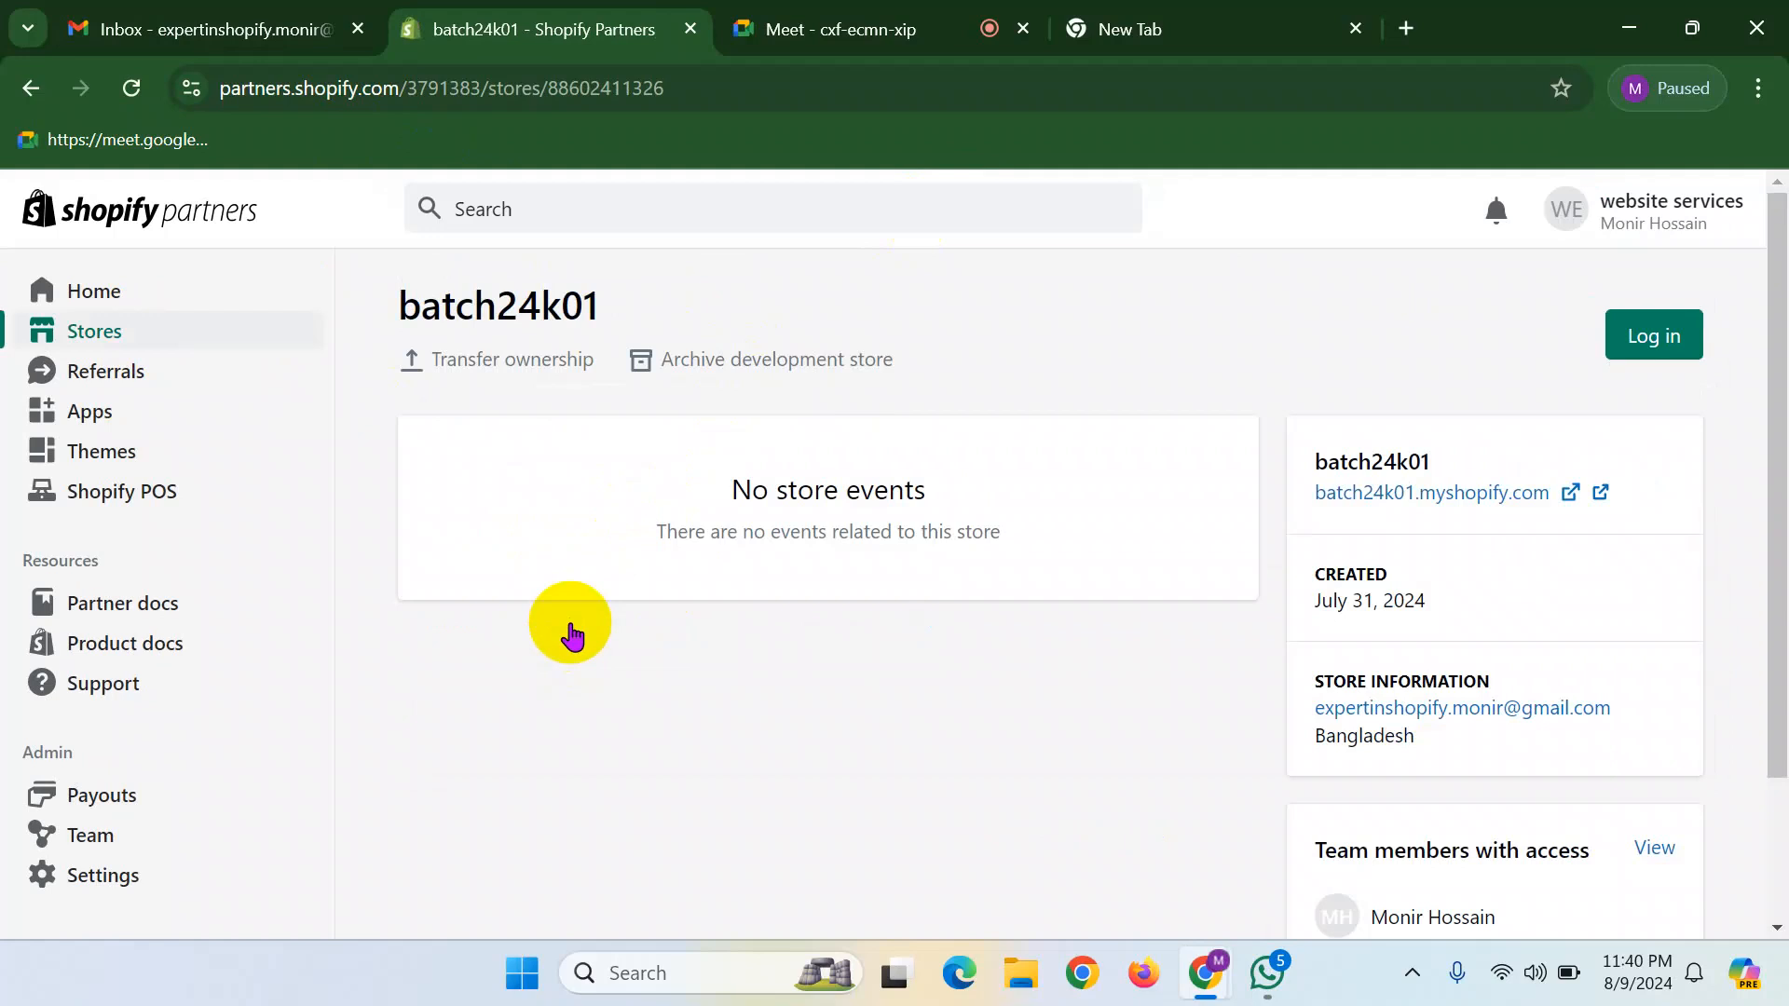
# - Log in to the admin of the batch24k01 development store
pyautogui.click(1652, 340)
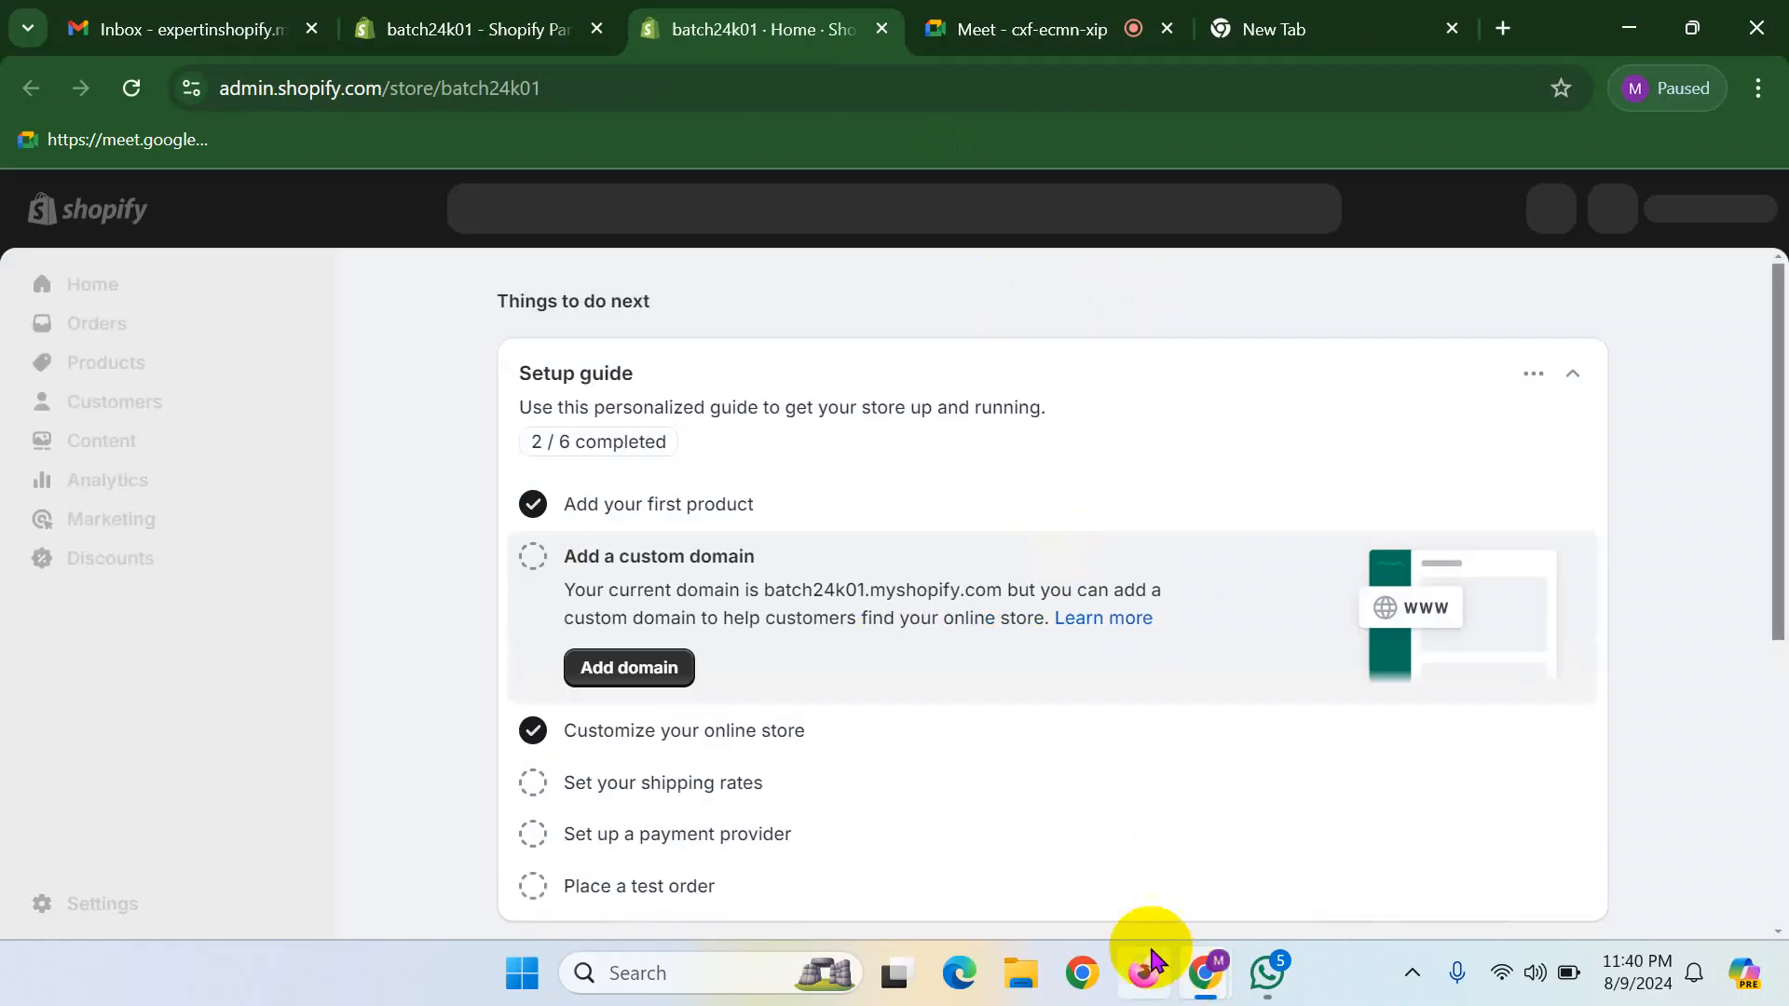
# - Open a separate Chrome window and switch it to the AR profile
pyautogui.moveTo(1200, 990)
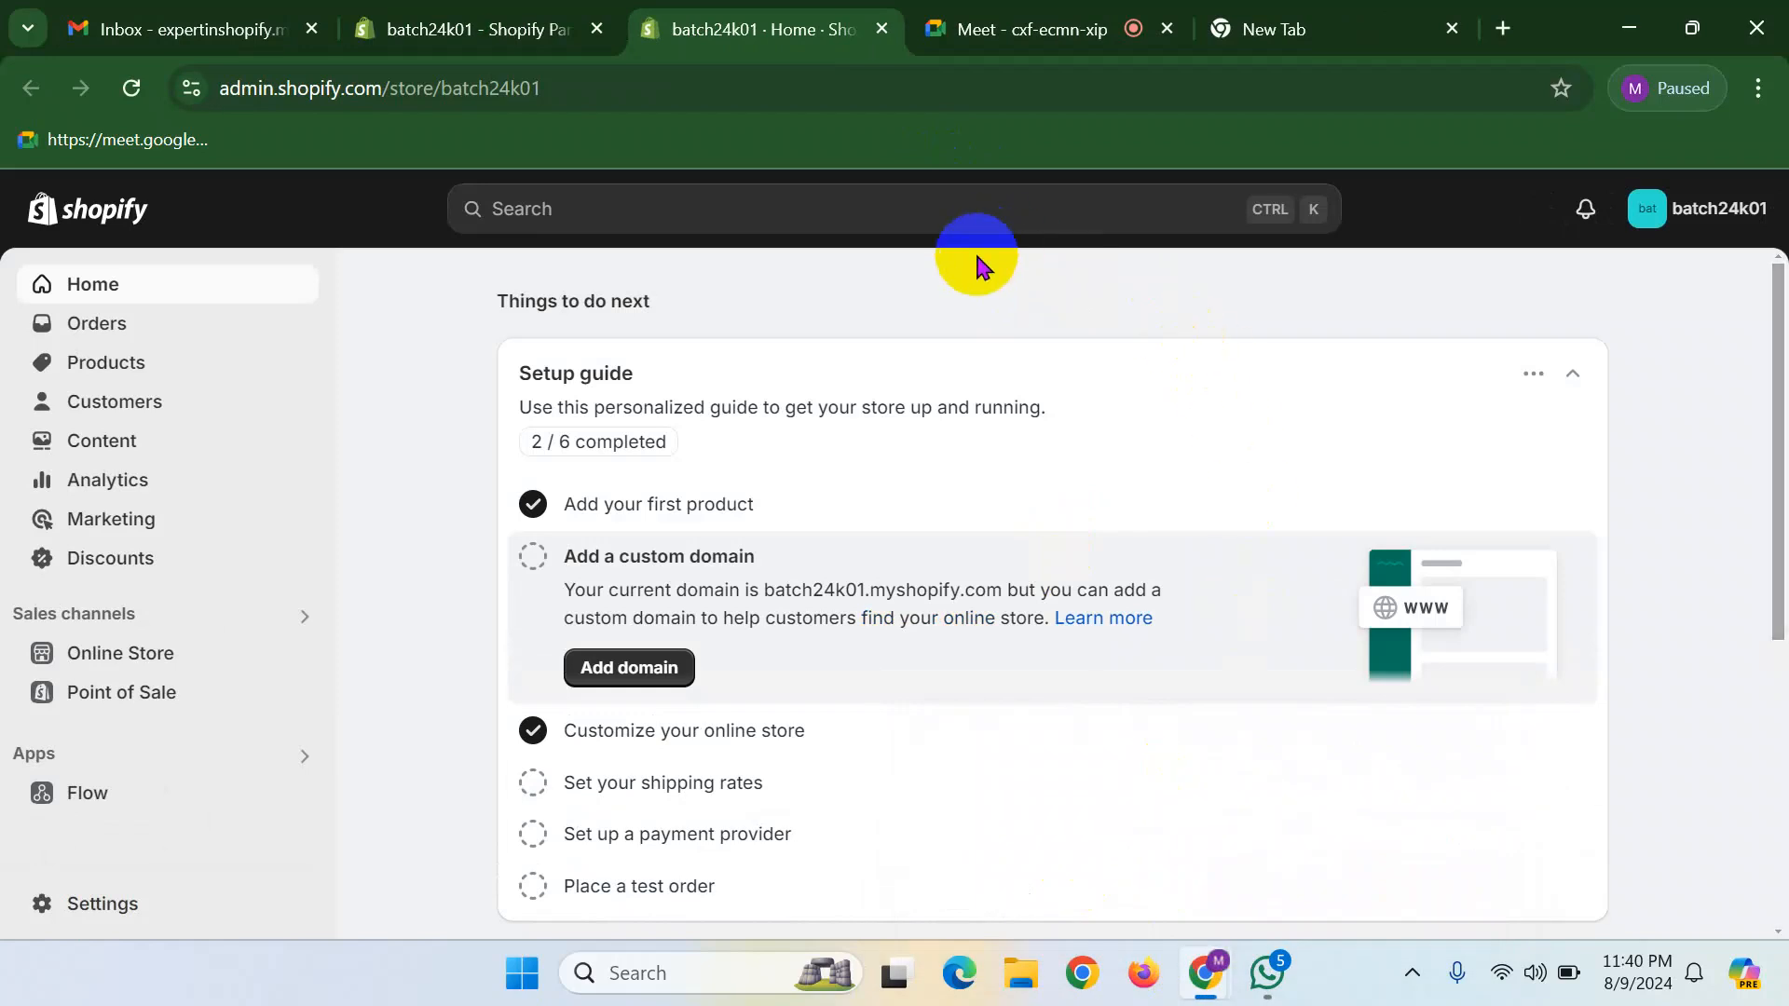
pyautogui.click(1085, 972)
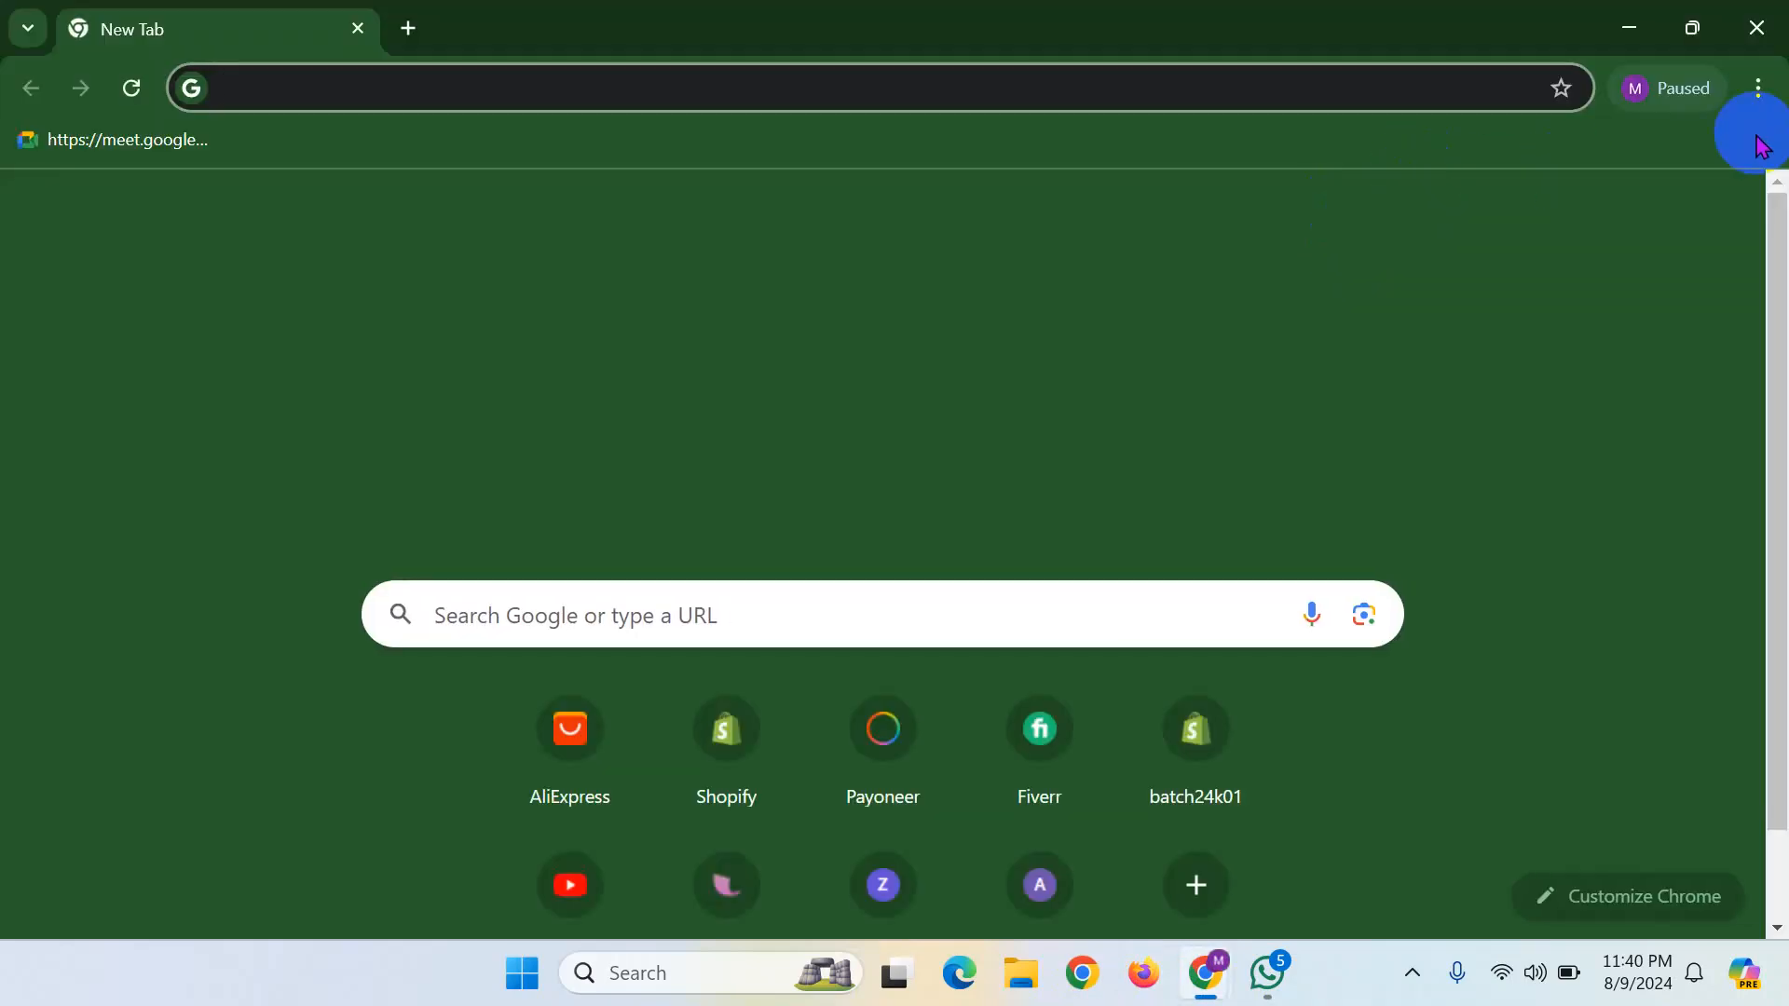
pyautogui.click(1644, 85)
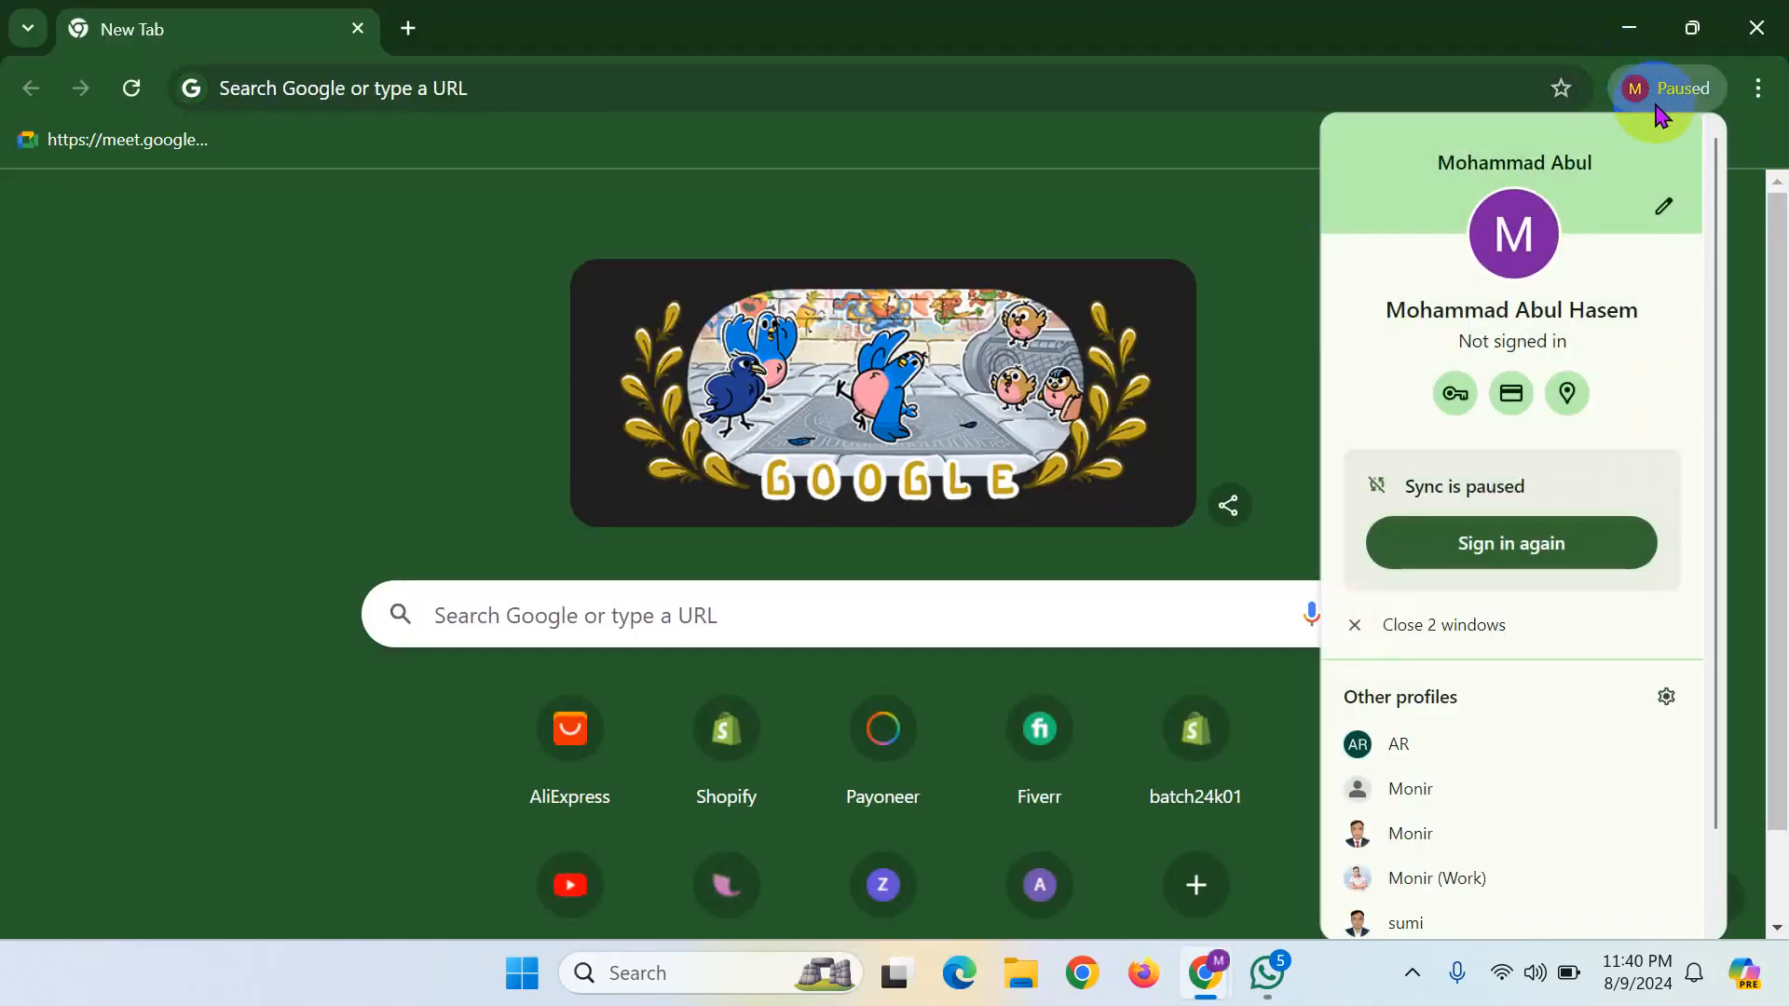
pyautogui.click(1464, 751)
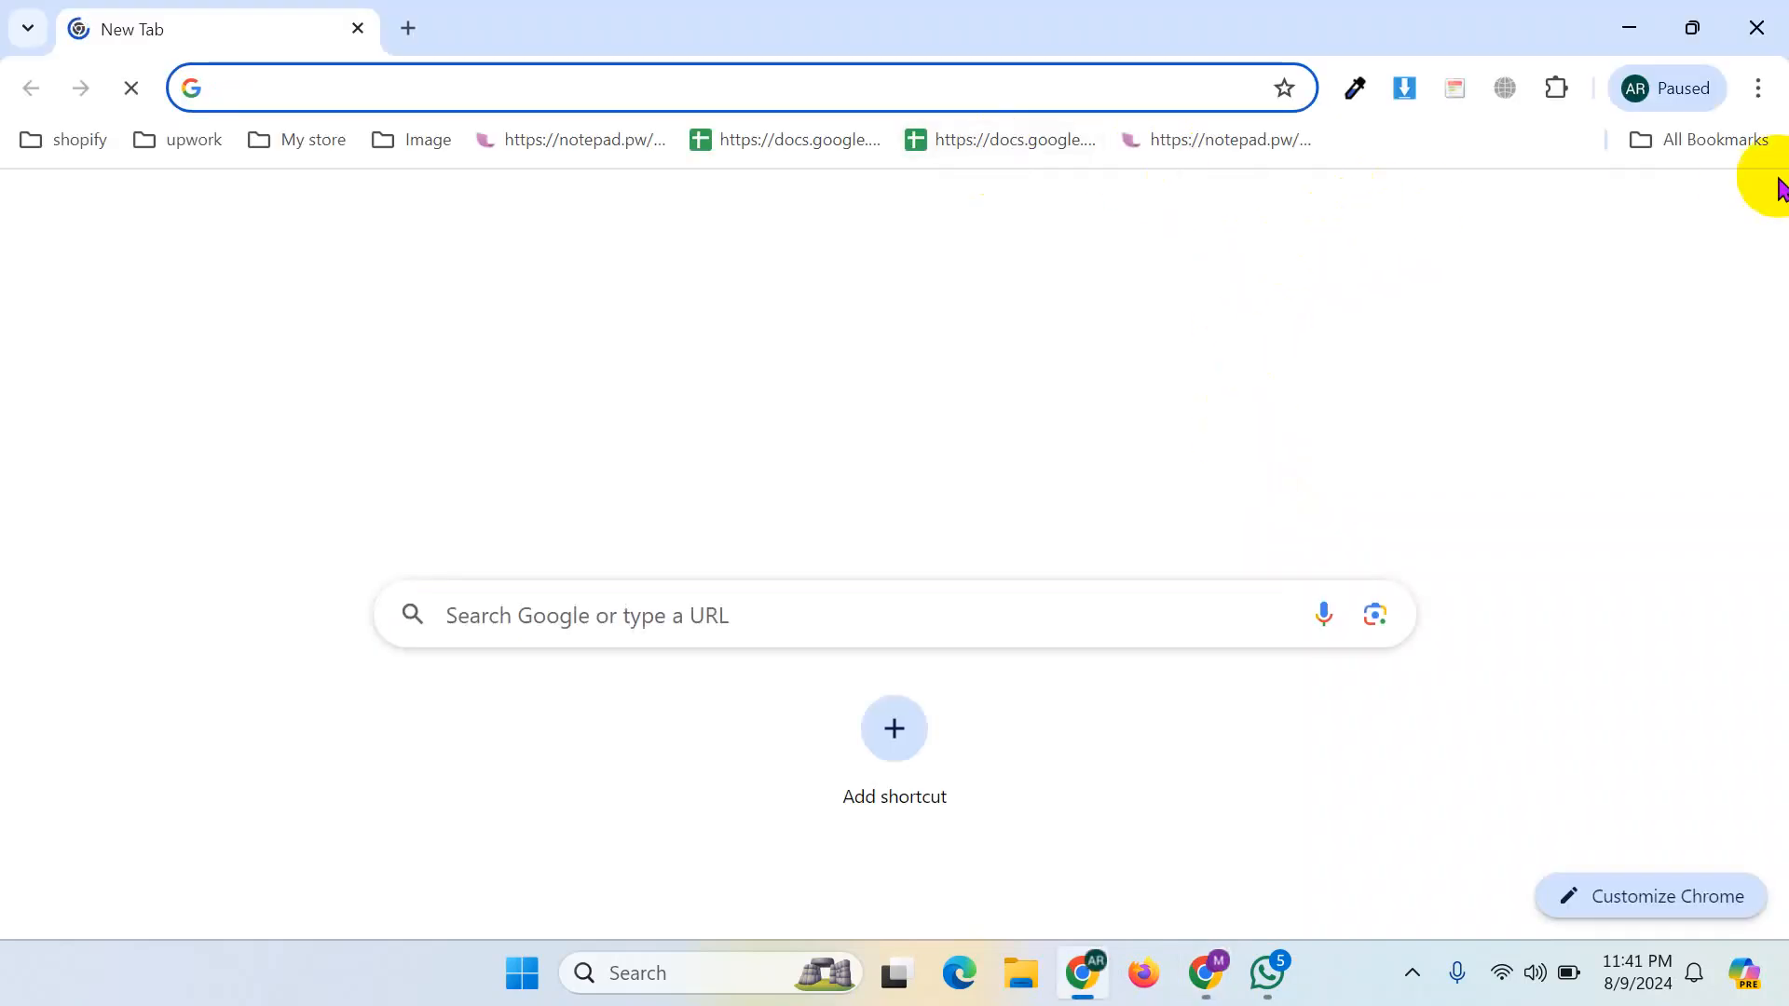
# - Open the bookmarked Google Sheets class list, the spreadsheet whose address contains 1oZ8w58
pyautogui.click(1695, 142)
pyautogui.scroll(-5, 1510, 704)
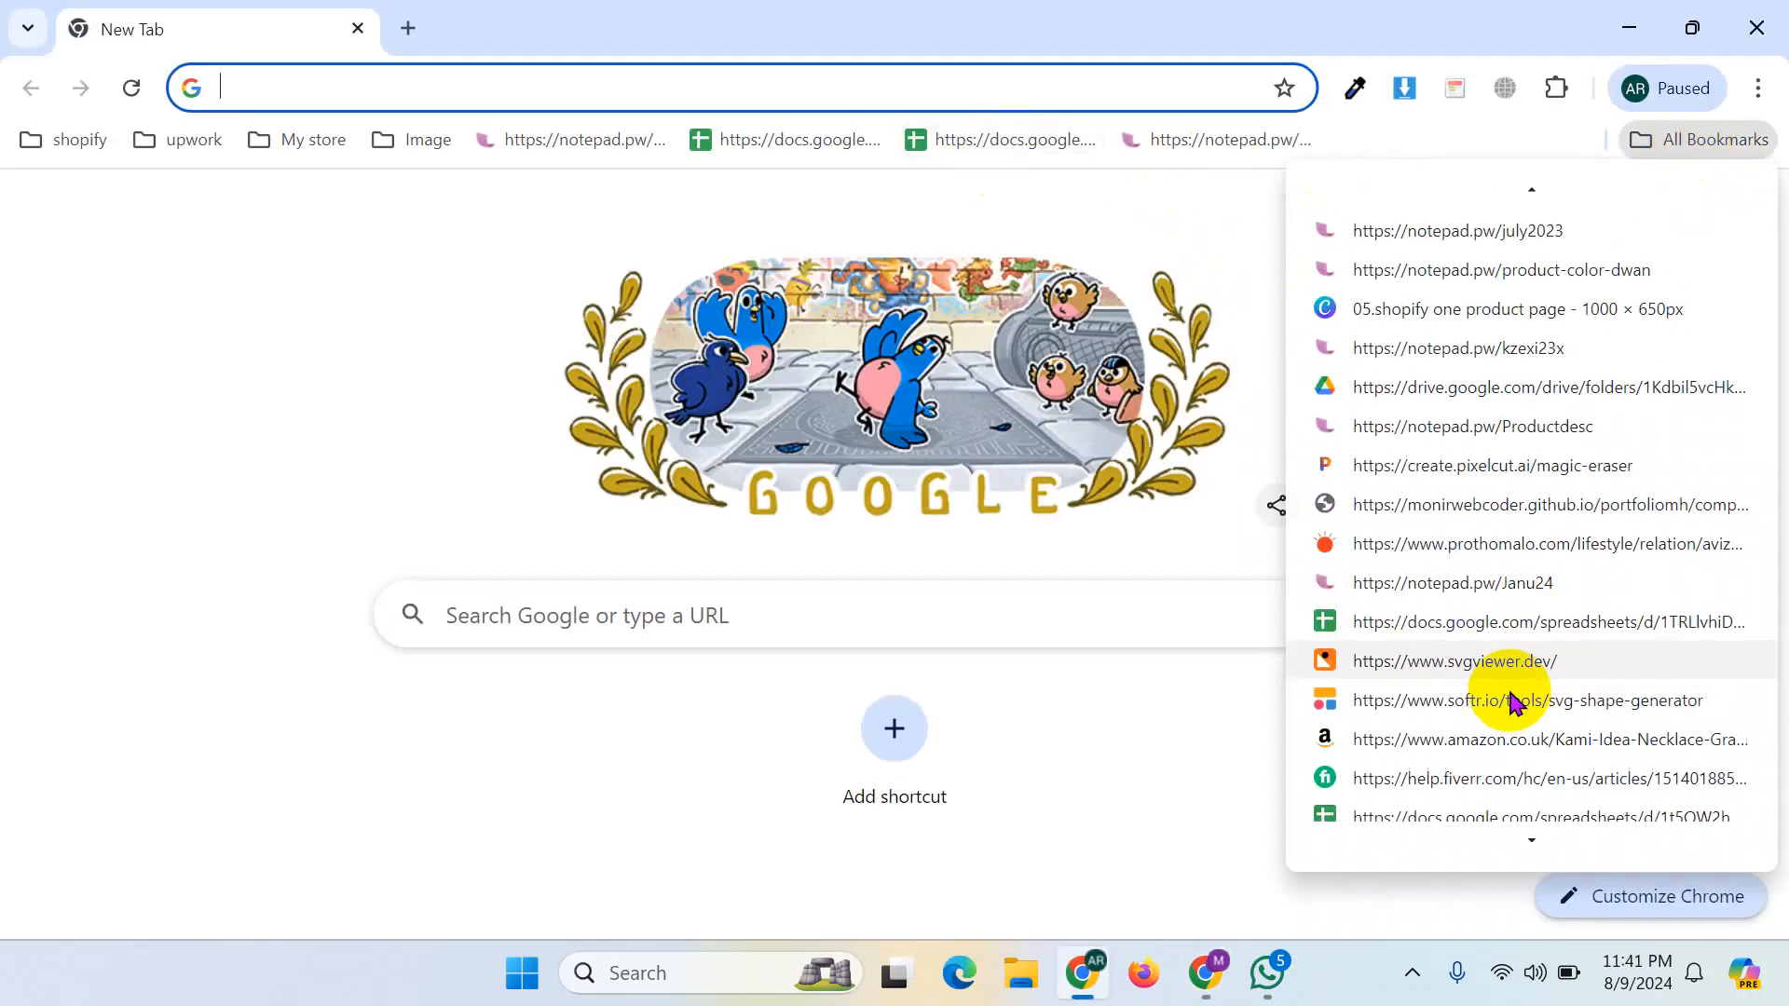
pyautogui.scroll(-4, 1467, 764)
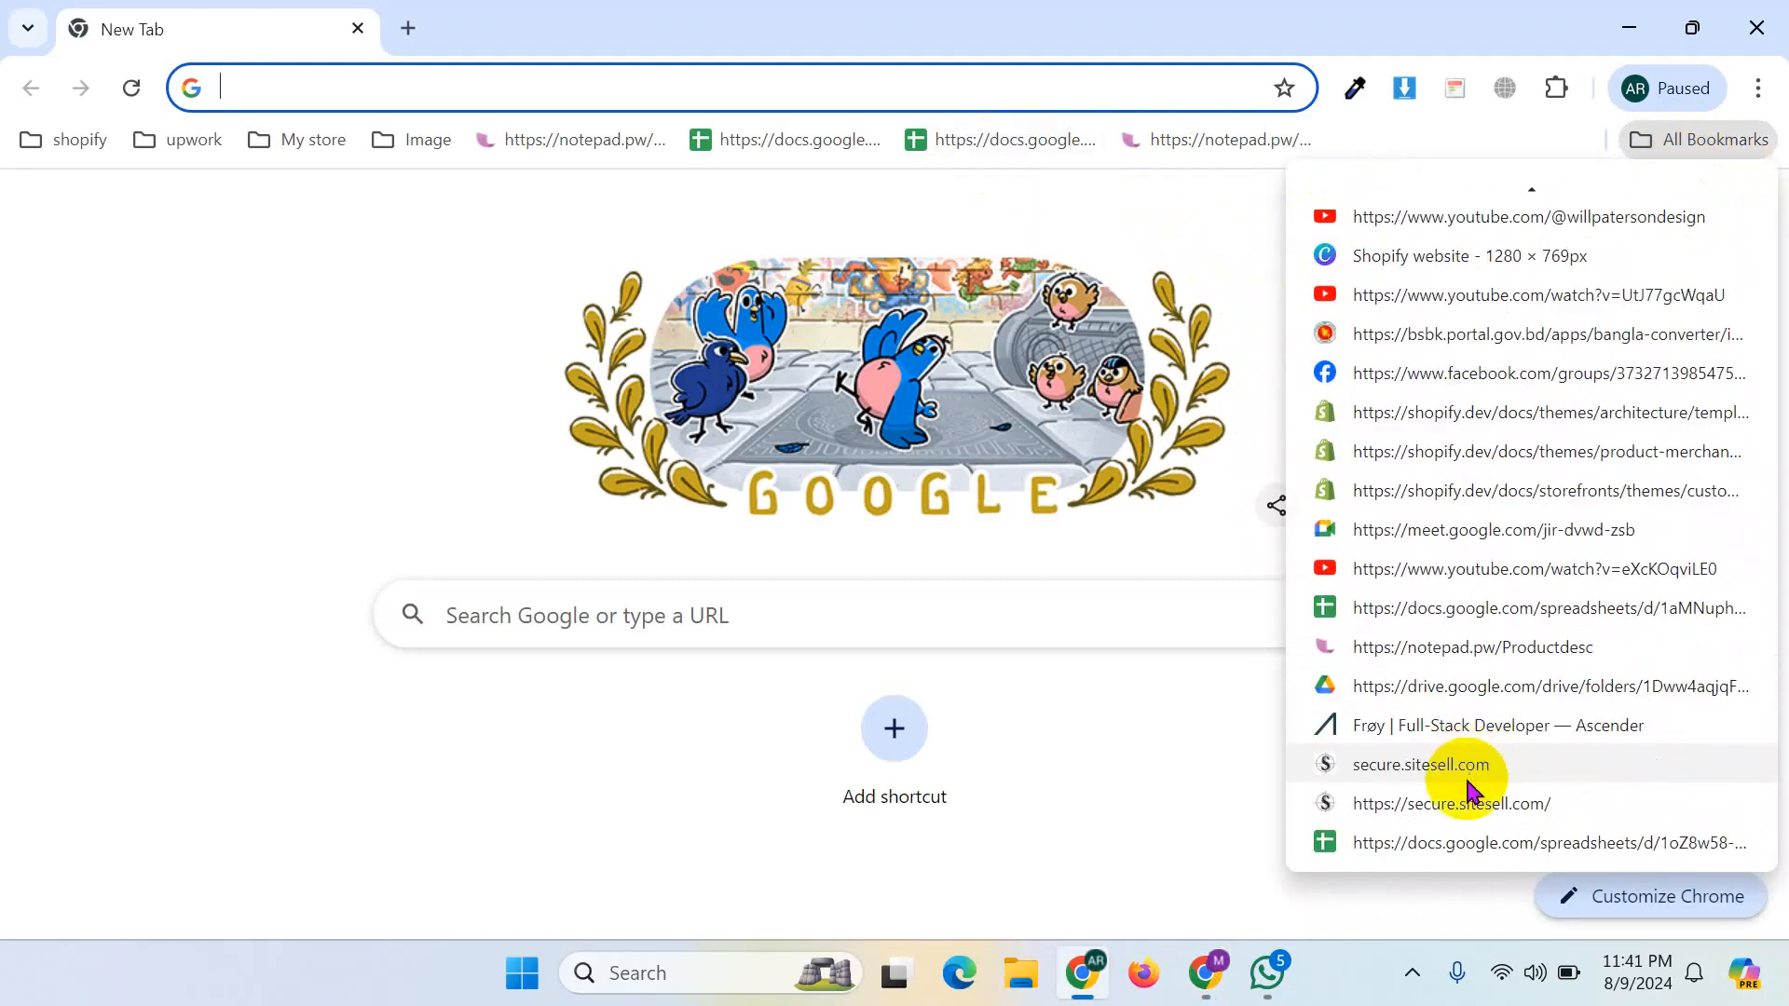
pyautogui.click(1466, 842)
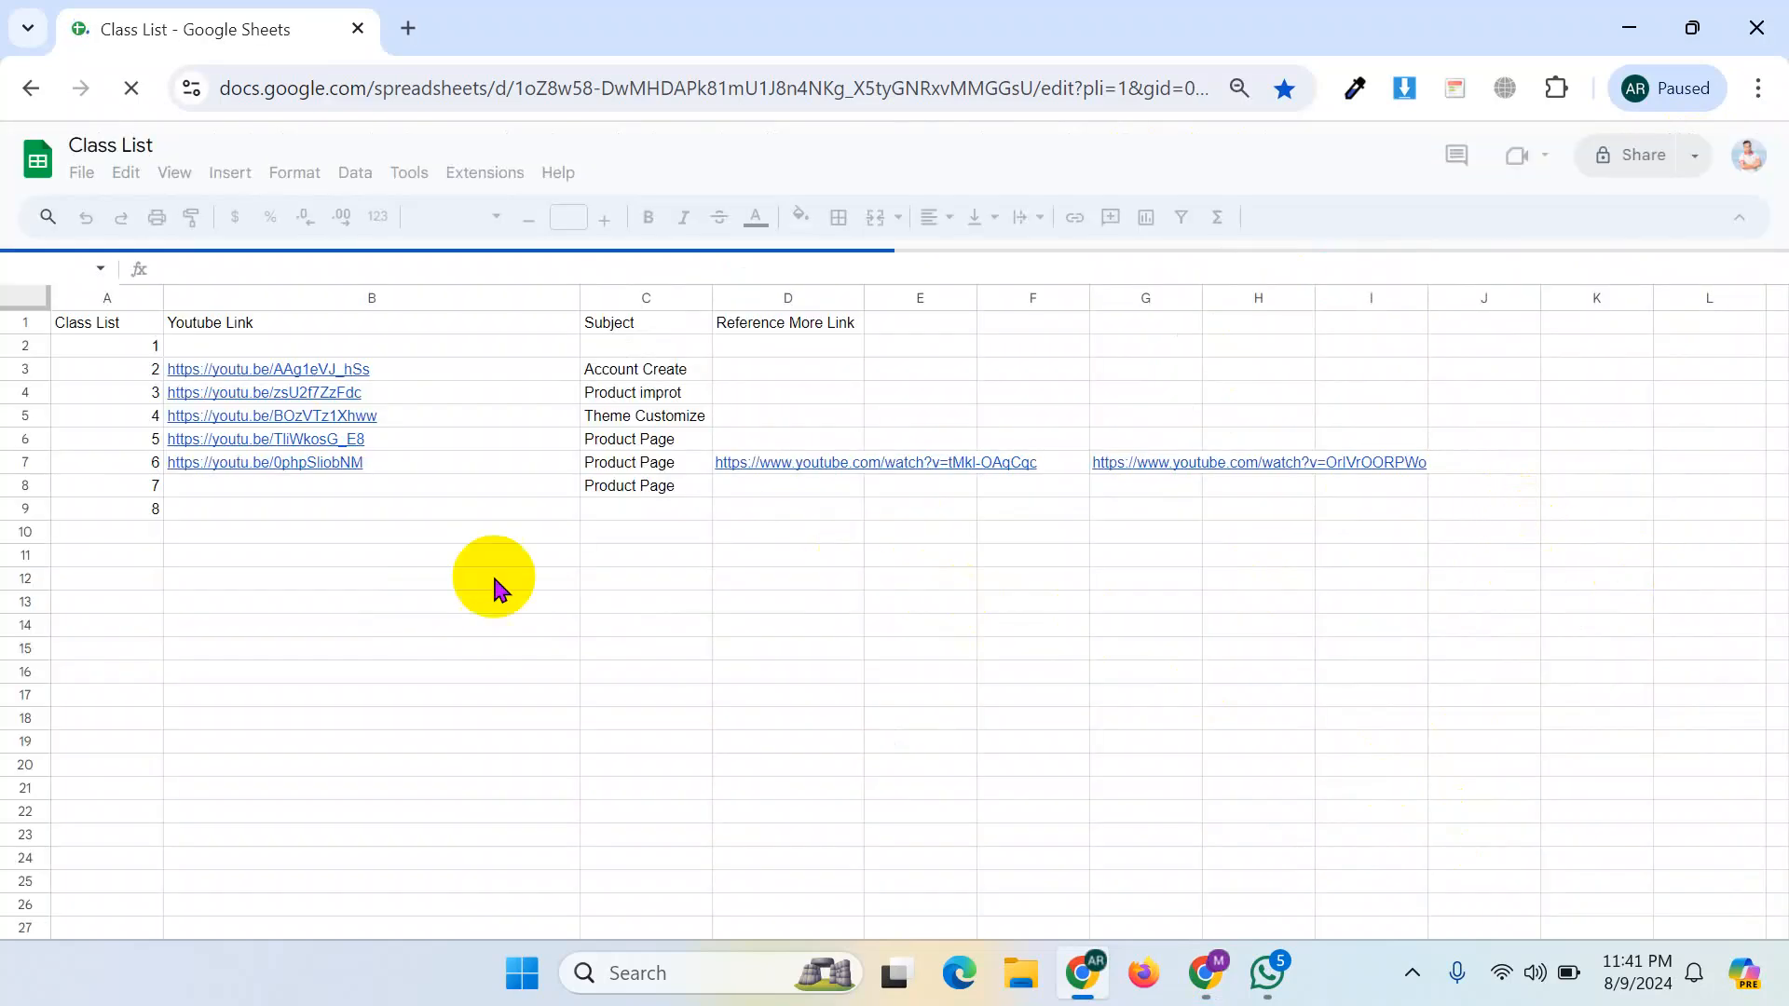
# - Review the YouTube links recorded for the classes in the Class List sheet
pyautogui.click(382, 464)
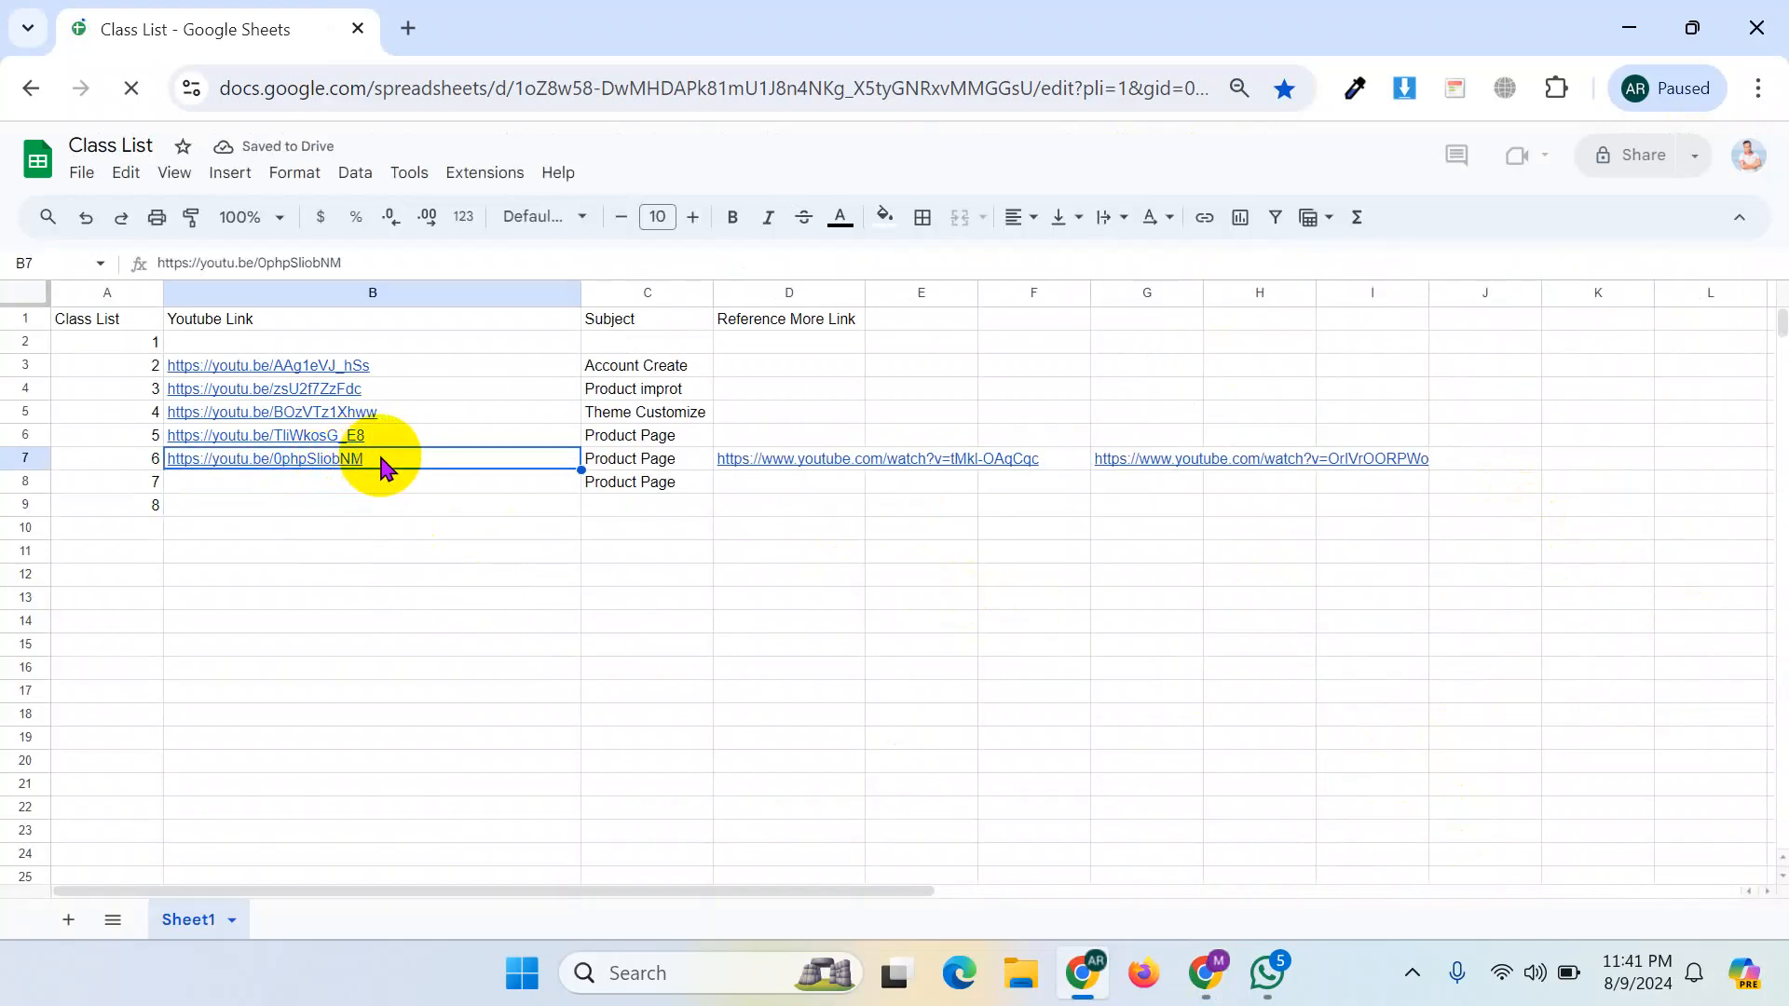
pyautogui.moveTo(382, 438); pyautogui.dragTo(387, 463)
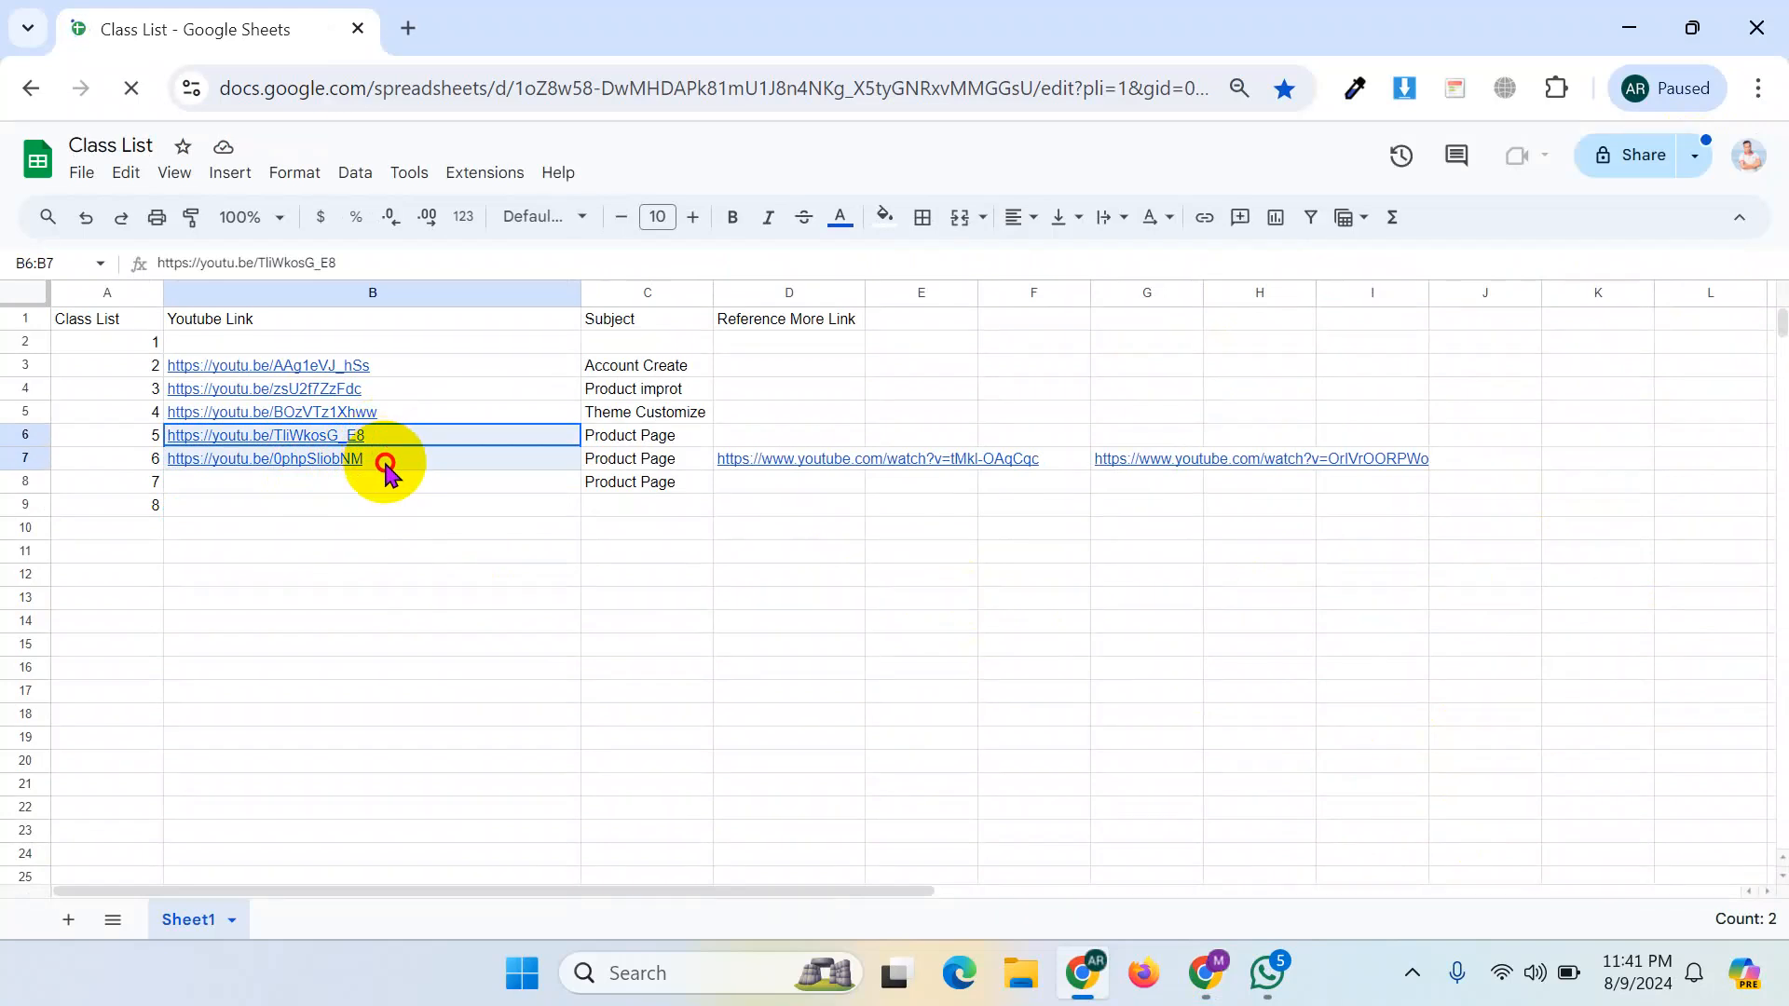
pyautogui.click(345, 532)
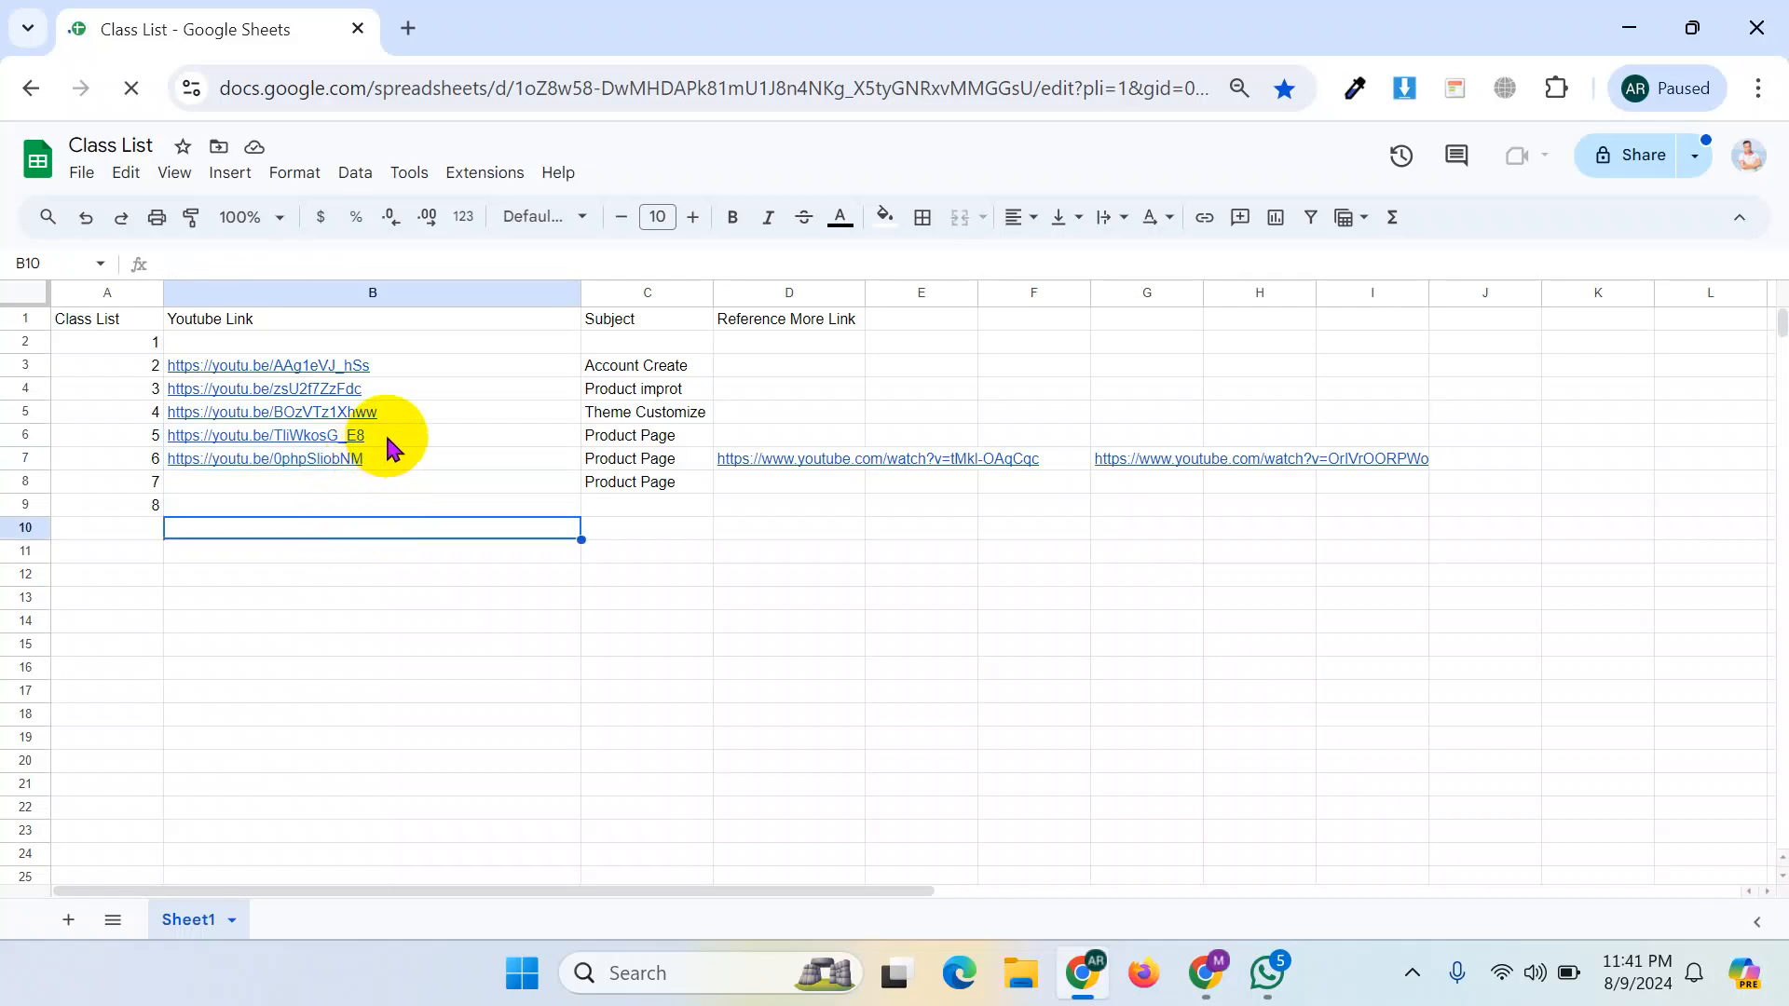
pyautogui.moveTo(391, 450)
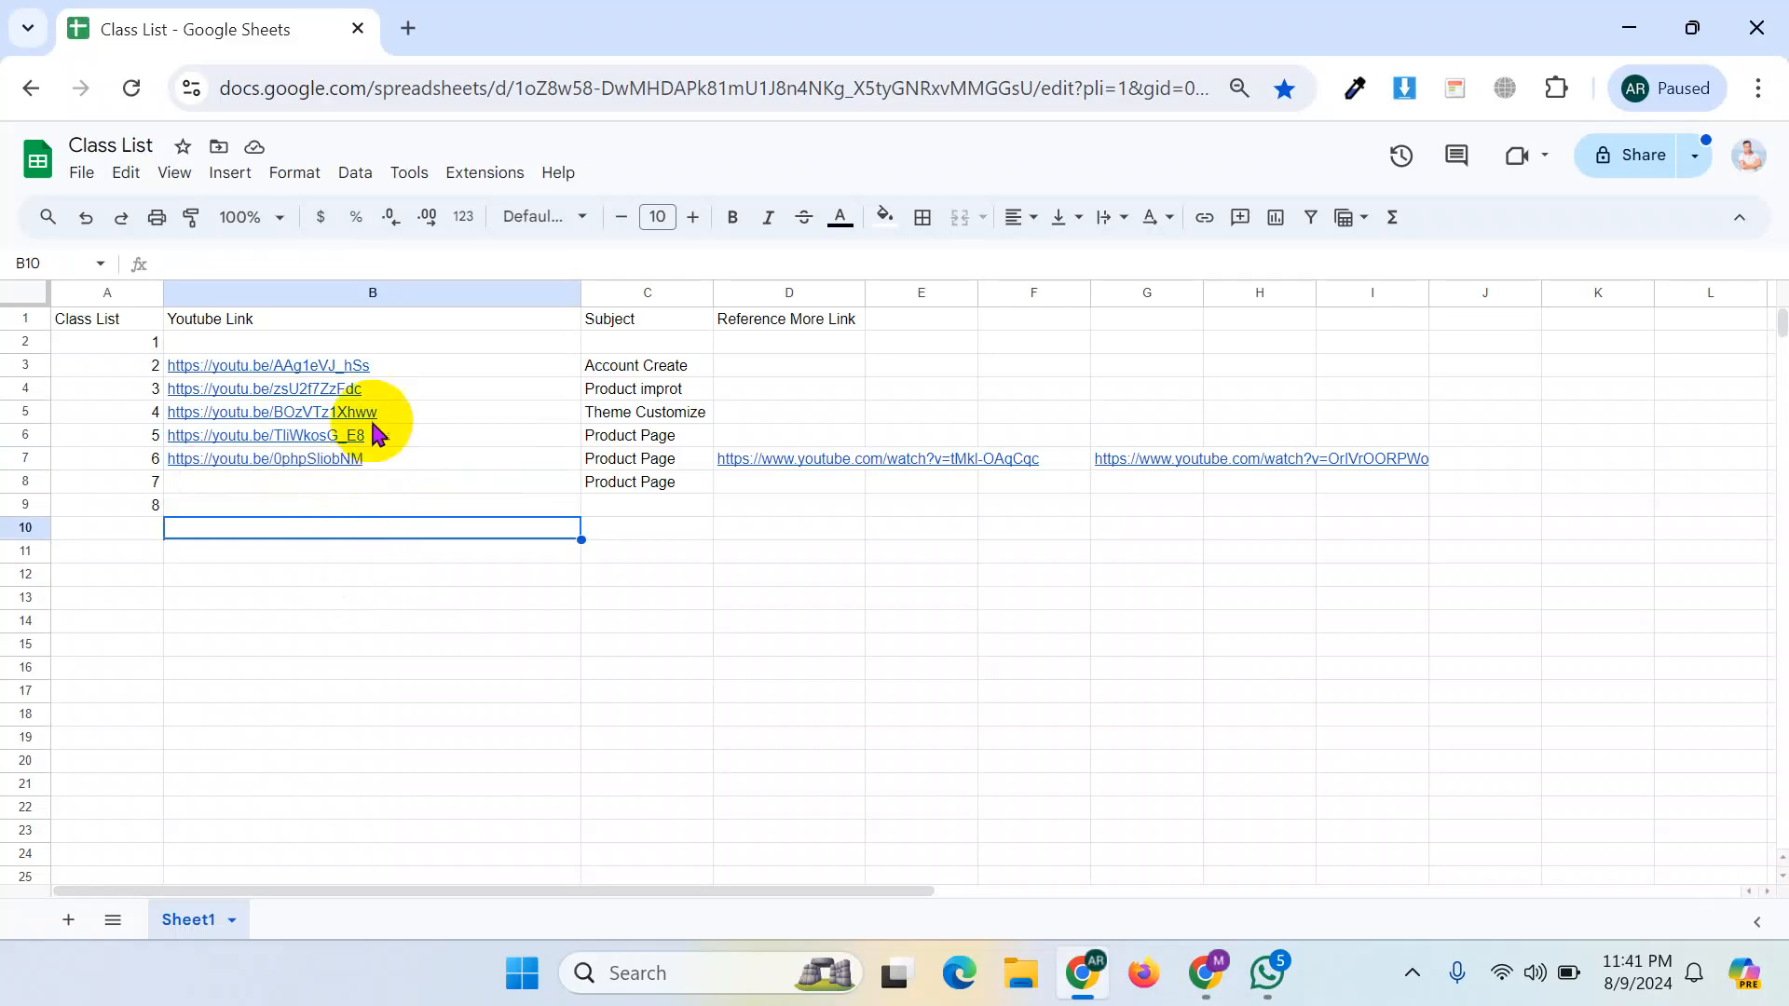
pyautogui.moveTo(380, 375)
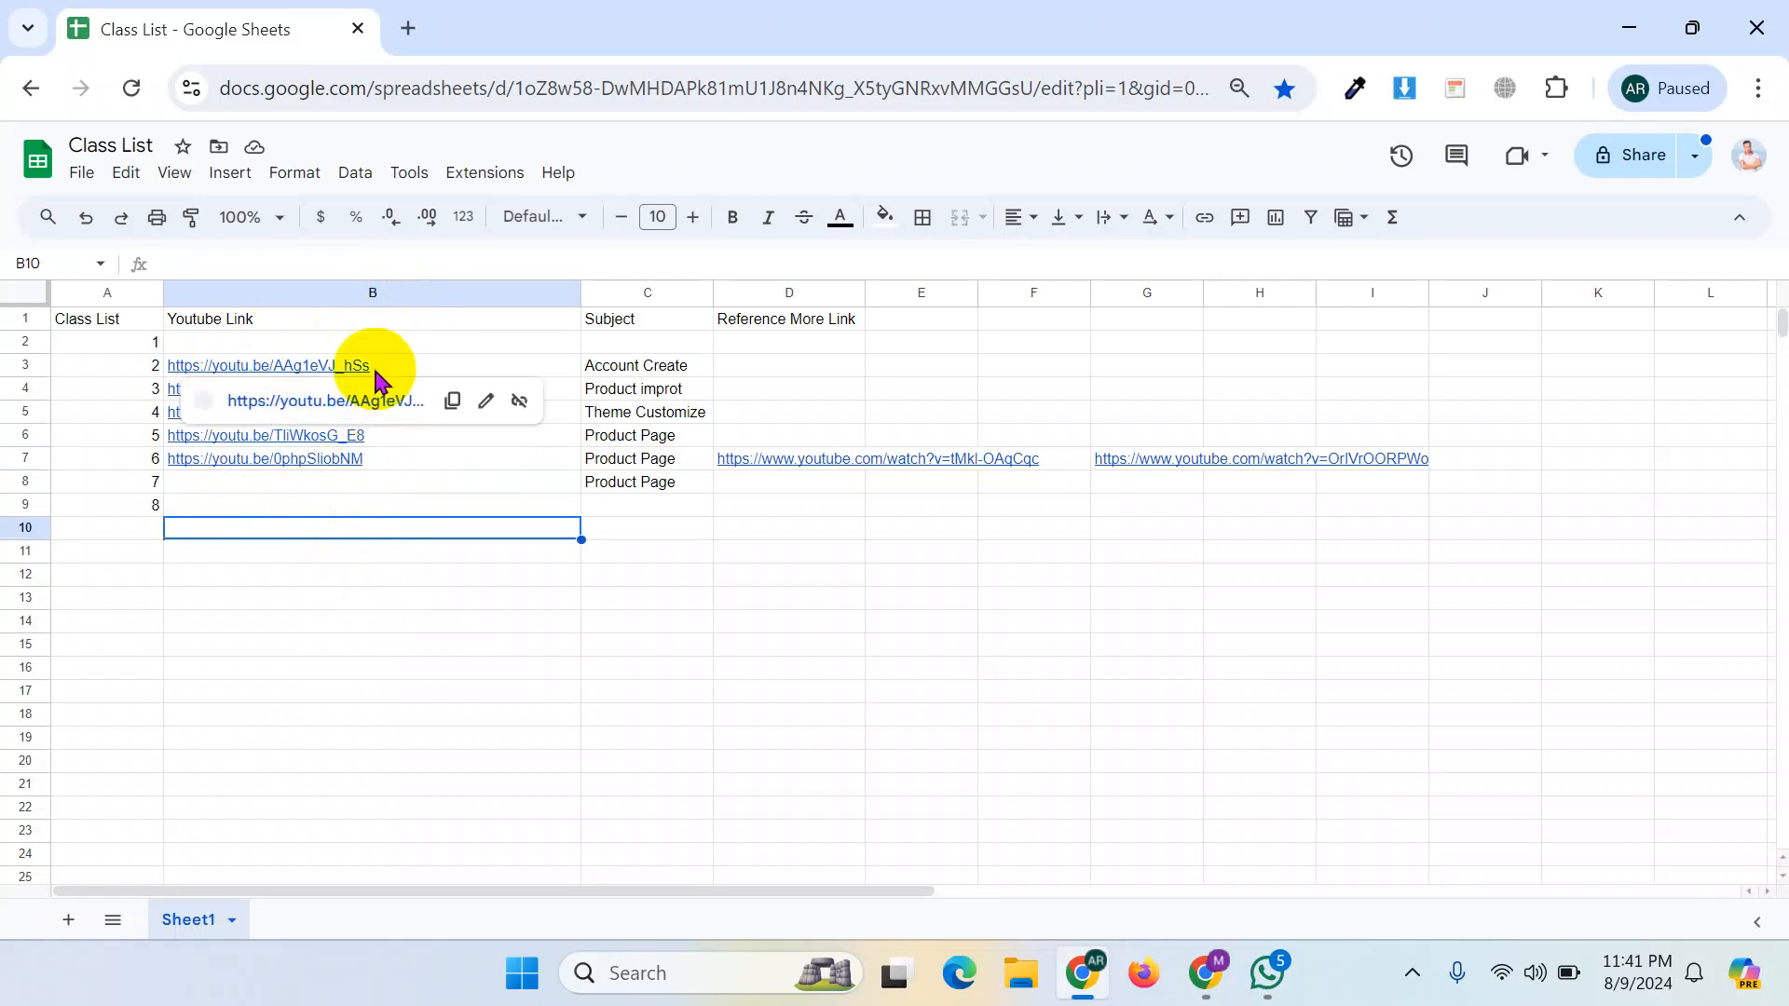
pyautogui.click(220, 487)
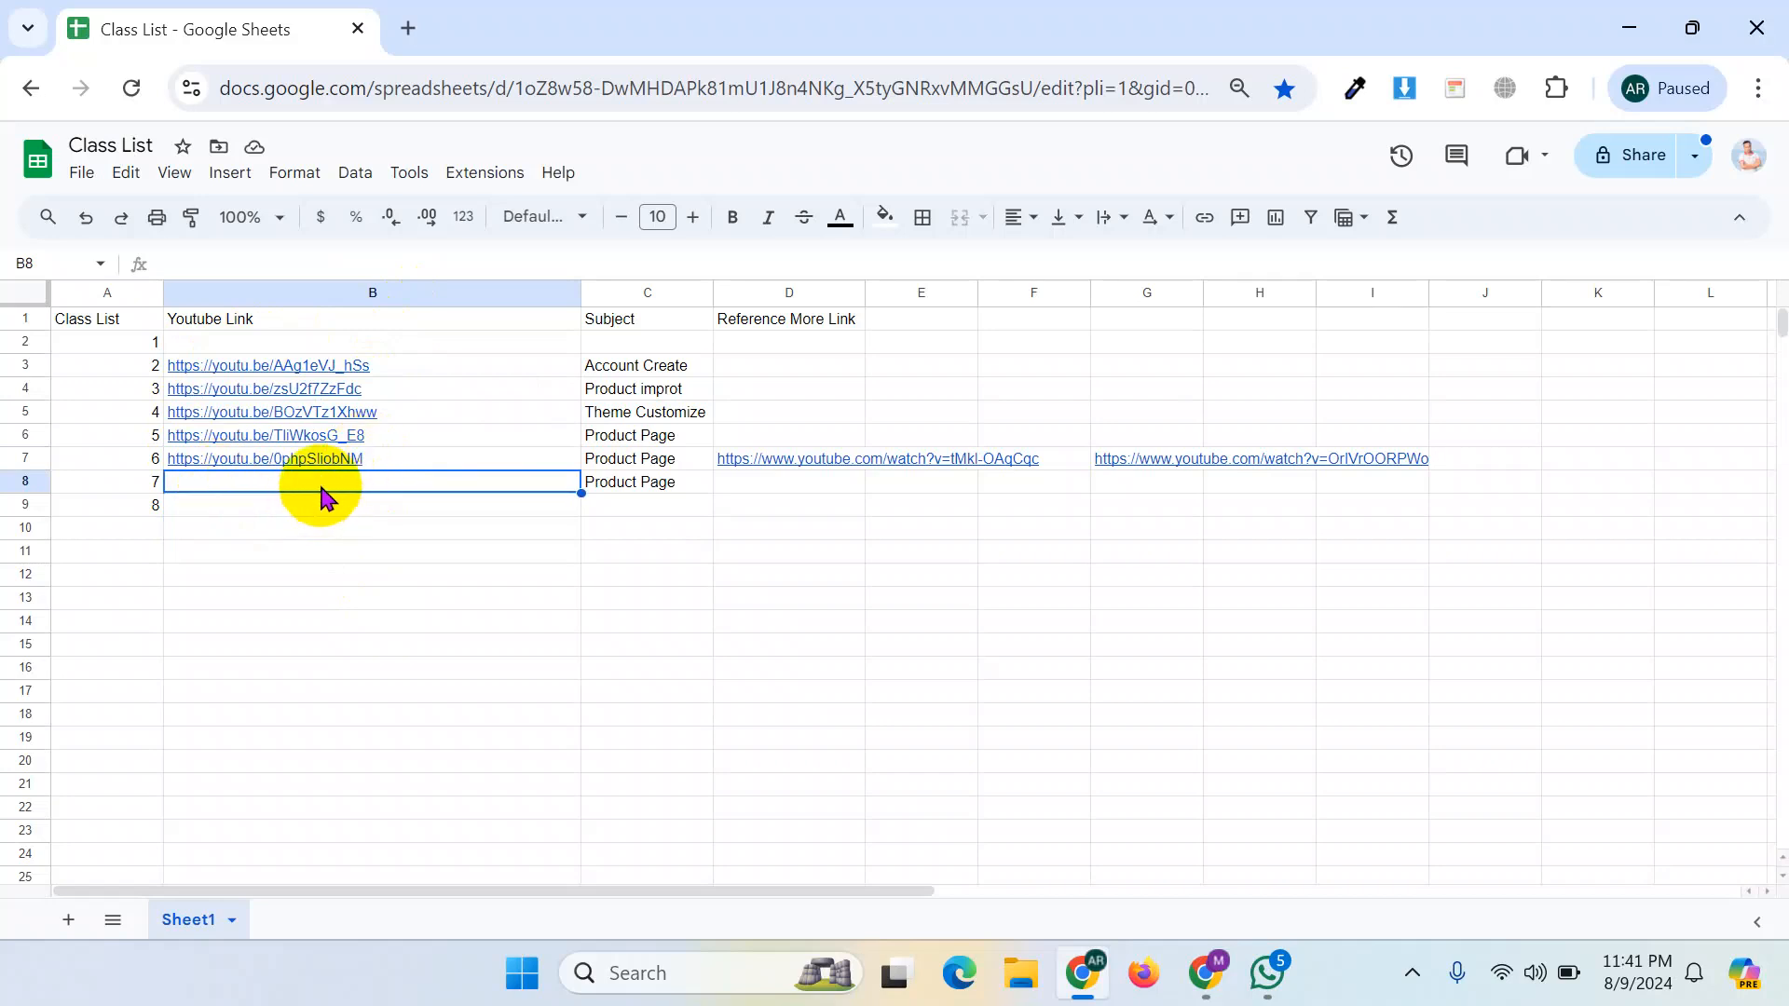
pyautogui.moveTo(336, 452)
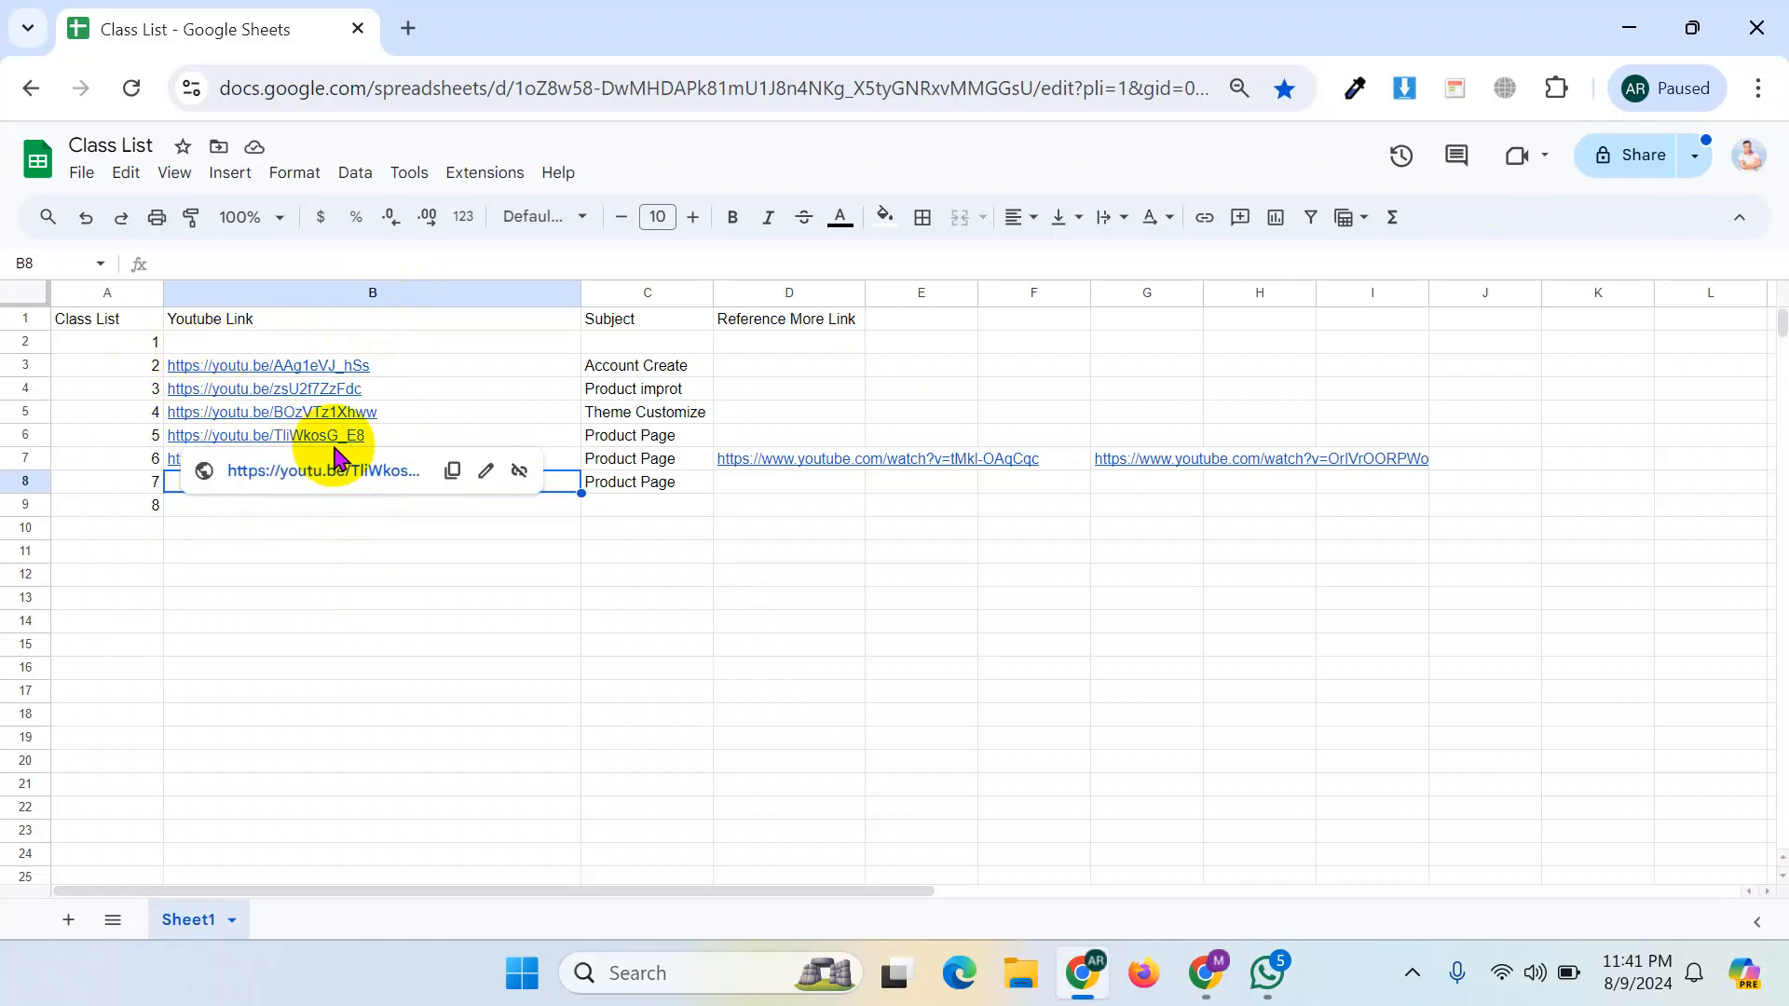
# - Share the Class List spreadsheet with anyone who has the link as Viewer and copy its link
pyautogui.click(1635, 168)
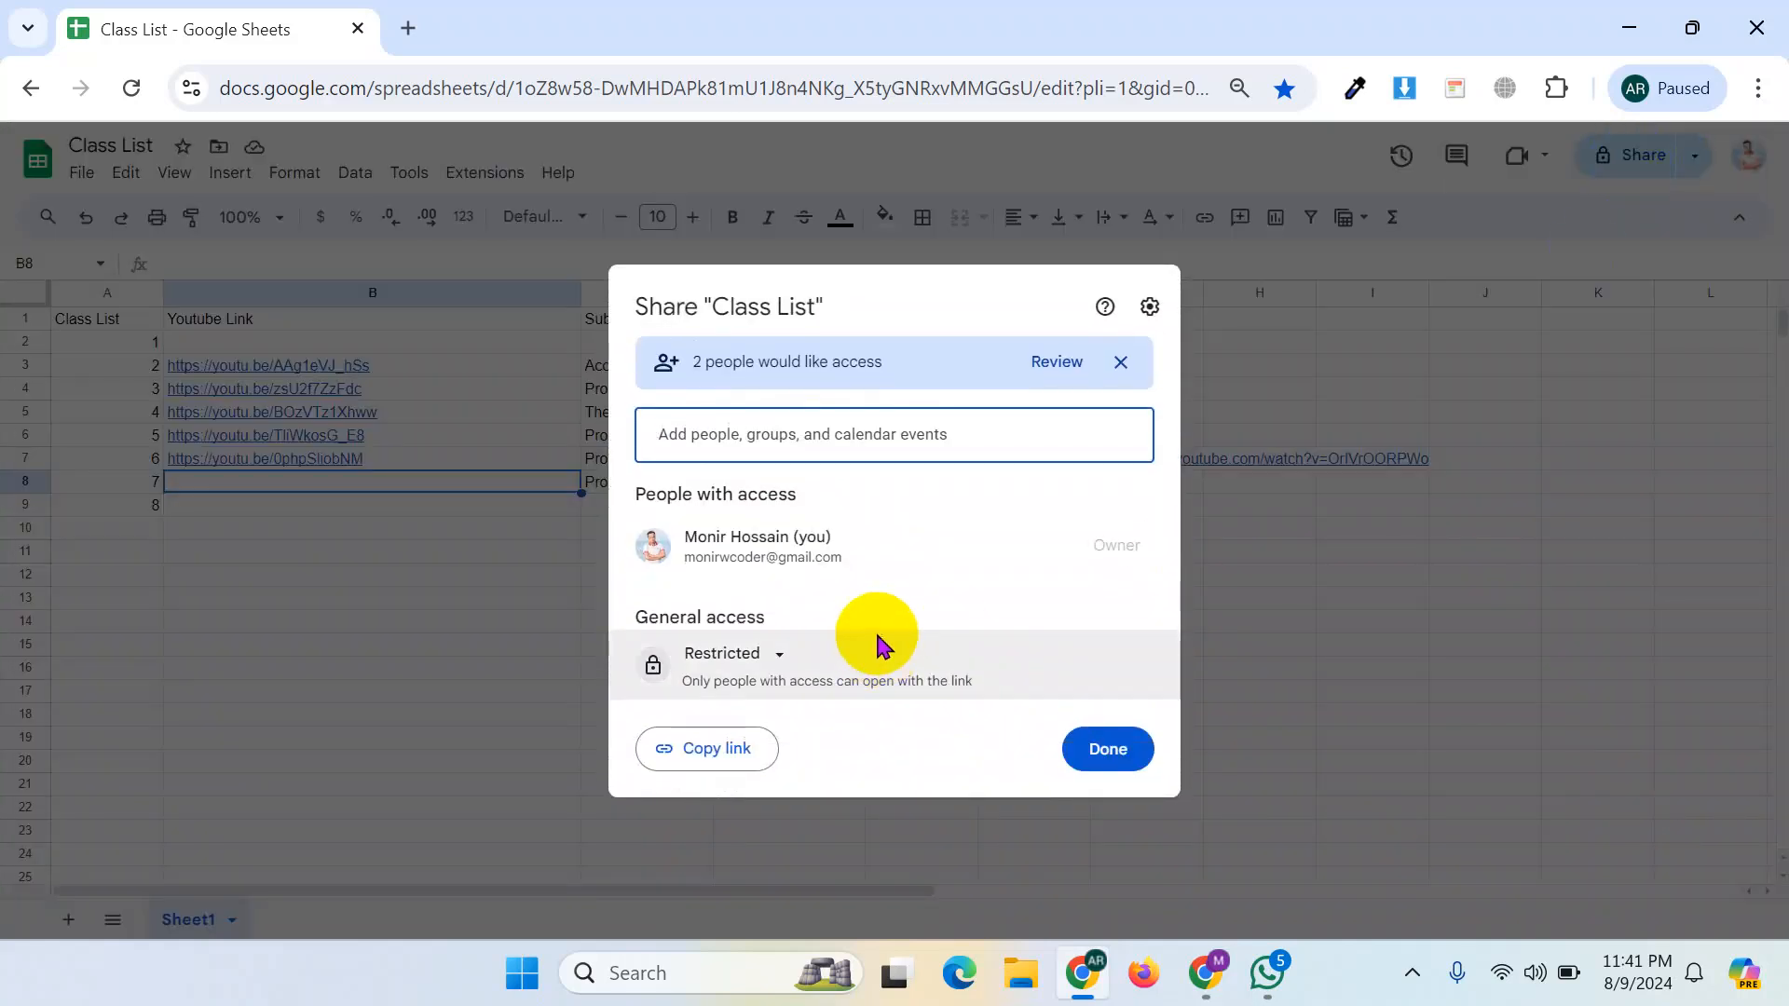
pyautogui.click(781, 663)
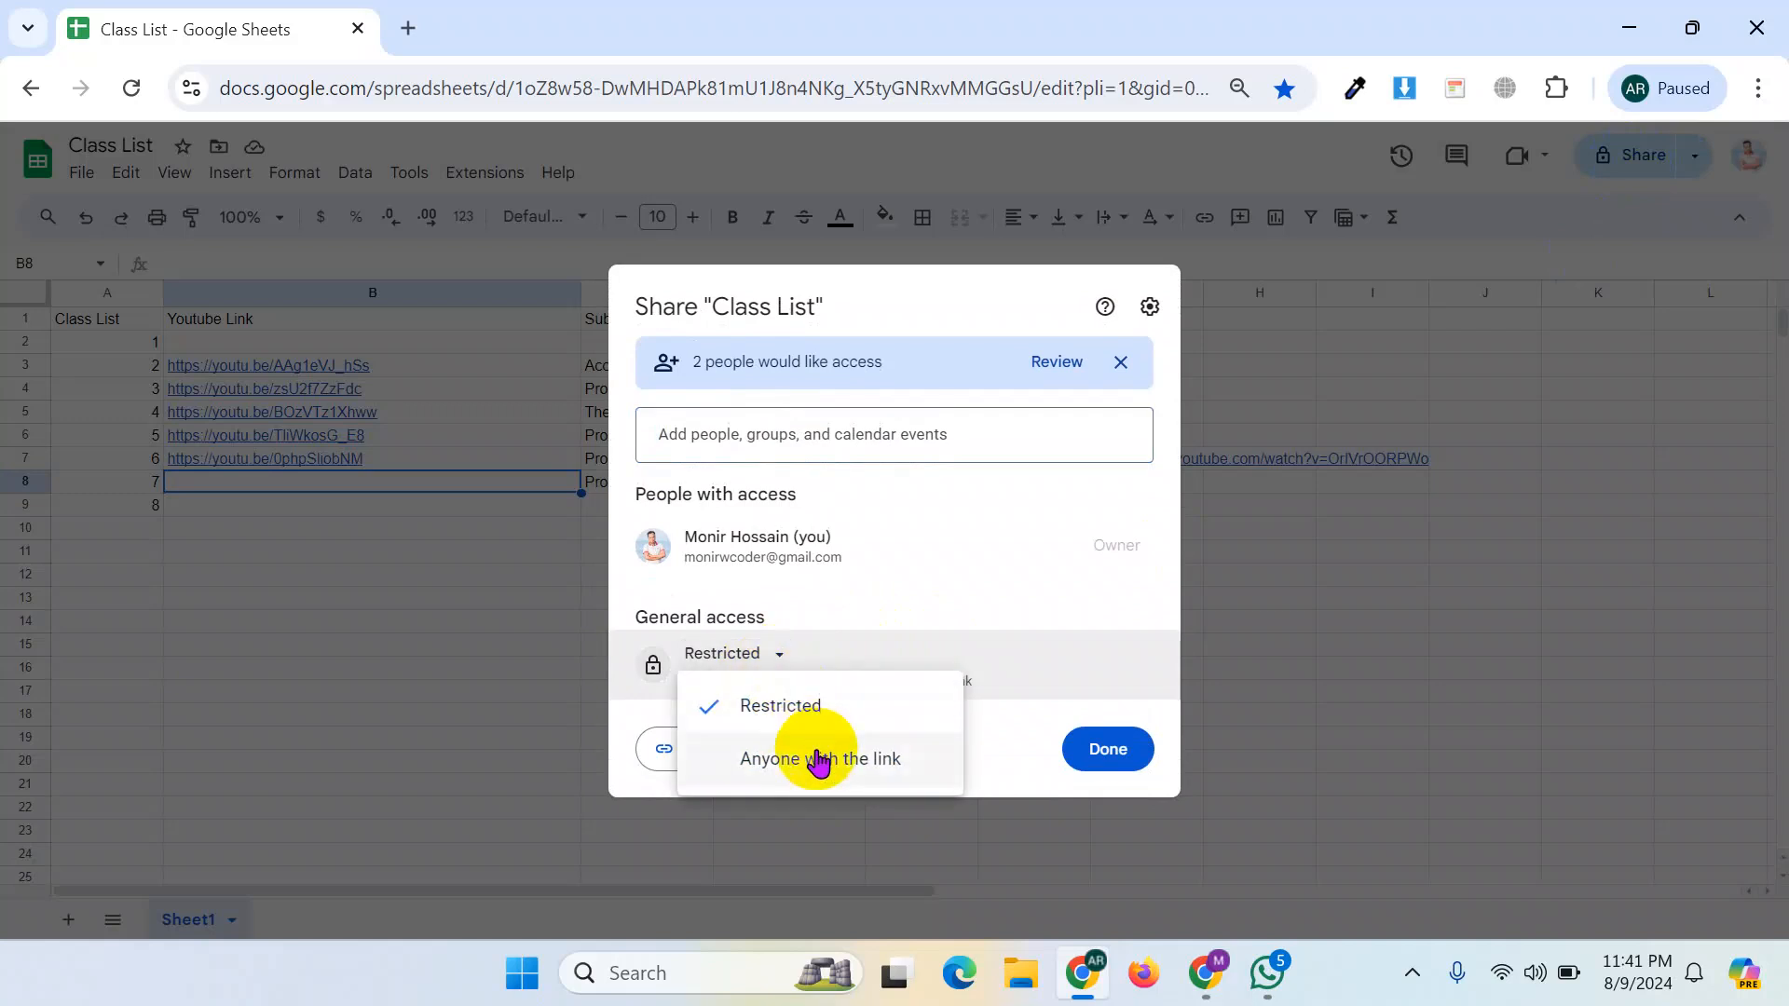
pyautogui.click(818, 757)
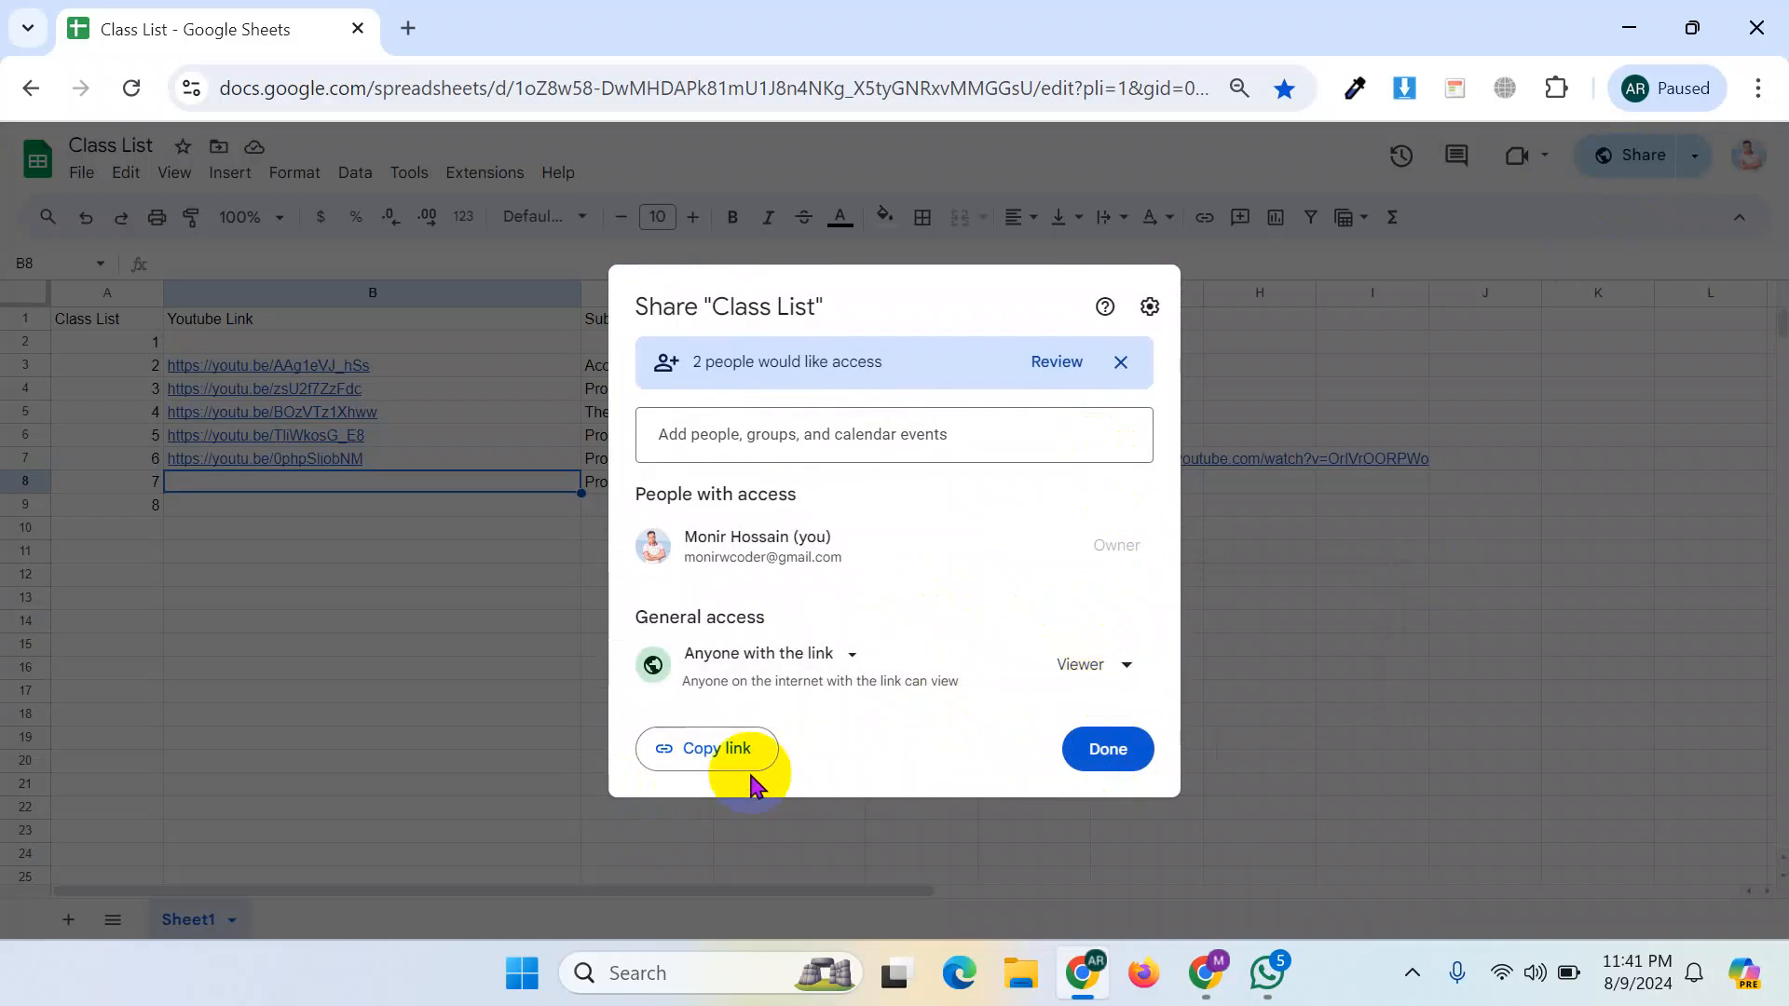
pyautogui.click(736, 748)
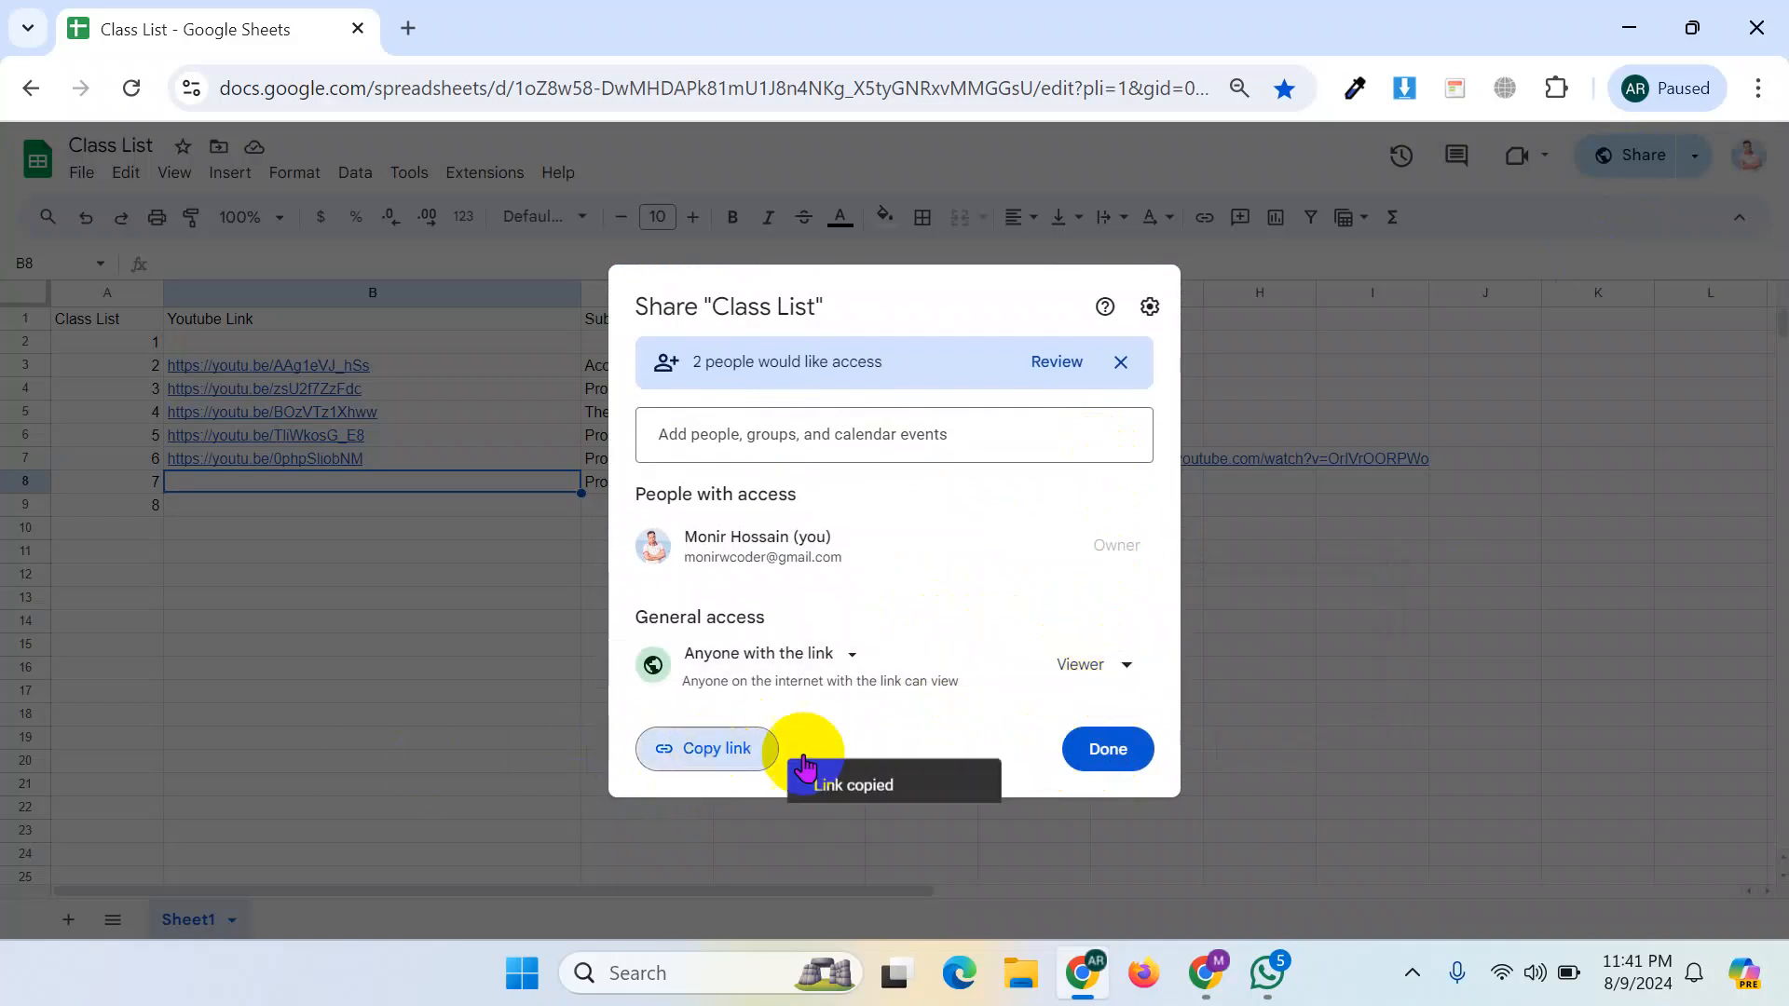
pyautogui.click(1100, 751)
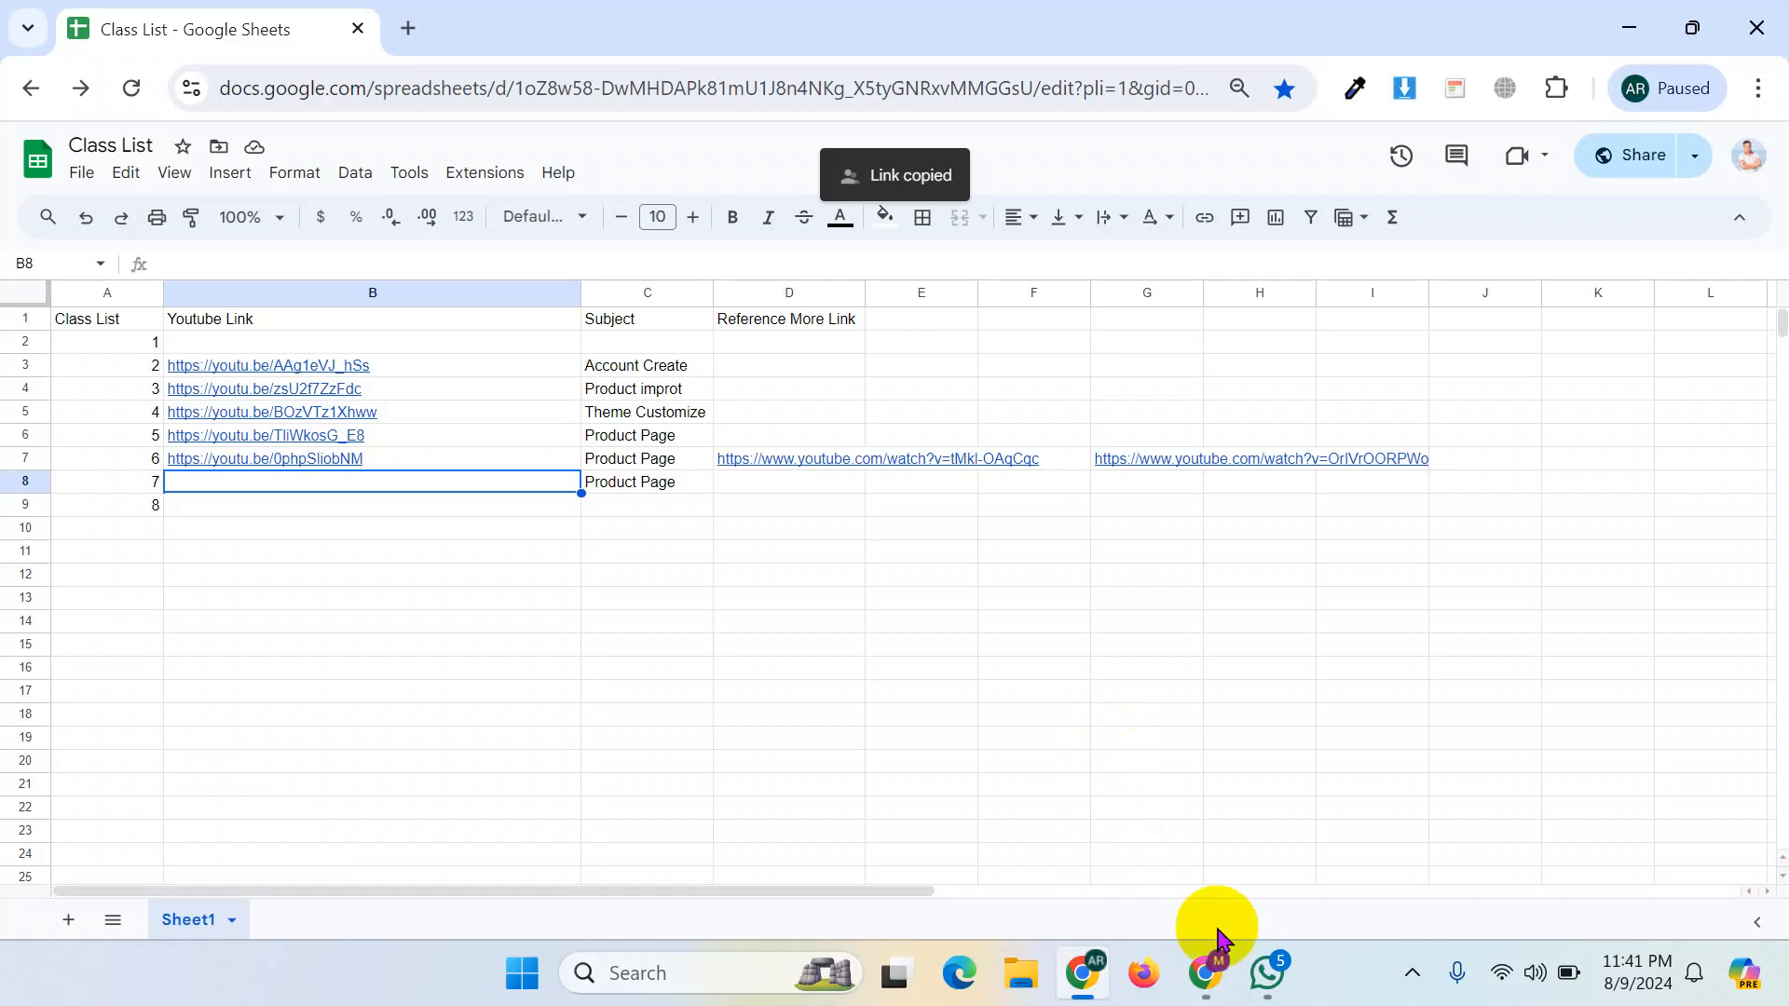
# - Switch to WhatsApp and send the copied spreadsheet link to the open freelancing group chat
pyautogui.click(1260, 973)
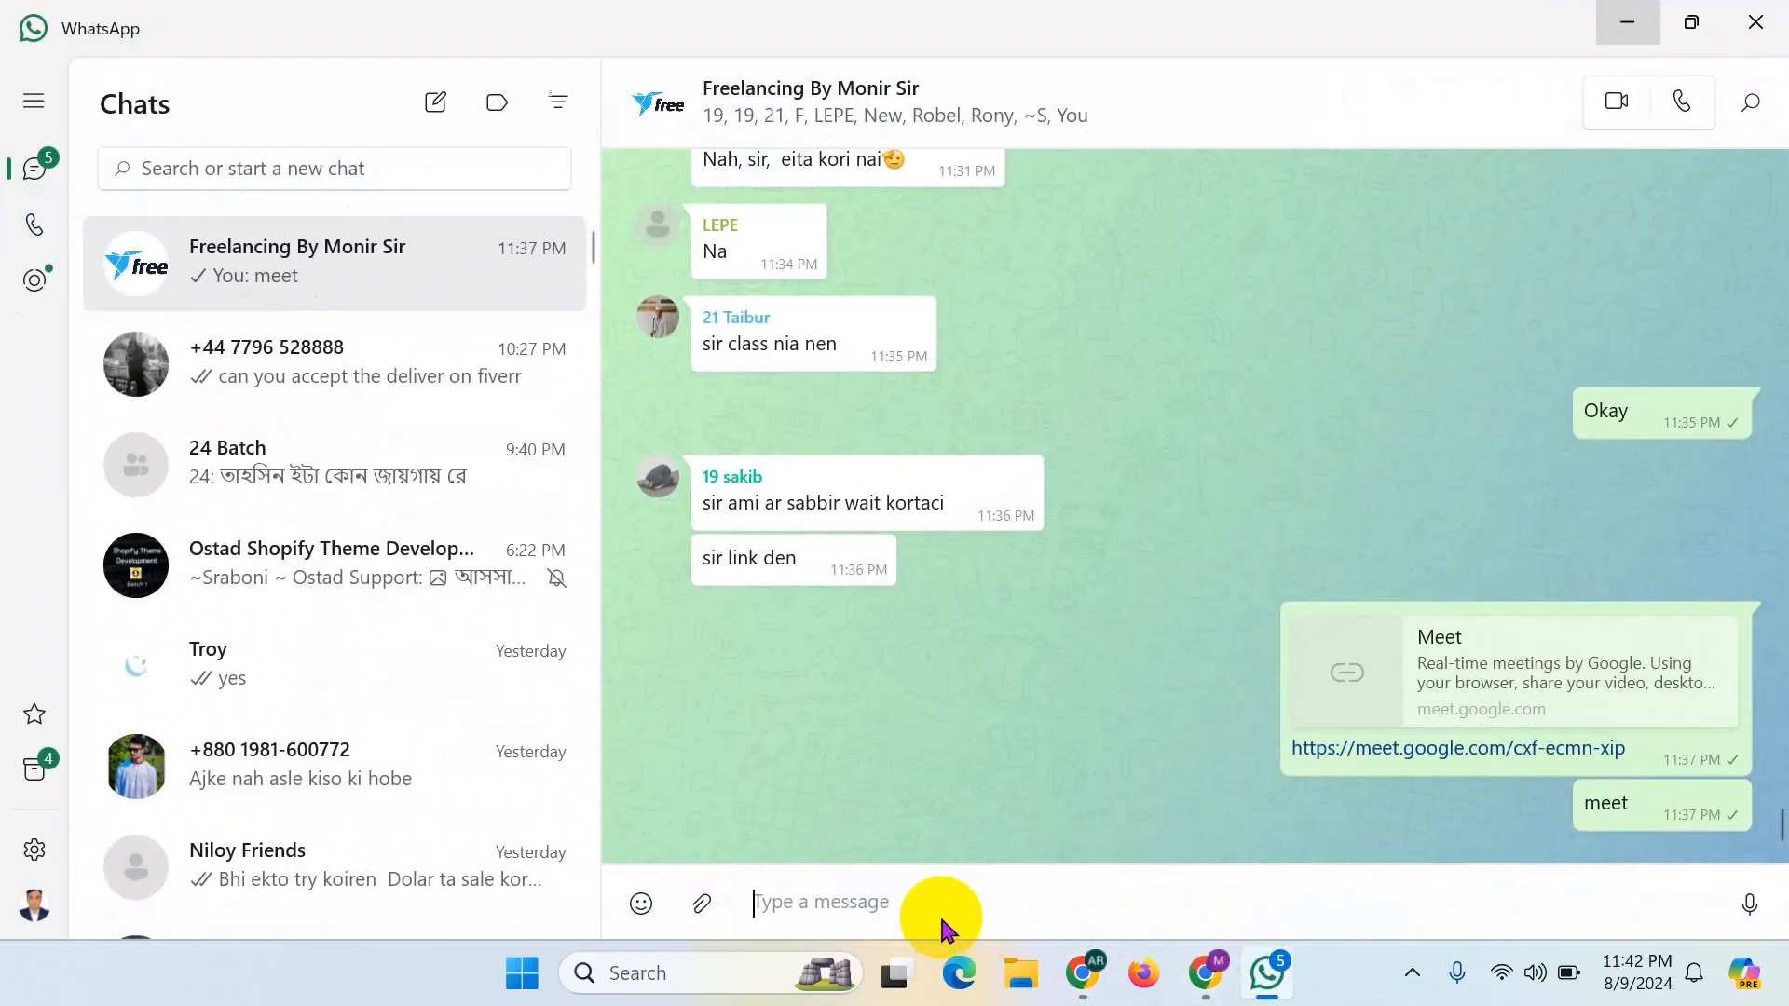
pyautogui.hotkey('ctrl', 'v')
pyautogui.press('Return')
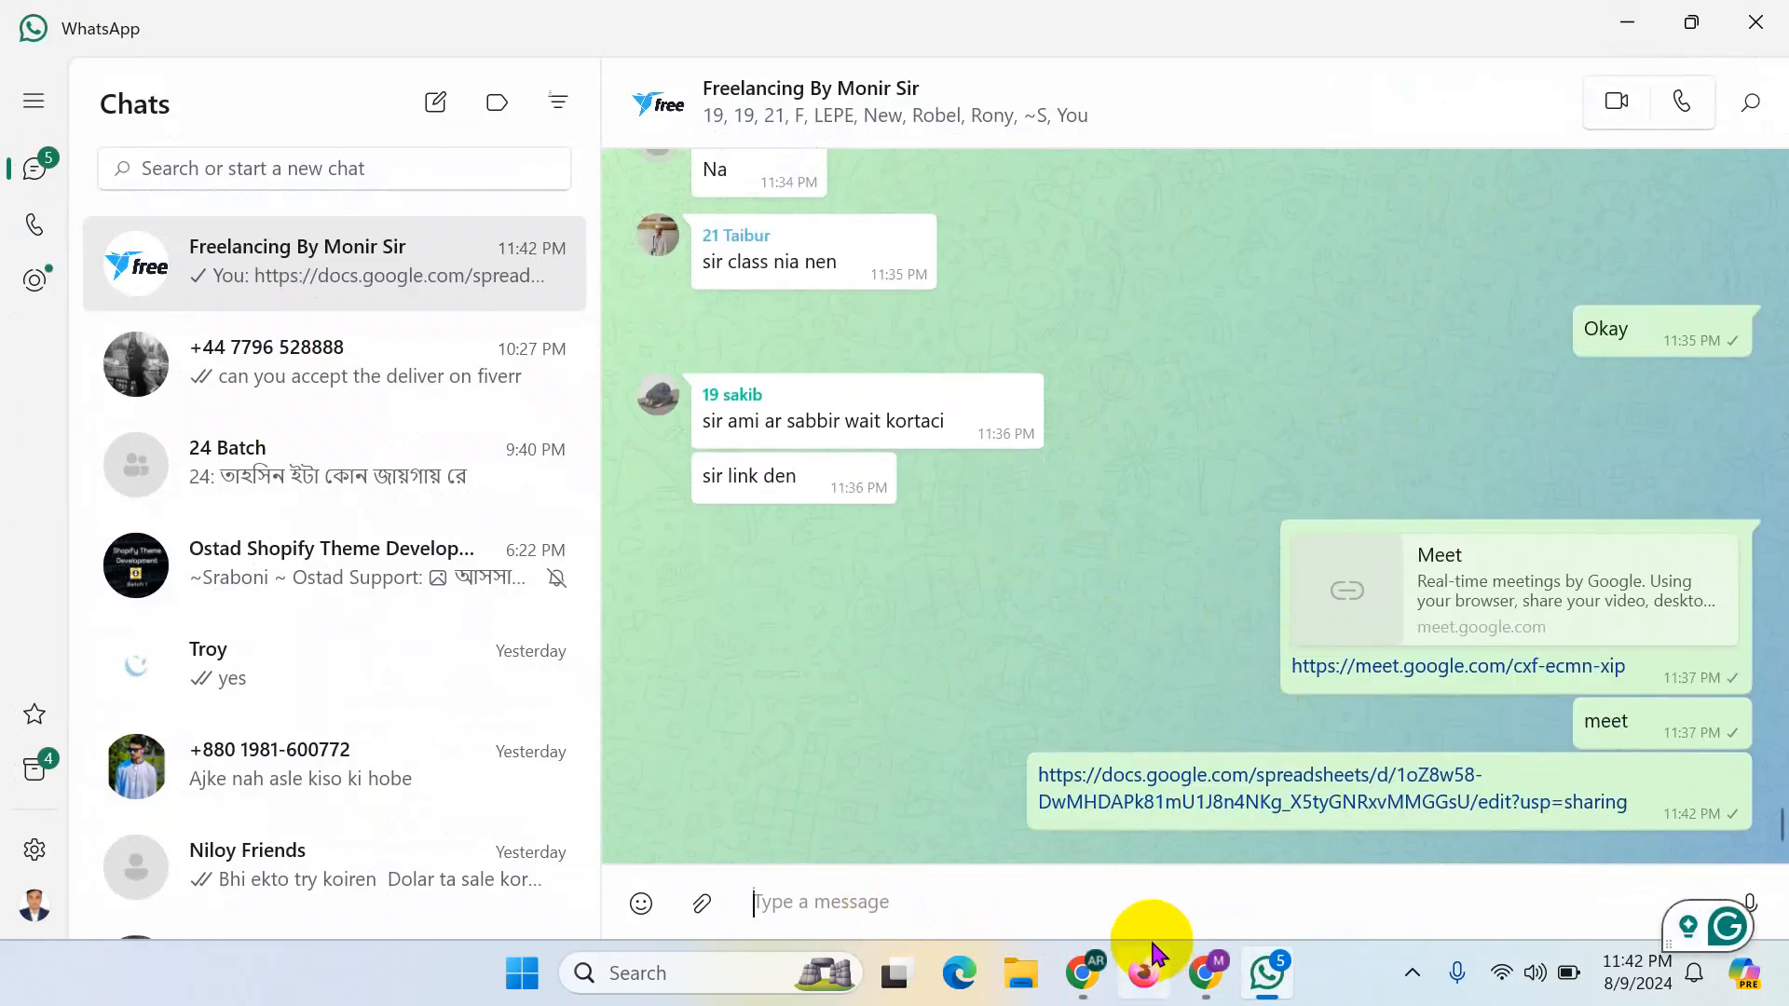
# - Switch back to the Chrome window with the batch24k01 store admin and look over its setup guide
pyautogui.click(1076, 988)
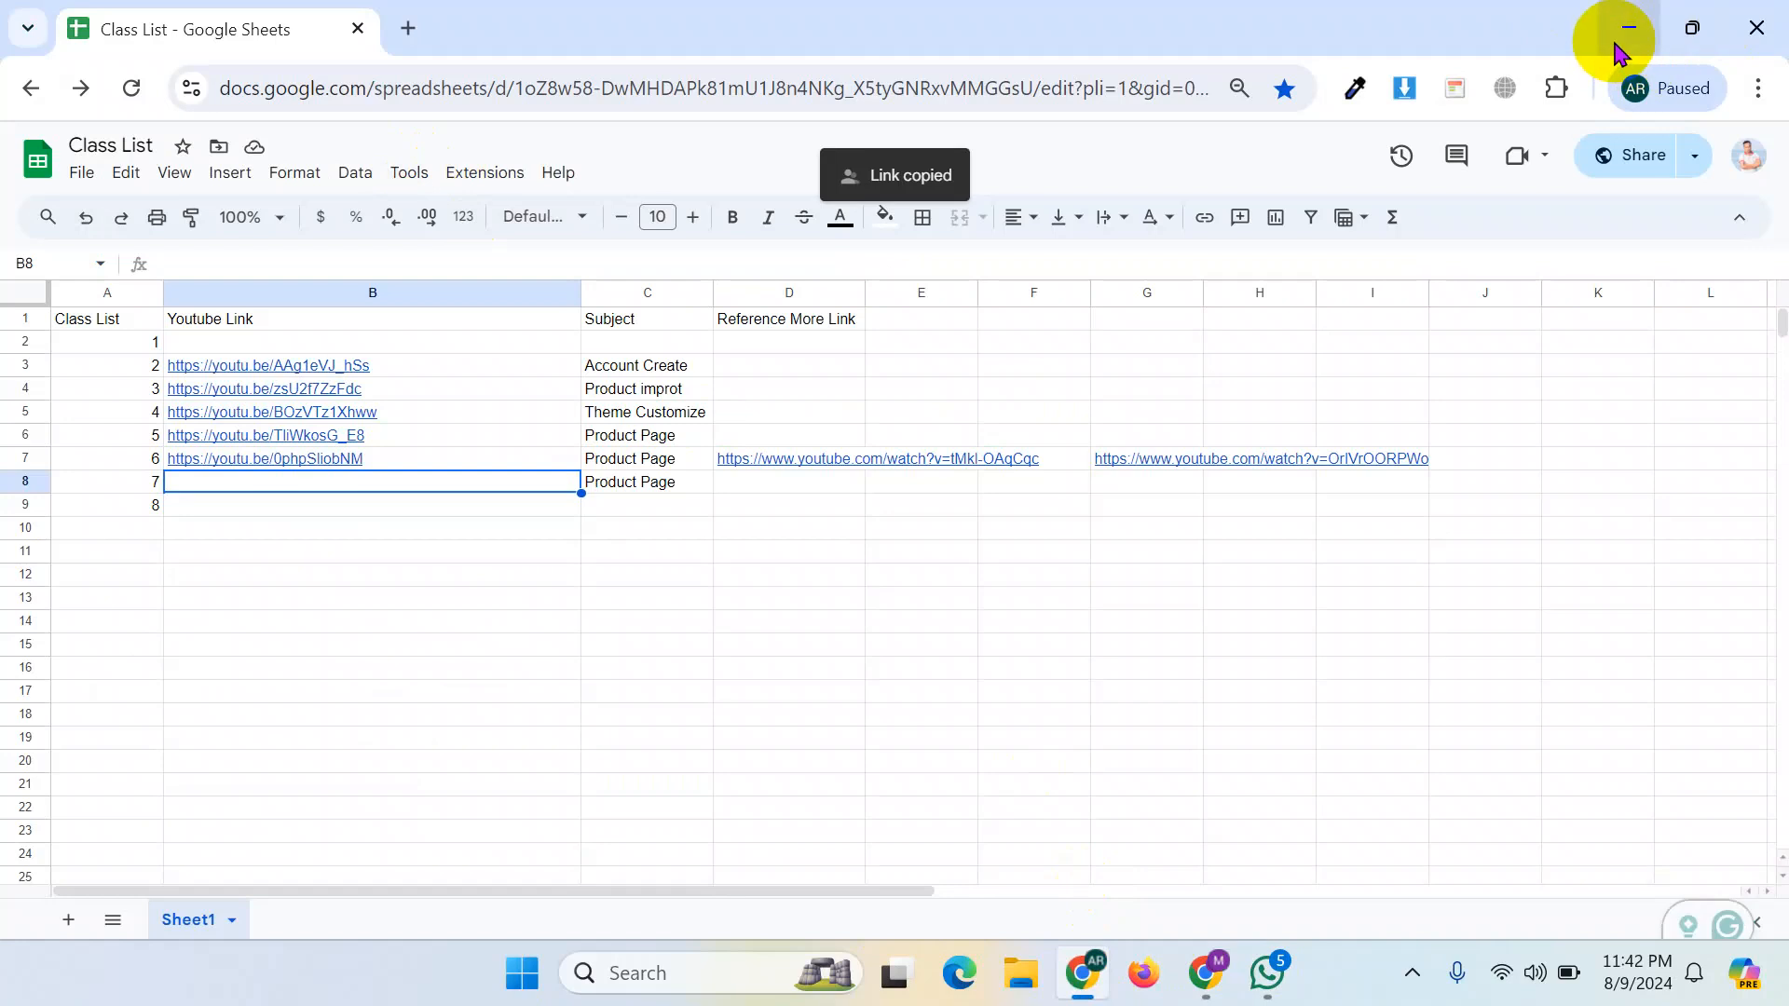
pyautogui.moveTo(1212, 988)
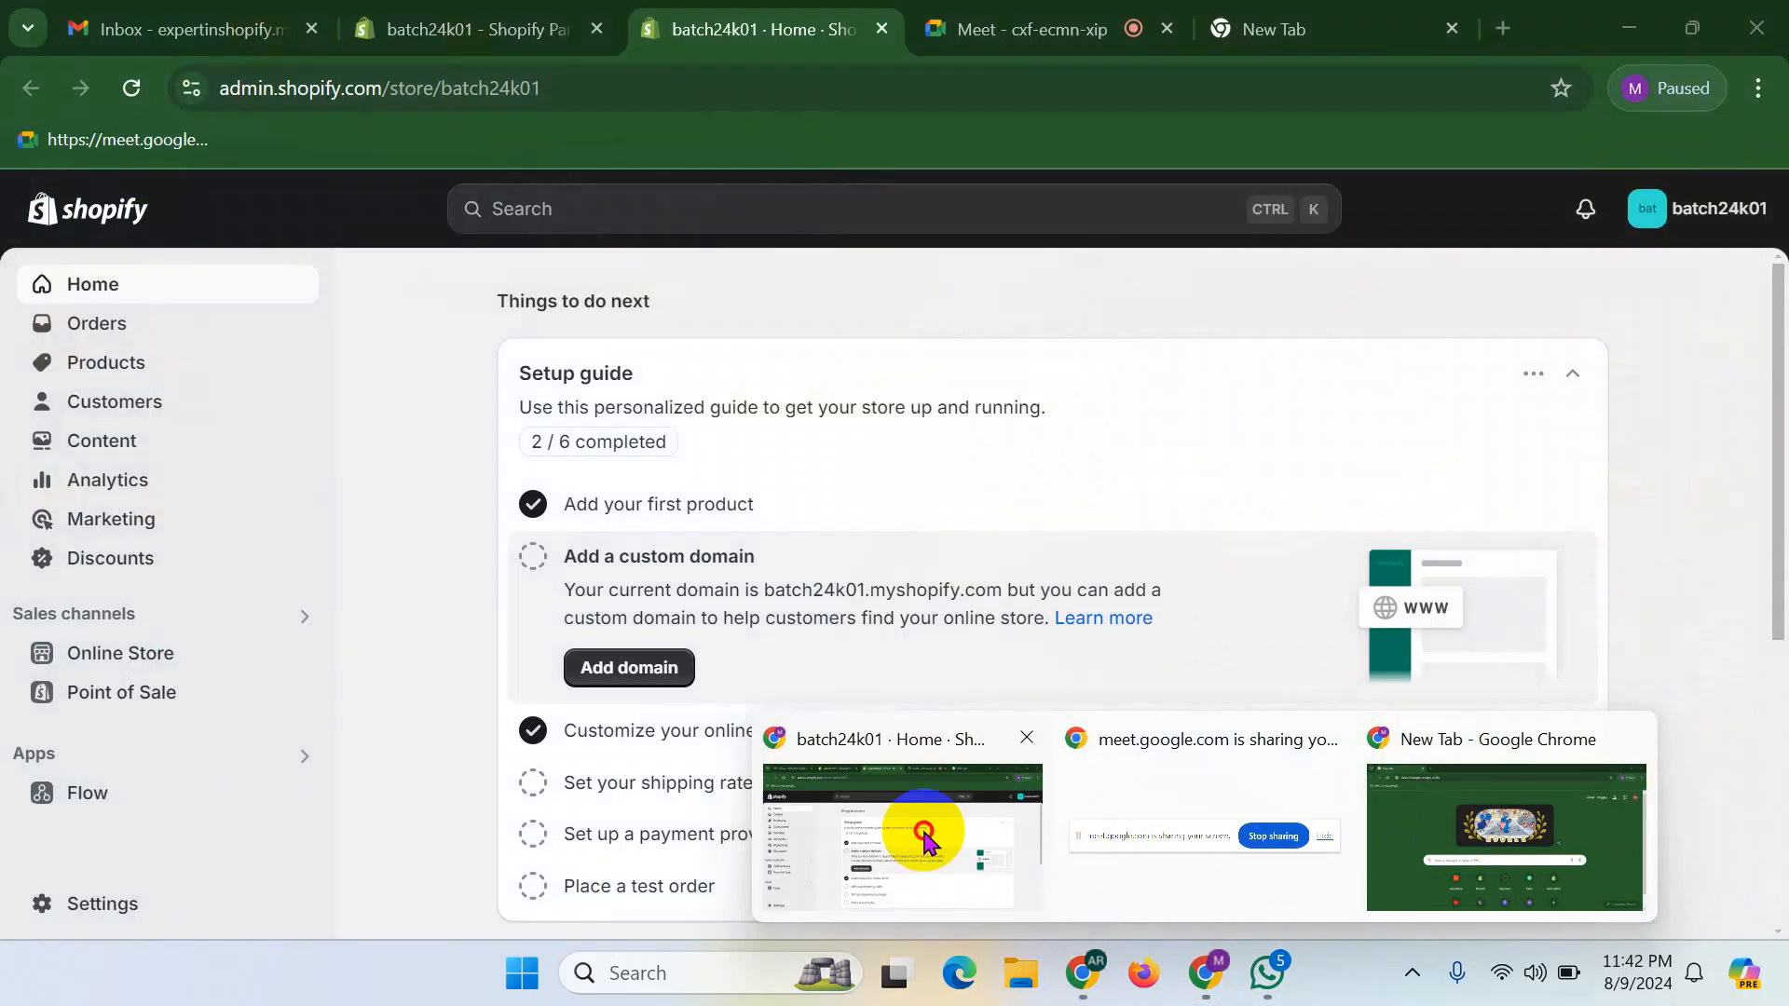
pyautogui.click(927, 839)
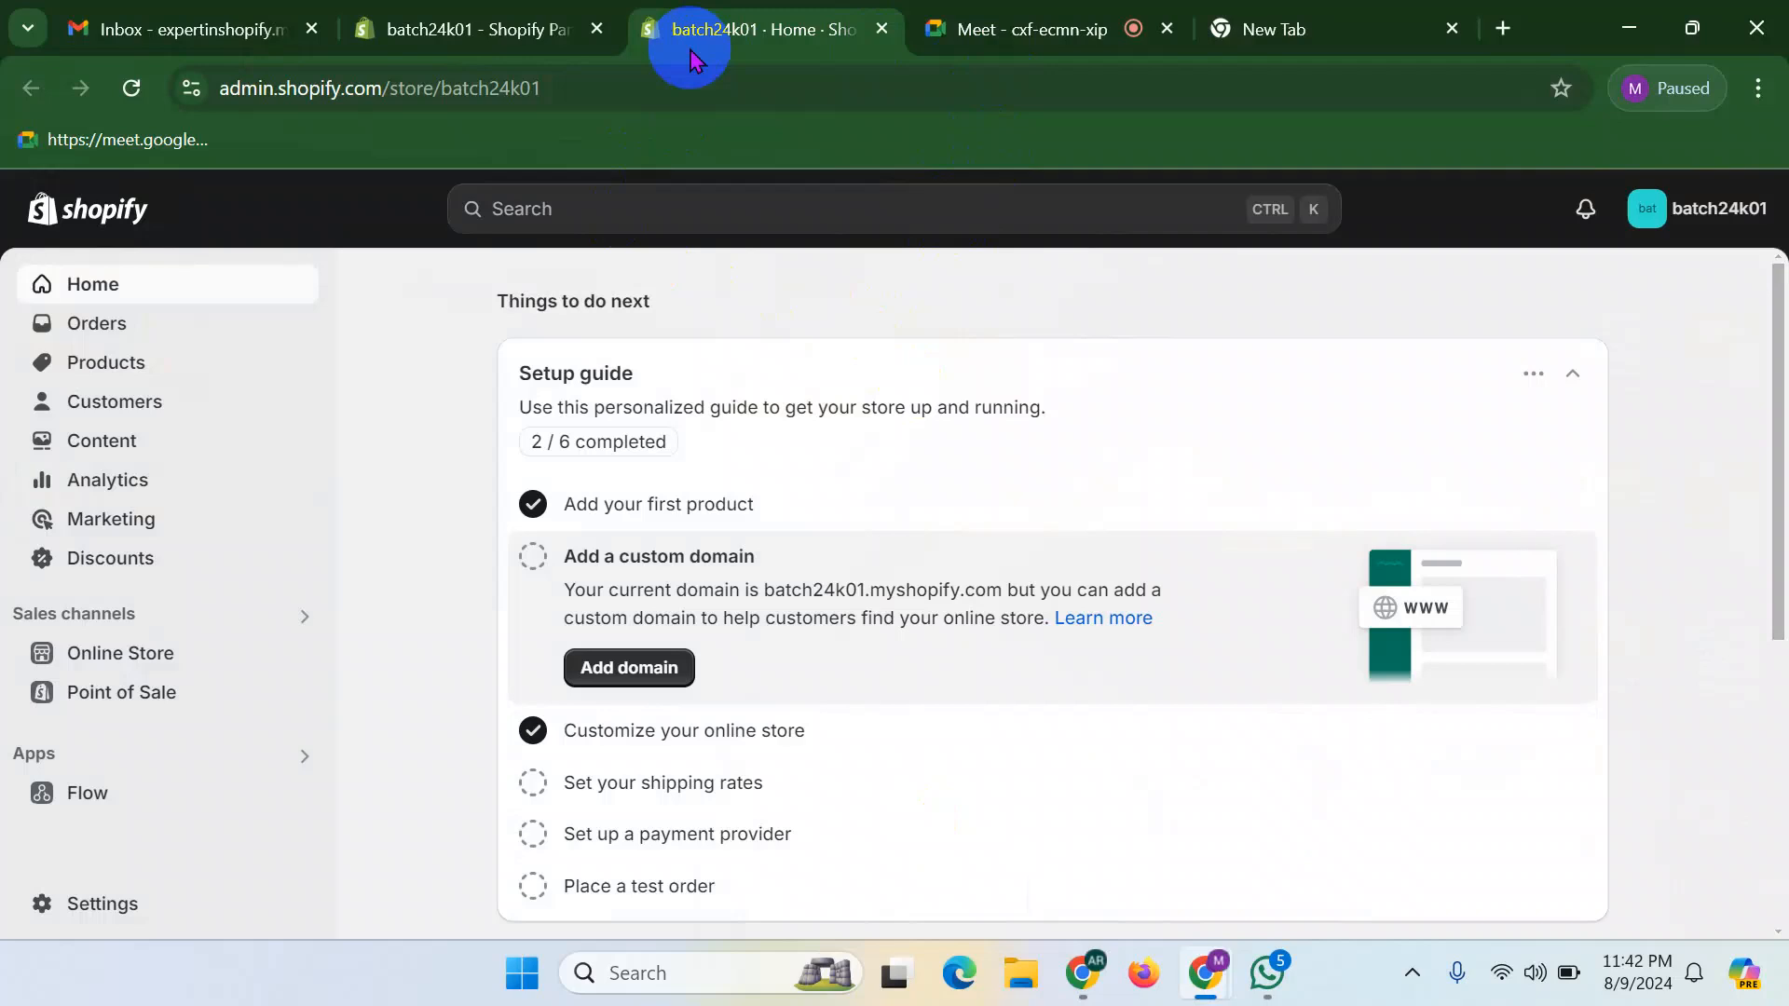
pyautogui.scroll(-4, 839, 307)
pyautogui.scroll(4, 820, 337)
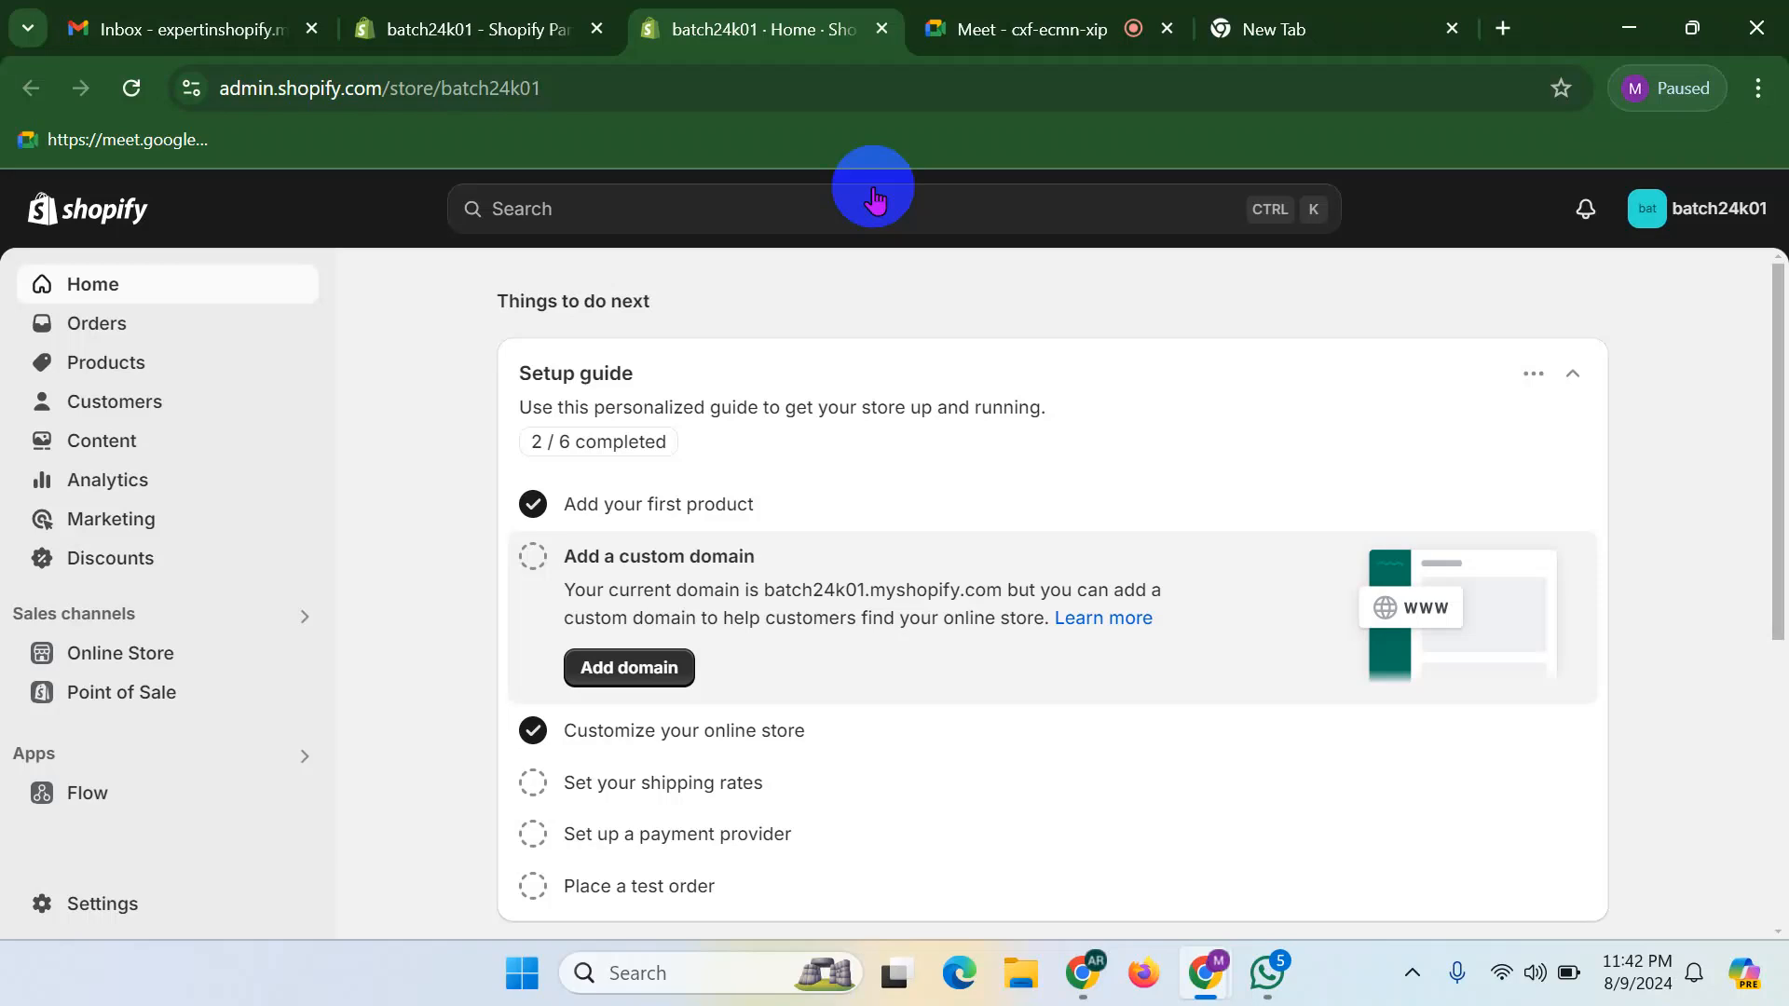
# - Show the Google Meet call, dismiss the infinity mirror warning and highlight the meeting's web address
pyautogui.click(997, 31)
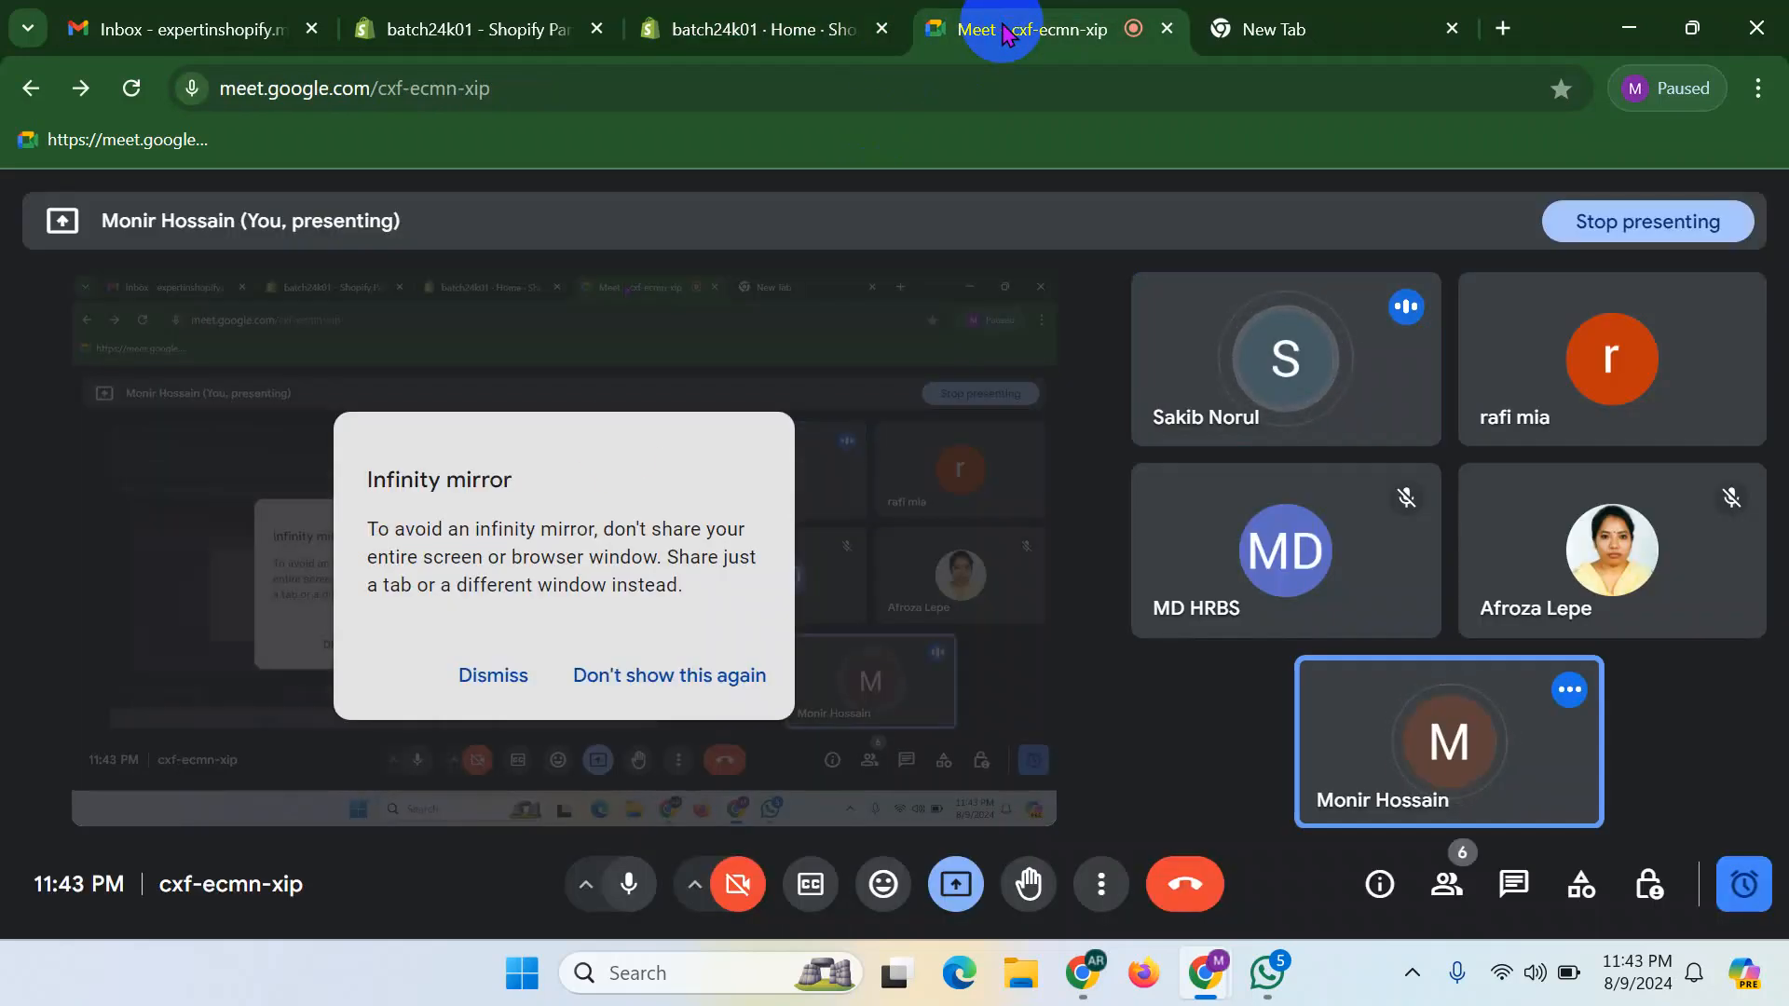
pyautogui.click(499, 678)
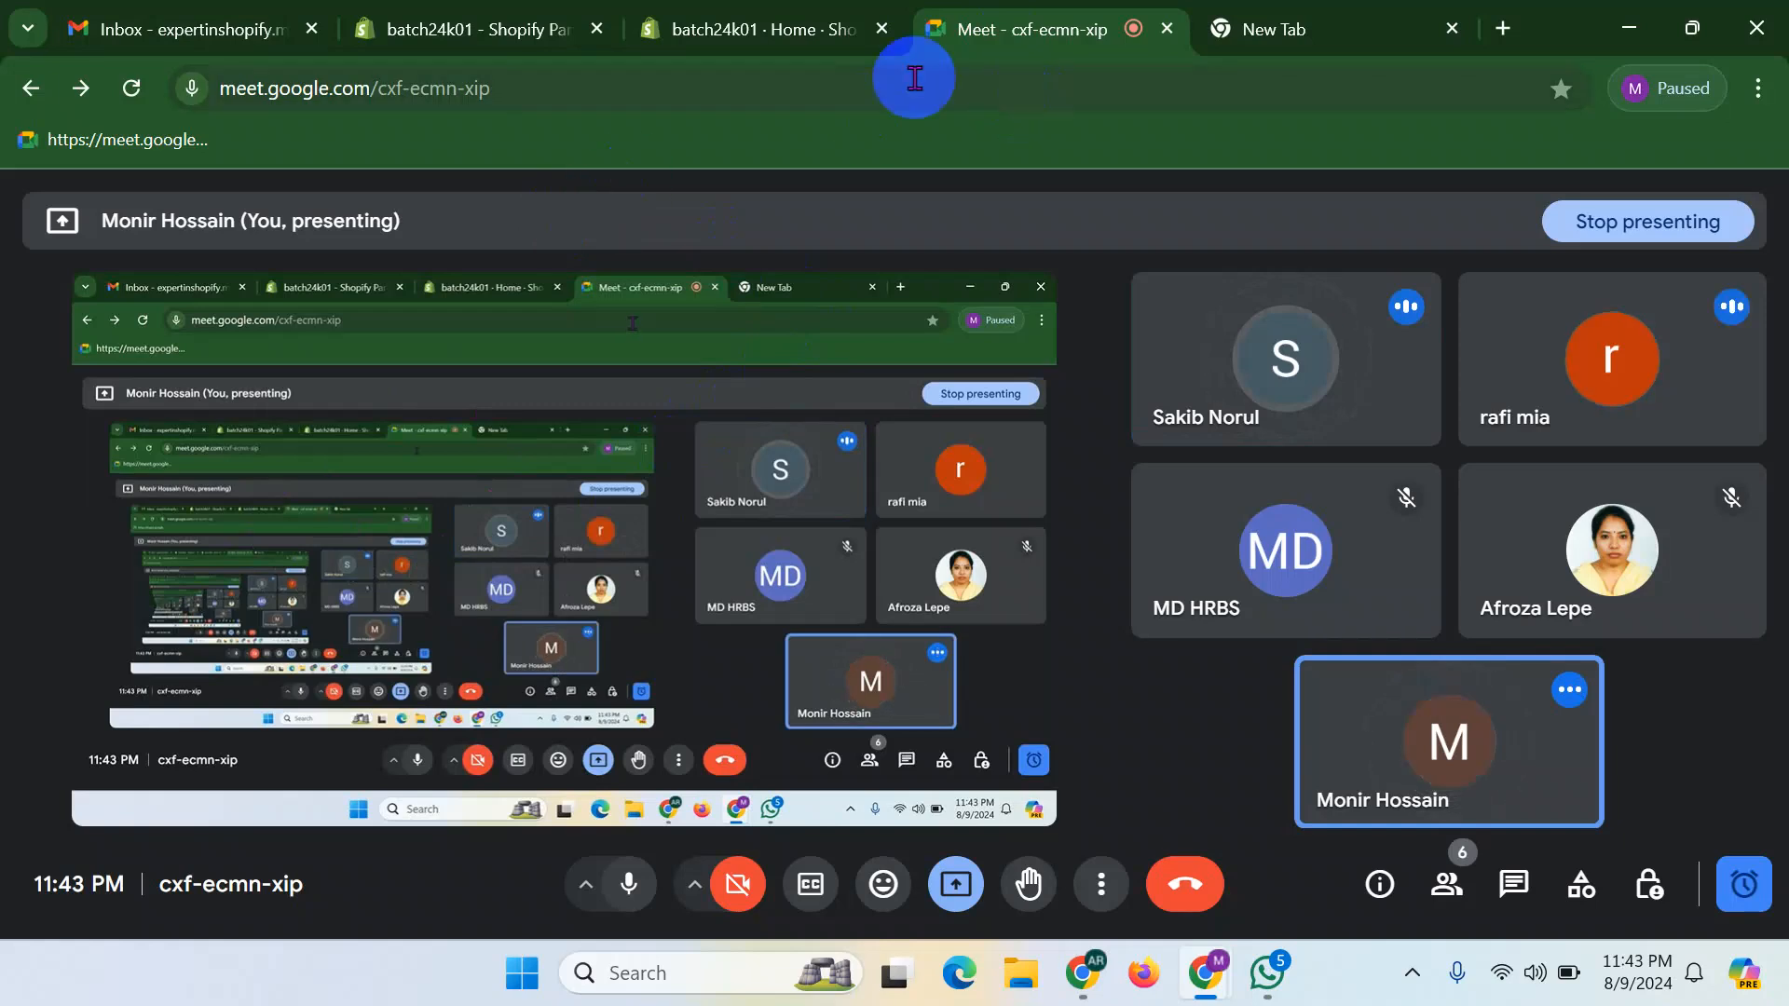
pyautogui.click(513, 93)
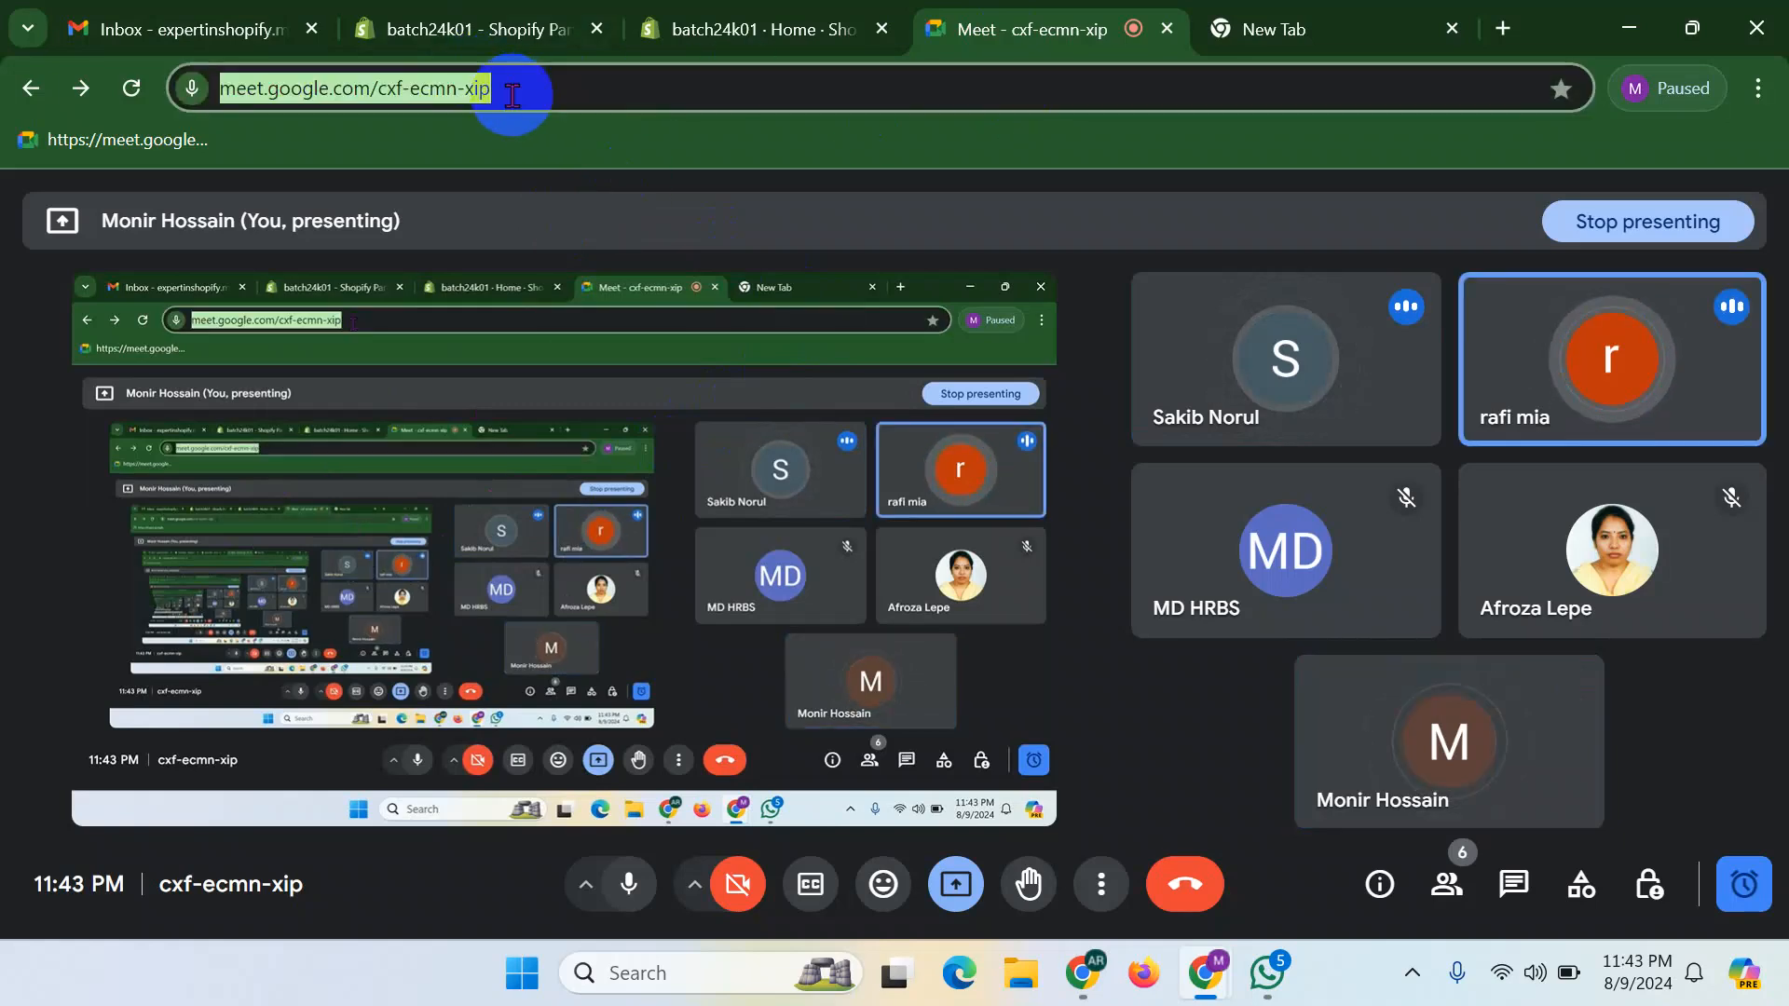
pyautogui.click(534, 94)
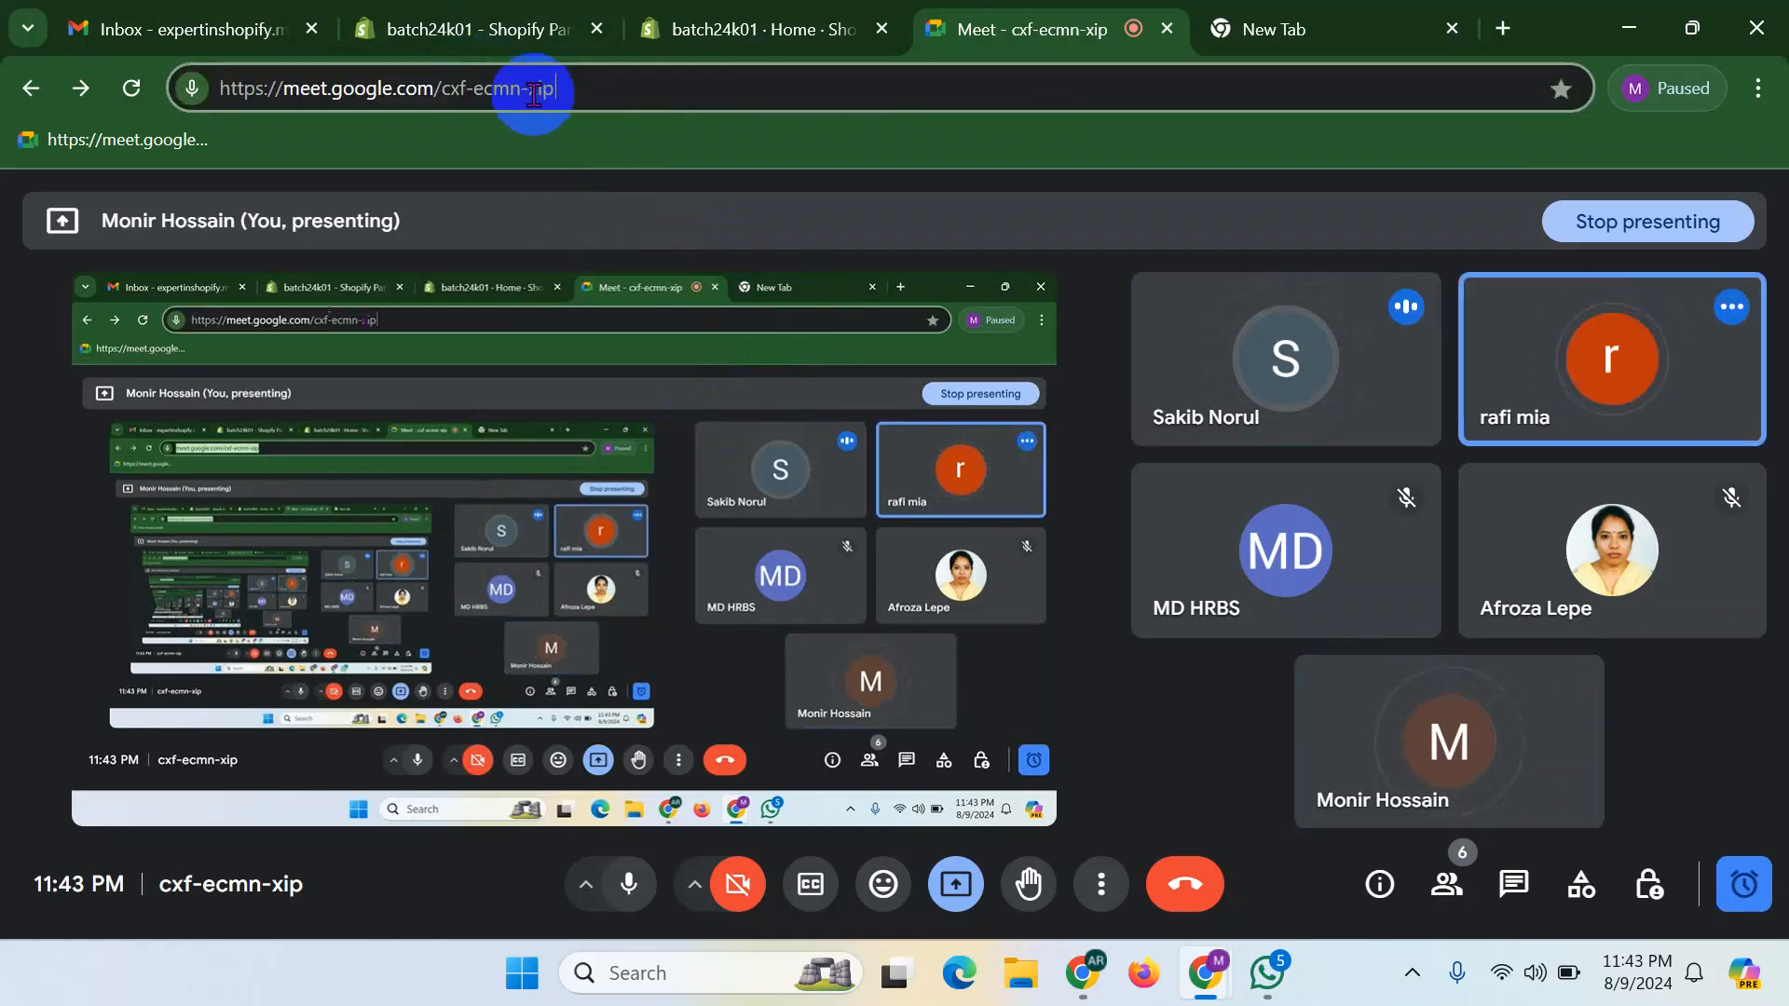
pyautogui.moveTo(603, 93); pyautogui.dragTo(150, 96)
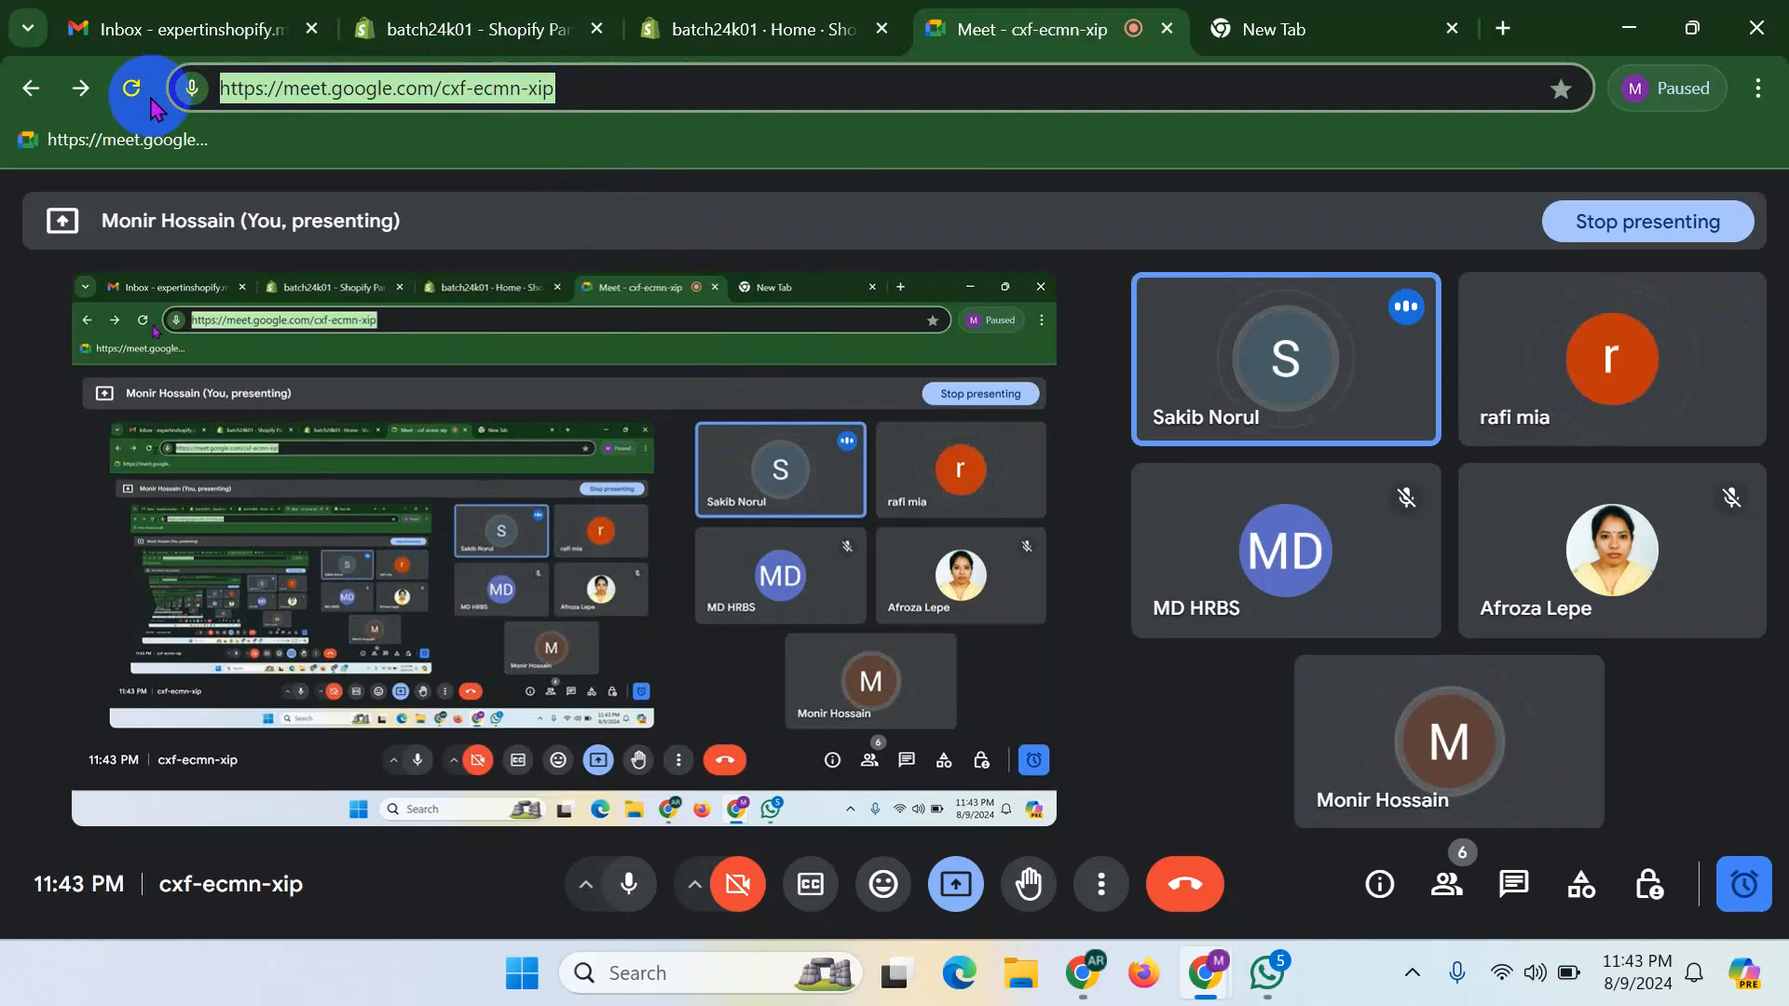
pyautogui.click(618, 87)
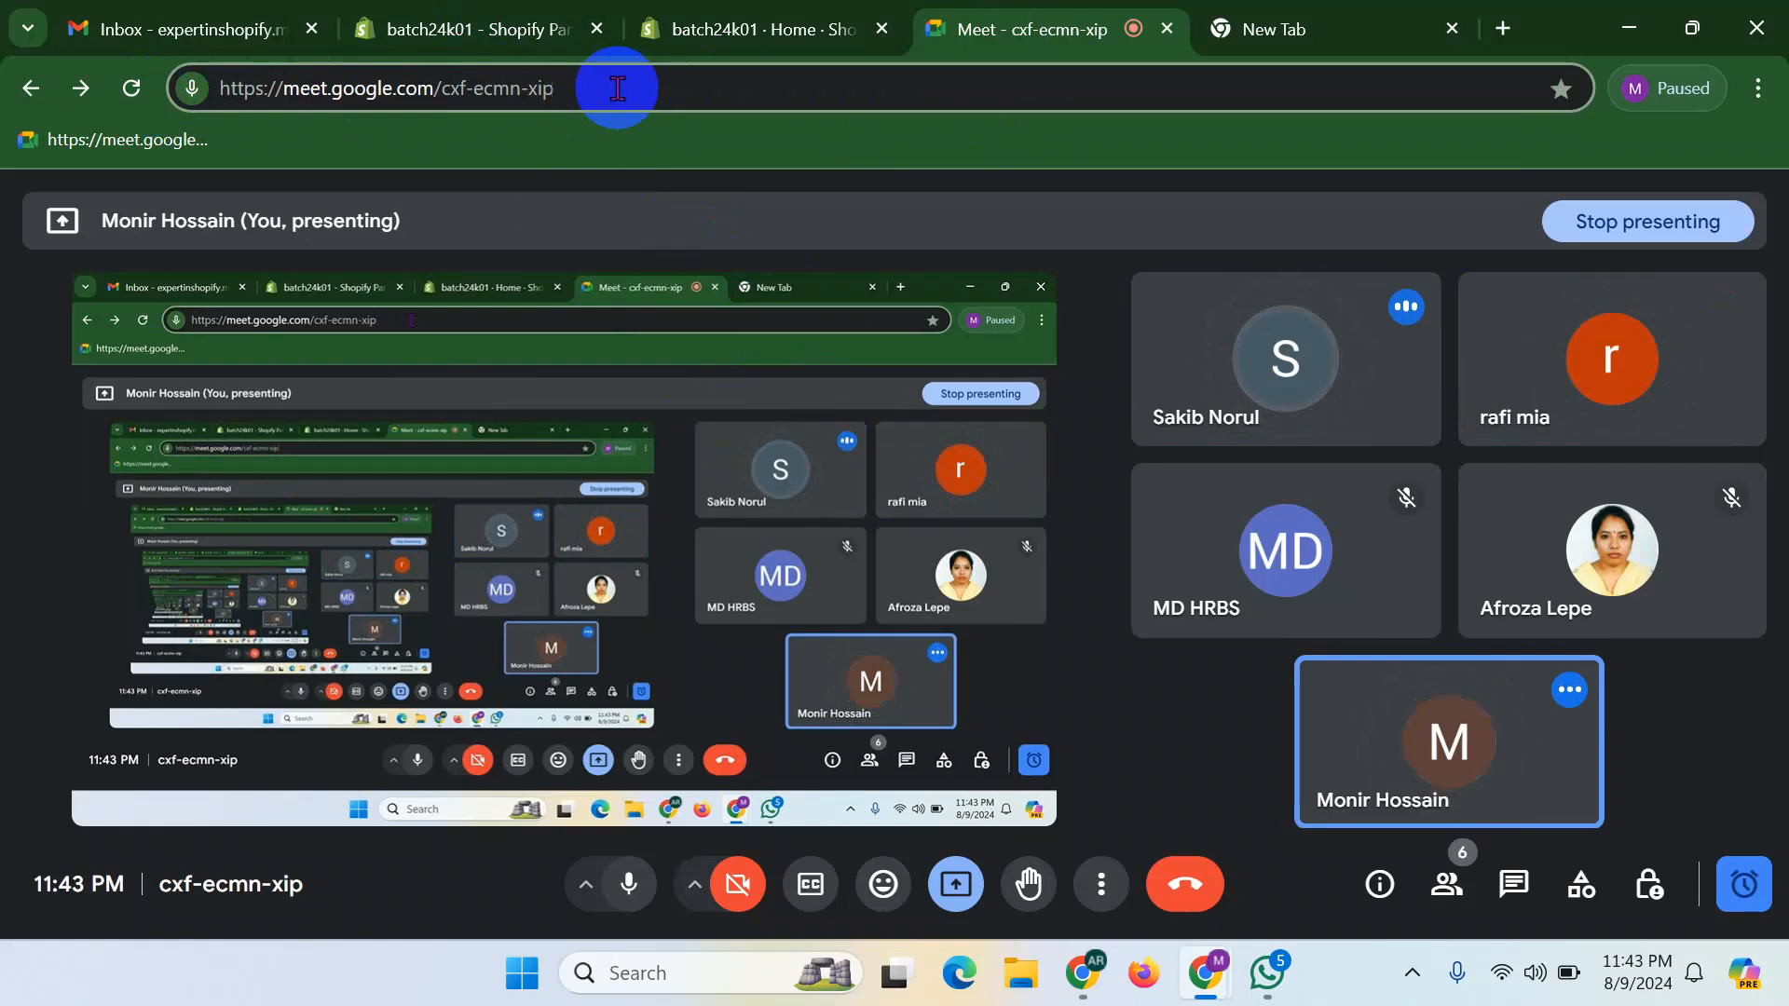
# - Return from the meeting to the batch24k01 store's admin home page
pyautogui.click(718, 29)
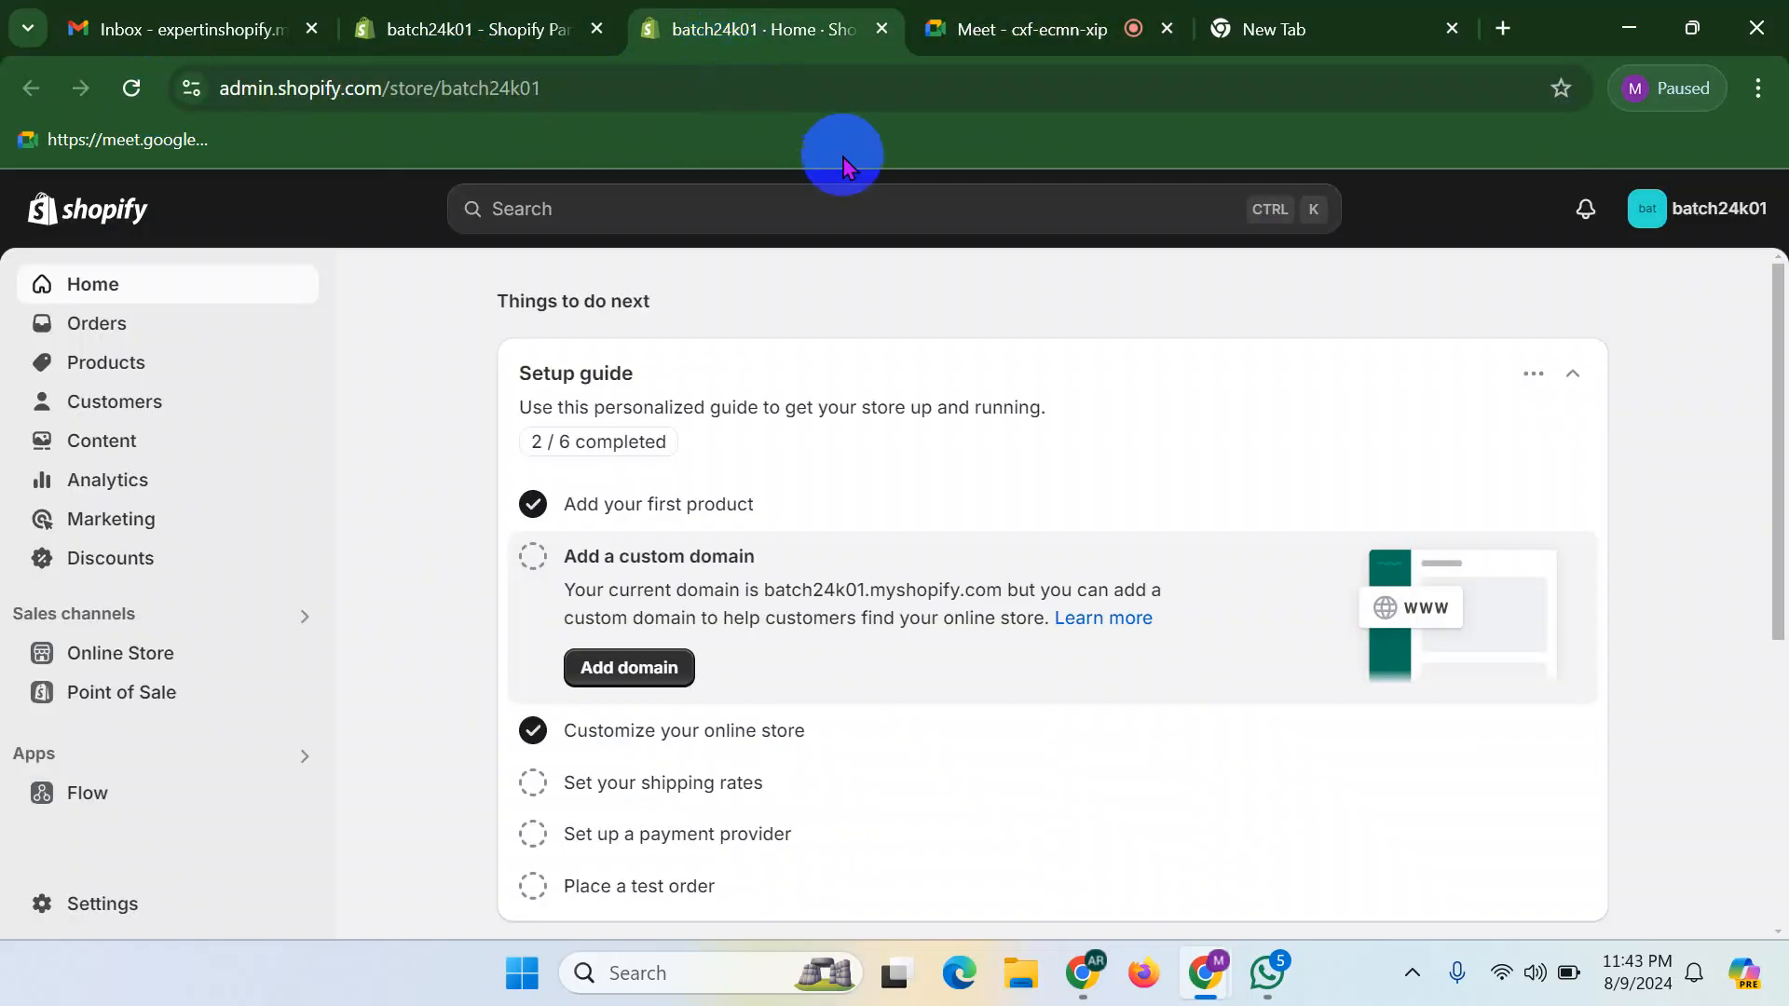
pyautogui.click(1260, 30)
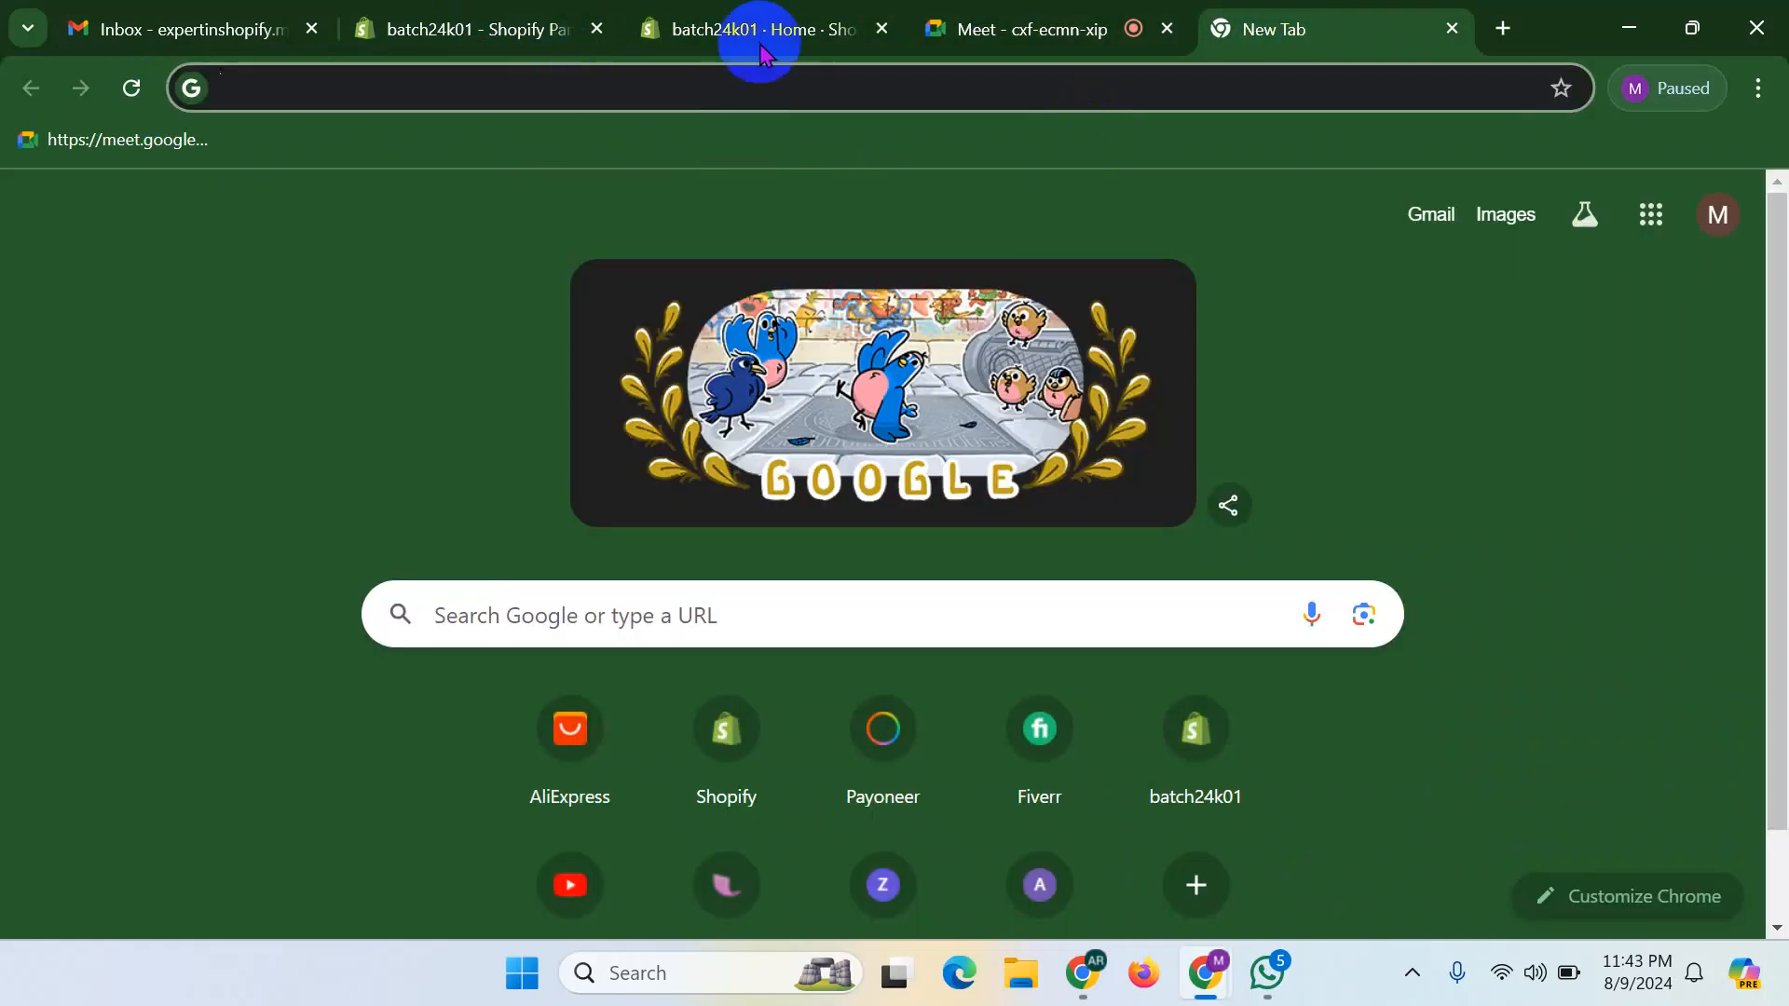
pyautogui.click(1002, 30)
pyautogui.click(766, 33)
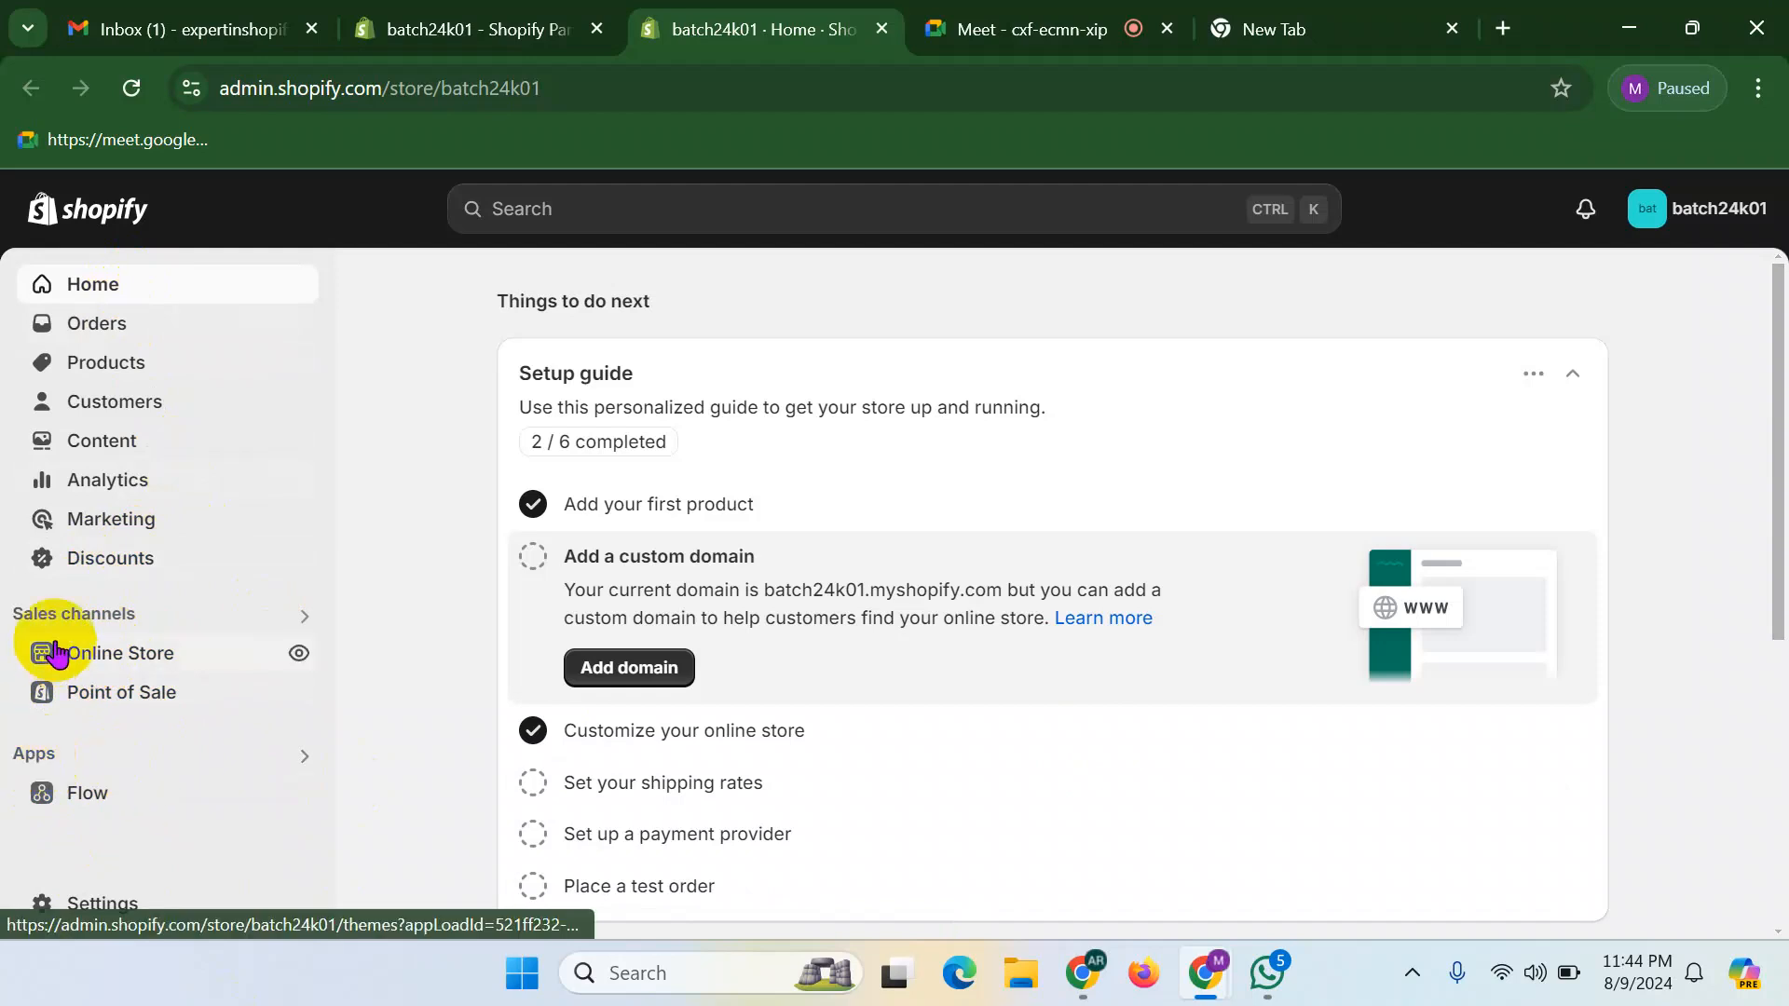
# - Switch to the Google Meet call and mute the unmuted student for everyone in the call
pyautogui.click(36, 760)
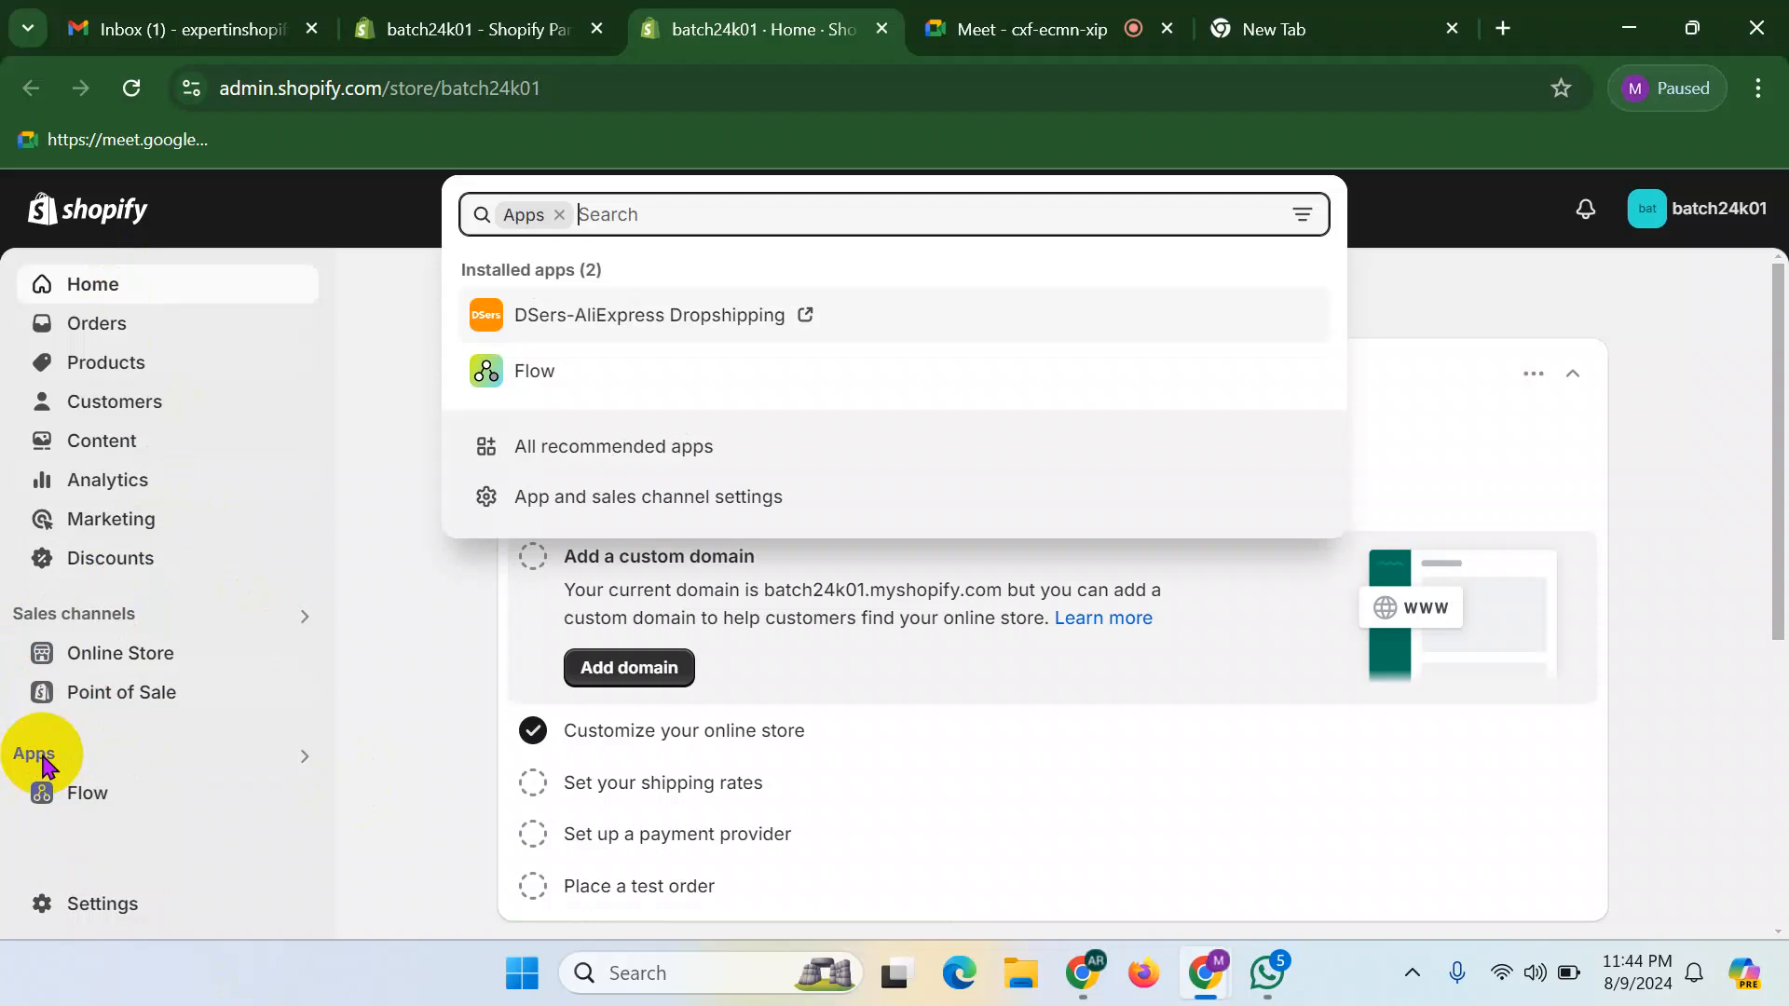
pyautogui.click(1030, 31)
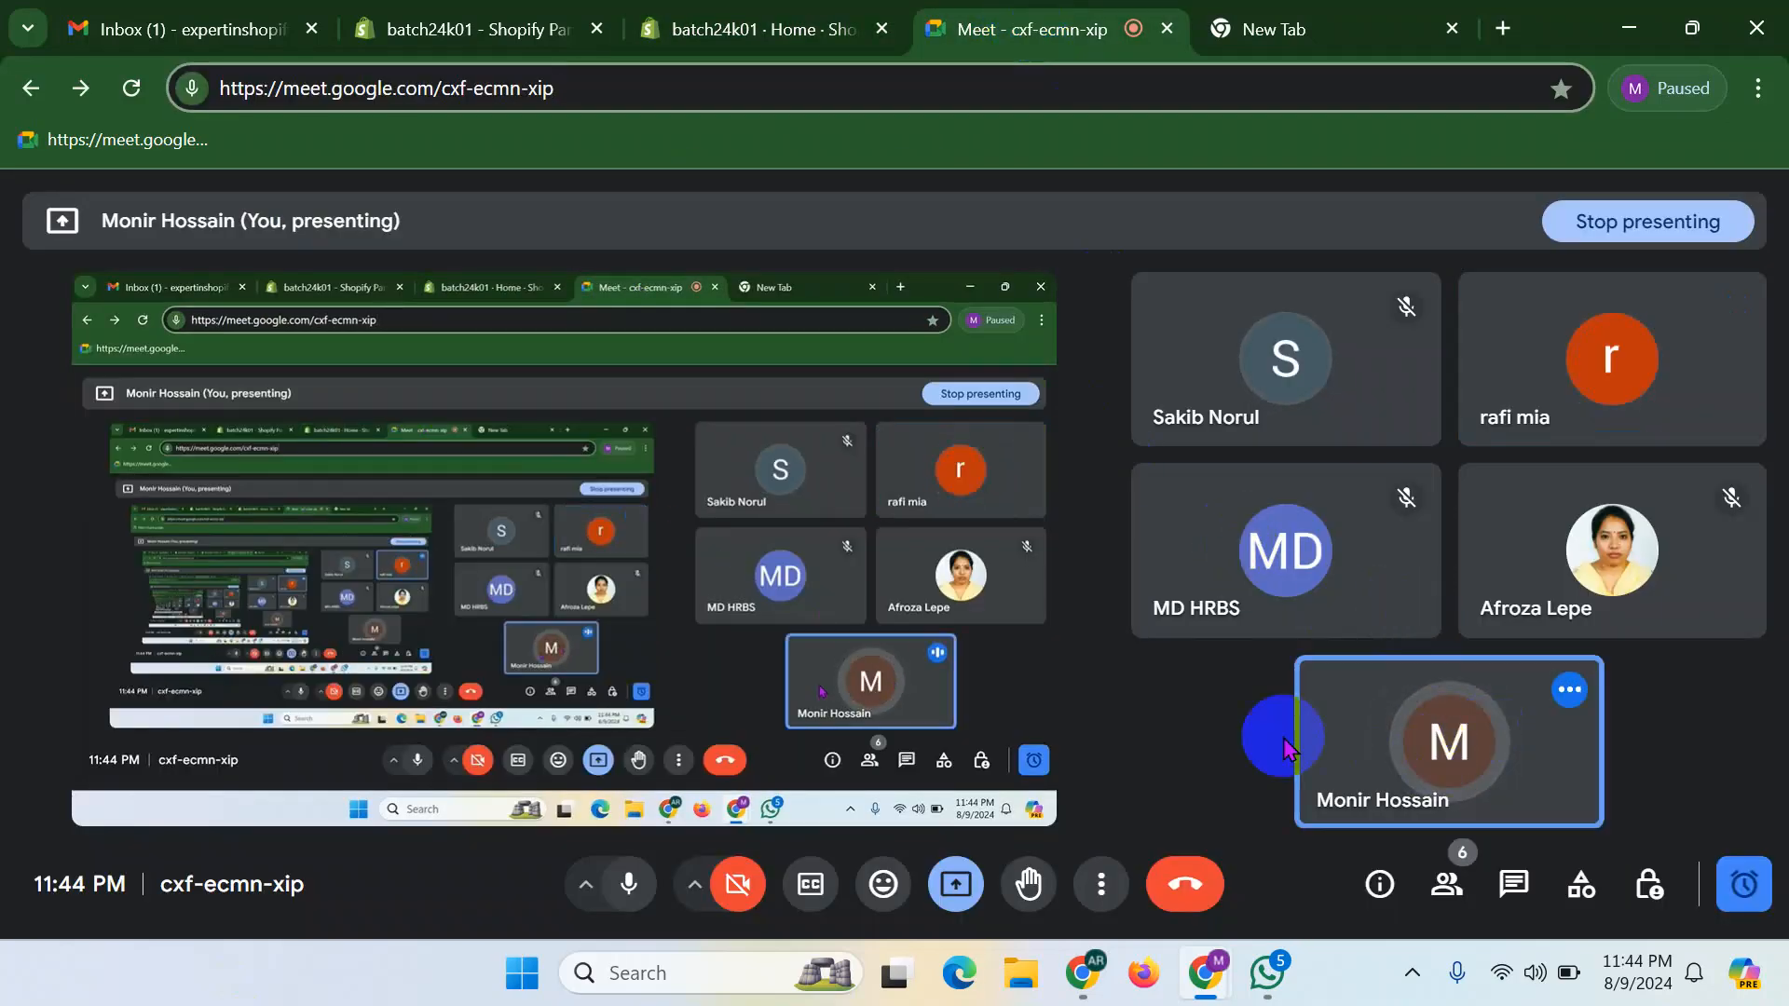
pyautogui.moveTo(1626, 368)
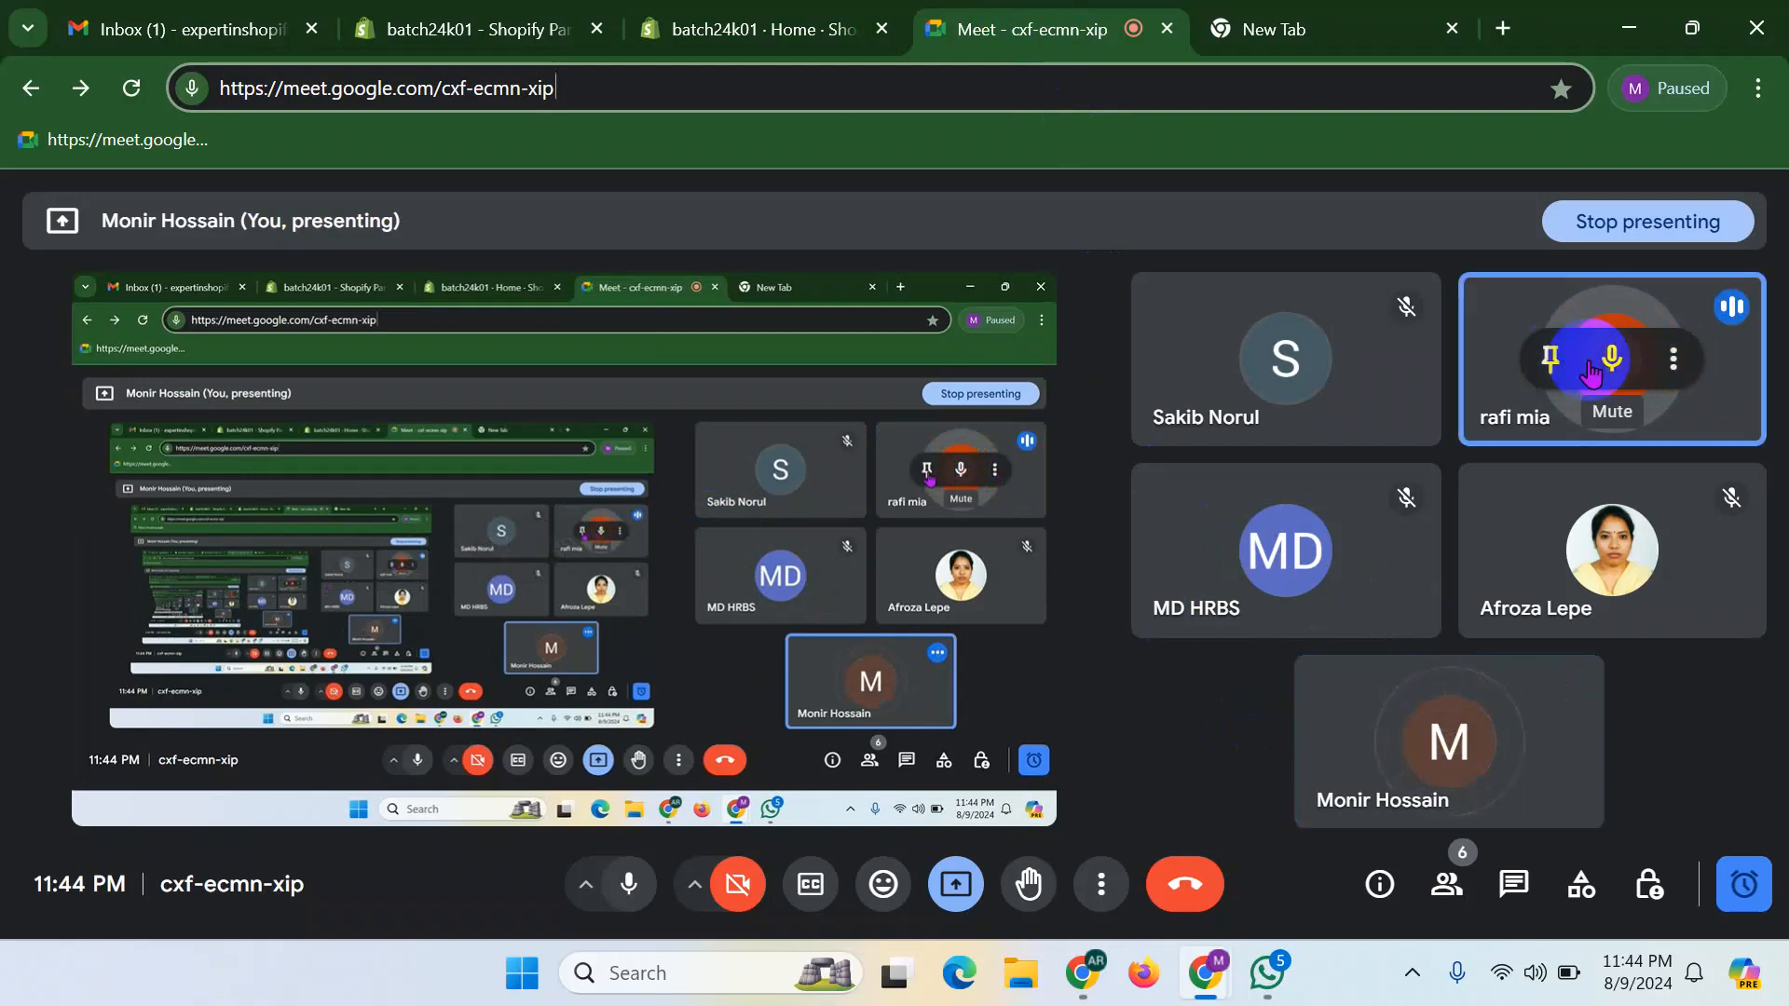
pyautogui.click(1613, 365)
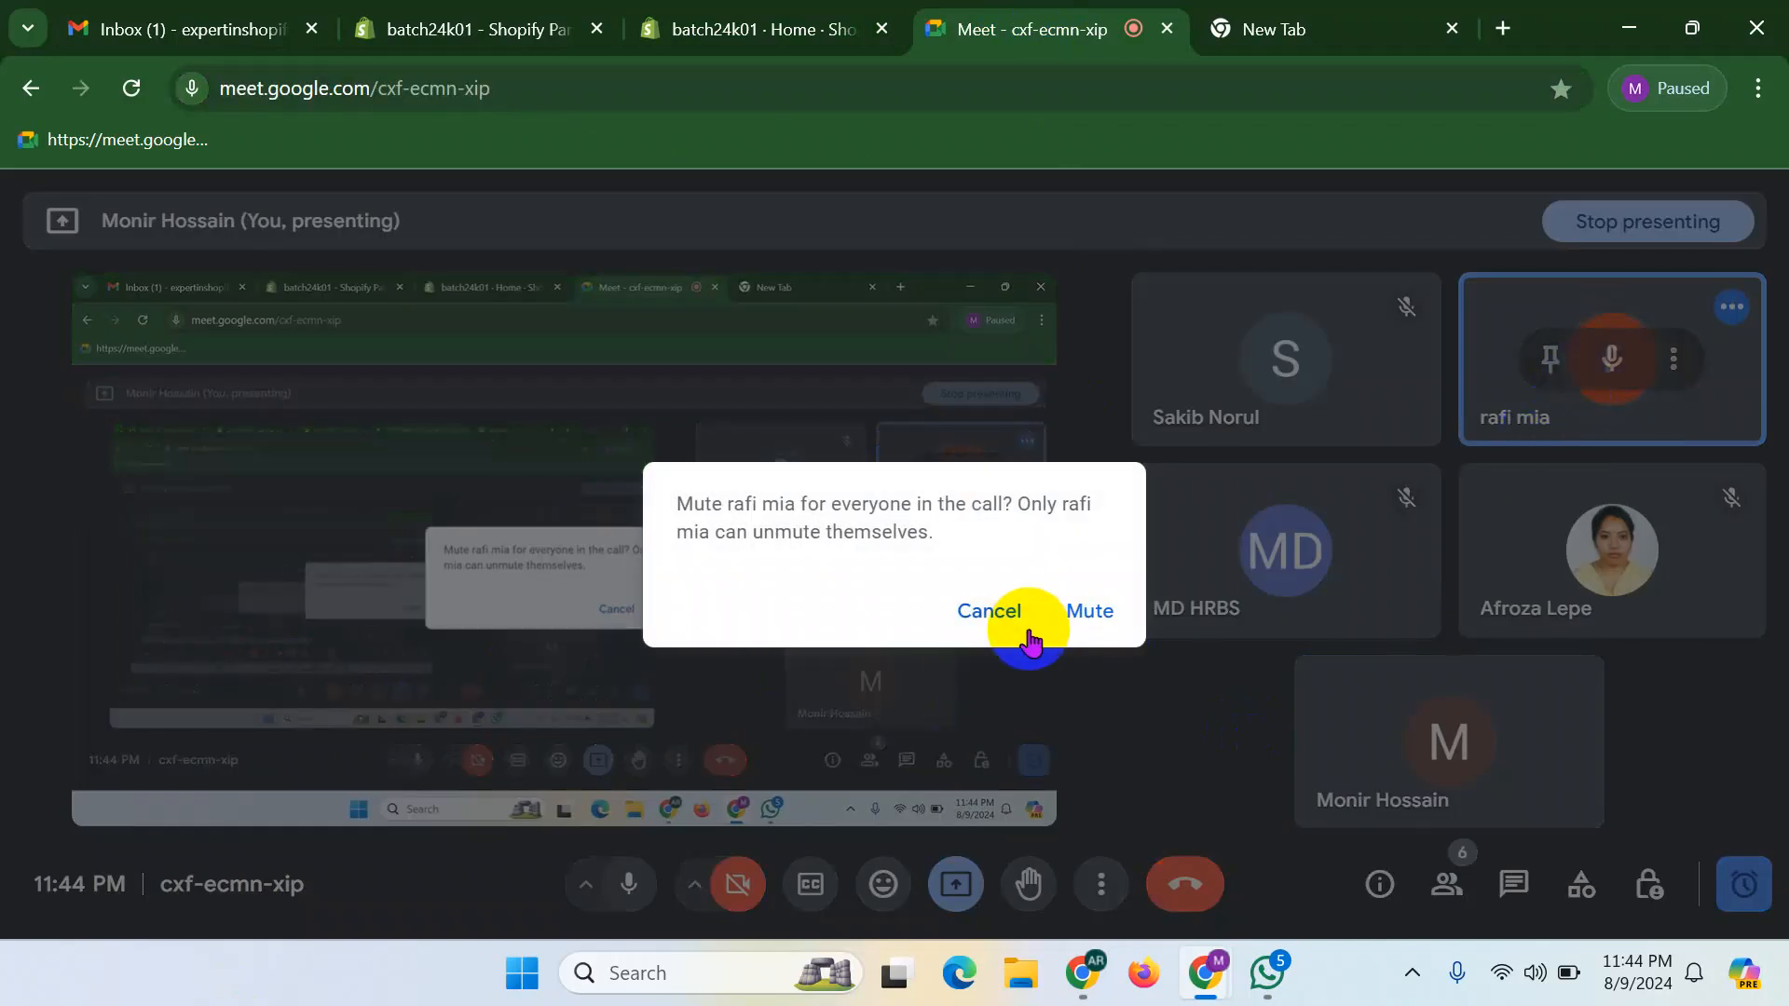
pyautogui.click(1081, 615)
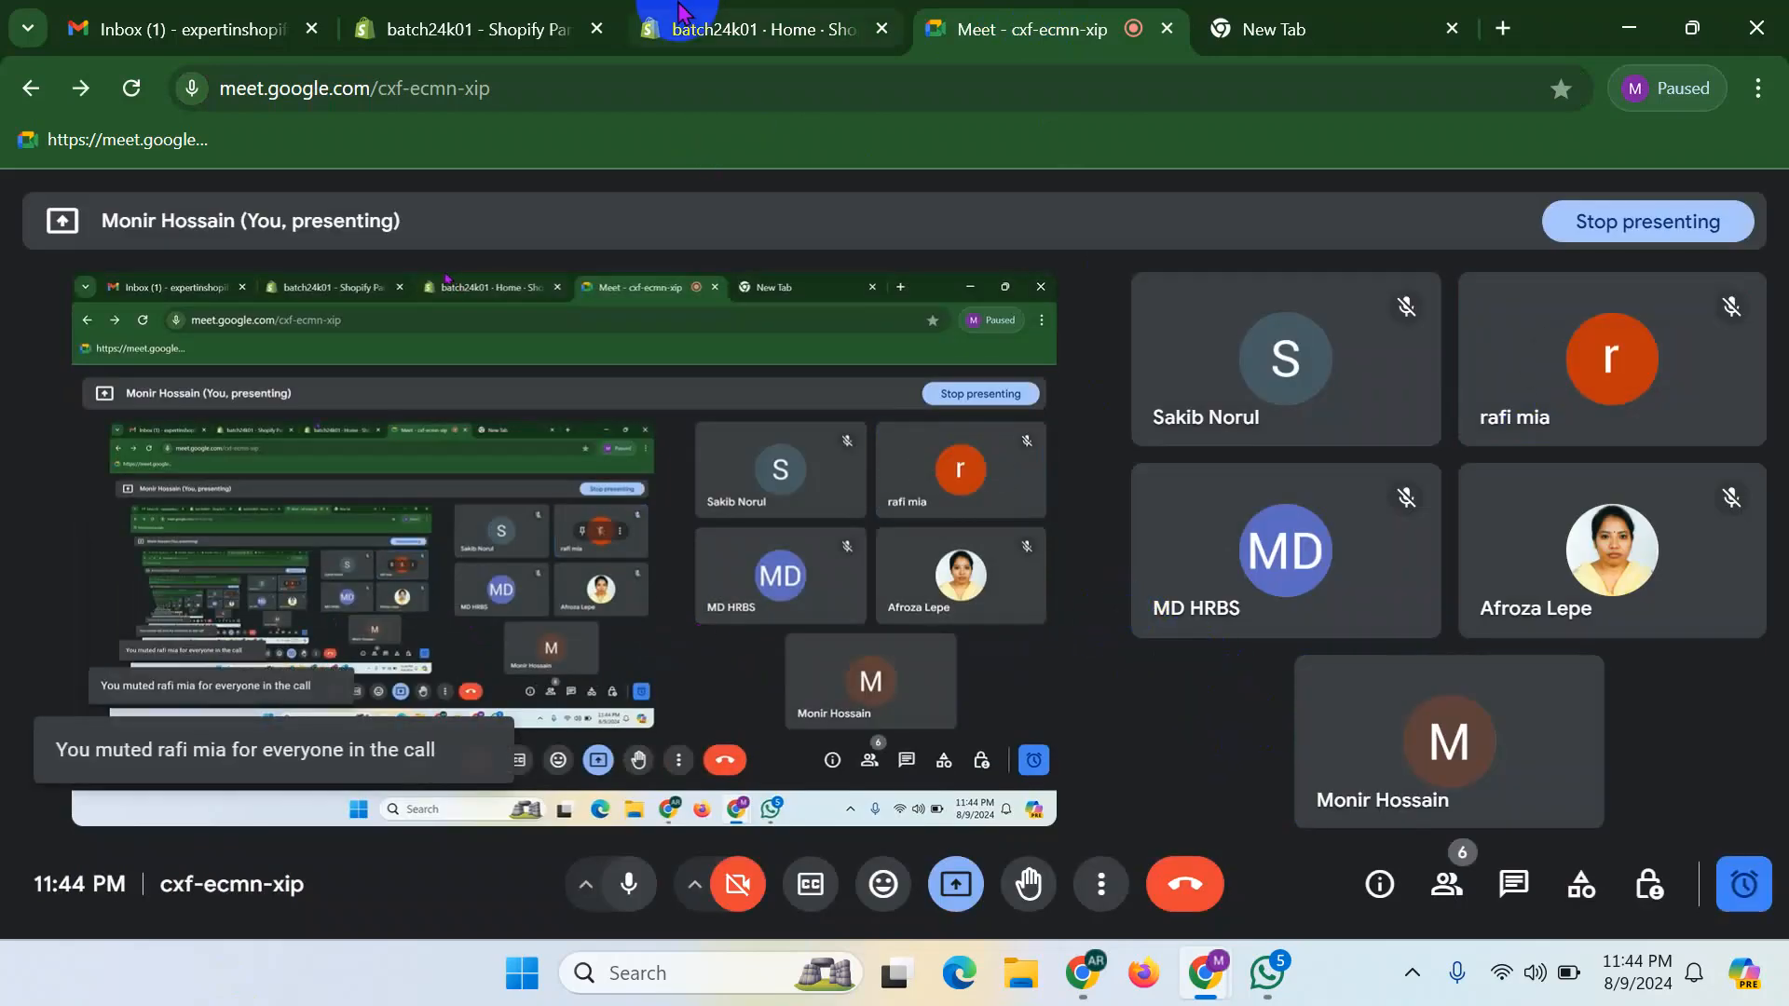
# - Return to the batch24k01 store admin and open the list of all recommended apps
pyautogui.click(746, 17)
pyautogui.click(420, 659)
pyautogui.click(42, 754)
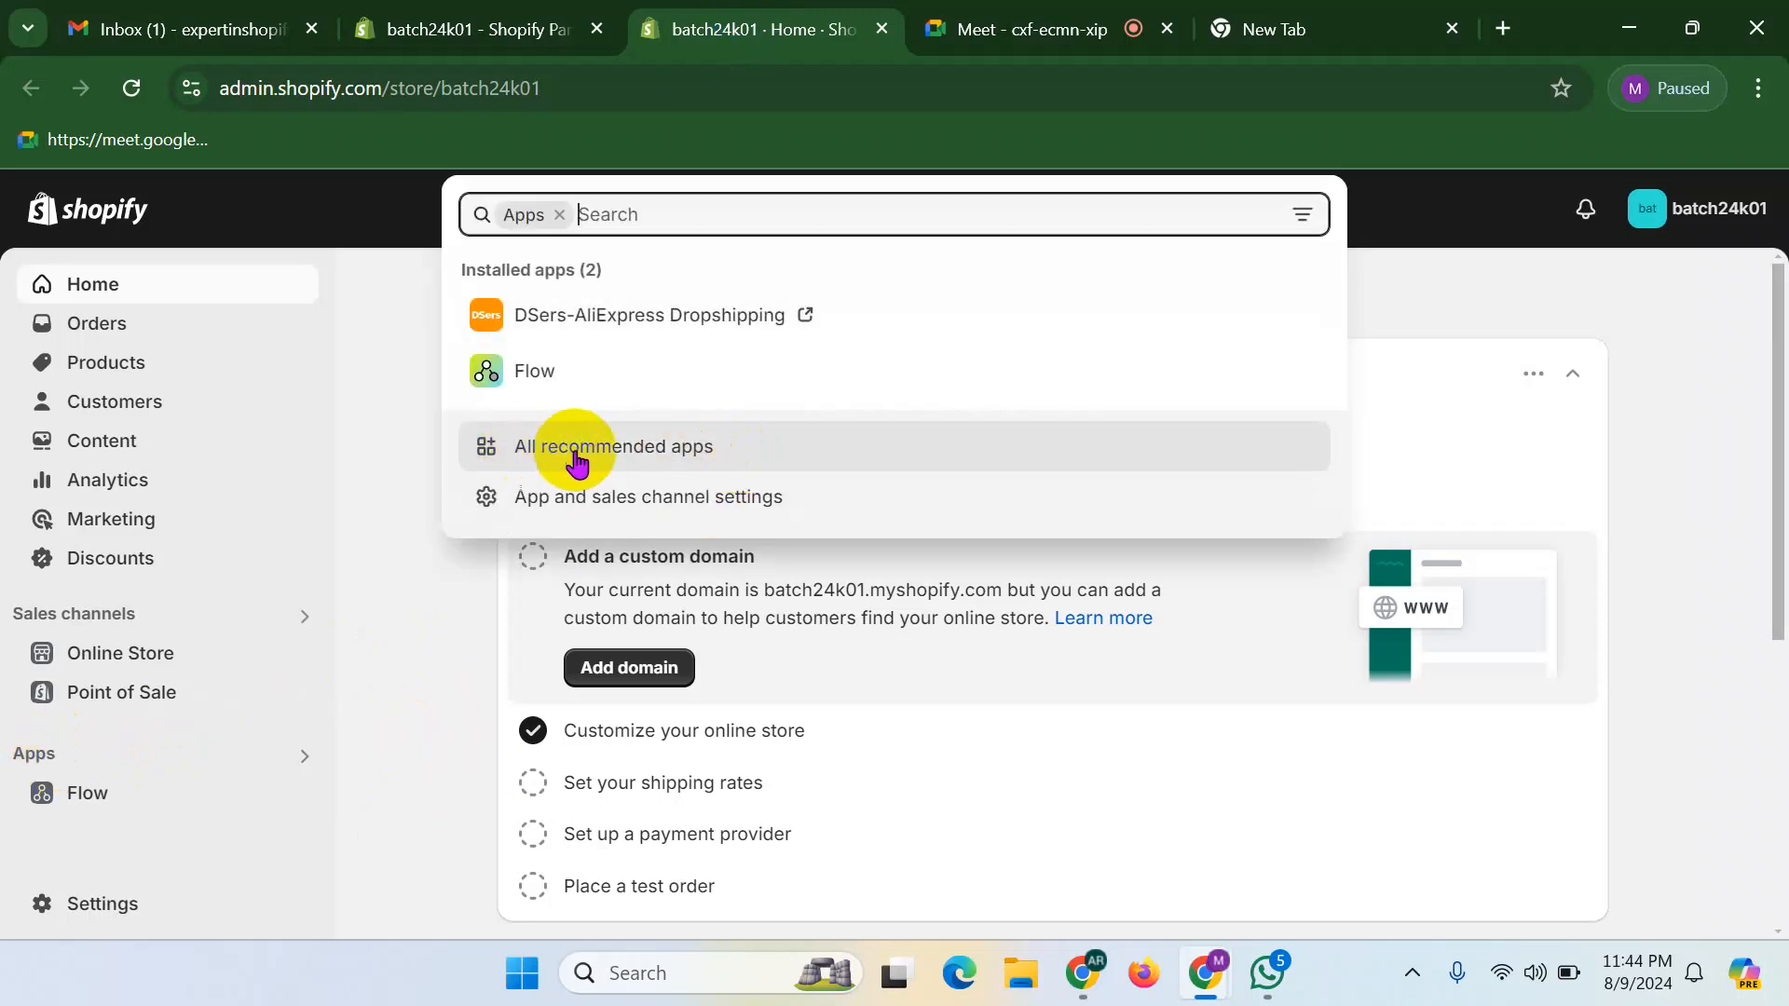
pyautogui.click(669, 456)
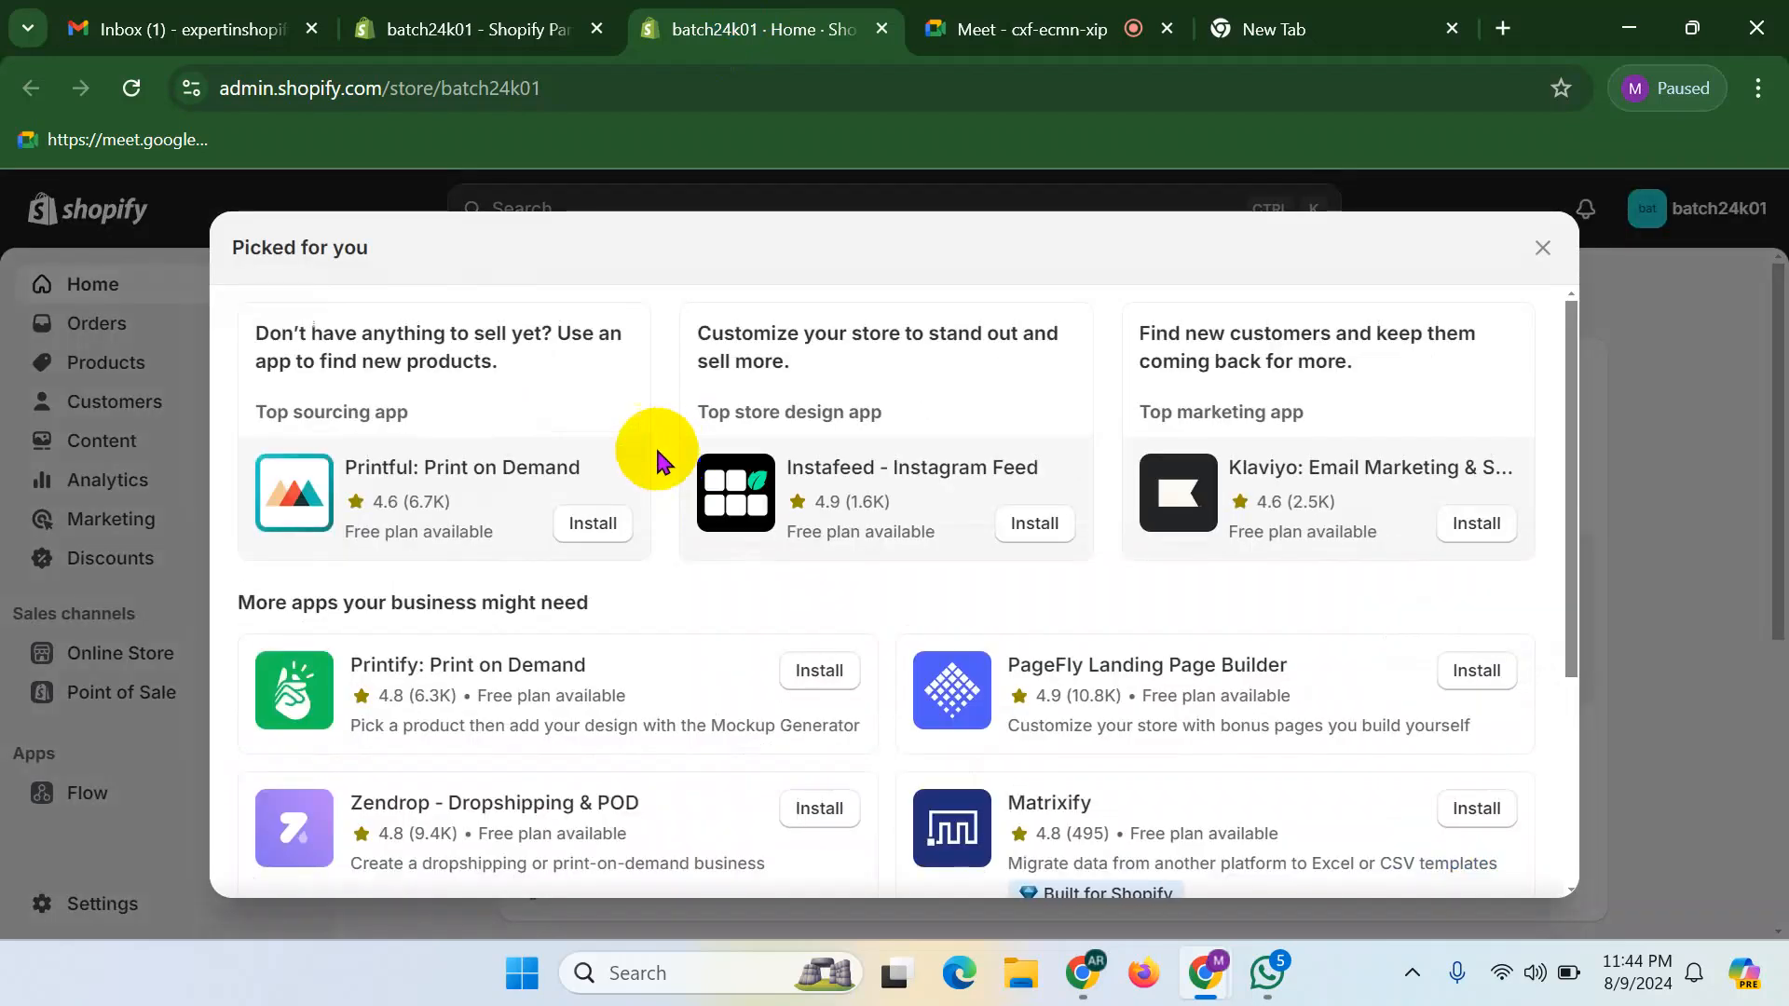
# - Install the PageFly Landing Page Builder app from the recommended apps, granting its requested data access
pyautogui.scroll(-4, 634, 522)
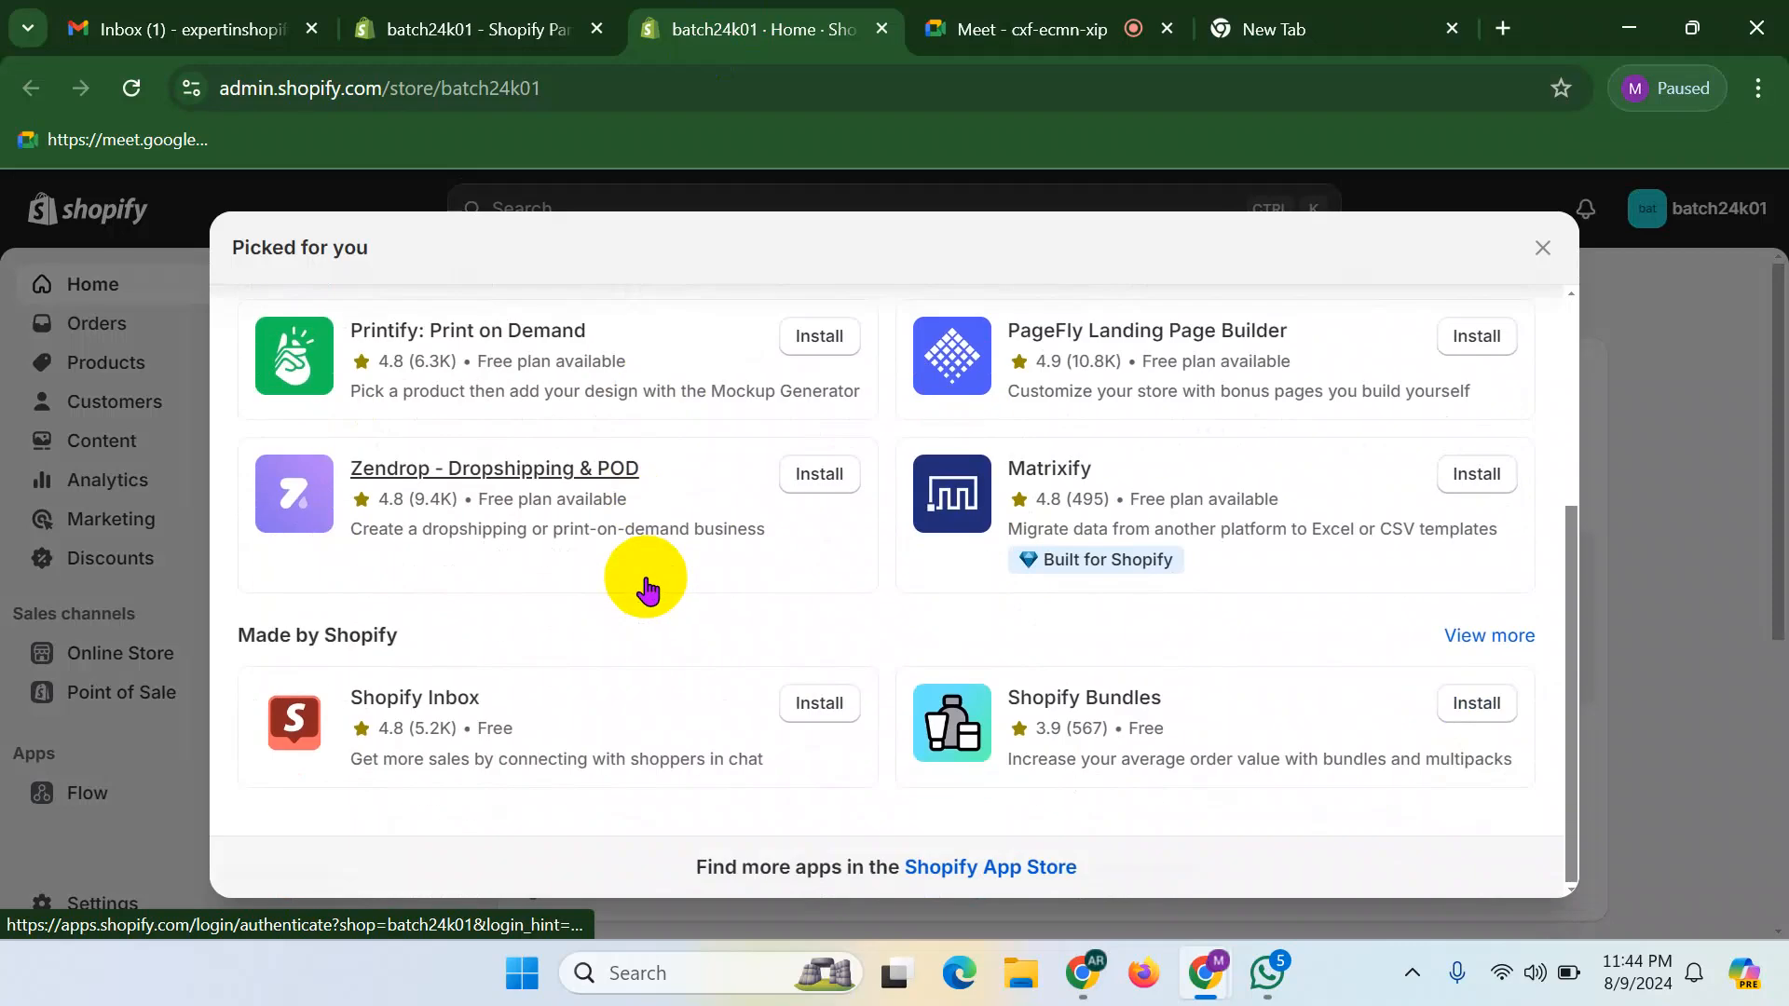
pyautogui.scroll(3, 648, 589)
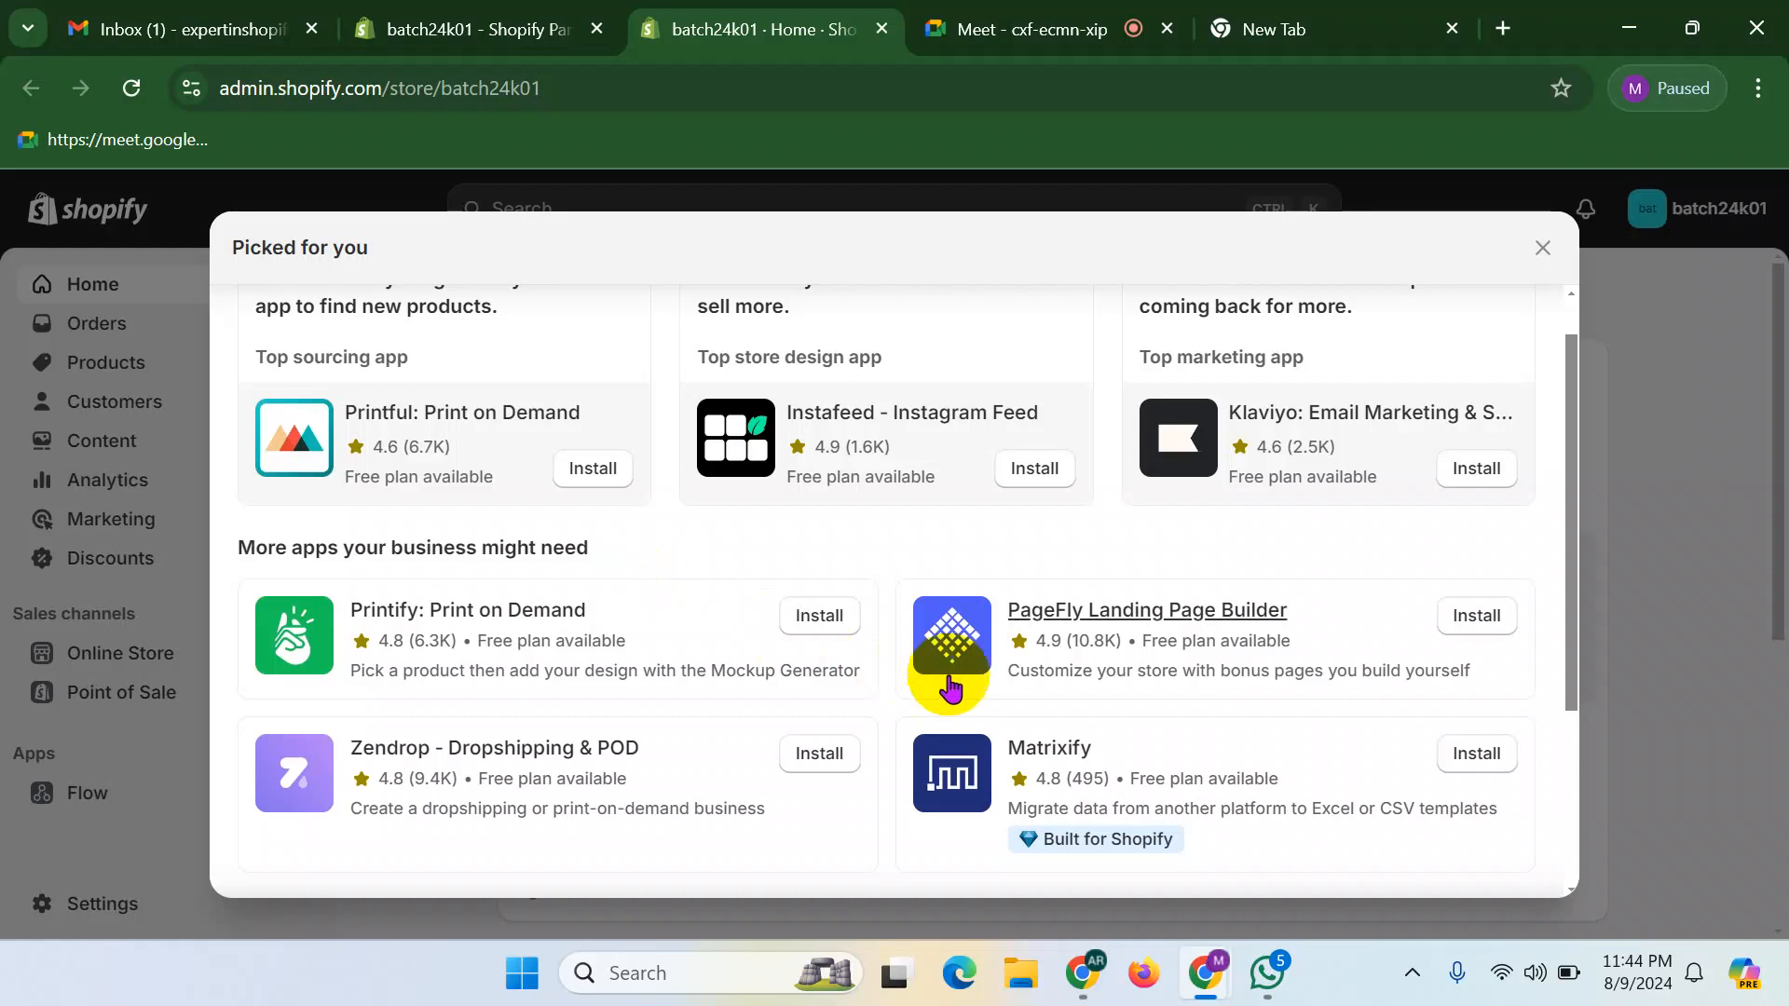
pyautogui.scroll(-1, 910, 671)
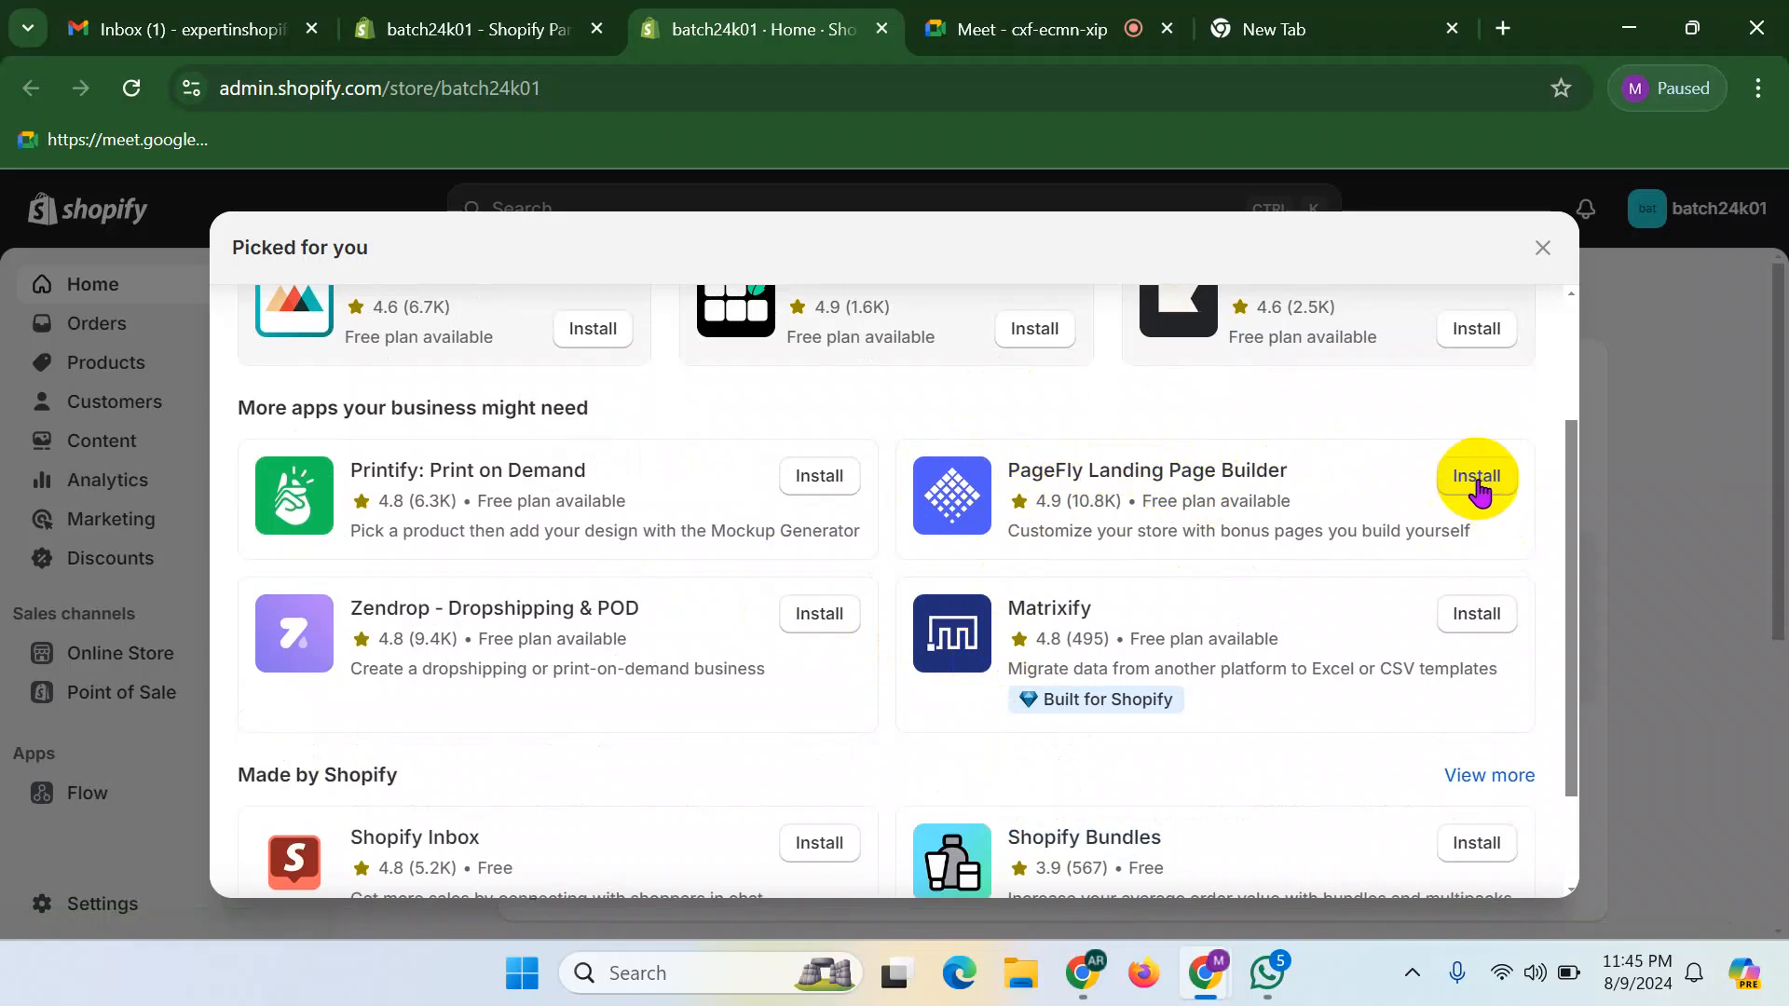
pyautogui.click(1481, 508)
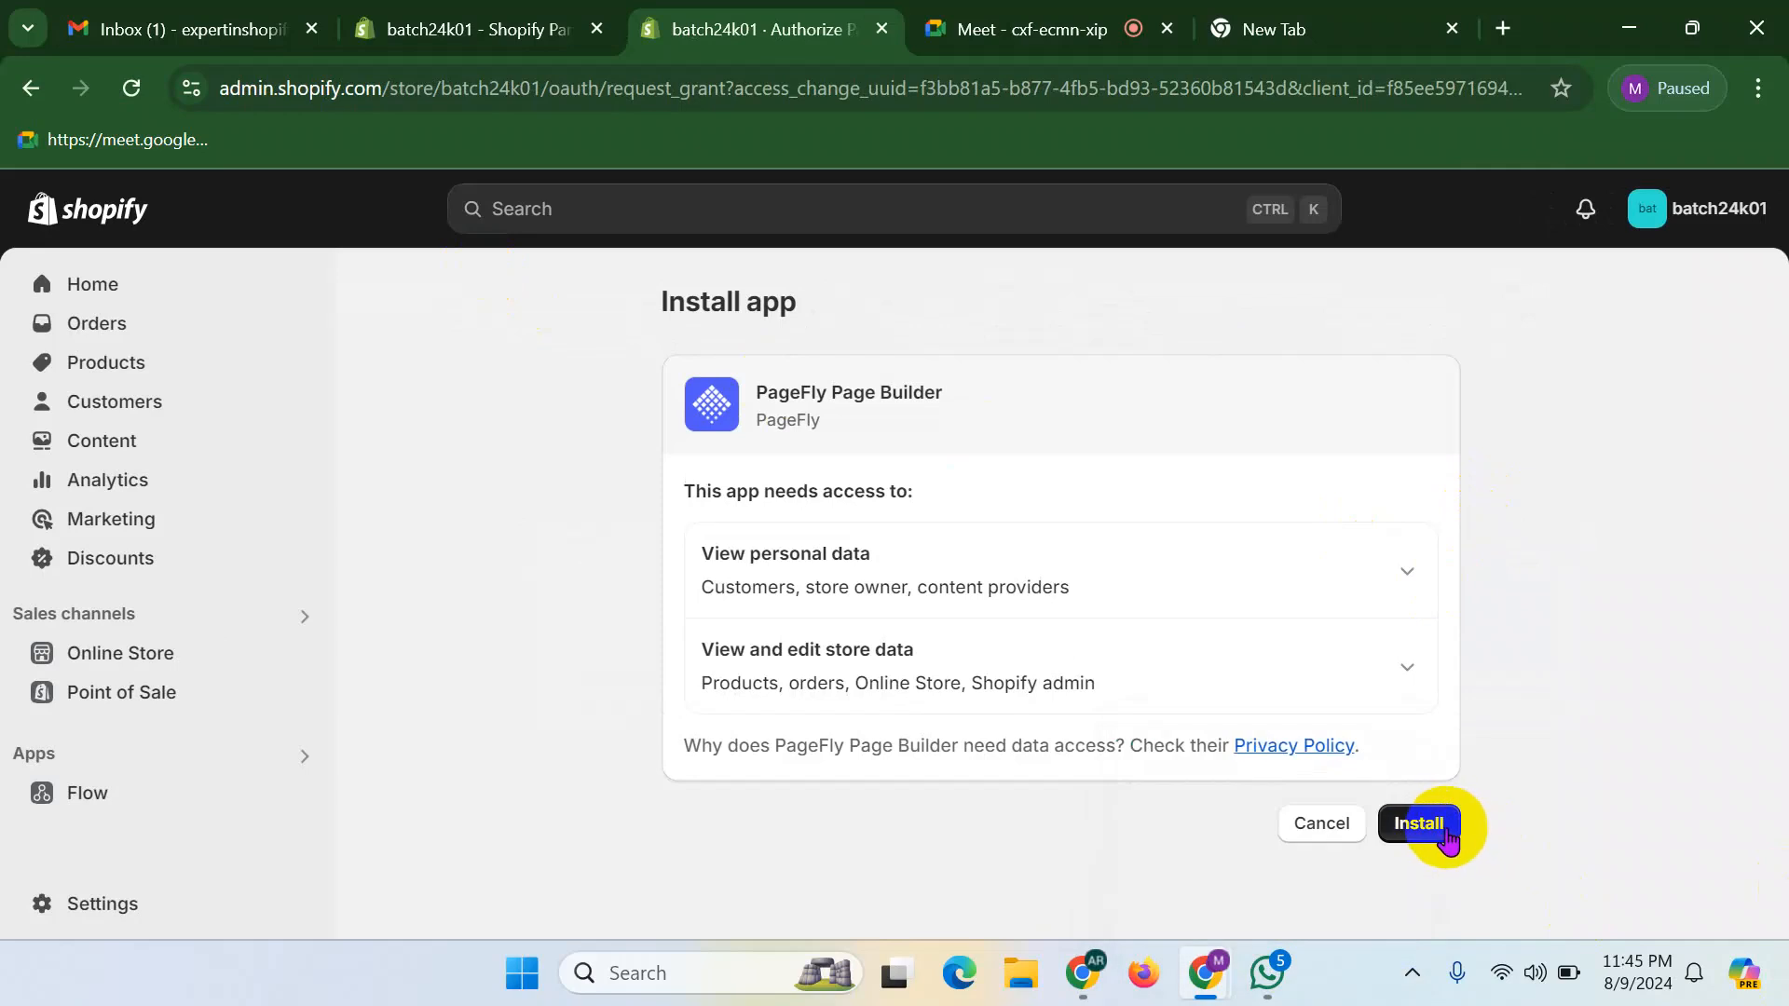
pyautogui.click(1446, 828)
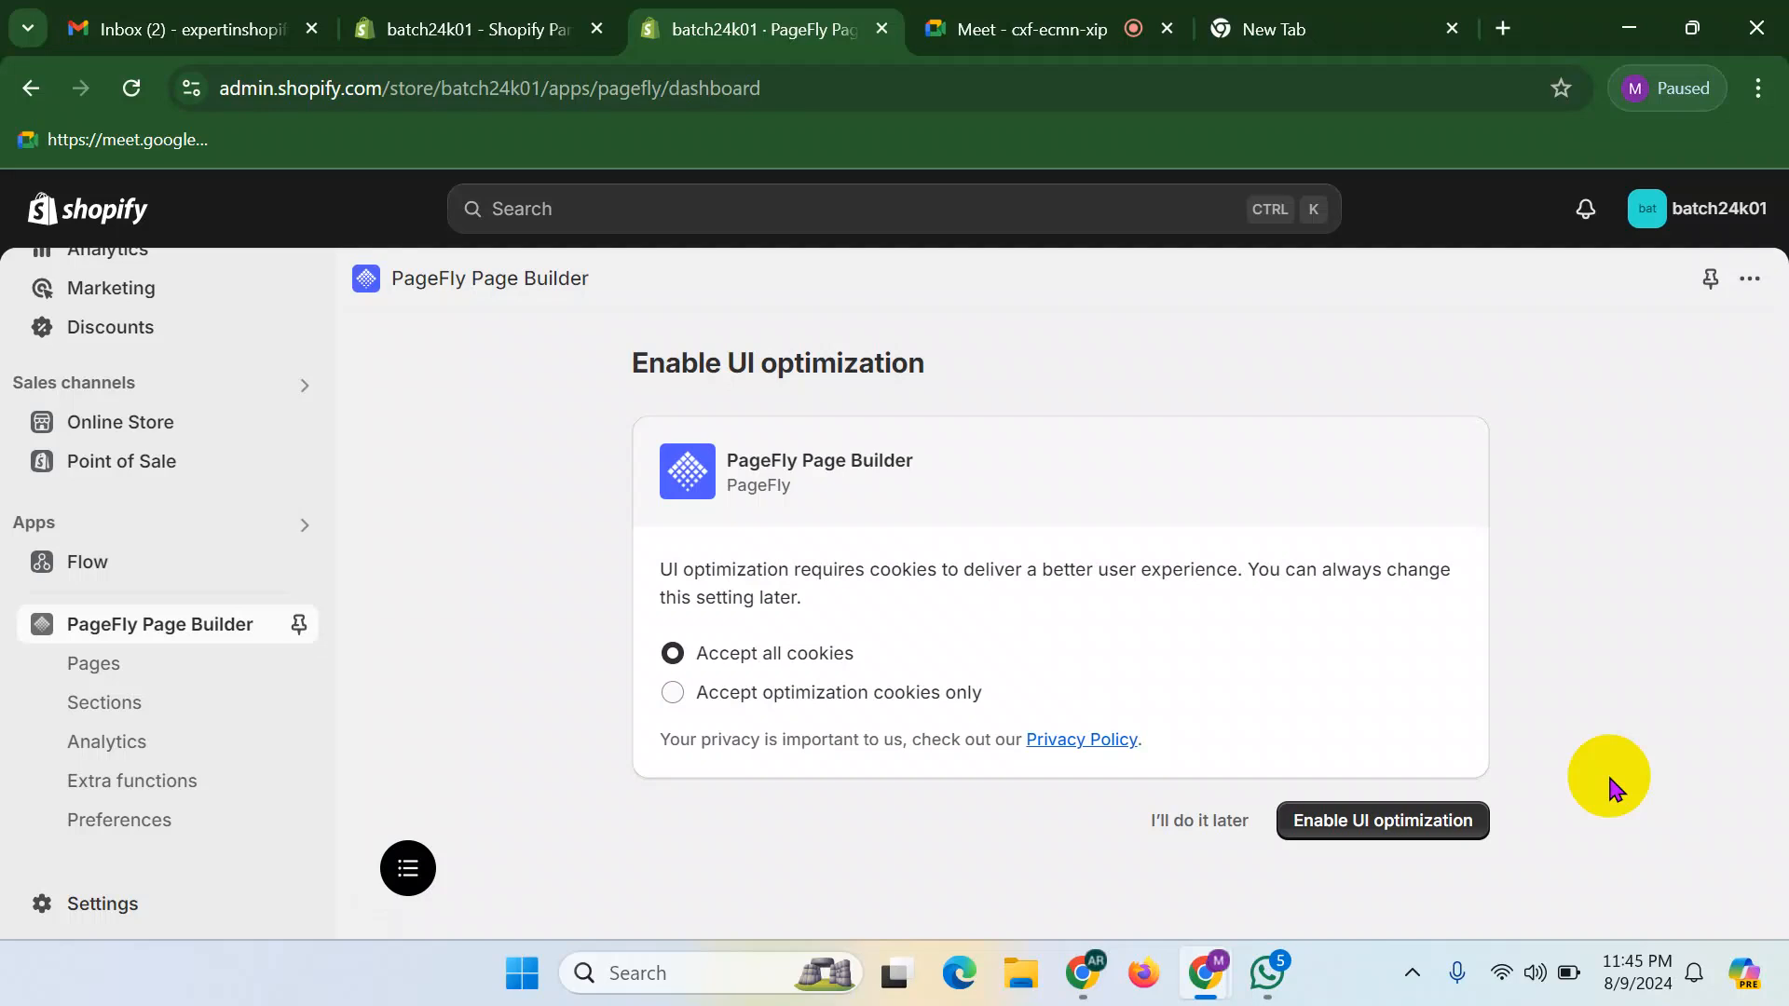
# - Enable PageFly's UI optimization with all cookies accepted and skip the welcome setup
pyautogui.click(1375, 820)
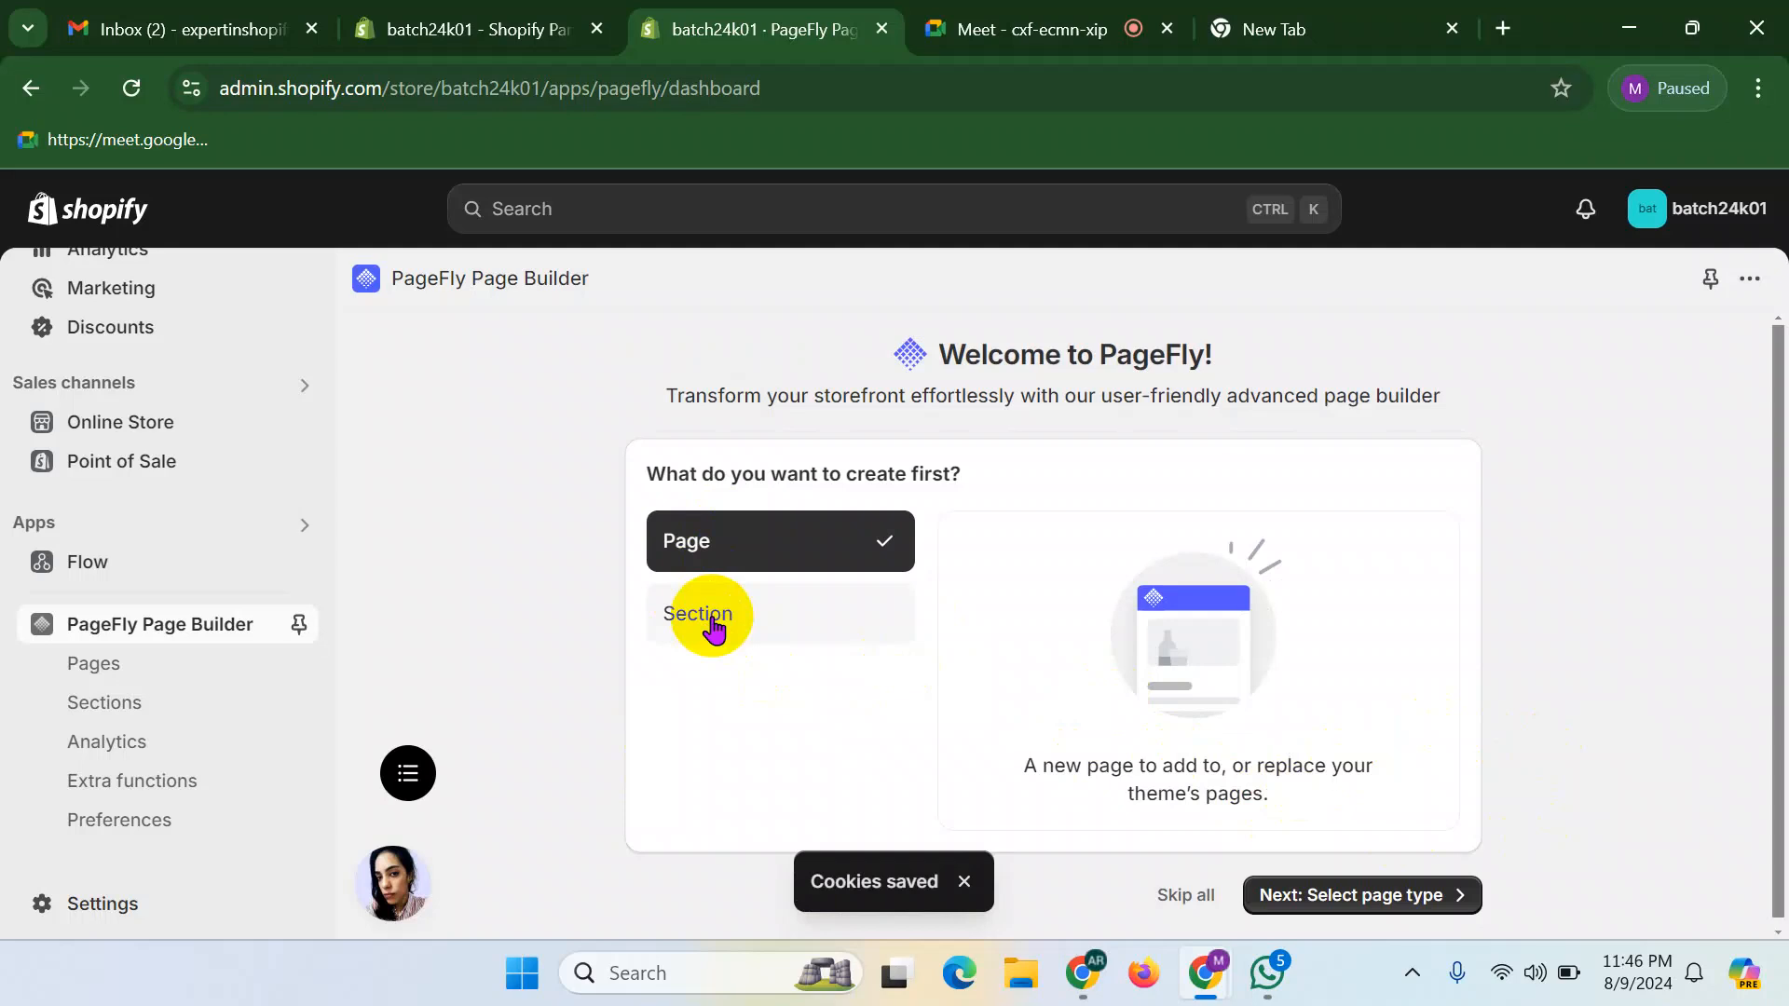
pyautogui.scroll(-2, 1295, 622)
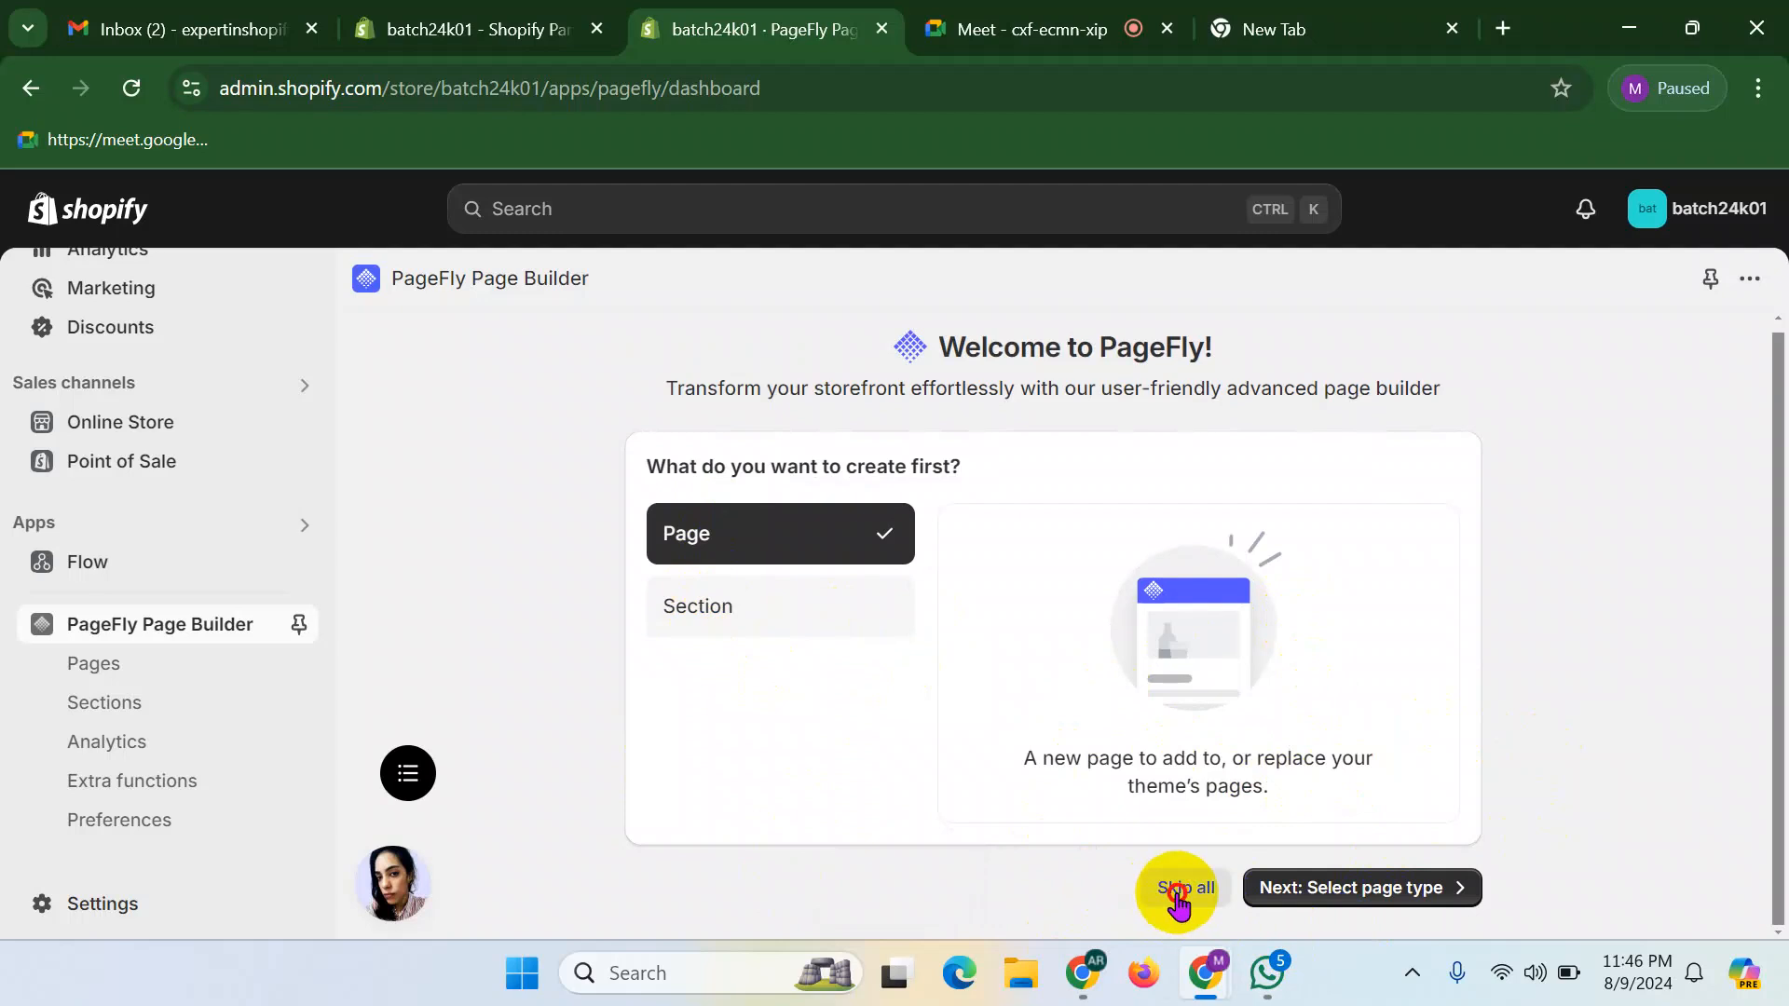
pyautogui.click(1182, 890)
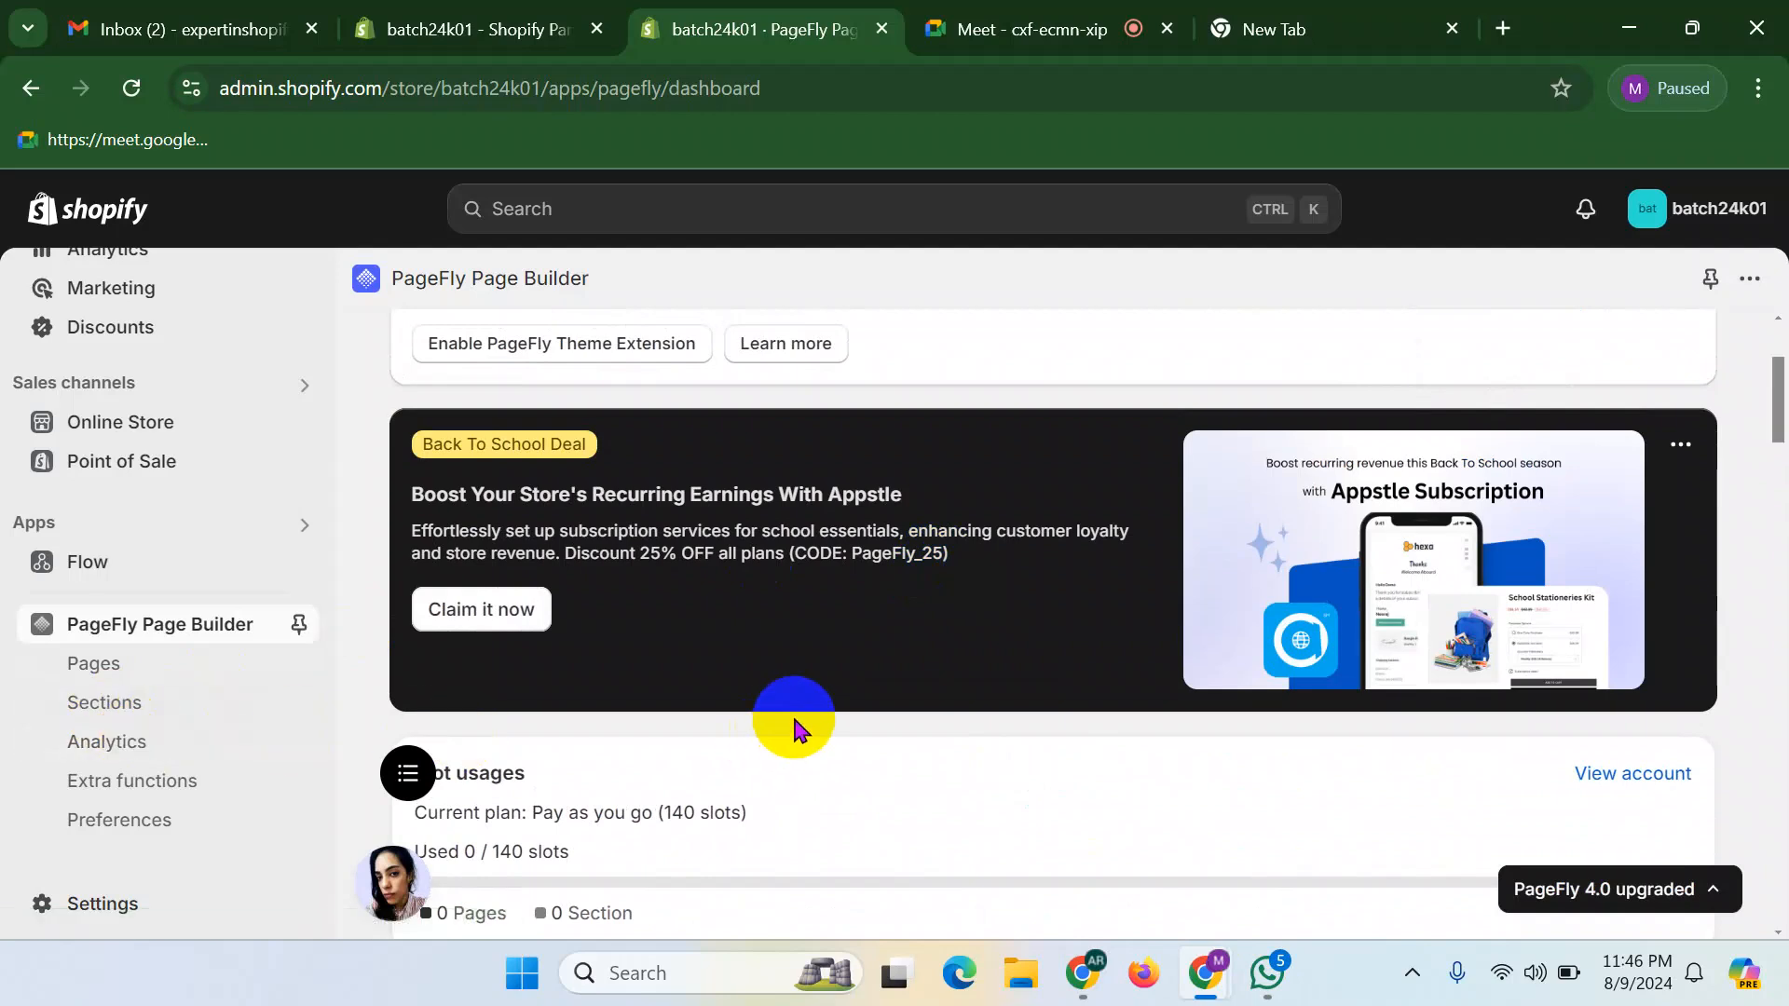
# - Open PageFly's preferences and look over the account status, data privacy and app uninstallation settings
pyautogui.scroll(-2, 794, 727)
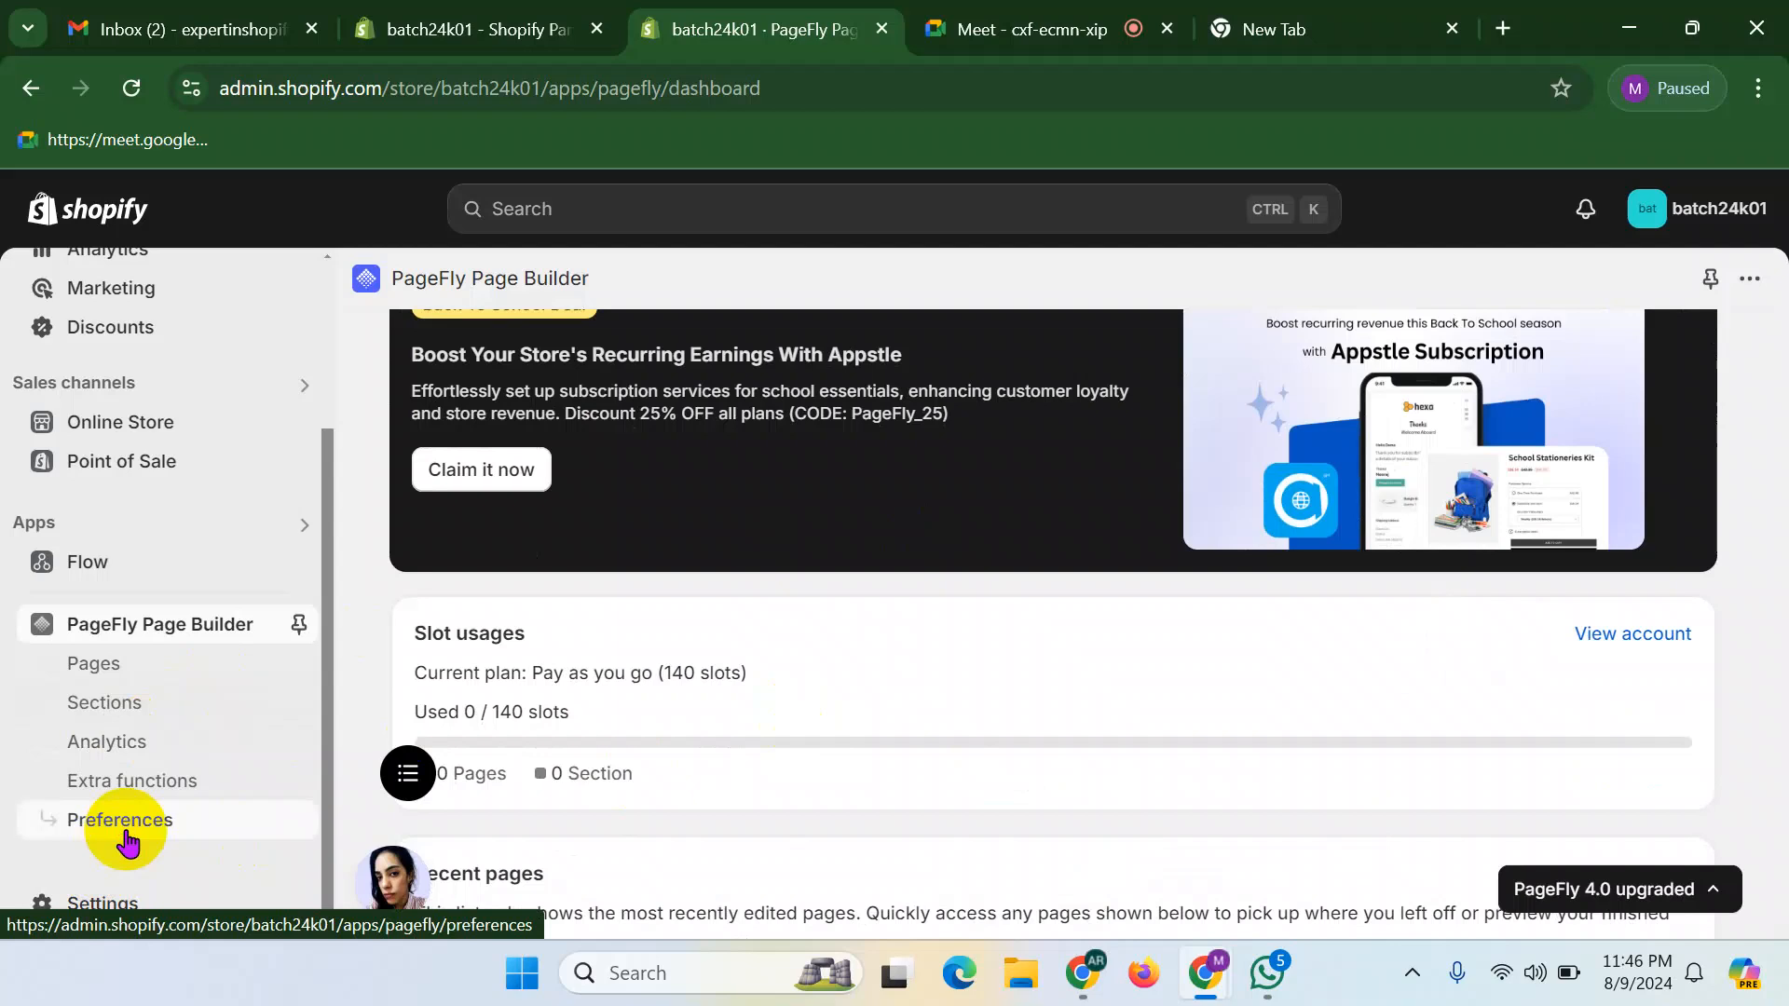
pyautogui.click(121, 821)
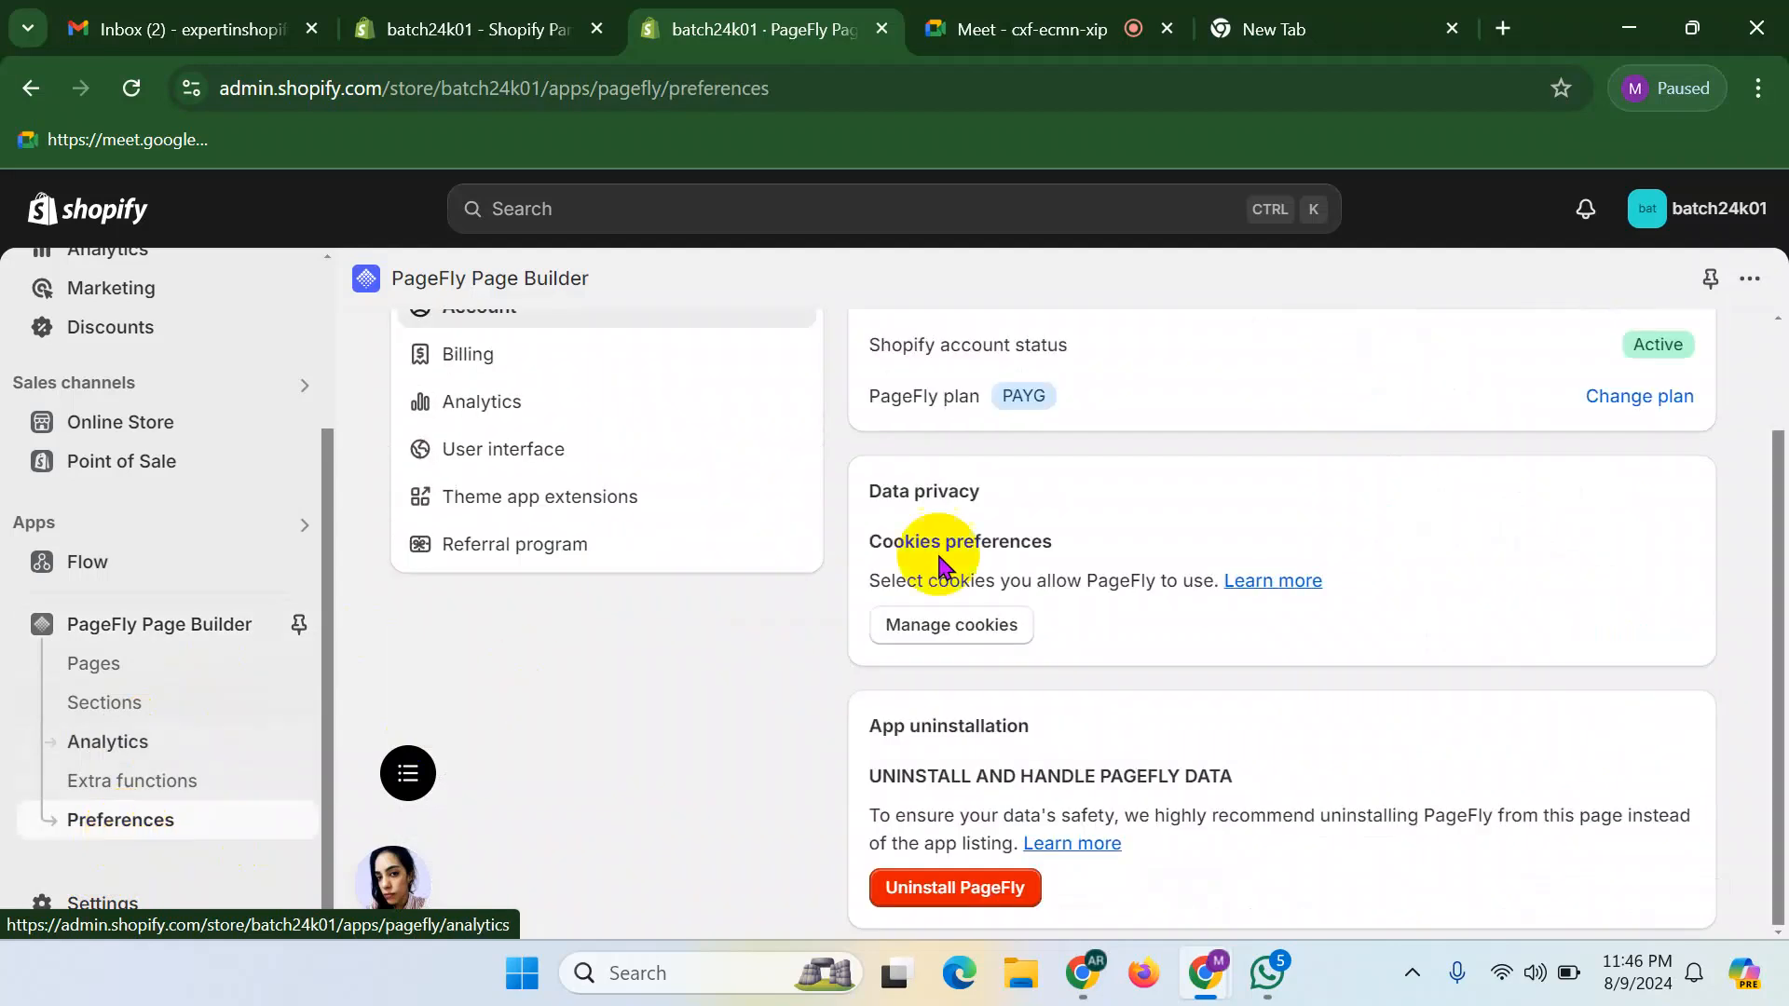
pyautogui.scroll(2, 1537, 541)
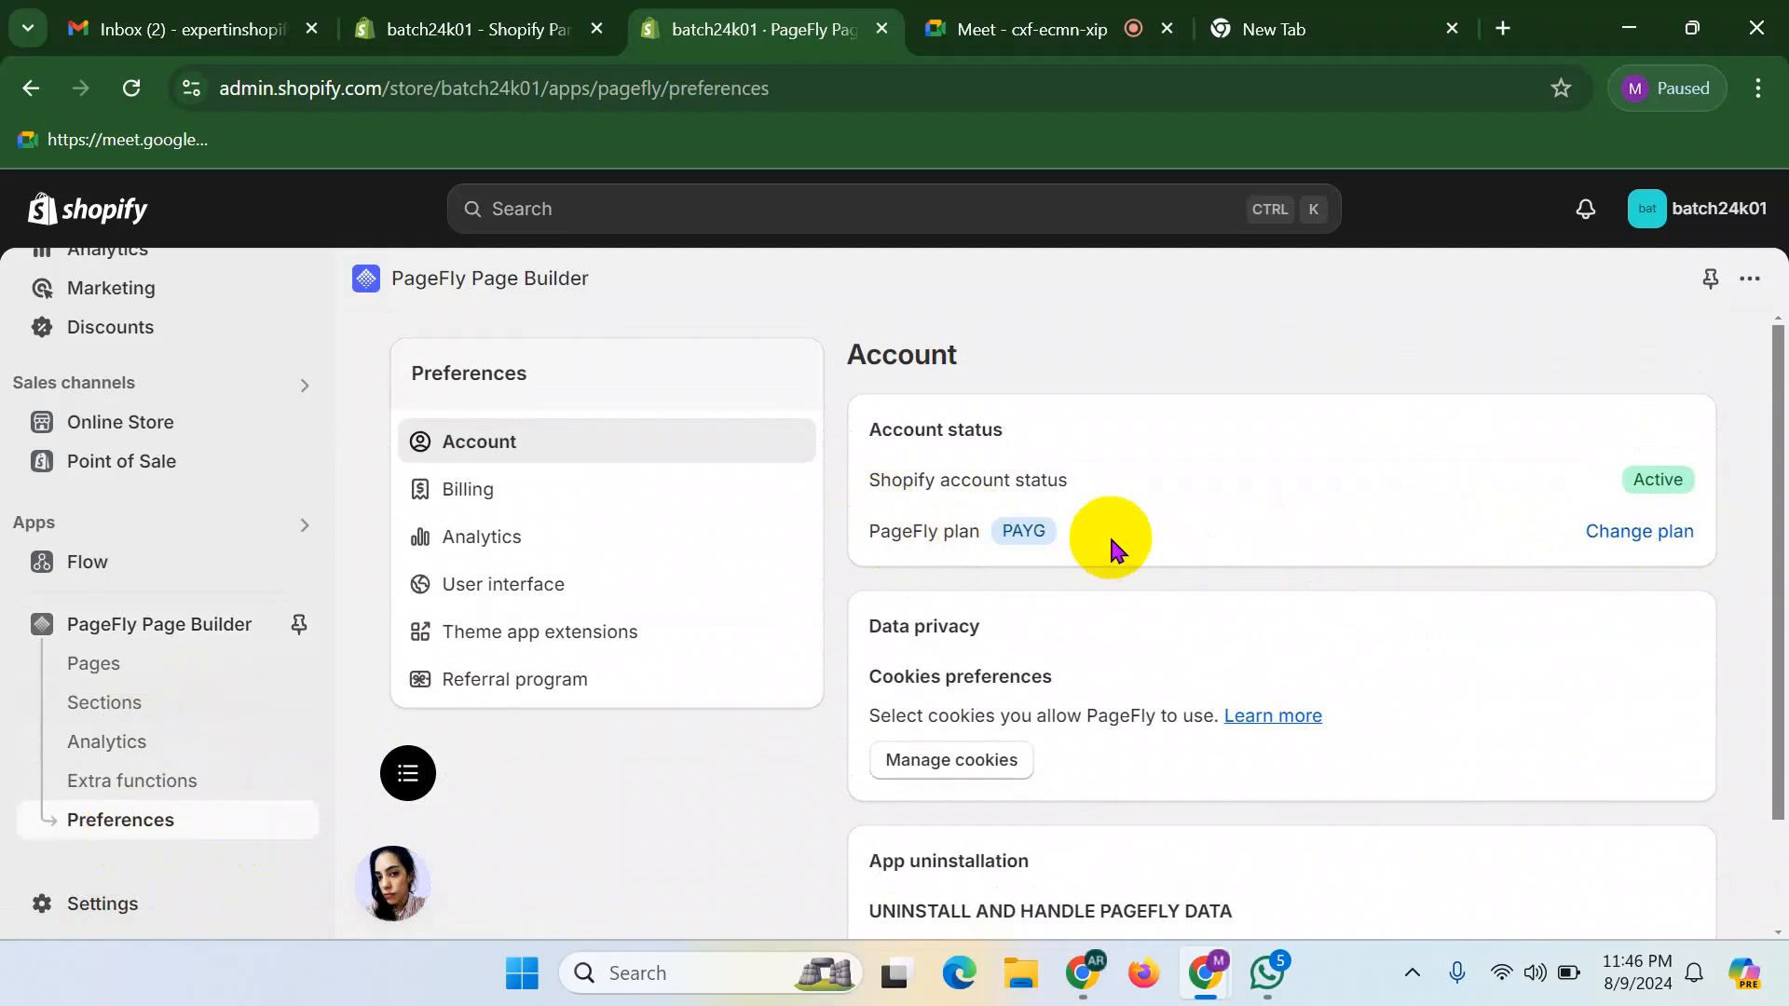
pyautogui.scroll(-2, 1112, 545)
pyautogui.scroll(1, 1111, 545)
pyautogui.scroll(-1, 1110, 540)
pyautogui.scroll(2, 1218, 787)
pyautogui.scroll(-1, 1226, 758)
pyautogui.click(1361, 769)
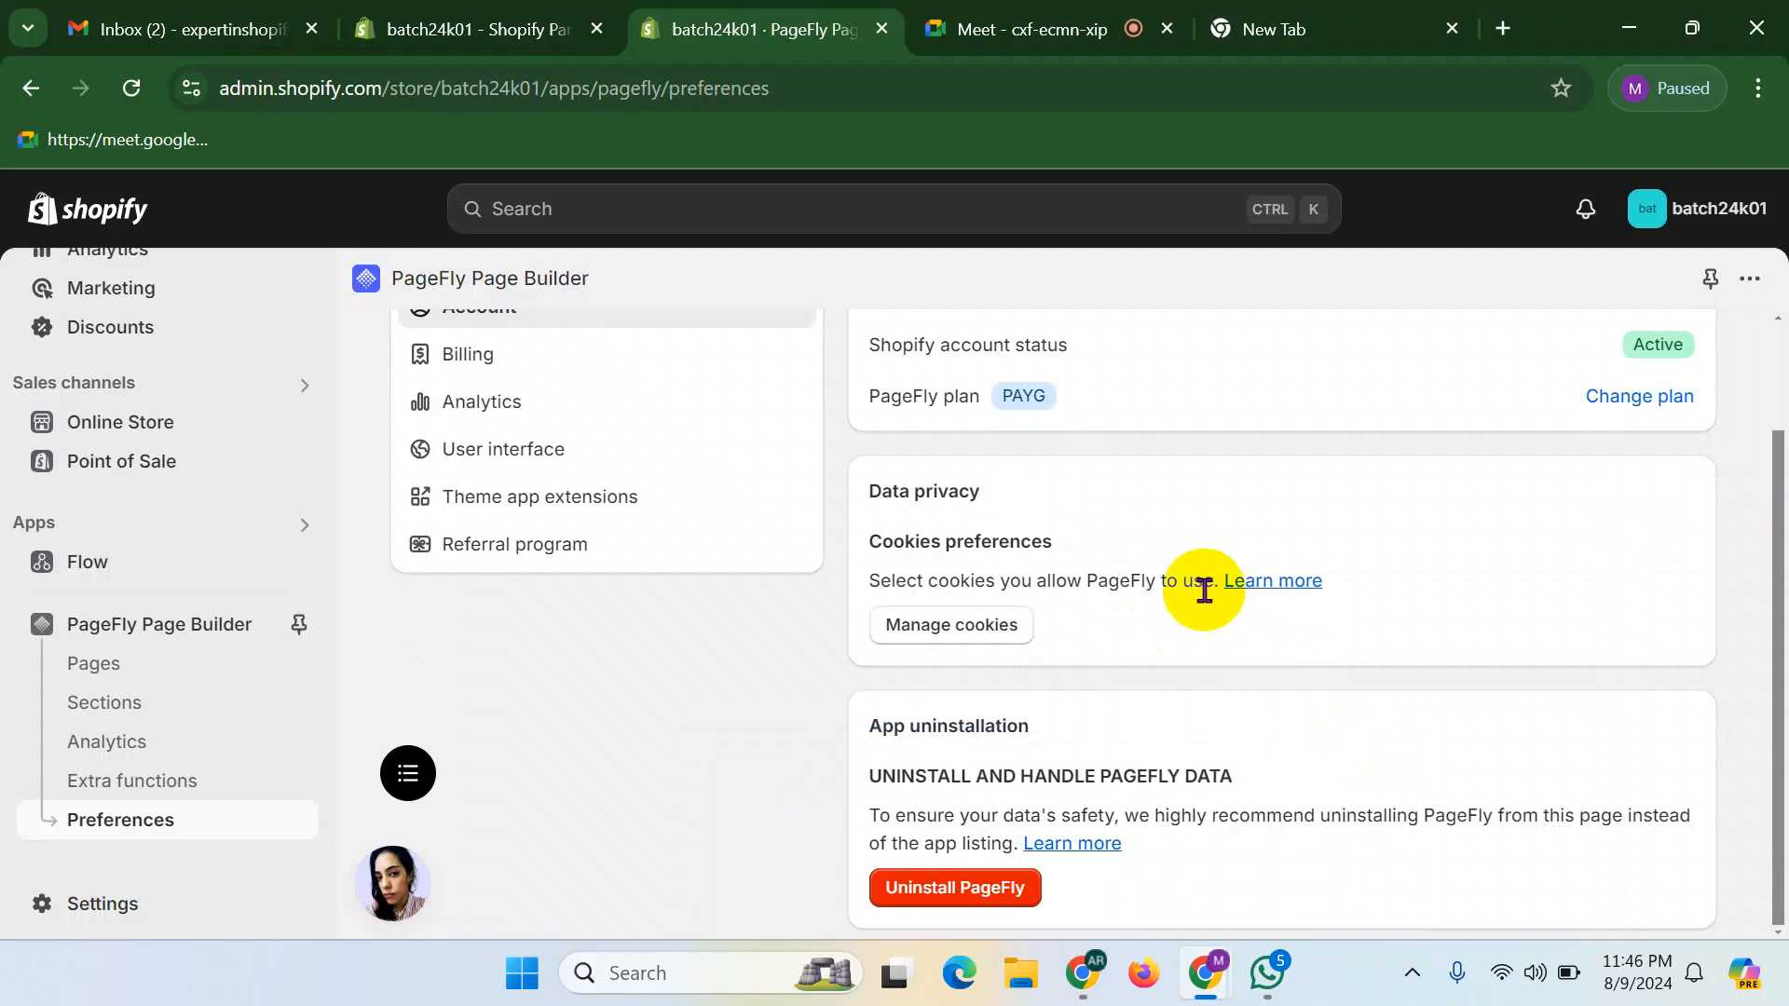
pyautogui.scroll(1, 1198, 591)
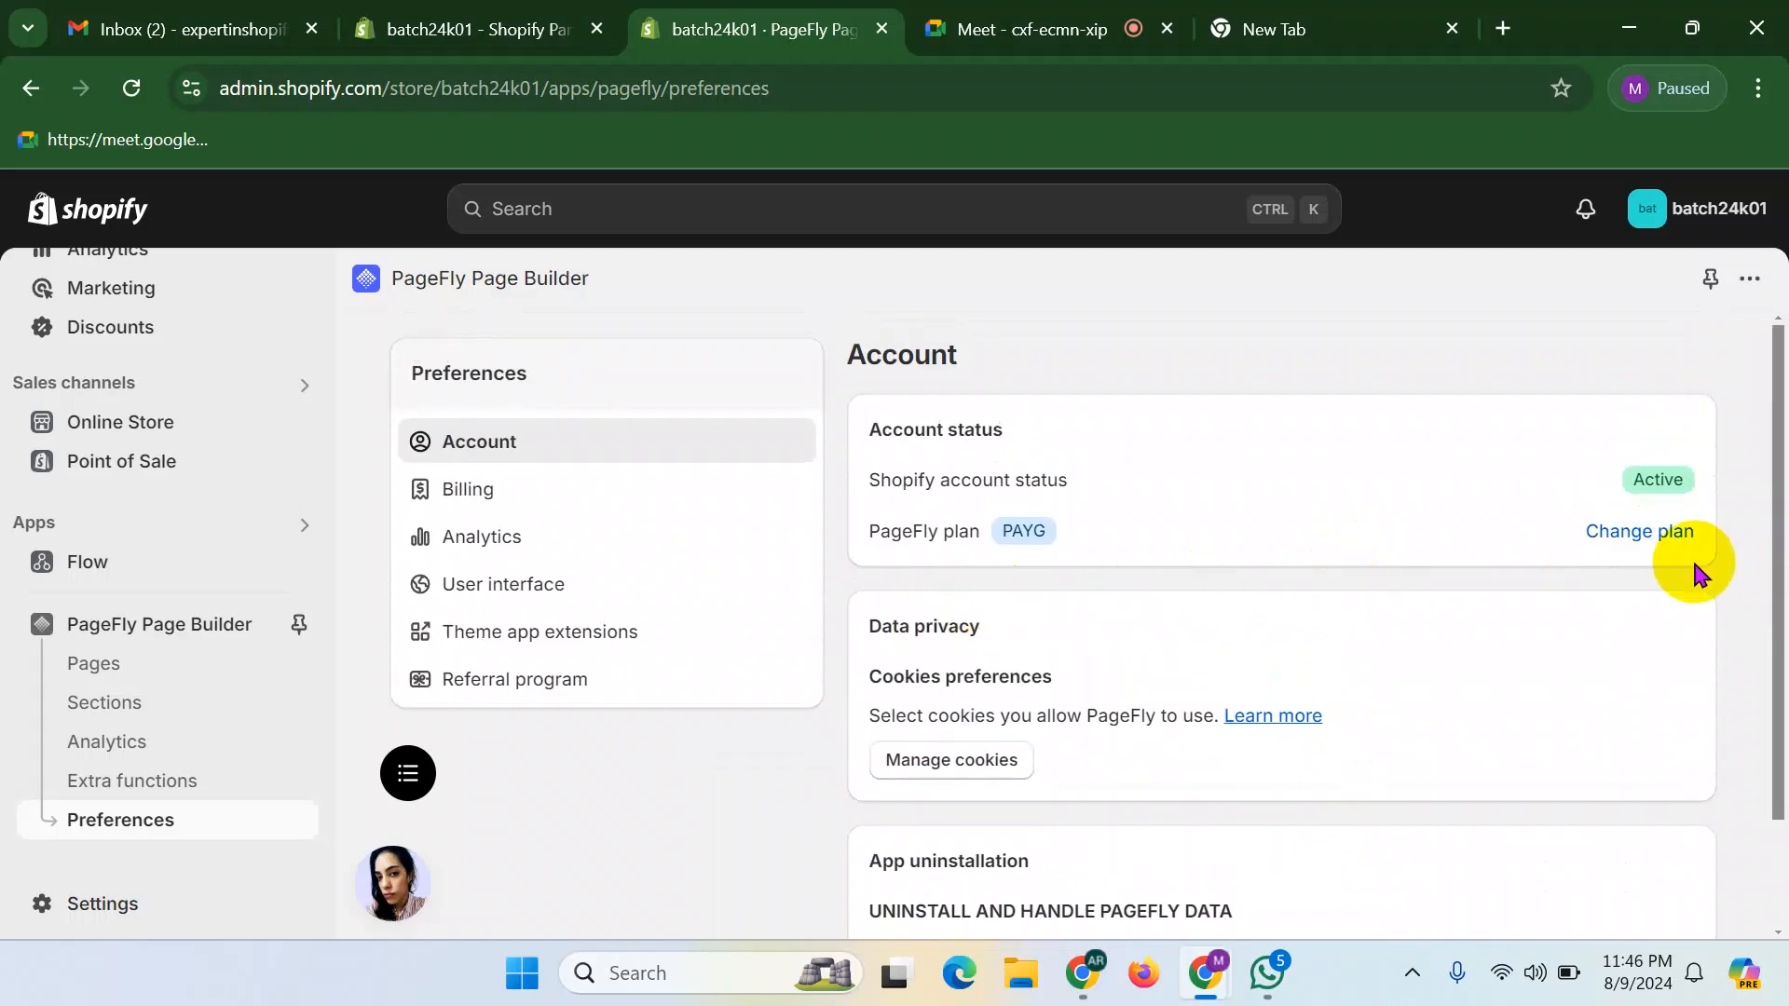
# - Open PageFly's plan change page and examine the pay as you go cost, billing summary and Unlimited plan
pyautogui.click(1648, 537)
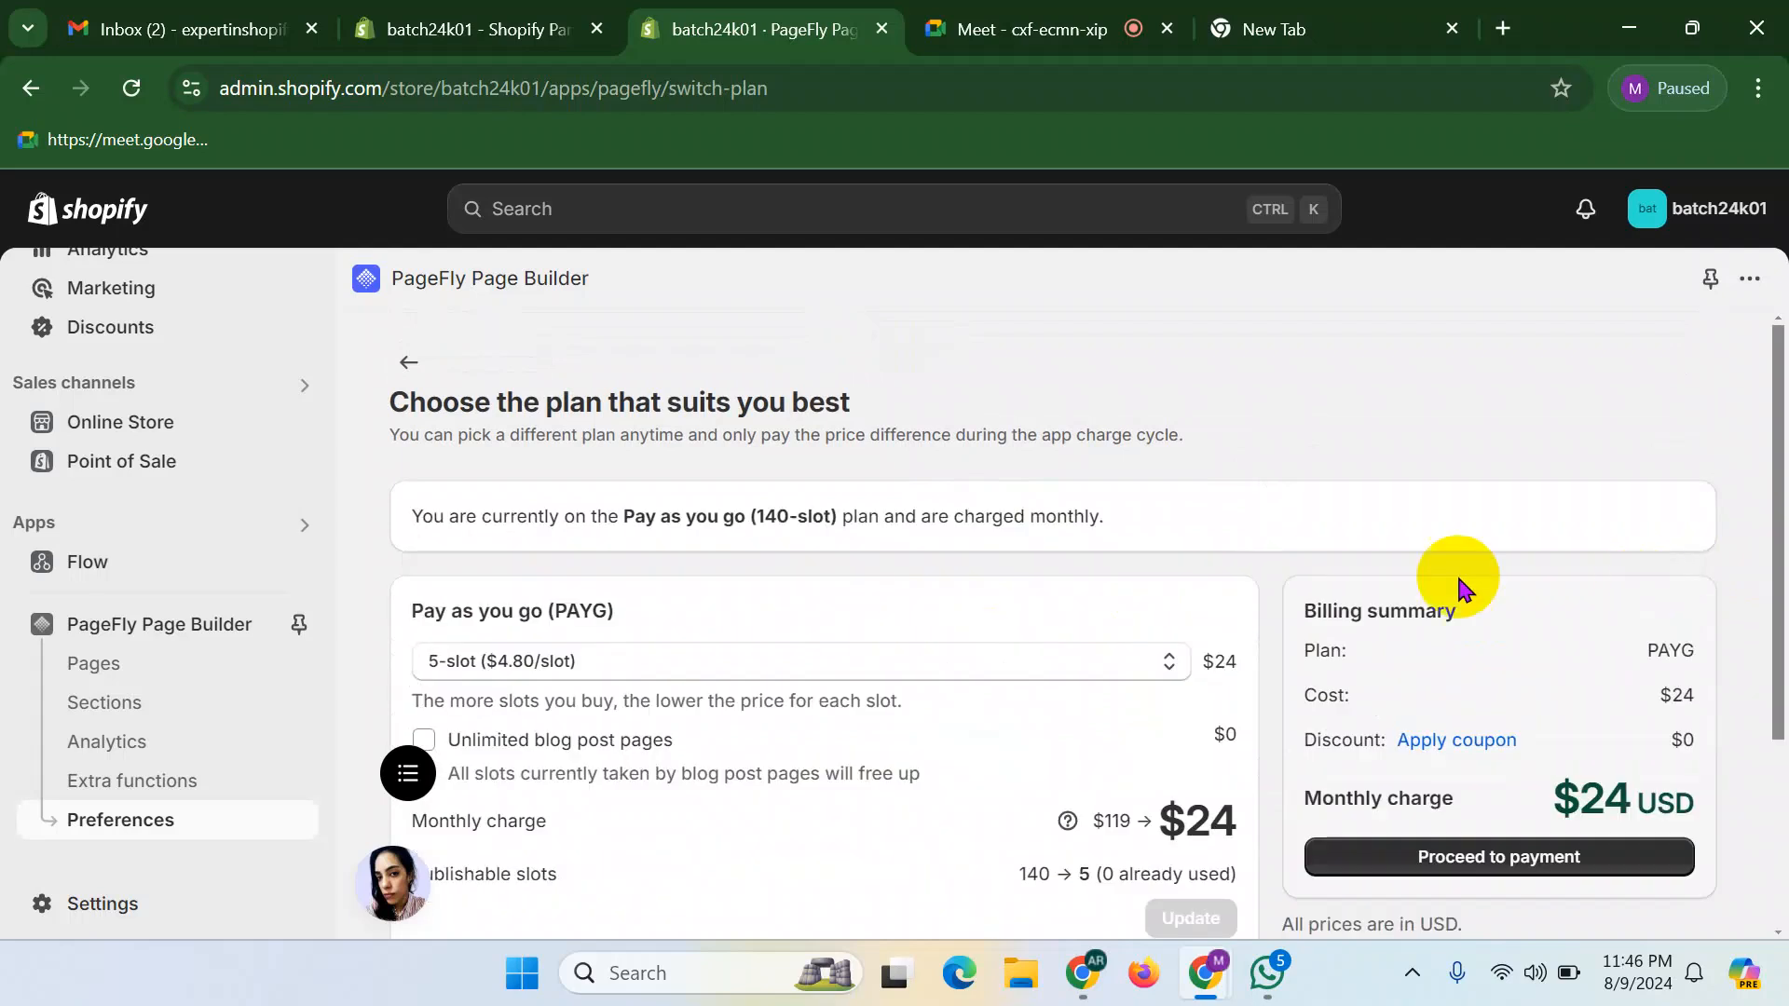
pyautogui.scroll(-1, 882, 634)
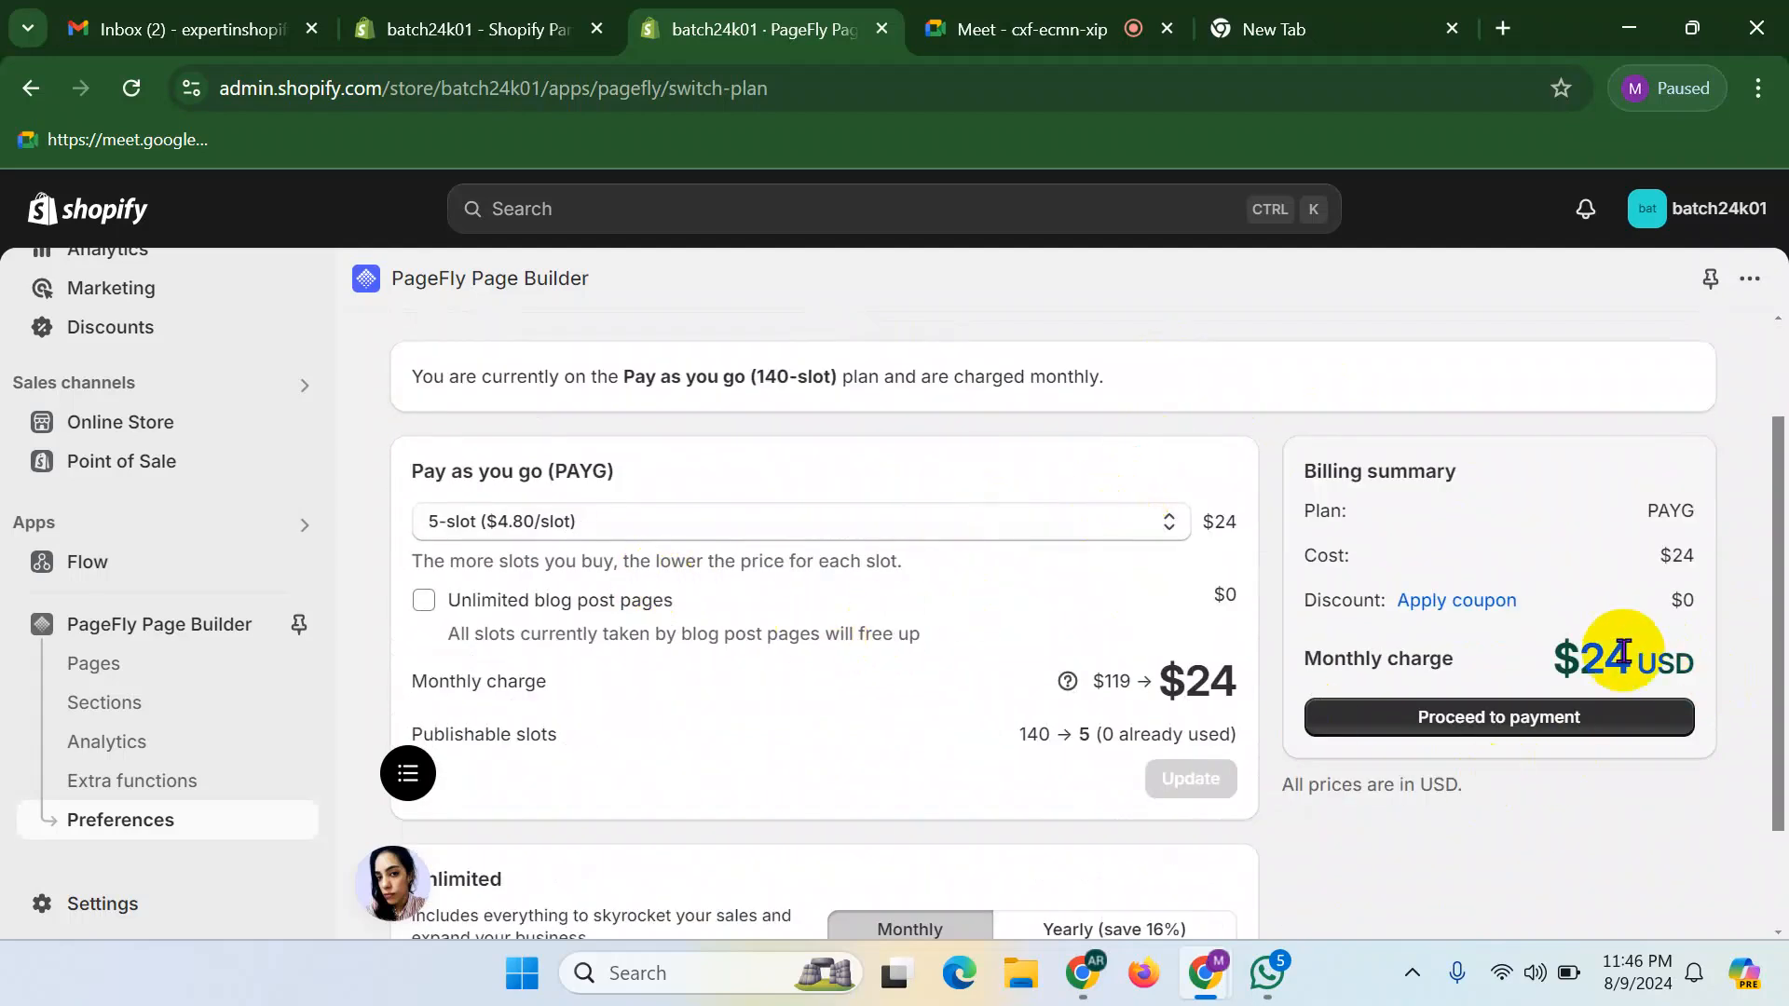
pyautogui.doubleClick(1681, 555)
pyautogui.scroll(-1, 866, 633)
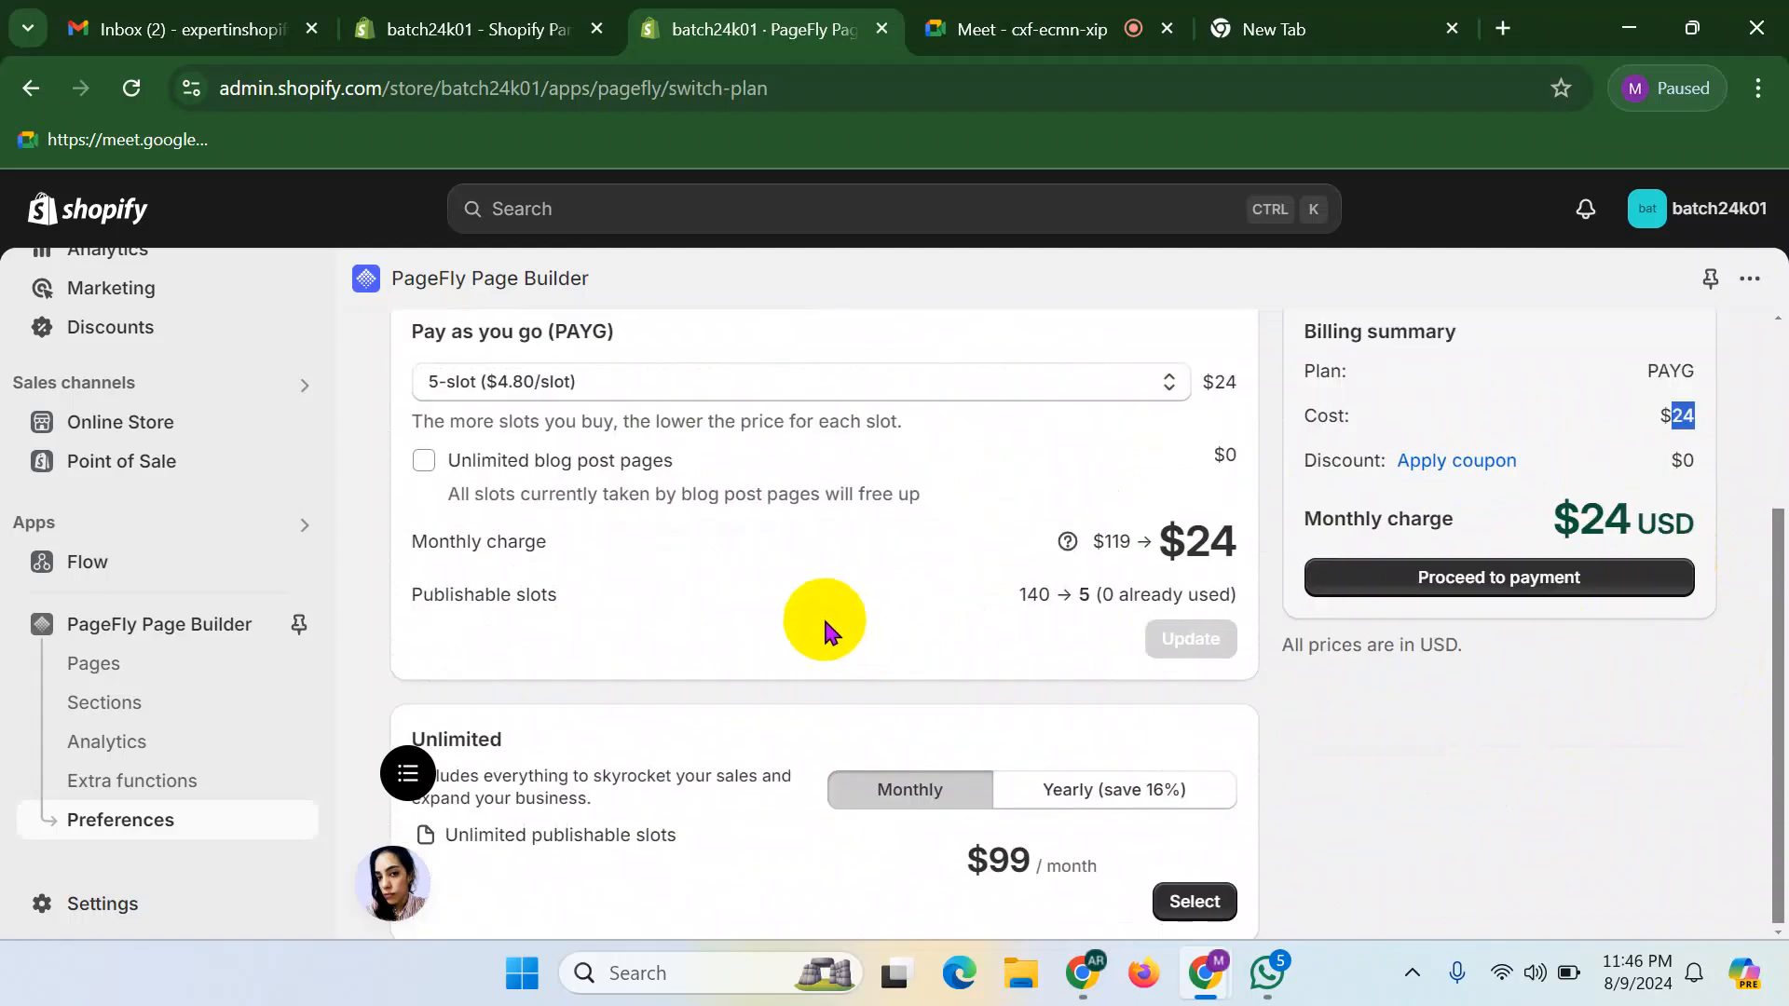
# - Choose the 50-slot ($1.38/slot) option for the pay as you go plan without updating the billing
pyautogui.click(500, 399)
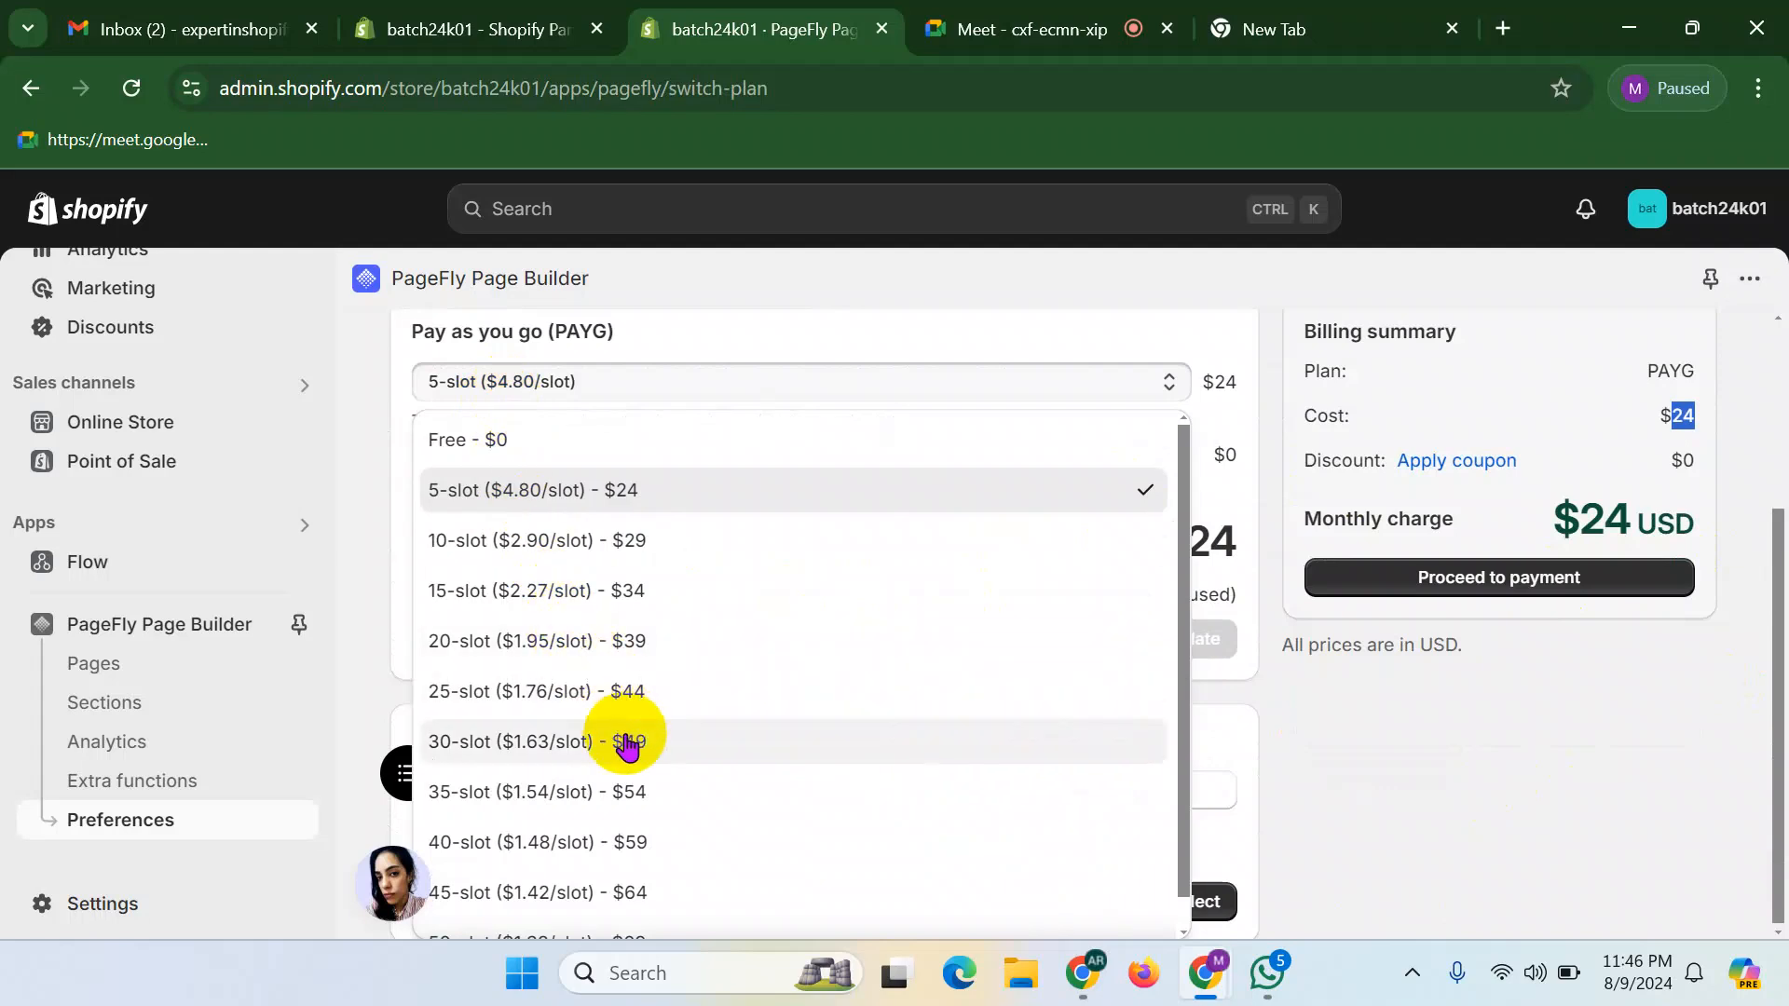
pyautogui.scroll(-1, 559, 886)
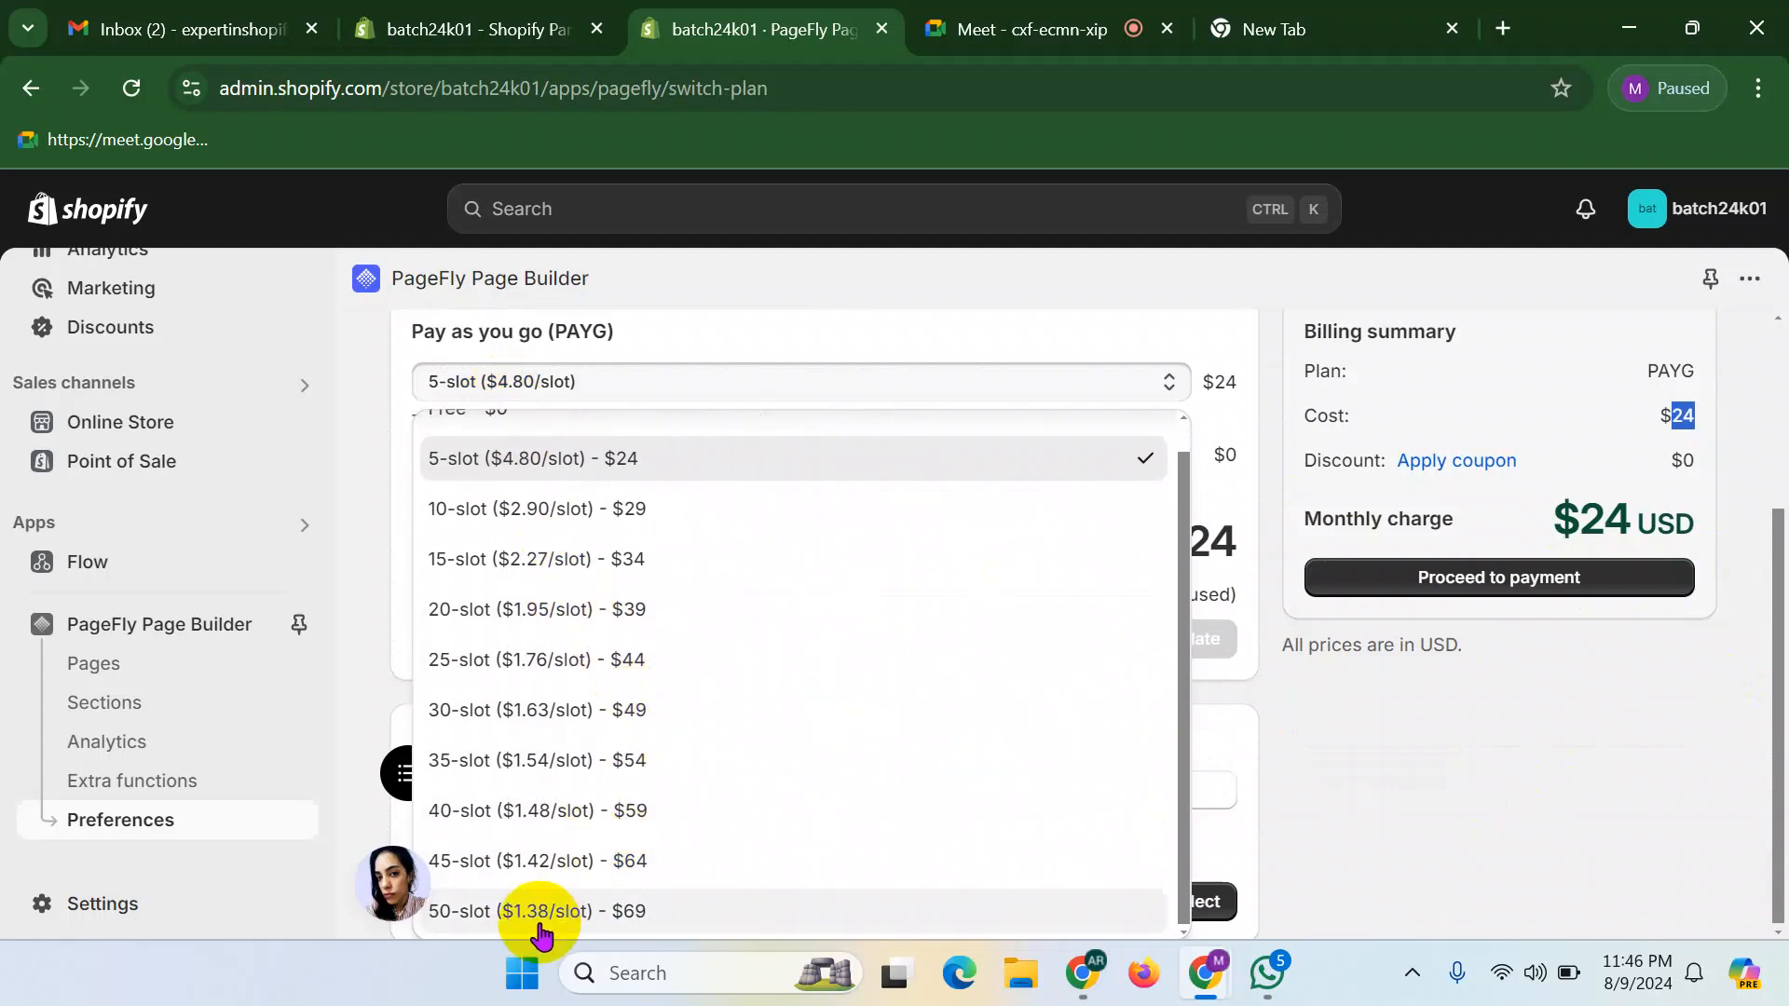
pyautogui.click(545, 911)
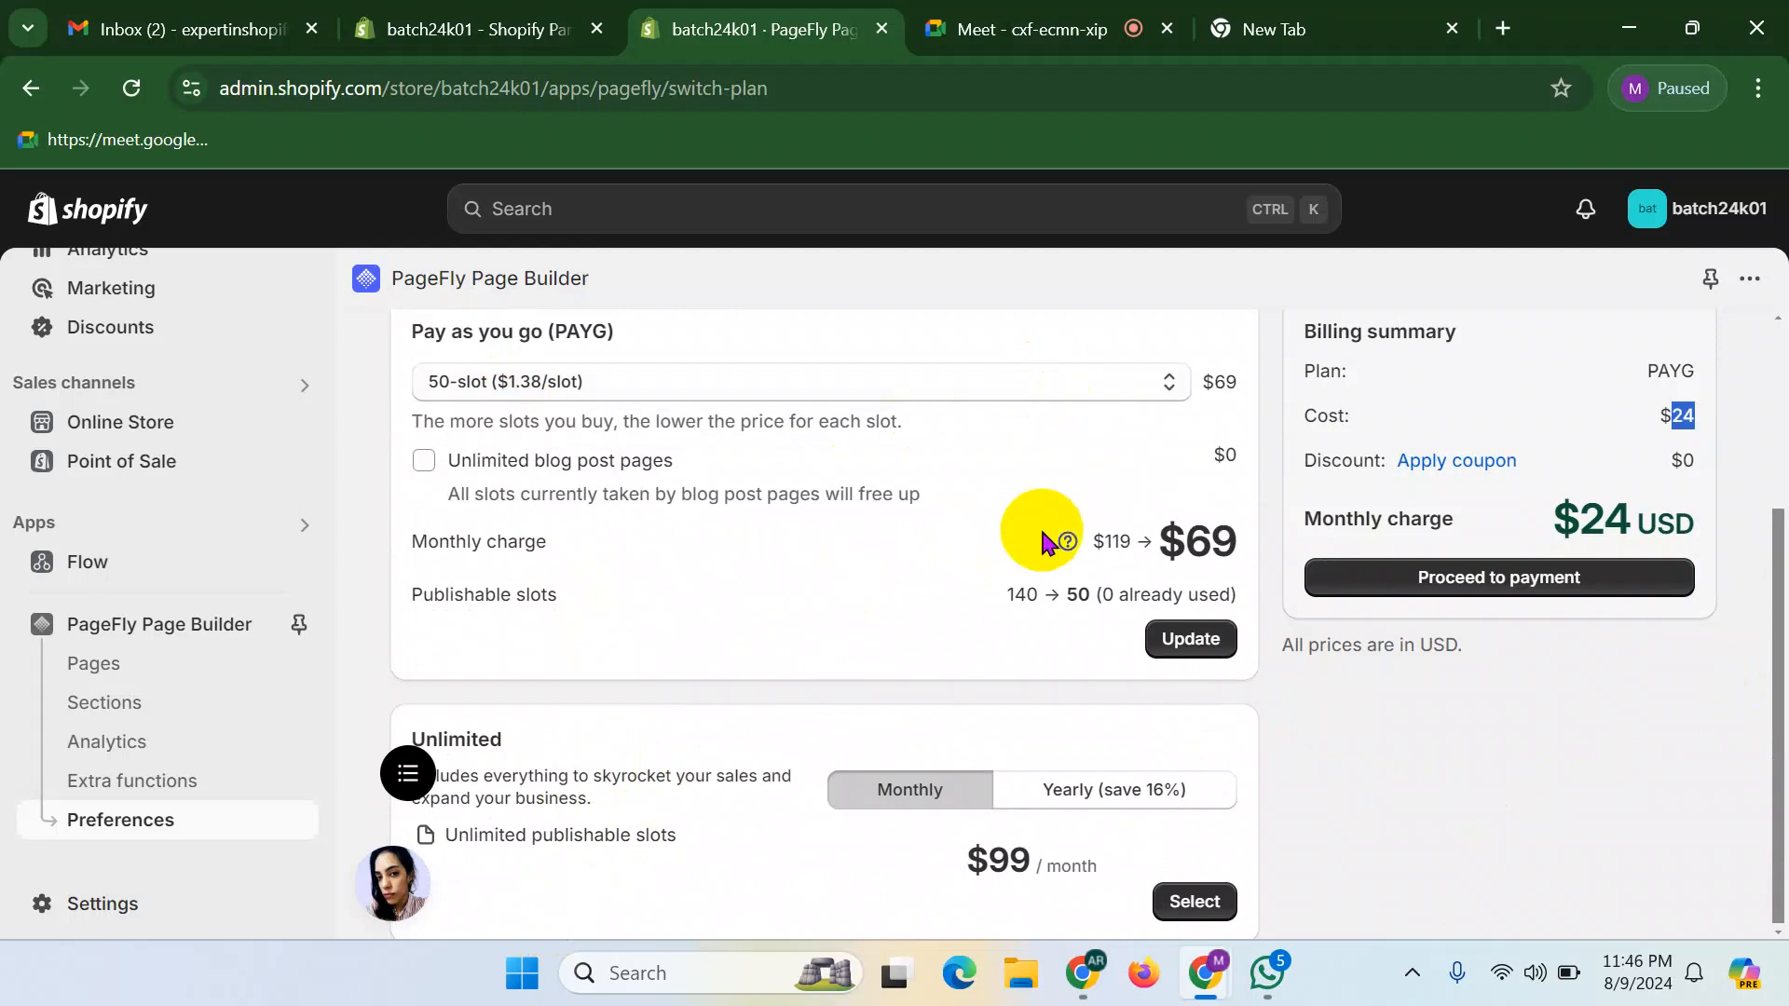
pyautogui.scroll(3, 1042, 541)
# - Show PageFly's Pages section, then open the store's Products list in a new browser tab and switch to it
pyautogui.click(140, 675)
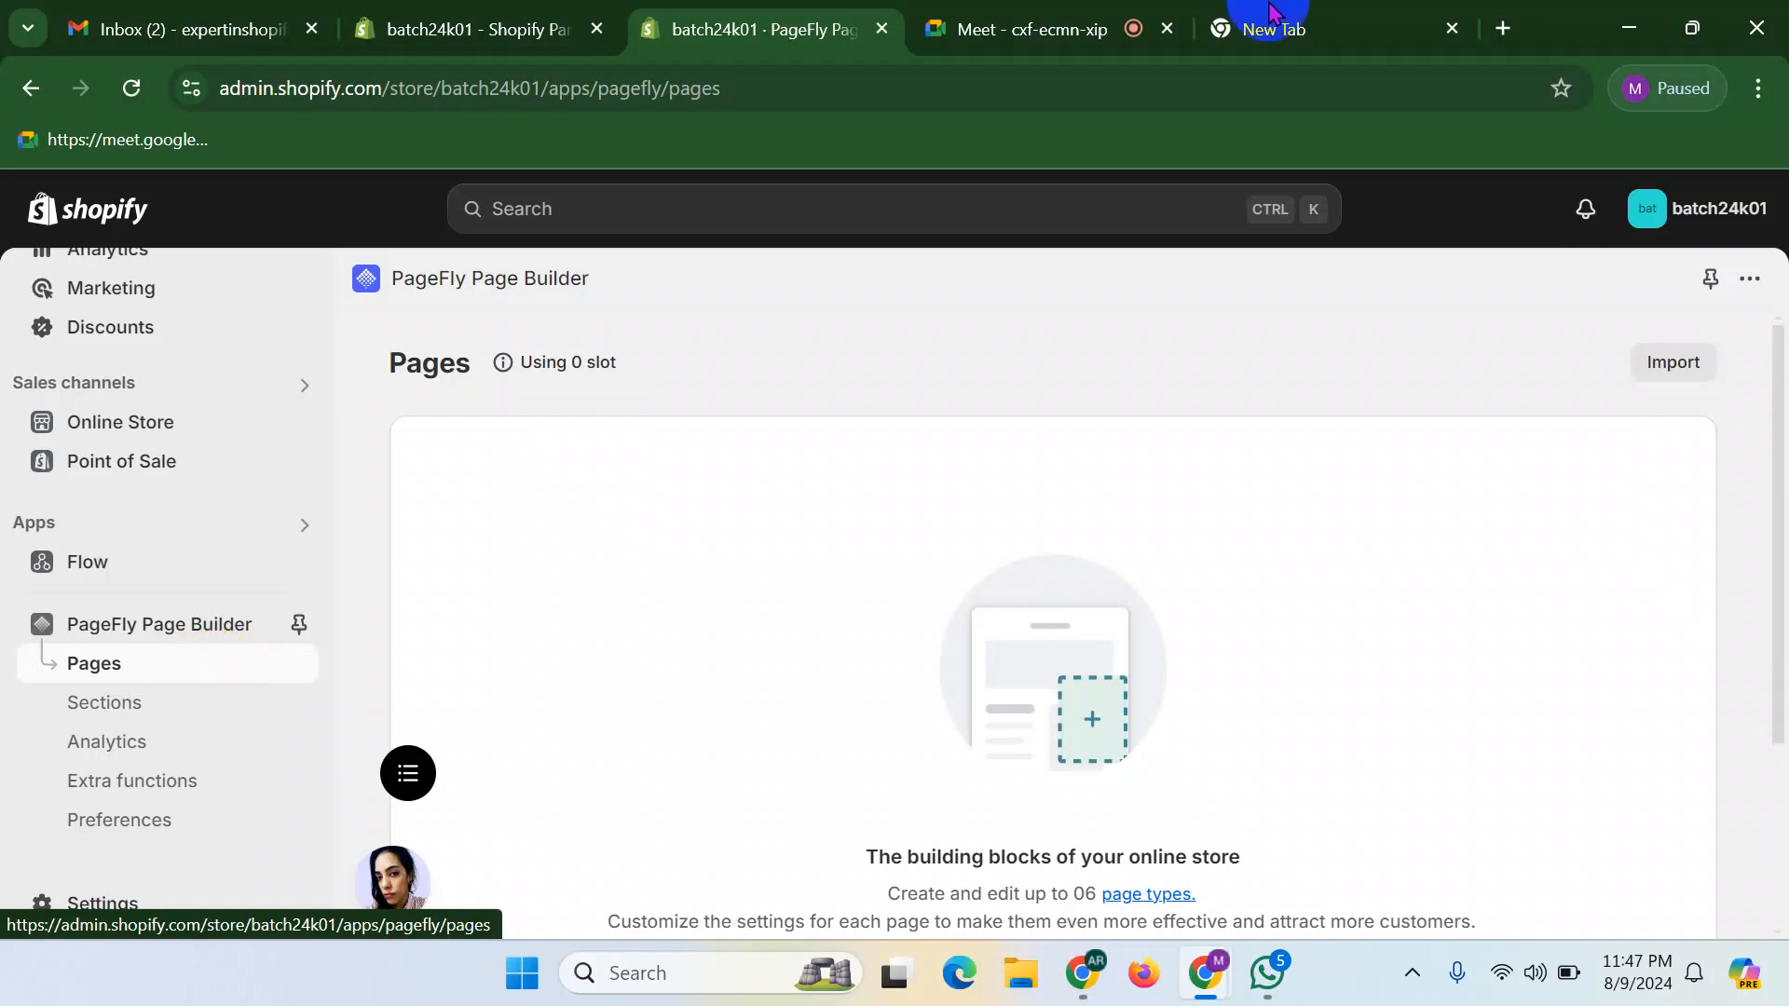
pyautogui.scroll(3, 198, 480)
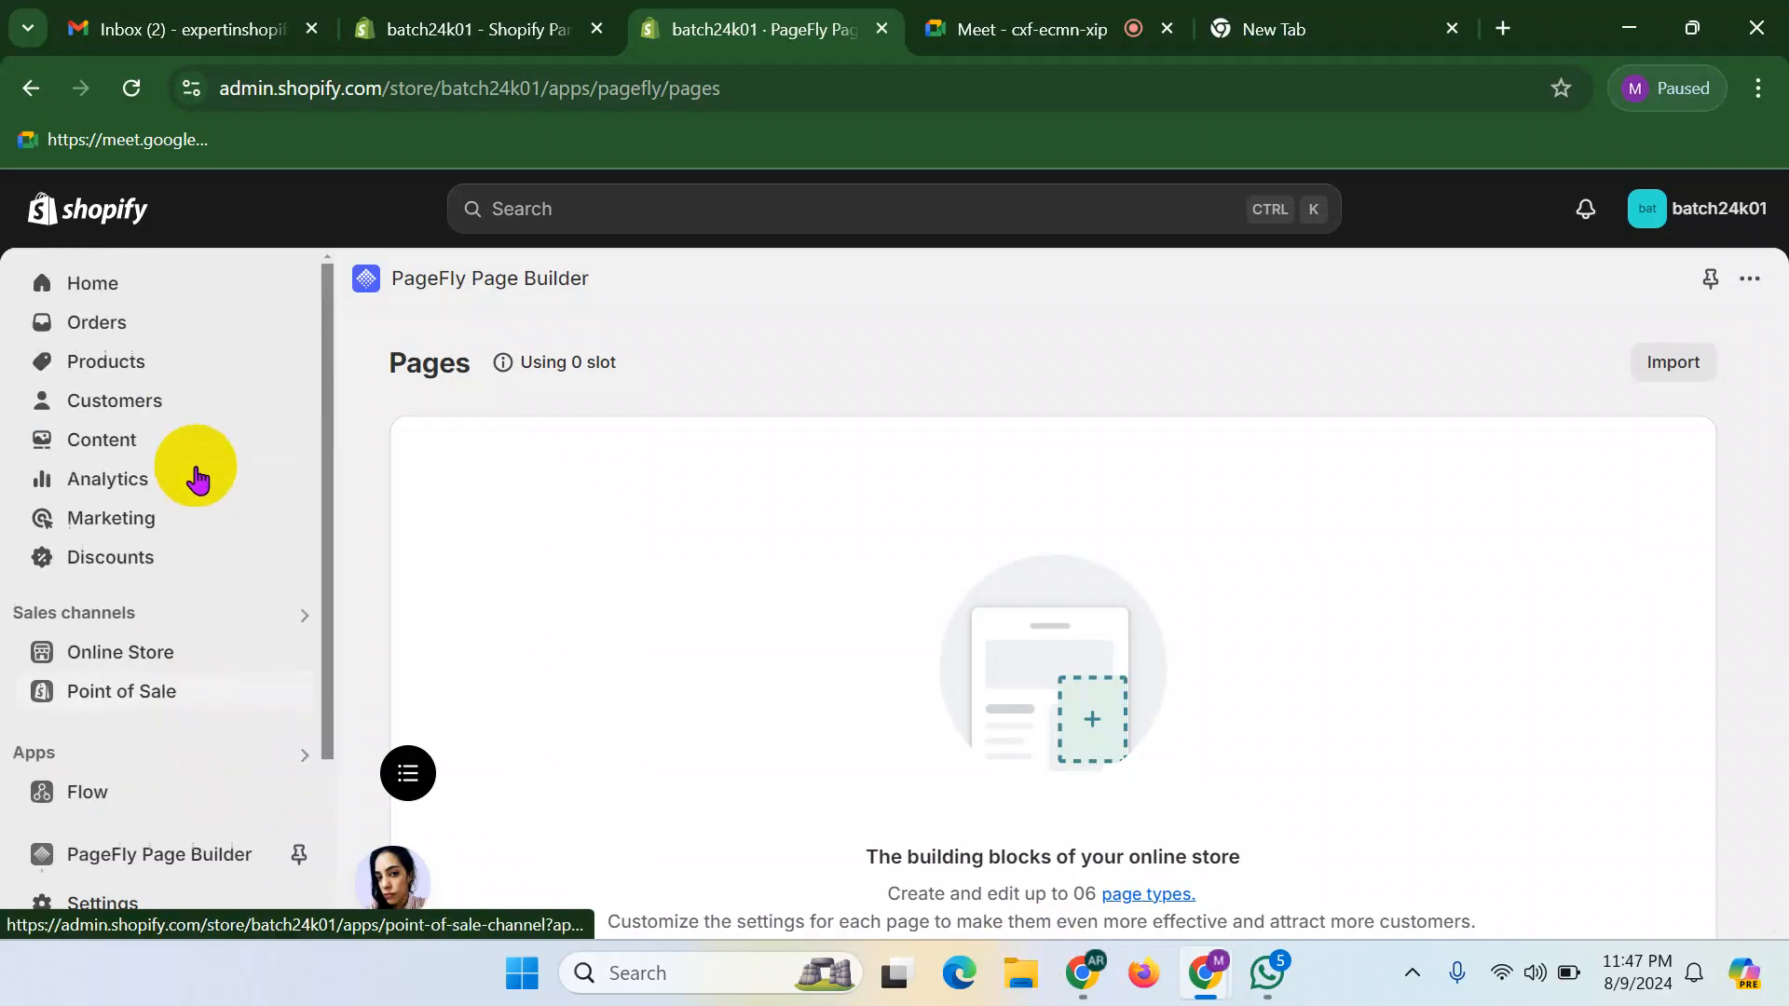
pyautogui.rightClick(107, 373)
pyautogui.click(210, 408)
pyautogui.click(855, 36)
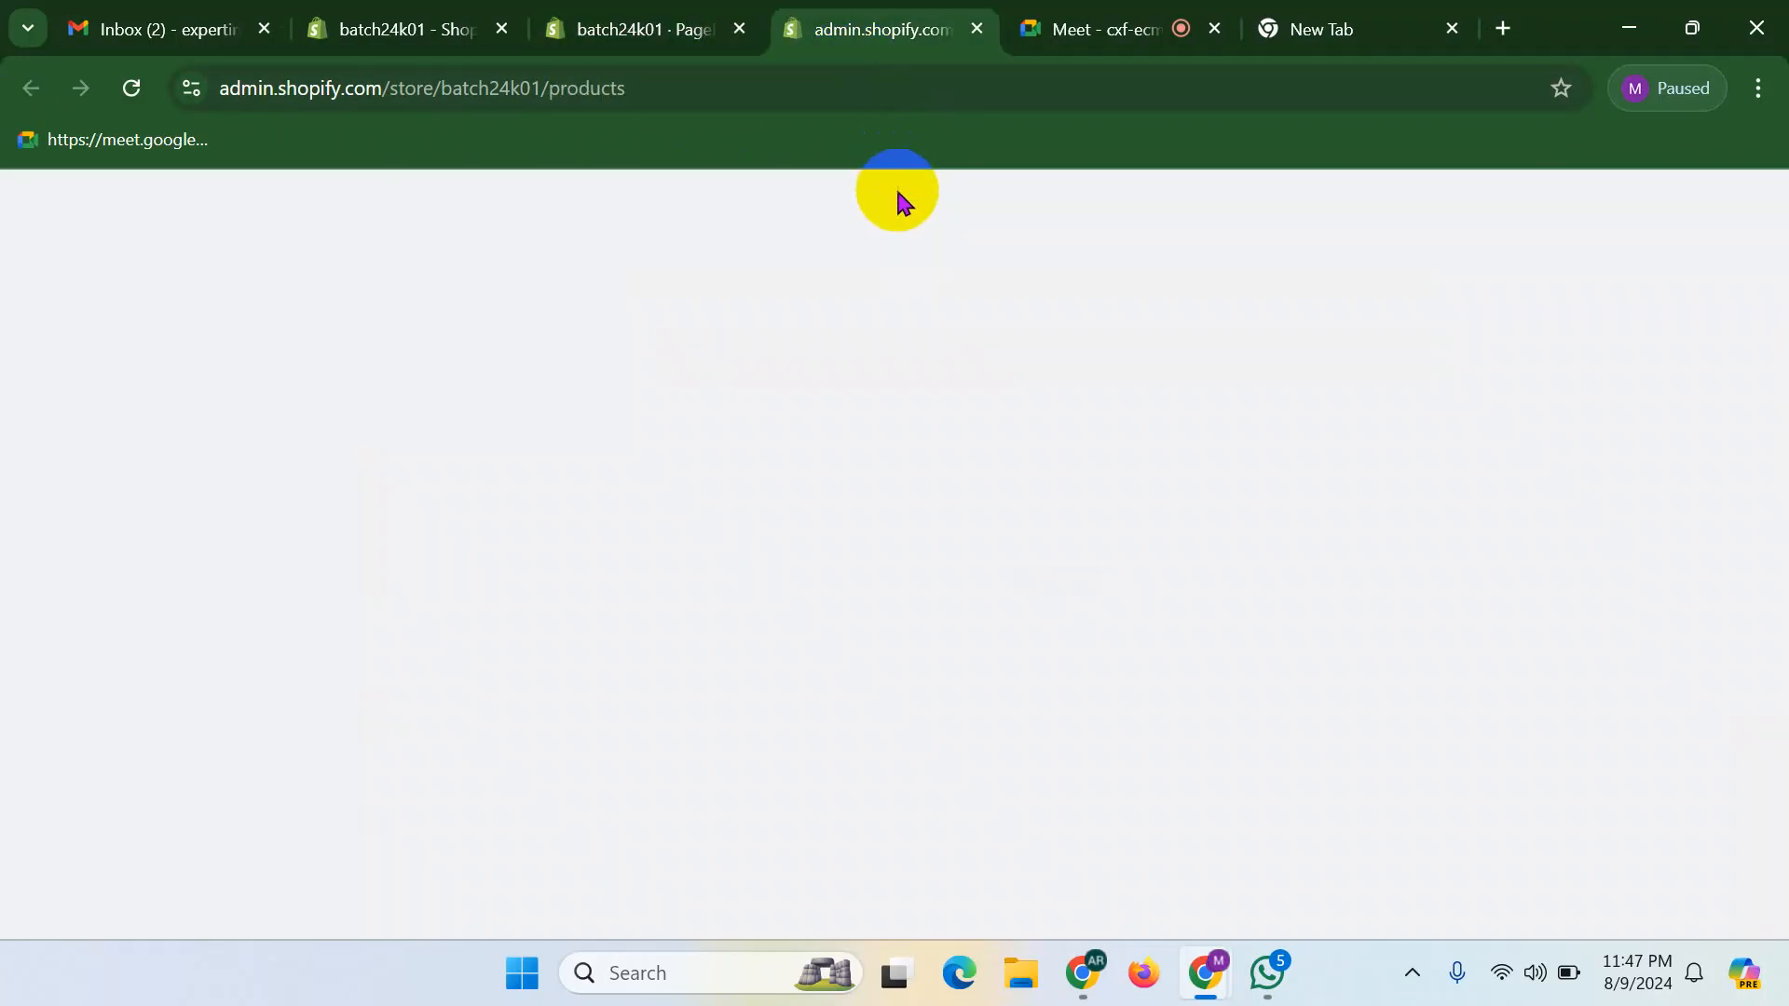
pyautogui.click(689, 28)
pyautogui.click(859, 27)
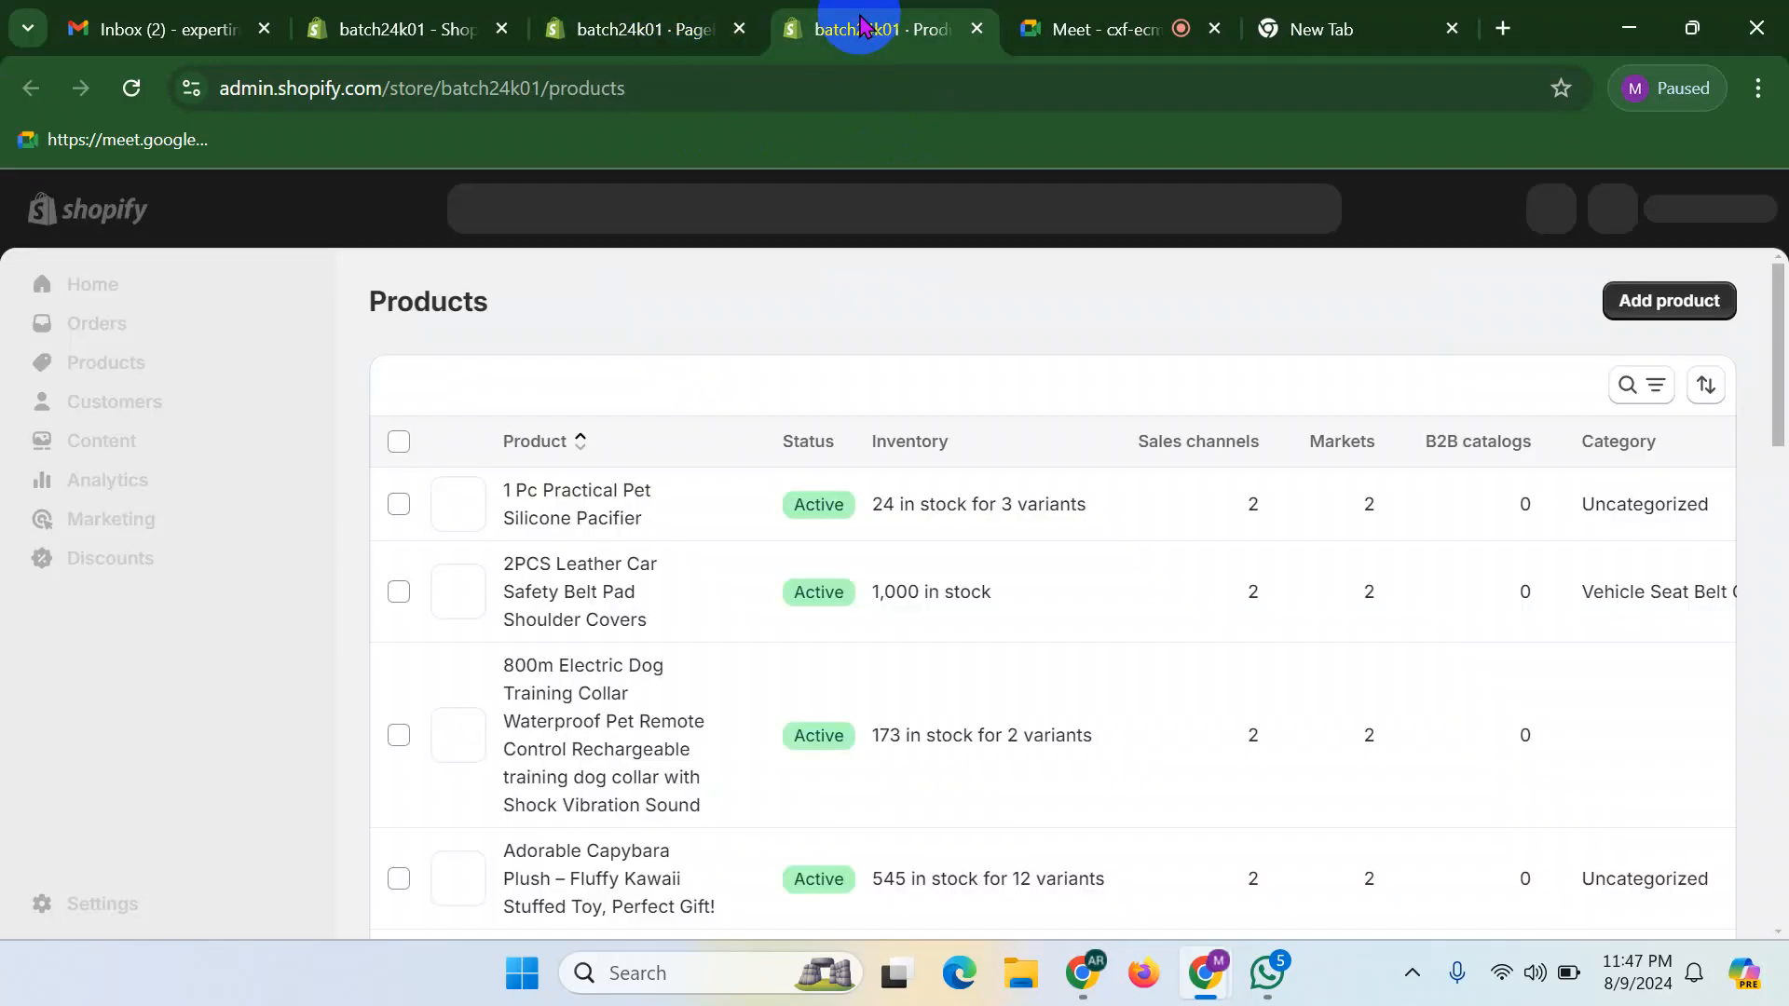
# - Preview the Adorable Capybara Plush product in the online store and look over its images, options and description
pyautogui.scroll(-3, 844, 641)
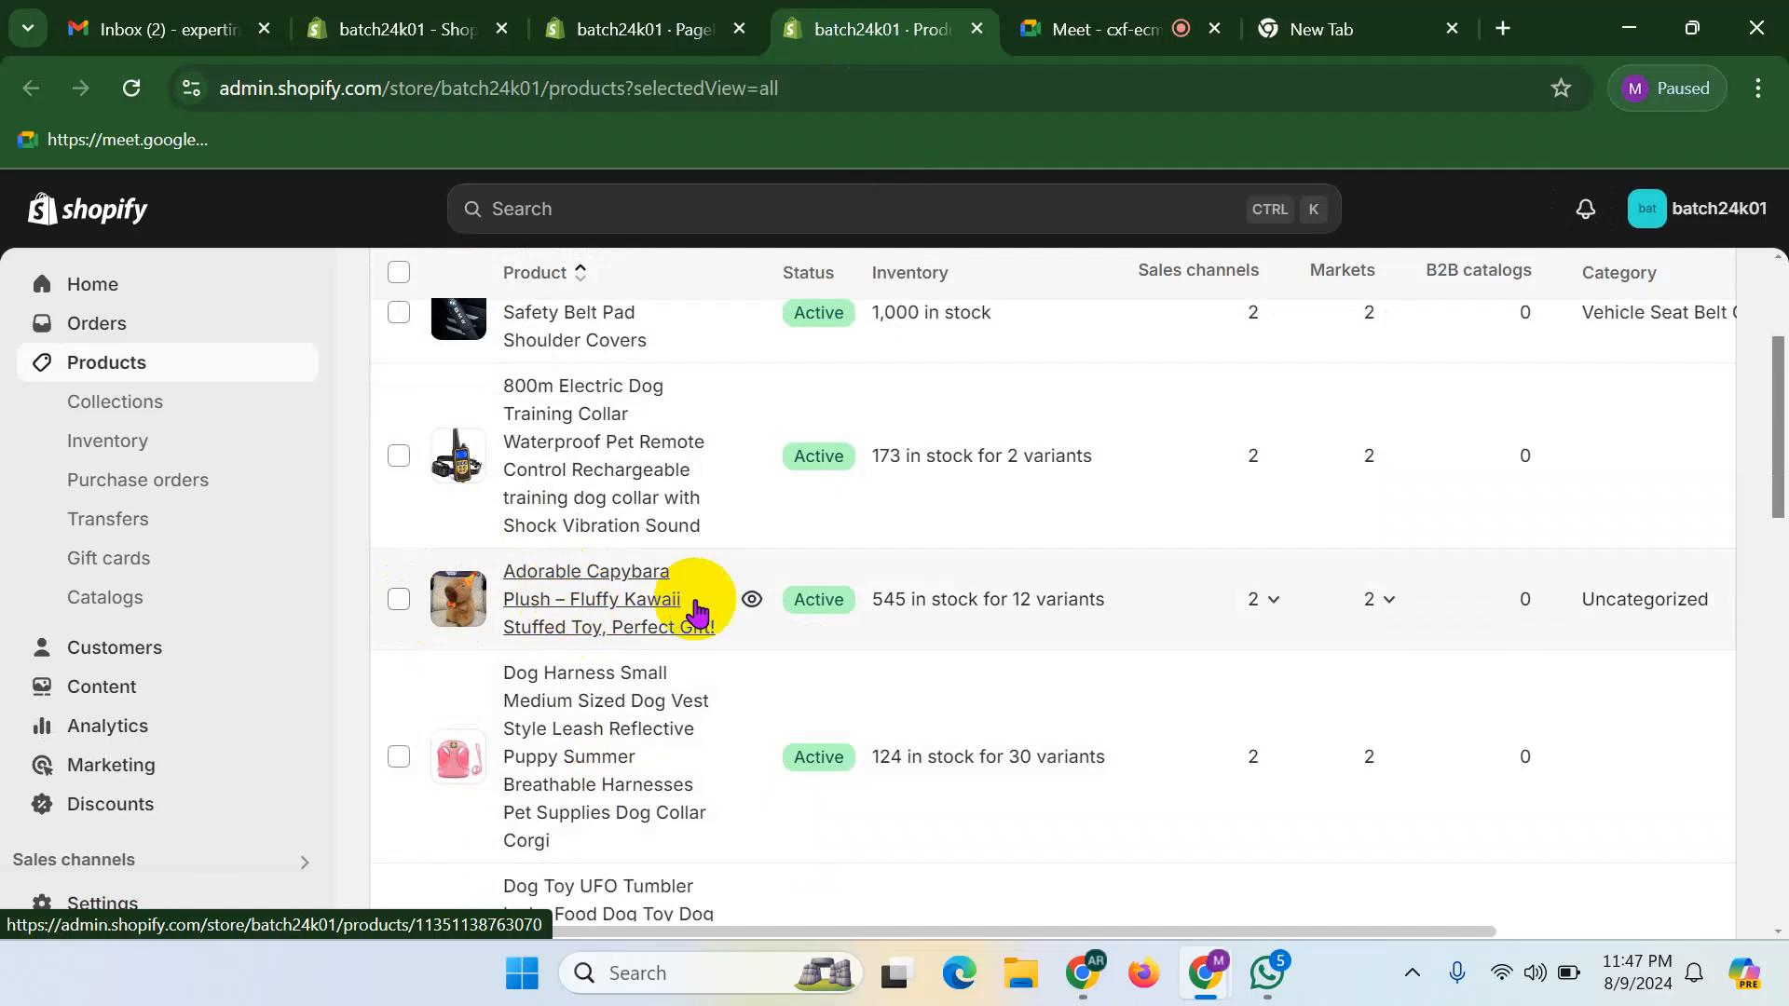
pyautogui.click(752, 600)
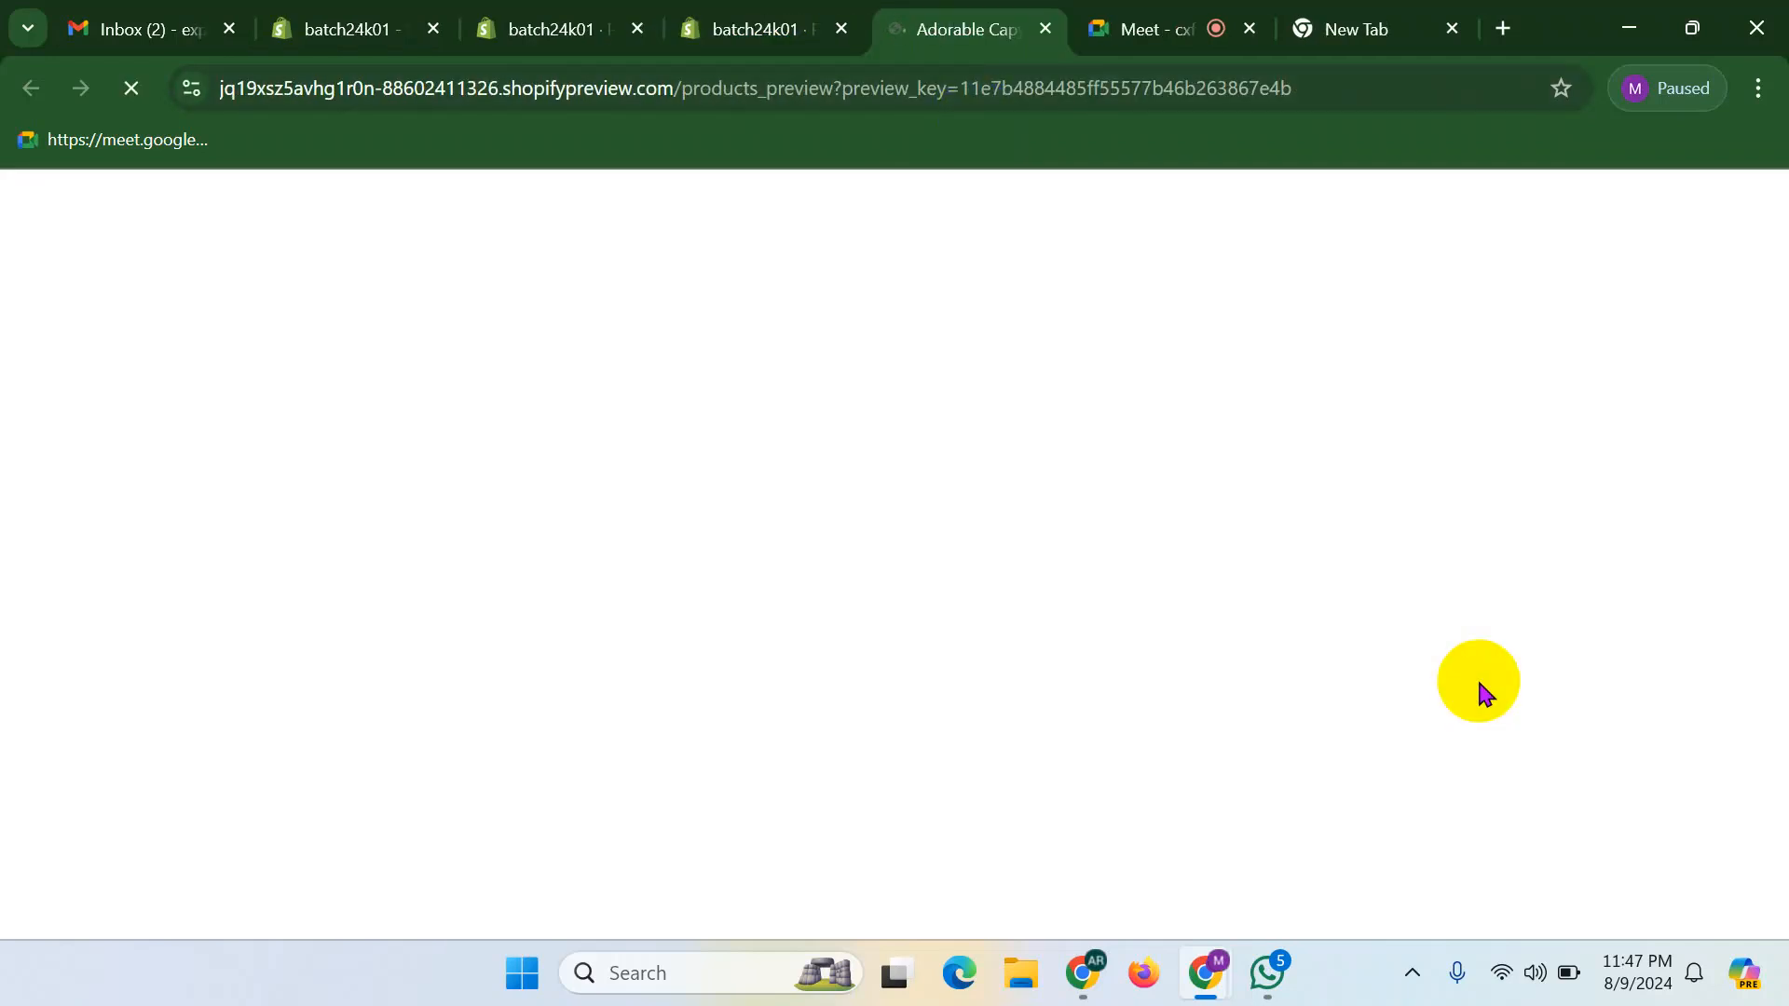
pyautogui.scroll(-5, 951, 759)
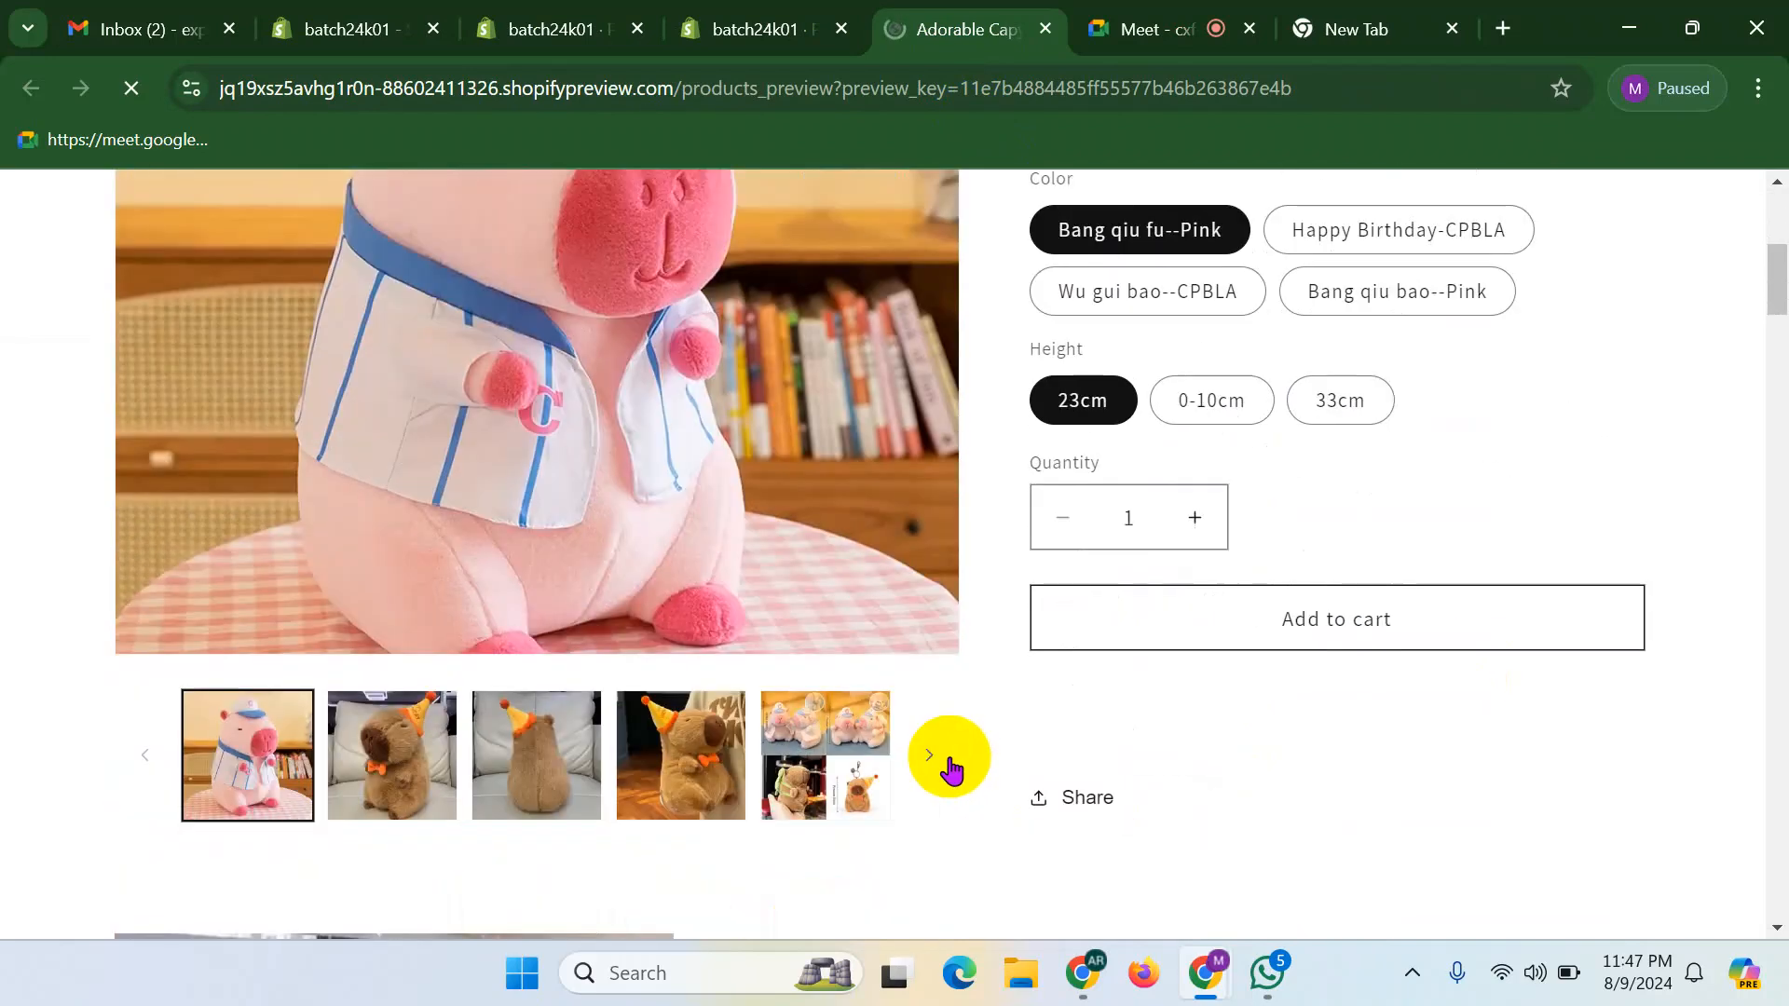
pyautogui.scroll(4, 979, 752)
pyautogui.scroll(-2, 1307, 522)
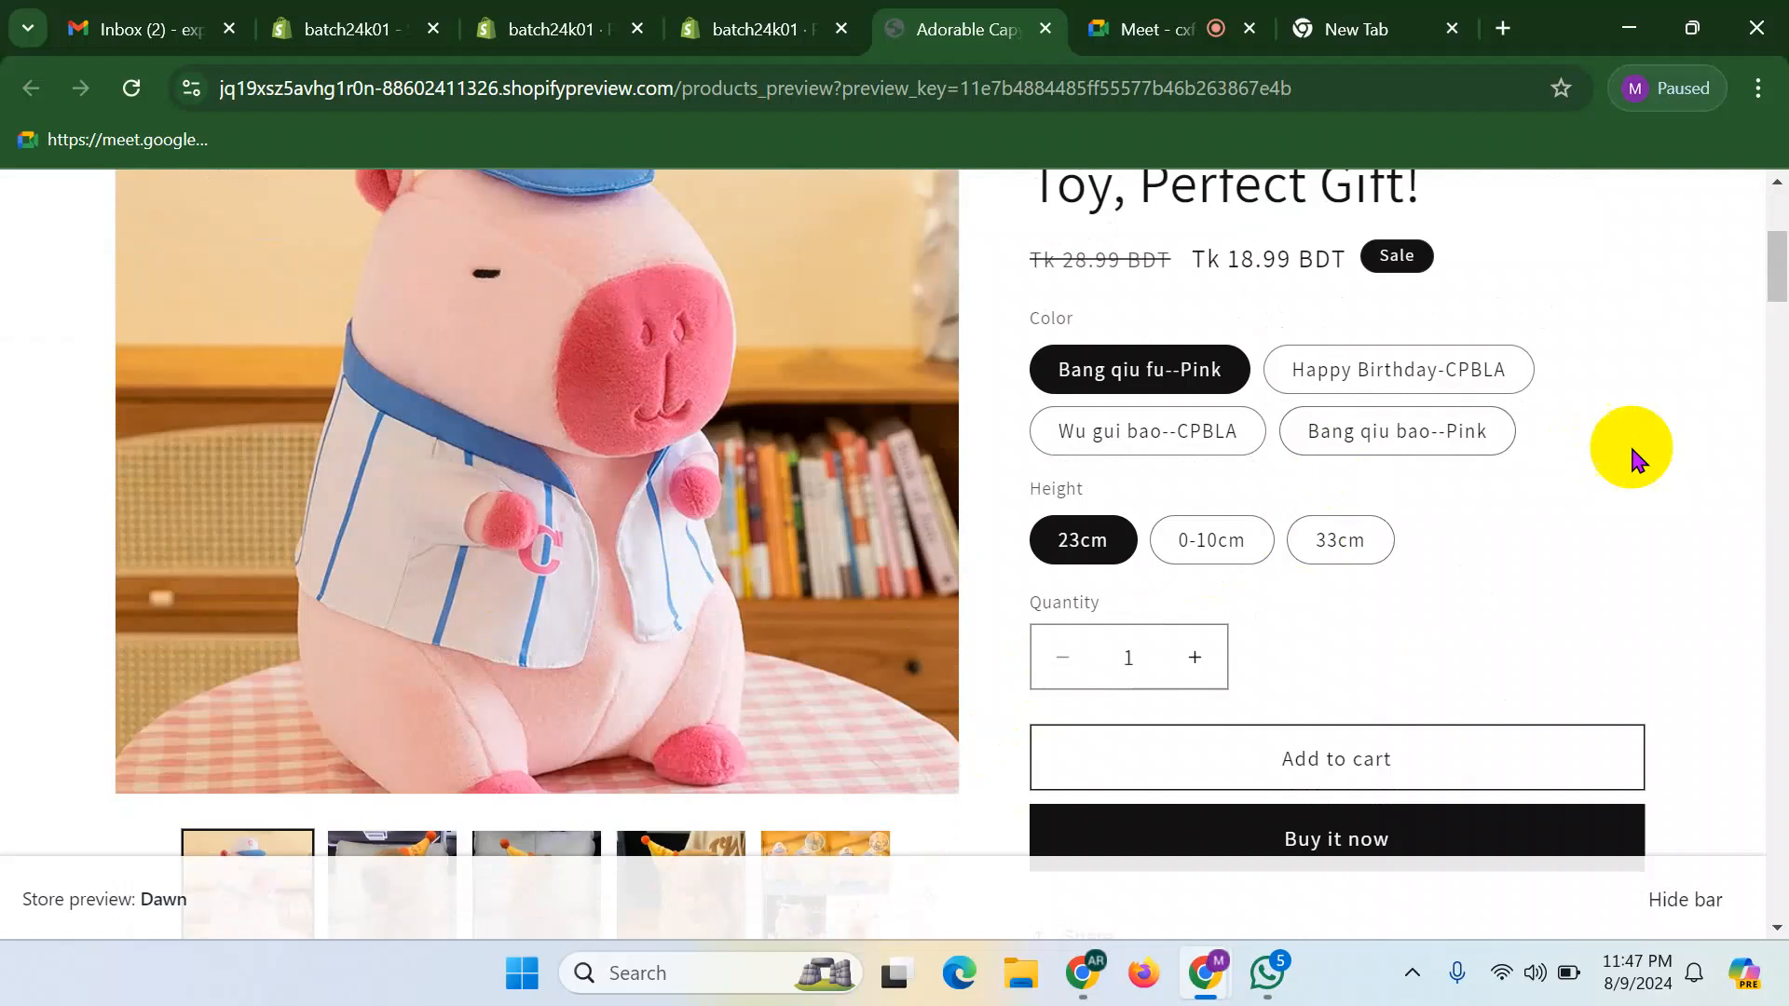
pyautogui.scroll(-10, 1656, 510)
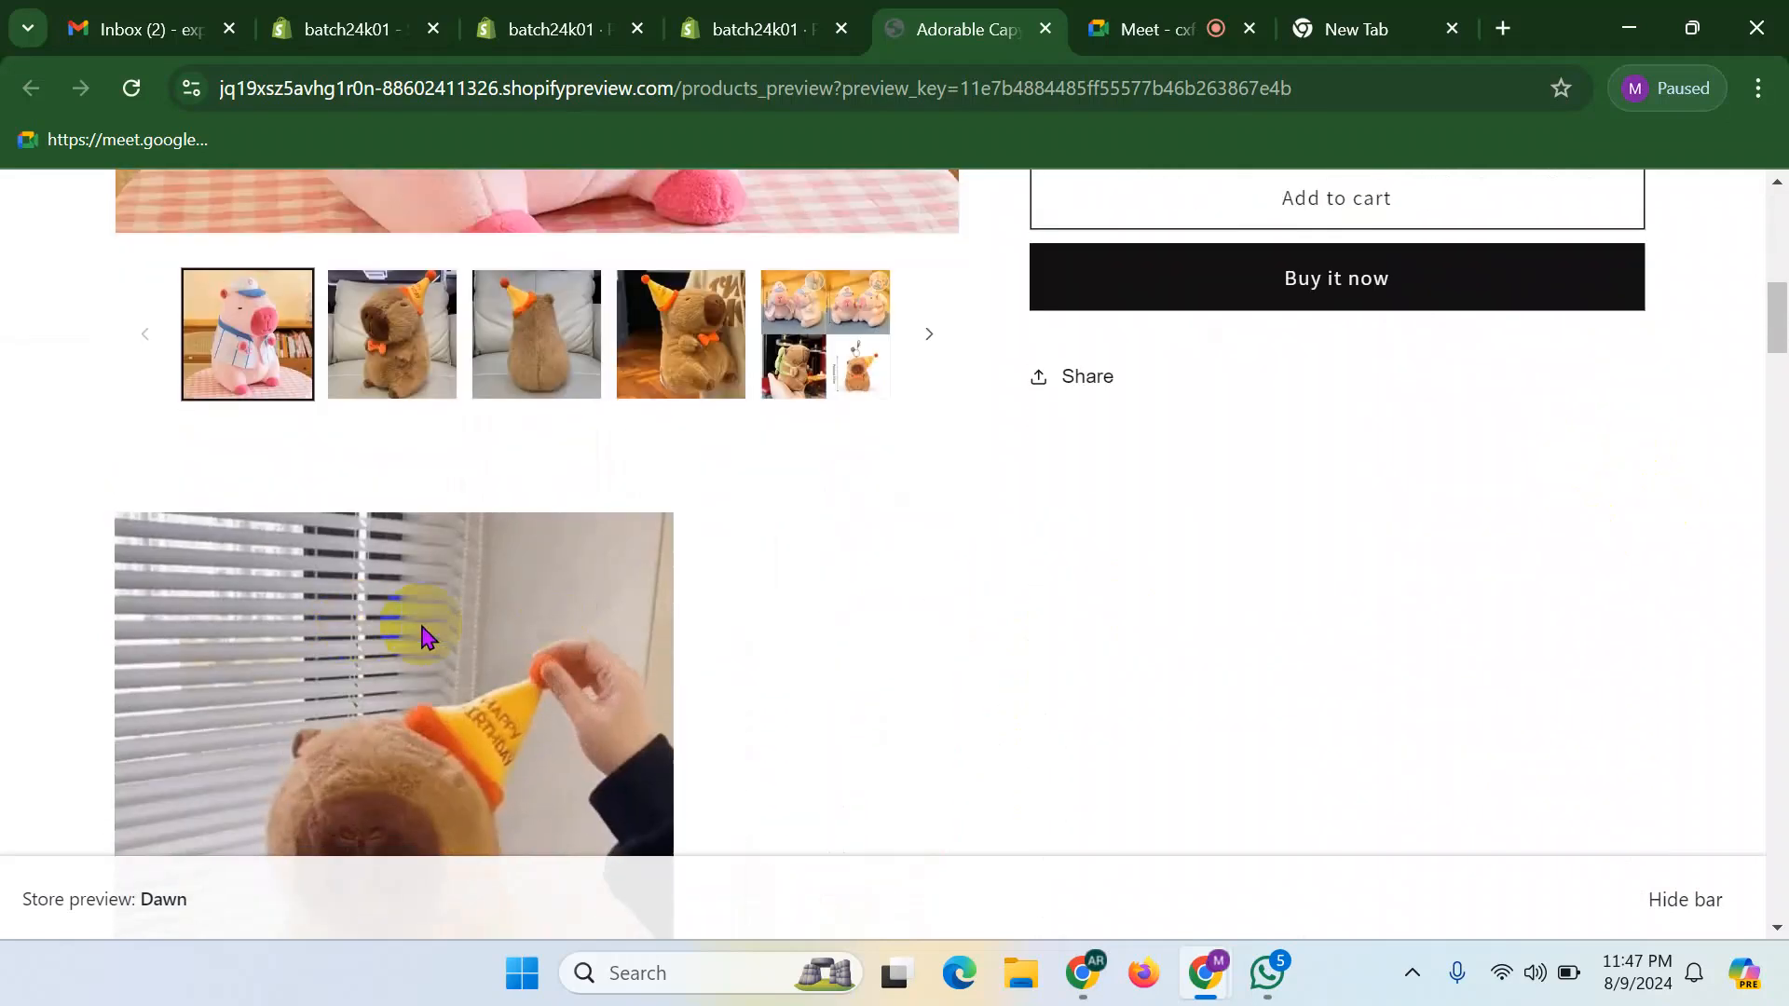
# - Read through the plush product's pictures and description down the preview page and return to its beginning
pyautogui.scroll(8, 795, 619)
pyautogui.scroll(-10, 795, 631)
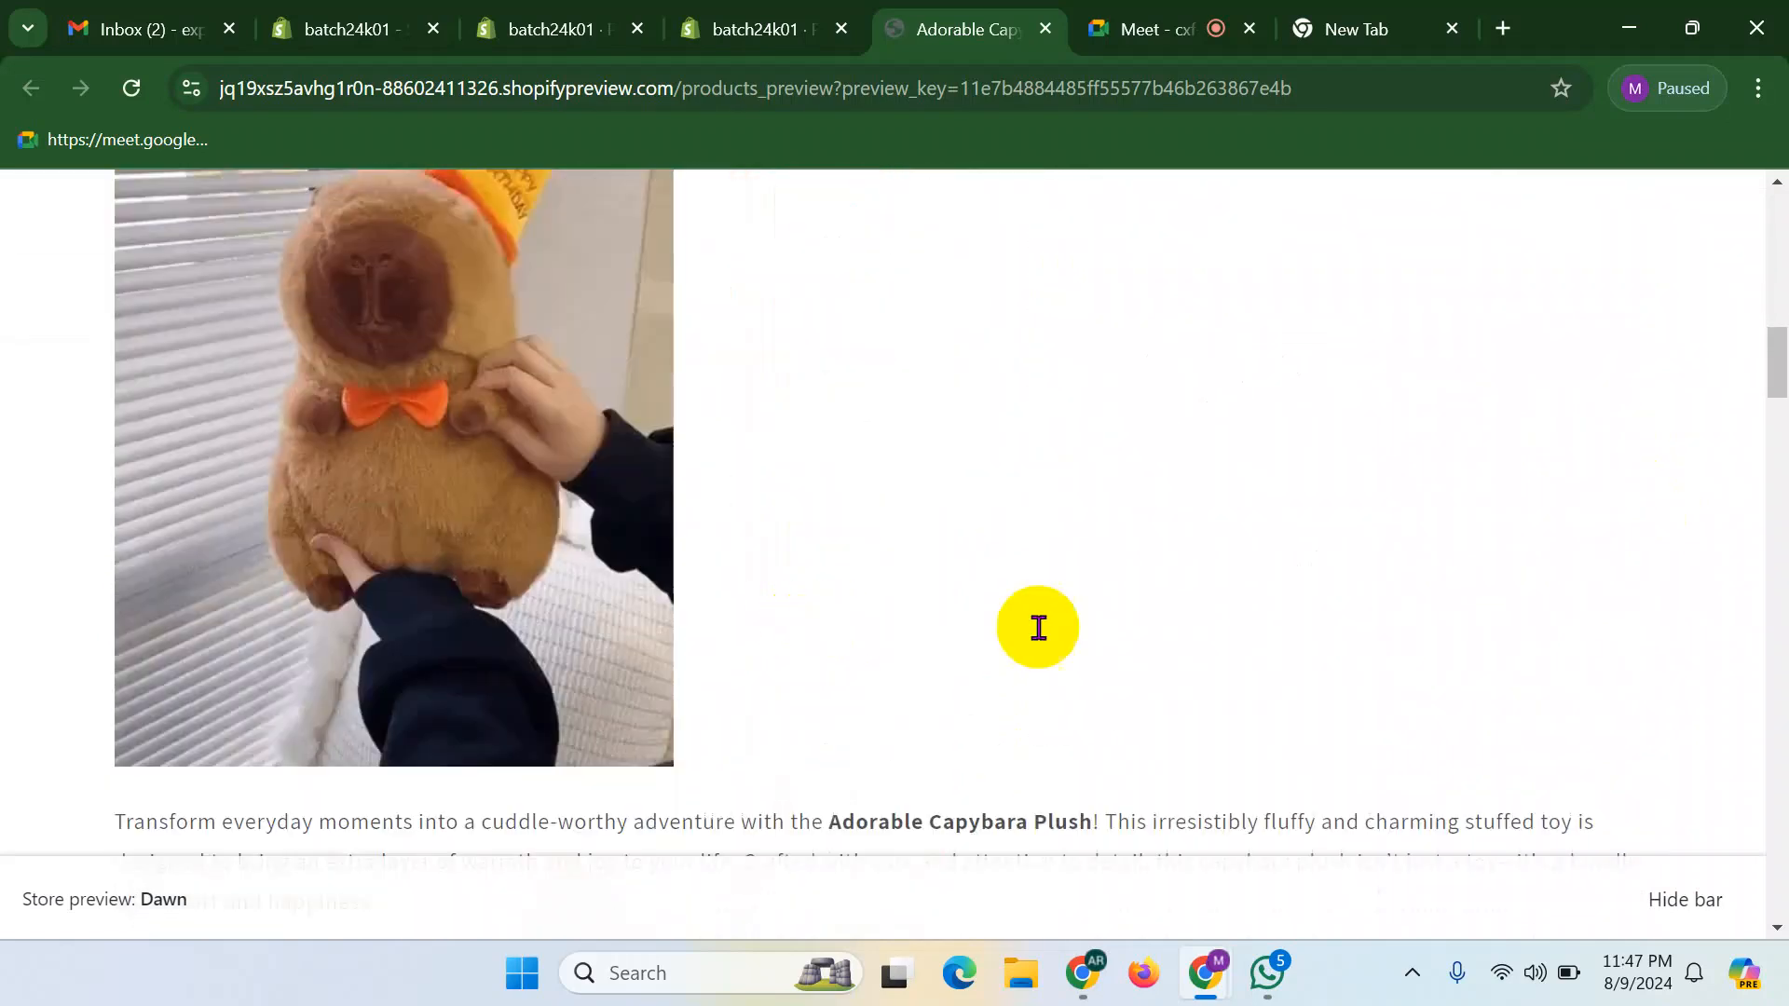
pyautogui.scroll(-10, 1373, 616)
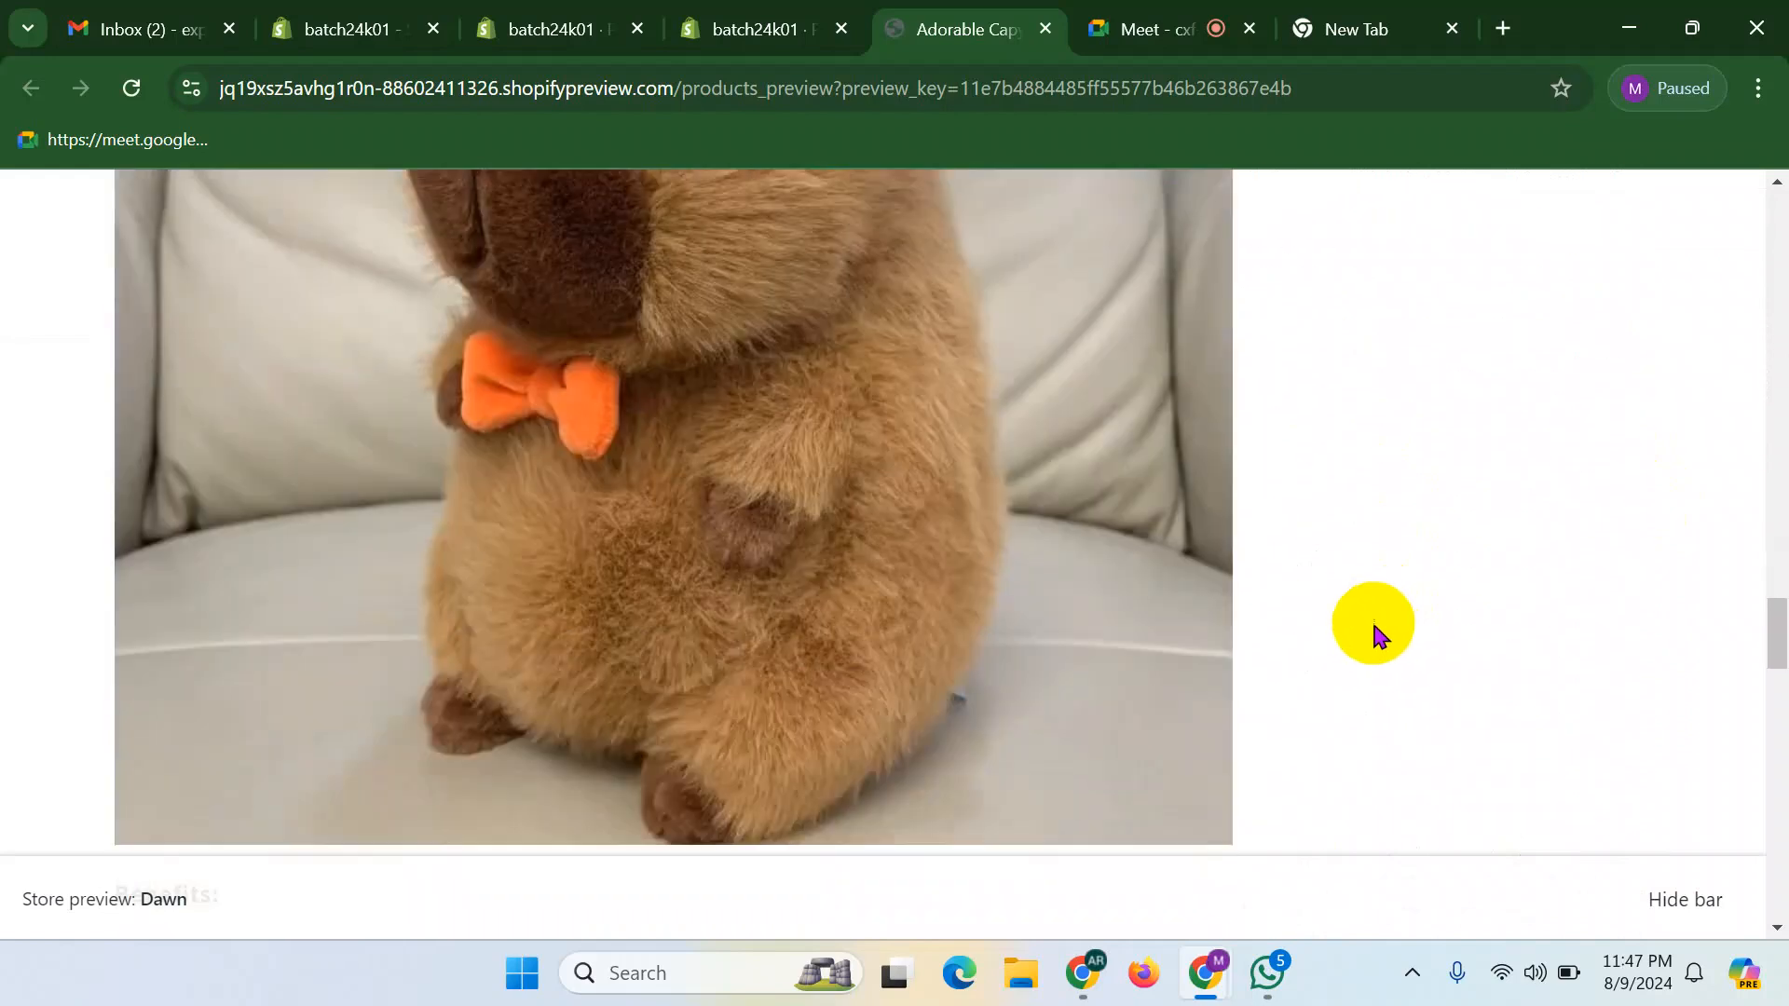
pyautogui.scroll(5, 1372, 619)
pyautogui.moveTo(1781, 578); pyautogui.dragTo(1771, 195)
# - Return to PageFly's Pages section, glancing at the store's product list, and show the options for creating a page
pyautogui.click(634, 23)
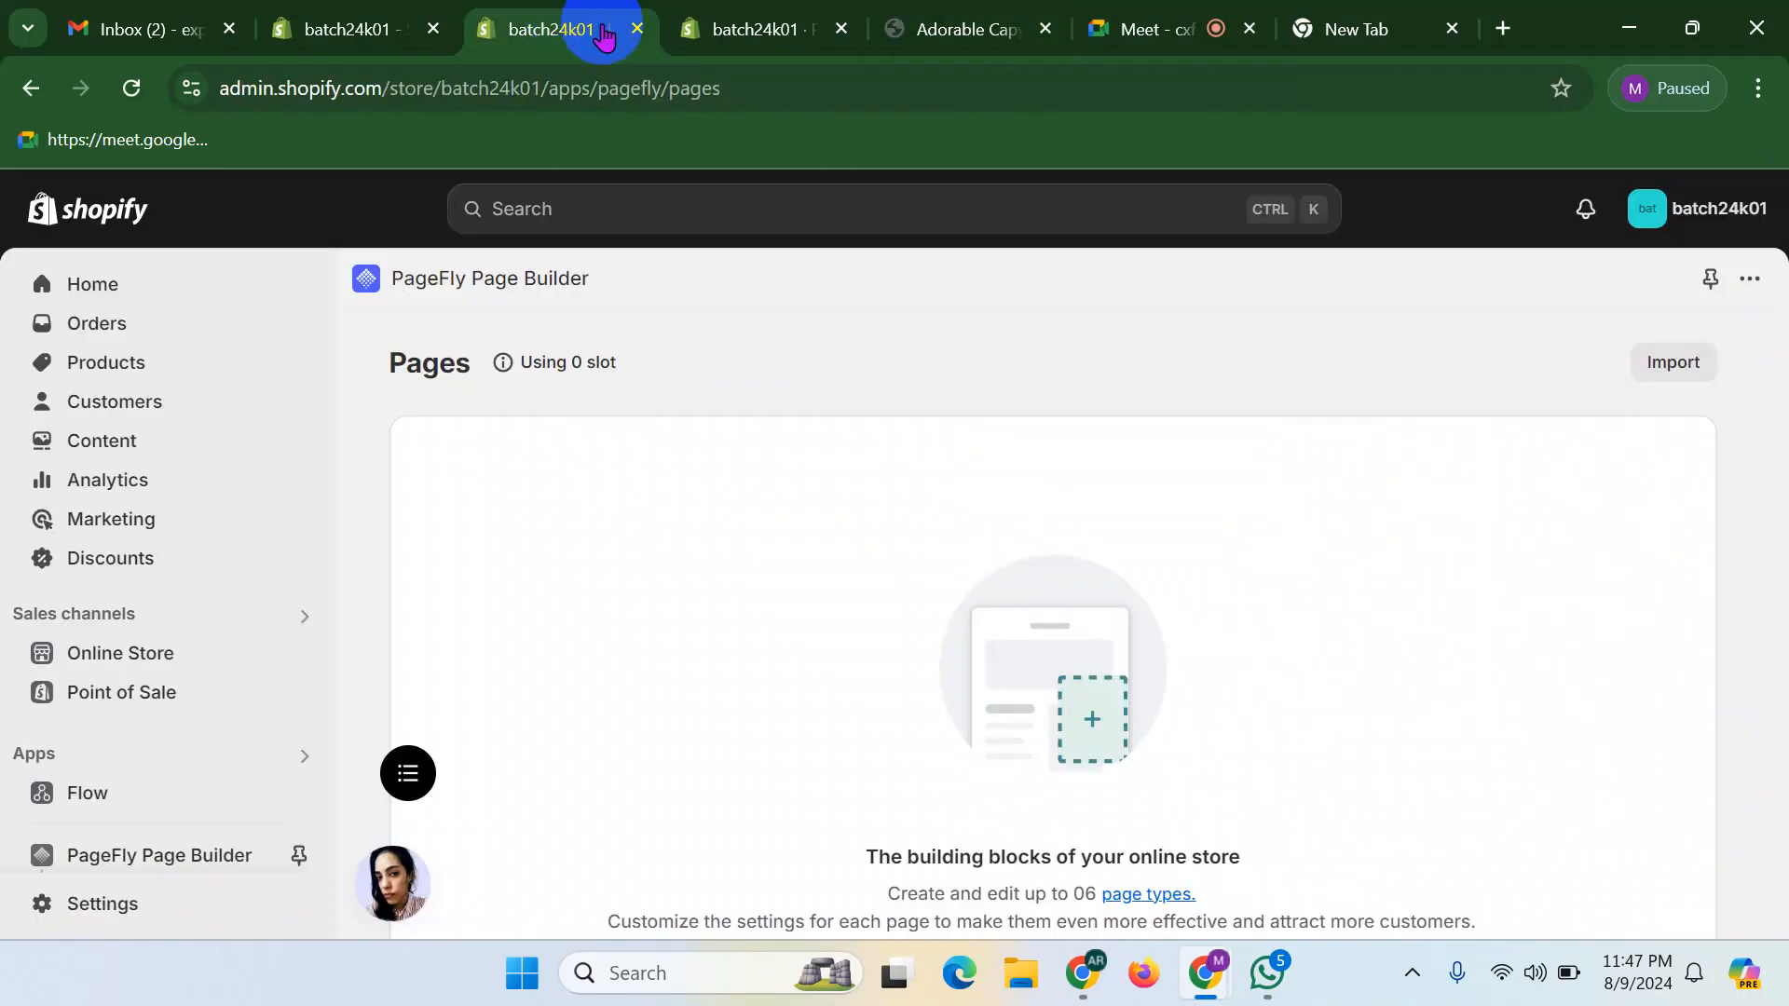
pyautogui.click(757, 28)
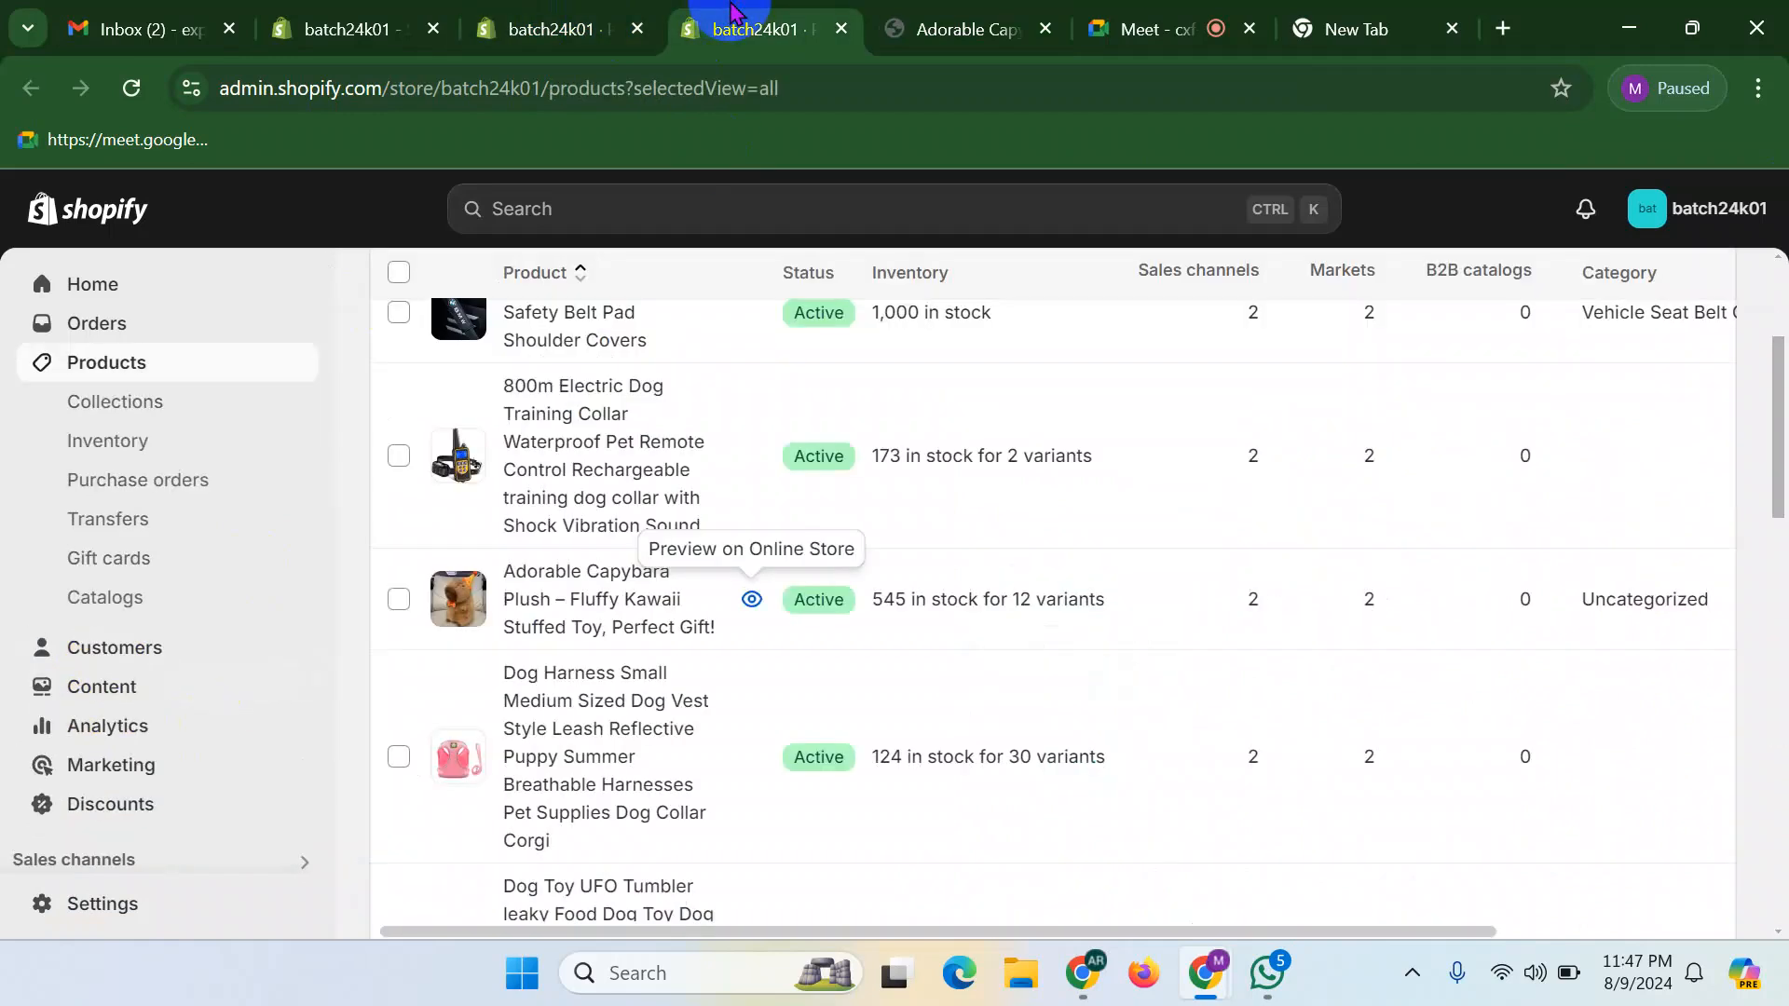
pyautogui.click(526, 11)
pyautogui.scroll(-5, 154, 736)
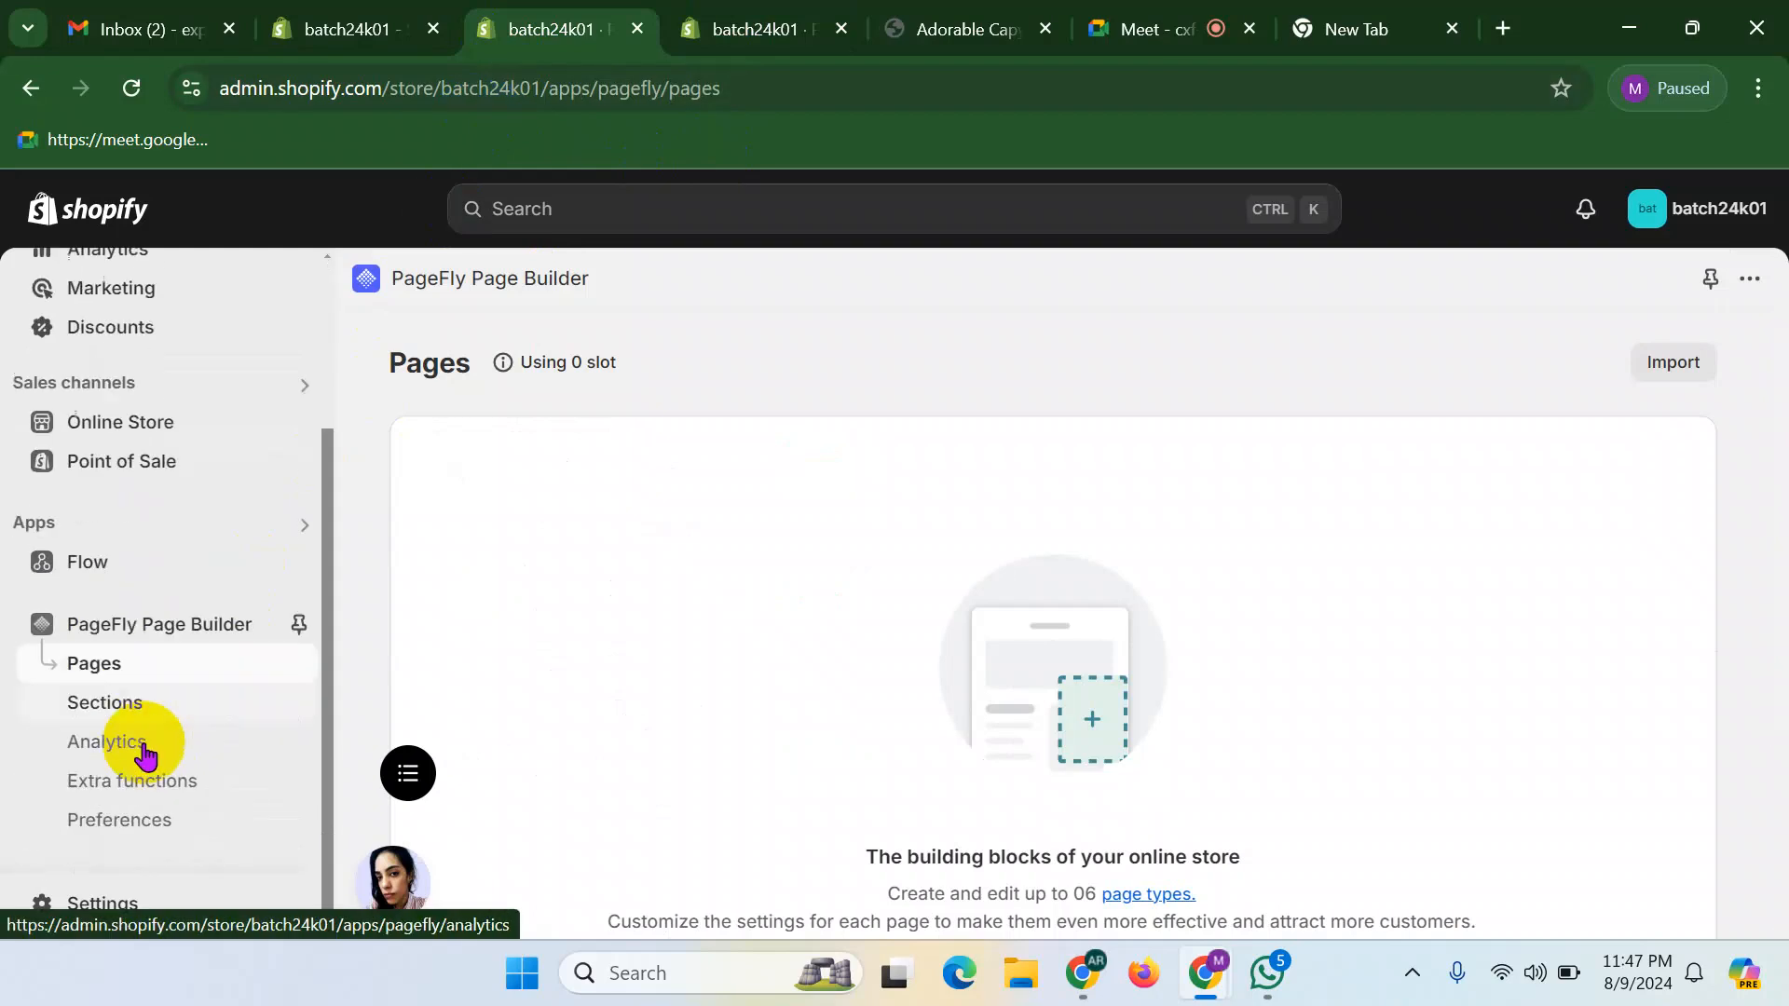
pyautogui.click(130, 666)
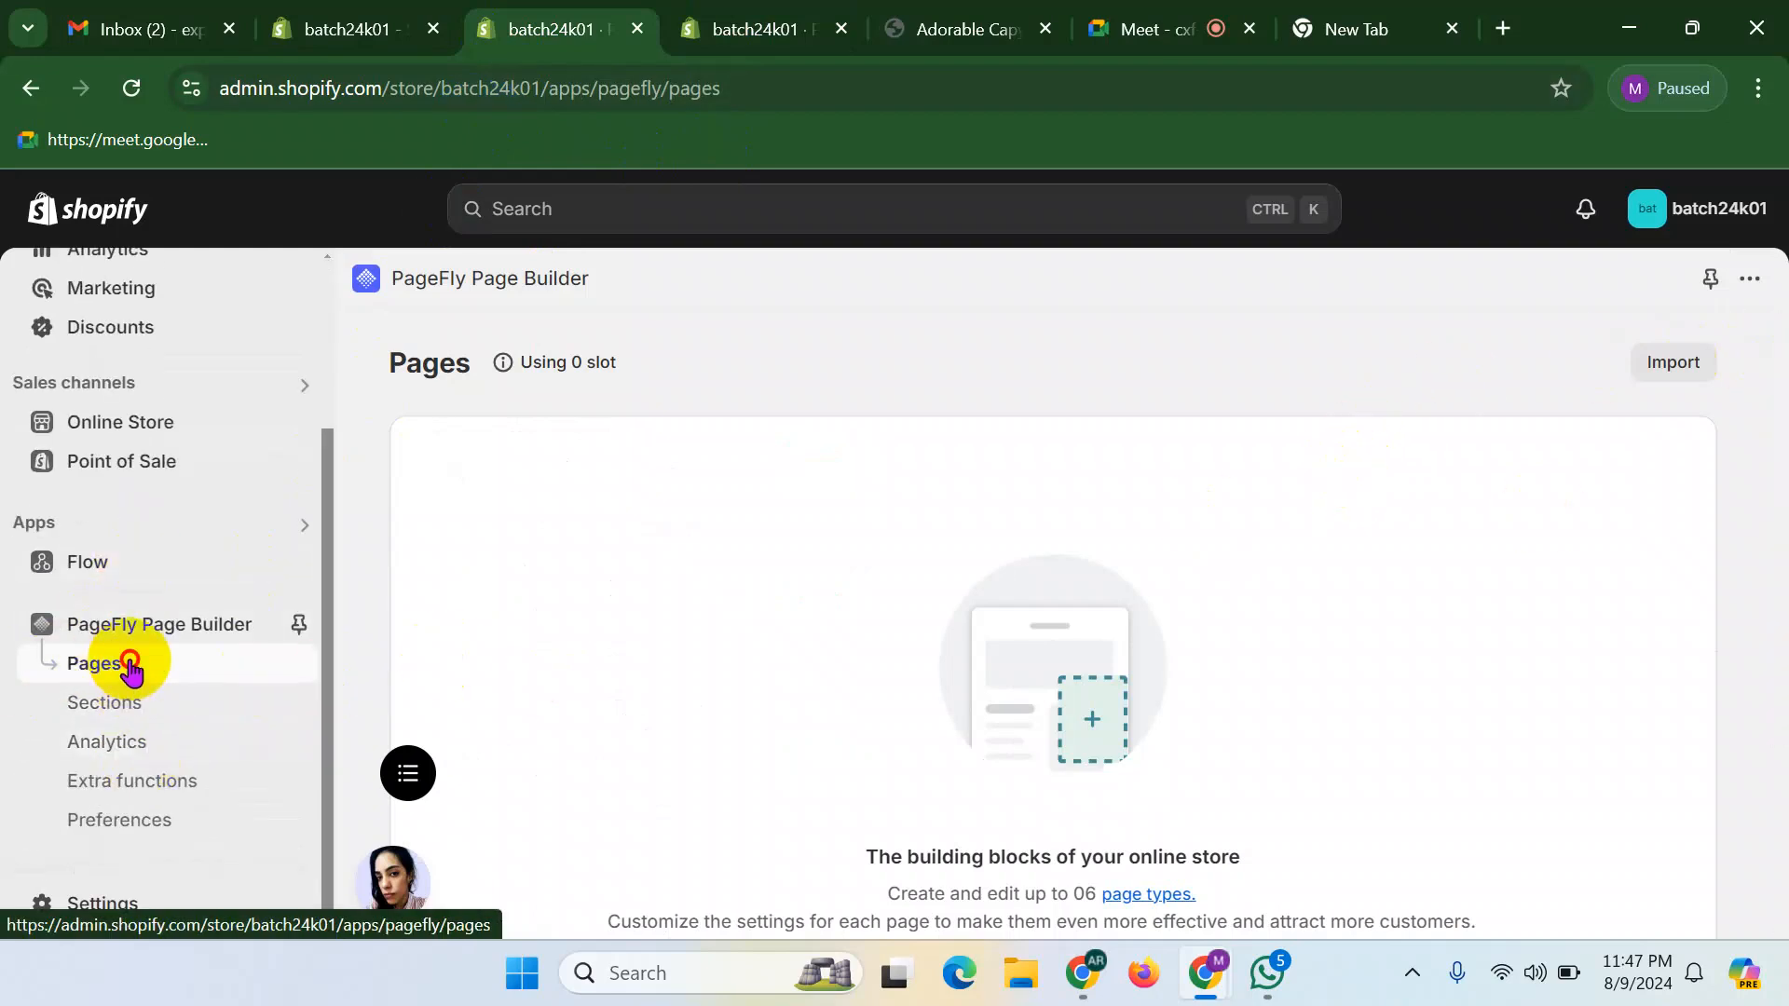
pyautogui.scroll(-3, 839, 568)
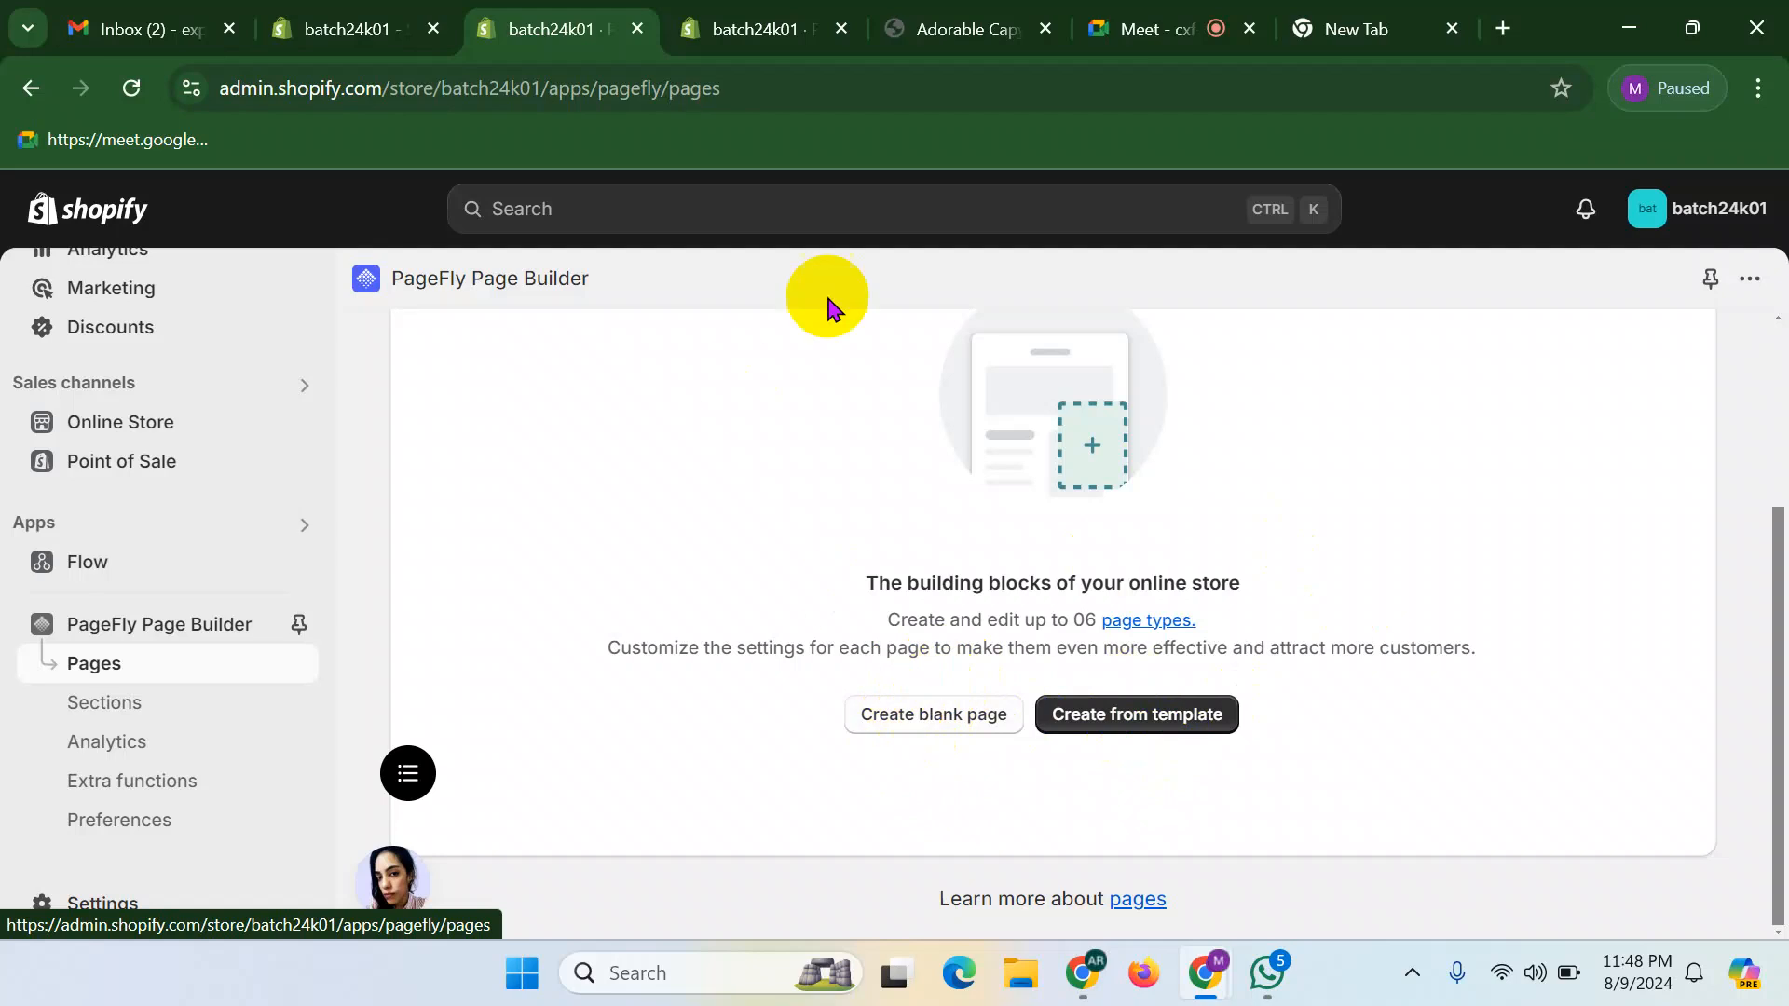
# - Create a blank page of type Product in PageFly, checking the plush product preview before choosing the type
pyautogui.click(960, 726)
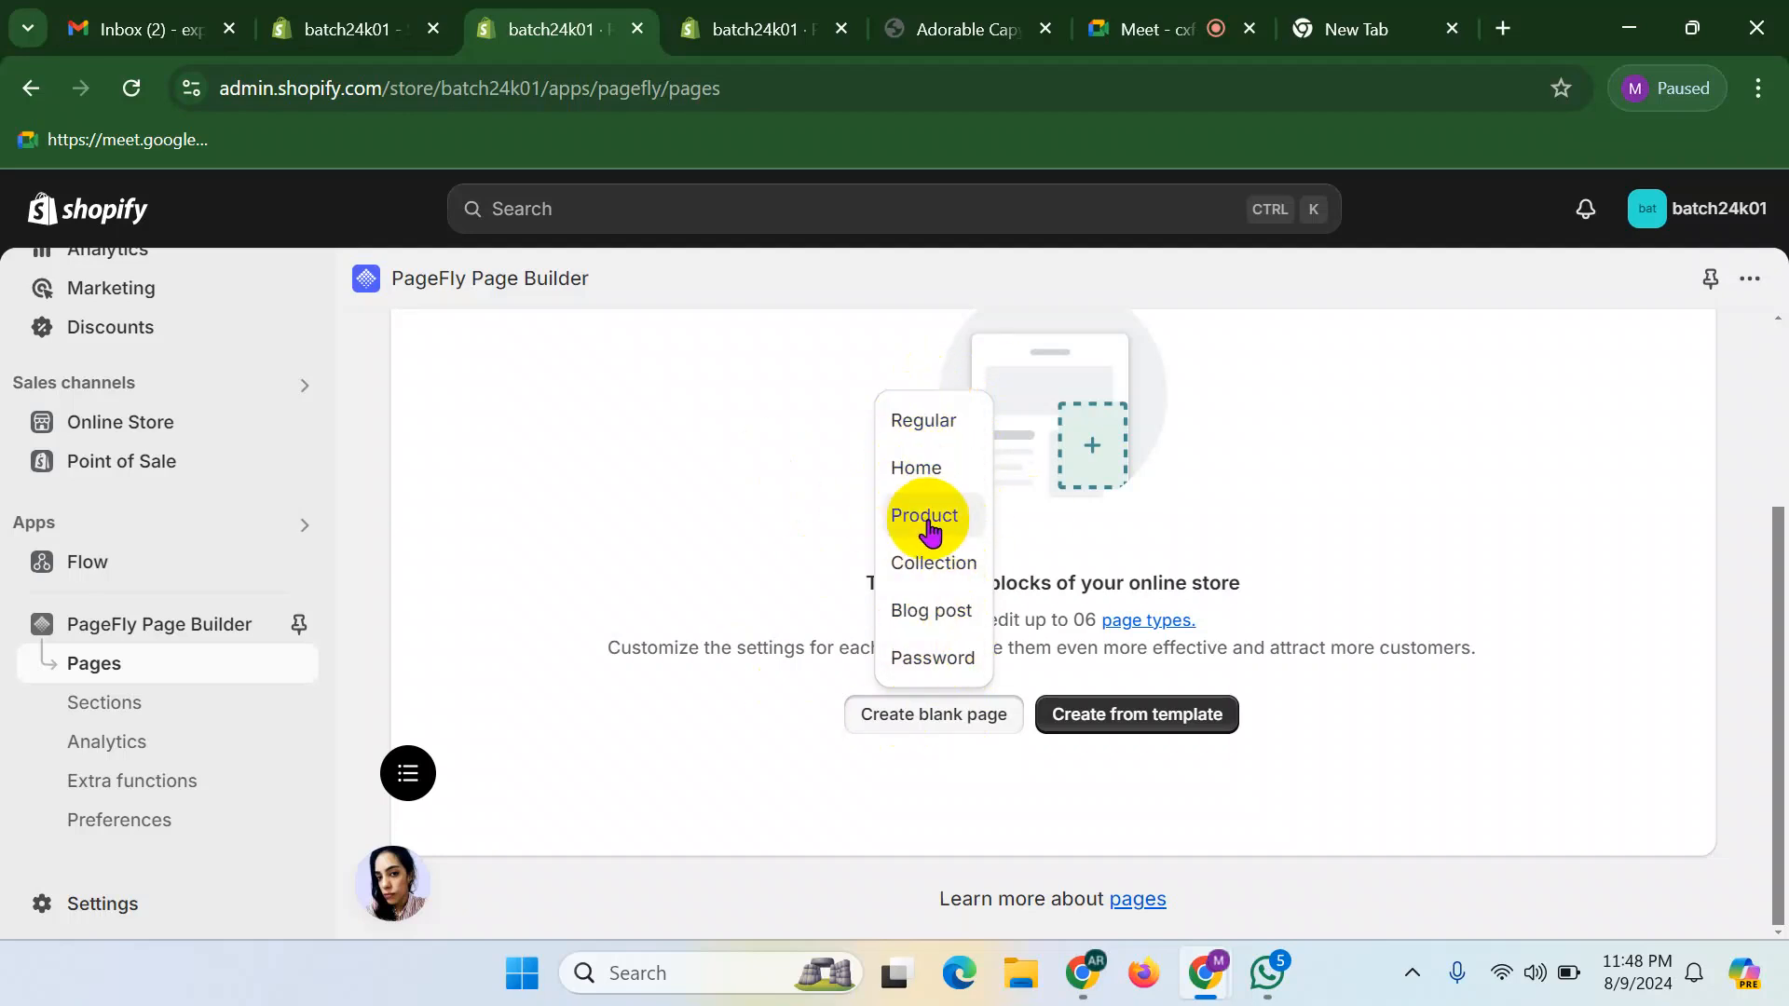
pyautogui.click(932, 29)
pyautogui.scroll(-5, 747, 472)
pyautogui.scroll(5, 753, 480)
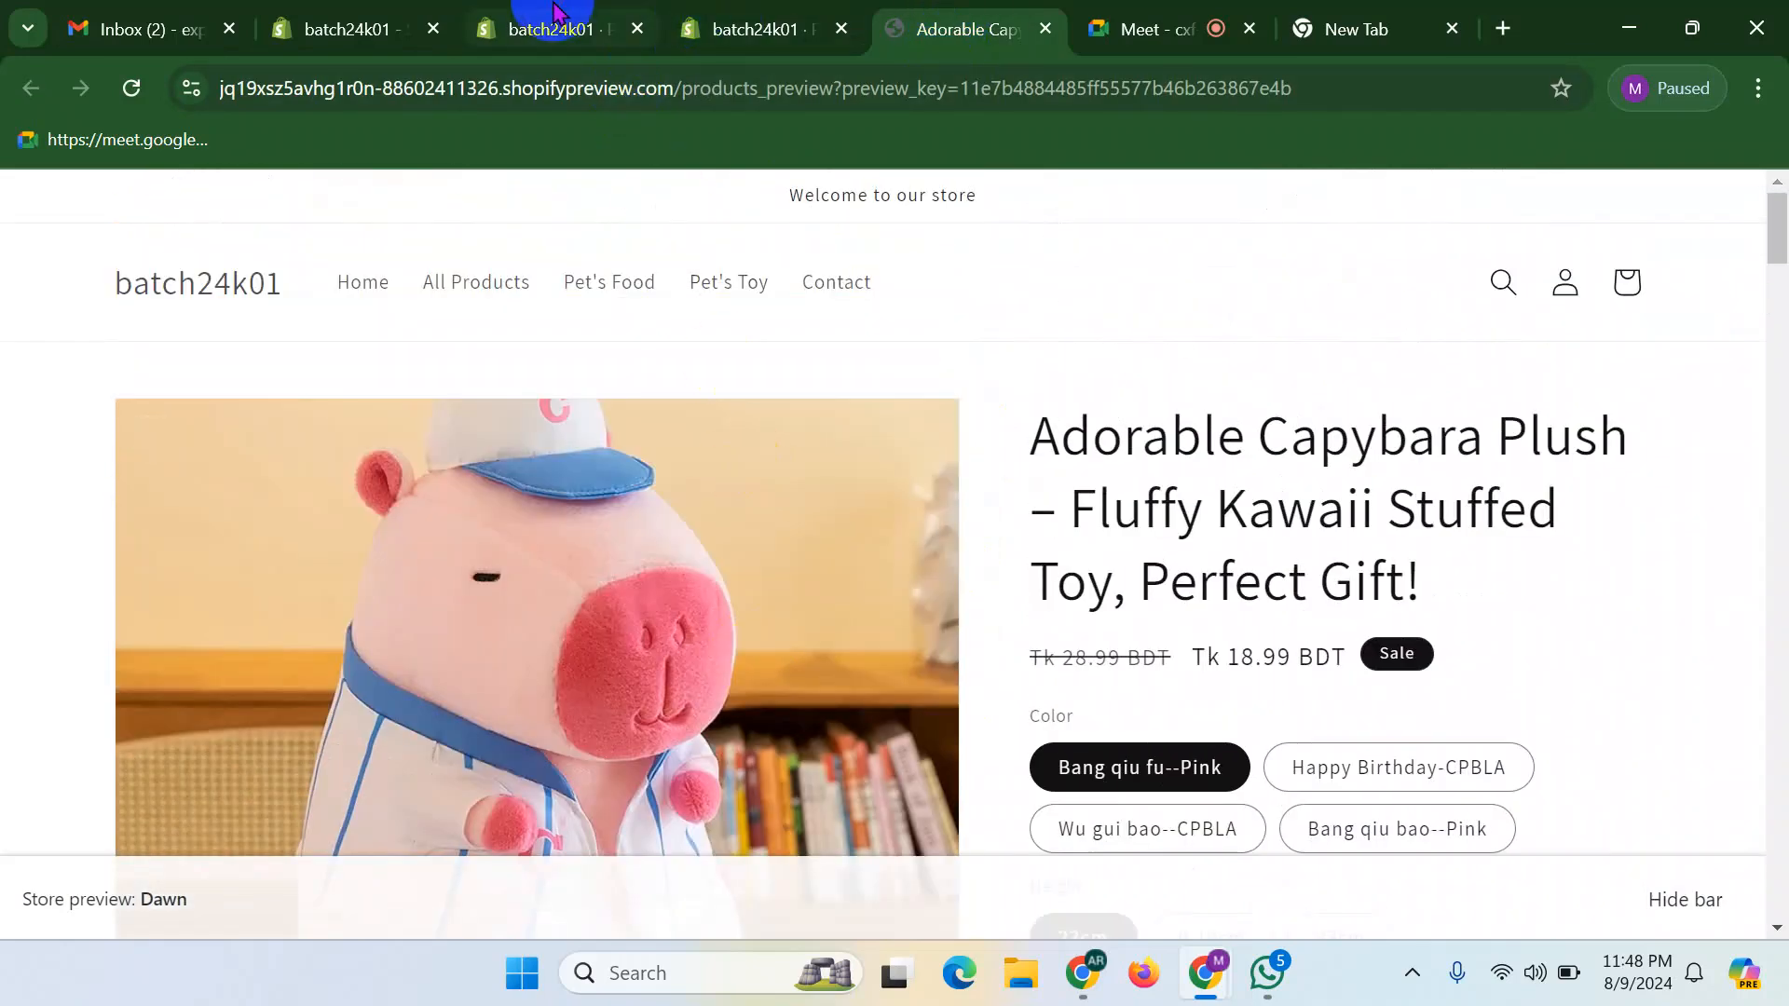
pyautogui.click(541, 29)
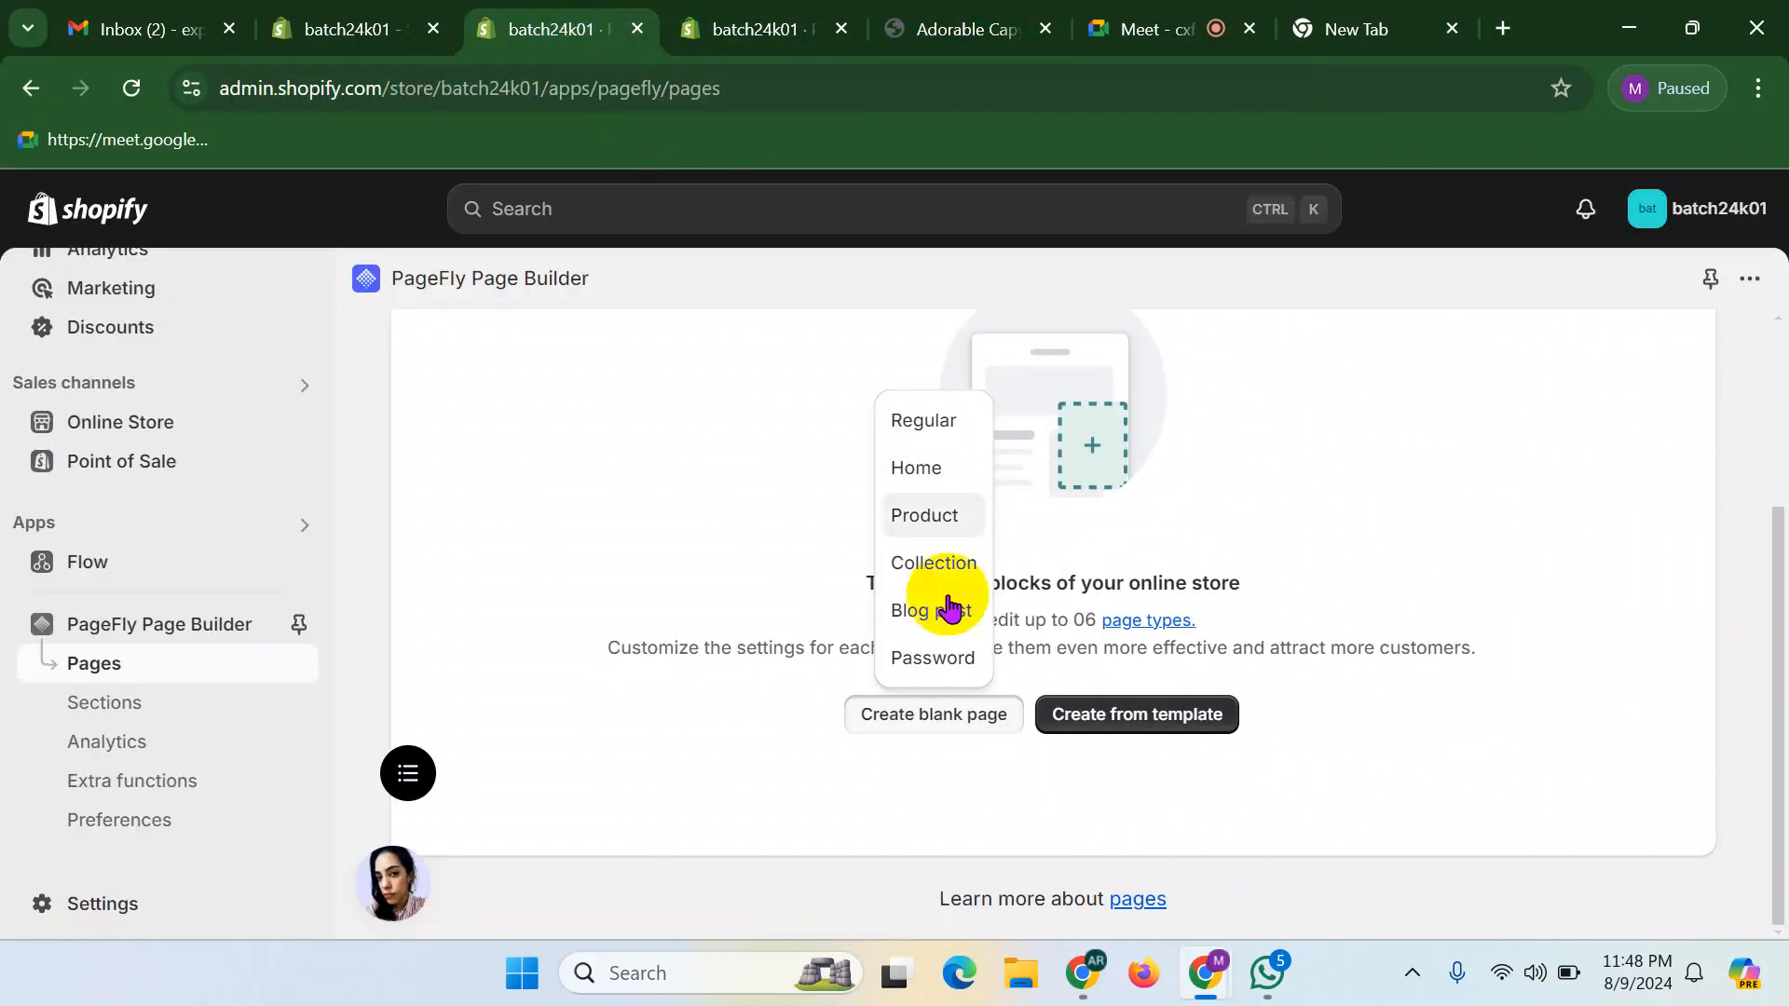
pyautogui.click(941, 518)
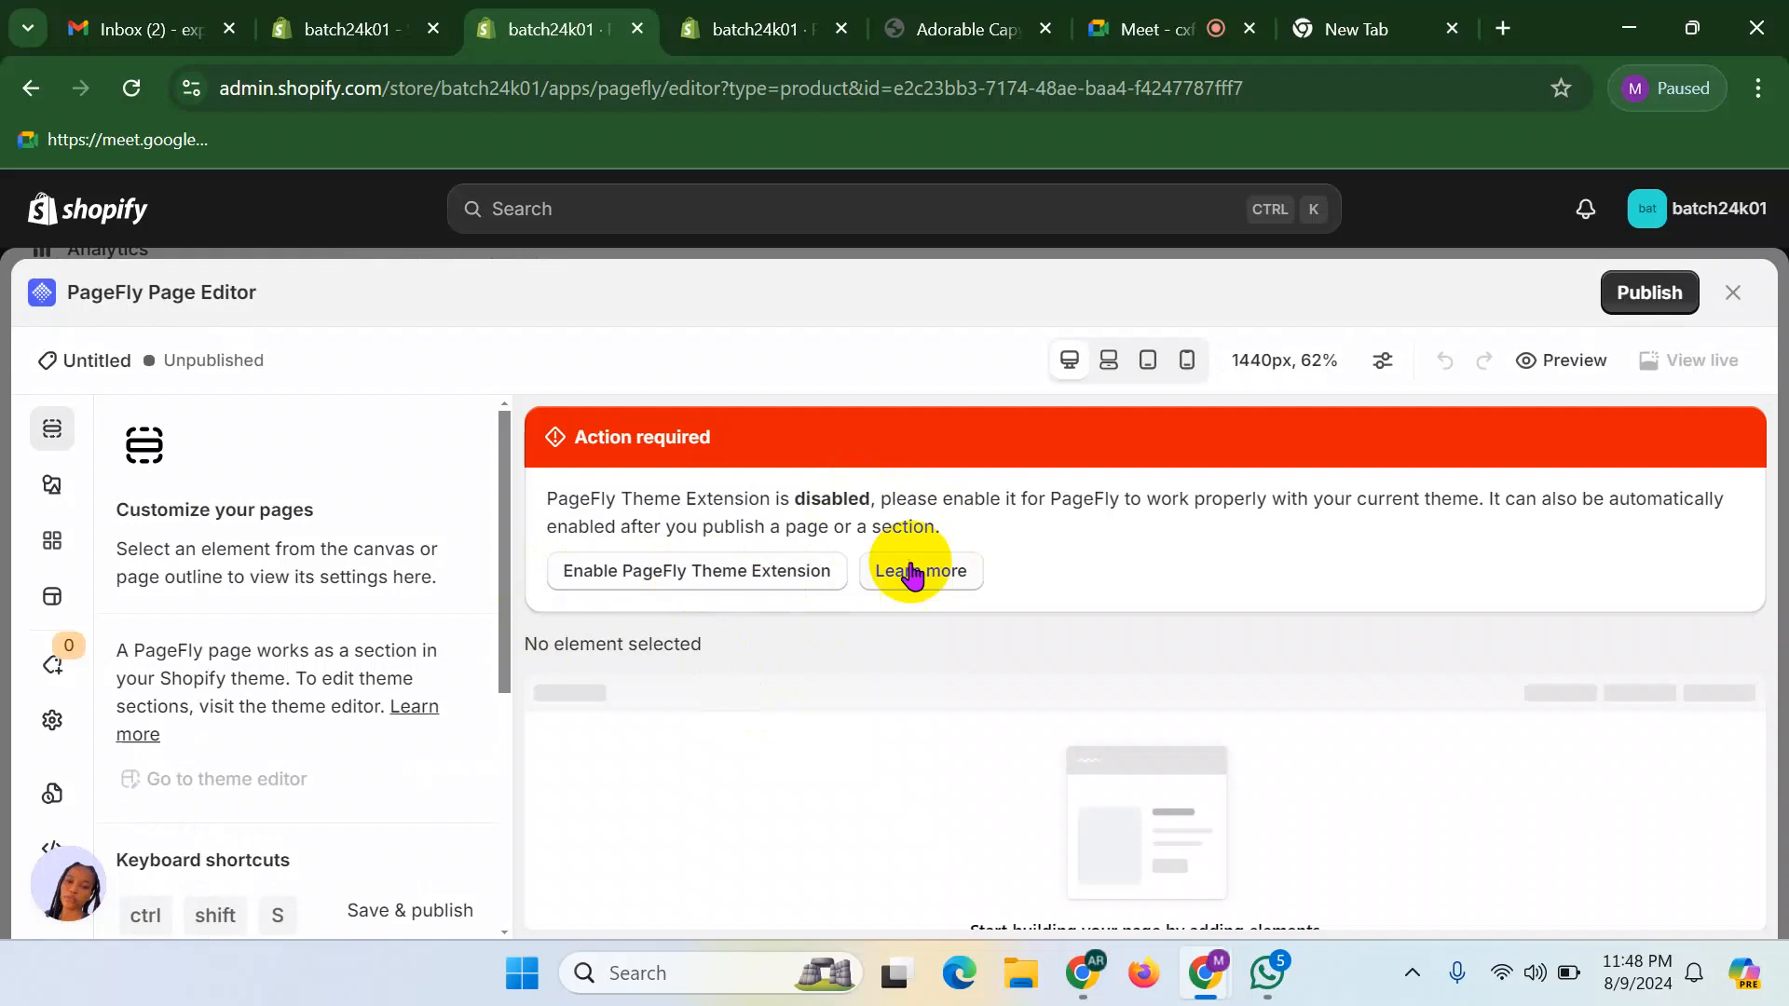
# - Enable the PageFly Theme Extension for the current theme and dismiss the confirmation banner
pyautogui.click(750, 564)
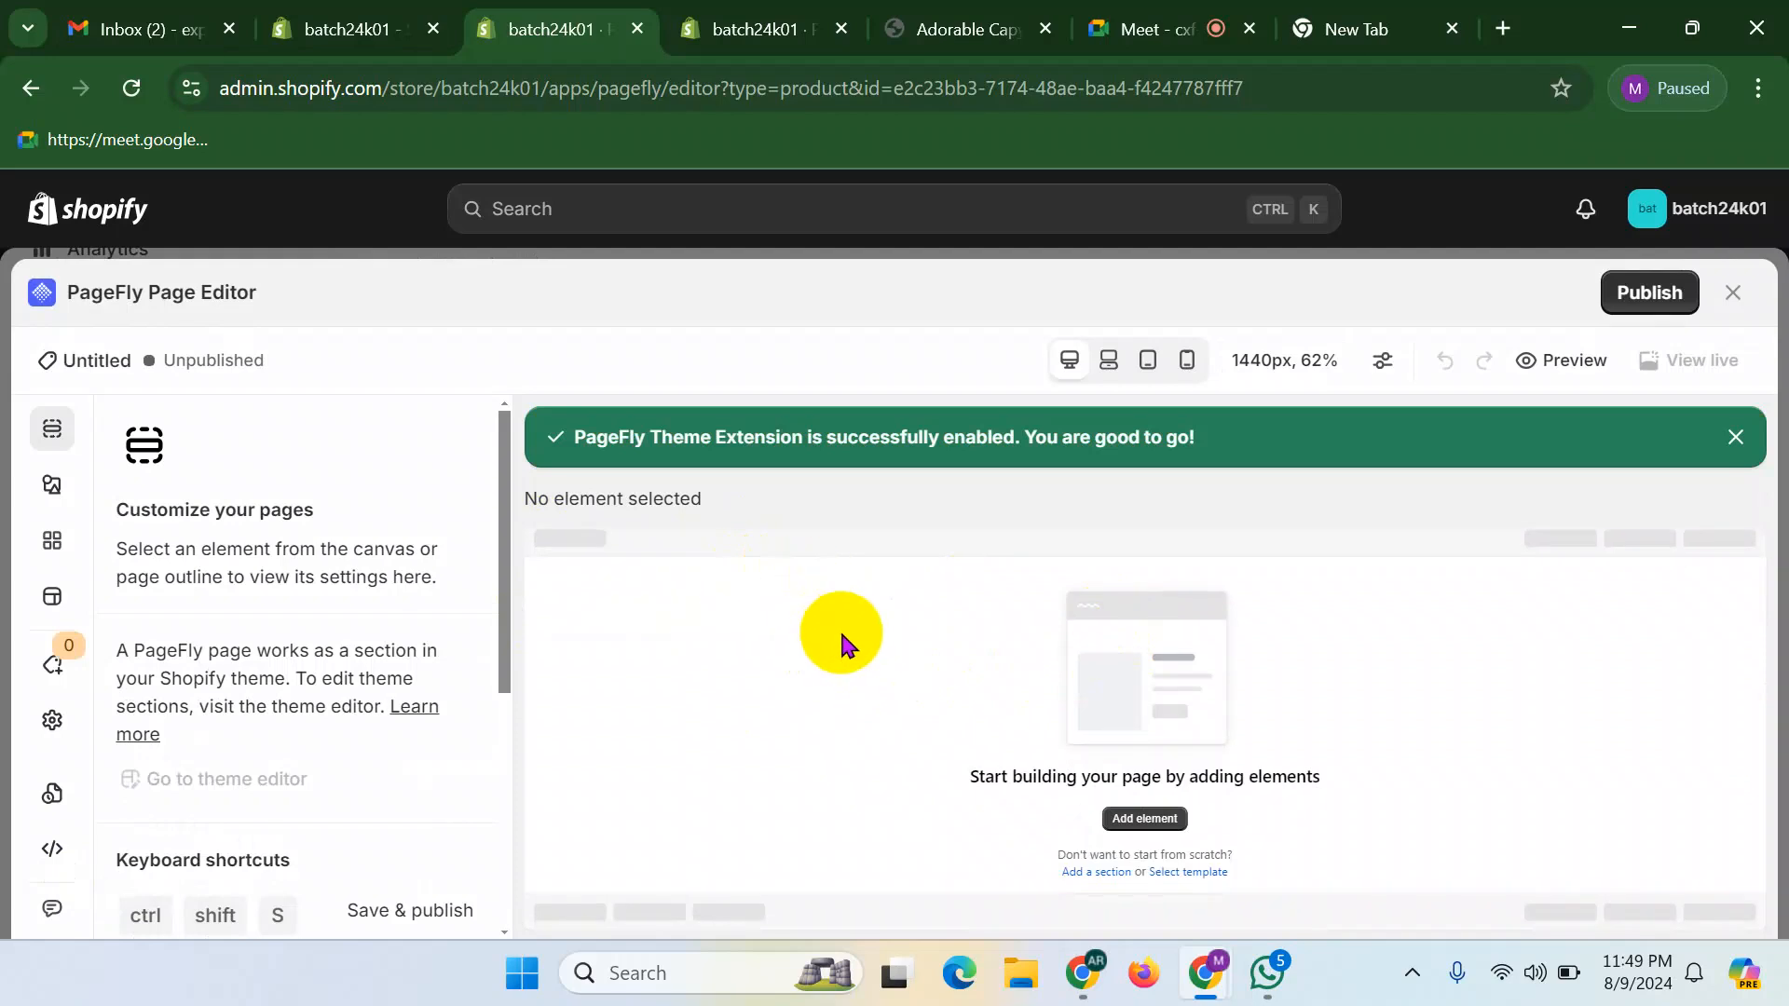
pyautogui.click(1735, 438)
pyautogui.scroll(-5, 280, 699)
pyautogui.scroll(5, 120, 547)
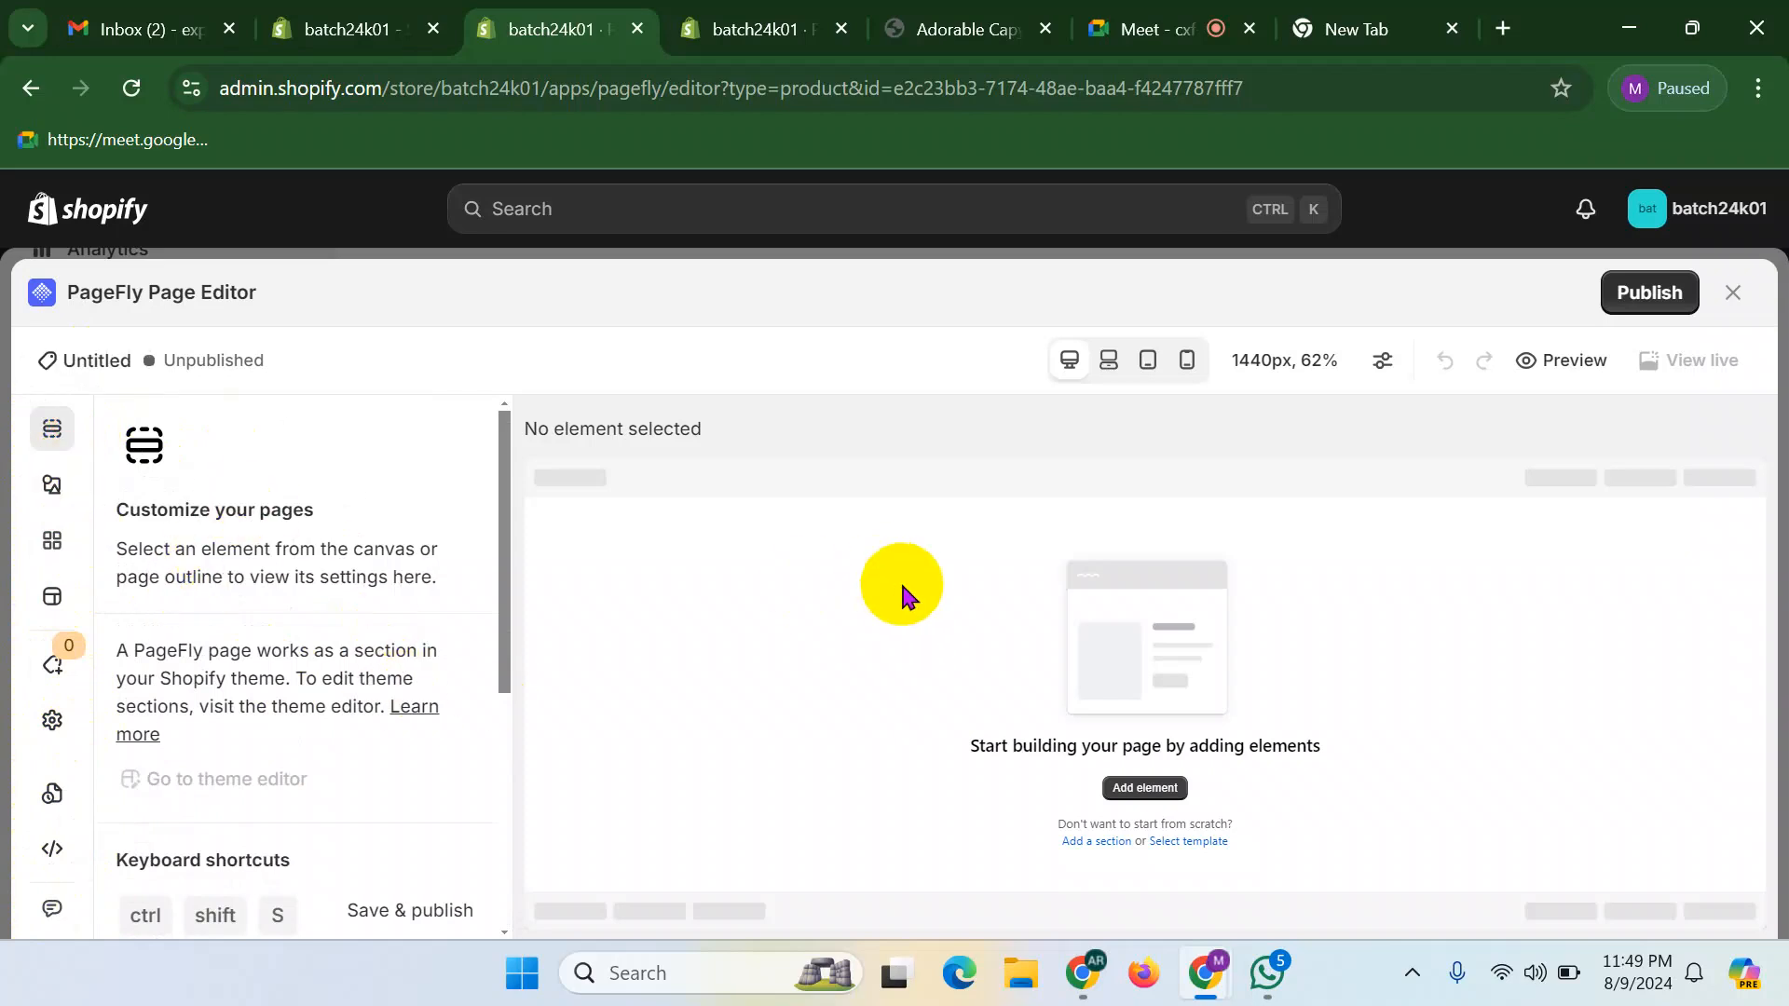
# - Open the page editor's element library and look through the PageFly container, basic and media elements
pyautogui.click(50, 487)
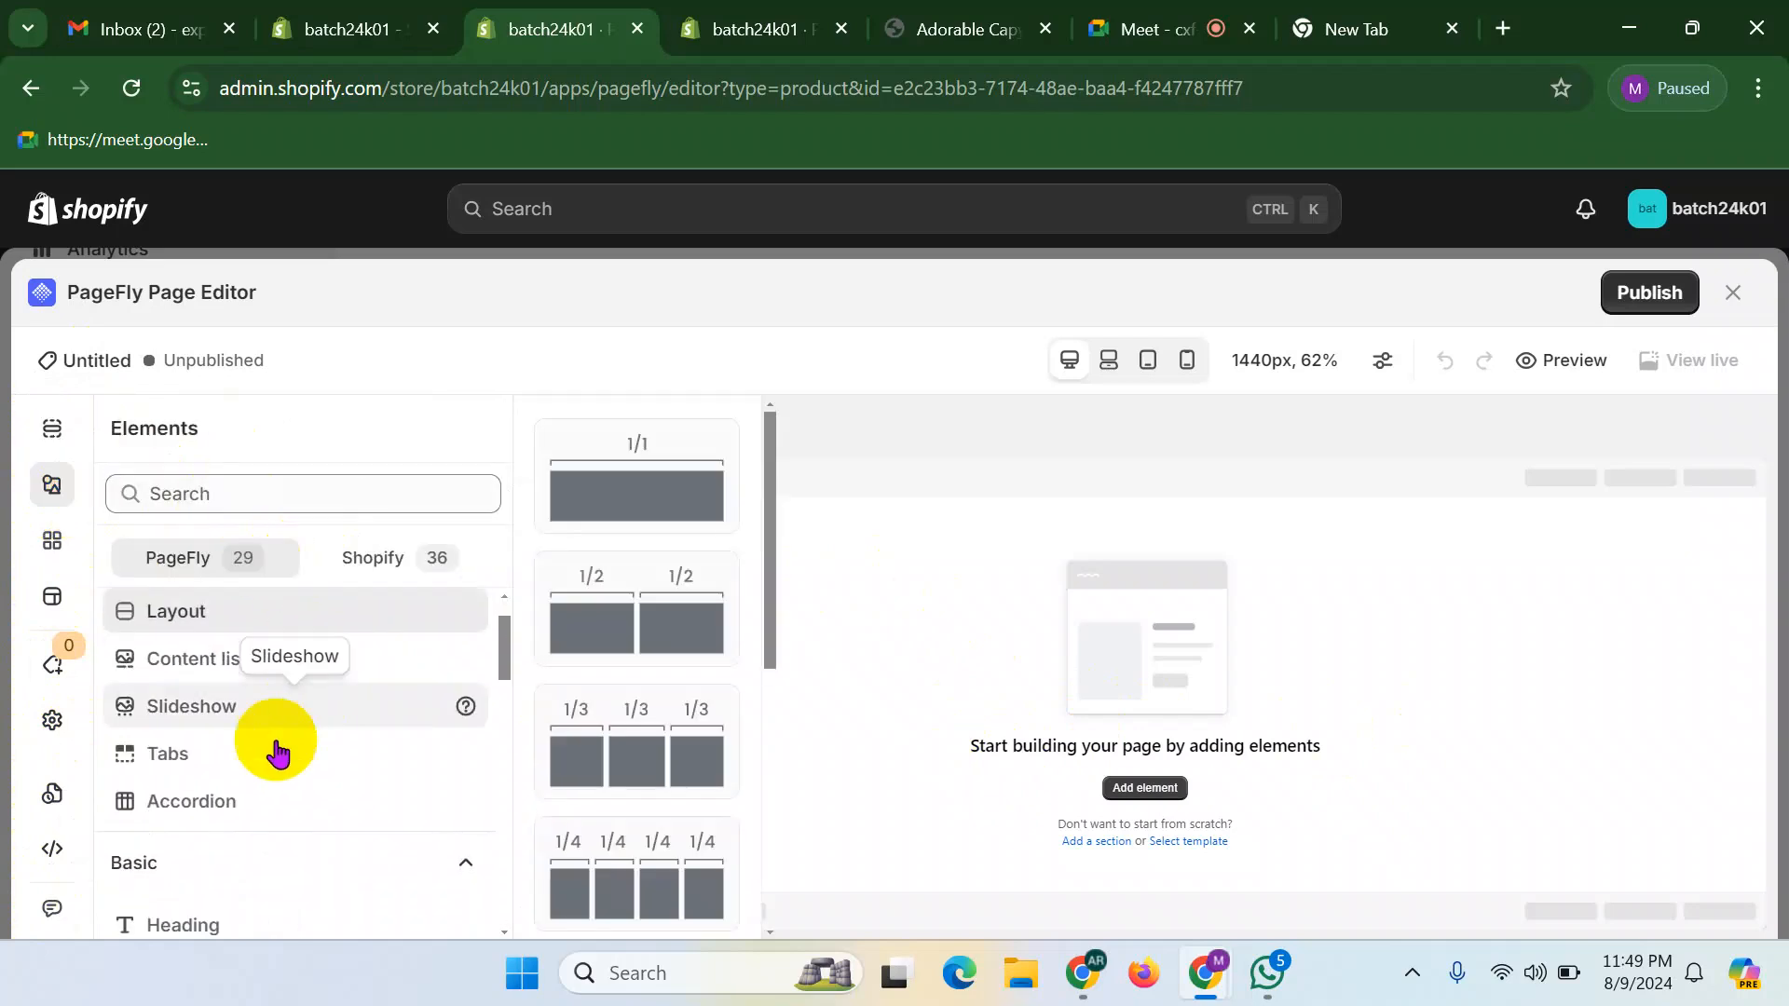
pyautogui.scroll(1, 248, 687)
pyautogui.scroll(-10, 232, 679)
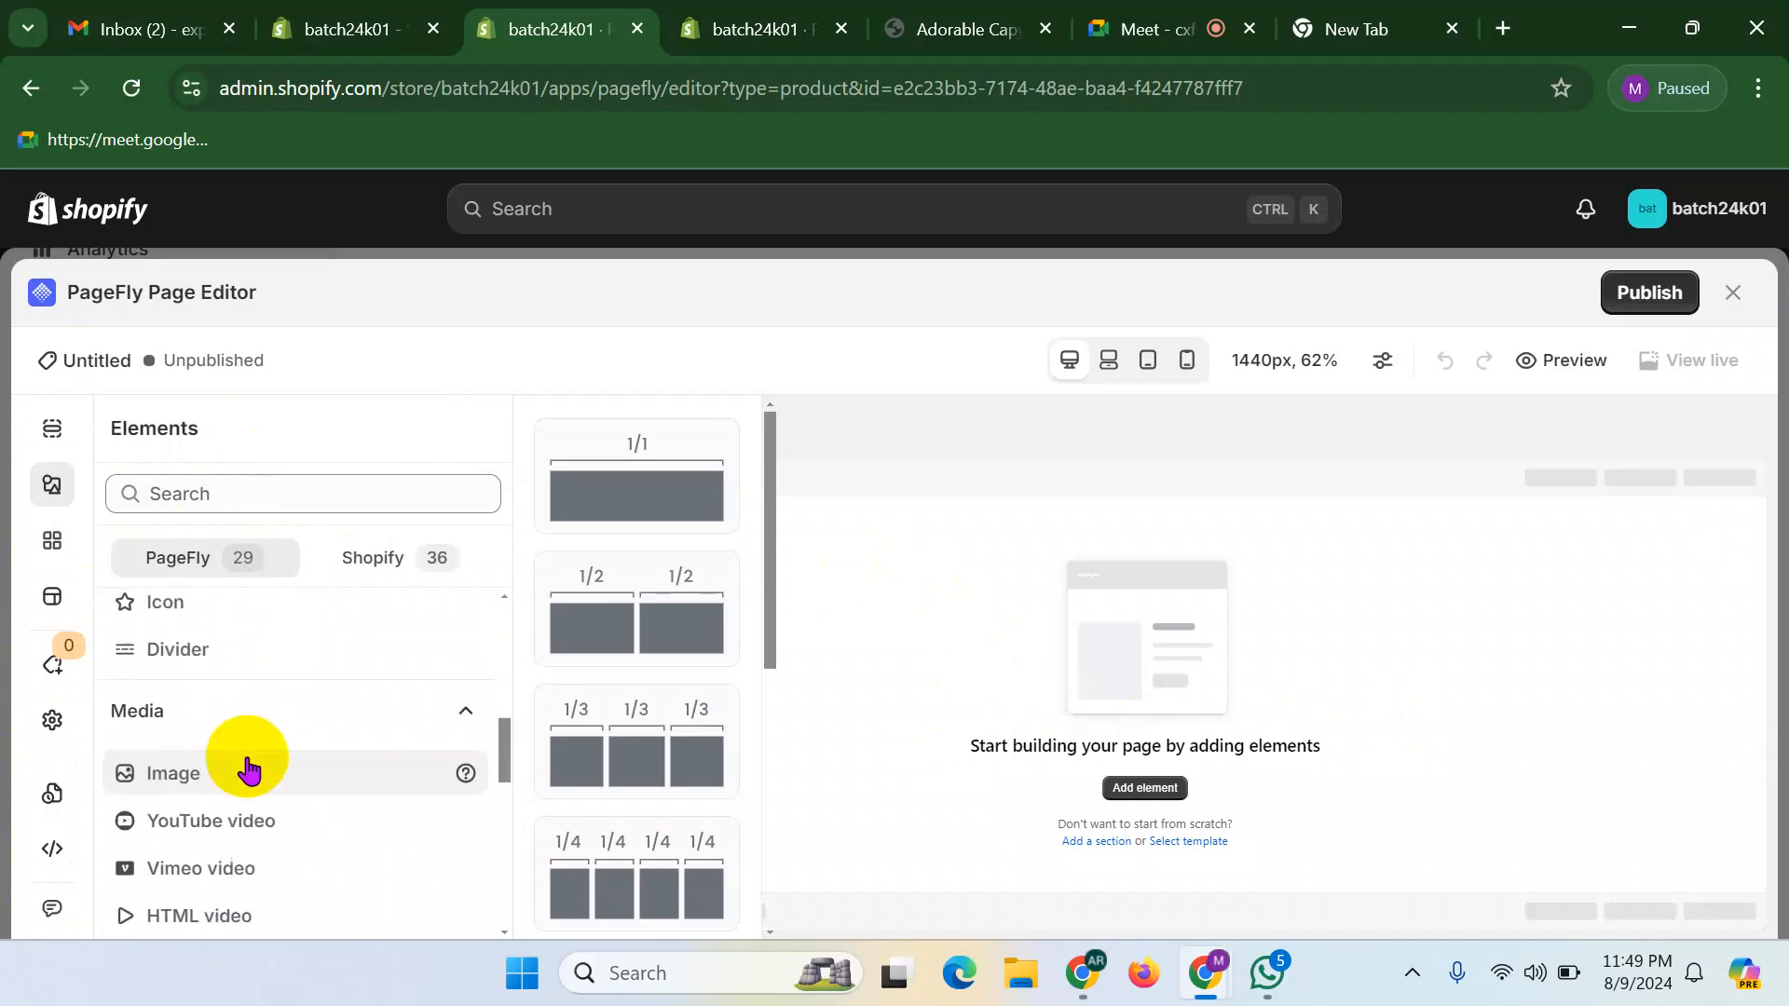
pyautogui.scroll(-5, 219, 876)
pyautogui.scroll(10, 223, 885)
pyautogui.scroll(3, 230, 857)
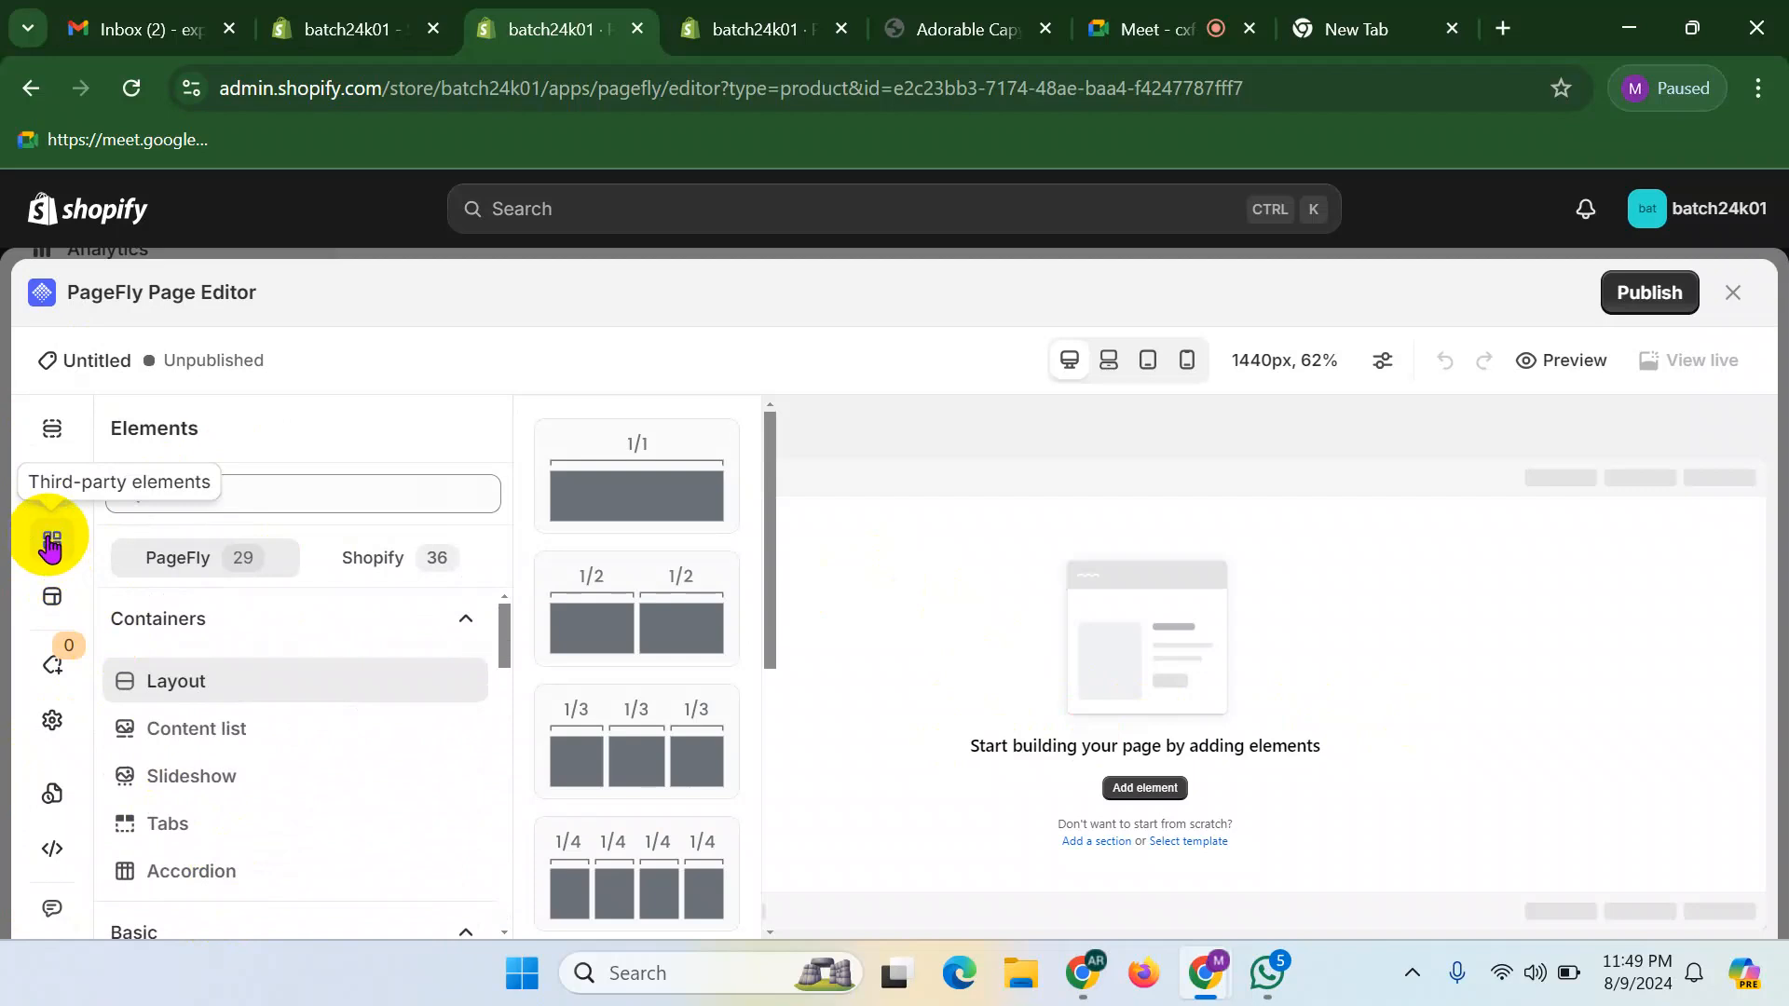
# - Look through the Shopify product elements in the library and return to the PageFly elements
pyautogui.click(202, 564)
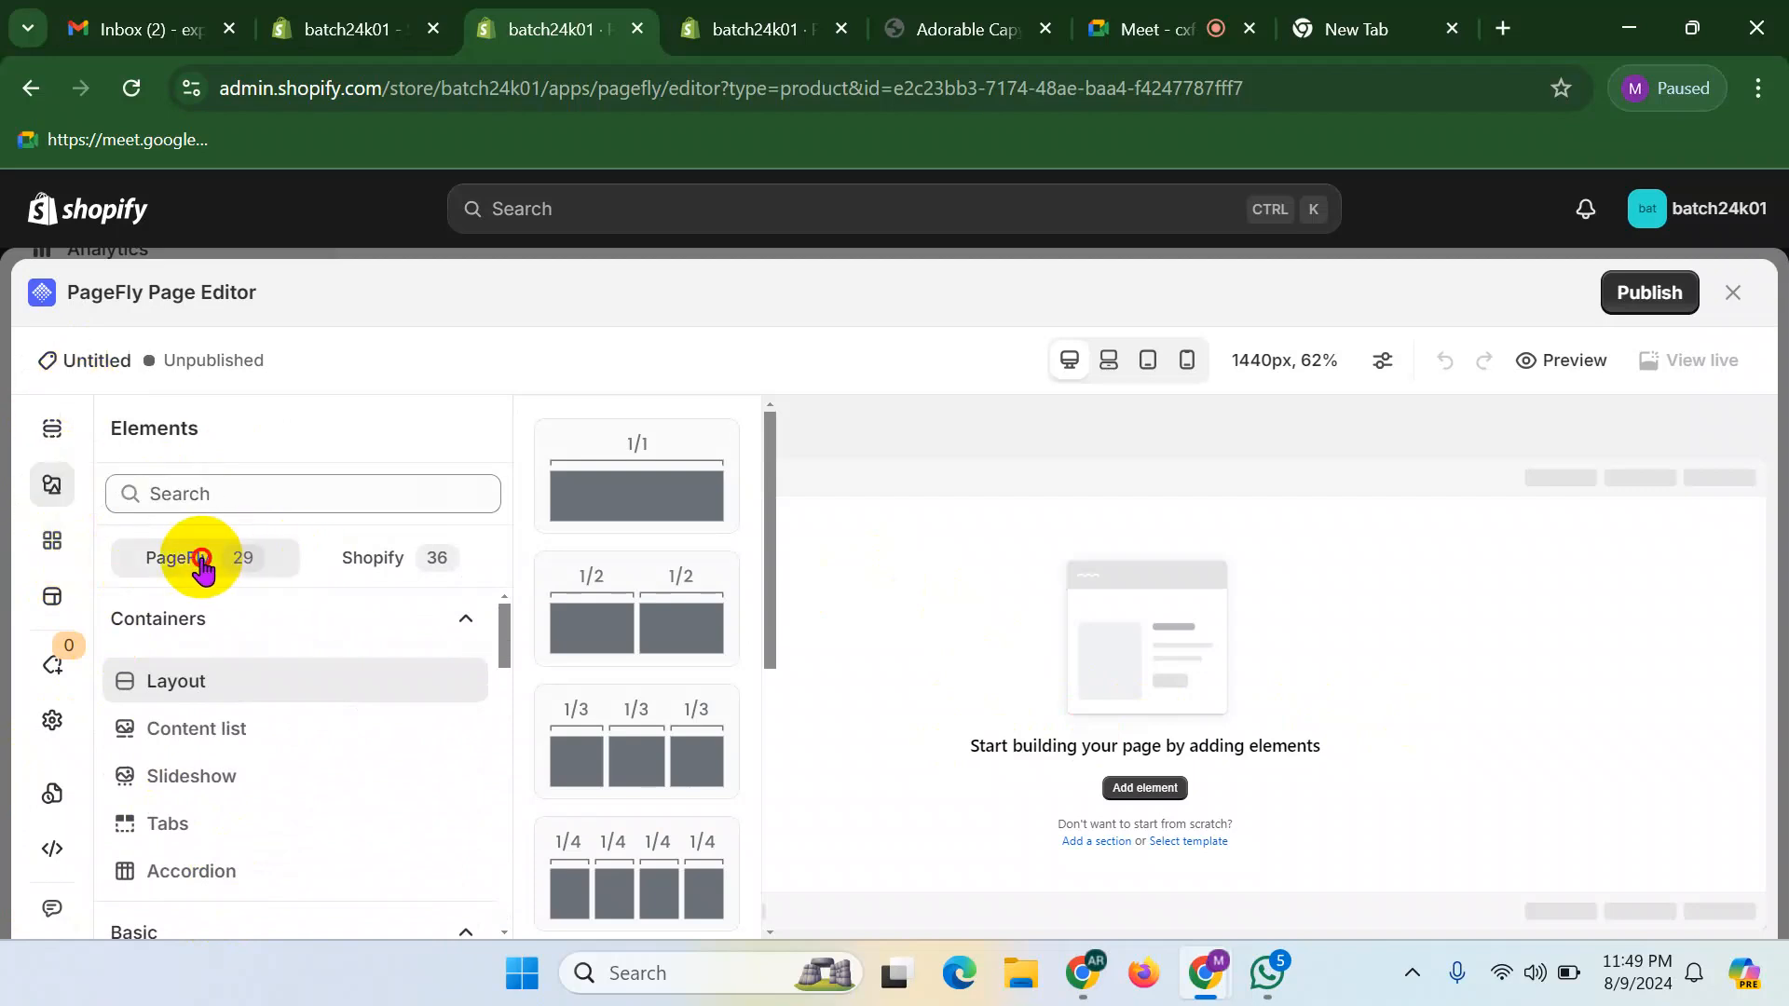
pyautogui.click(383, 571)
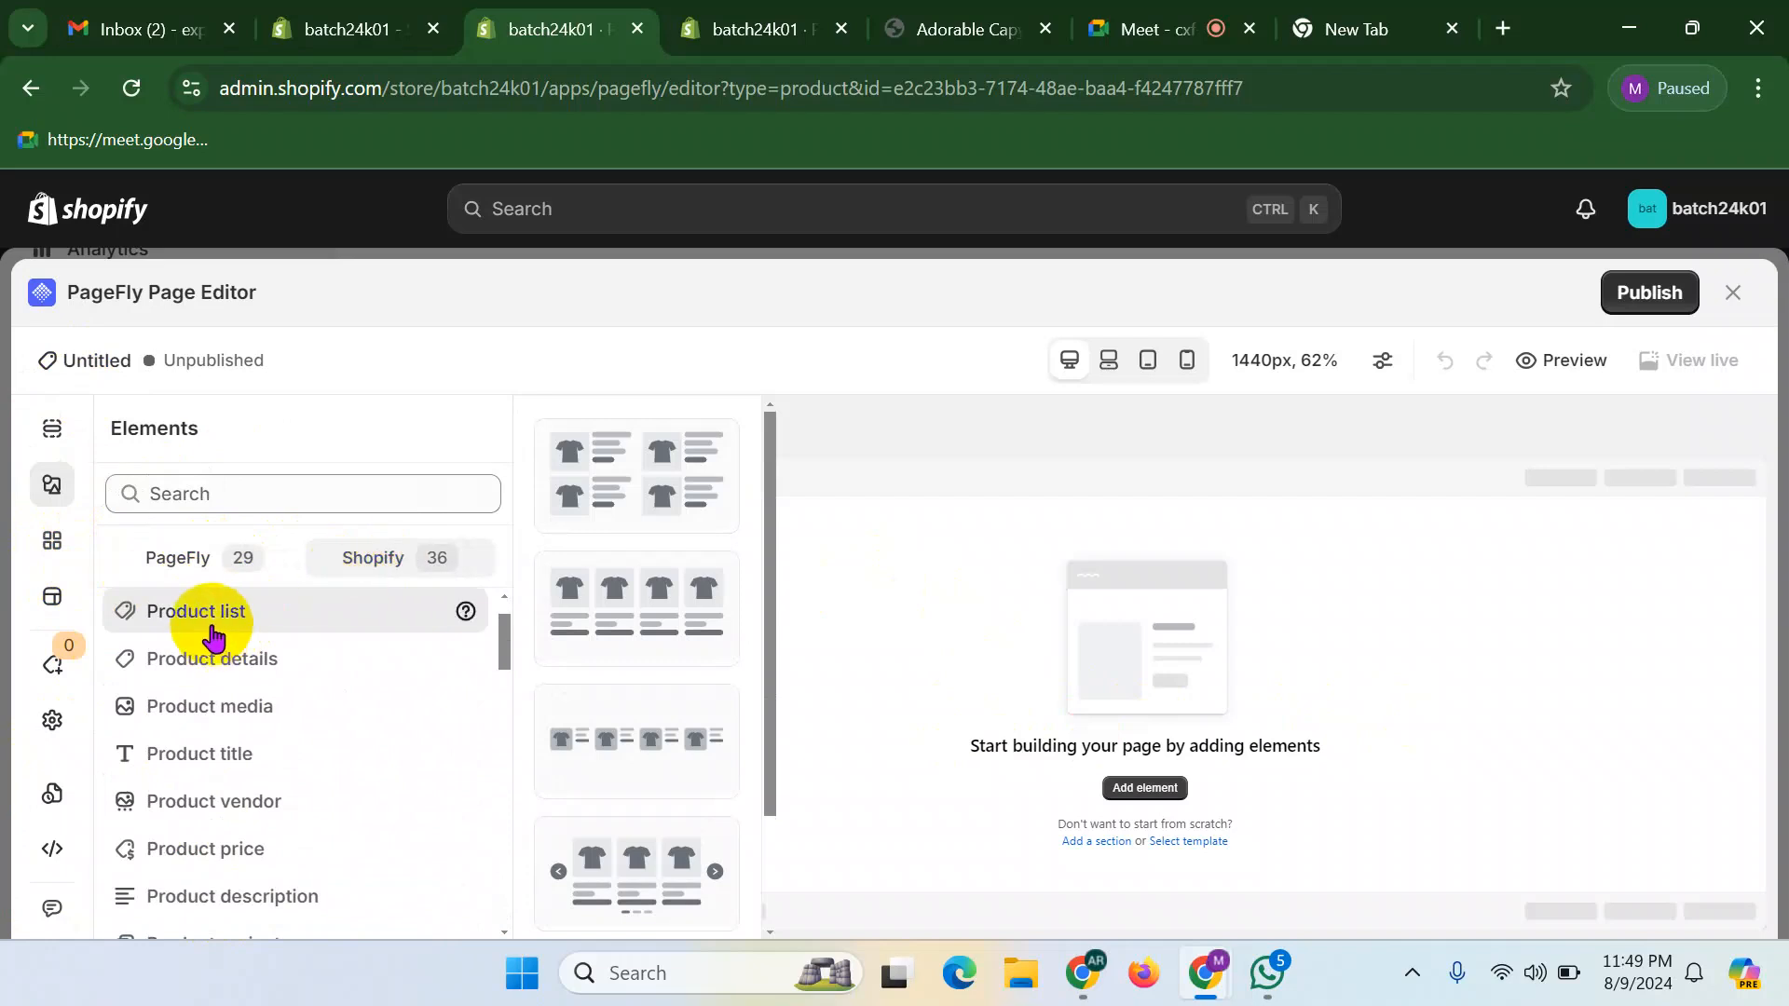
pyautogui.scroll(-3, 245, 708)
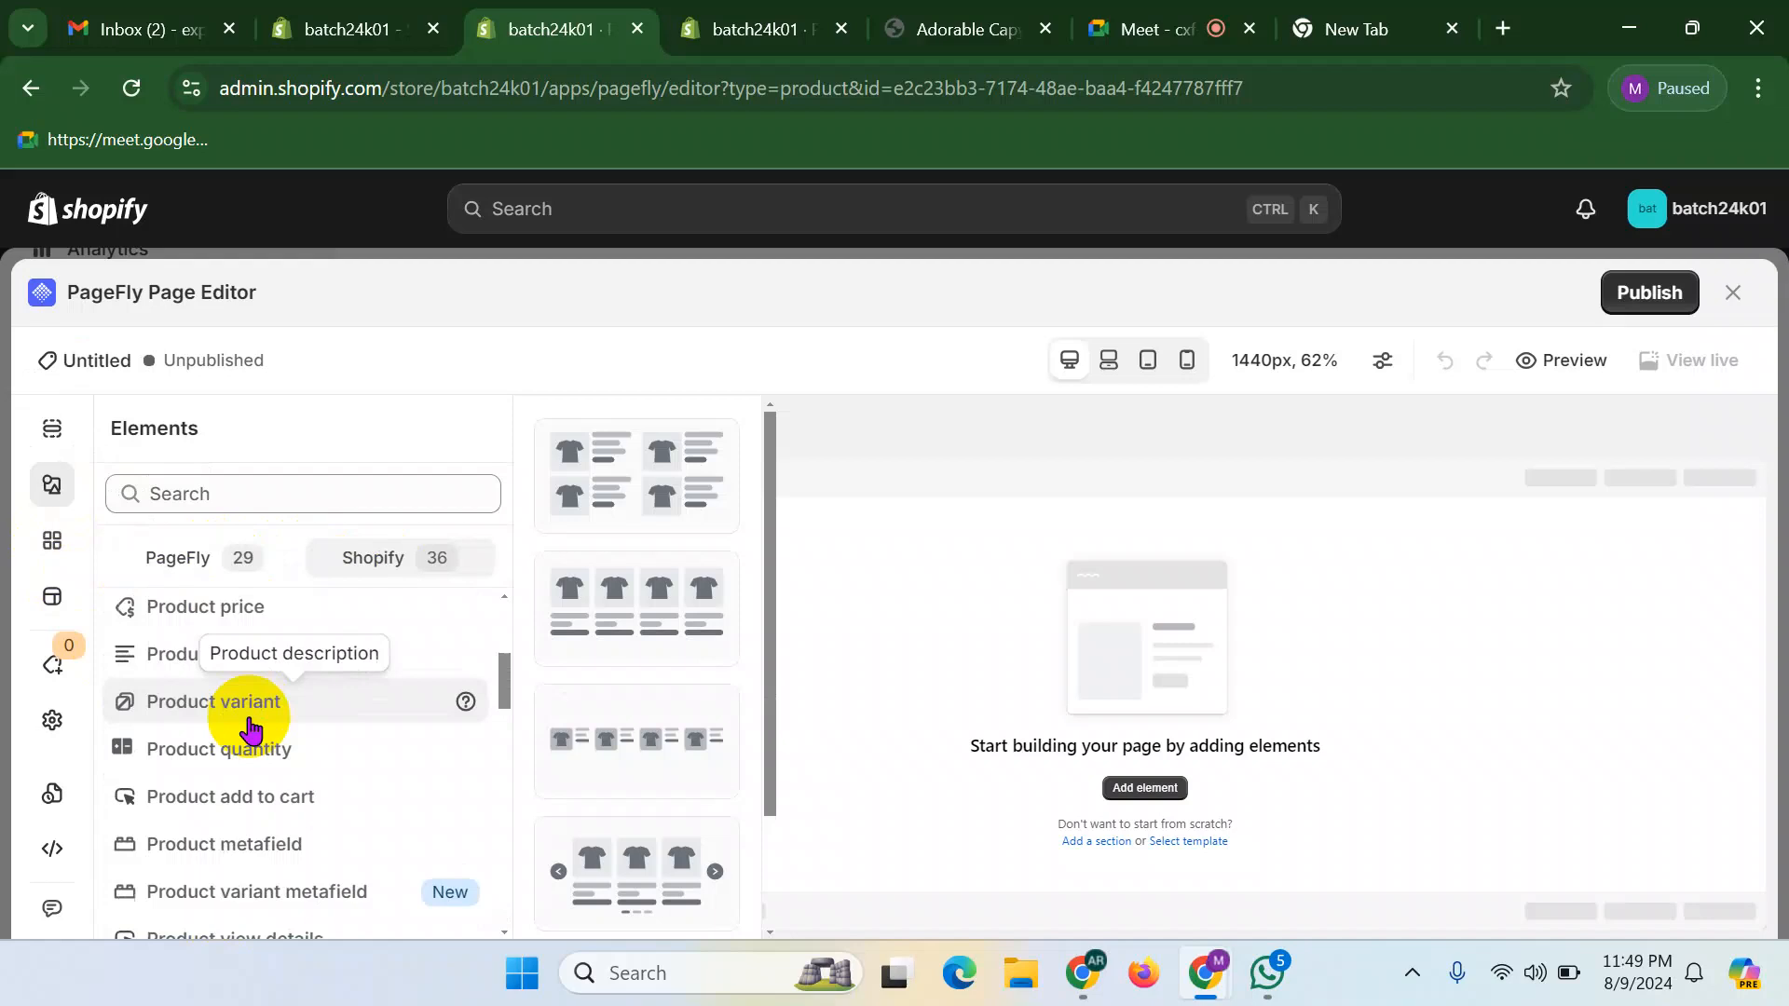
pyautogui.scroll(5, 239, 781)
pyautogui.scroll(-5, 244, 717)
pyautogui.scroll(5, 240, 820)
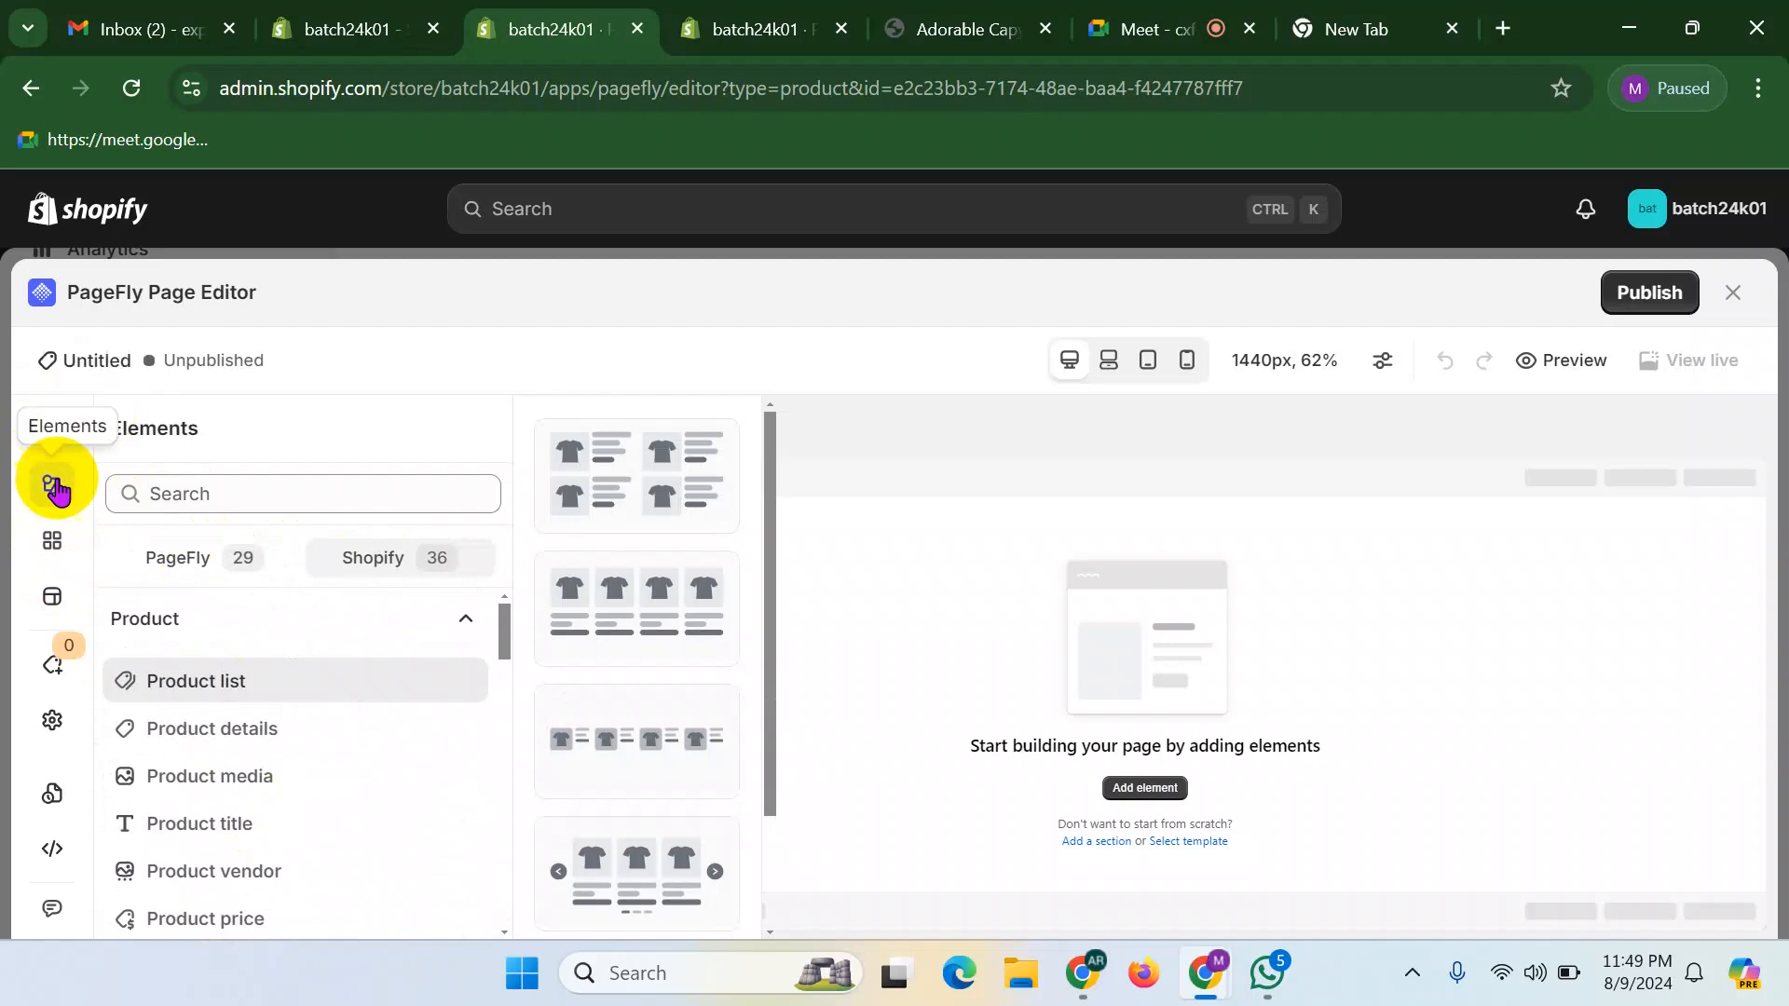
pyautogui.click(191, 559)
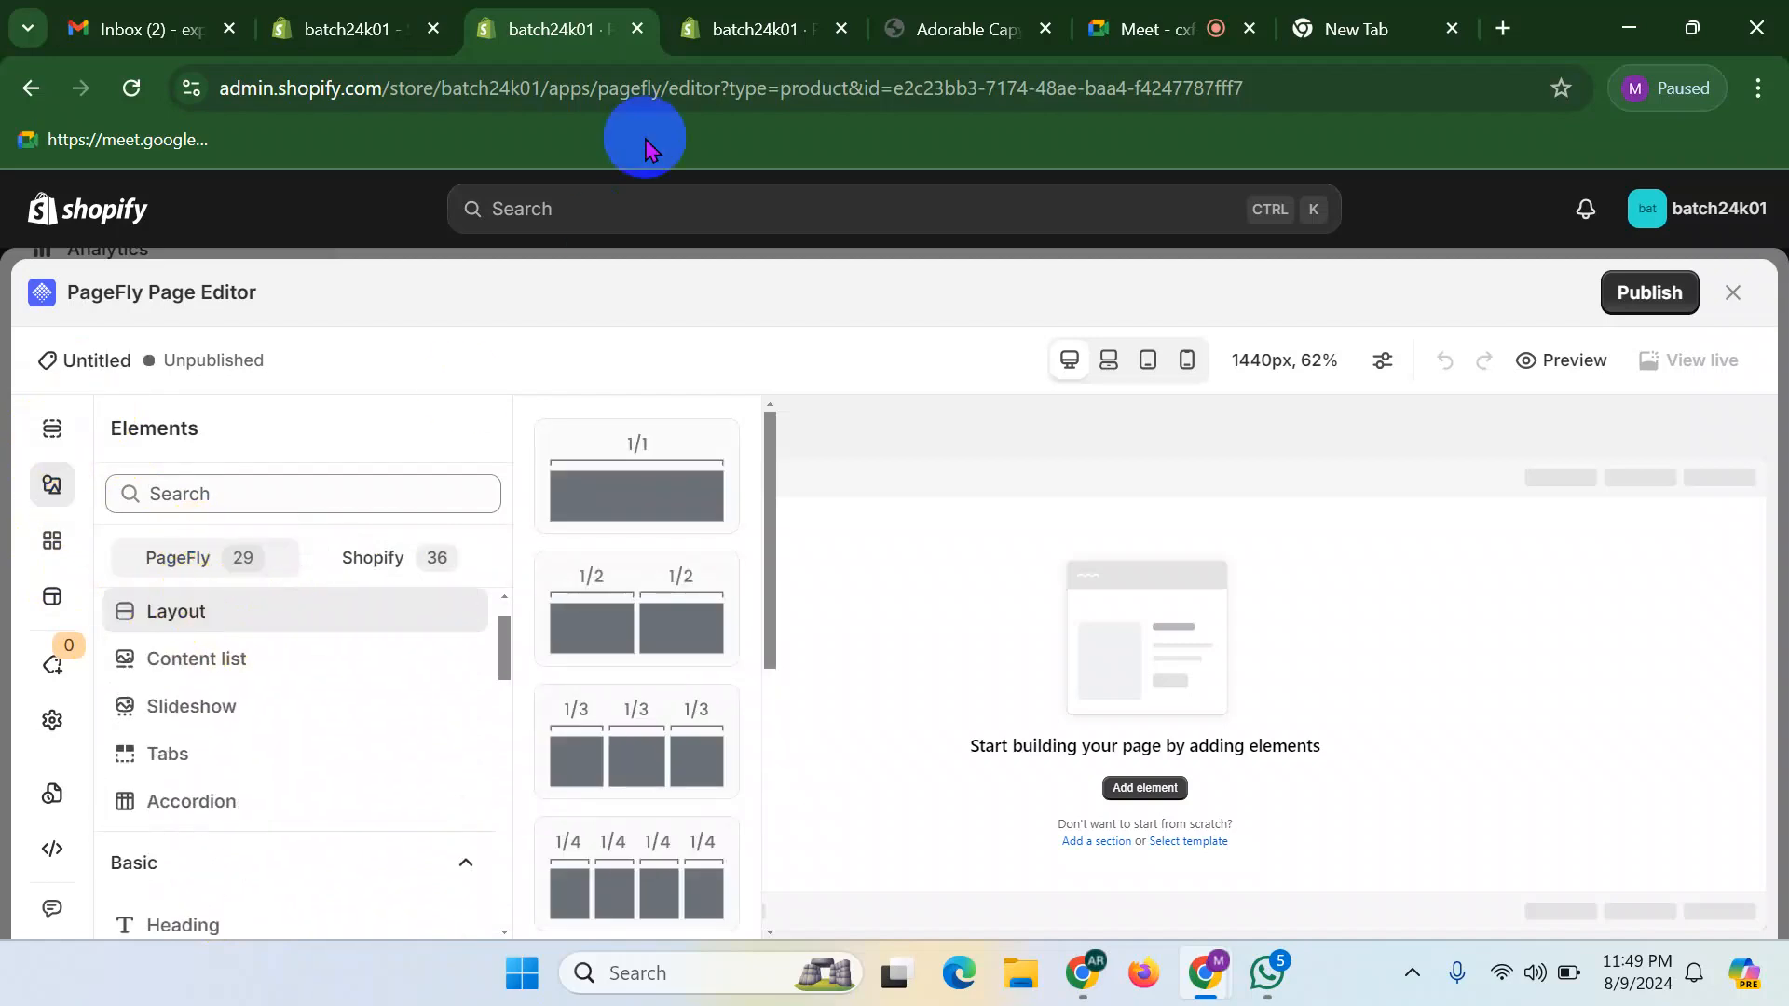
# - Examine the layout of the Adorable Capybara Plush page in the store preview and return to the PageFly editor
pyautogui.click(1006, 33)
pyautogui.scroll(-1, 967, 579)
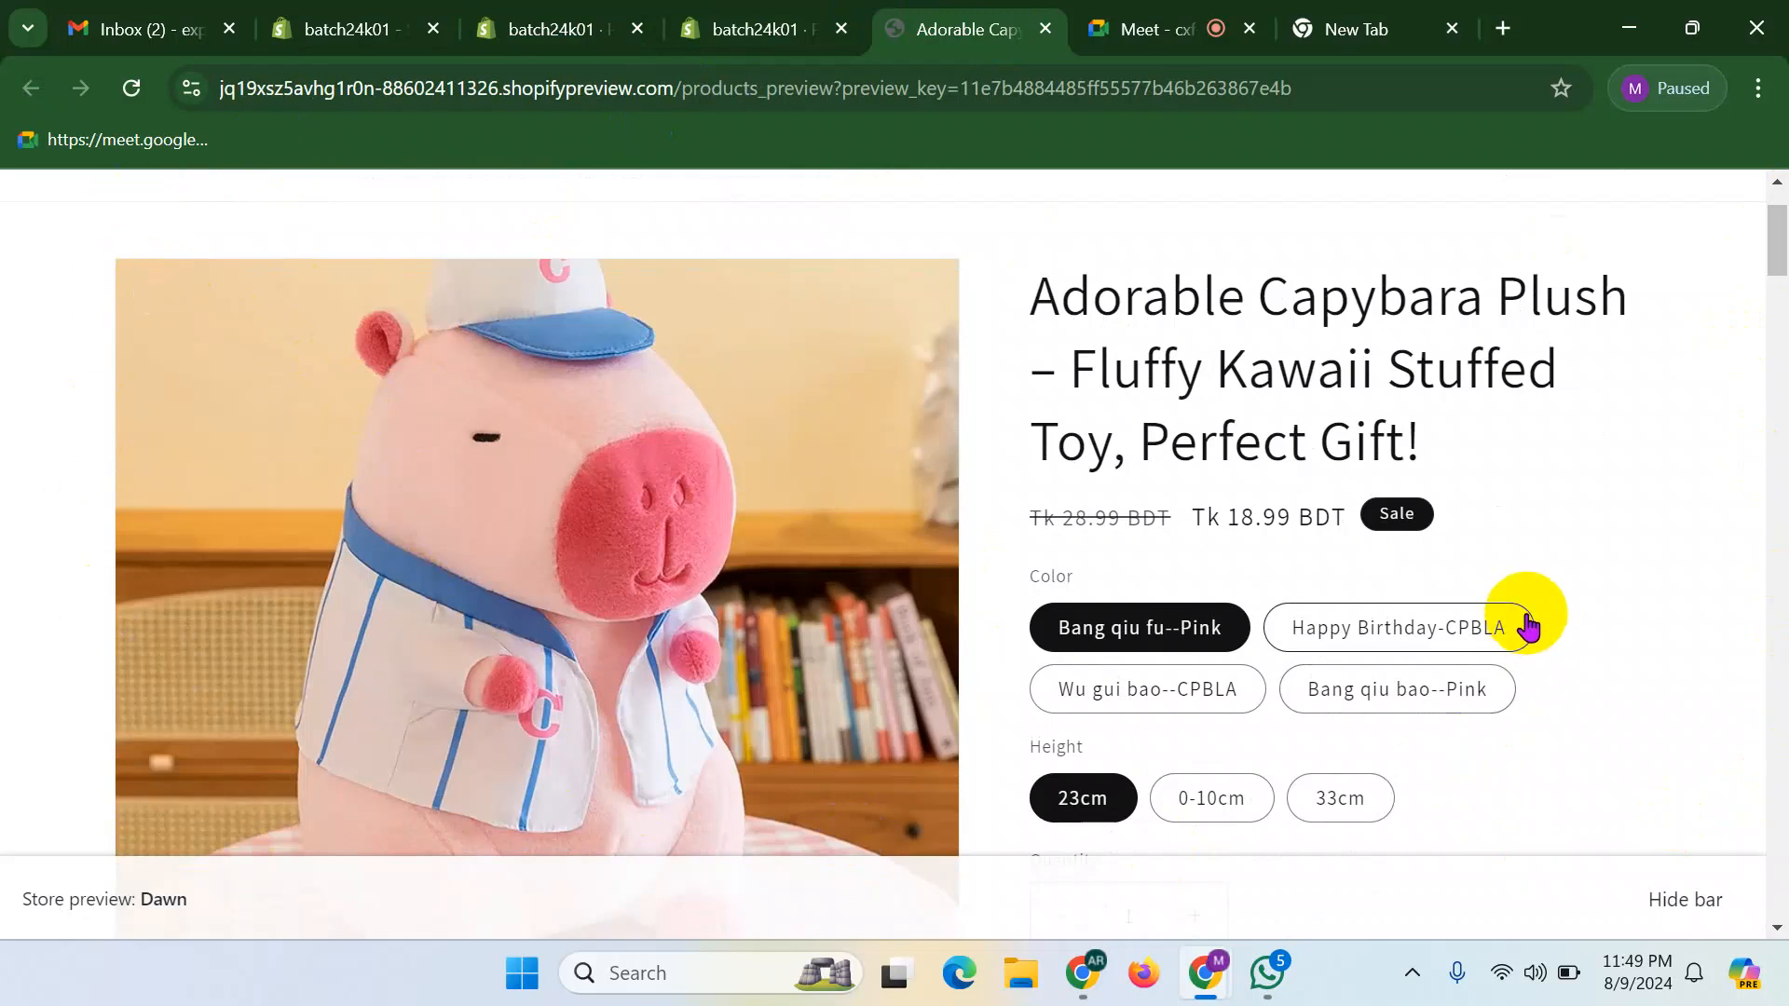
pyautogui.click(1363, 21)
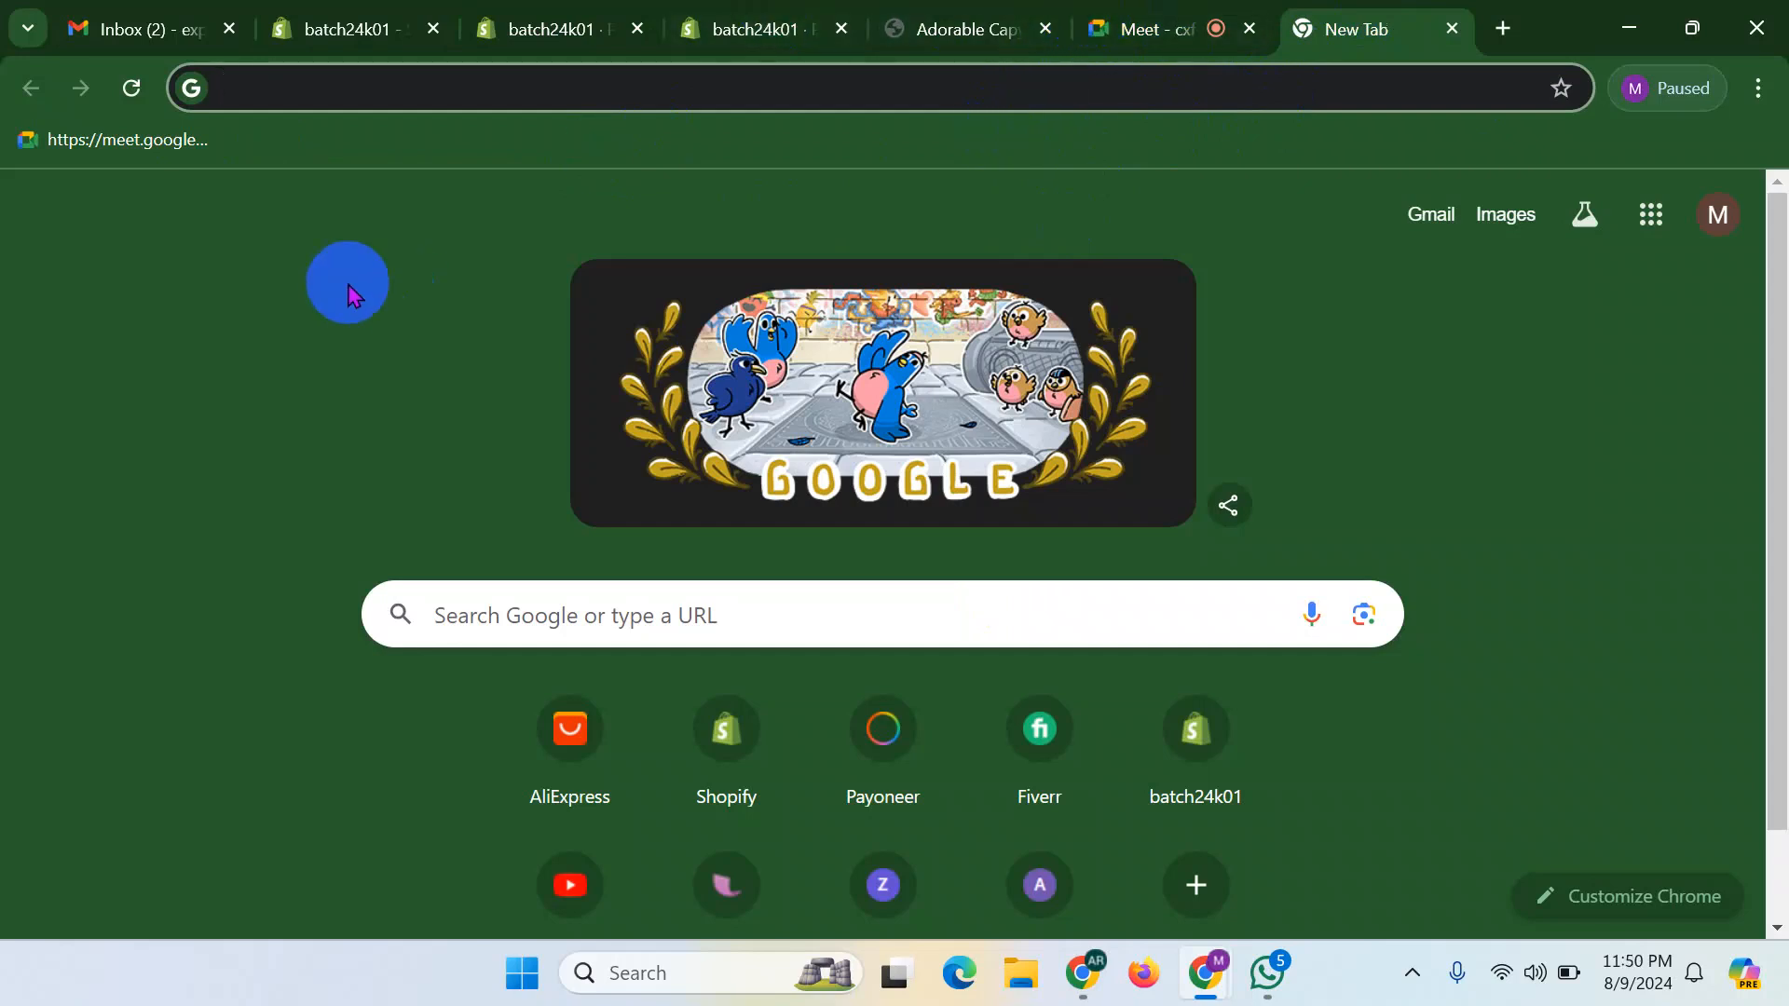
pyautogui.click(886, 28)
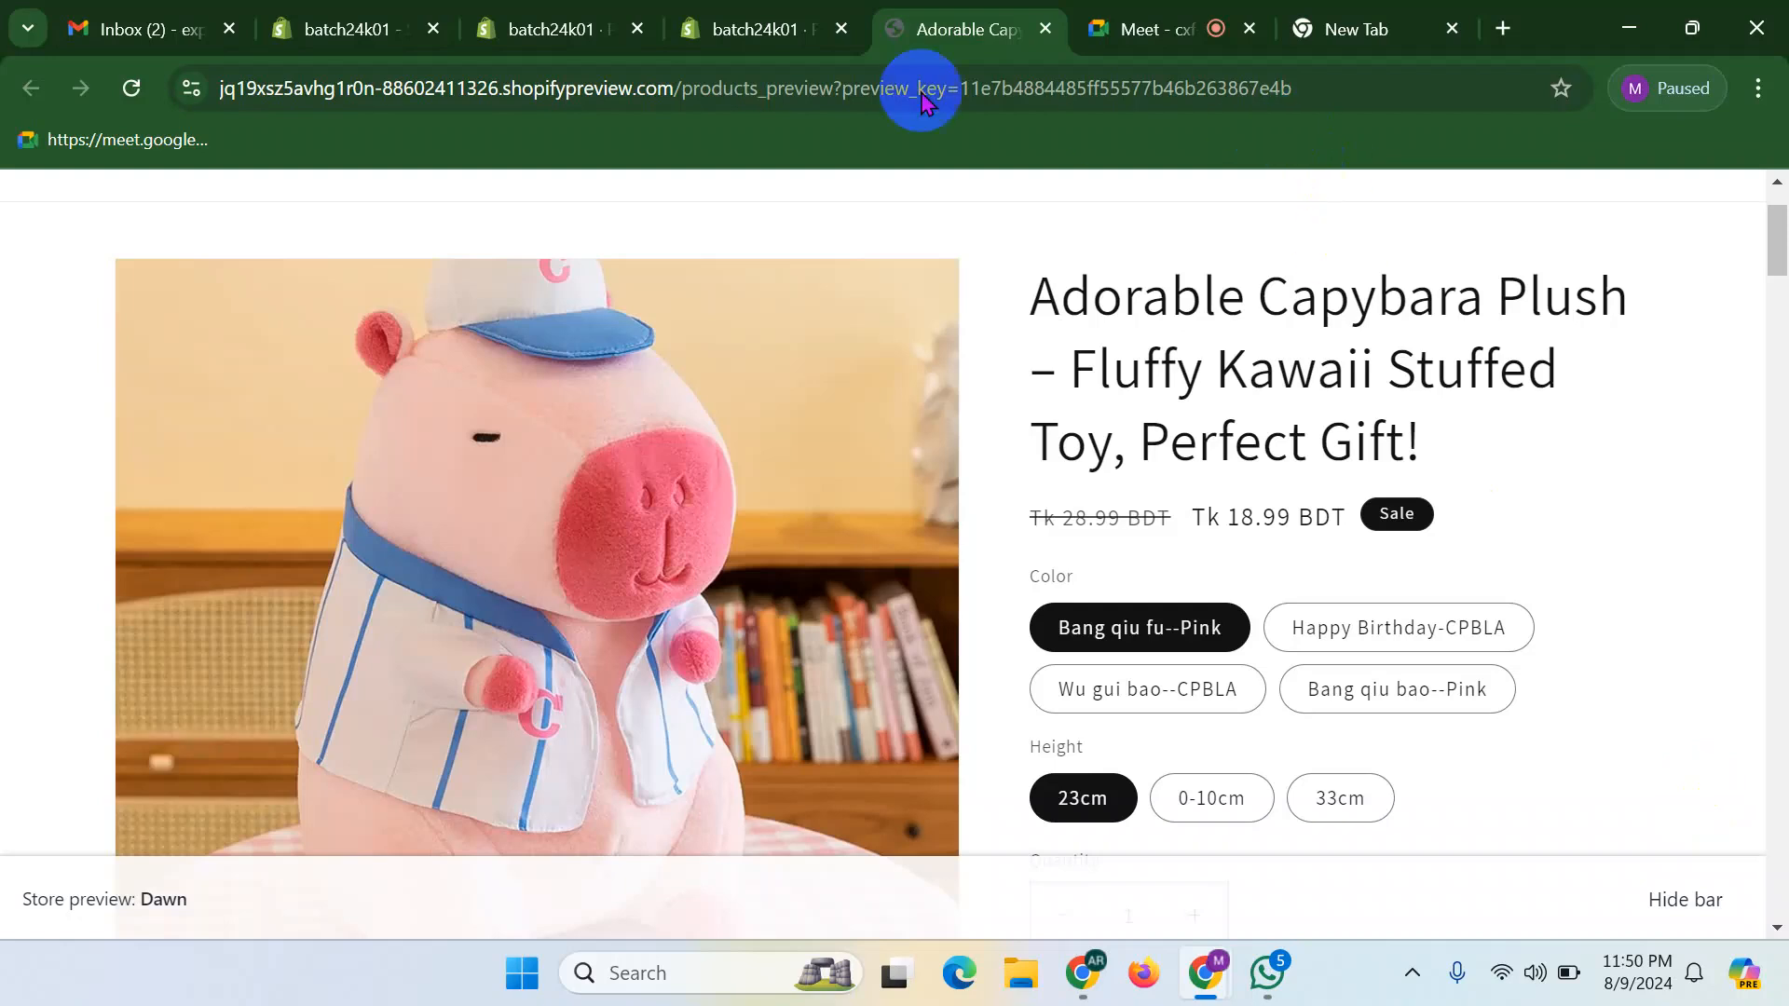
pyautogui.click(787, 38)
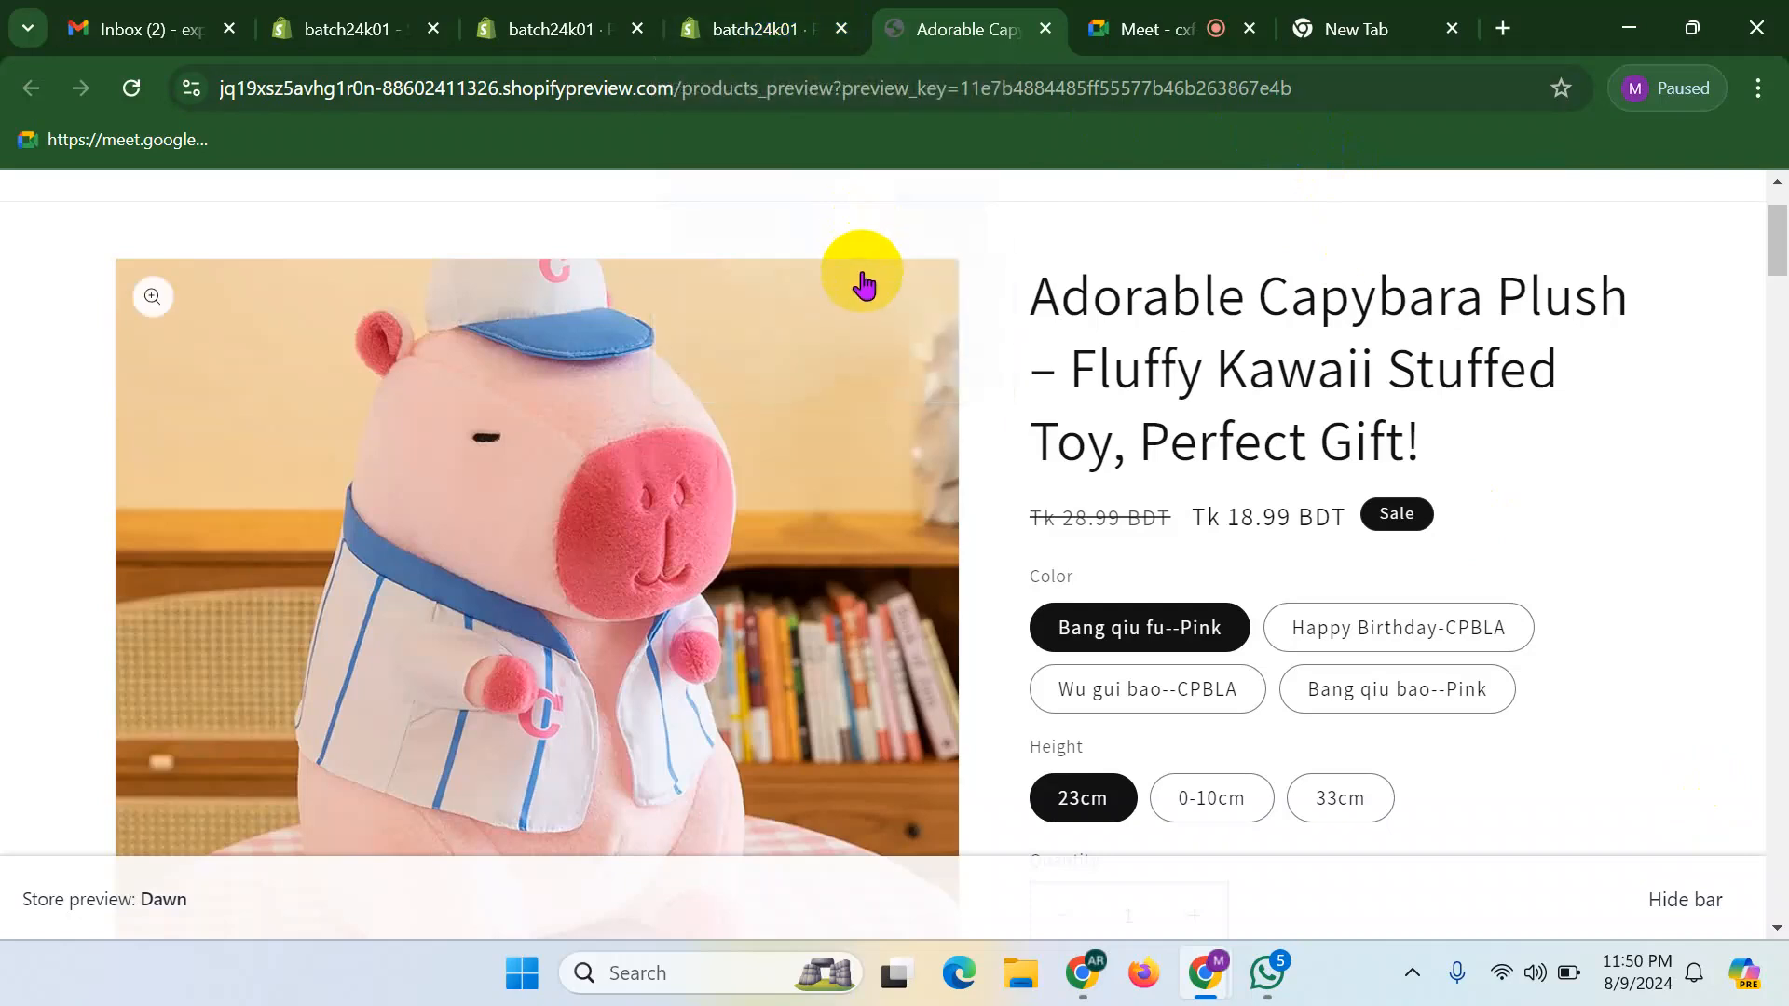
pyautogui.click(744, 29)
pyautogui.click(548, 33)
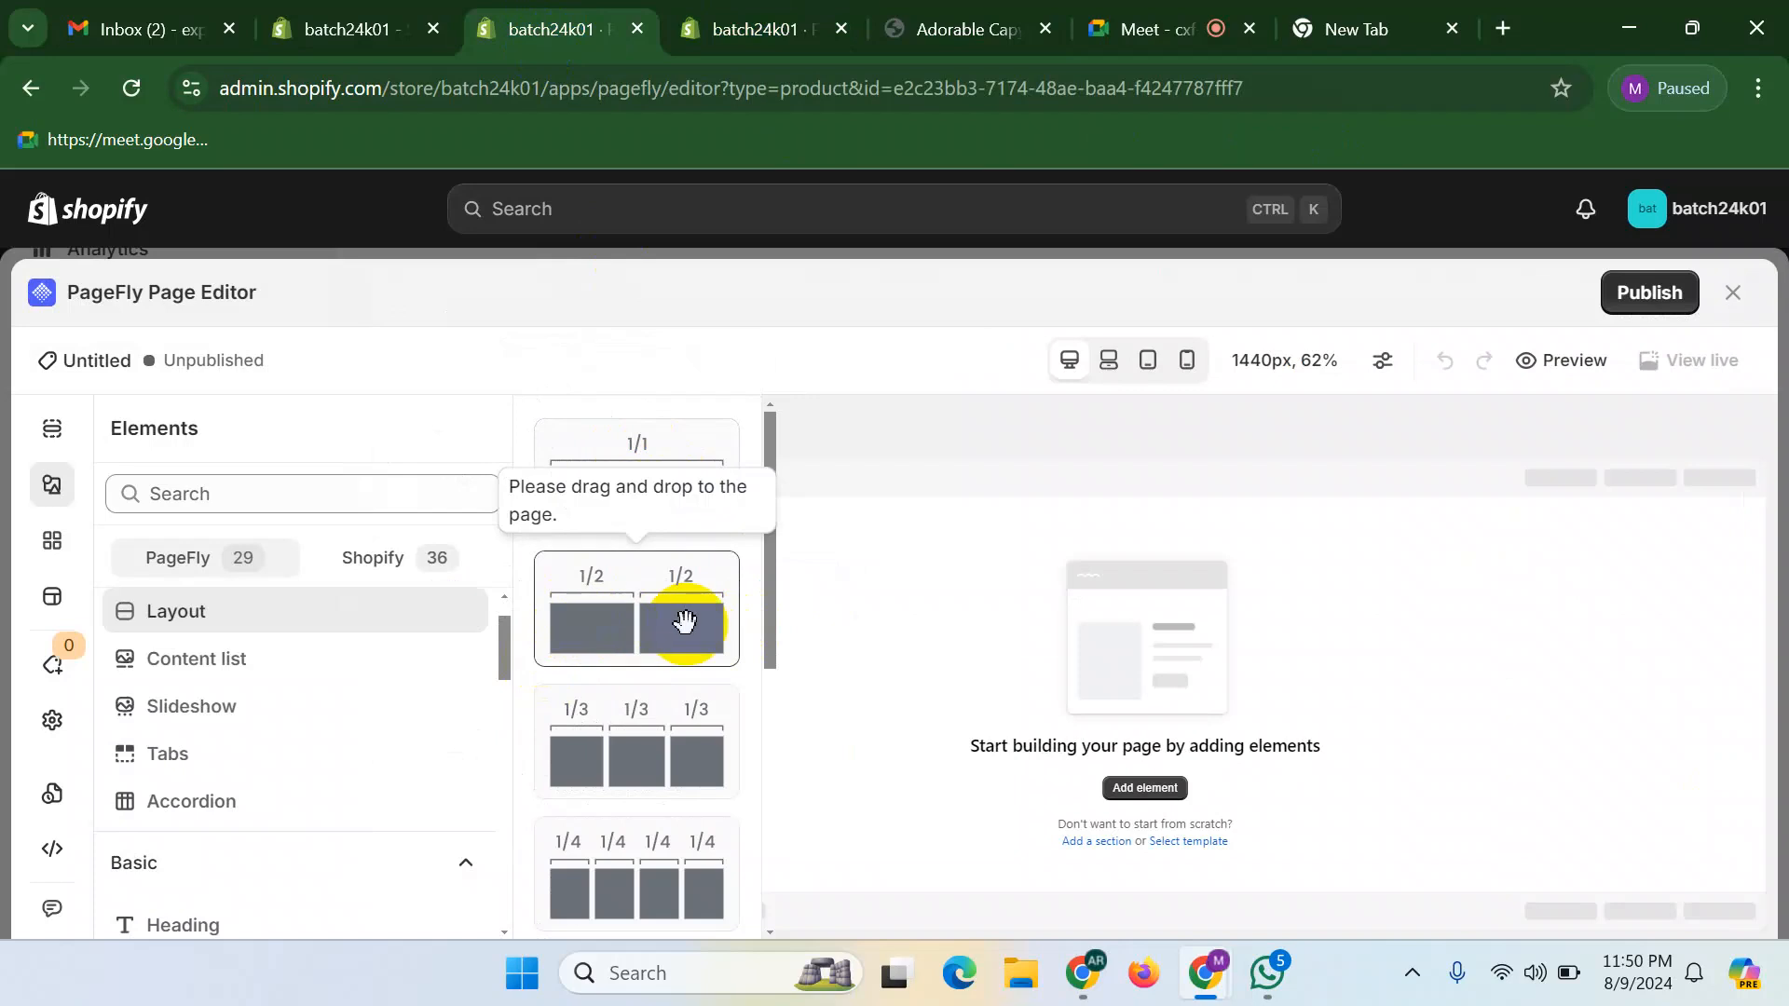
# - Look through the available column layouts and add a single-column 1/1 layout to the empty product page
pyautogui.scroll(-3, 652, 774)
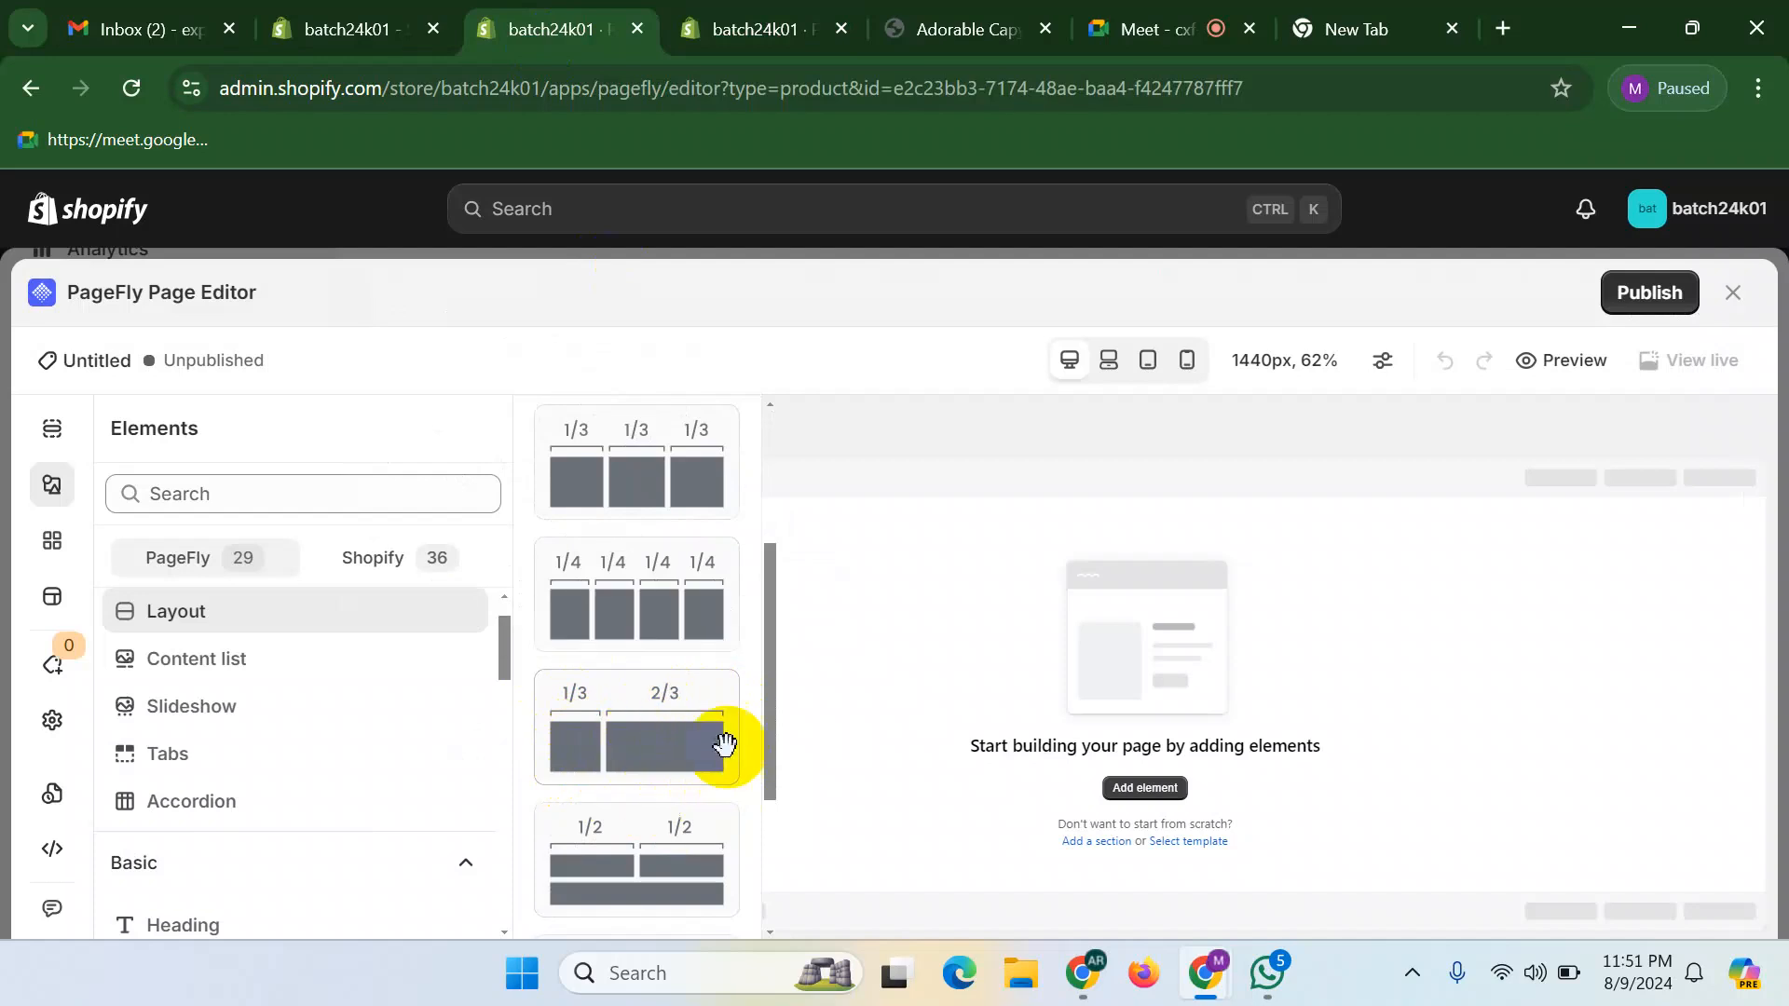
pyautogui.scroll(-5, 713, 754)
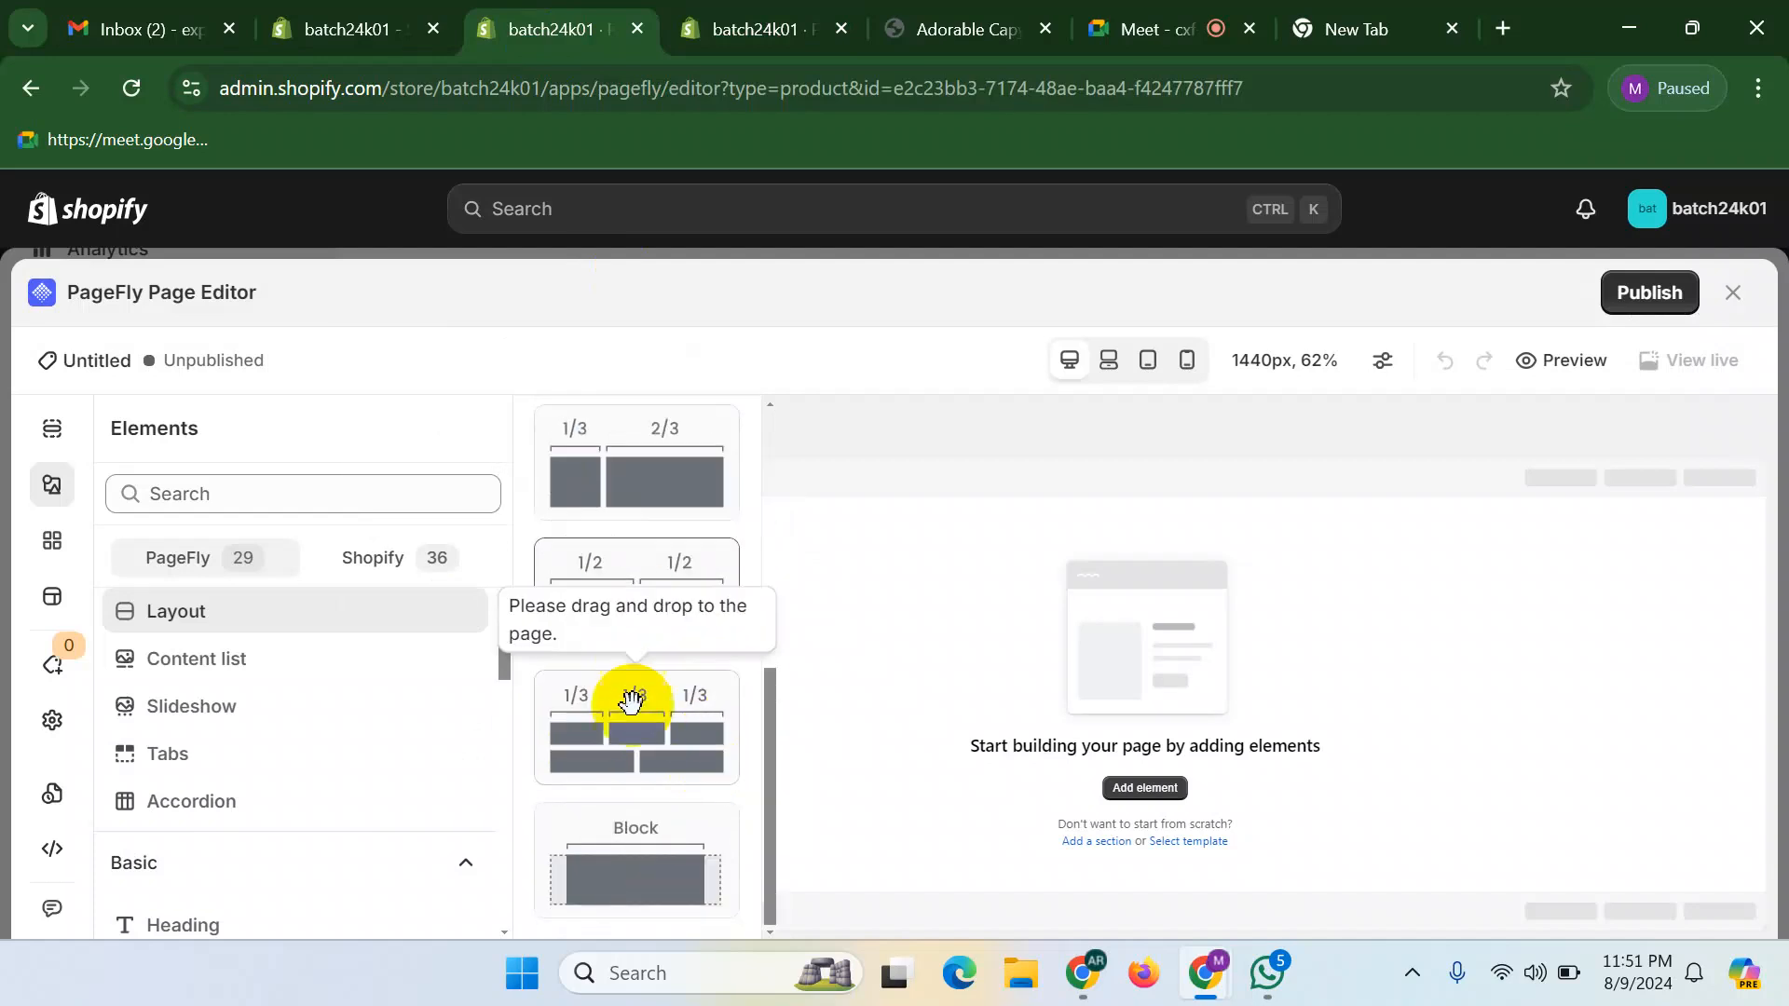
pyautogui.scroll(2, 659, 859)
pyautogui.scroll(-2, 659, 881)
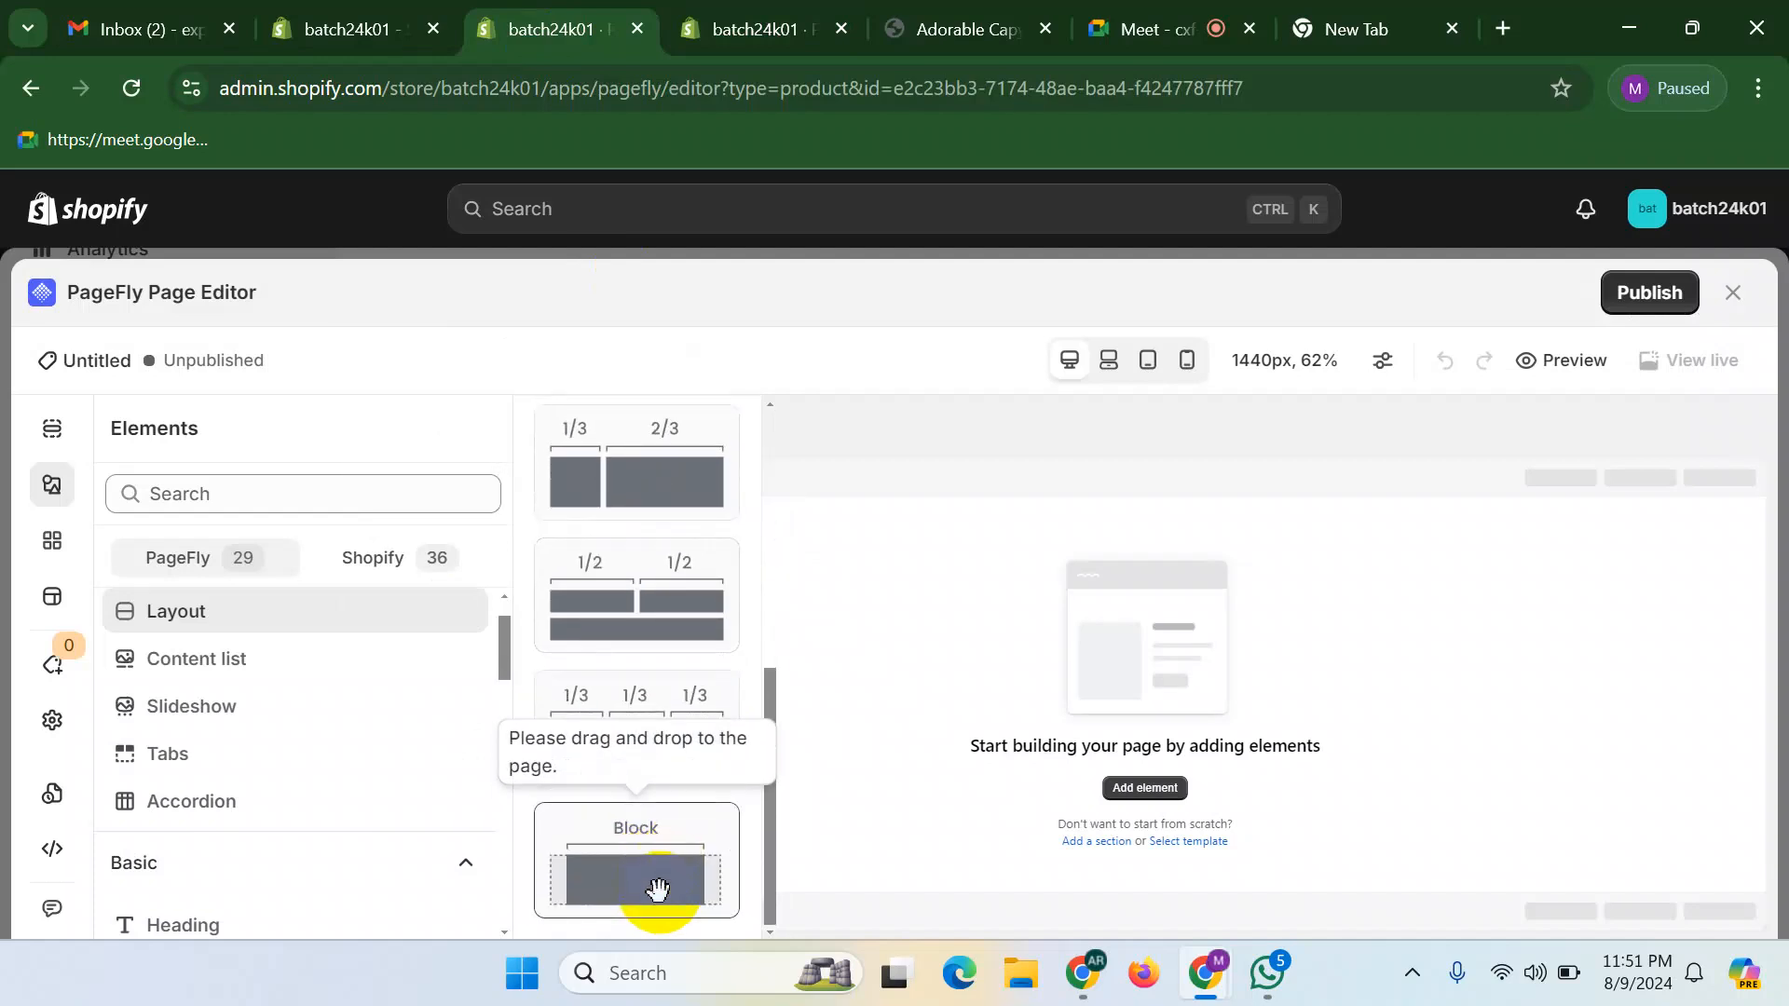
pyautogui.scroll(4, 651, 844)
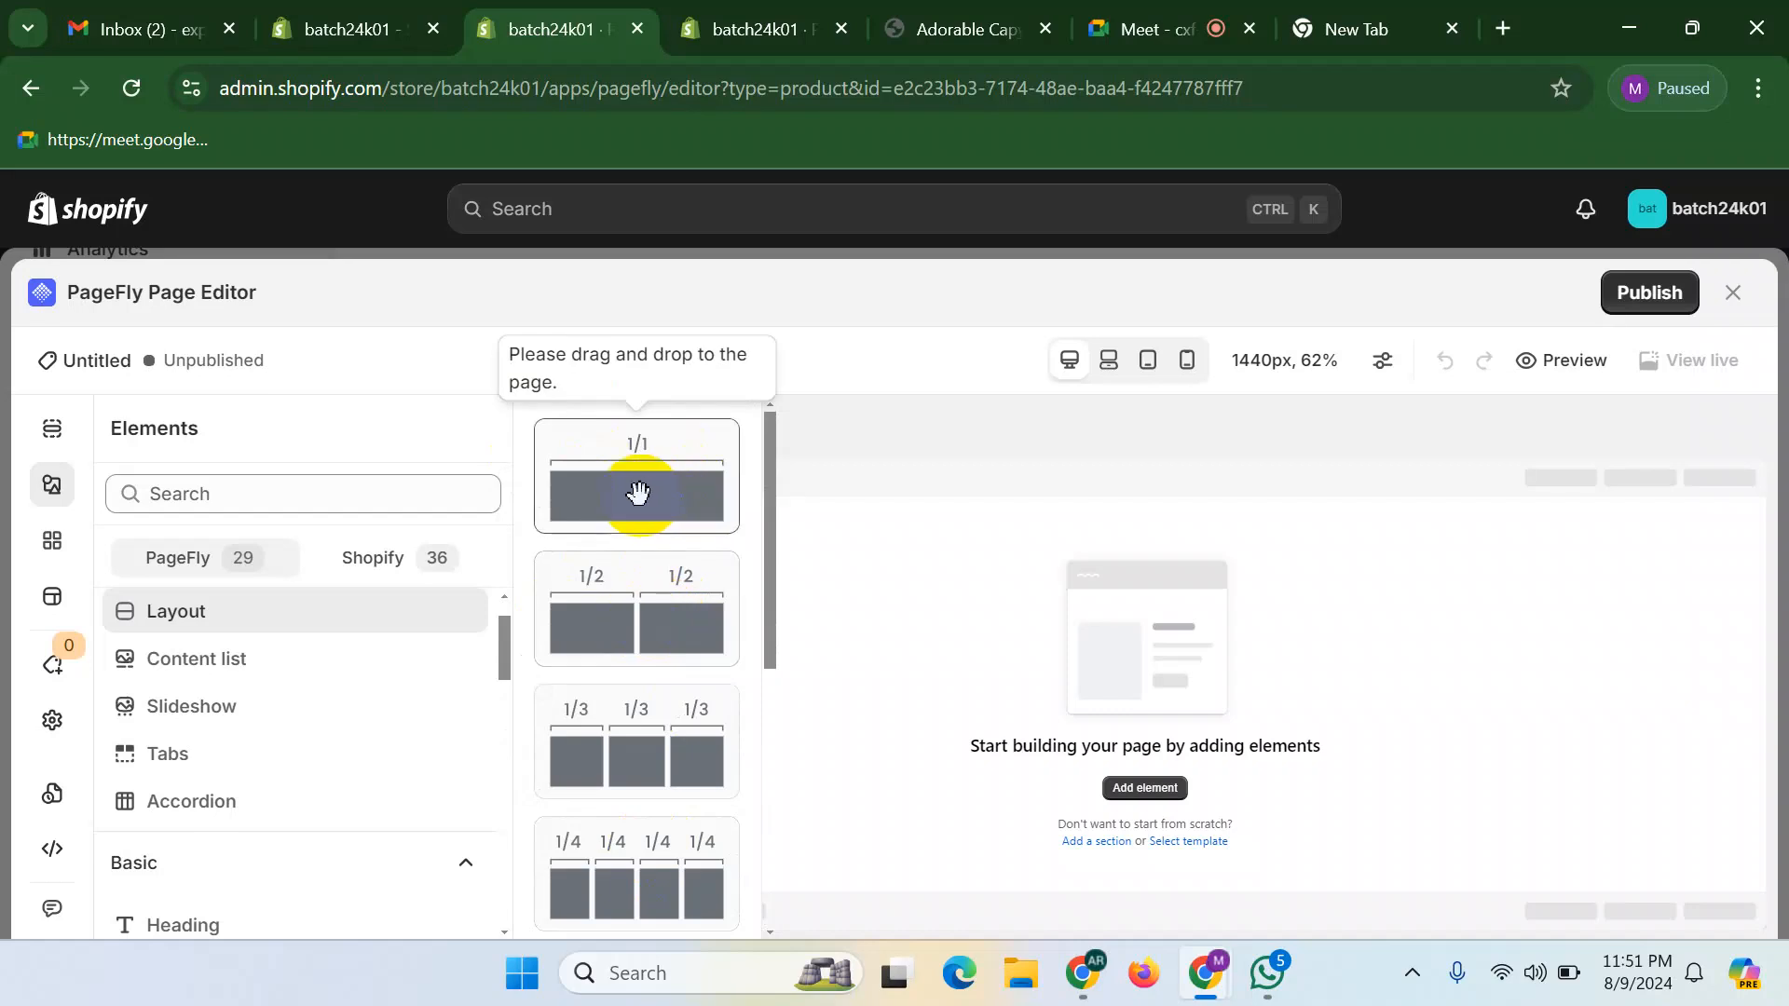
pyautogui.moveTo(632, 475); pyautogui.dragTo(699, 559)
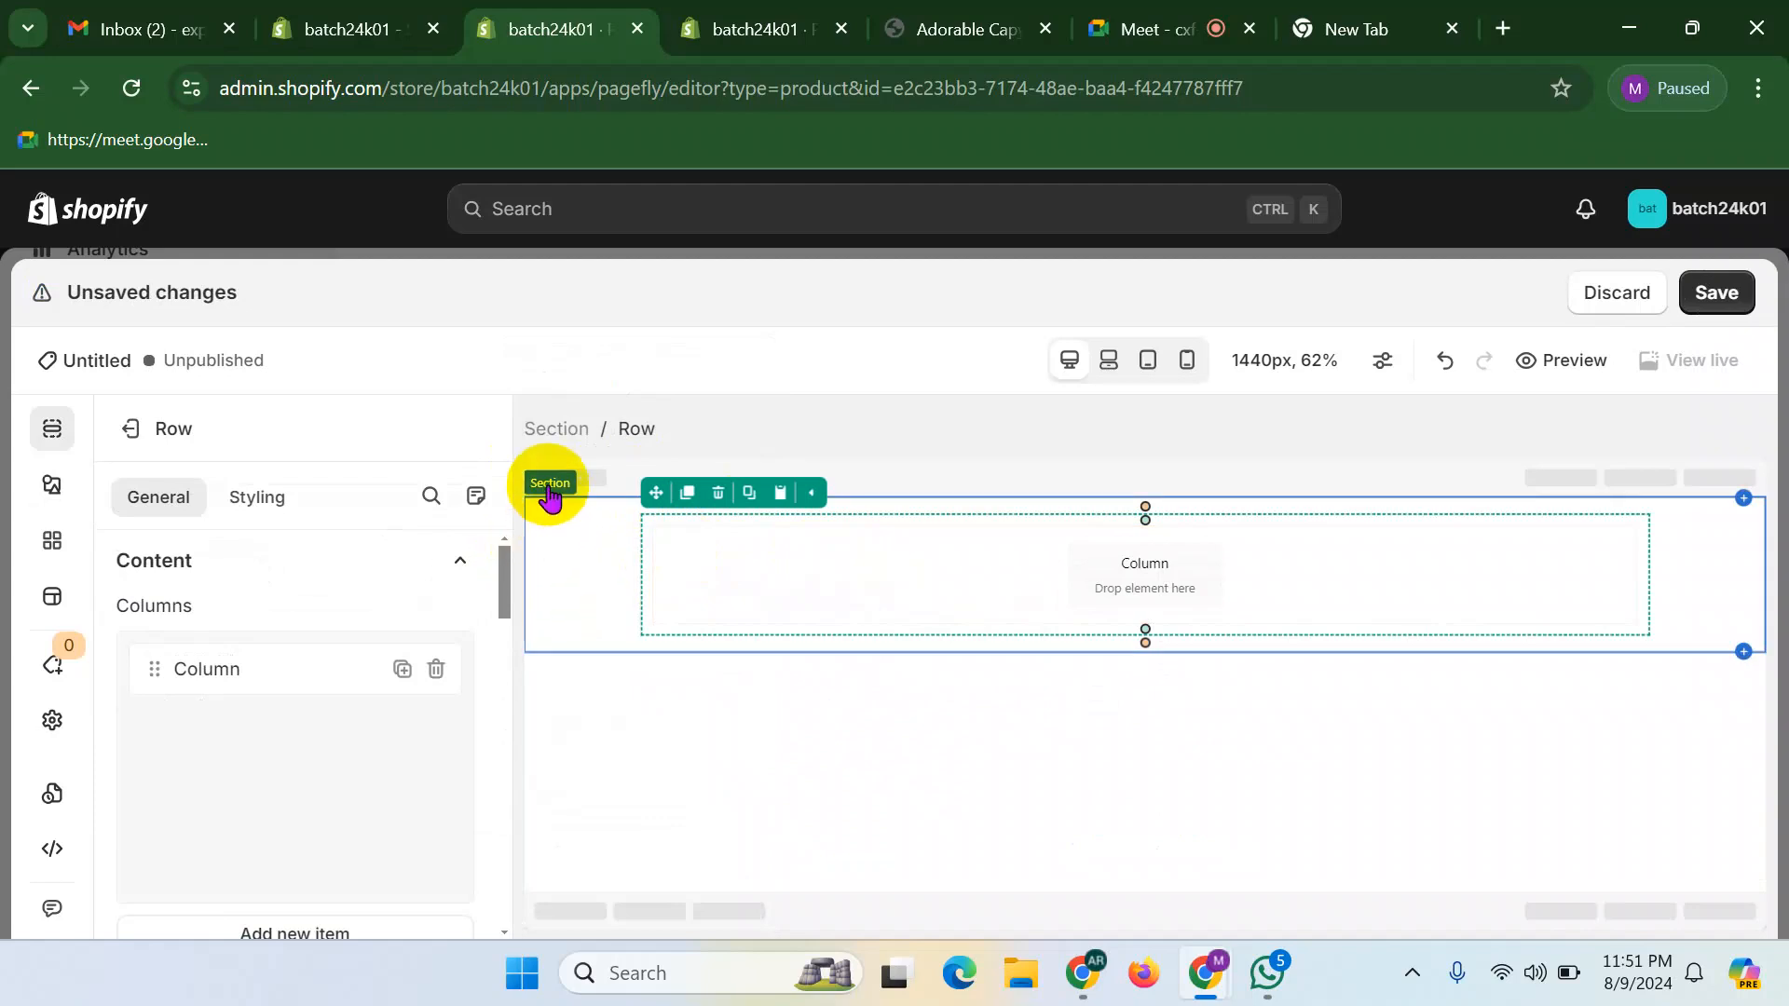
# - Select the new layout's section, row and column in turn to examine their nesting, ending on the column
pyautogui.click(571, 532)
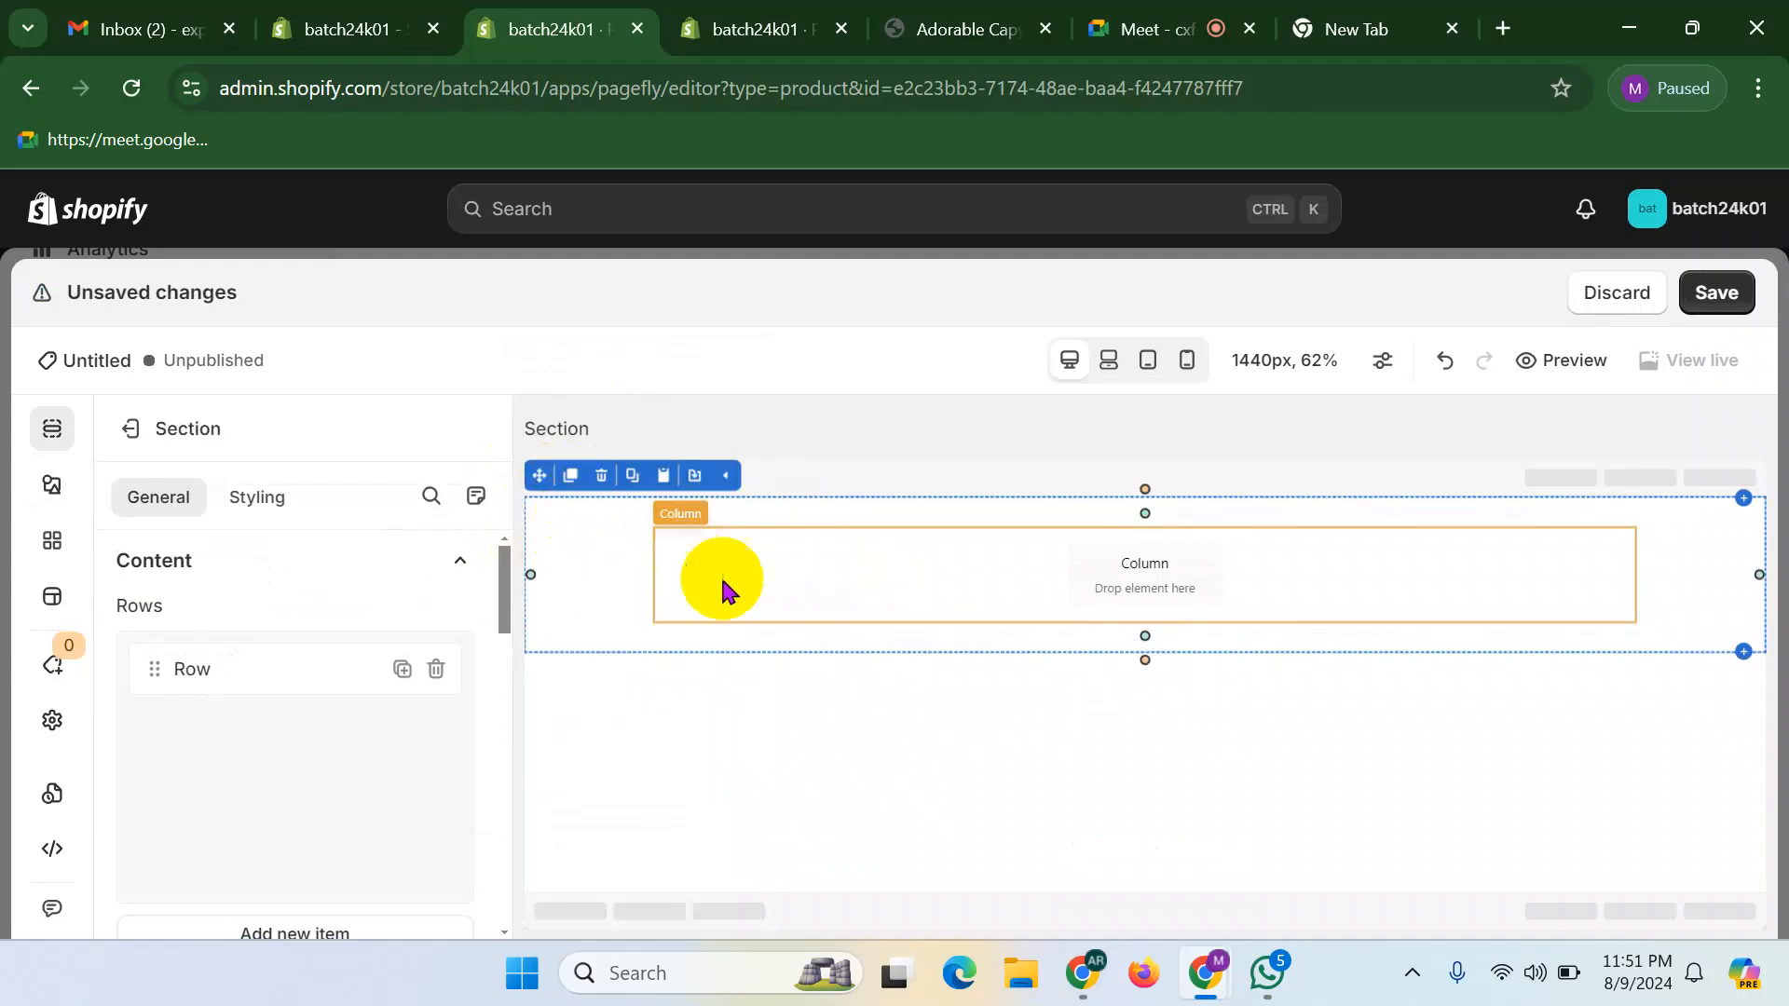
pyautogui.click(767, 583)
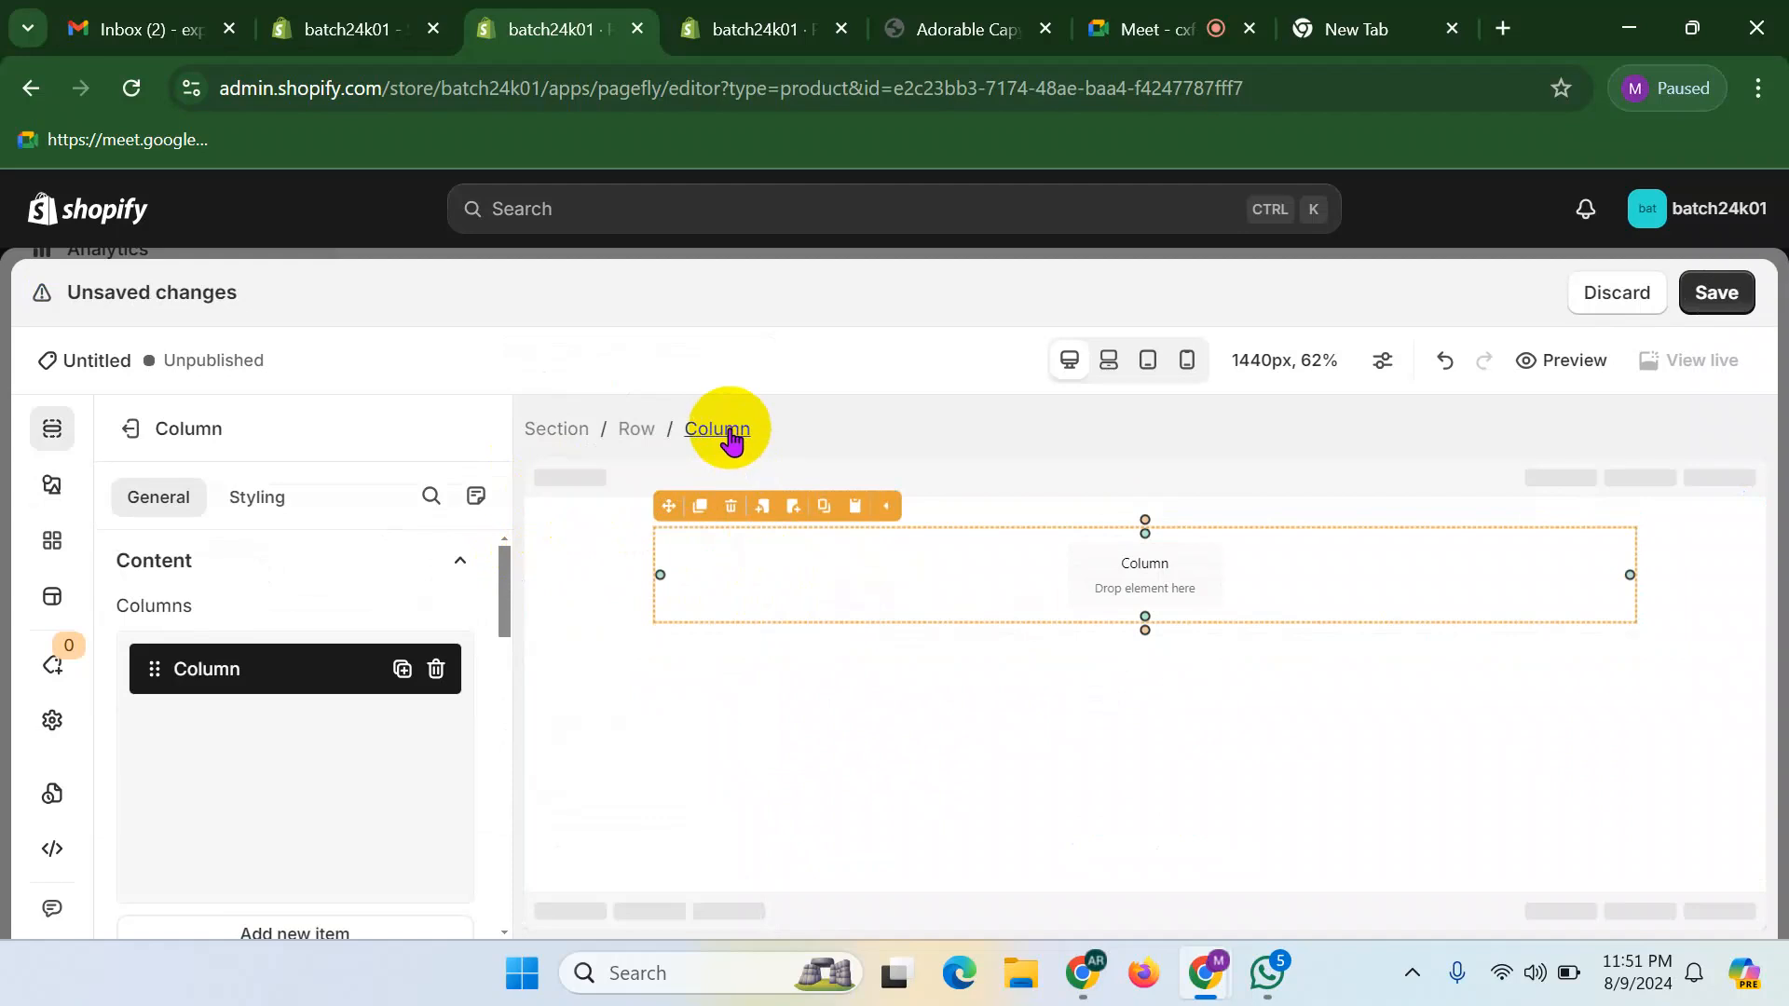
pyautogui.click(635, 432)
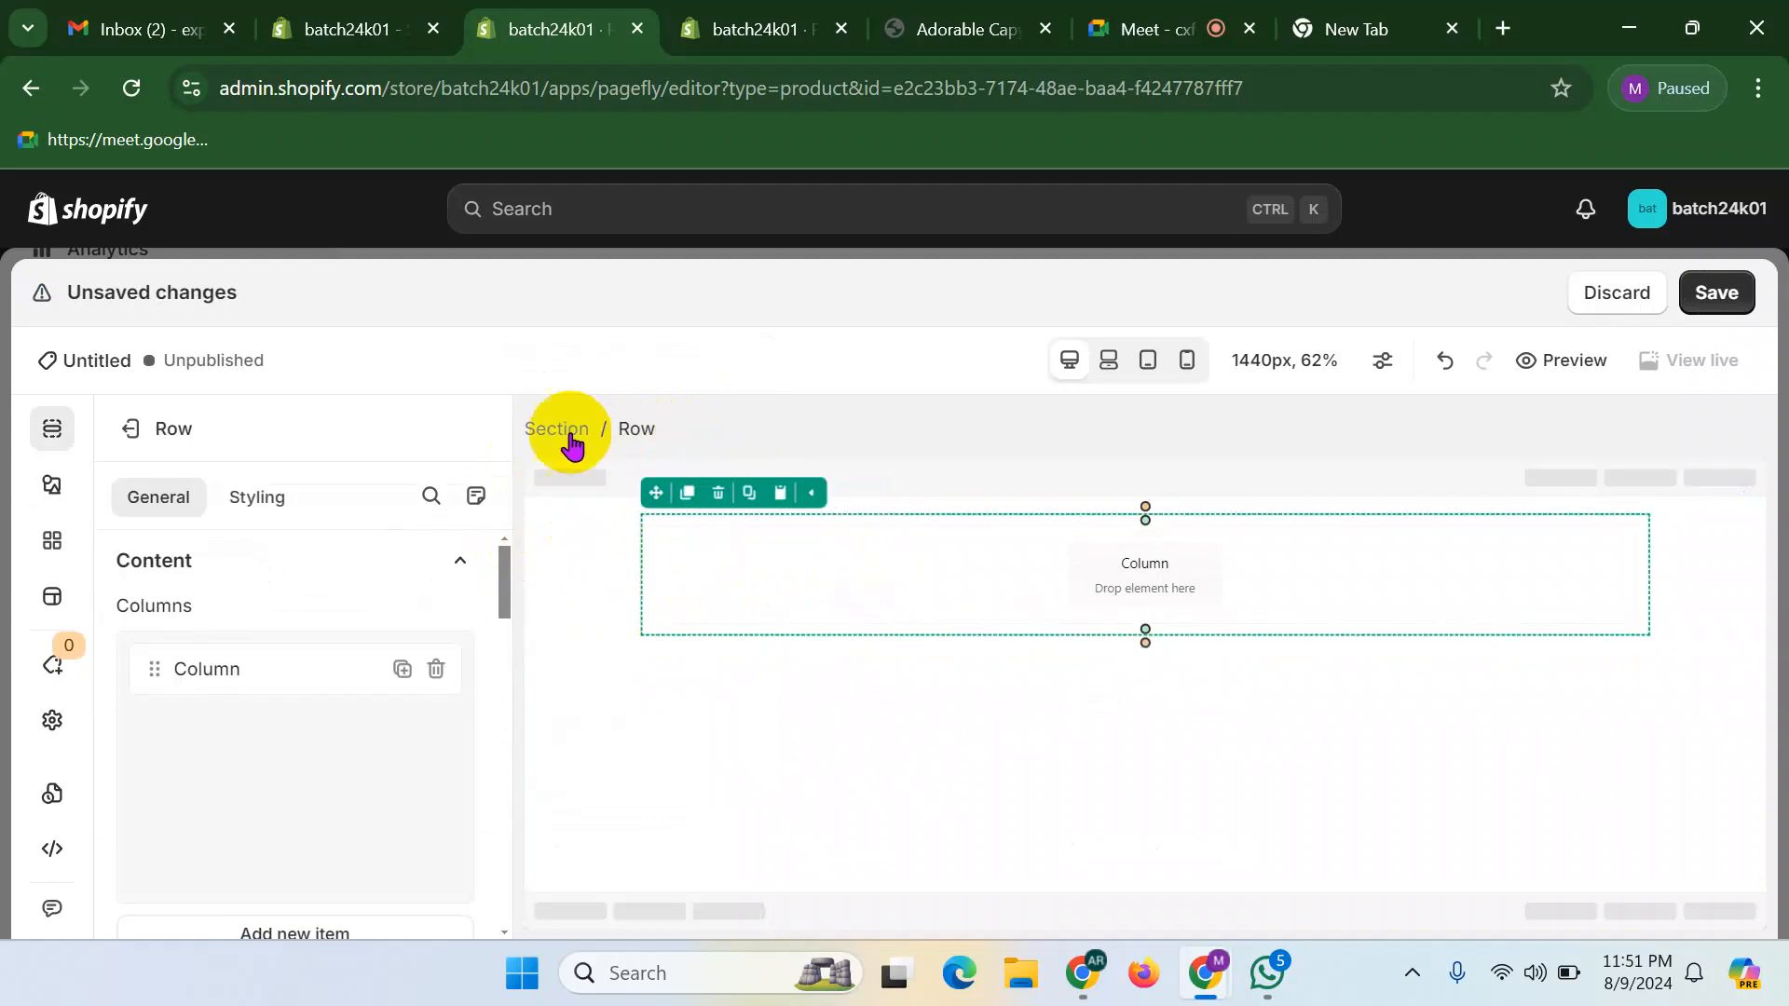
pyautogui.click(559, 431)
pyautogui.click(822, 582)
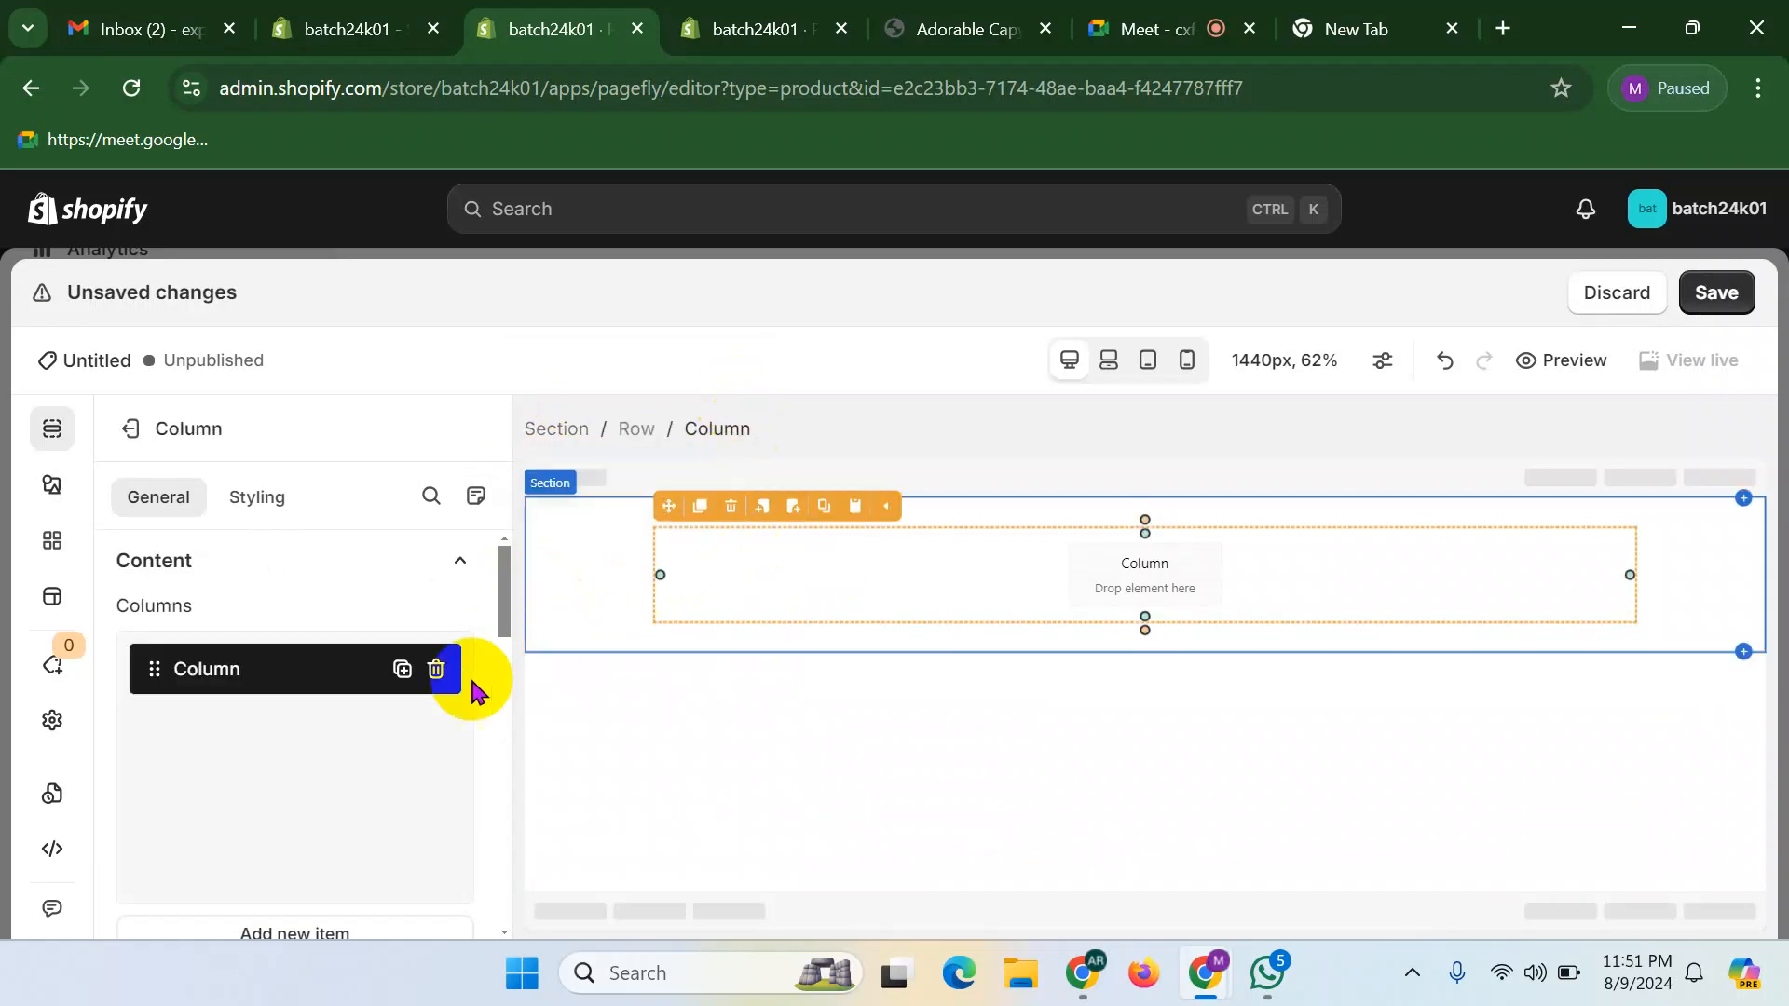
# - Duplicate the column in the row and select each of the two columns in turn
pyautogui.click(403, 671)
pyautogui.click(1343, 564)
pyautogui.click(1065, 563)
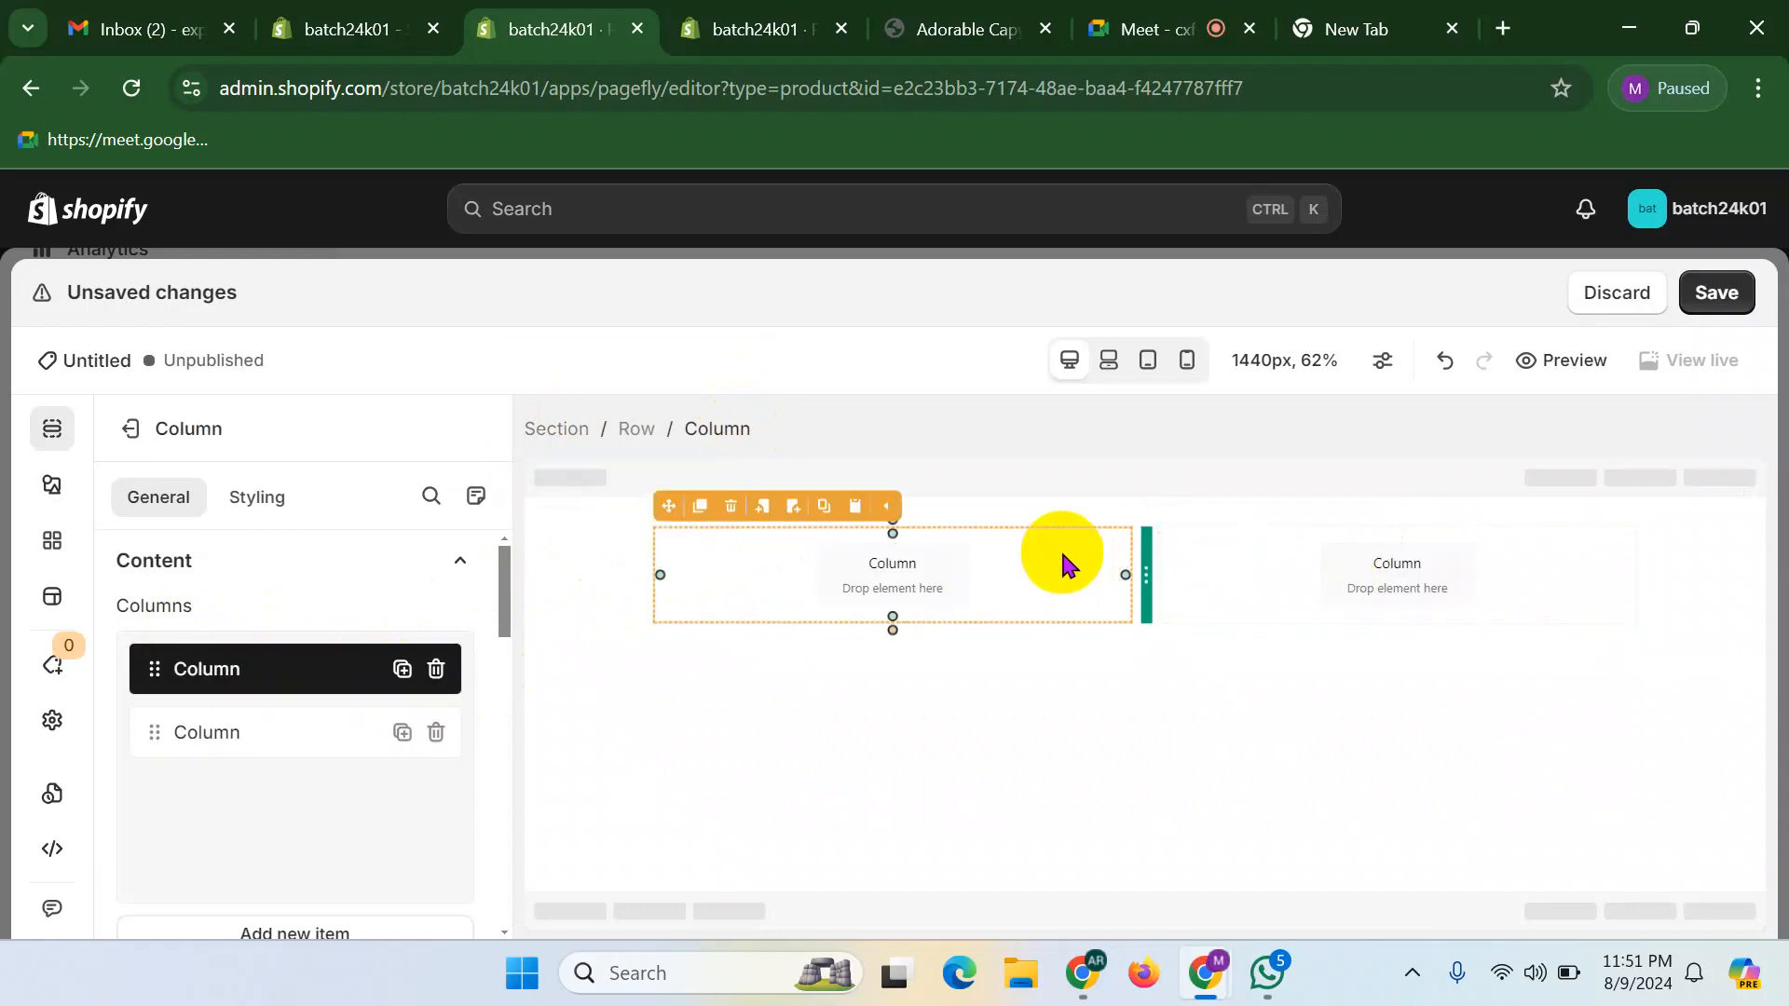
pyautogui.click(1317, 554)
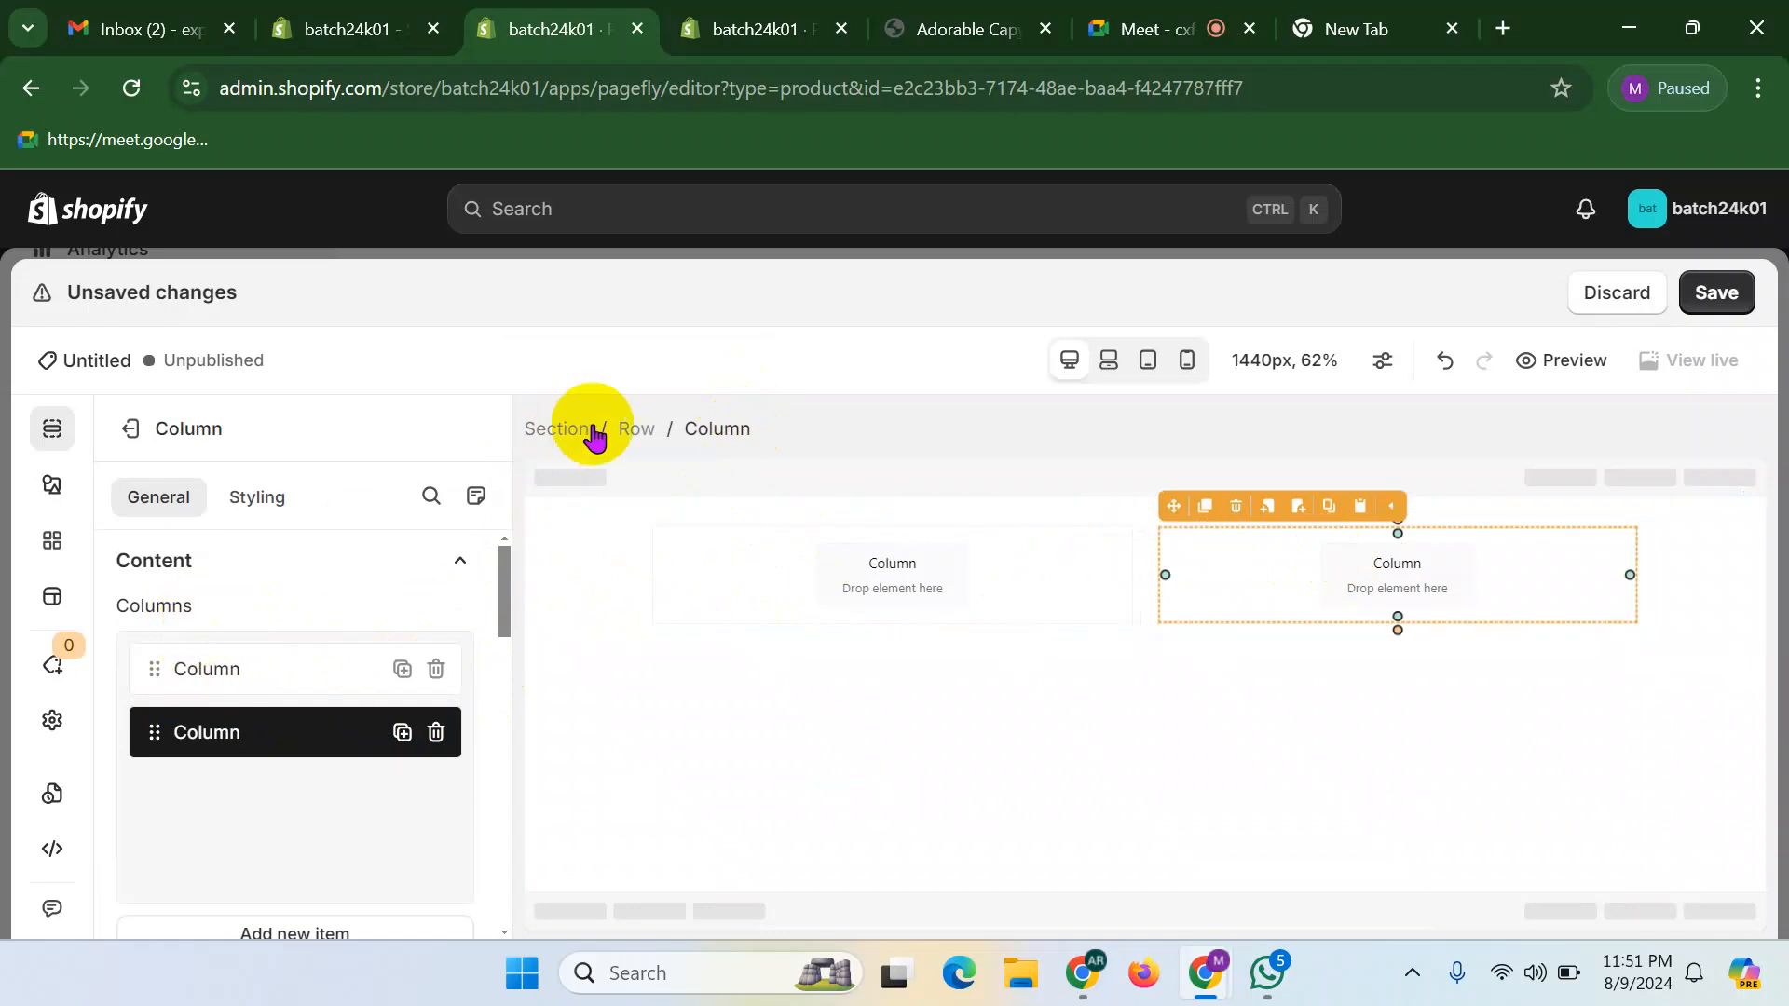
# - Select the row and examine its general settings for columns per line, content position, equal height and columns spacing
pyautogui.click(636, 428)
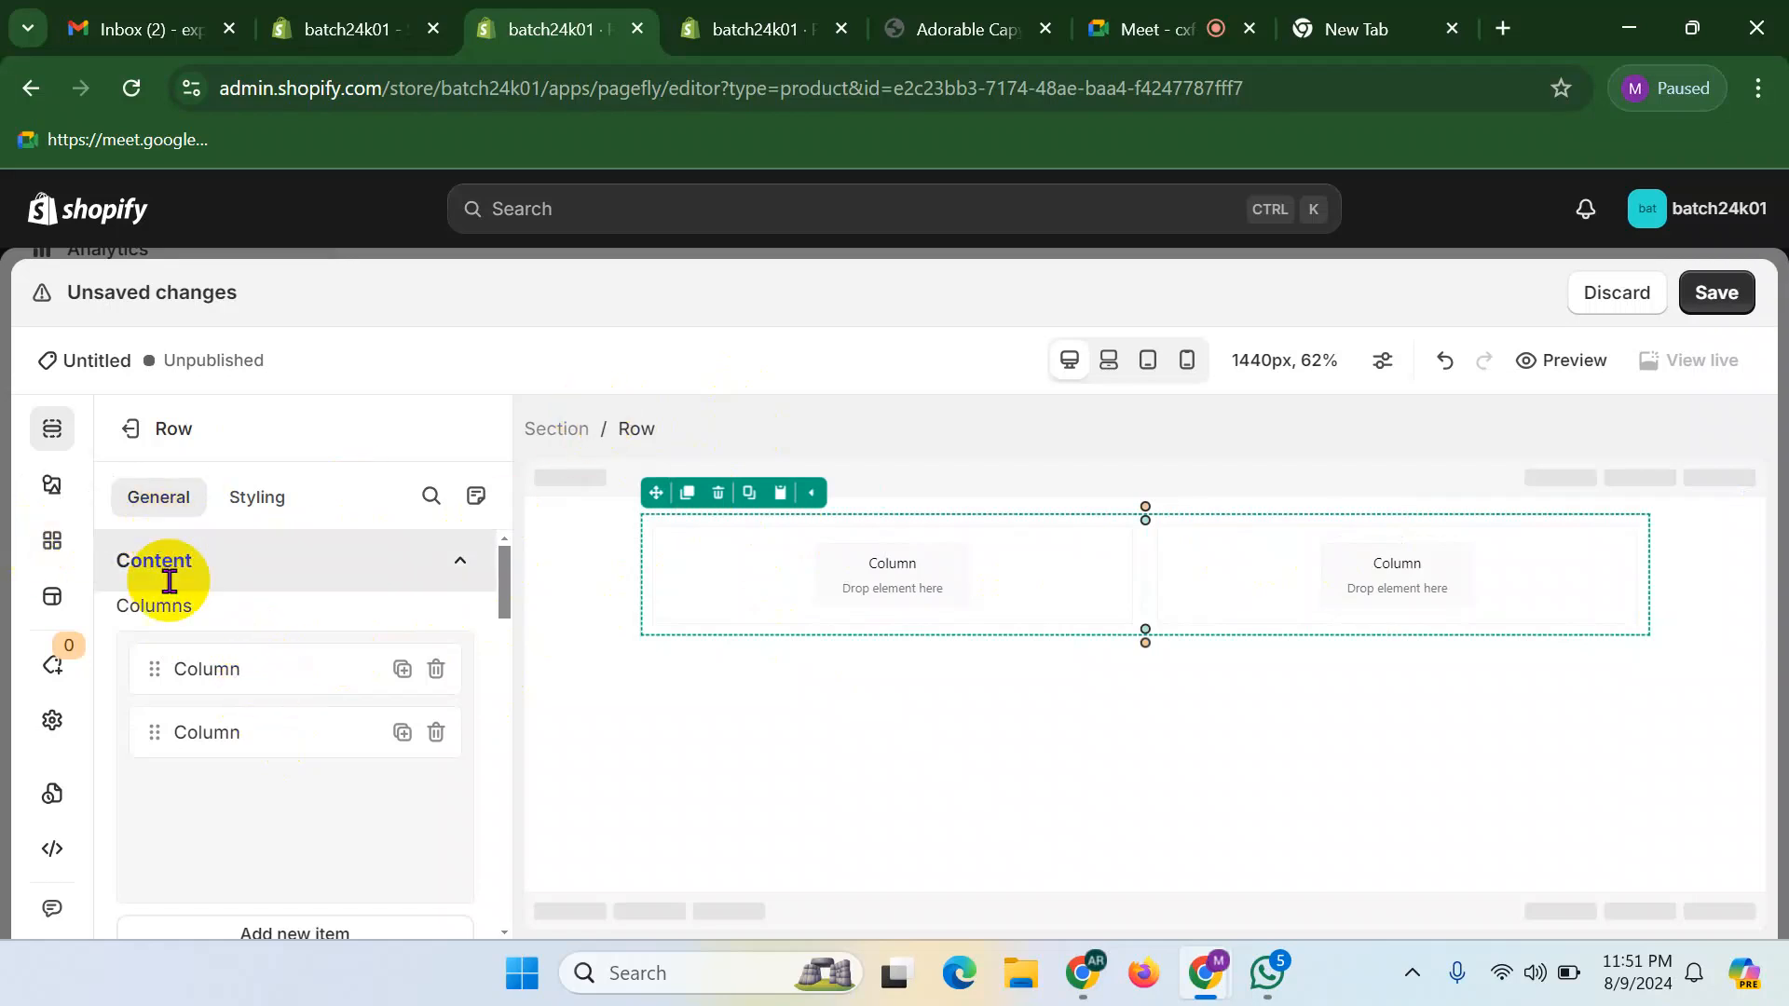
pyautogui.scroll(-5, 186, 652)
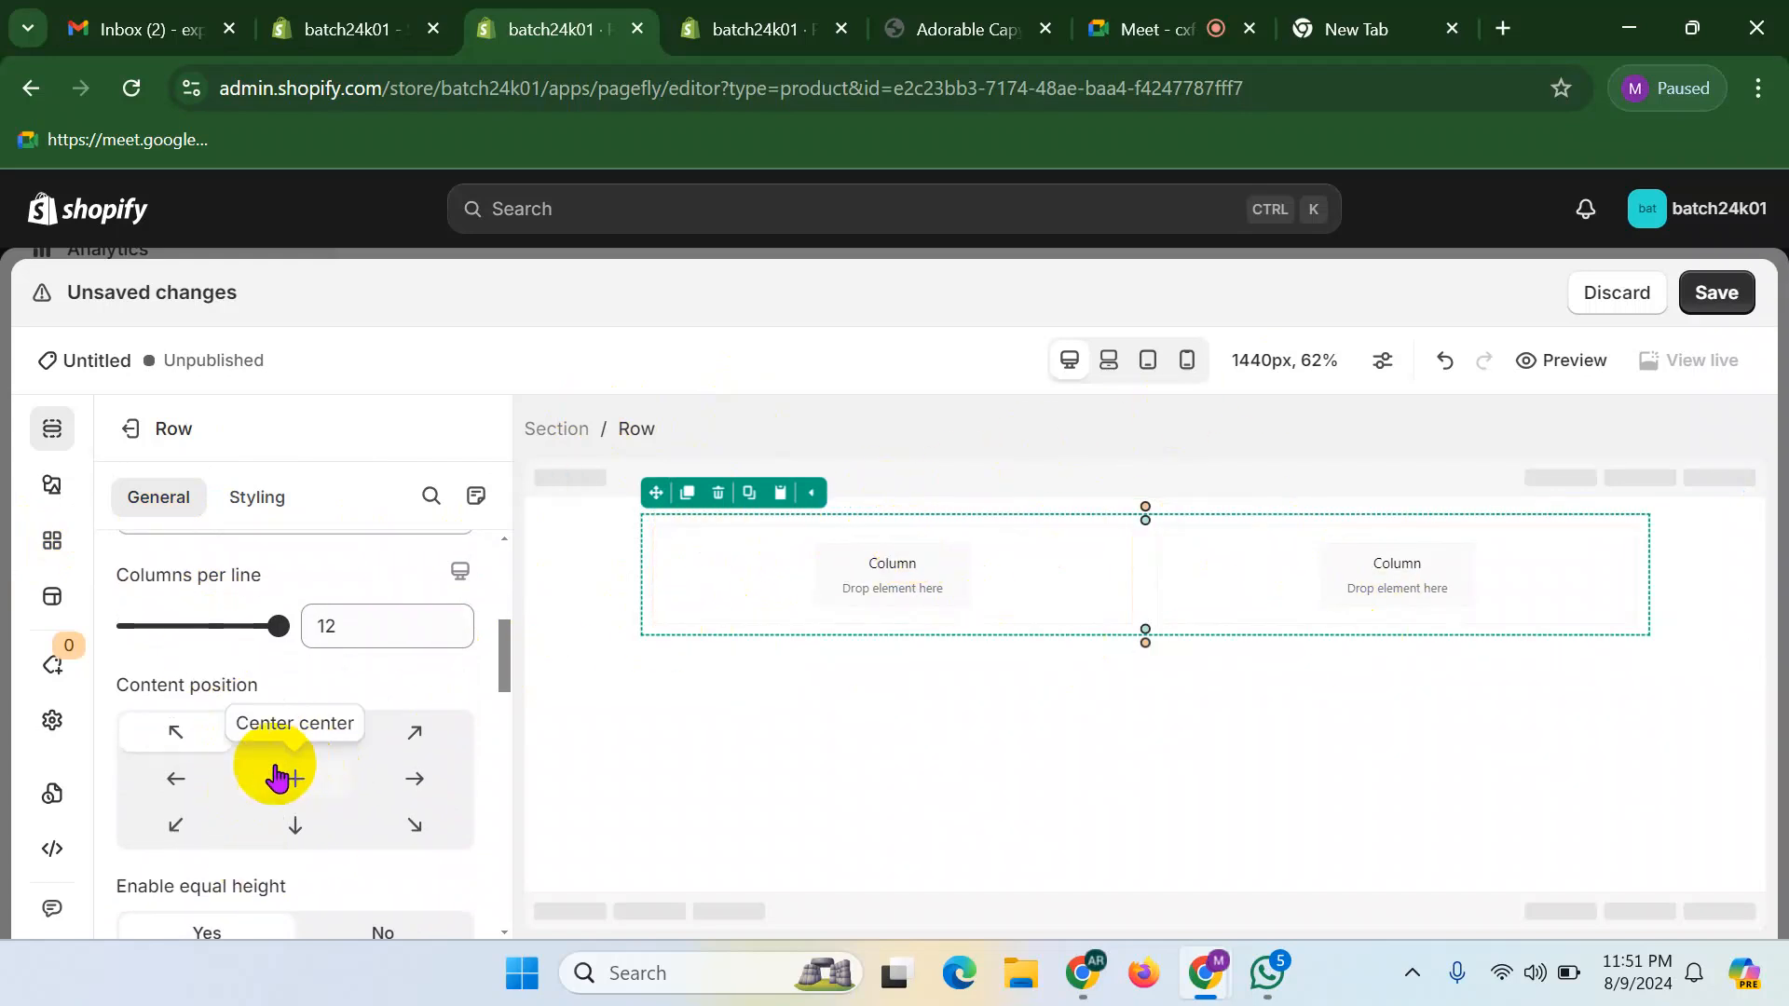
pyautogui.scroll(-3, 292, 755)
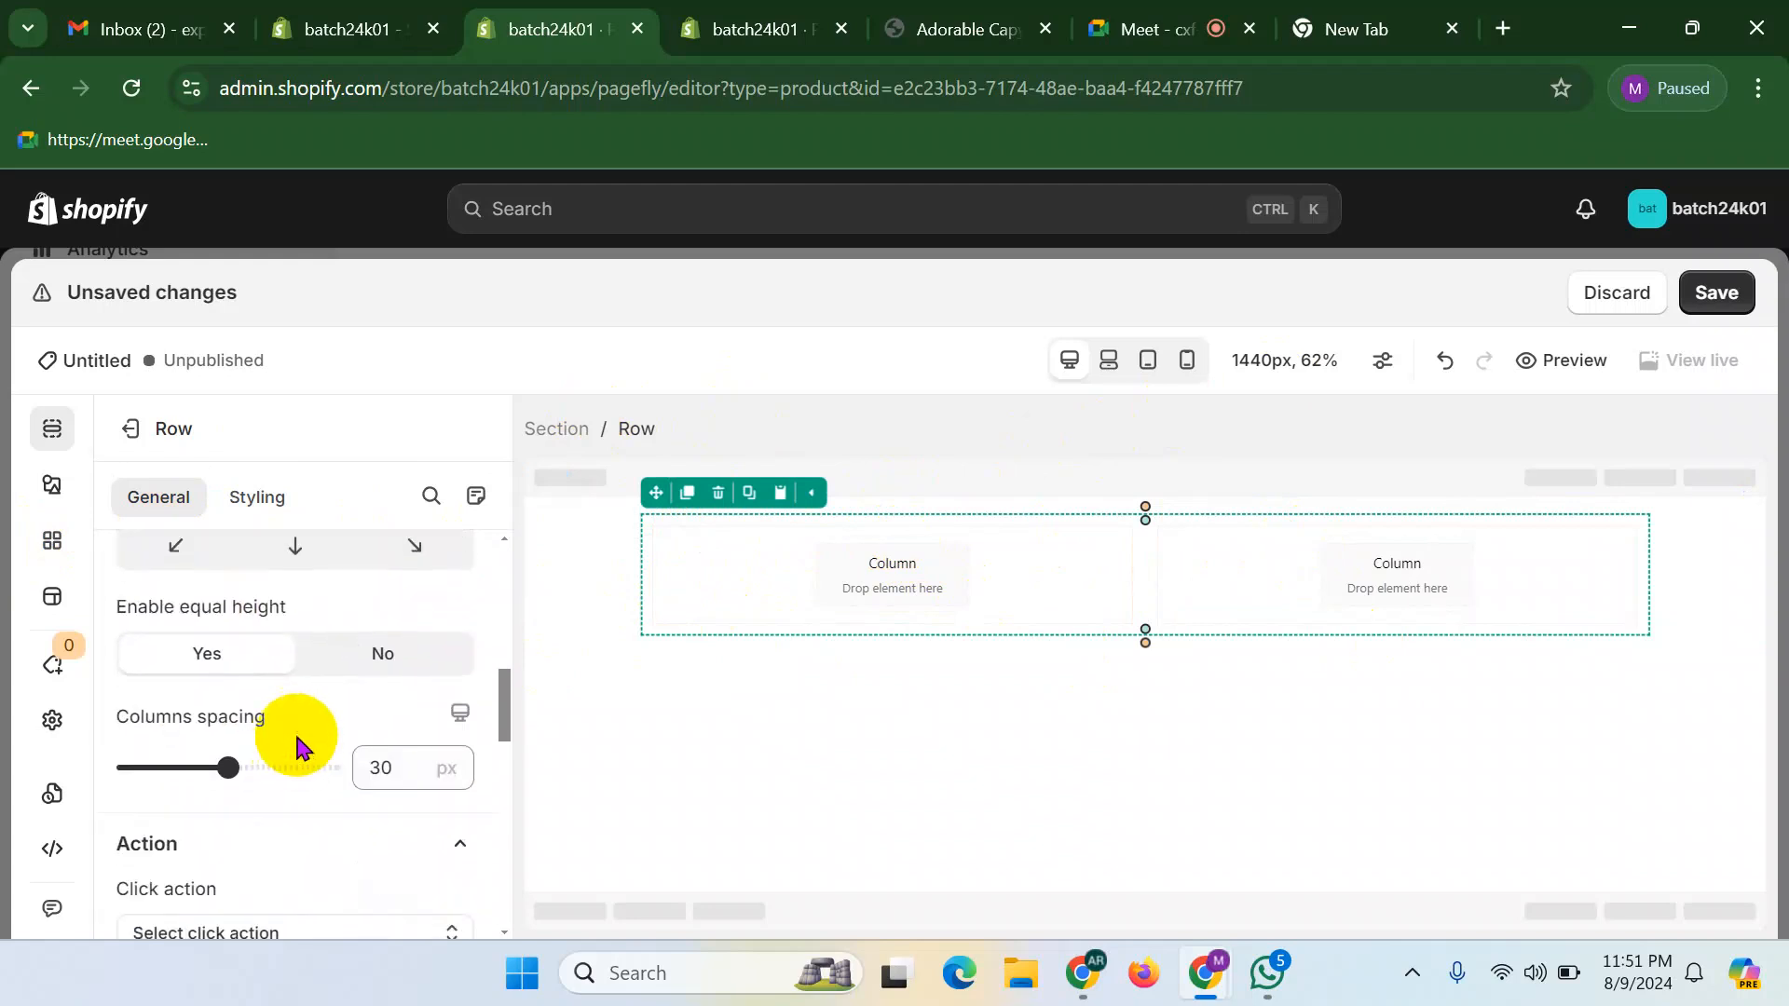
pyautogui.scroll(-5, 296, 755)
pyautogui.scroll(10, 297, 750)
pyautogui.scroll(3, 296, 736)
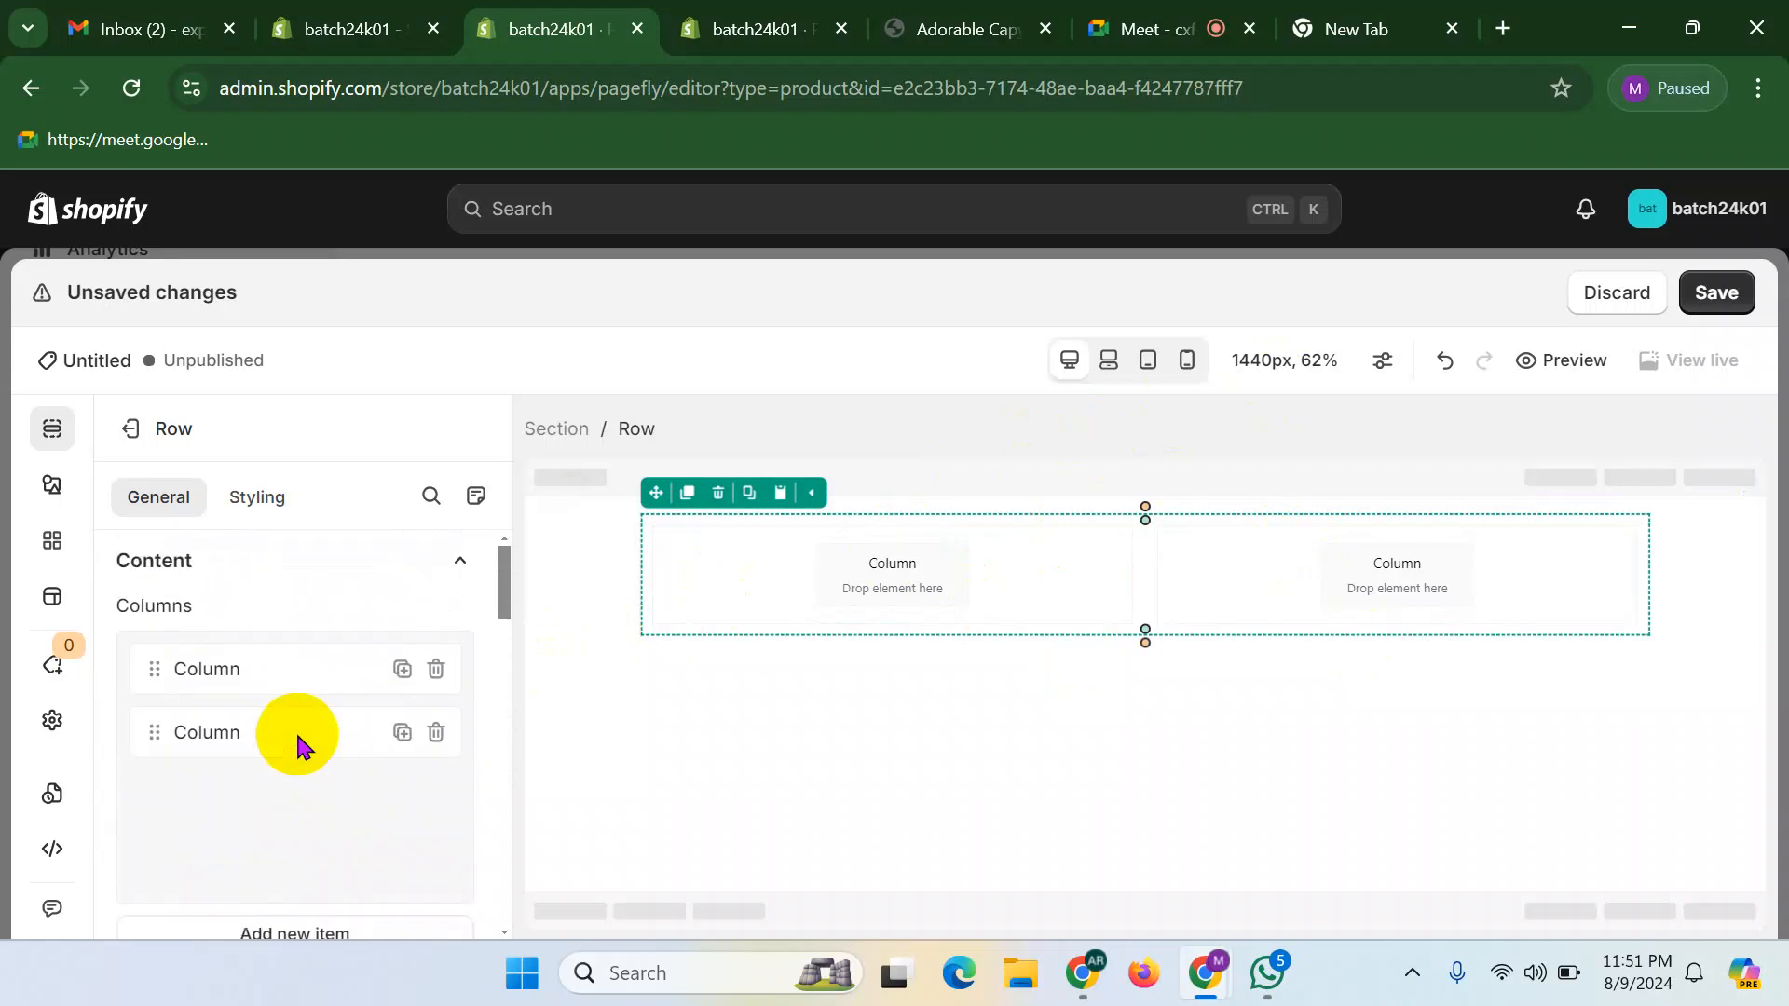
# - Move the first column to the second position in the row
pyautogui.click(948, 557)
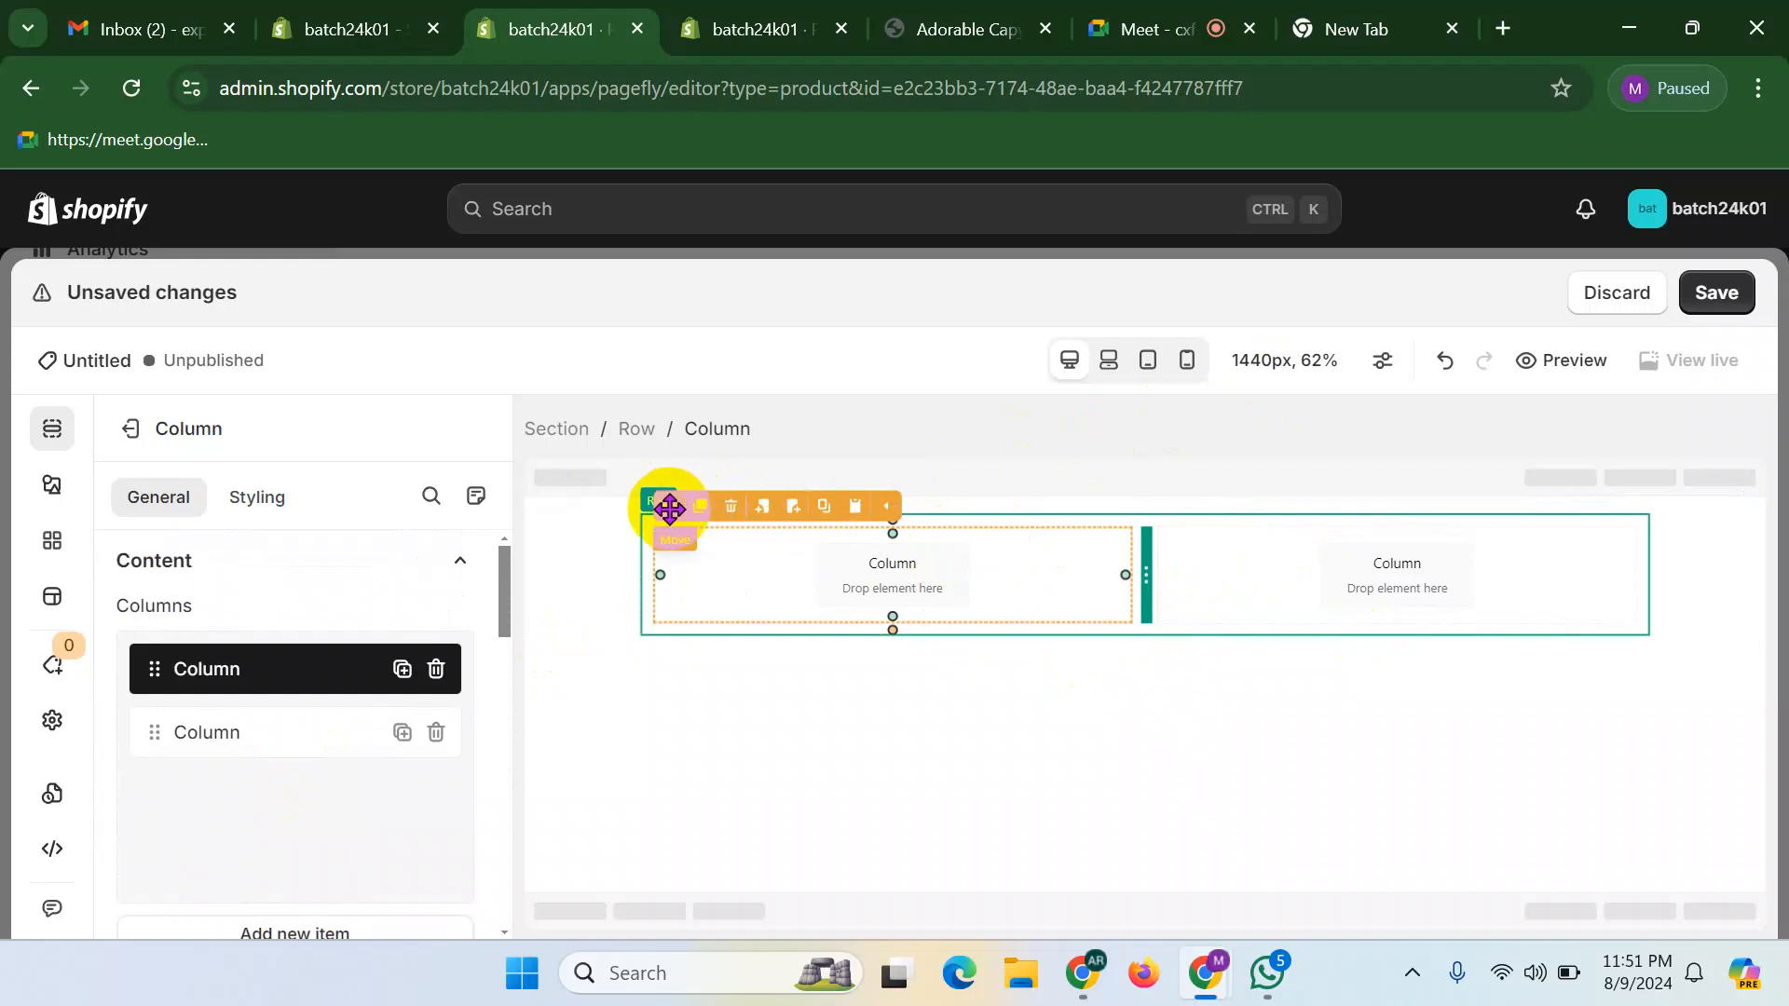
pyautogui.moveTo(673, 505); pyautogui.dragTo(741, 519)
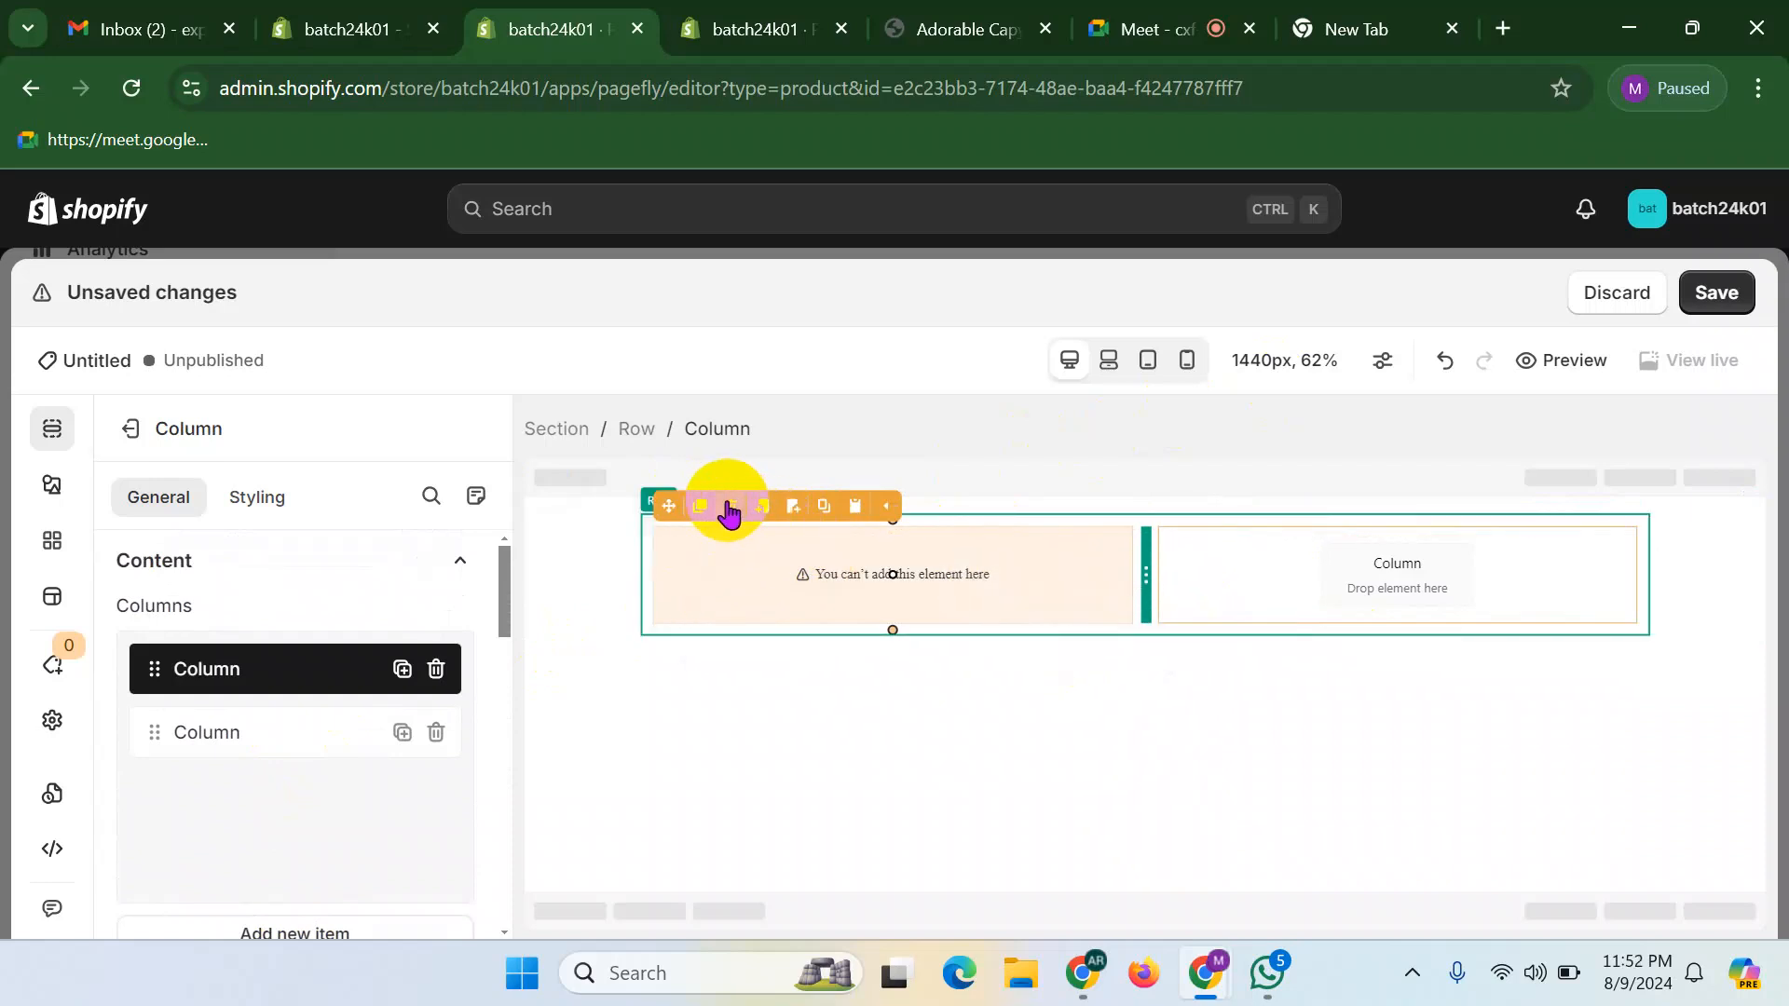
pyautogui.moveTo(760, 517); pyautogui.dragTo(1211, 587)
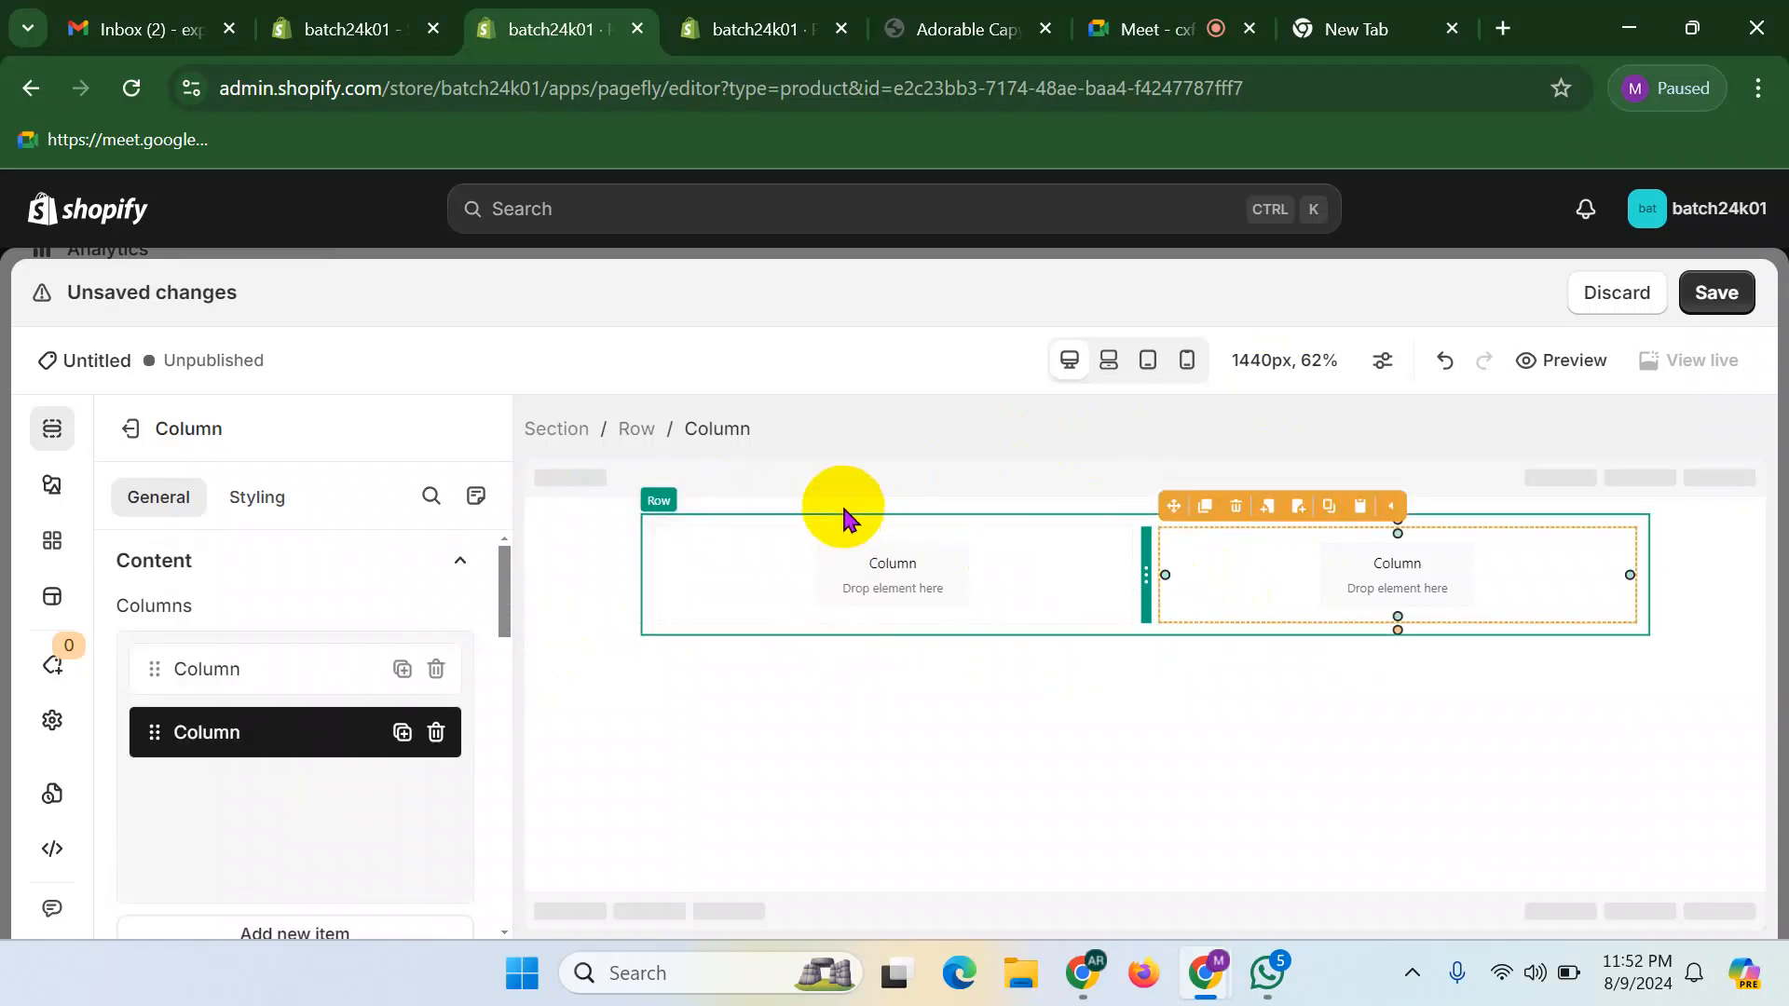
# - Delete the first of the two columns and select the section that contains the remaining one
pyautogui.click(788, 564)
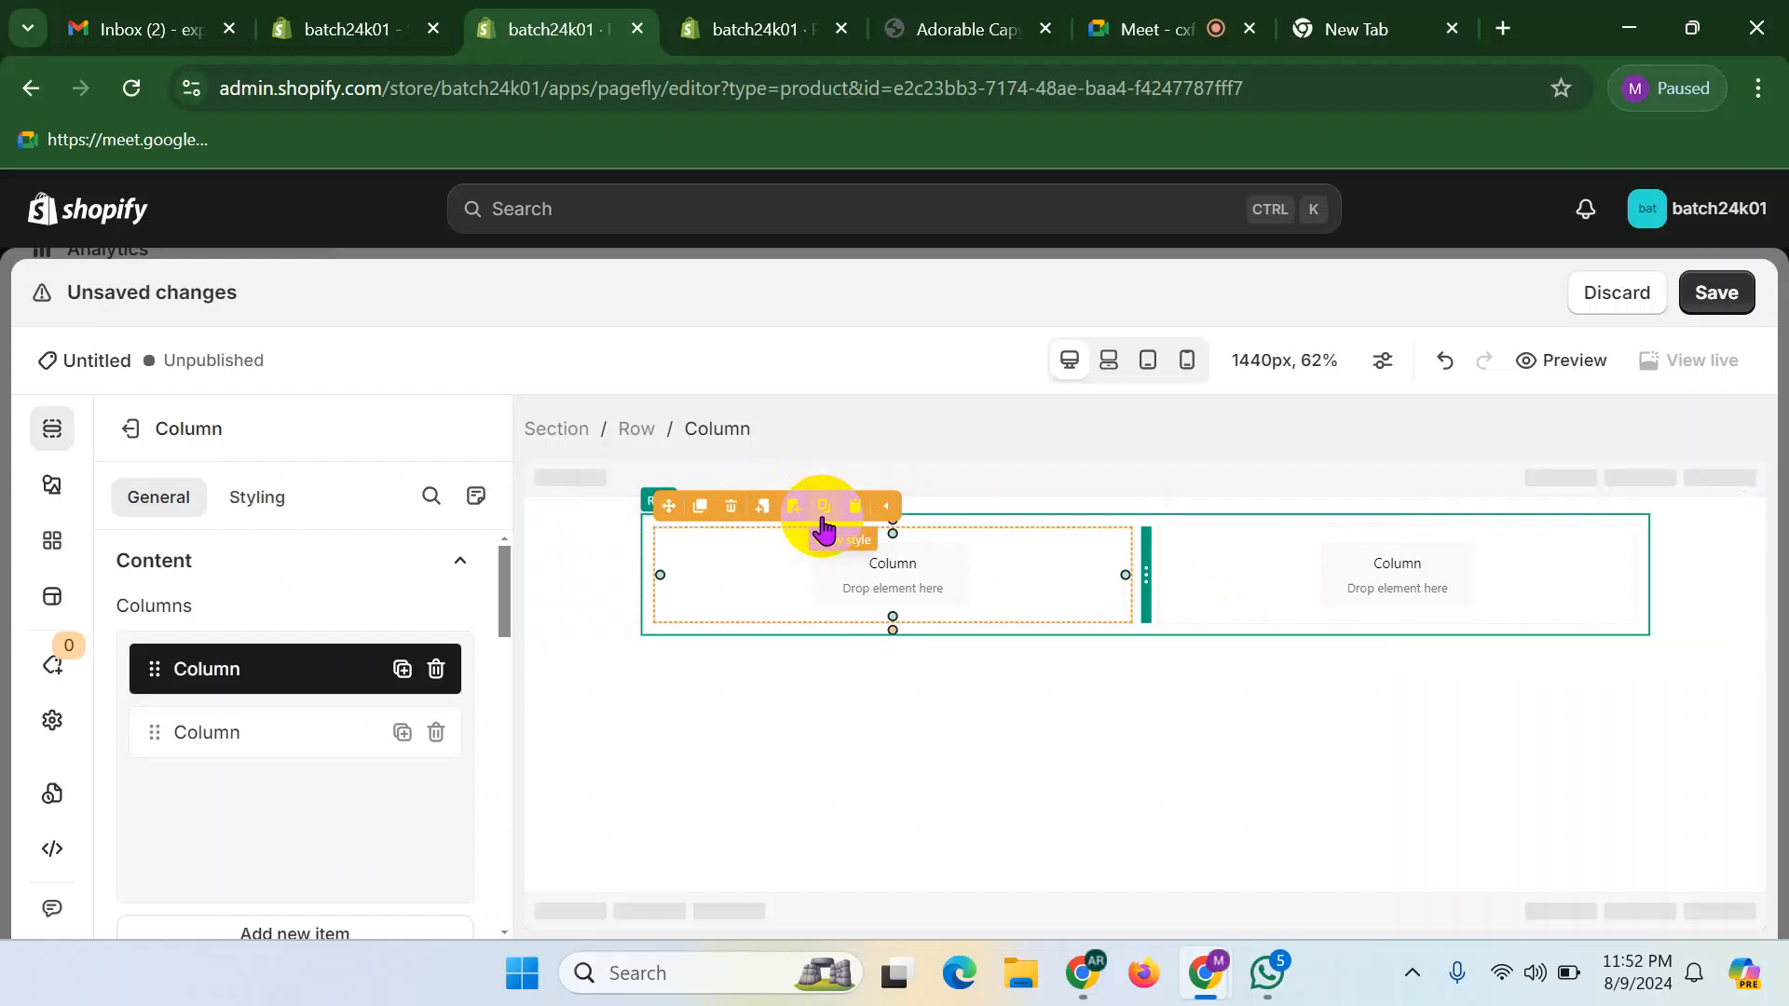
pyautogui.click(732, 511)
pyautogui.click(731, 526)
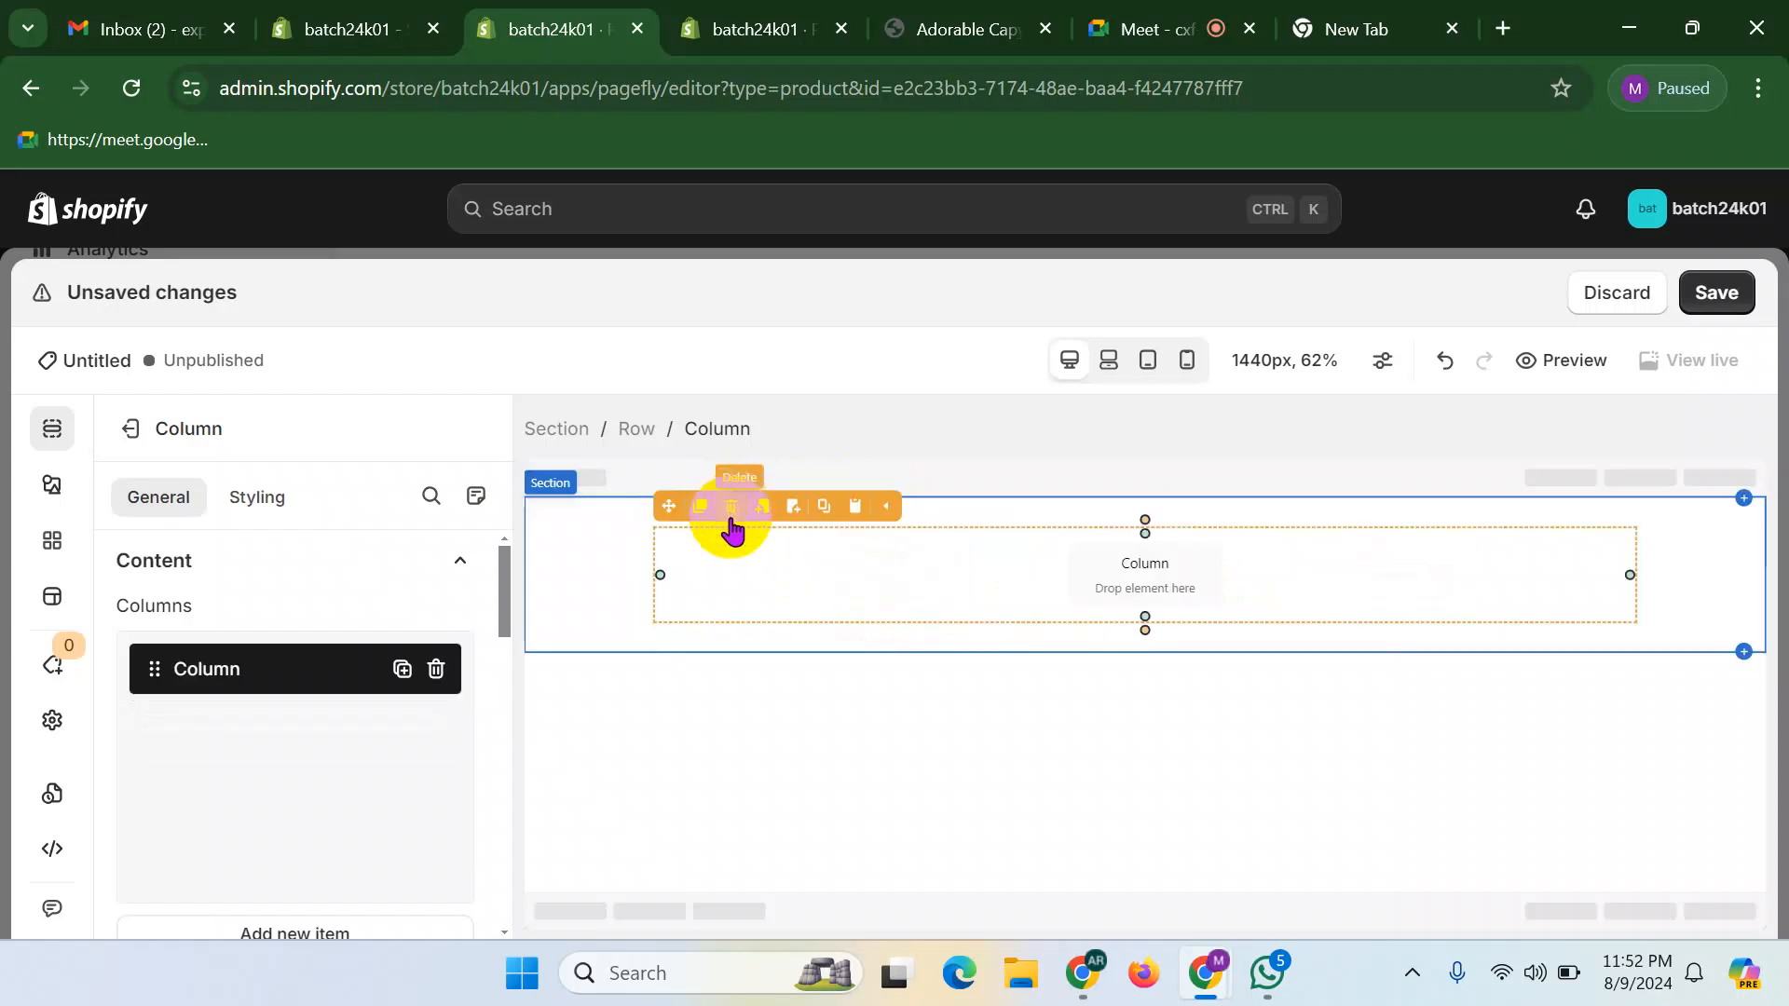
pyautogui.click(594, 527)
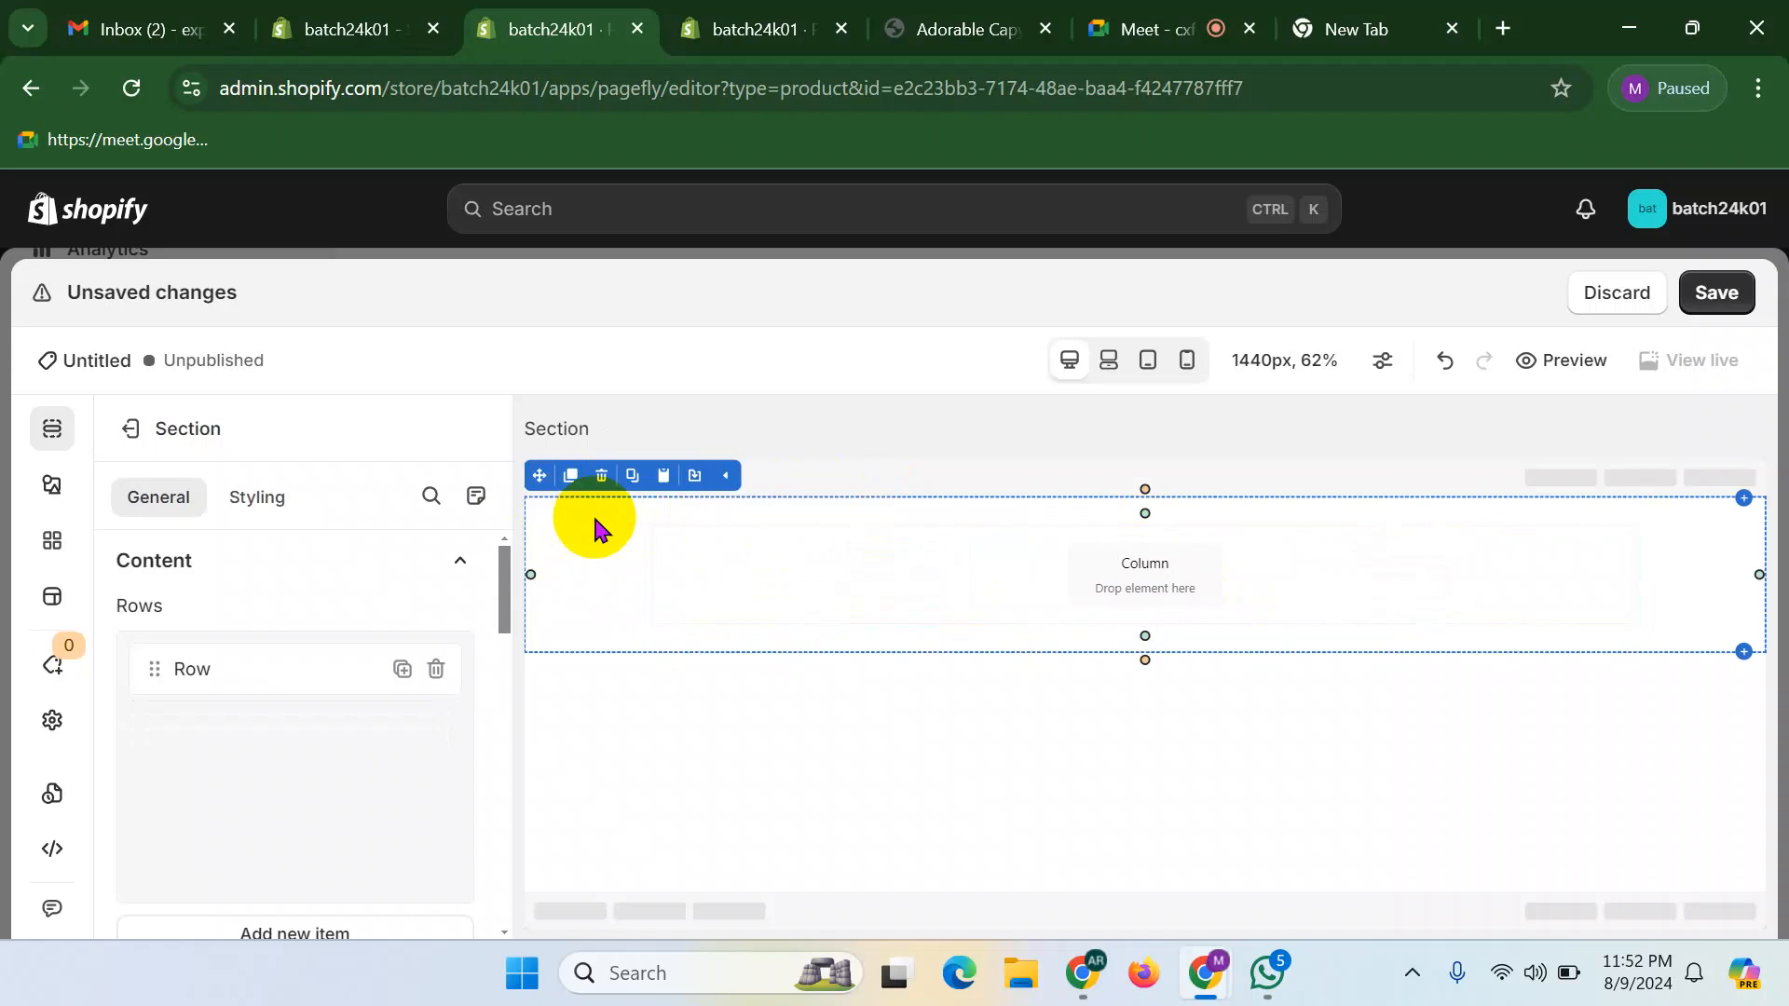
# - Examine the image, title, price, variant options and purchase buttons of the Adorable Capybara Plush page in the store preview and return to the PageFly editor
pyautogui.click(967, 29)
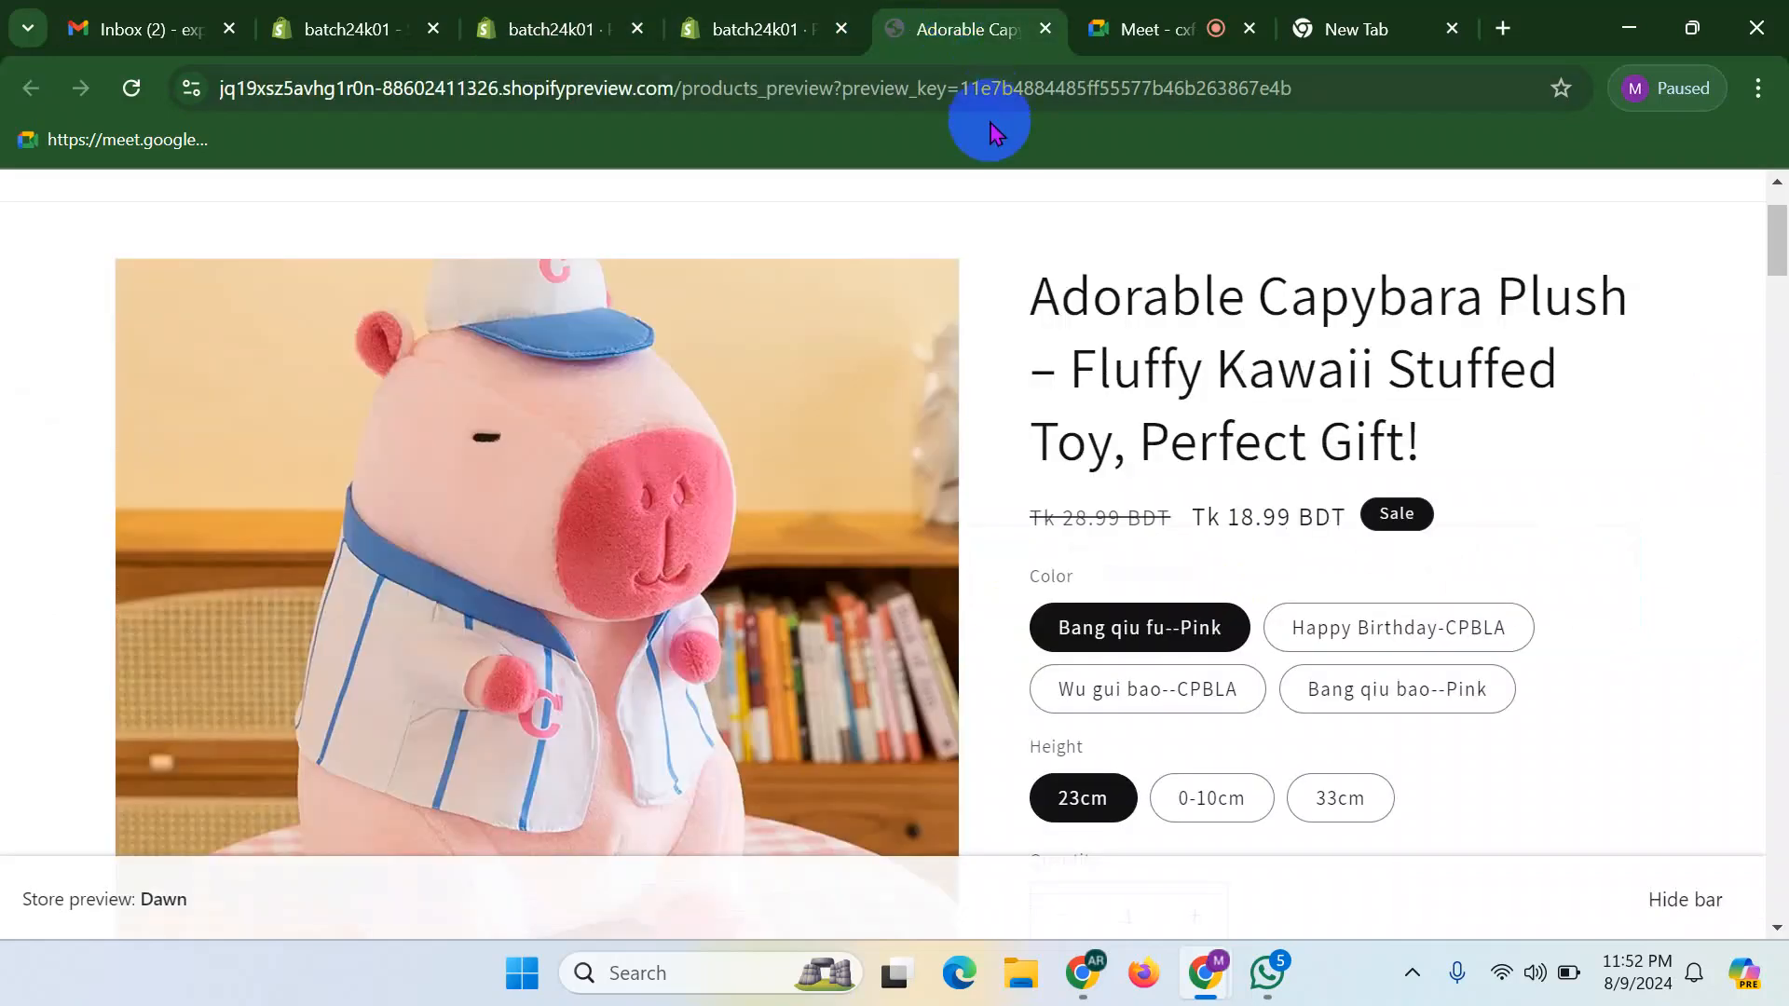
pyautogui.scroll(-2, 1470, 403)
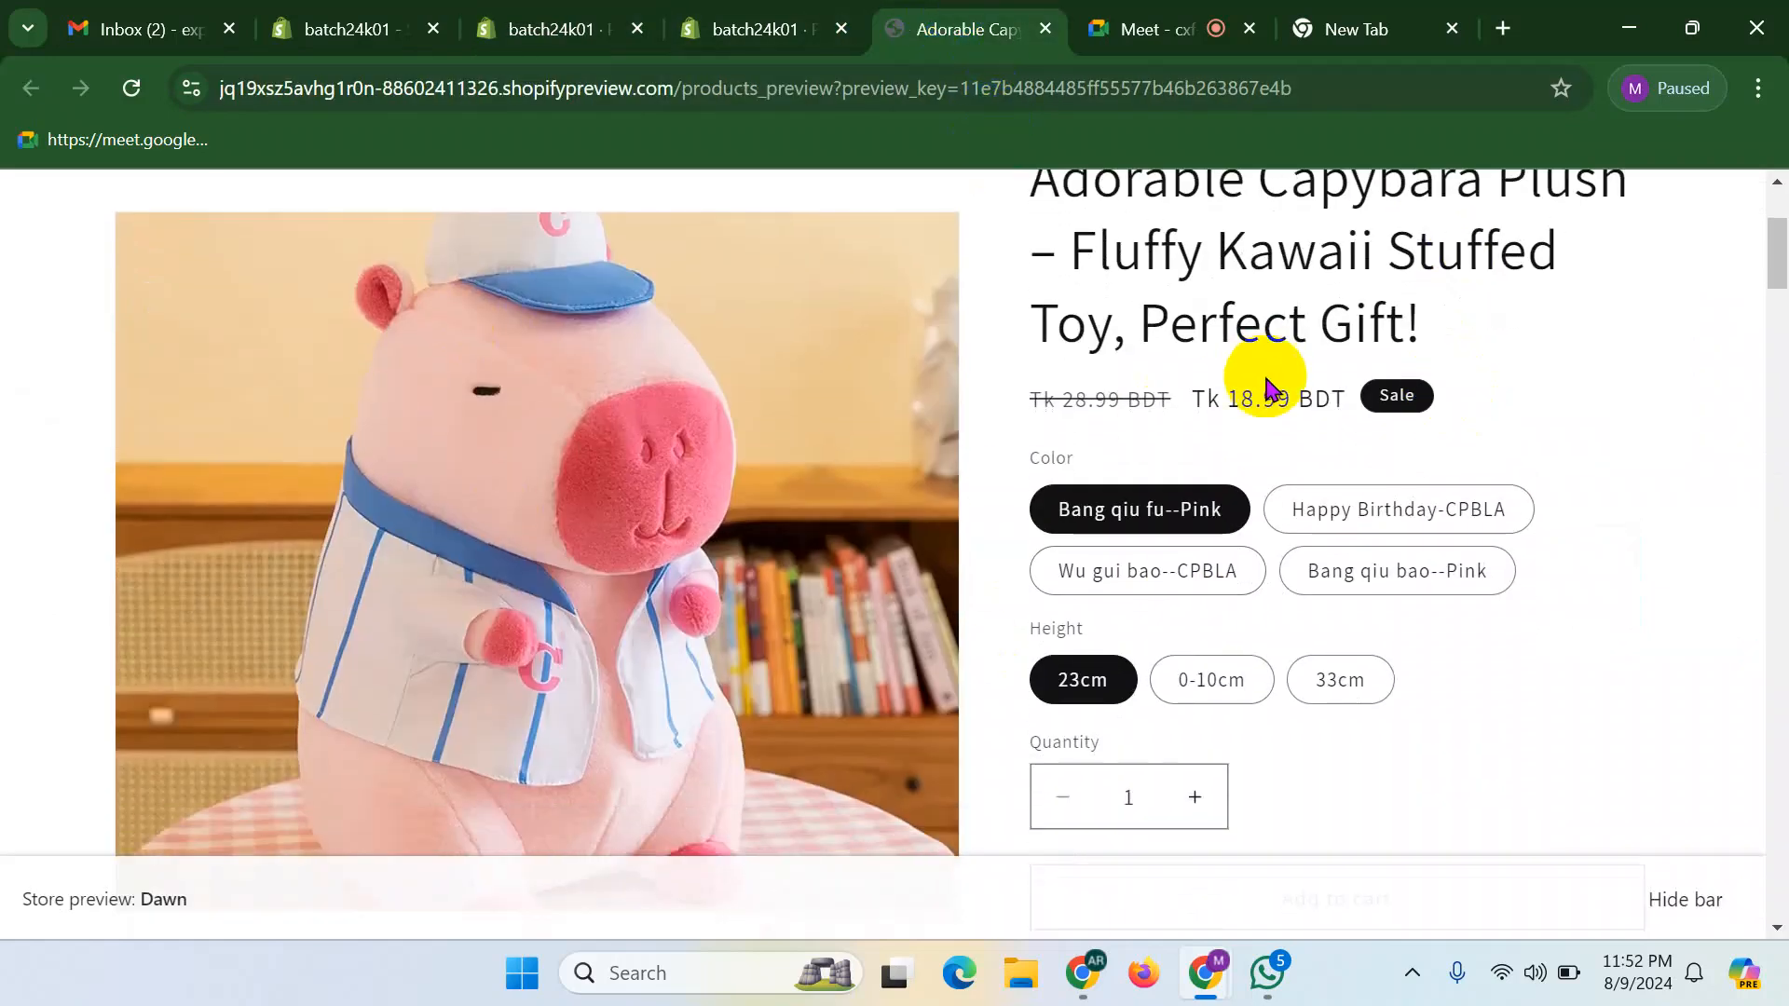
pyautogui.scroll(4, 1174, 326)
pyautogui.moveTo(1030, 428); pyautogui.dragTo(1389, 588)
pyautogui.scroll(-1, 1363, 492)
pyautogui.moveTo(1445, 519); pyautogui.dragTo(1150, 519)
pyautogui.scroll(-1, 1585, 587)
pyautogui.moveTo(1585, 580); pyautogui.dragTo(1072, 463)
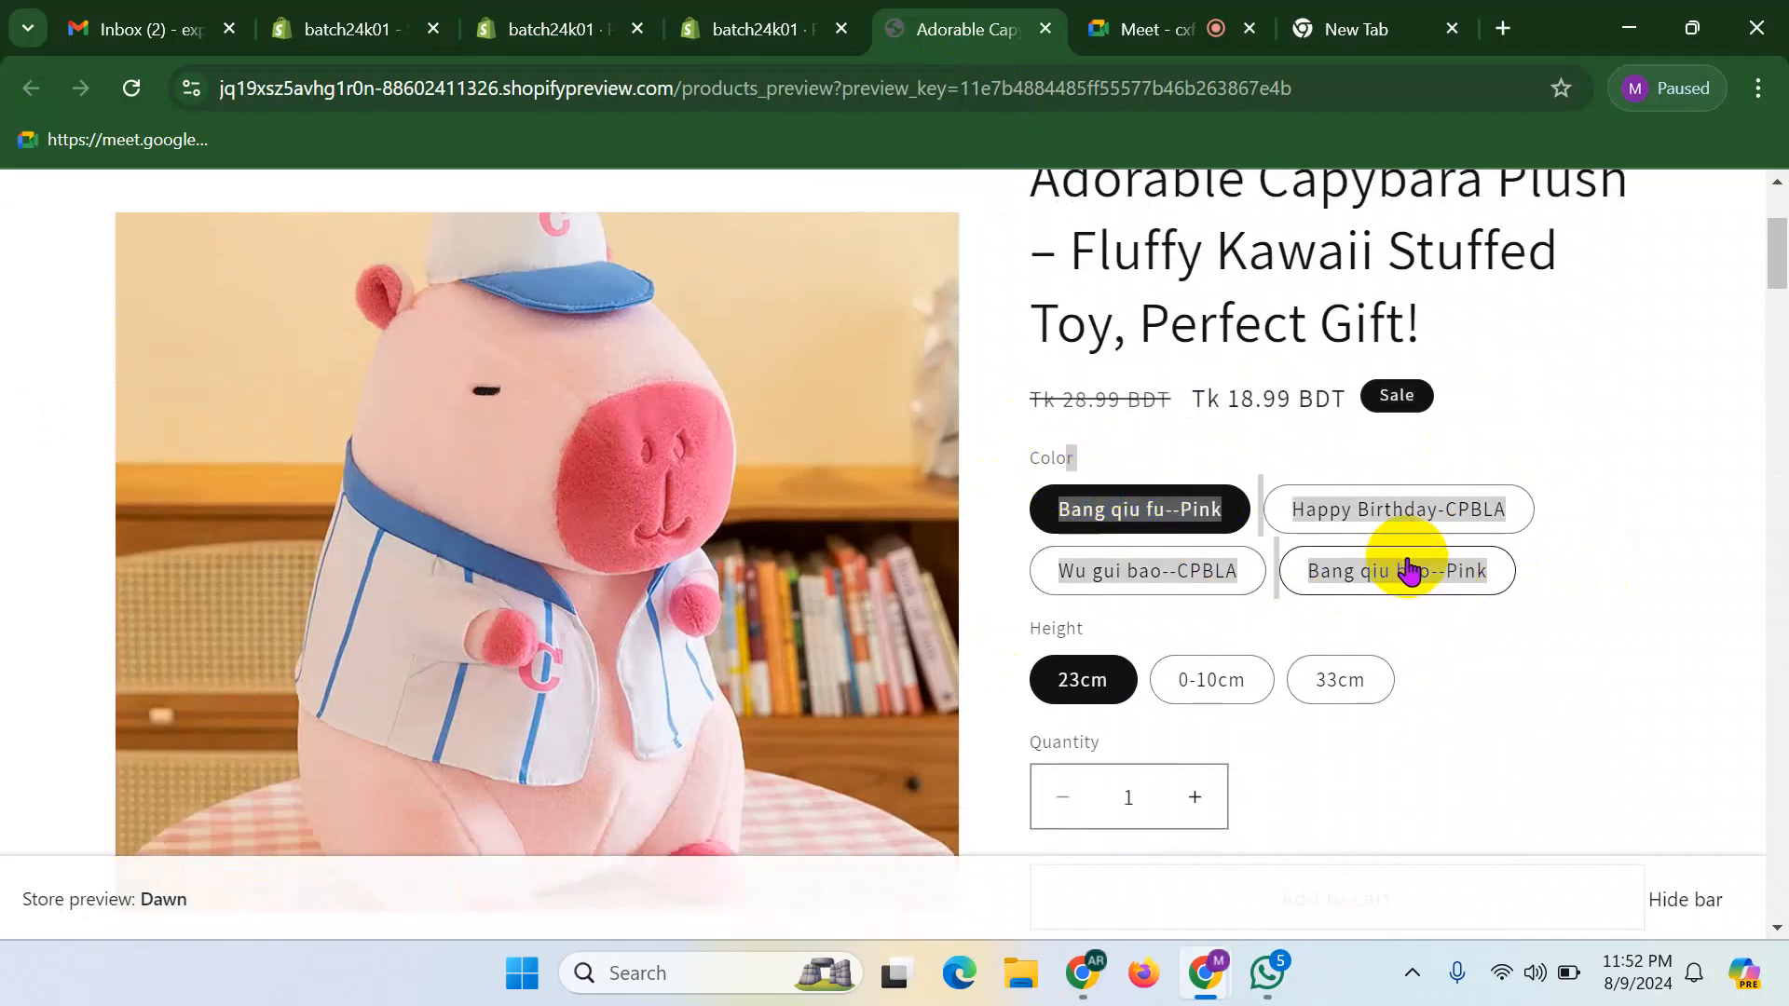
pyautogui.scroll(-1, 1412, 569)
pyautogui.scroll(-1, 1418, 561)
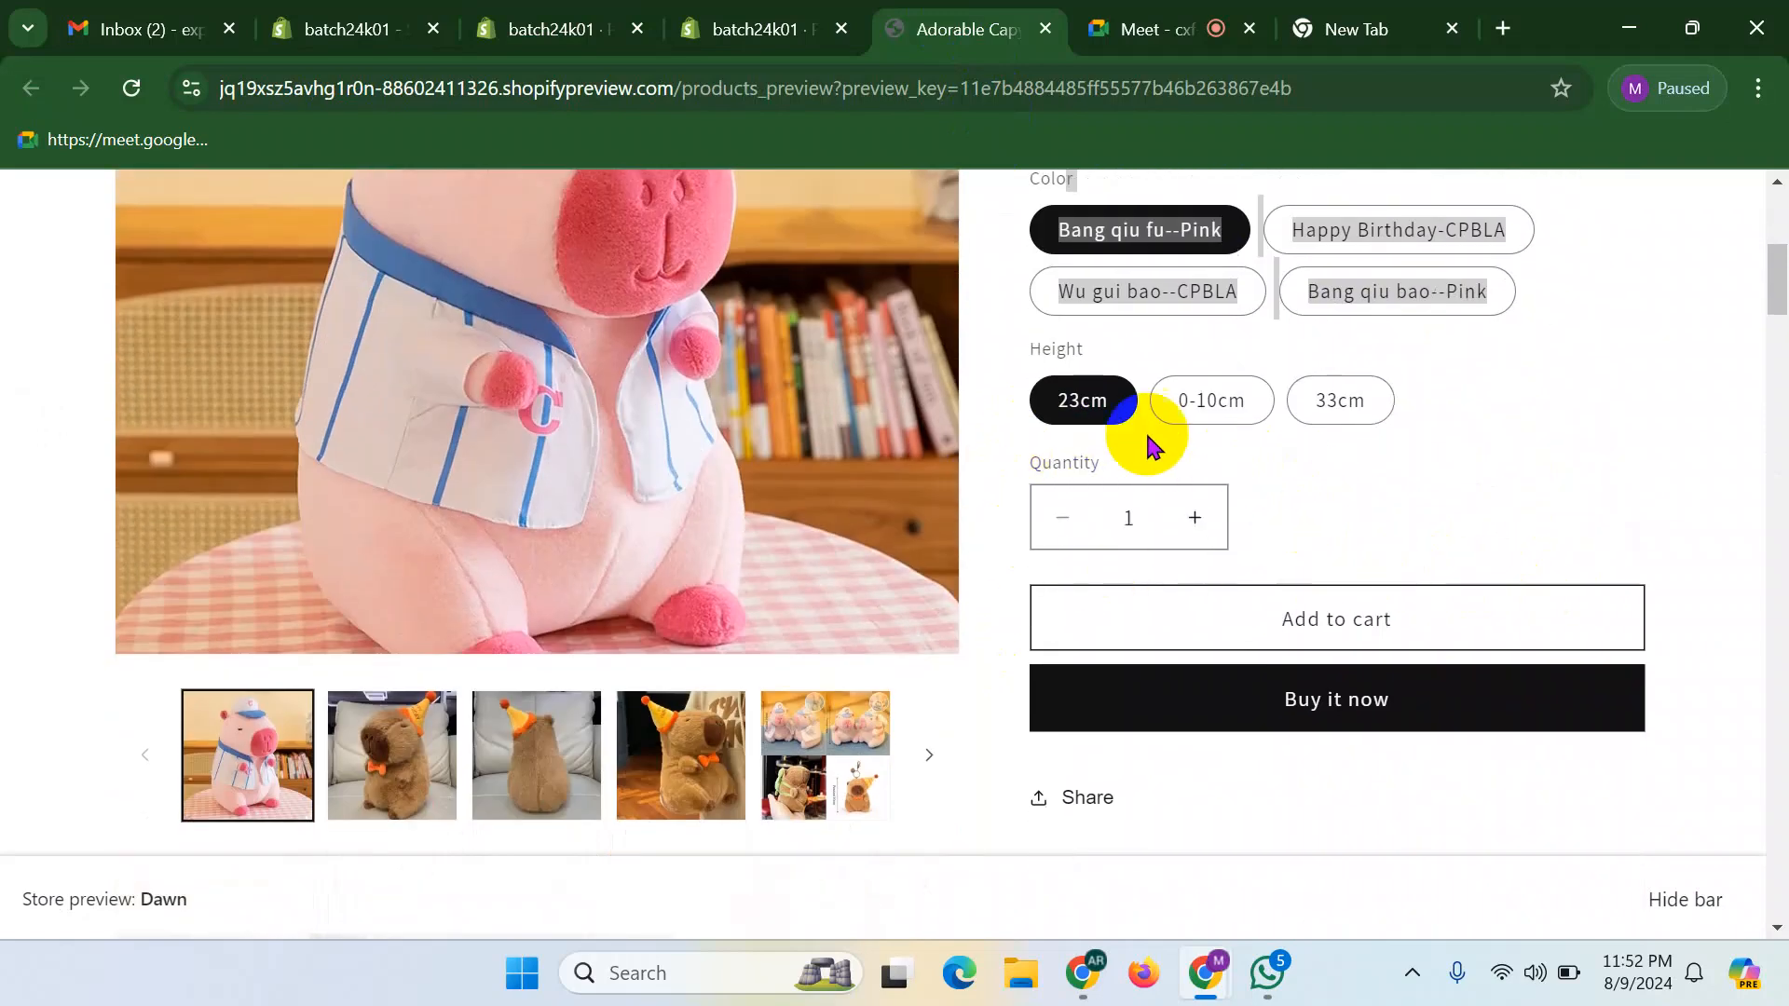
pyautogui.scroll(-3, 1295, 617)
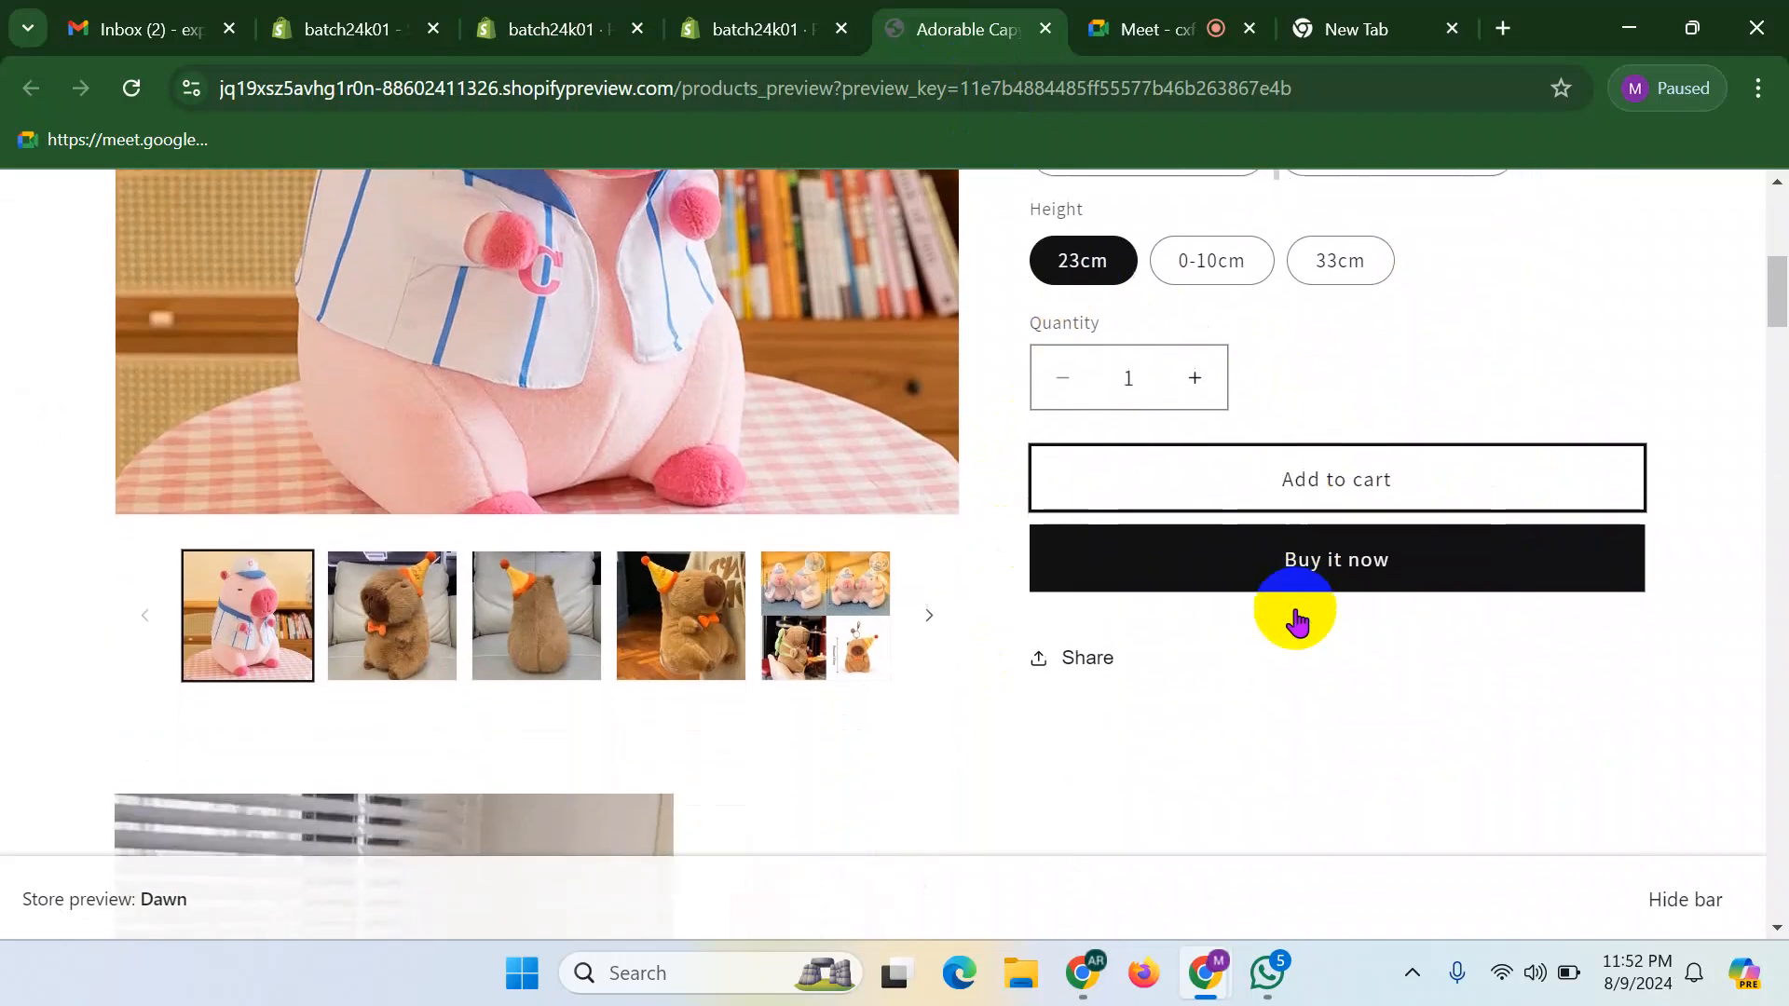
pyautogui.scroll(8, 1295, 617)
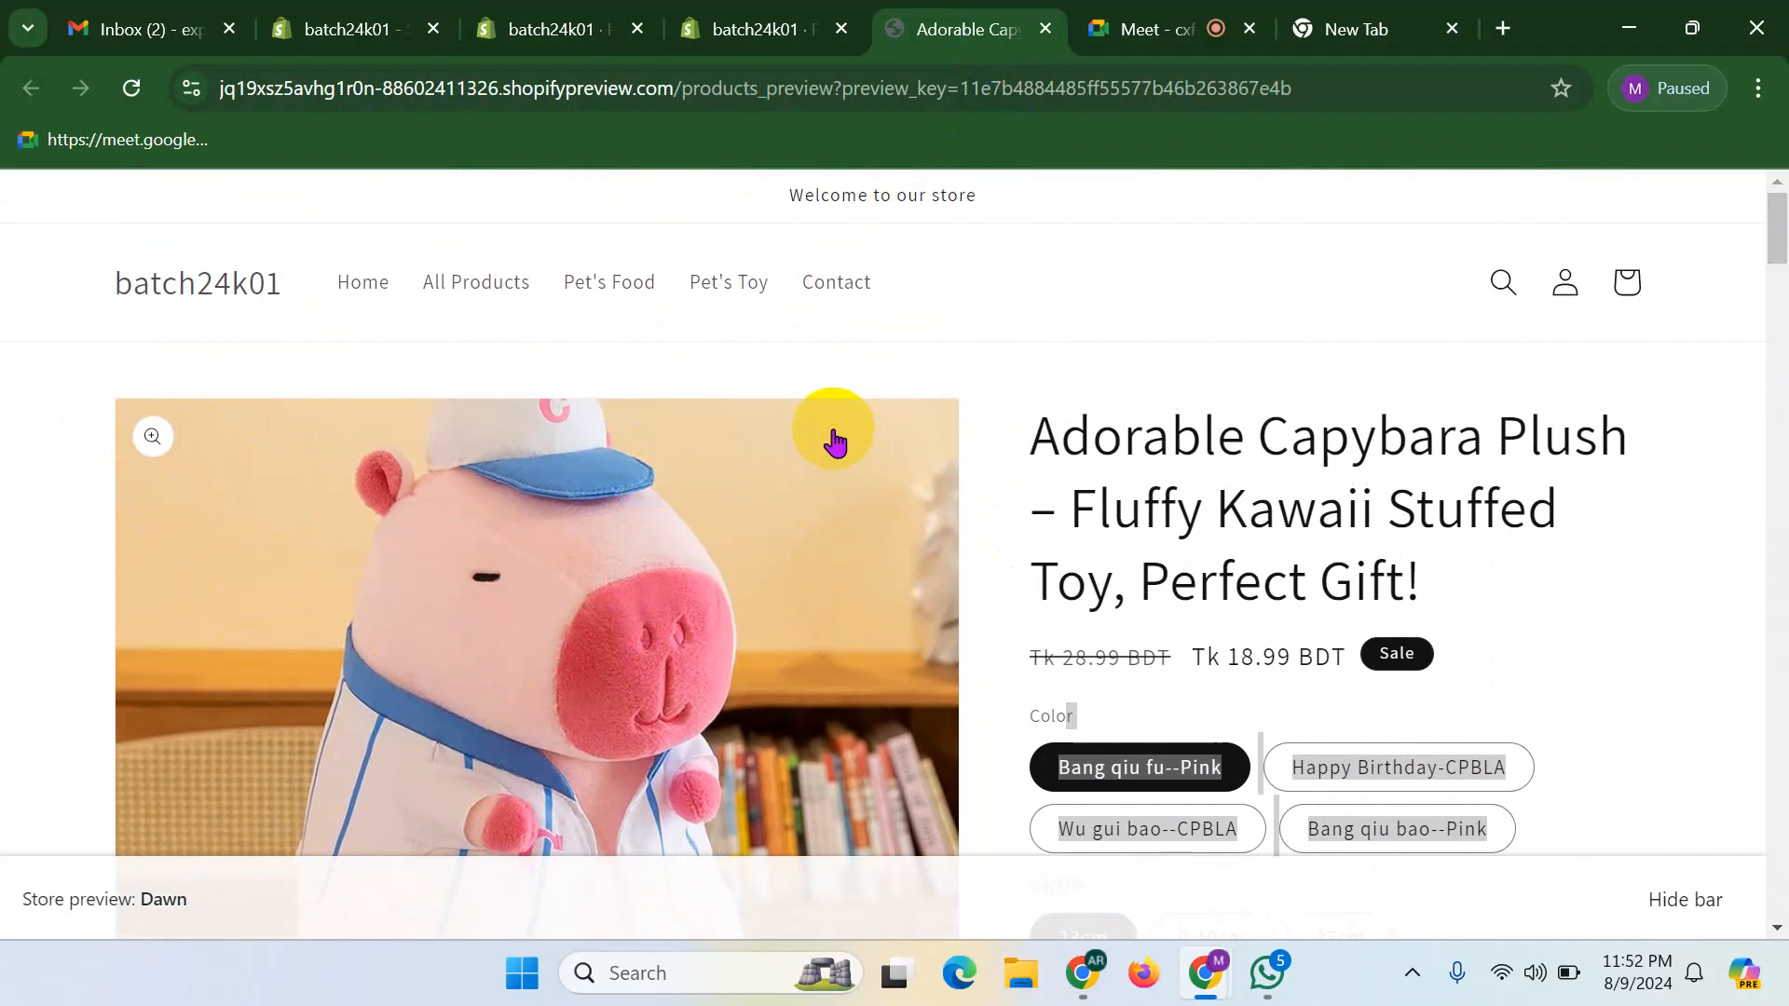
pyautogui.scroll(-6, 531, 392)
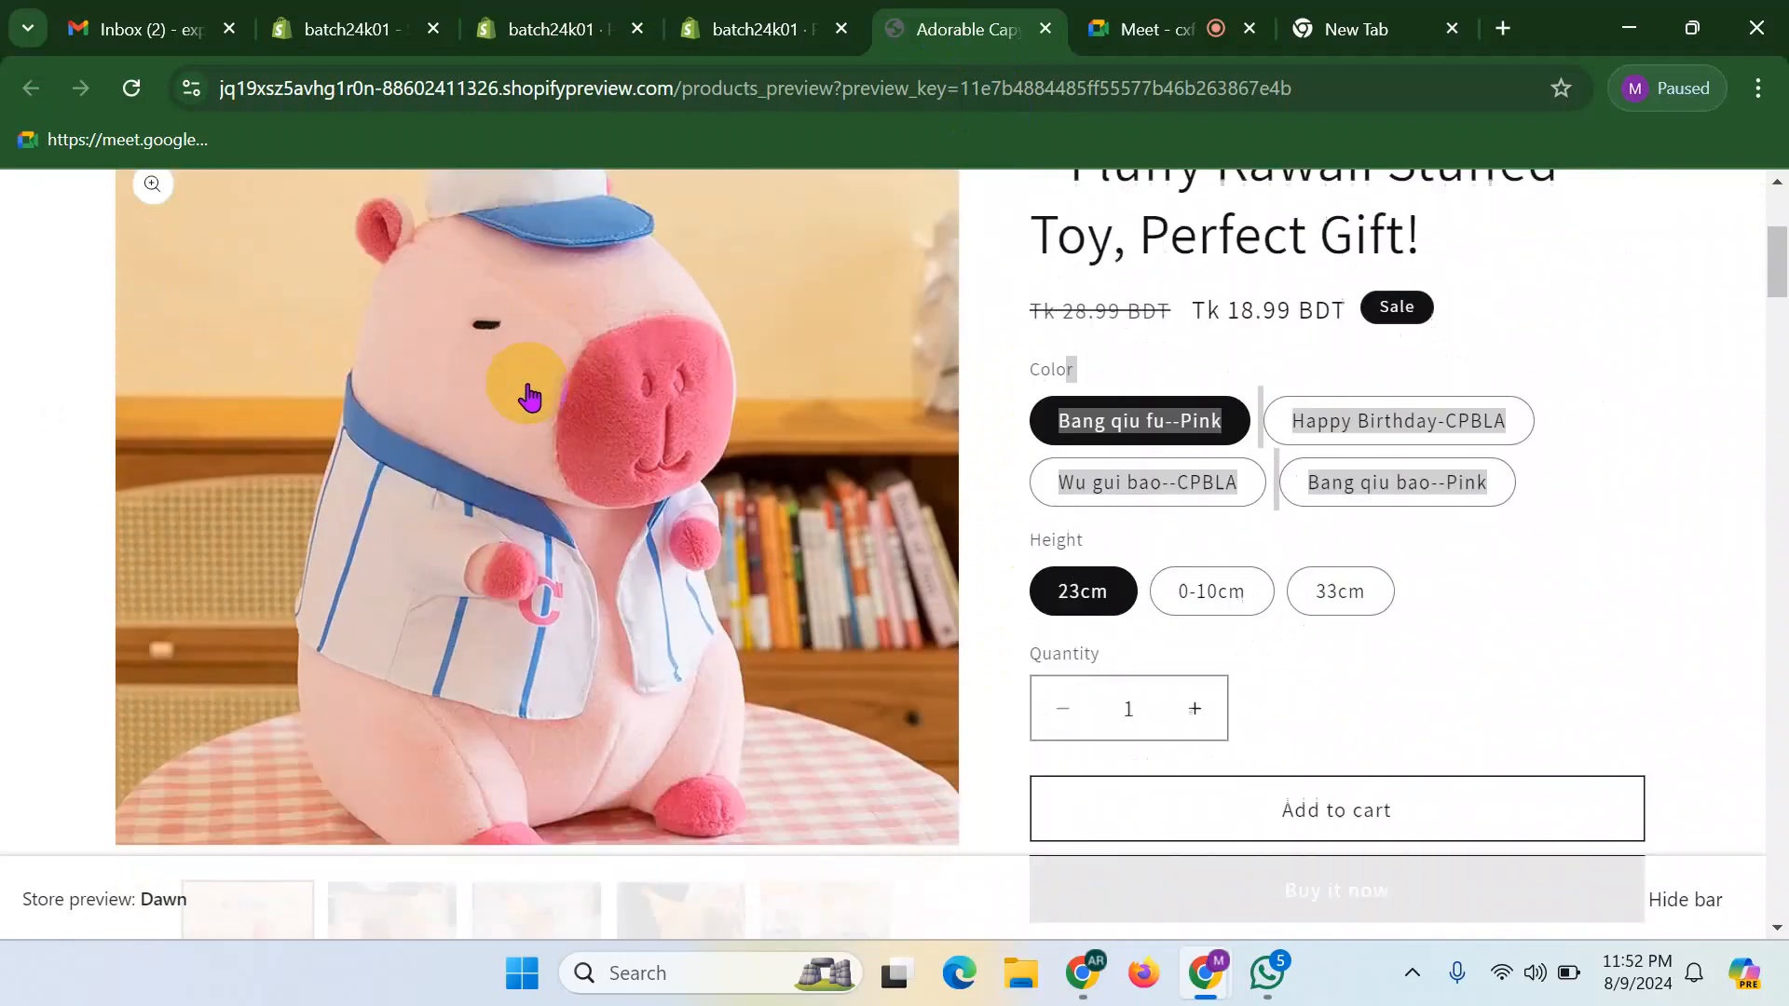
pyautogui.scroll(7, 1030, 509)
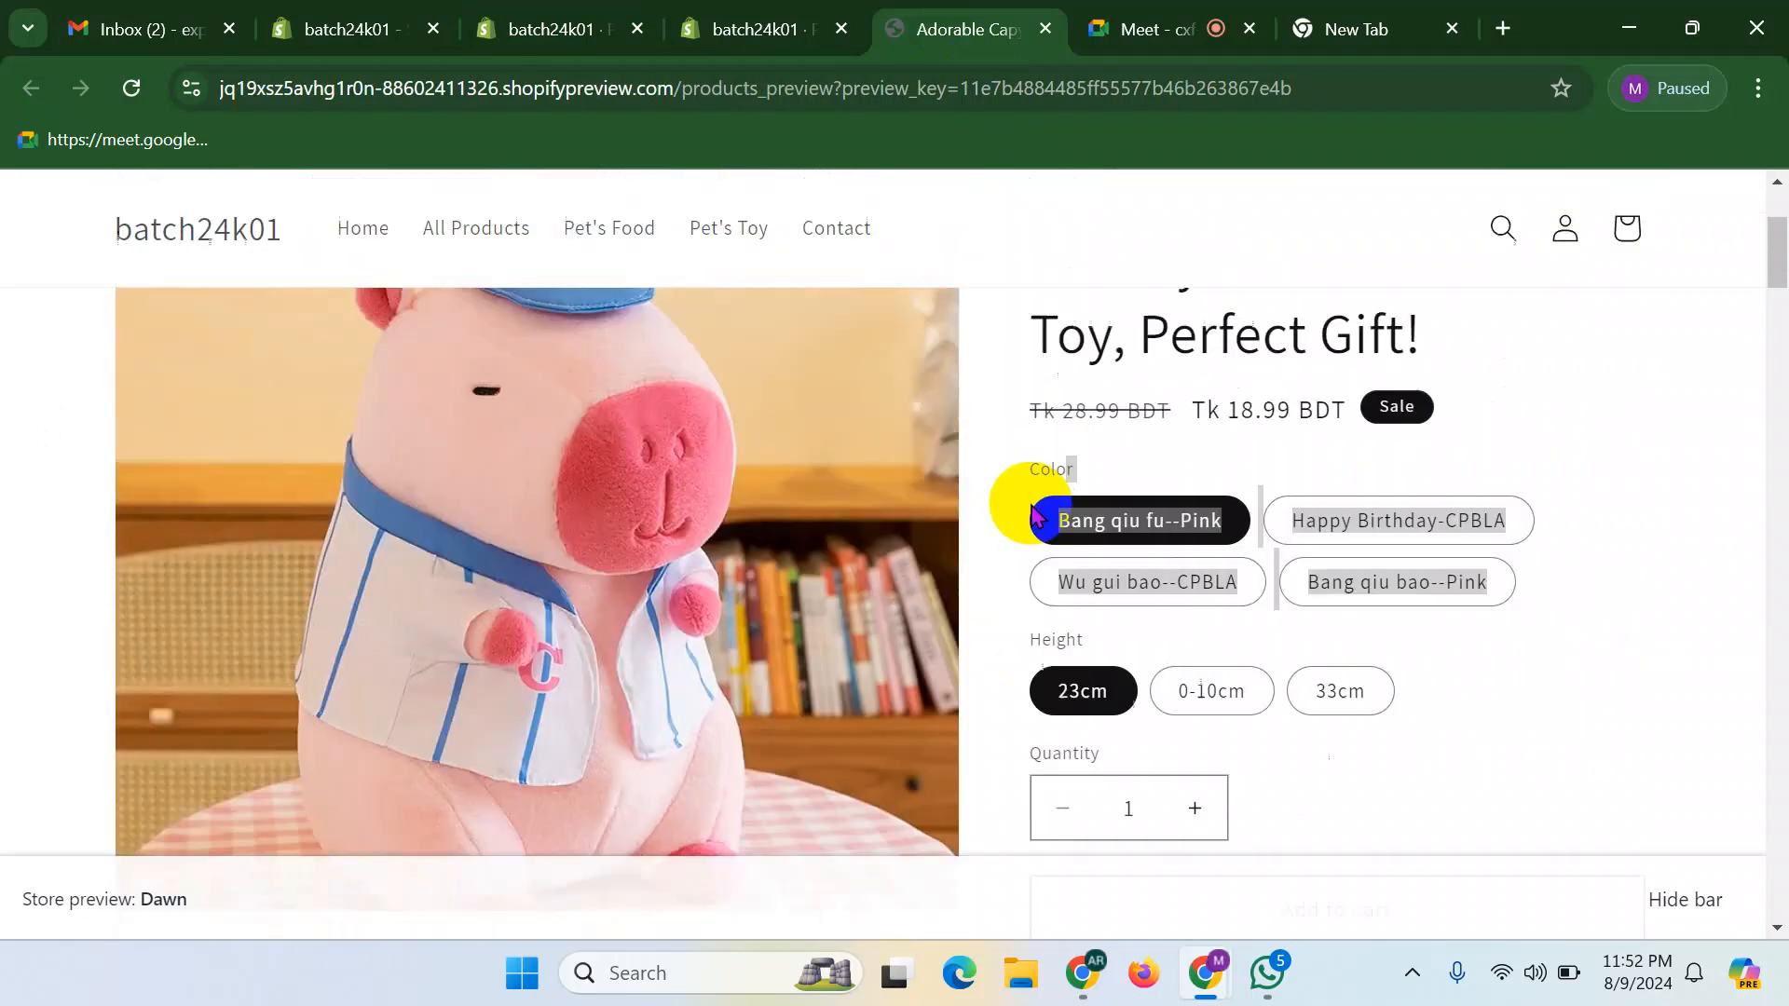
pyautogui.click(770, 37)
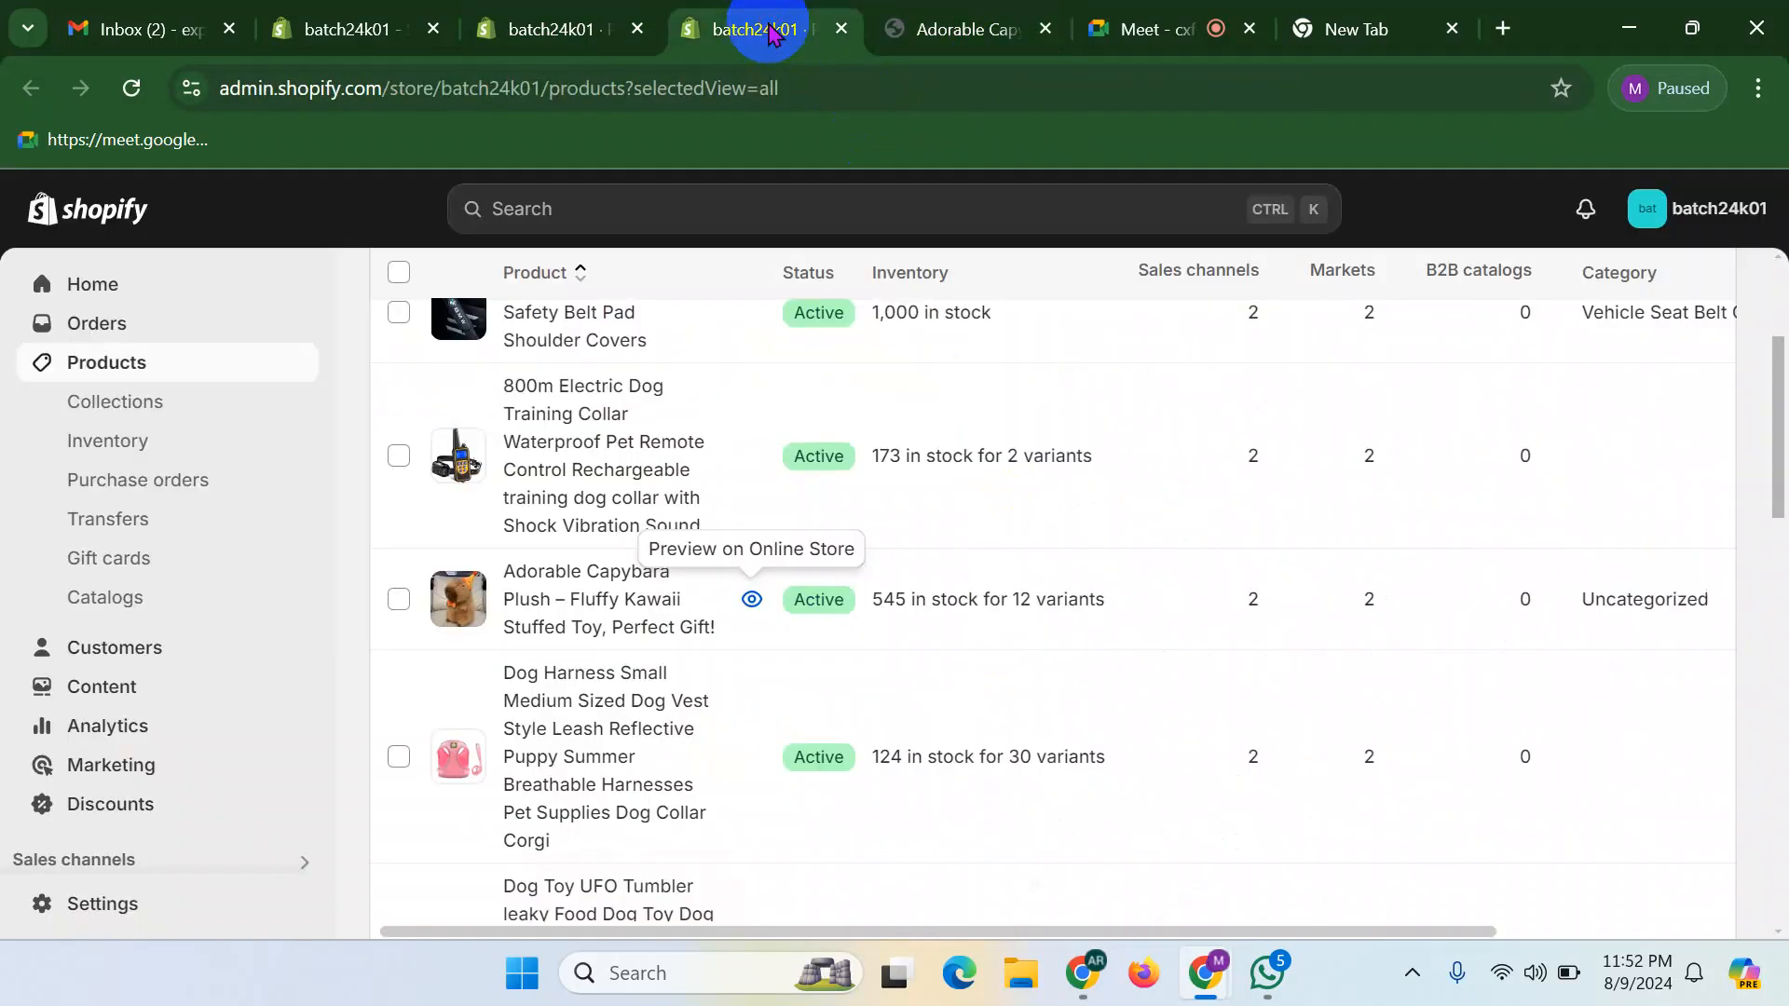
pyautogui.click(519, 28)
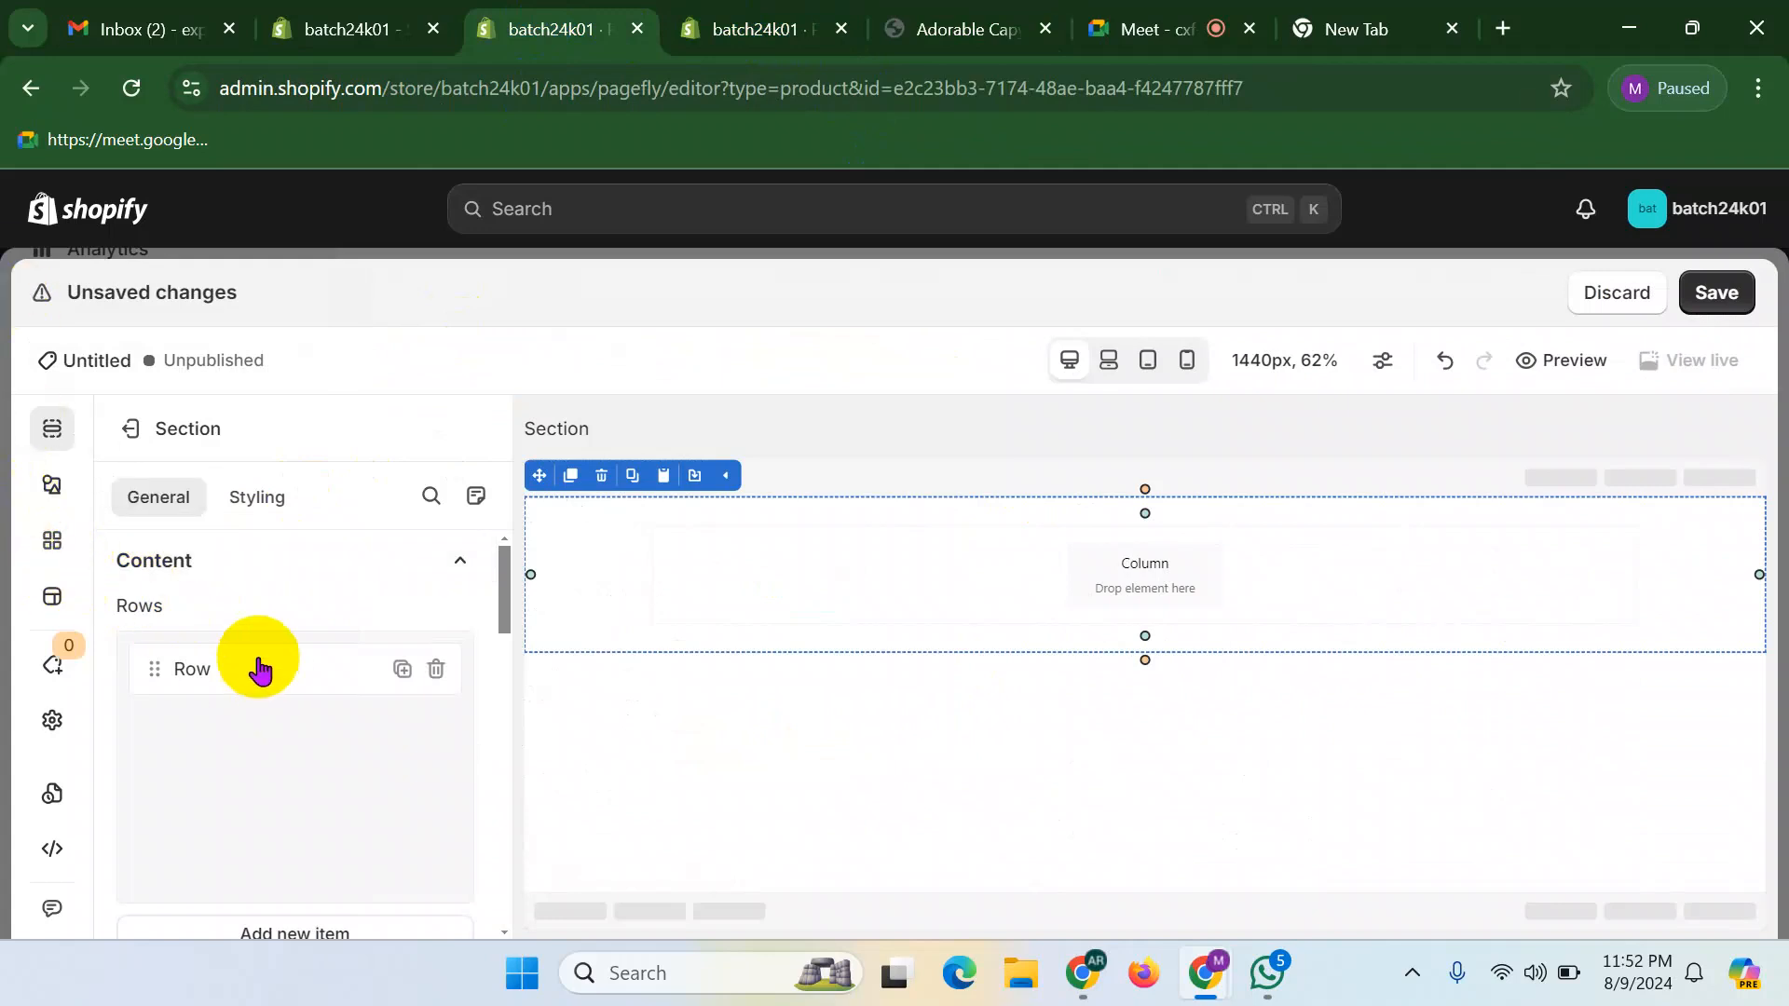
# - Add the Shopify Product details element in its image-beside-text layout to the empty column
pyautogui.click(58, 489)
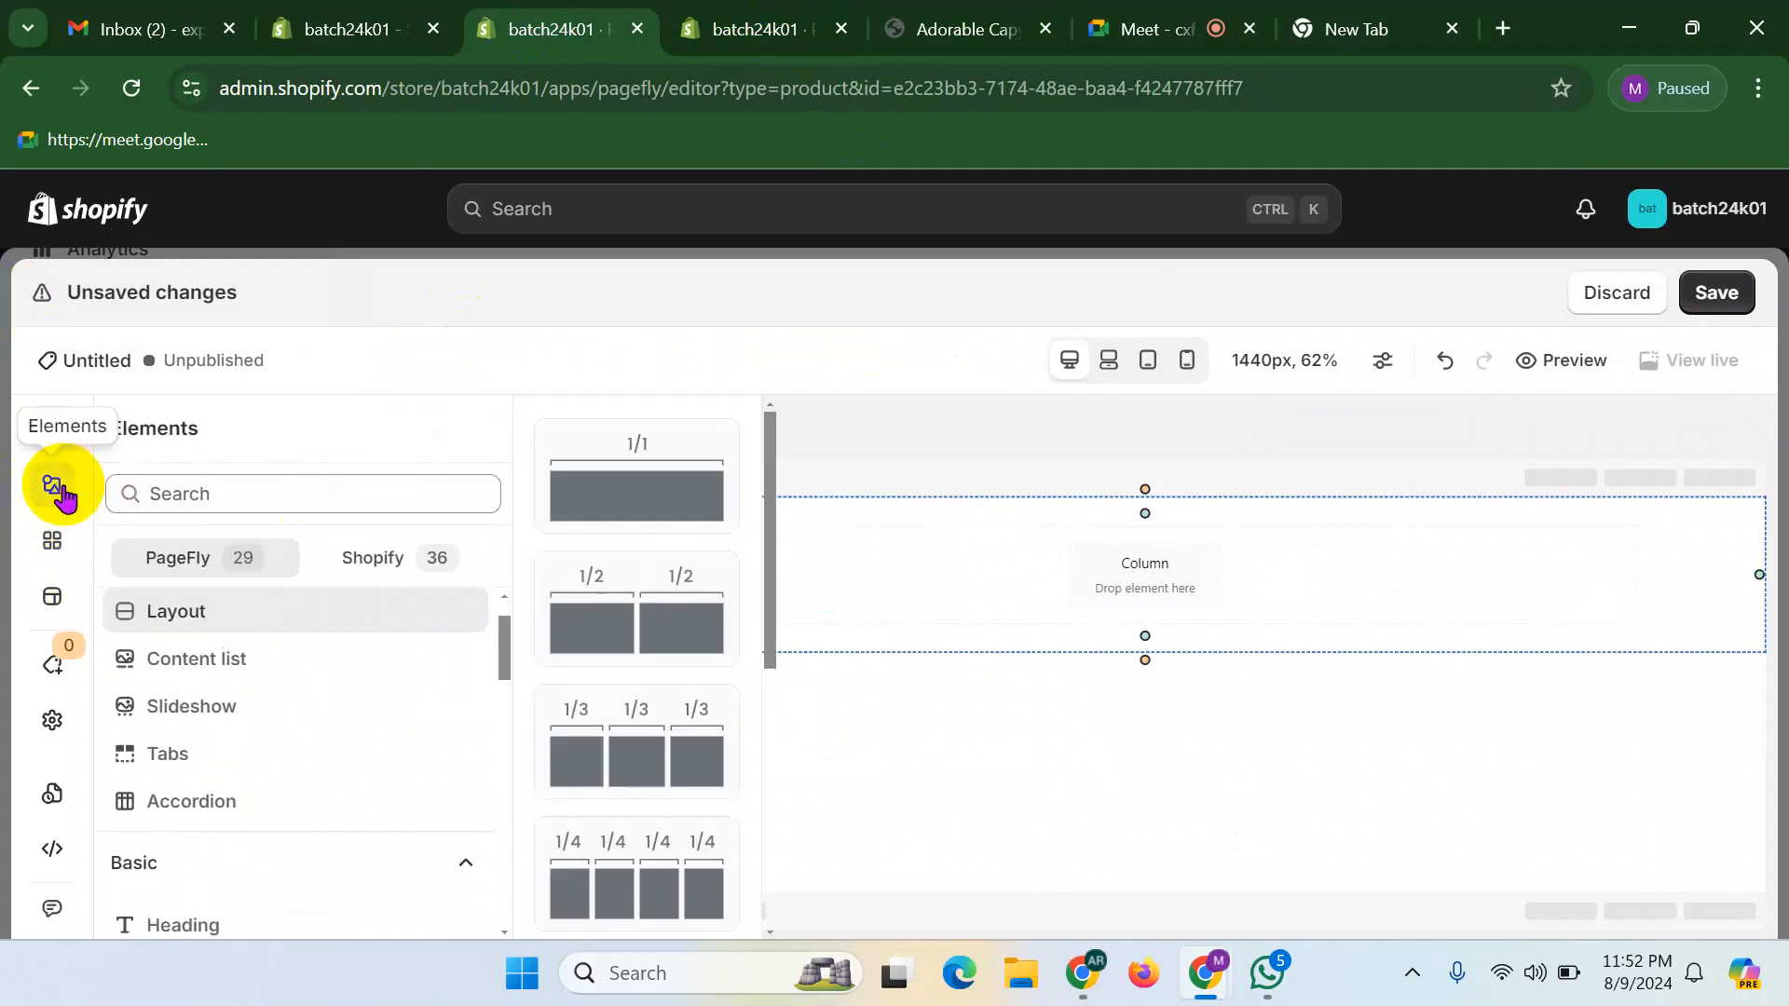
pyautogui.click(377, 557)
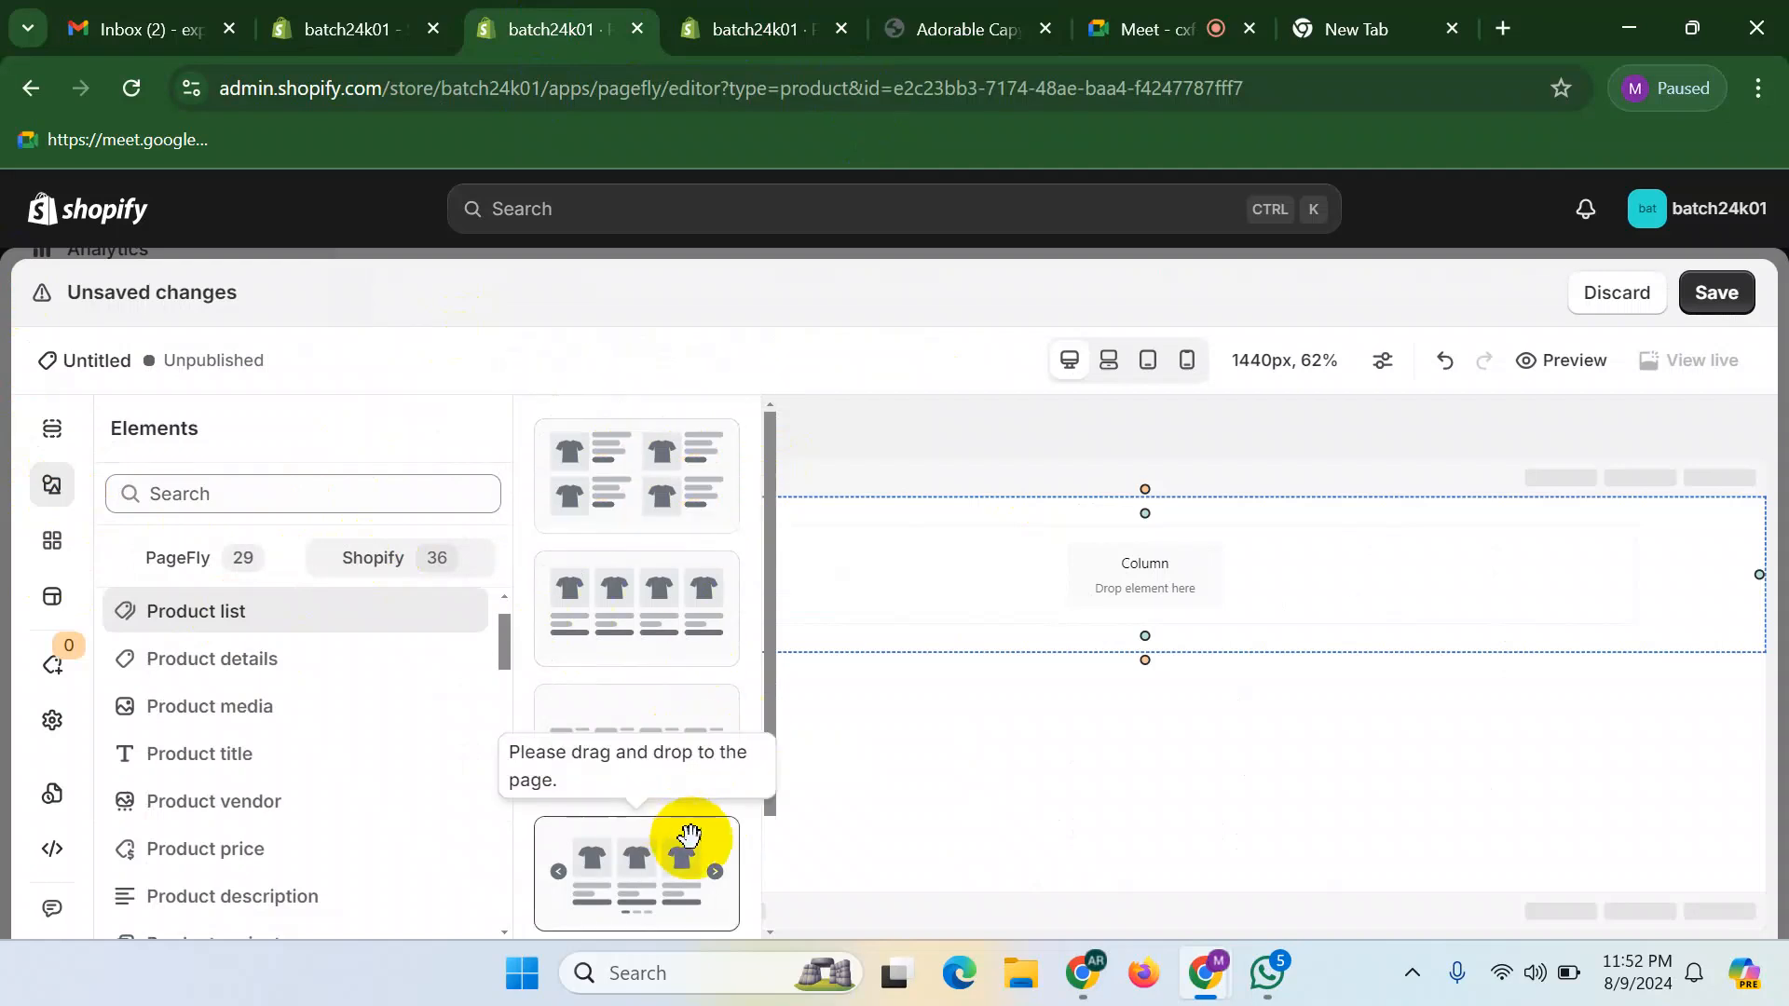
pyautogui.click(260, 659)
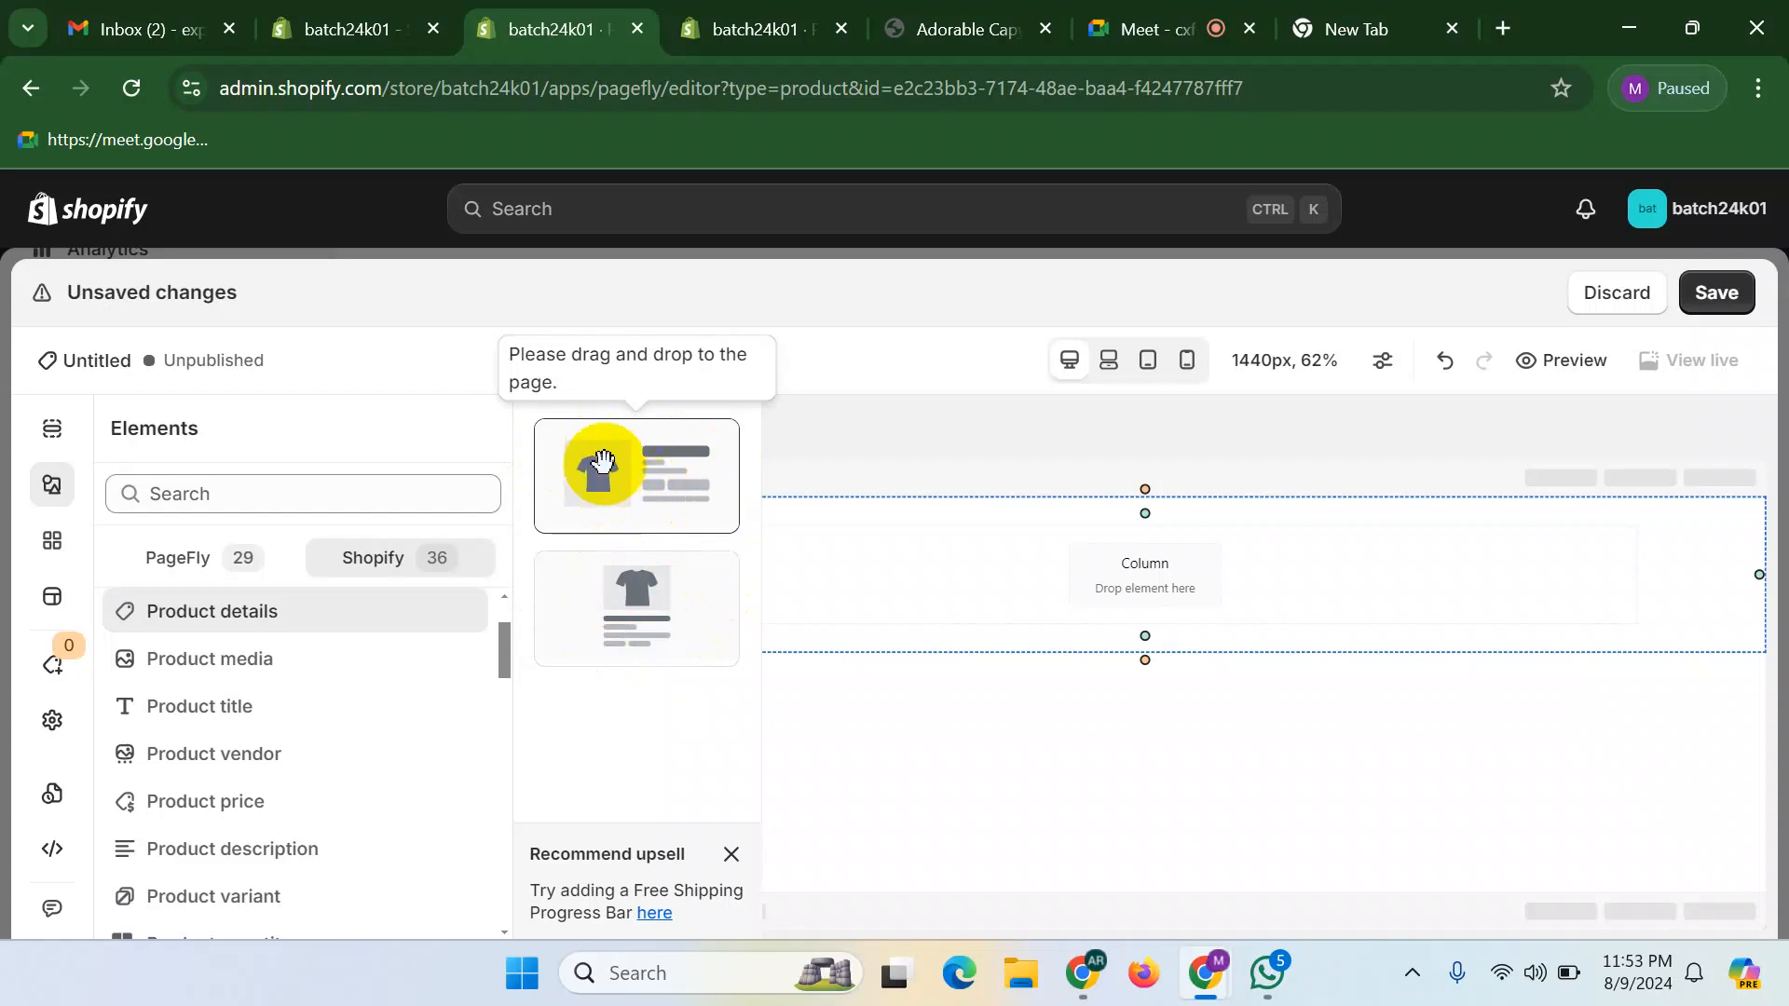
pyautogui.moveTo(591, 460); pyautogui.dragTo(743, 550)
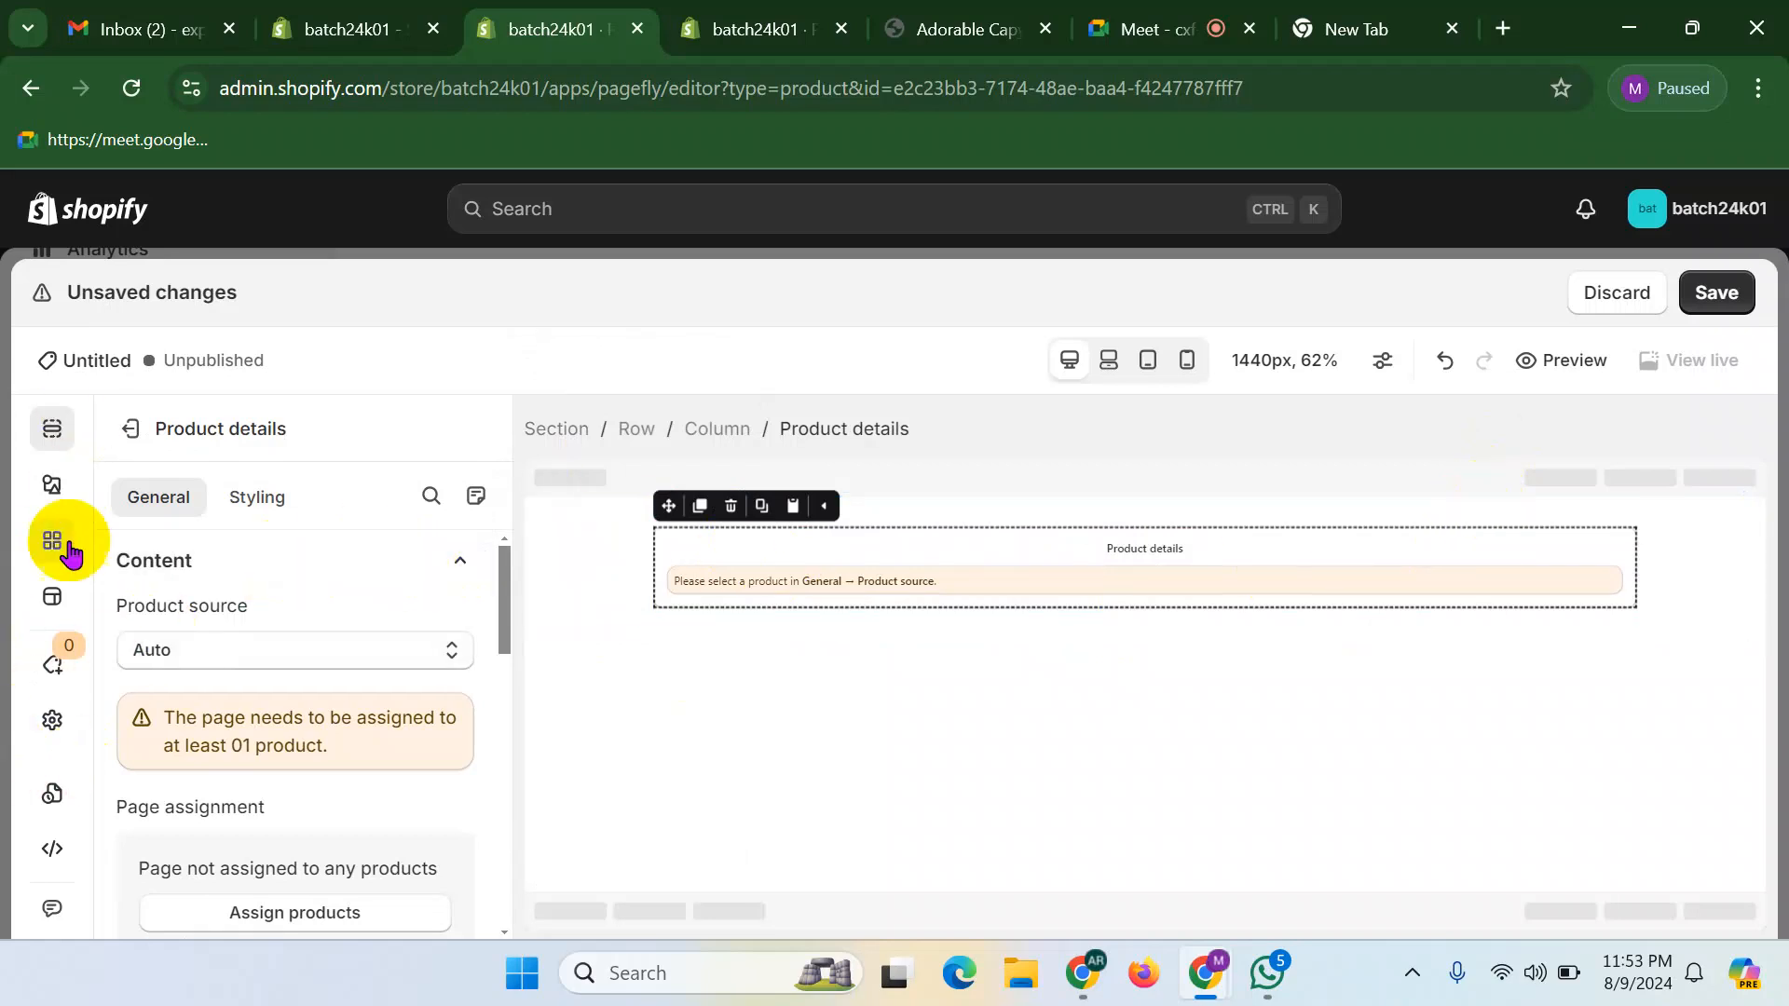
# - Set the page title to "Adorable Capybara Plush" in the page settings, copying the text from the product title in the store preview
pyautogui.click(53, 725)
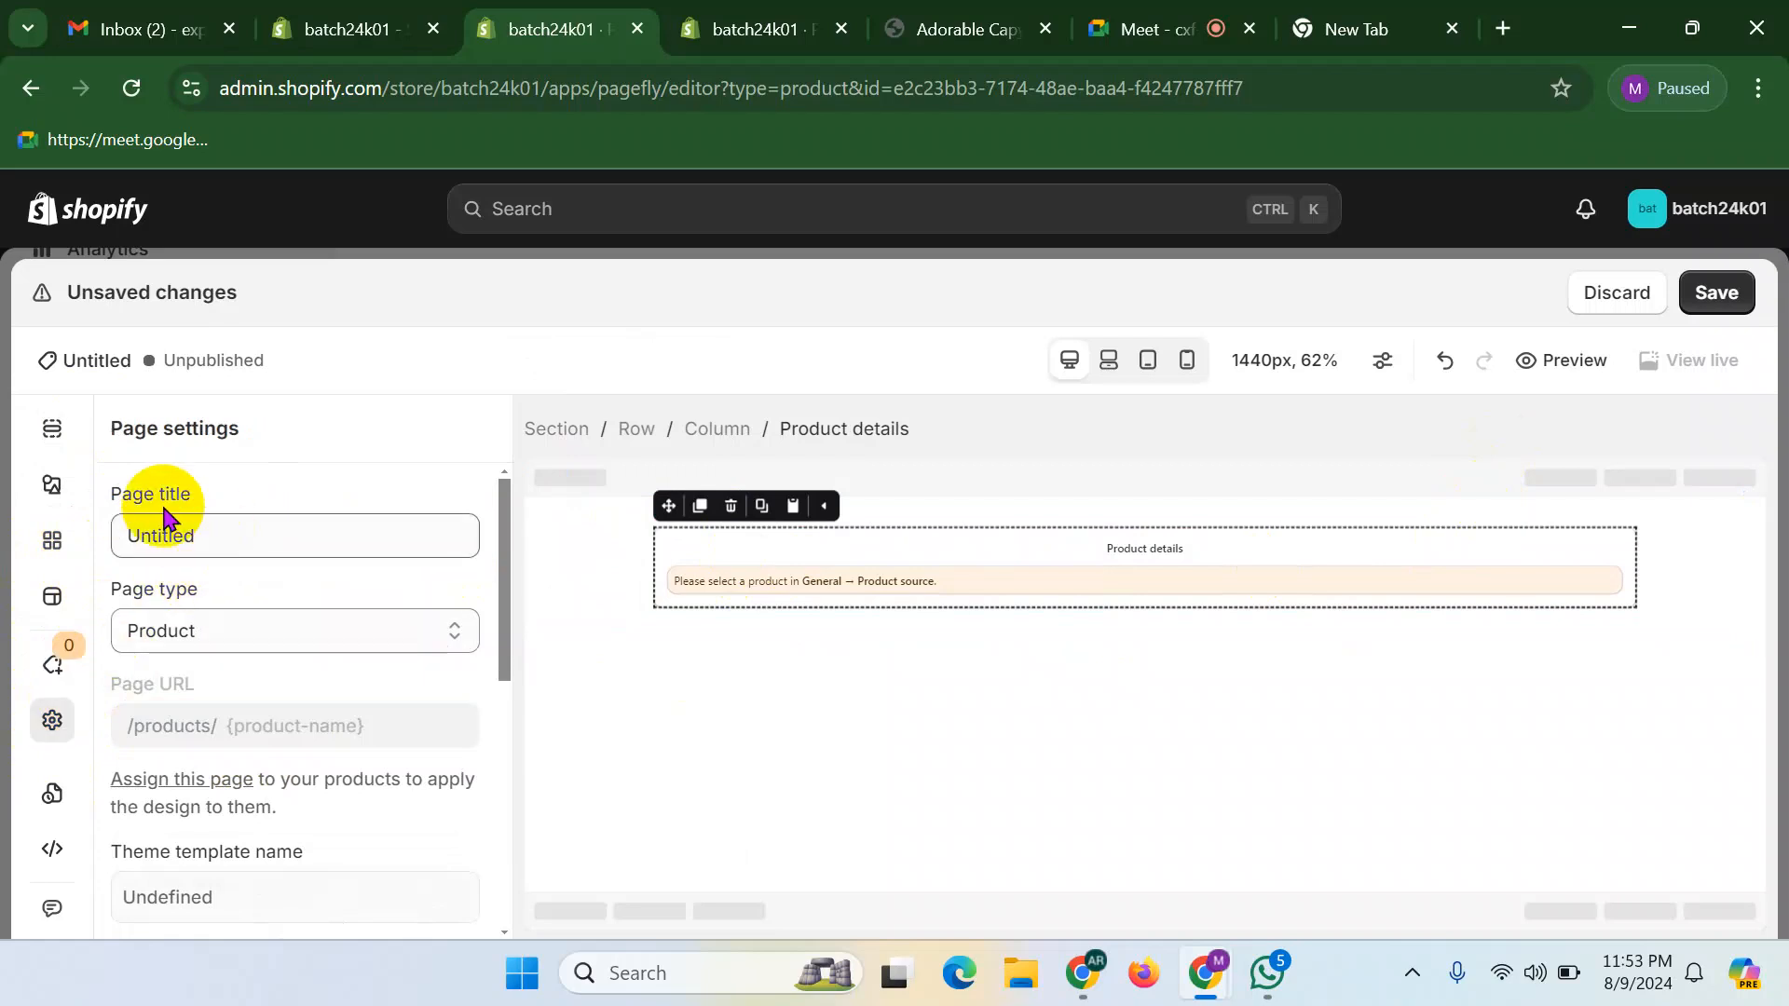
pyautogui.click(987, 27)
pyautogui.moveTo(1033, 436); pyautogui.dragTo(1622, 445)
pyautogui.hotkey('ctrl', 'c')
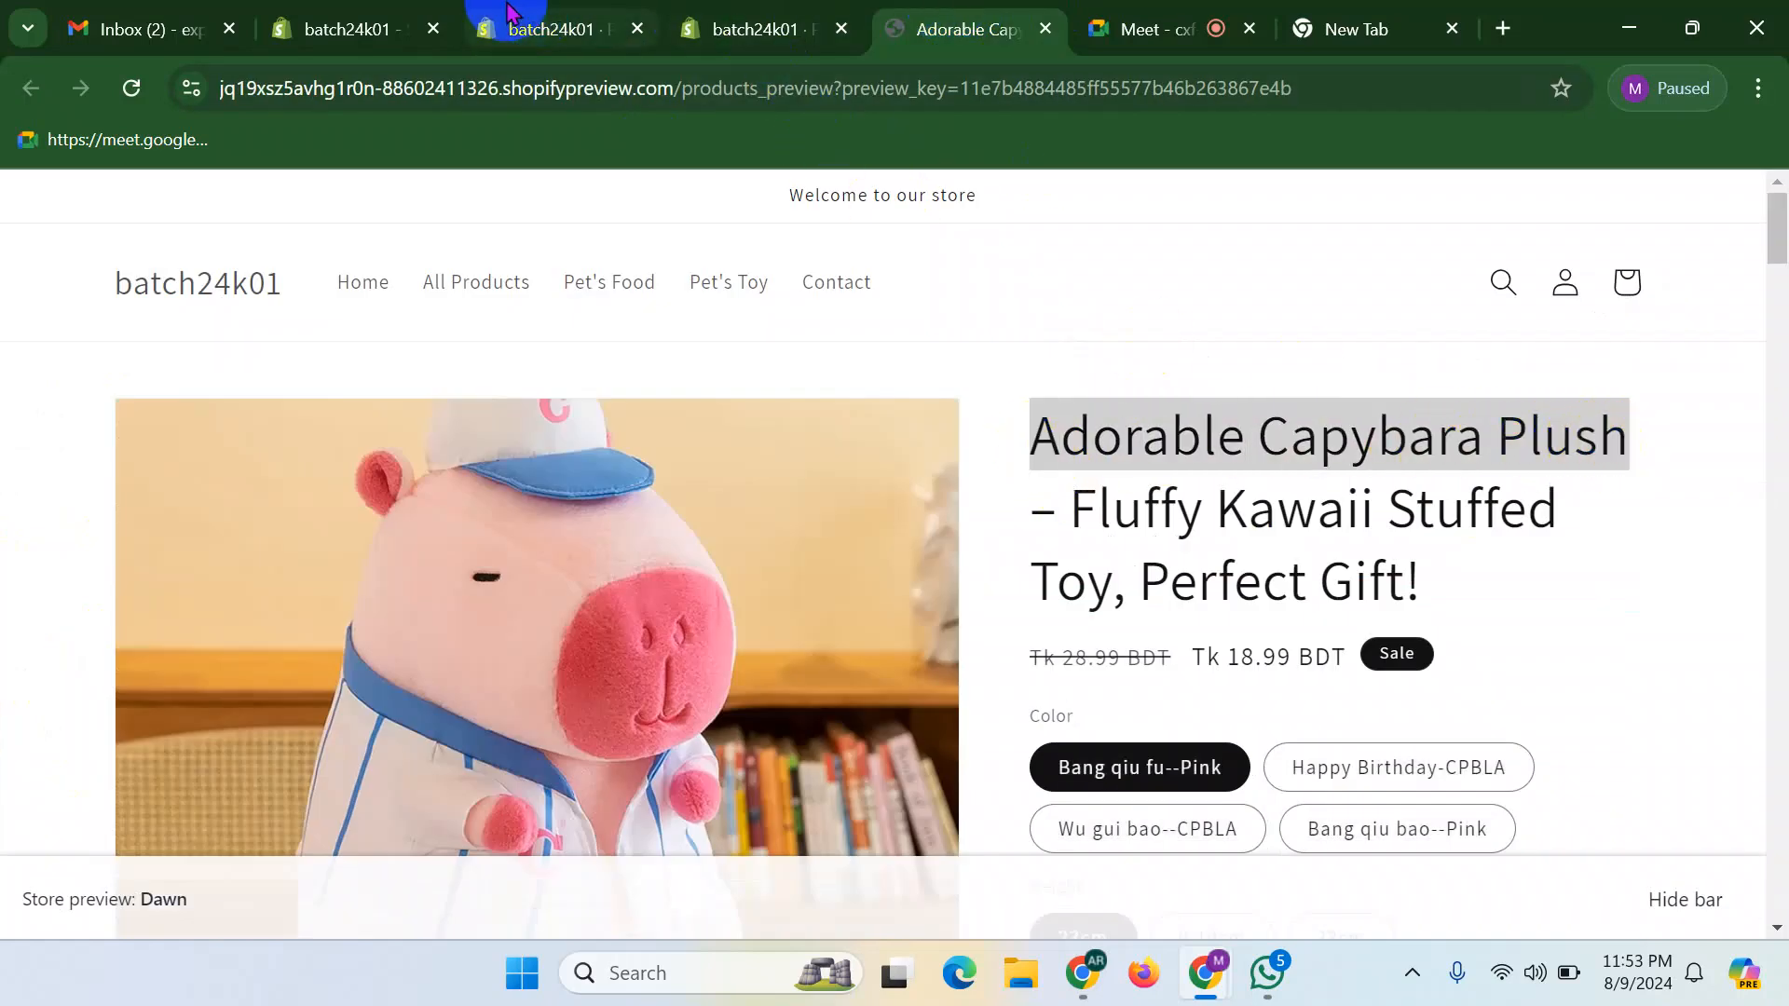
pyautogui.click(550, 28)
pyautogui.moveTo(240, 534); pyautogui.dragTo(121, 538)
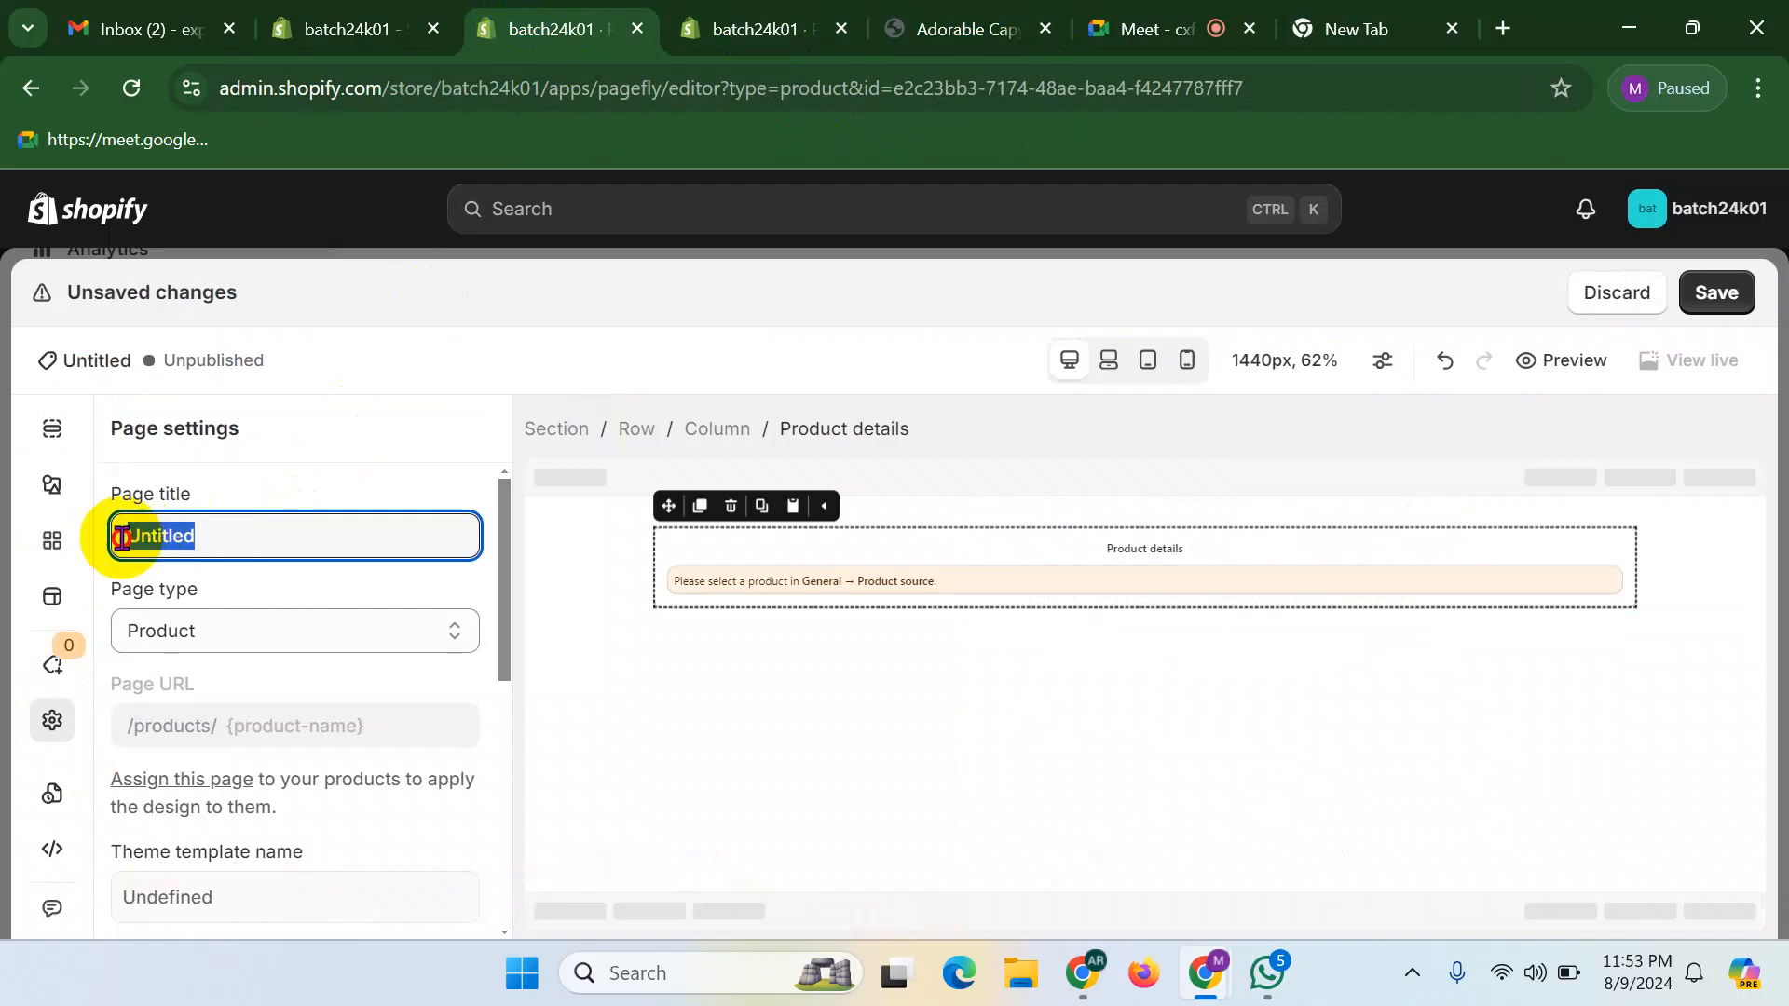
pyautogui.hotkey('ctrl', 'v')
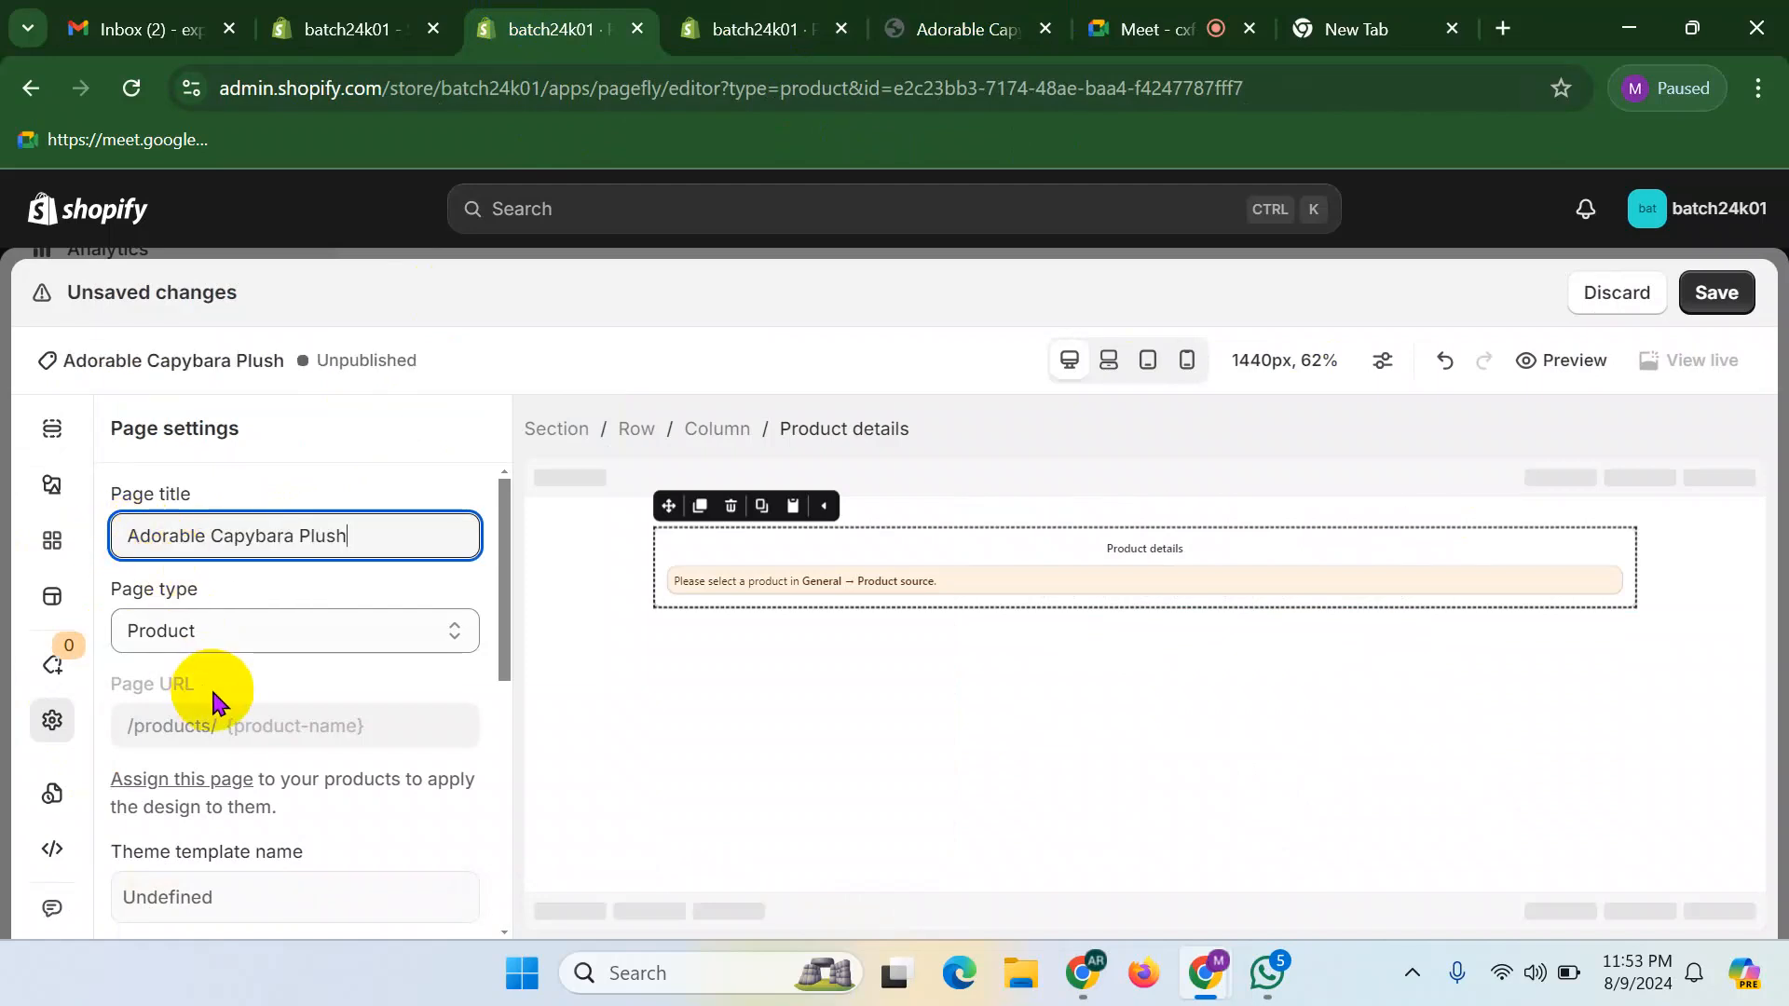
# - Examine the page type and header-and-footer options in the page settings, comparing them with the header and footer of the store preview page
pyautogui.moveTo(114, 589); pyautogui.dragTo(216, 596)
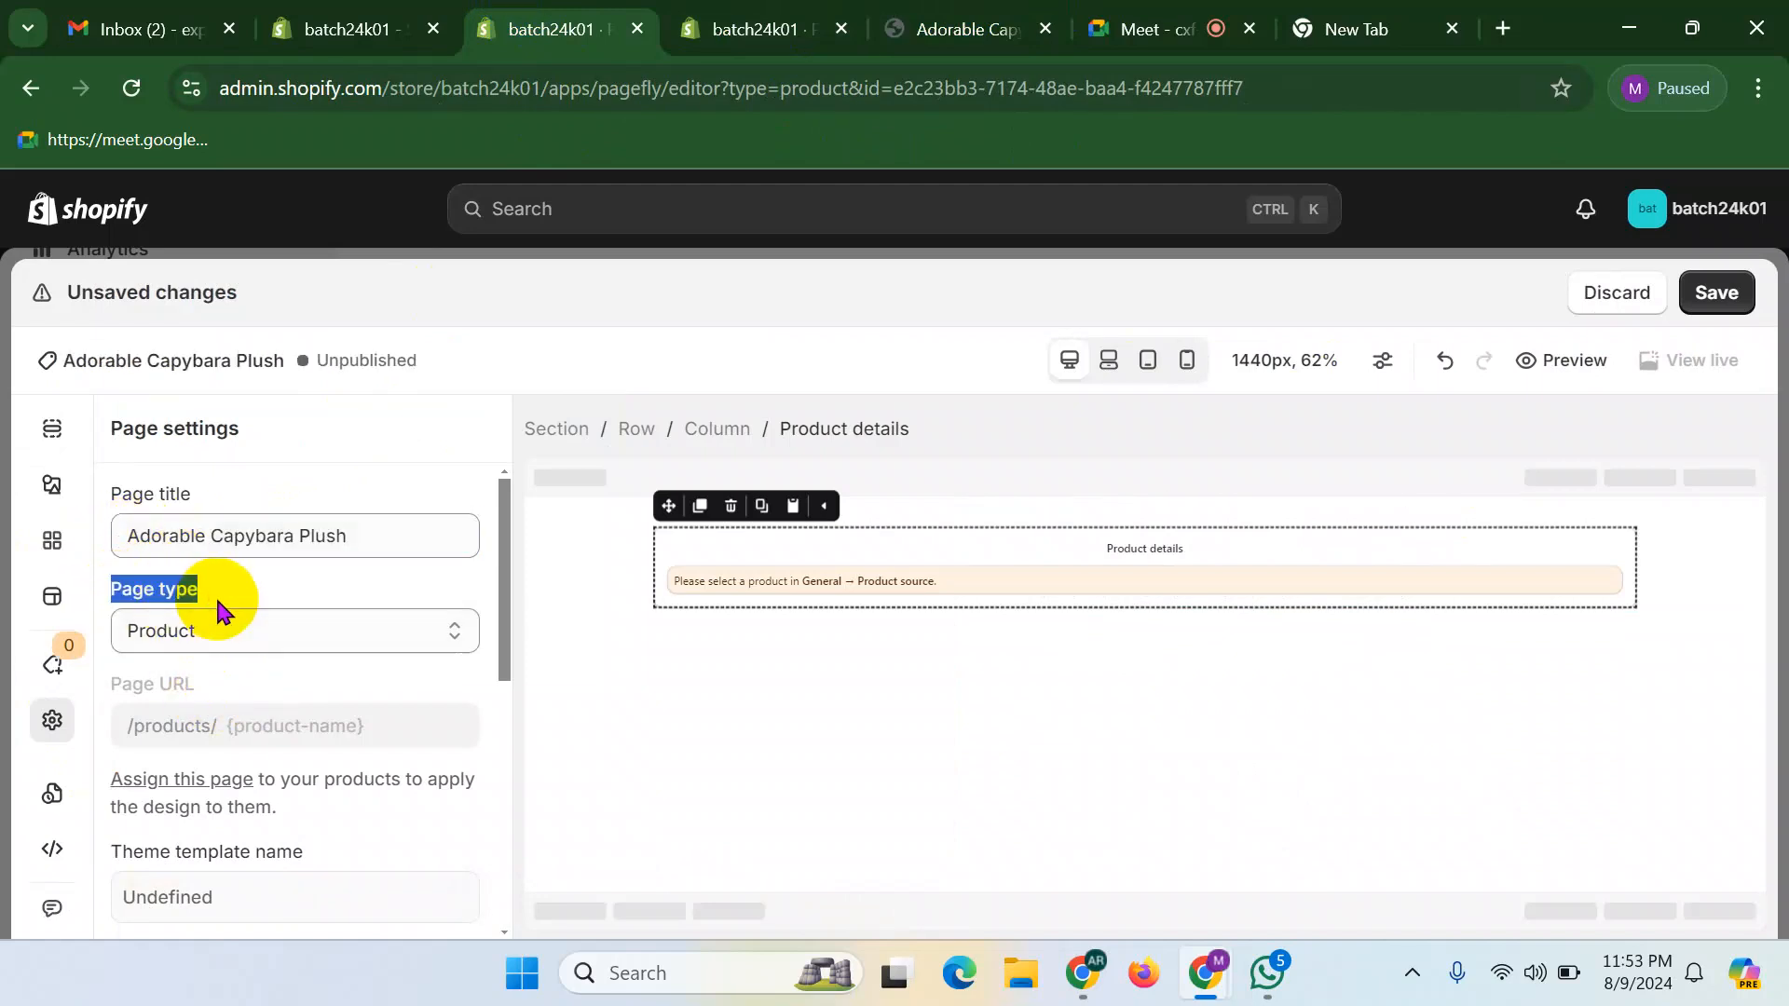
pyautogui.scroll(-1, 202, 691)
pyautogui.scroll(-5, 202, 692)
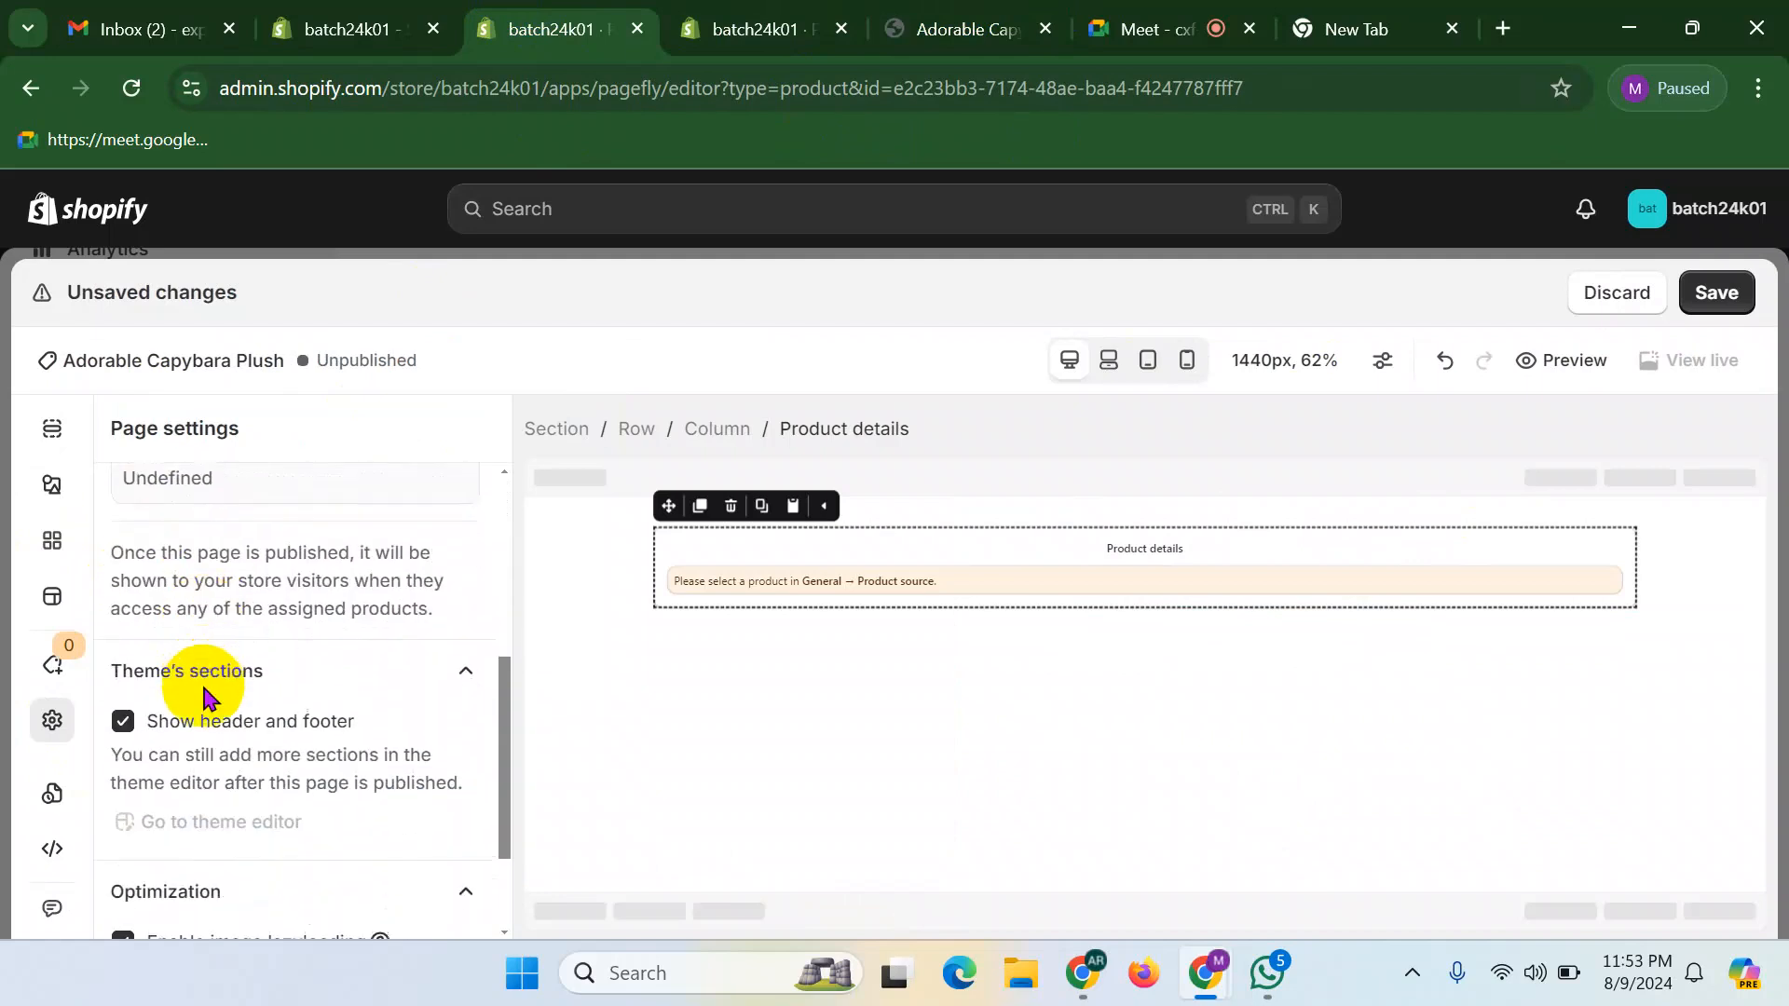
pyautogui.click(923, 28)
pyautogui.moveTo(1777, 224); pyautogui.dragTo(1781, 984)
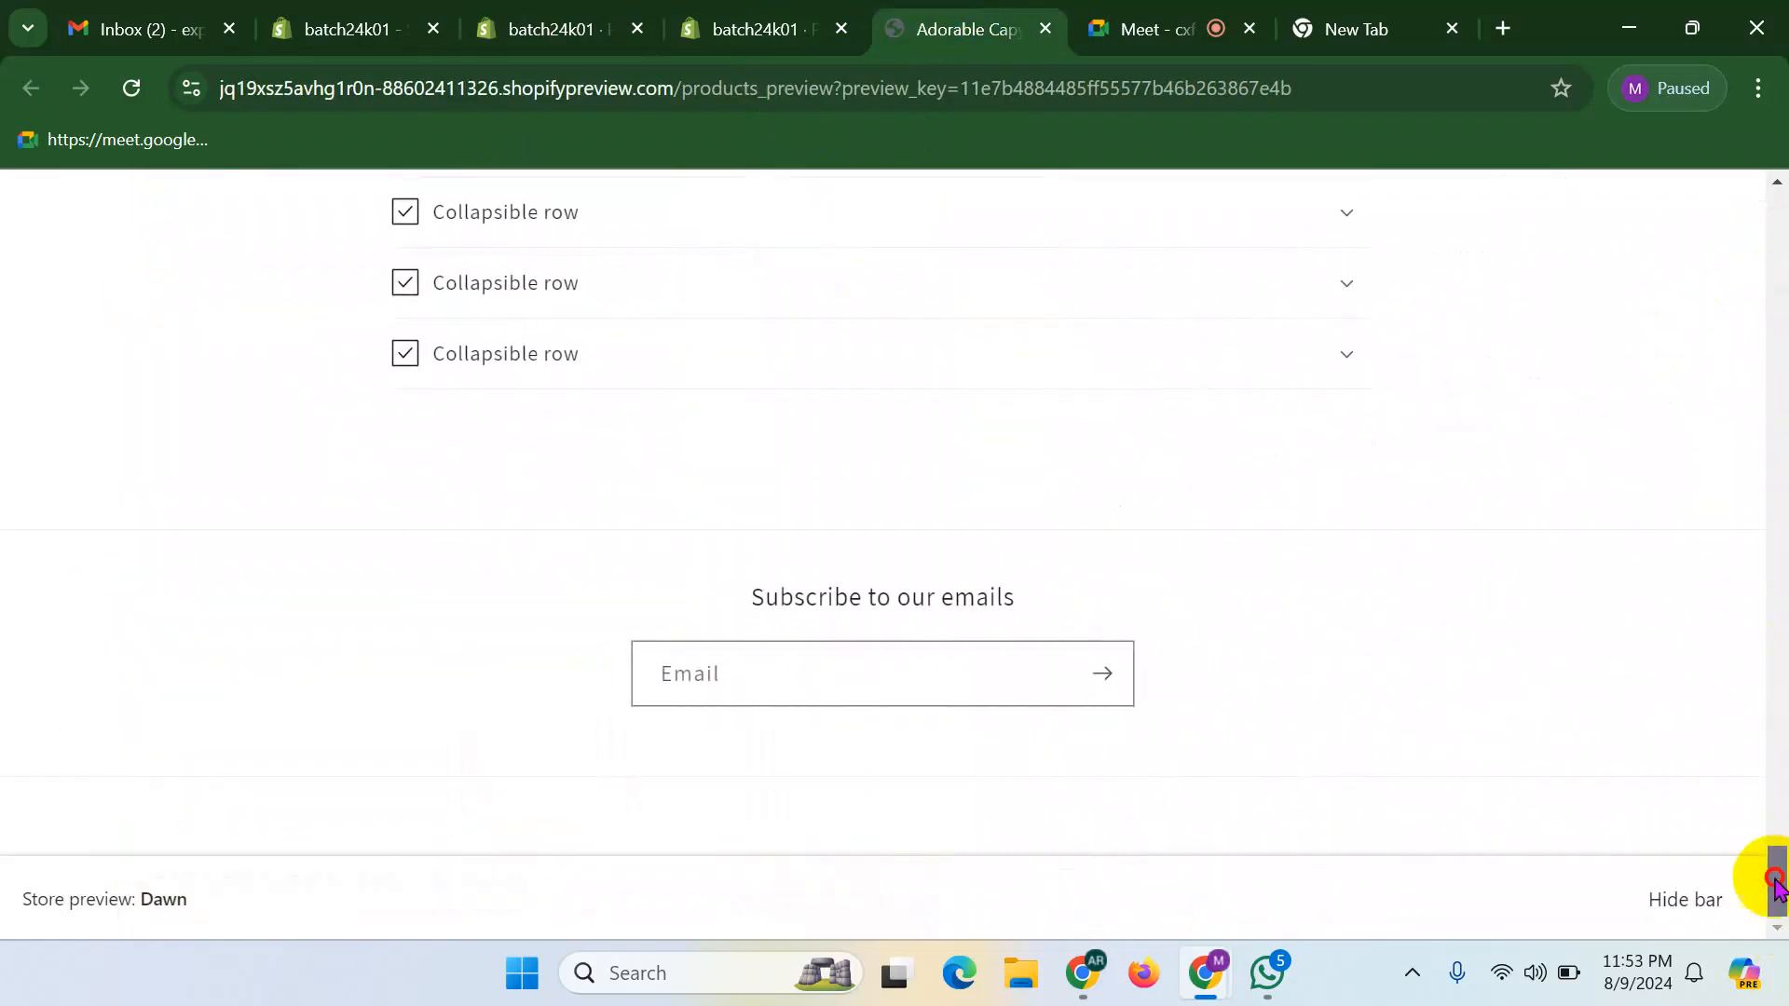
pyautogui.moveTo(1777, 918); pyautogui.dragTo(1769, 179)
pyautogui.click(550, 31)
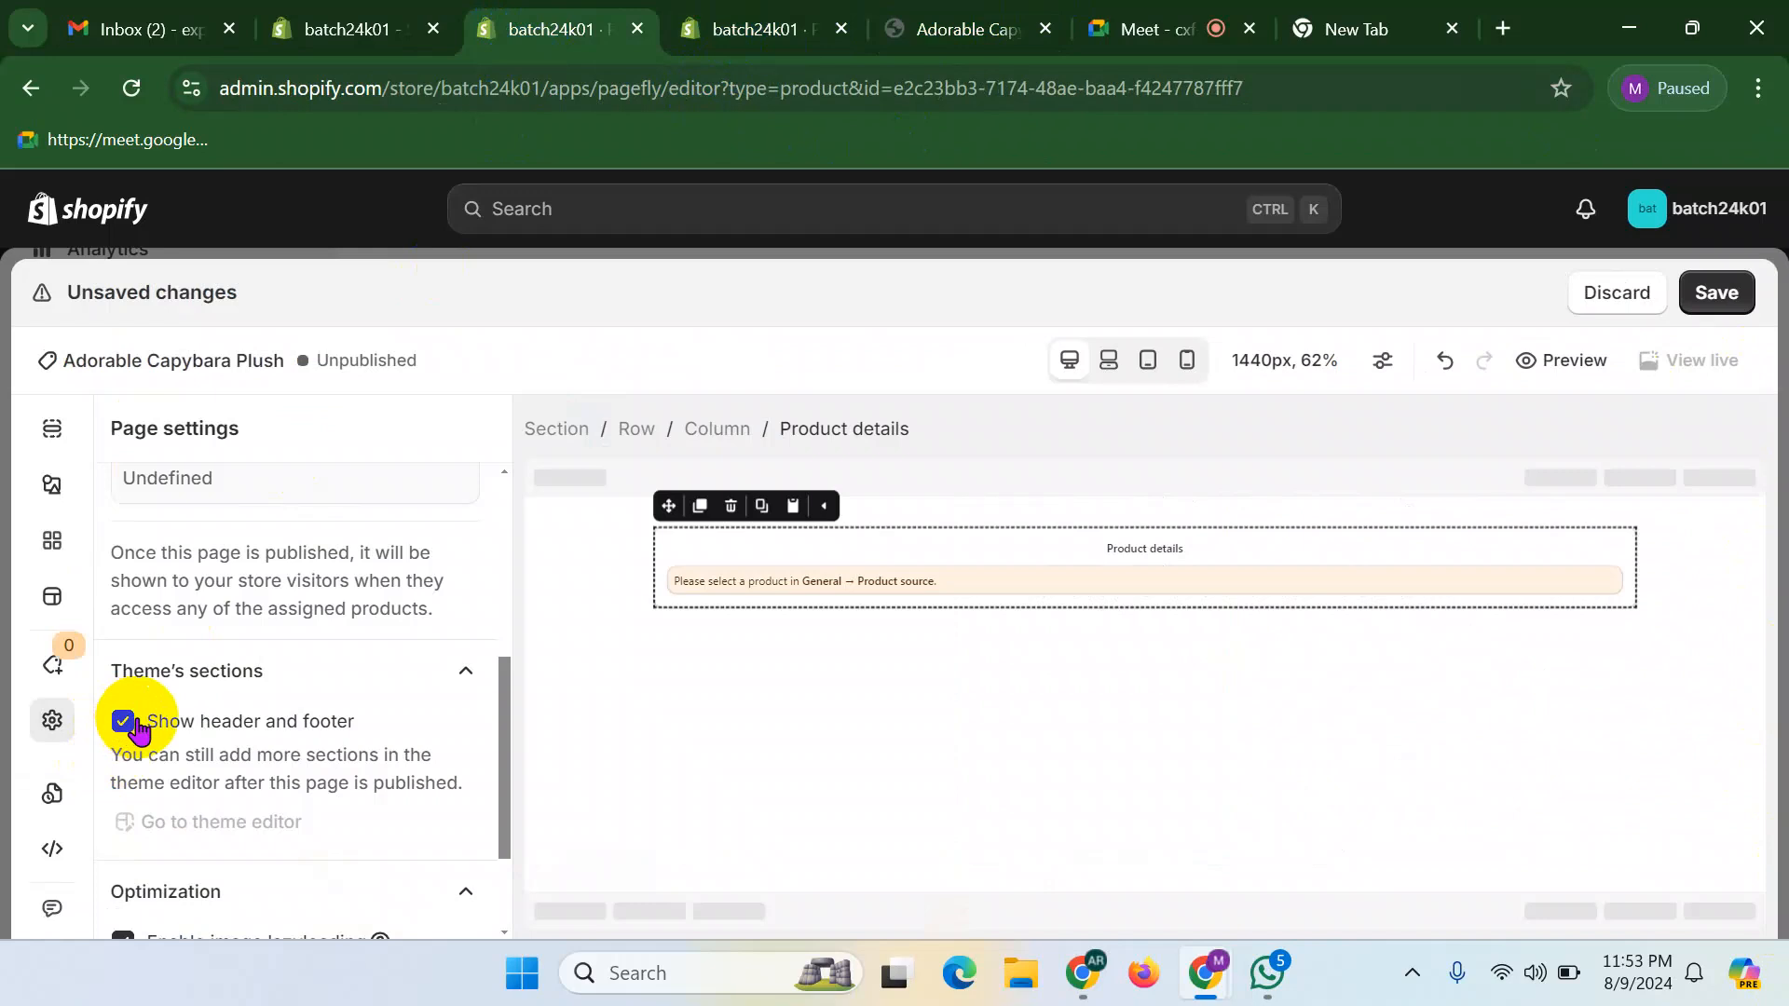
pyautogui.scroll(-2, 221, 766)
pyautogui.scroll(7, 221, 781)
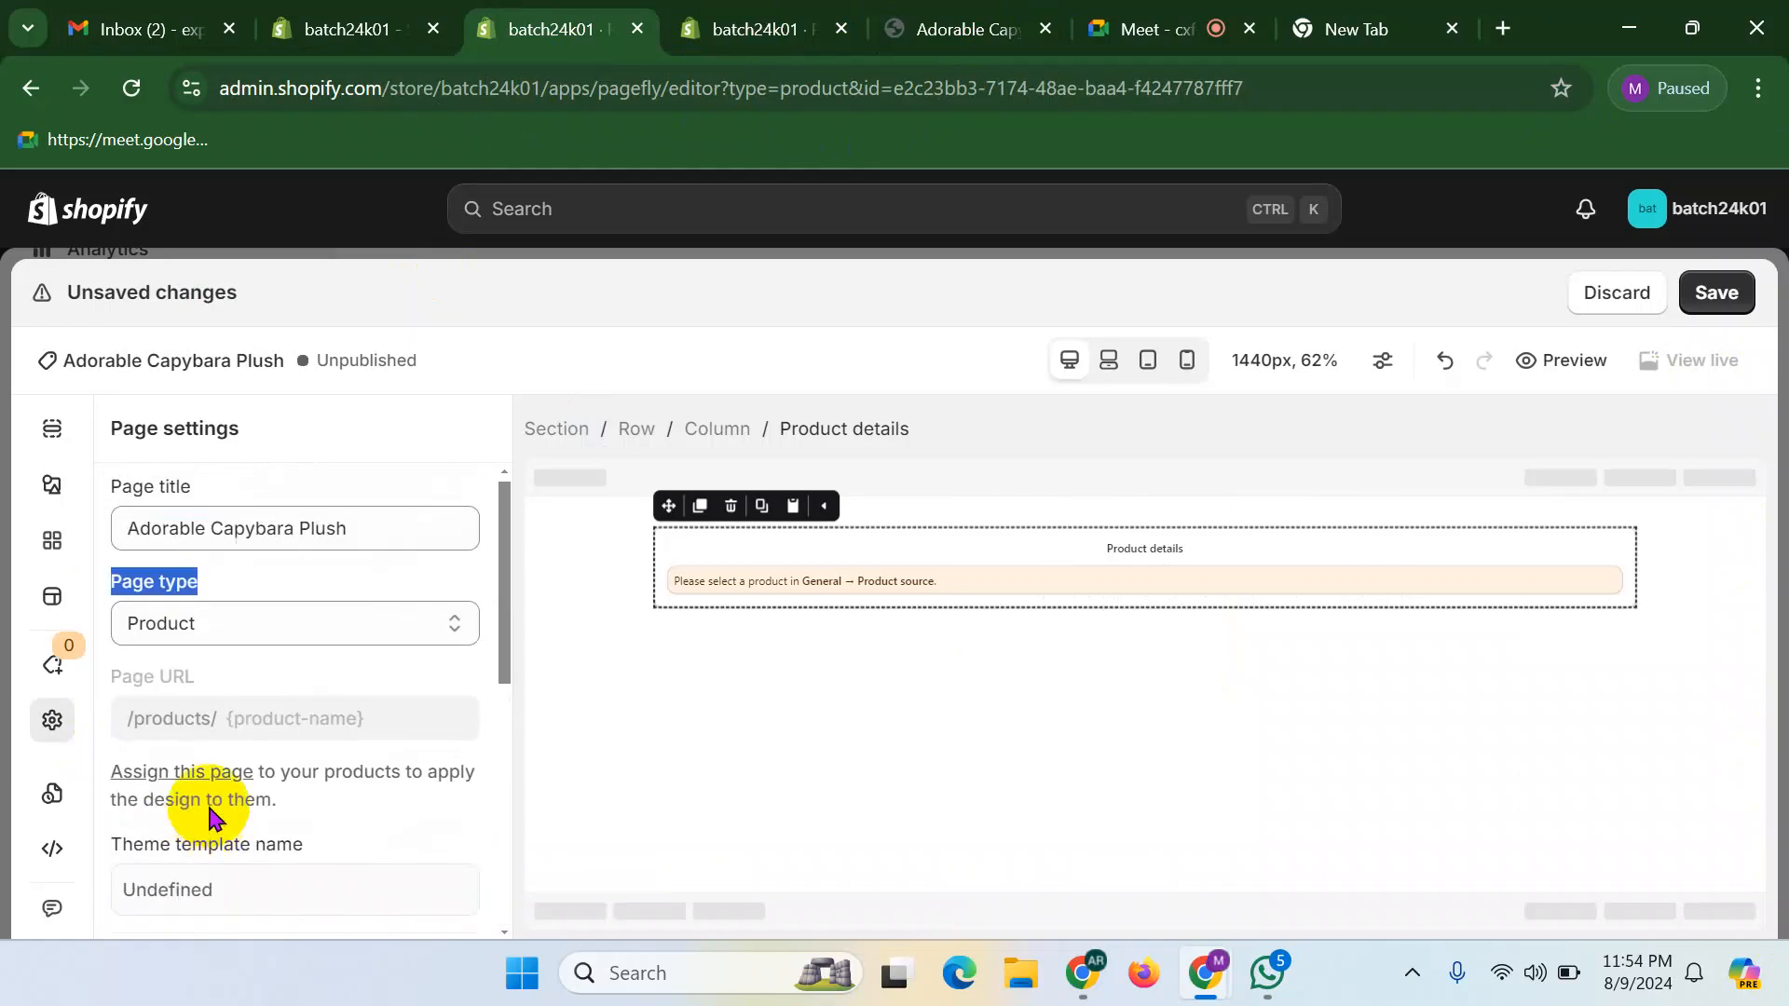
# - Examine the available page types, the theme section and optimization options in the page settings, and the page templates library
pyautogui.click(227, 635)
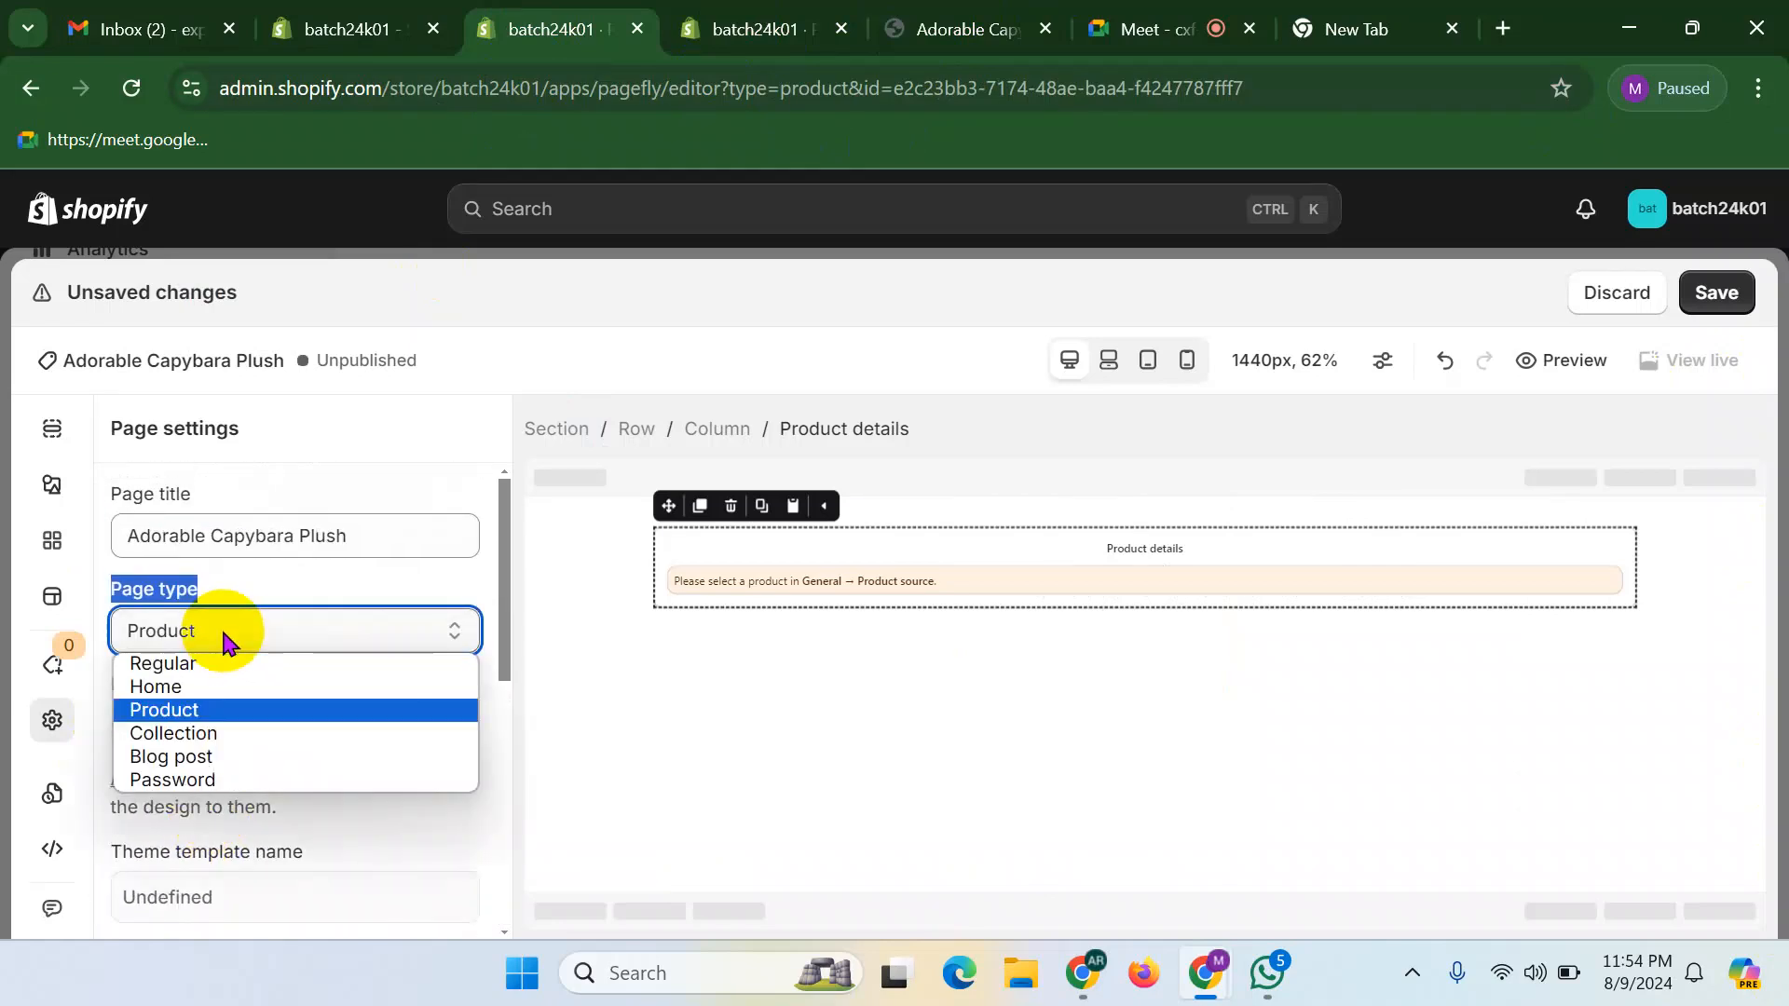
pyautogui.click(226, 637)
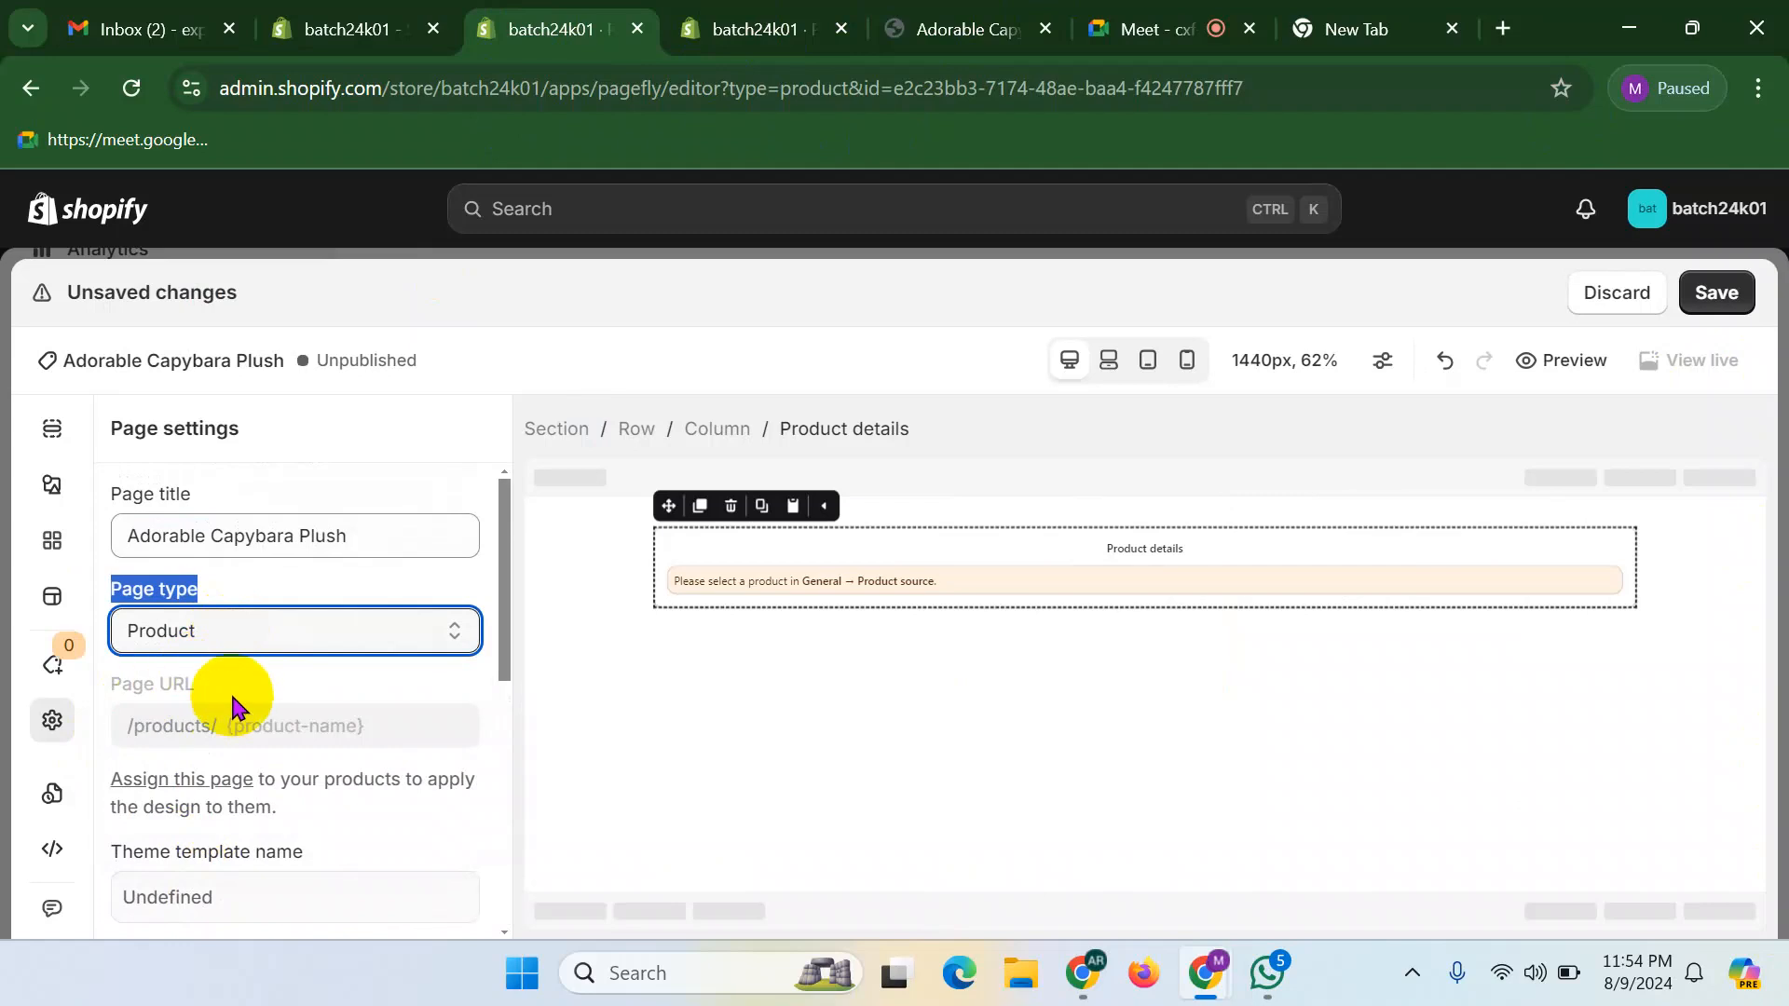
pyautogui.scroll(-3, 220, 671)
pyautogui.scroll(3, 252, 694)
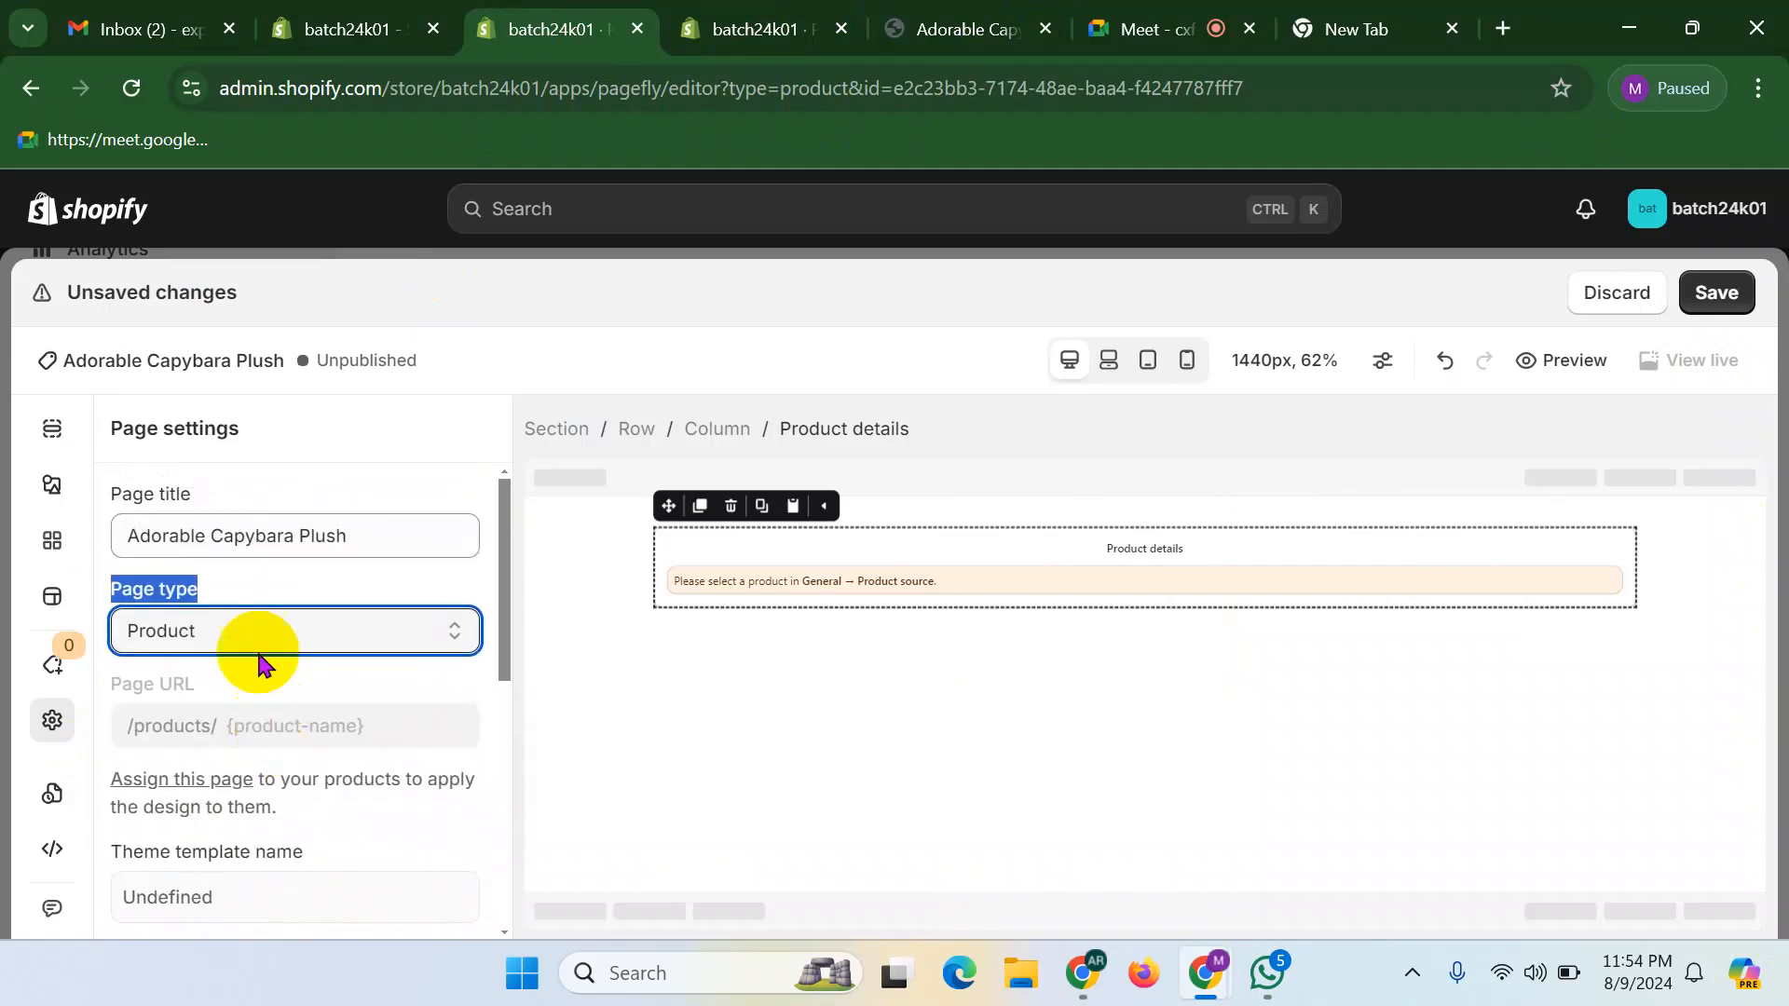
pyautogui.scroll(-5, 235, 706)
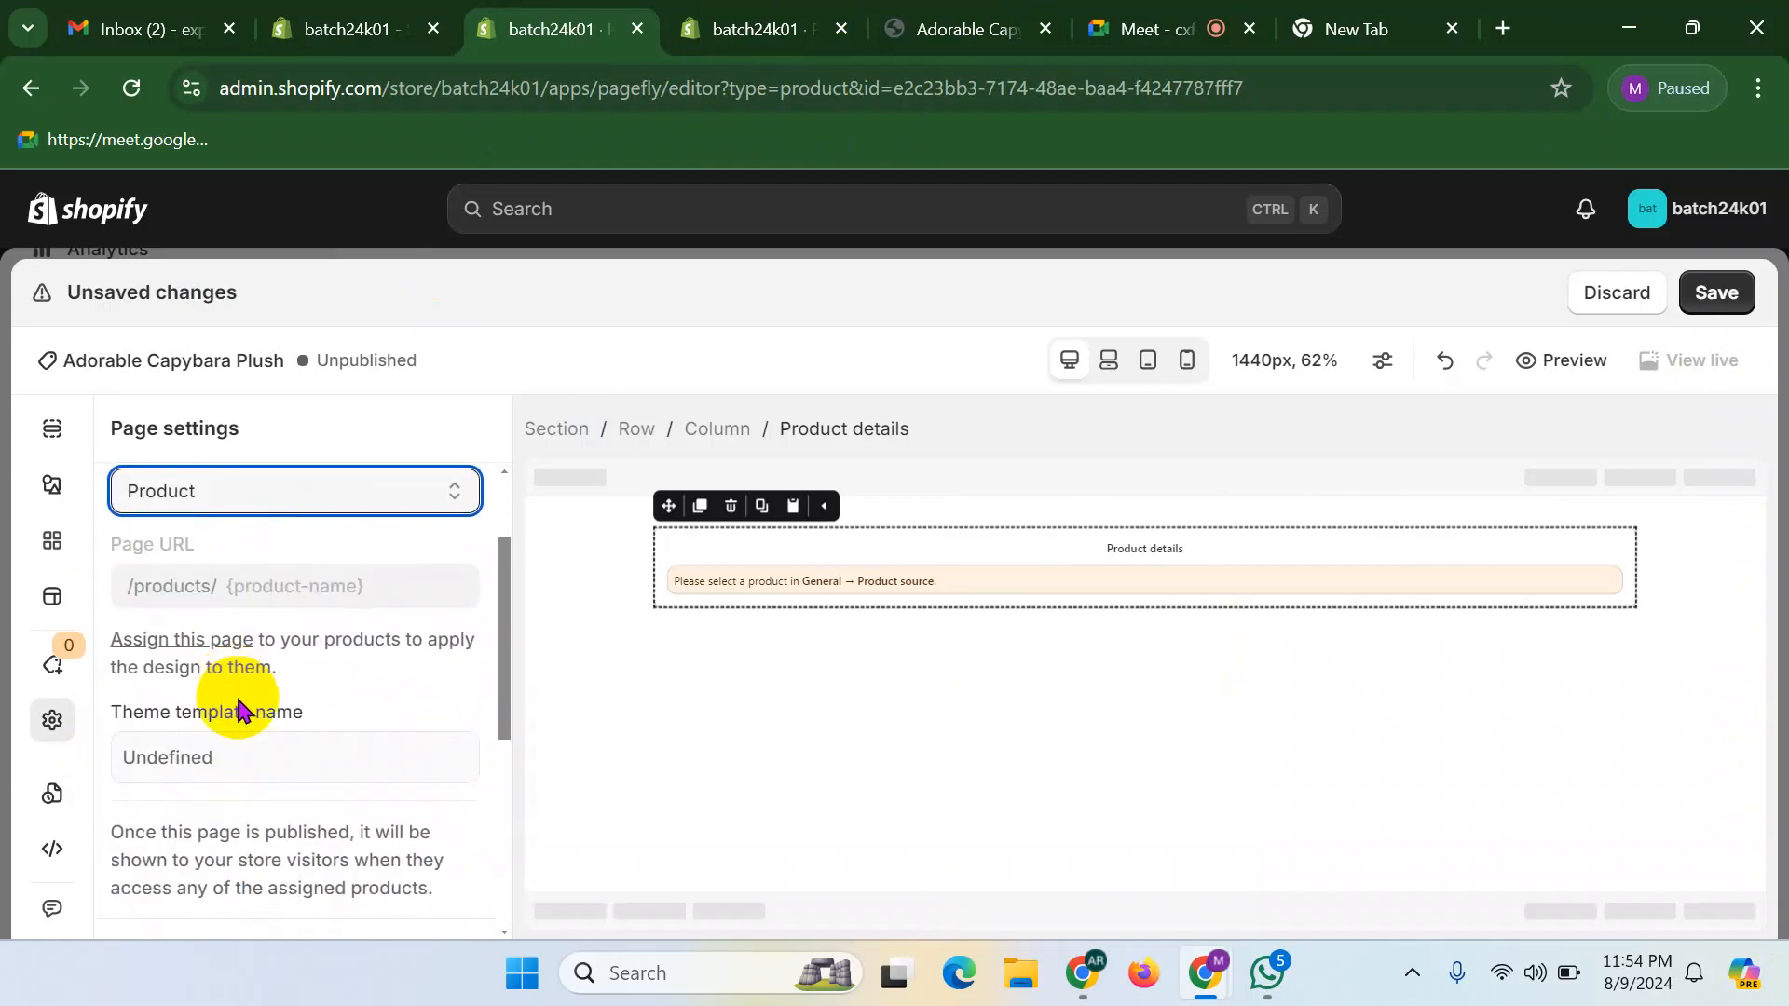
pyautogui.scroll(-4, 247, 659)
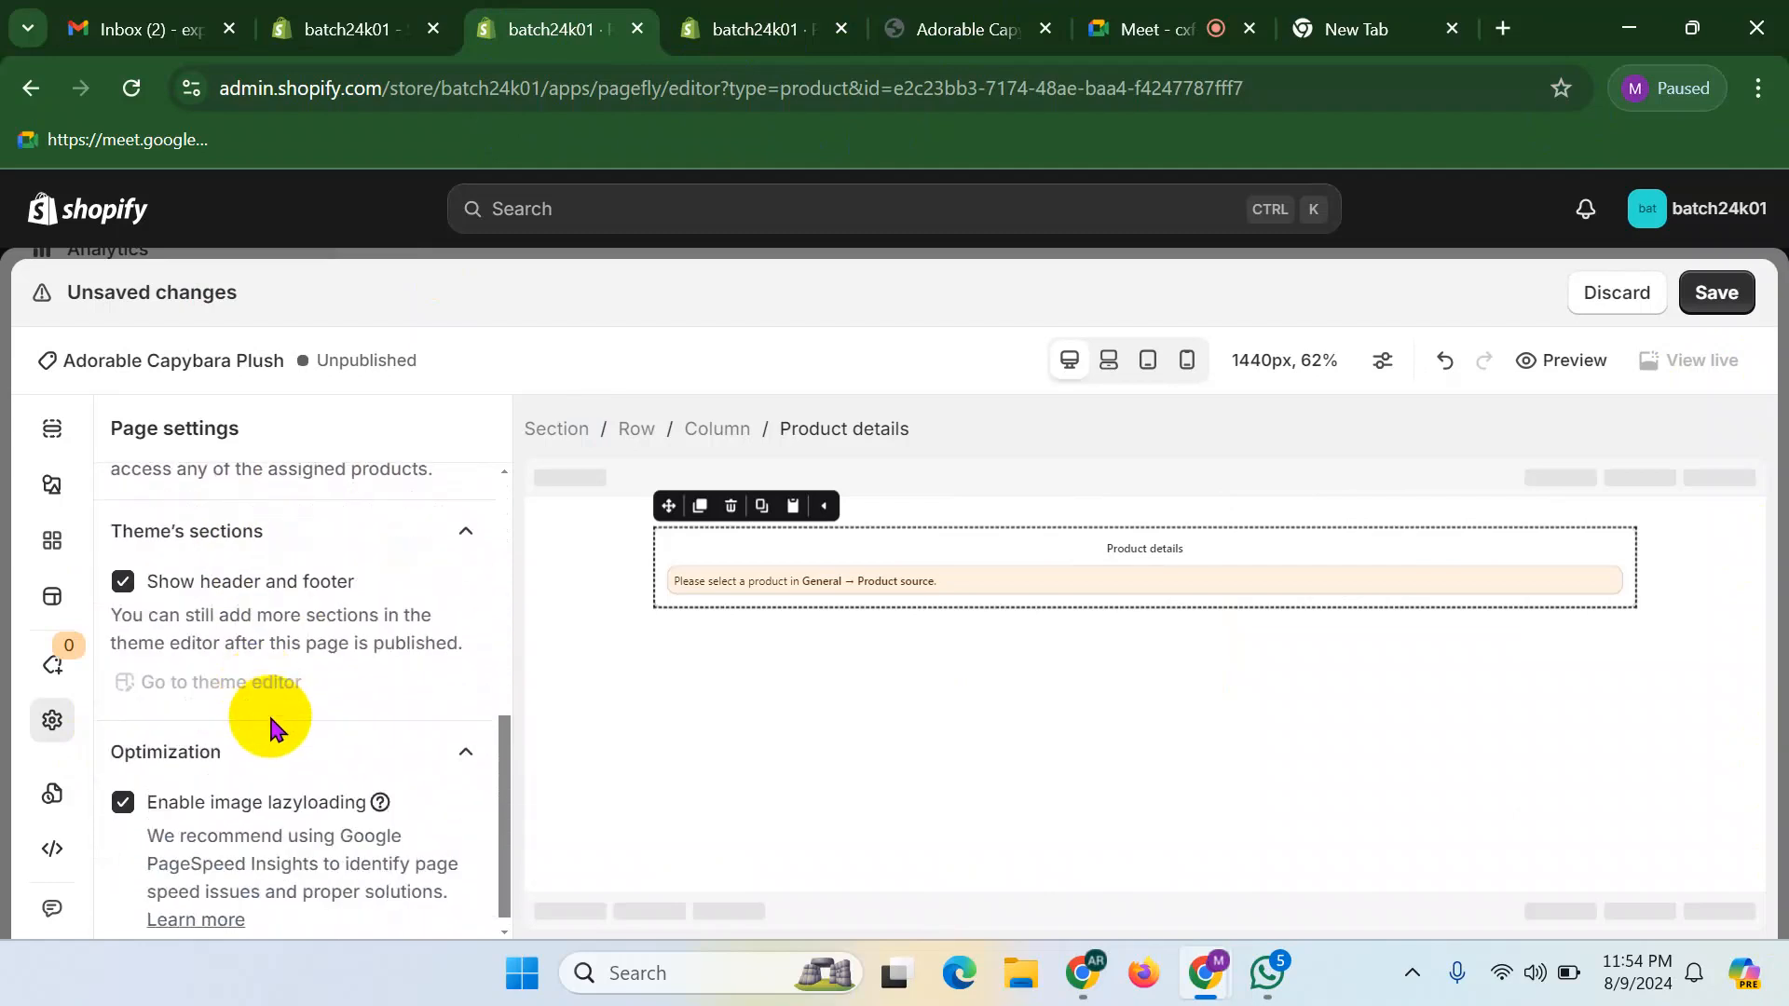
pyautogui.scroll(7, 268, 722)
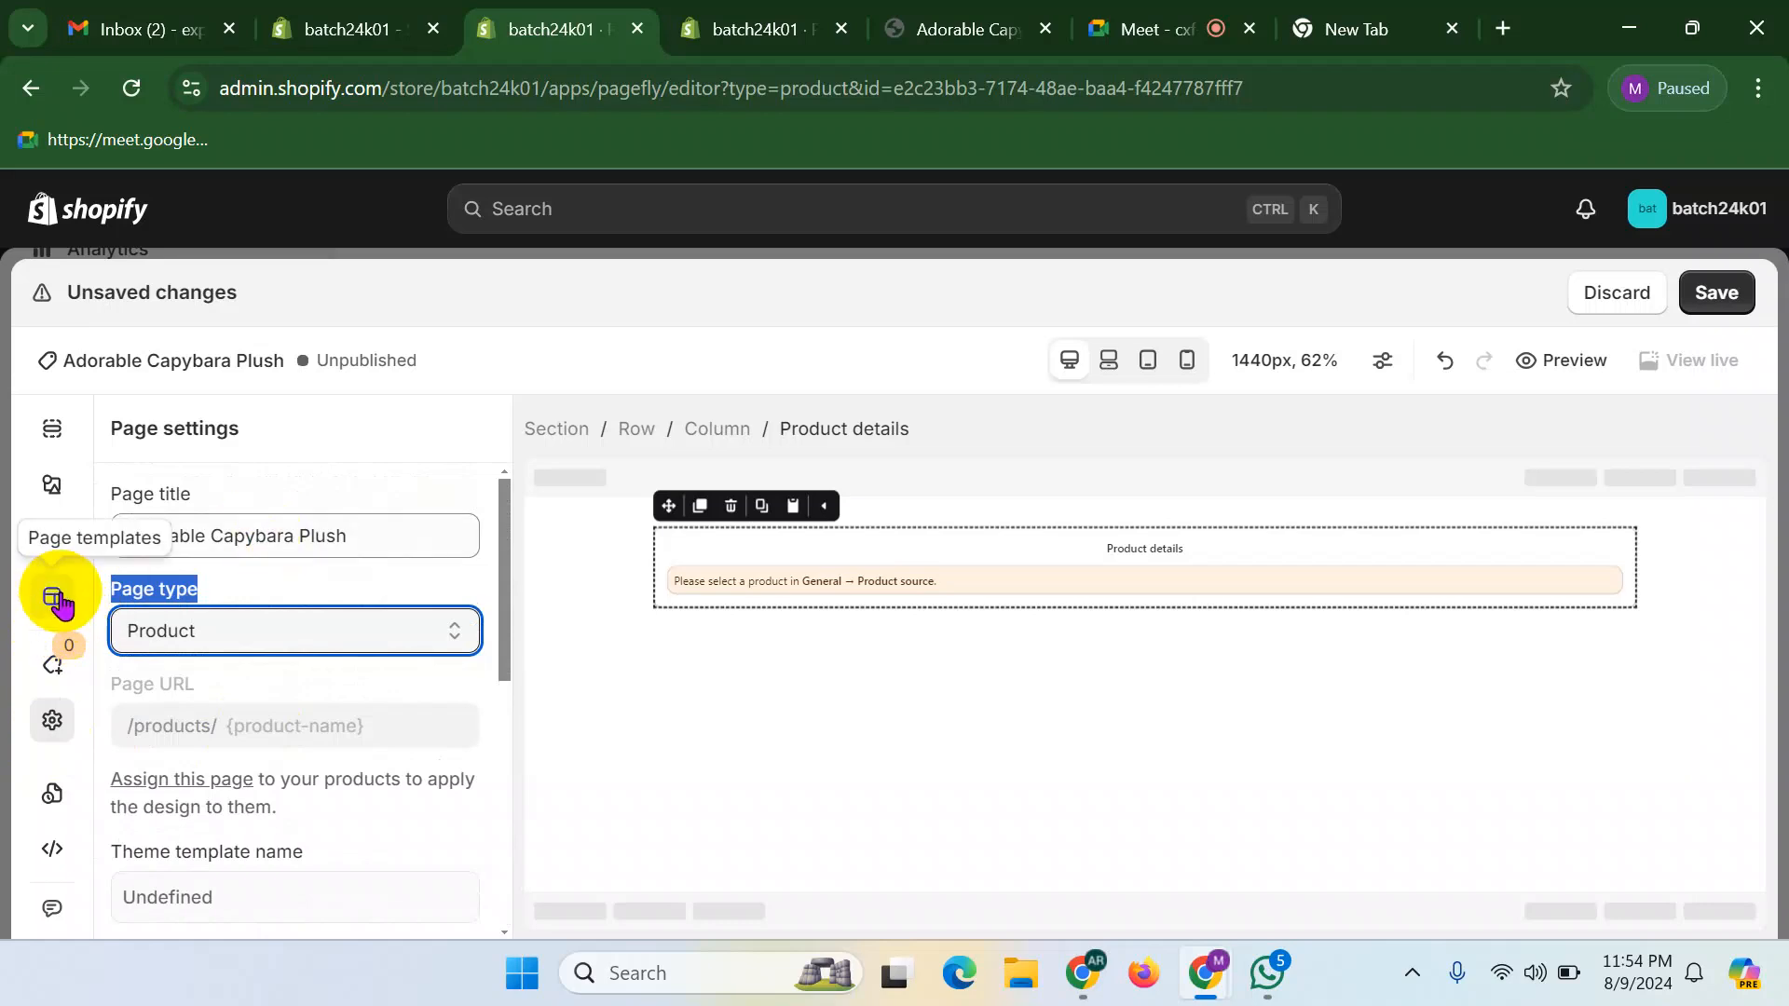
pyautogui.click(56, 600)
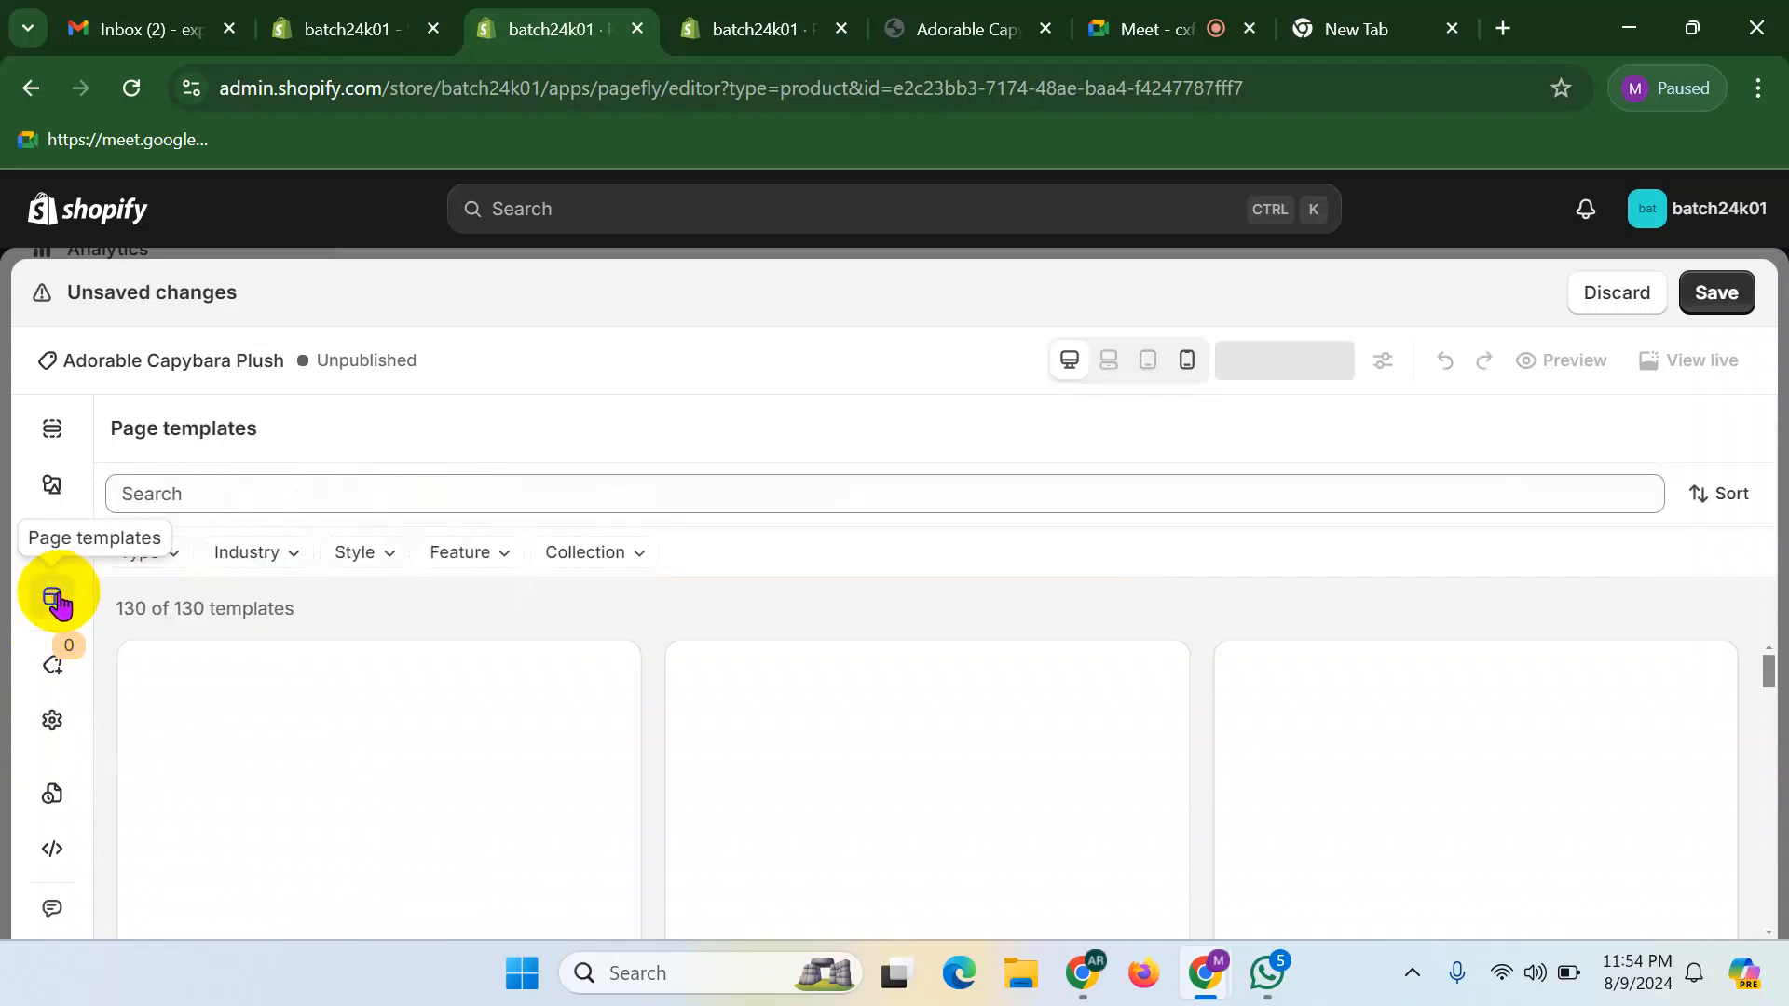
# - Assign the page design to the custom product "Adorable Capybara Plush – Fluffy Kawaii Stuffed Toy, Perfect Gift!"
pyautogui.click(52, 673)
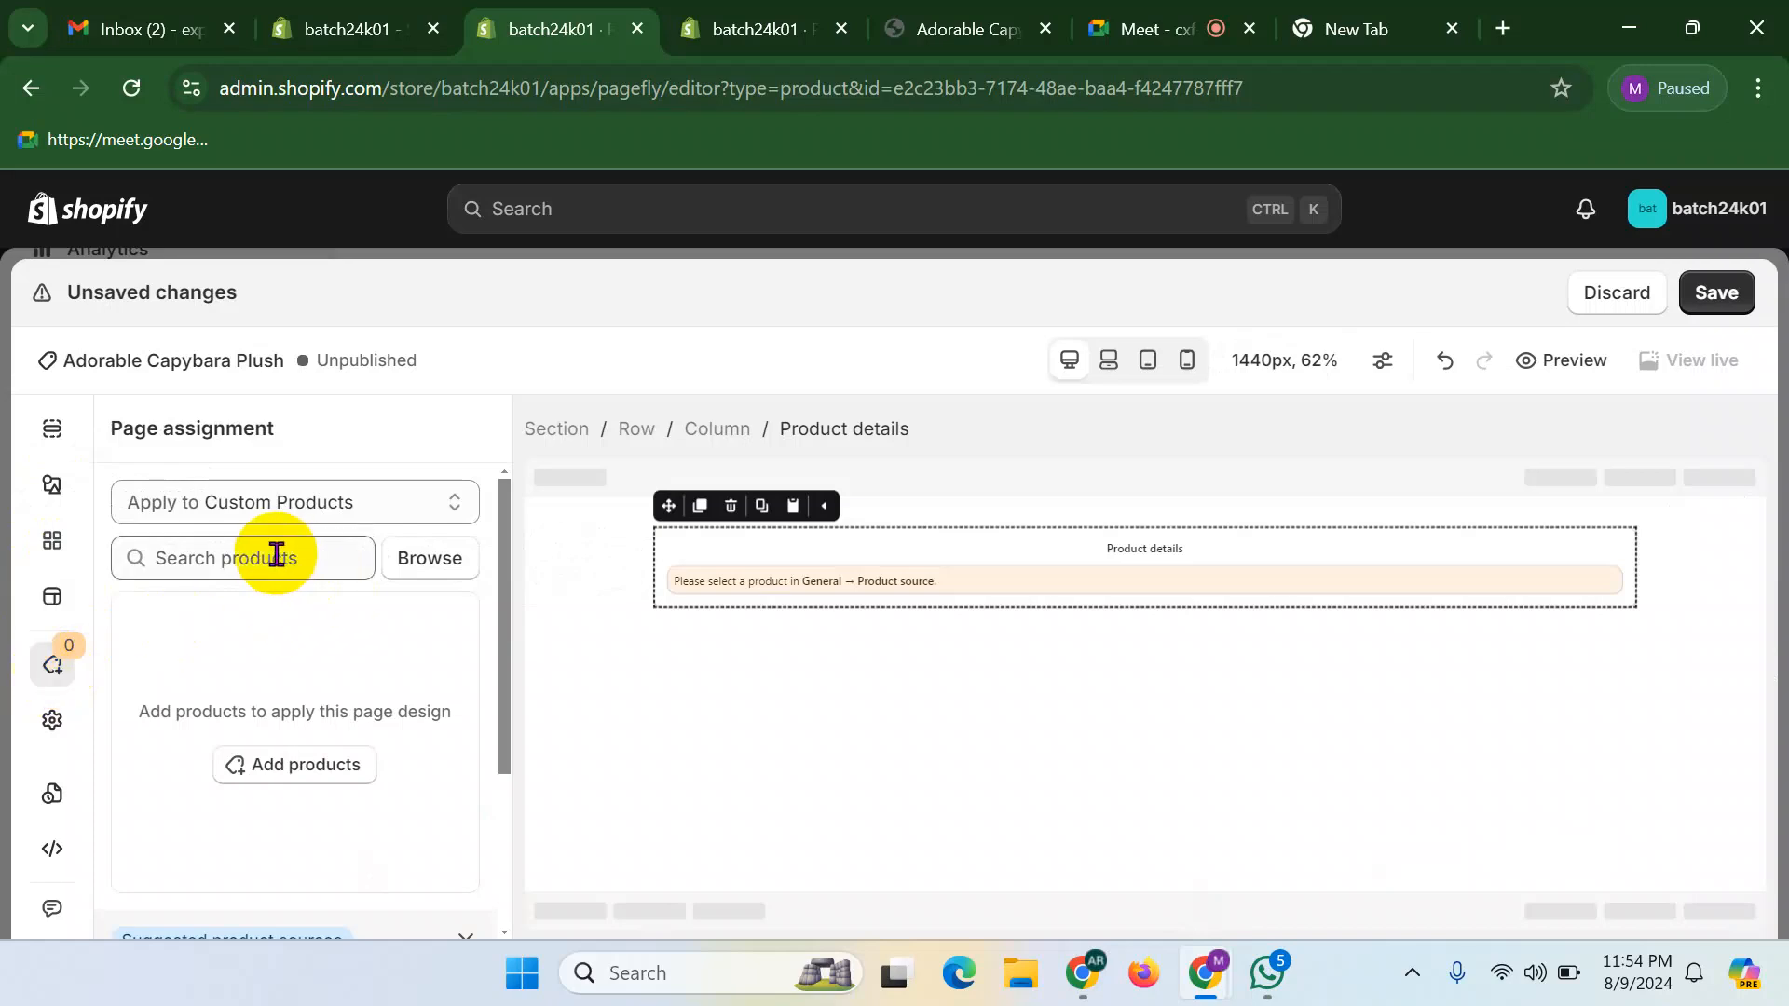
pyautogui.click(307, 773)
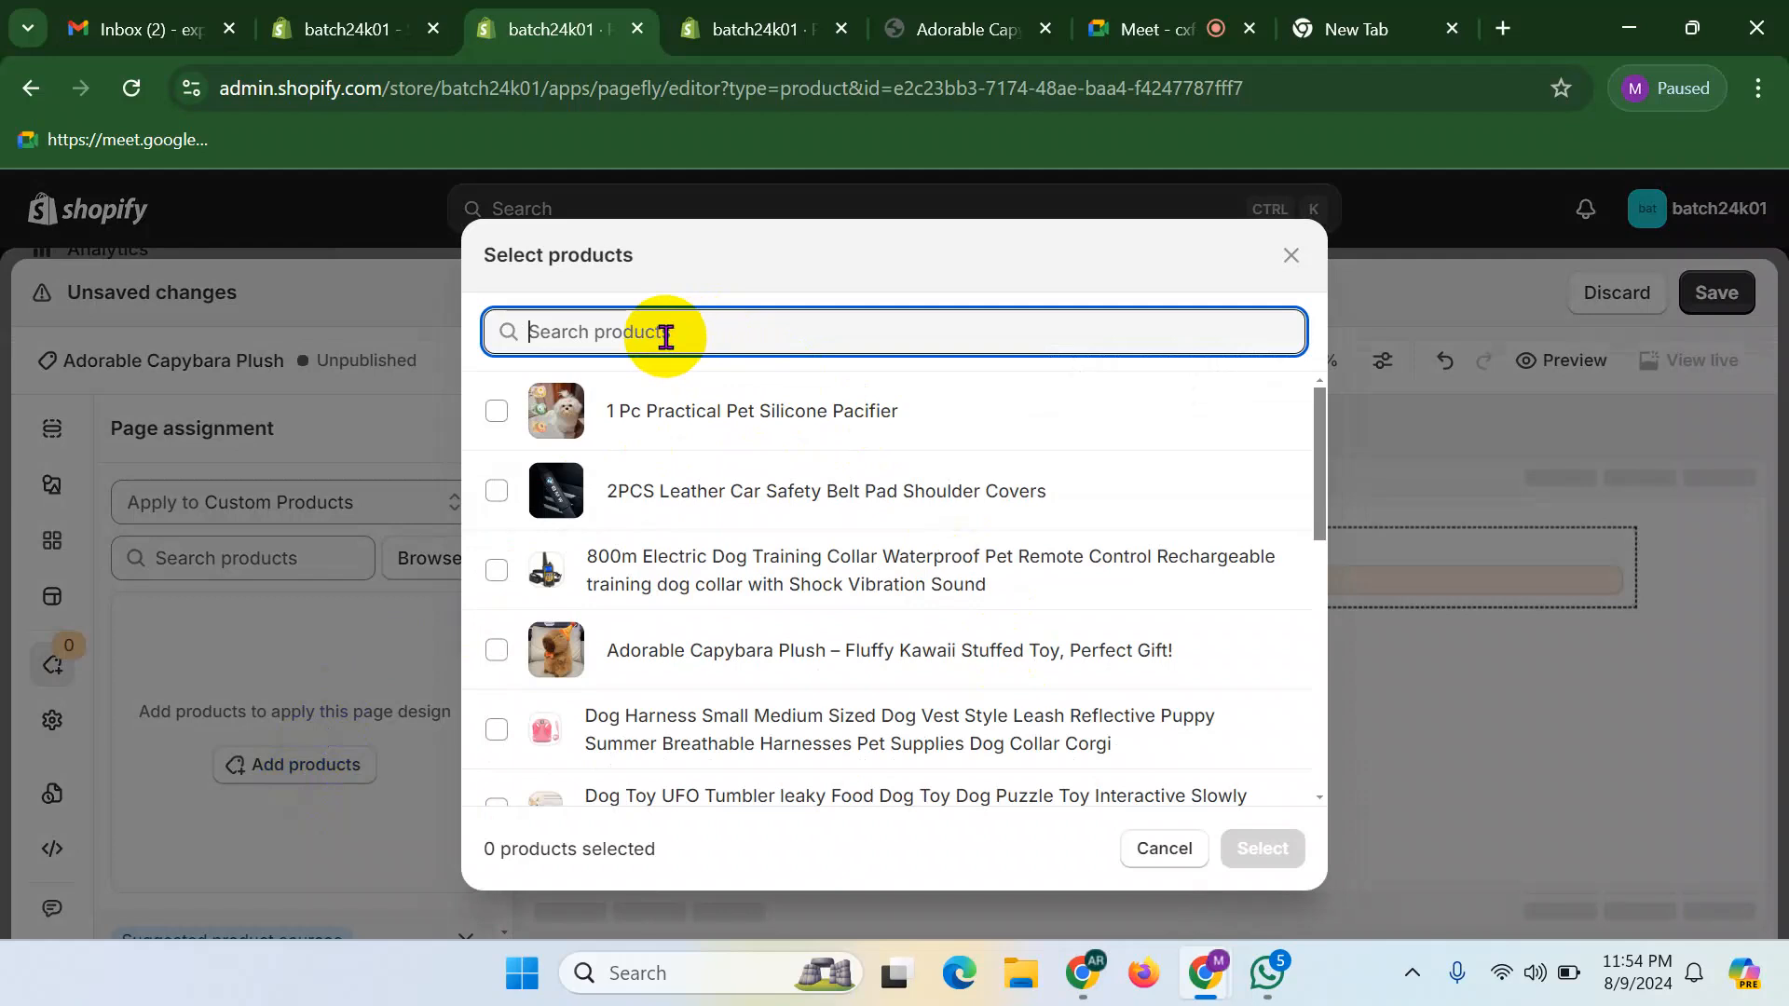
pyautogui.scroll(-10, 969, 625)
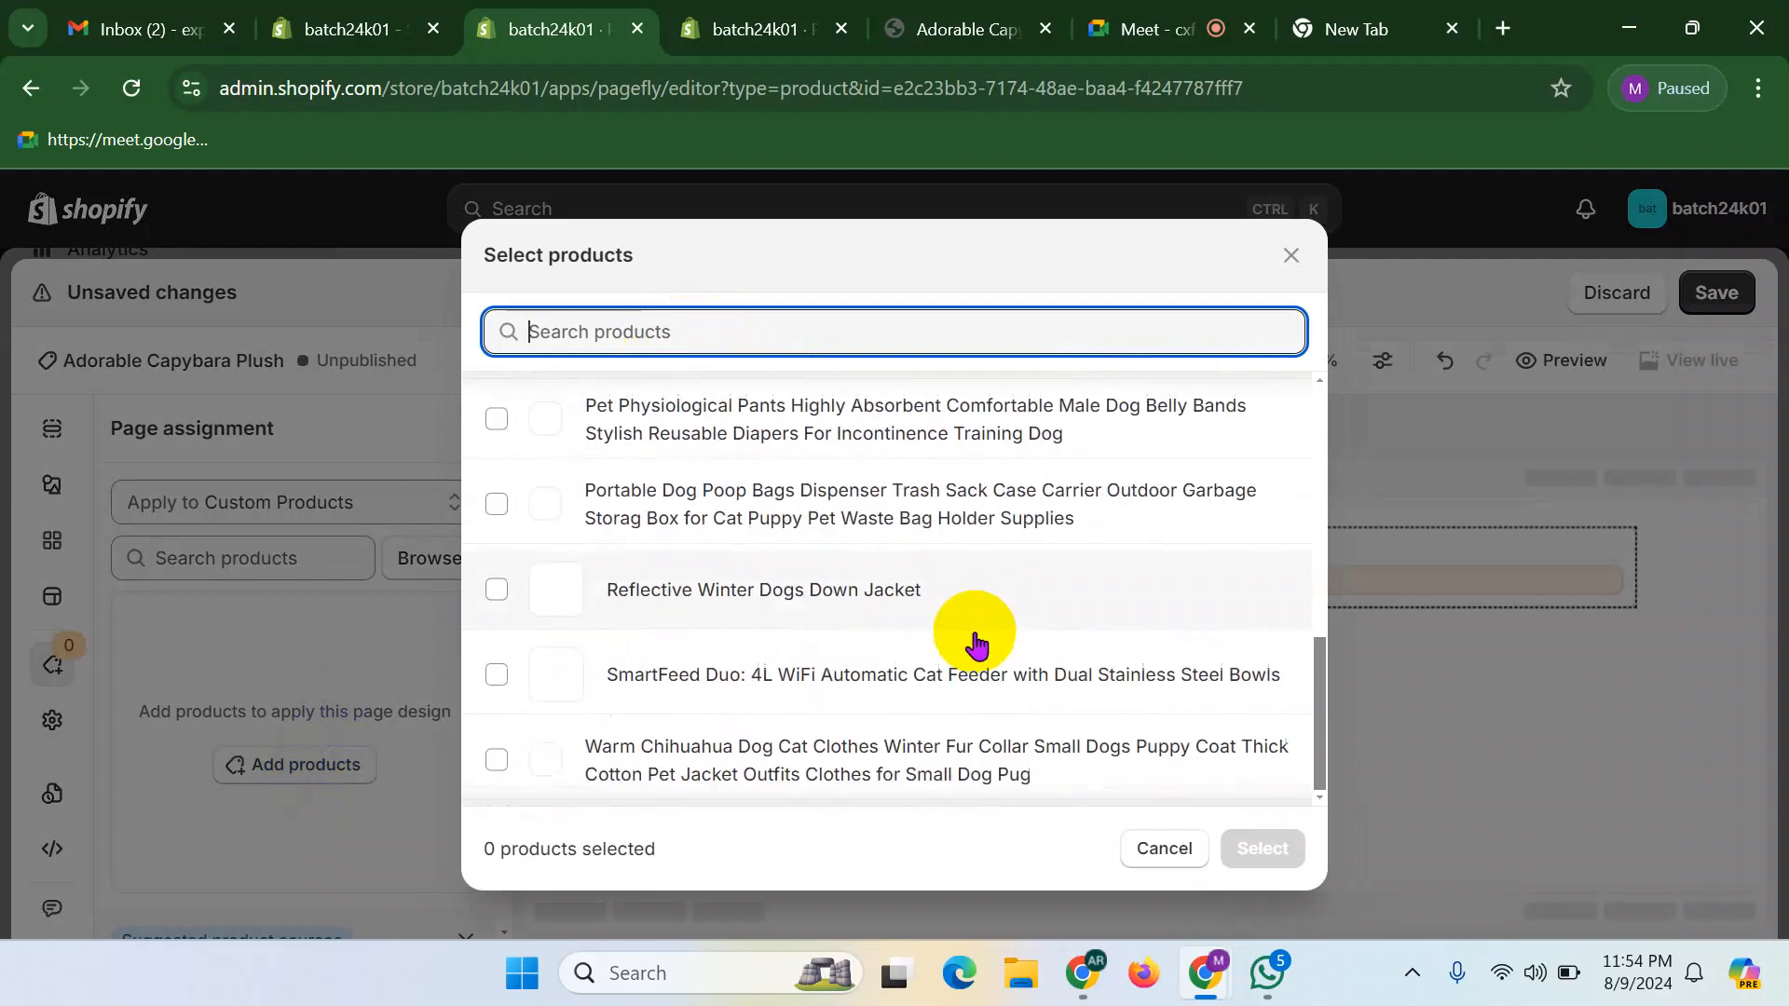
pyautogui.scroll(10, 973, 657)
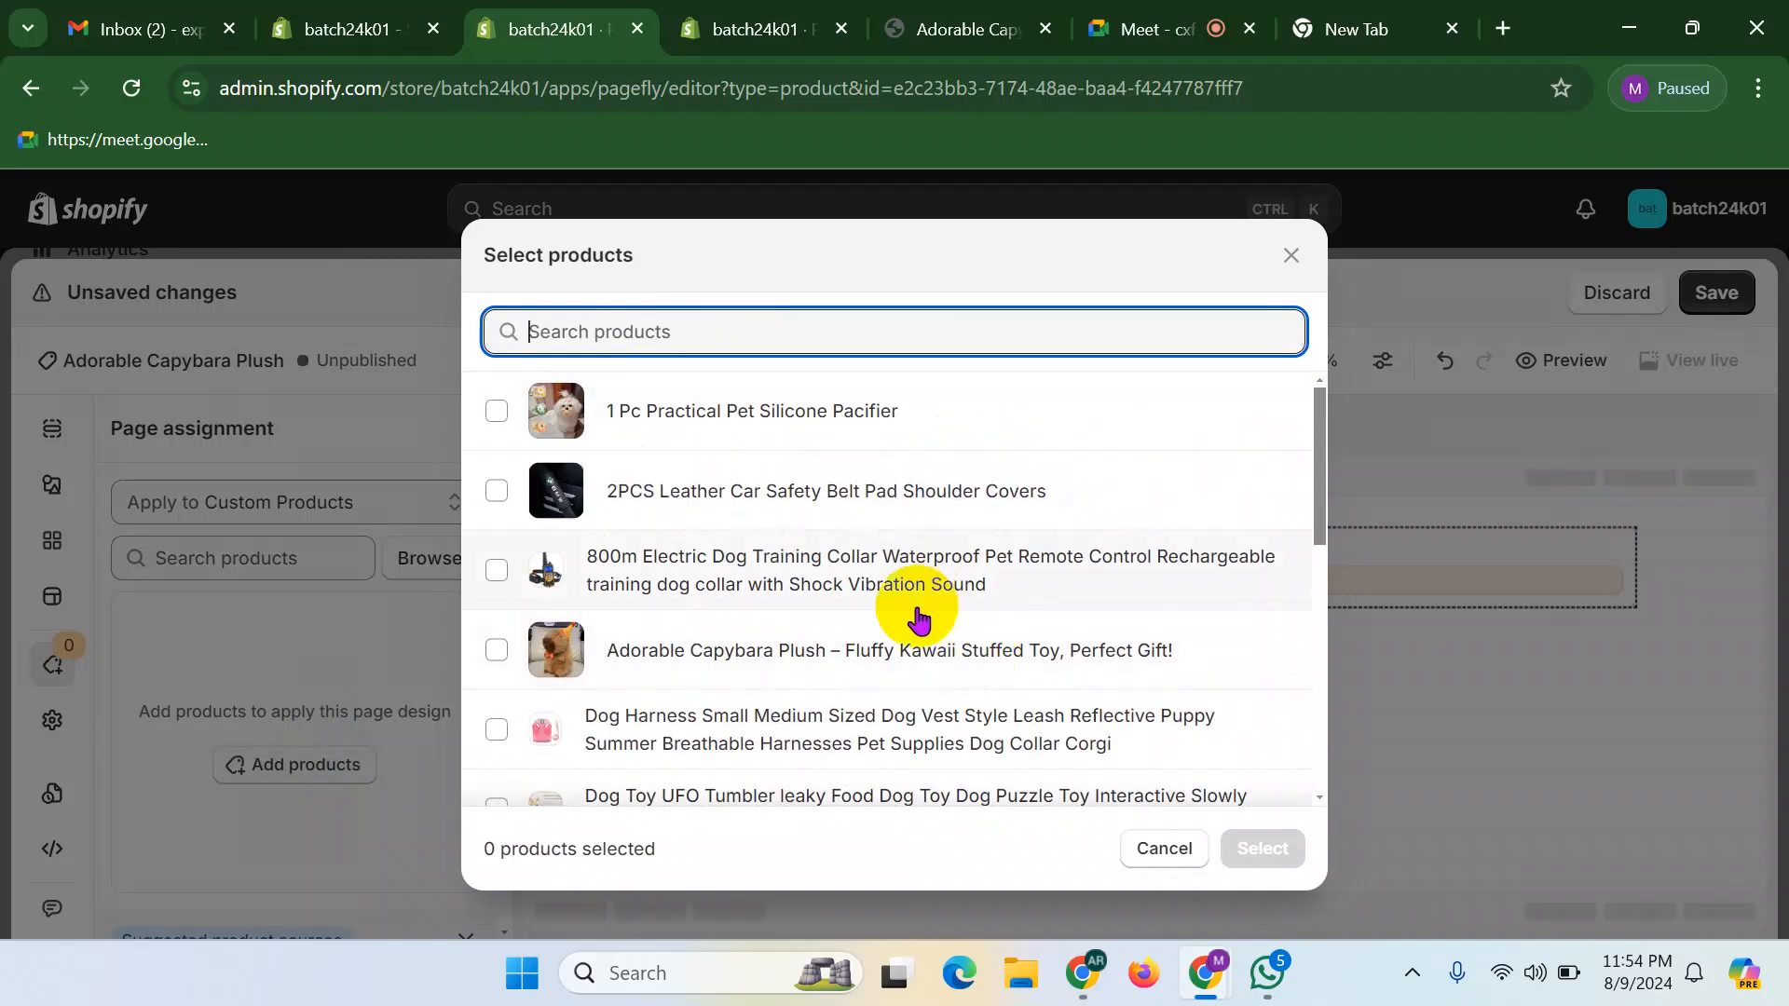
pyautogui.click(683, 663)
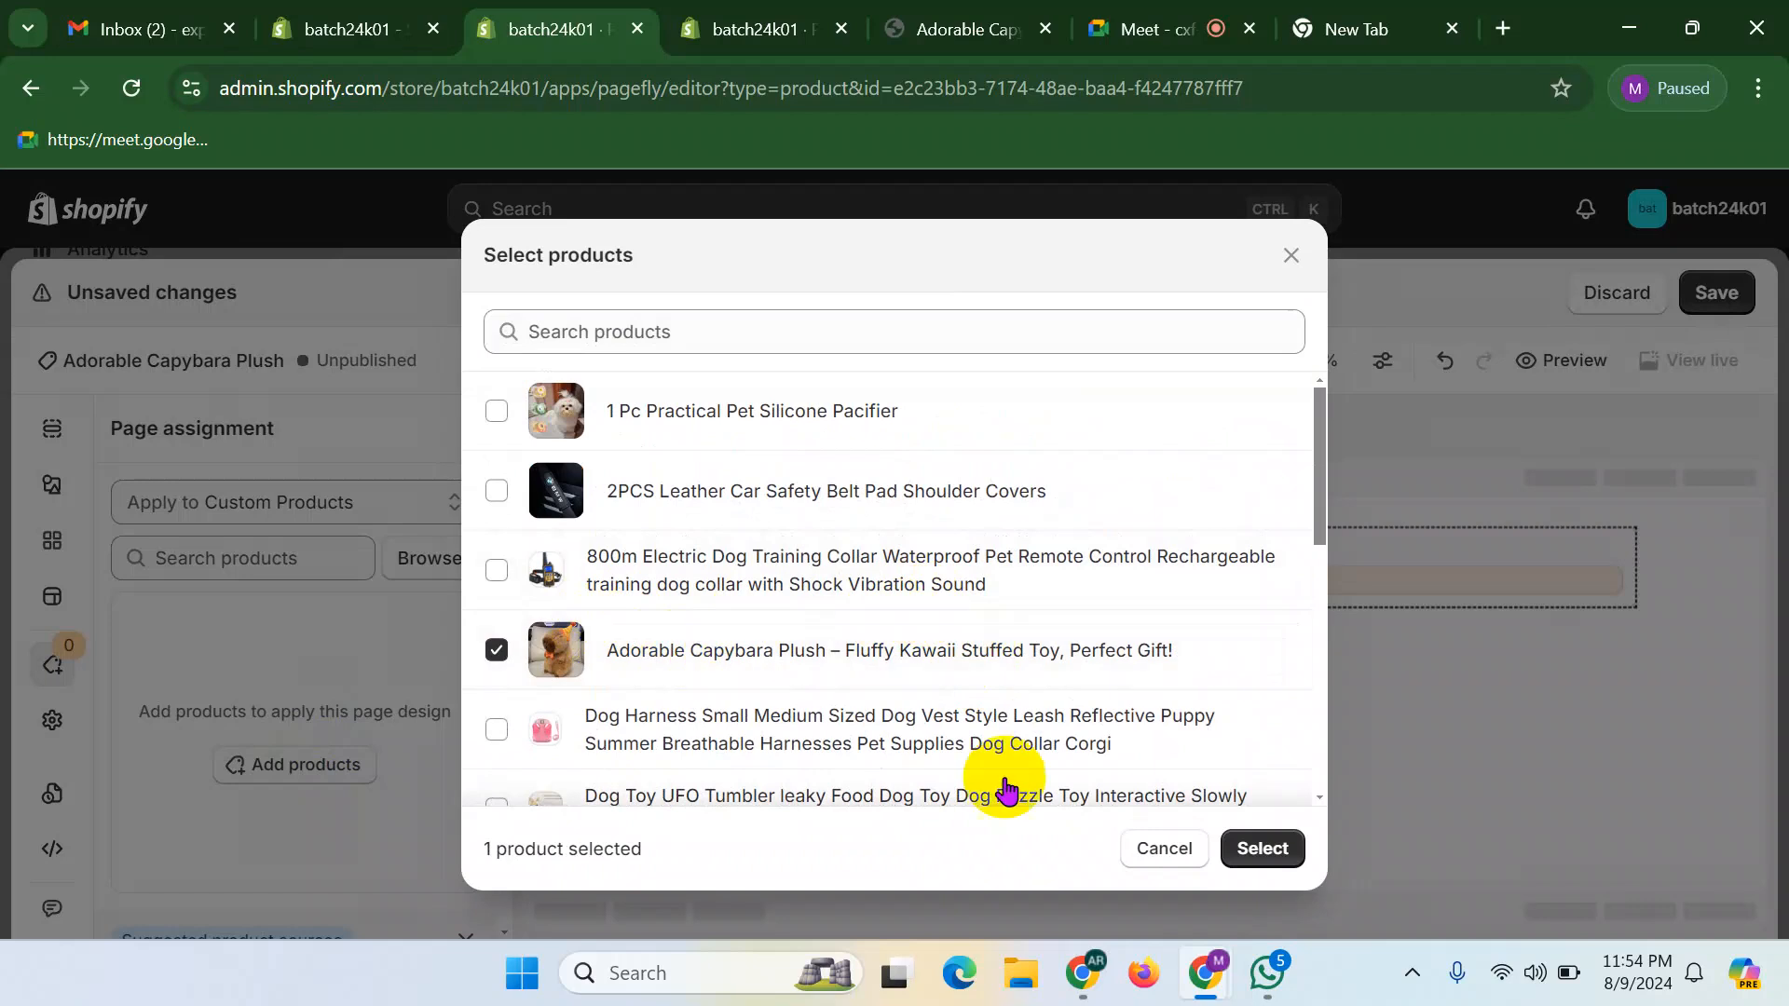
pyautogui.click(1264, 850)
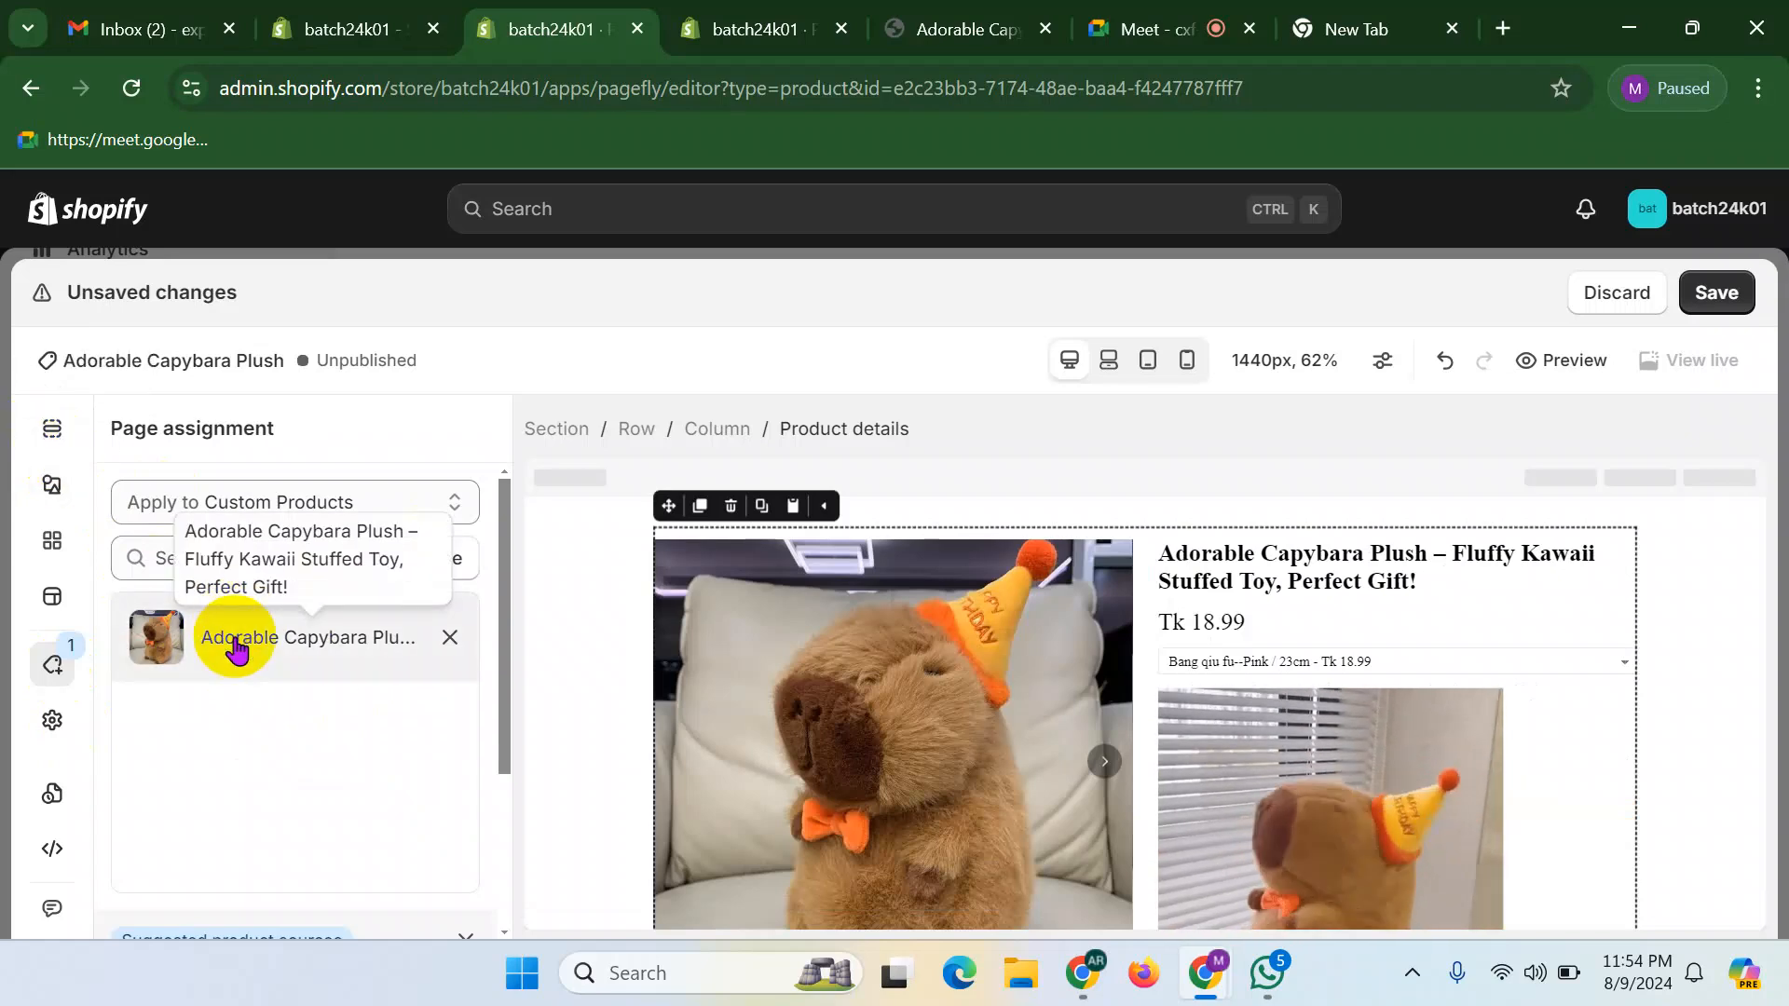
# - Examine the product details filled in on the canvas, including the row and the product title's settings
pyautogui.click(53, 429)
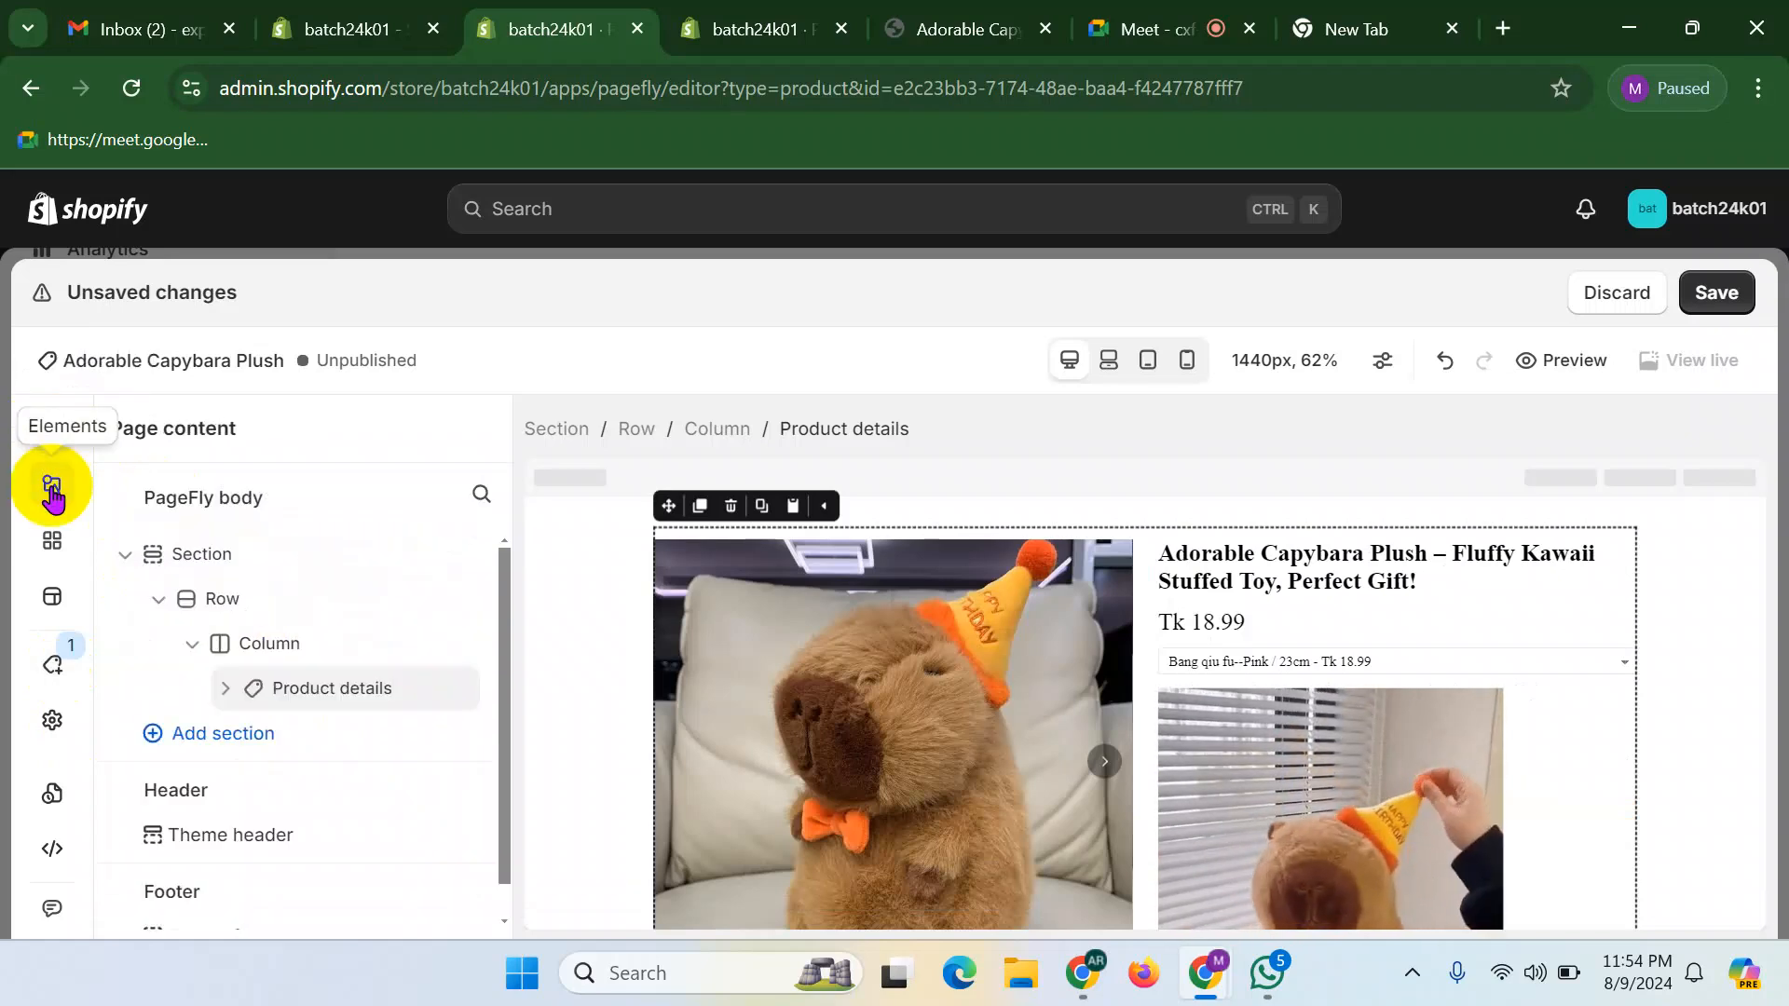
pyautogui.click(52, 493)
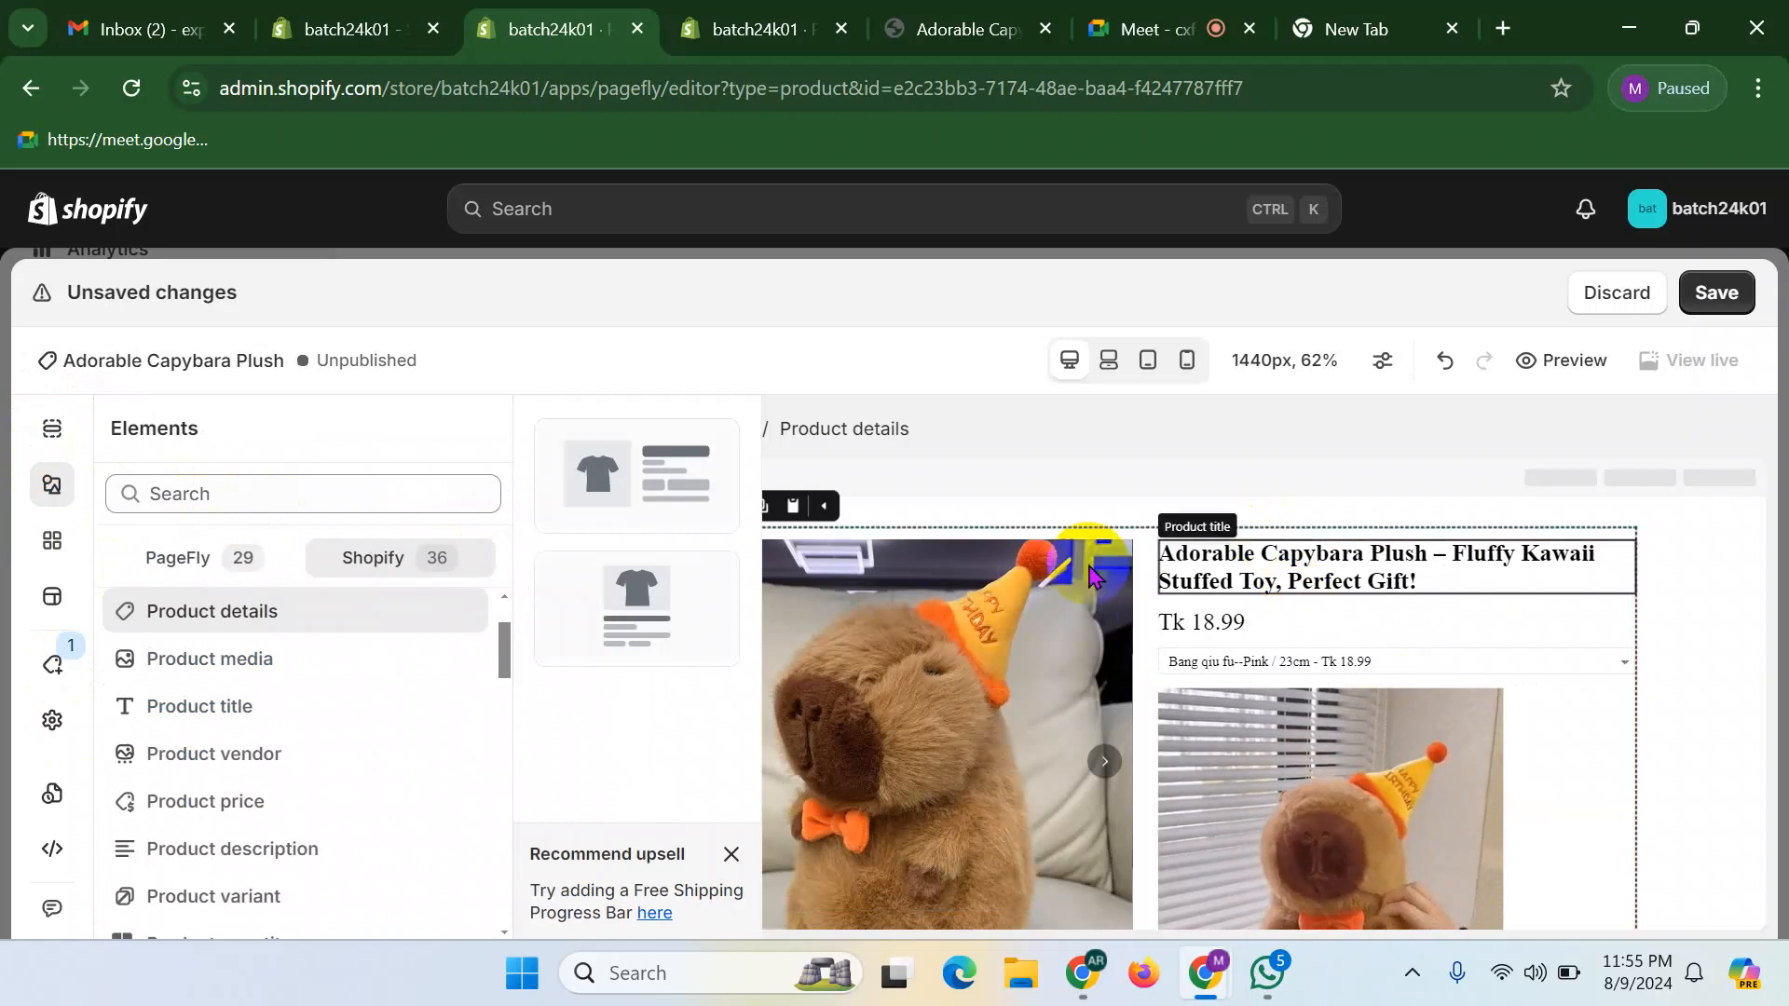
pyautogui.click(969, 522)
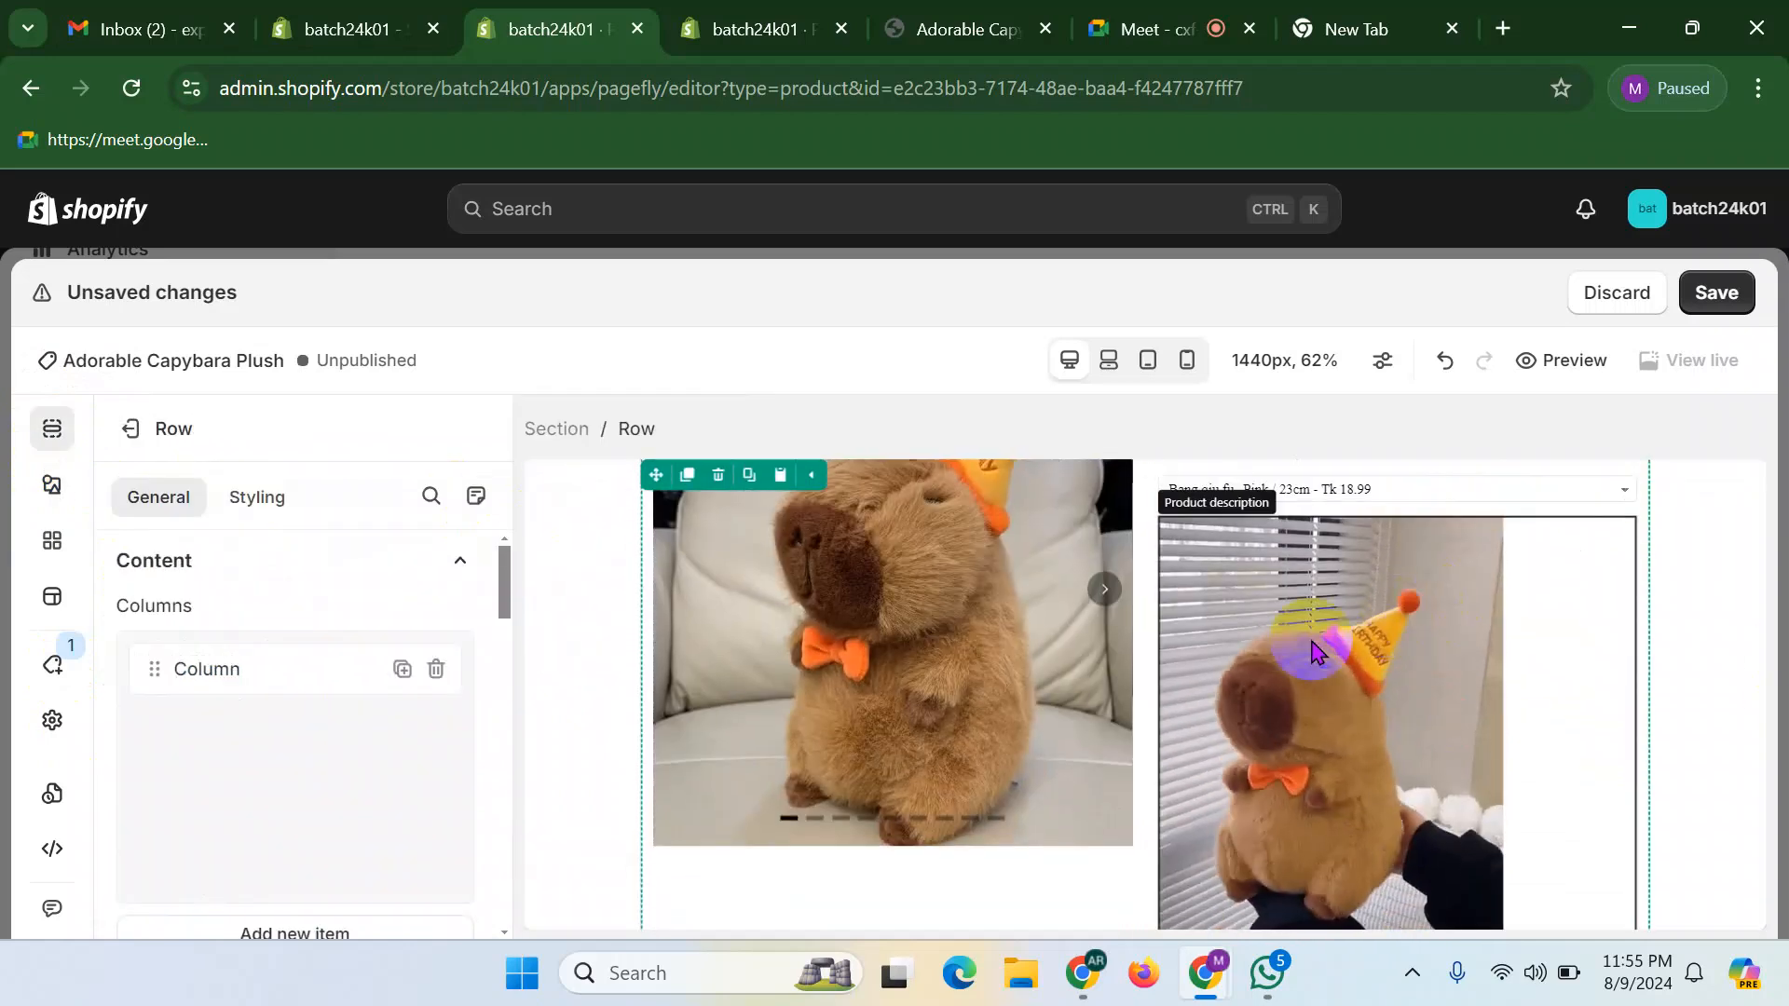
pyautogui.scroll(-5, 1087, 627)
pyautogui.scroll(5, 1043, 630)
pyautogui.click(1402, 560)
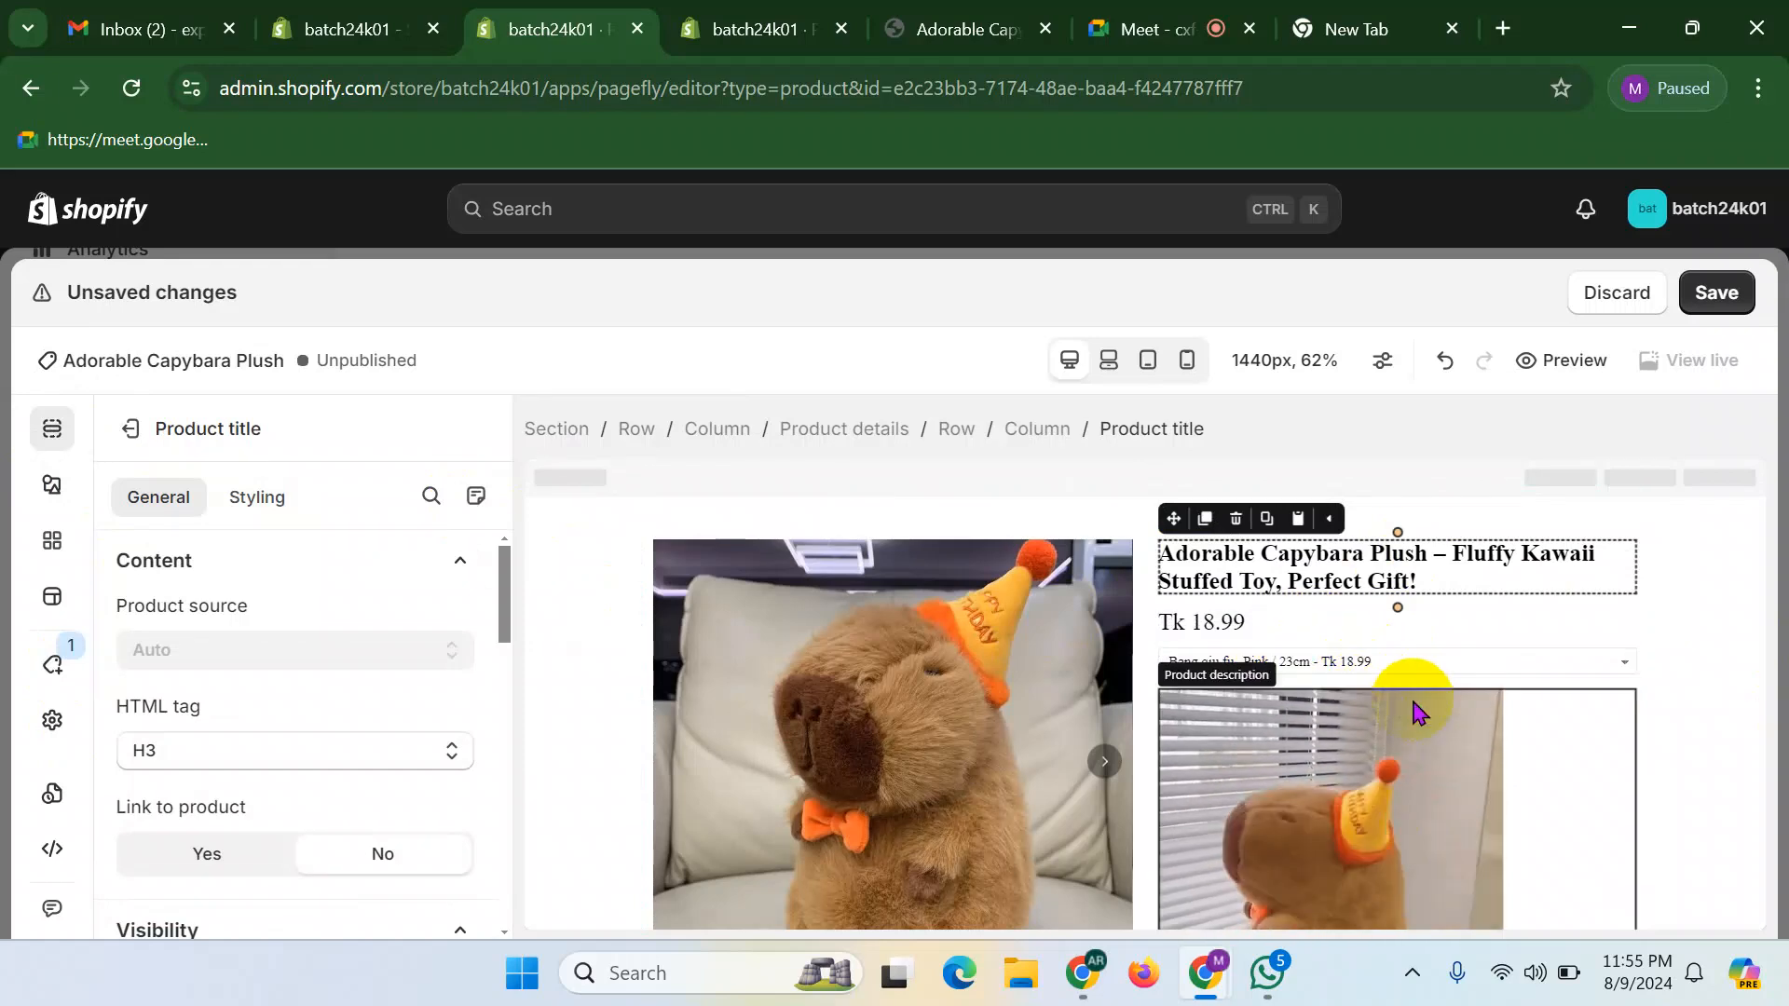
# - Delete the View Details link below the quantity selector and Add To Cart button
pyautogui.scroll(-10, 1414, 713)
pyautogui.scroll(-6, 1370, 662)
pyautogui.scroll(1, 1376, 660)
pyautogui.scroll(-7, 1375, 662)
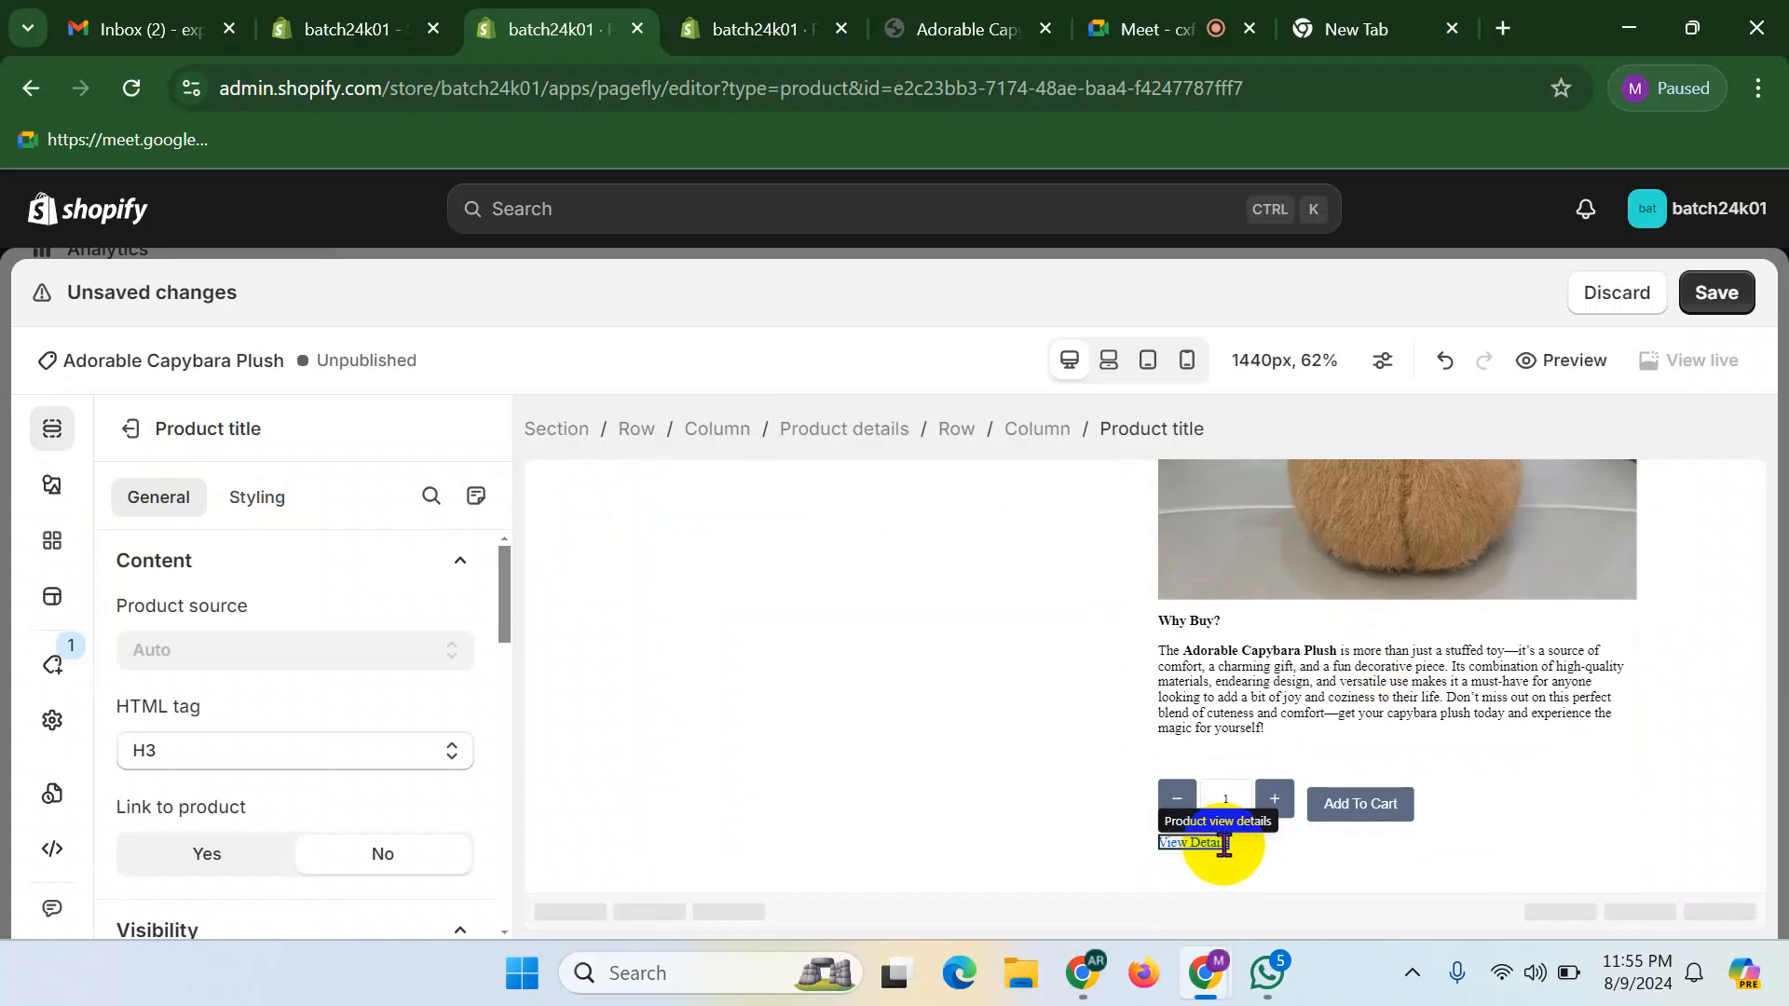
pyautogui.click(1223, 845)
pyautogui.click(1237, 812)
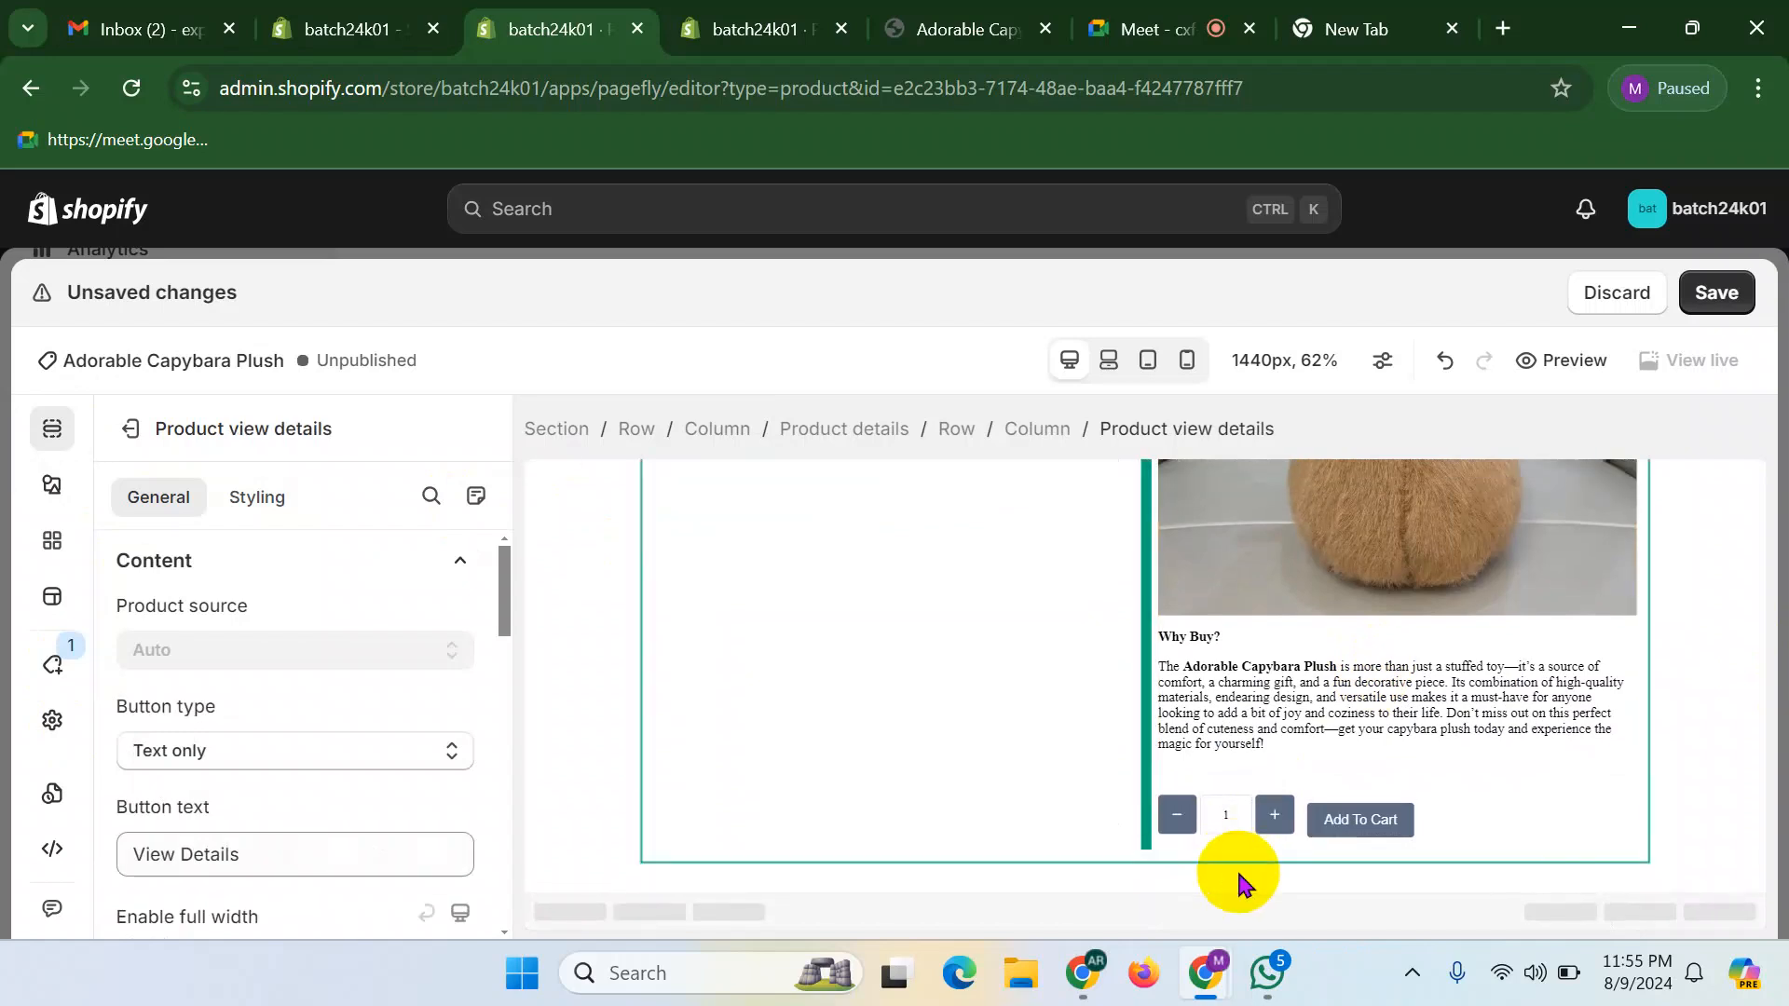
# - Delete the Product description element from the product details' text column
pyautogui.scroll(5, 1429, 615)
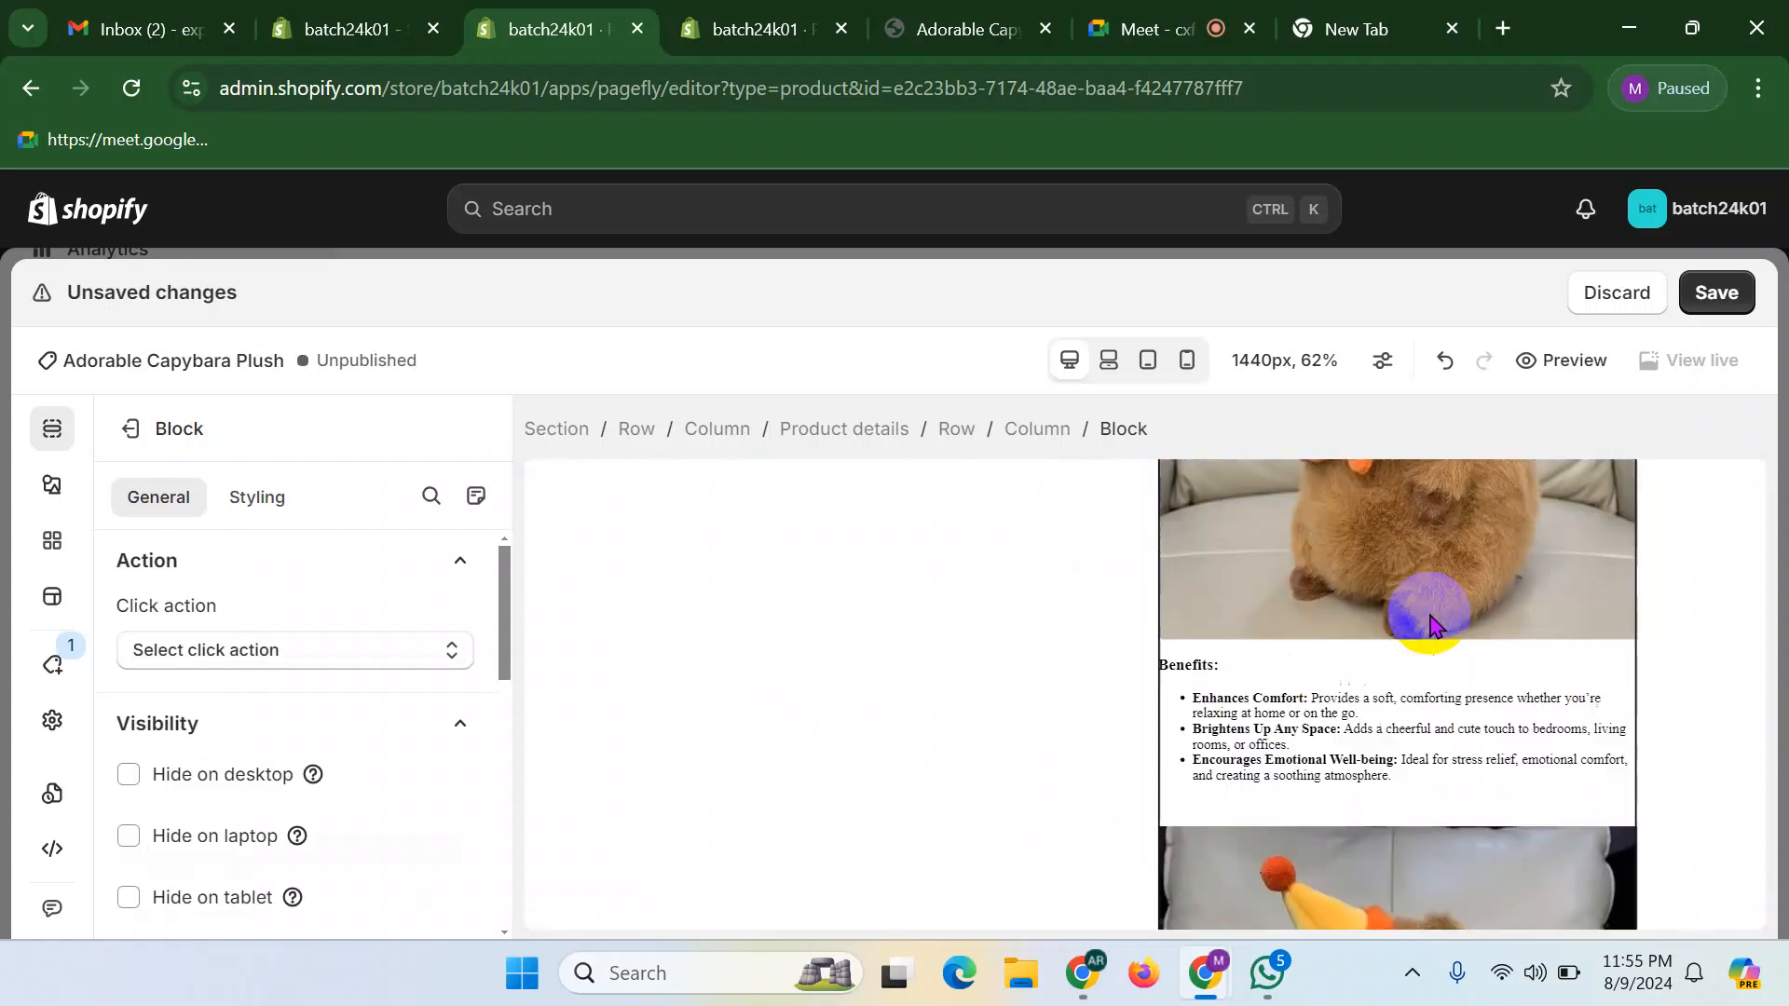
pyautogui.scroll(10, 1428, 615)
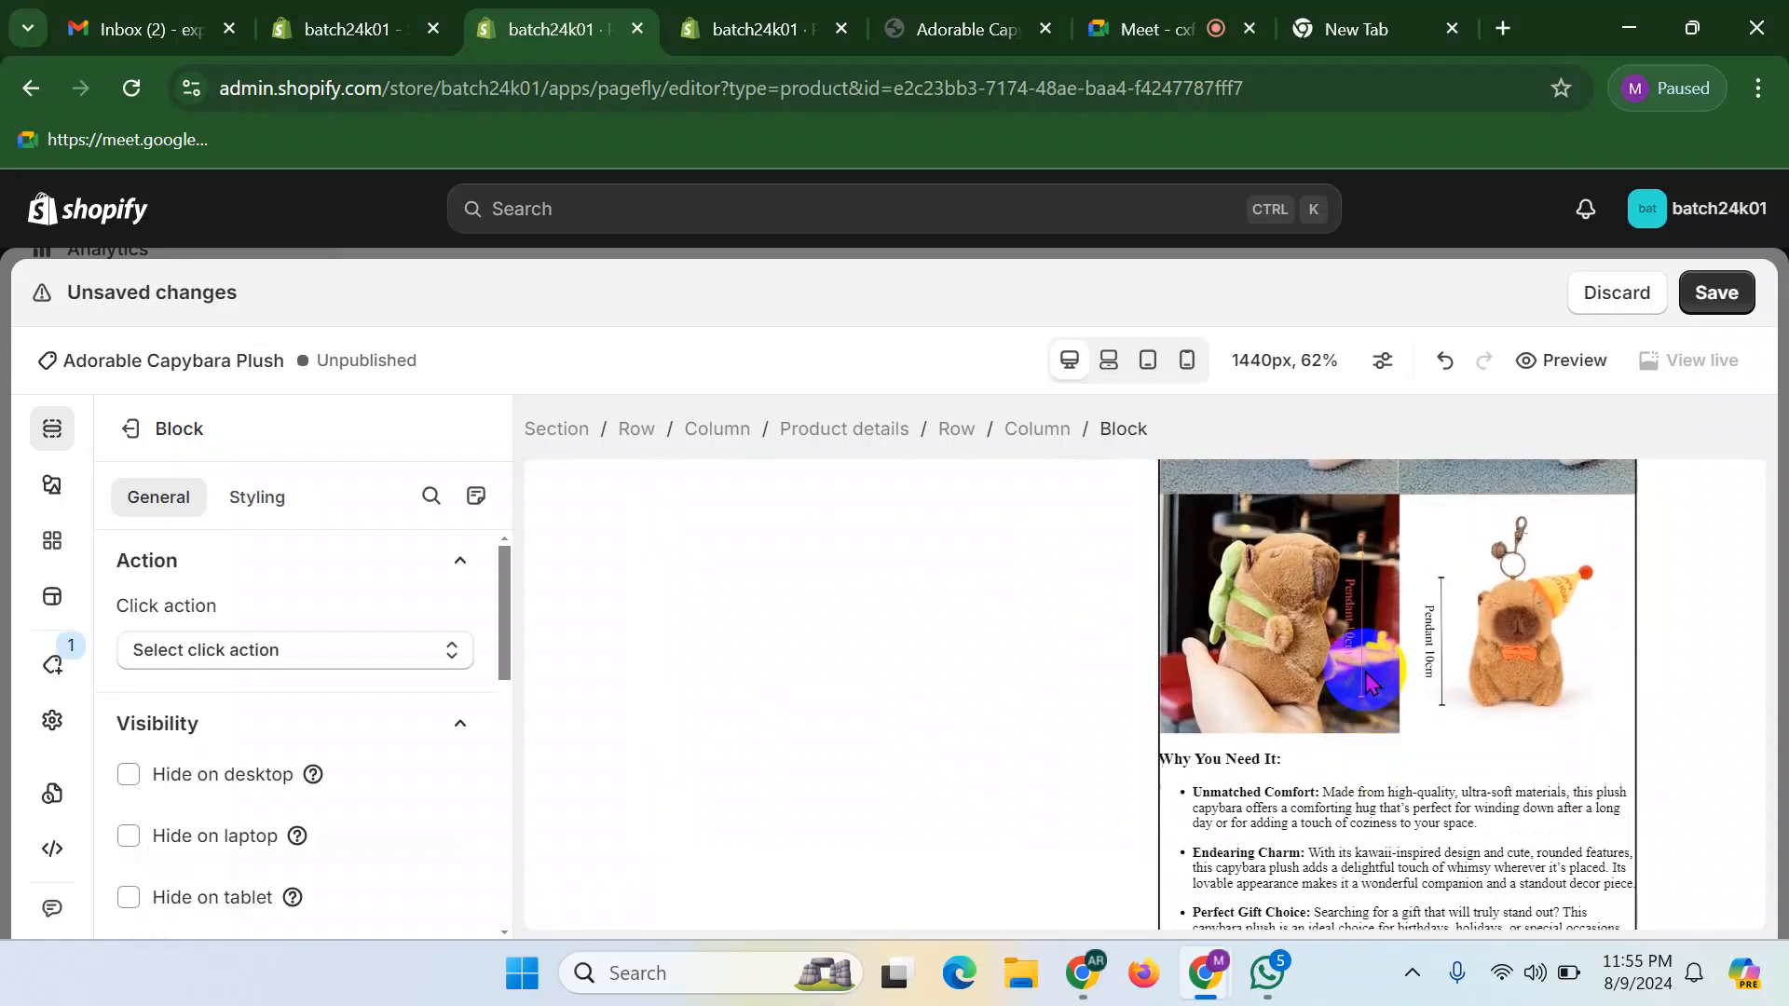
pyautogui.scroll(3, 1370, 699)
pyautogui.click(1370, 611)
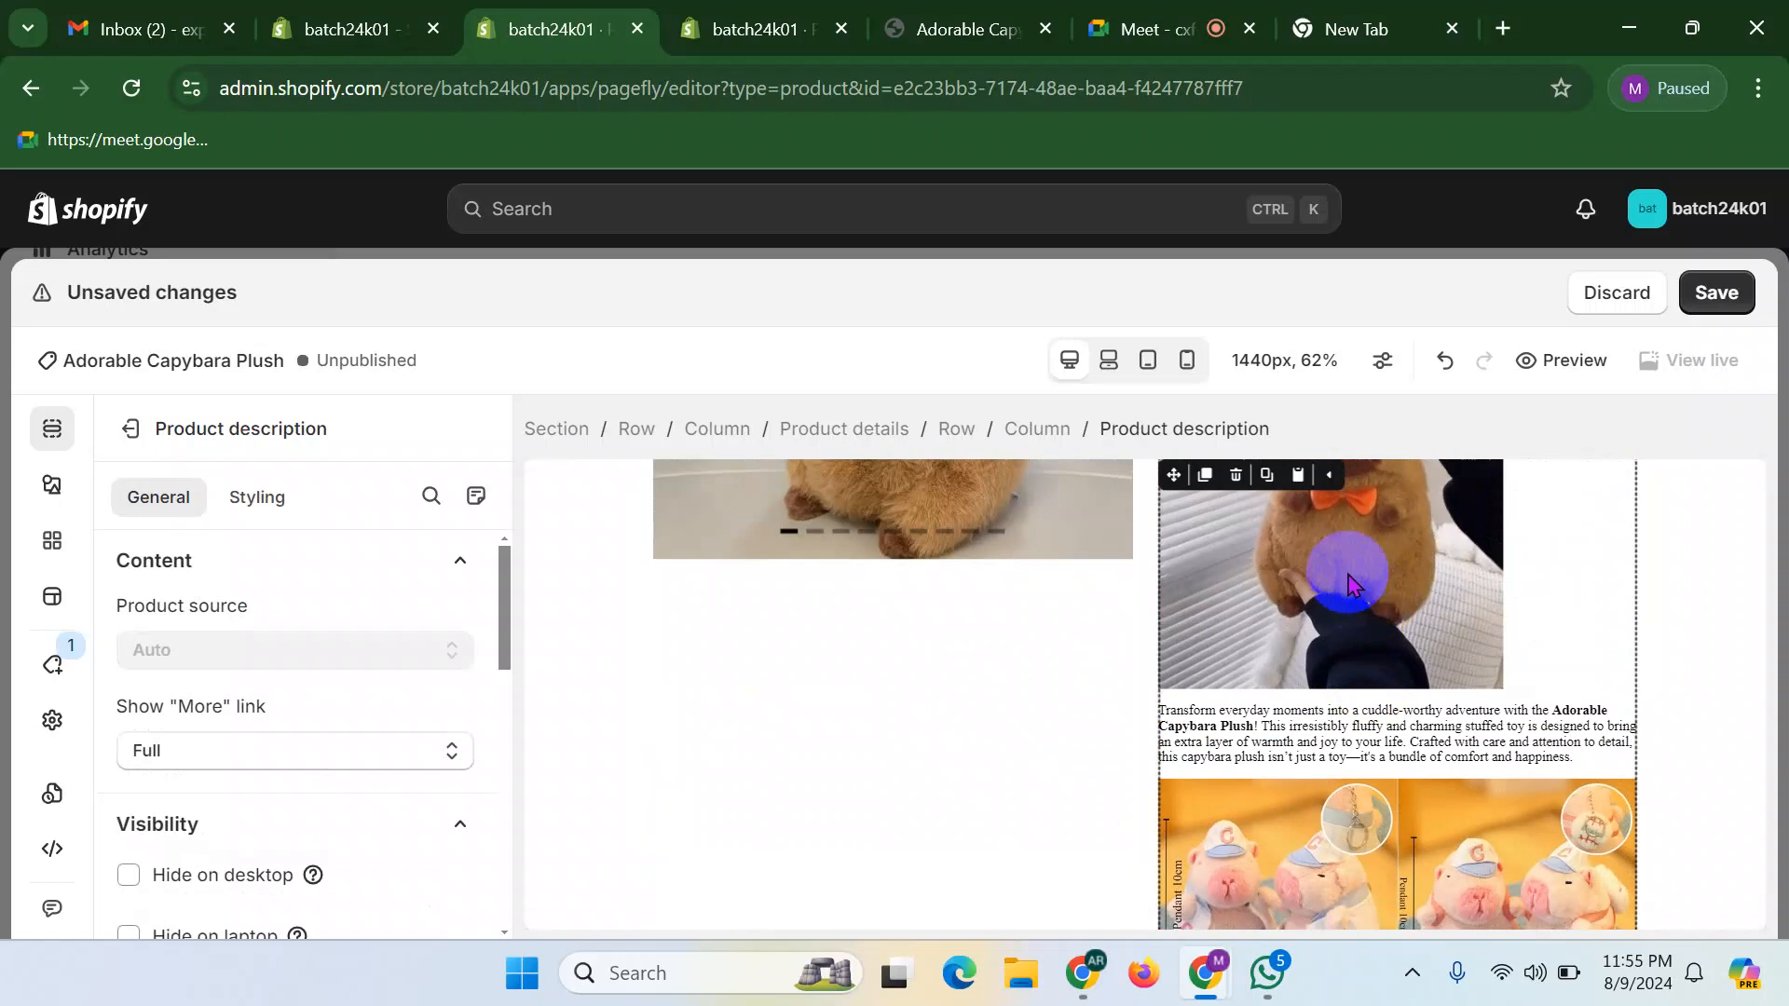
pyautogui.click(1236, 479)
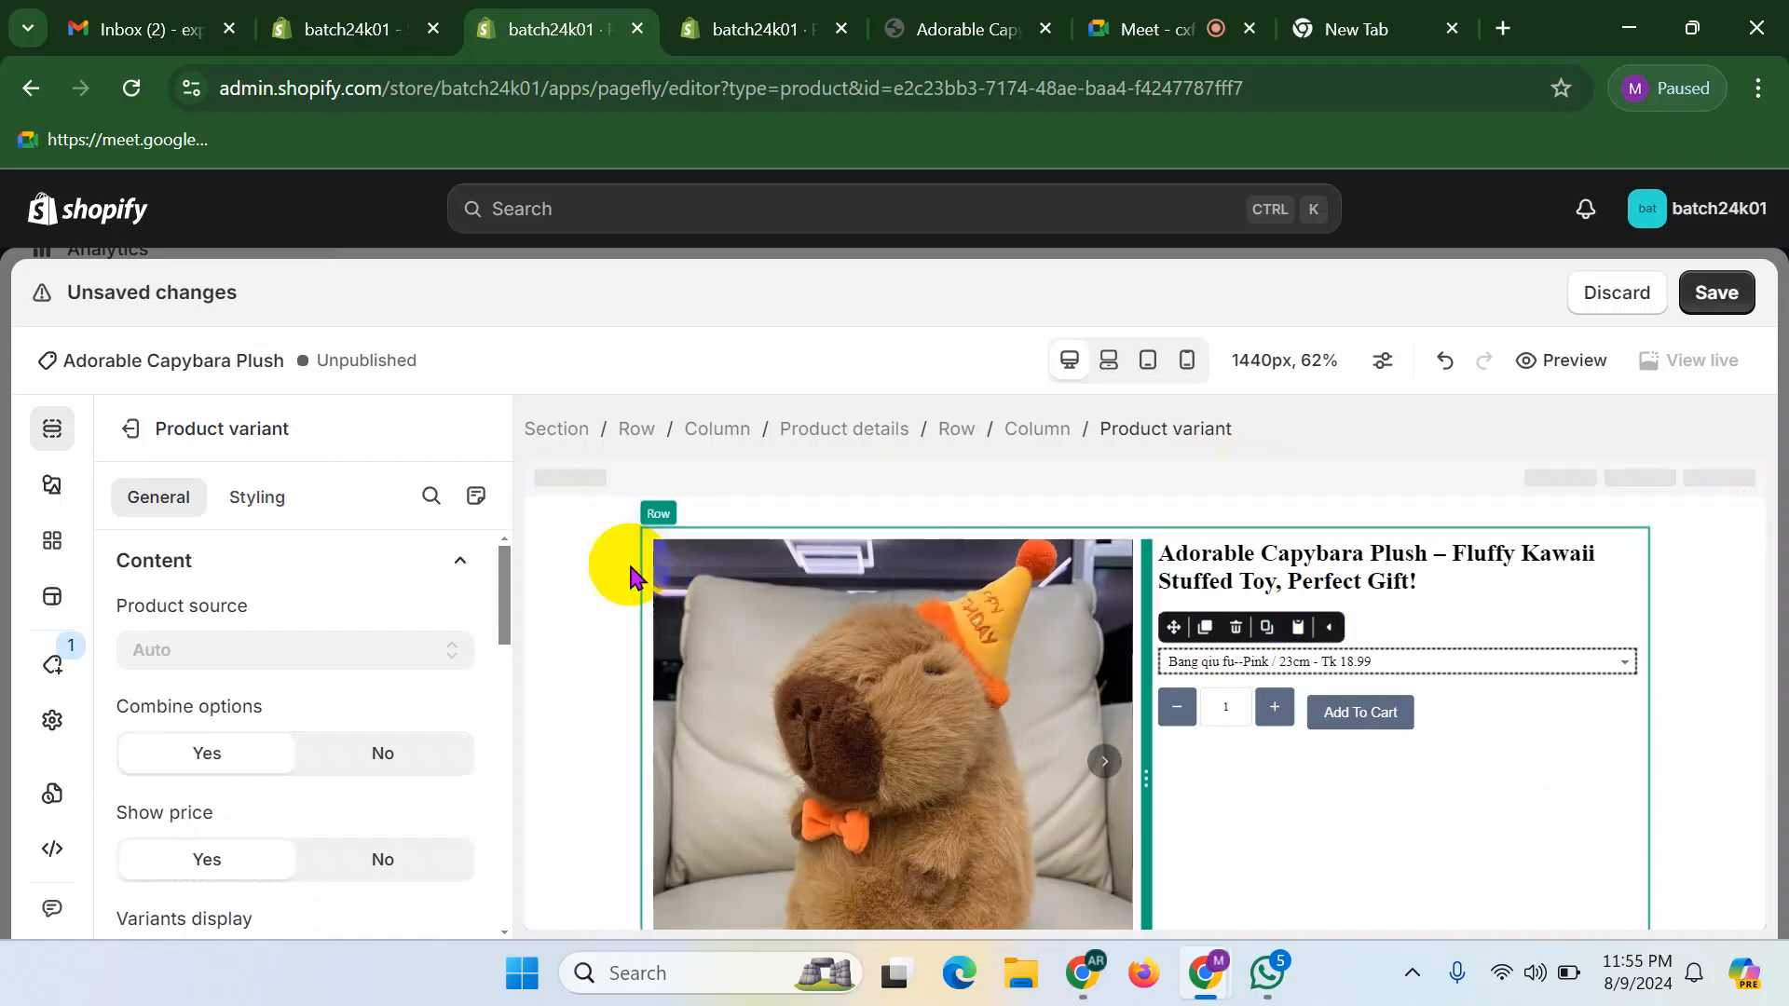
# - Turn on the media list for the Product media element so image thumbnails accompany the main image
pyautogui.click(609, 547)
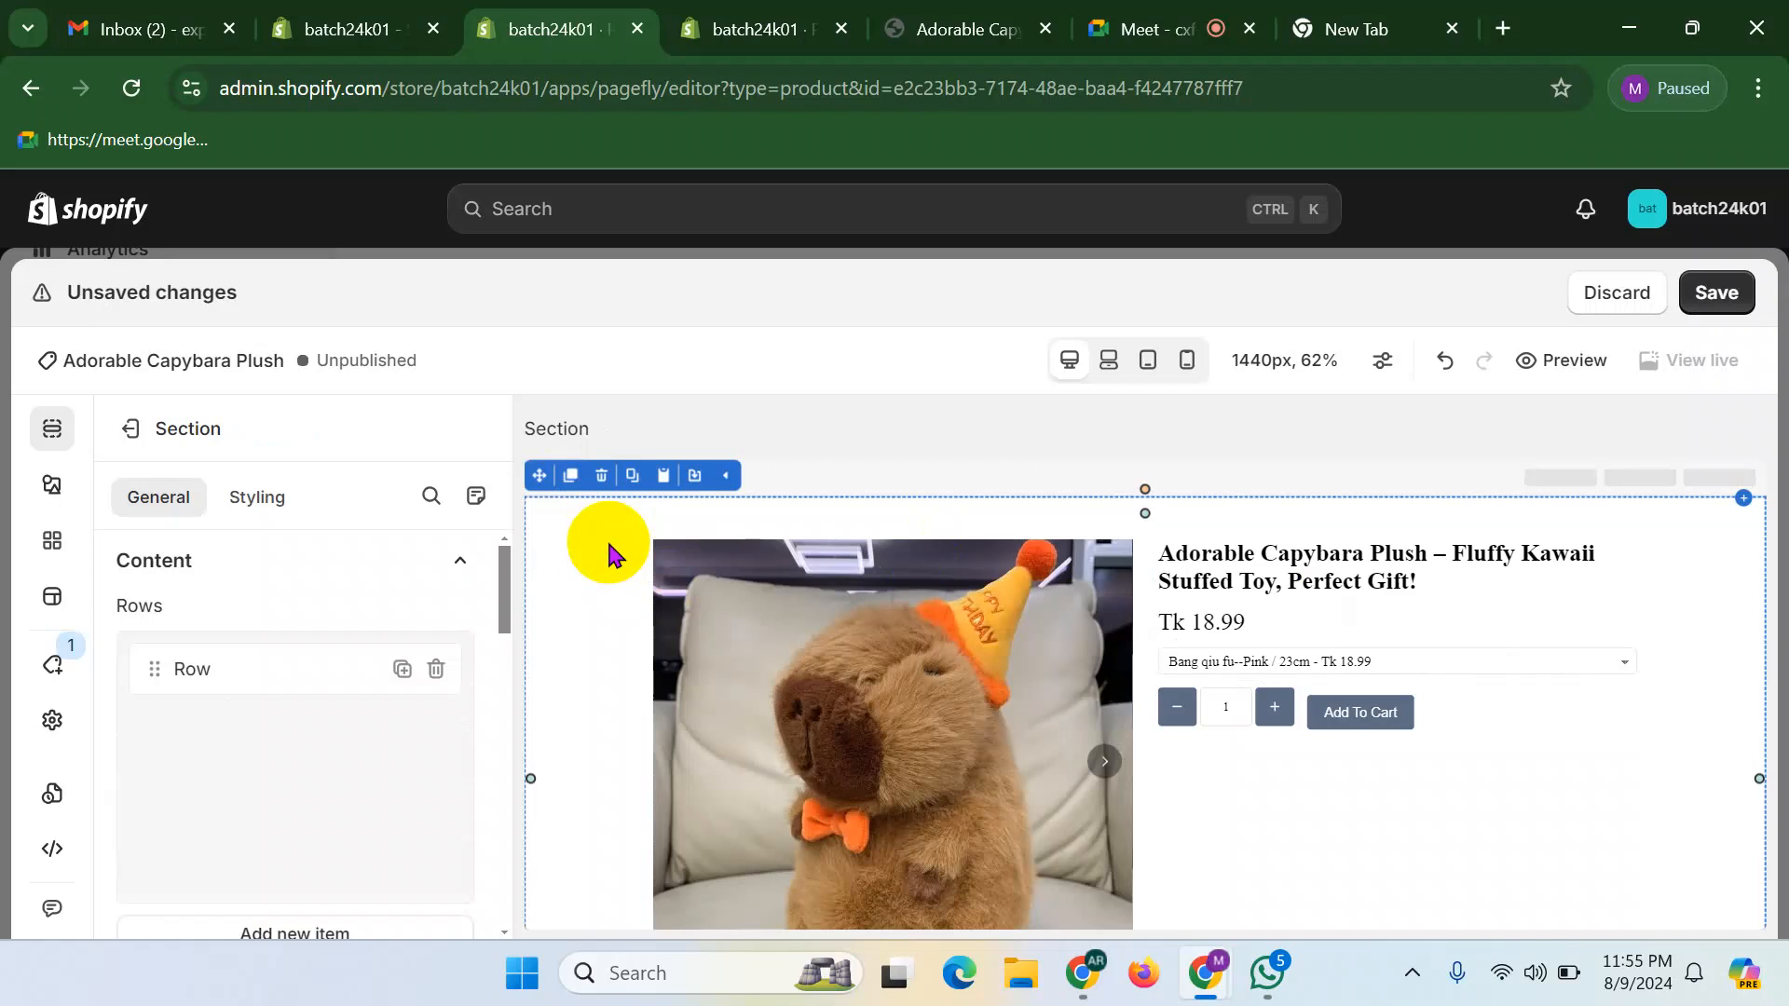
pyautogui.scroll(-3, 927, 607)
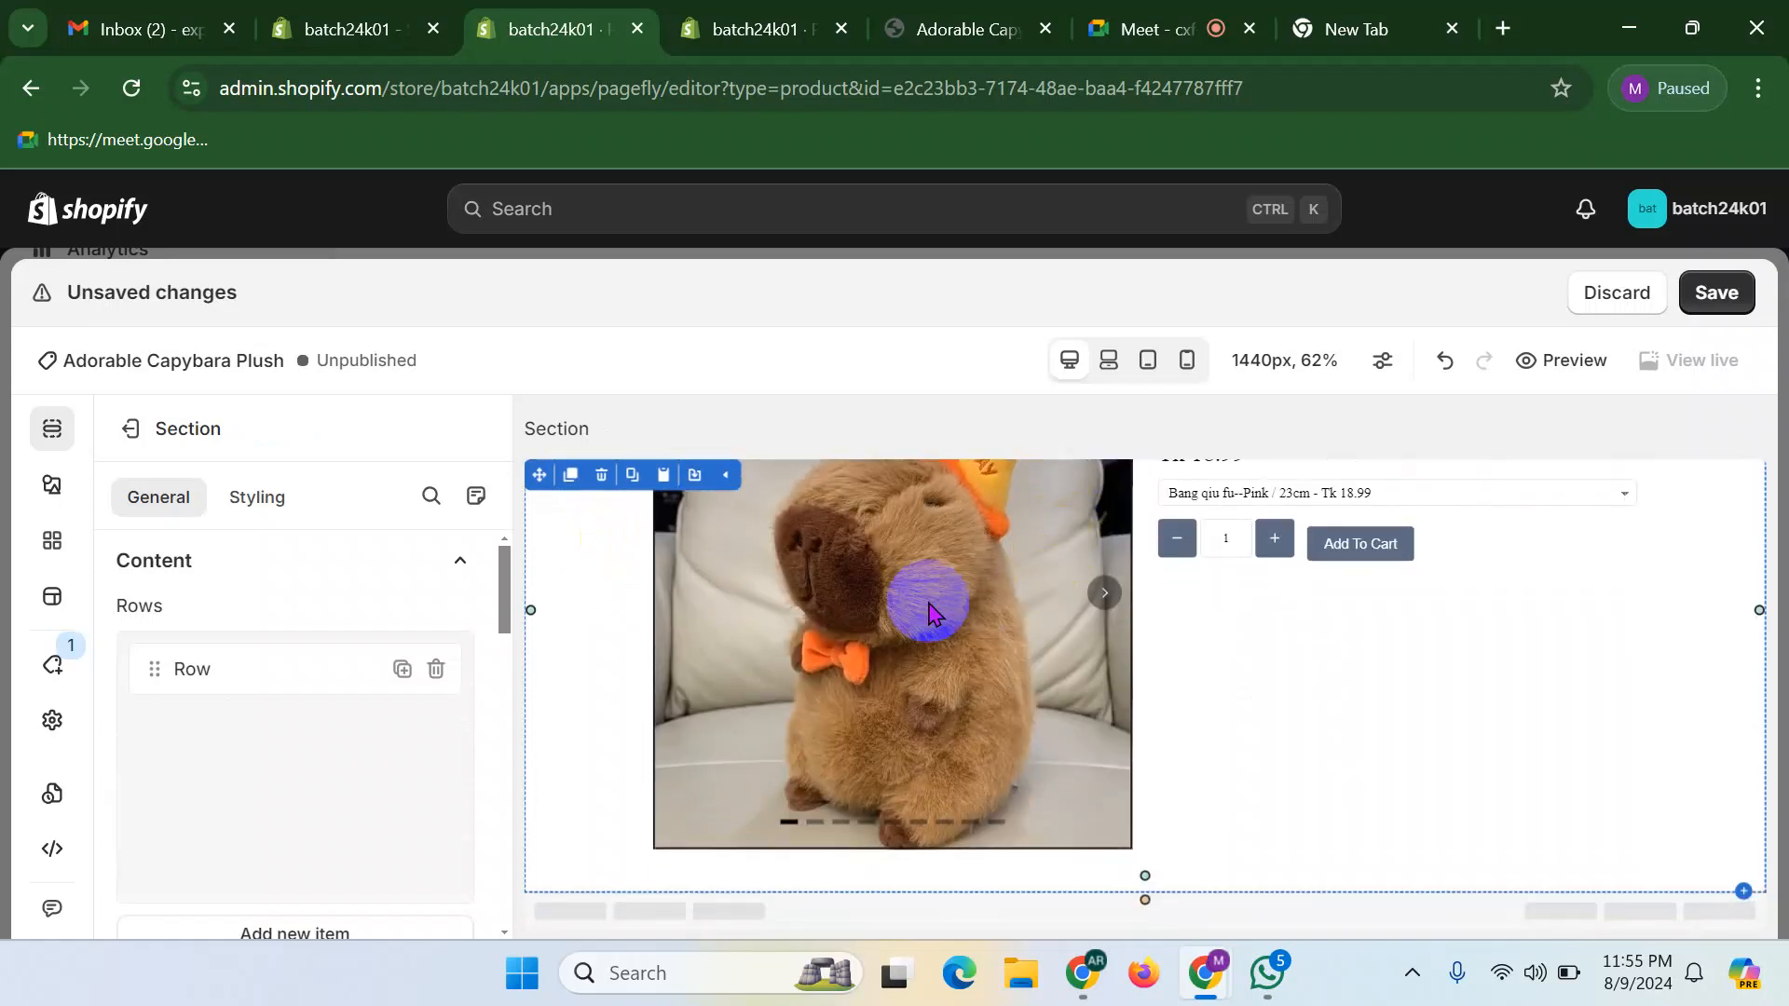
pyautogui.scroll(3, 911, 567)
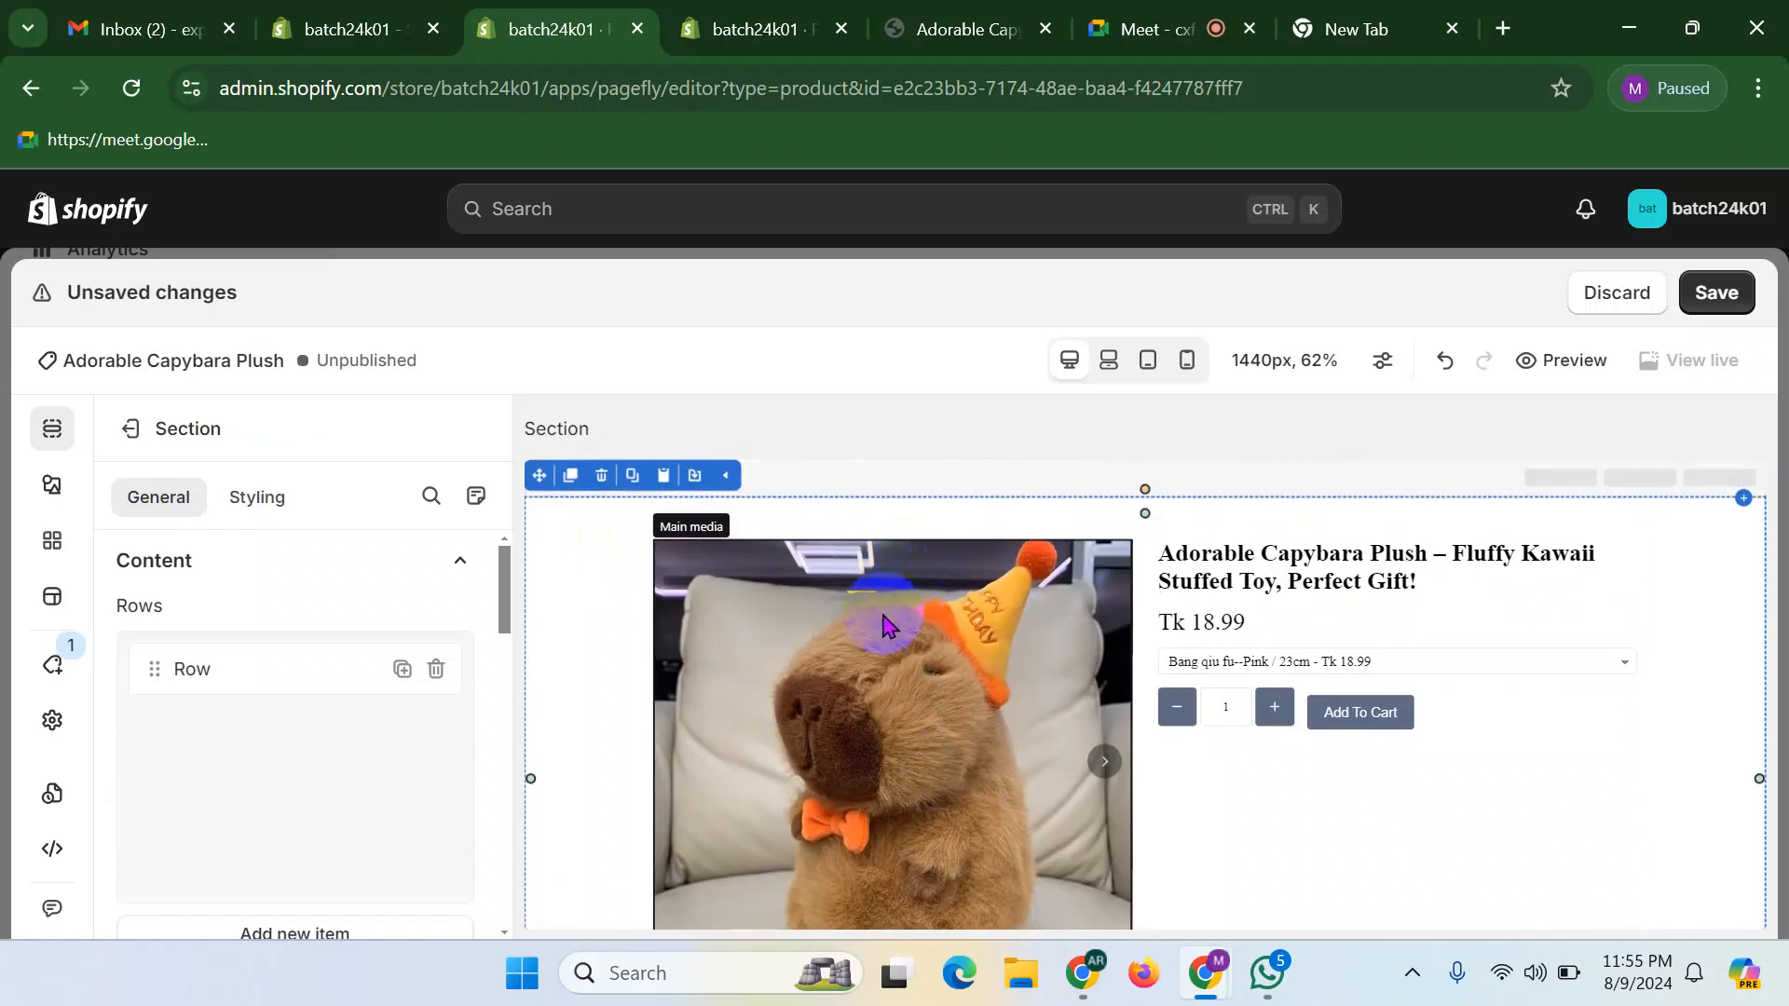
pyautogui.click(883, 631)
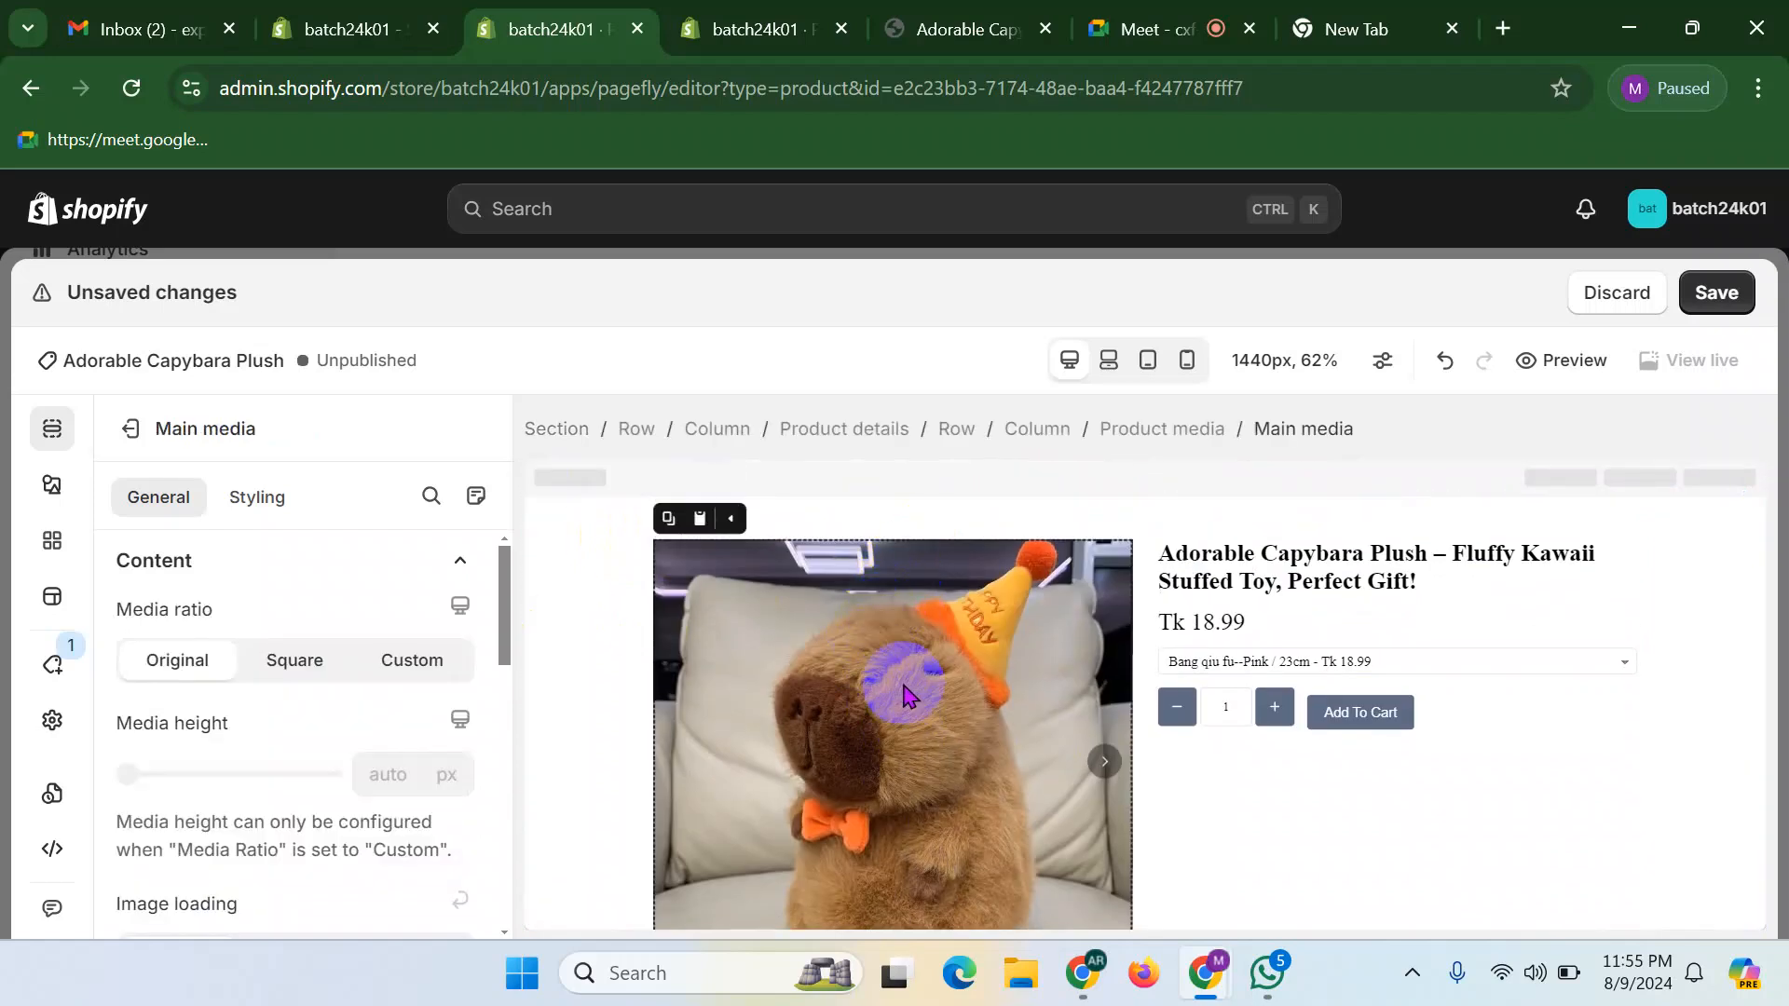
pyautogui.click(1158, 431)
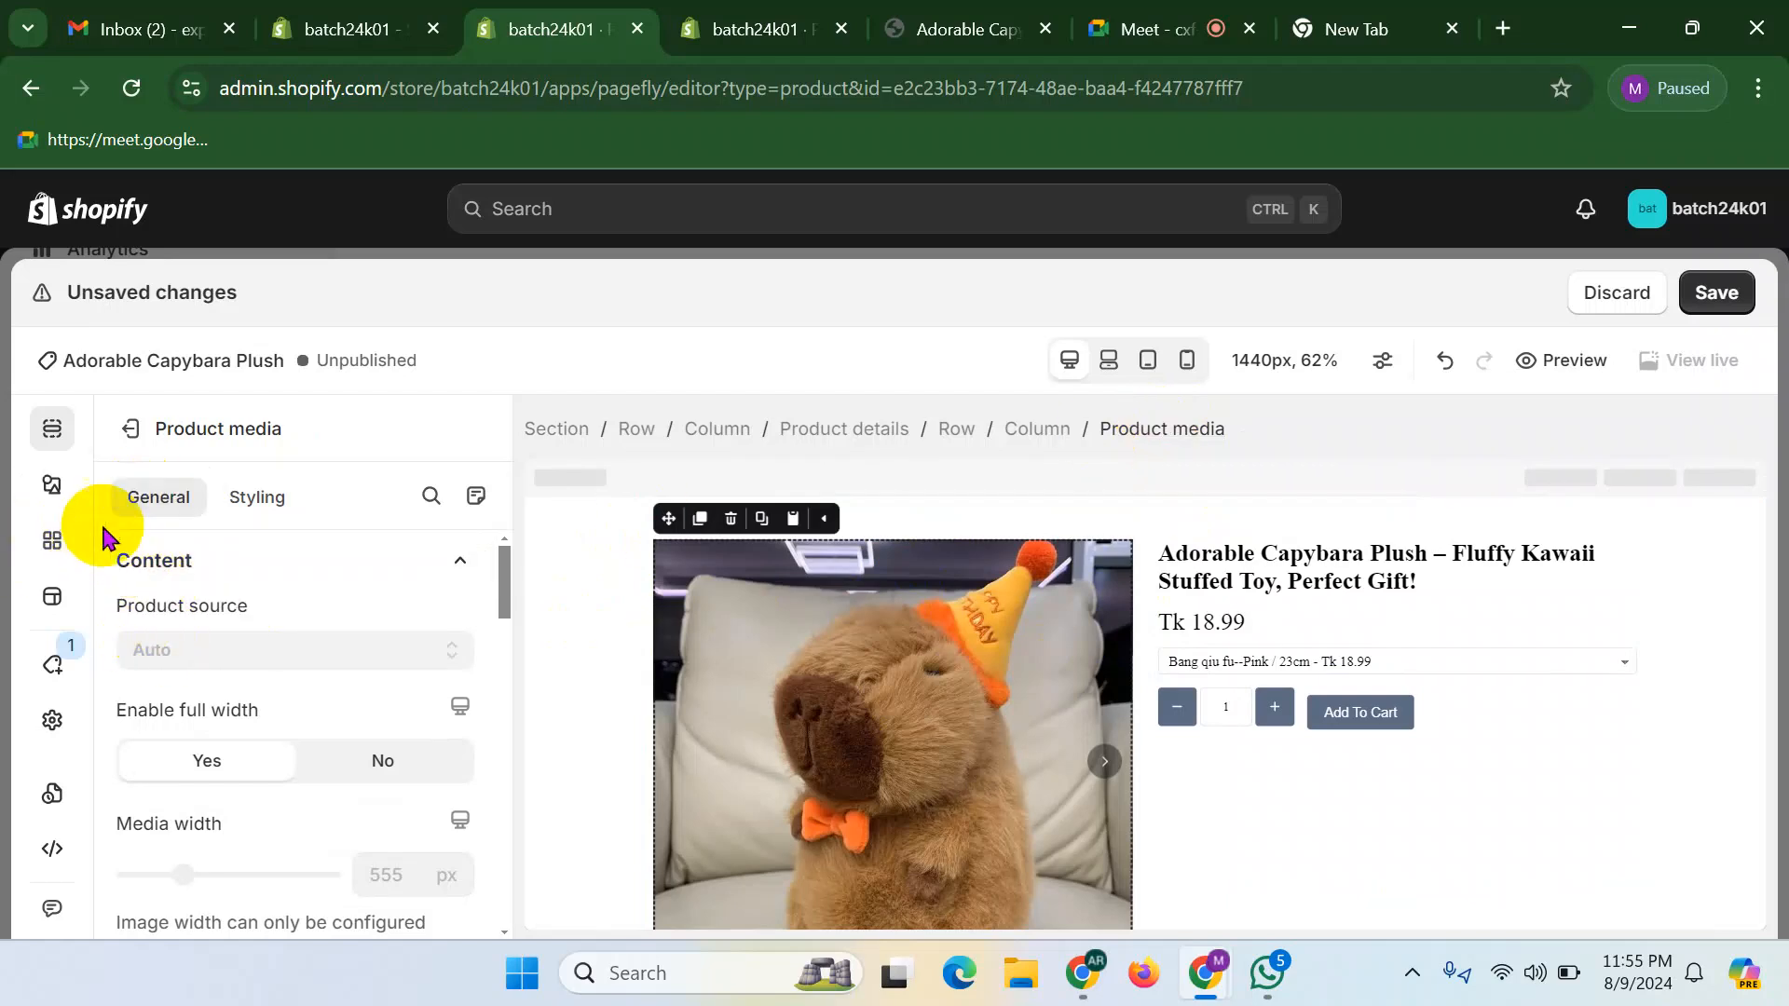
pyautogui.scroll(-2, 167, 638)
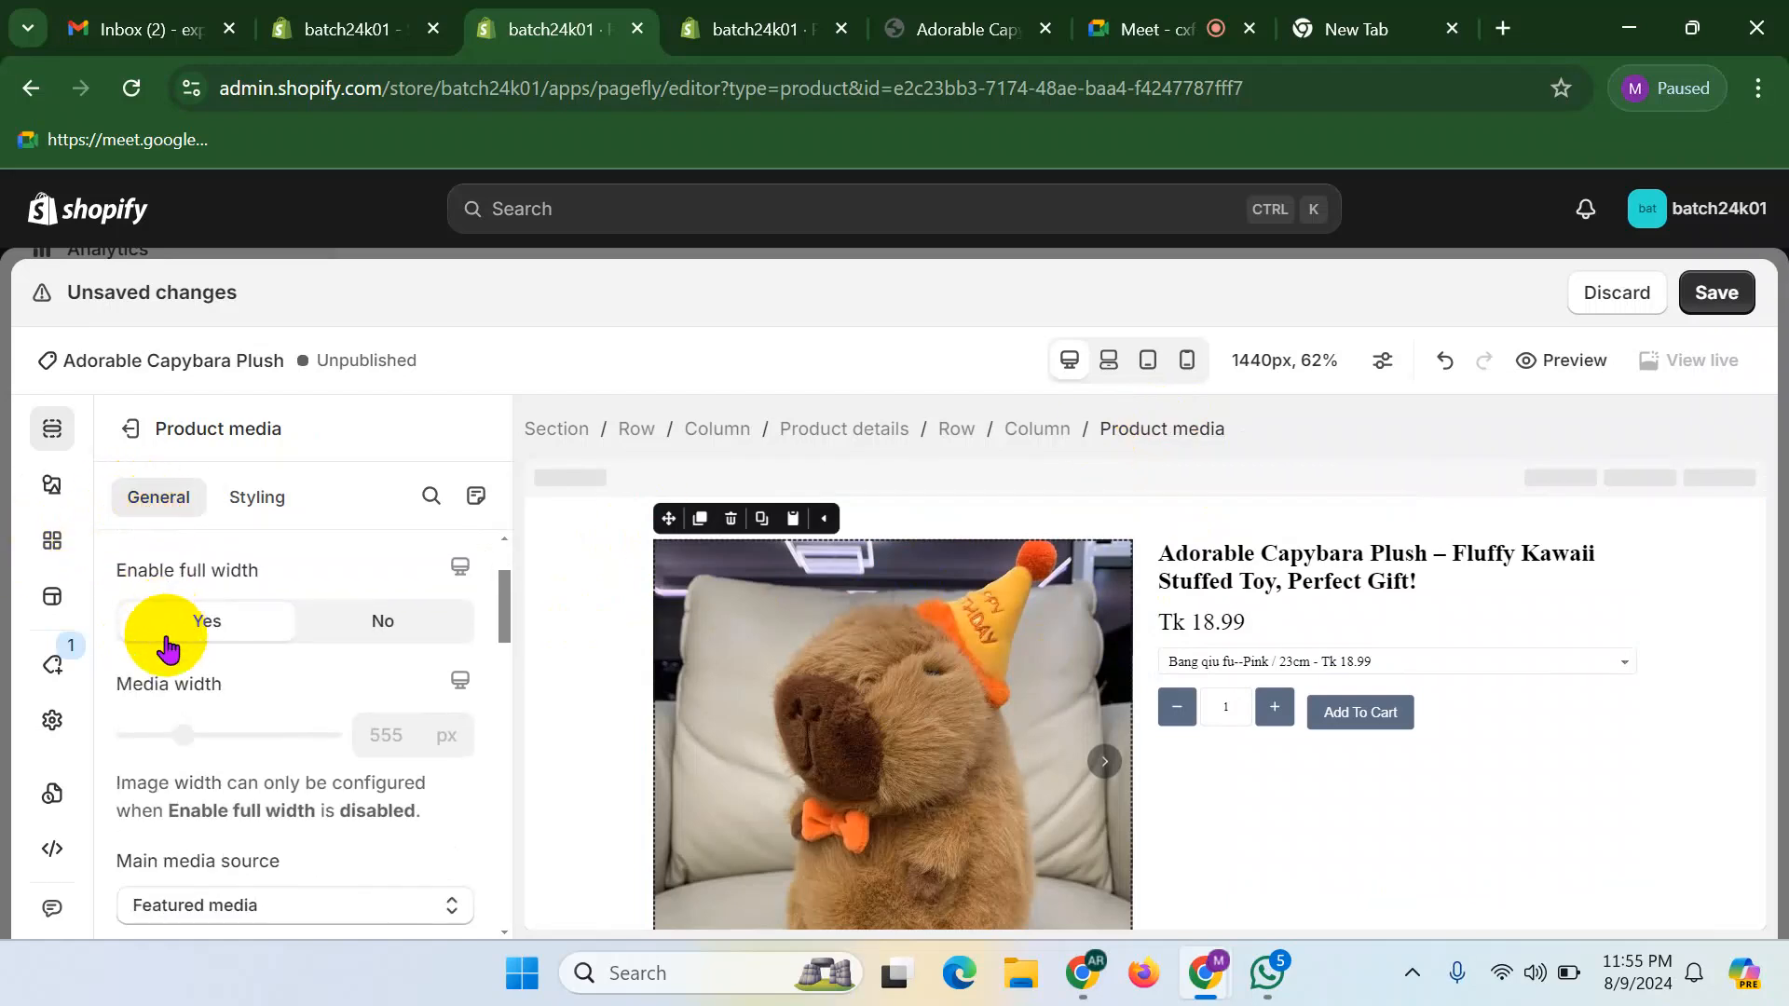
pyautogui.scroll(-4, 172, 668)
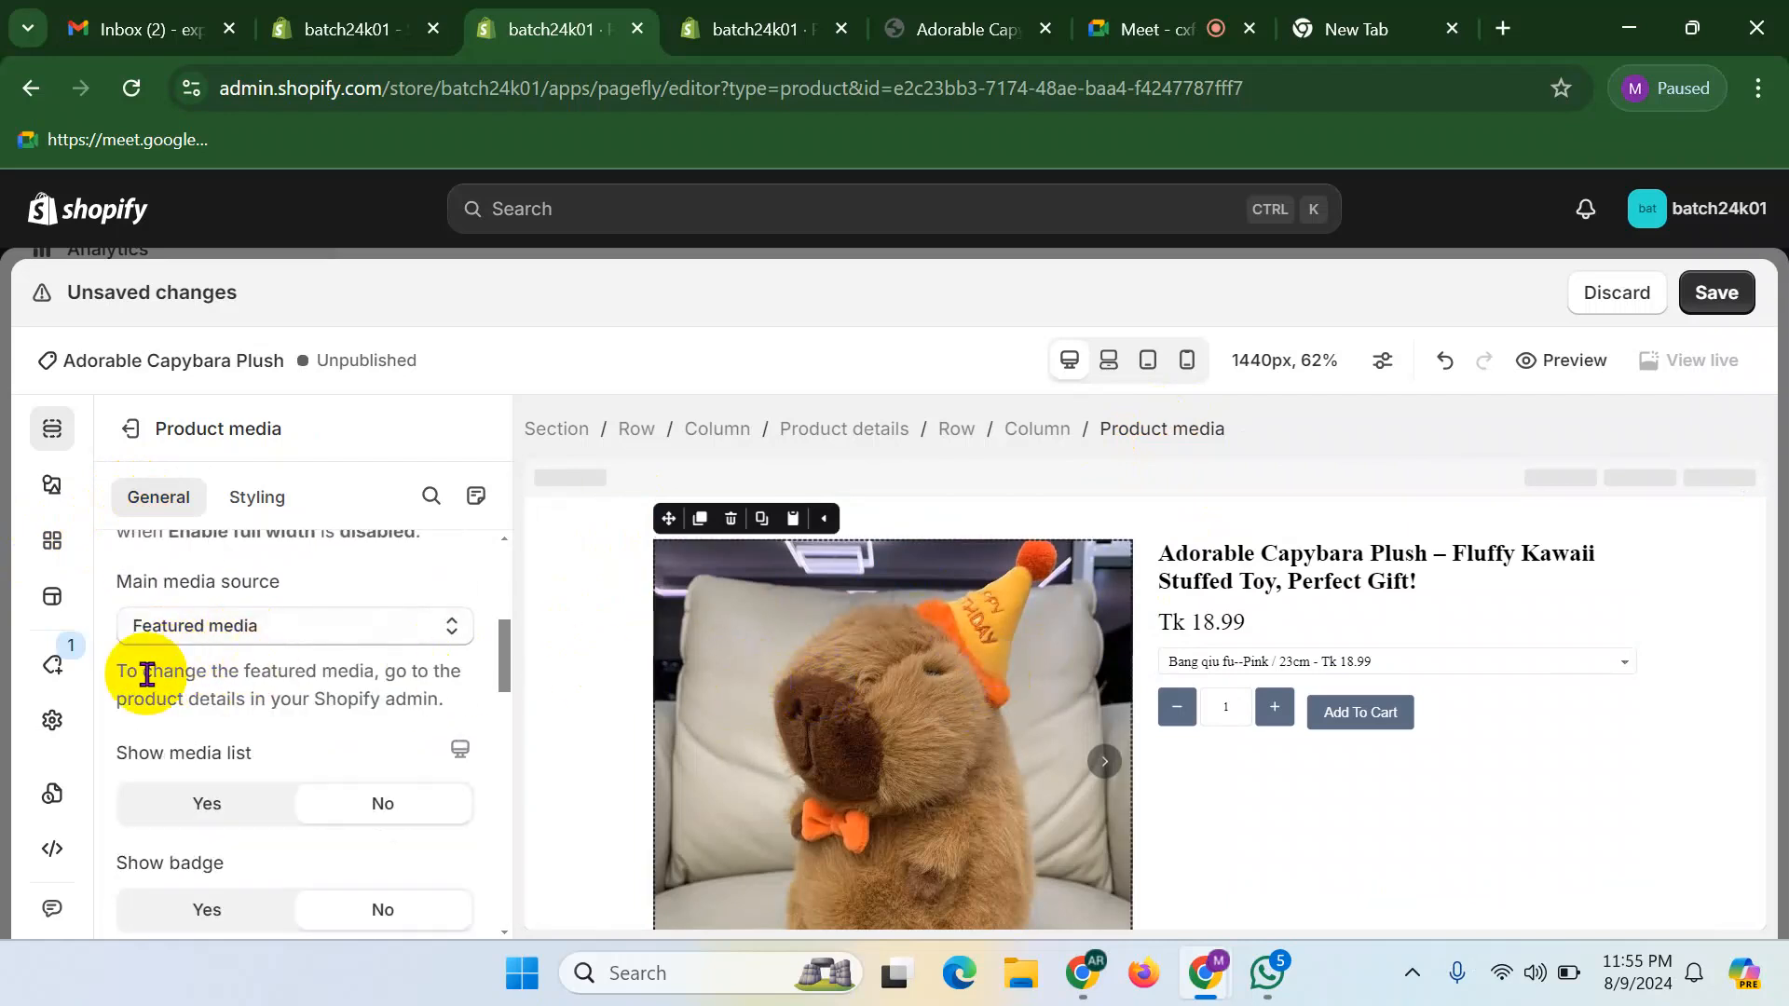
pyautogui.scroll(-2, 152, 687)
pyautogui.scroll(-2, 760, 619)
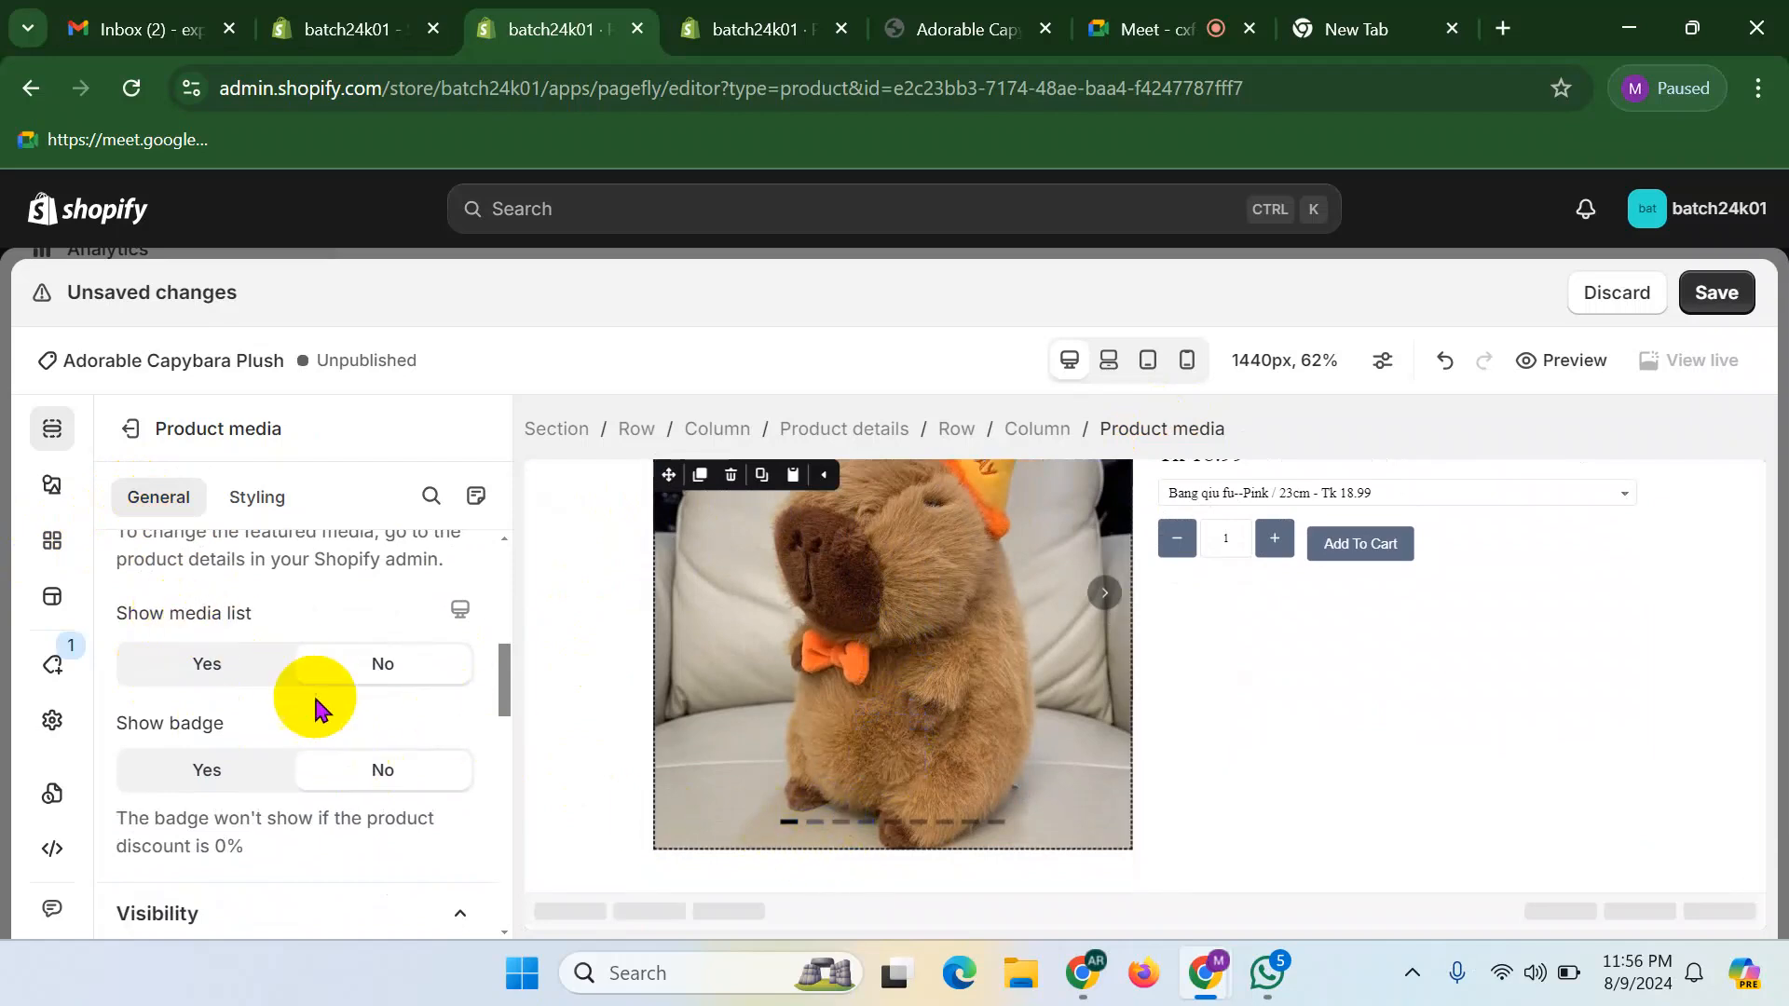
pyautogui.click(200, 668)
pyautogui.scroll(-1, 851, 844)
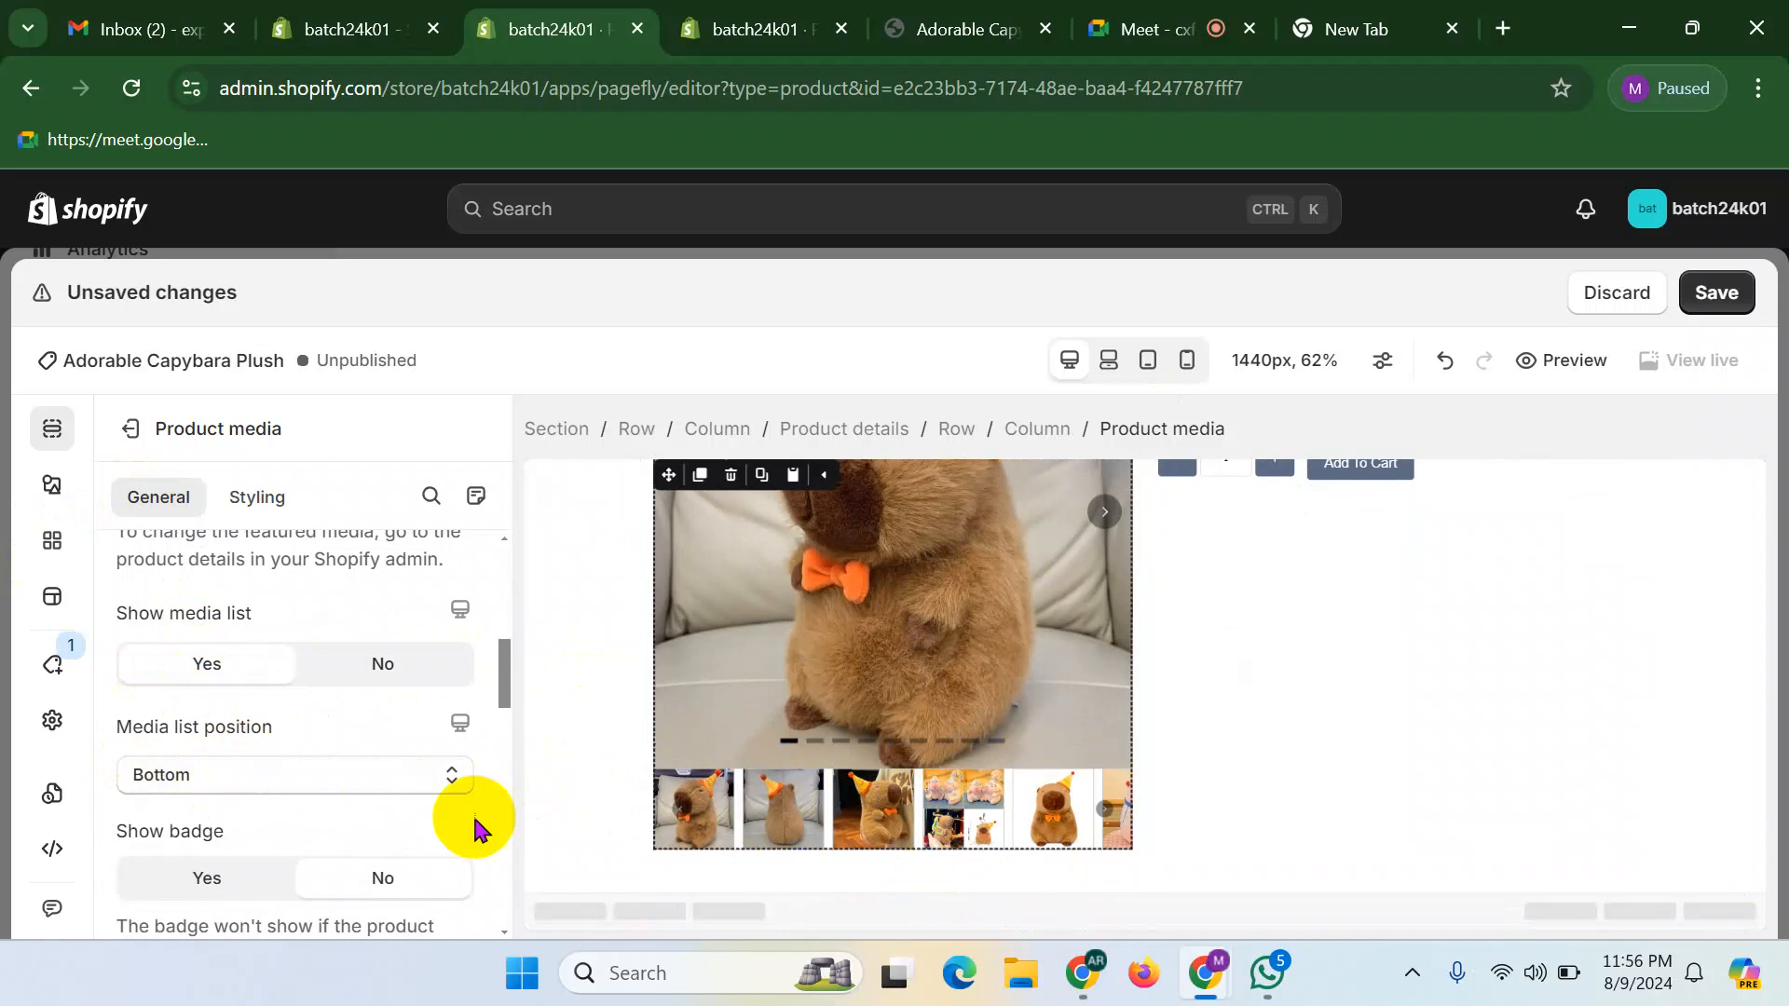
# - Try the media list position Right and settle on Left for the product thumbnails
pyautogui.click(240, 784)
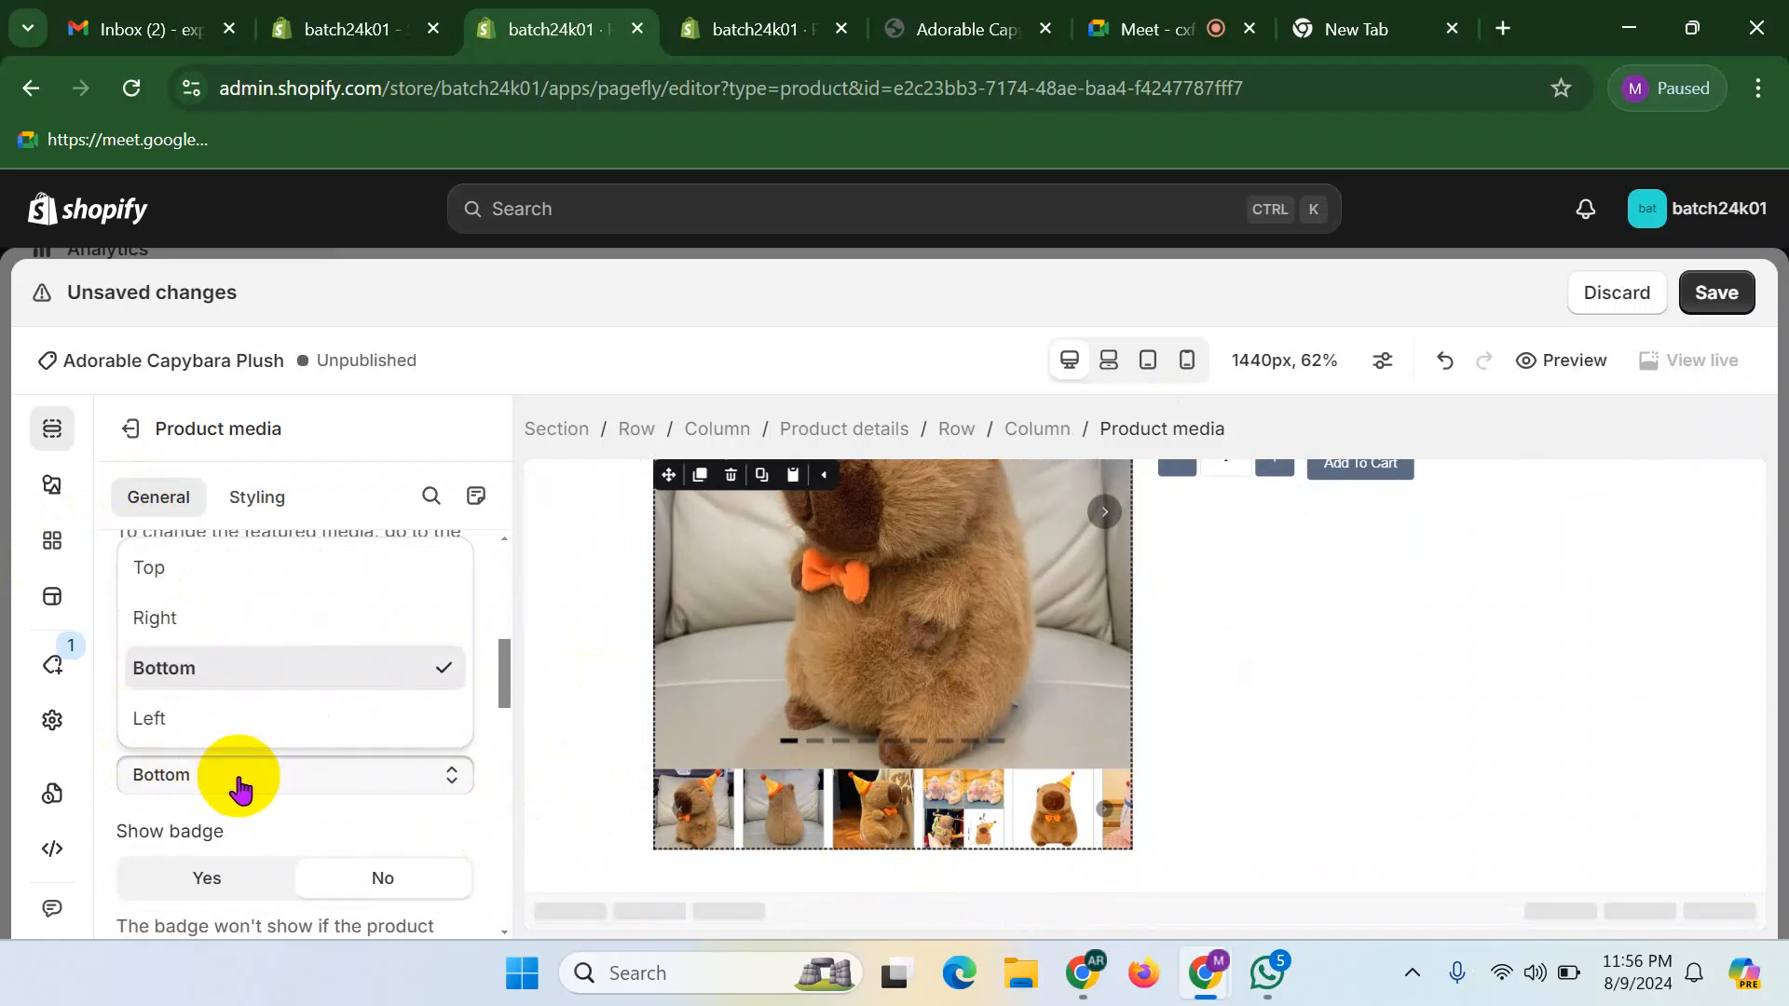
pyautogui.click(159, 618)
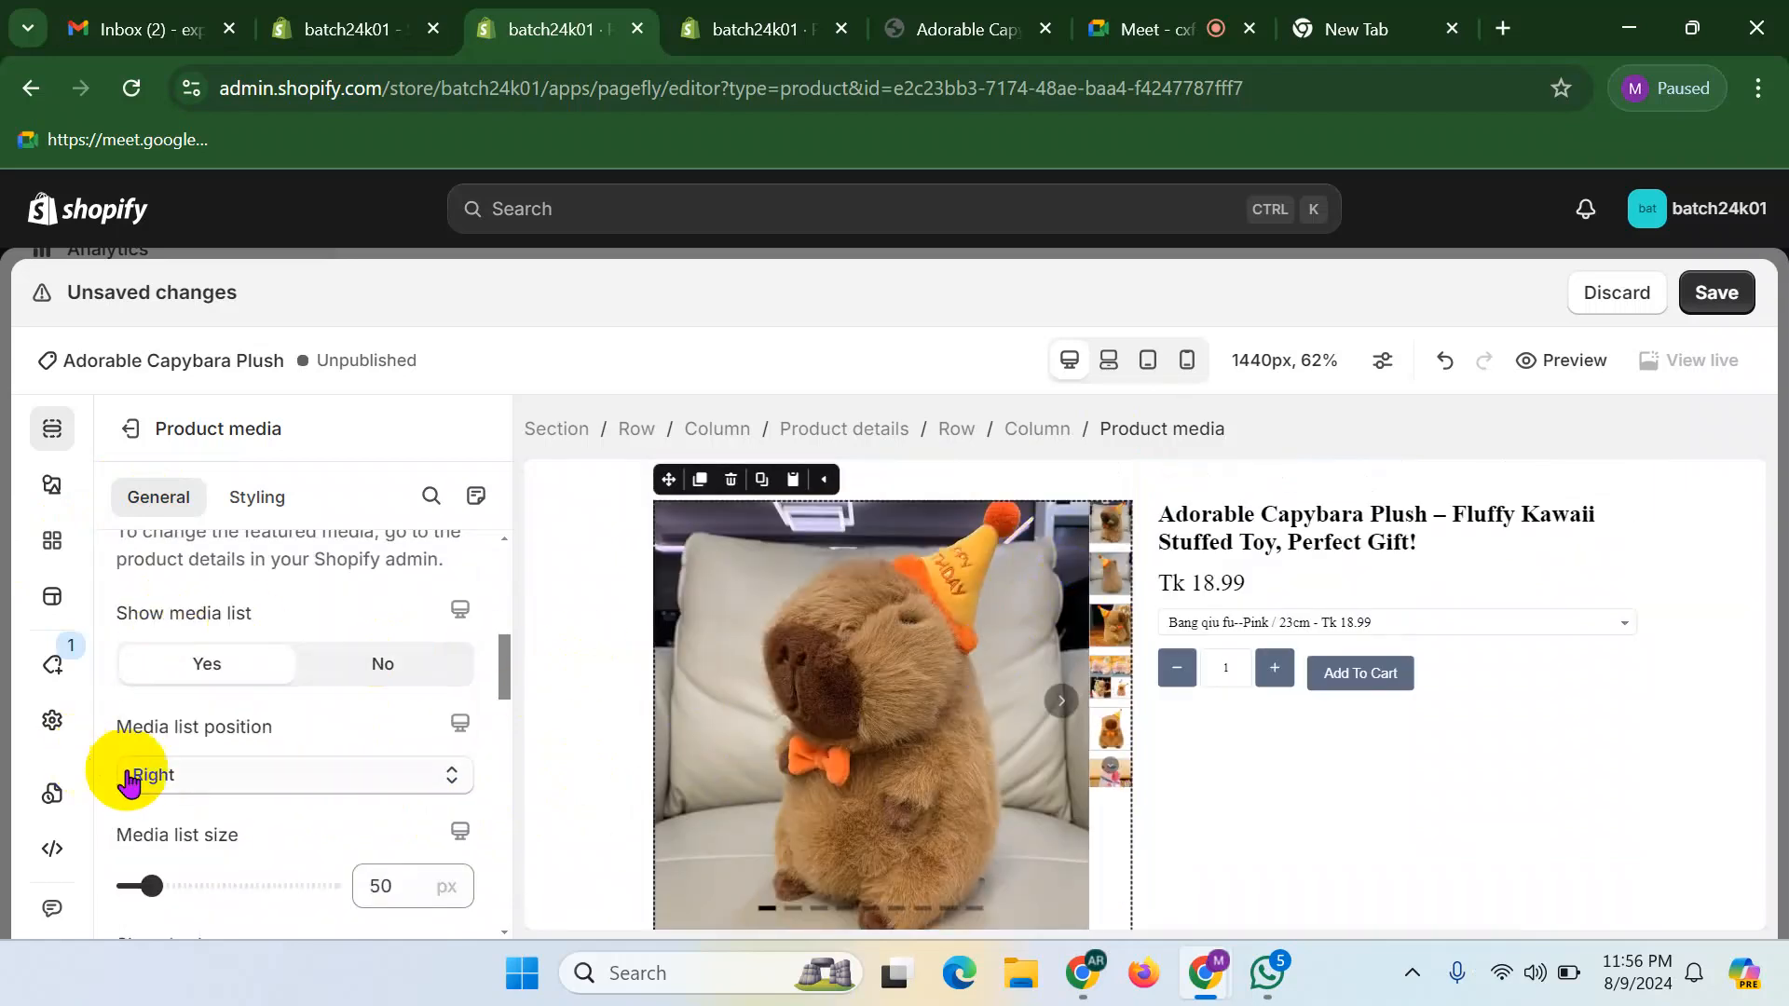
pyautogui.click(187, 777)
pyautogui.click(149, 718)
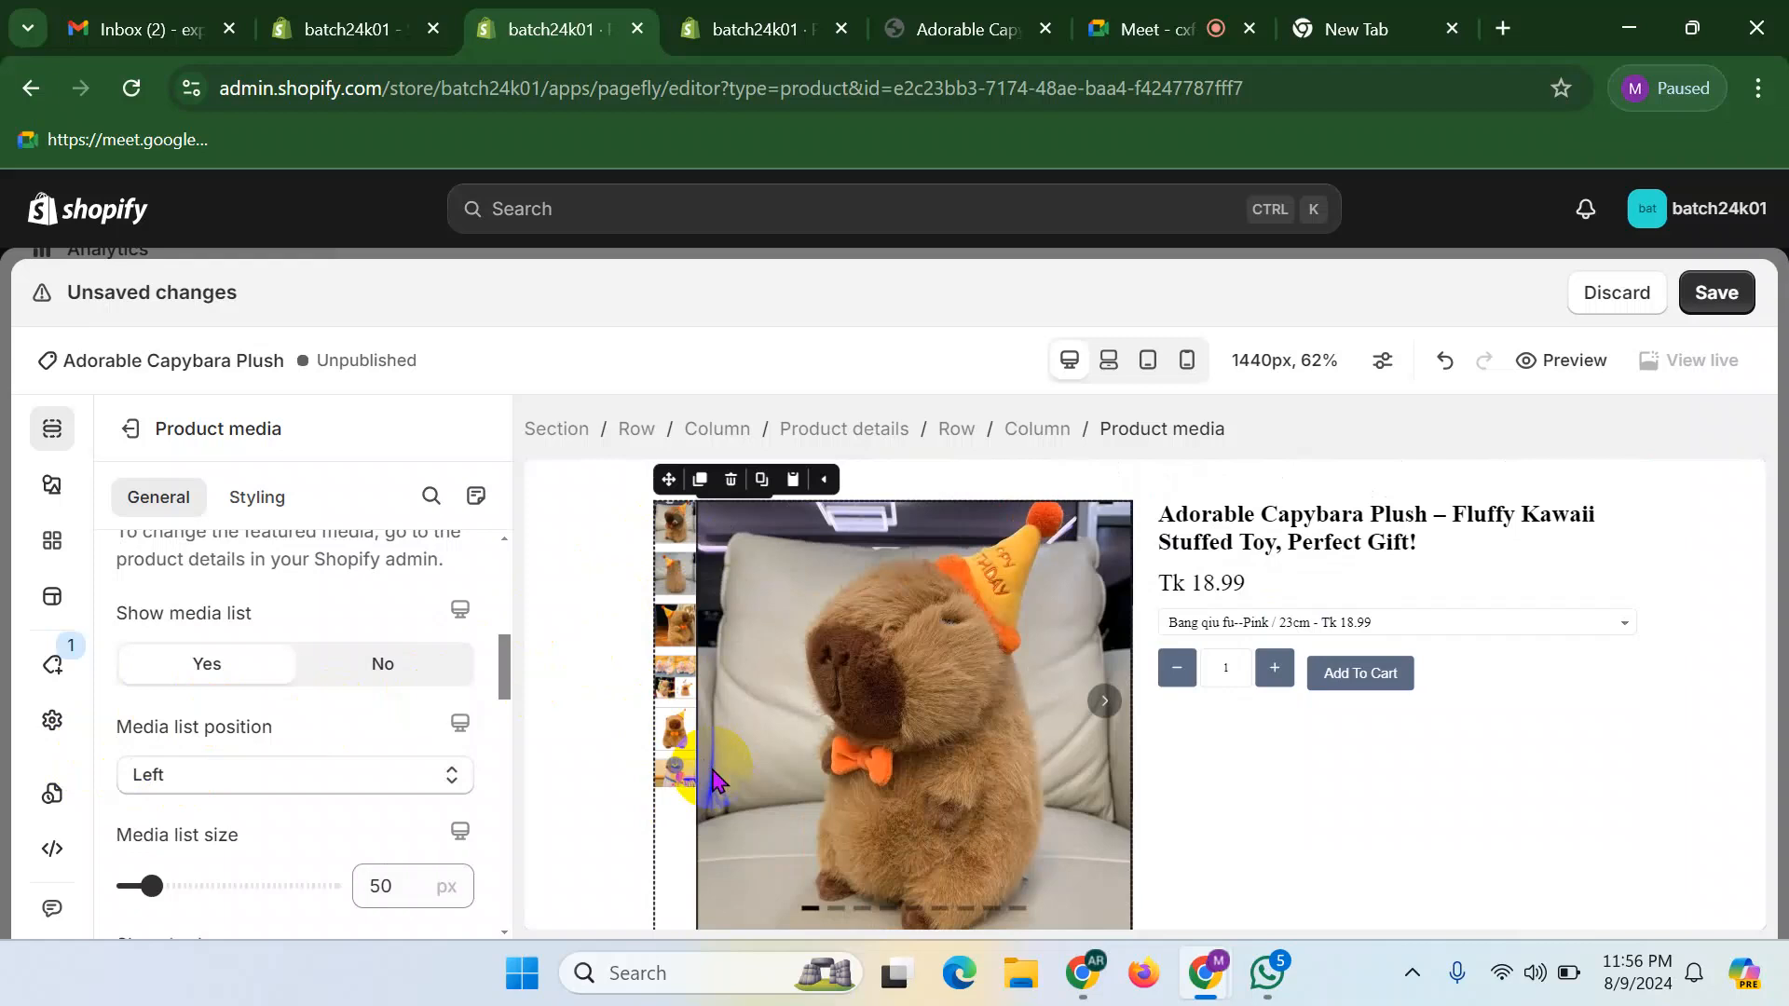
# - Try the media list position Top for the product thumbnails and settle on Bottom
pyautogui.click(310, 783)
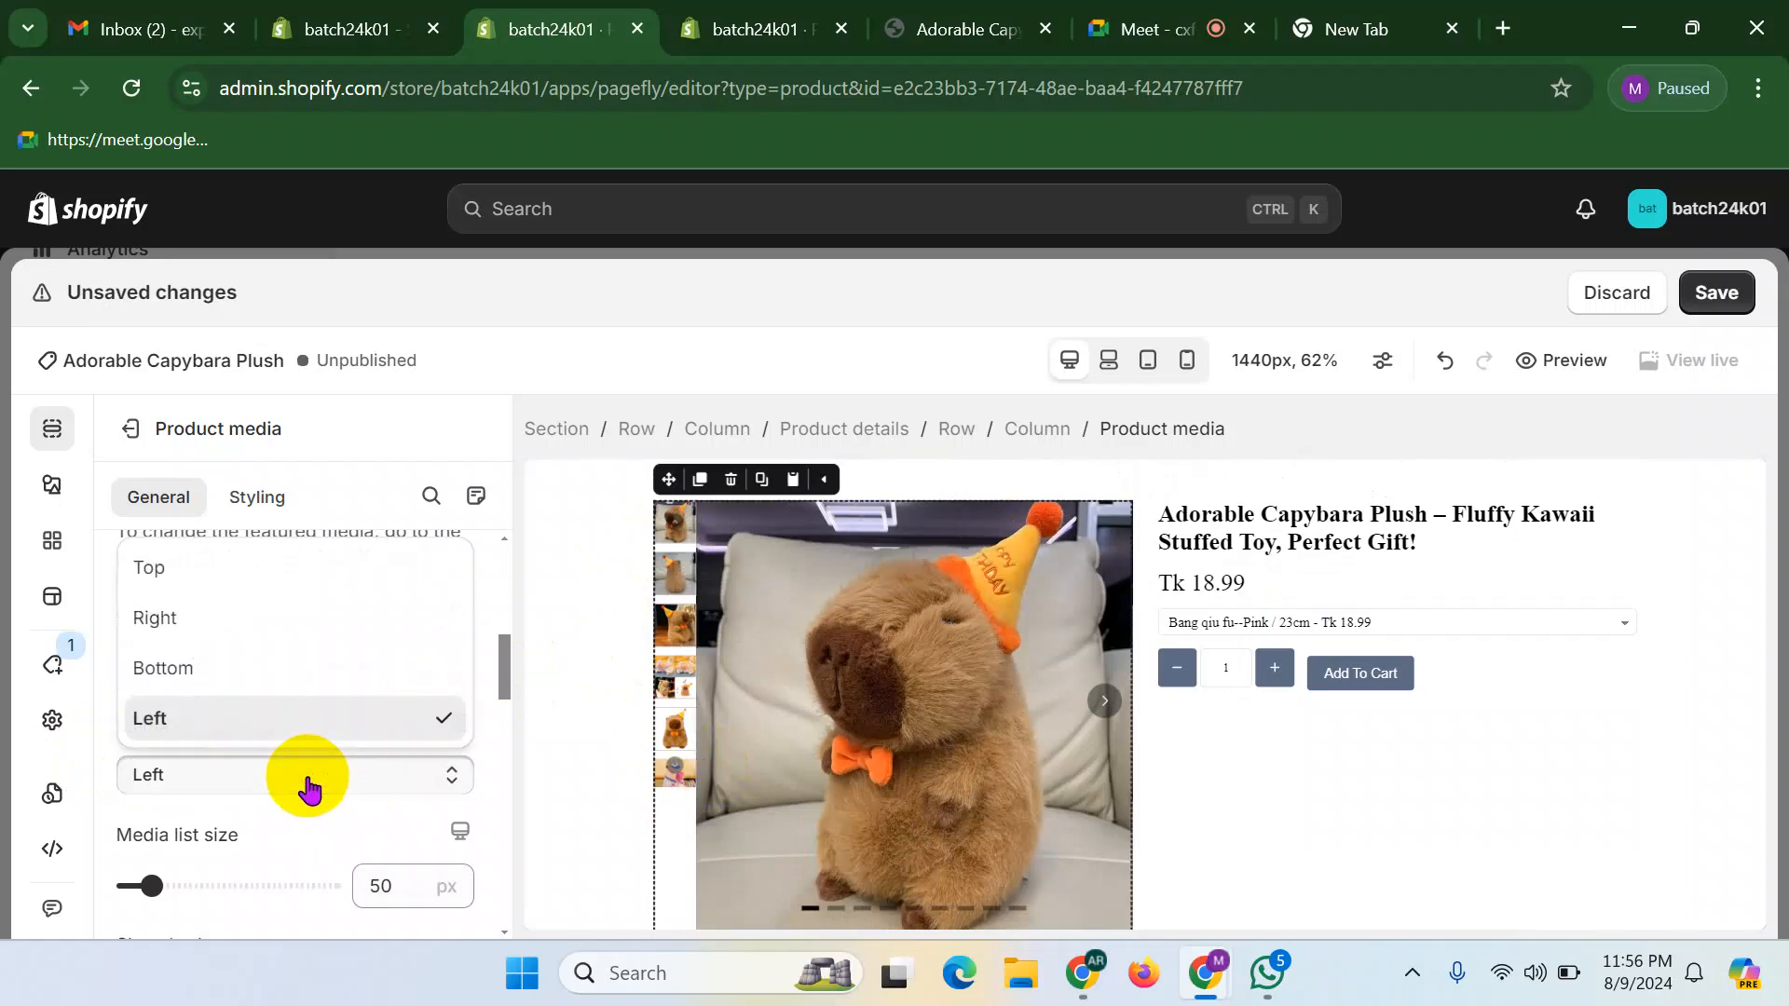
pyautogui.click(180, 580)
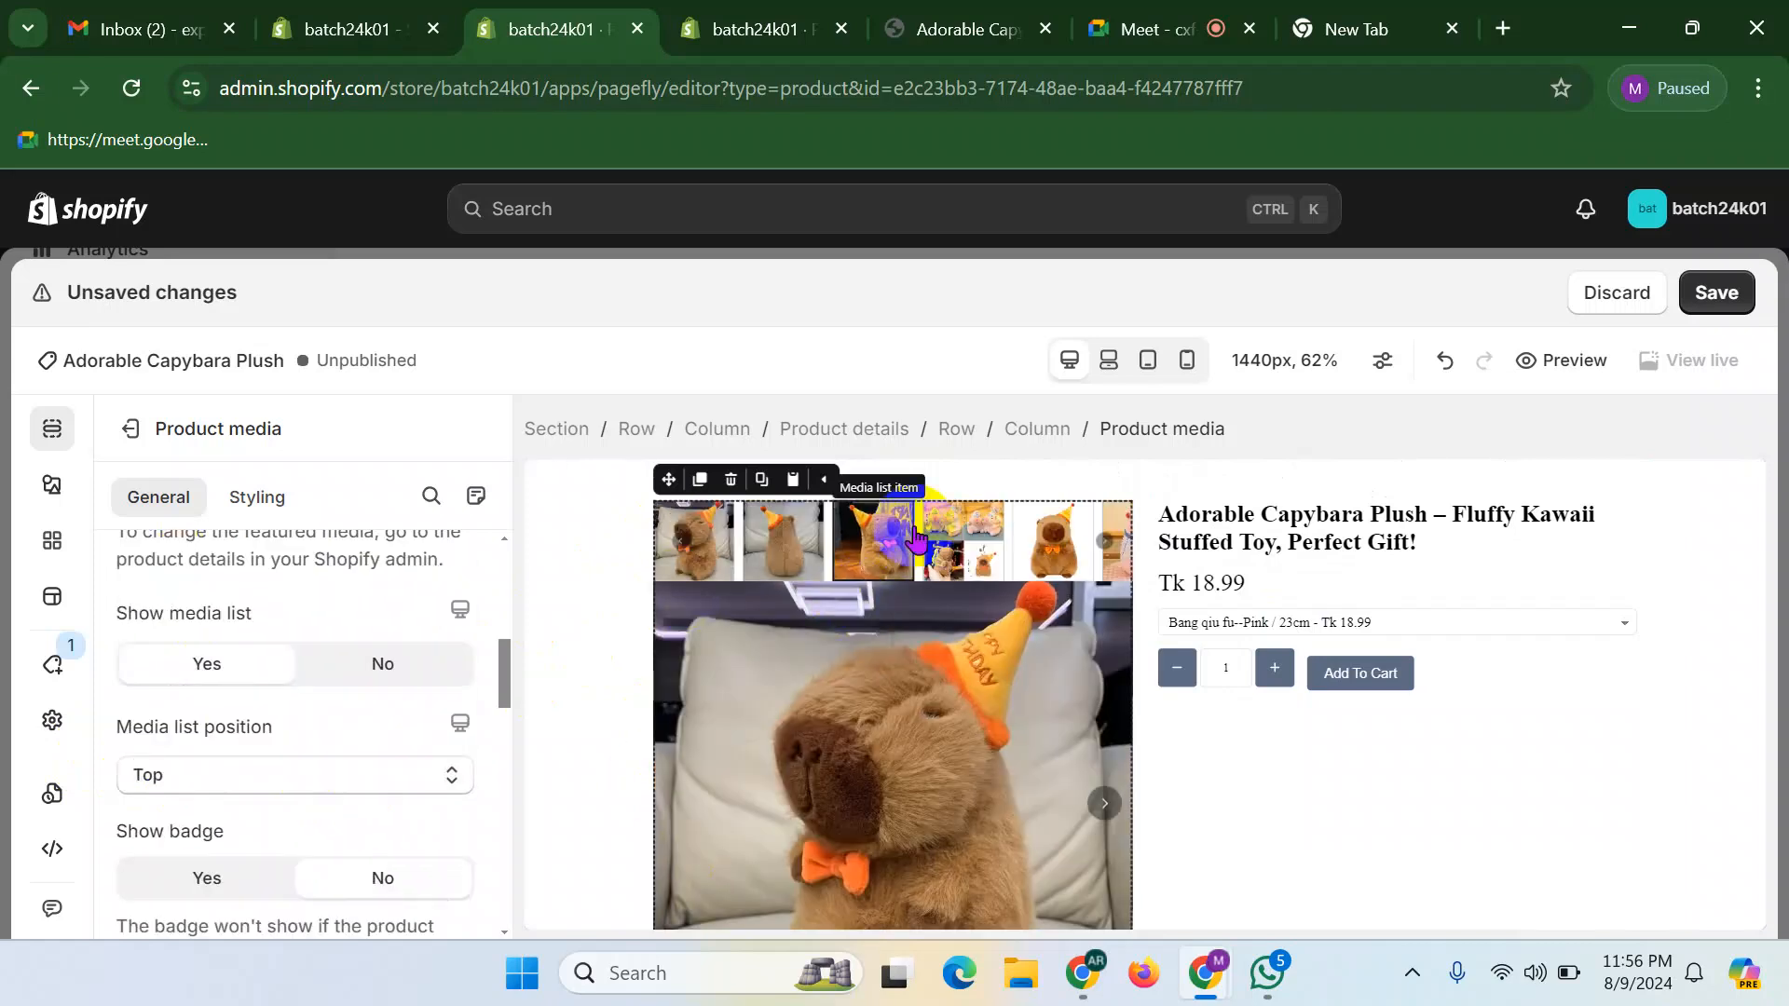
pyautogui.click(280, 794)
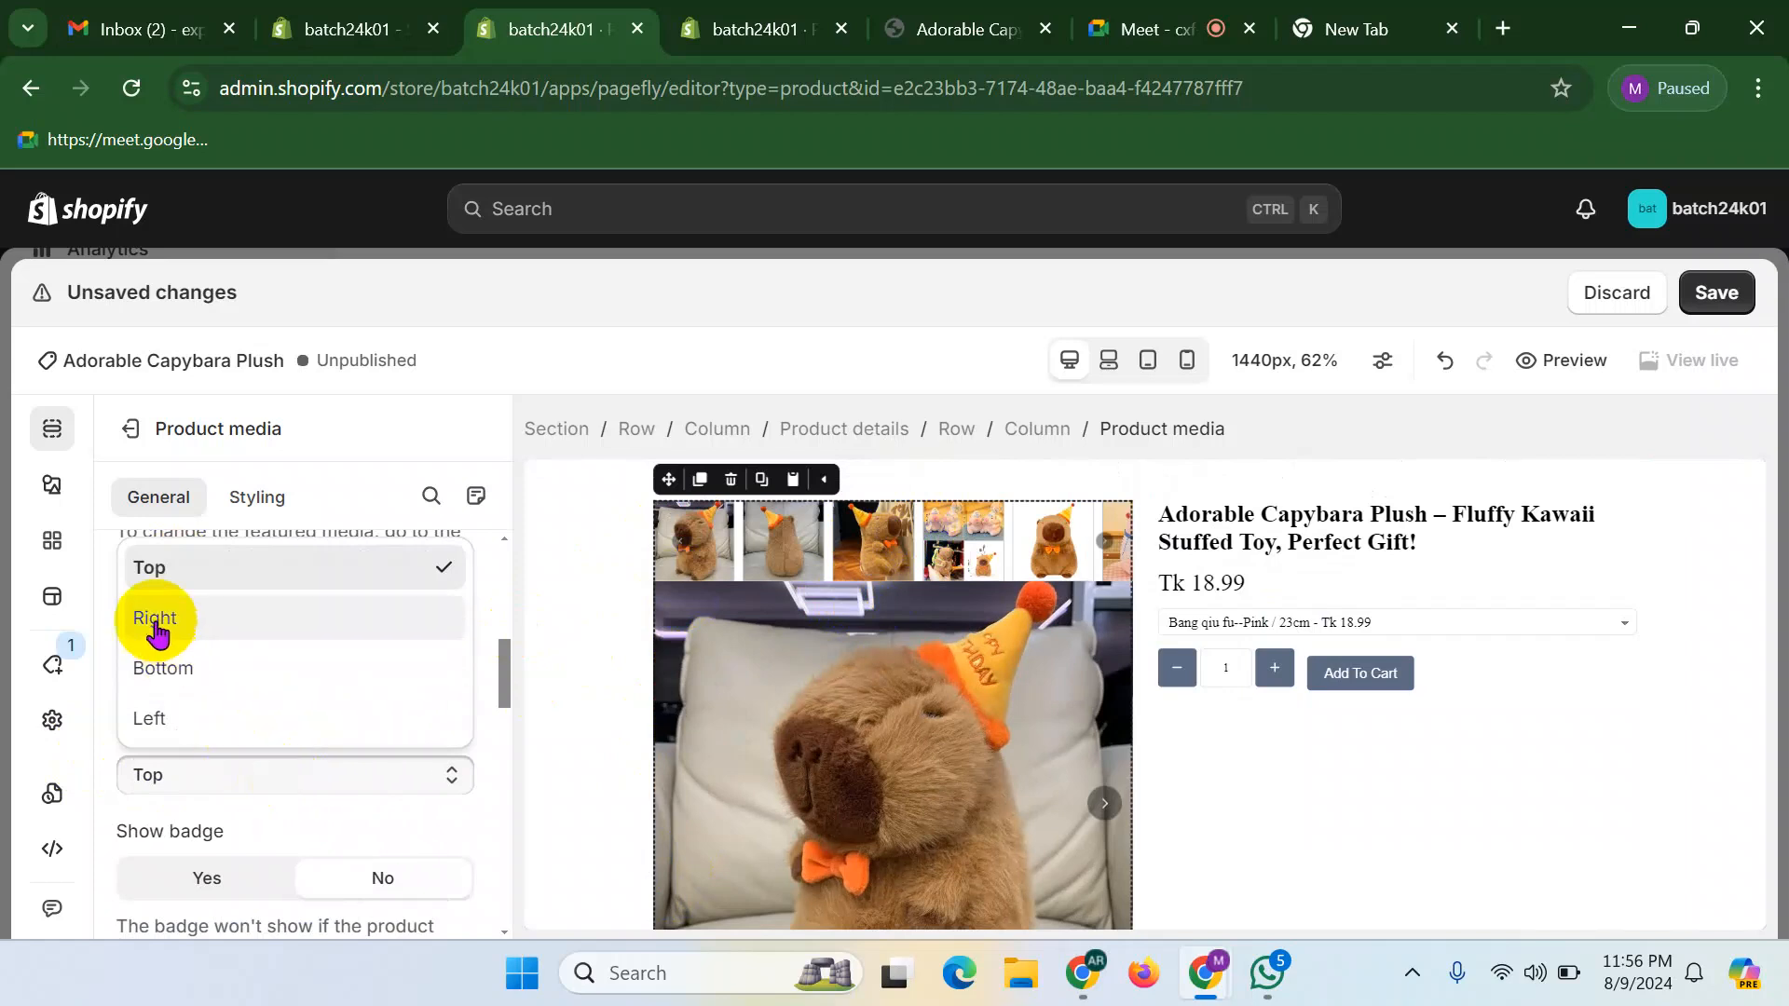
pyautogui.click(172, 671)
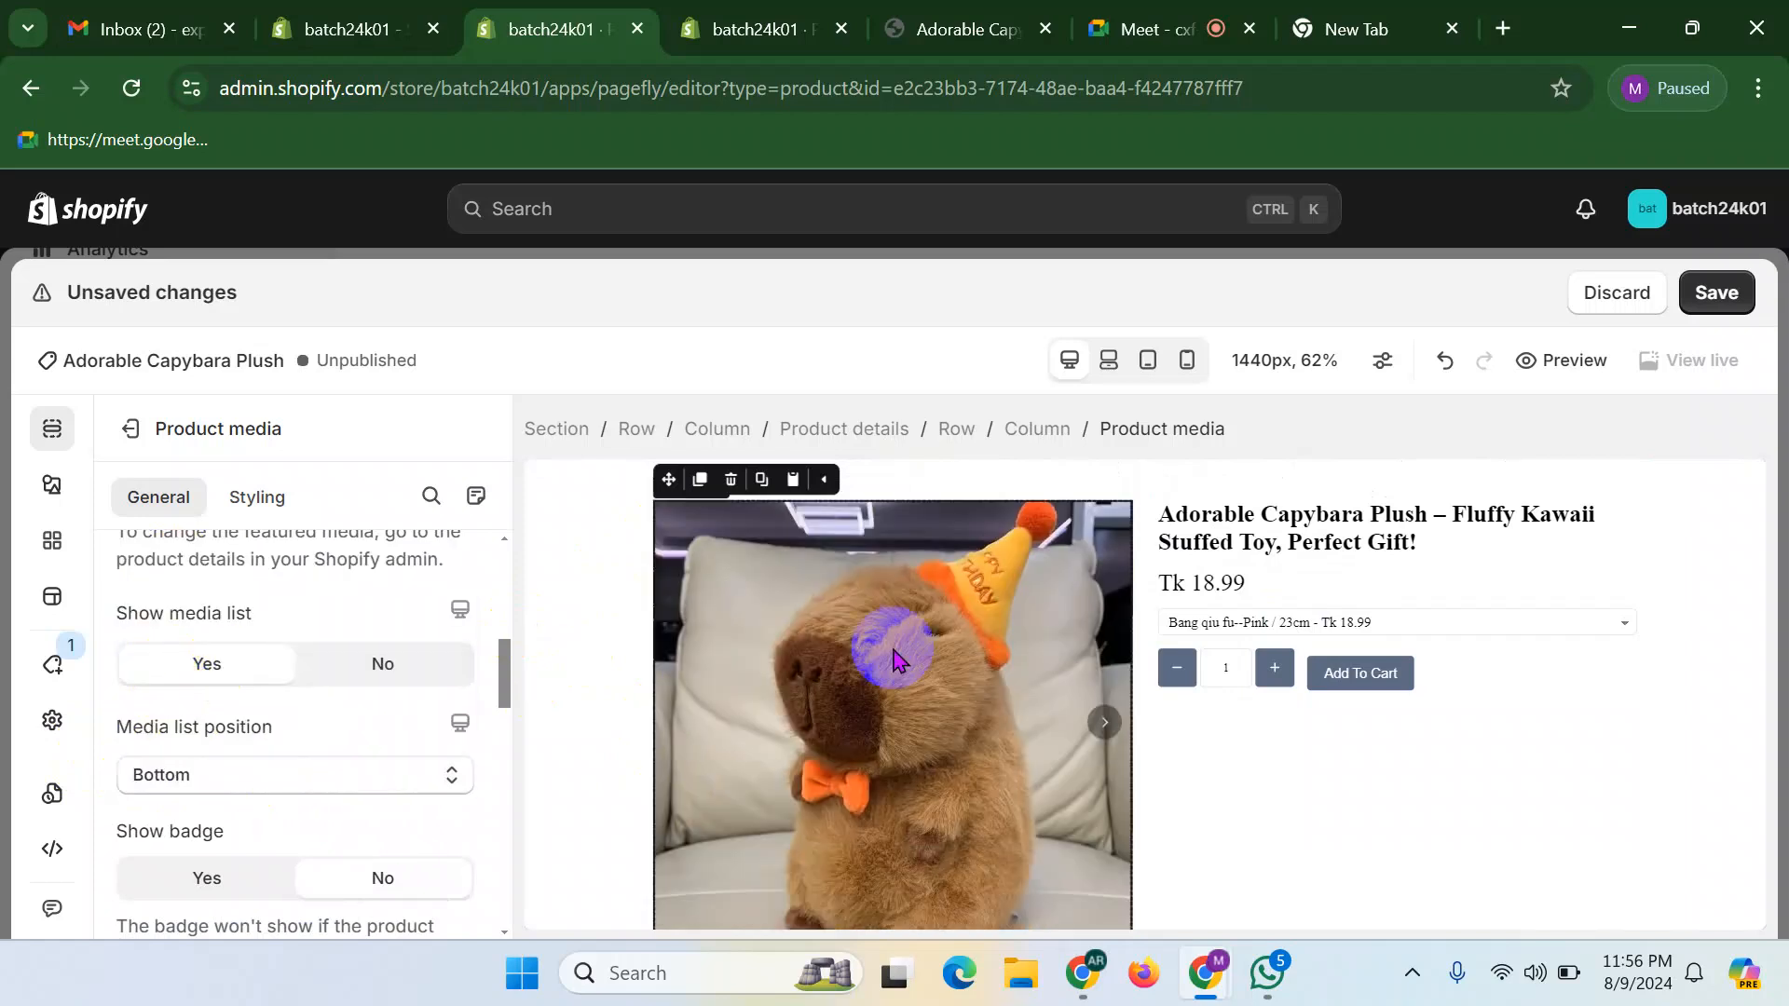
pyautogui.scroll(-2, 887, 639)
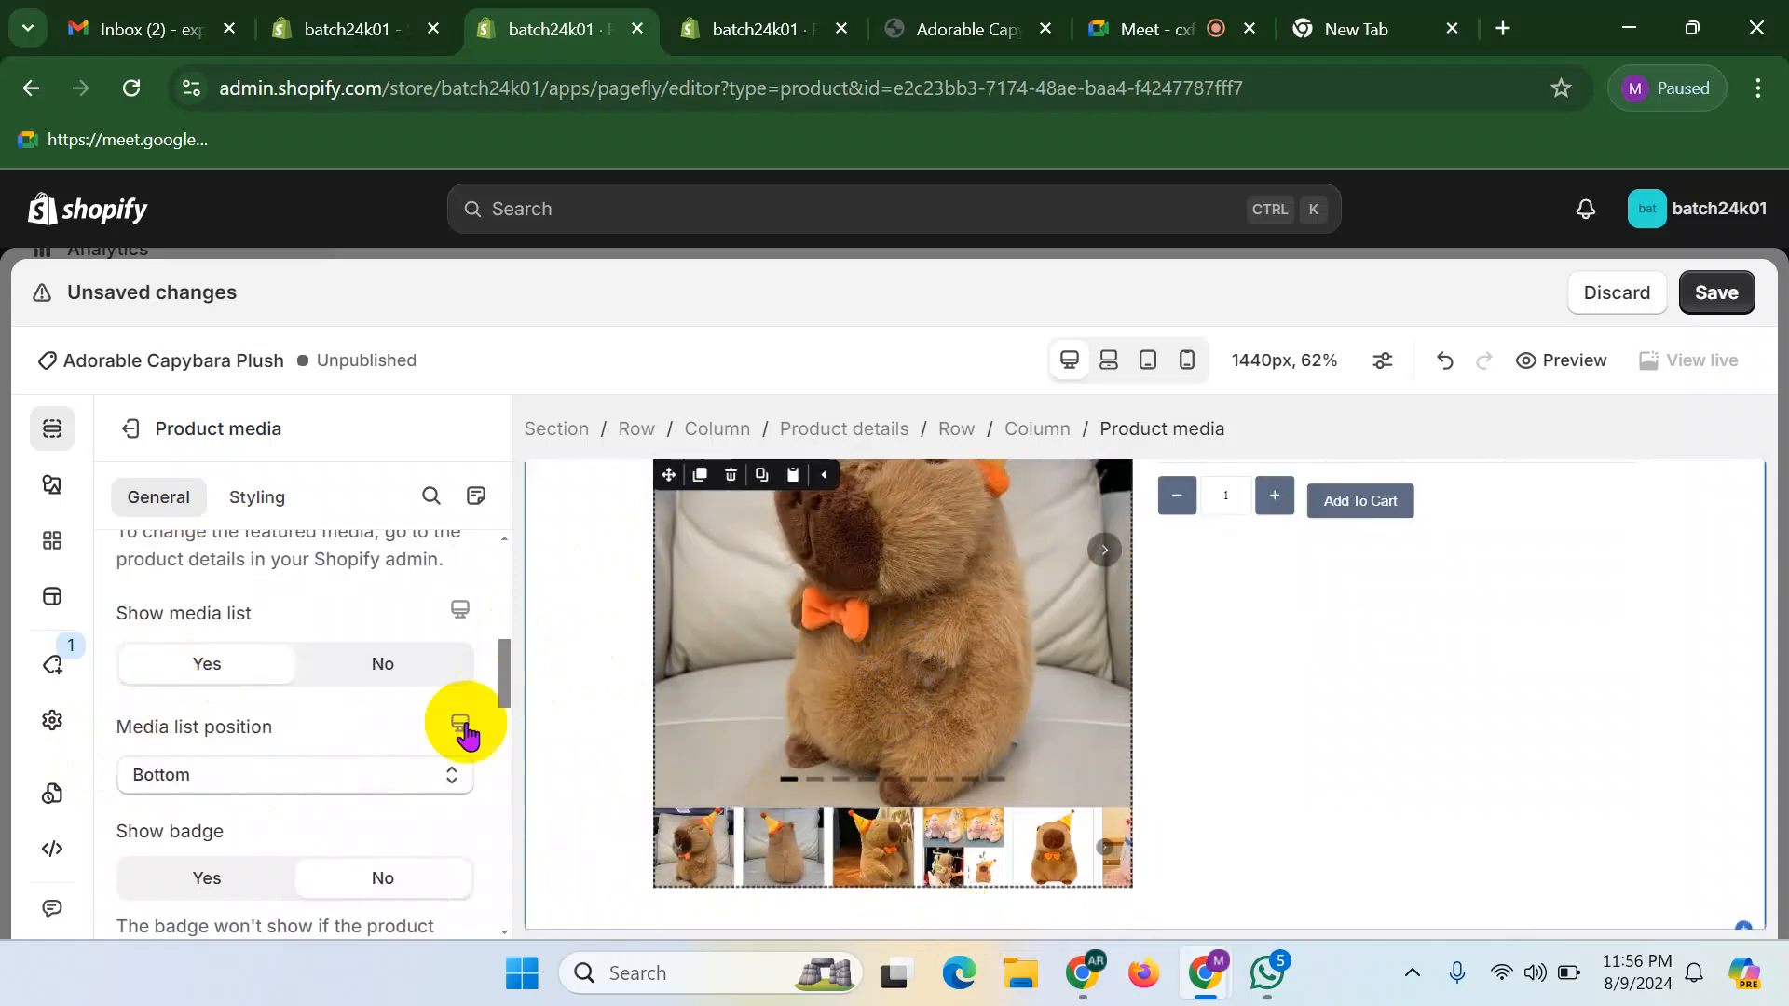
# - Show the discount badge on the Product media, try its bottom-left corner, and place it in the image's top-right corner
pyautogui.scroll(-2, 203, 788)
pyautogui.scroll(2, 890, 716)
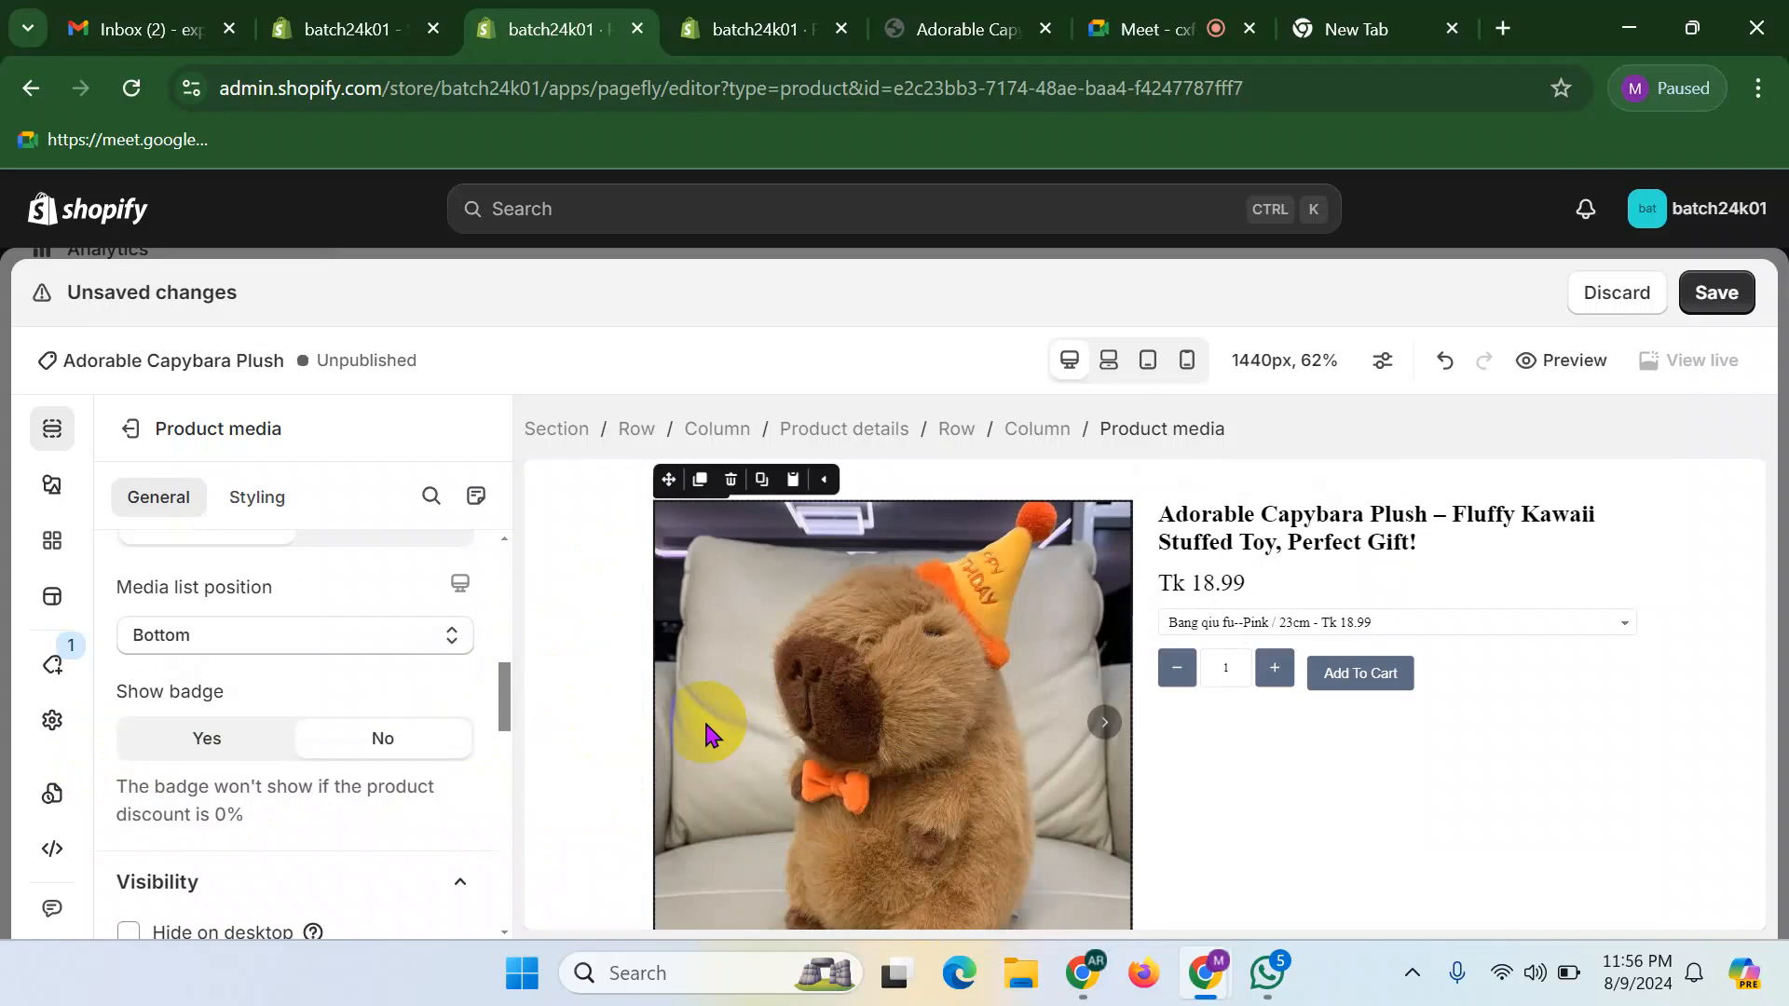
pyautogui.click(169, 757)
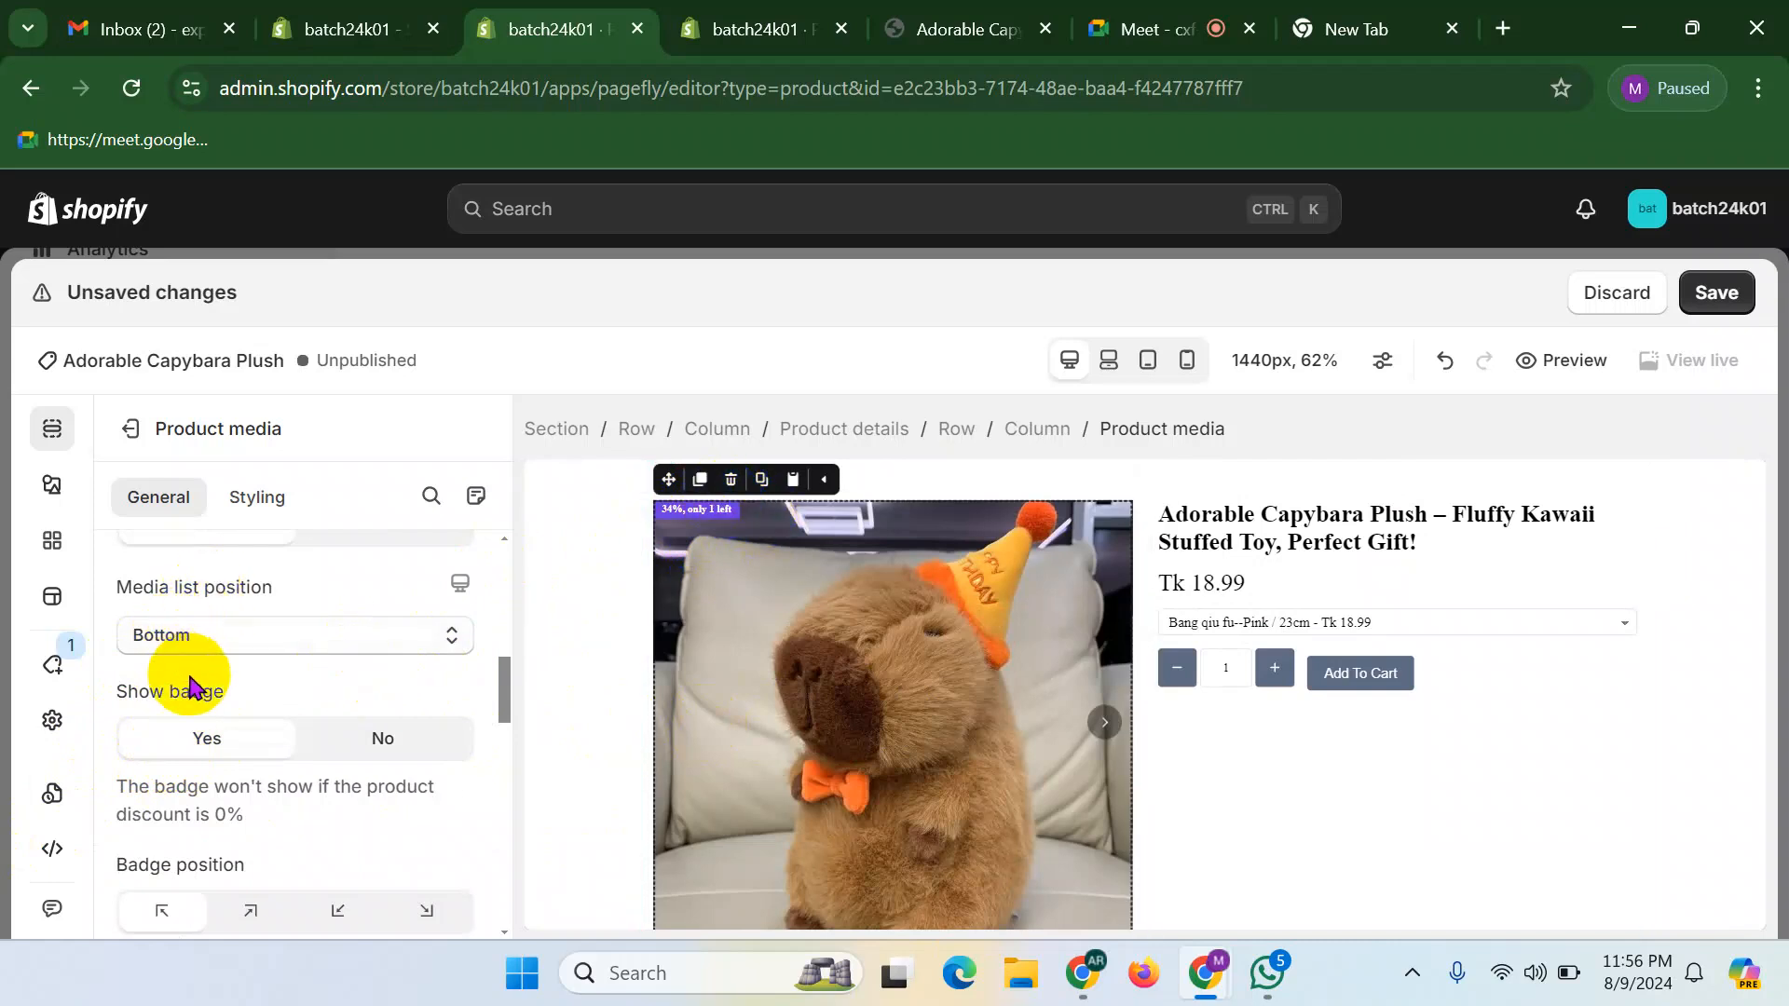
pyautogui.scroll(-2, 233, 745)
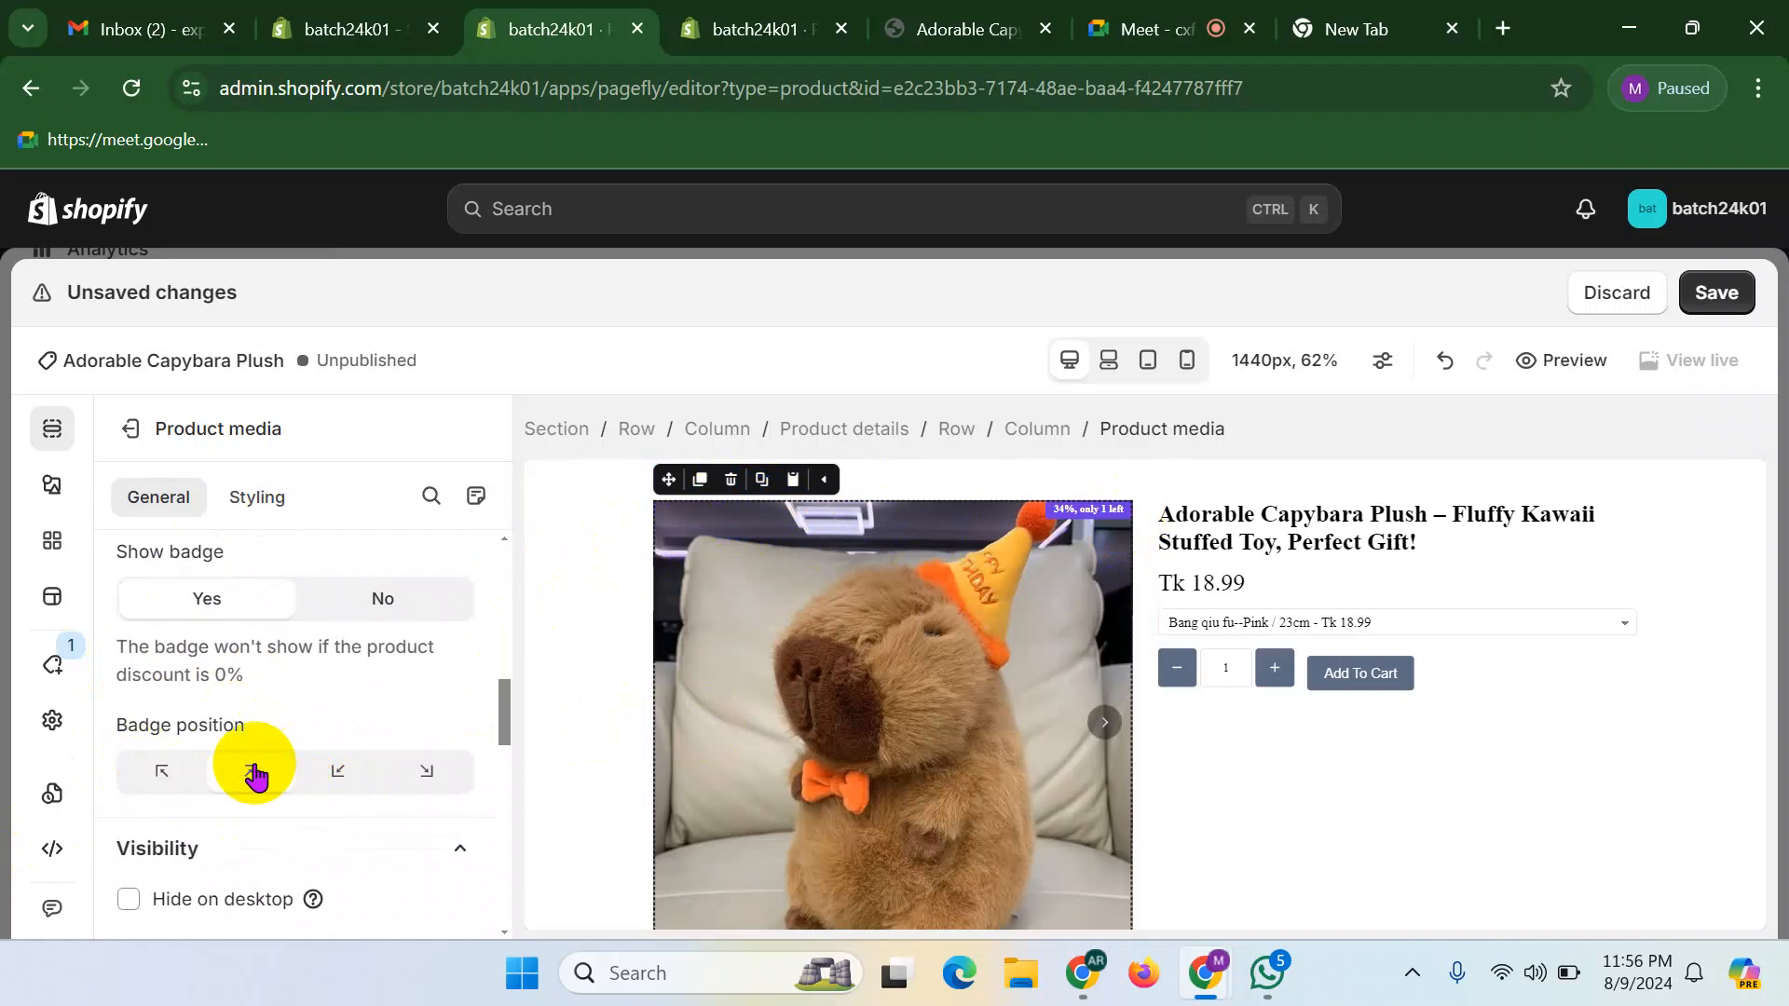
pyautogui.click(339, 771)
pyautogui.scroll(-2, 976, 736)
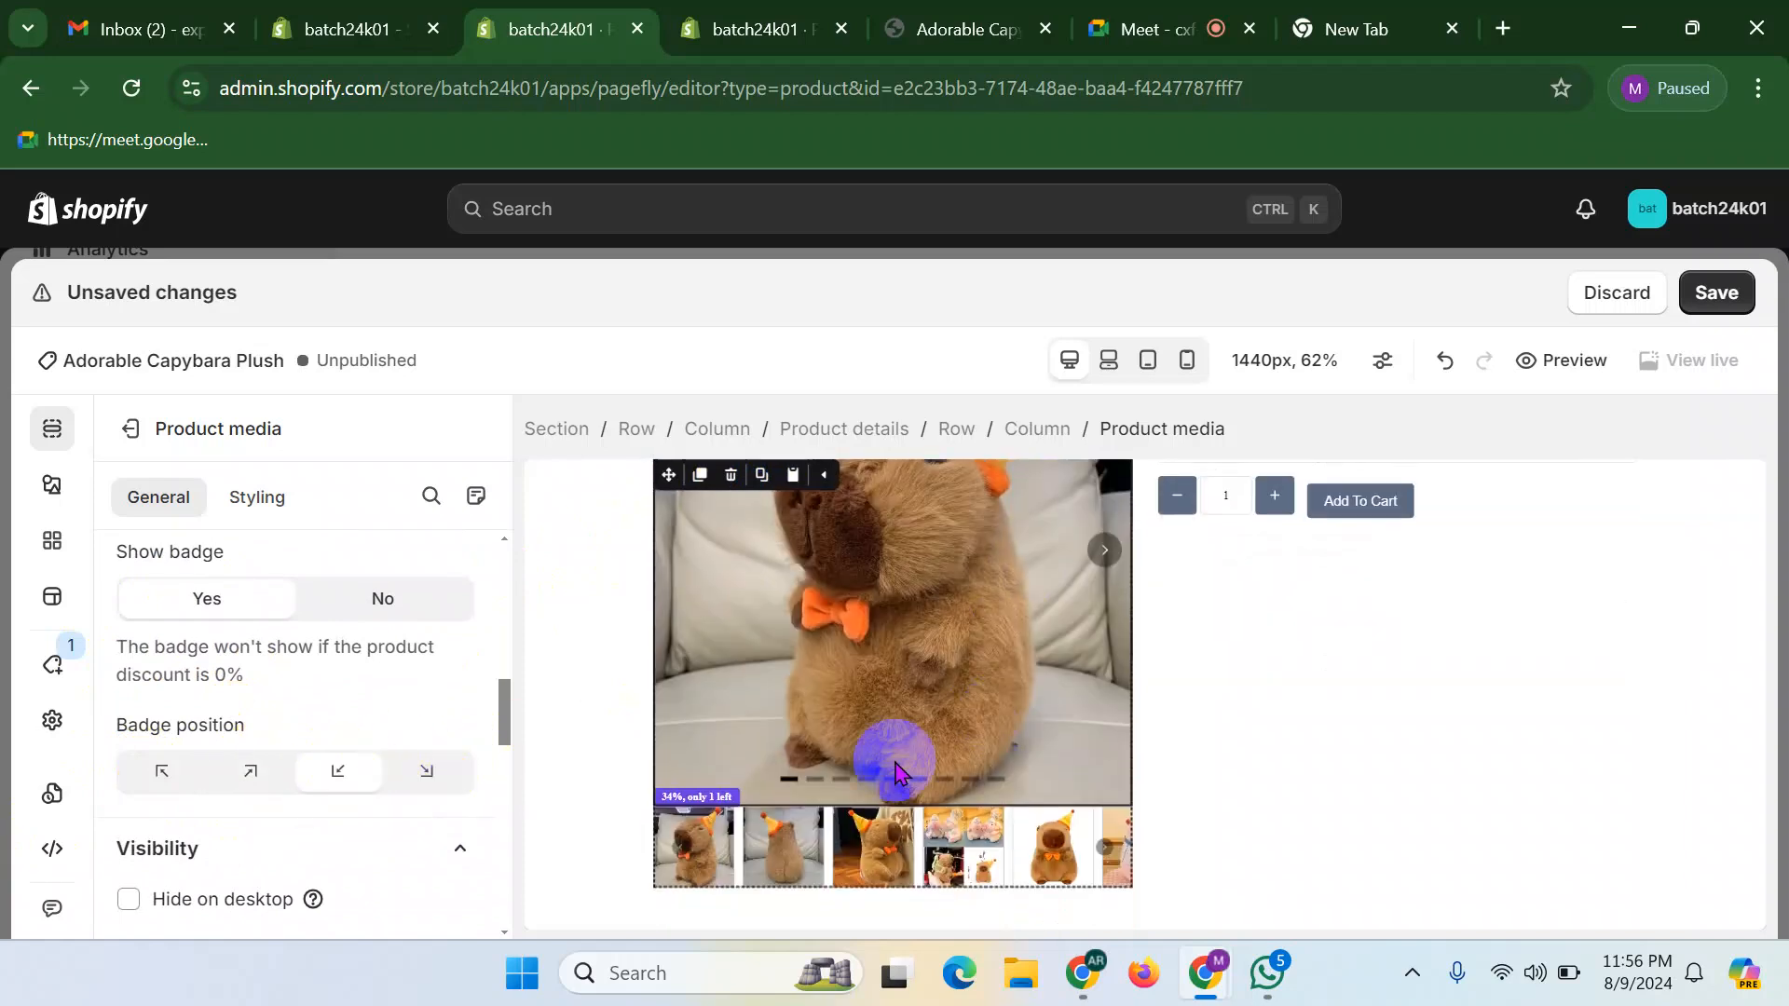
pyautogui.click(250, 770)
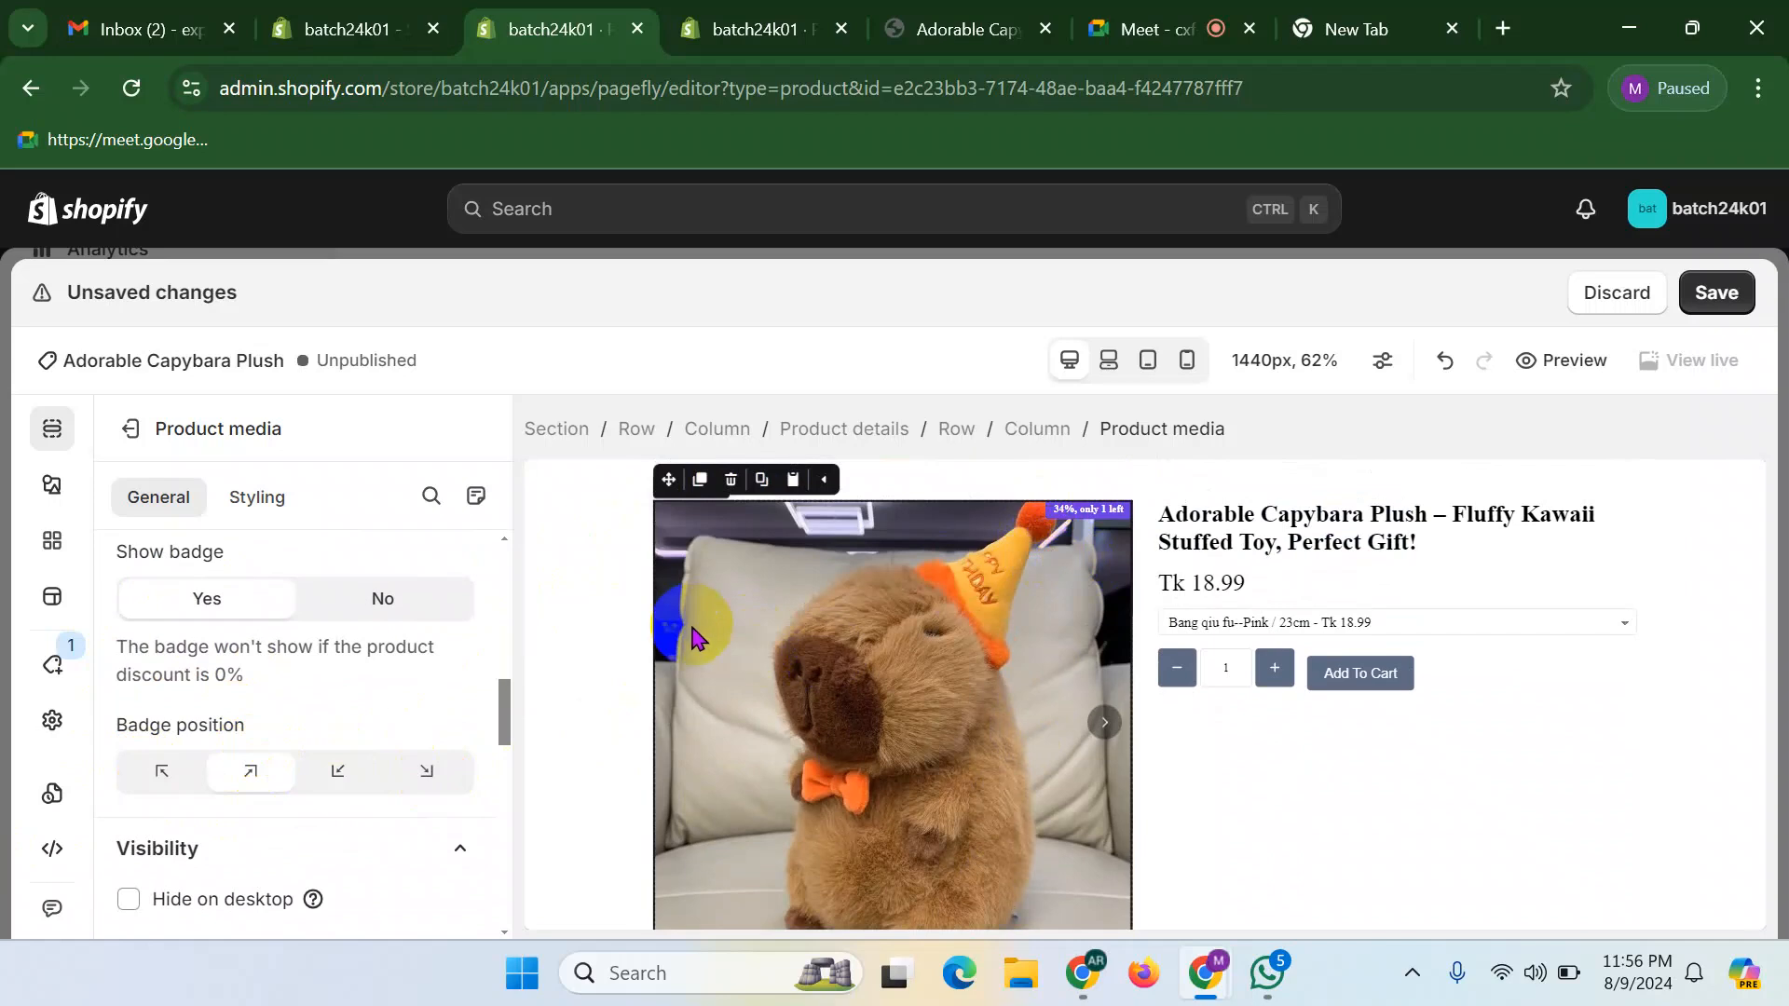
# - Set the Main media's navigation type to None to remove the slide arrows from the large product image
pyautogui.scroll(-3, 248, 679)
pyautogui.scroll(10, 252, 731)
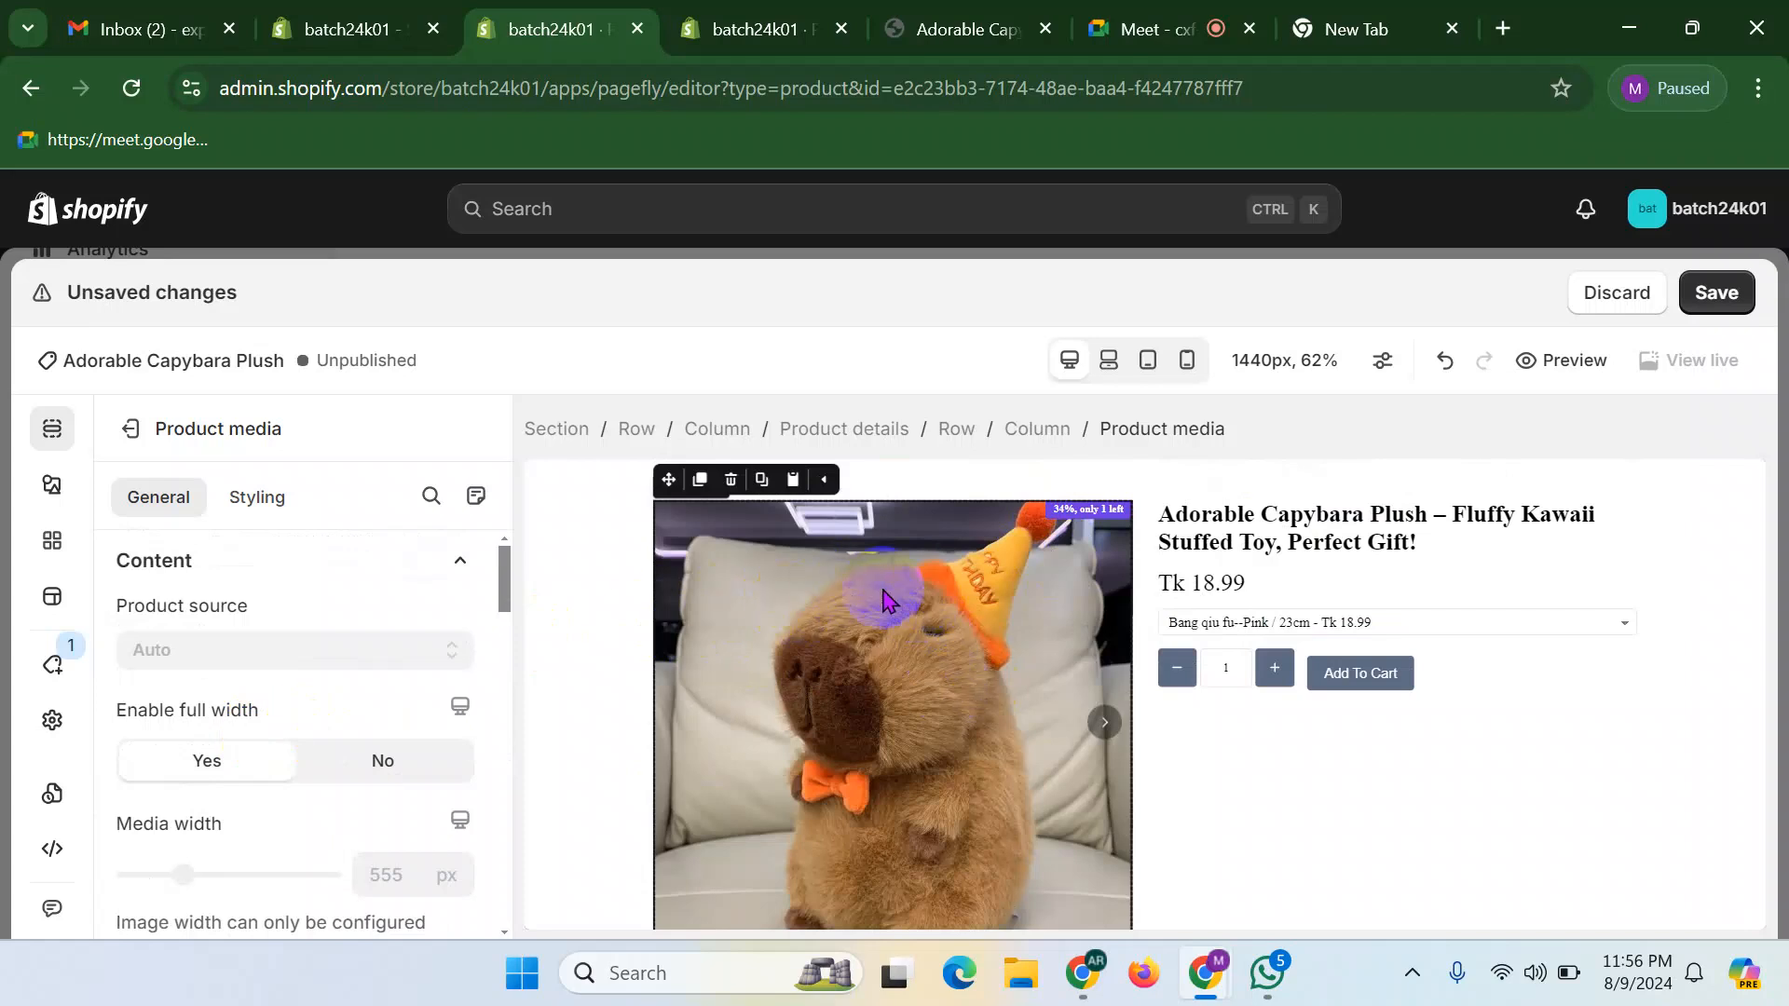
pyautogui.click(905, 590)
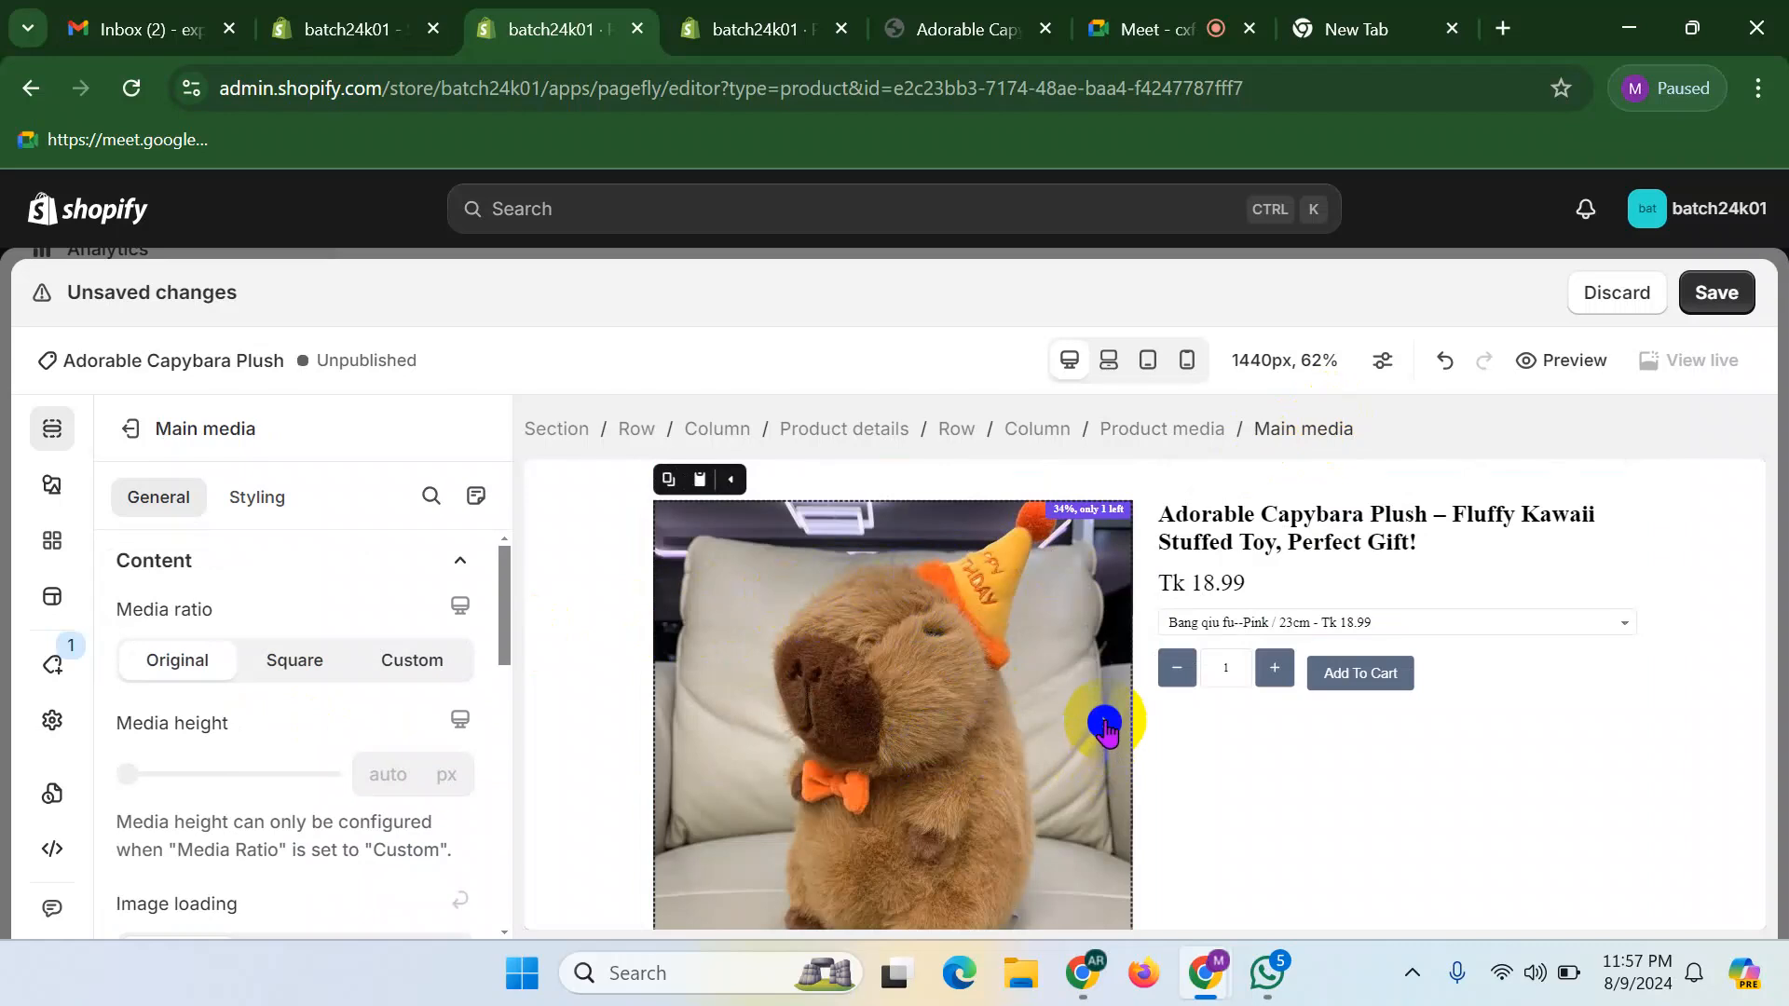
pyautogui.scroll(-3, 149, 680)
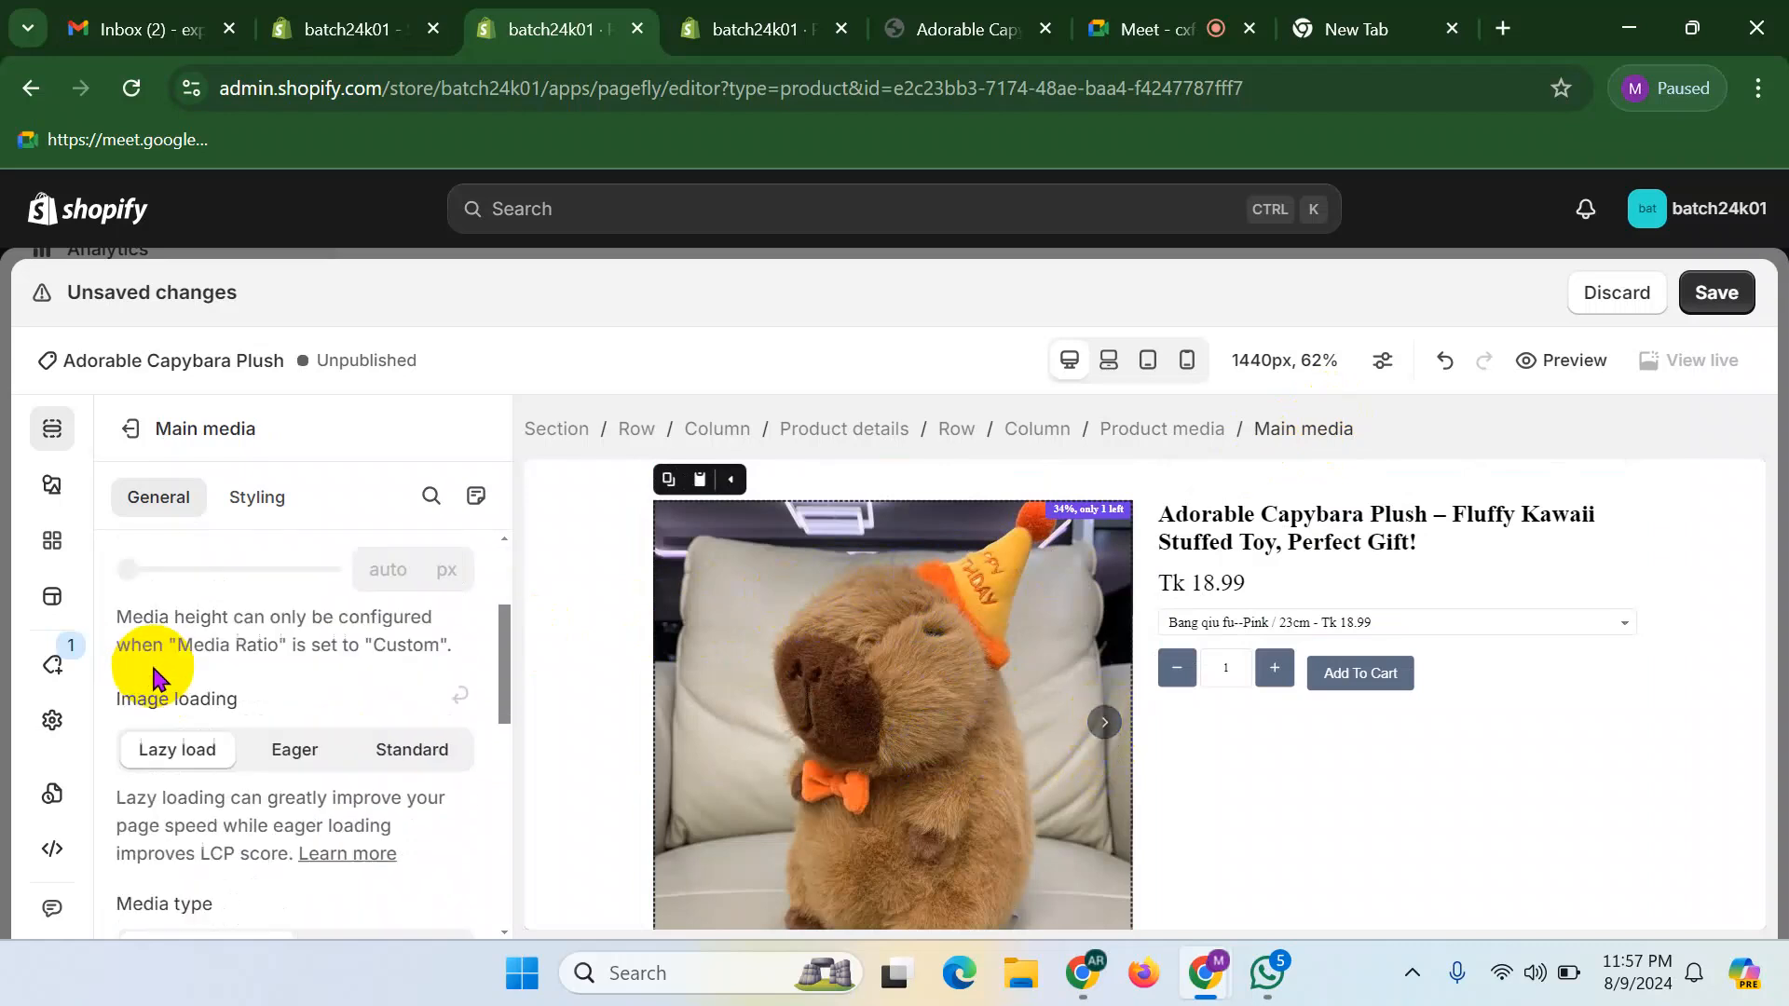
pyautogui.scroll(-2, 233, 764)
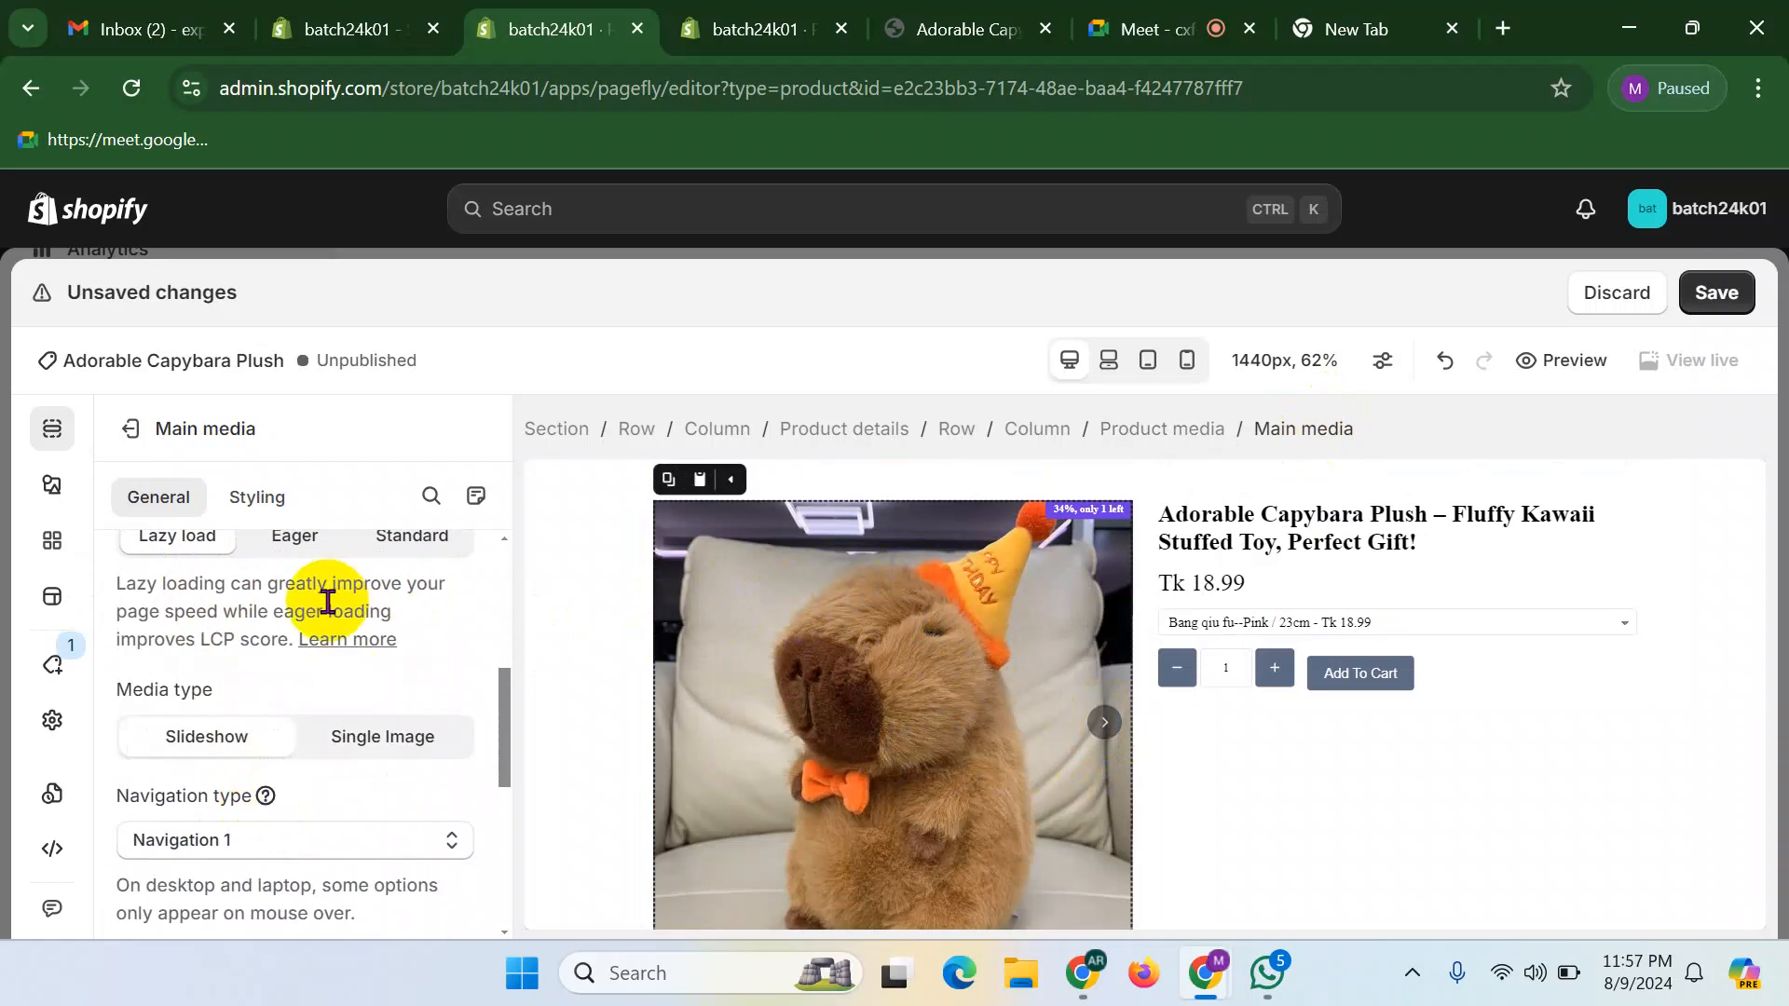
pyautogui.scroll(-2, 326, 601)
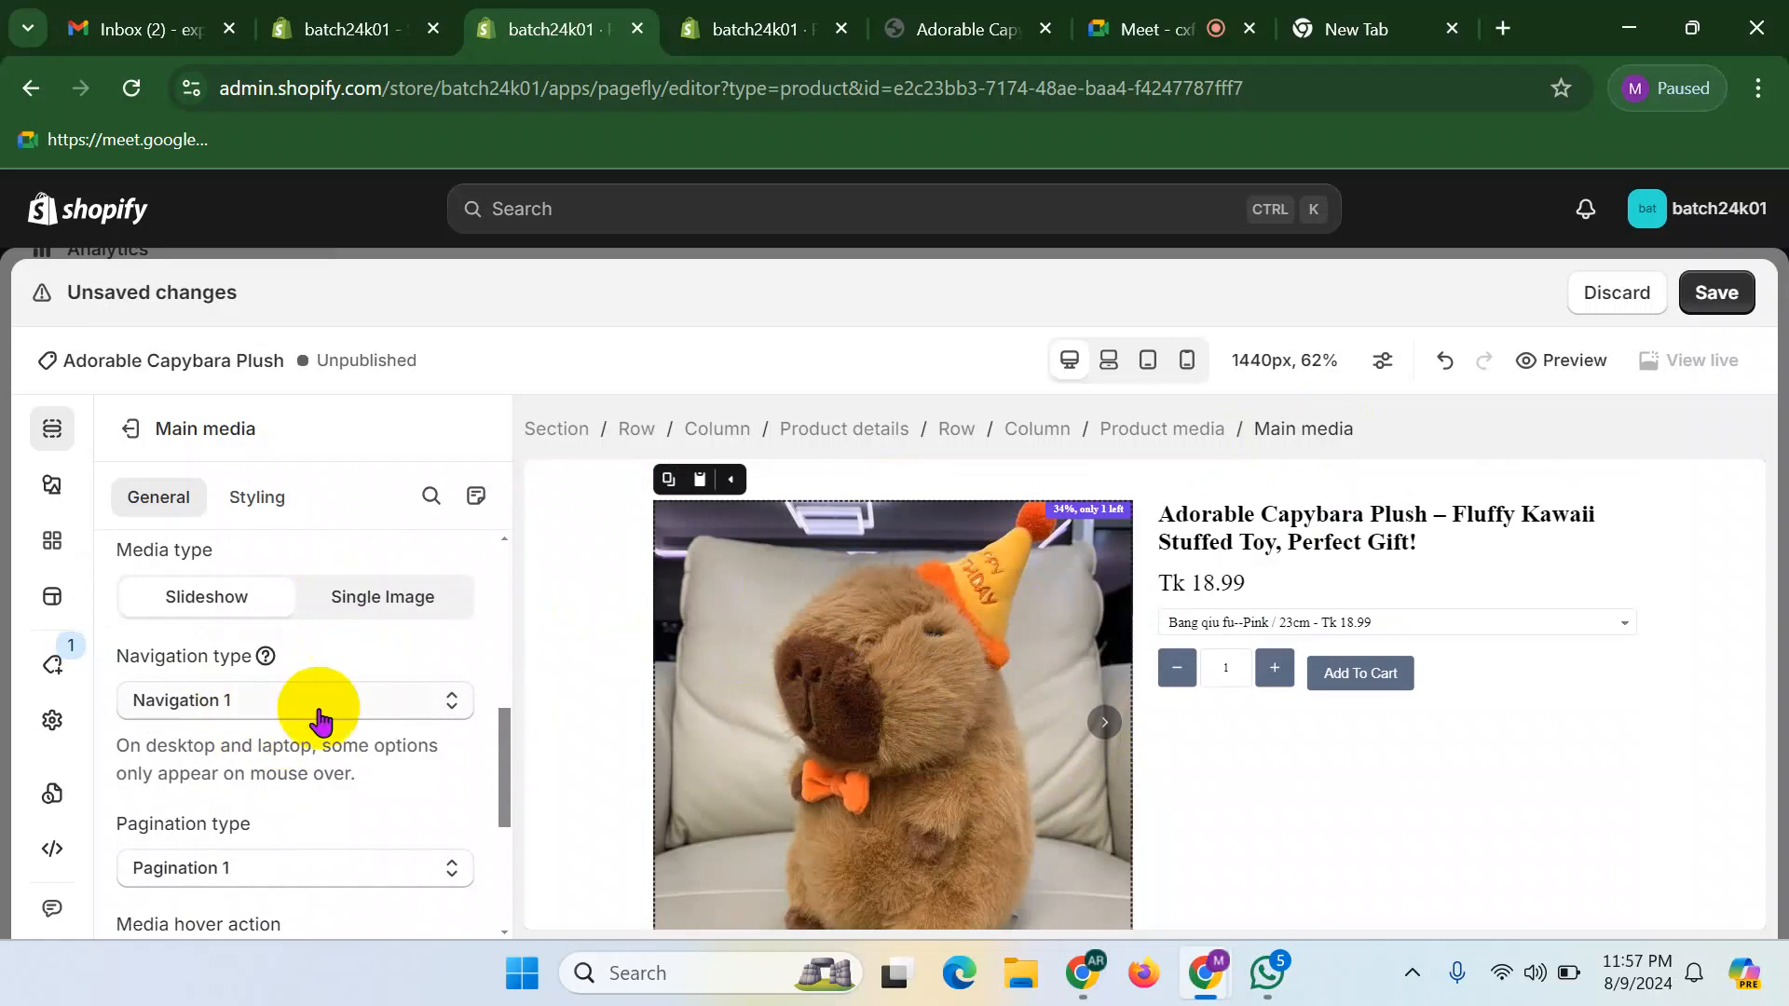
pyautogui.click(241, 713)
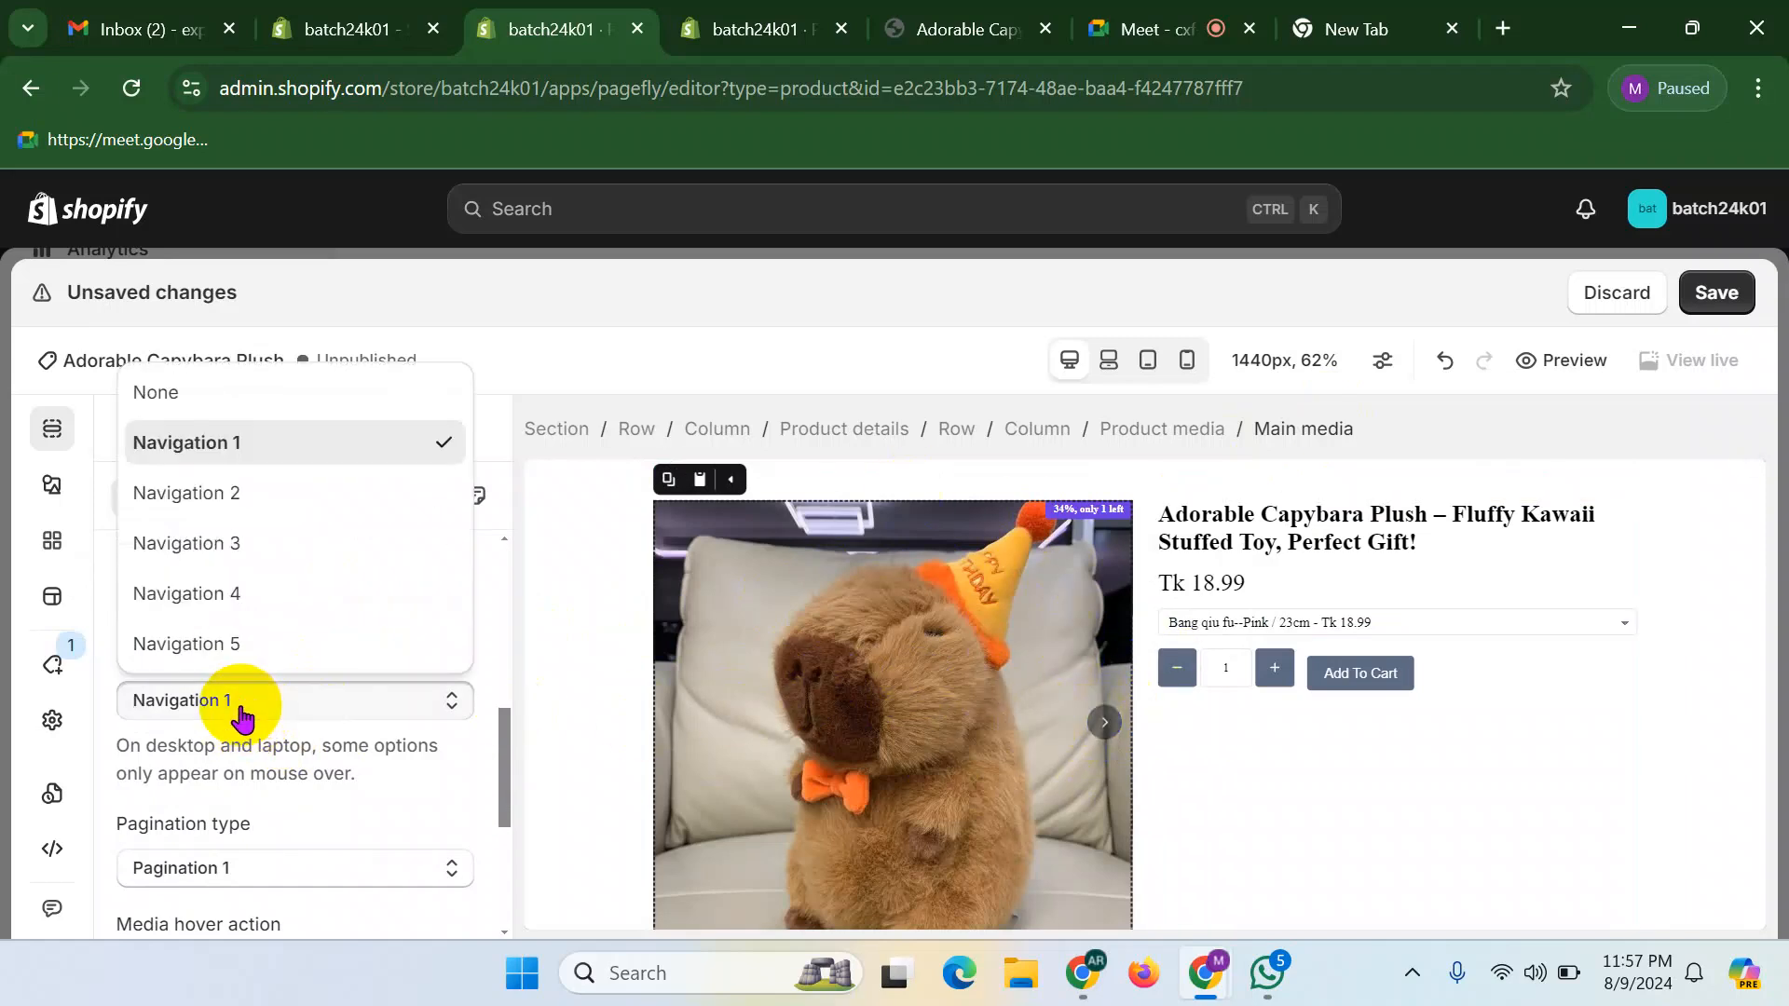
pyautogui.click(175, 396)
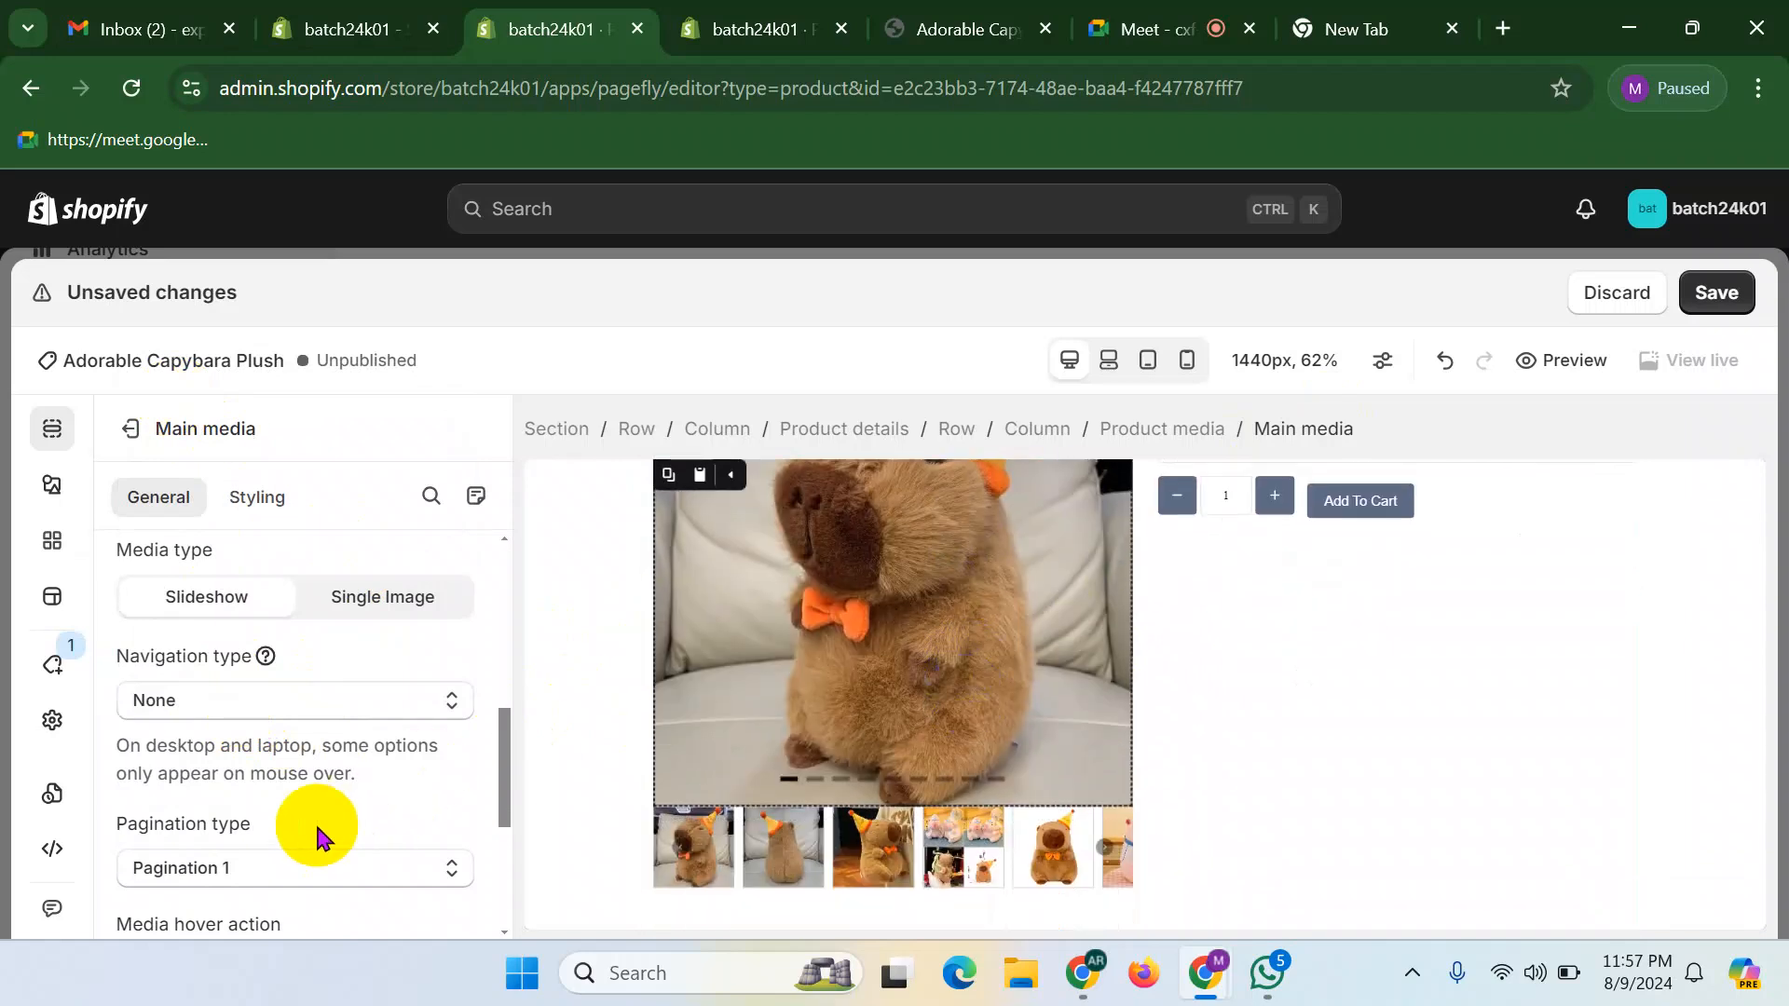
# - Set the Main media's pagination type to None to remove the slide markers from the product image
pyautogui.scroll(-2, 299, 819)
pyautogui.click(305, 745)
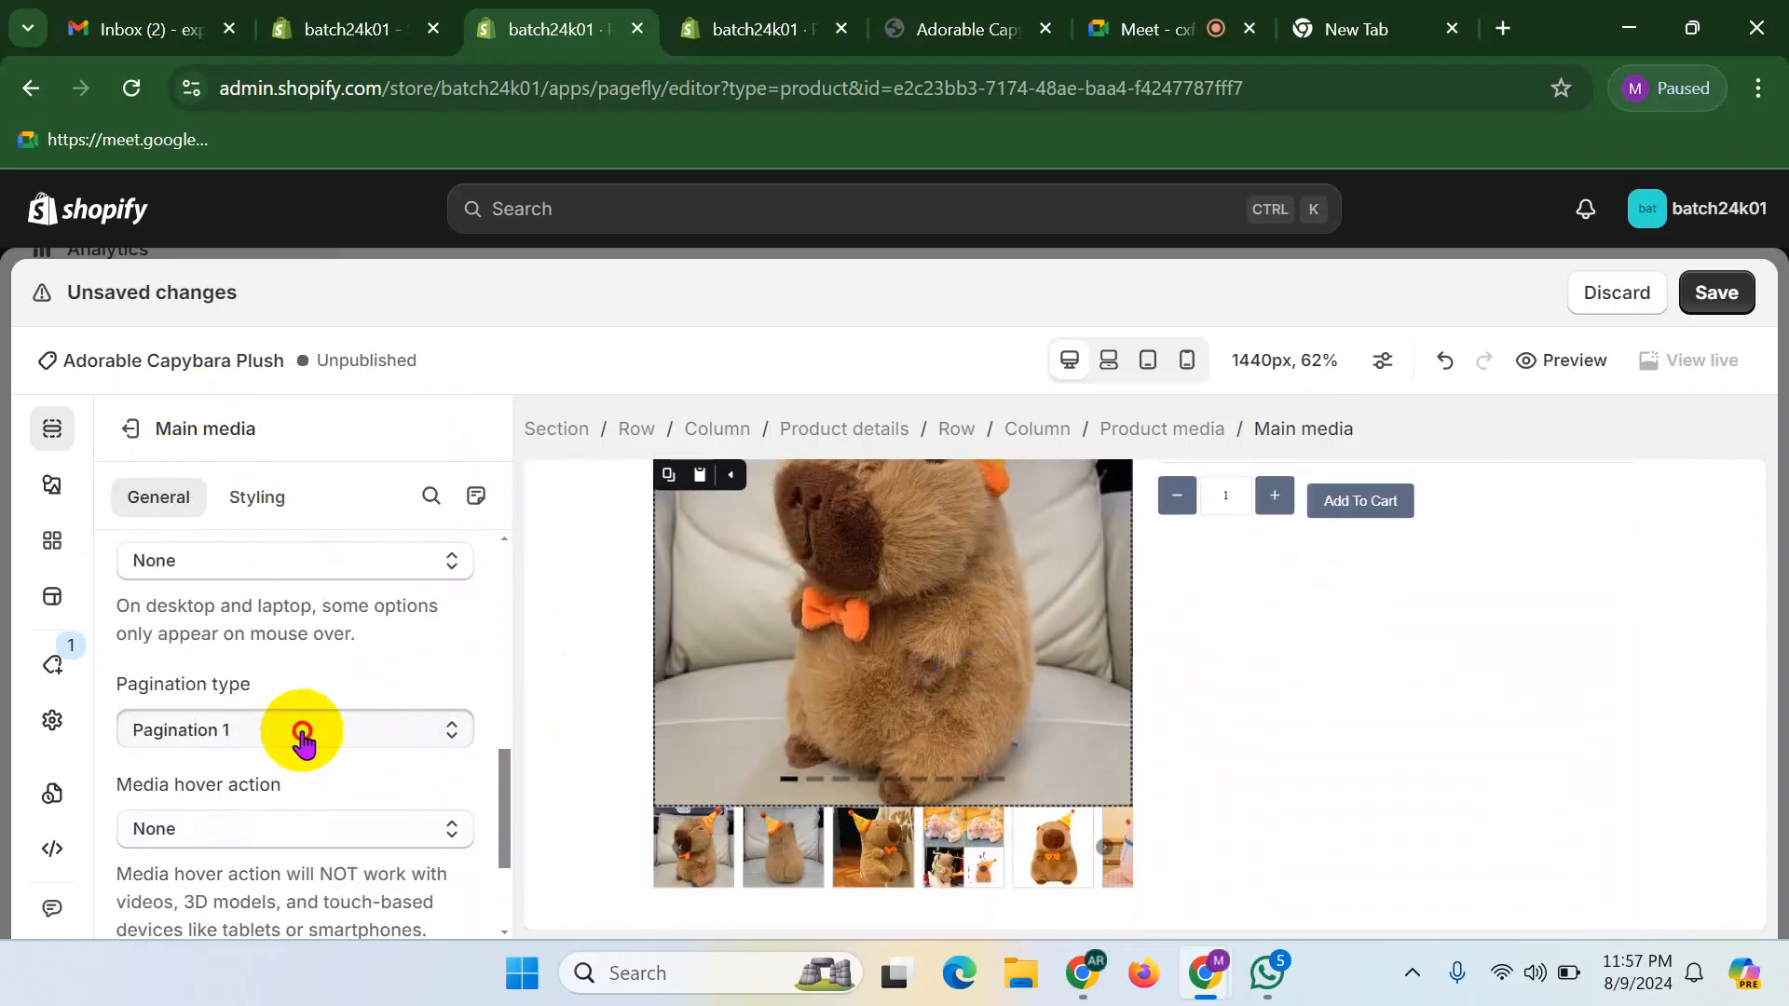
pyautogui.click(301, 731)
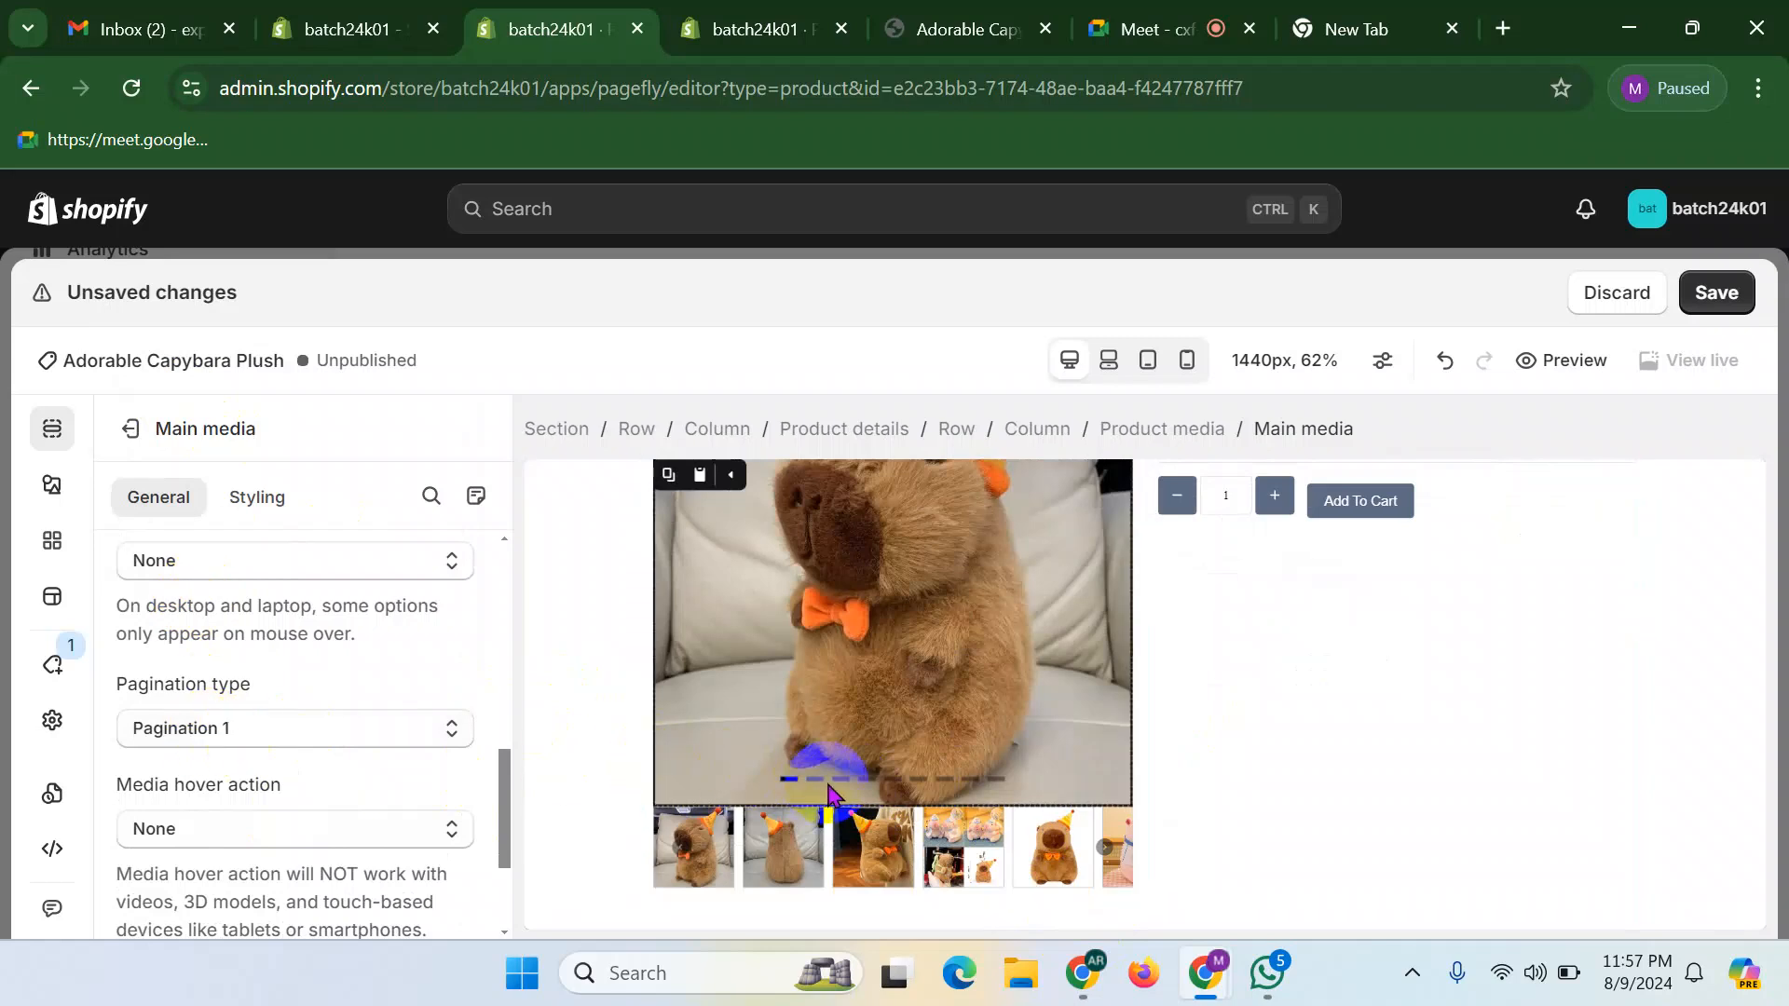
pyautogui.click(236, 729)
pyautogui.click(177, 525)
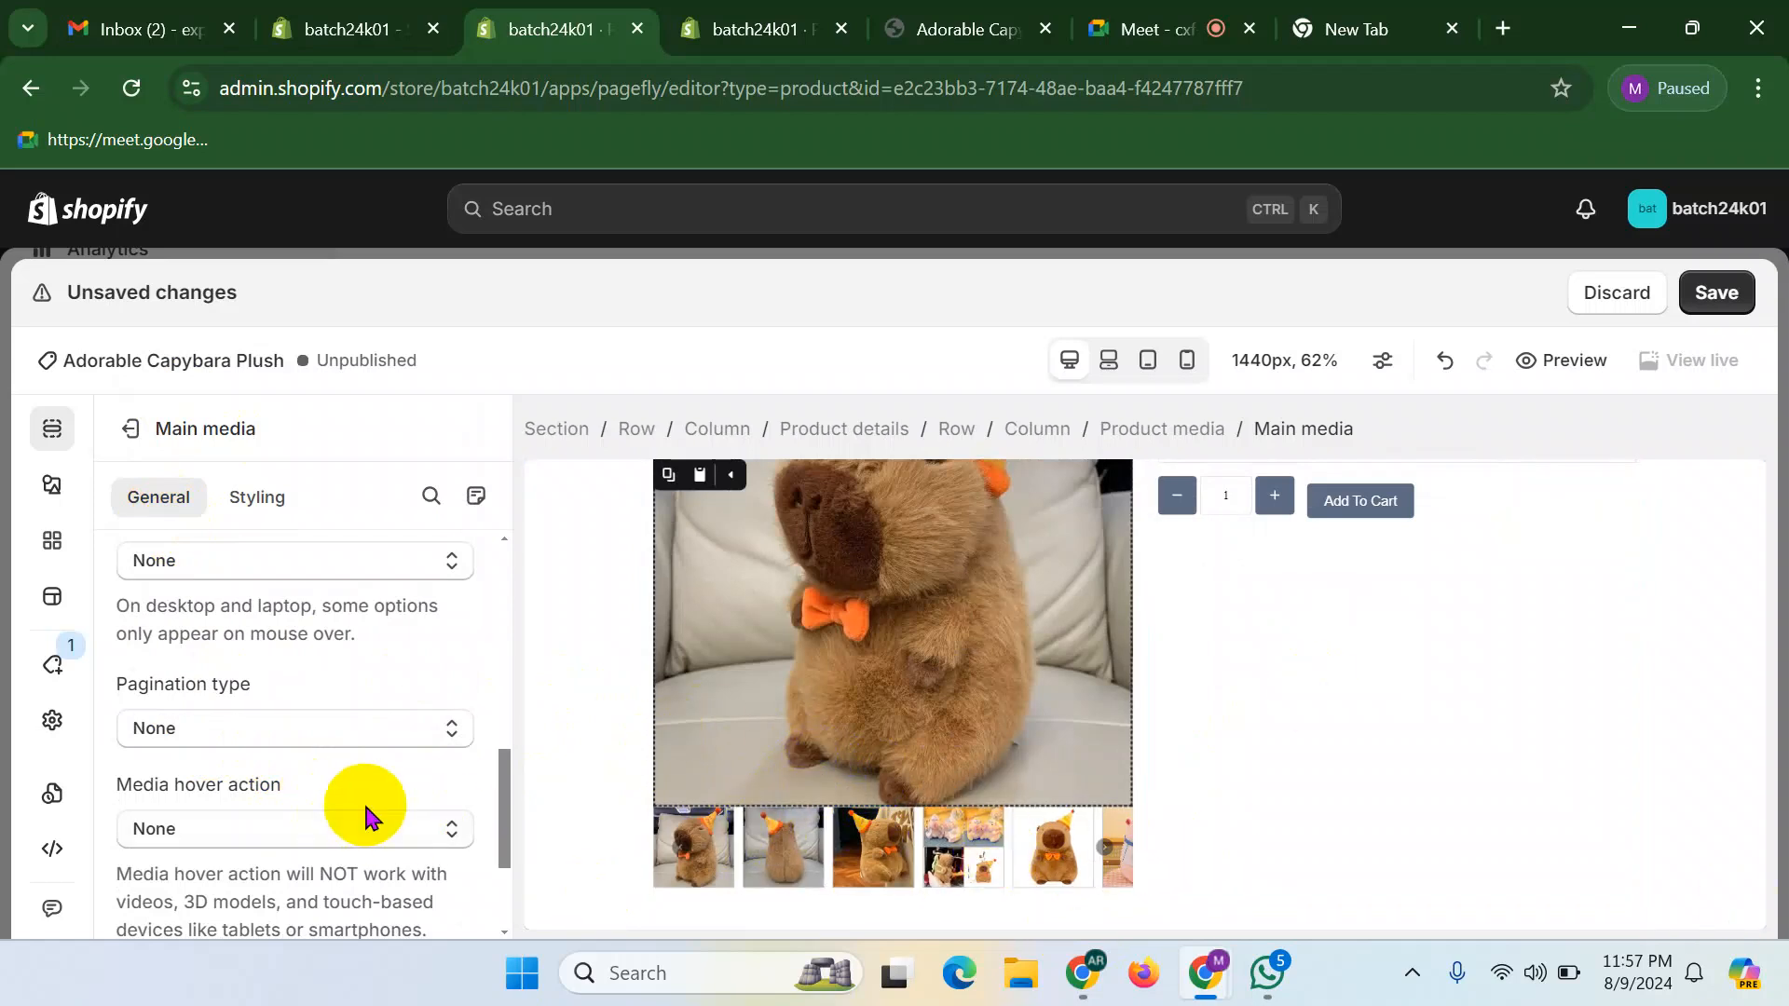
pyautogui.scroll(-2, 244, 820)
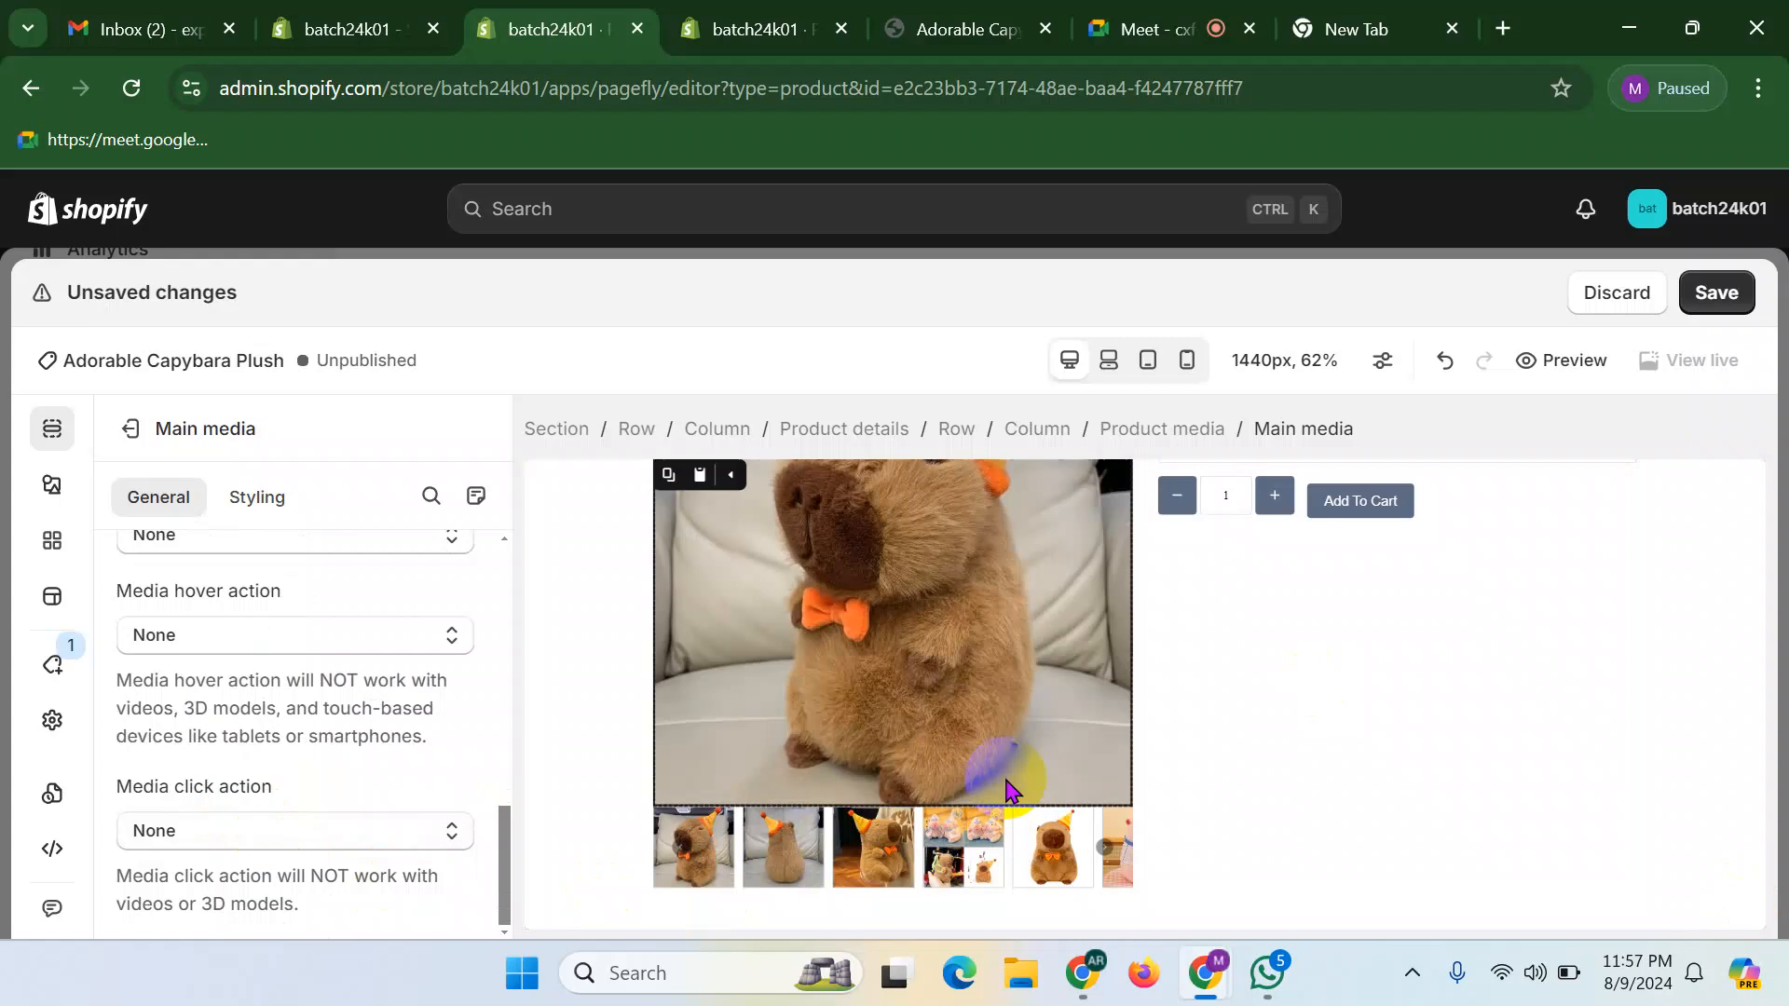
# - Select the Media list and compare its thumbnail row with the one on the Dawn store preview page
pyautogui.click(857, 848)
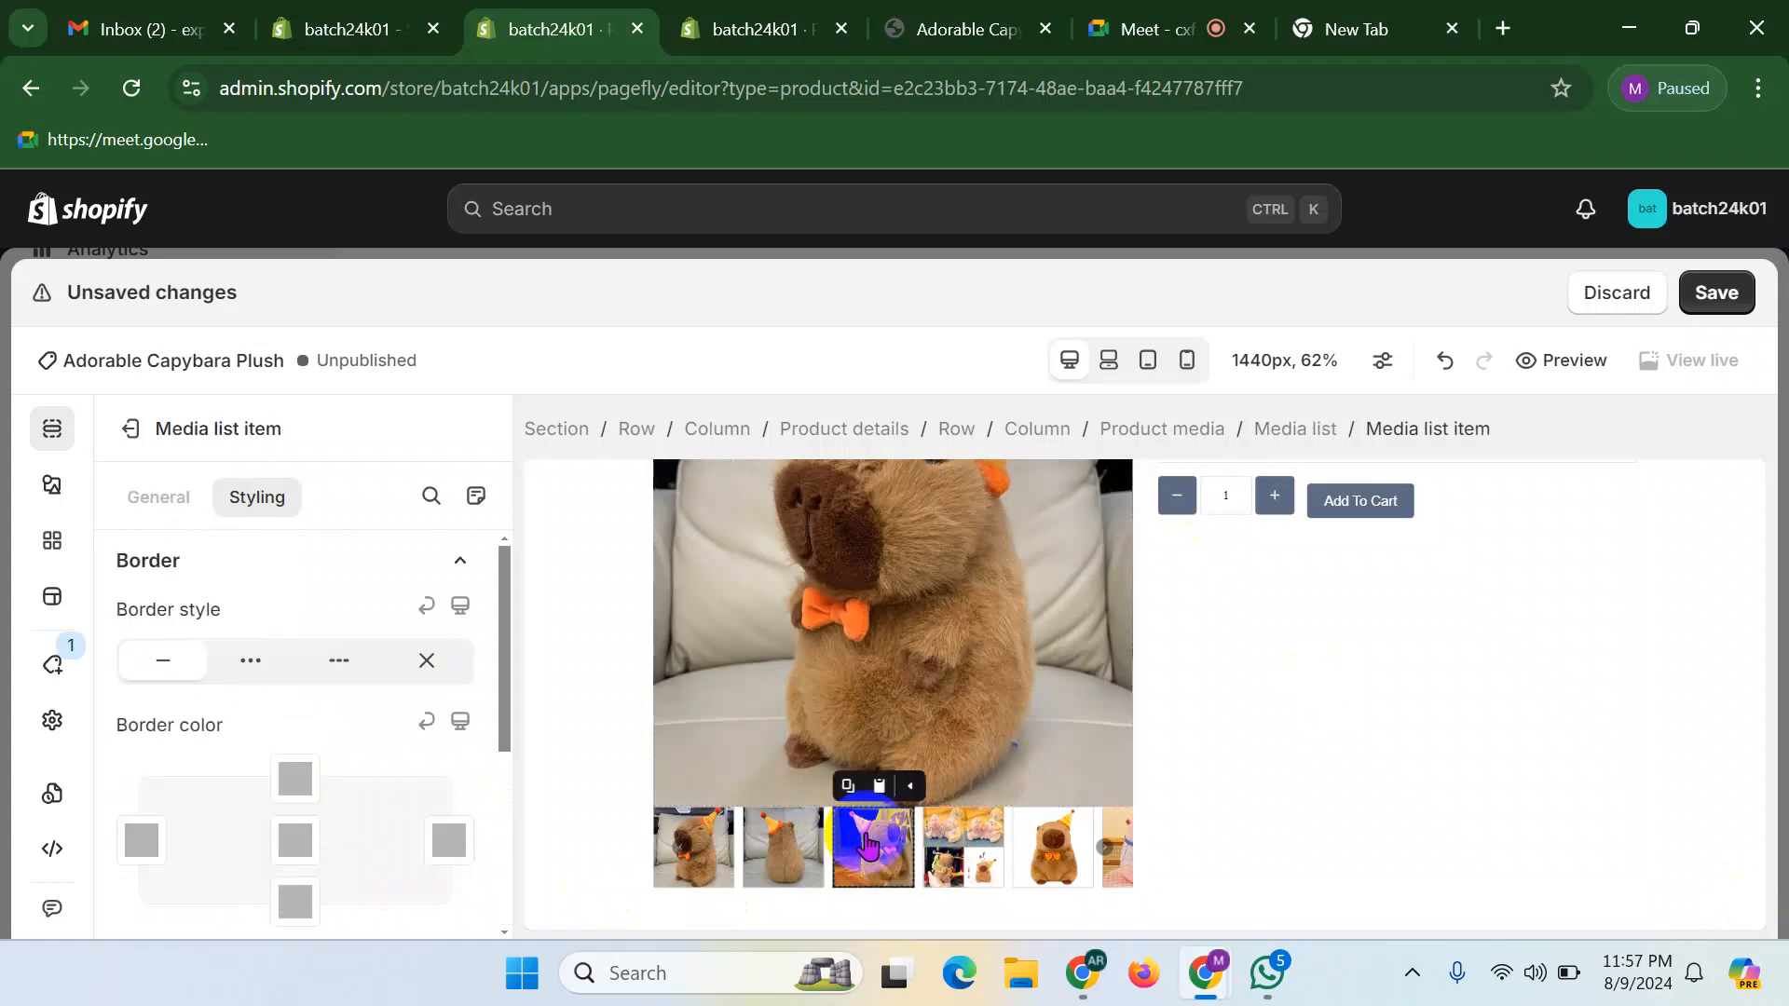
pyautogui.click(1295, 426)
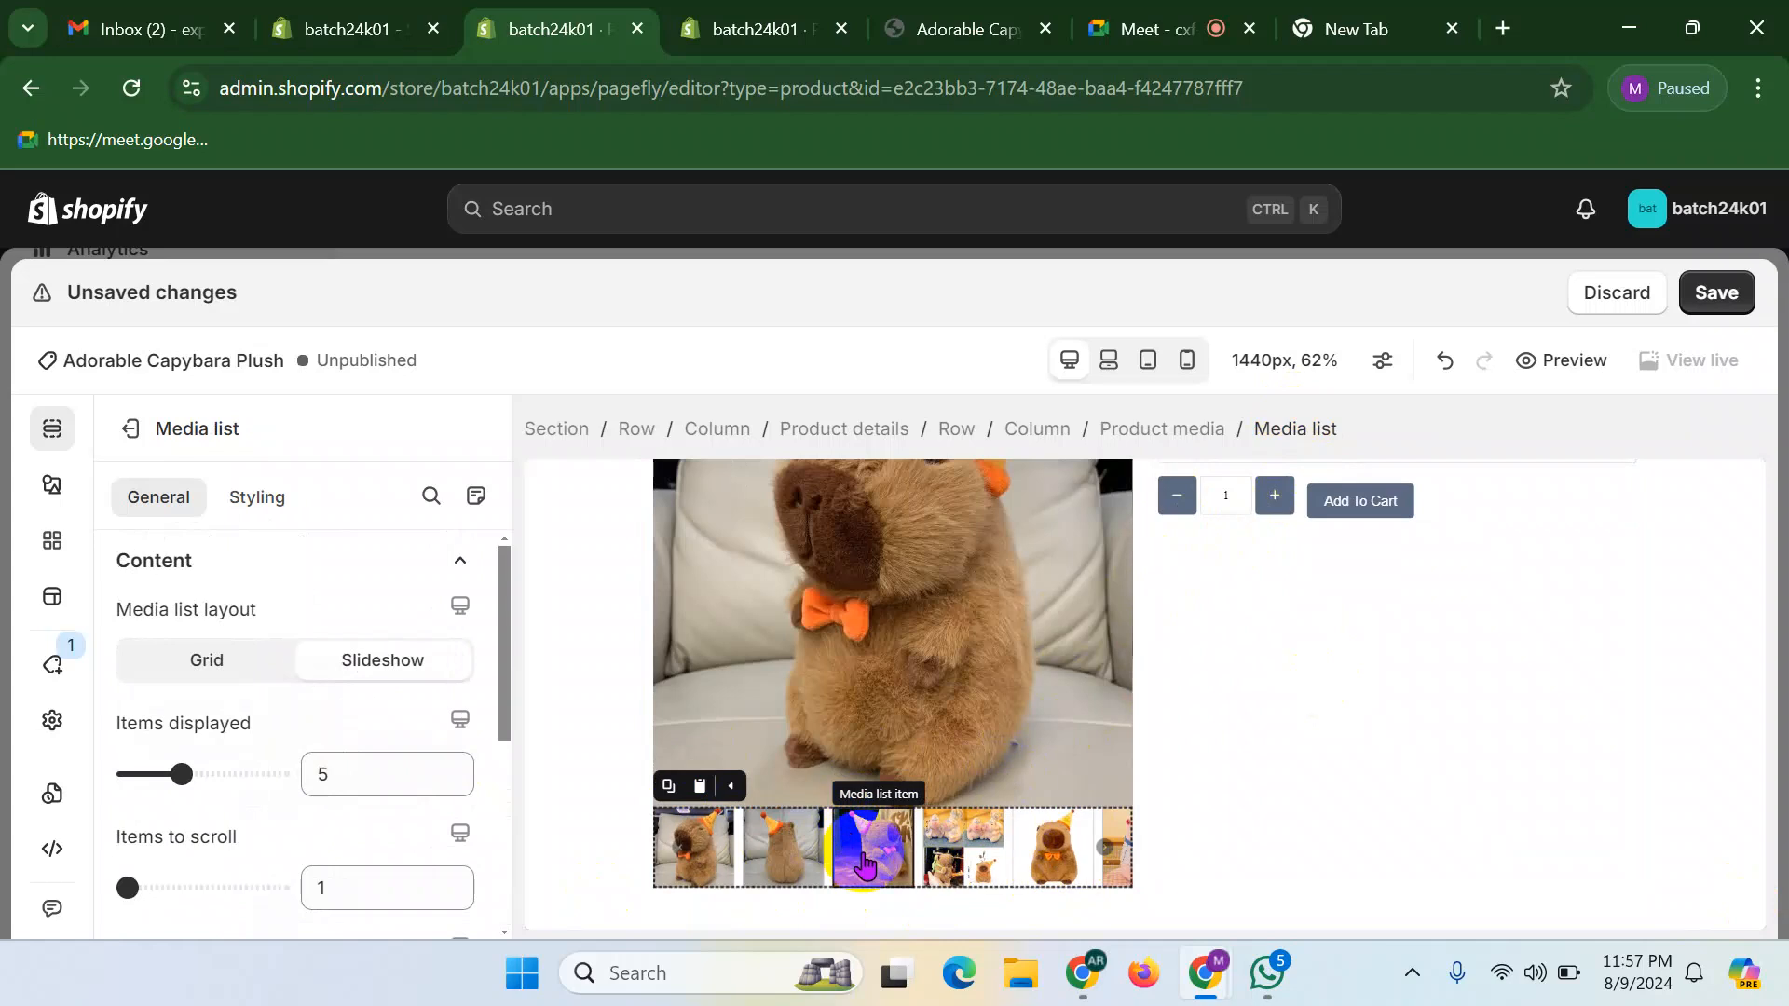
pyautogui.click(920, 21)
pyautogui.scroll(-5, 959, 320)
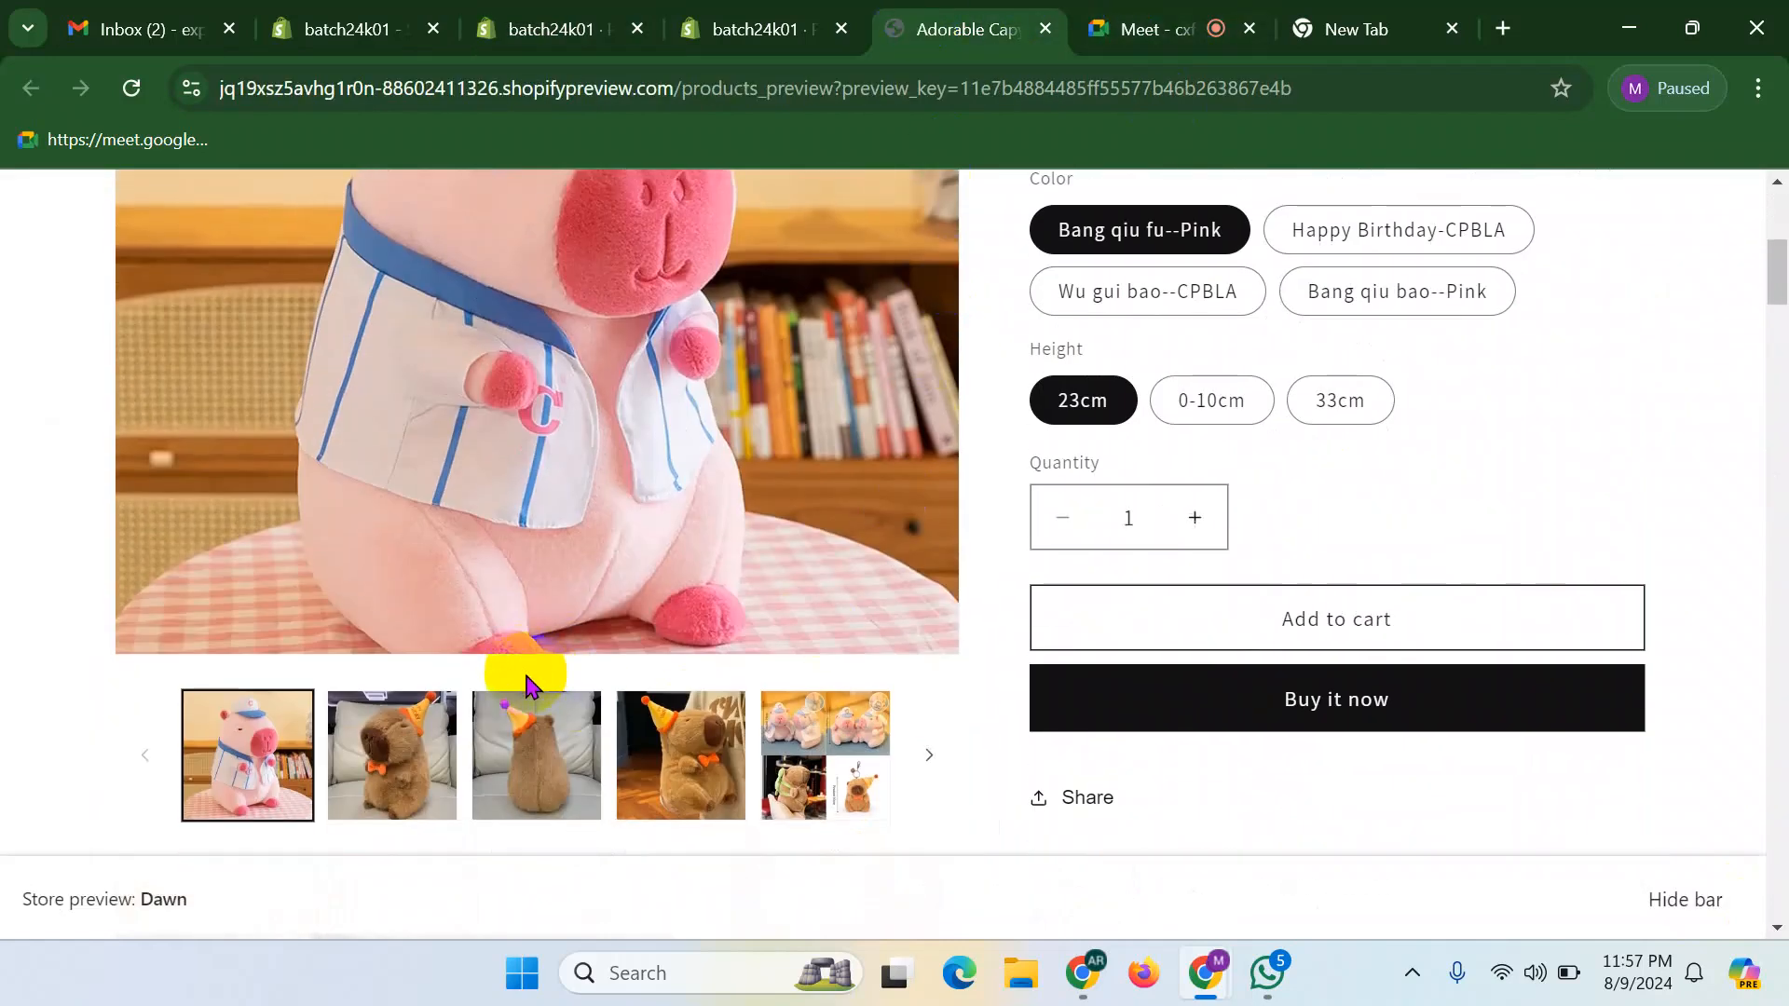
pyautogui.click(758, 13)
pyautogui.click(559, 22)
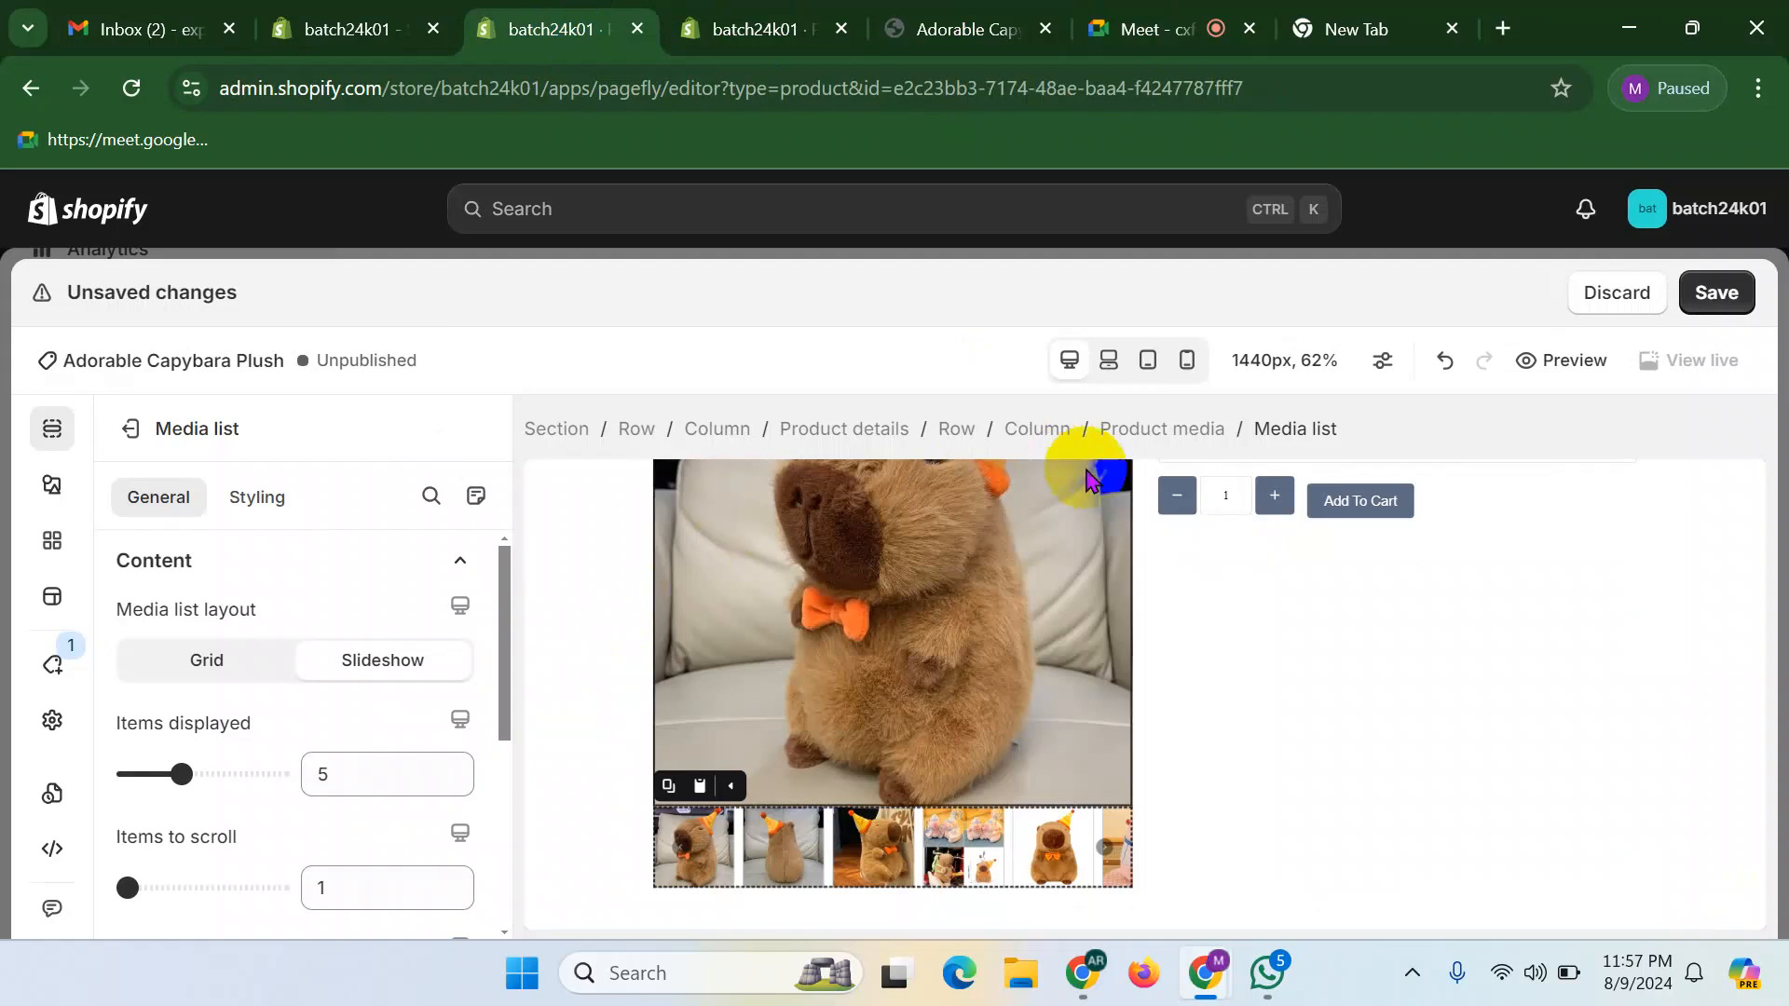
# - Try 6 and 4 items displayed for the Media list slideshow and return the number to 5
pyautogui.click(967, 865)
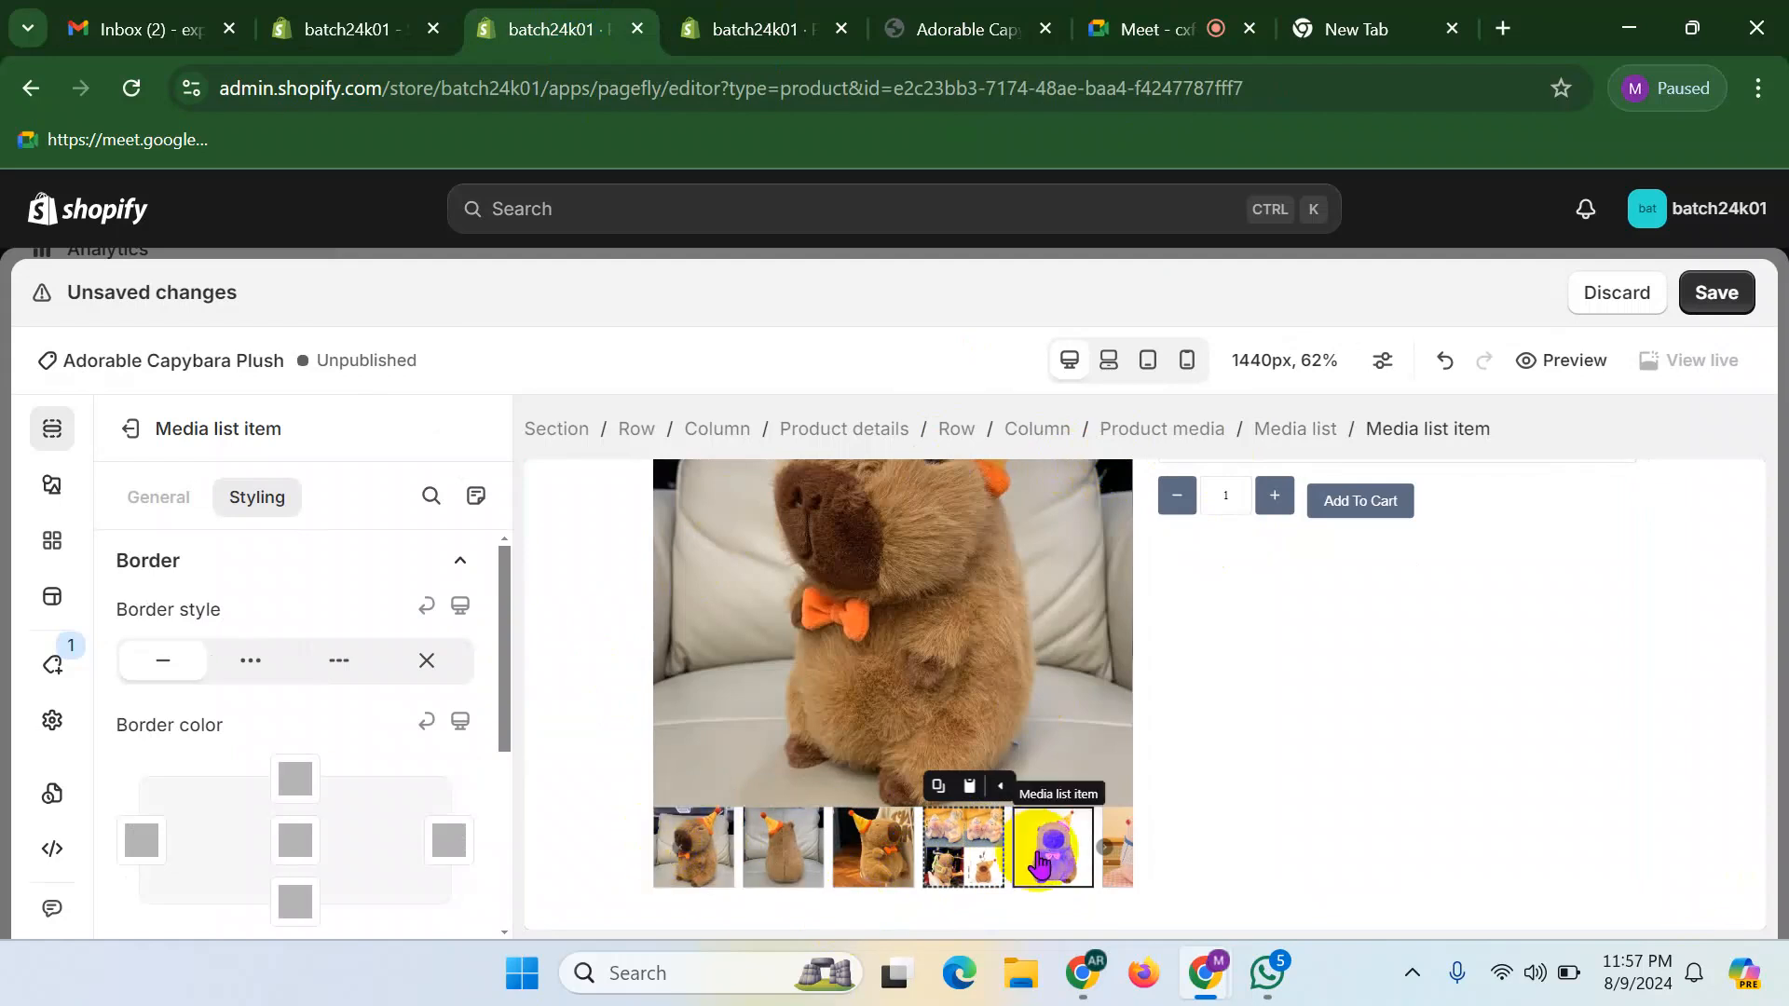
pyautogui.click(1293, 428)
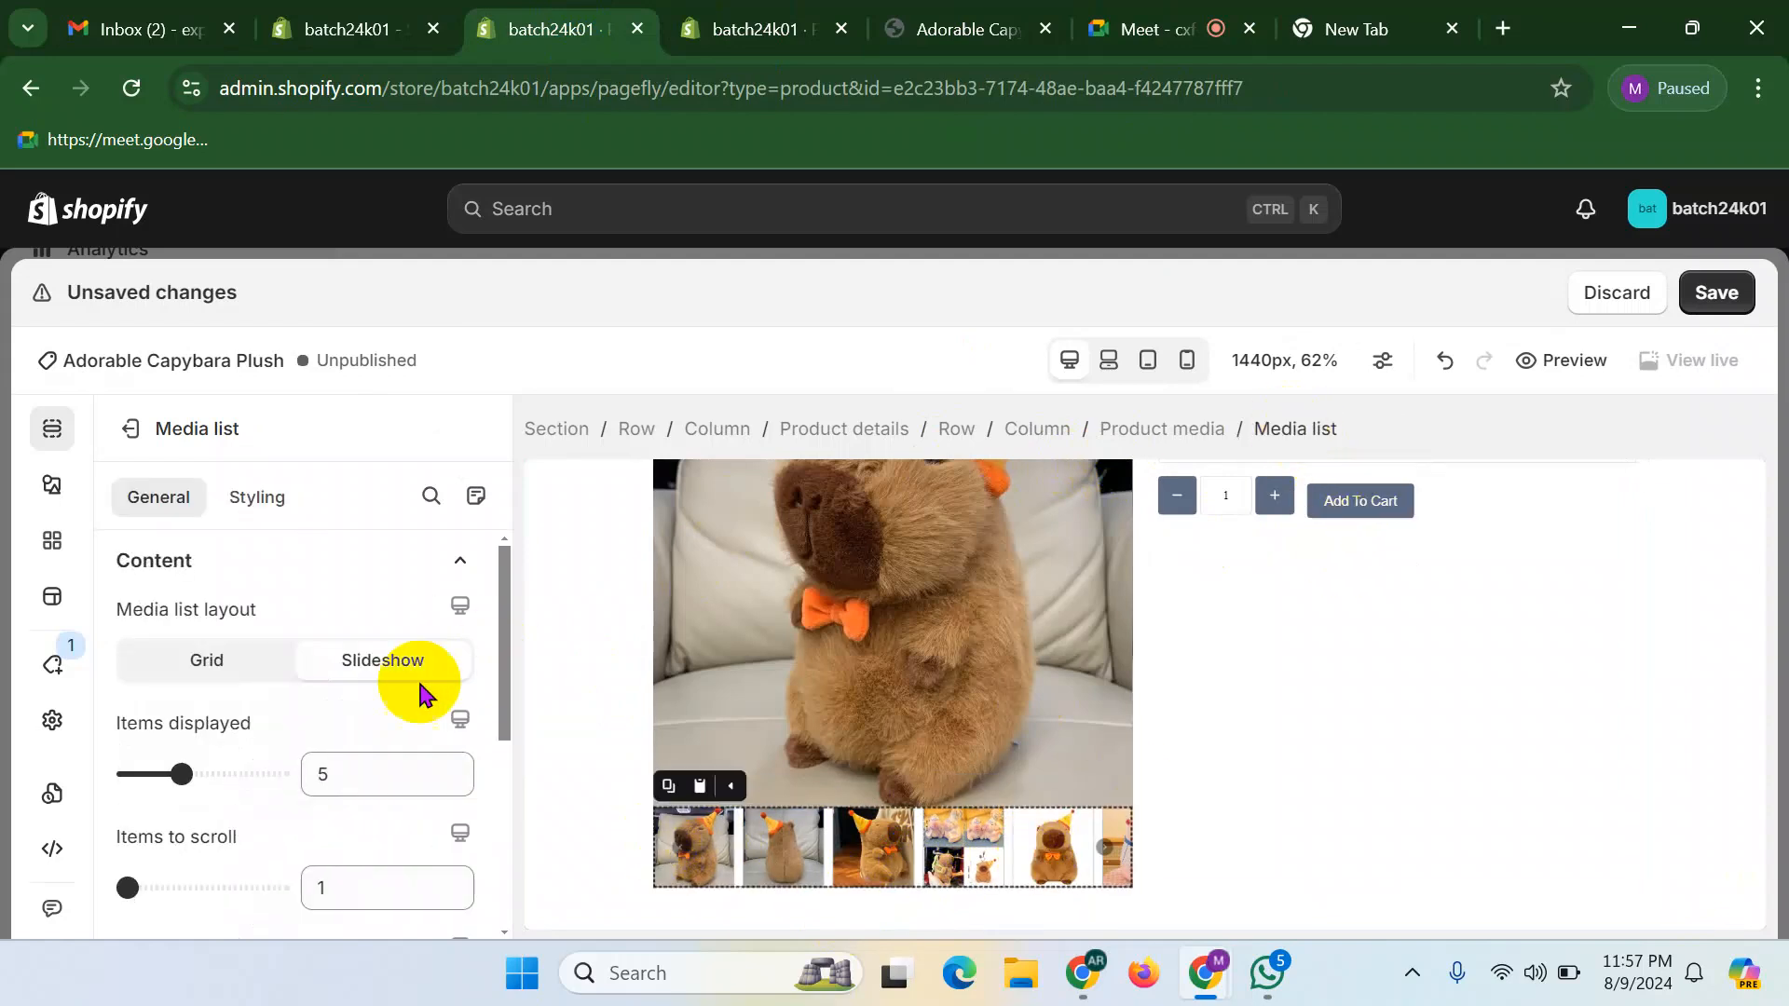
pyautogui.scroll(-1, 745, 835)
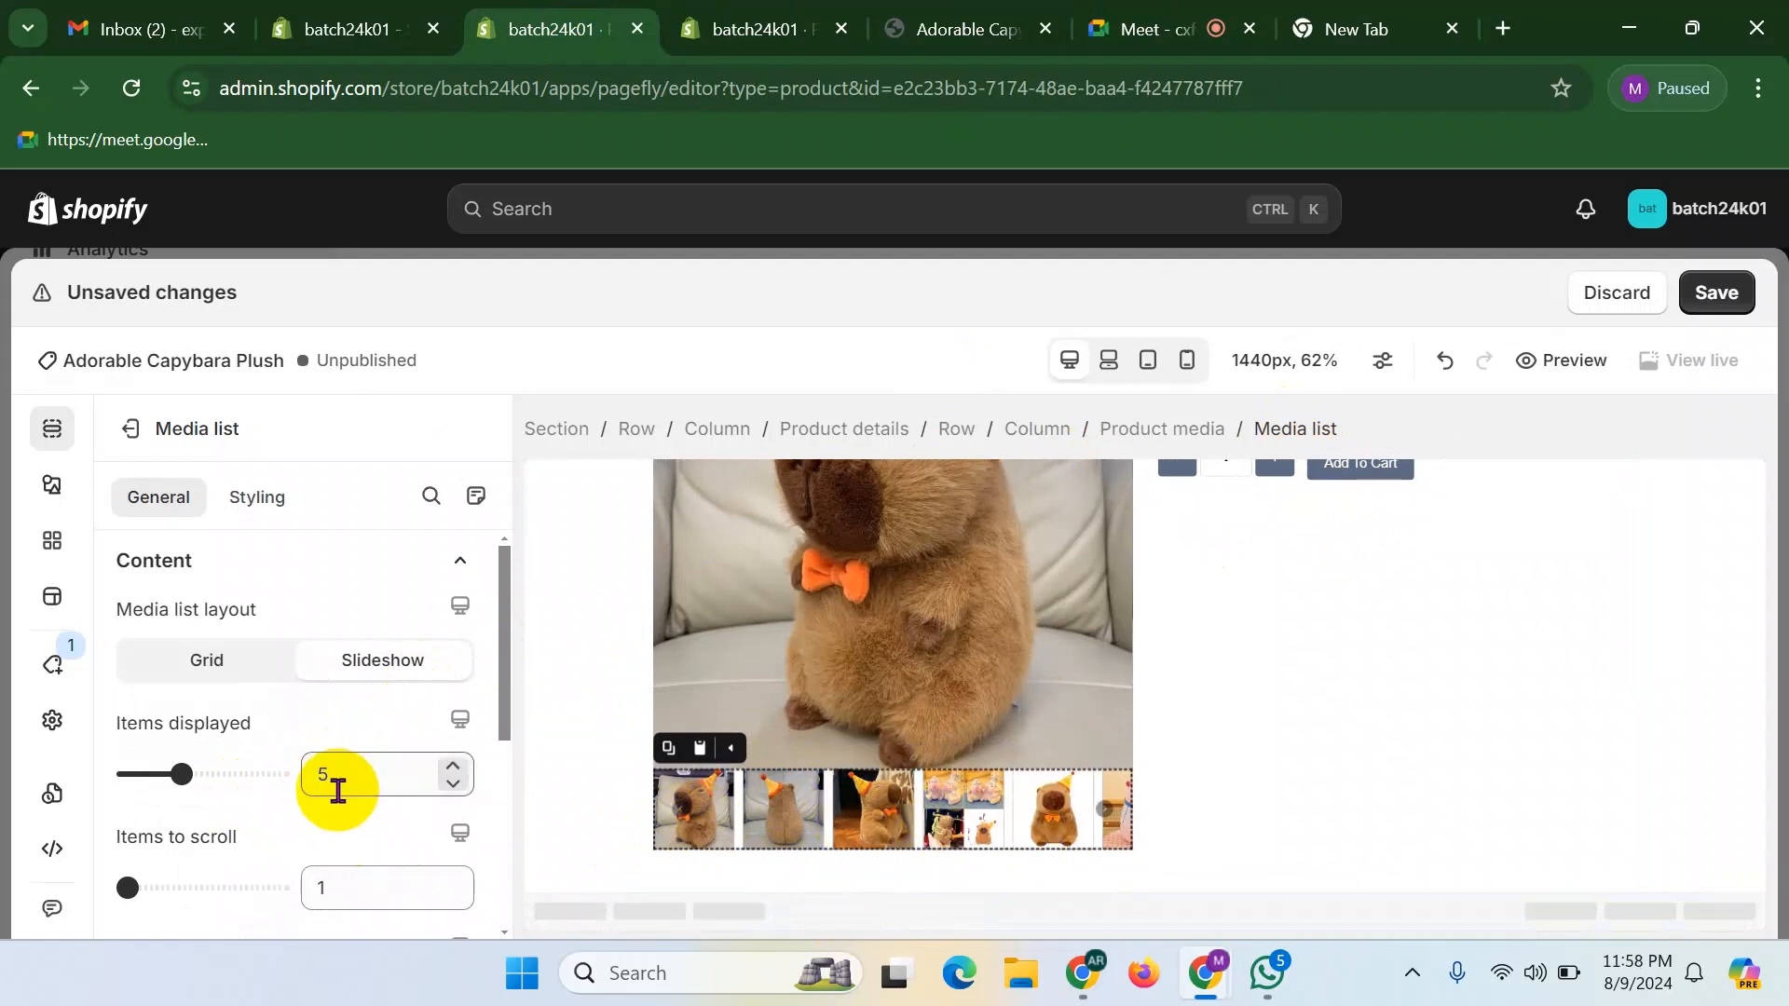
pyautogui.doubleClick(317, 780)
pyautogui.write('6')
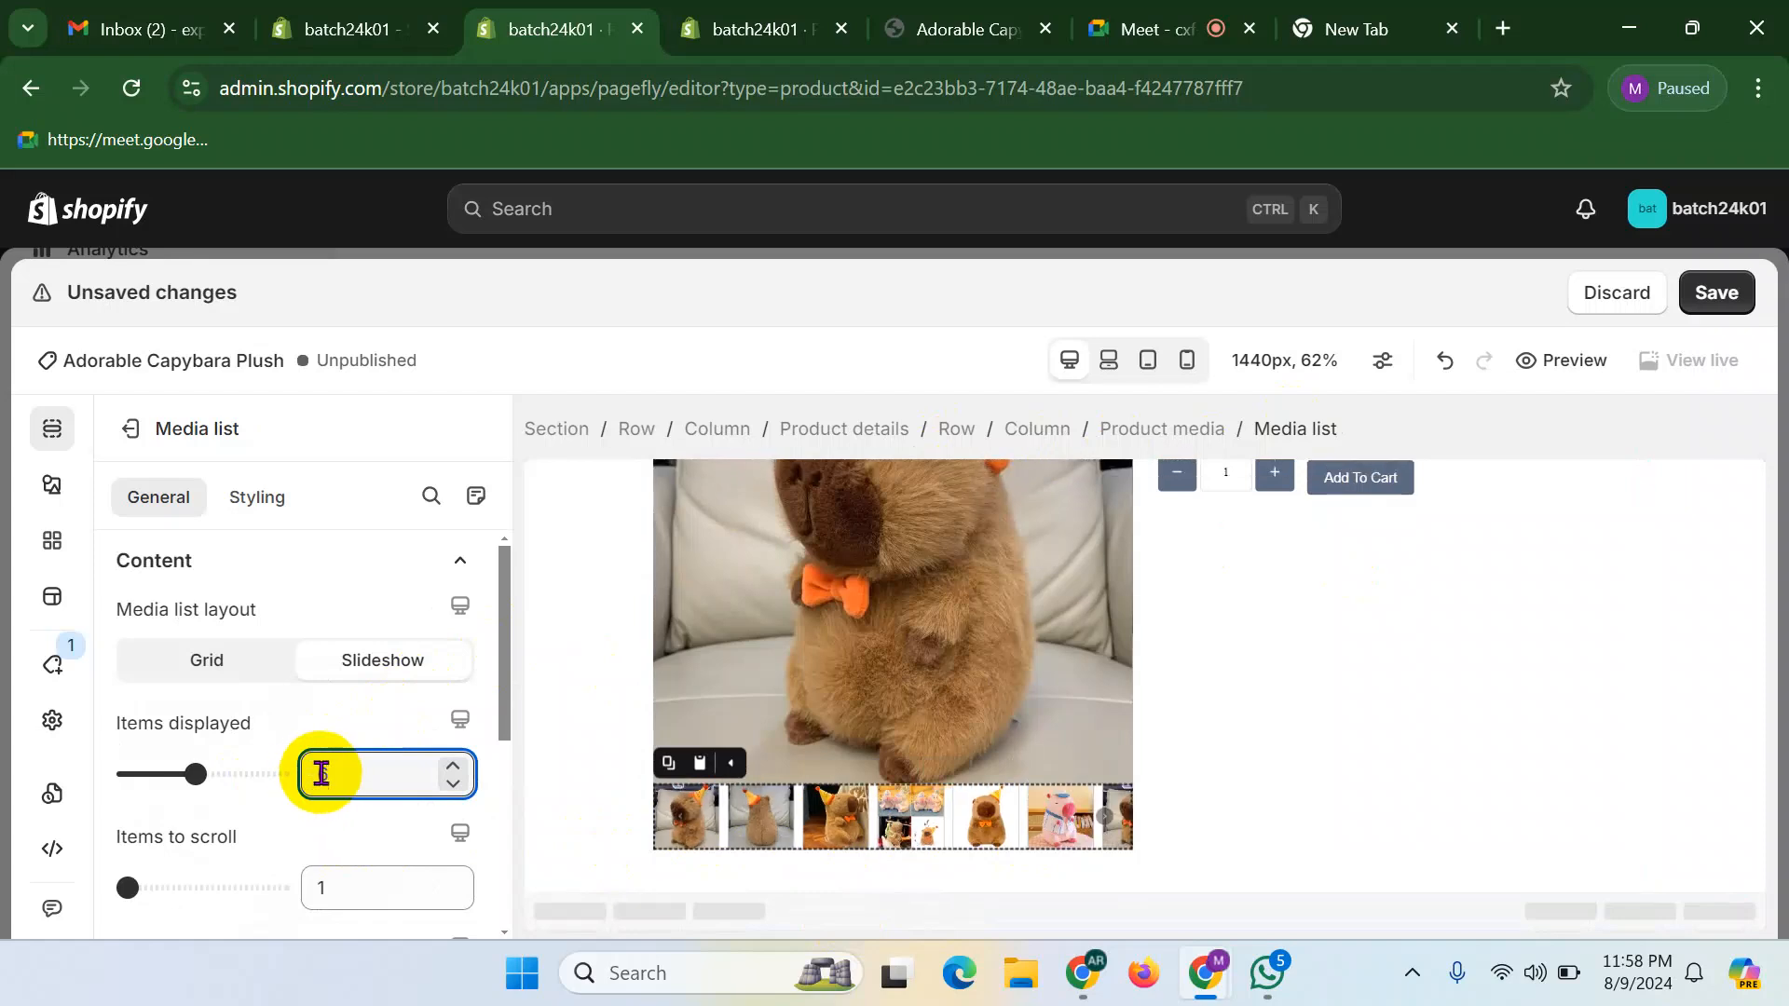
pyautogui.moveTo(332, 776); pyautogui.dragTo(293, 779)
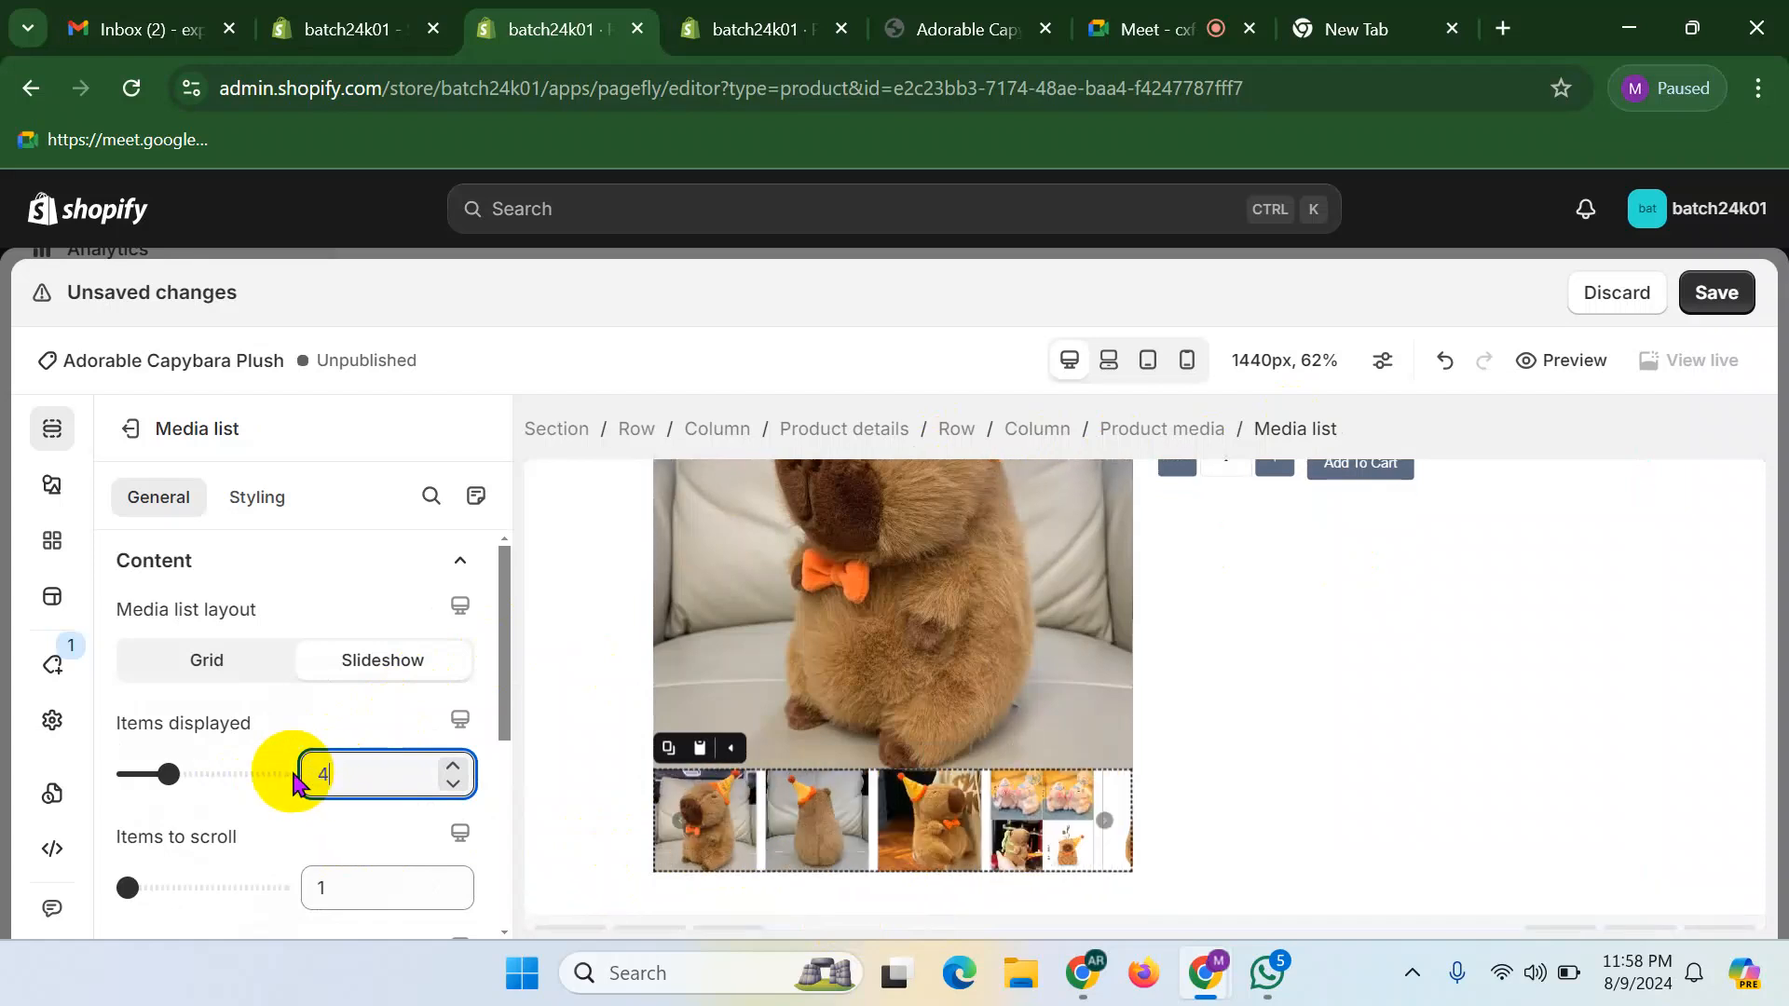
pyautogui.moveTo(330, 774); pyautogui.dragTo(308, 777)
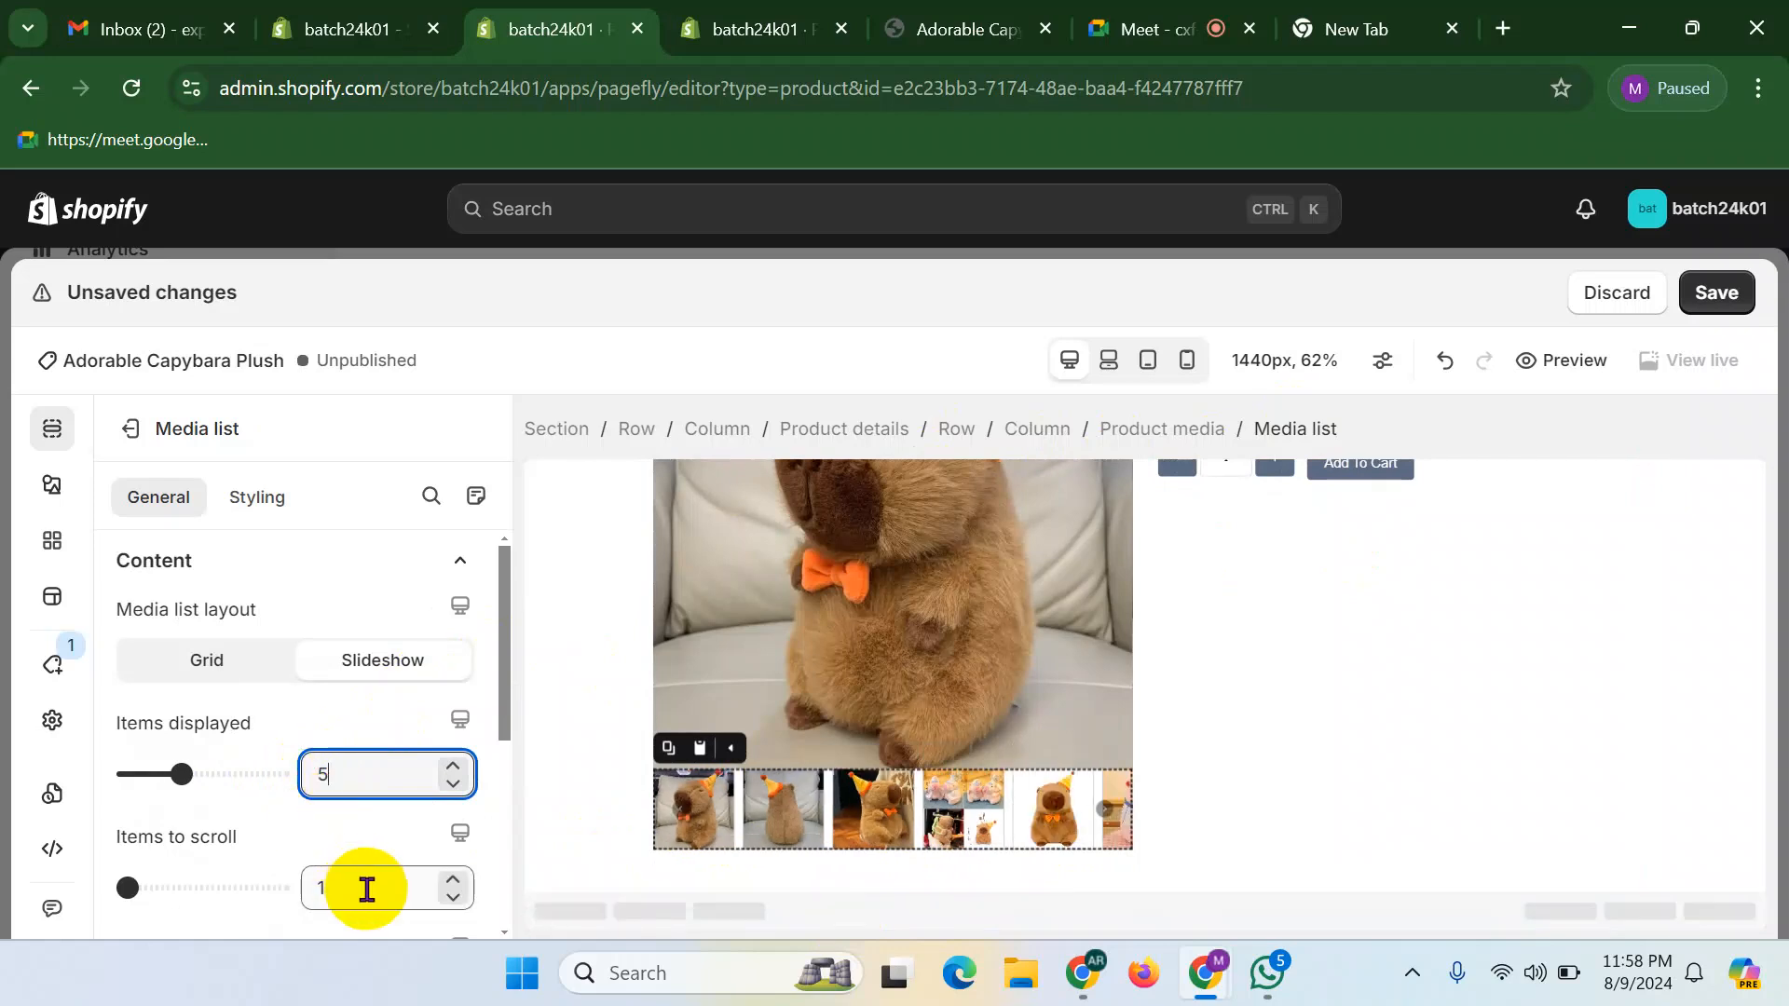
# - Try an item spacing of 20 px between the Media list thumbnails and return it to 10 px
pyautogui.scroll(-2, 233, 848)
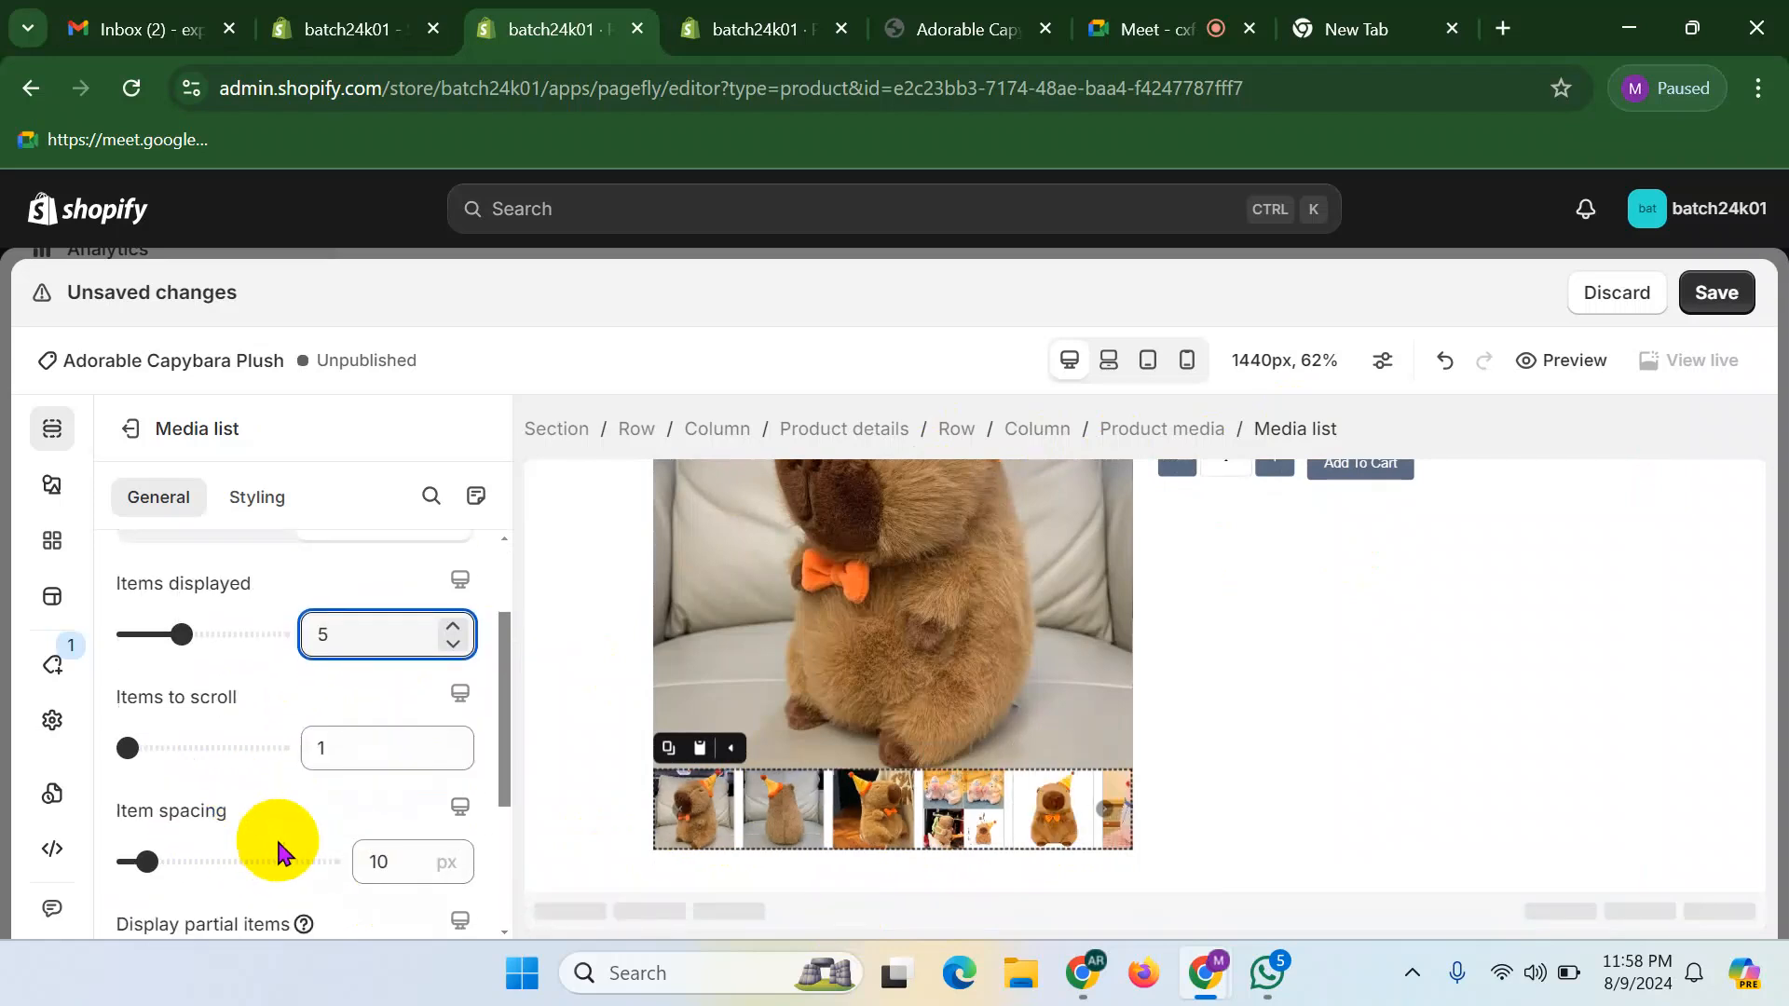
pyautogui.click(1106, 818)
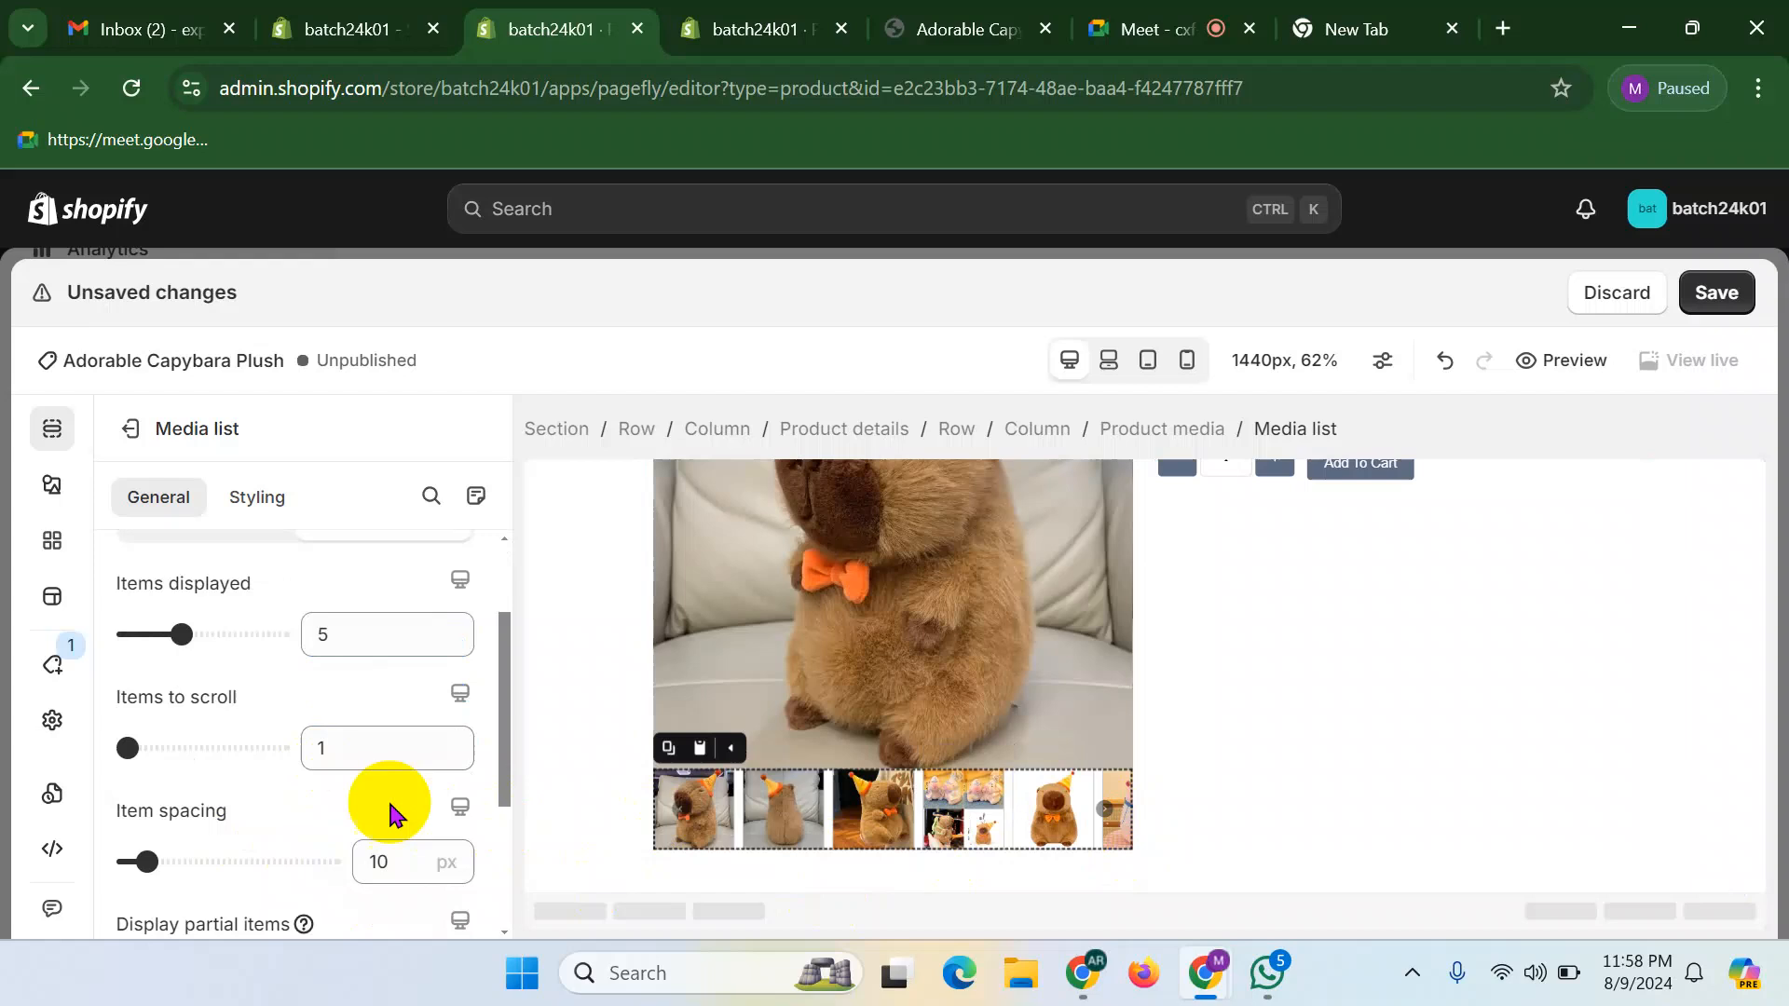
pyautogui.moveTo(396, 866); pyautogui.dragTo(350, 873)
pyautogui.write('5')
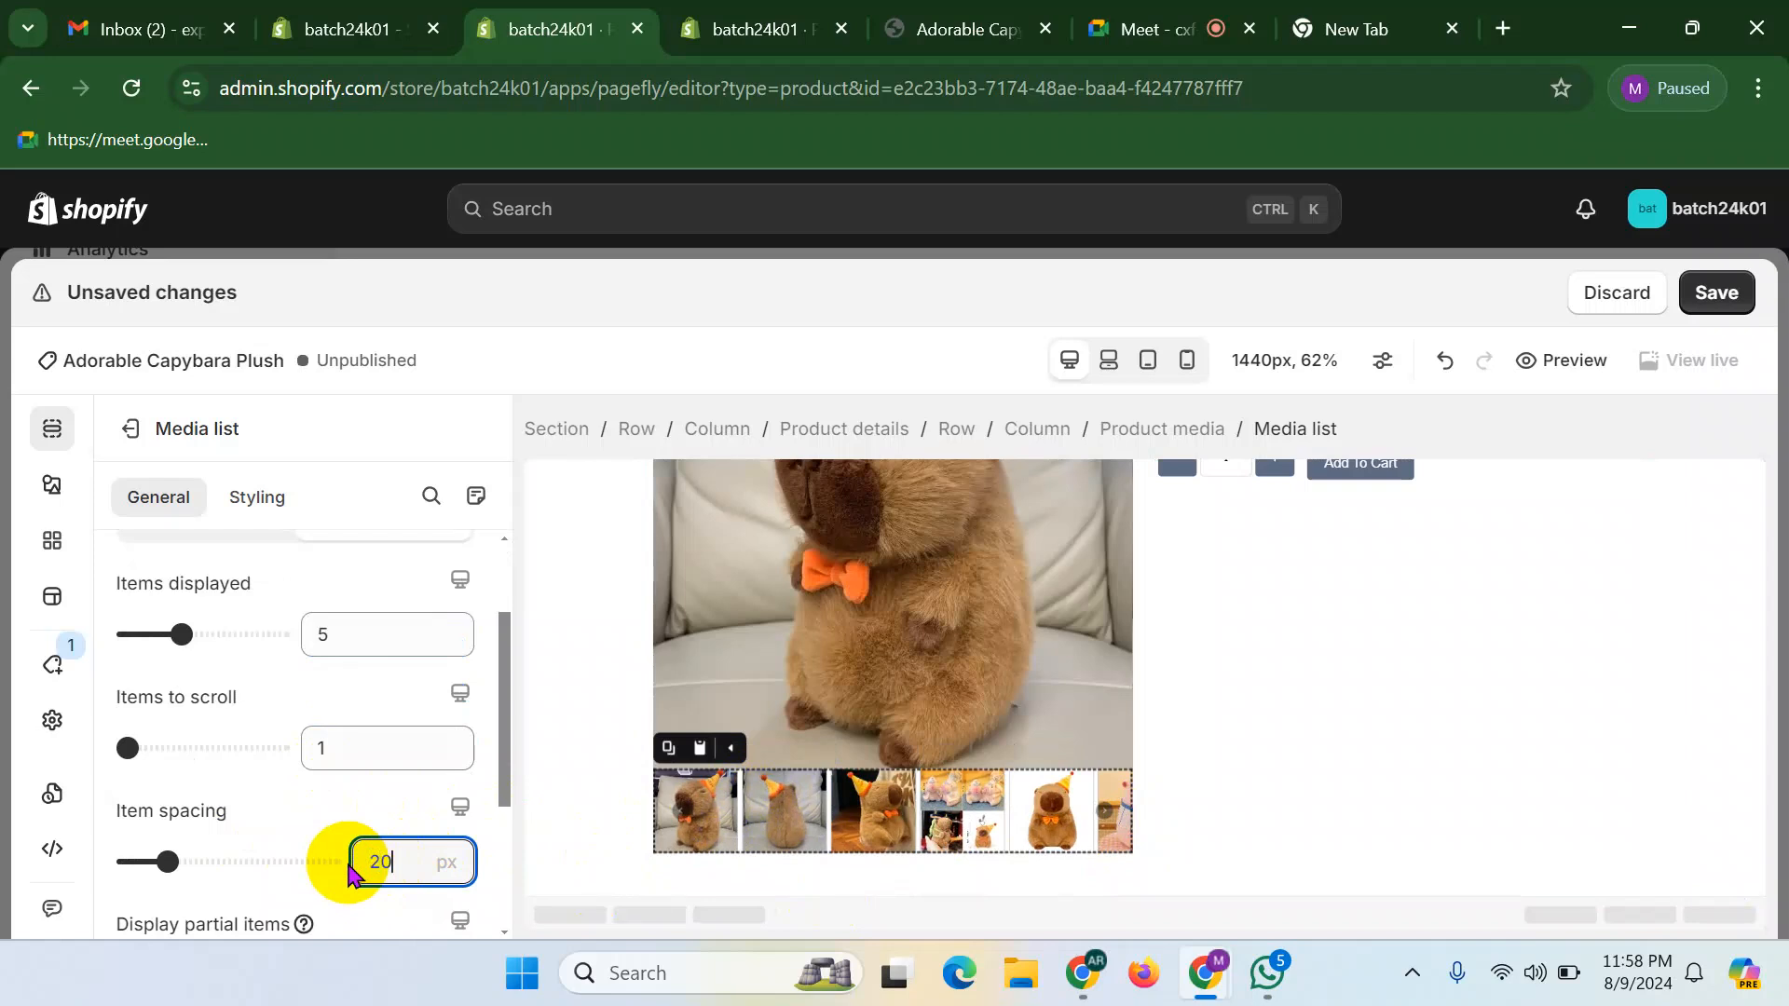
pyautogui.moveTo(398, 862); pyautogui.dragTo(366, 863)
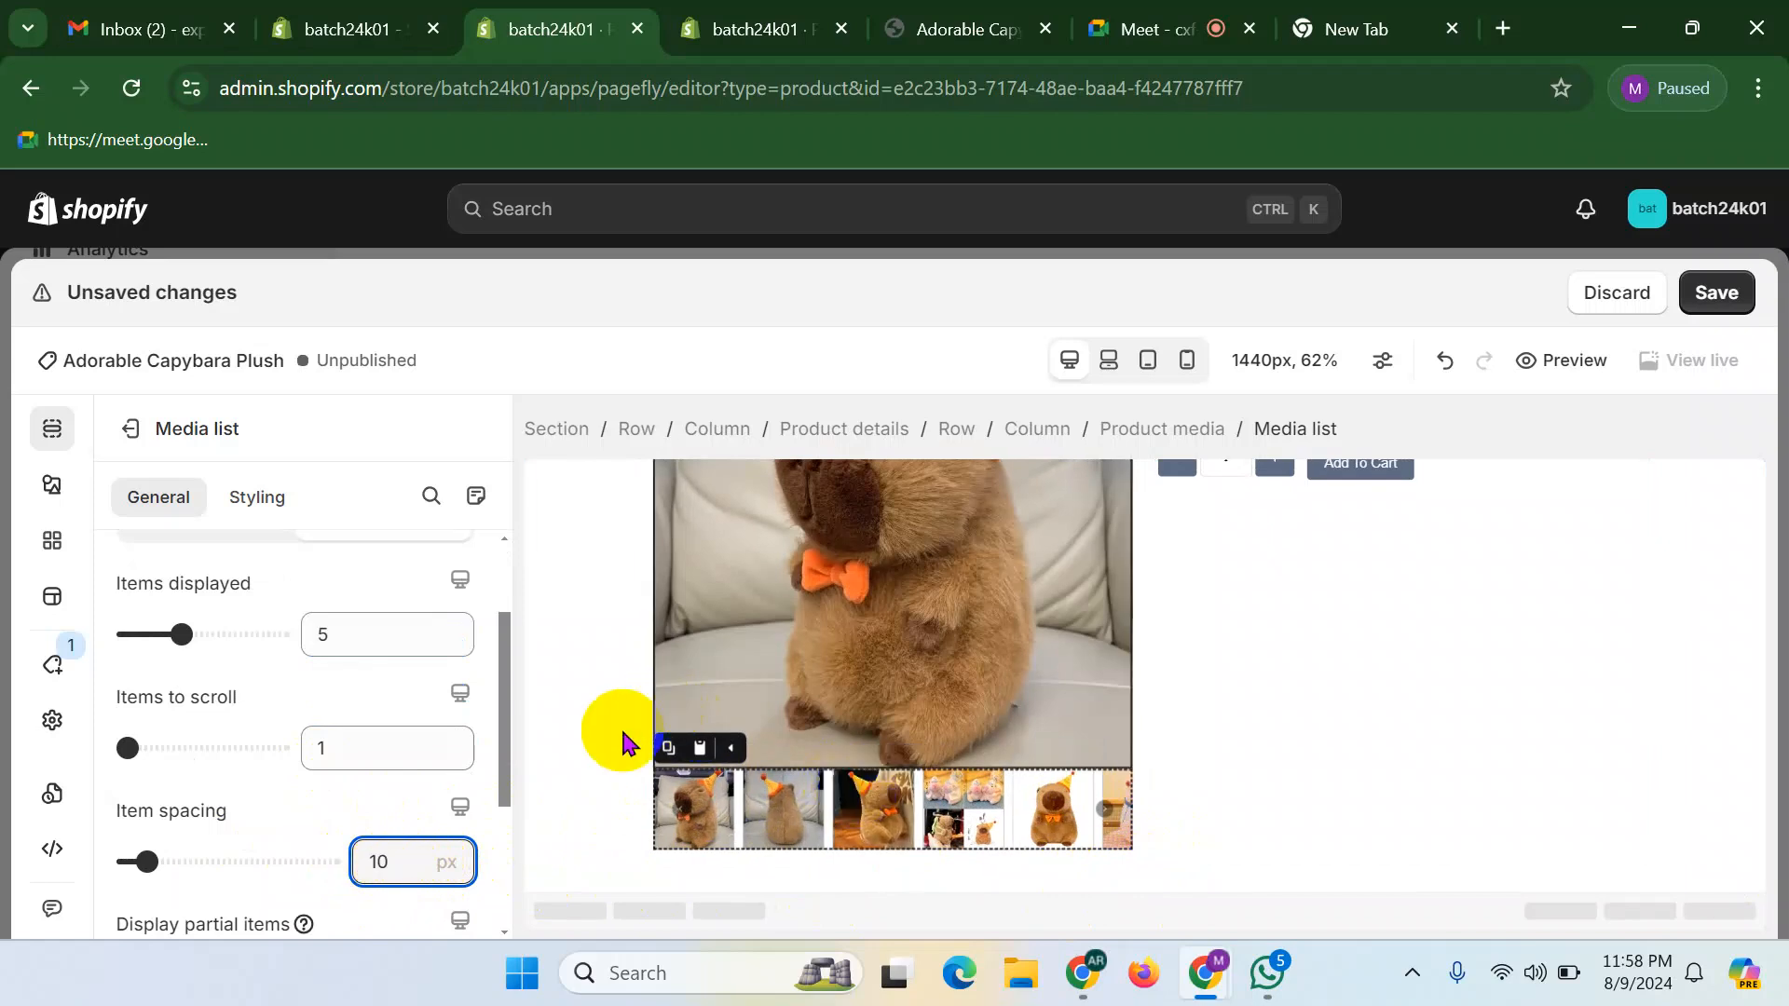
# - Try Navigation 2 and Navigation 3 as the Media list's navigation type and return it to Navigation 1
pyautogui.scroll(3, 279, 717)
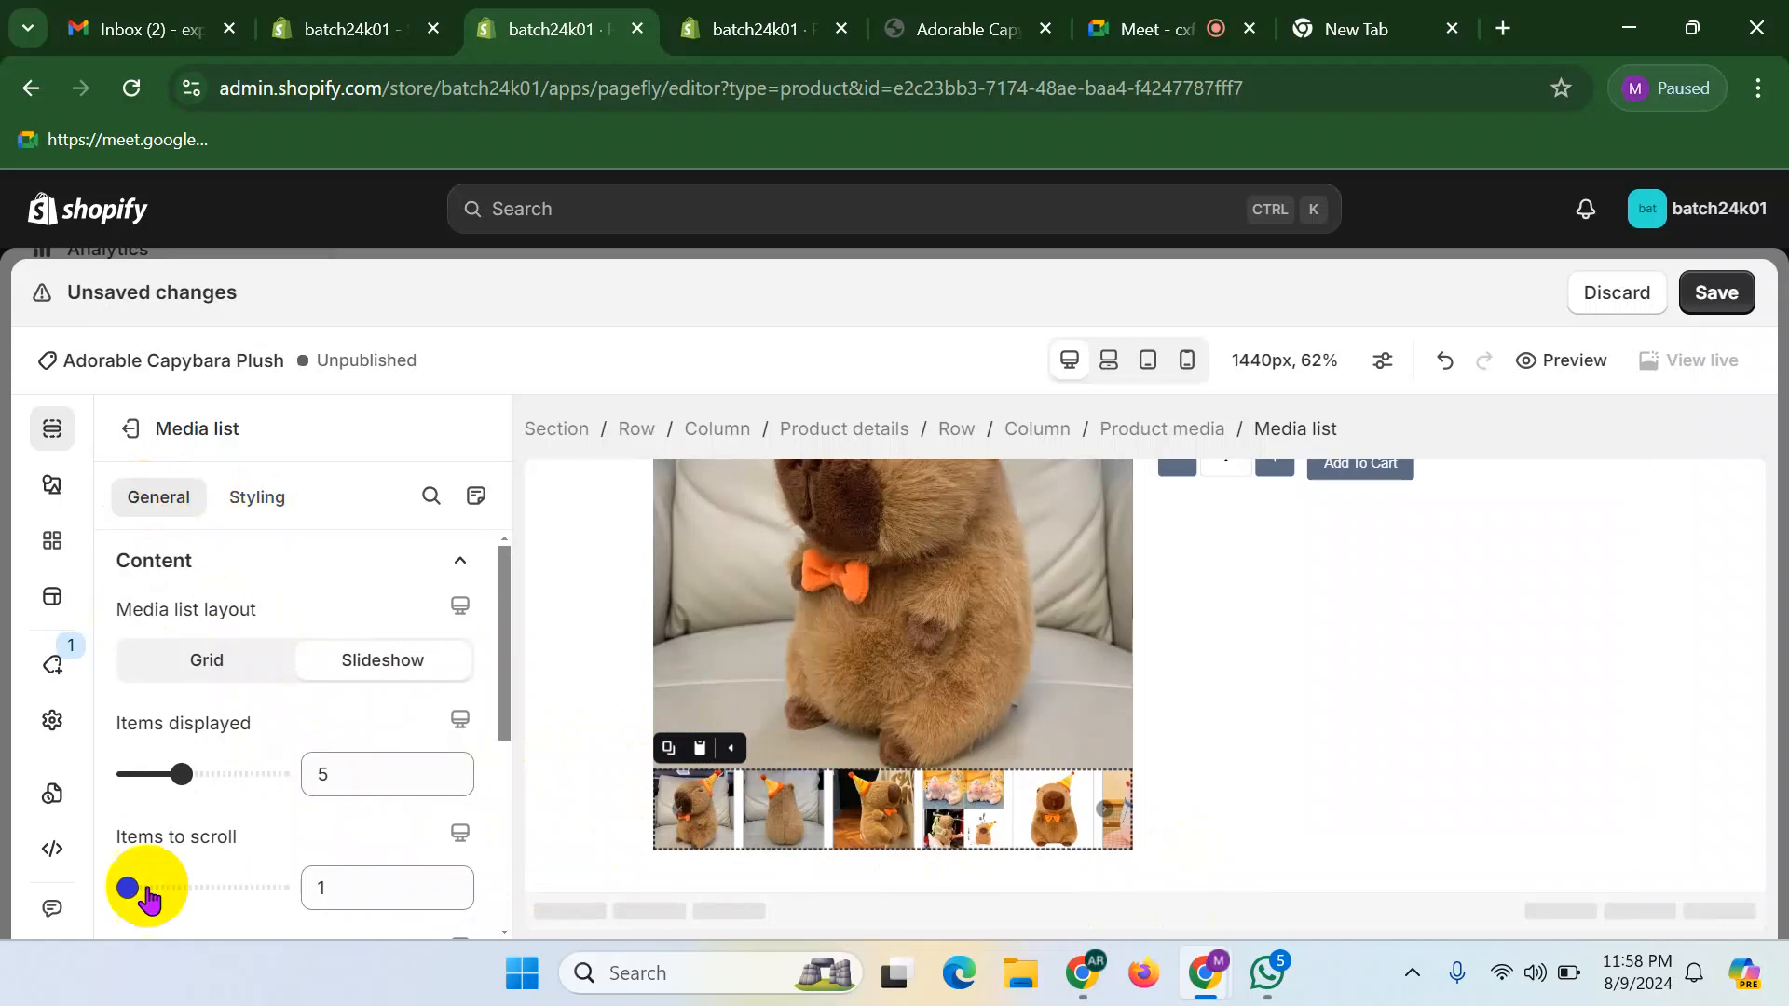
pyautogui.scroll(-5, 131, 619)
pyautogui.scroll(-1, 168, 883)
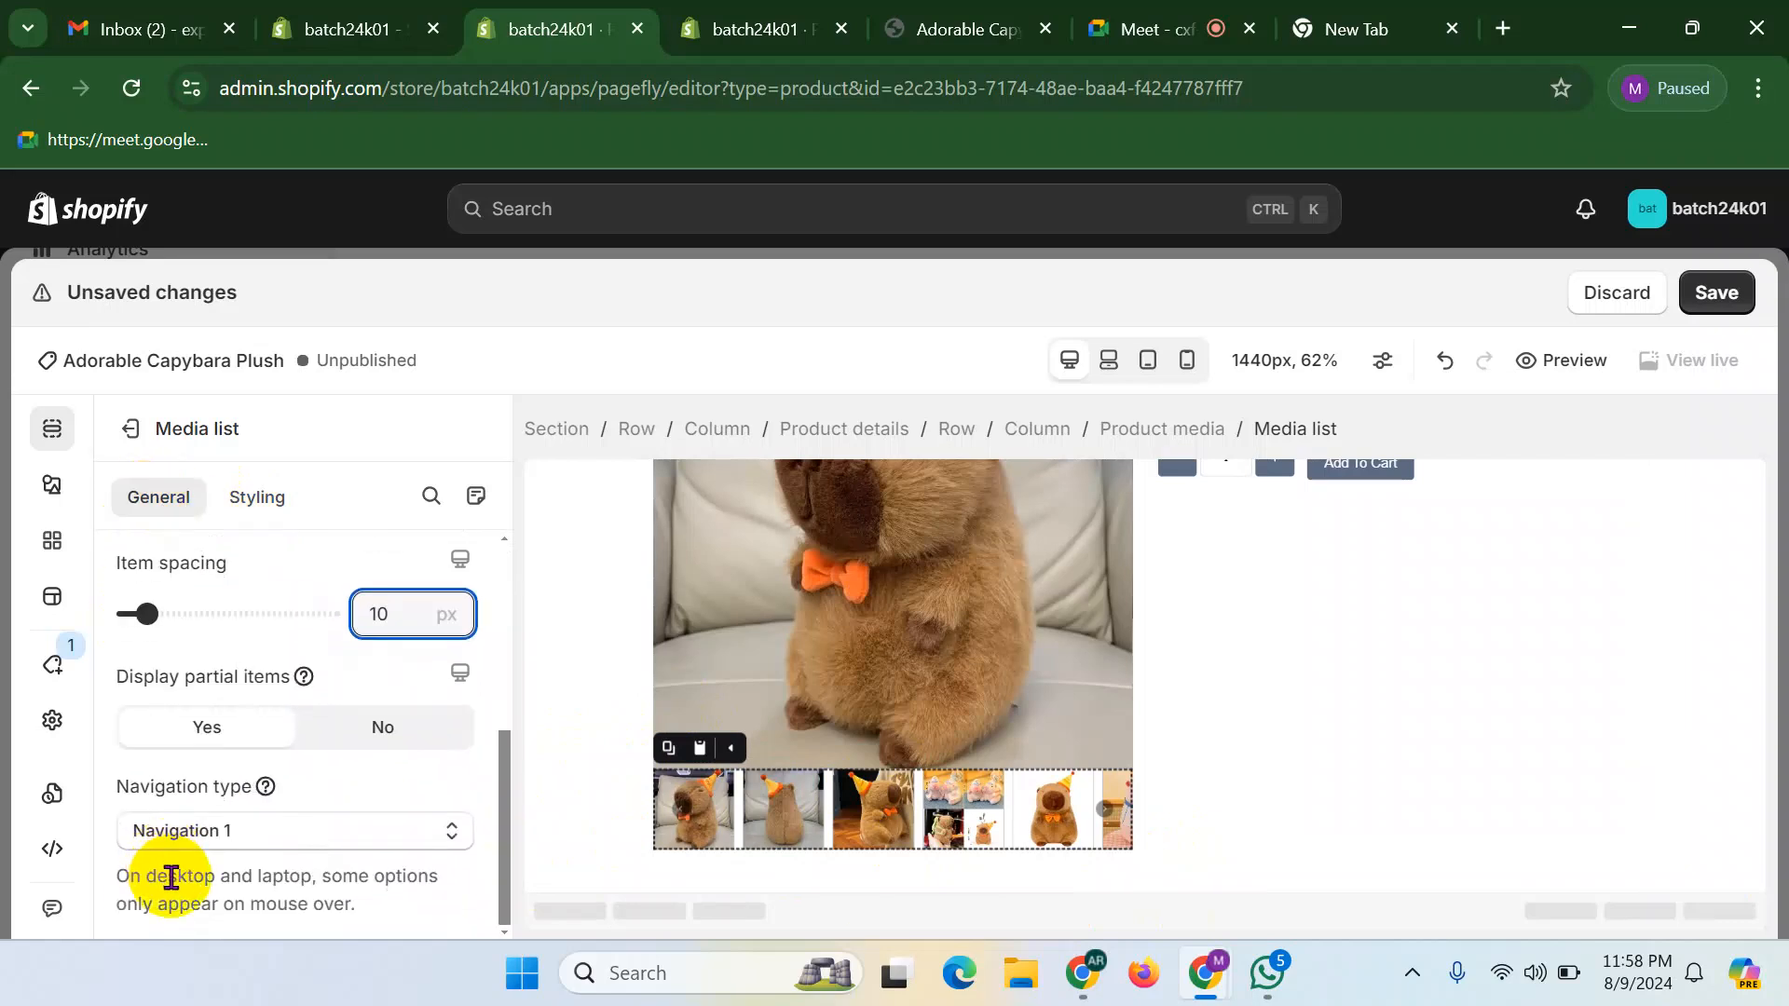
pyautogui.scroll(4, 227, 755)
pyautogui.scroll(-3, 230, 697)
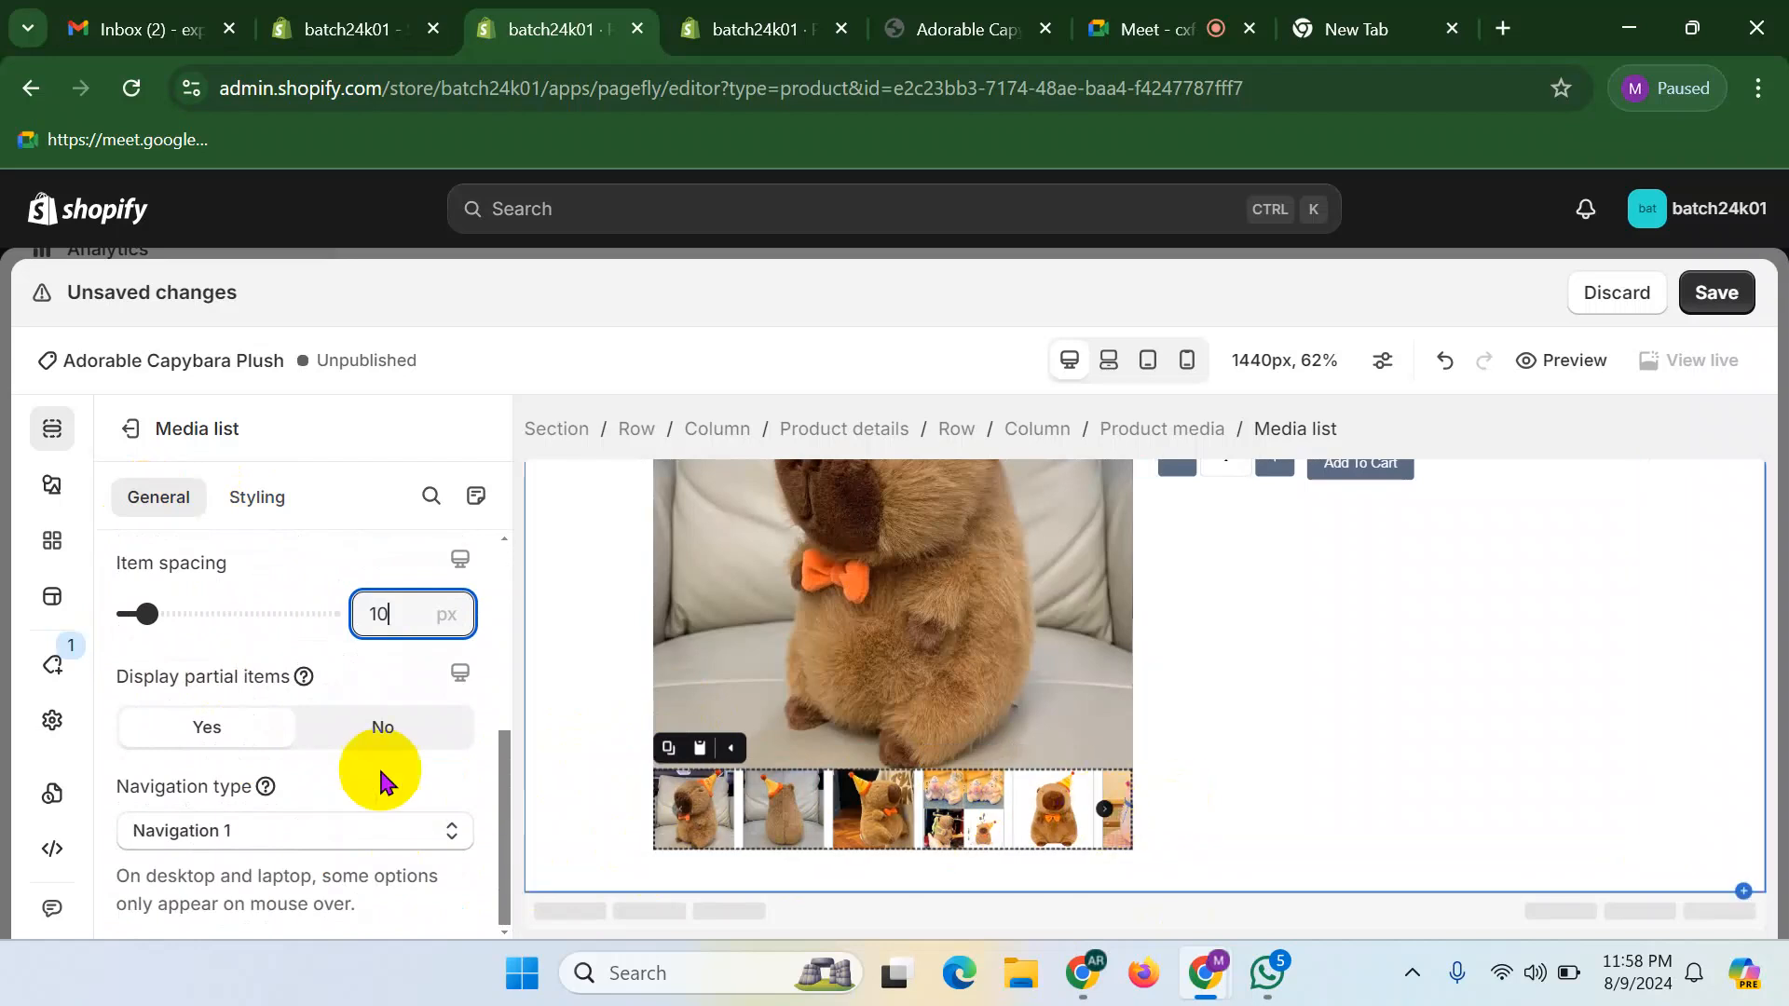
pyautogui.click(307, 829)
pyautogui.click(241, 627)
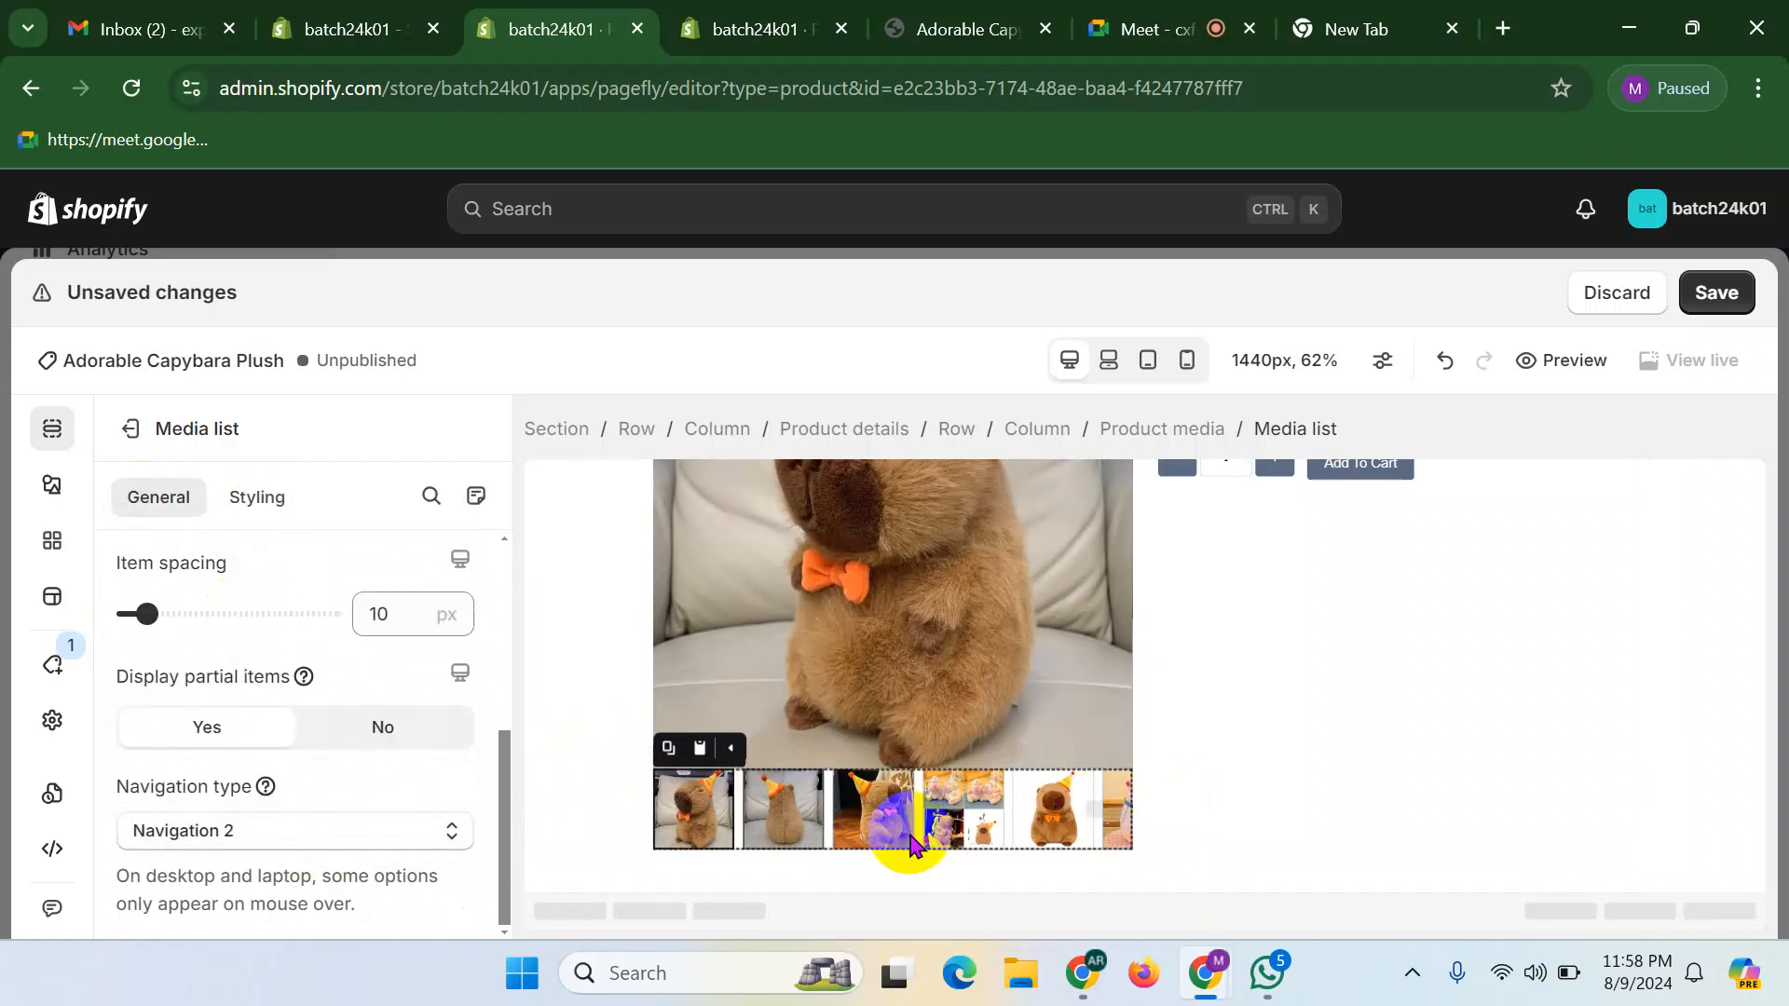
pyautogui.click(260, 833)
pyautogui.click(211, 671)
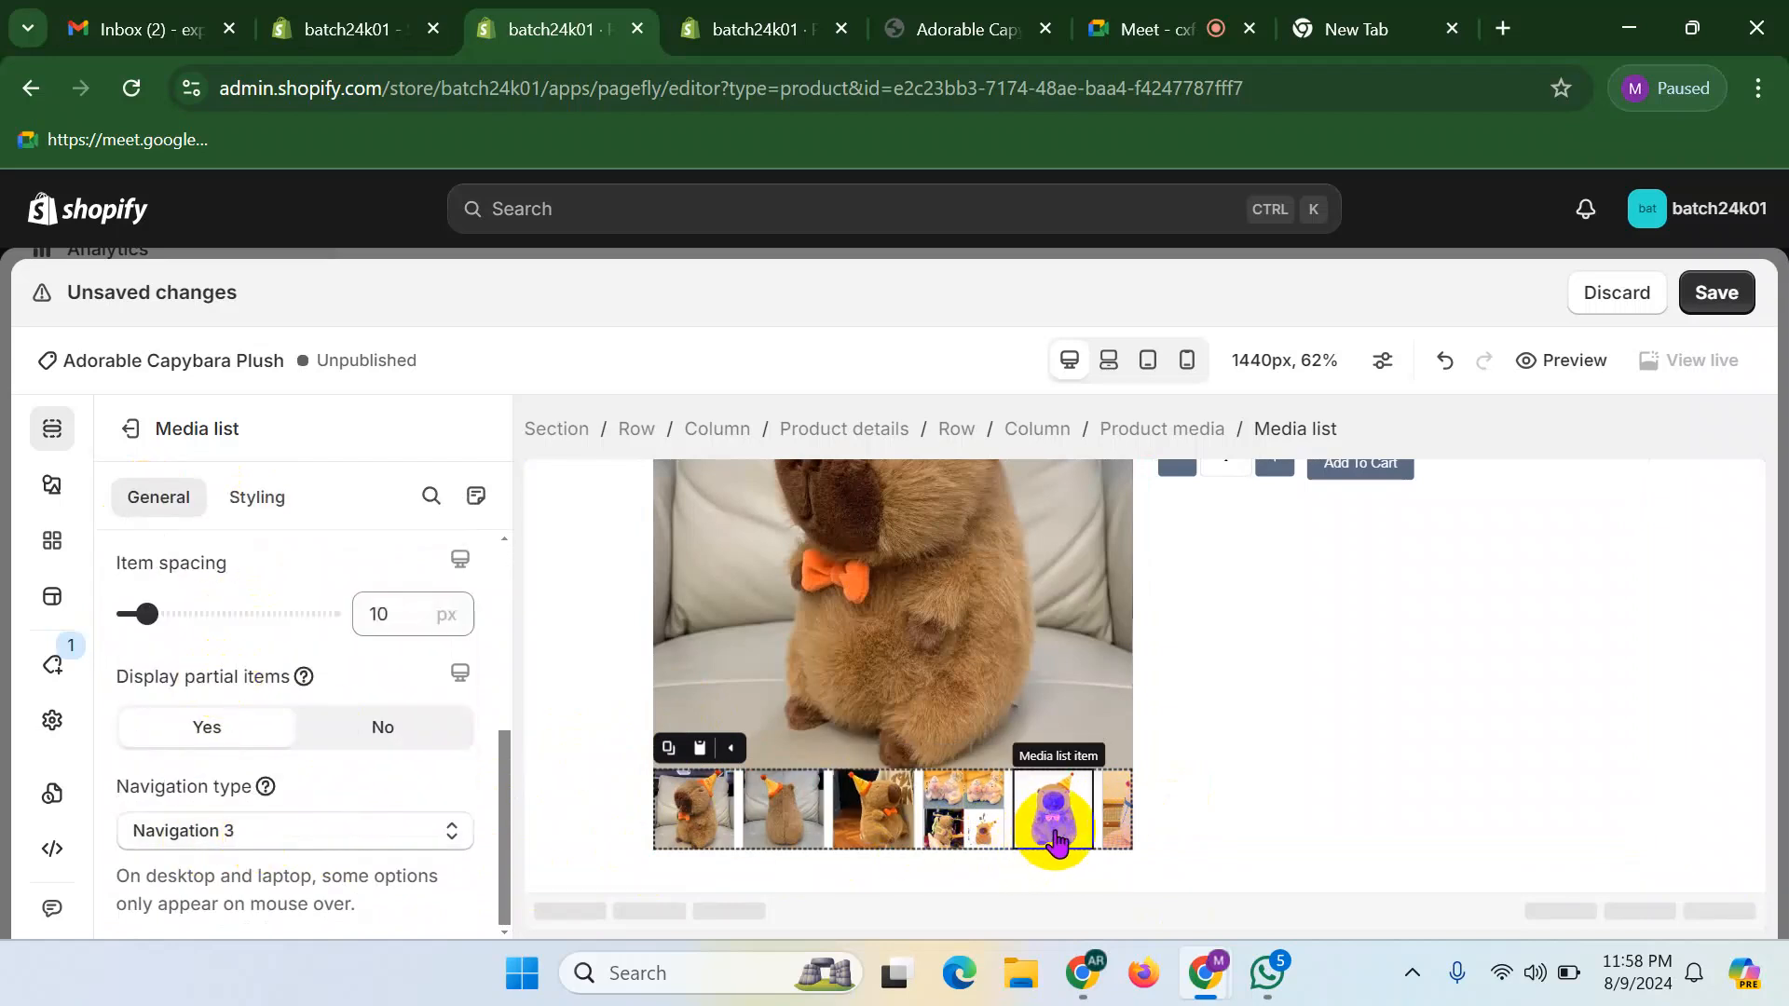
pyautogui.click(257, 839)
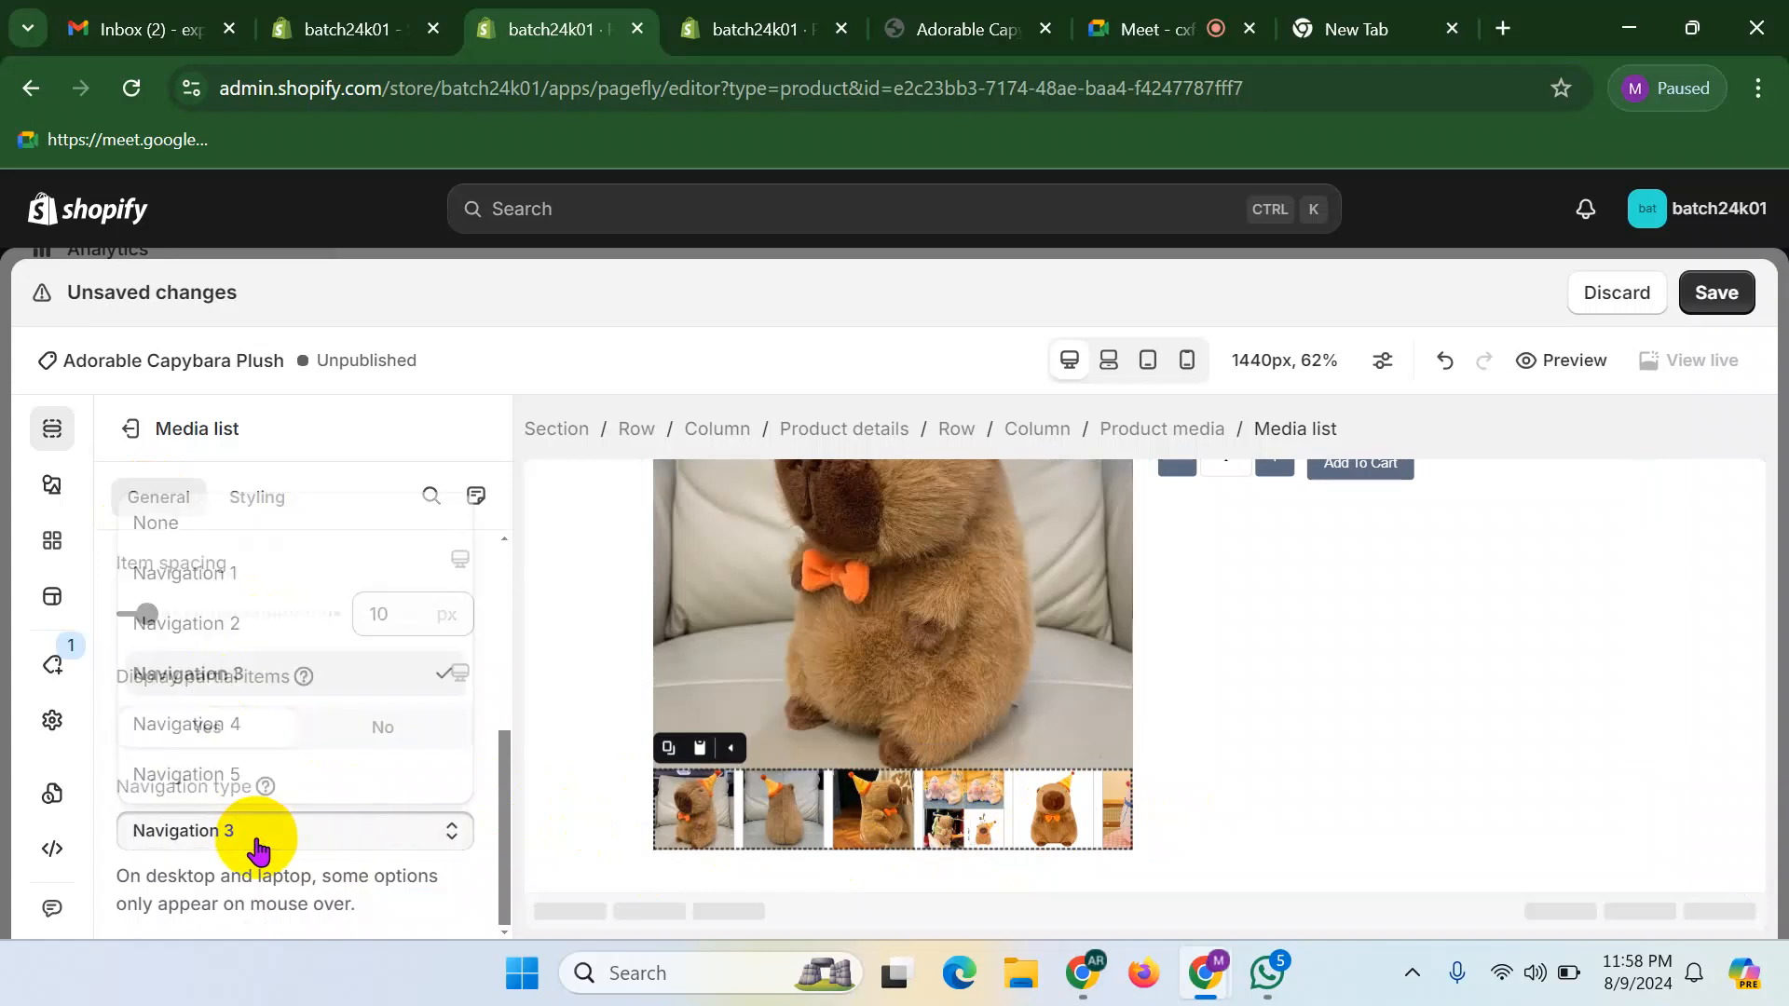
pyautogui.click(220, 577)
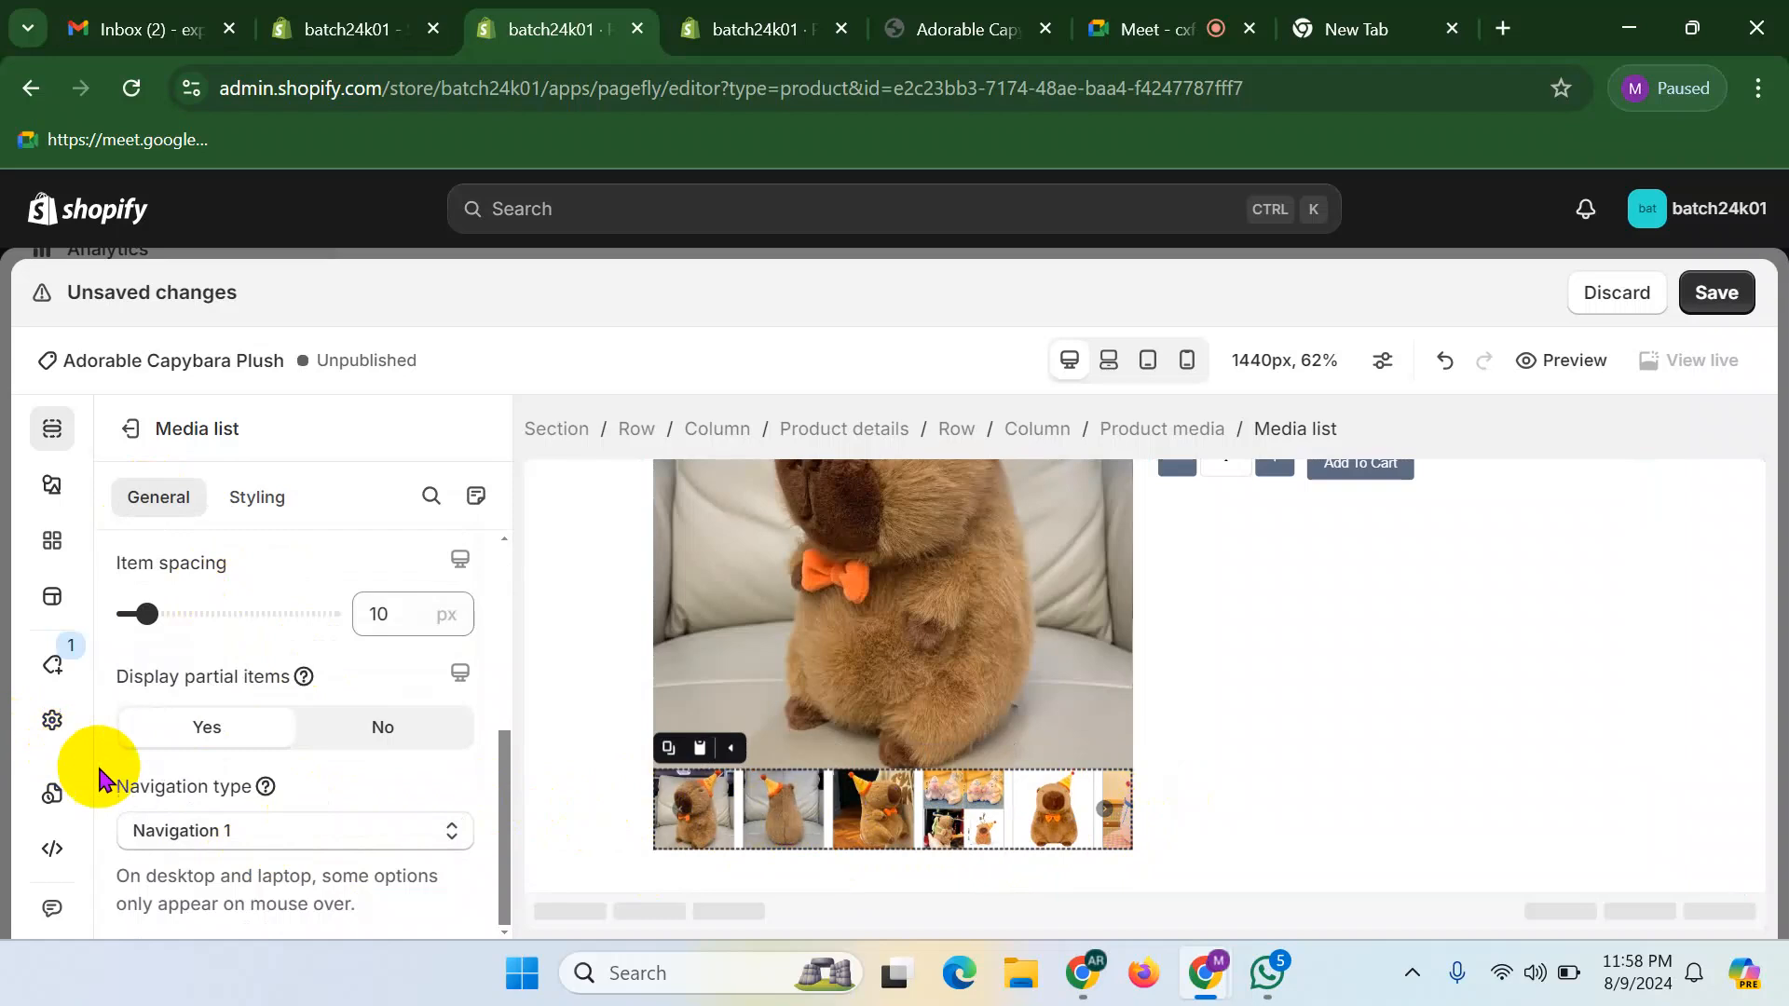
# - Set the Media list's top and bottom margins to 10 px in its styling settings
pyautogui.scroll(6, 366, 762)
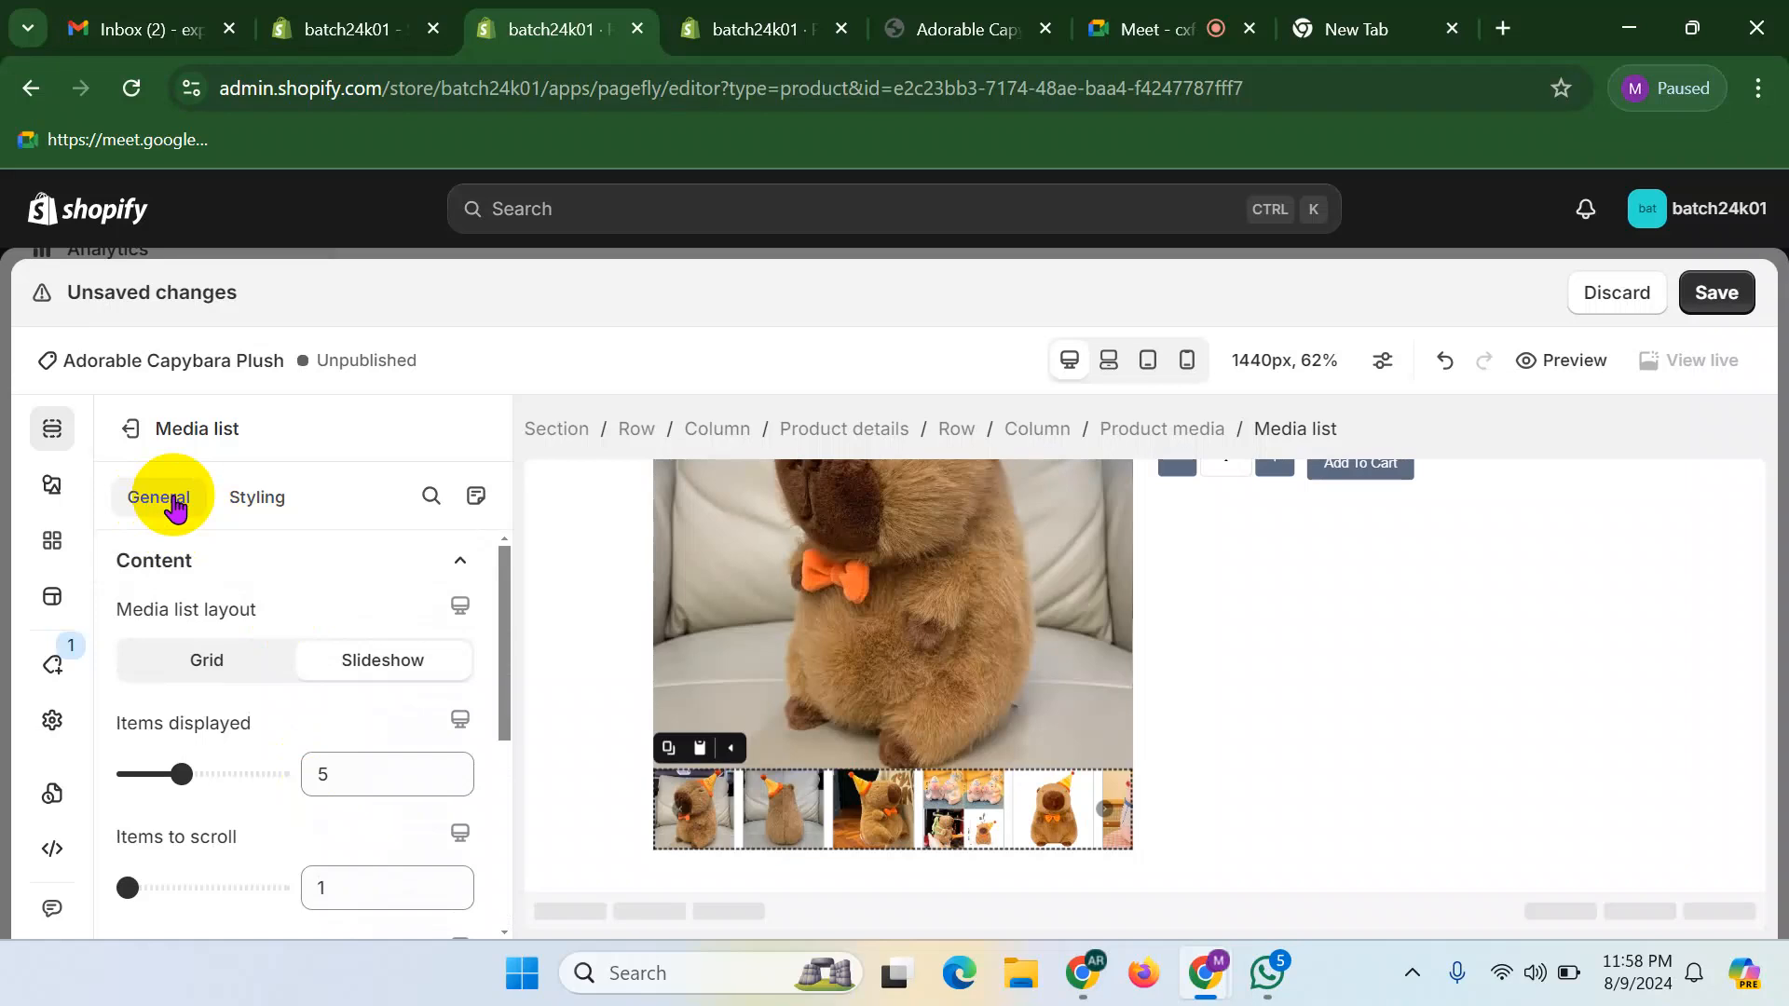
pyautogui.click(239, 507)
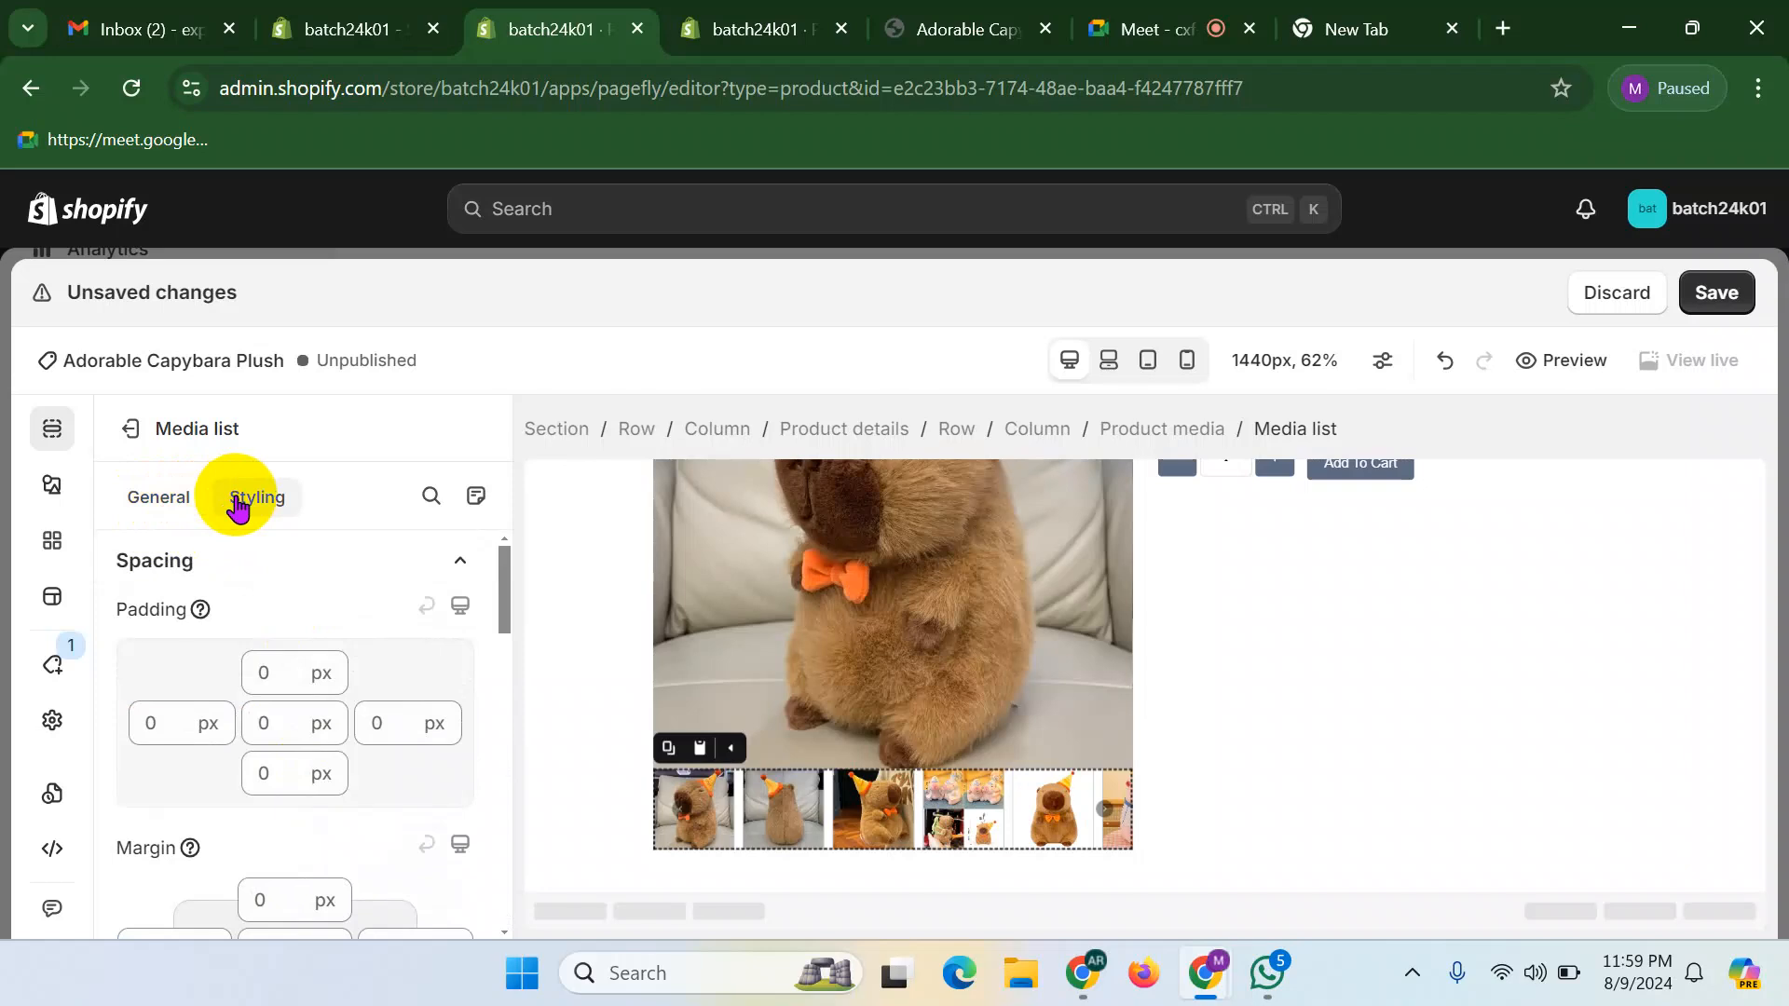
pyautogui.scroll(-3, 331, 835)
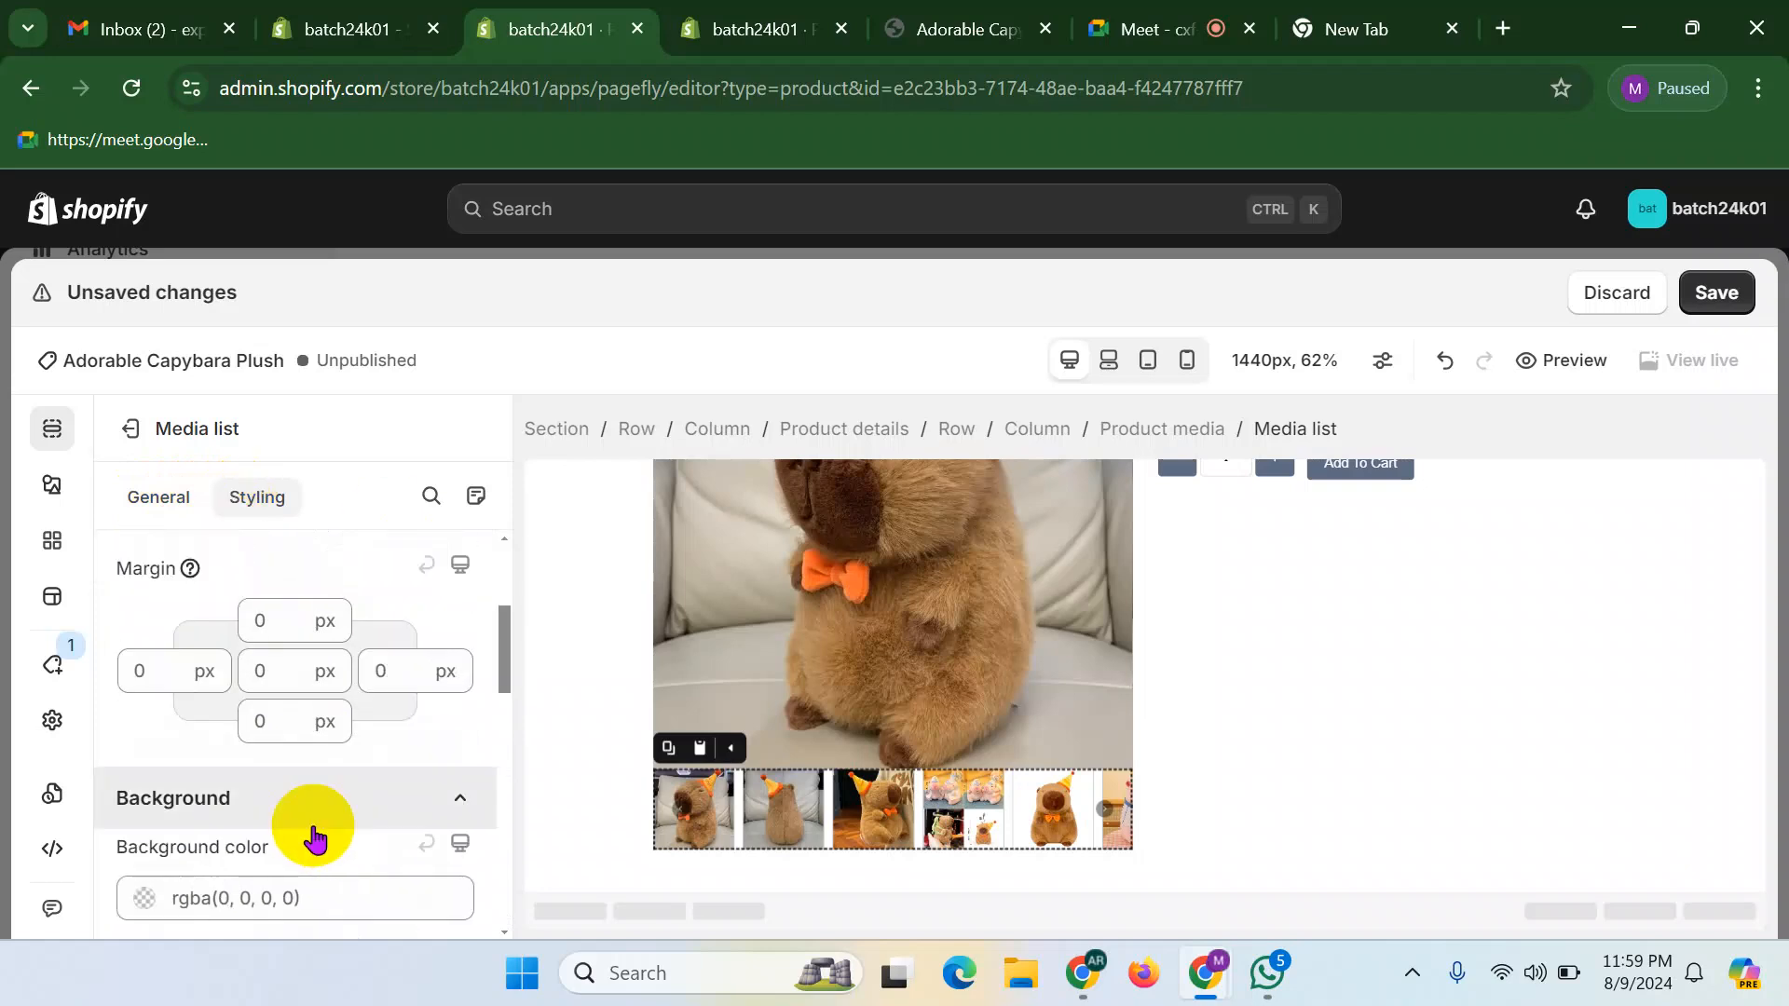
pyautogui.scroll(3, 180, 615)
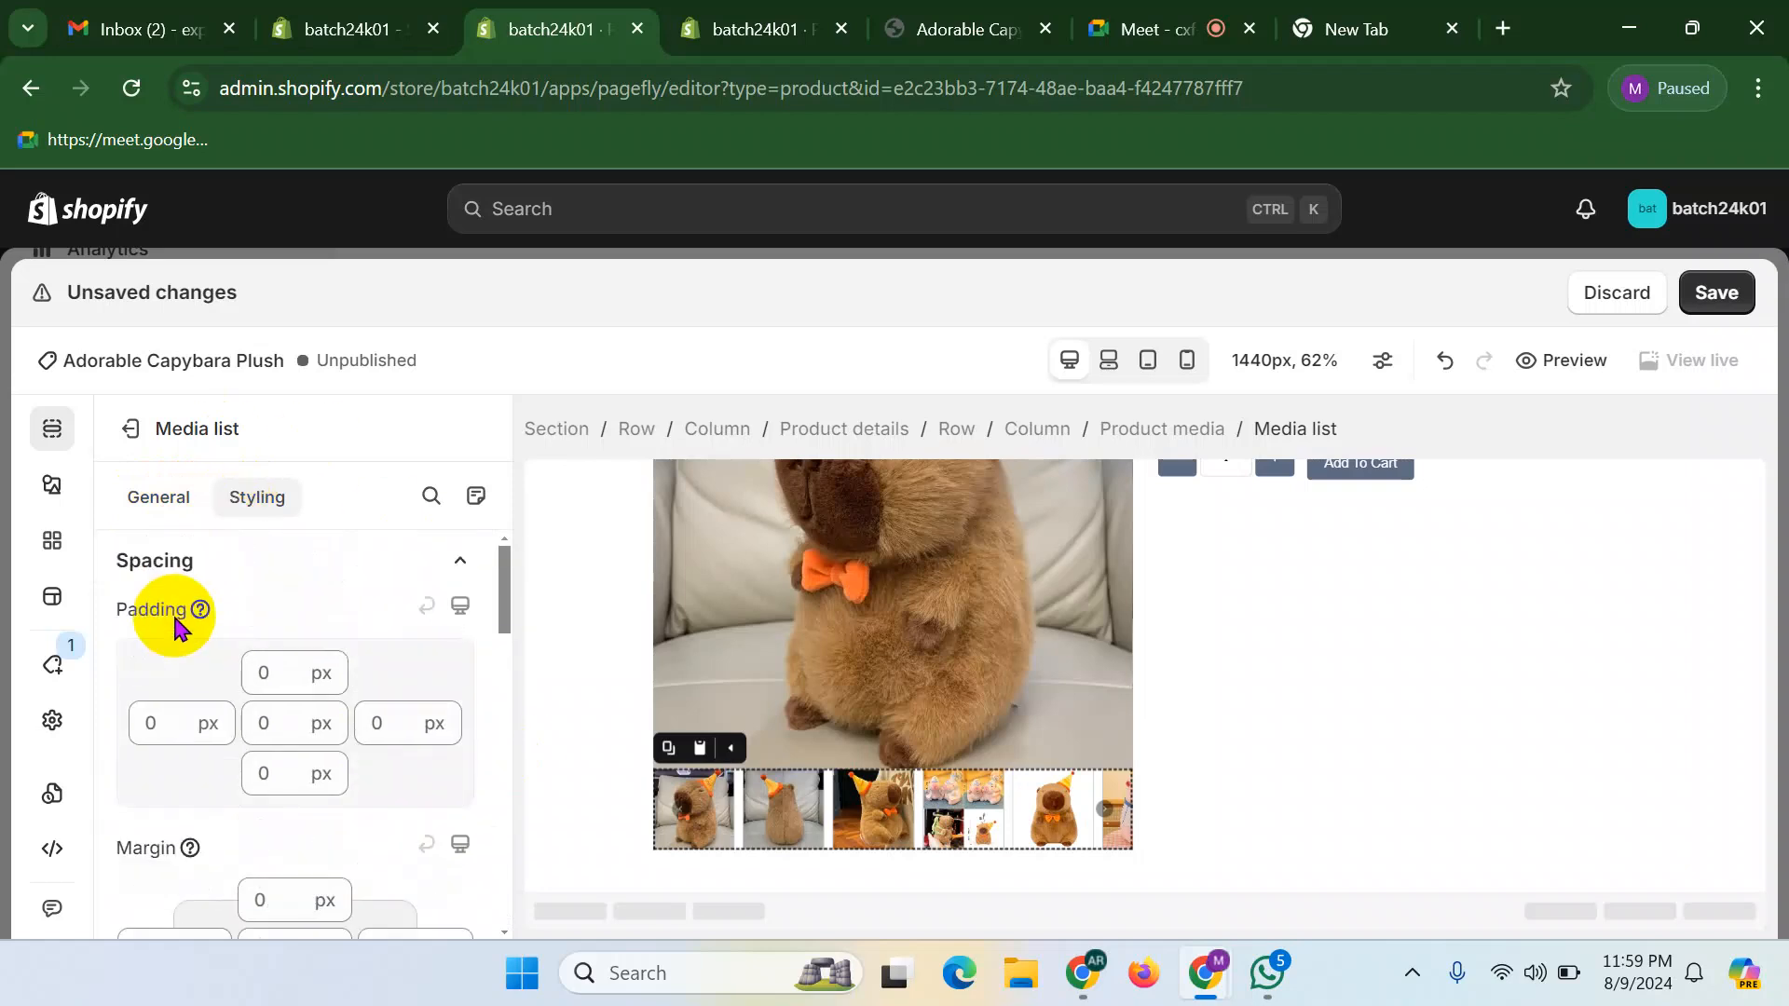
pyautogui.scroll(-5, 231, 721)
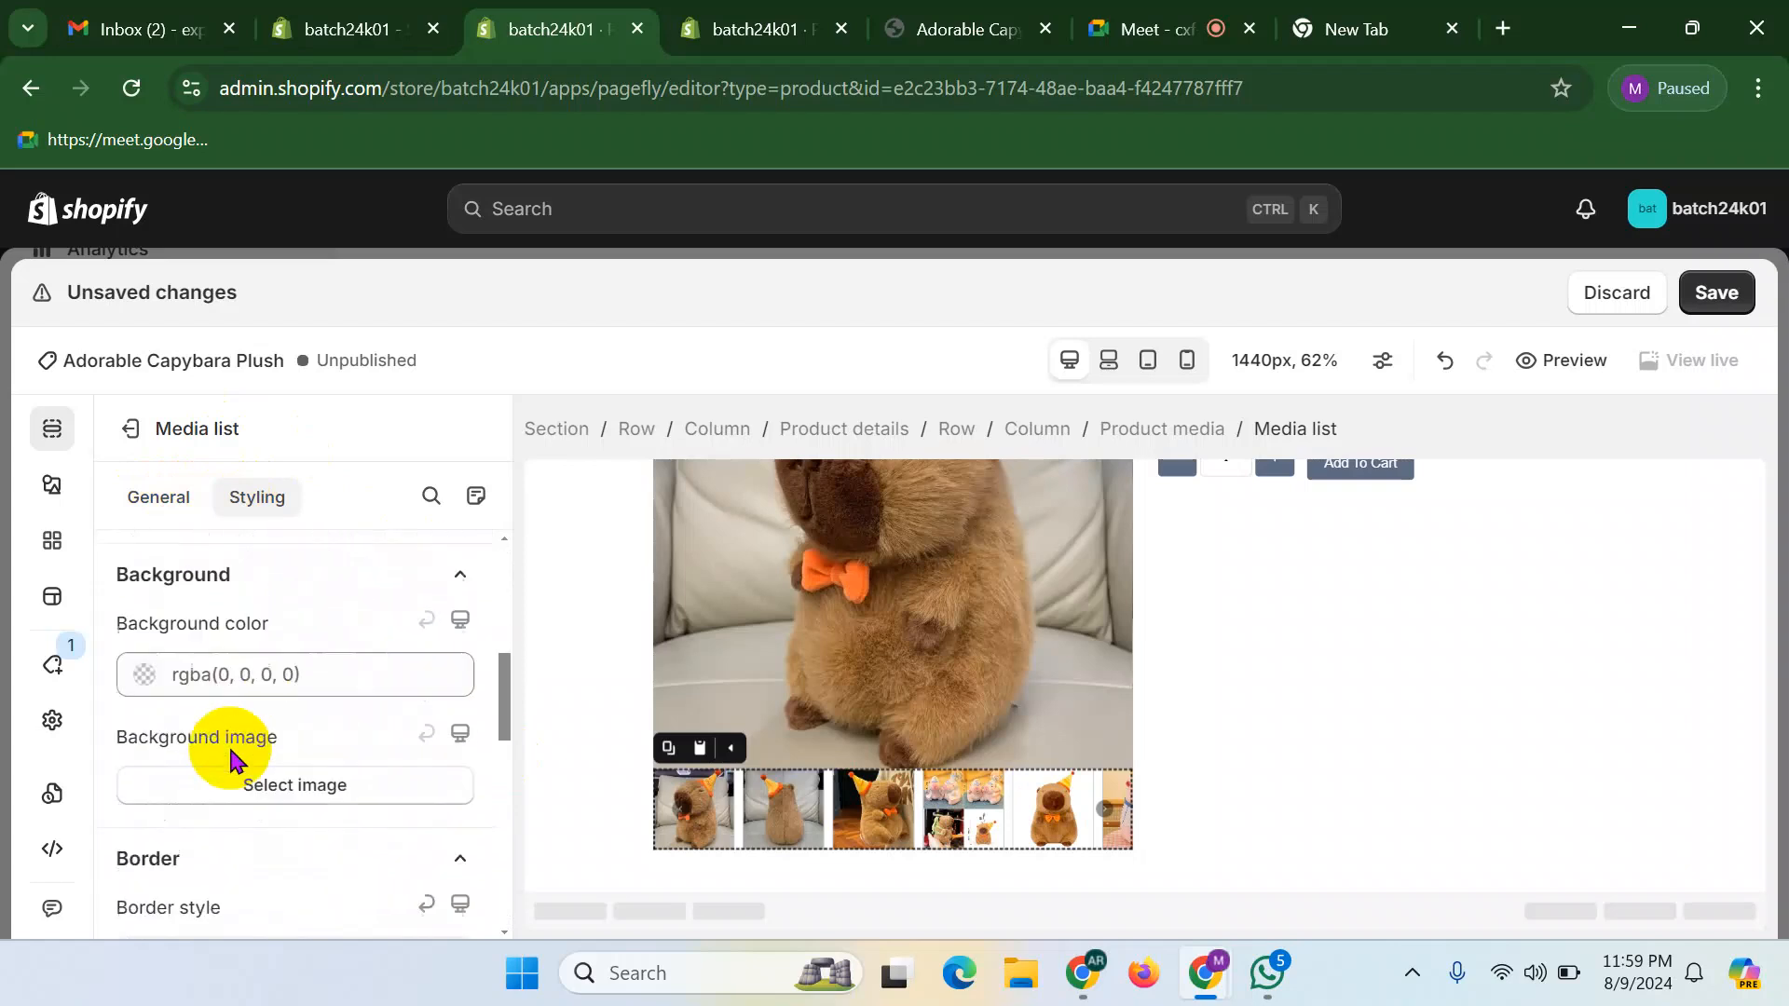
pyautogui.scroll(5, 180, 683)
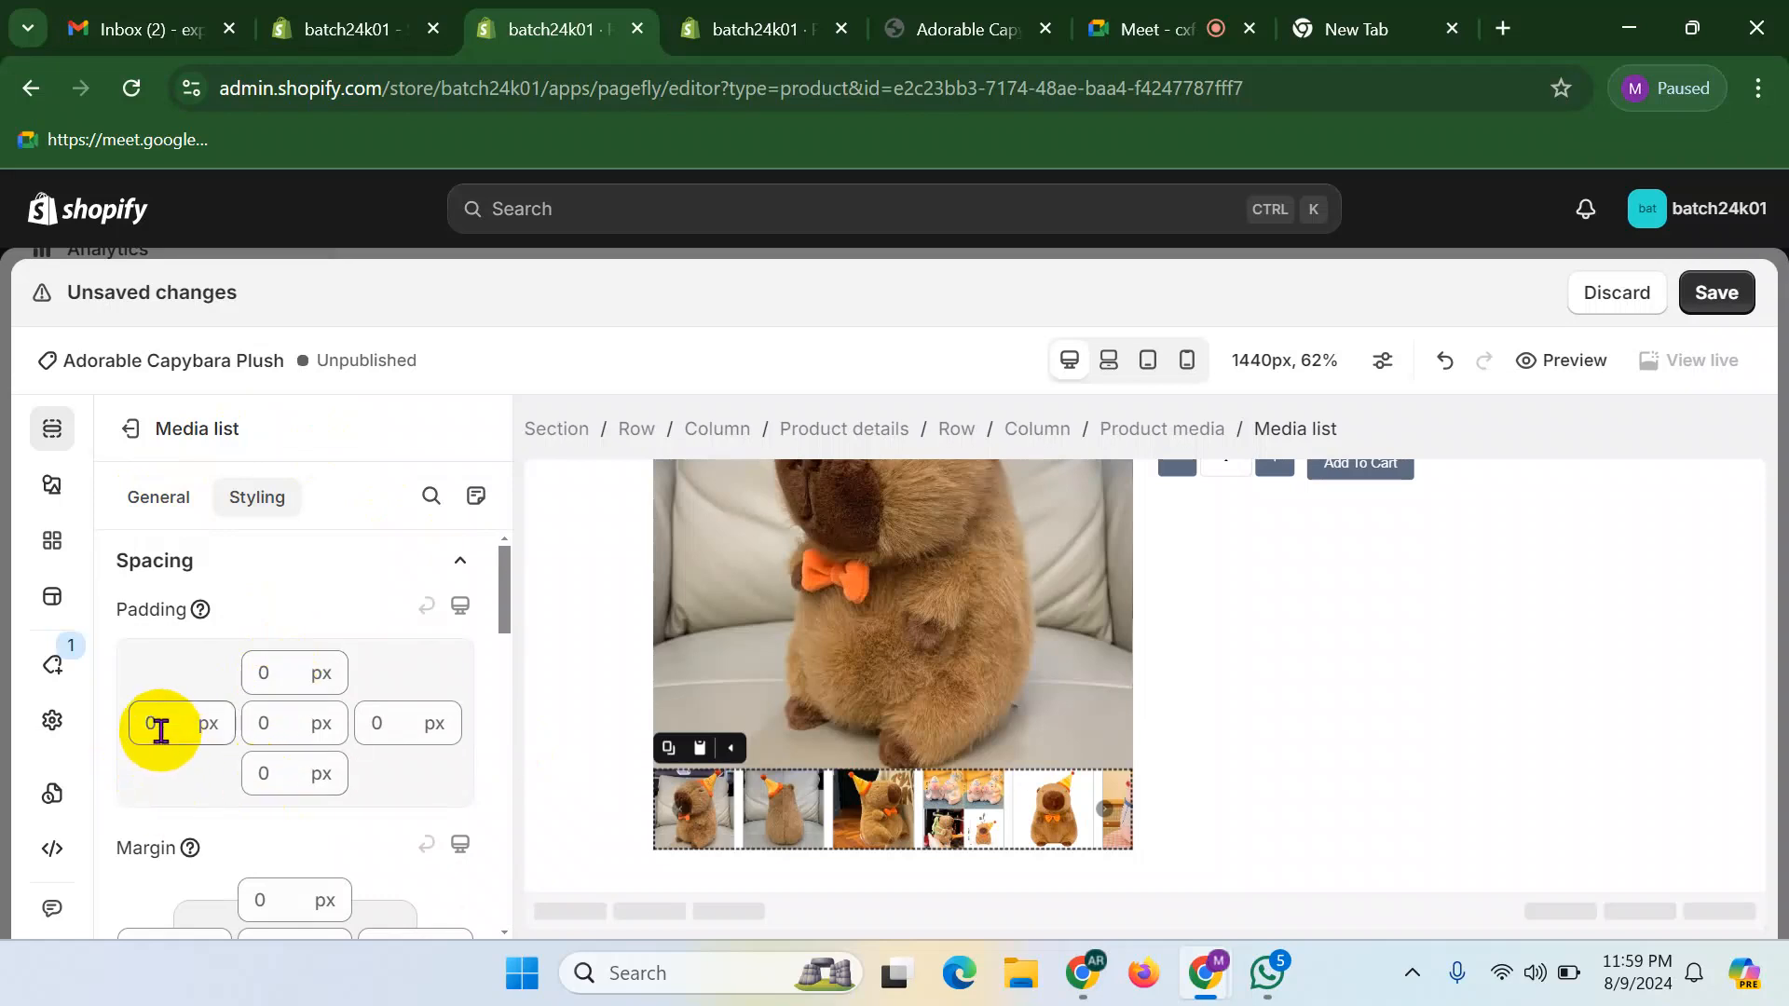
pyautogui.scroll(-2, 263, 844)
pyautogui.click(276, 760)
pyautogui.write('10')
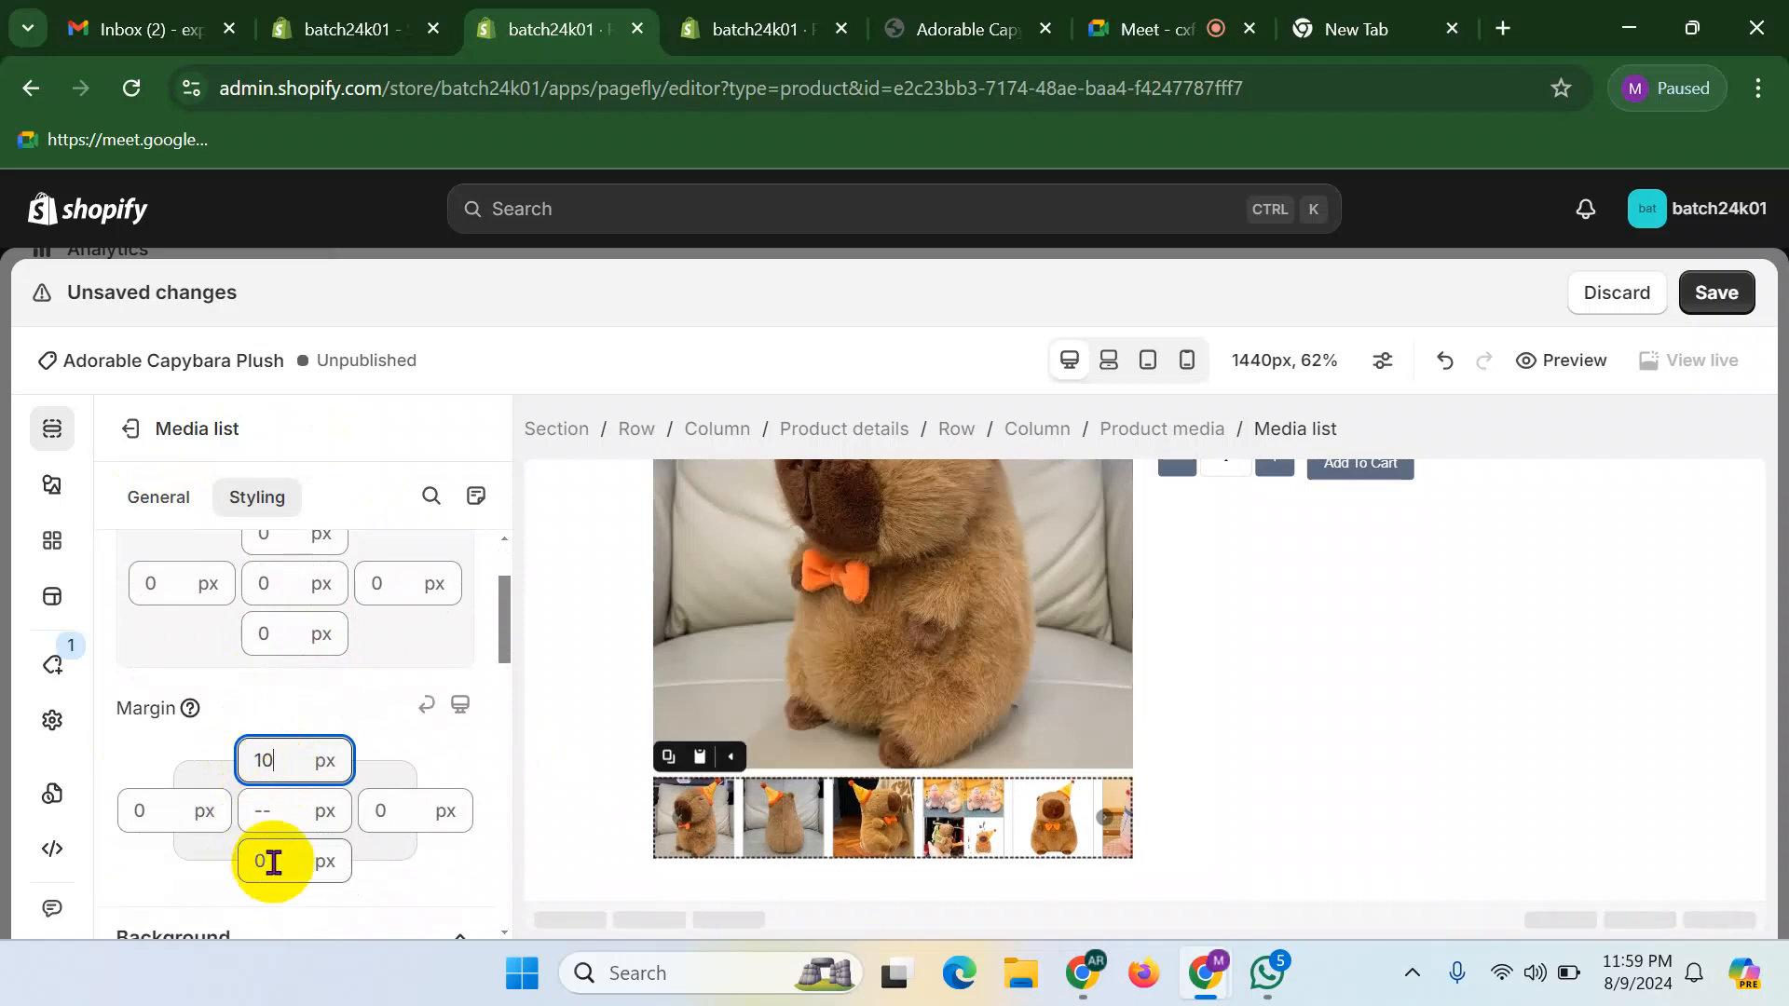
pyautogui.click(245, 861)
pyautogui.write('10')
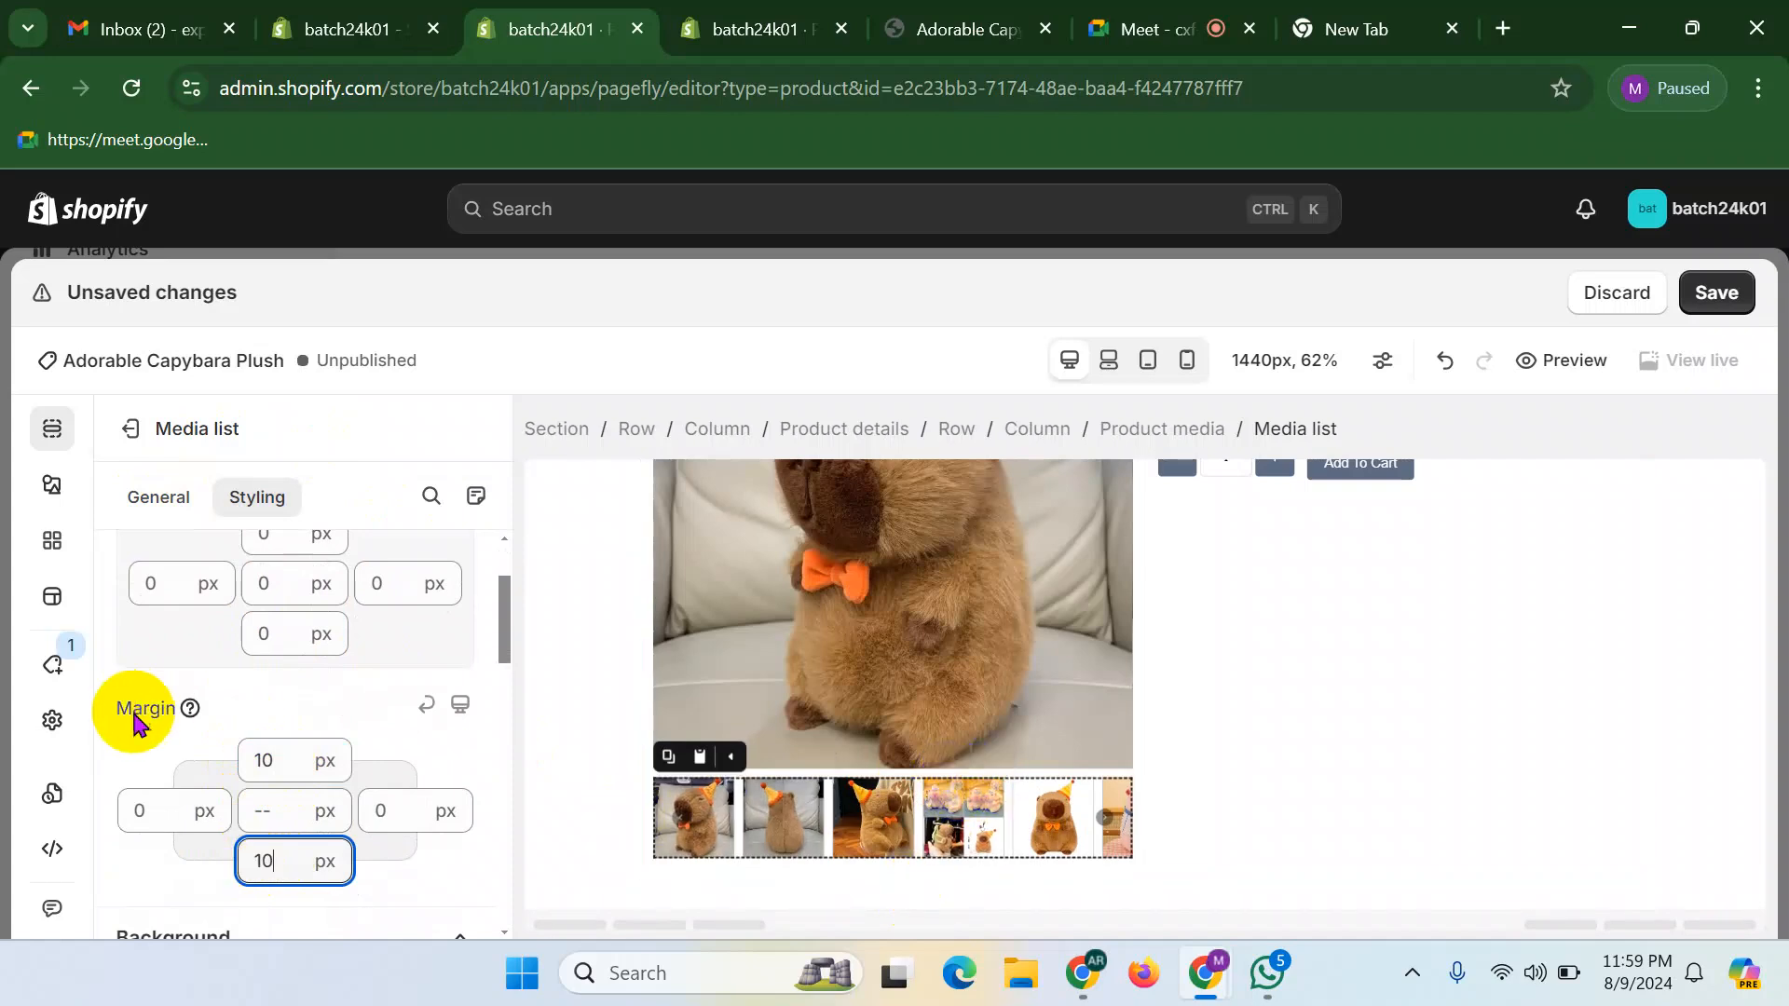
# - Try 10 px for the left and right margins of the Media list
pyautogui.click(149, 811)
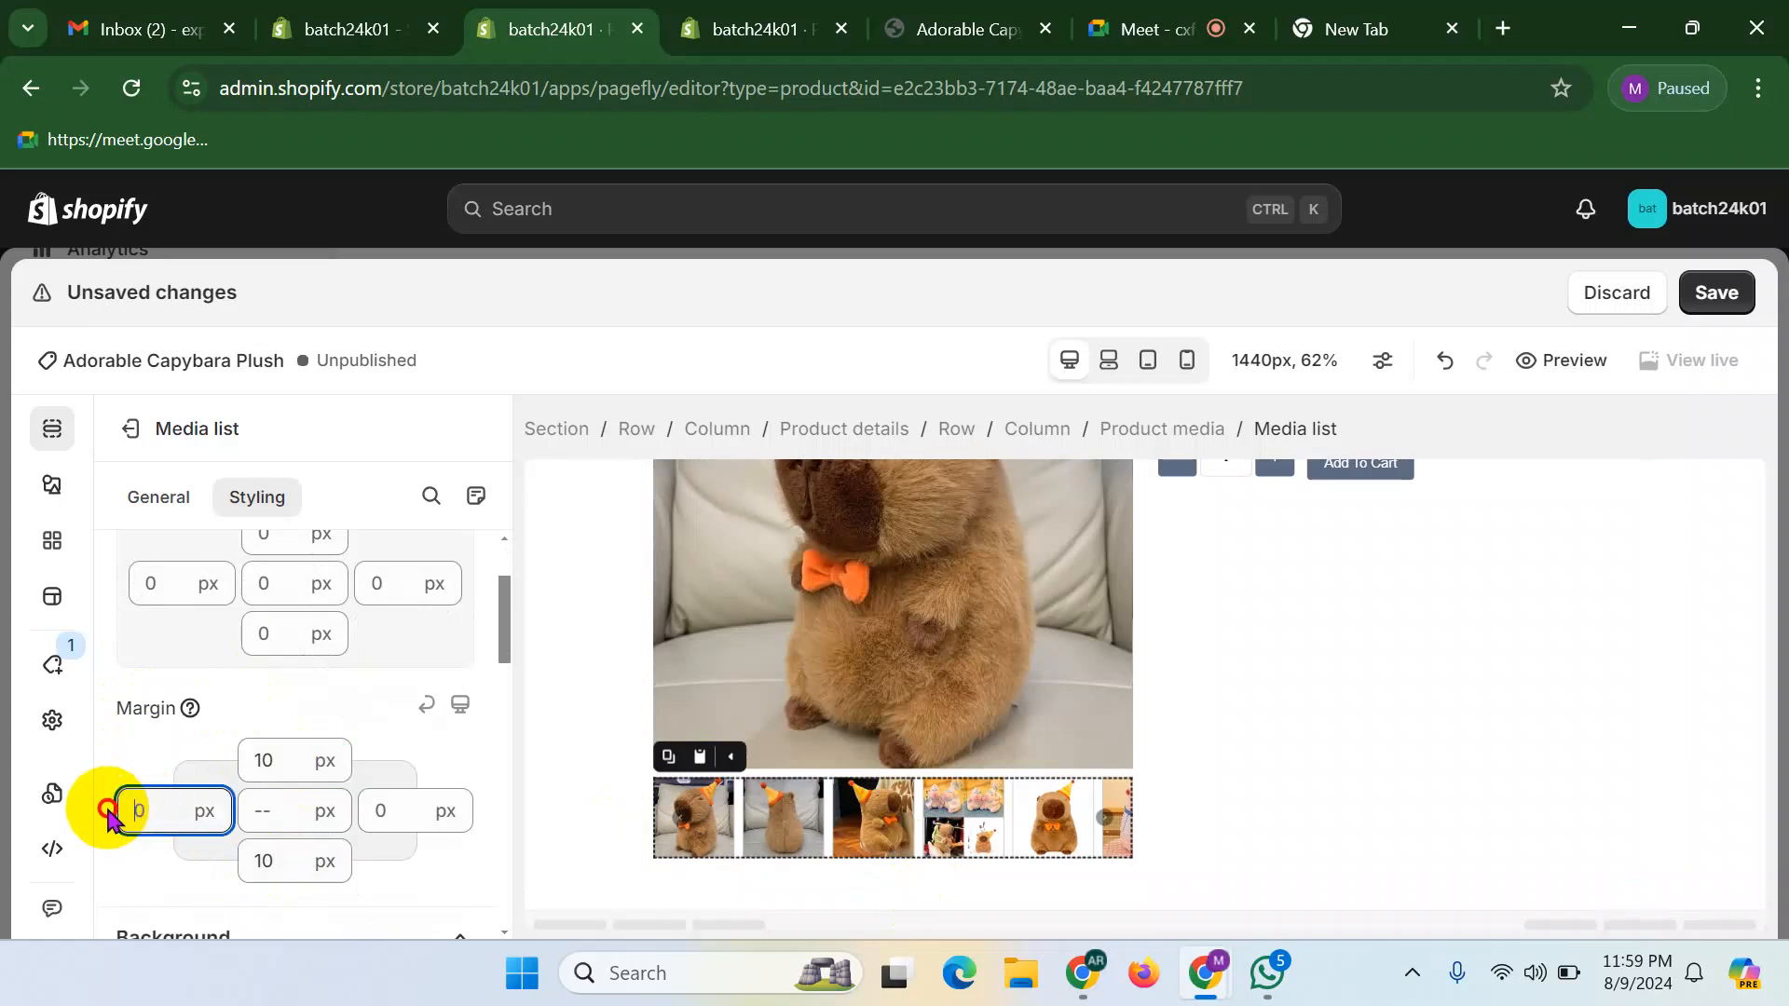
pyautogui.write('10')
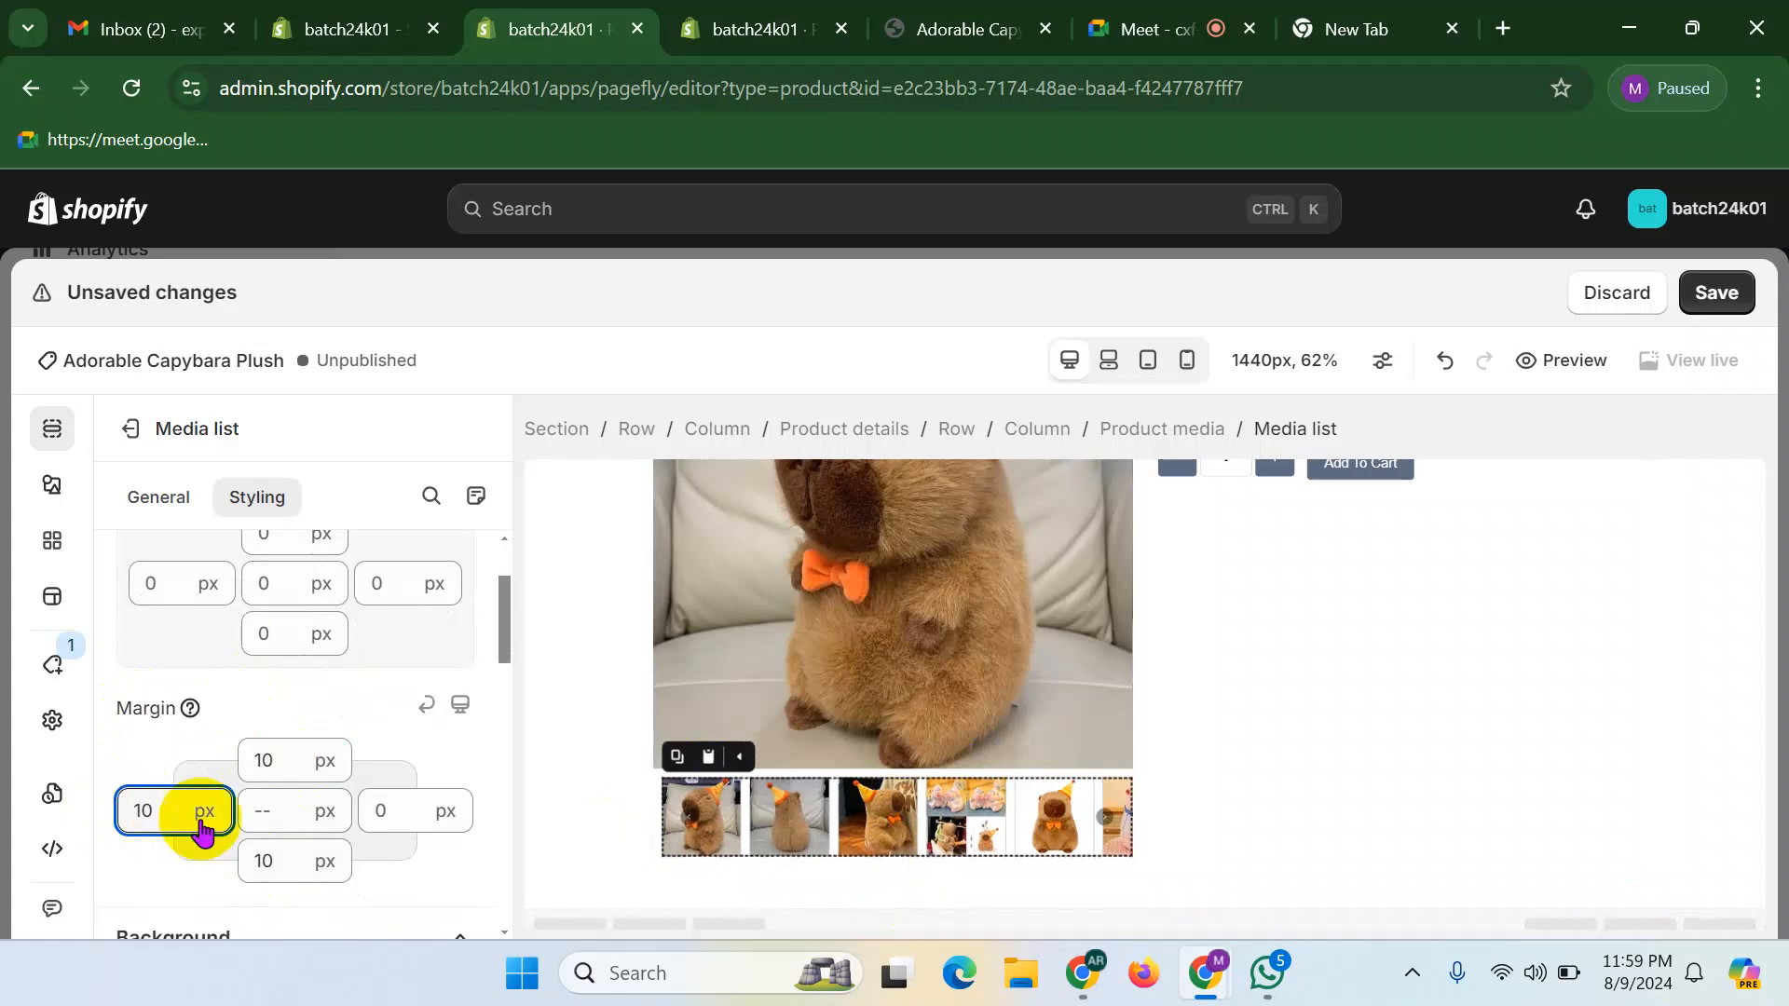
pyautogui.click(382, 810)
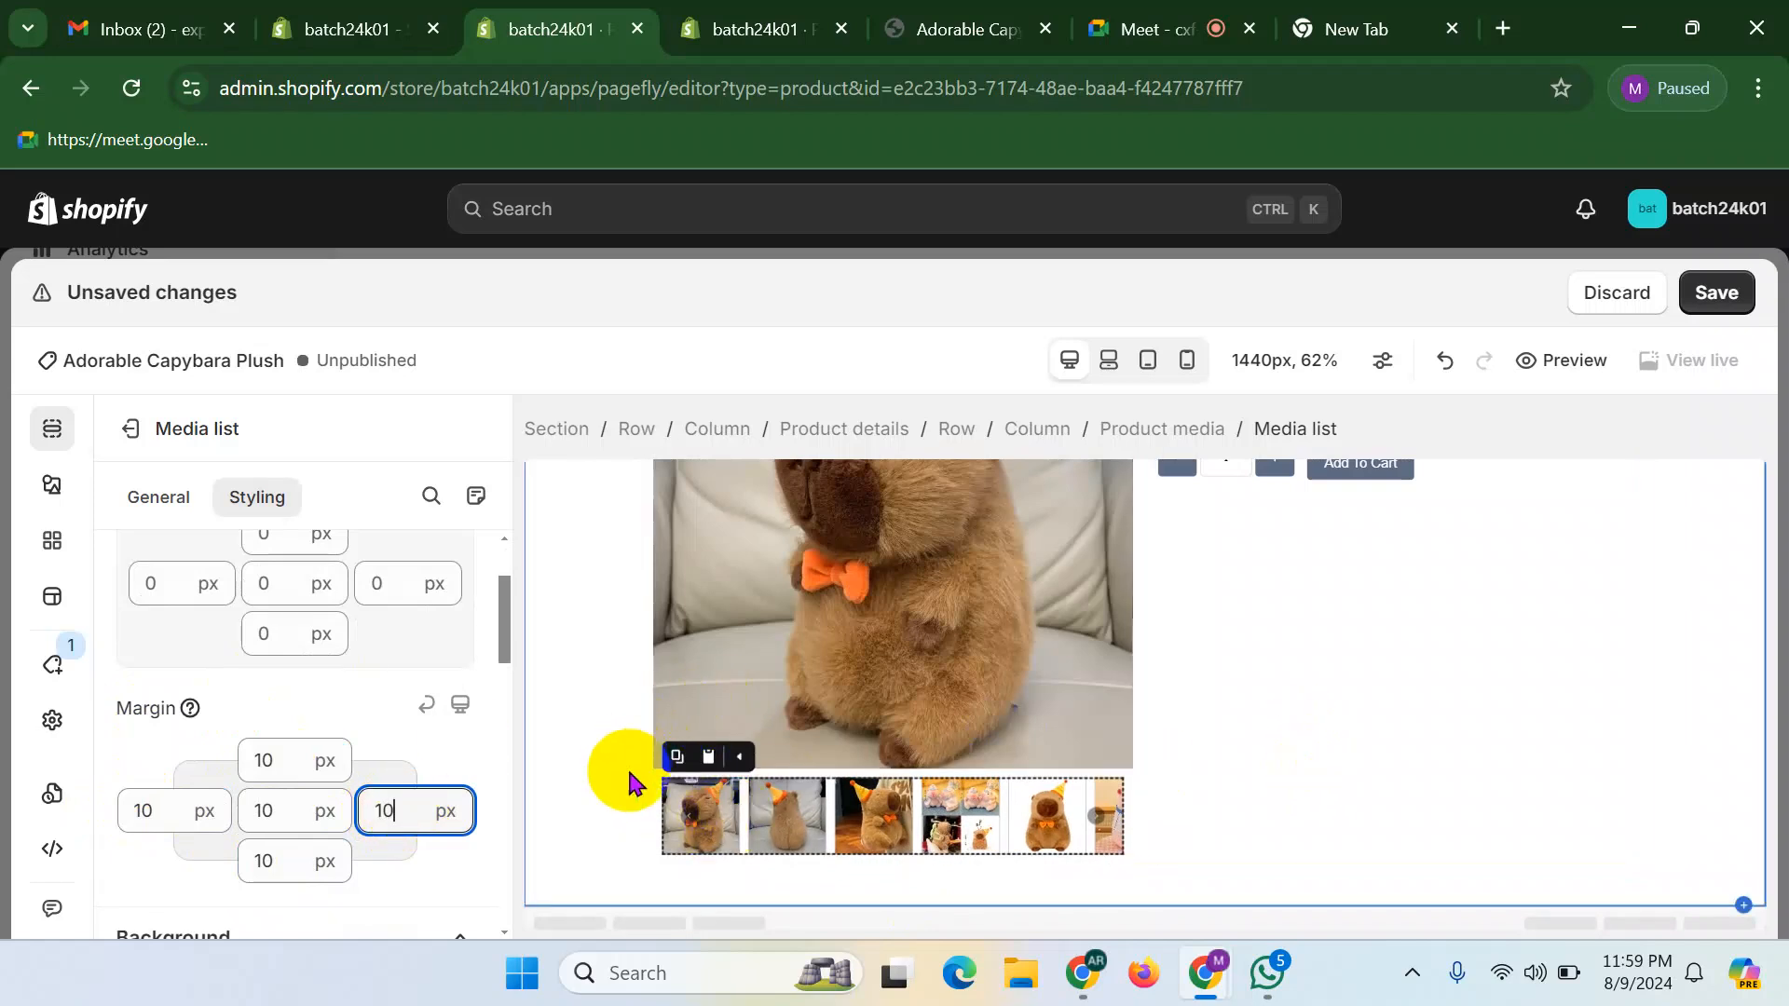
# - Set the Media list's left and right margins to 5 px
pyautogui.doubleClick(135, 813)
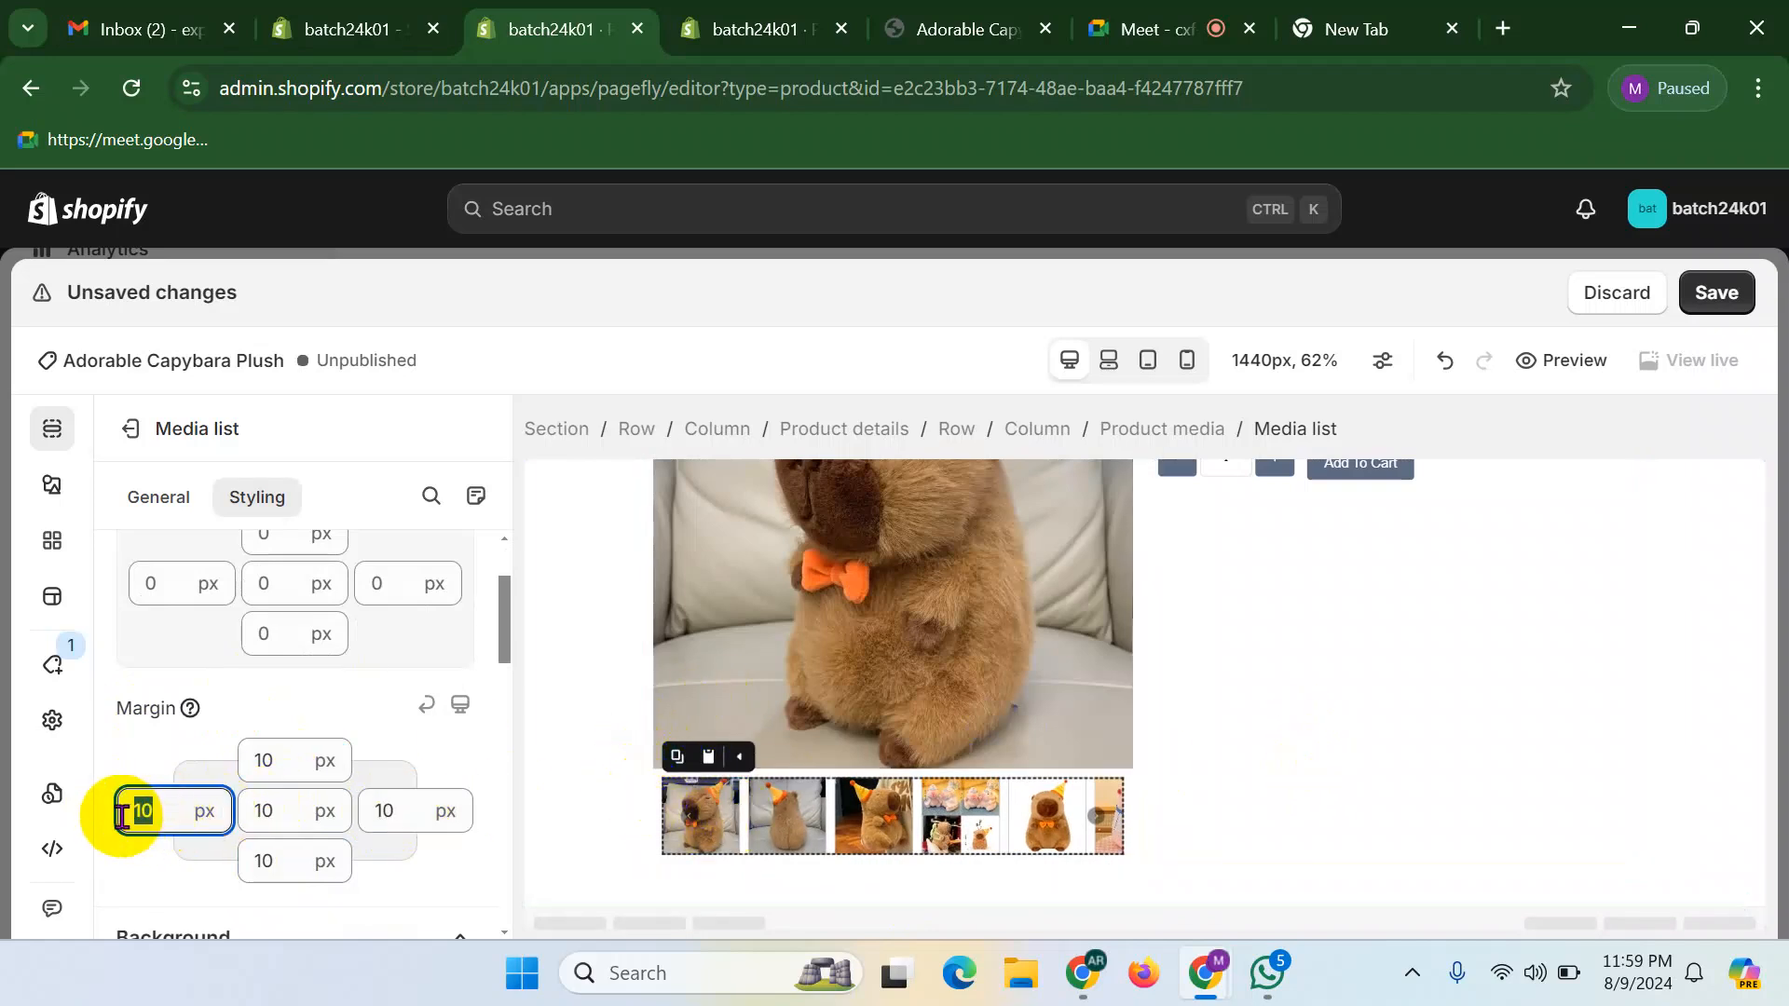
pyautogui.write('5')
pyautogui.click(398, 808)
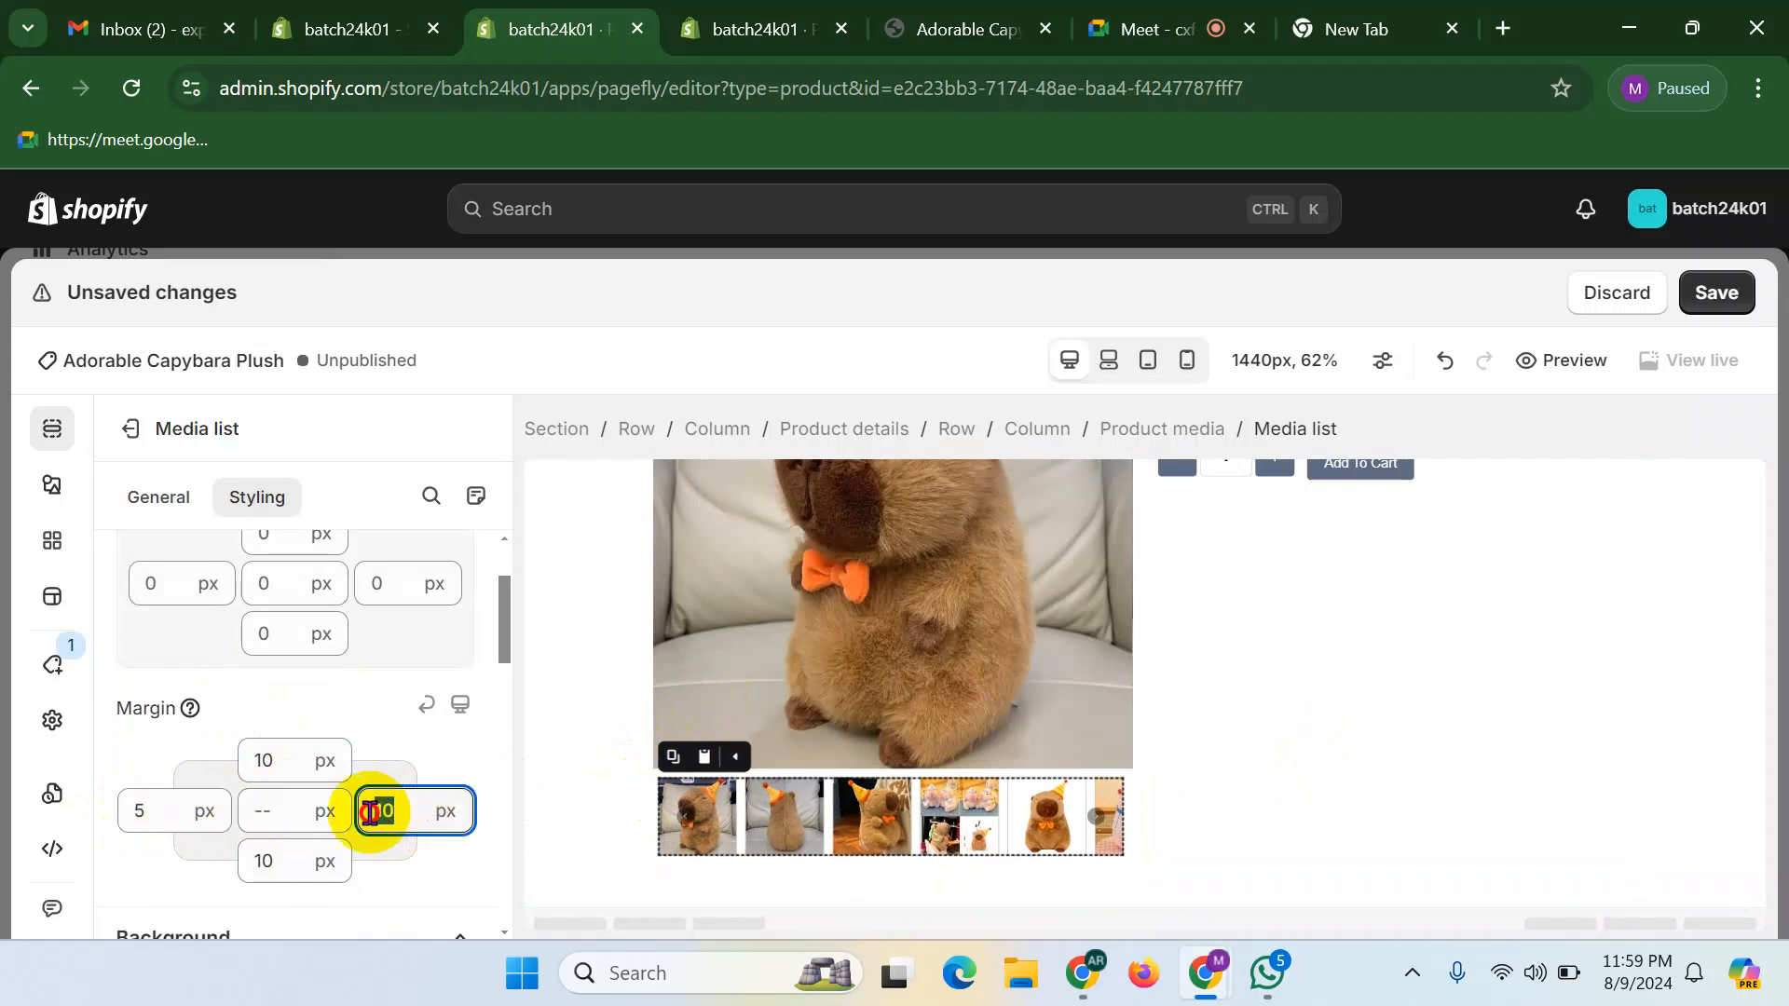
pyautogui.write('5')
# - Examine the Media list's remaining styling settings and compare its advanced CSS code with the margin values
pyautogui.scroll(-4, 386, 610)
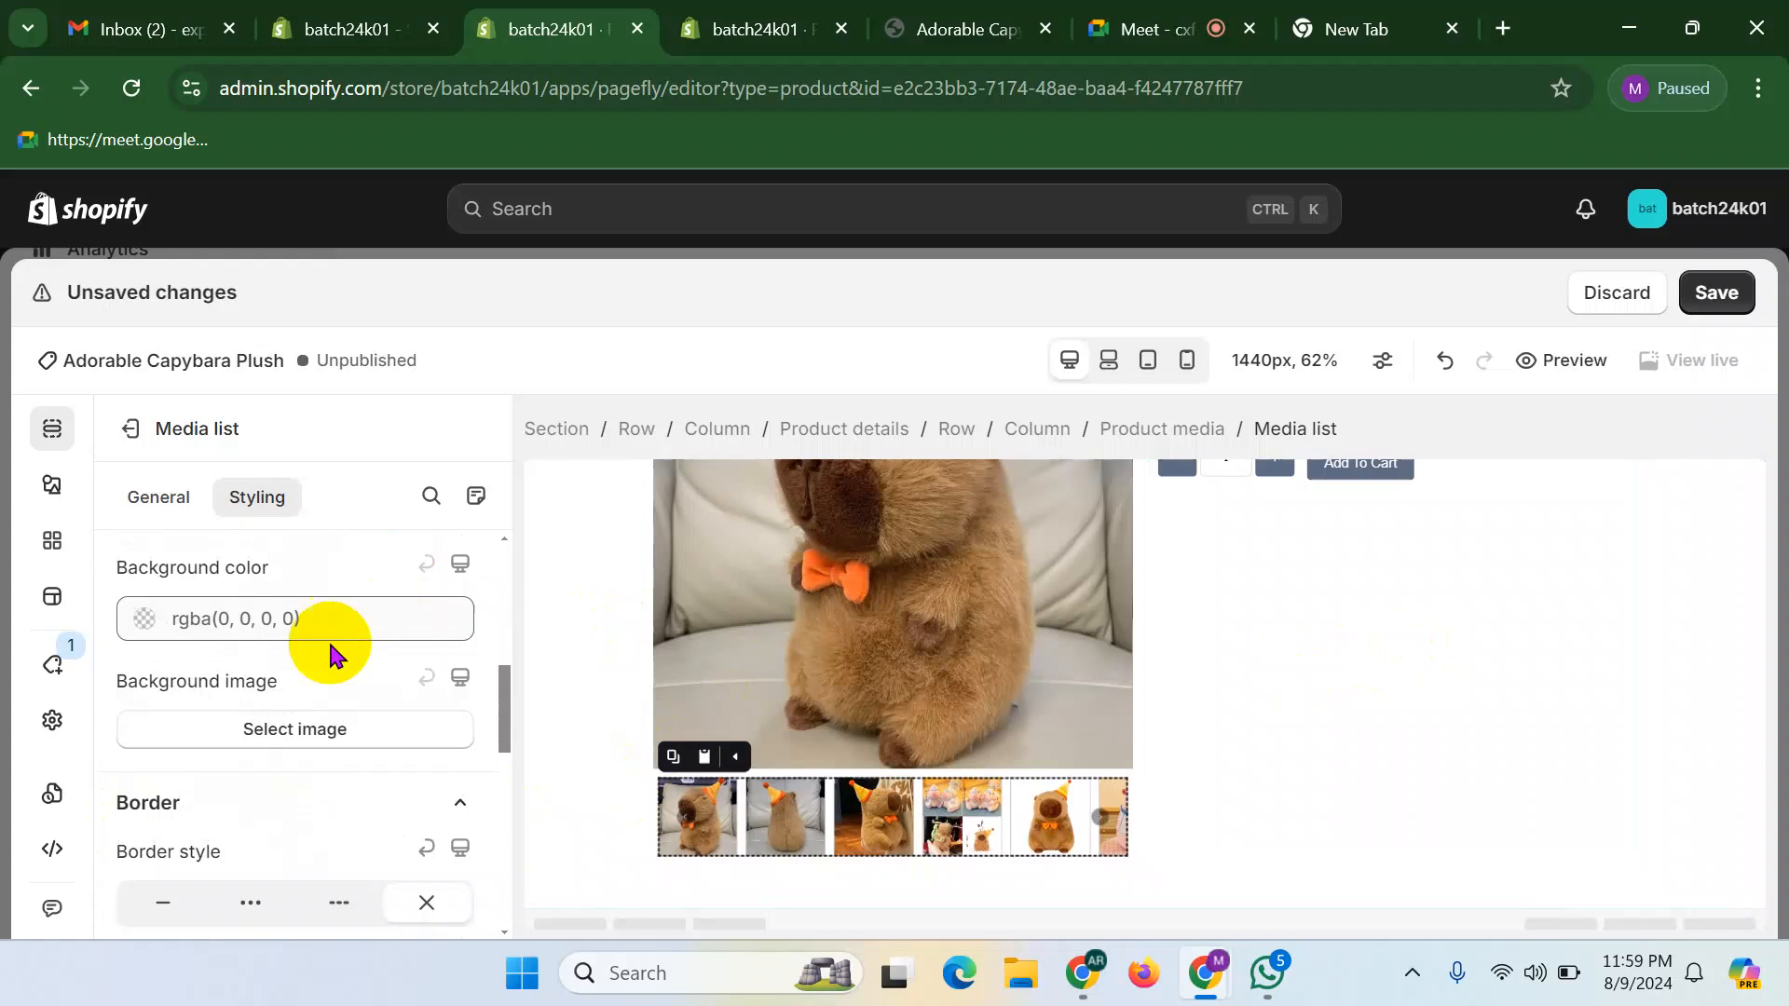
pyautogui.scroll(4, 252, 645)
pyautogui.scroll(-10, 280, 619)
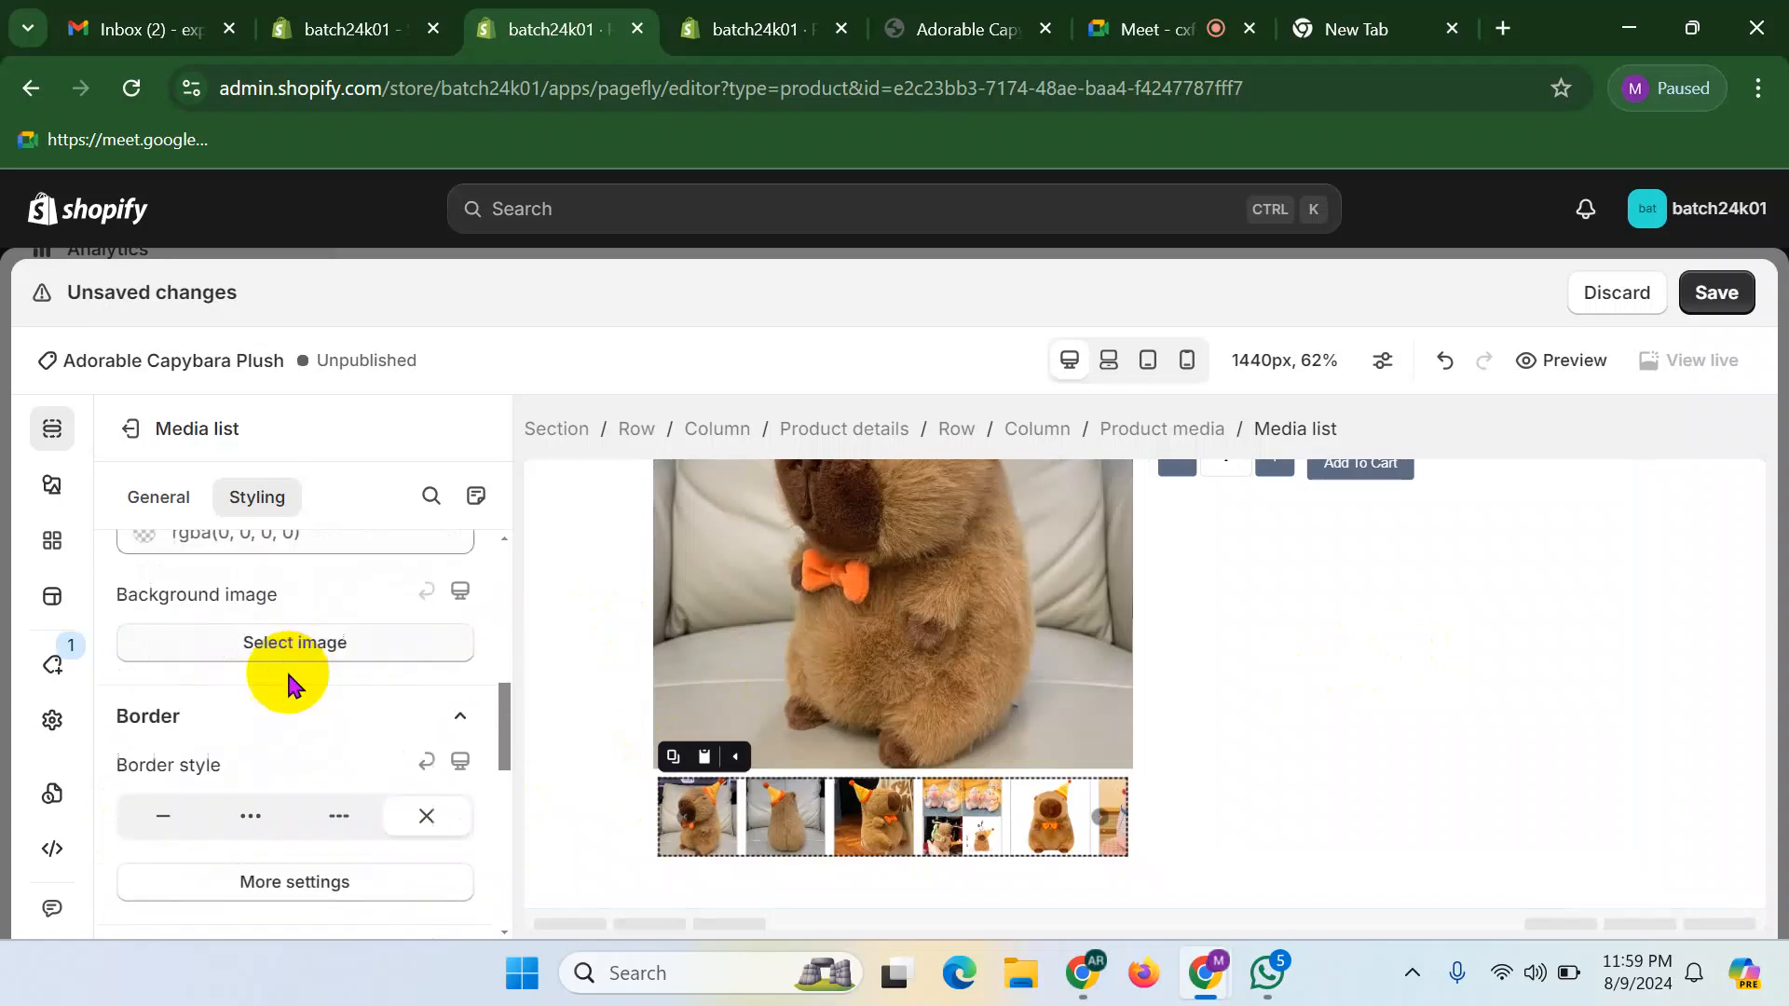
pyautogui.scroll(2, 232, 703)
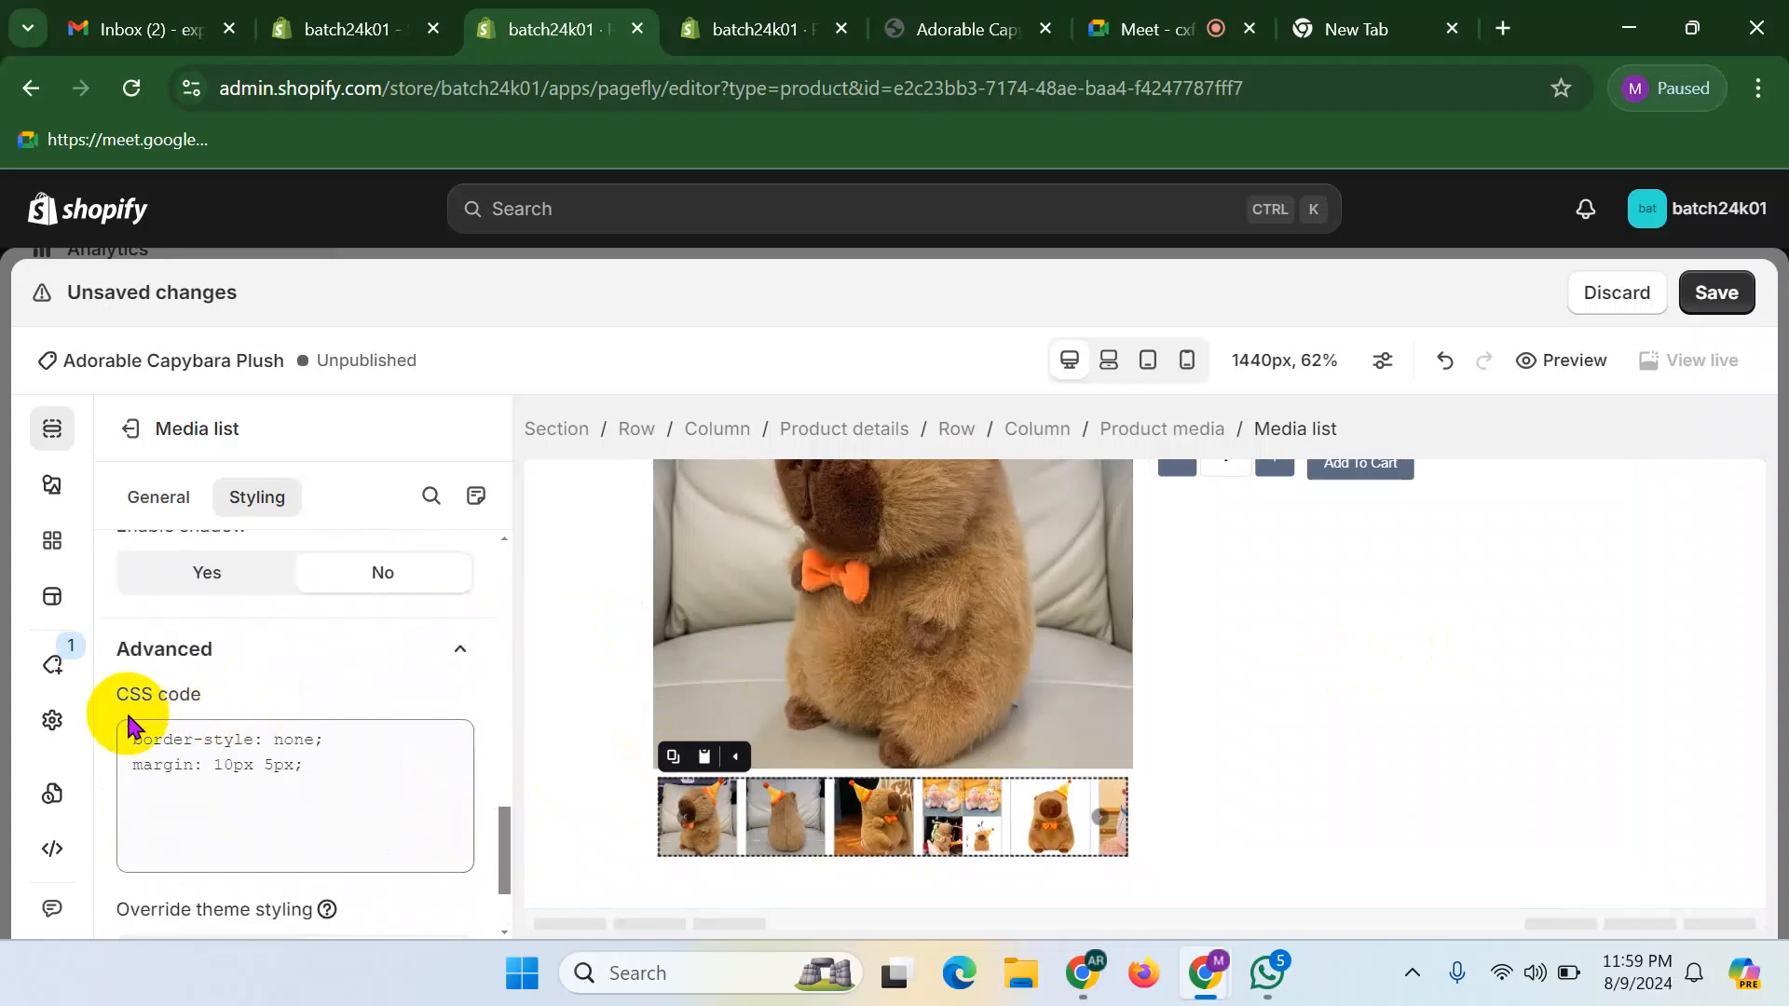
pyautogui.scroll(-2, 336, 753)
pyautogui.scroll(2, 242, 749)
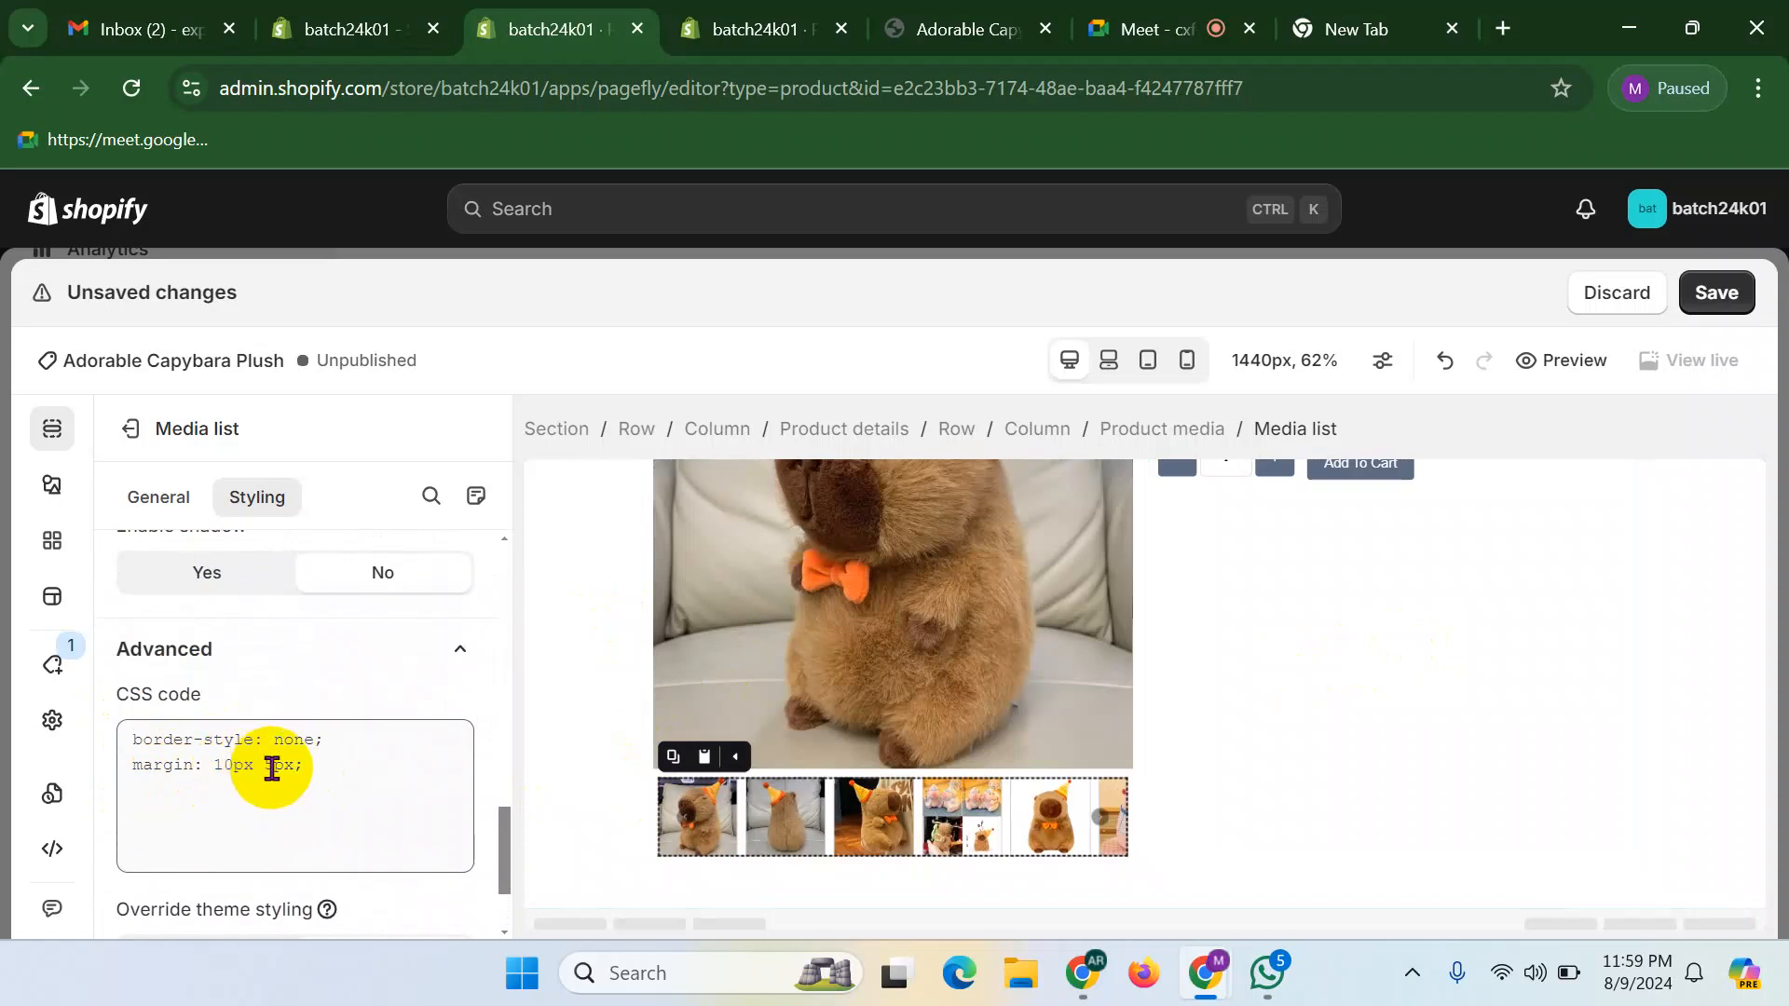
pyautogui.click(332, 776)
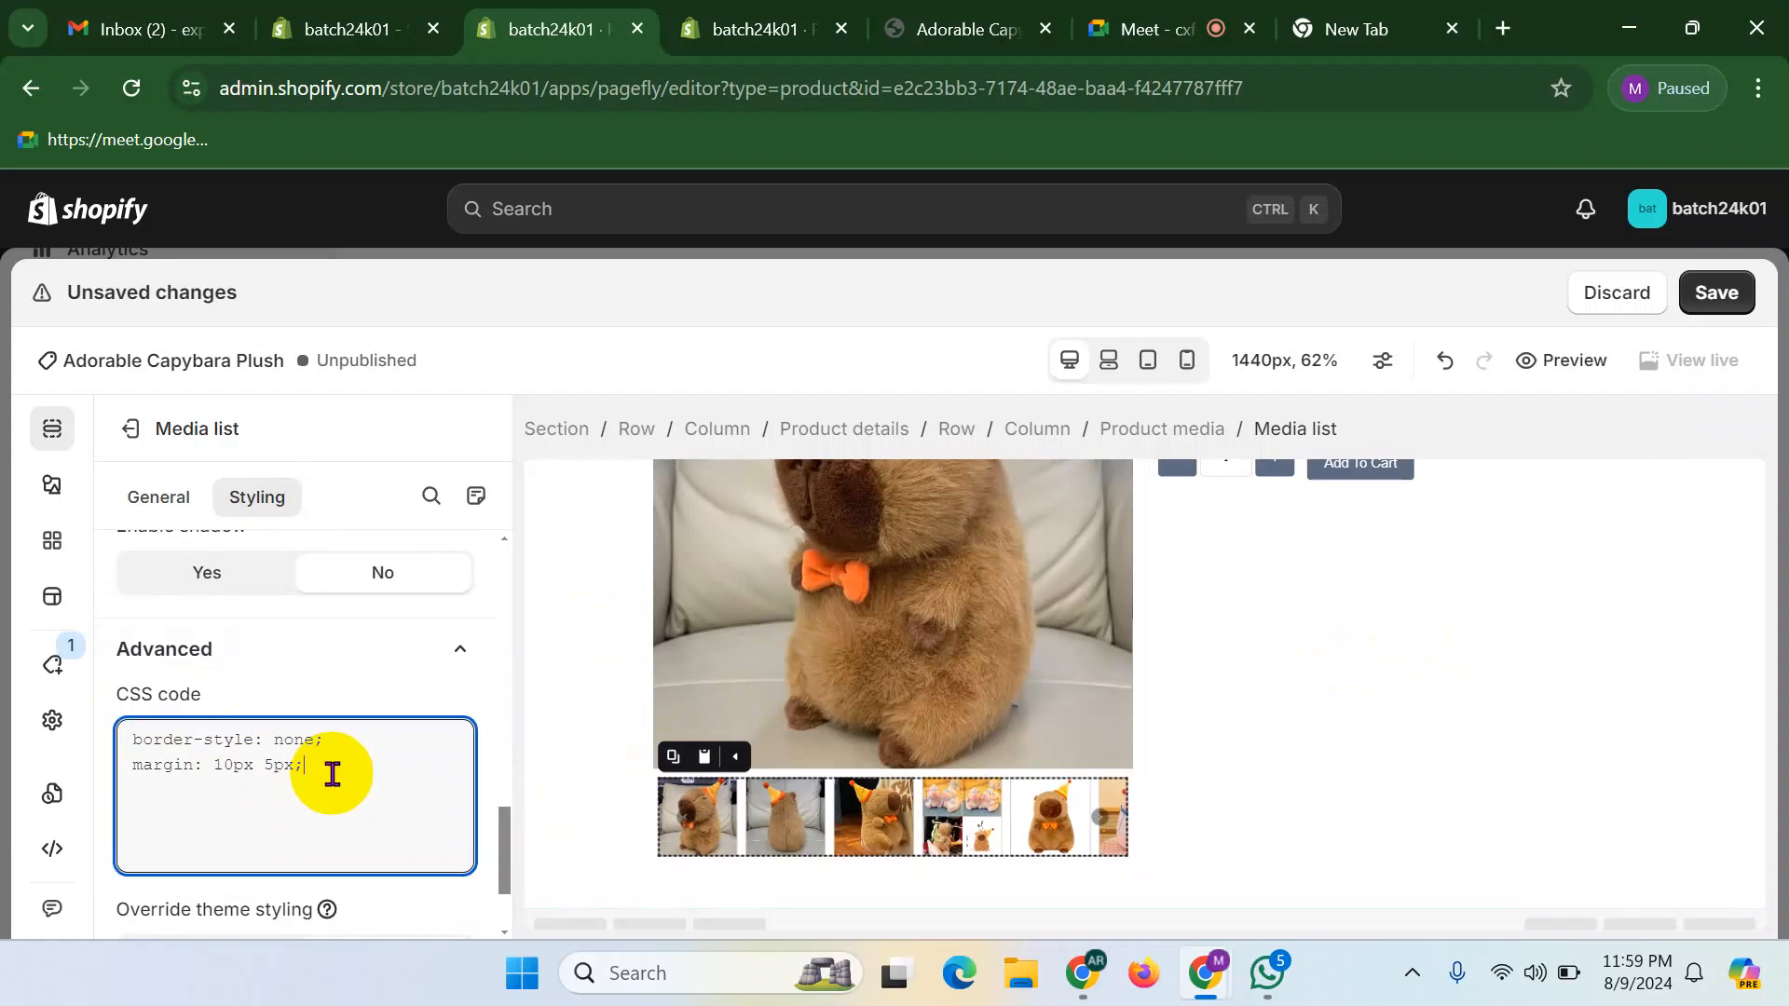
pyautogui.scroll(10, 387, 587)
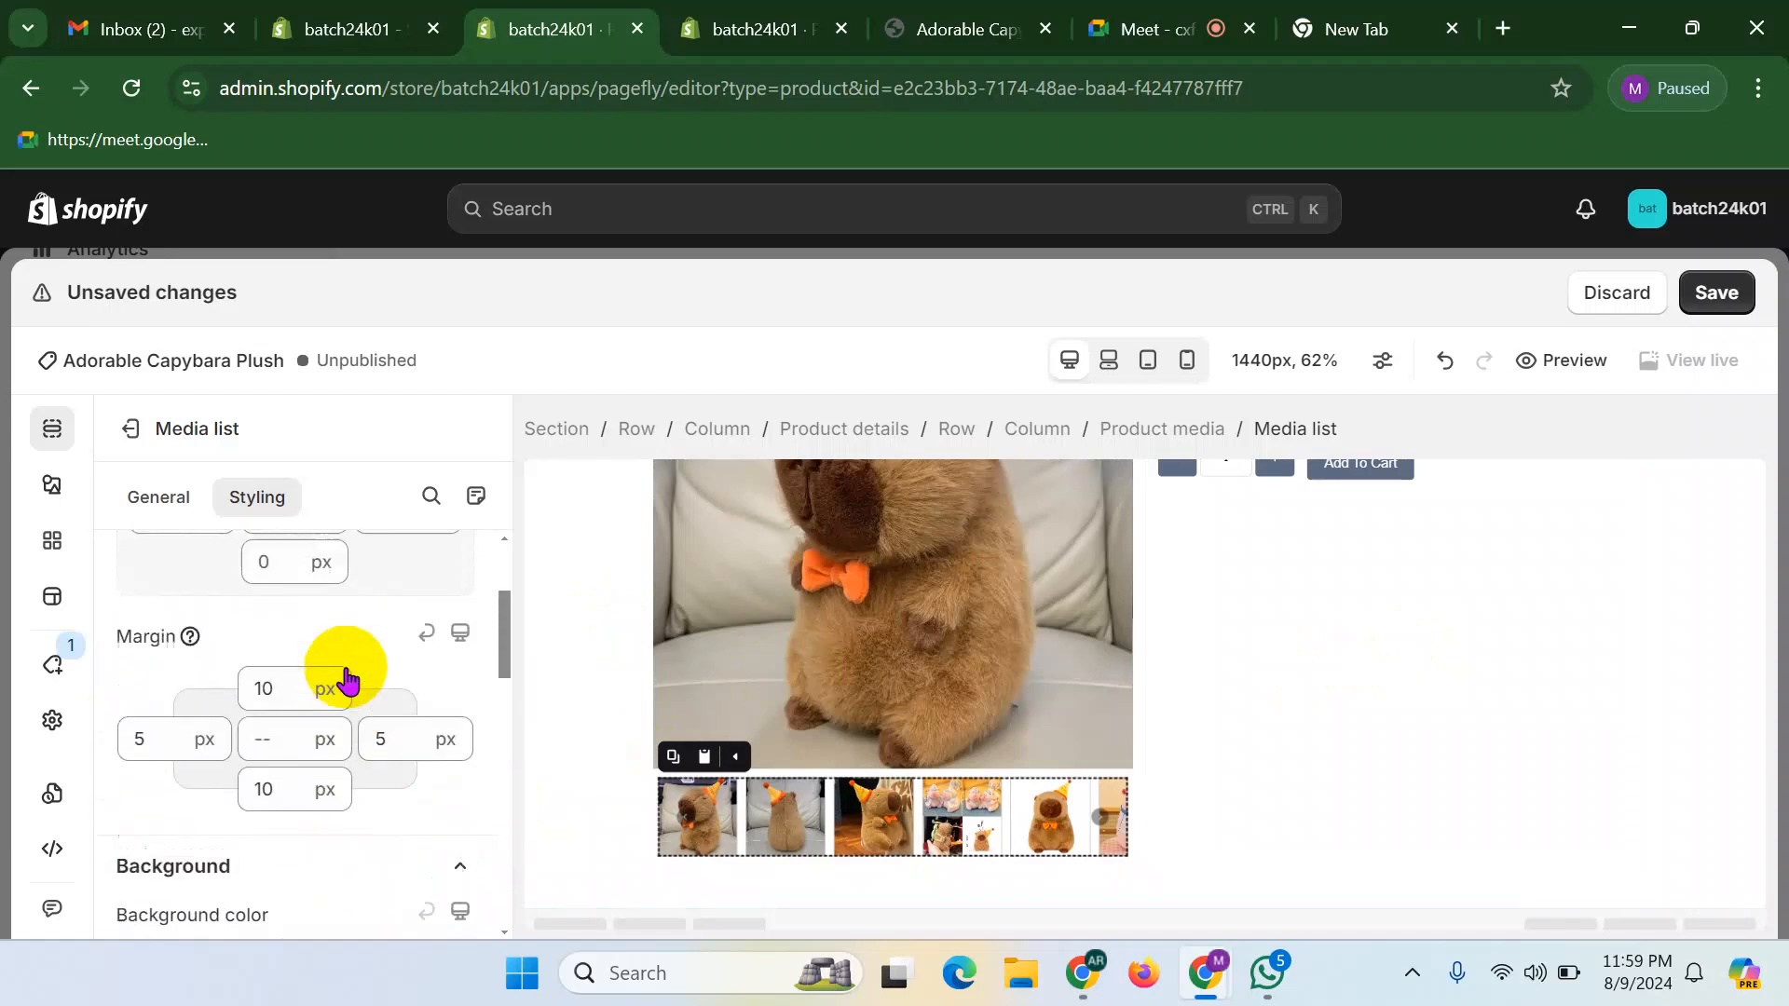
pyautogui.scroll(-10, 277, 685)
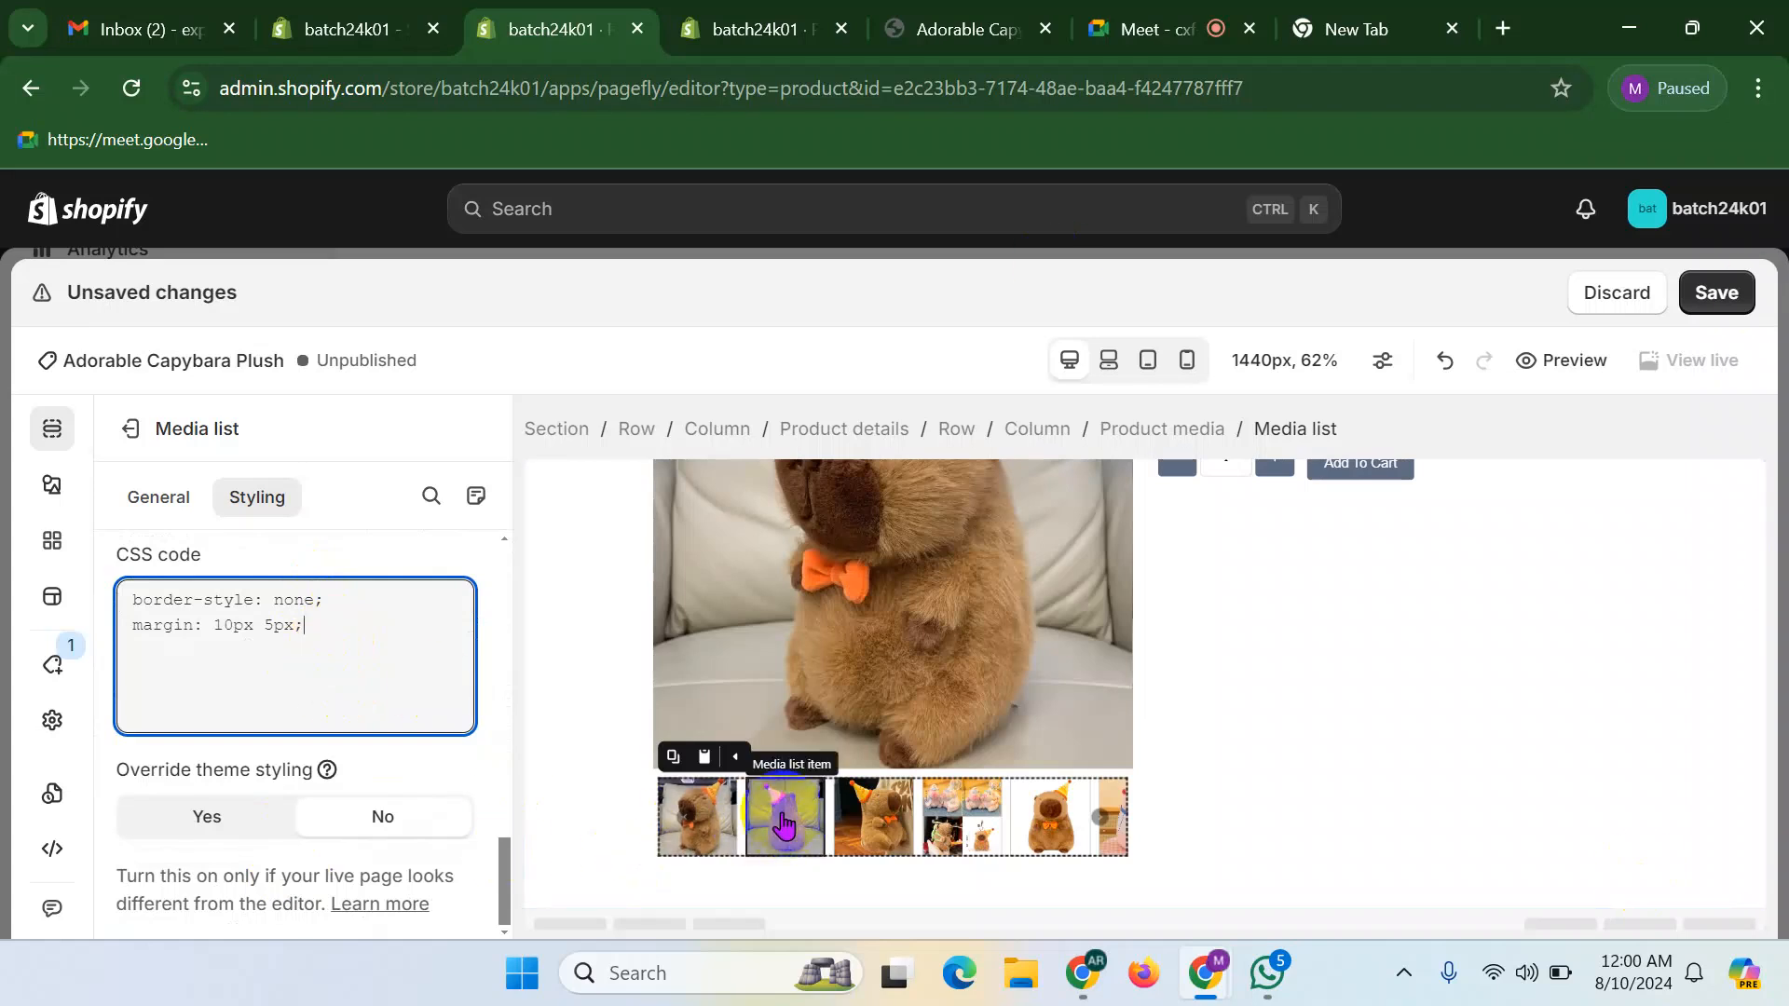
# - Select the first Media list item and set its border color on all sides to black (#000000)
pyautogui.click(715, 826)
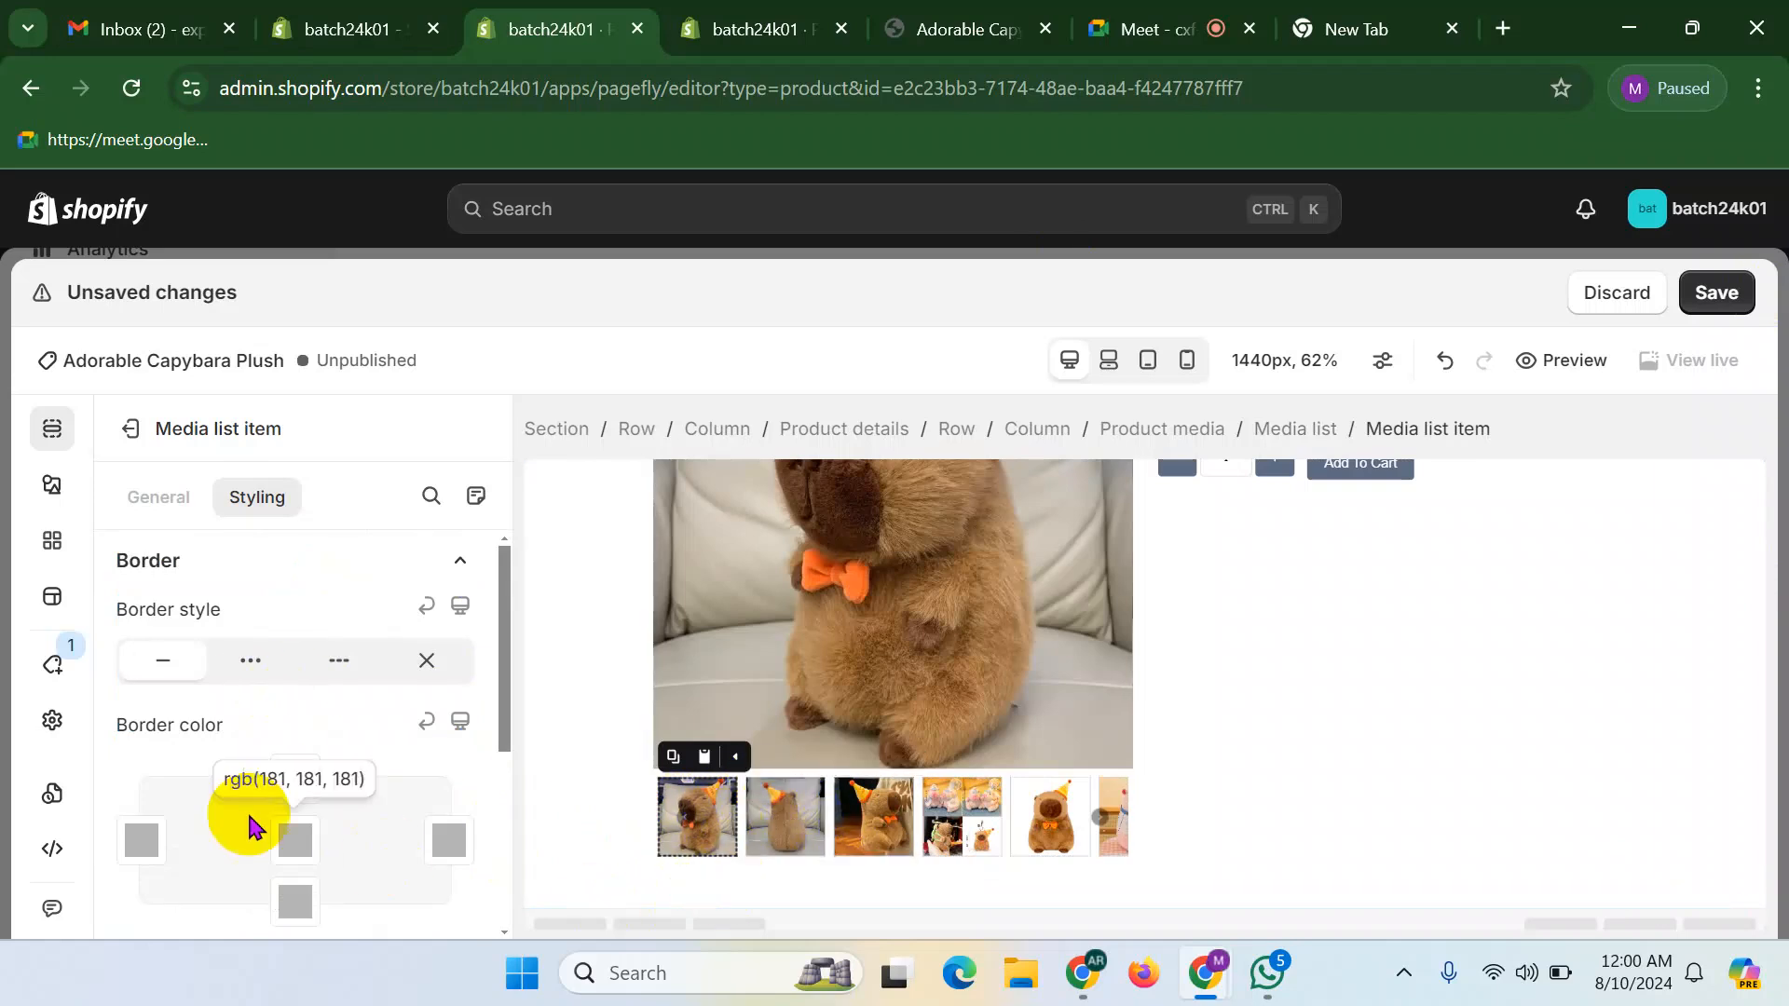
pyautogui.scroll(-2, 233, 764)
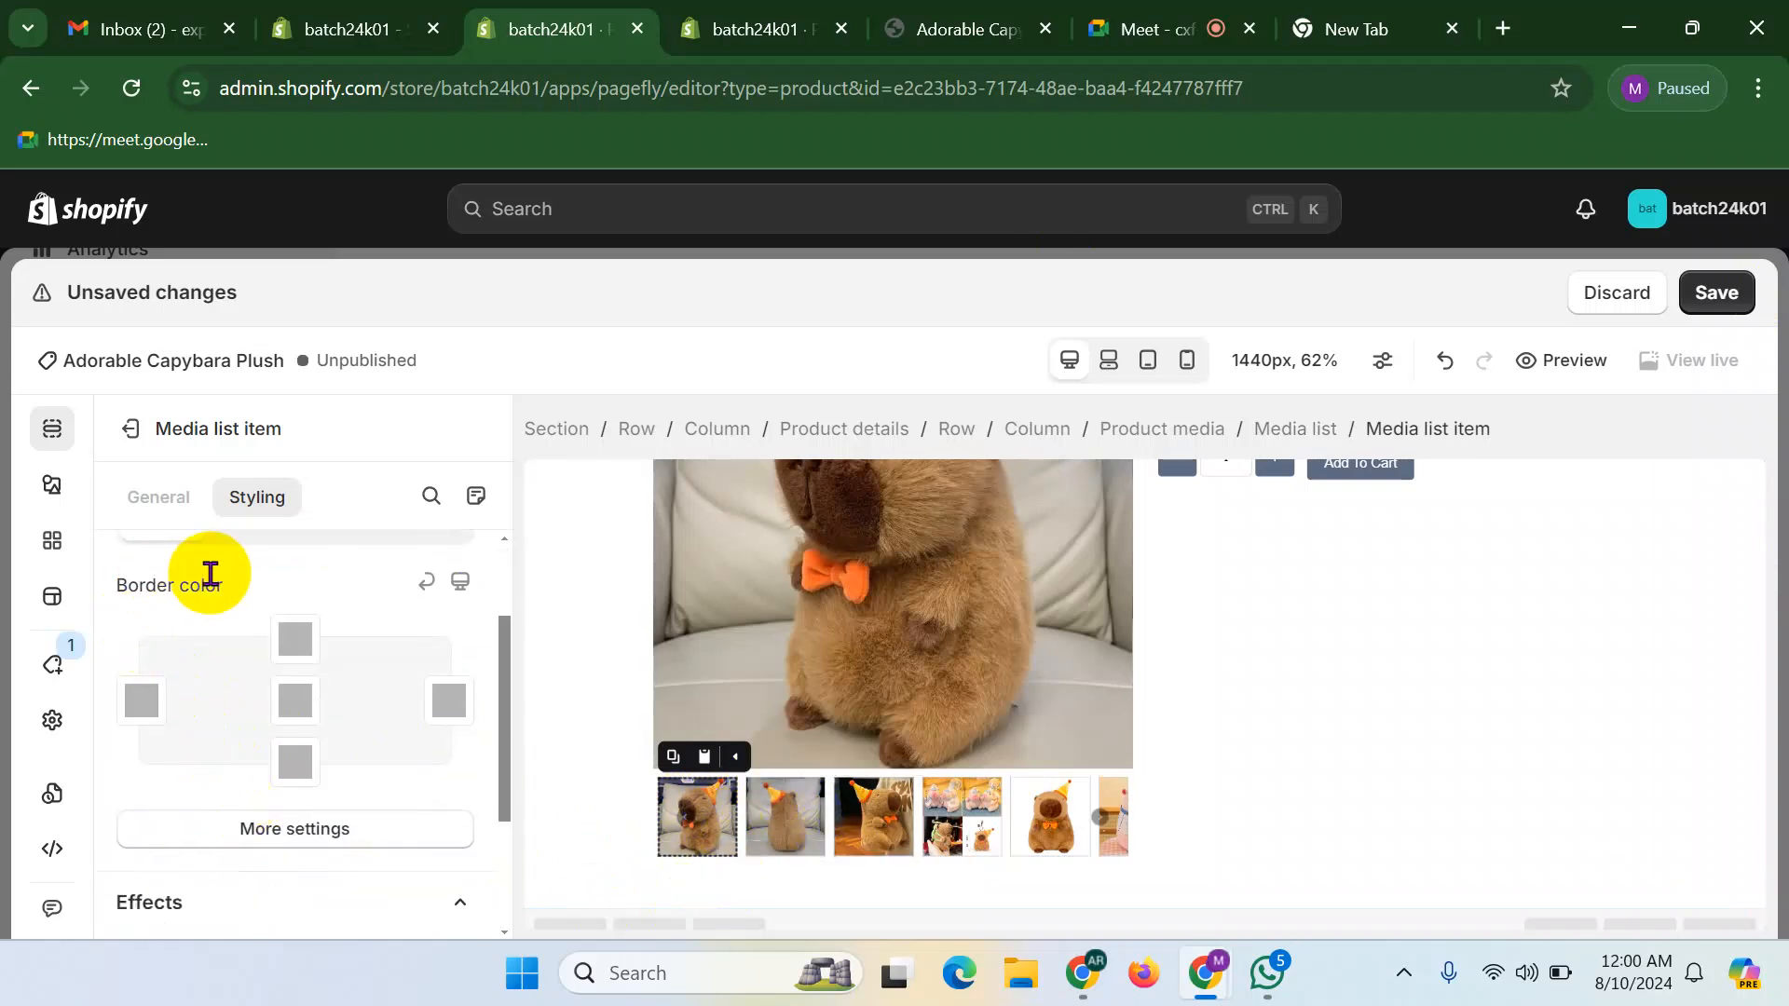
pyautogui.click(296, 713)
pyautogui.scroll(-1, 335, 522)
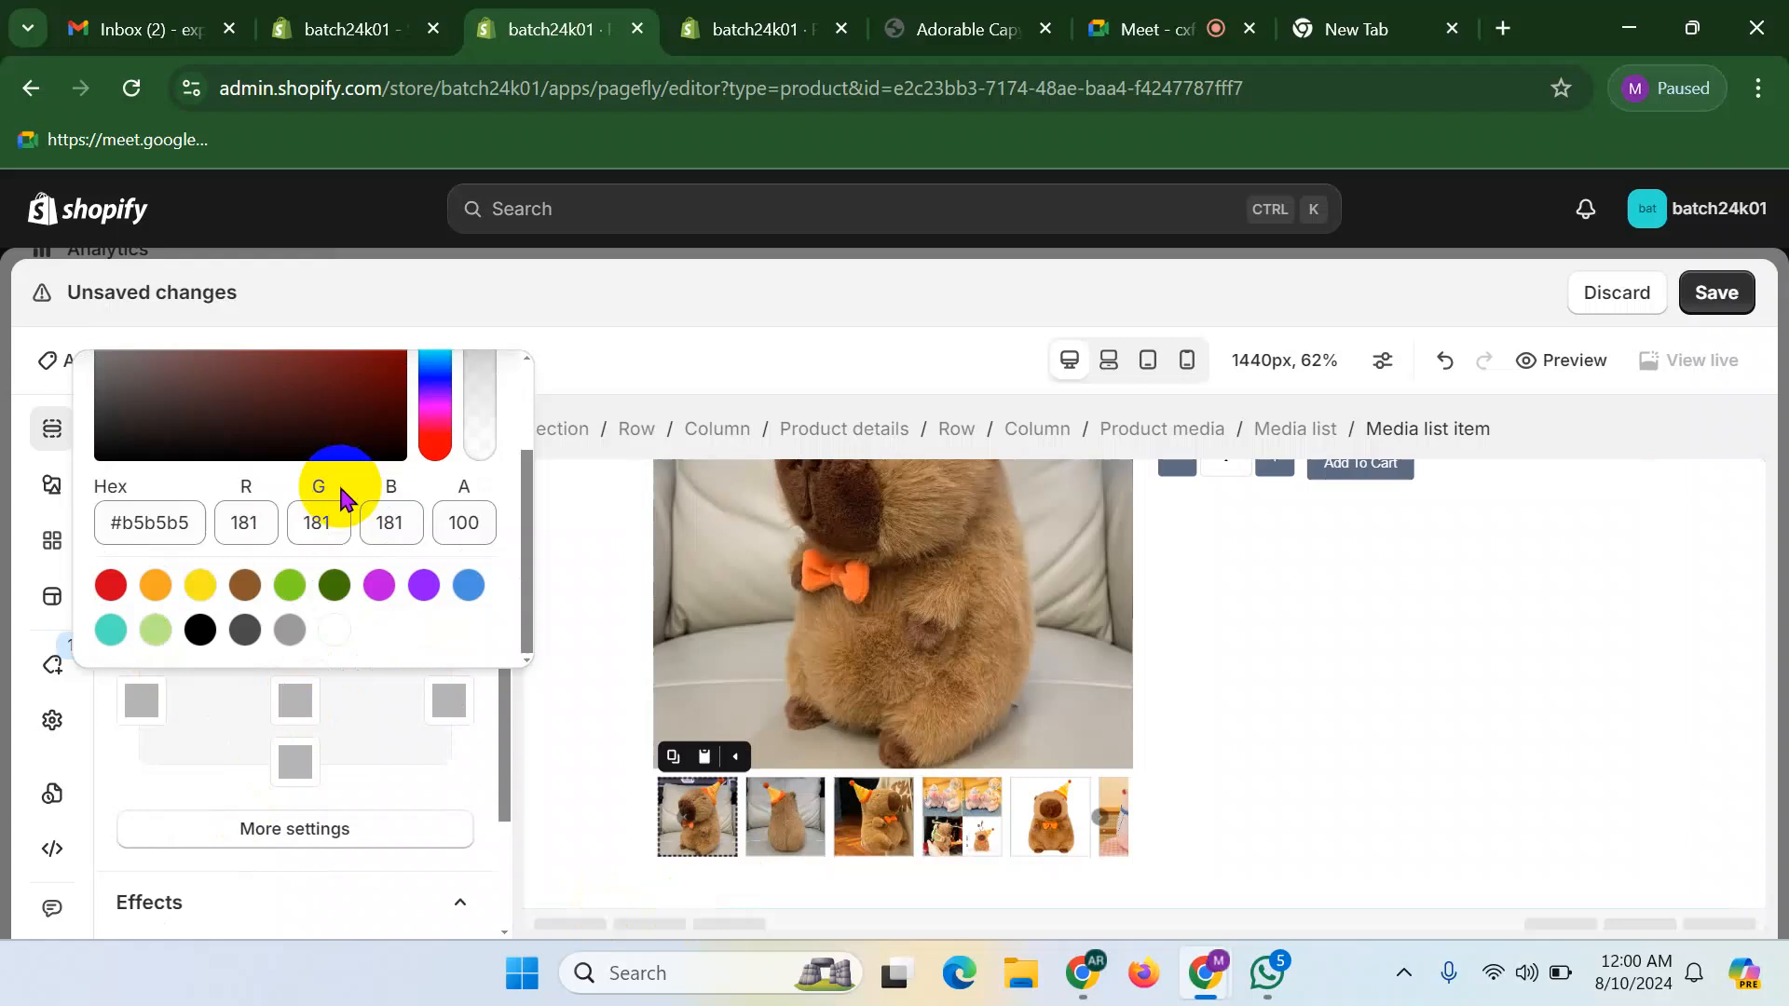
pyautogui.click(200, 631)
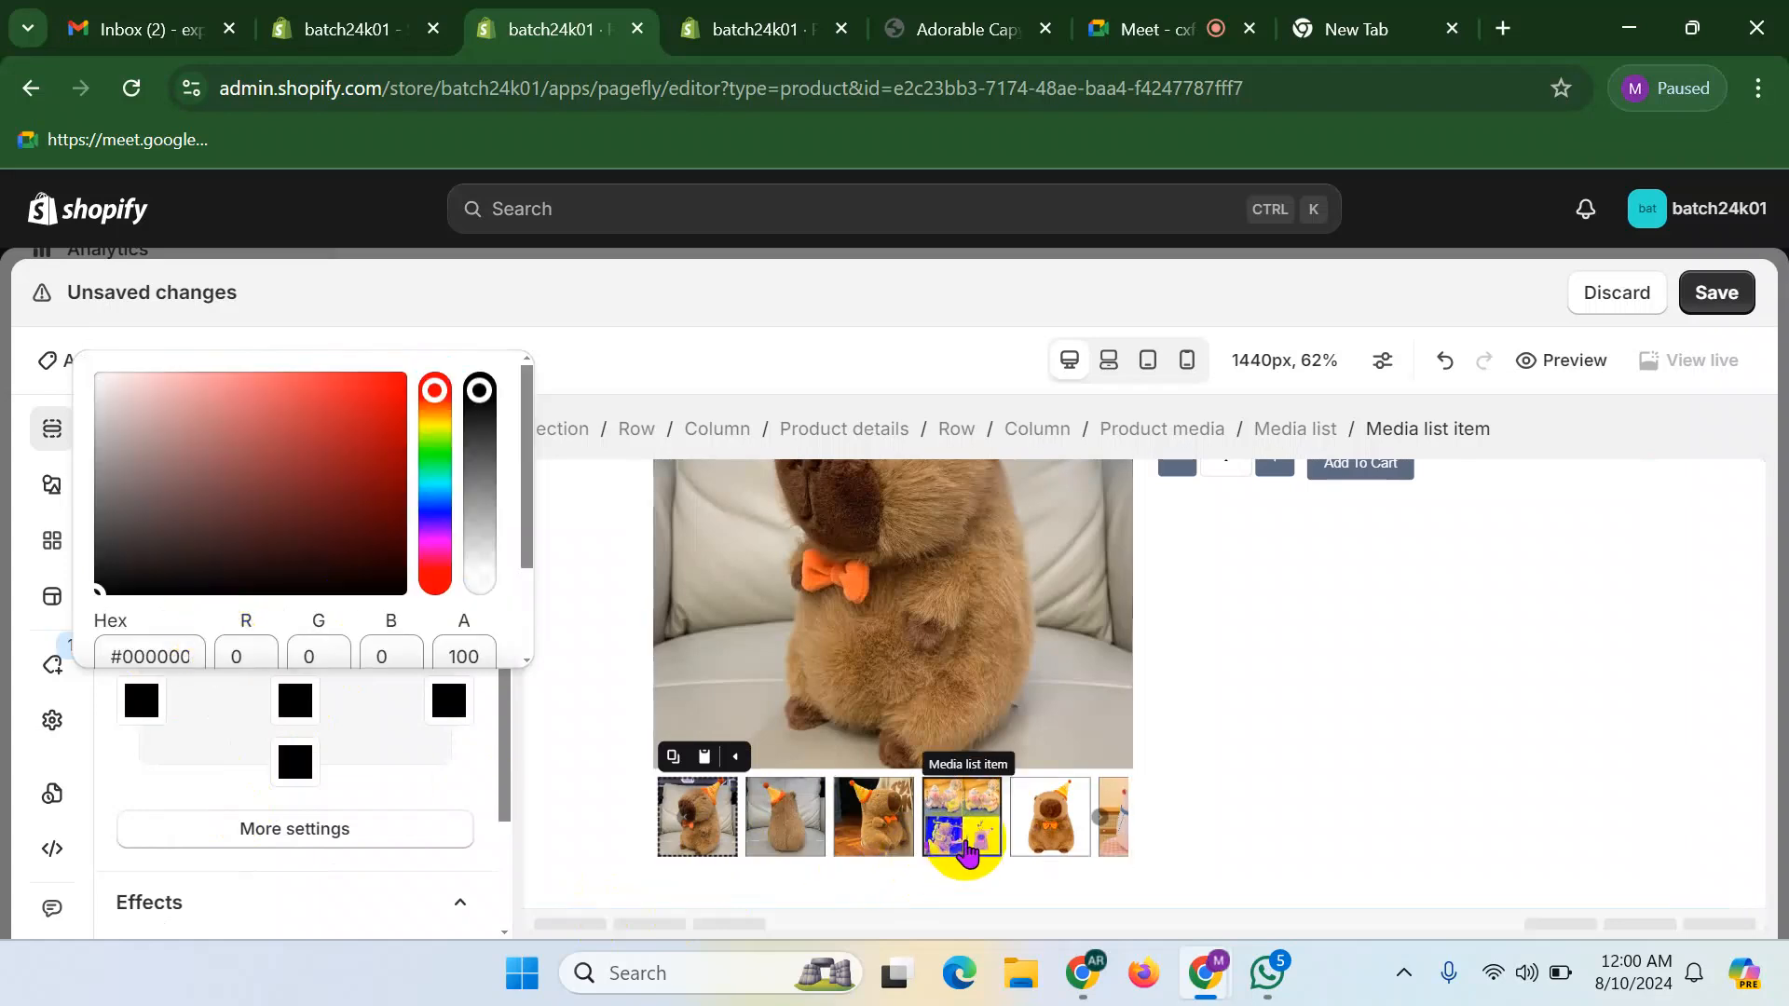
pyautogui.click(96, 778)
# - Look through the Media list item's border and effects settings
pyautogui.scroll(2, 270, 574)
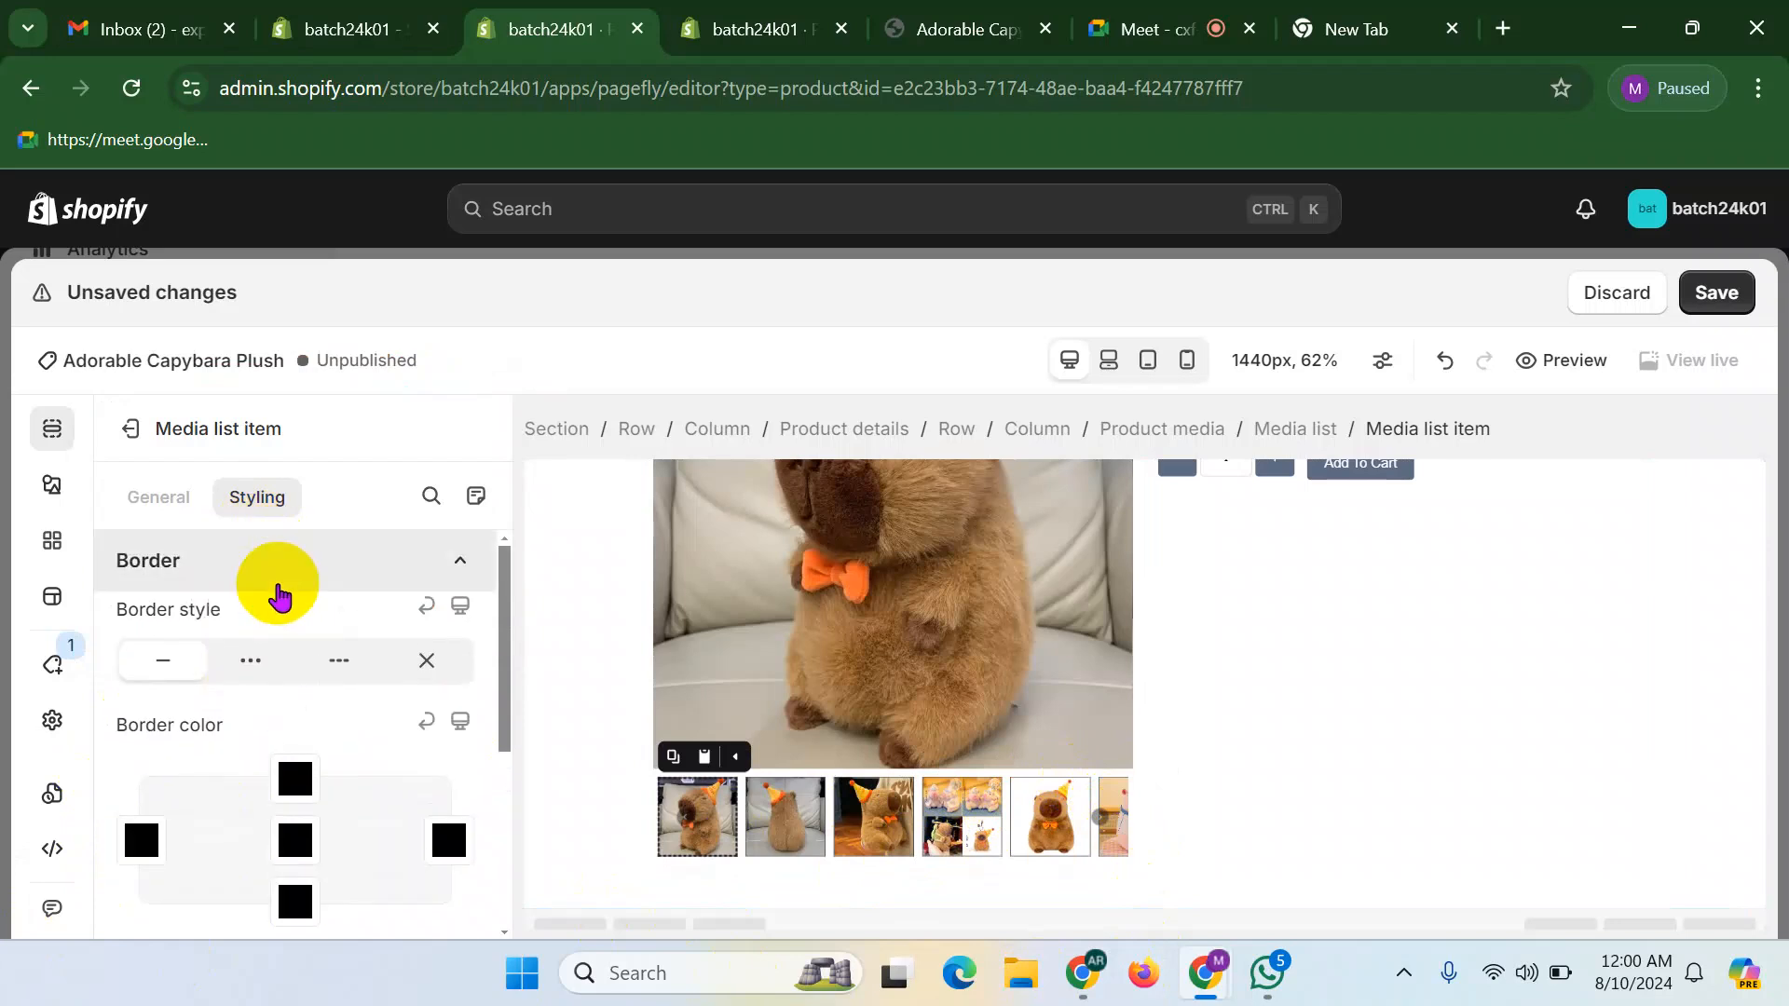
pyautogui.scroll(-2, 285, 615)
pyautogui.scroll(2, 289, 671)
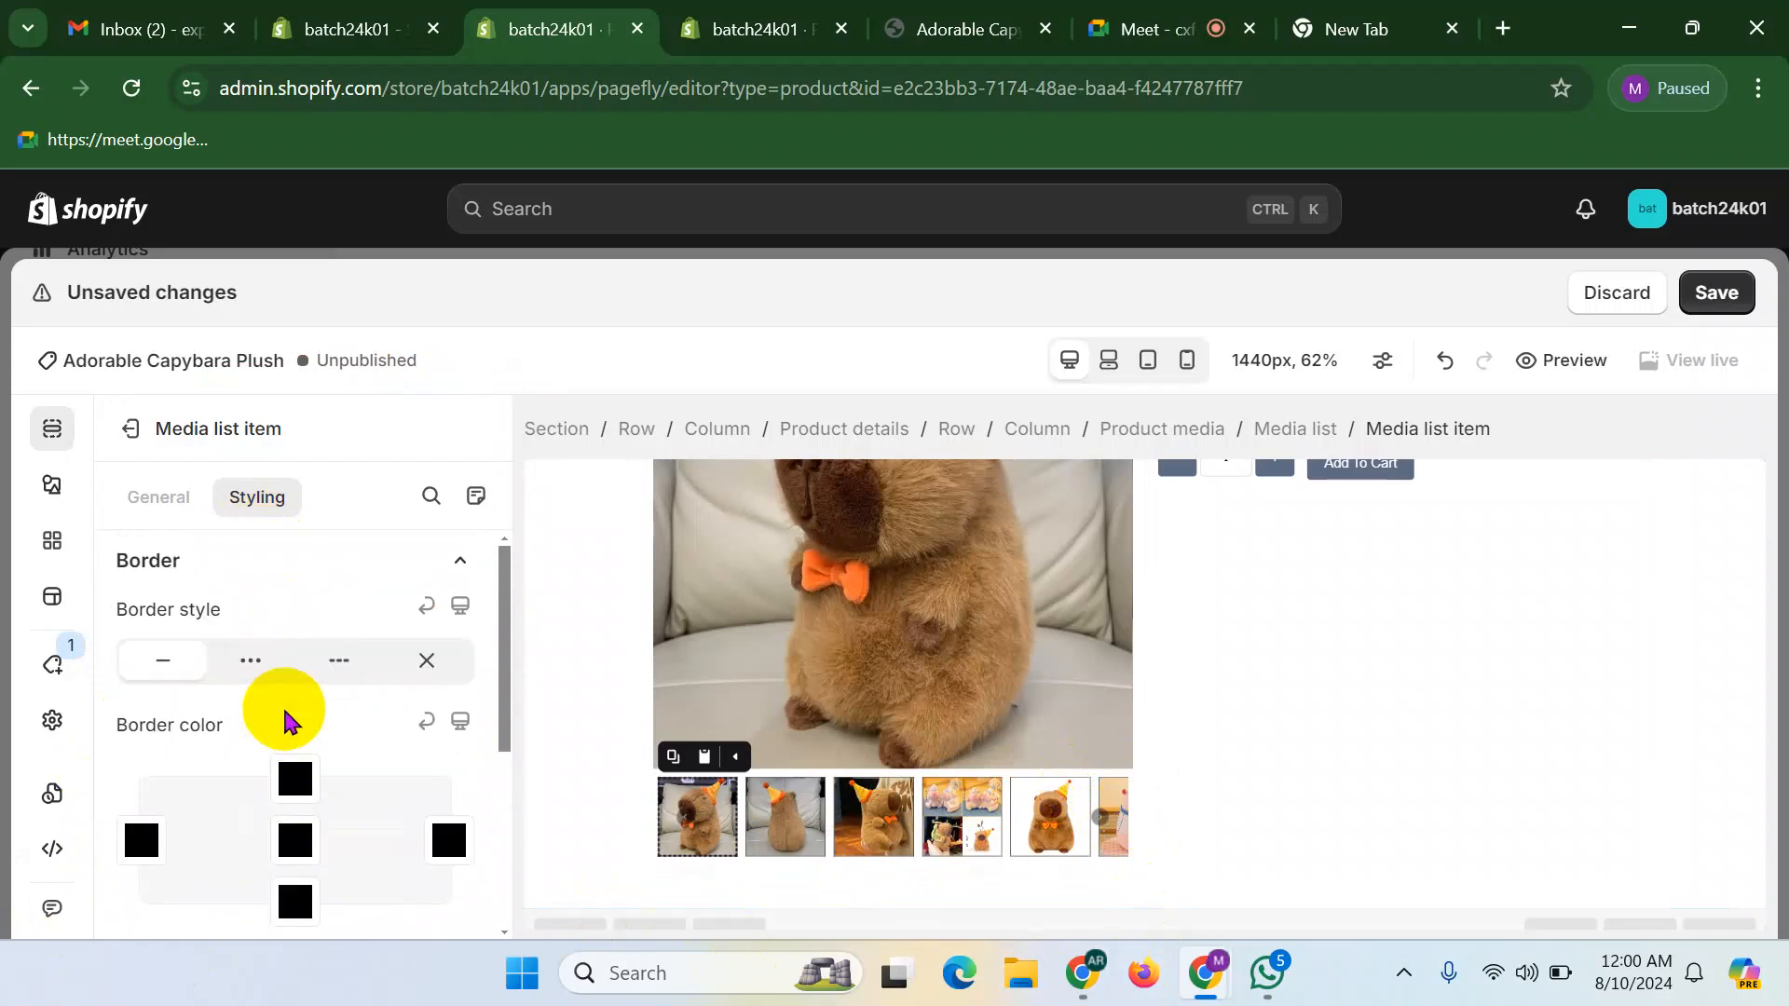
pyautogui.scroll(-3, 240, 799)
pyautogui.scroll(3, 242, 801)
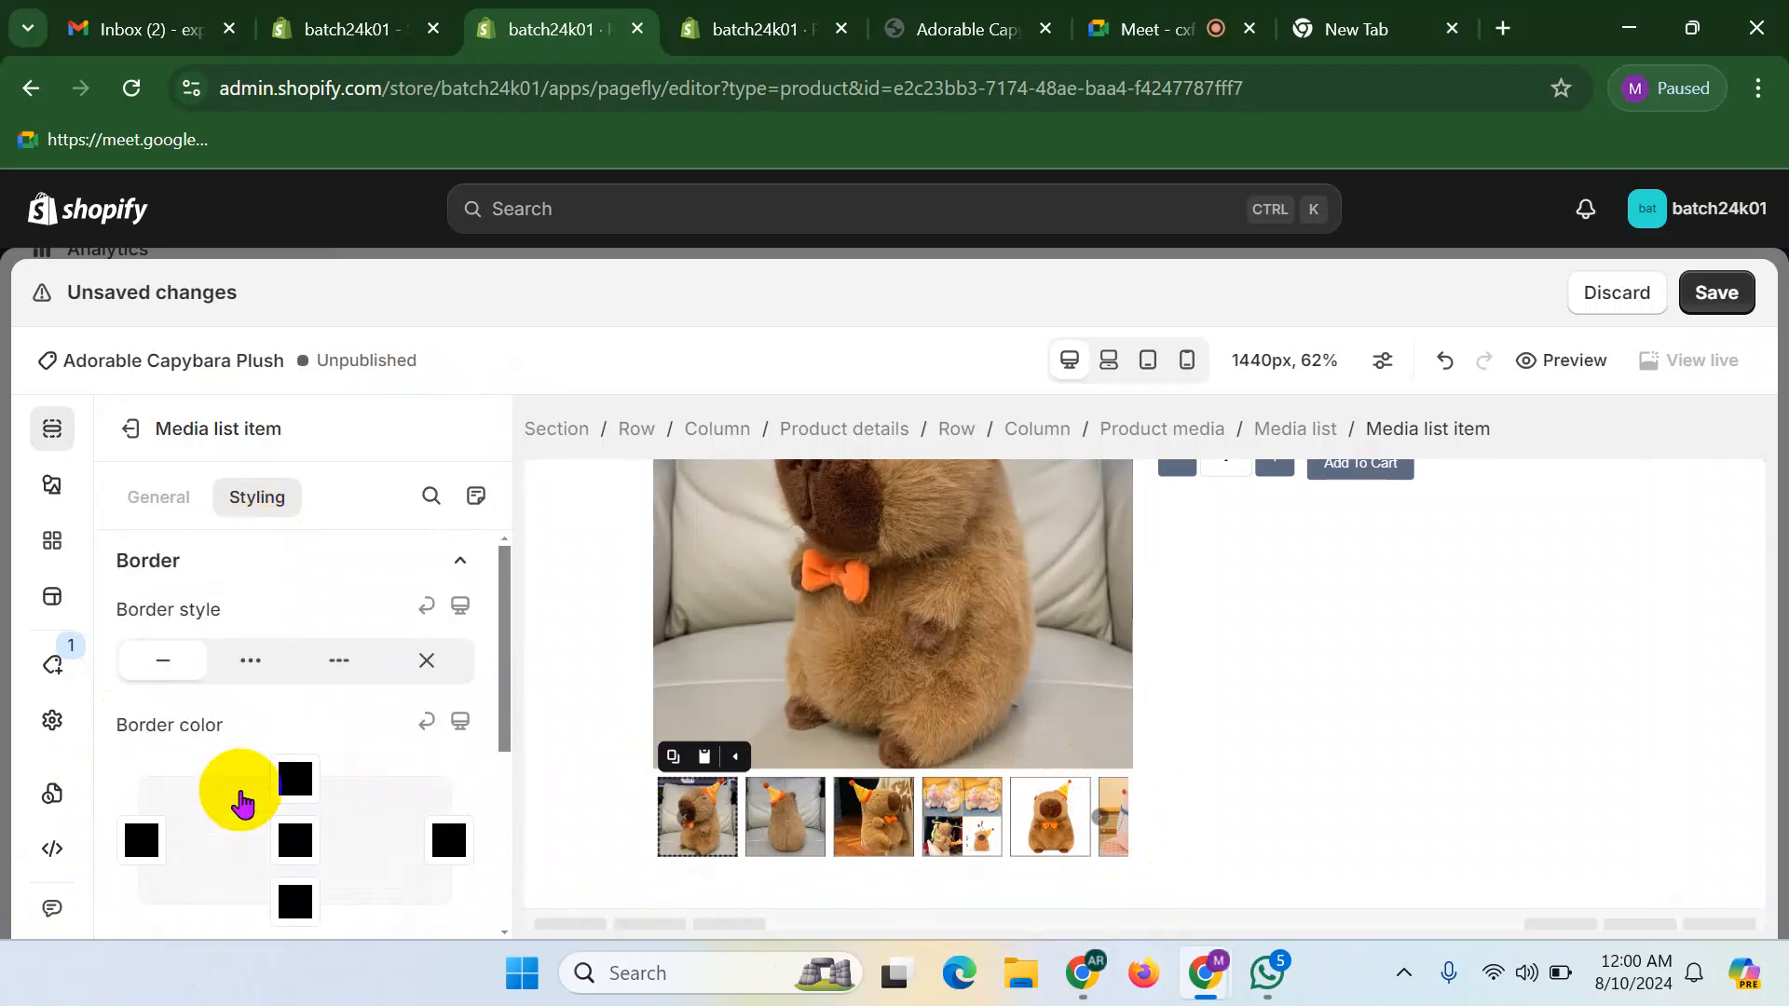
pyautogui.scroll(-5, 284, 671)
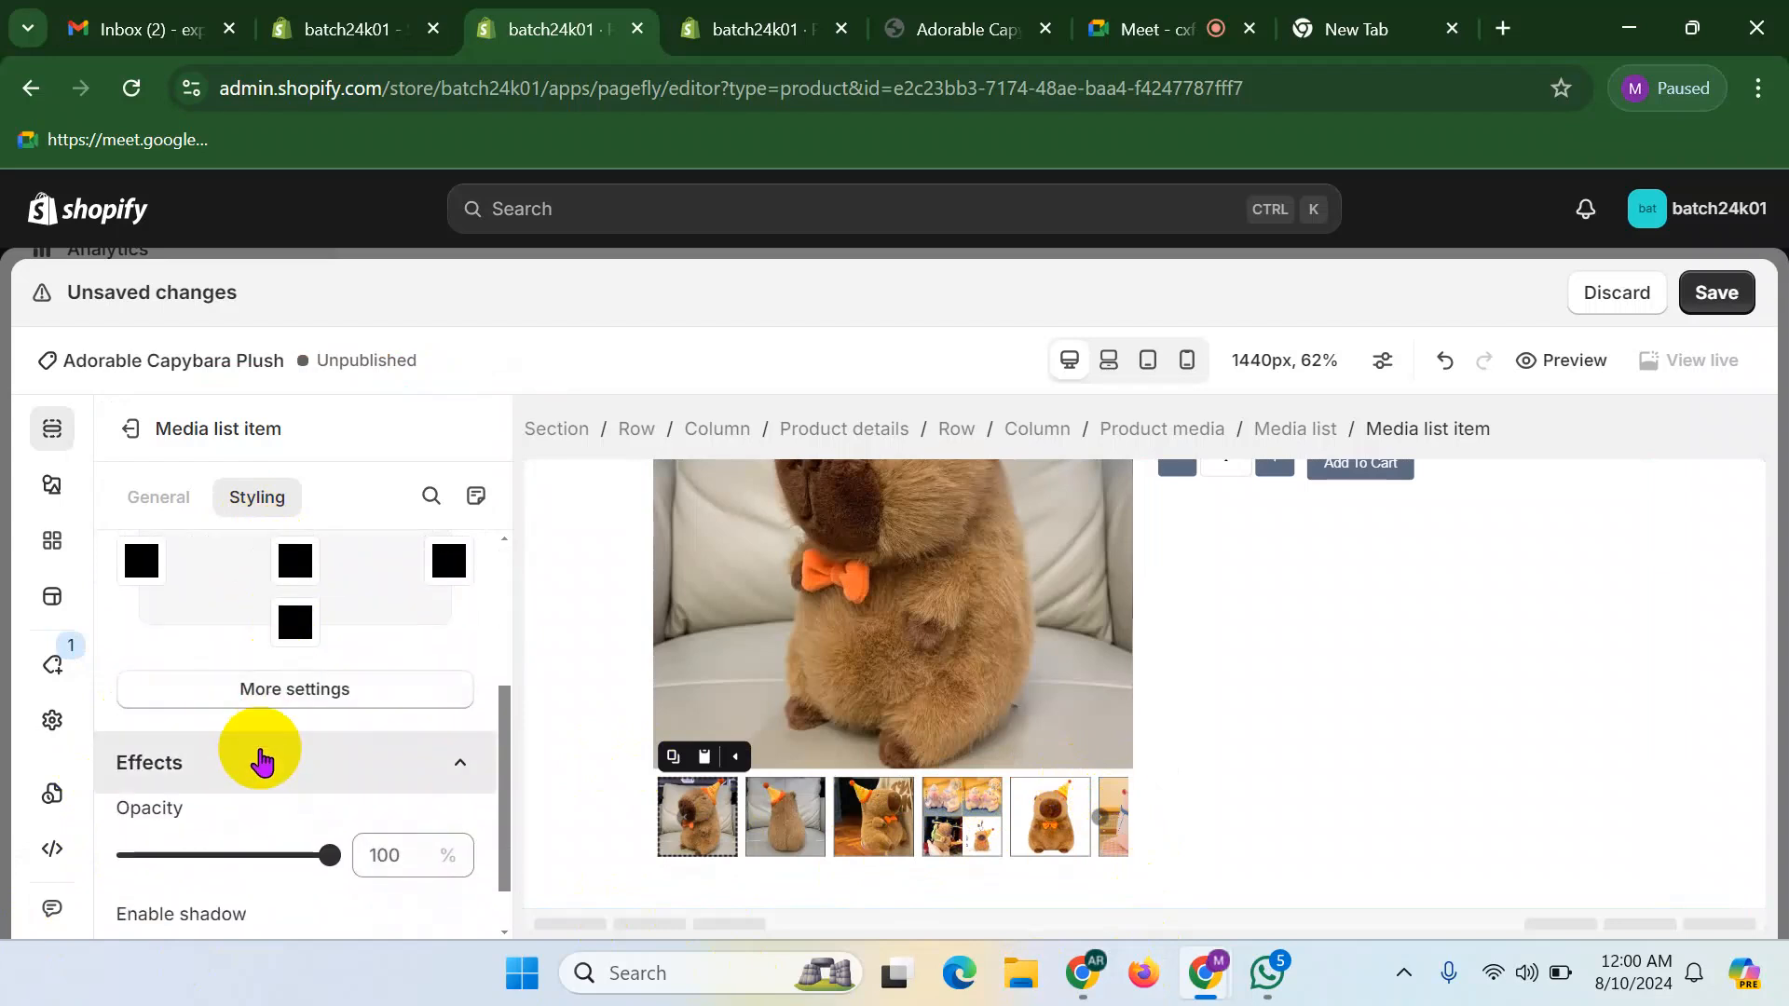
# - Open the Media list item's additional border settings and set the border radius to 2 px on all corners
pyautogui.scroll(3, 268, 772)
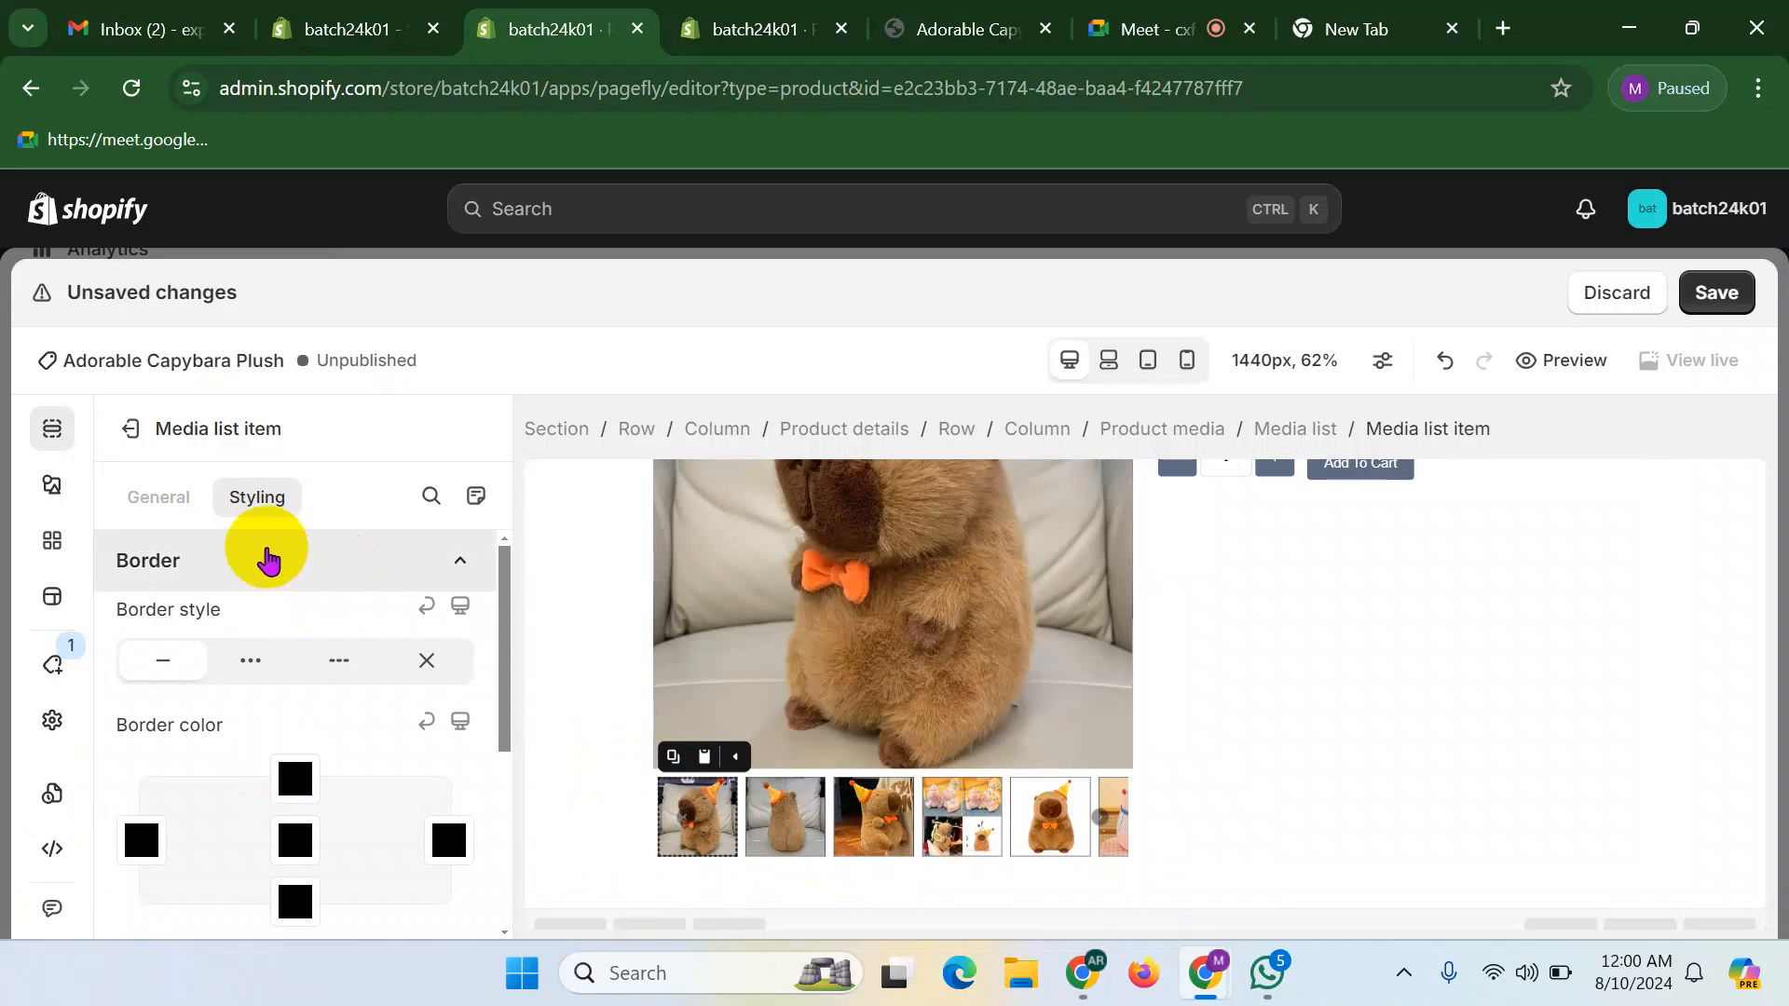
pyautogui.scroll(-3, 260, 730)
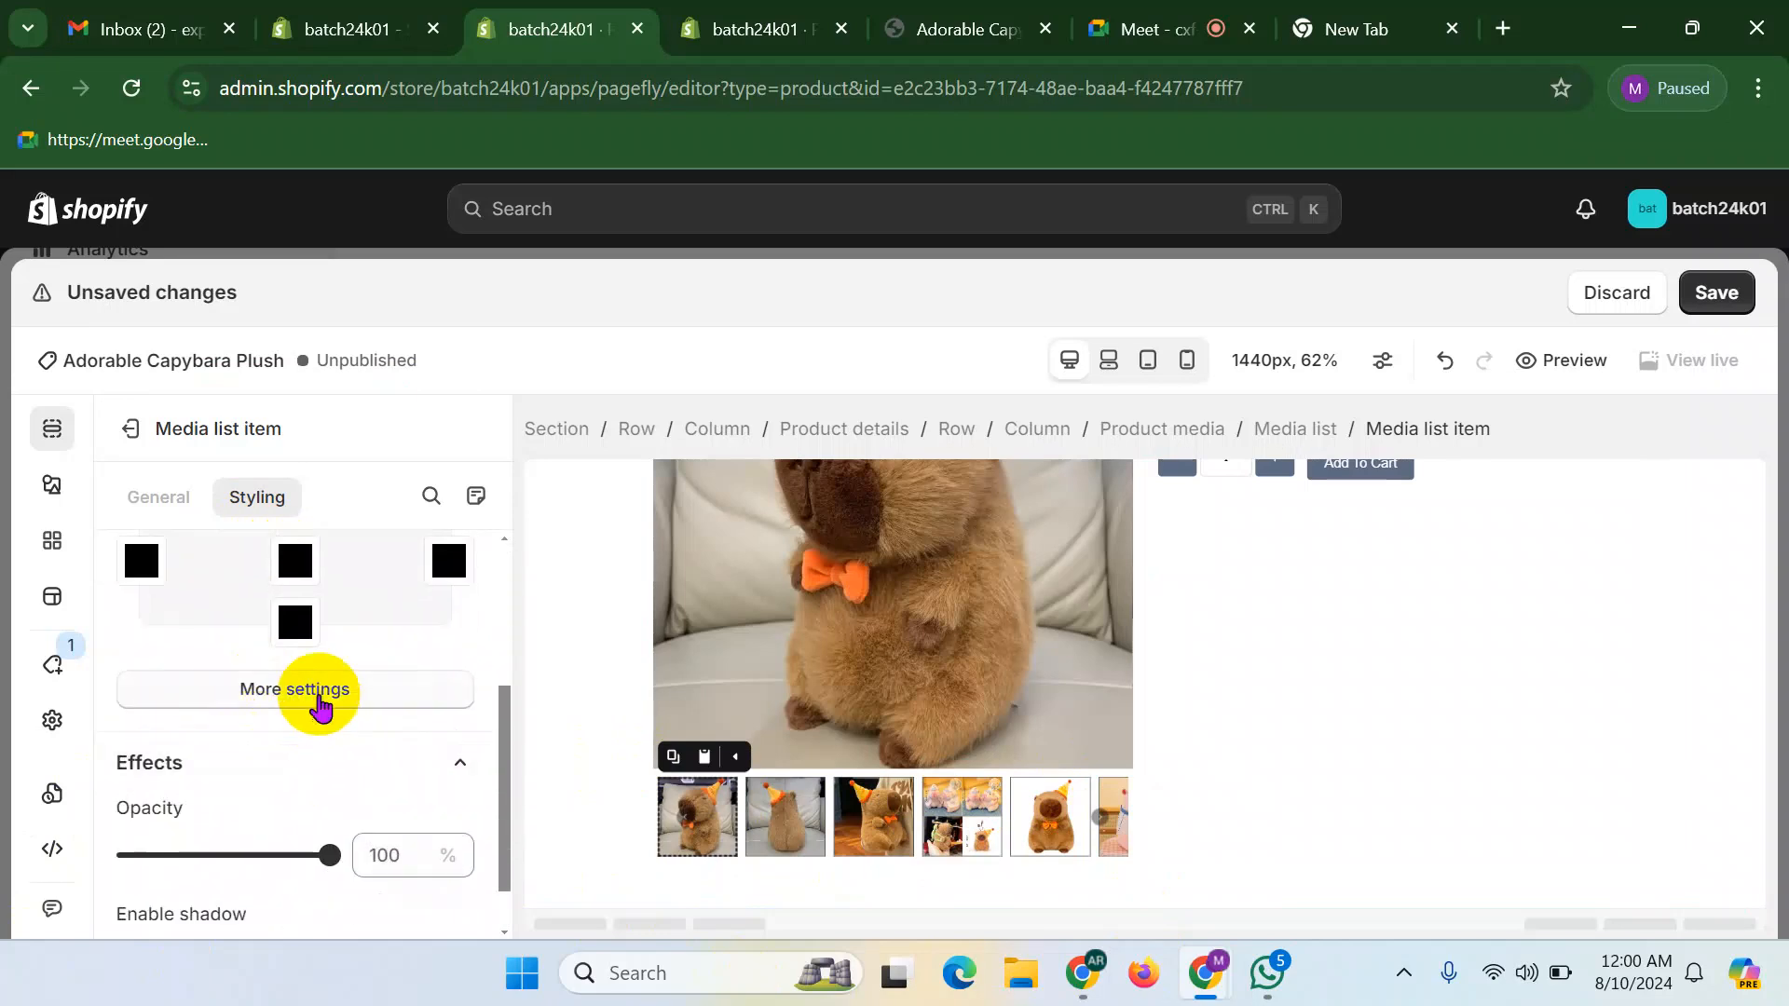
pyautogui.click(342, 695)
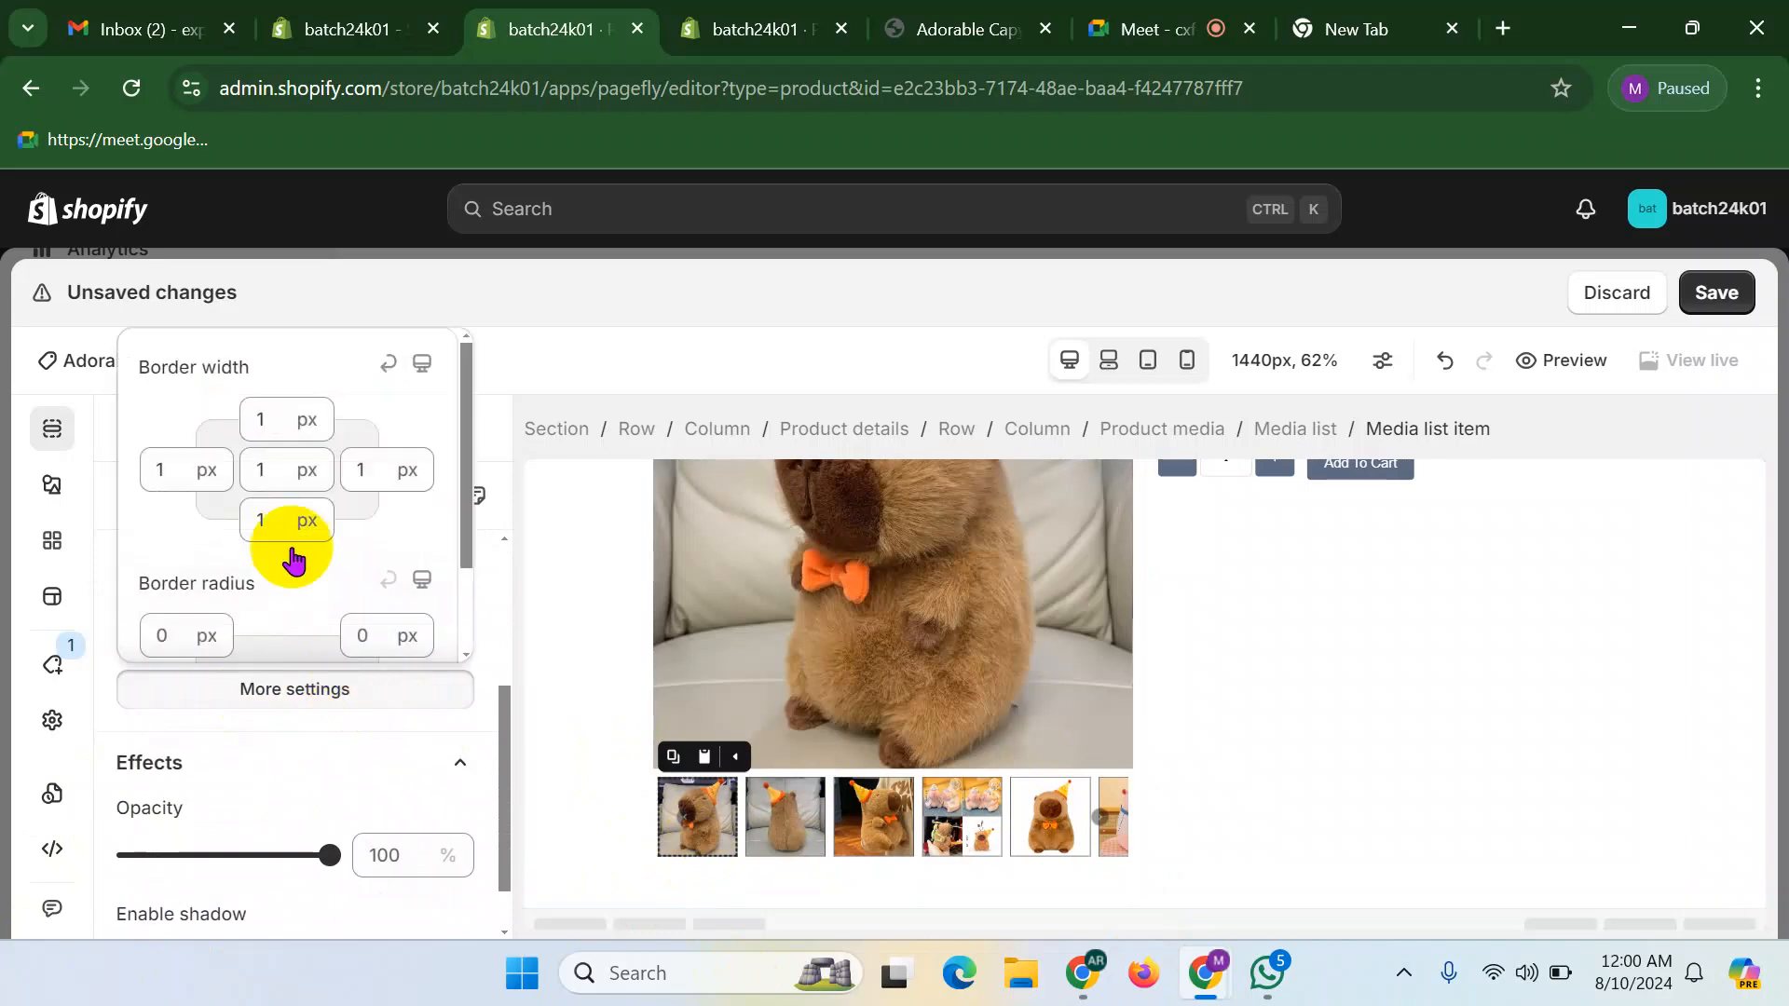
pyautogui.click(267, 472)
pyautogui.scroll(-1, 288, 591)
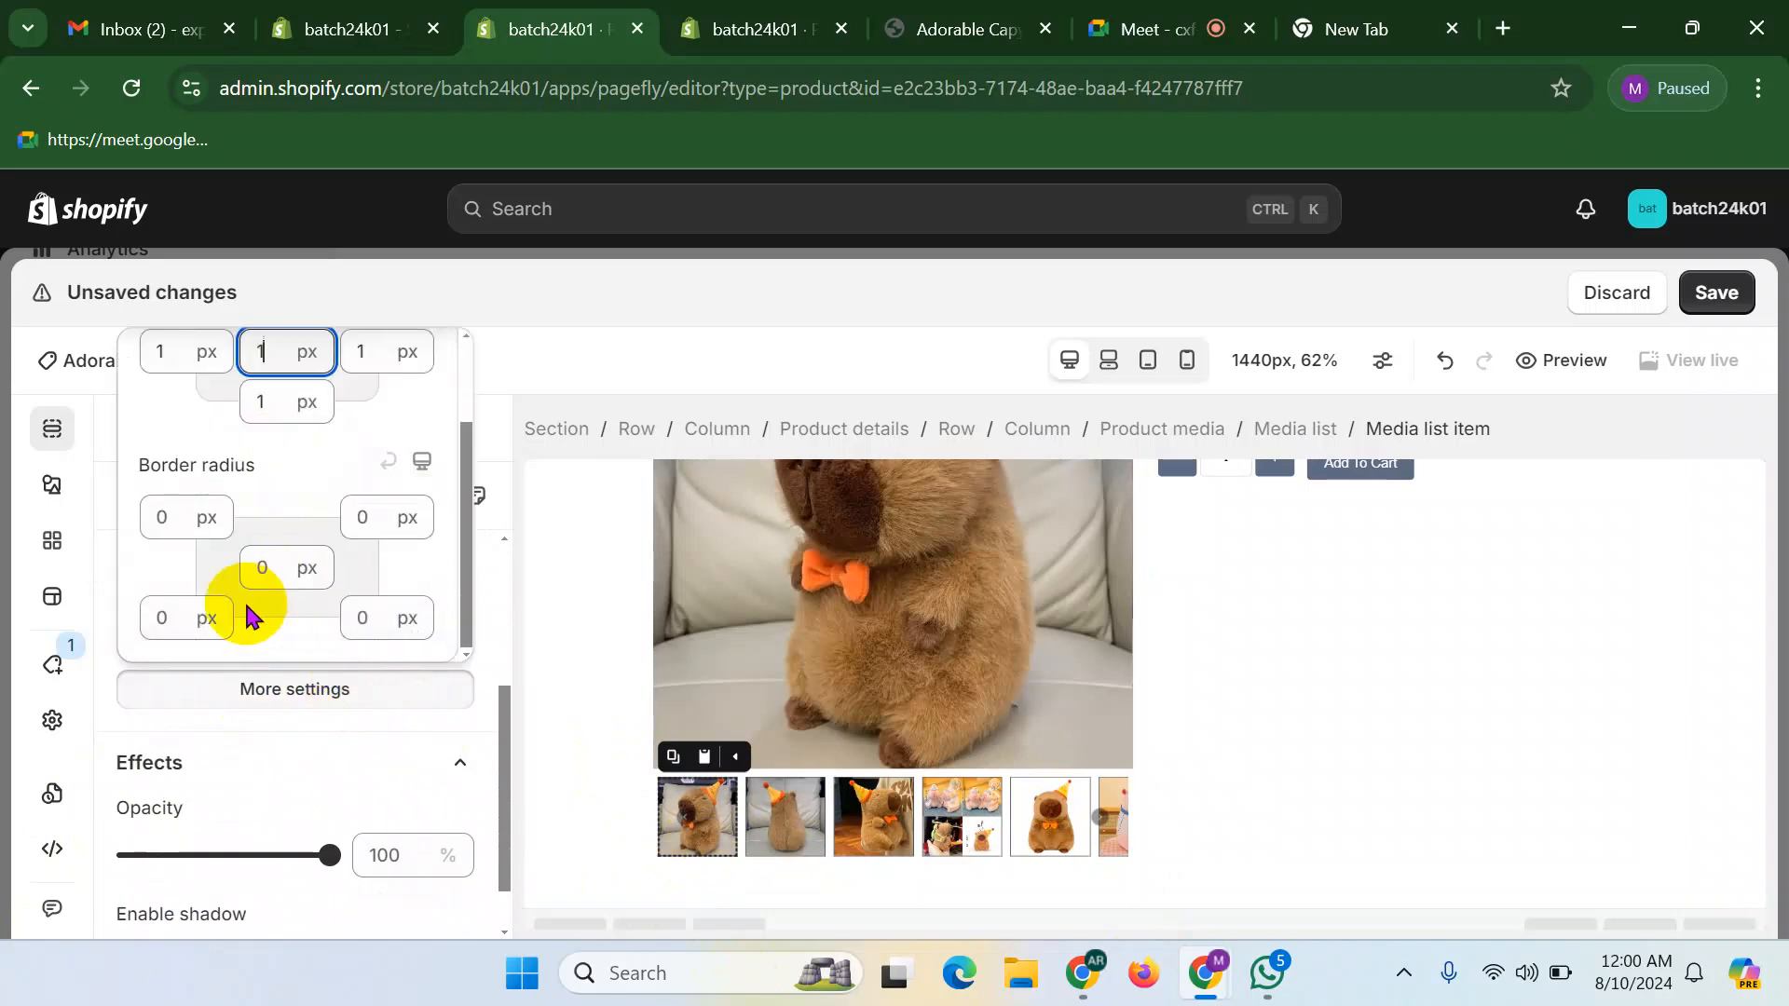
pyautogui.click(263, 569)
pyautogui.write('2')
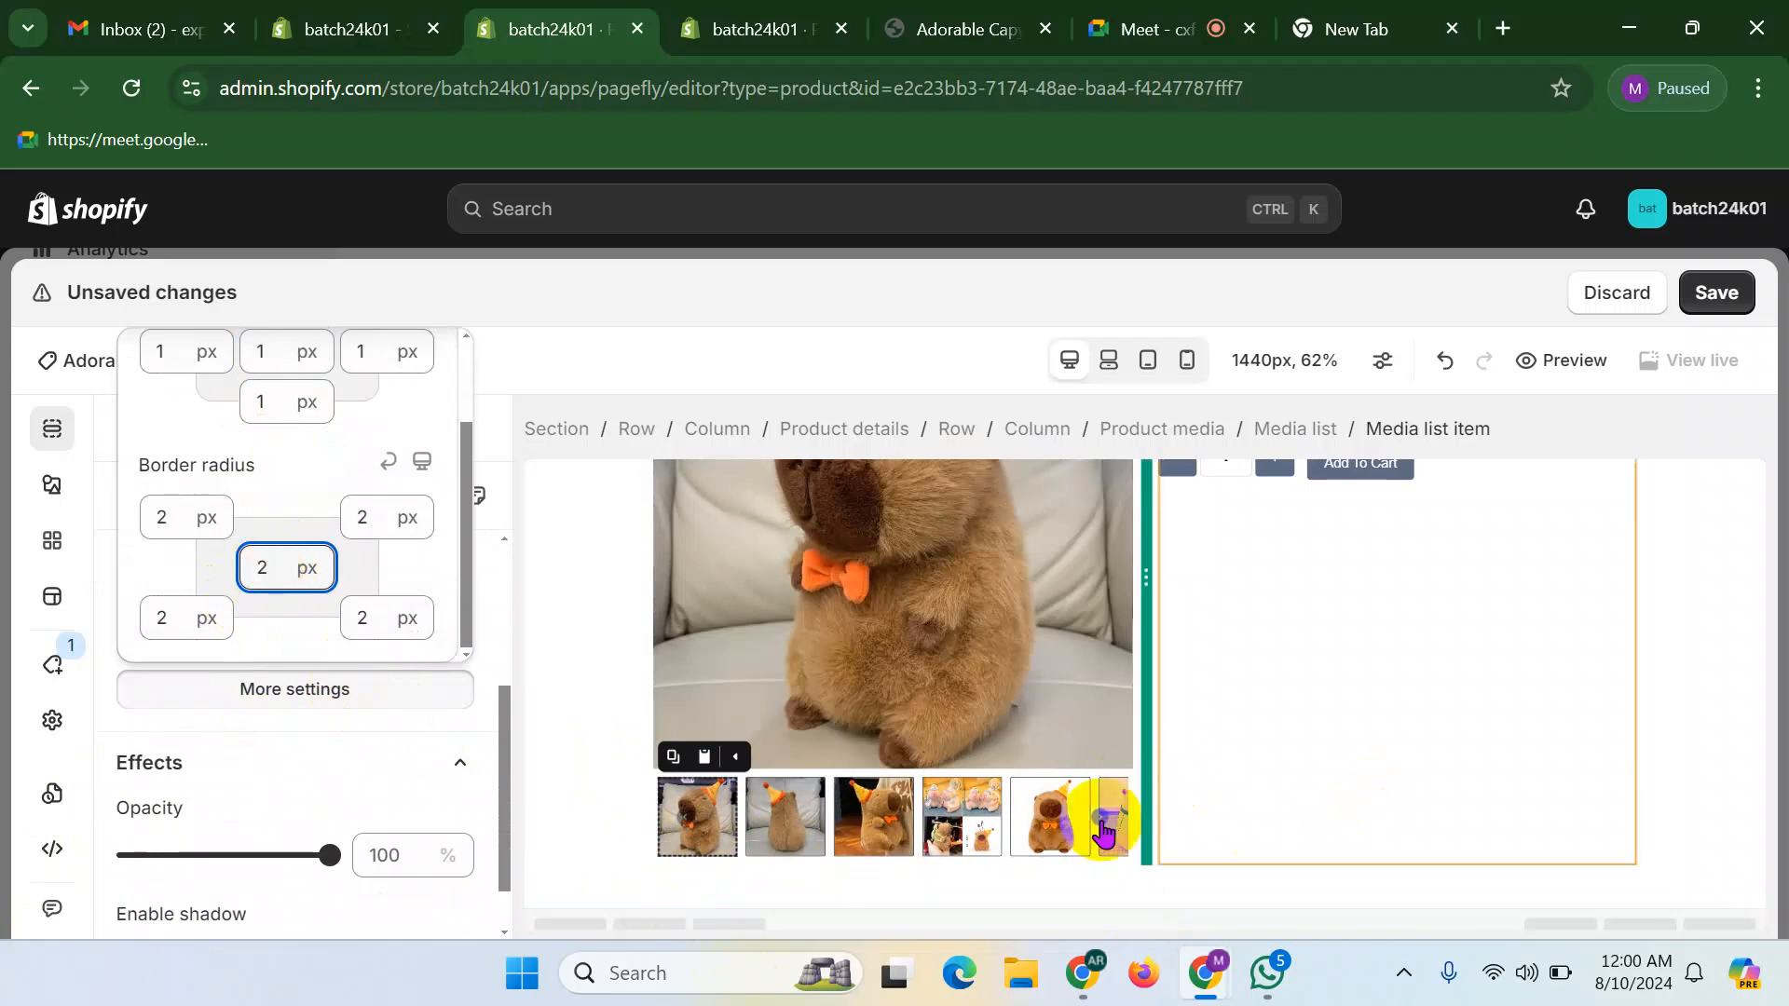
# - Try border radii of 10 px and 100 px on the Media list item, and return the radius to 2 px
pyautogui.doubleClick(256, 570)
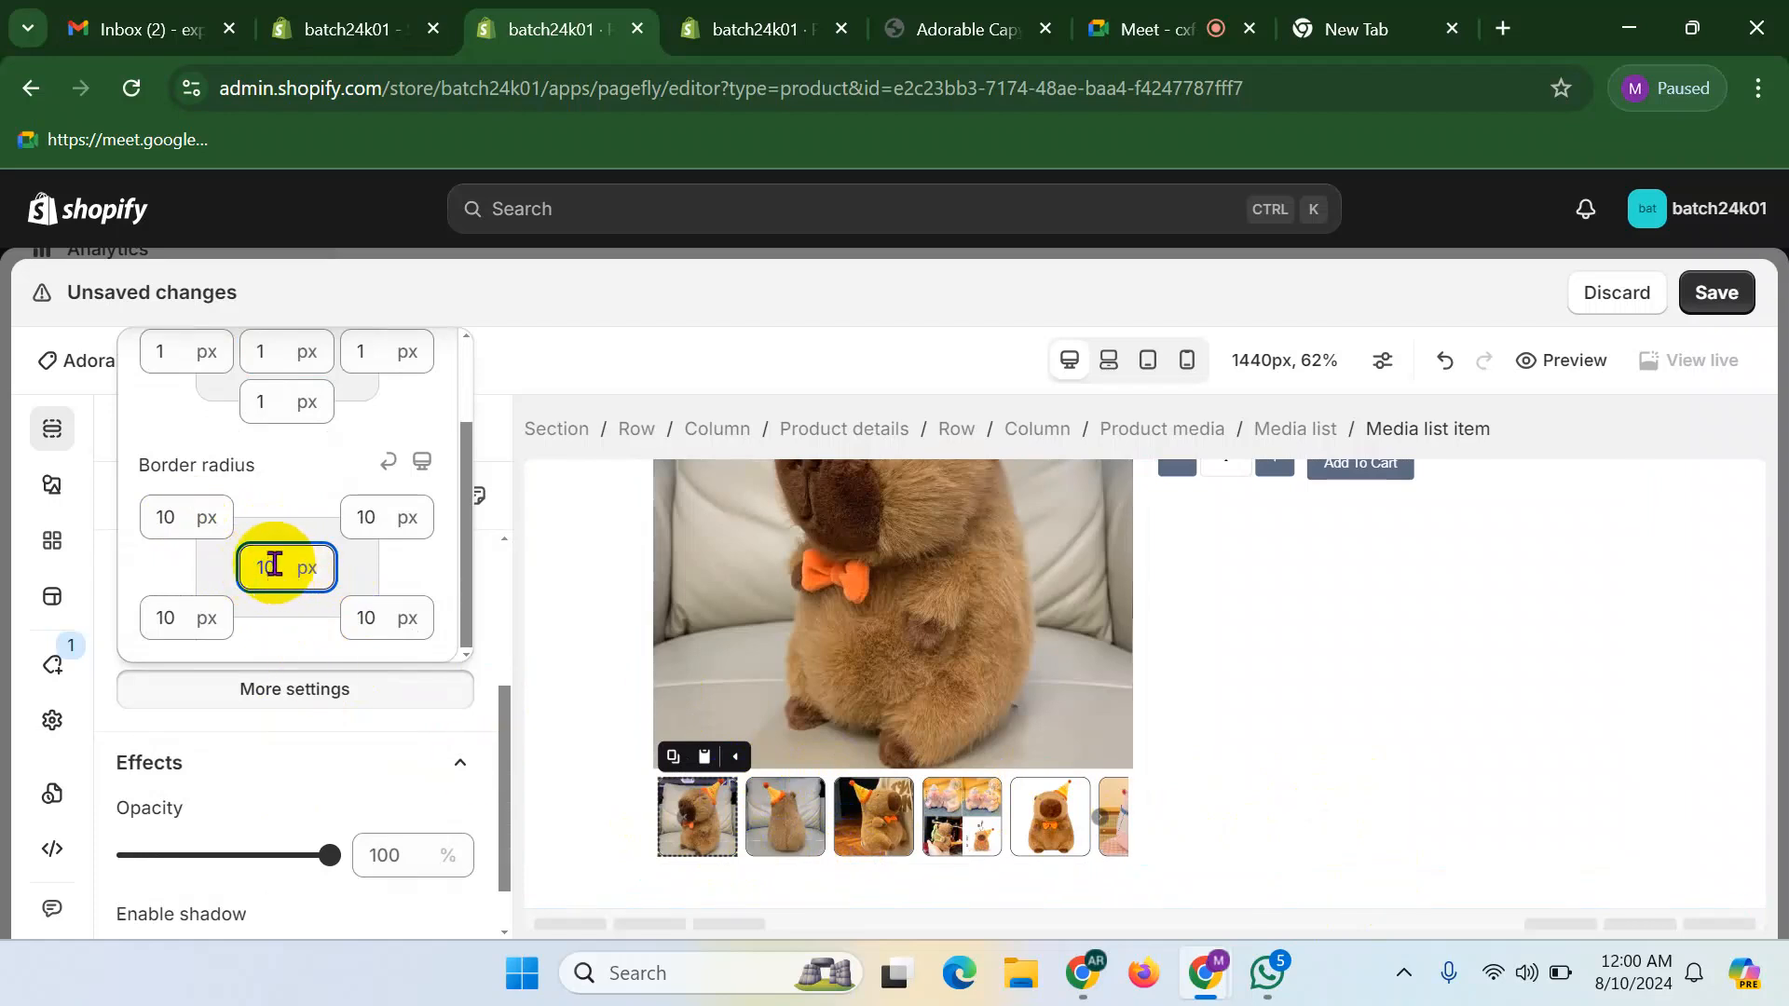
pyautogui.moveTo(271, 565); pyautogui.dragTo(255, 562)
pyautogui.write('0')
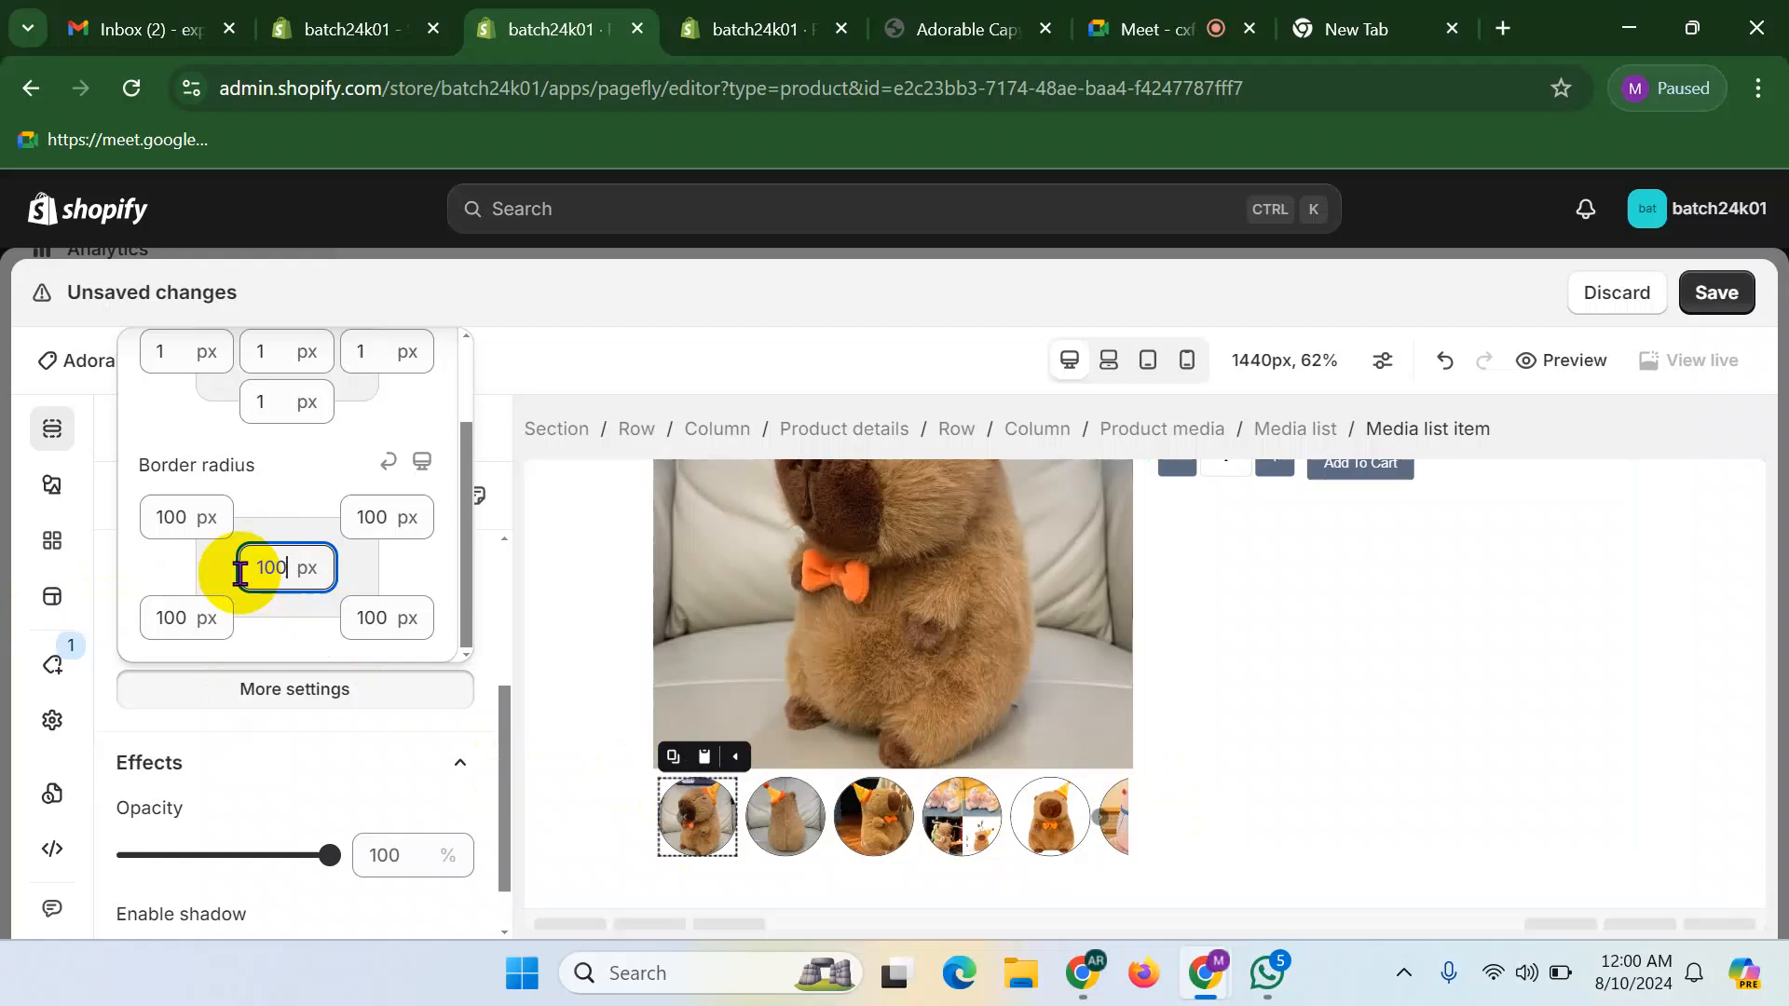
pyautogui.press('BackSpace')
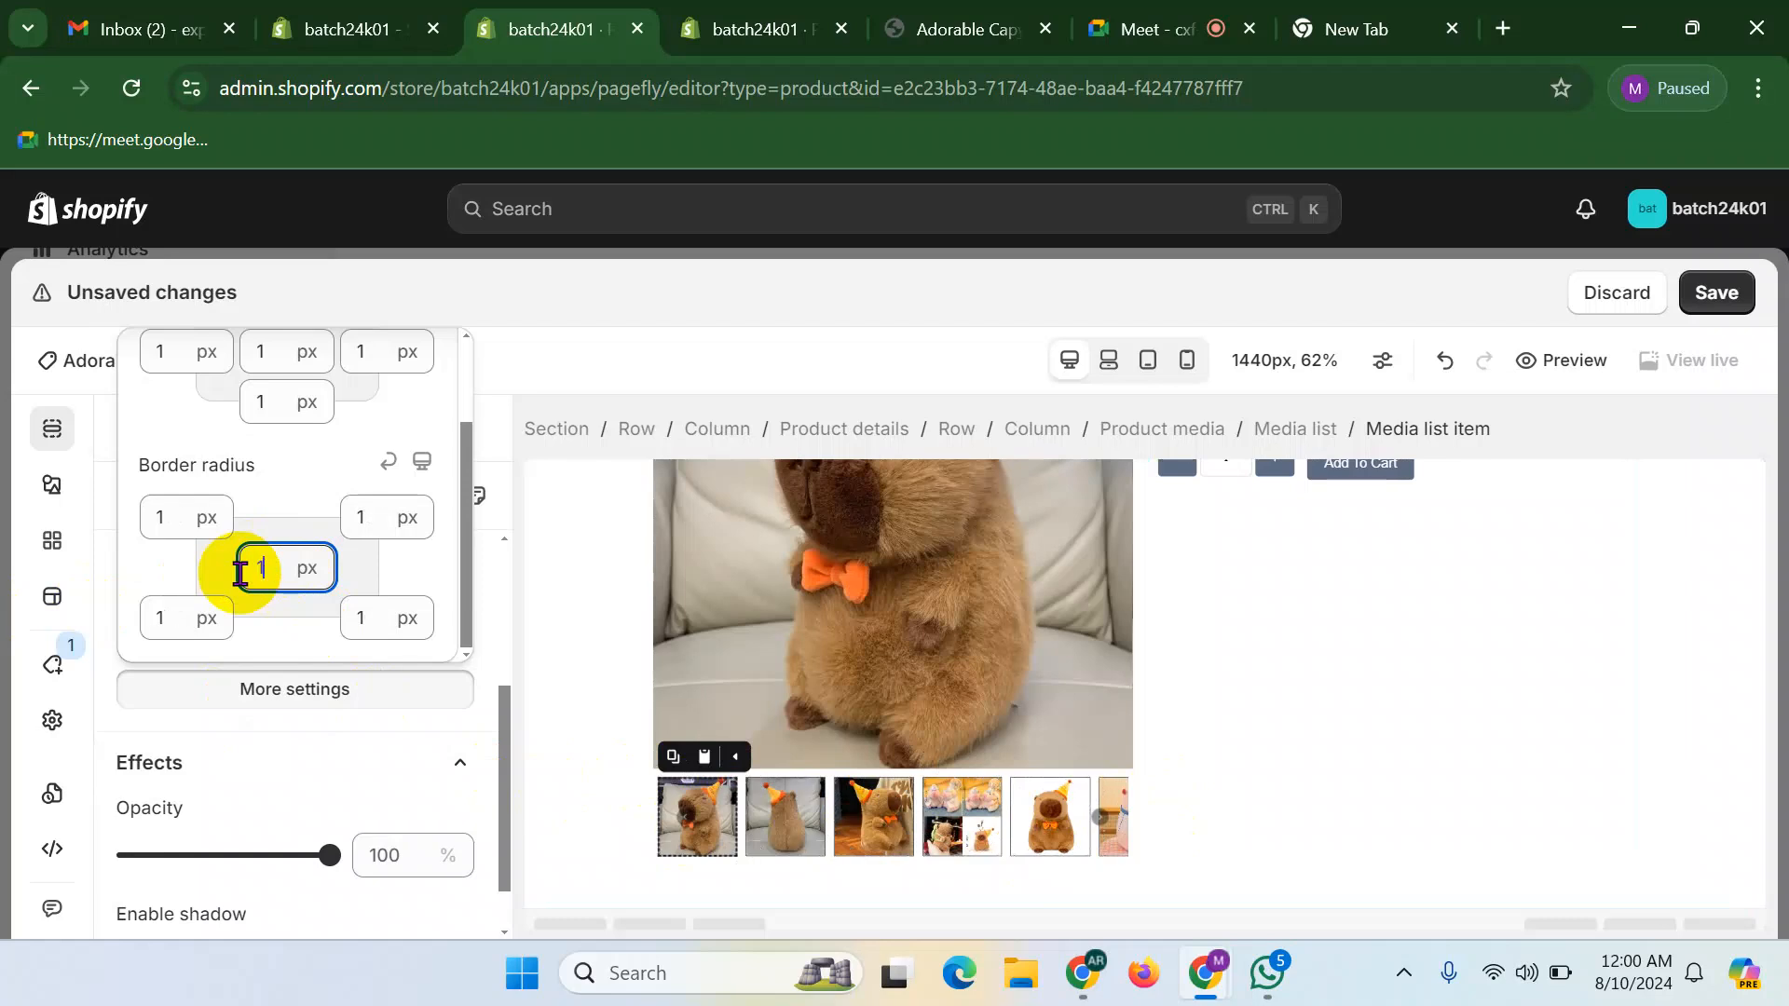
pyautogui.press('BackSpace')
pyautogui.write('2')
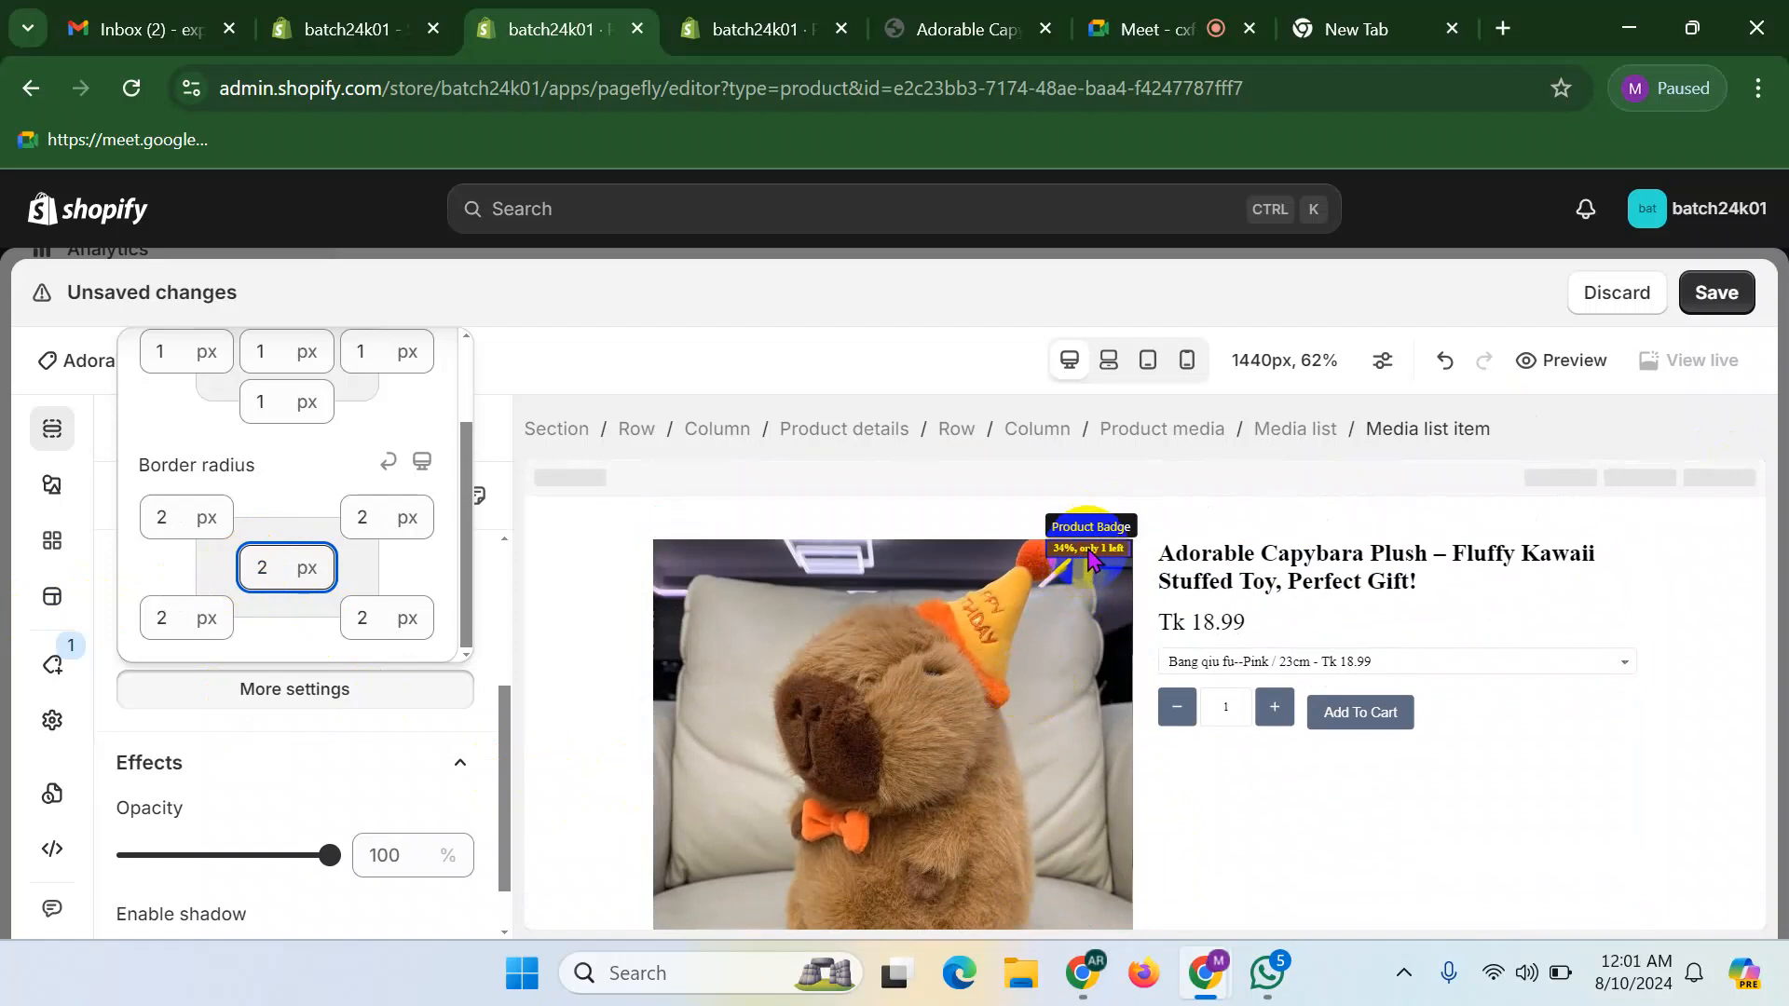
# - Select the Product Badge on the main media and review the Dawn store preview of the product page for comparison
pyautogui.click(1091, 559)
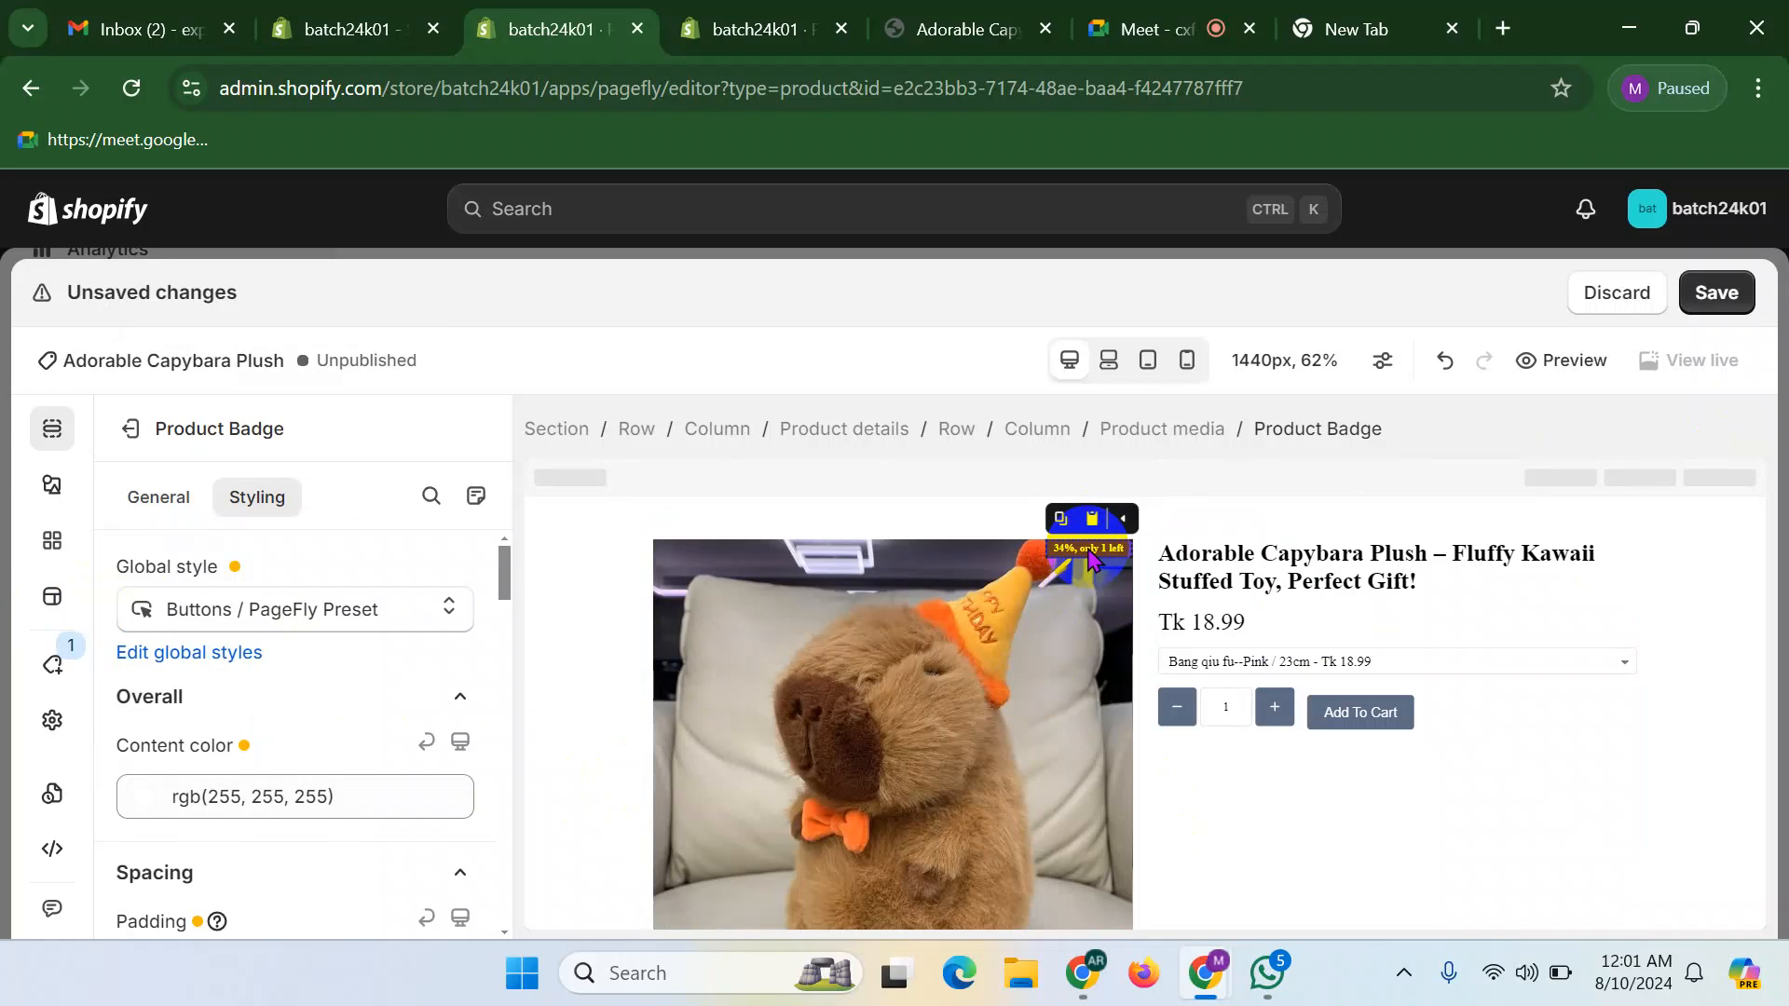
pyautogui.scroll(-2, 232, 715)
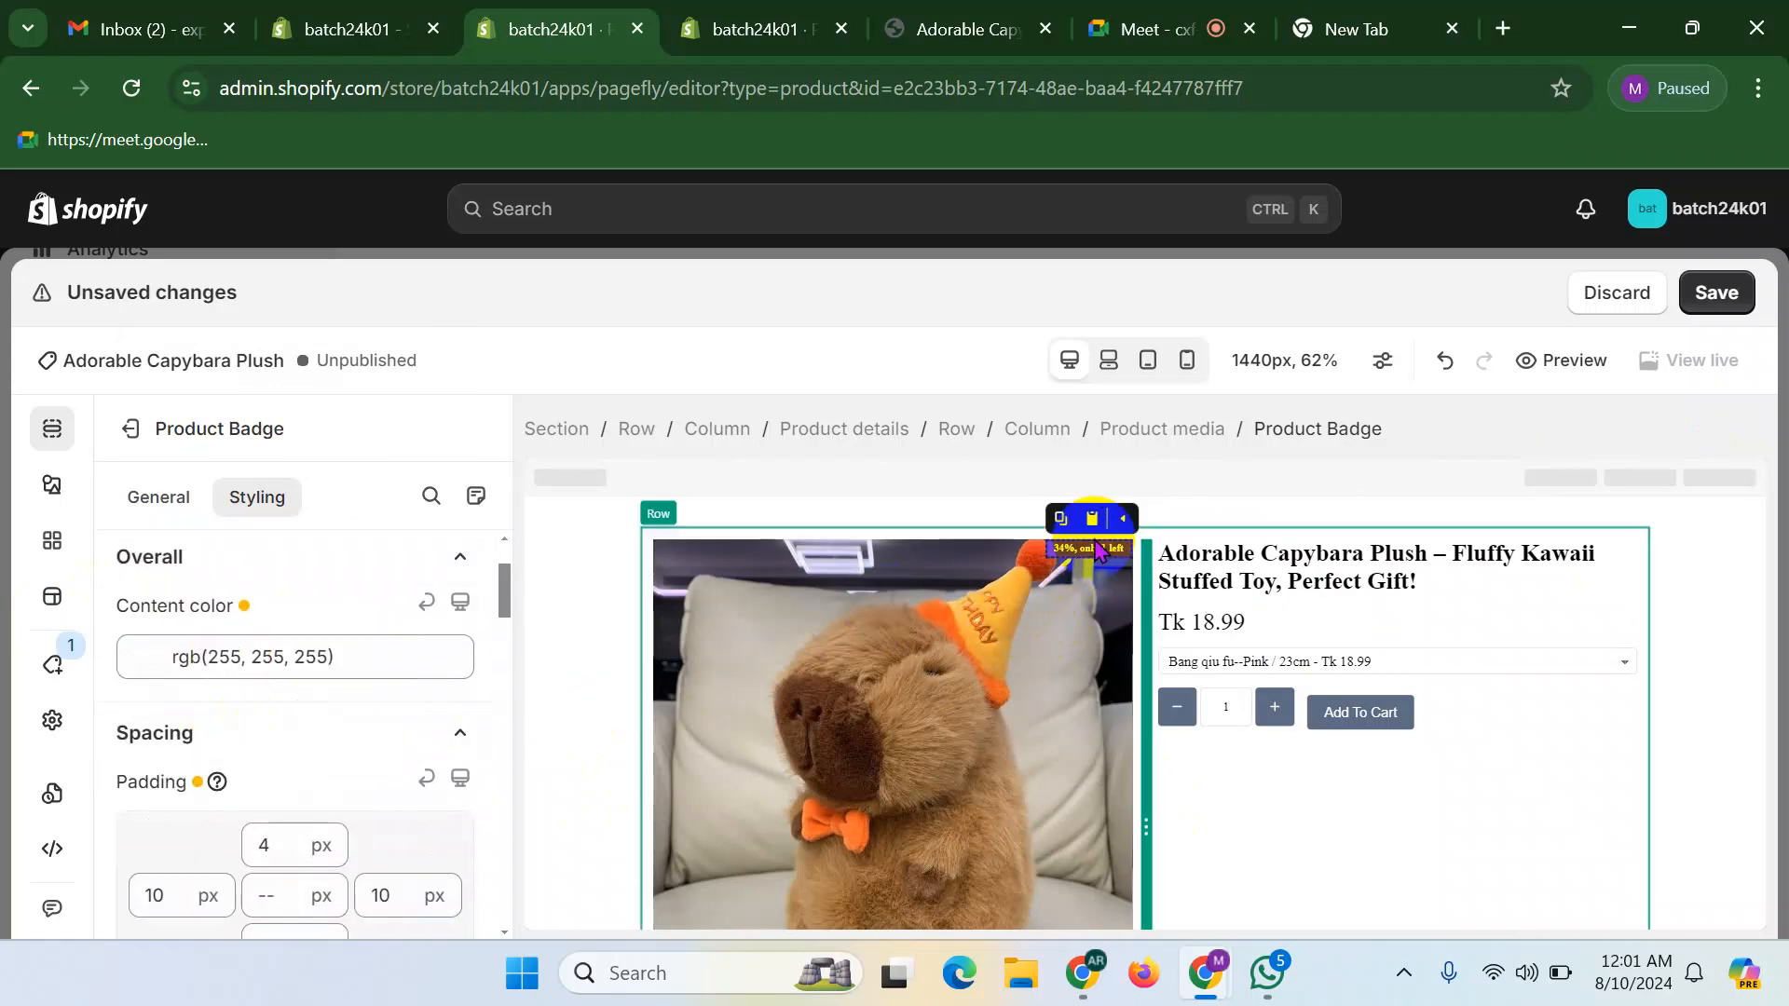
pyautogui.click(964, 29)
pyautogui.scroll(-1, 1179, 440)
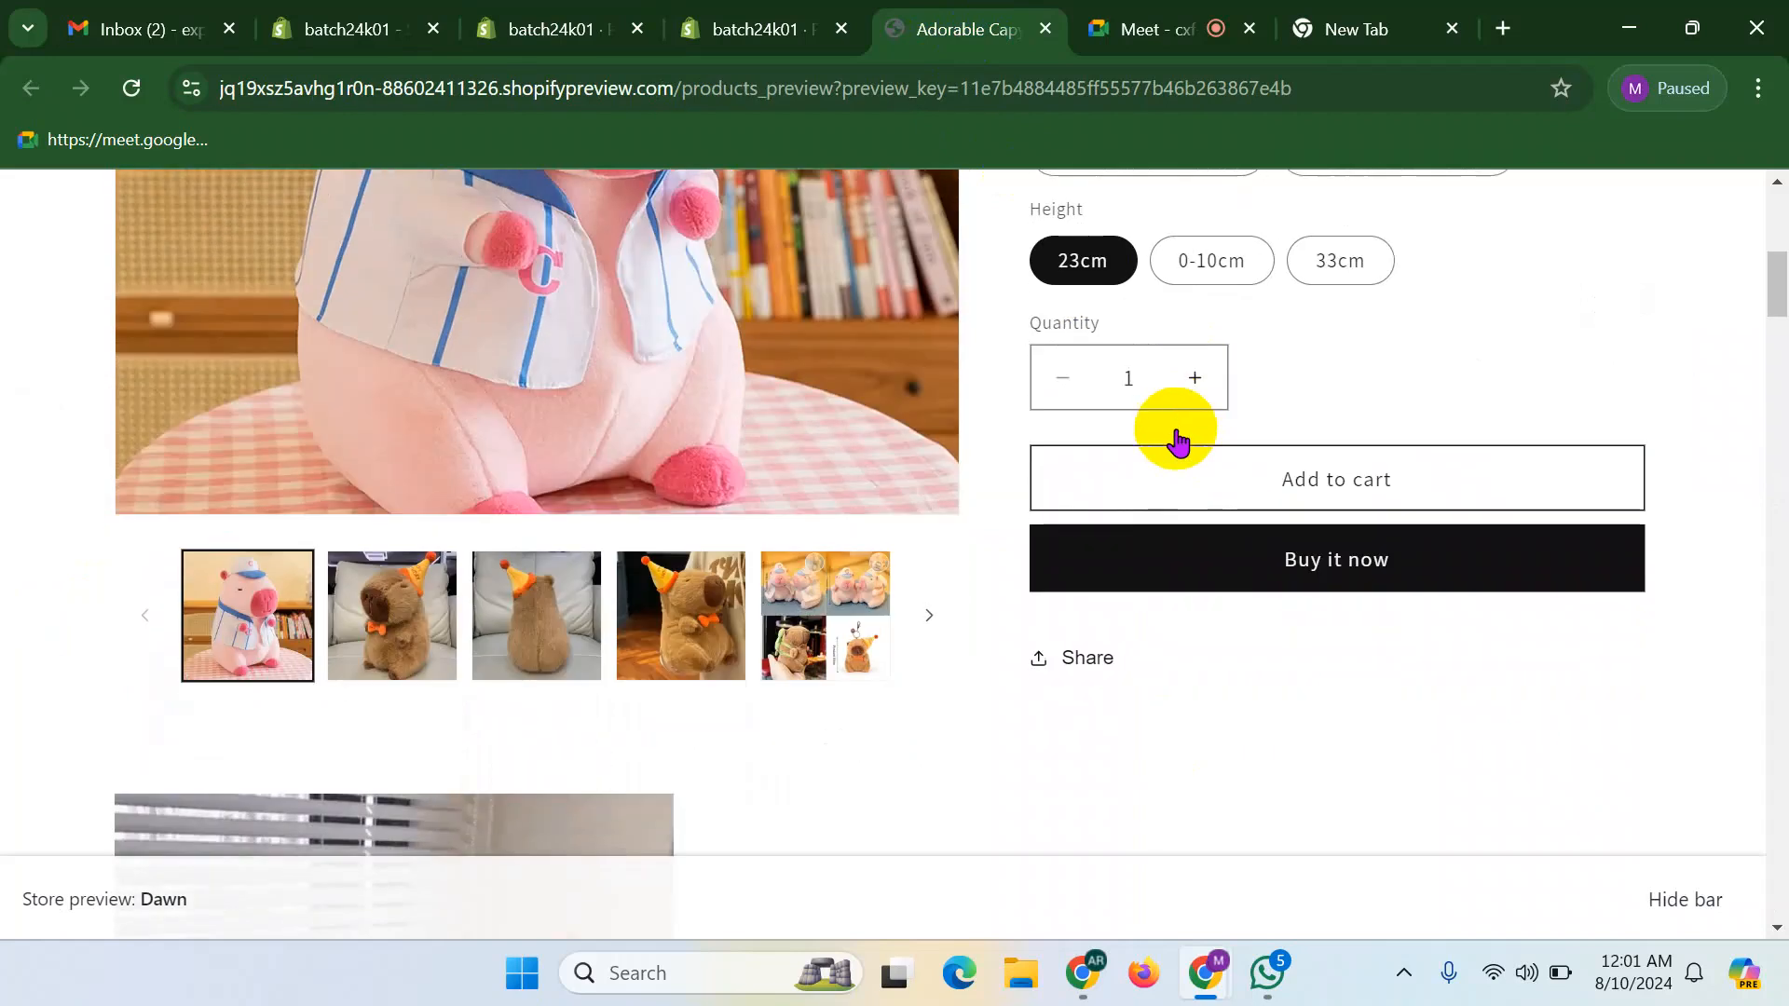
pyautogui.scroll(-3, 1179, 440)
pyautogui.moveTo(1770, 299); pyautogui.dragTo(1775, 187)
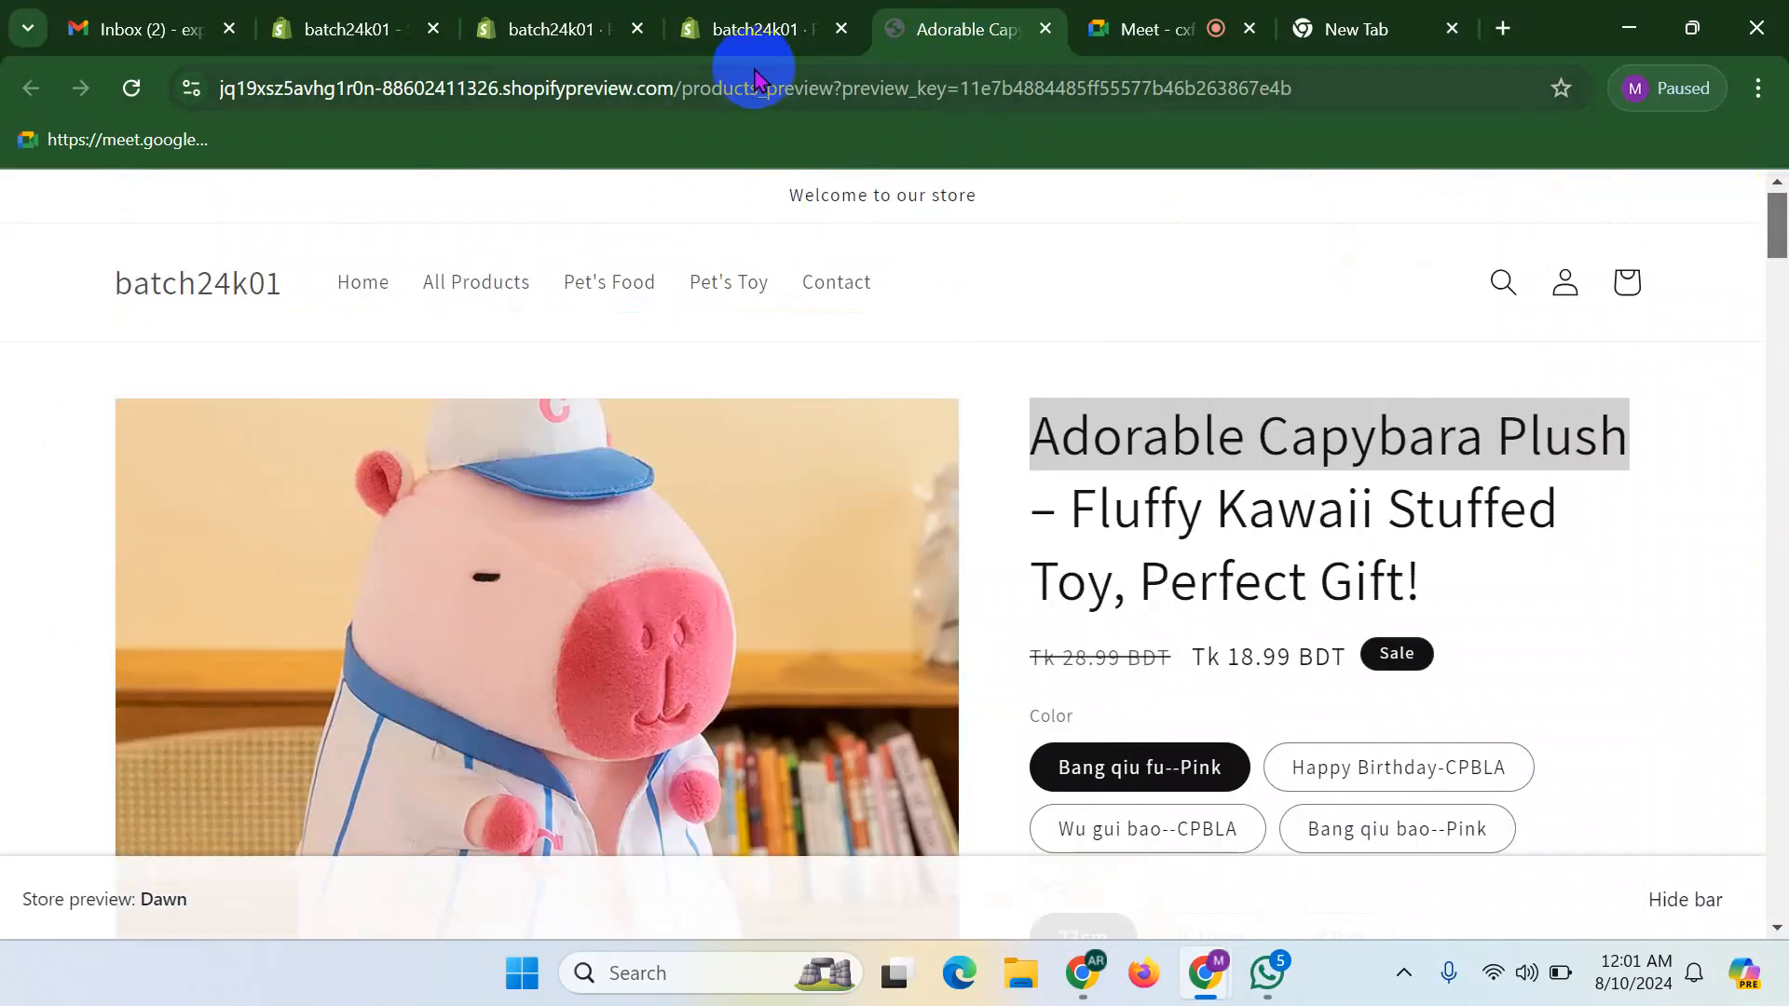
pyautogui.click(562, 28)
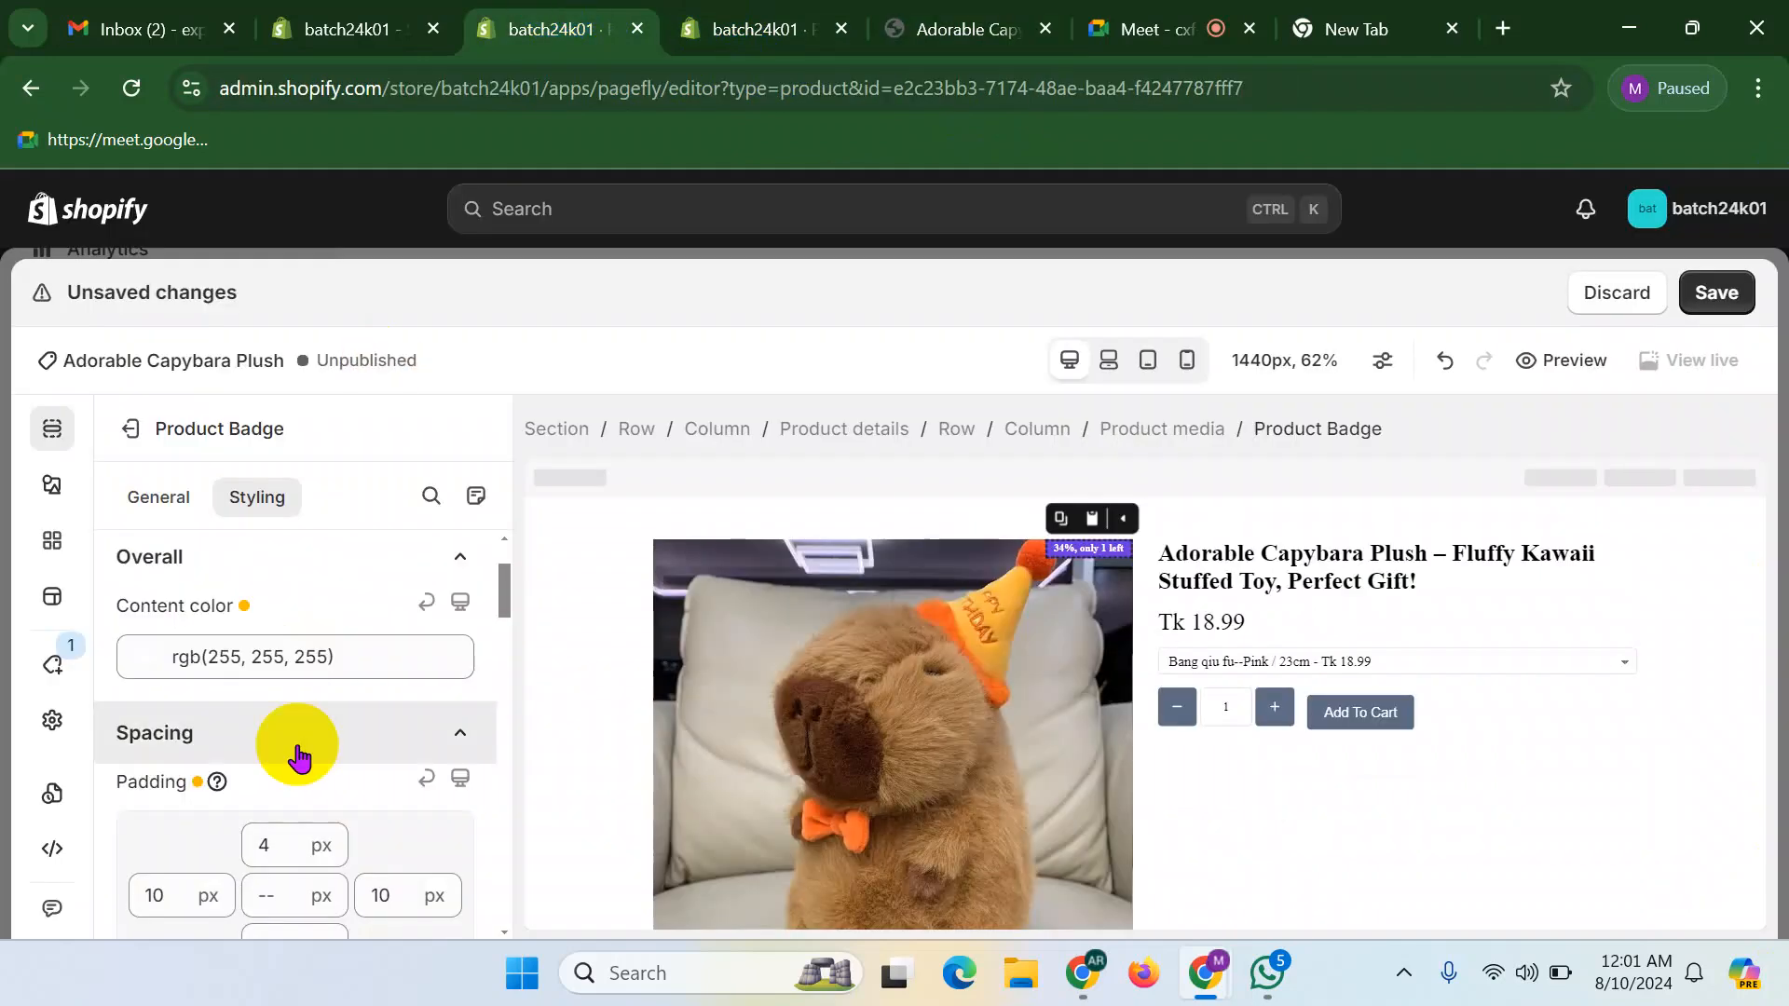
# - Set the Product Badge's background color to black (#000000)
pyautogui.scroll(-2, 260, 835)
pyautogui.scroll(3, 271, 786)
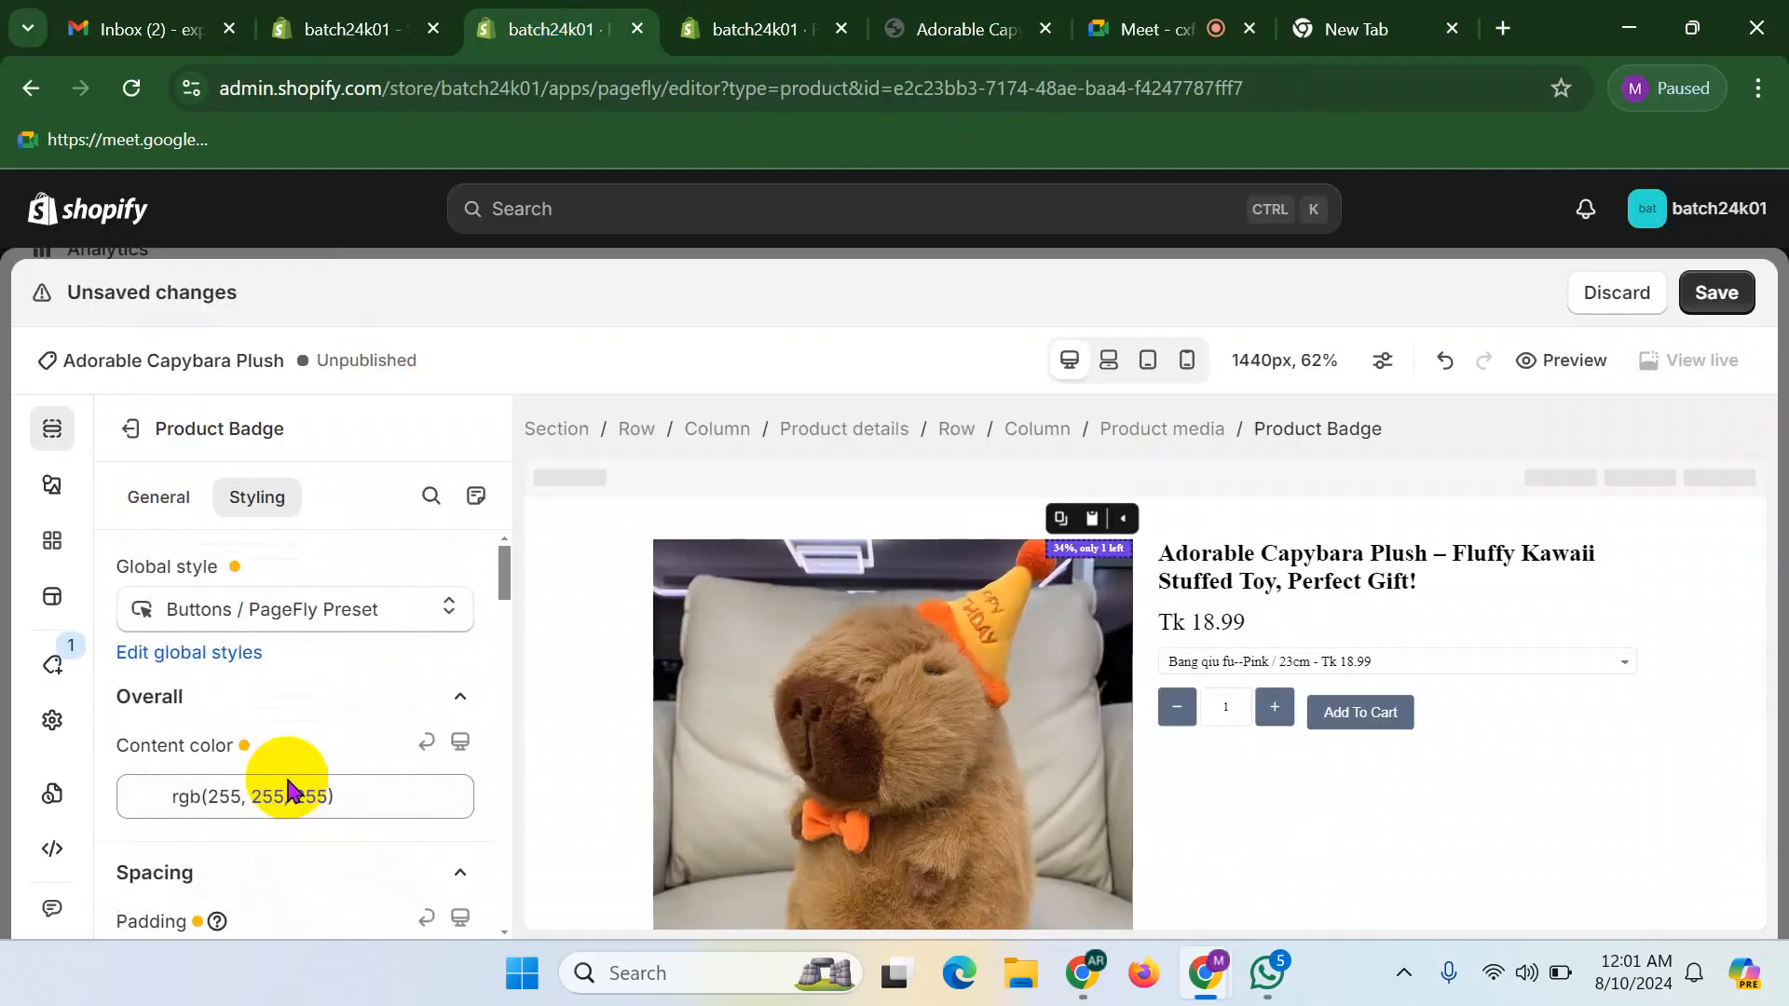
pyautogui.scroll(-3, 312, 699)
pyautogui.scroll(-6, 319, 732)
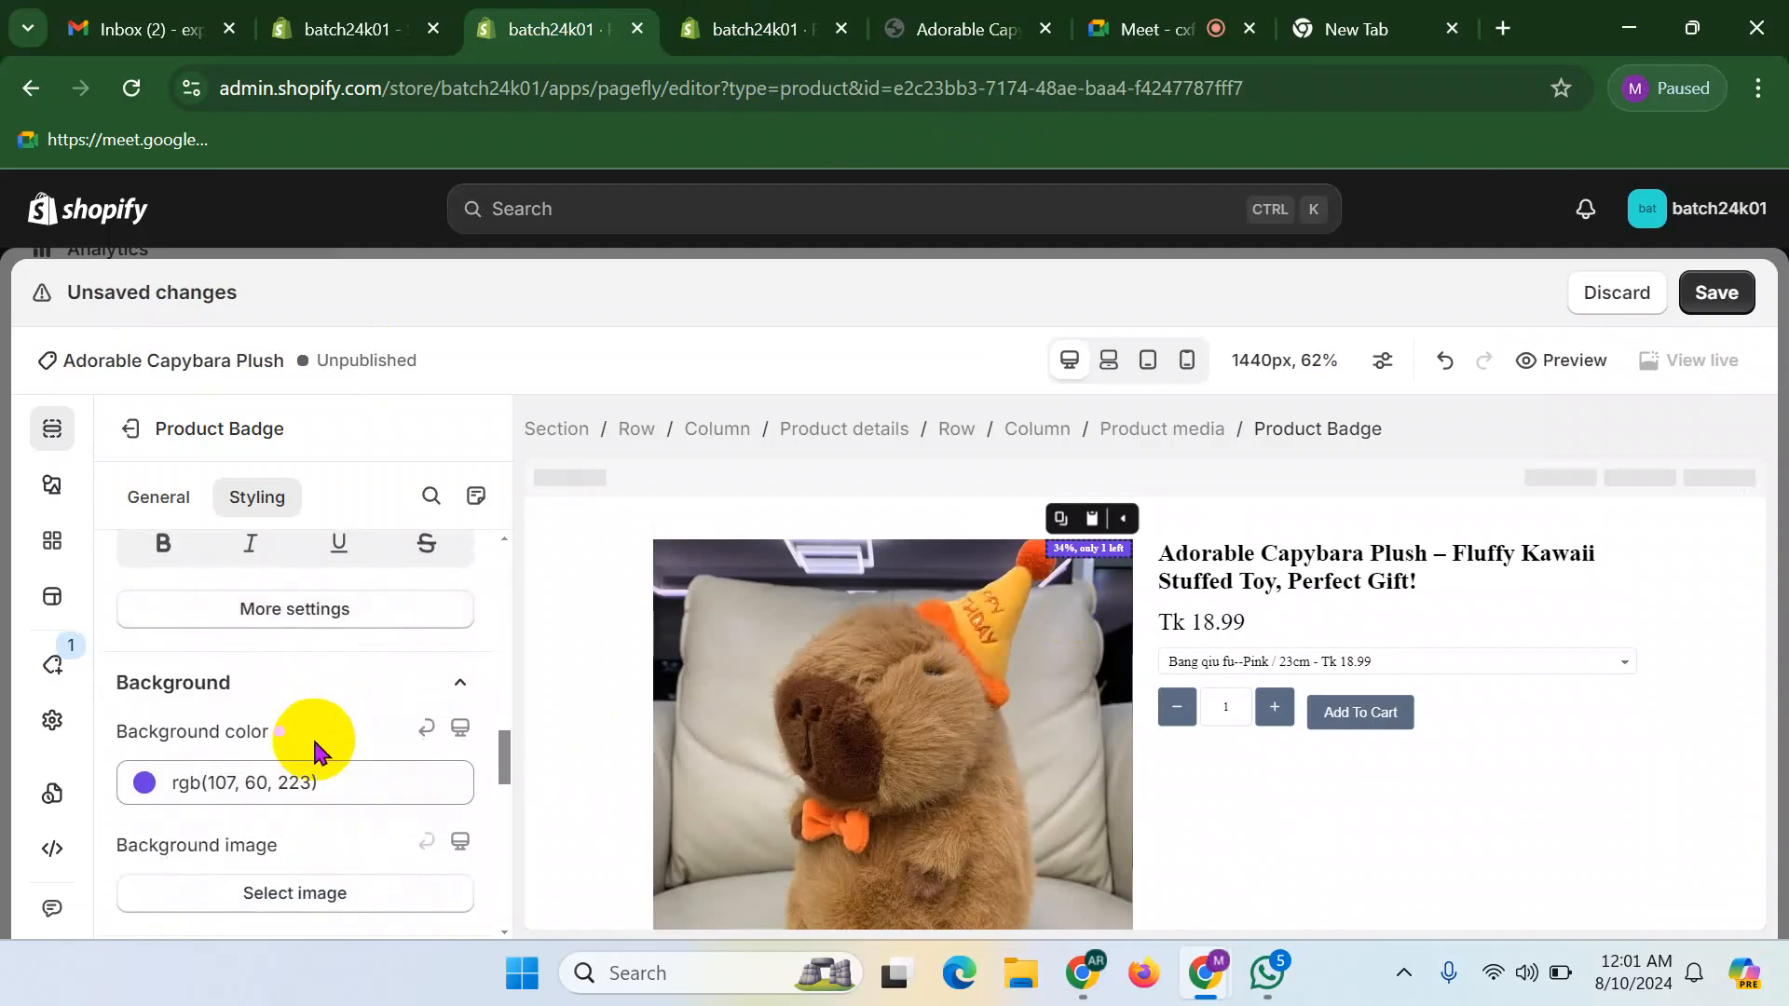
pyautogui.click(339, 783)
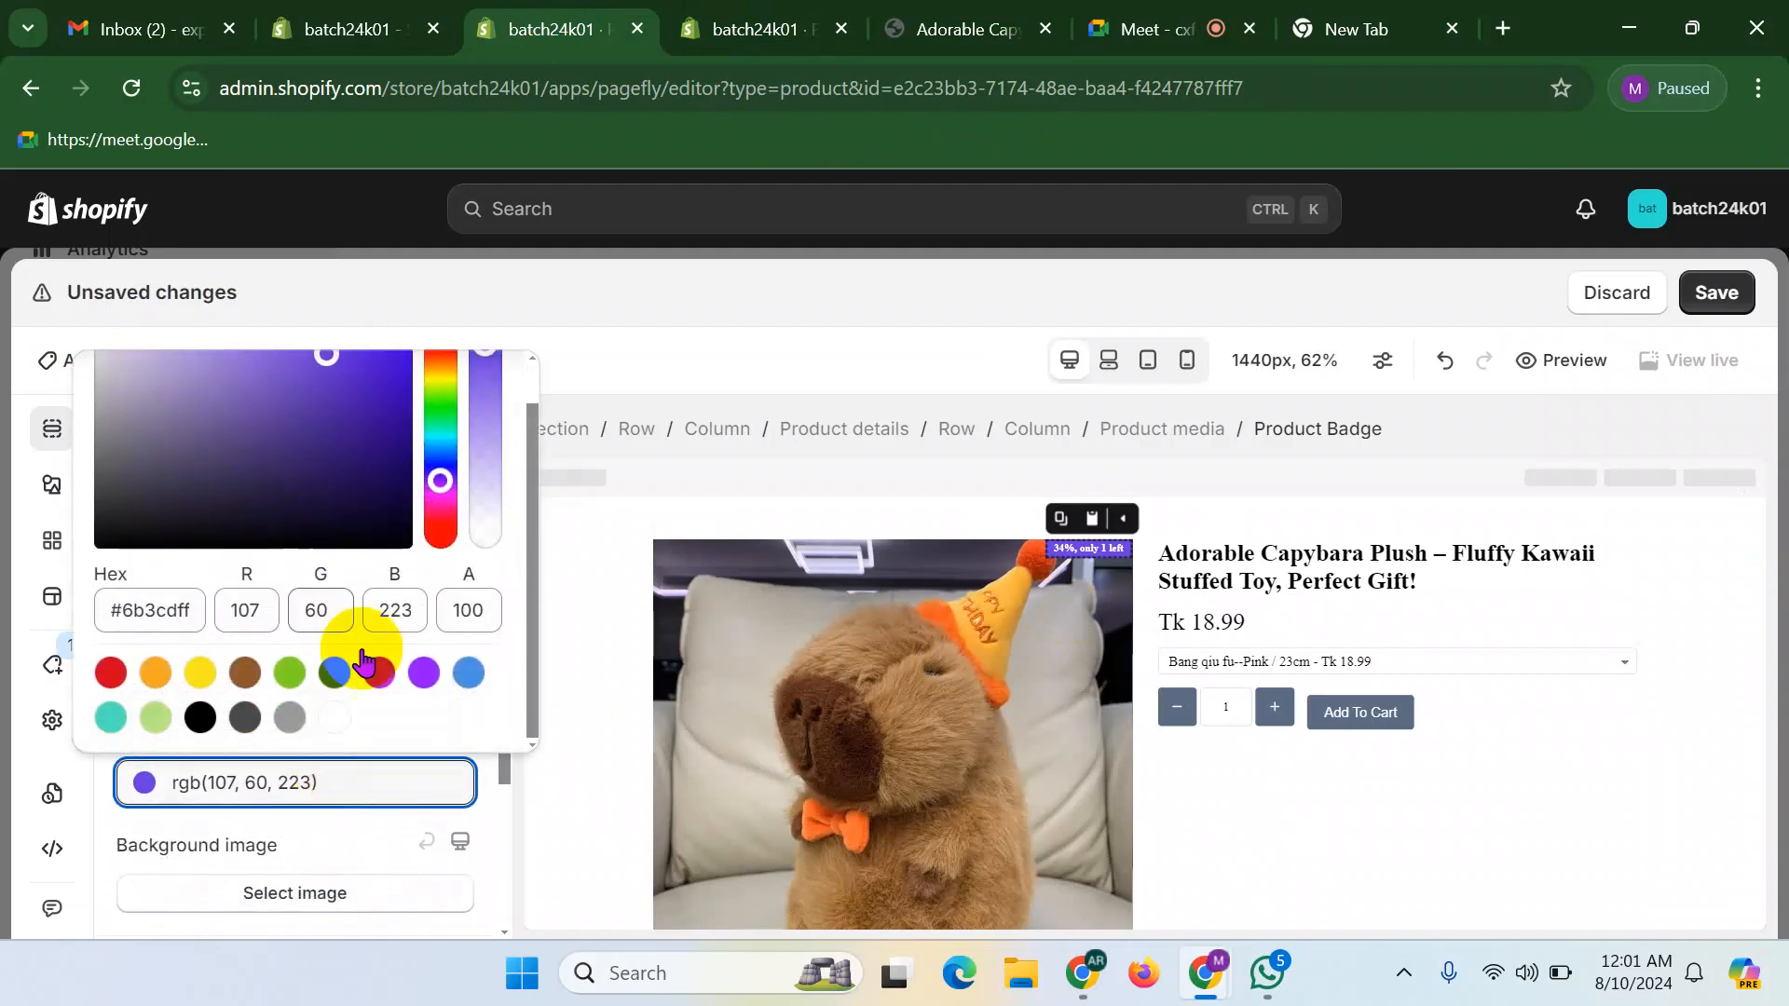
pyautogui.click(199, 718)
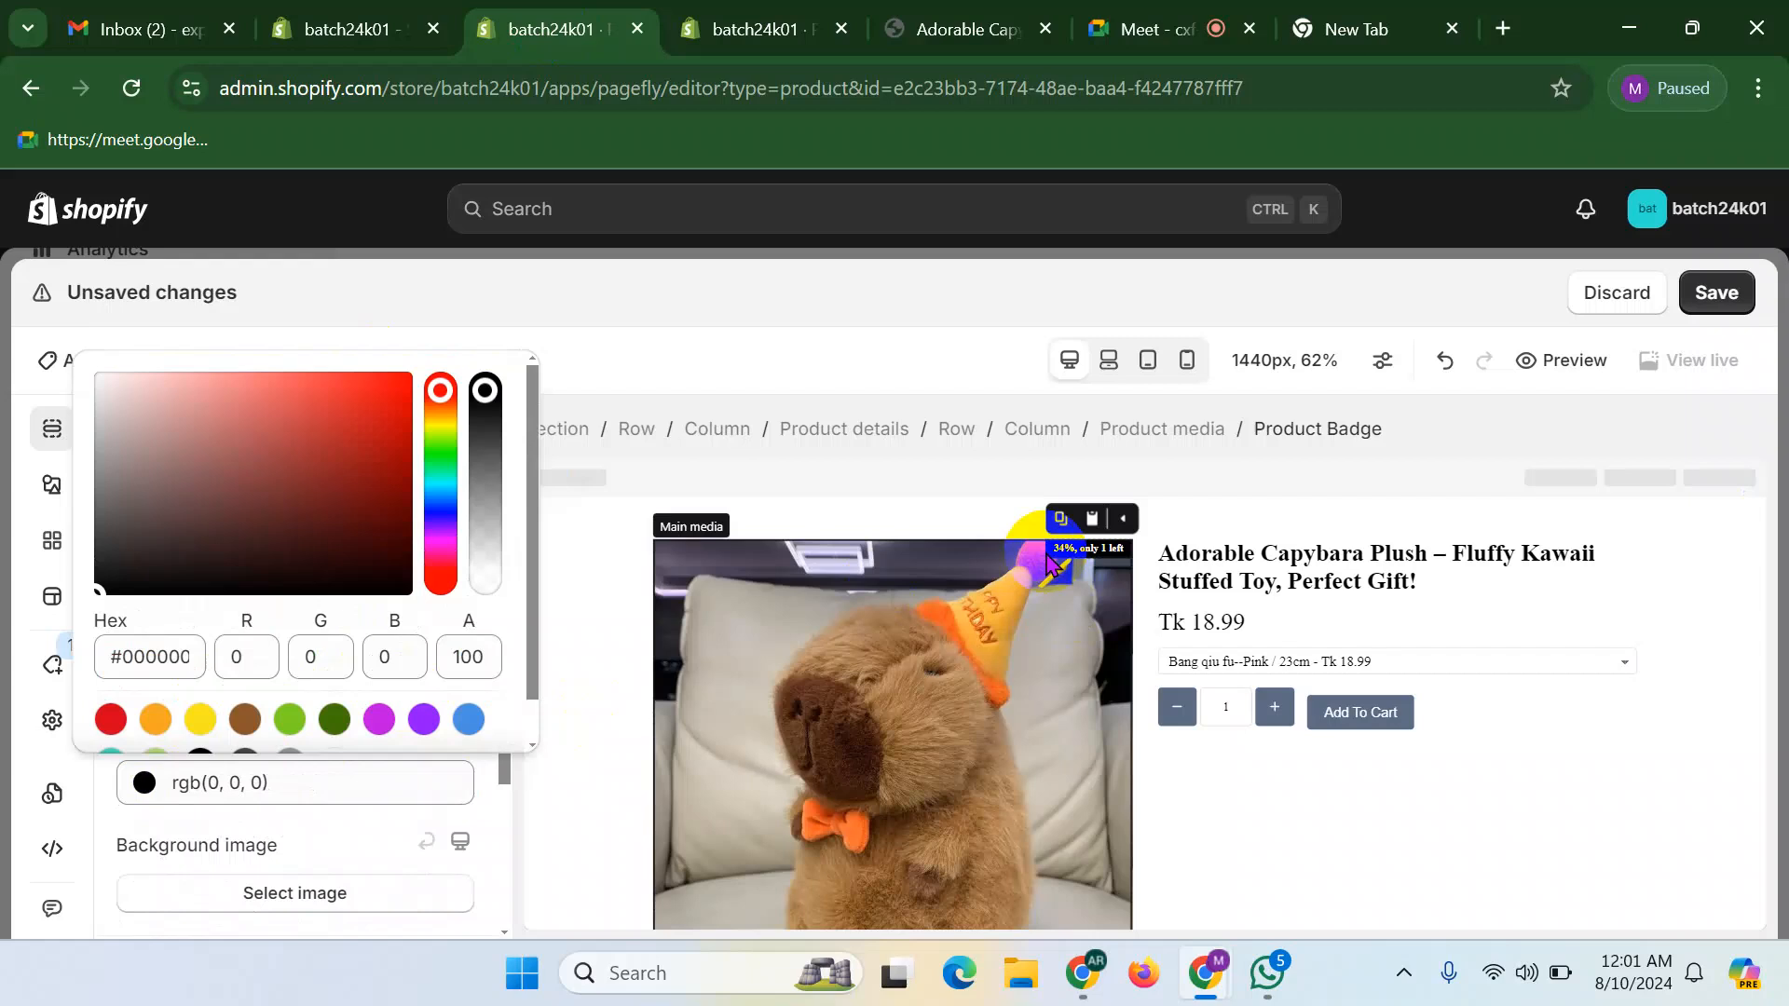
pyautogui.click(348, 814)
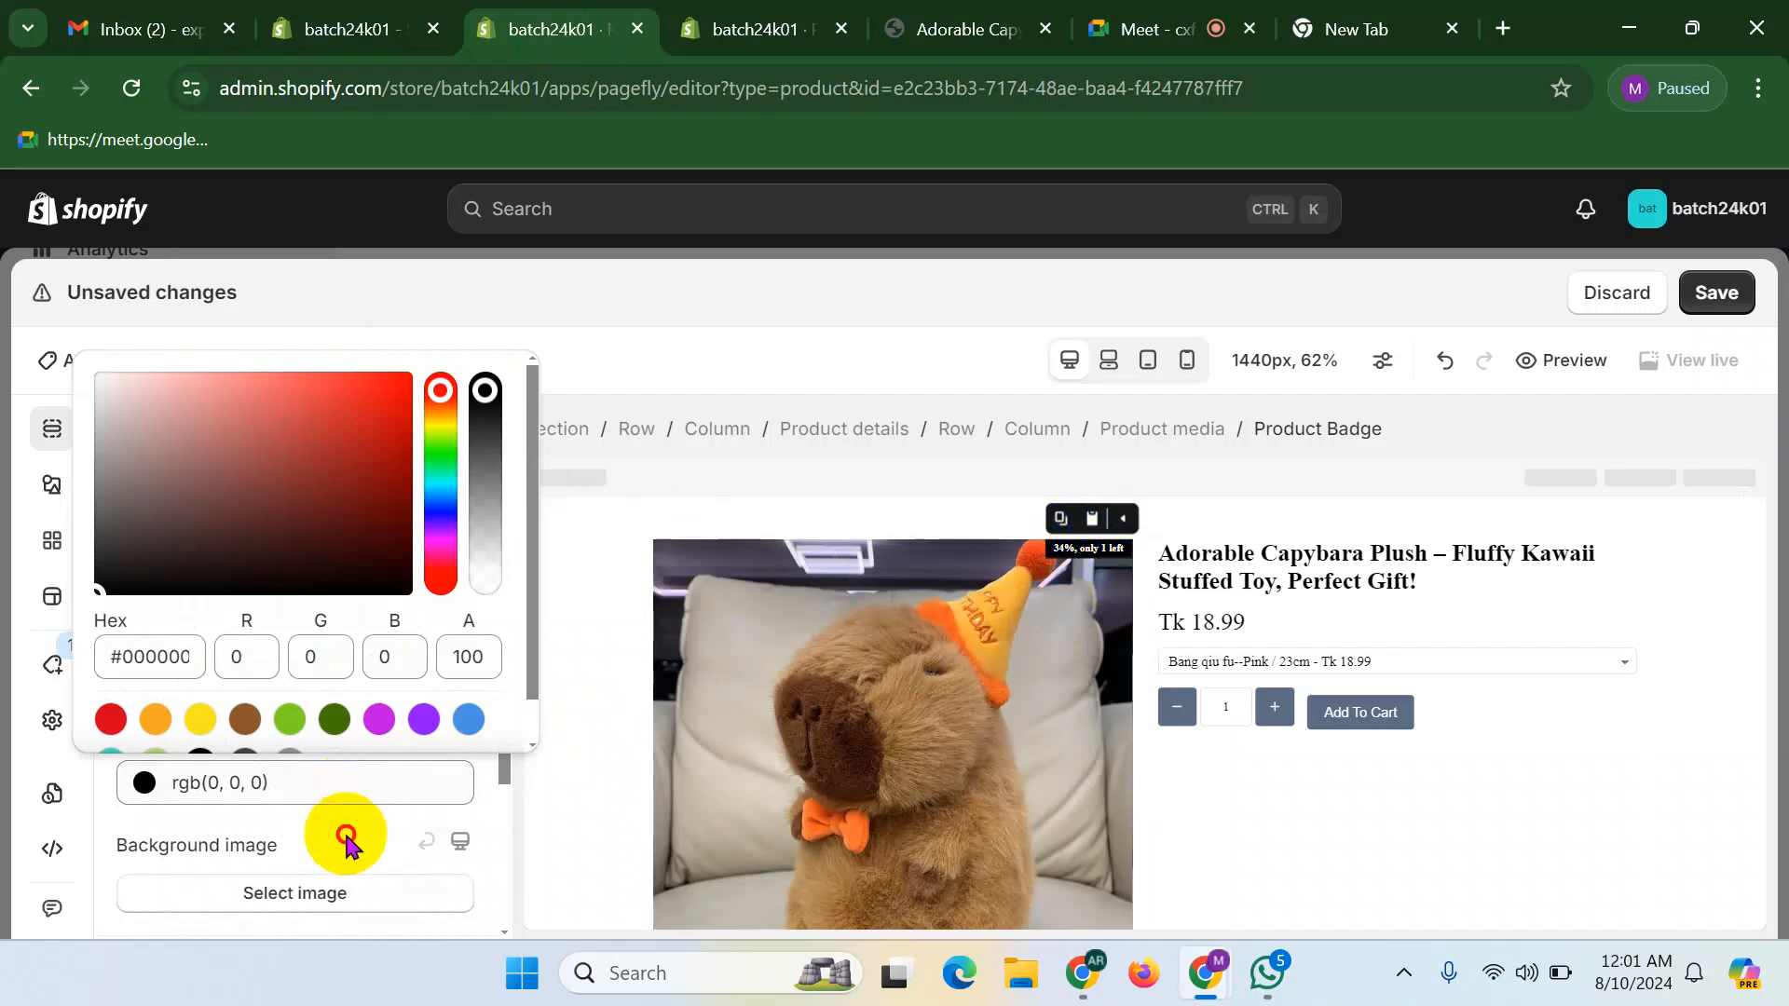
pyautogui.click(346, 838)
# - Set the Product Badge's padding to 7 px on the top and bottom and 15 px on the left and right
pyautogui.scroll(-10, 307, 605)
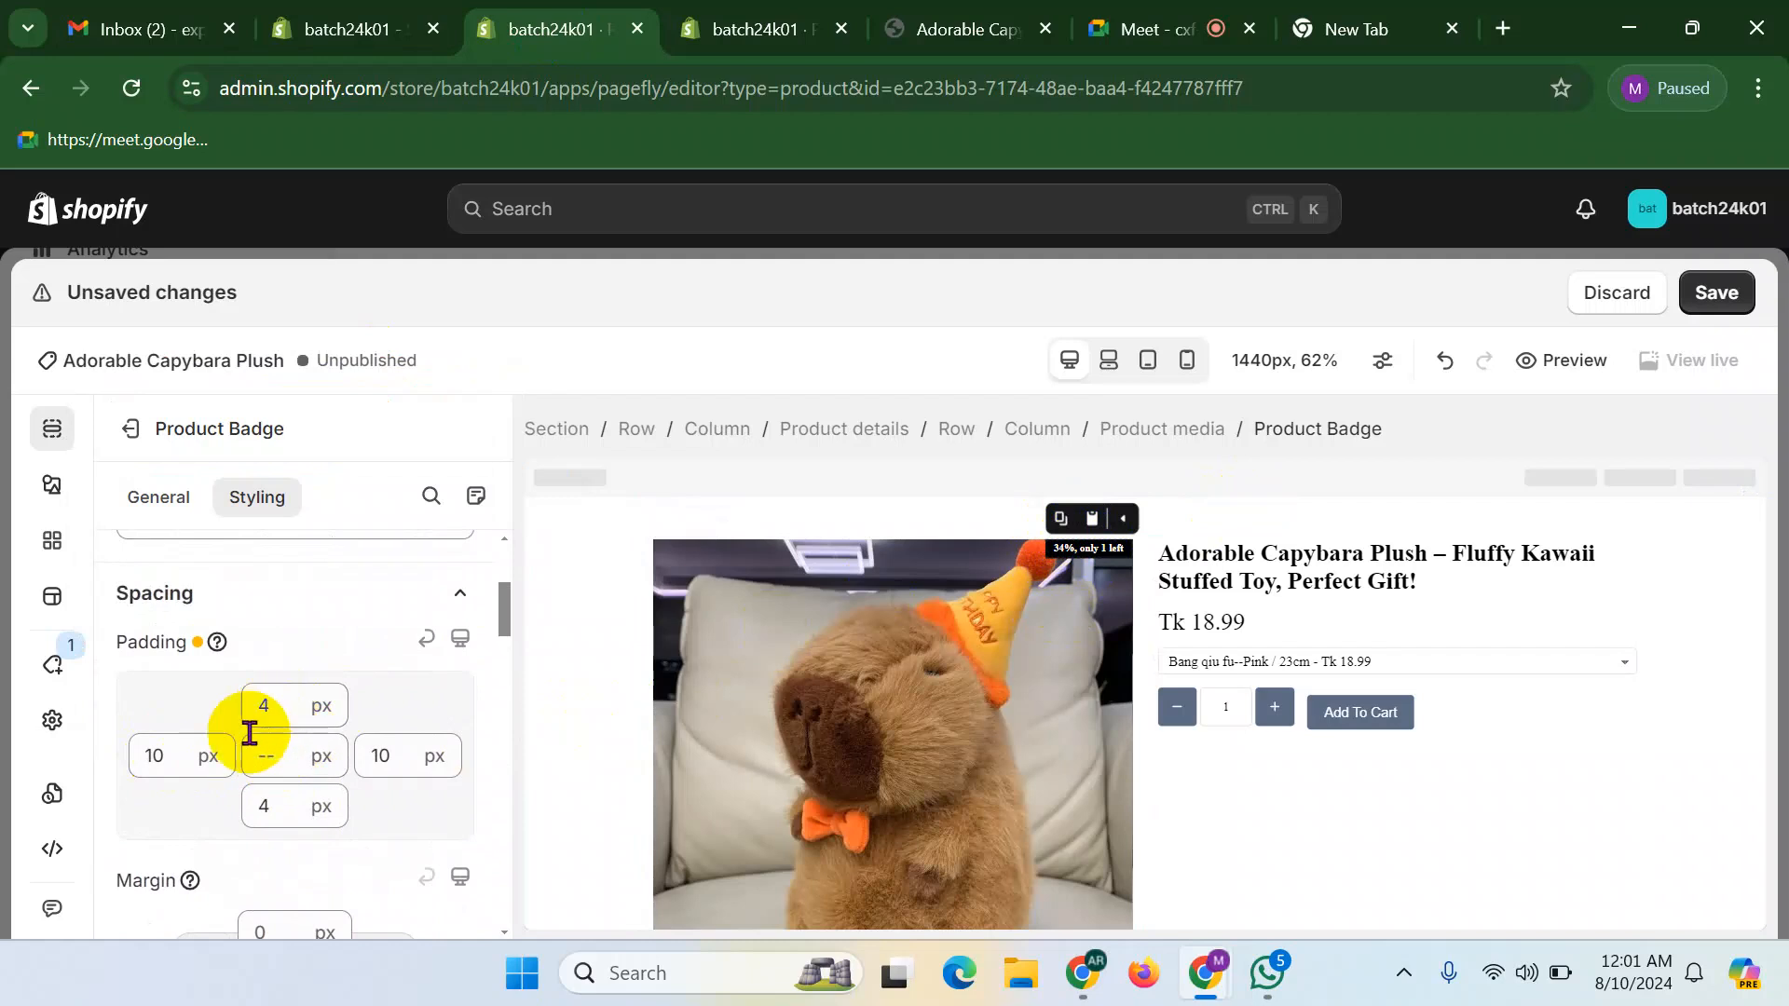
pyautogui.click(269, 704)
pyautogui.moveTo(269, 703); pyautogui.dragTo(254, 711)
pyautogui.write('7')
pyautogui.doubleClick(264, 807)
pyautogui.write('7')
pyautogui.doubleClick(175, 757)
pyautogui.write('15')
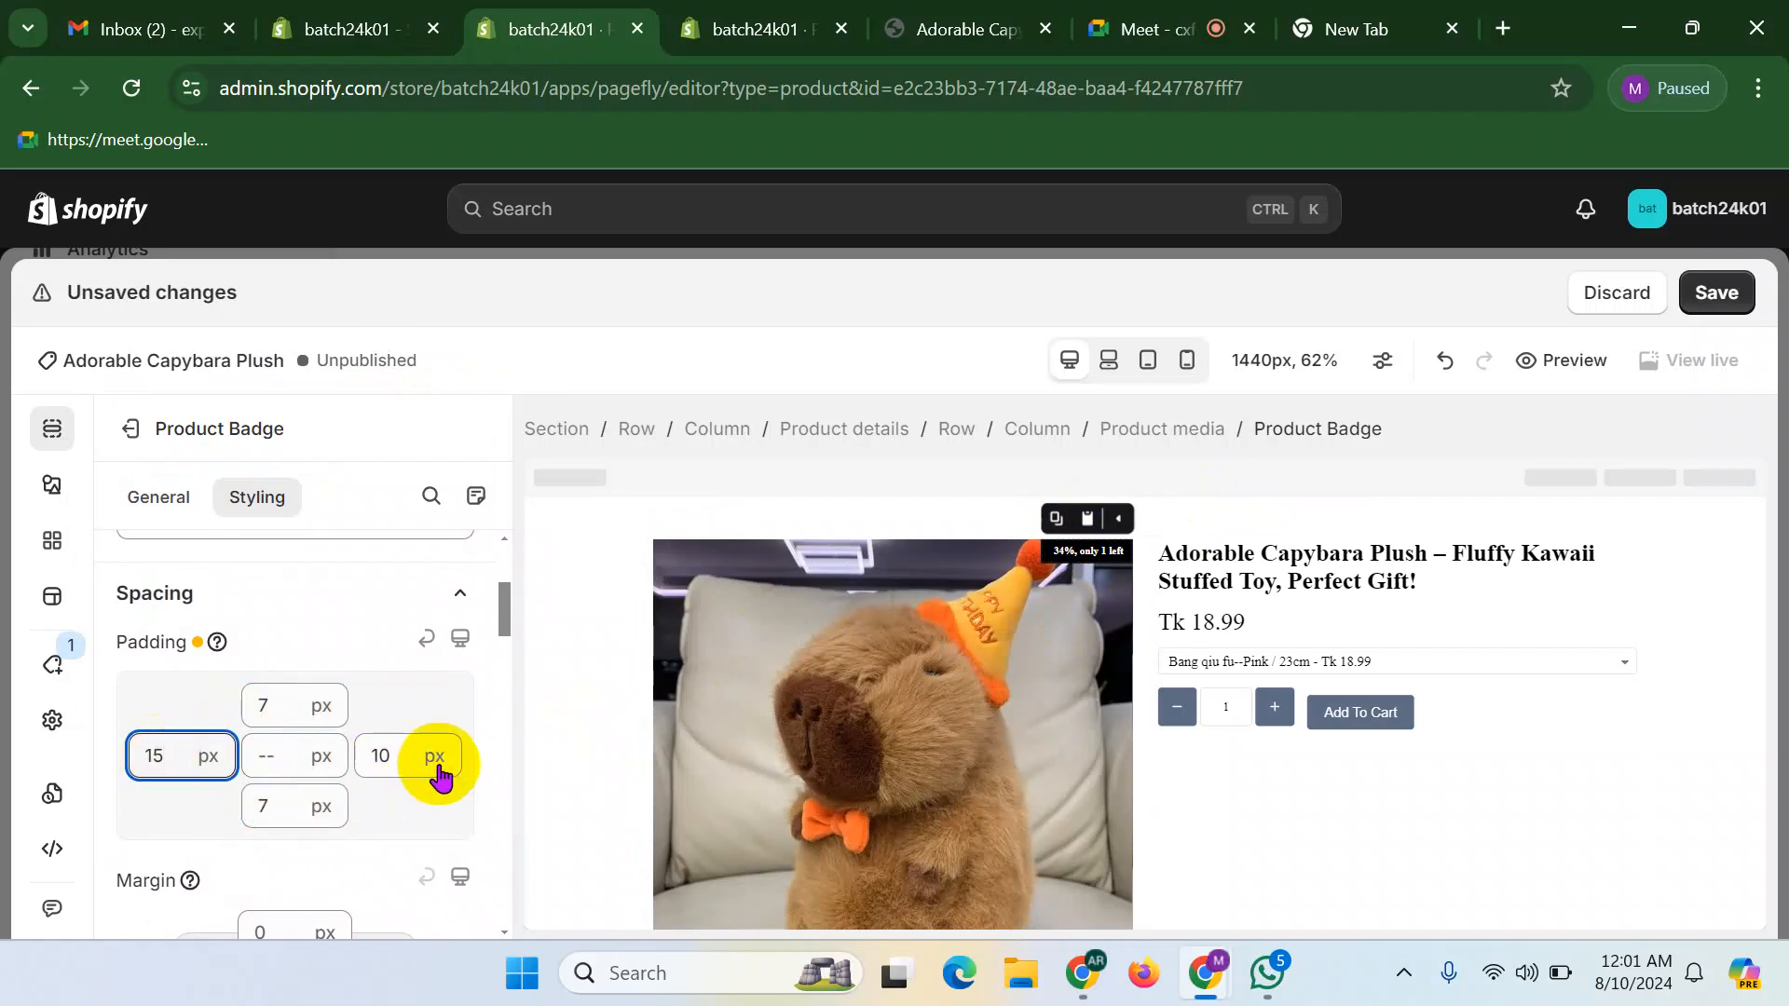
pyautogui.doubleClick(380, 755)
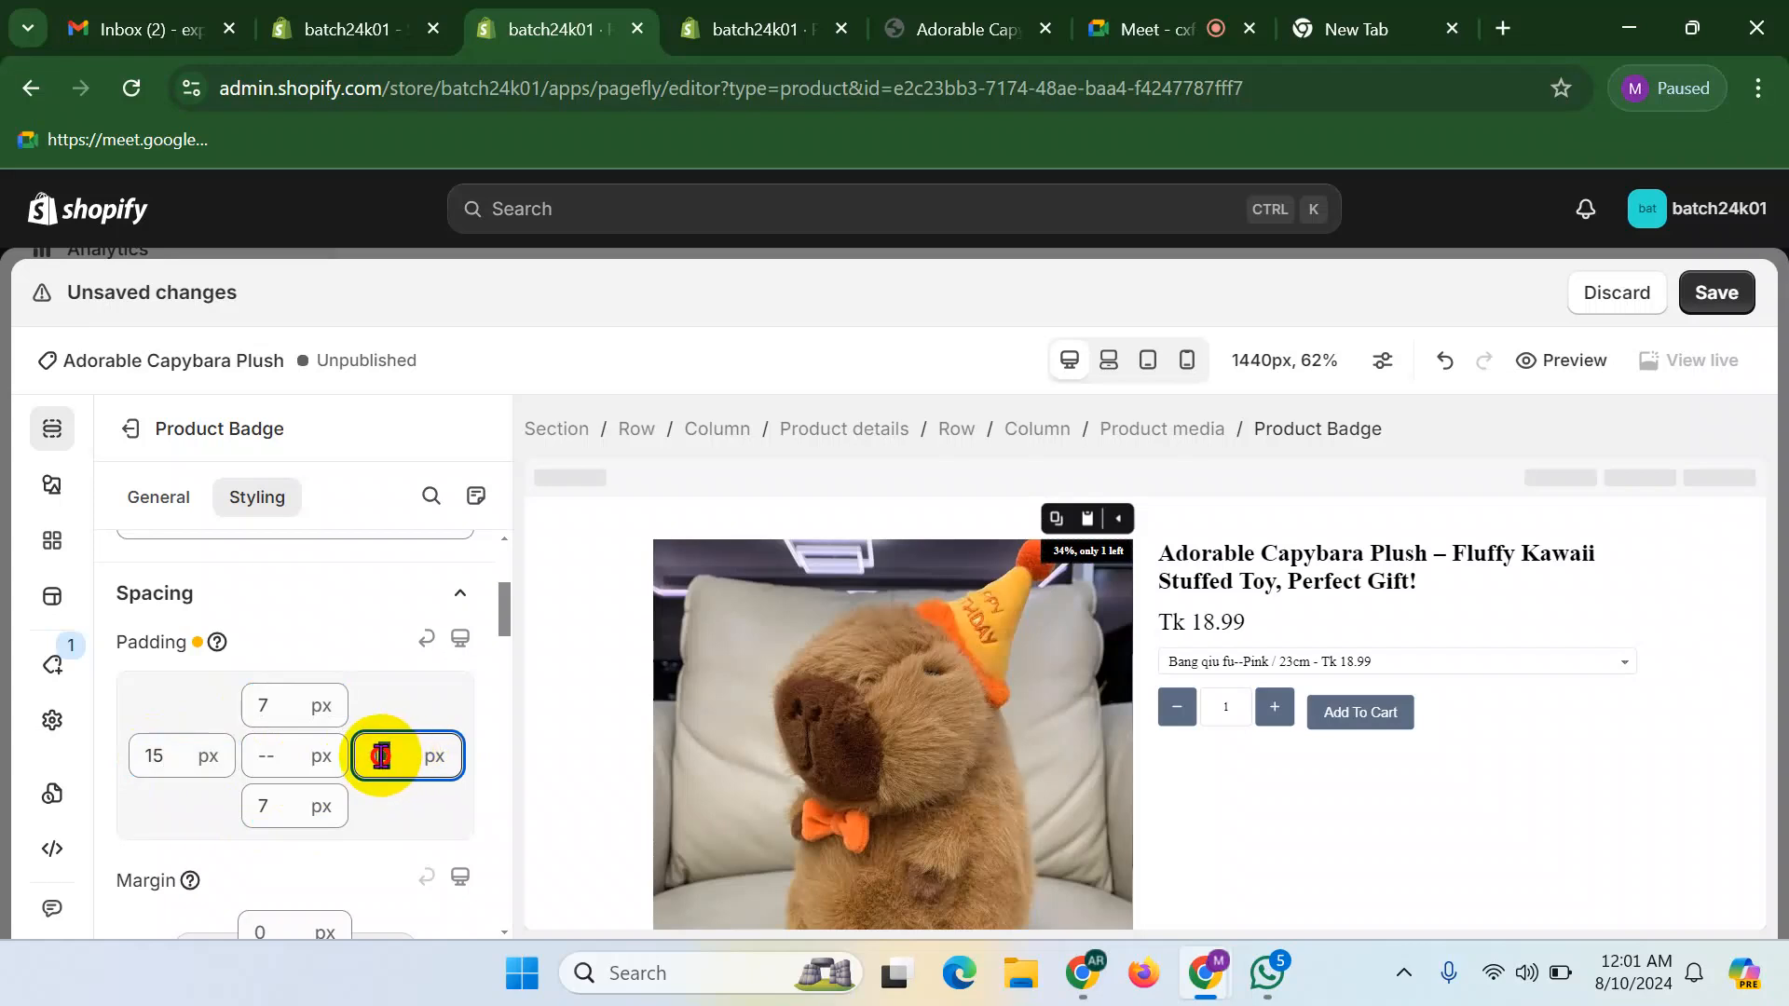
pyautogui.write('15')
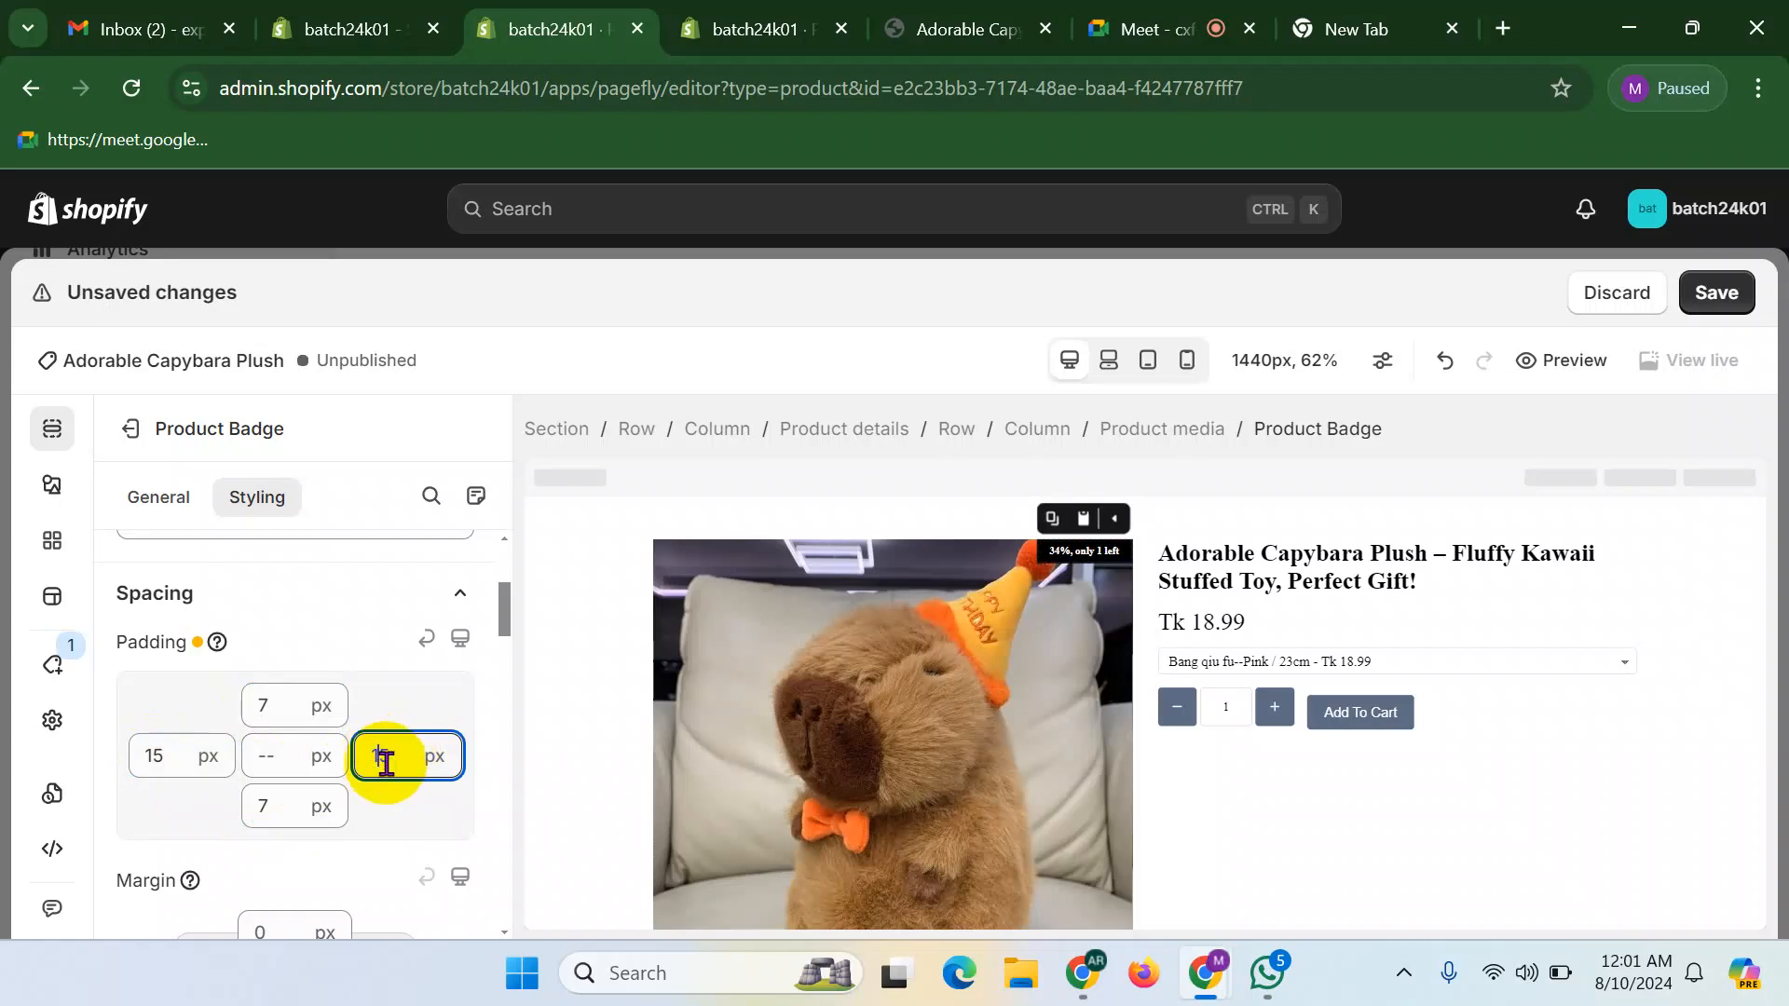
pyautogui.click(1114, 557)
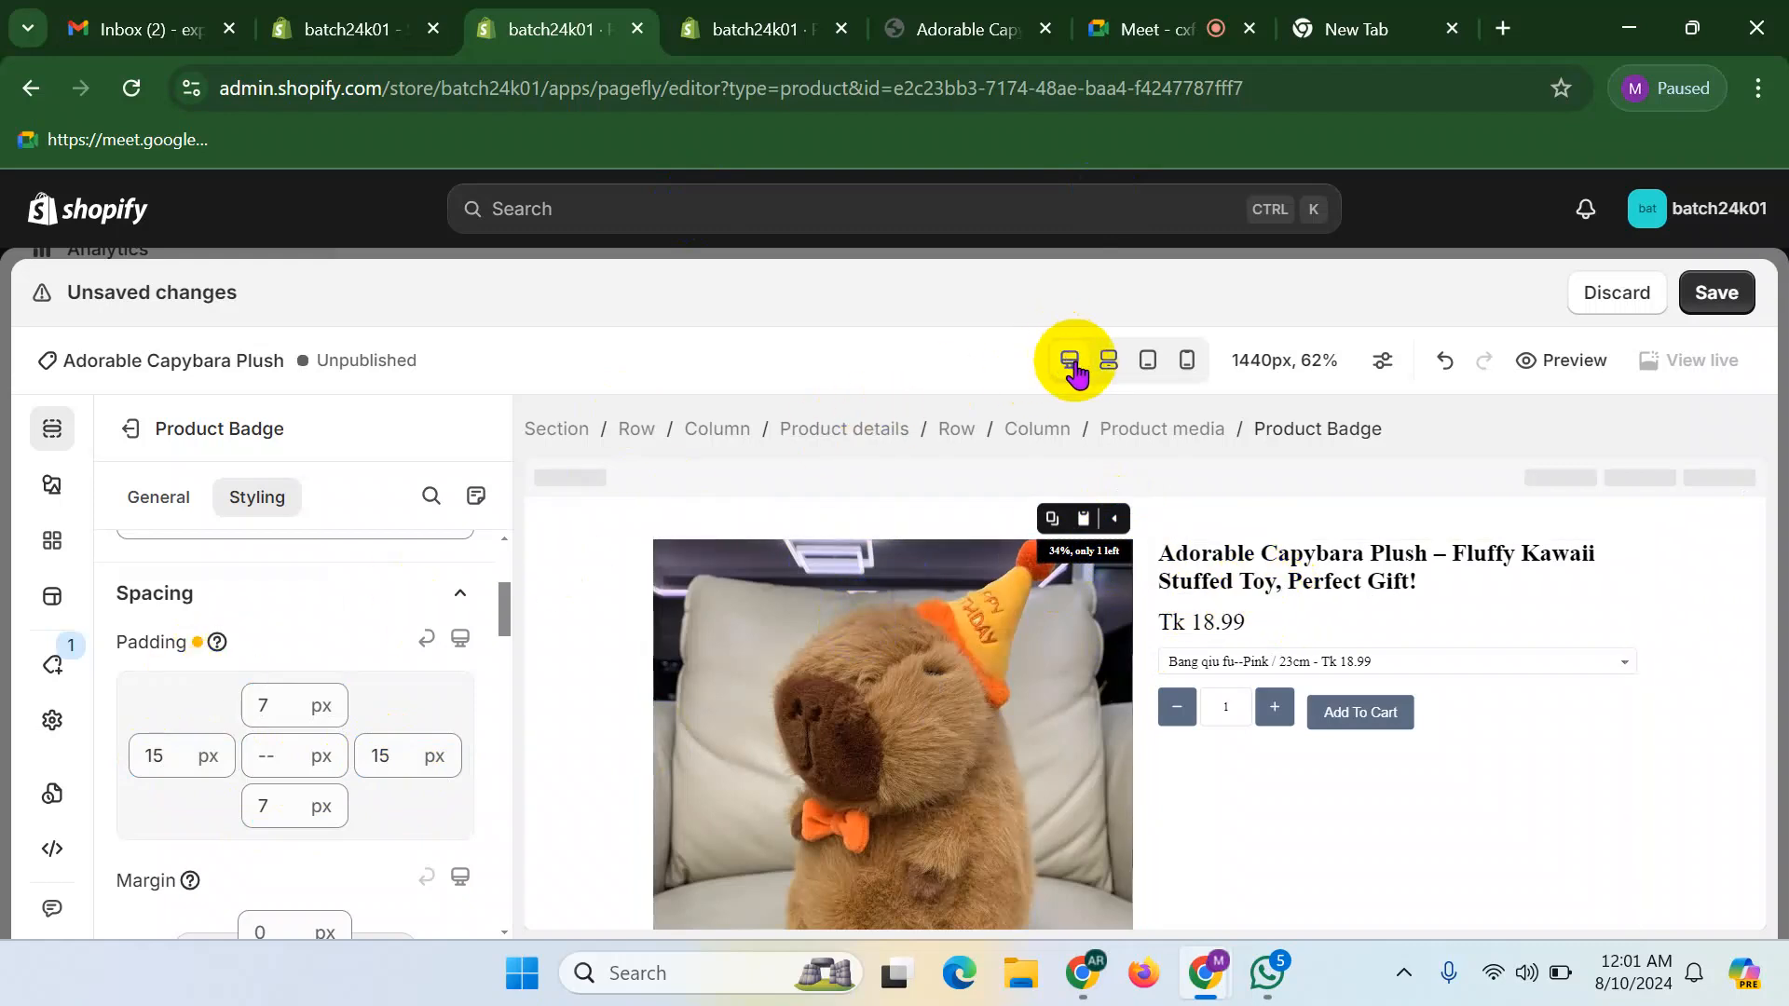
# - Examine the product page and its badge in the laptop, tablet and mobile views, and return to the desktop view
pyautogui.click(1106, 369)
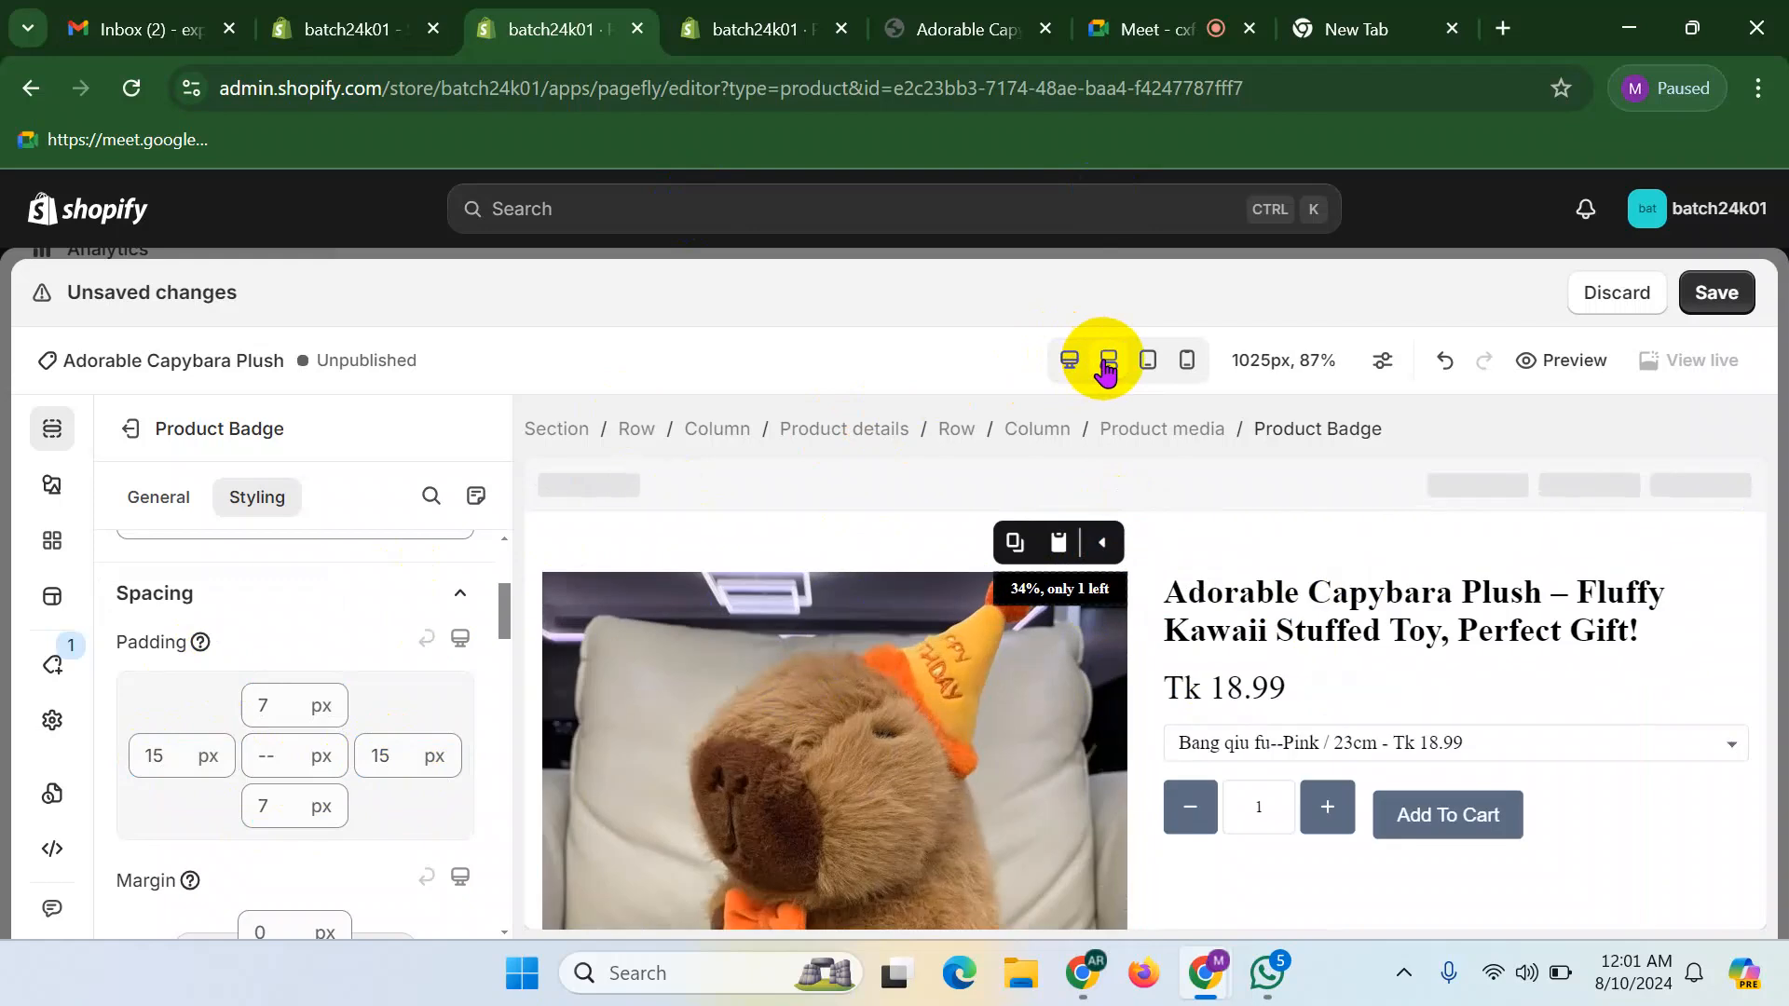
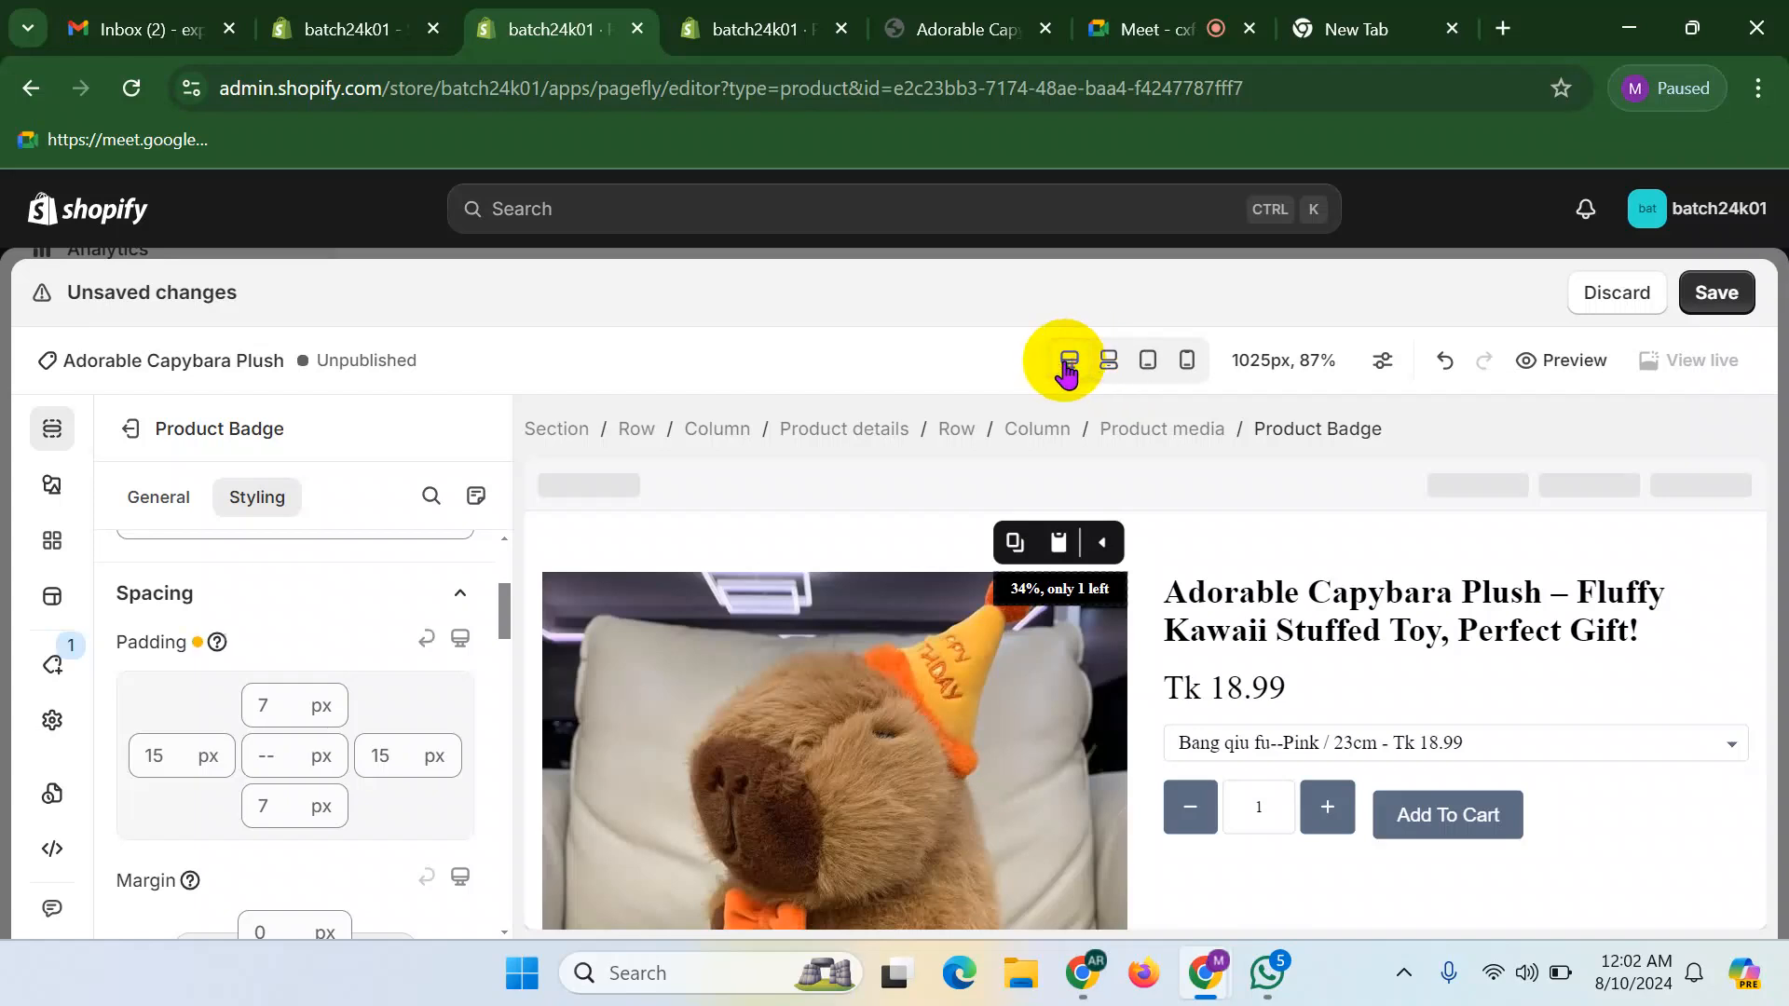
pyautogui.click(1068, 362)
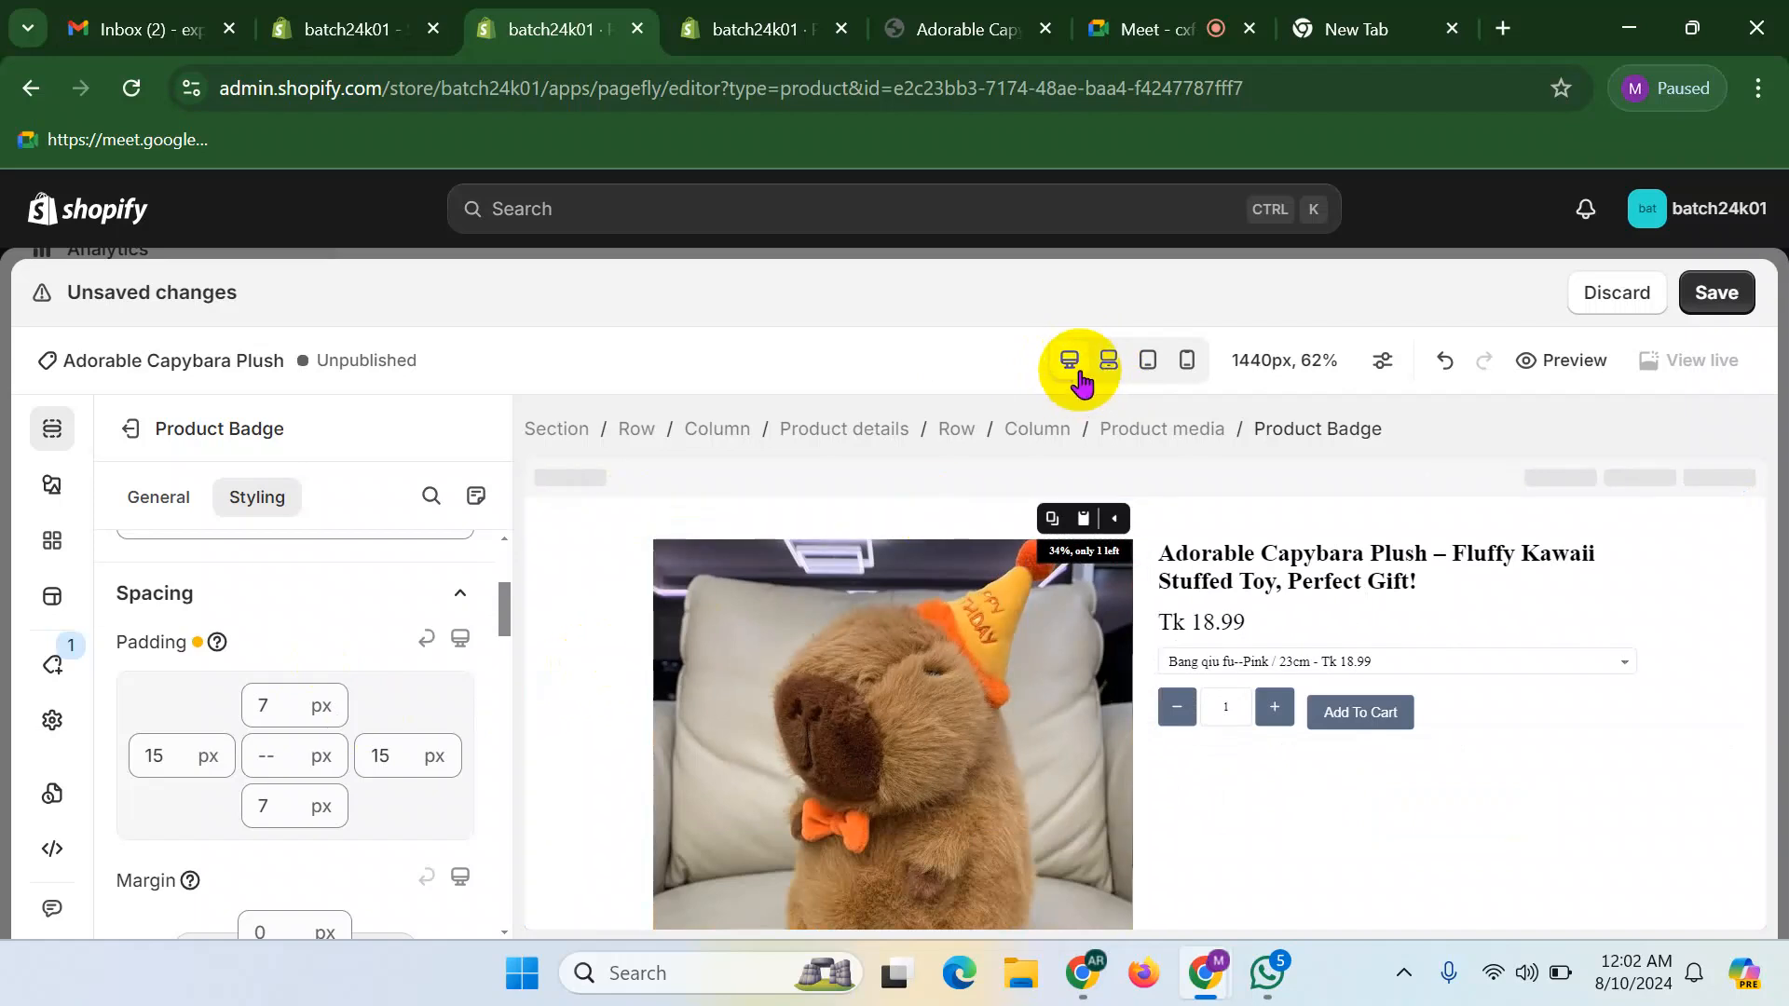
pyautogui.click(1120, 363)
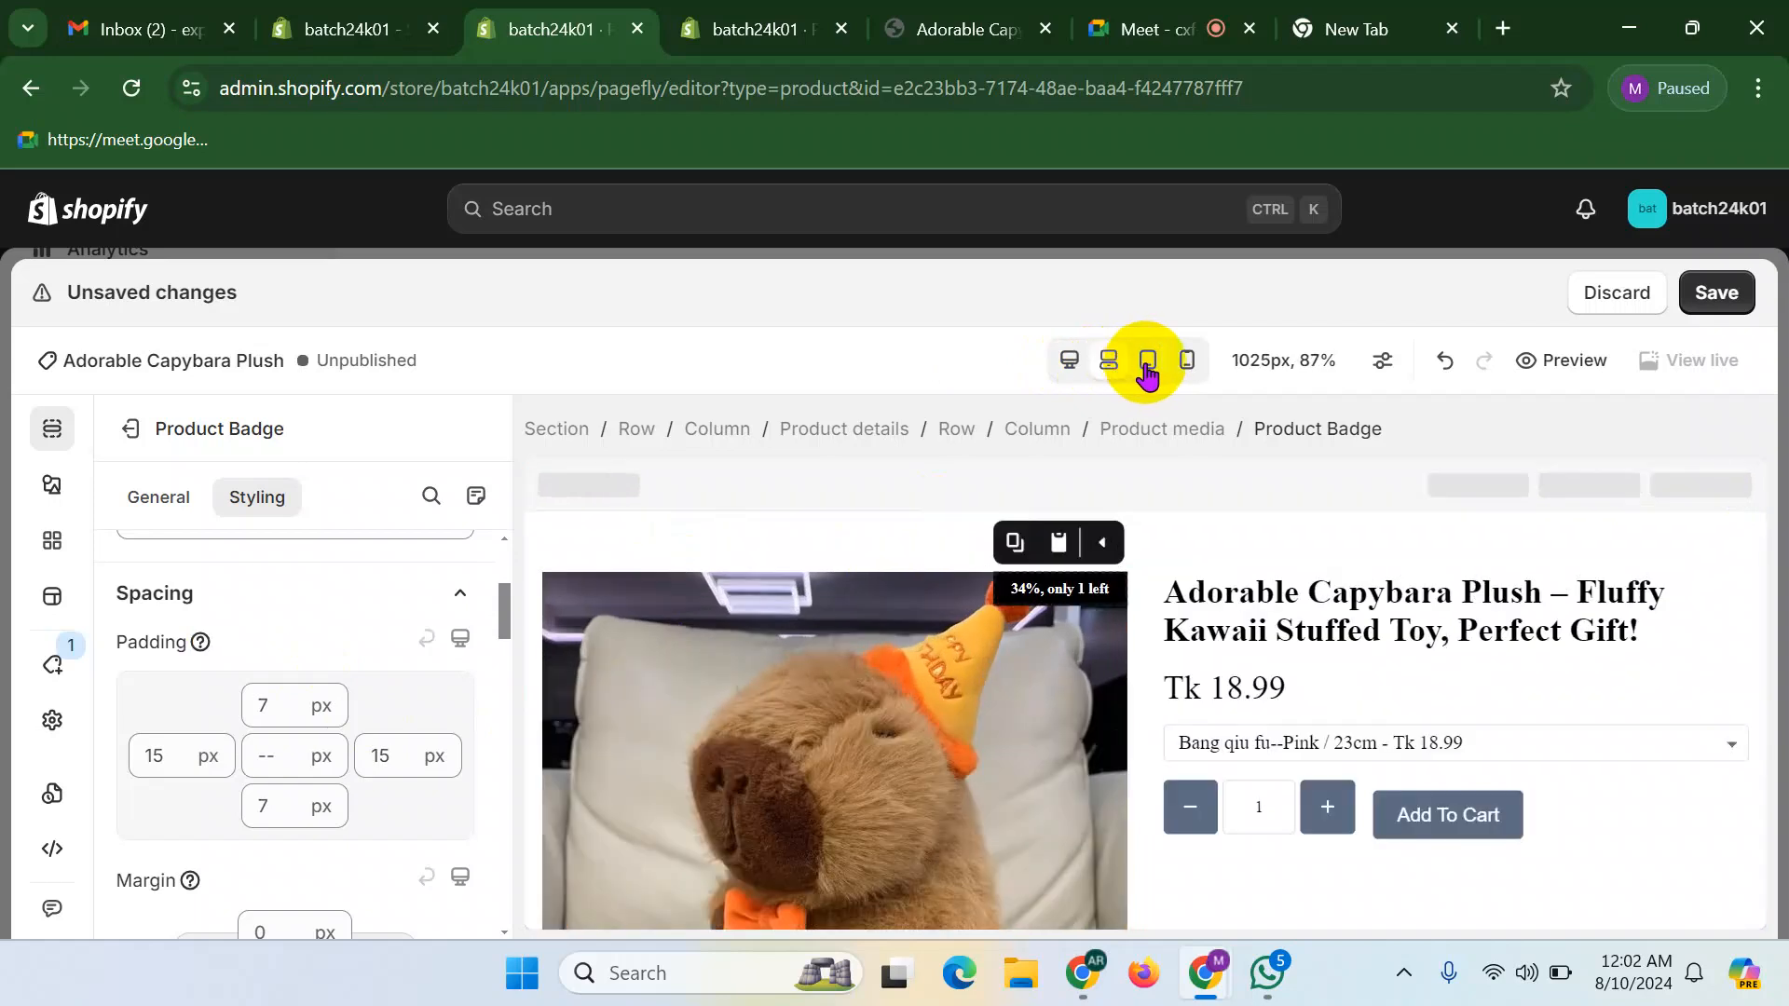
pyautogui.click(1147, 363)
pyautogui.click(1188, 363)
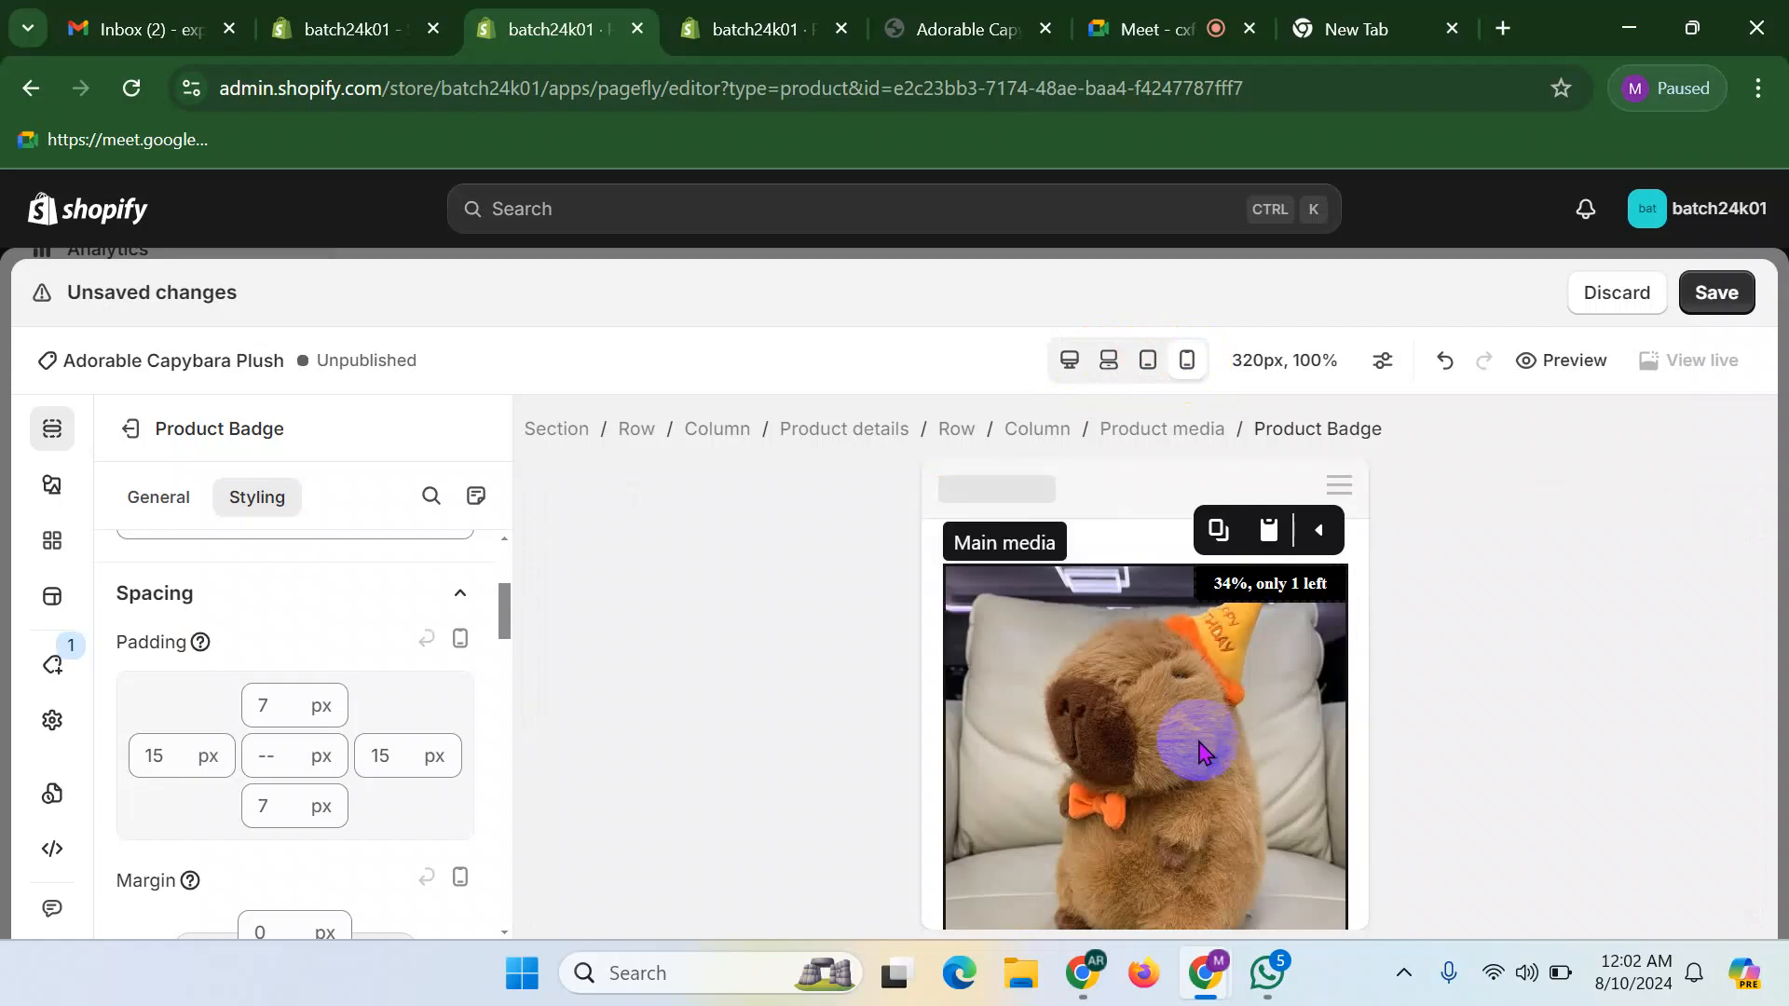
pyautogui.scroll(-3, 1145, 738)
pyautogui.scroll(3, 1146, 738)
pyautogui.scroll(-5, 1147, 745)
pyautogui.scroll(4, 1130, 767)
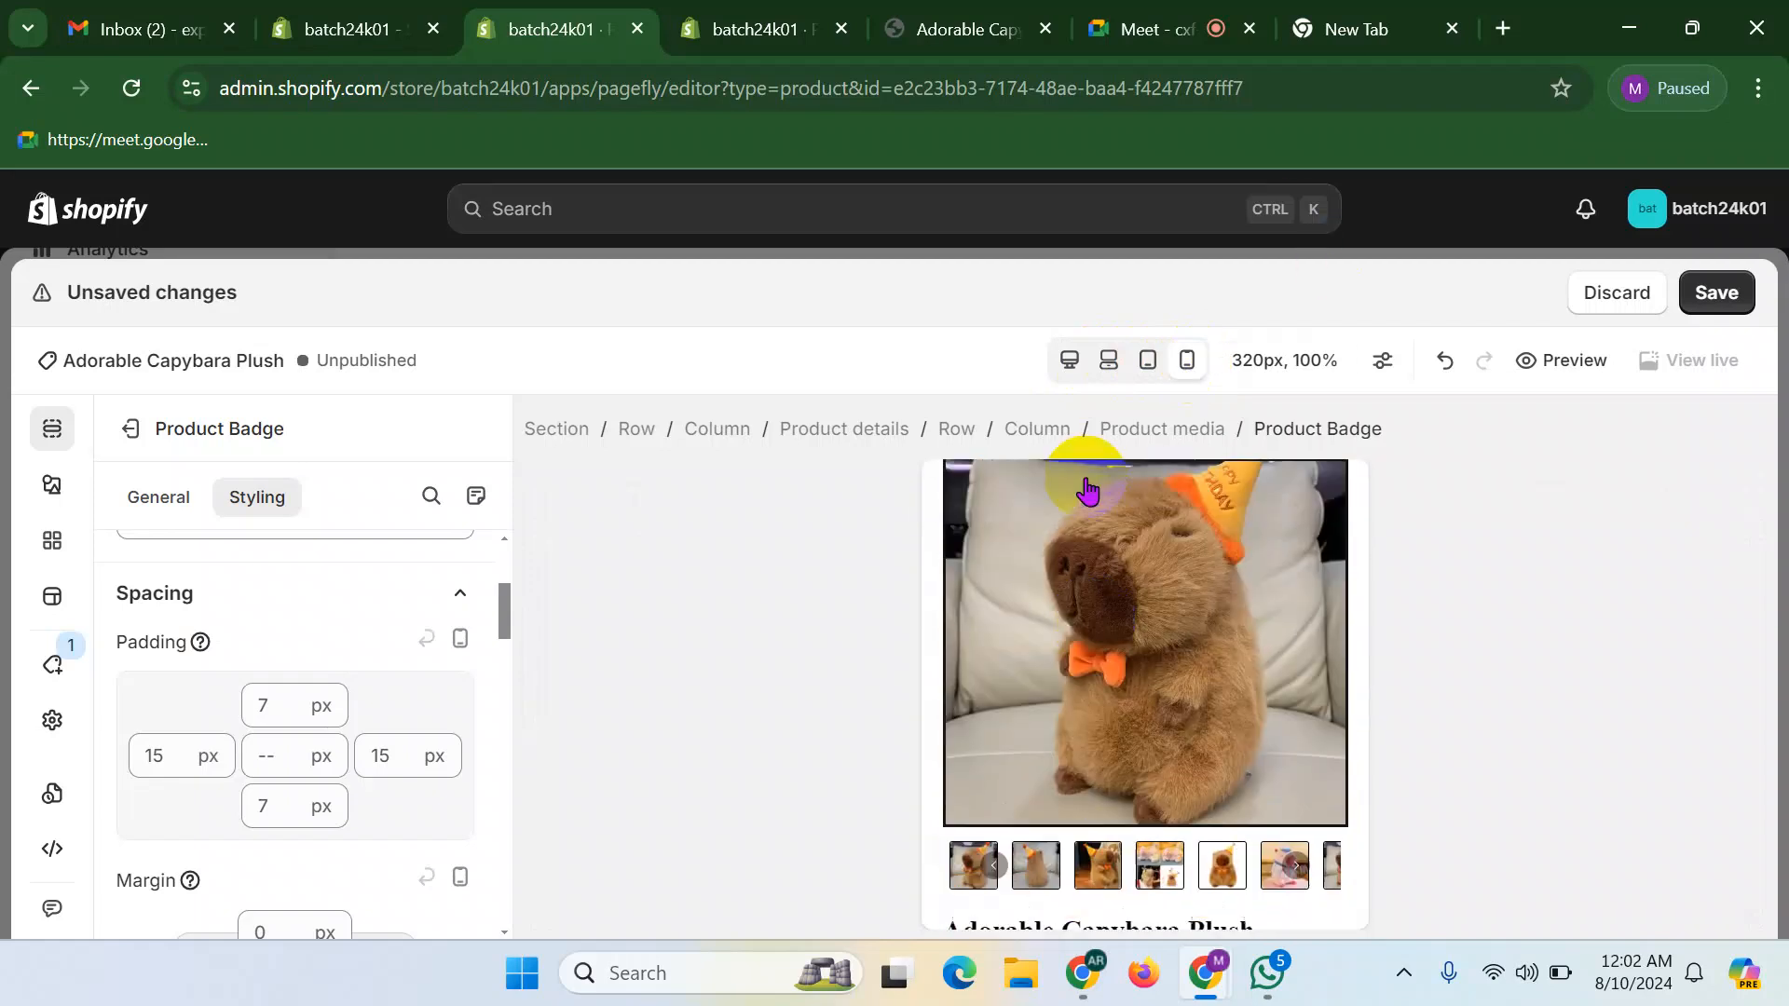
pyautogui.click(1087, 359)
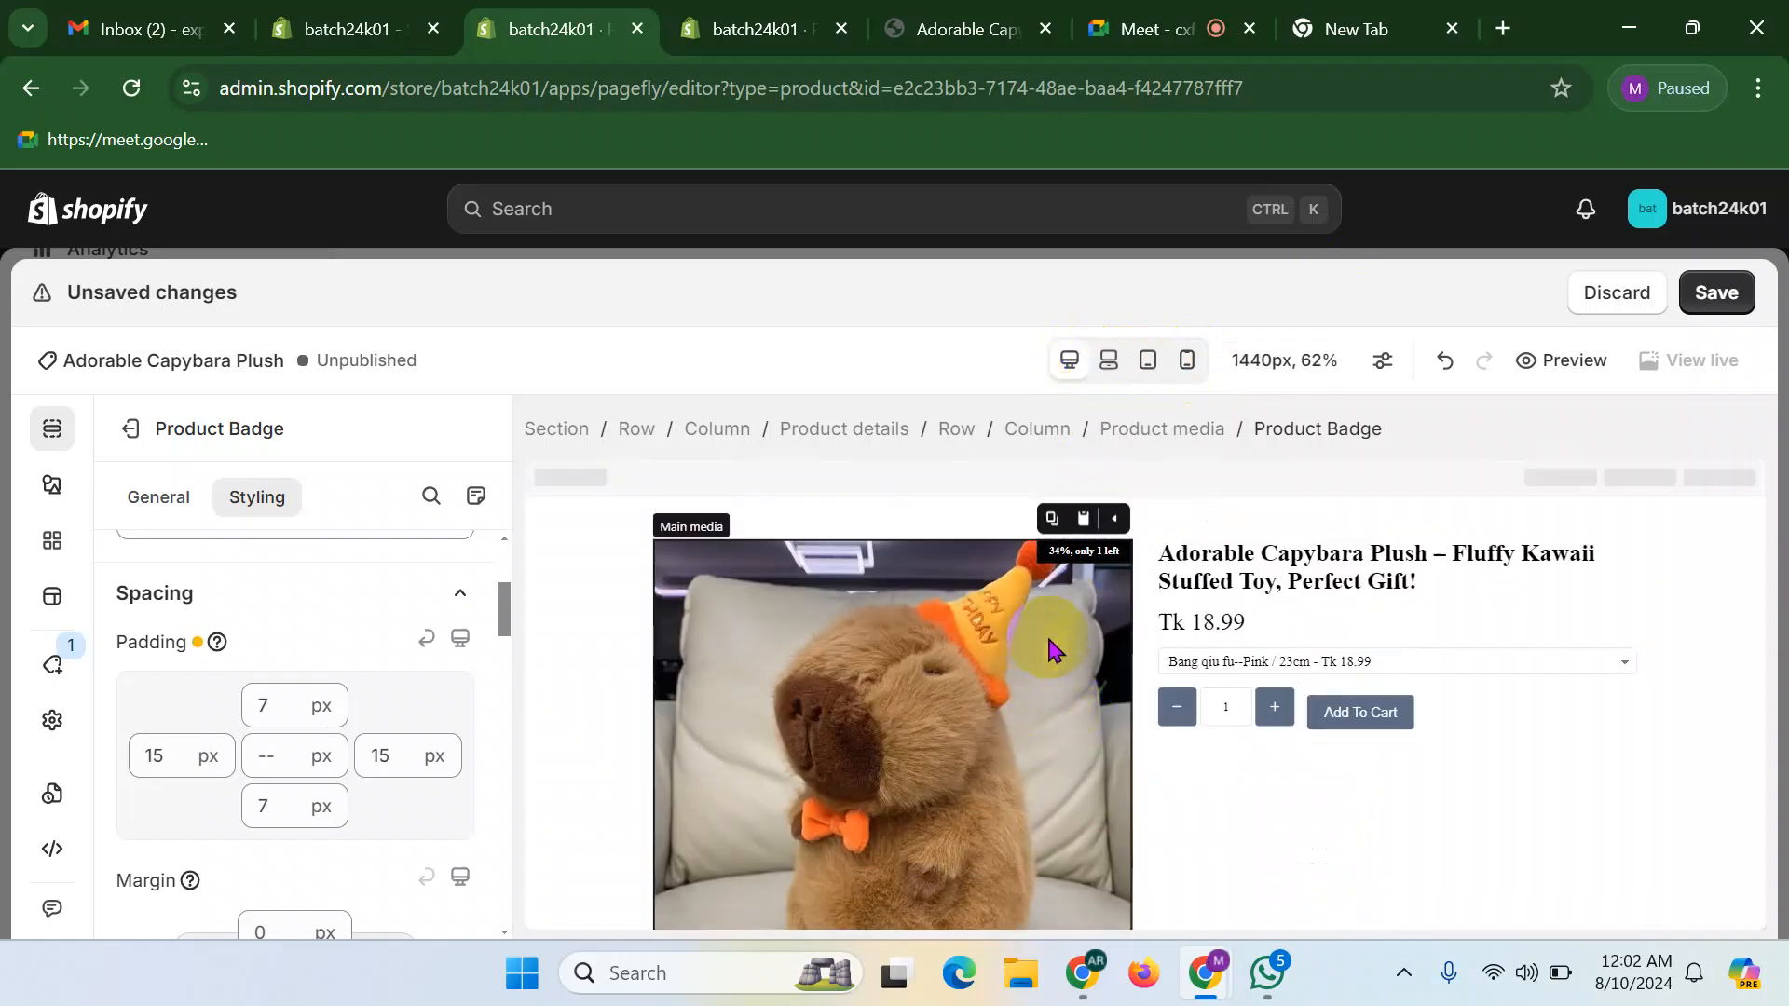
# - In the mobile view, set the Product Badge's padding to 4 px top and bottom and 10 px on the left and right
pyautogui.click(1187, 360)
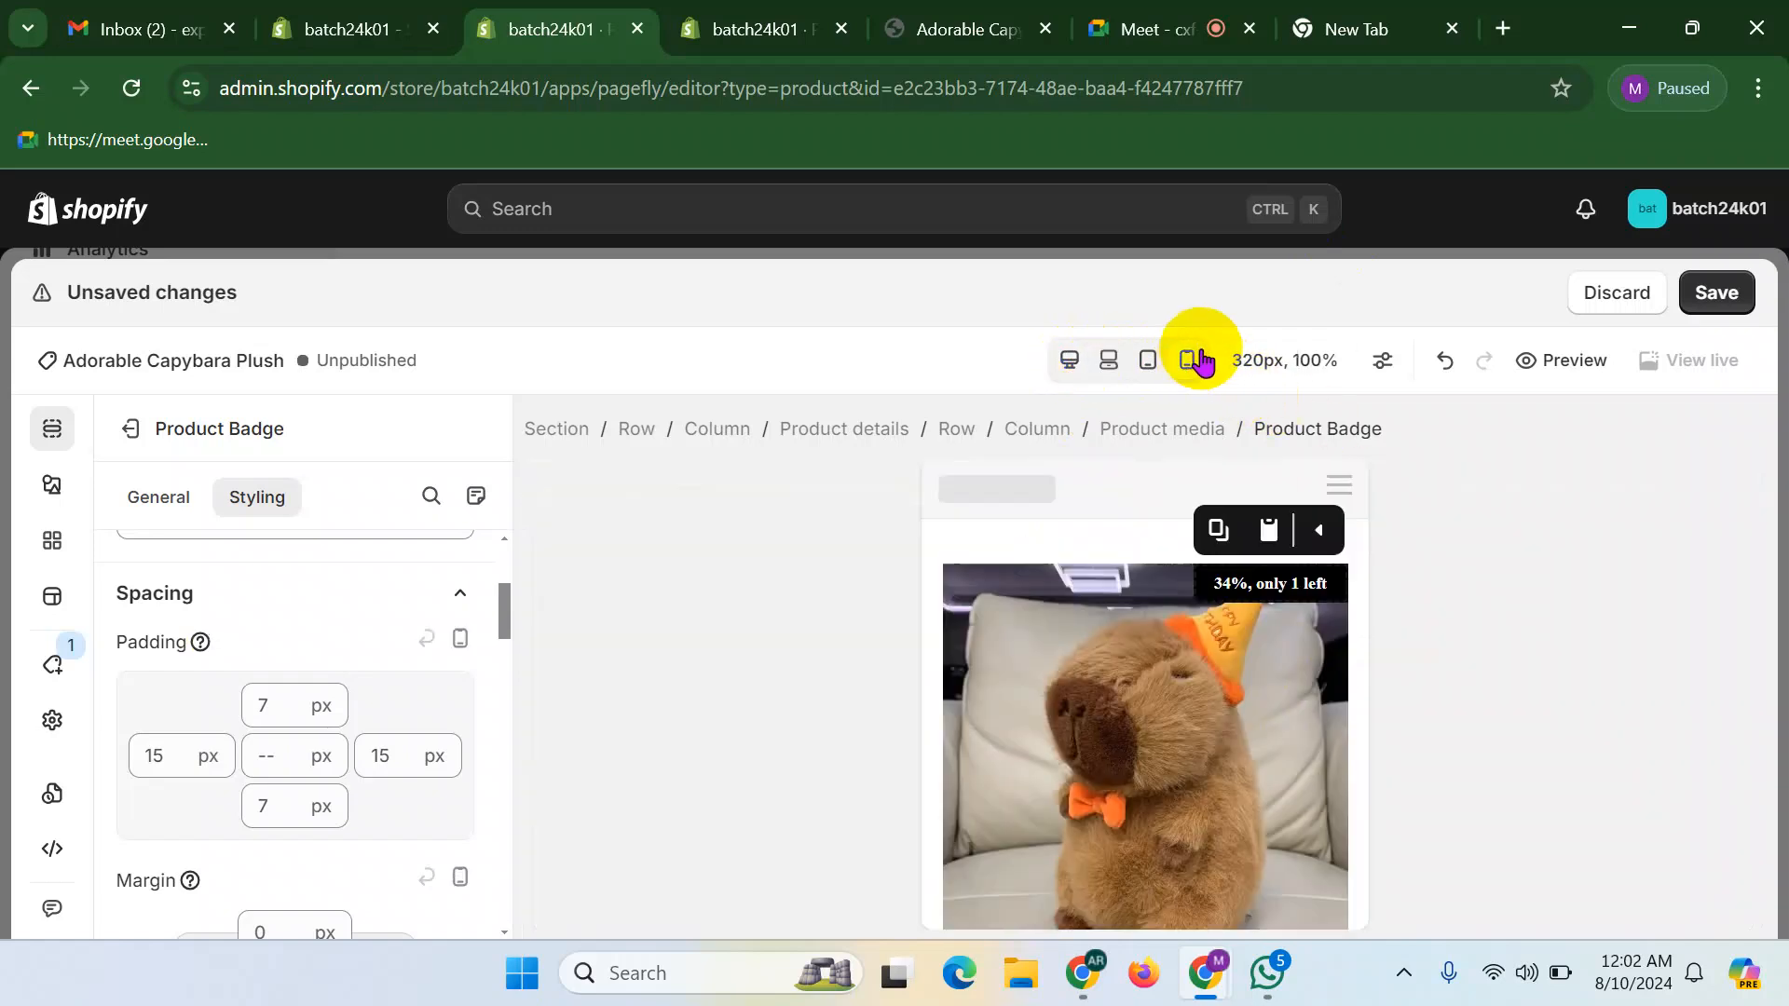
pyautogui.click(1269, 575)
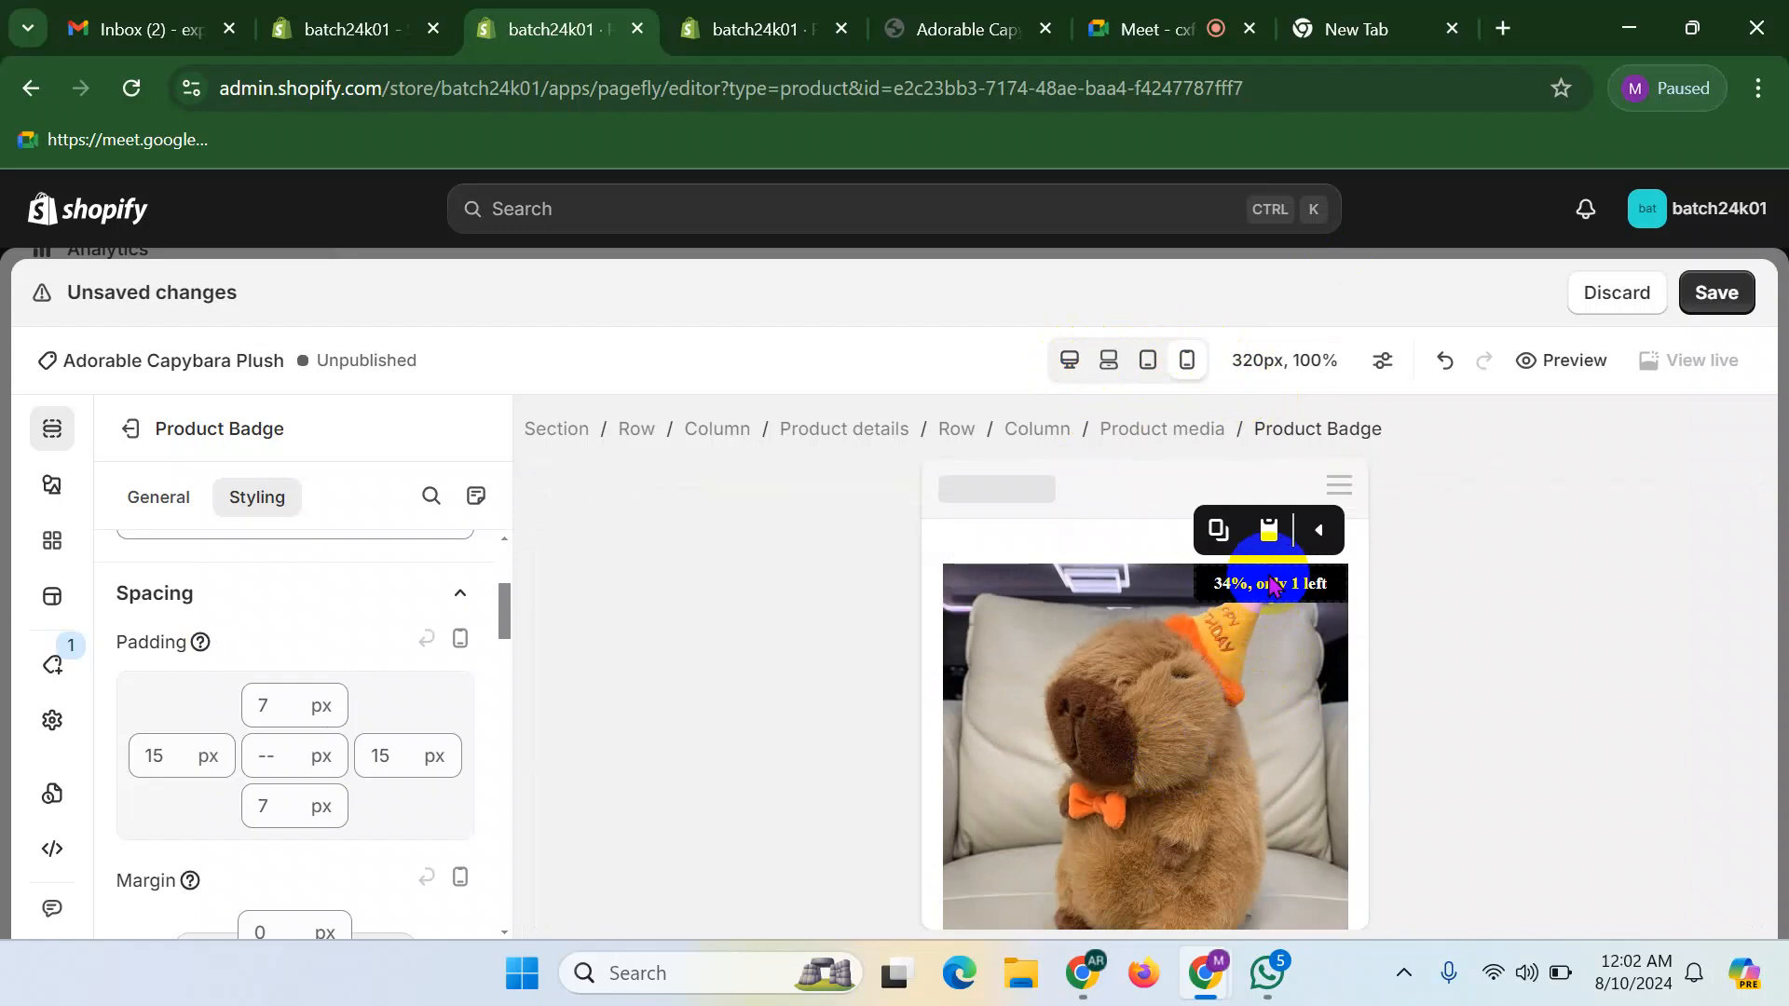
pyautogui.click(170, 755)
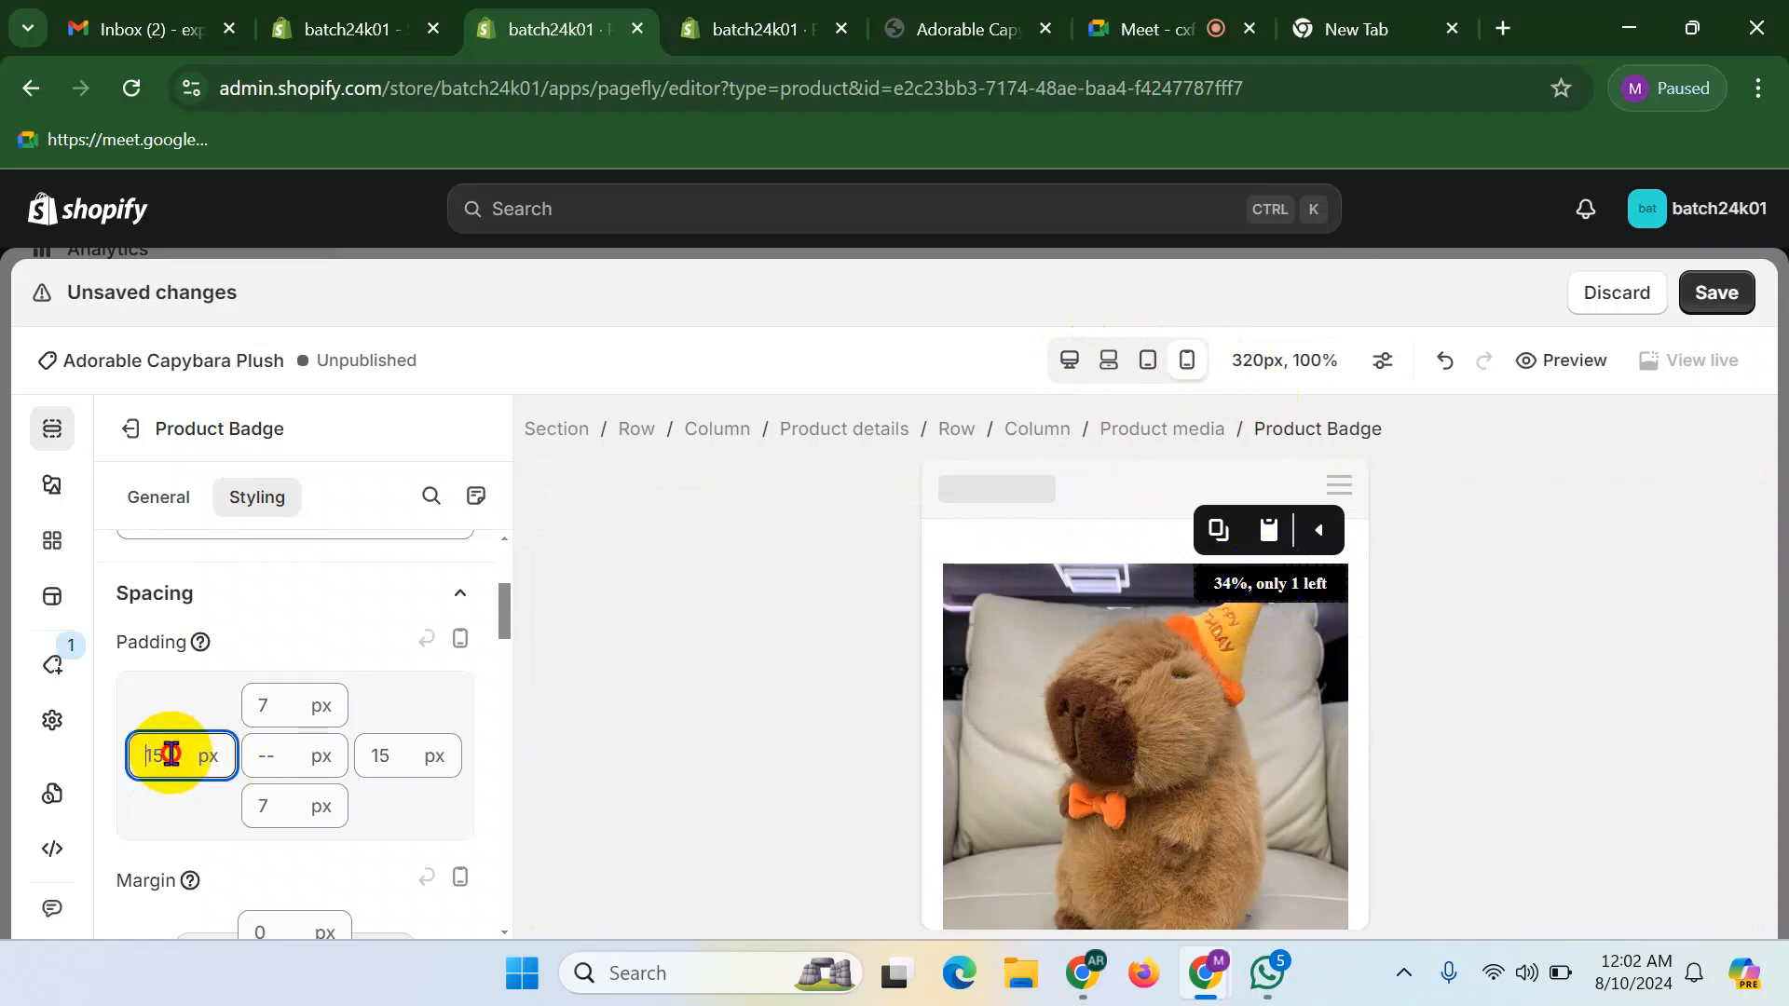
pyautogui.write('10')
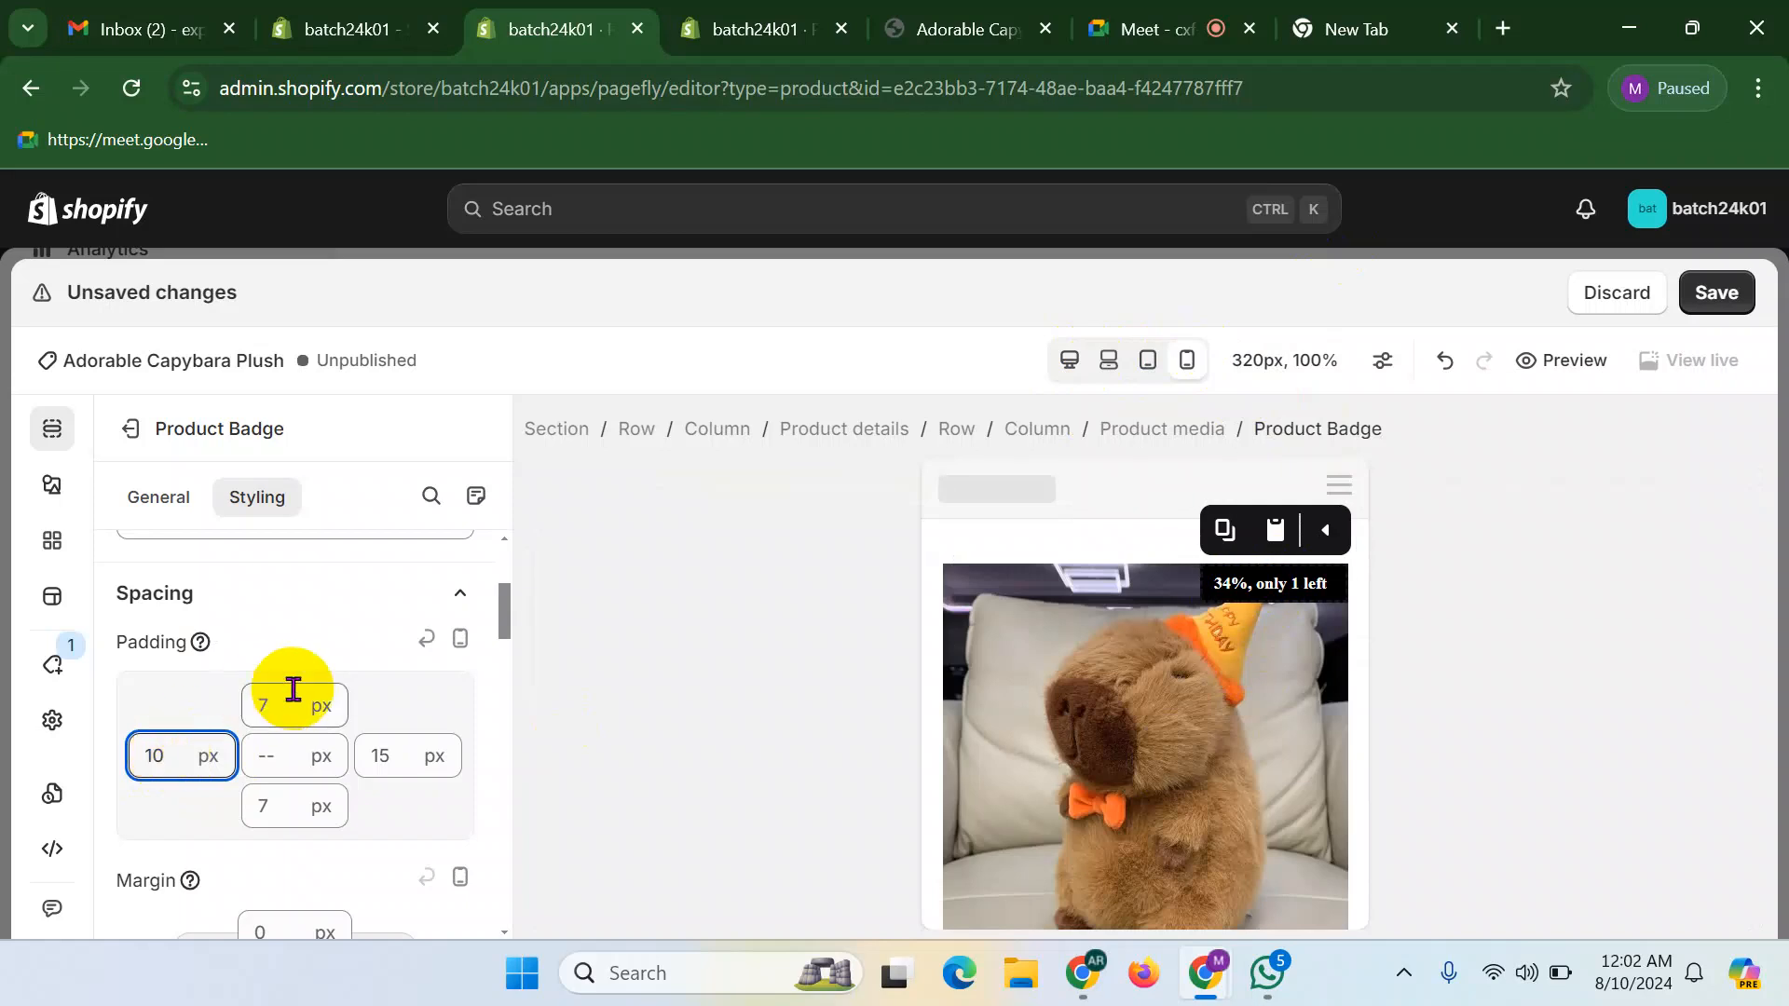
pyautogui.click(258, 705)
pyautogui.write('4')
pyautogui.click(270, 803)
pyautogui.write('4')
pyautogui.click(387, 755)
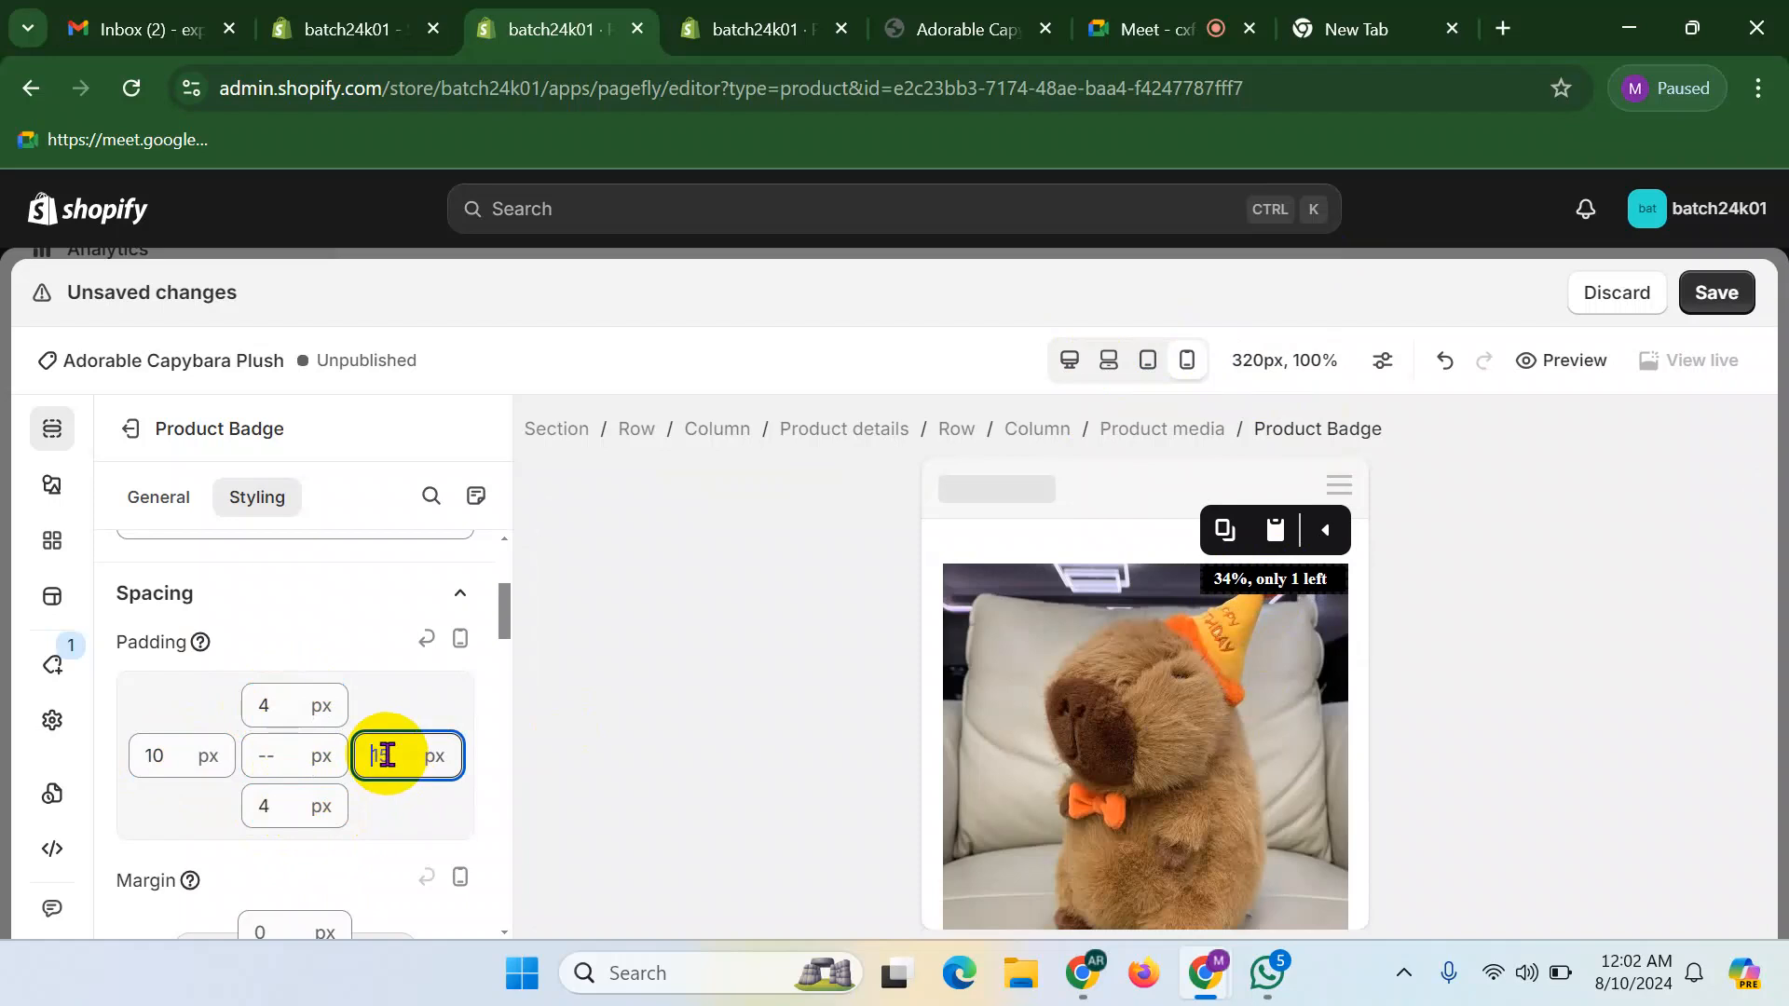
pyautogui.write('10')
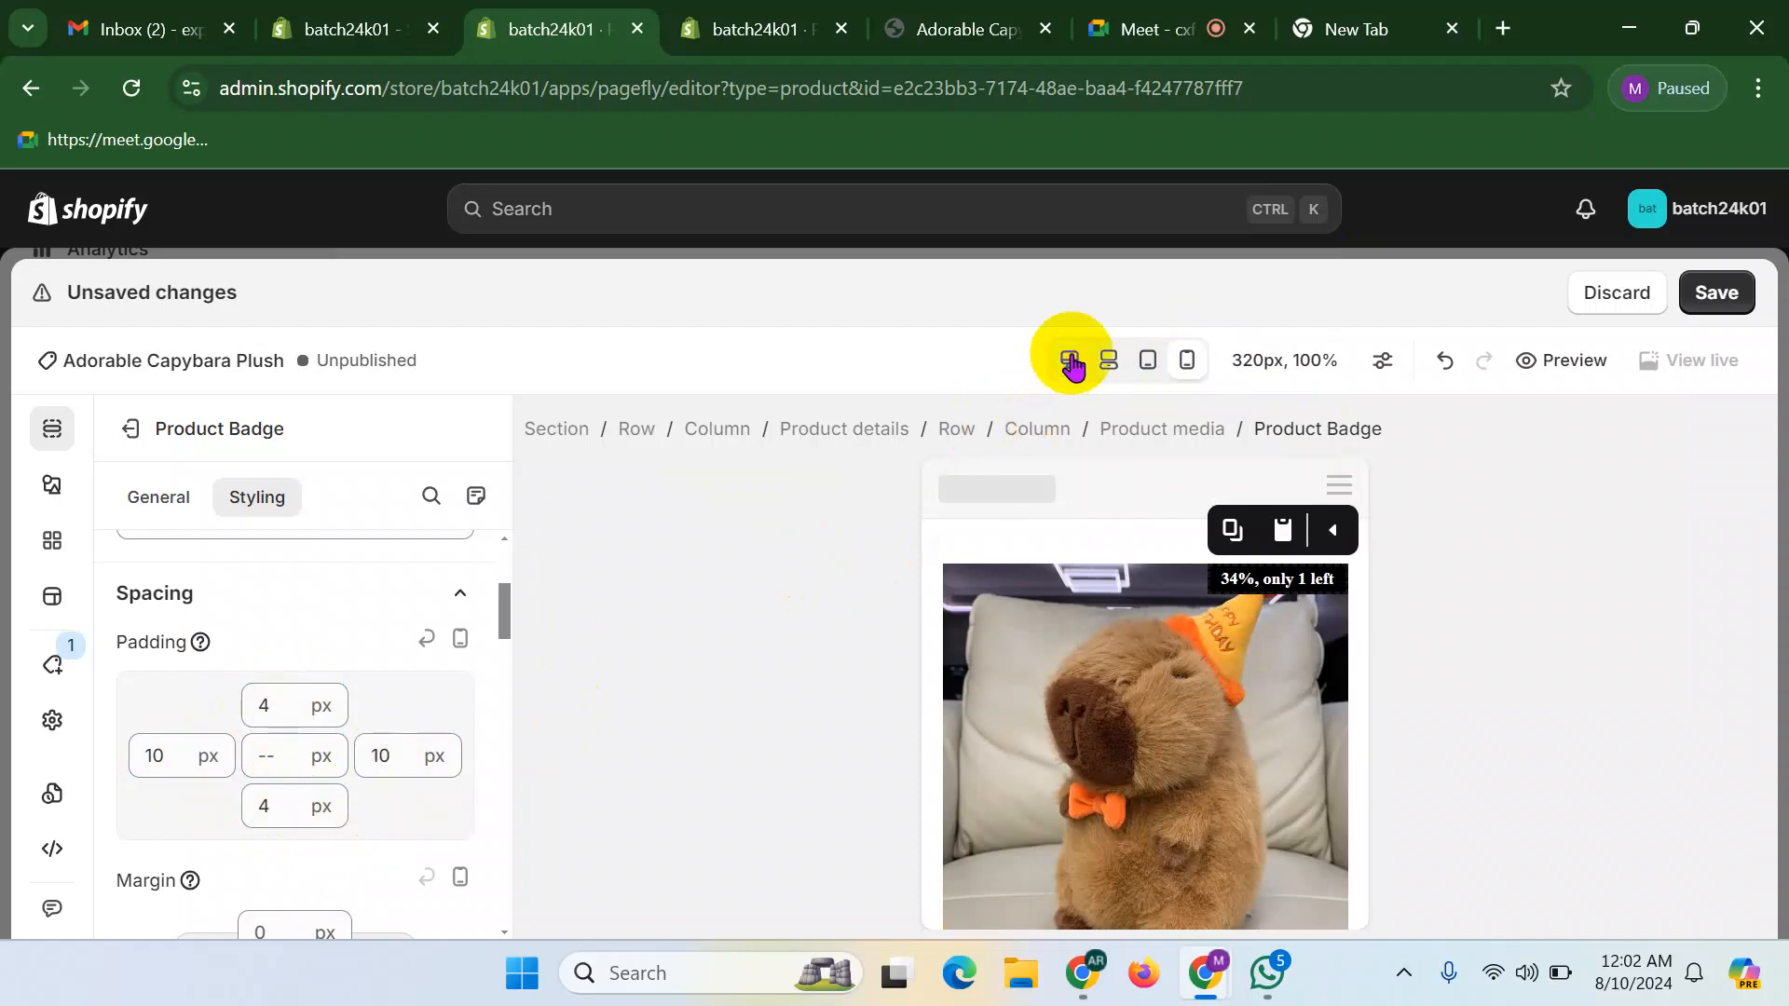
# - Compare the badge's padding in the desktop, laptop, tablet and mobile views, and return to the desktop view
pyautogui.click(1070, 359)
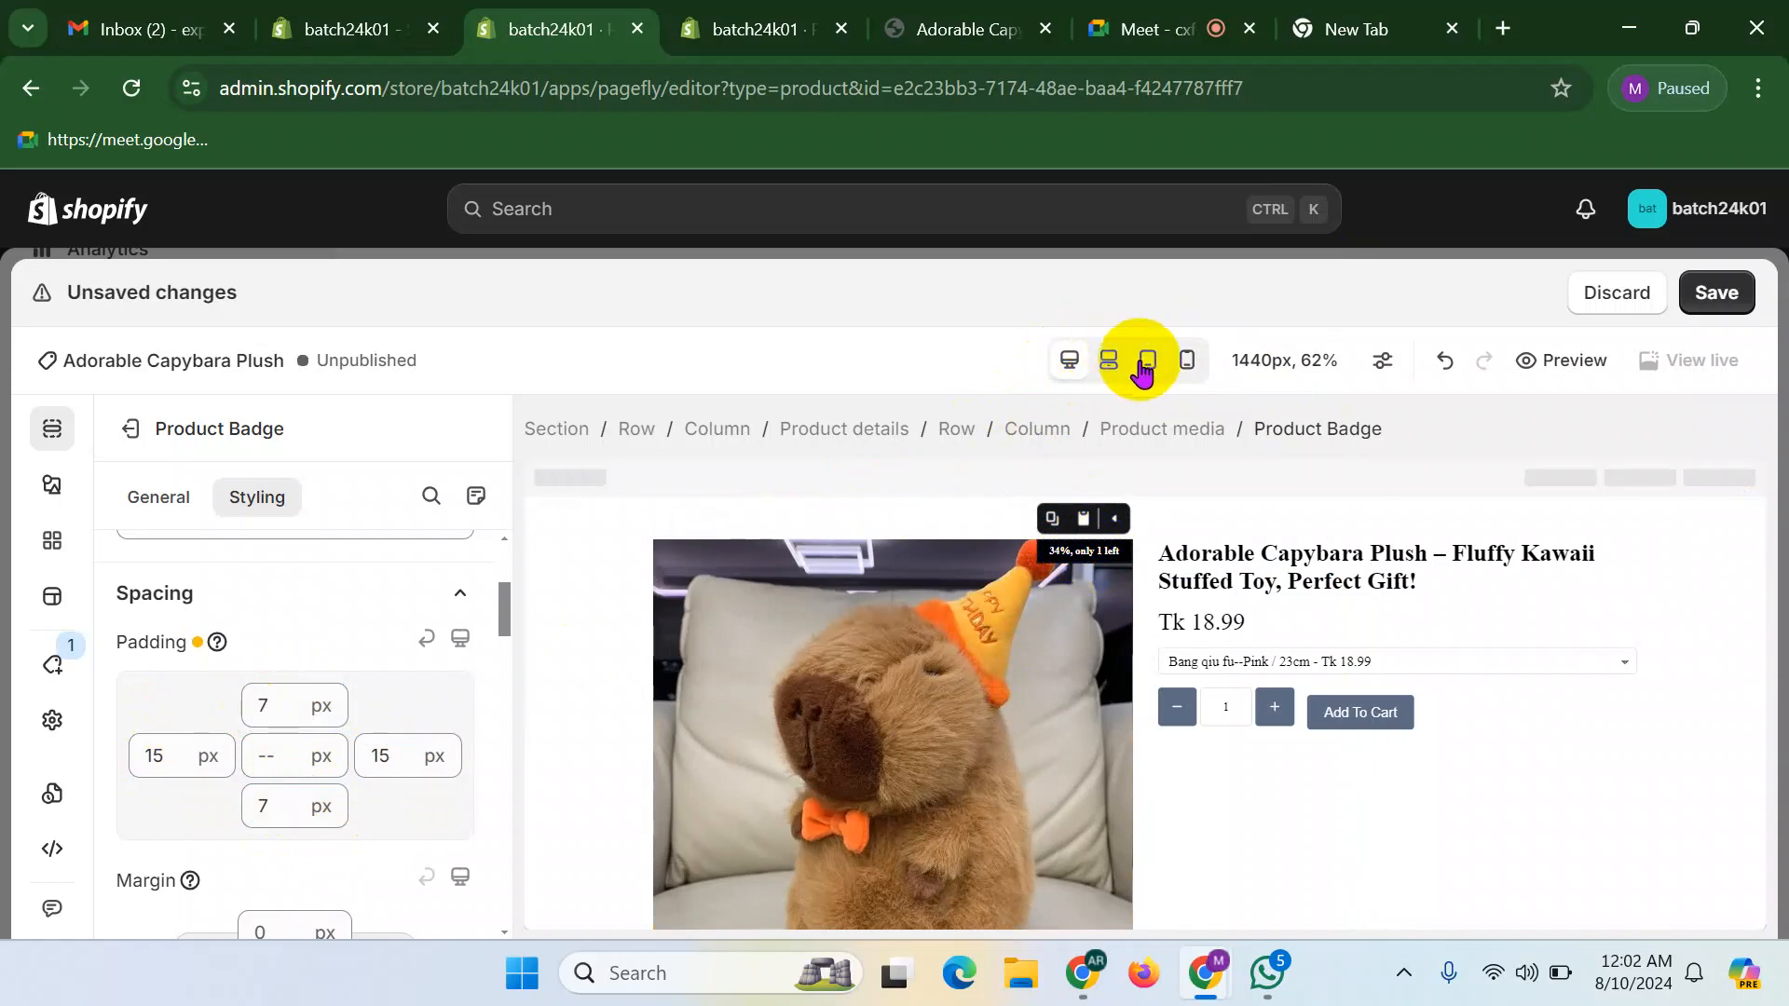
pyautogui.click(1111, 360)
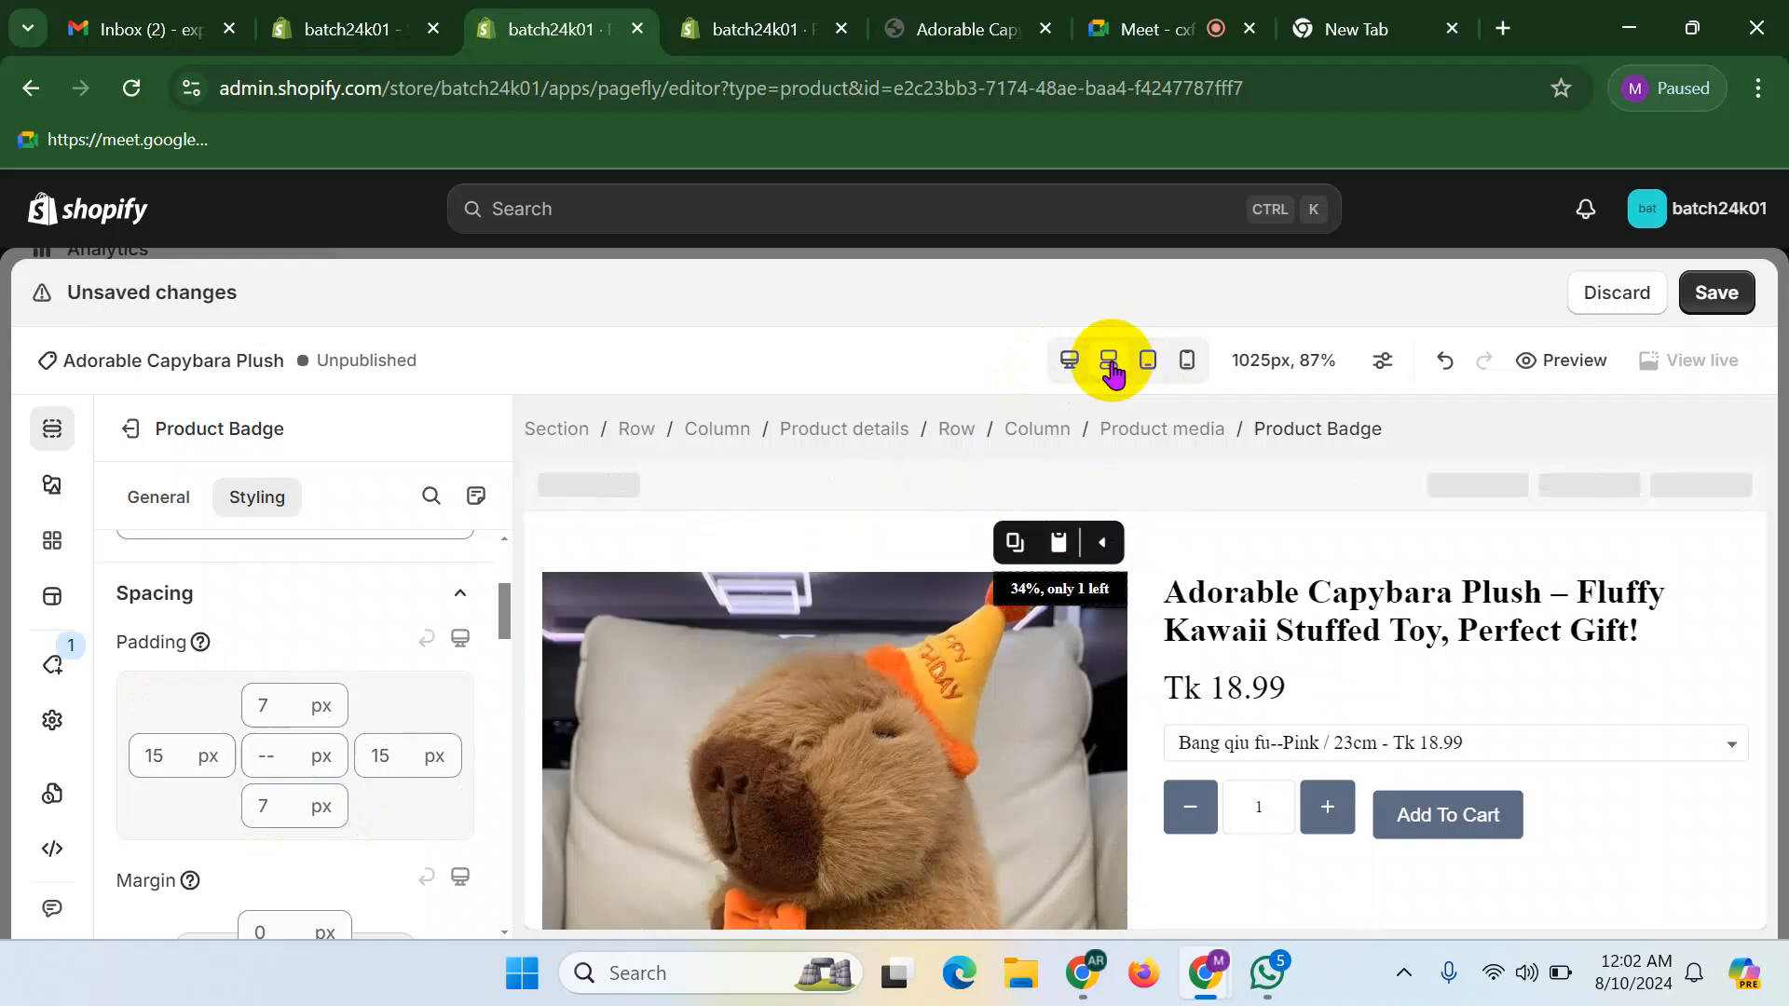
pyautogui.click(1145, 364)
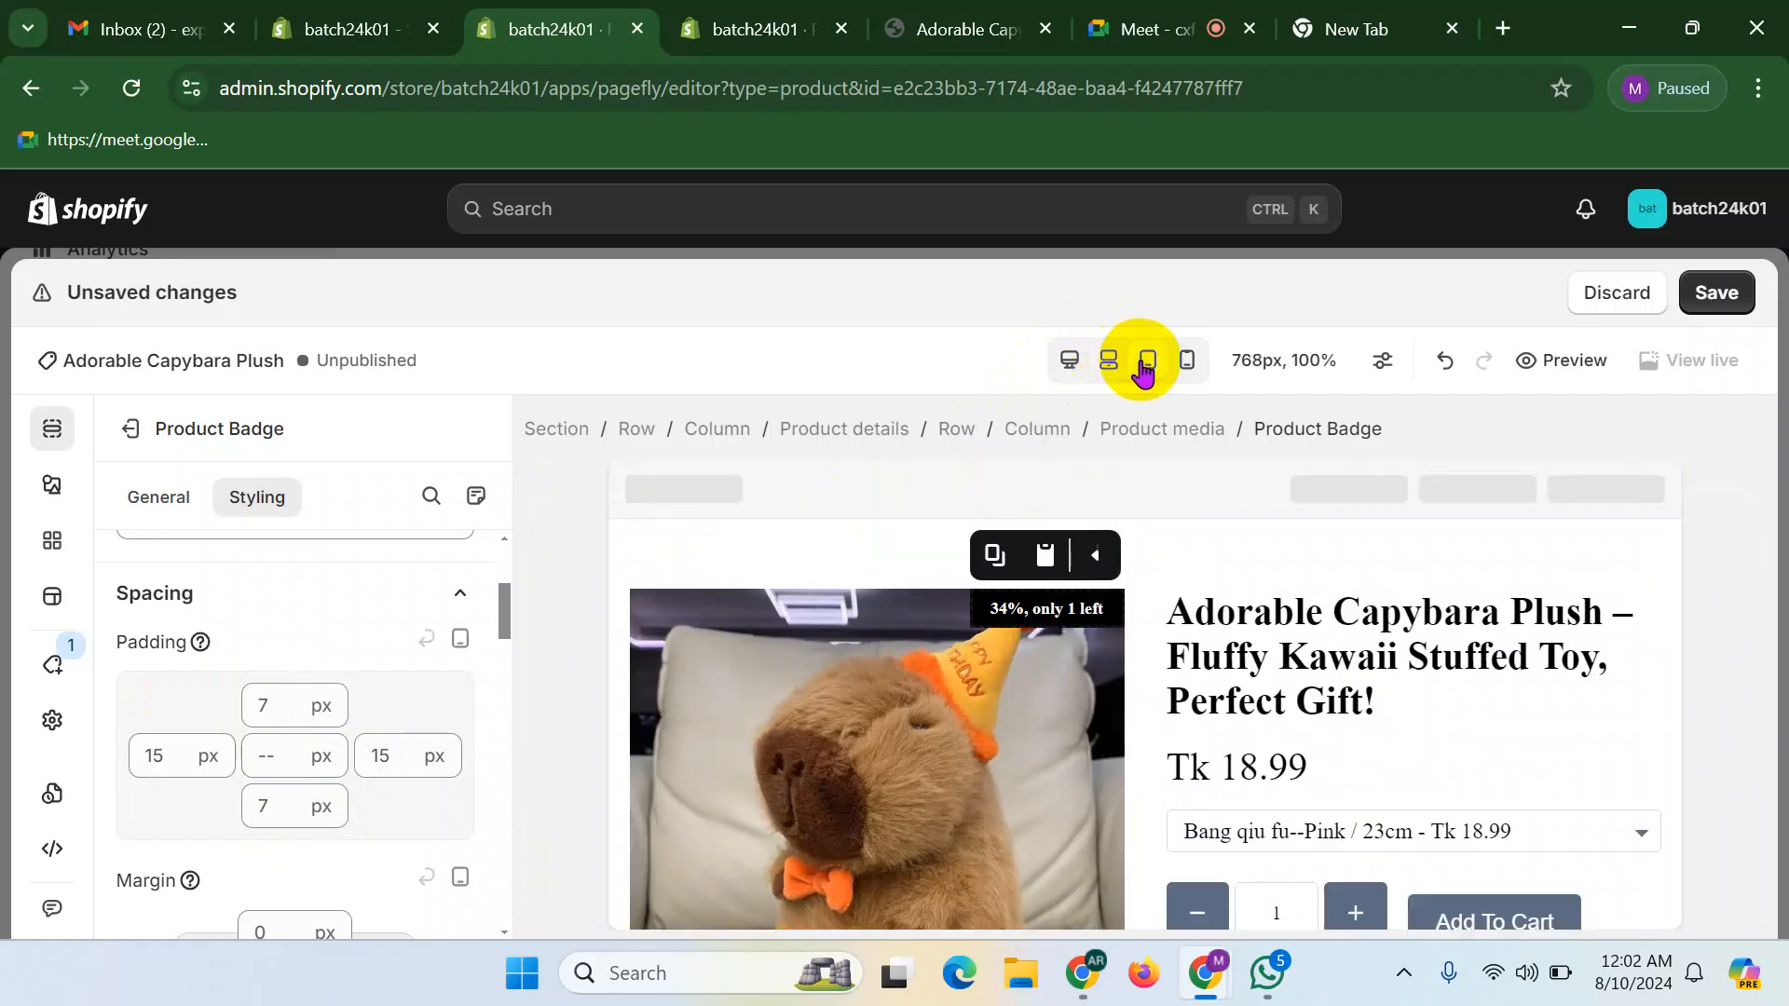
pyautogui.click(1189, 362)
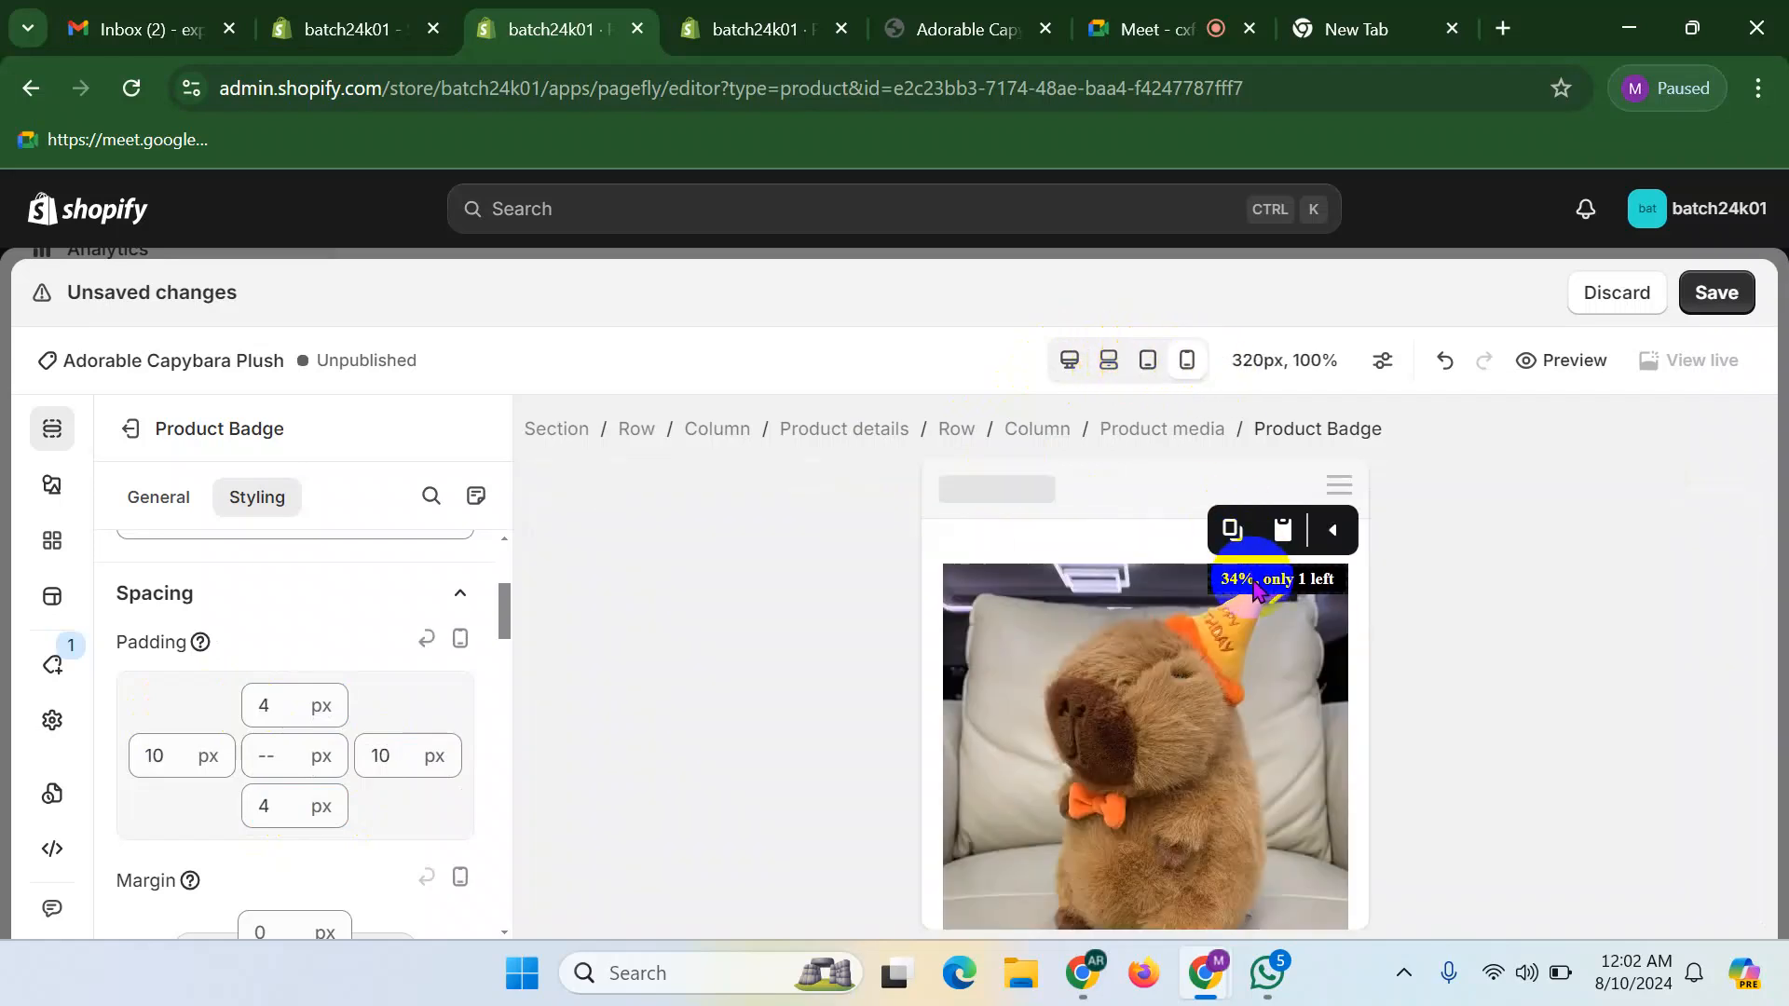
pyautogui.click(1069, 364)
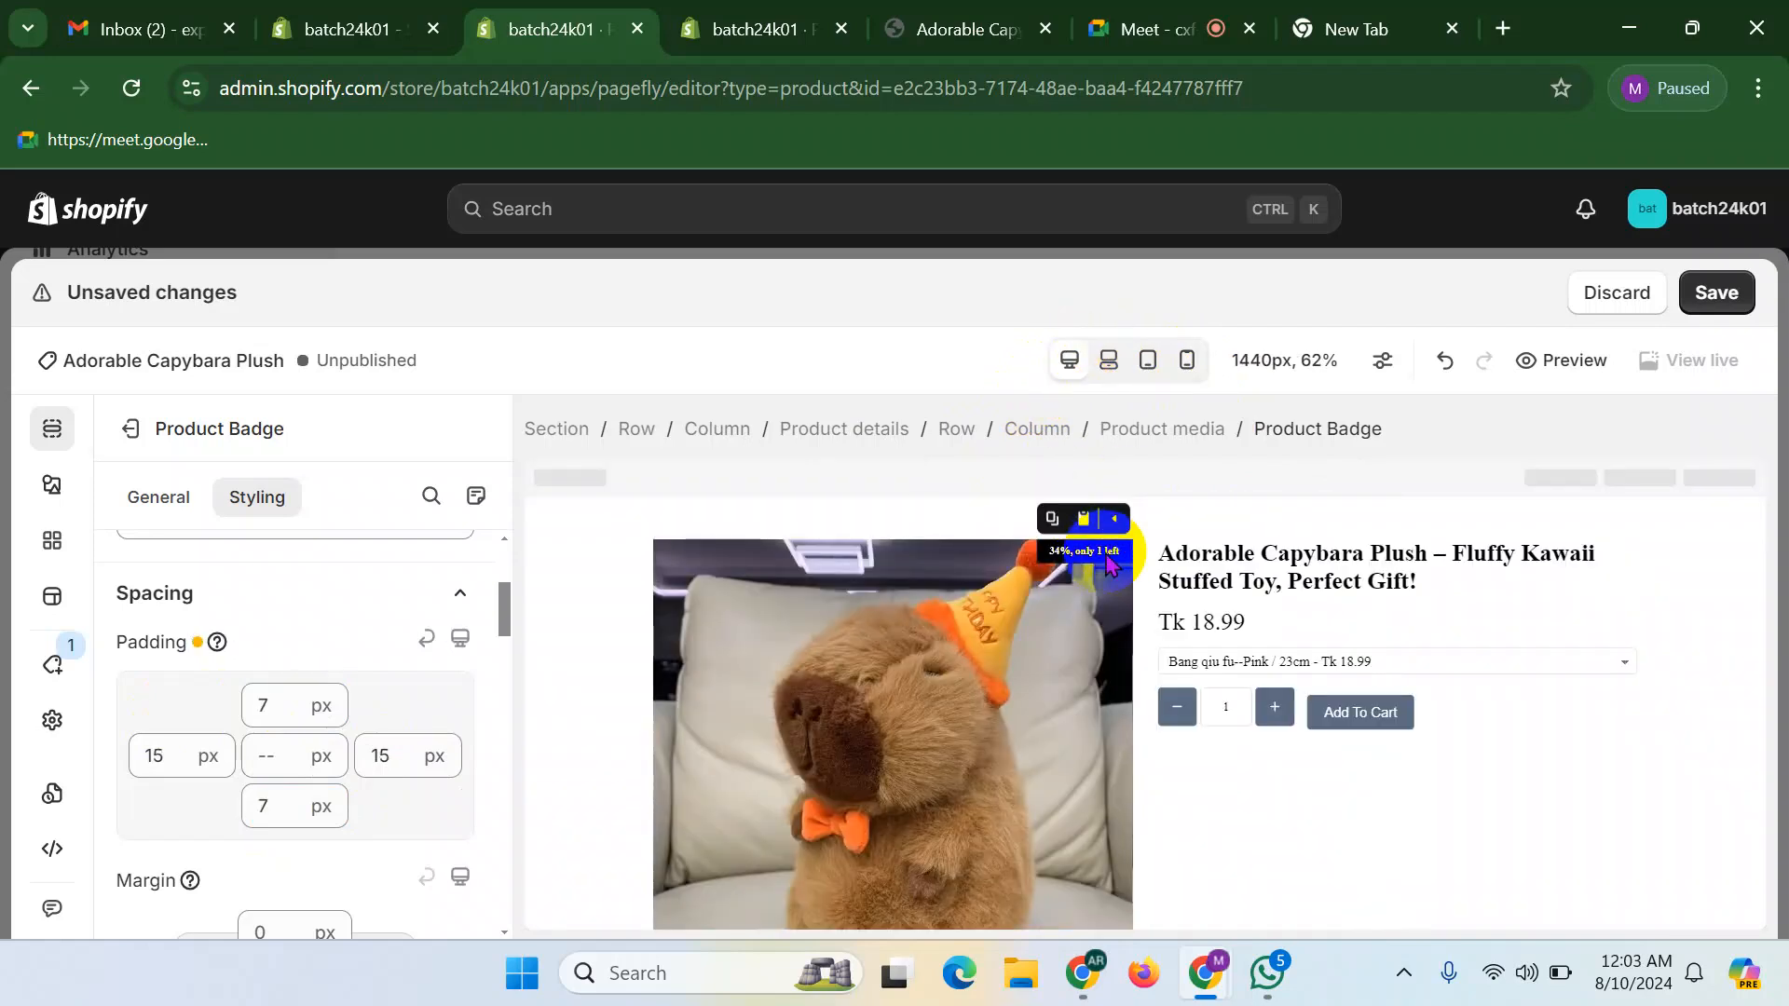
# - Set the Product Badge's background color to purple, rgb(144, 19, 254)
pyautogui.scroll(-5, 344, 619)
pyautogui.scroll(-5, 304, 701)
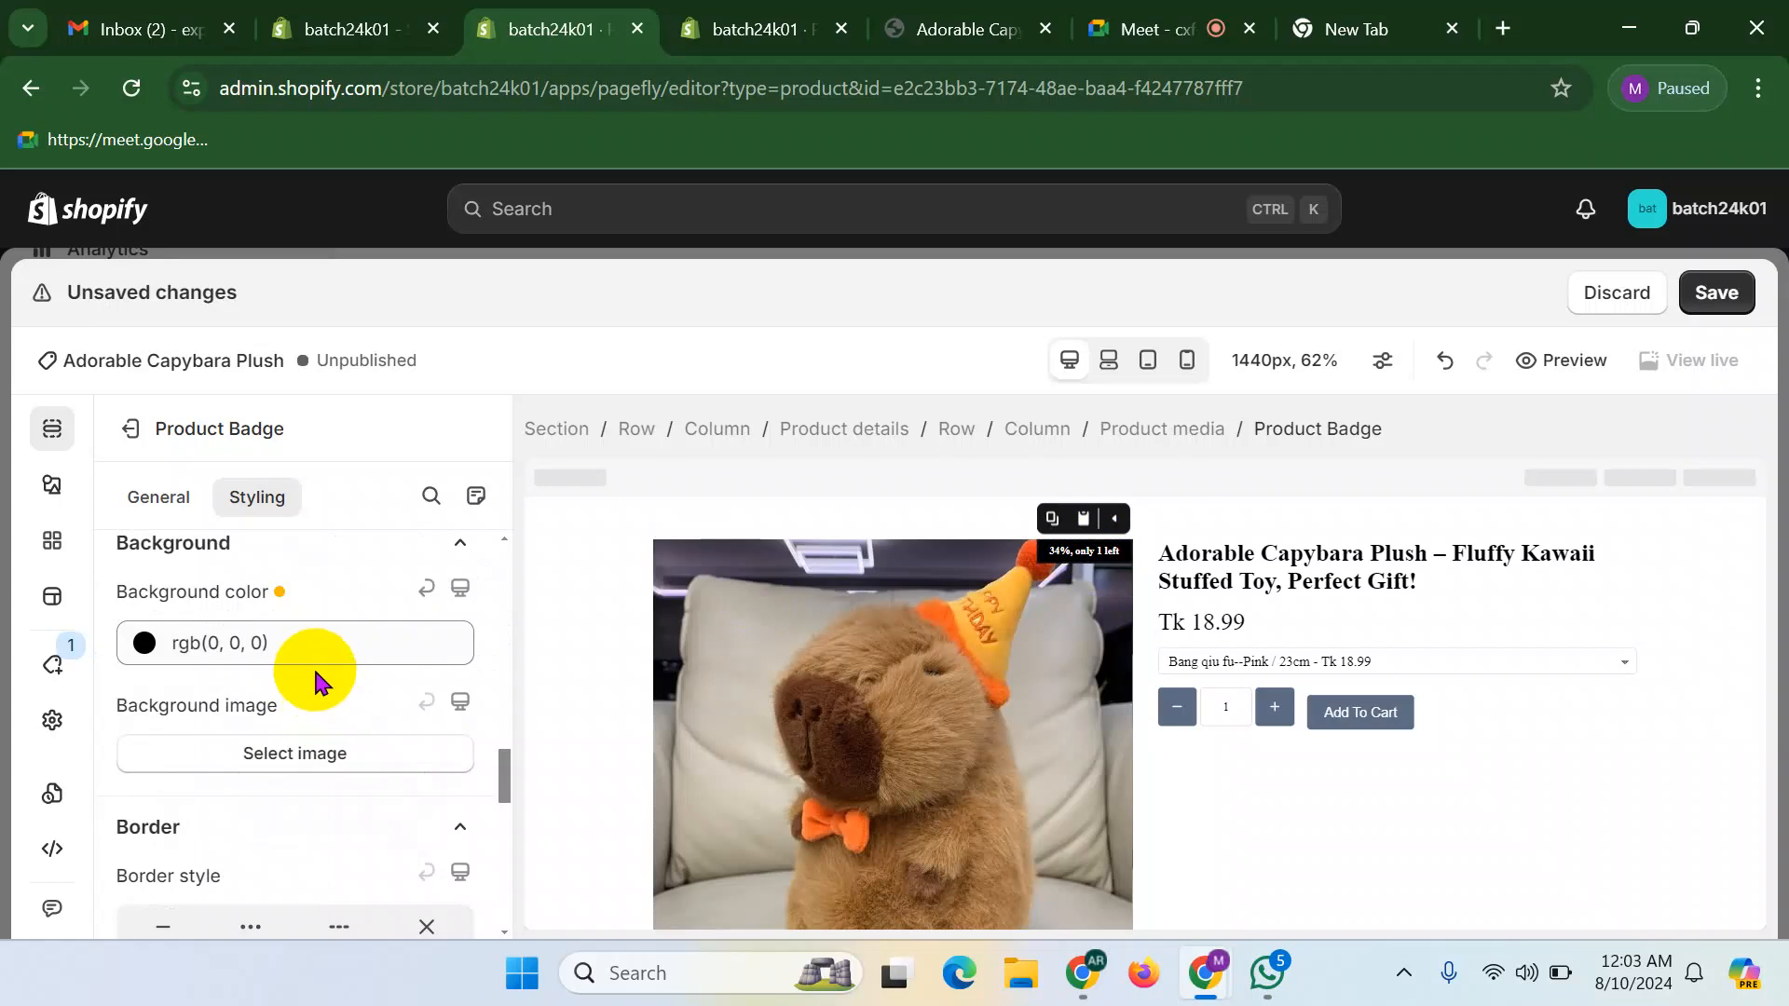
pyautogui.click(299, 646)
pyautogui.scroll(-2, 328, 541)
pyautogui.click(421, 540)
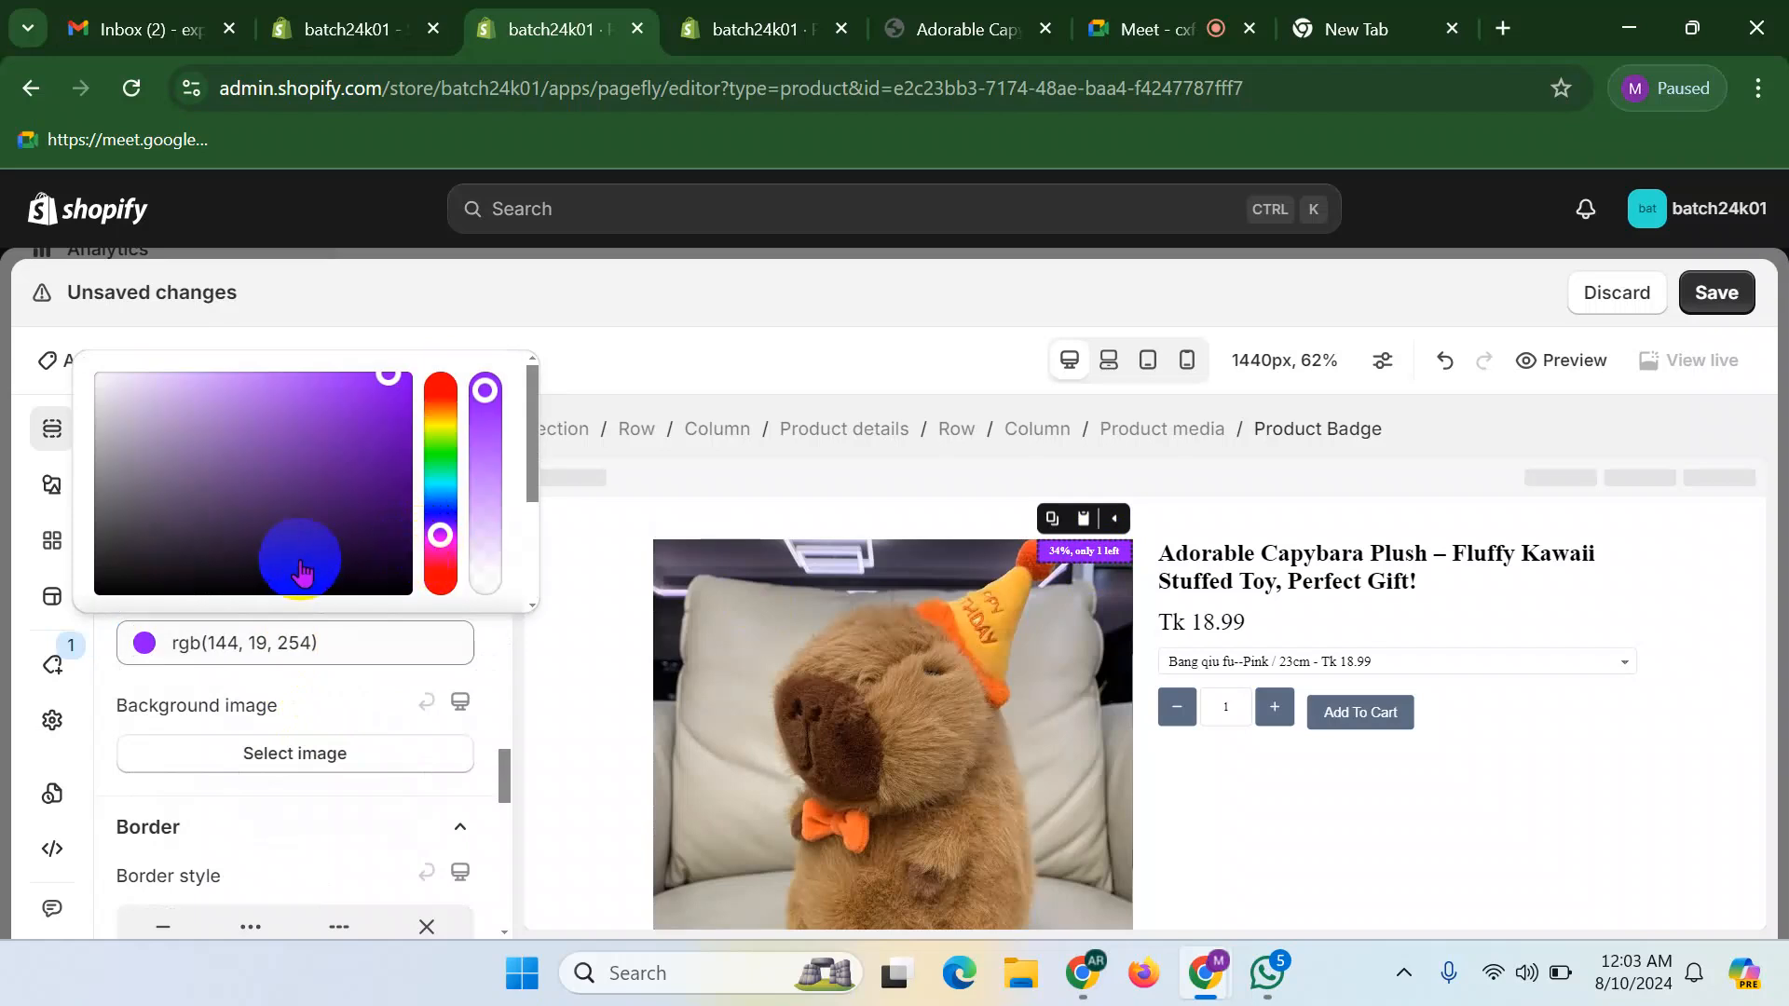
pyautogui.click(900, 601)
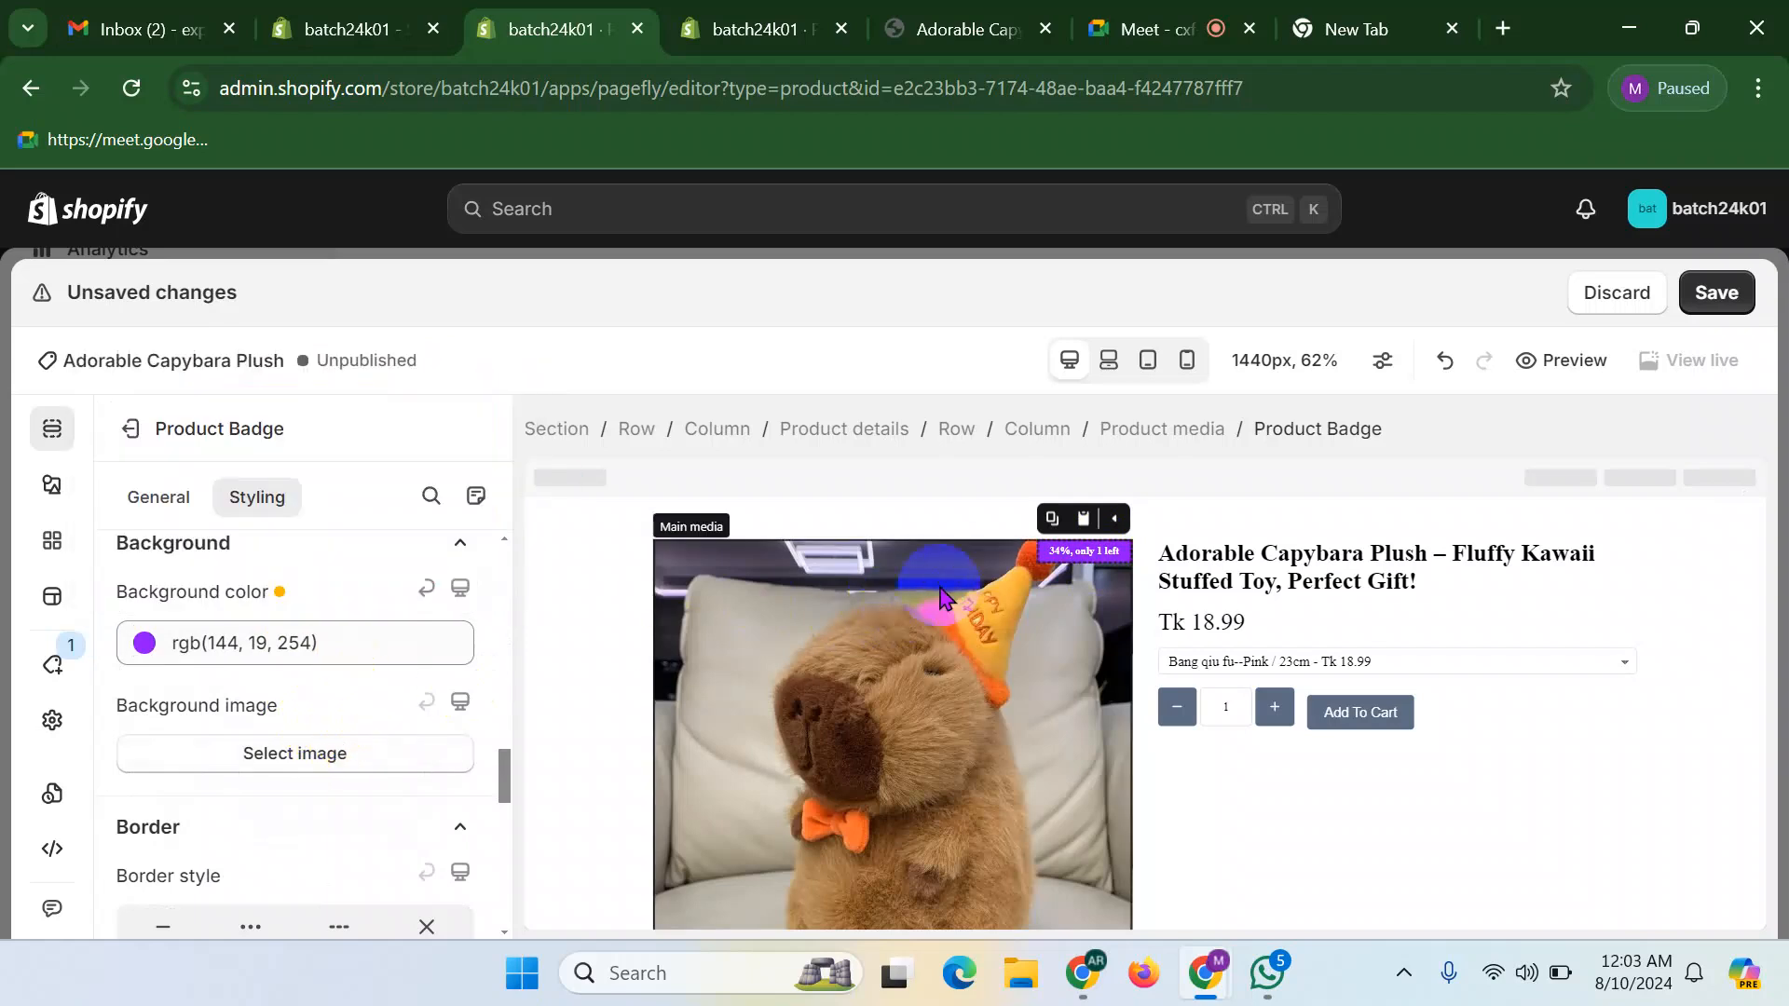
# - Select the main media and review the product image with its badge and the thumbnail list below it
pyautogui.click(983, 565)
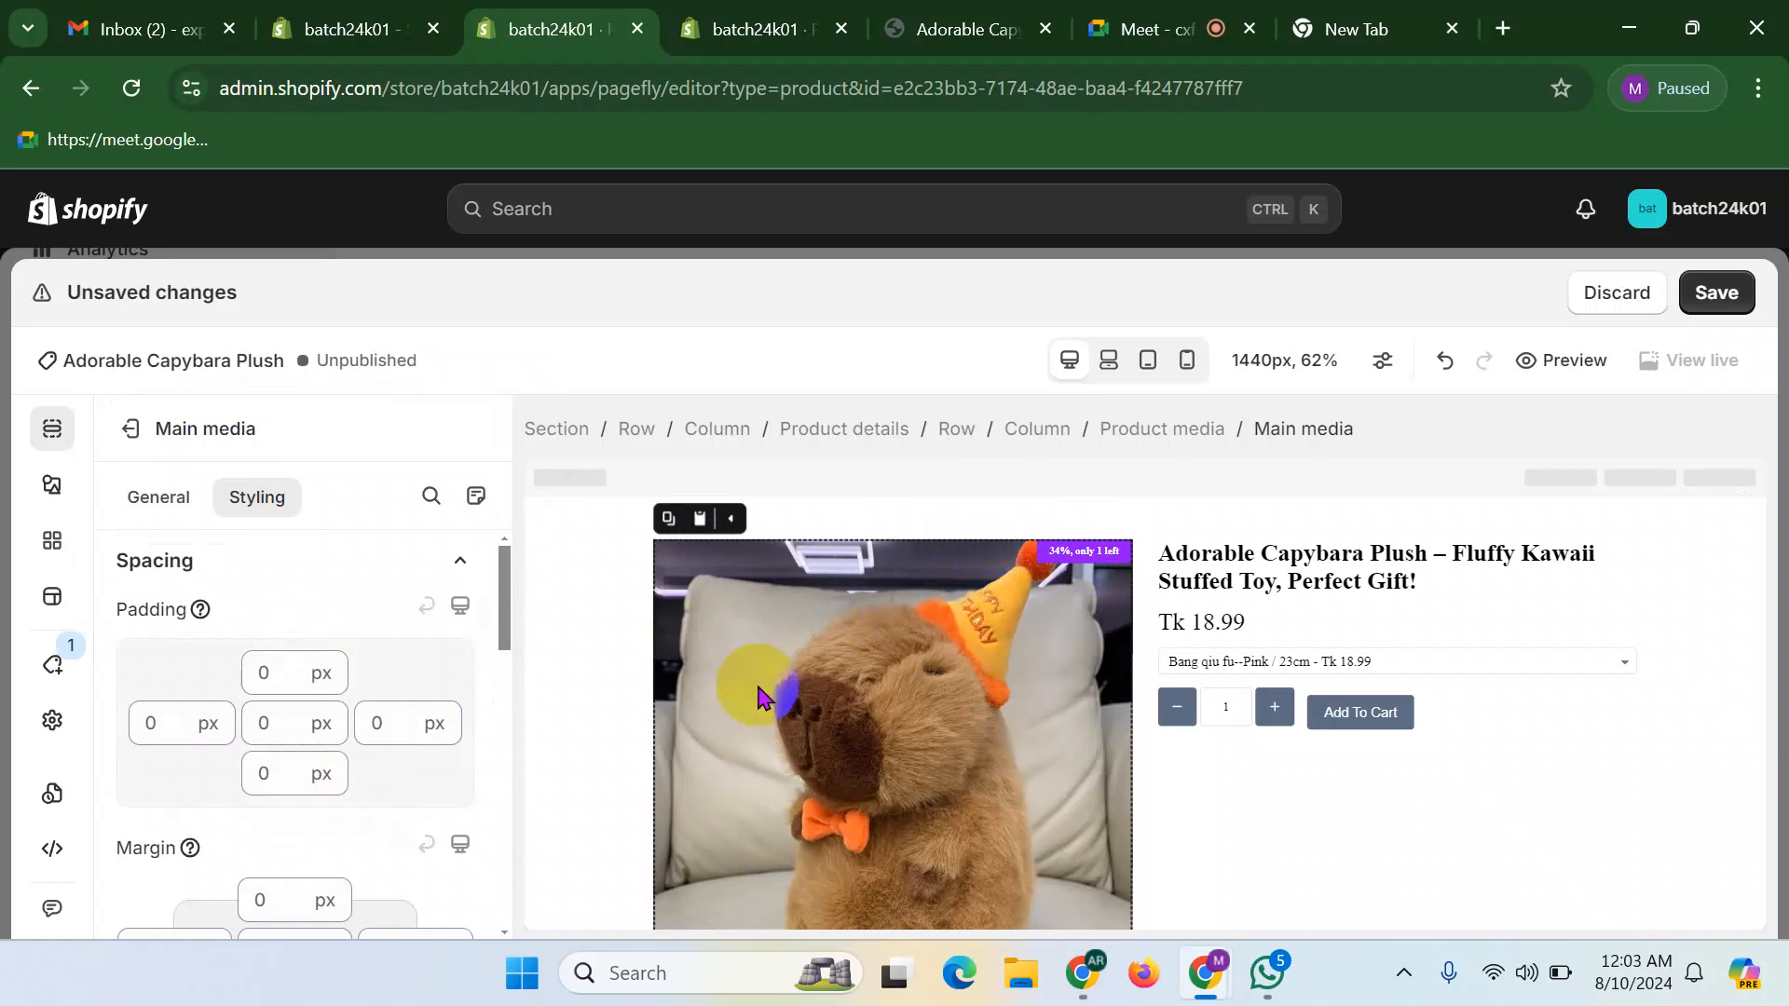
pyautogui.scroll(-1, 825, 734)
pyautogui.scroll(1, 825, 734)
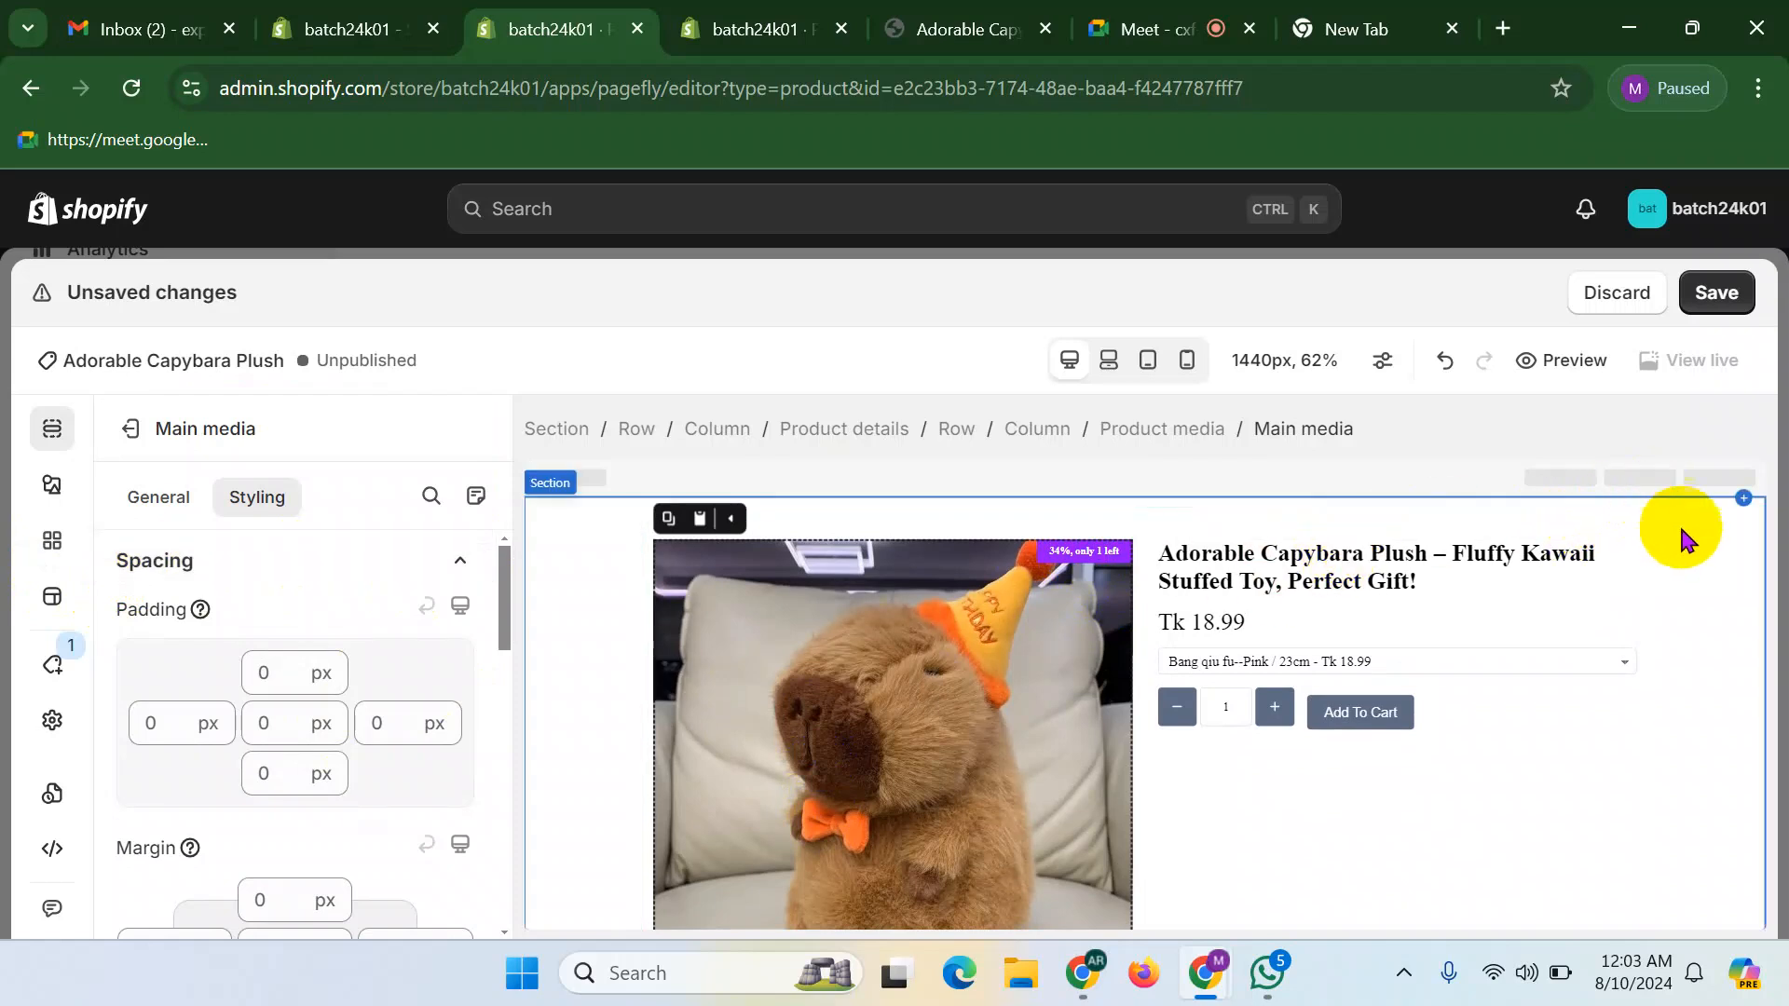
pyautogui.scroll(-3, 1650, 760)
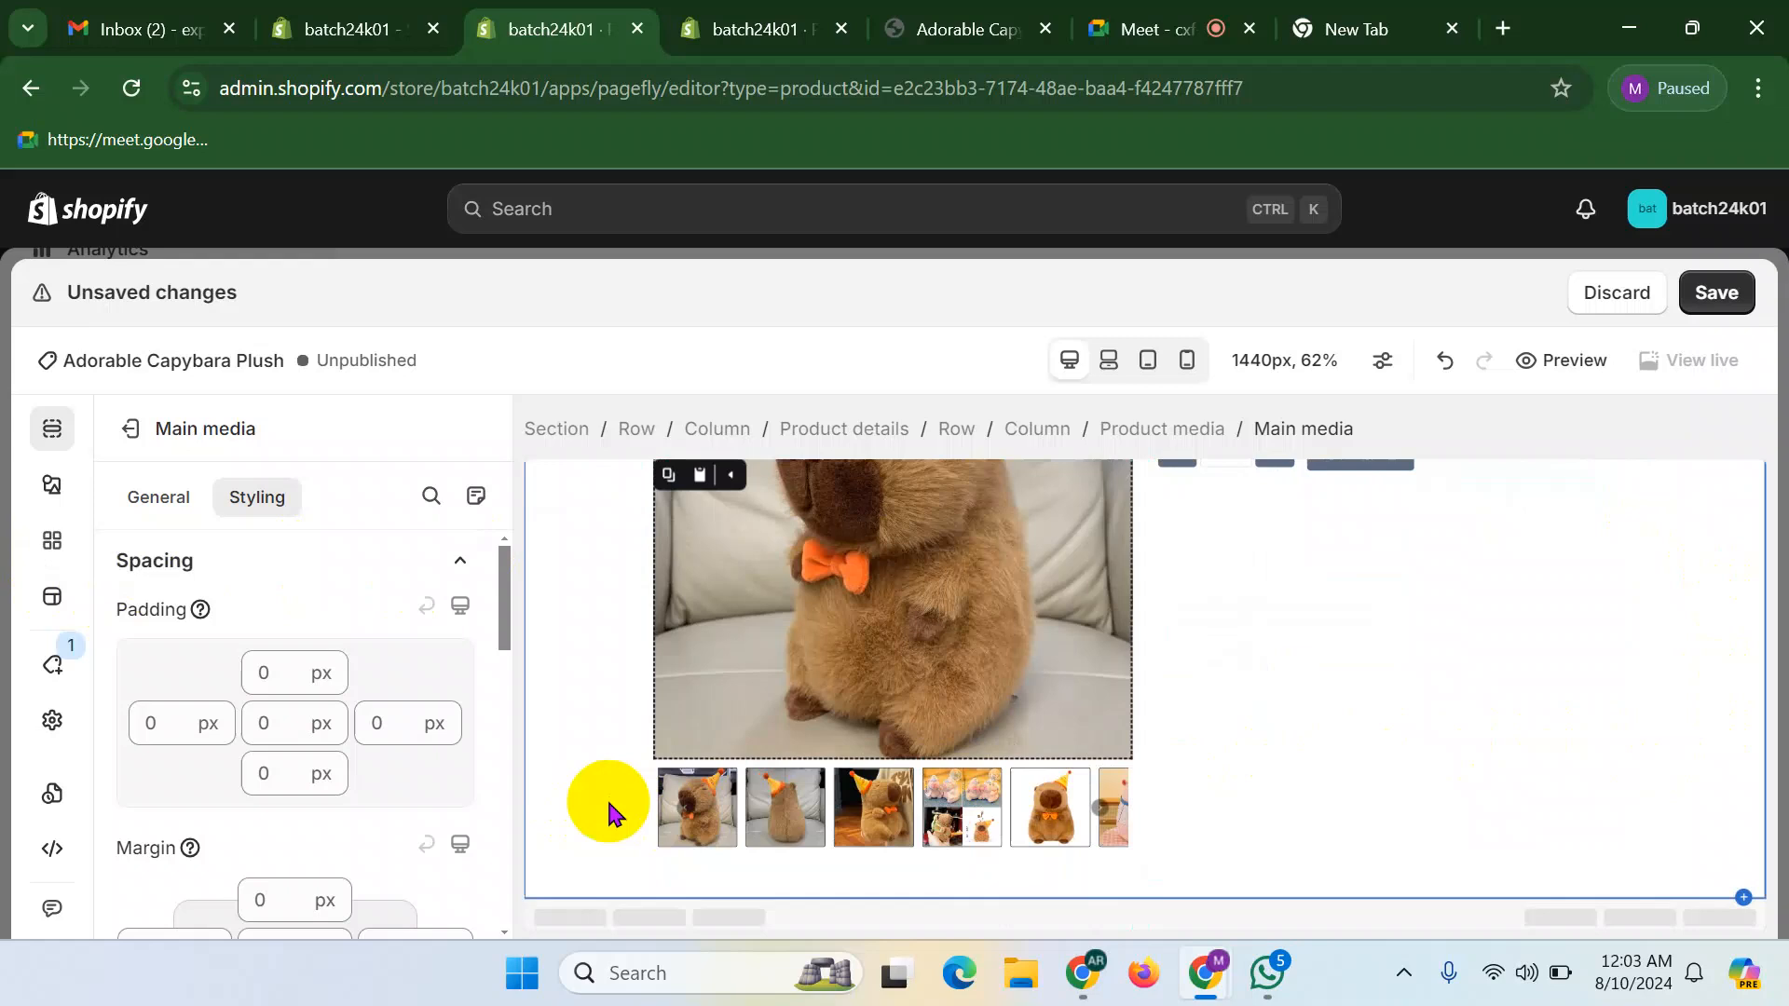
pyautogui.scroll(3, 1617, 792)
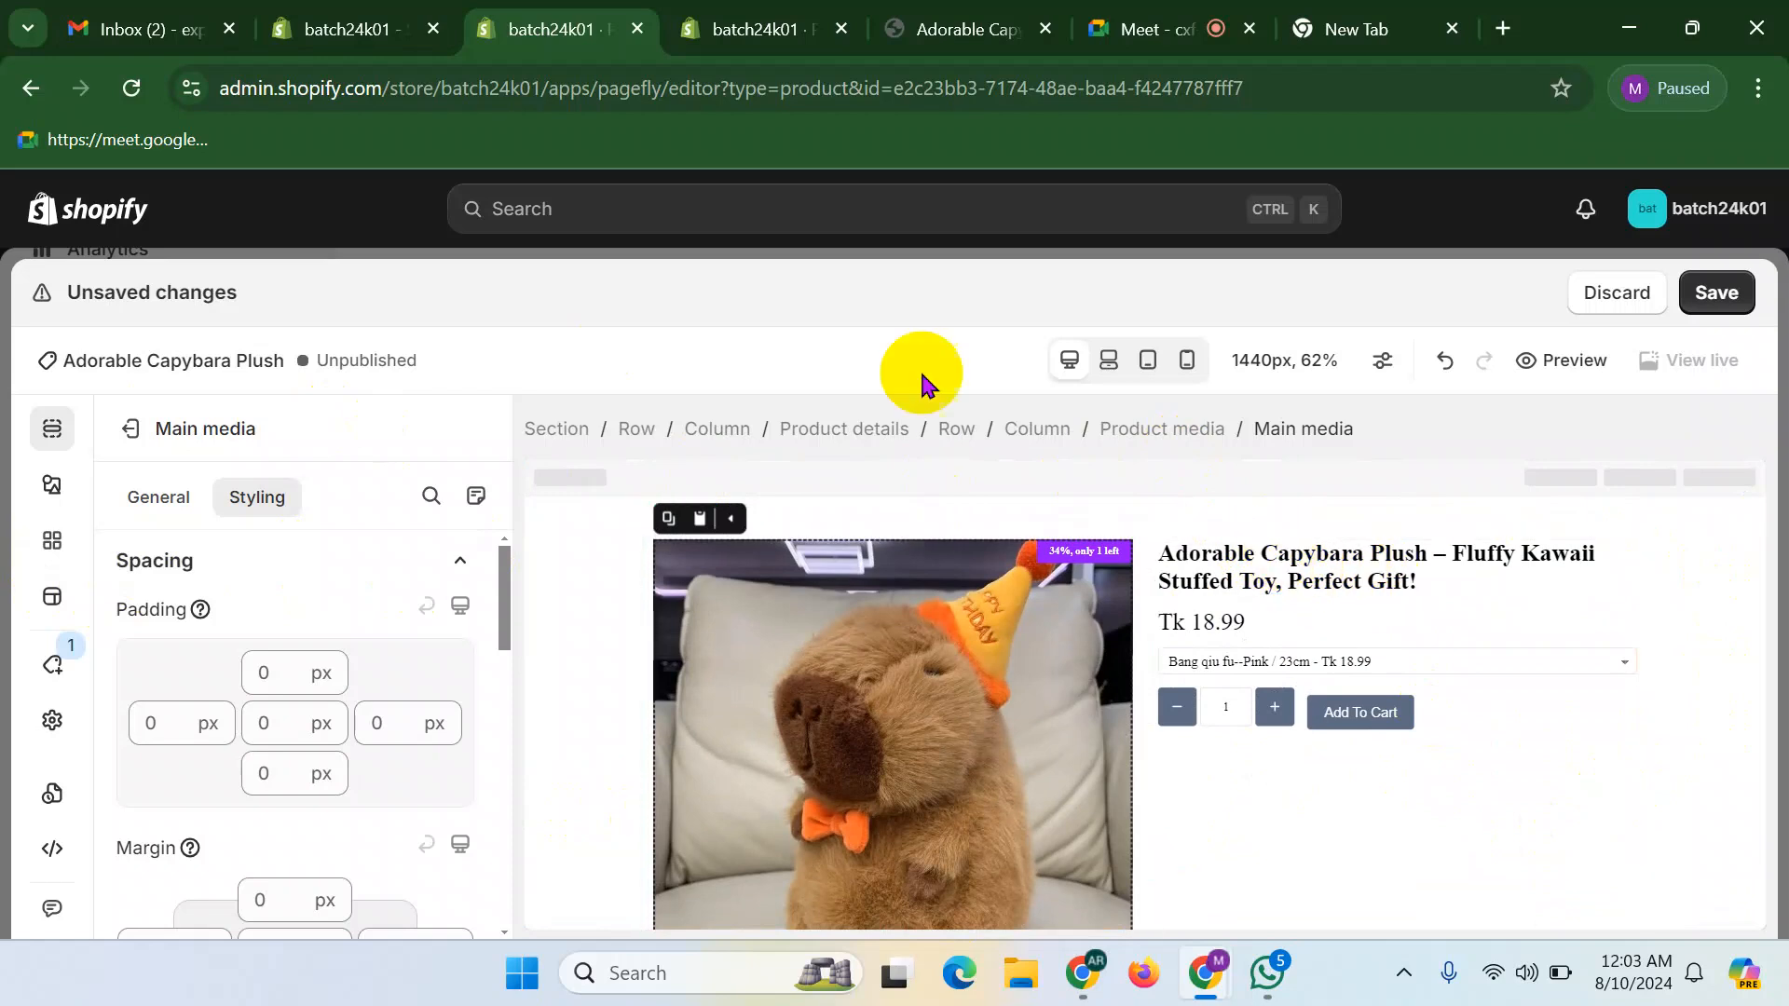
# - Delete the product title above the price and select the product price
pyautogui.click(1291, 568)
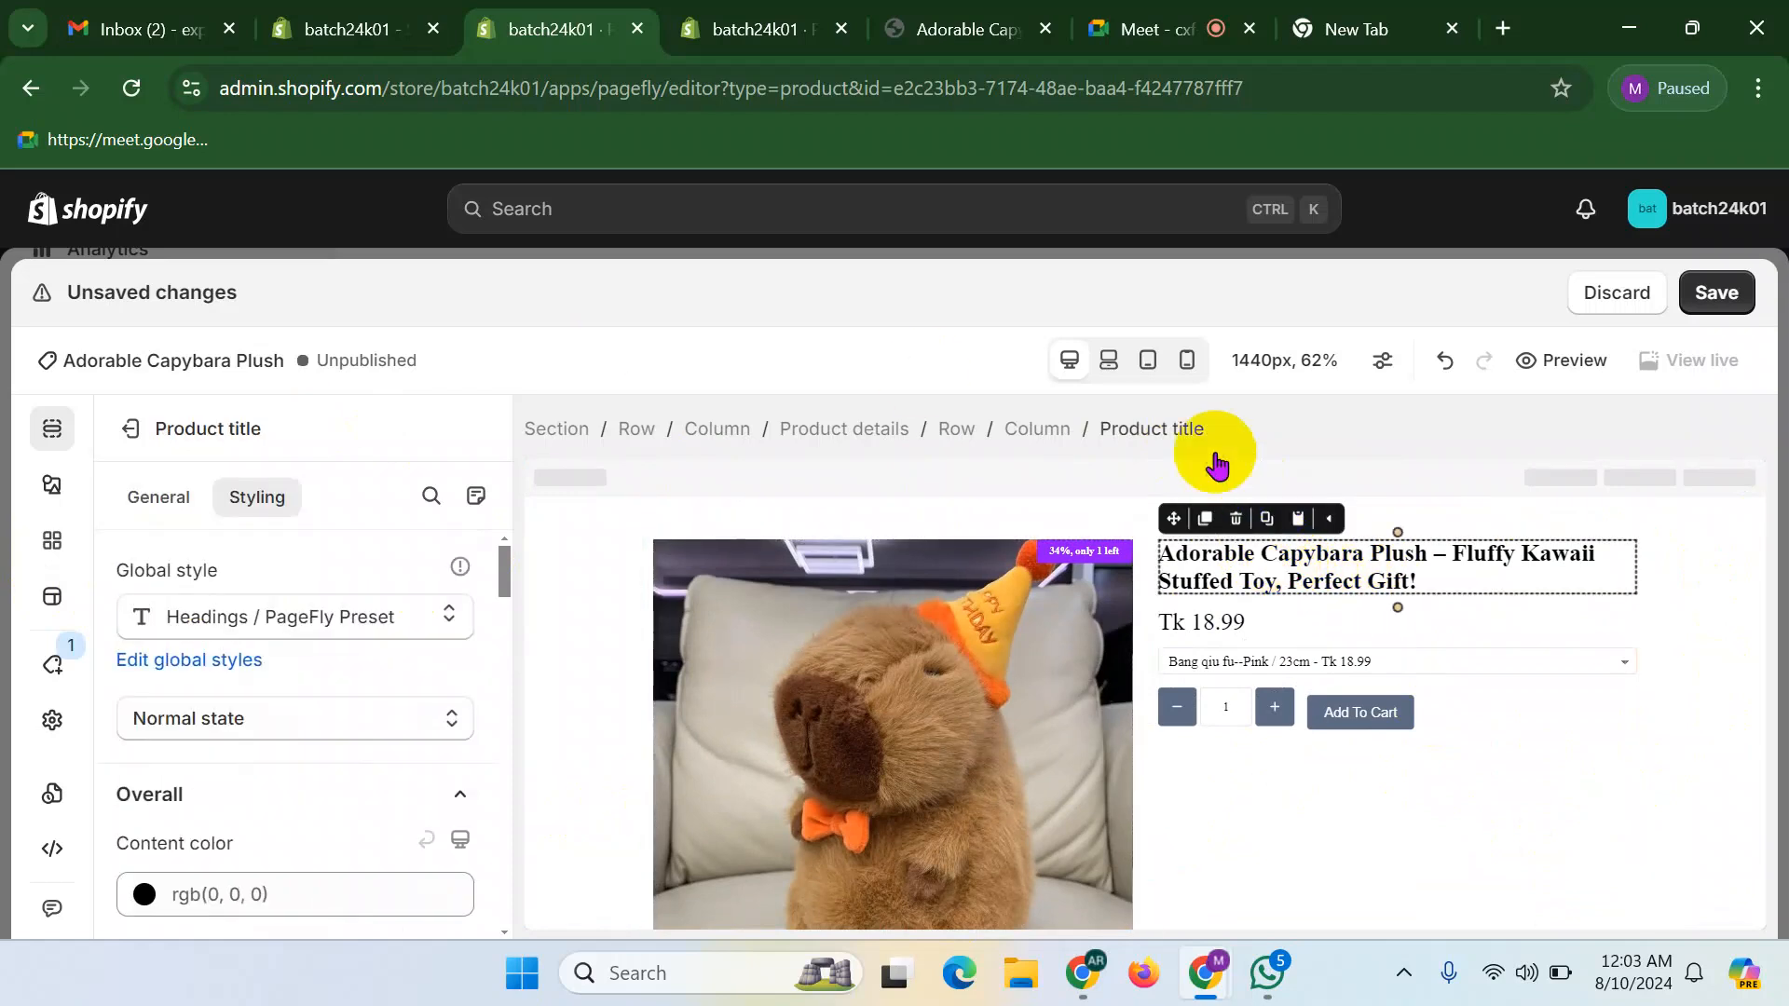
pyautogui.click(1240, 525)
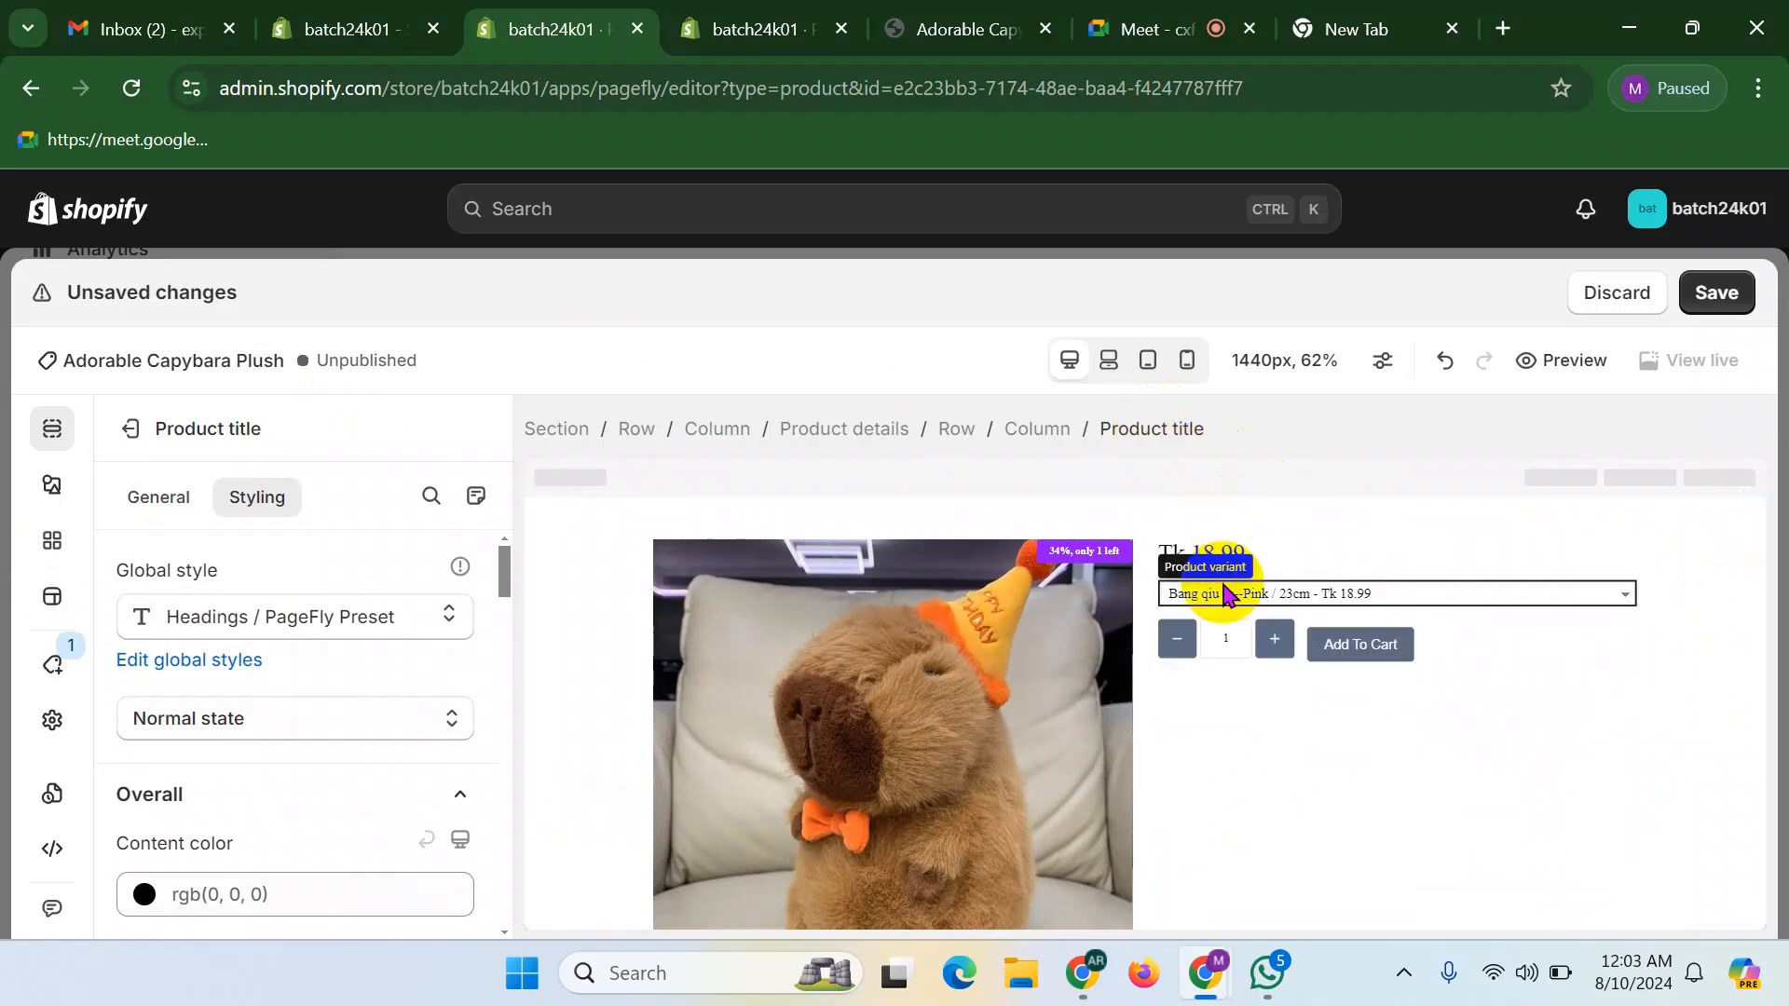
pyautogui.click(1361, 554)
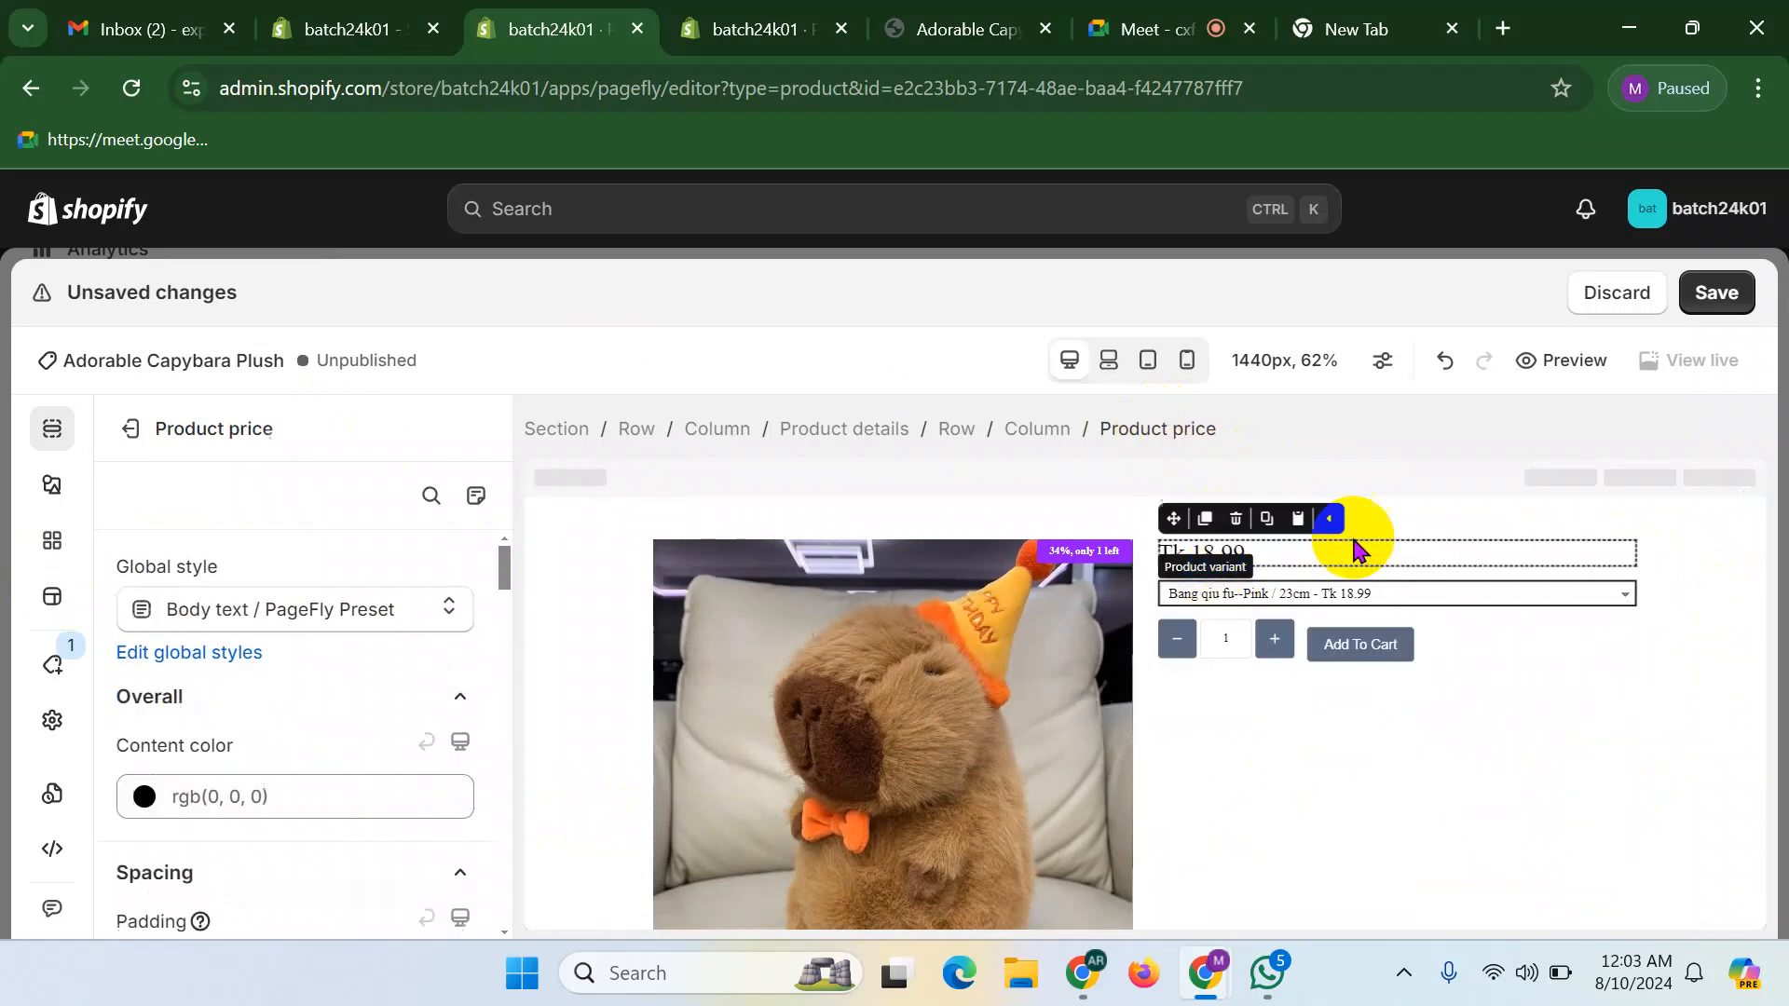
# - Add a plain Product Title element from the Shopify product elements above the product price
pyautogui.click(58, 481)
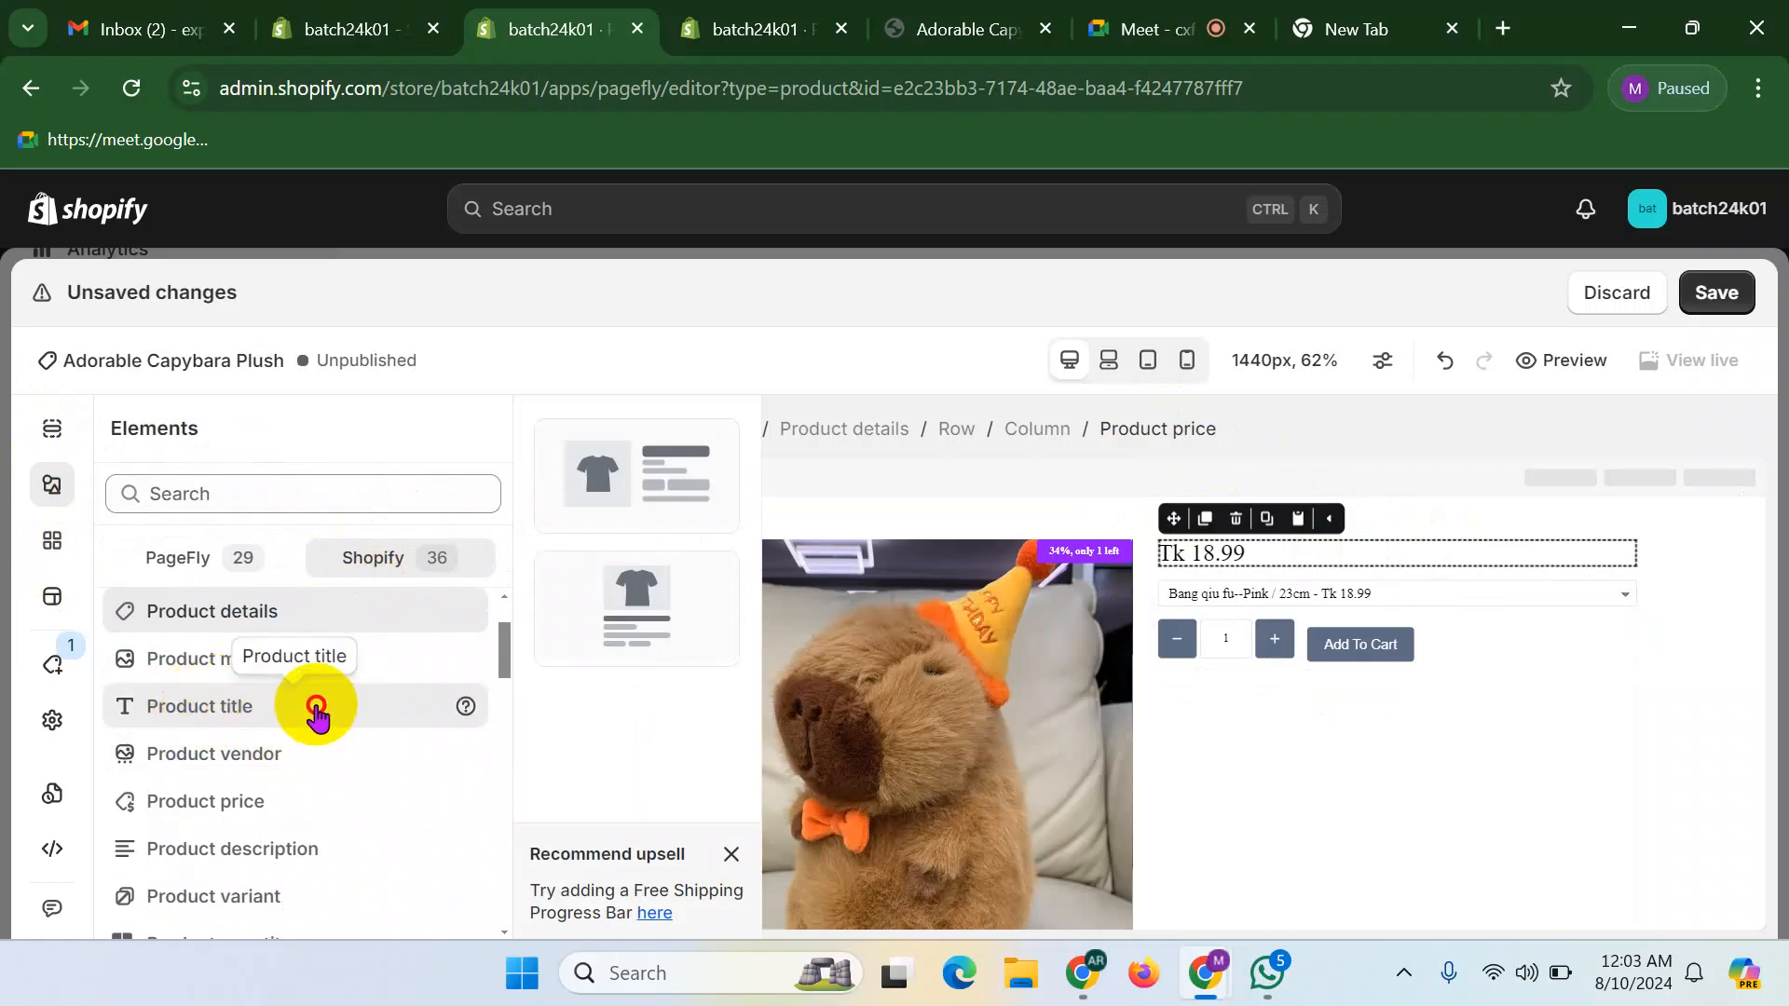
pyautogui.scroll(-2, 271, 701)
pyautogui.scroll(3, 233, 670)
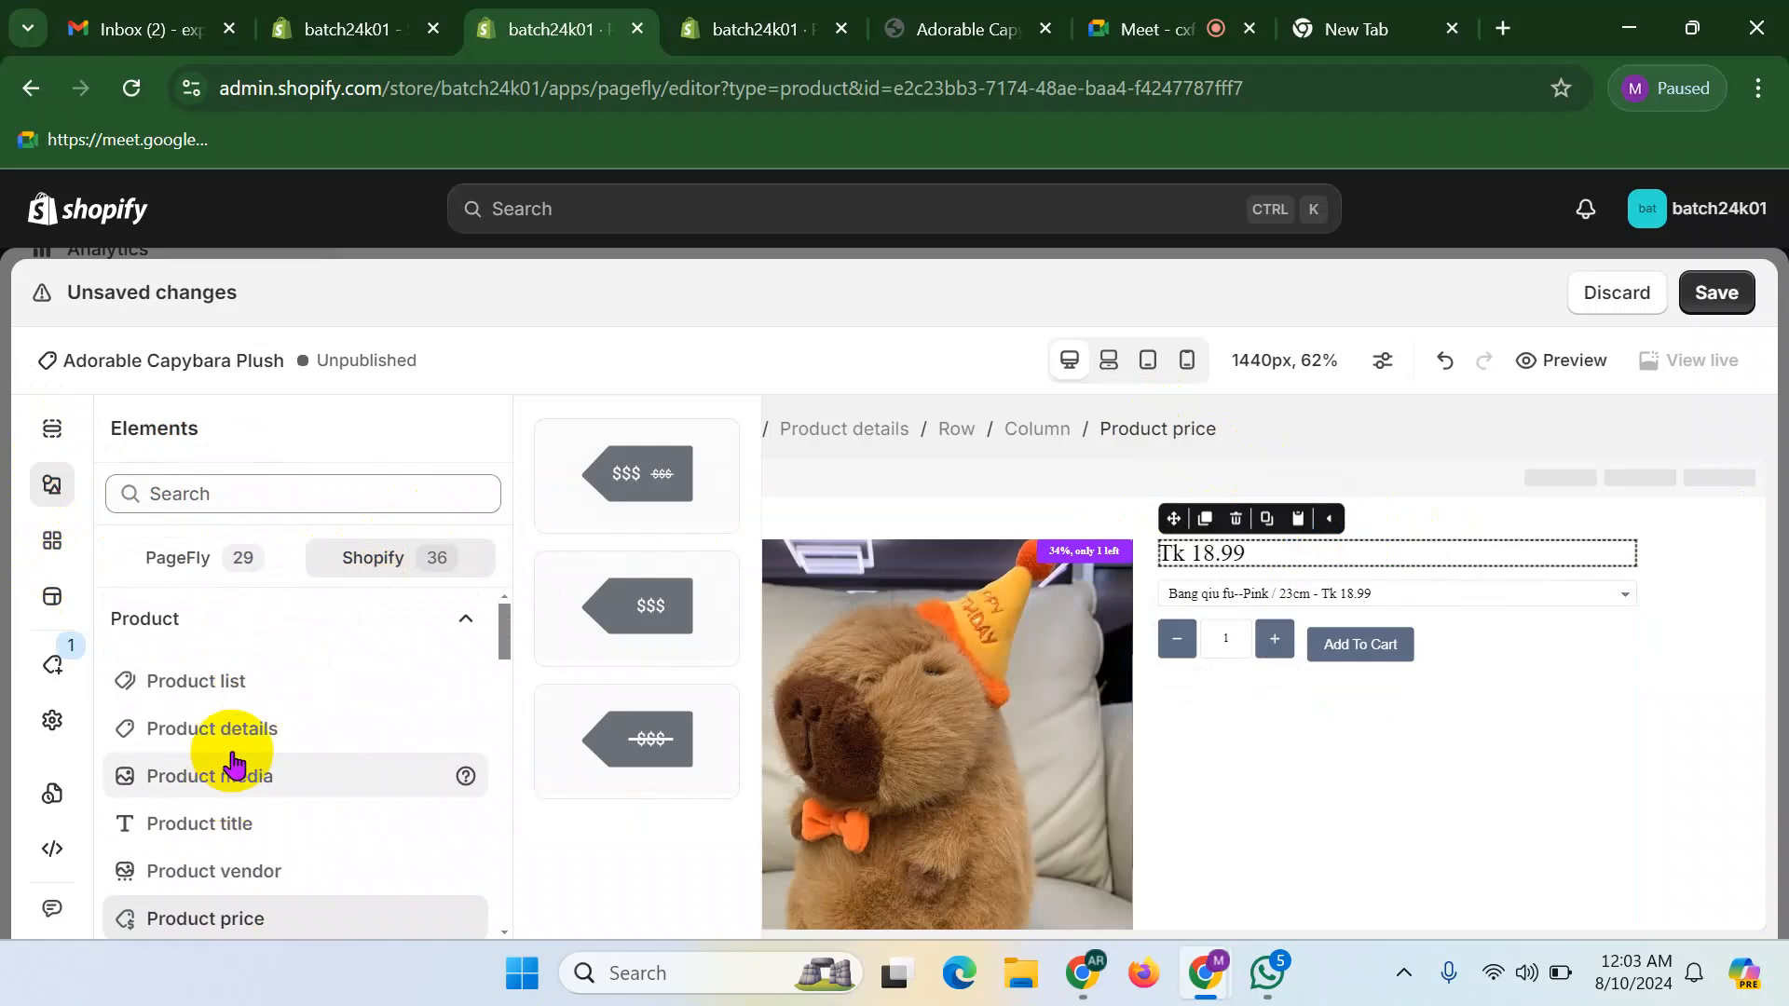
pyautogui.scroll(-1, 240, 732)
pyautogui.scroll(2, 279, 708)
pyautogui.scroll(-2, 275, 788)
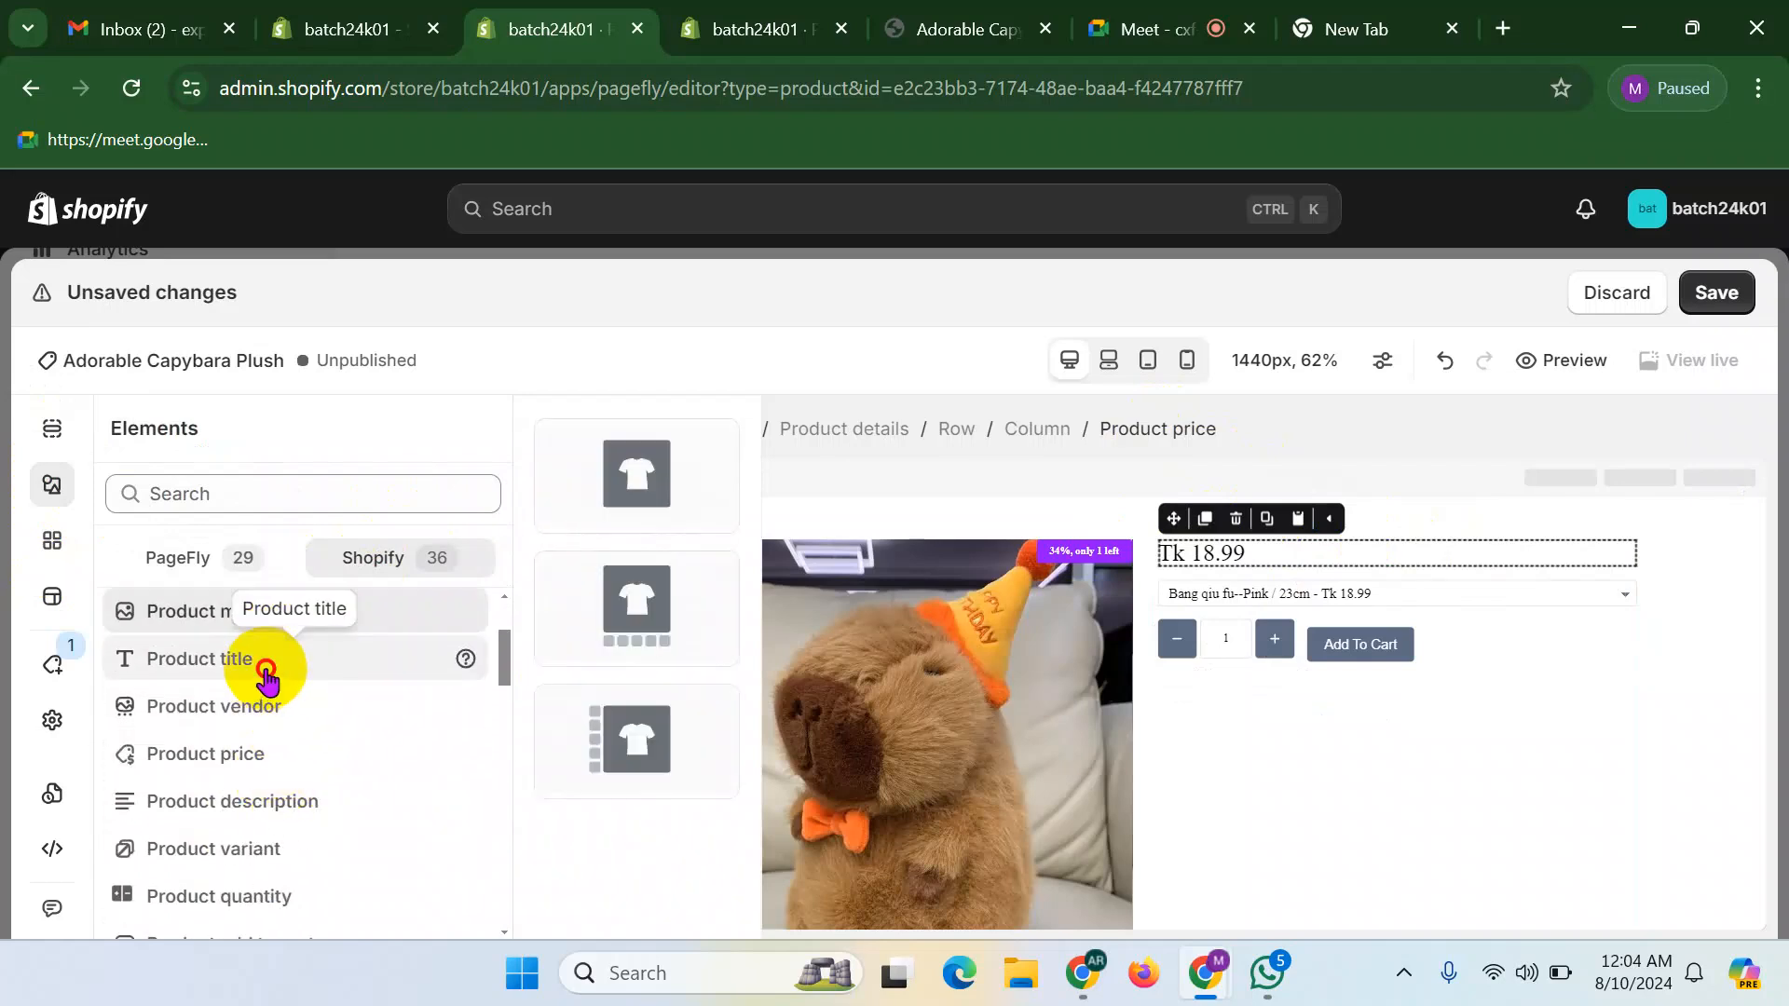
pyautogui.scroll(-1, 266, 671)
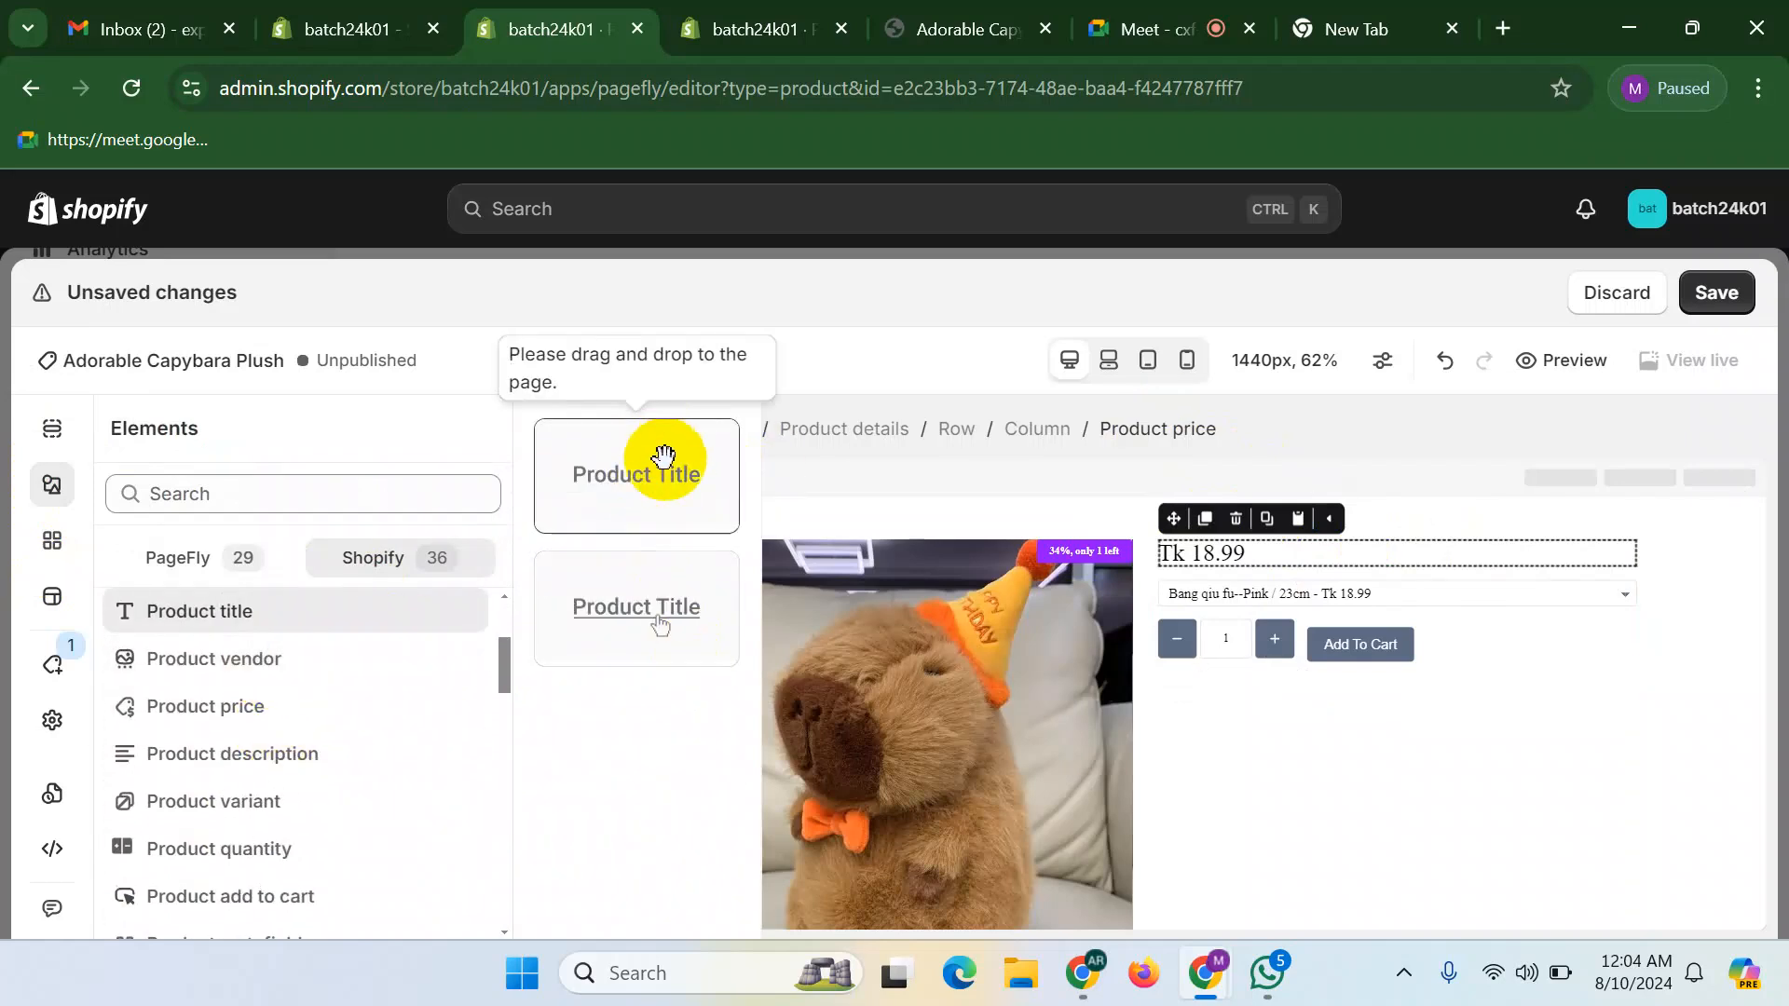
pyautogui.moveTo(650, 476); pyautogui.dragTo(1363, 554)
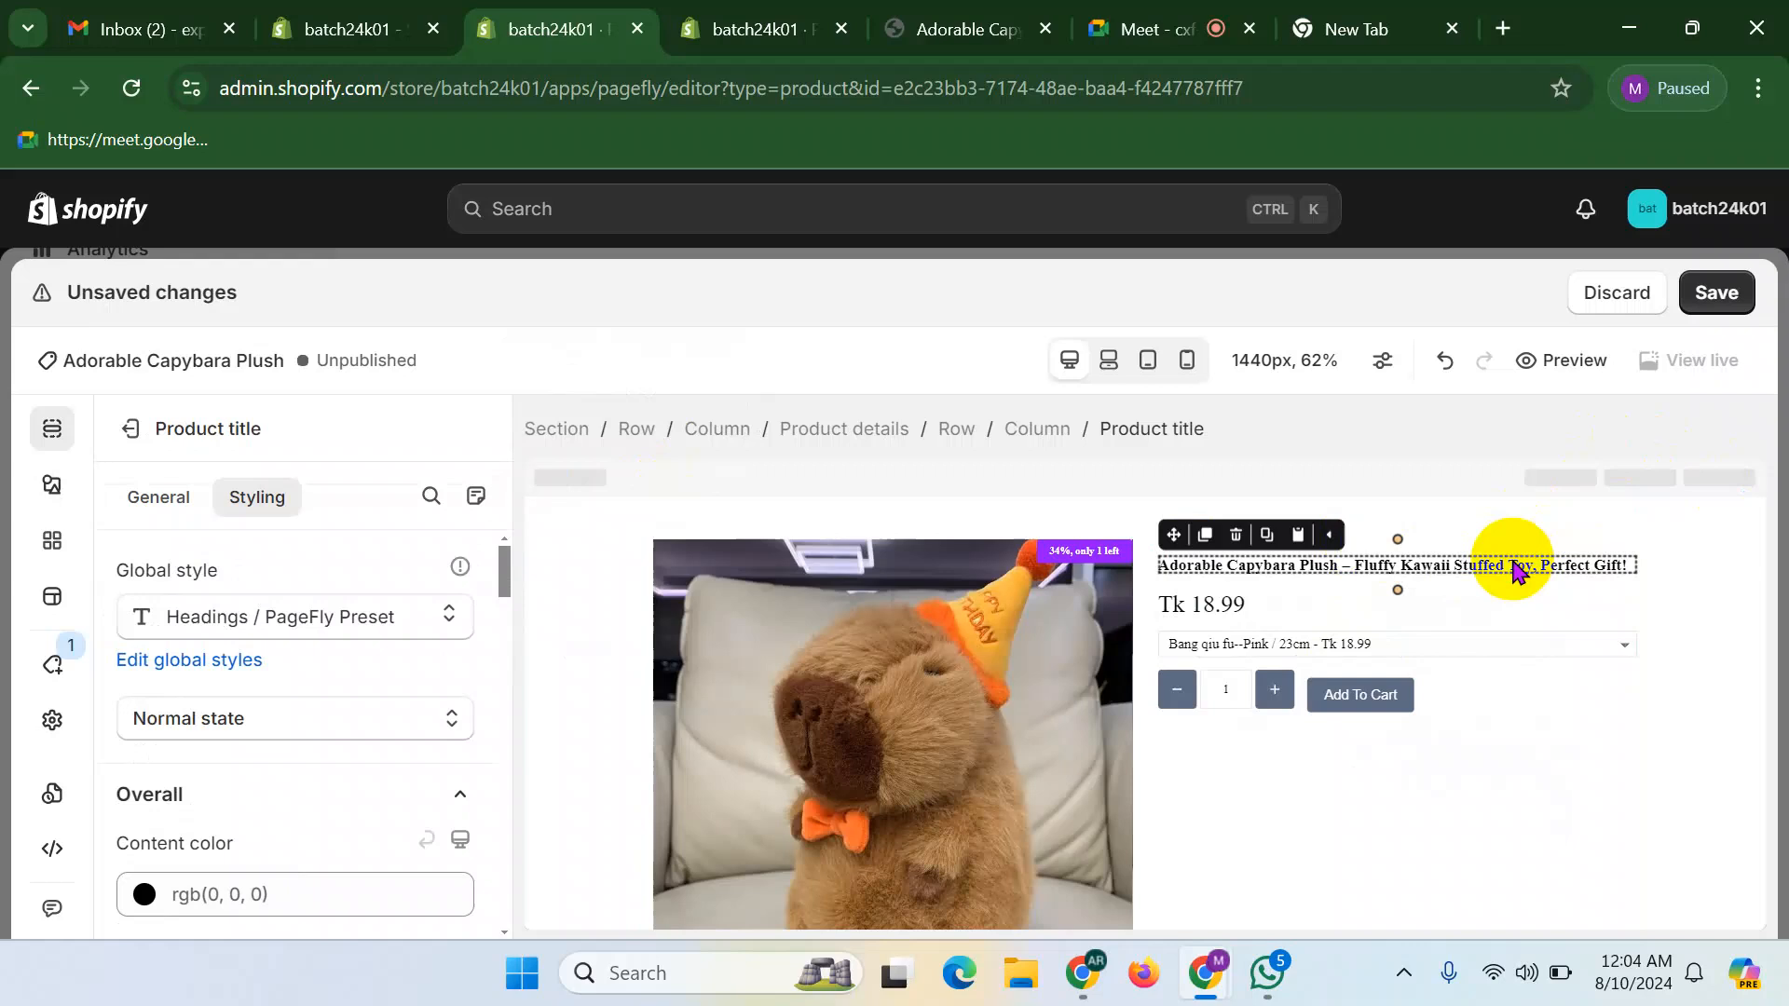
# - Set the new product title's HTML tag to H1
pyautogui.click(157, 500)
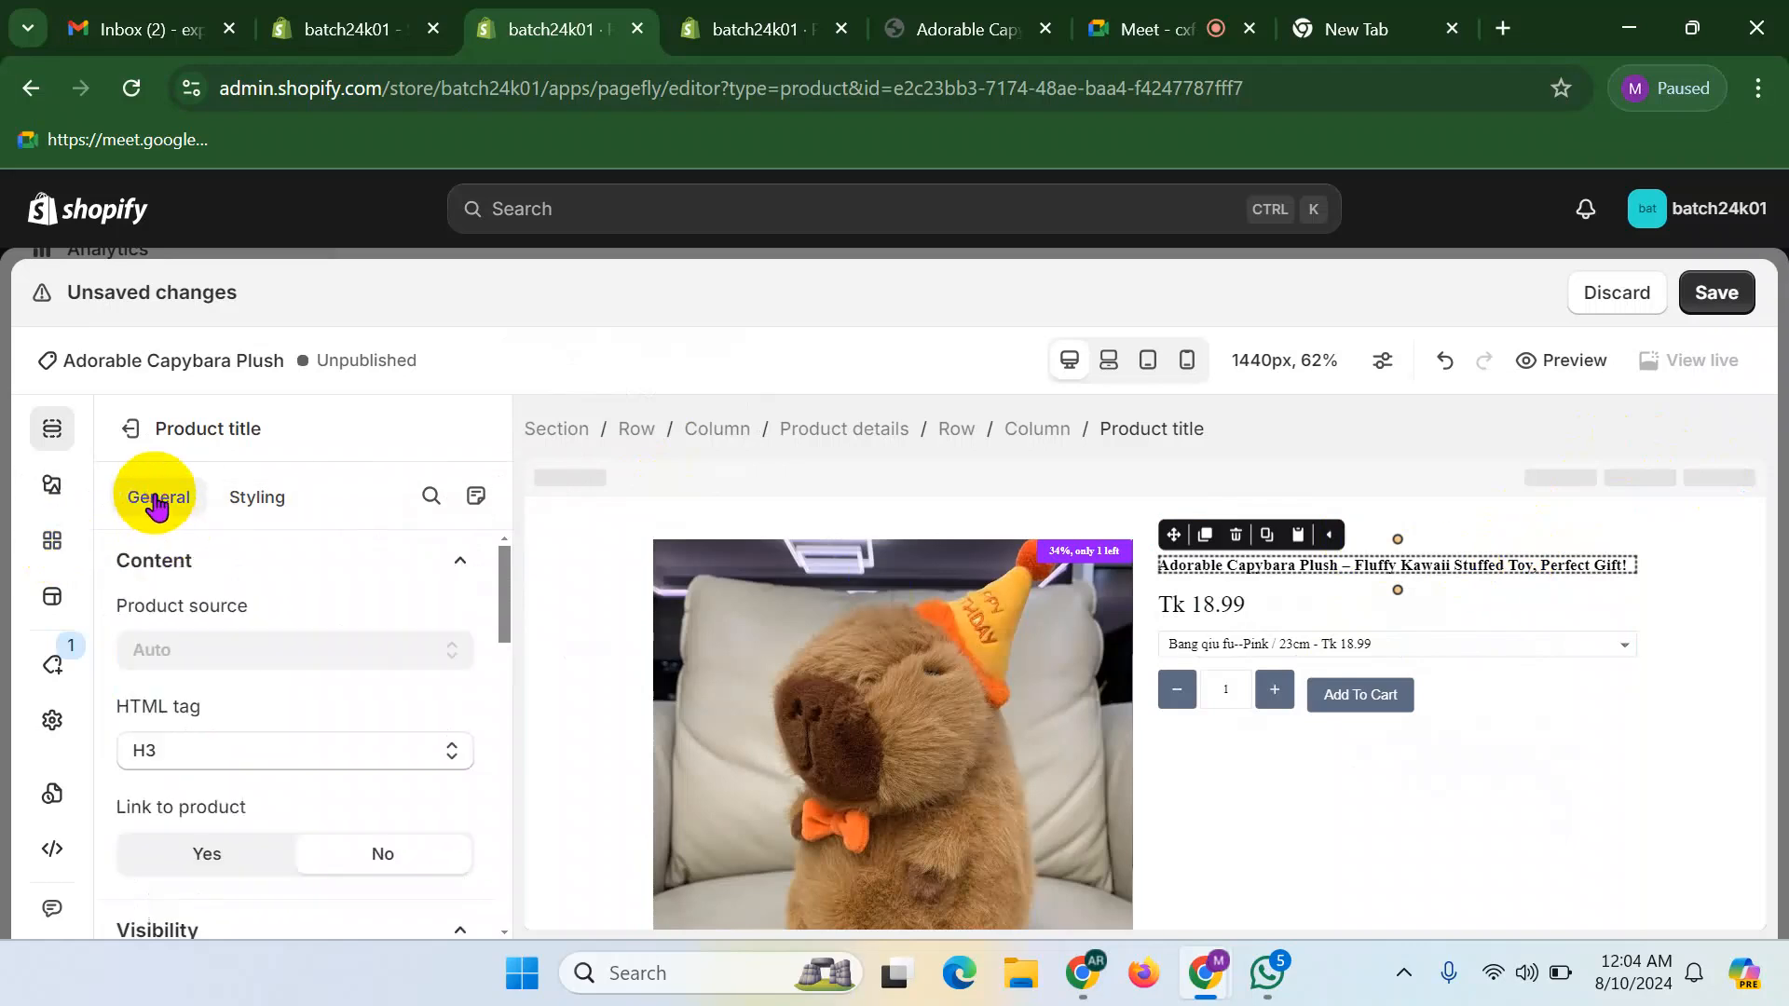
pyautogui.click(196, 757)
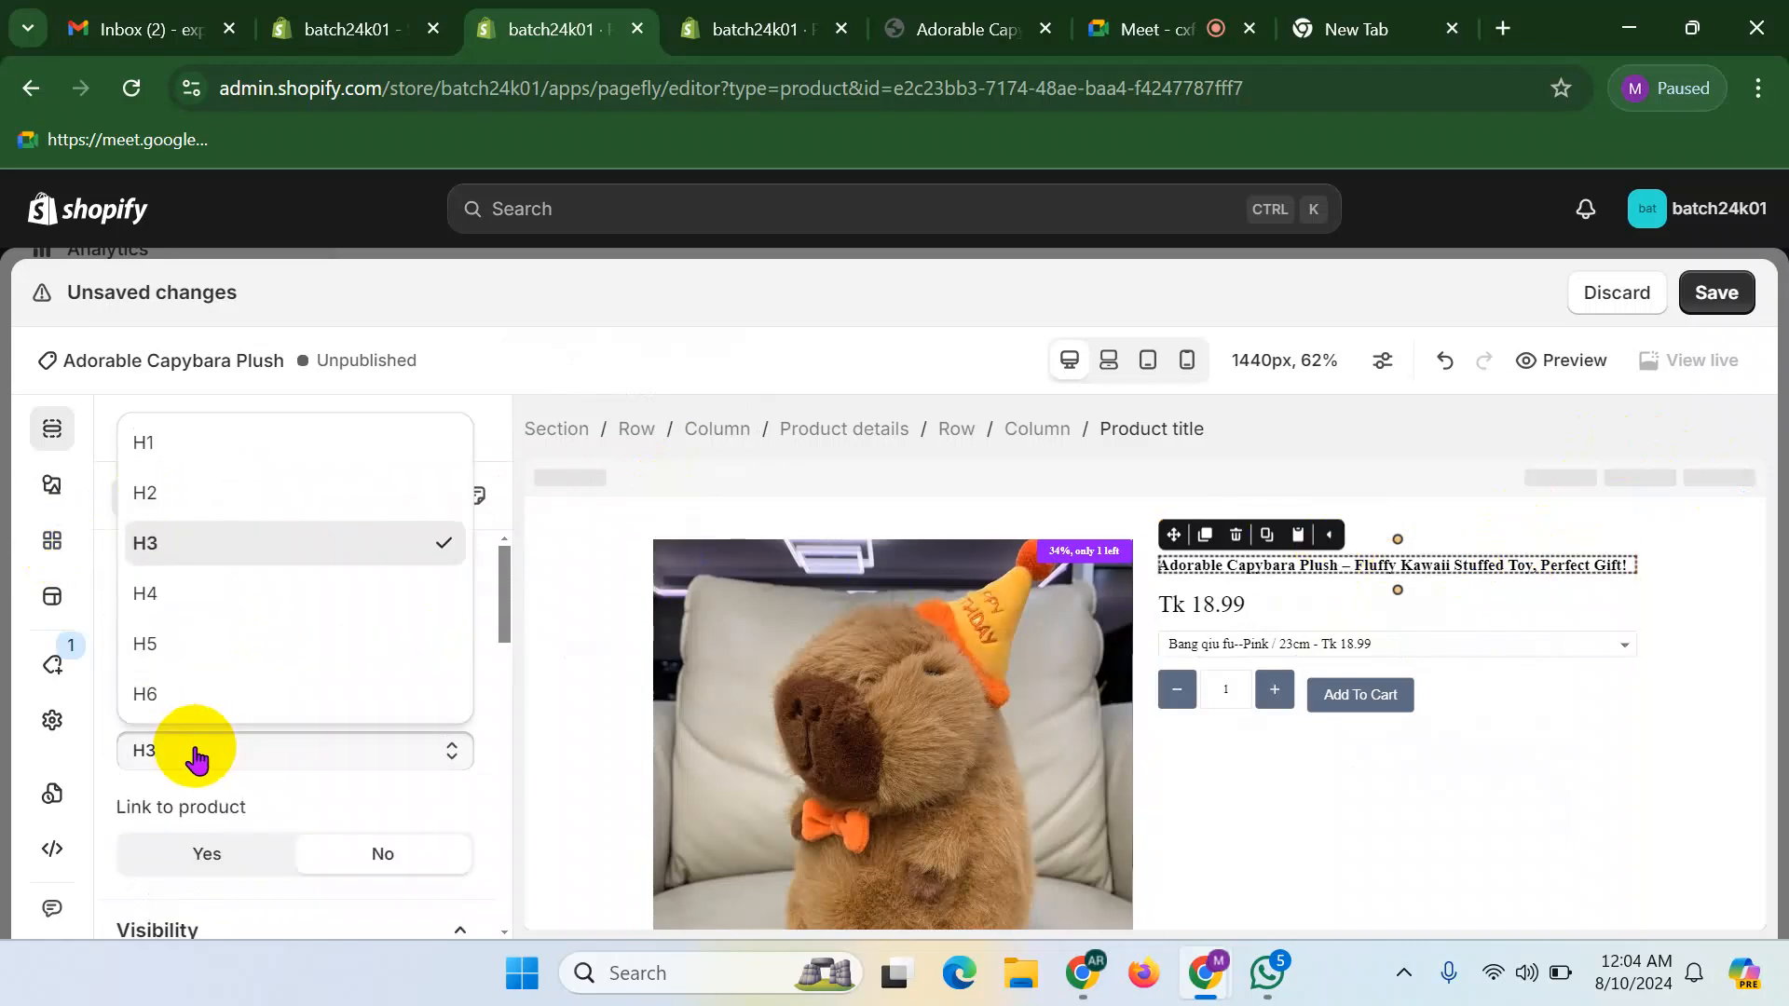
pyautogui.click(175, 443)
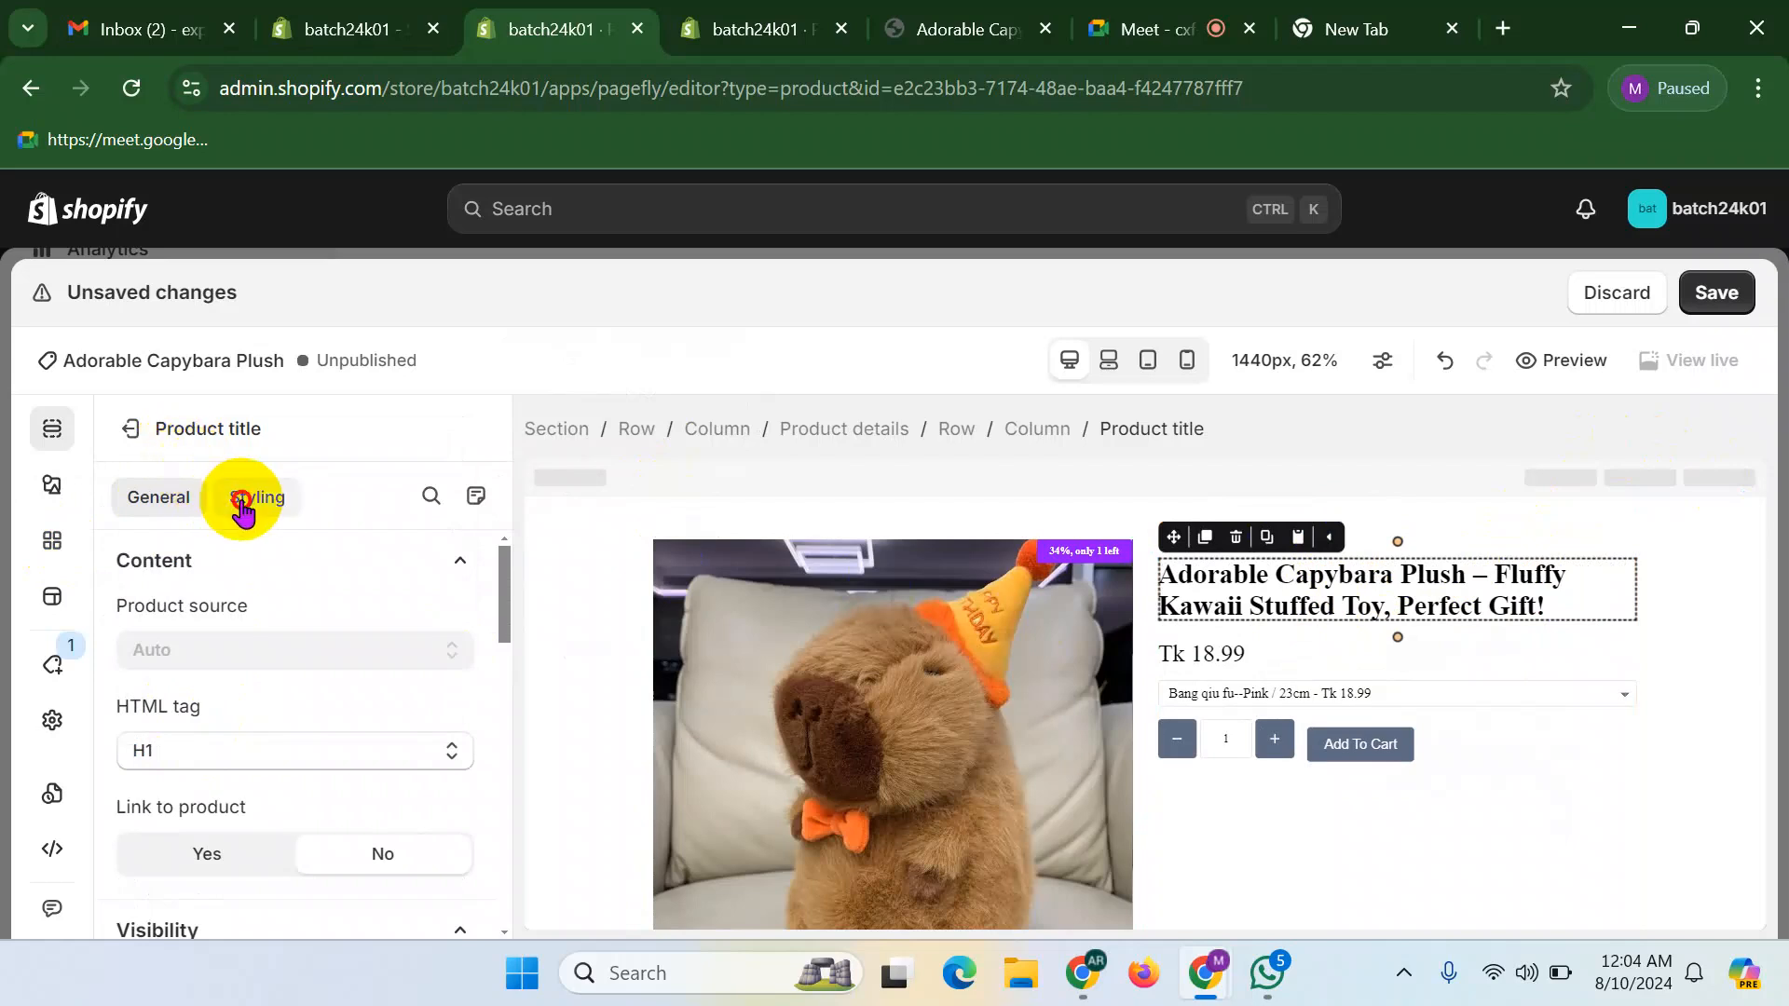
# - Open the product title's styling settings and review its available state options
pyautogui.click(244, 512)
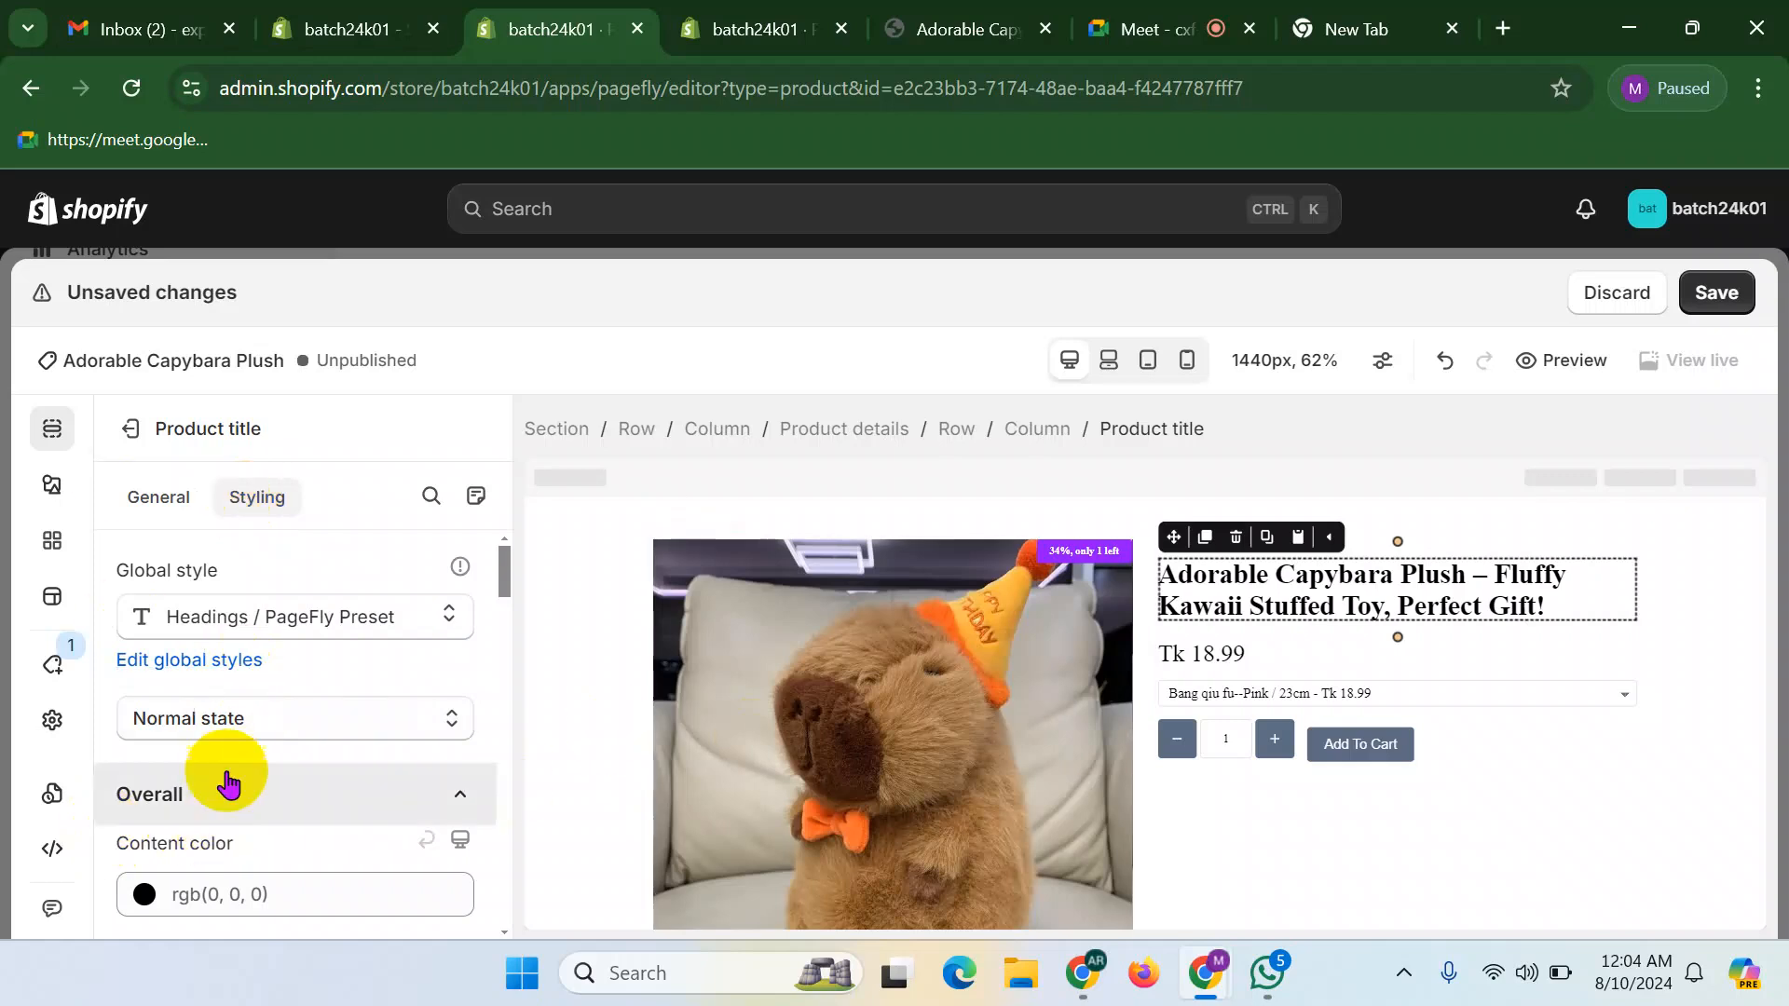
pyautogui.scroll(-1, 275, 777)
pyautogui.scroll(1, 278, 778)
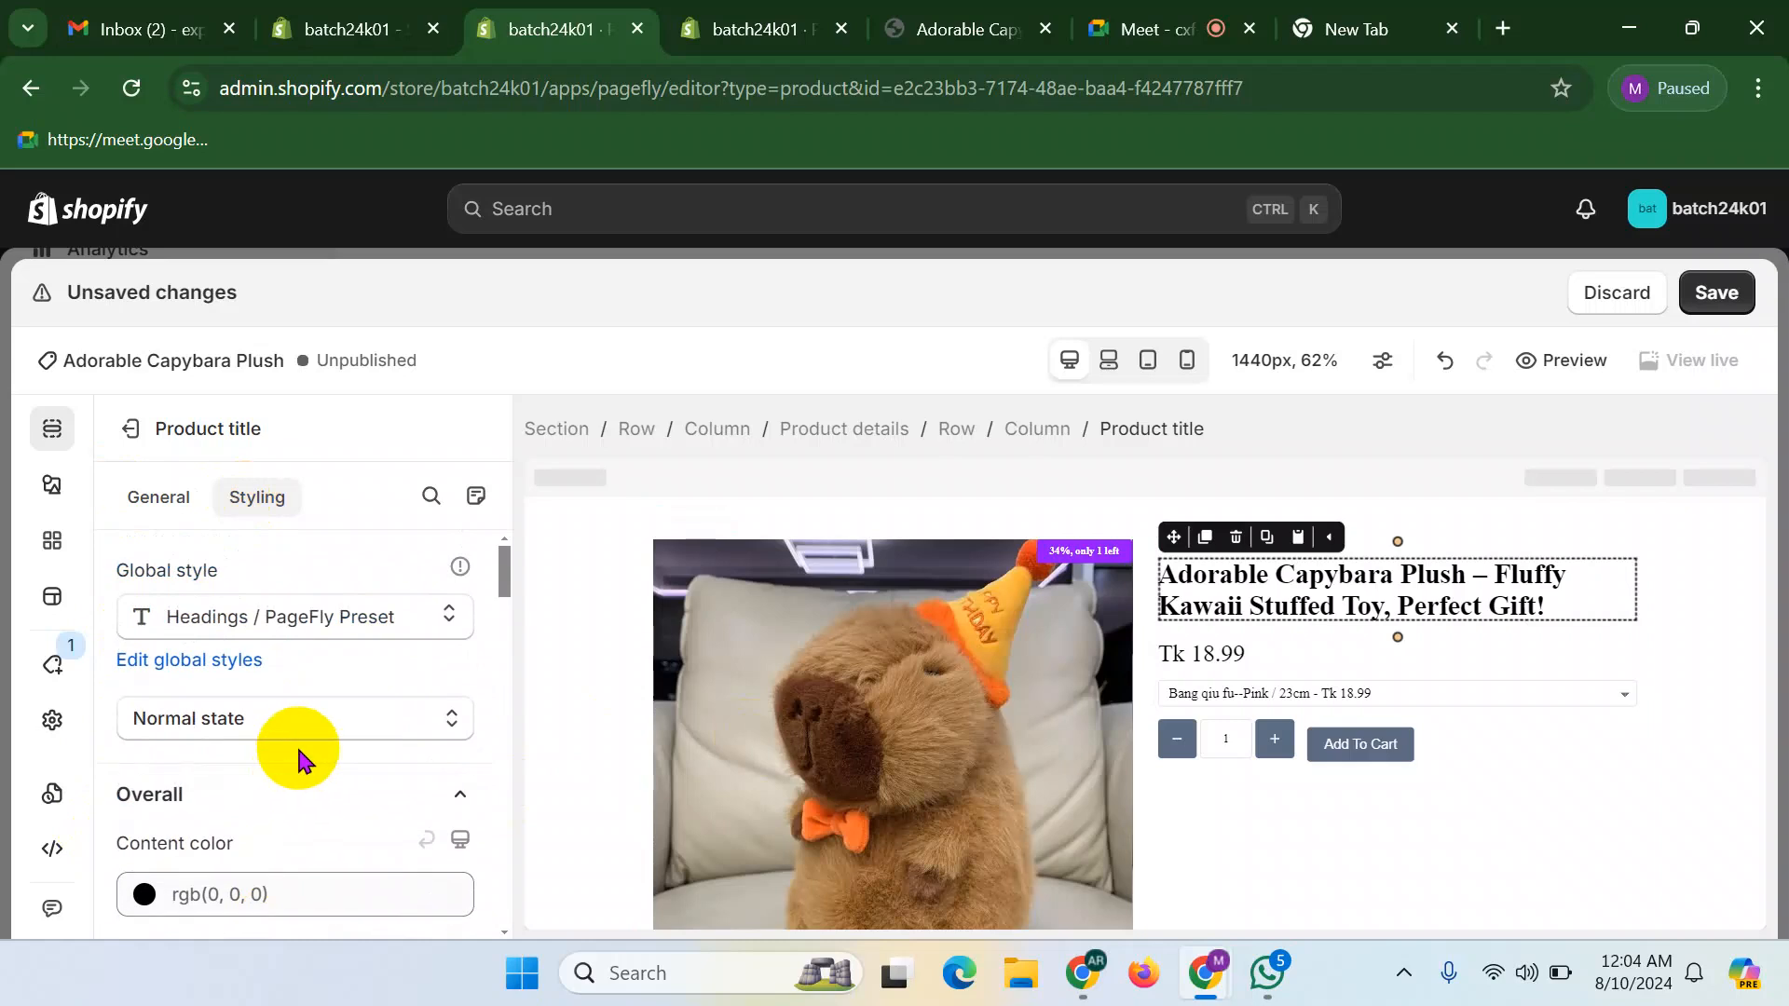
pyautogui.click(271, 732)
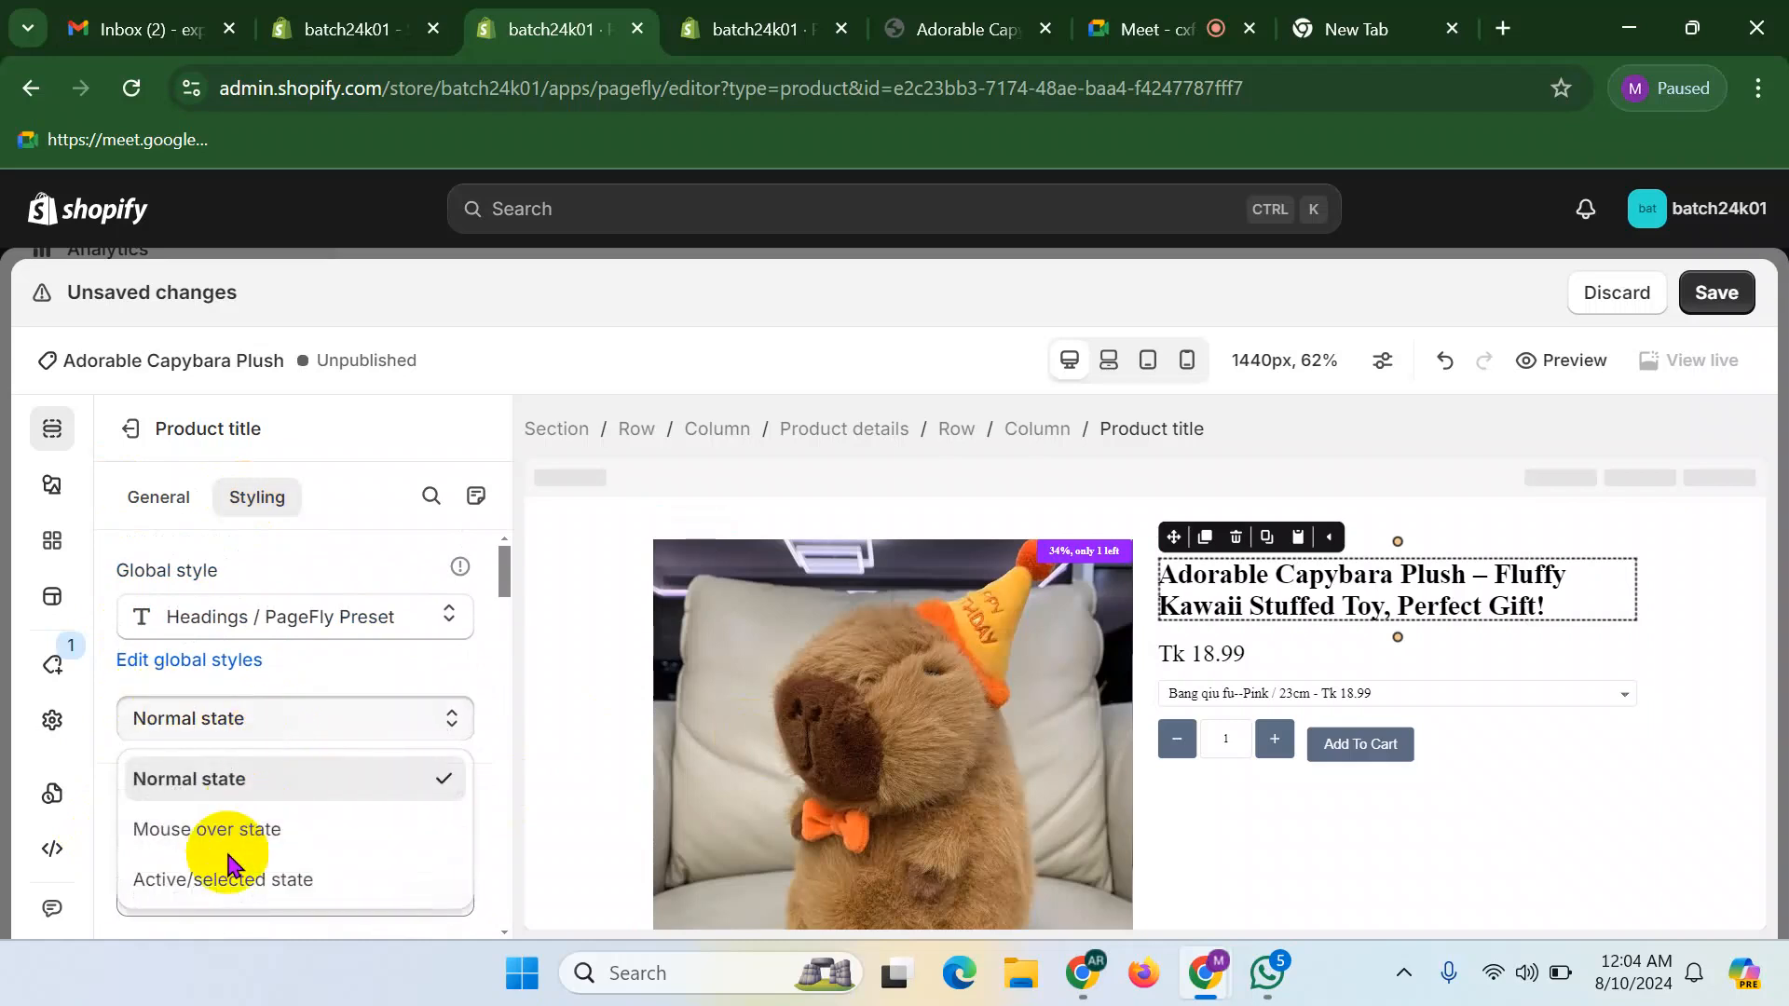
pyautogui.click(358, 664)
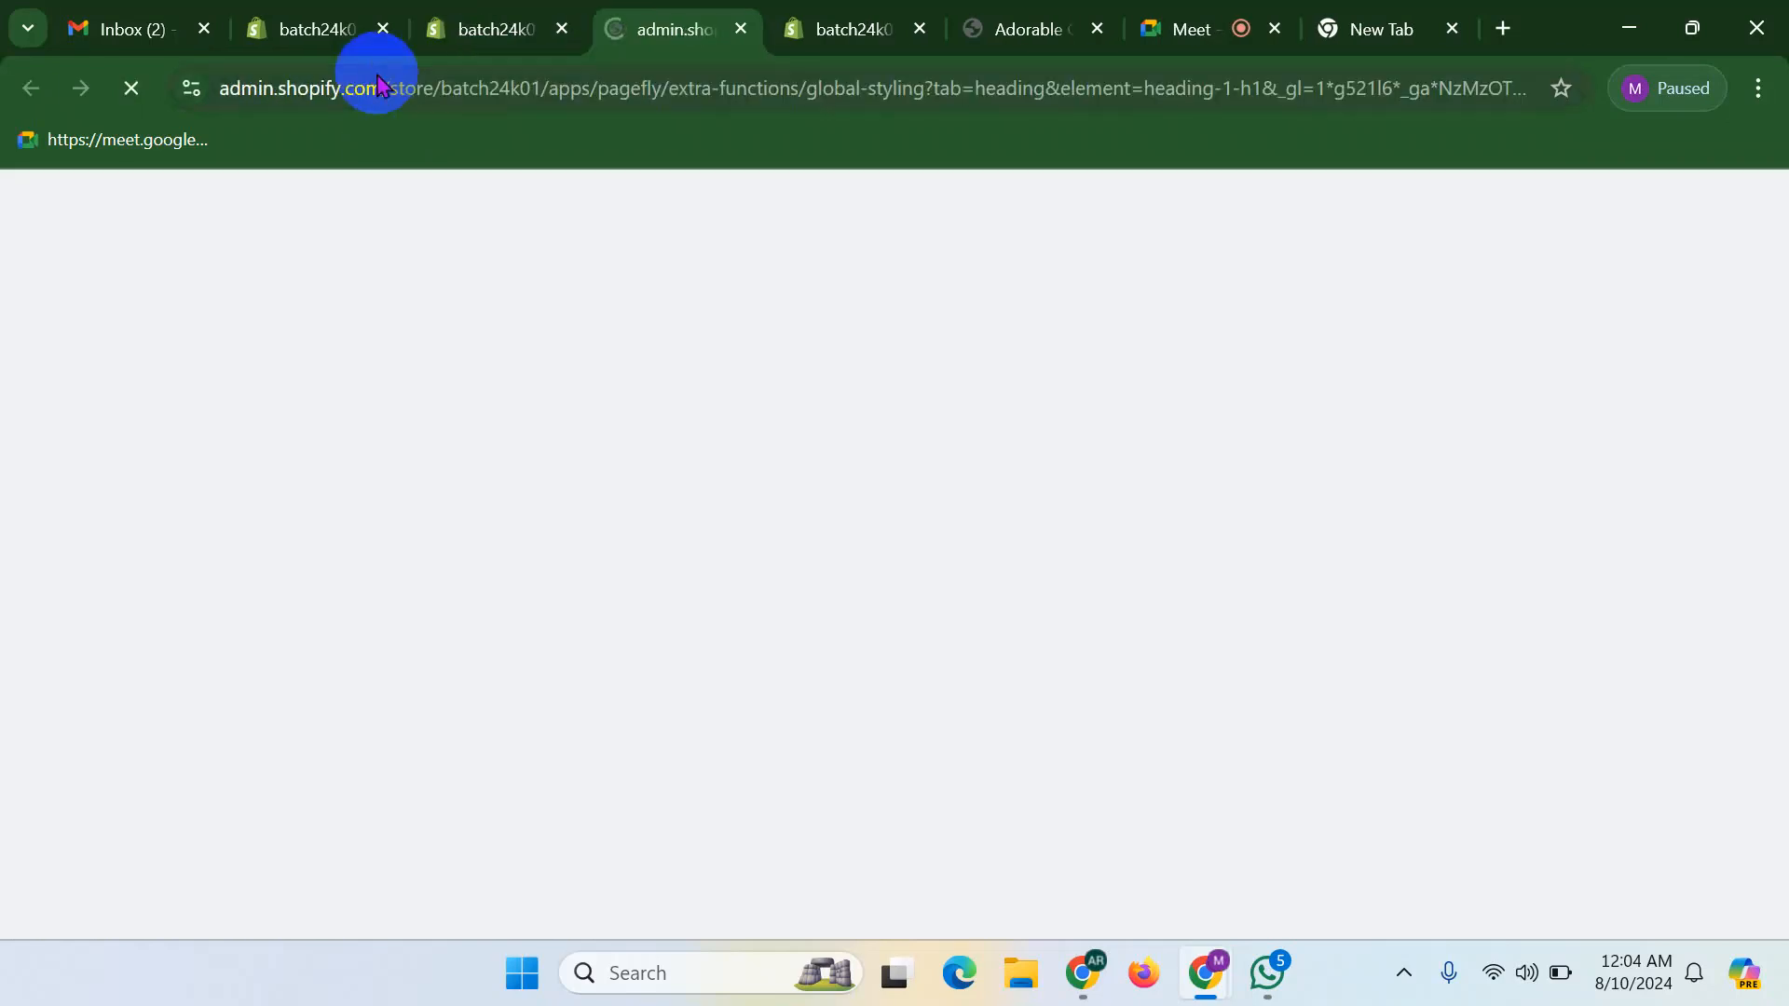
pyautogui.click(741, 29)
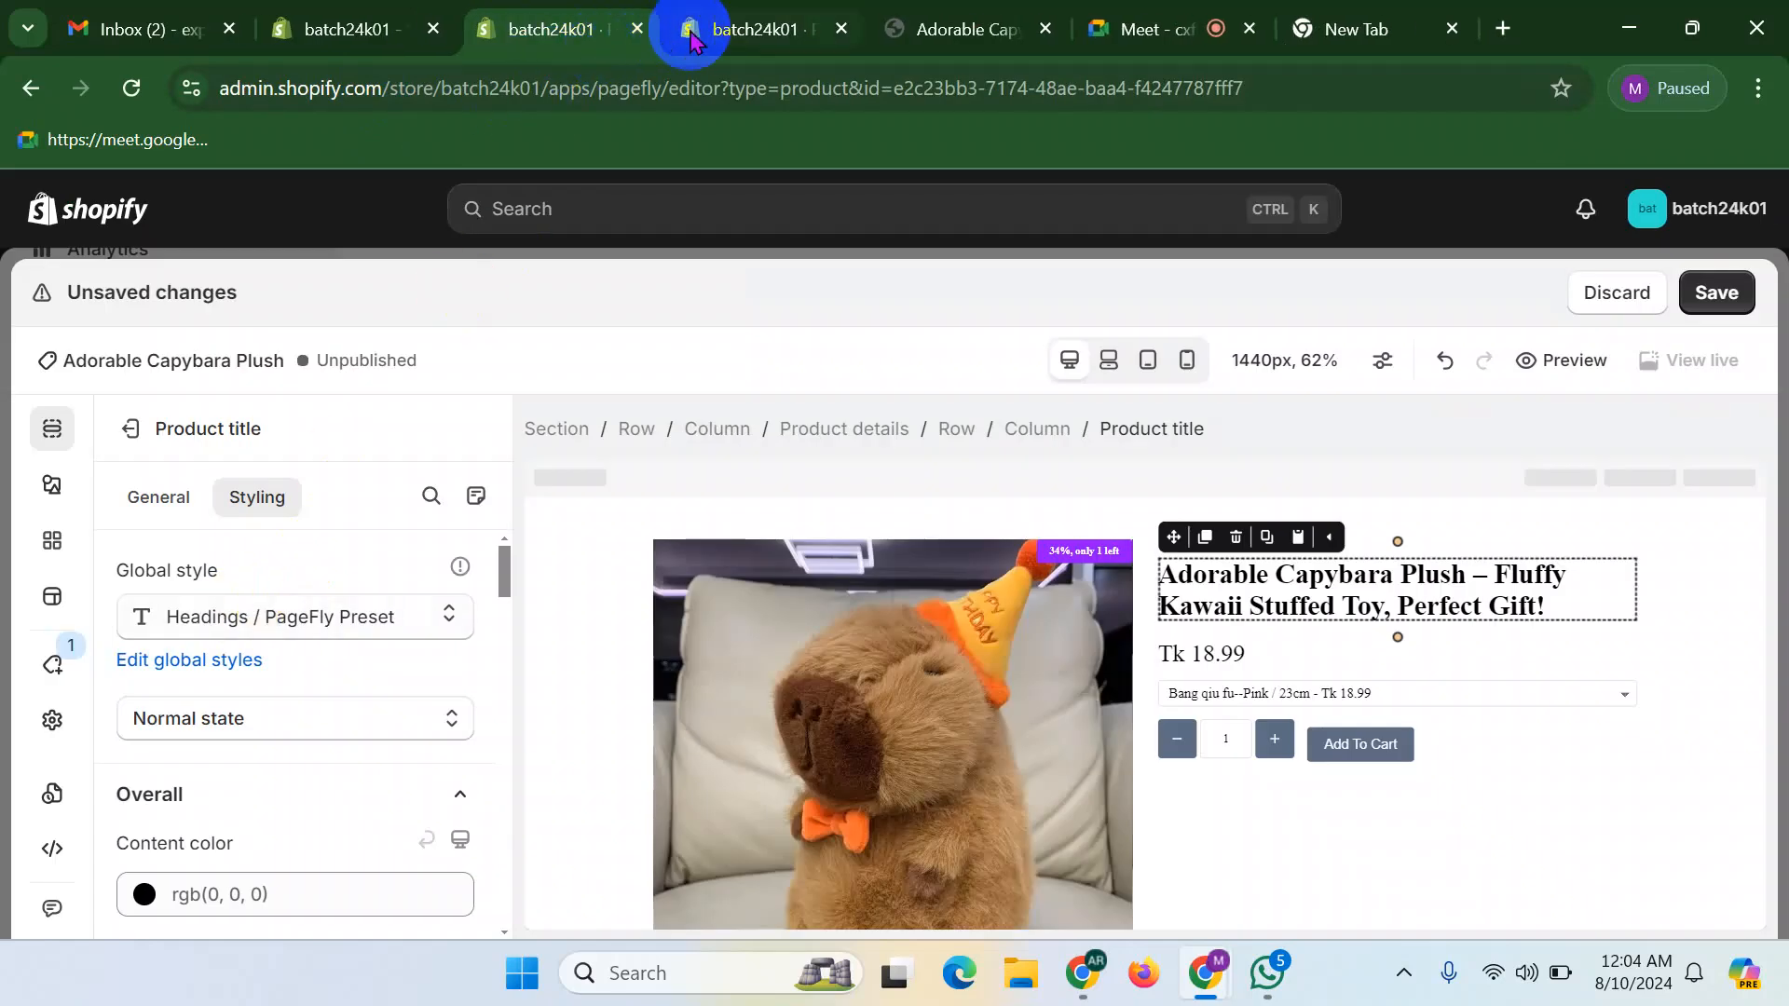
# - Open the Font manager from the product title's typography settings and browse the Google fonts
pyautogui.scroll(-2, 298, 650)
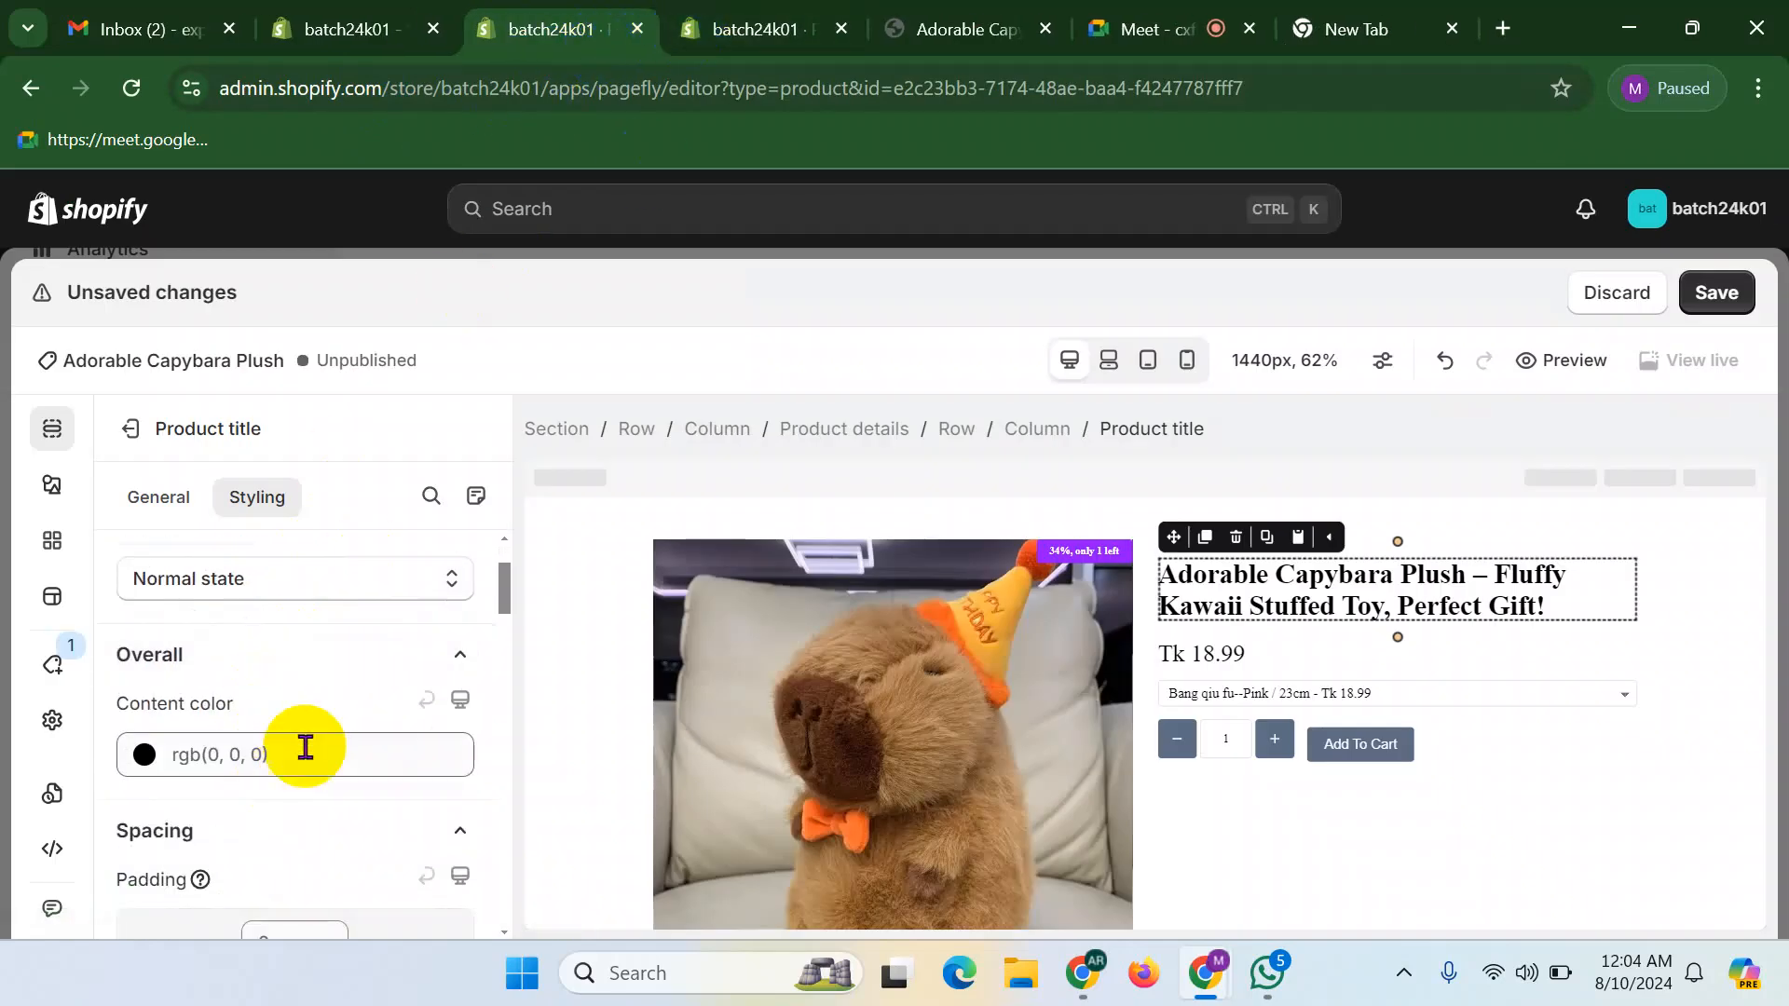
pyautogui.scroll(-5, 207, 850)
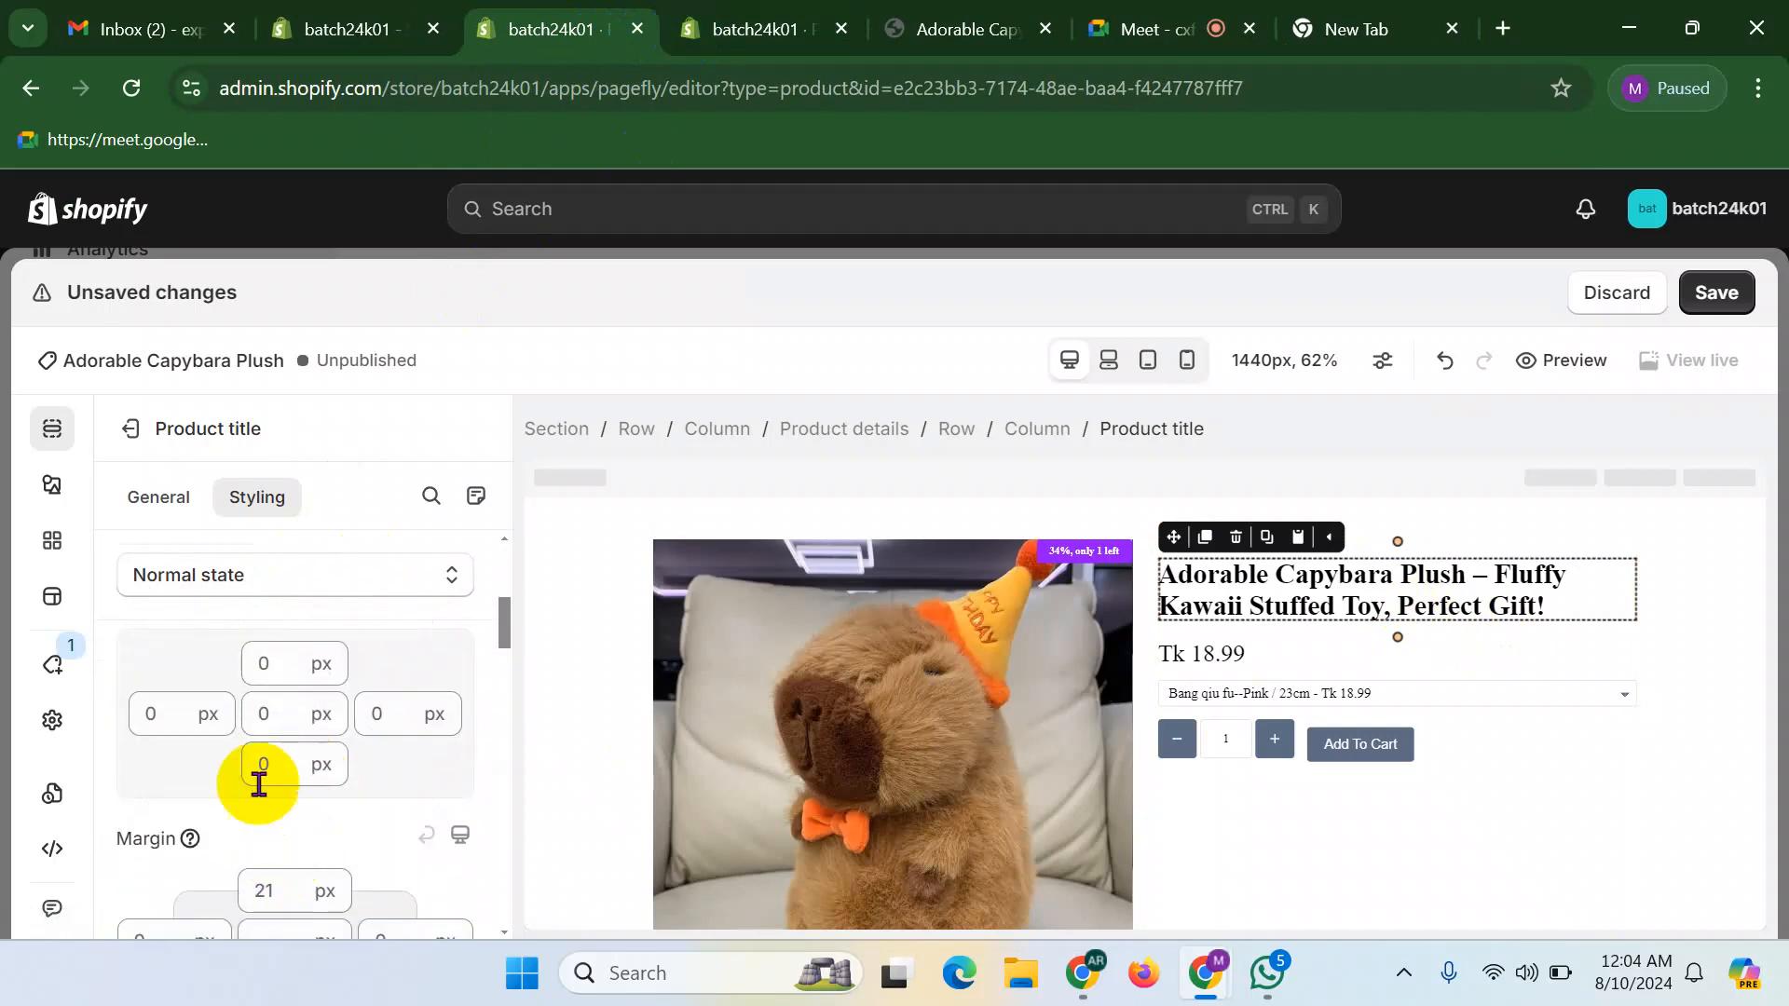
pyautogui.scroll(-4, 261, 779)
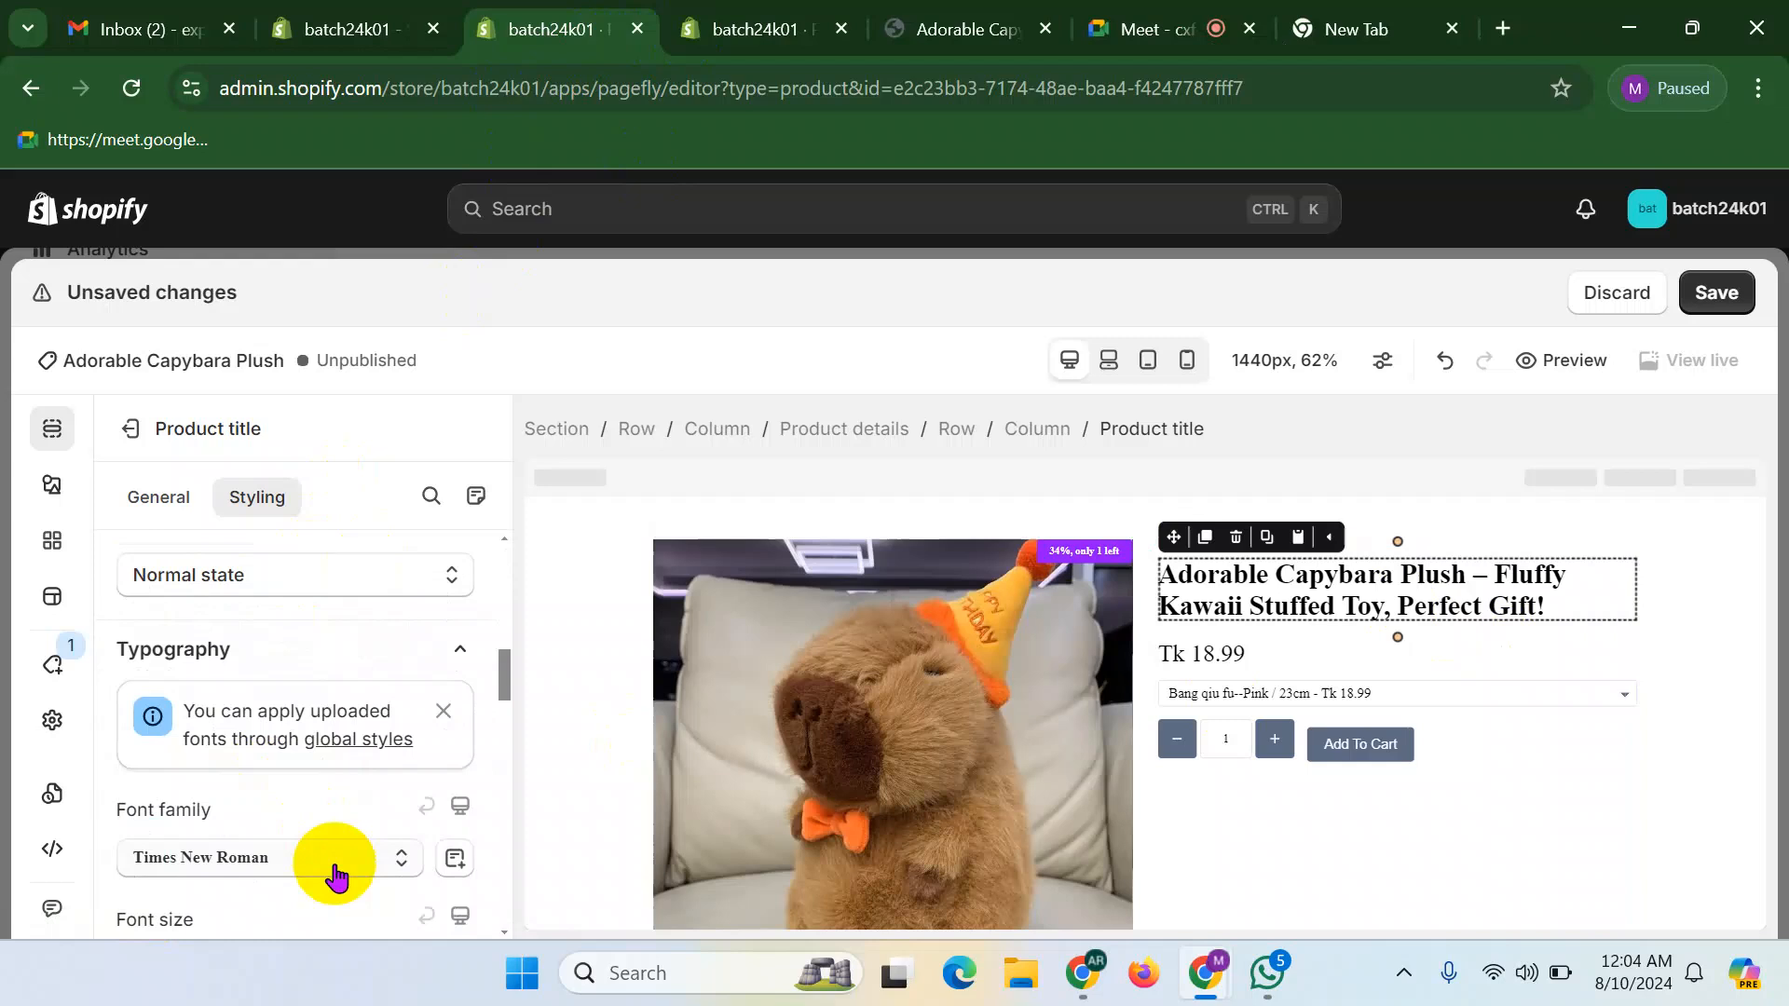
pyautogui.scroll(-2, 326, 857)
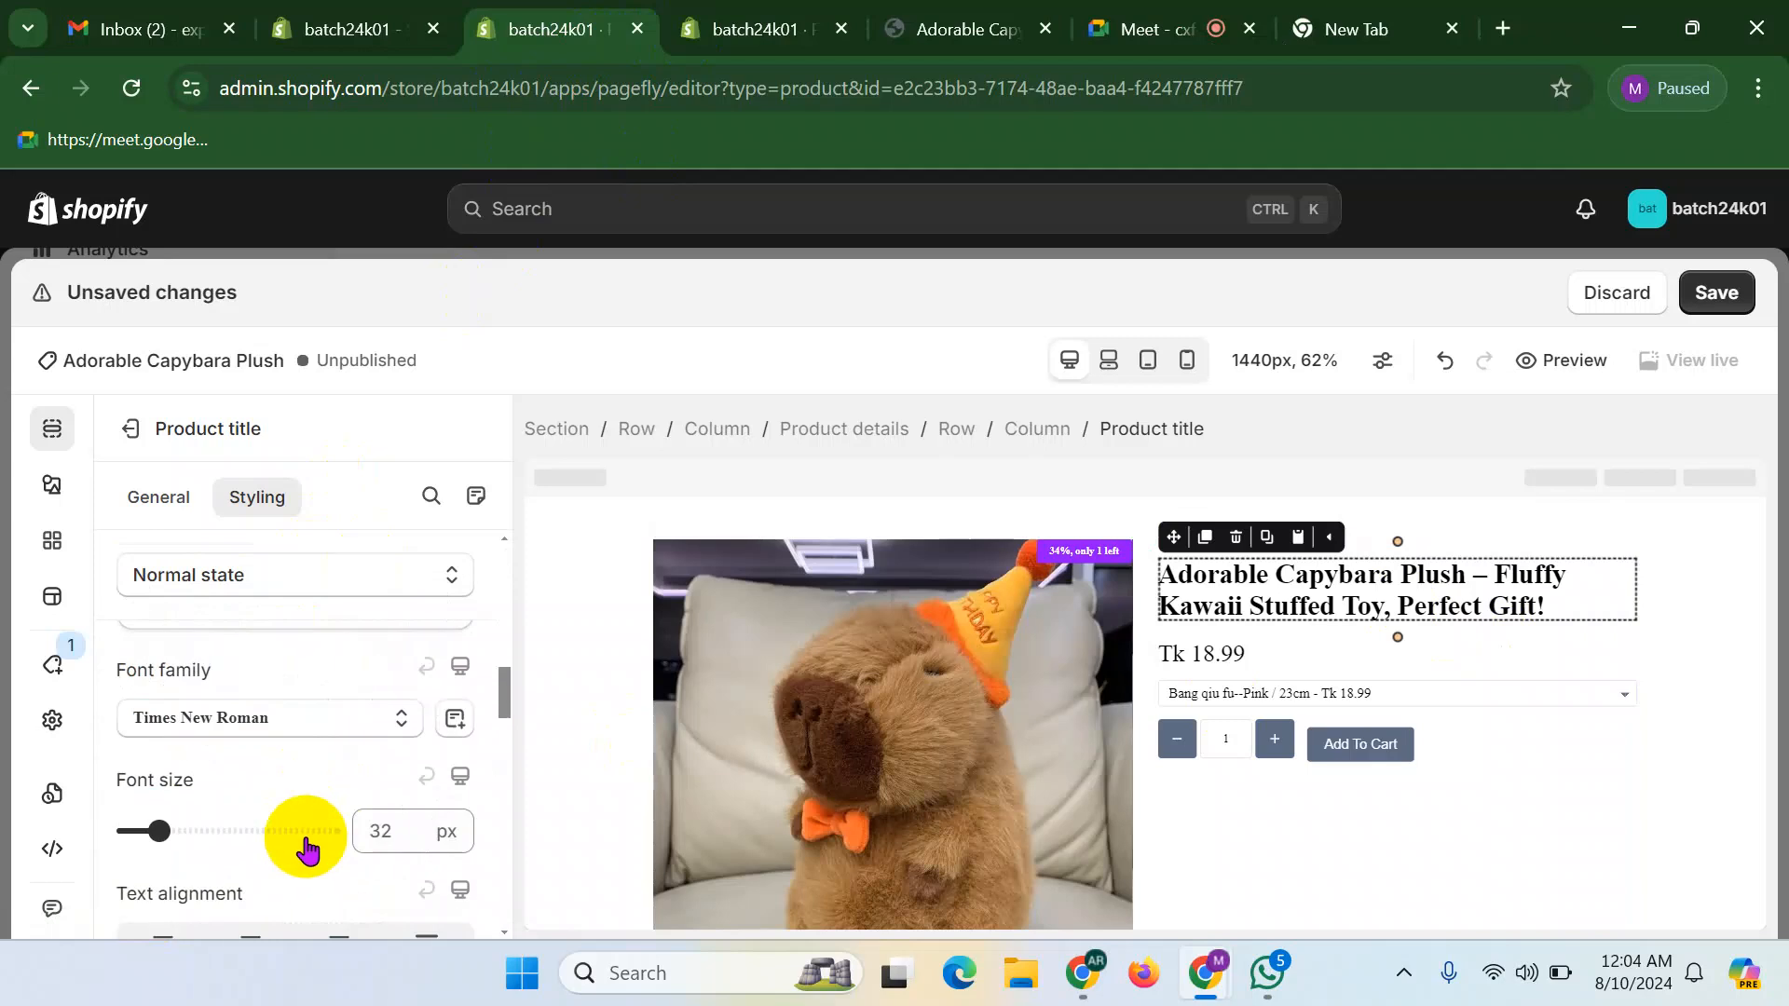
pyautogui.click(252, 729)
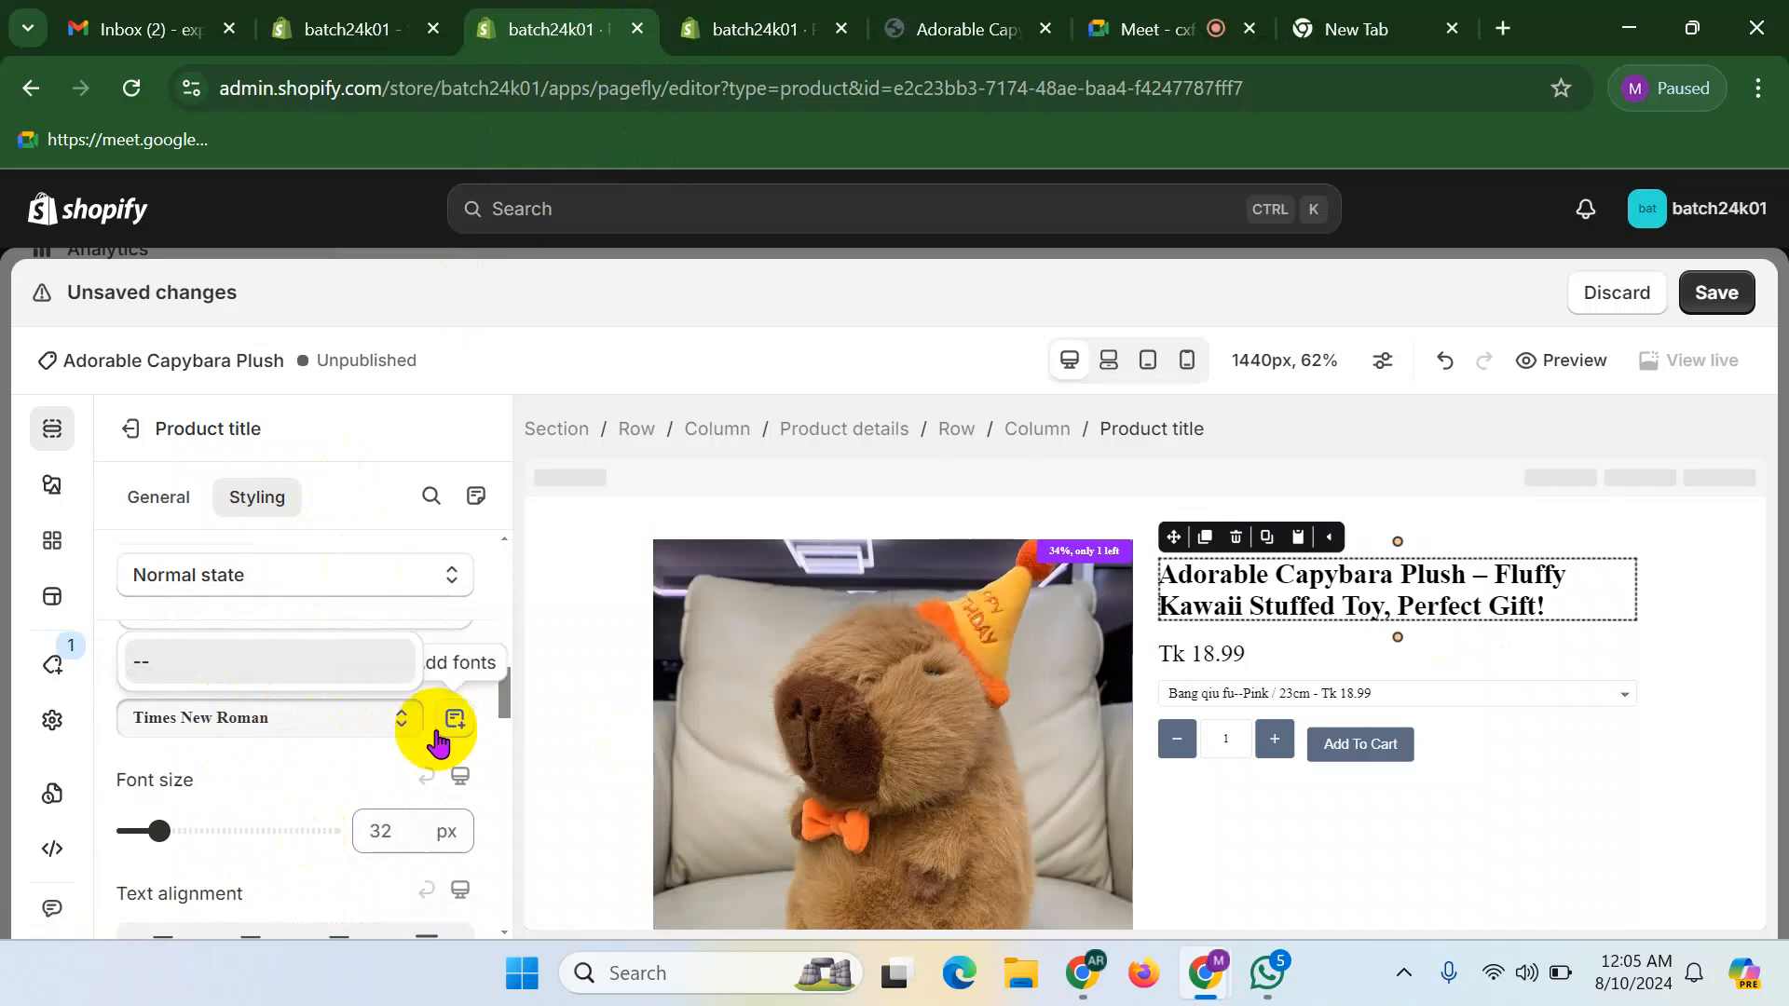
pyautogui.click(454, 723)
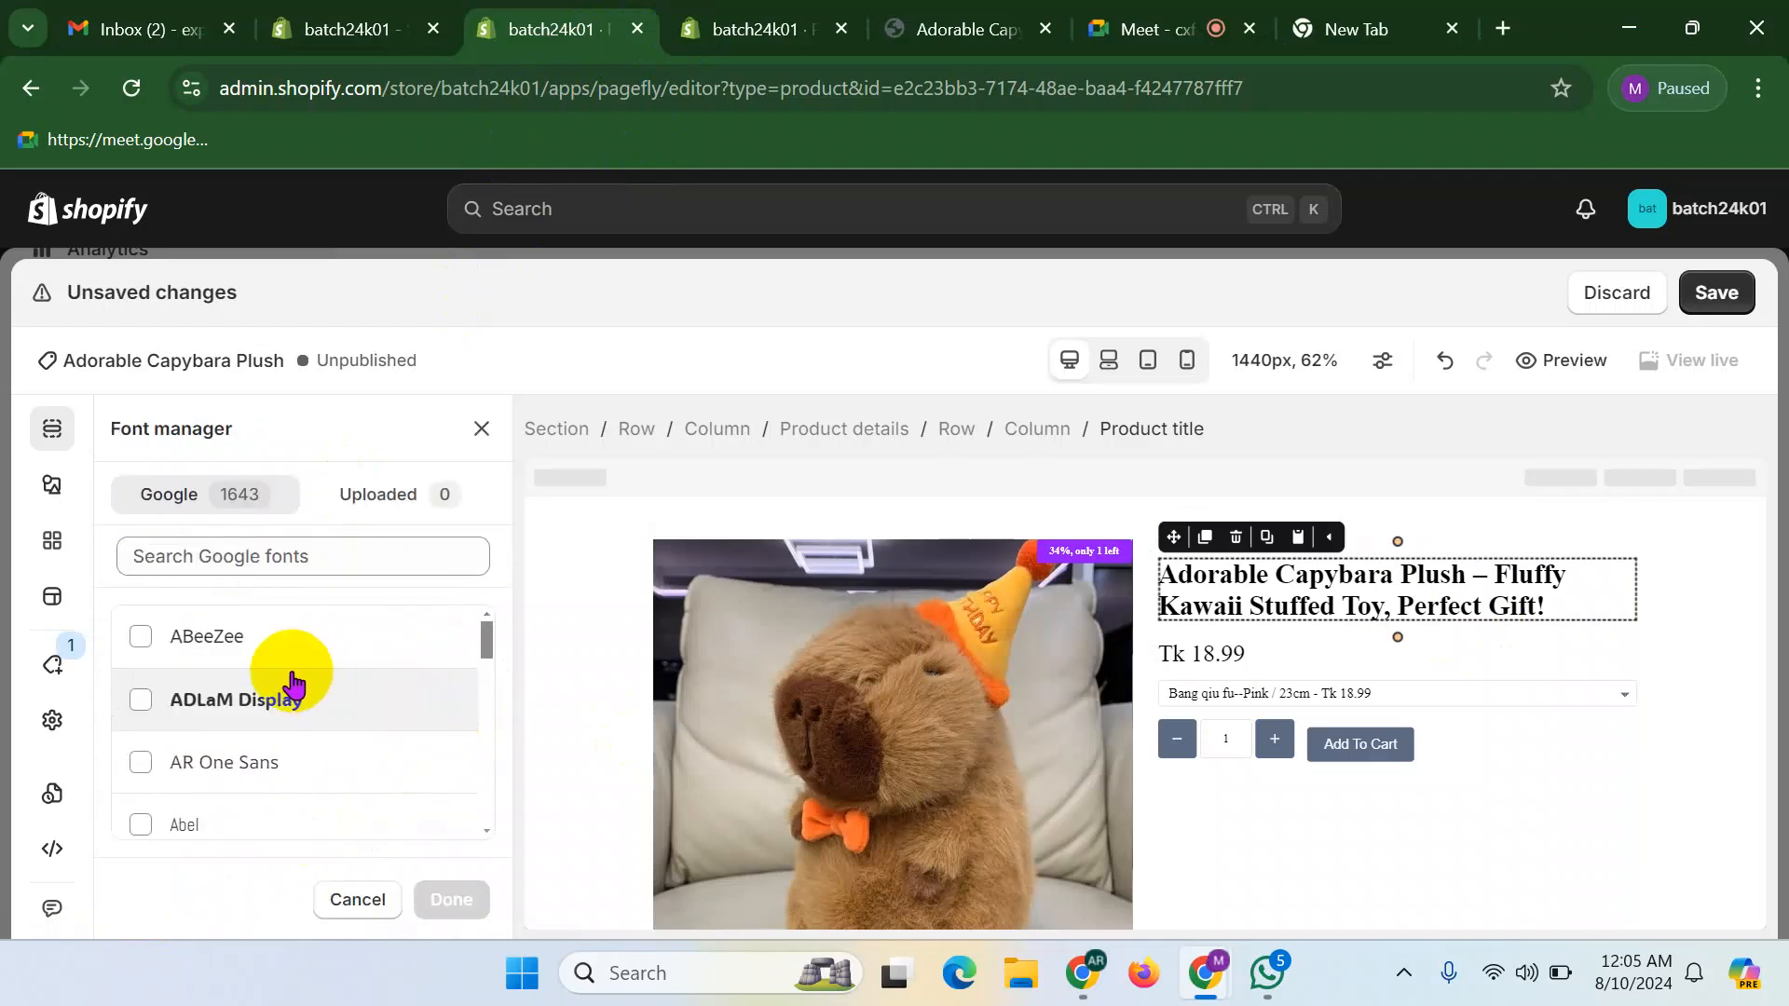
pyautogui.scroll(-3, 248, 739)
pyautogui.scroll(-5, 302, 820)
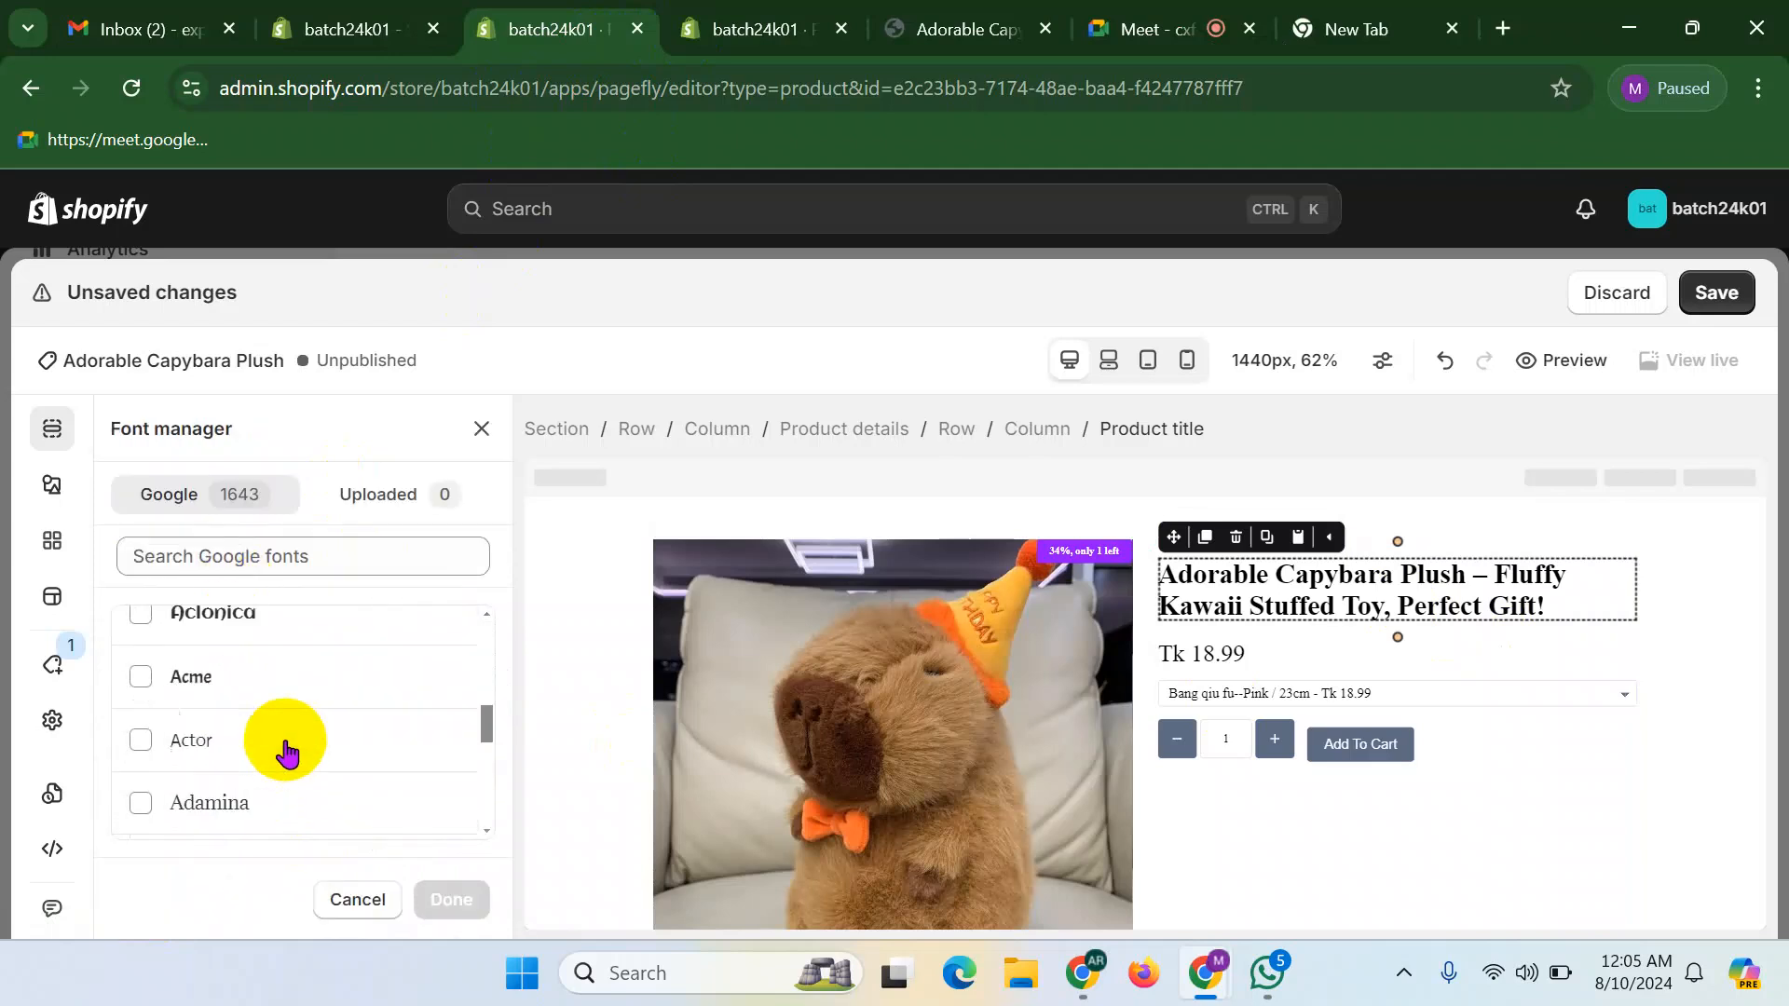
pyautogui.scroll(-3, 281, 770)
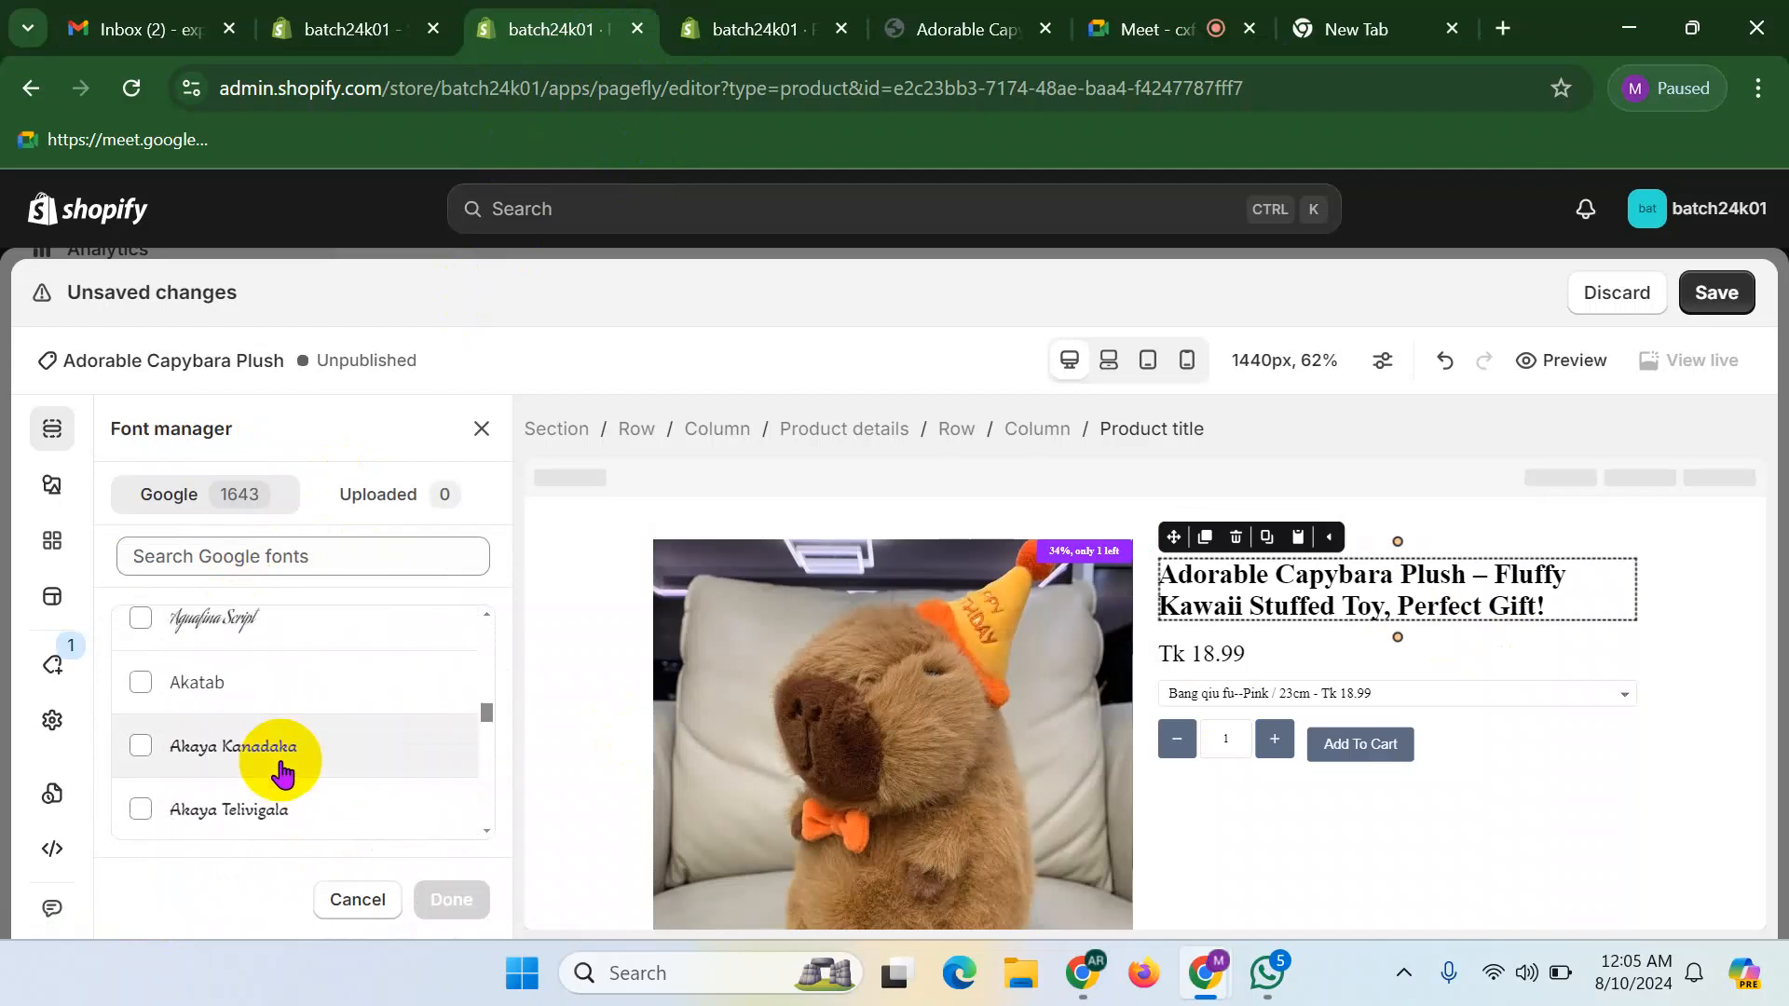
# - Return to the start of the Google fonts list and activate the font search
pyautogui.scroll(7, 280, 770)
pyautogui.scroll(3, 282, 773)
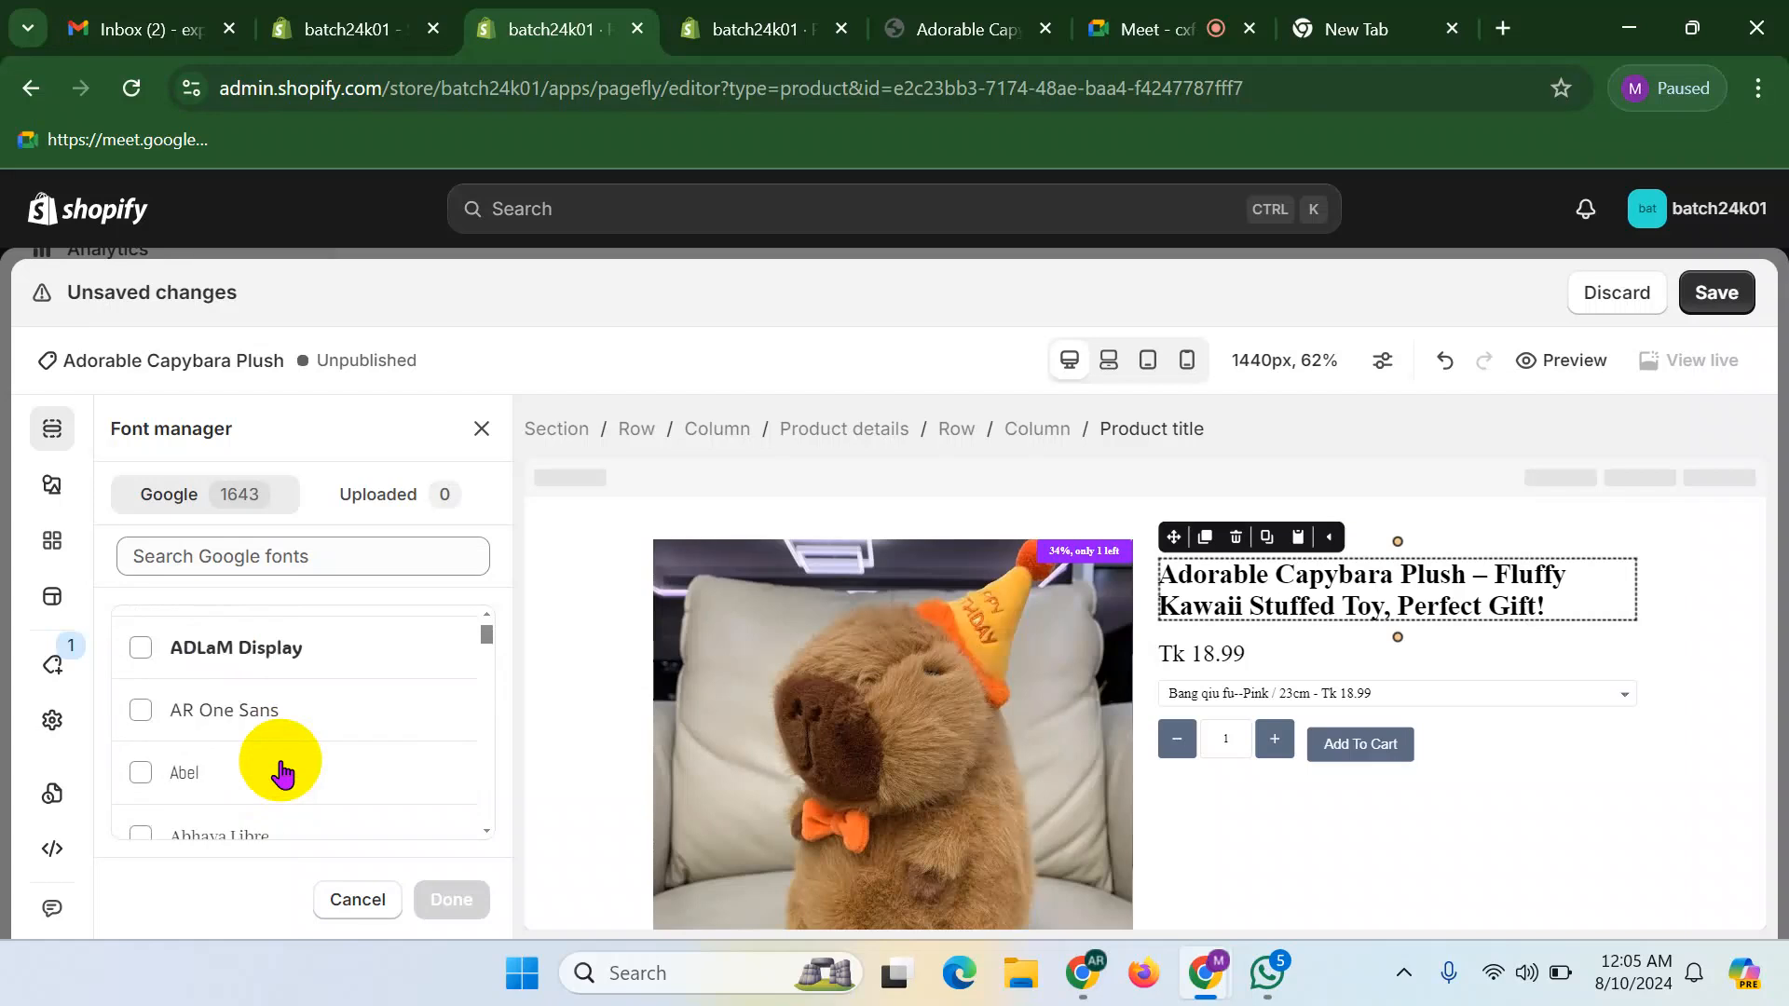
pyautogui.click(246, 554)
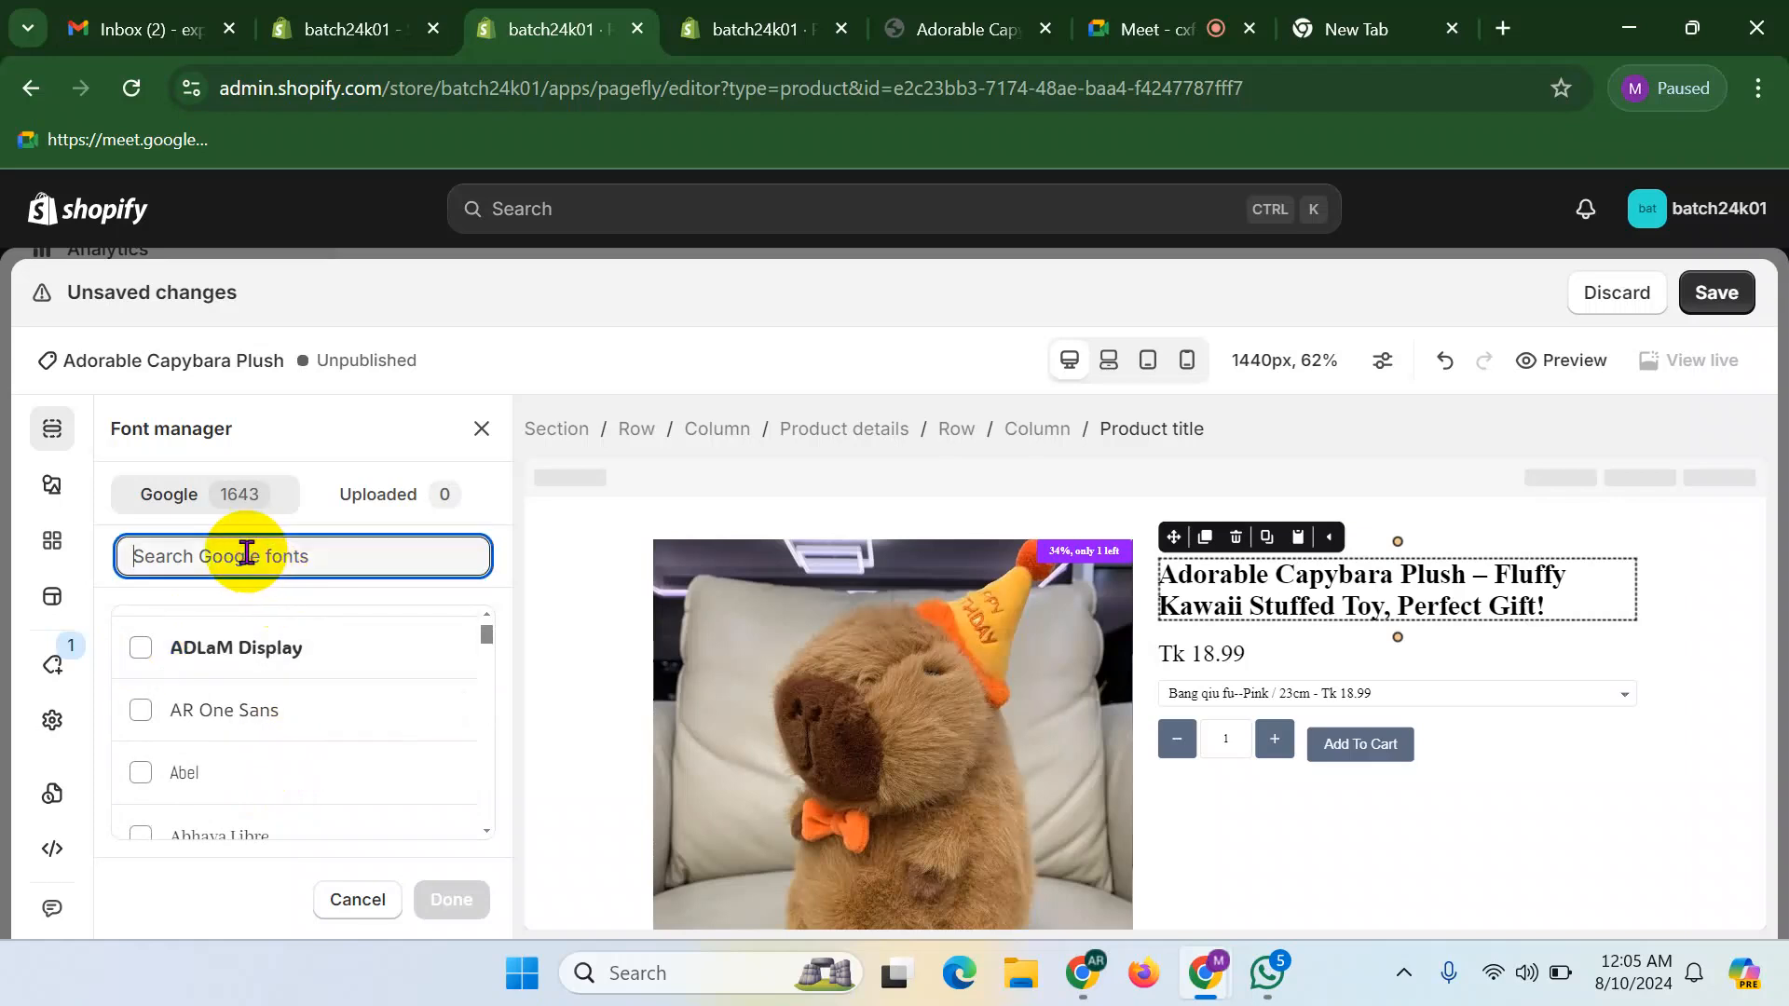
pyautogui.write('ds')
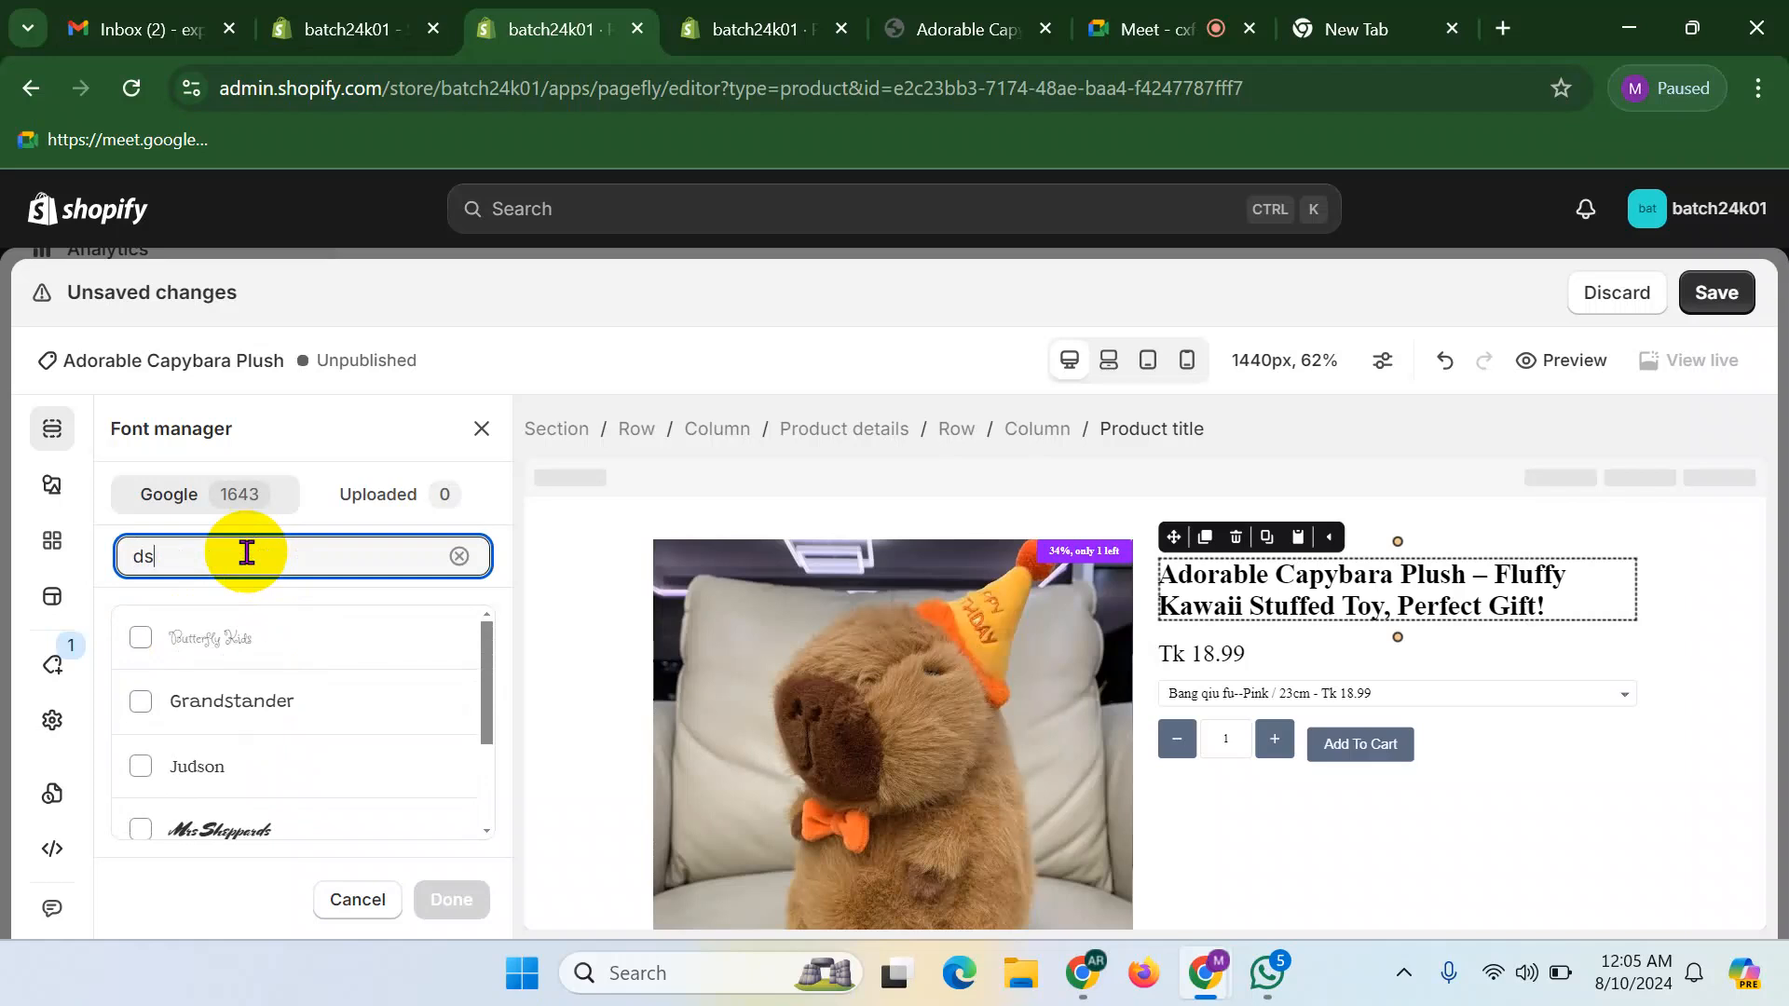
pyautogui.write('w')
pyautogui.press('BackSpace')
pyautogui.press('BackSpace')
pyautogui.write('s')
pyautogui.press('BackSpace')
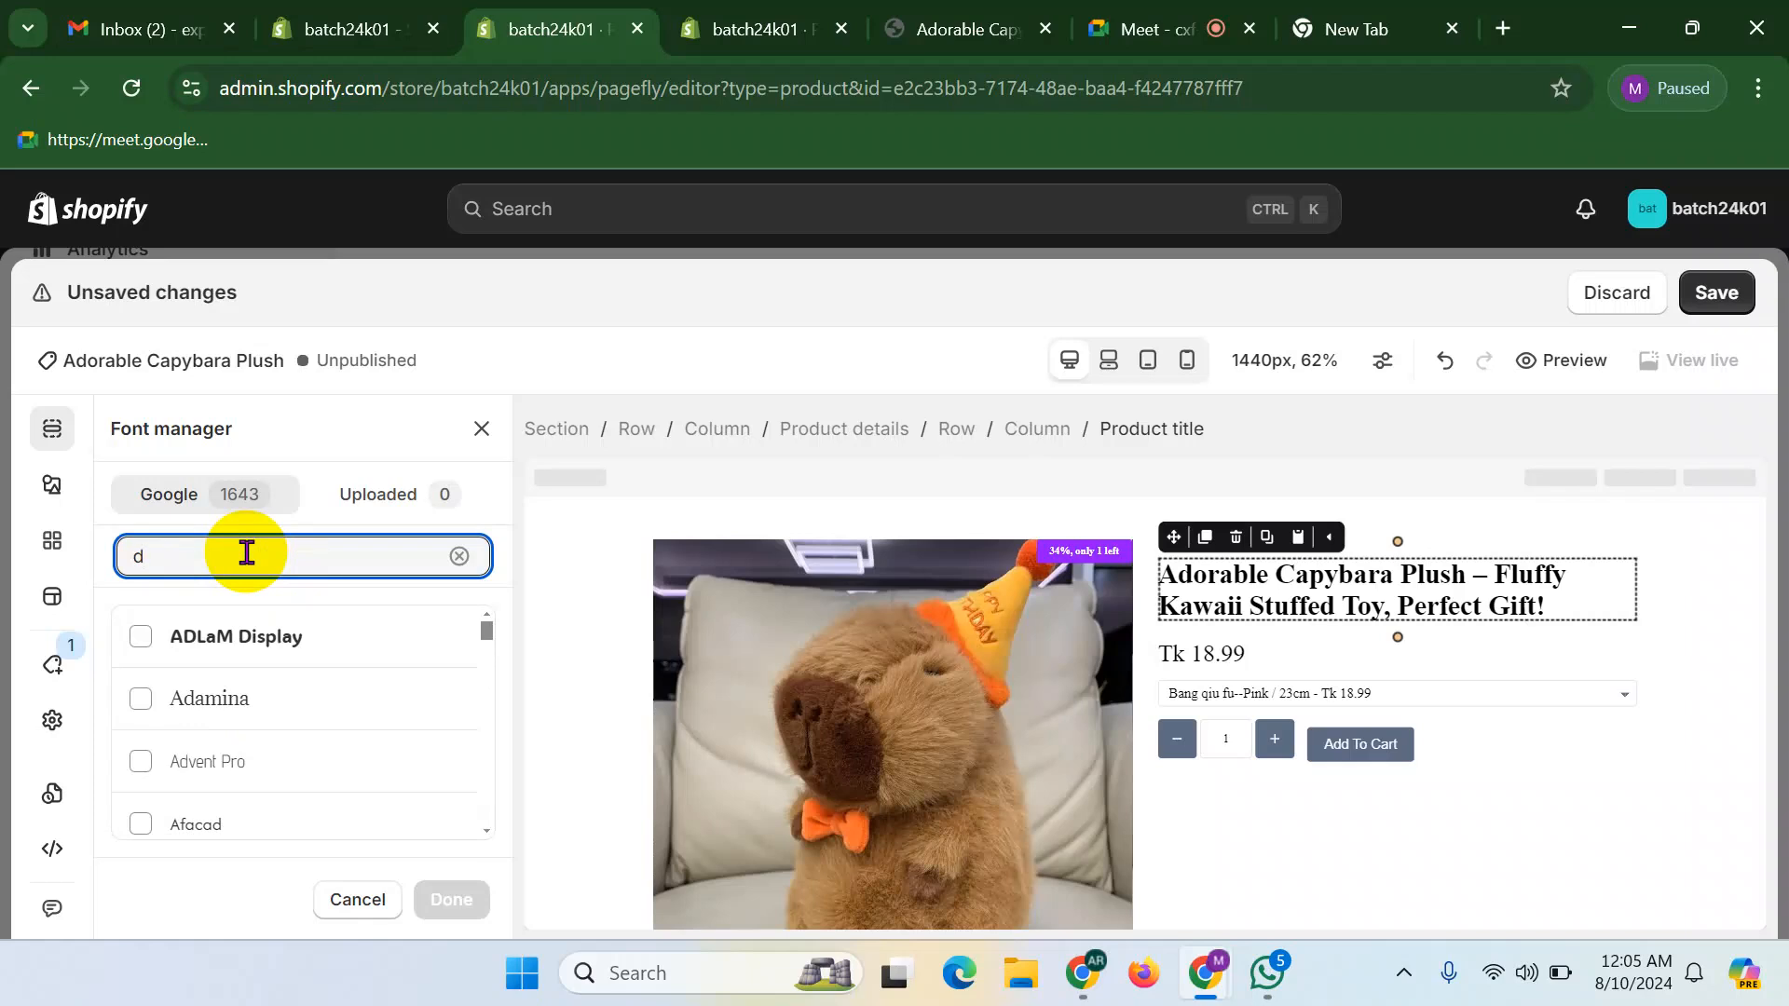
pyautogui.press('BackSpace')
# - Search the Google fonts for "monts" and add Montserrat to the available fonts
pyautogui.write('mon')
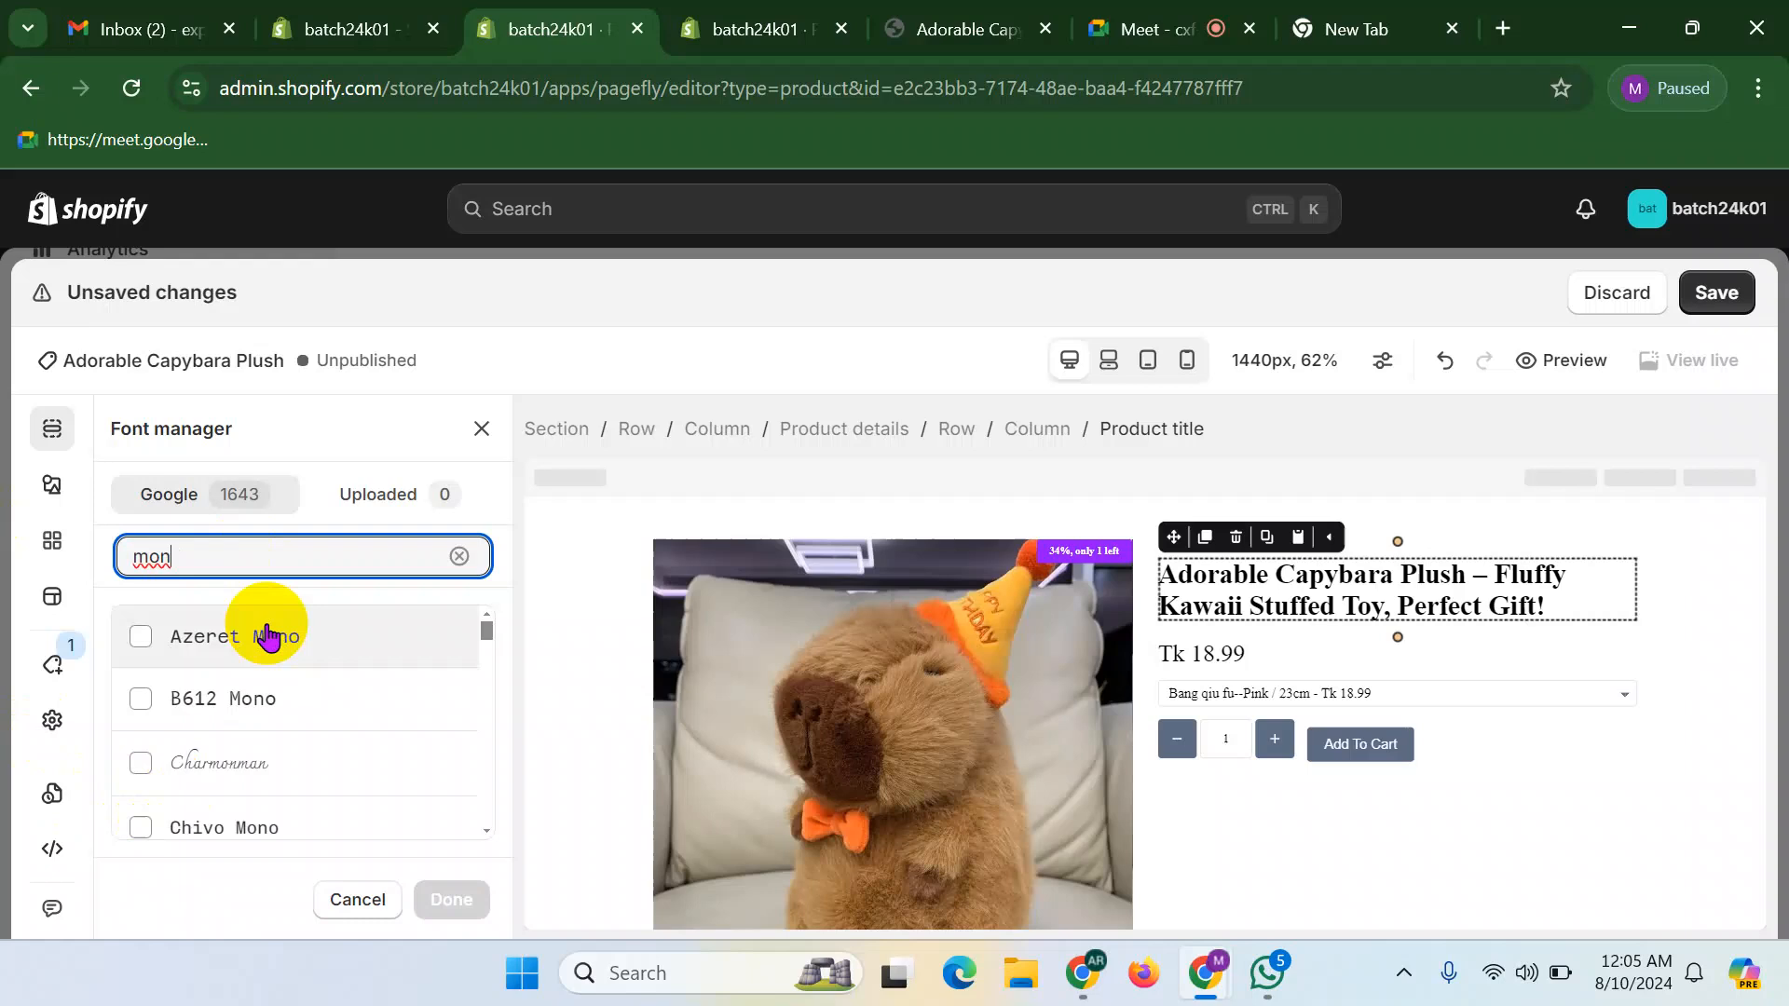
pyautogui.write('t')
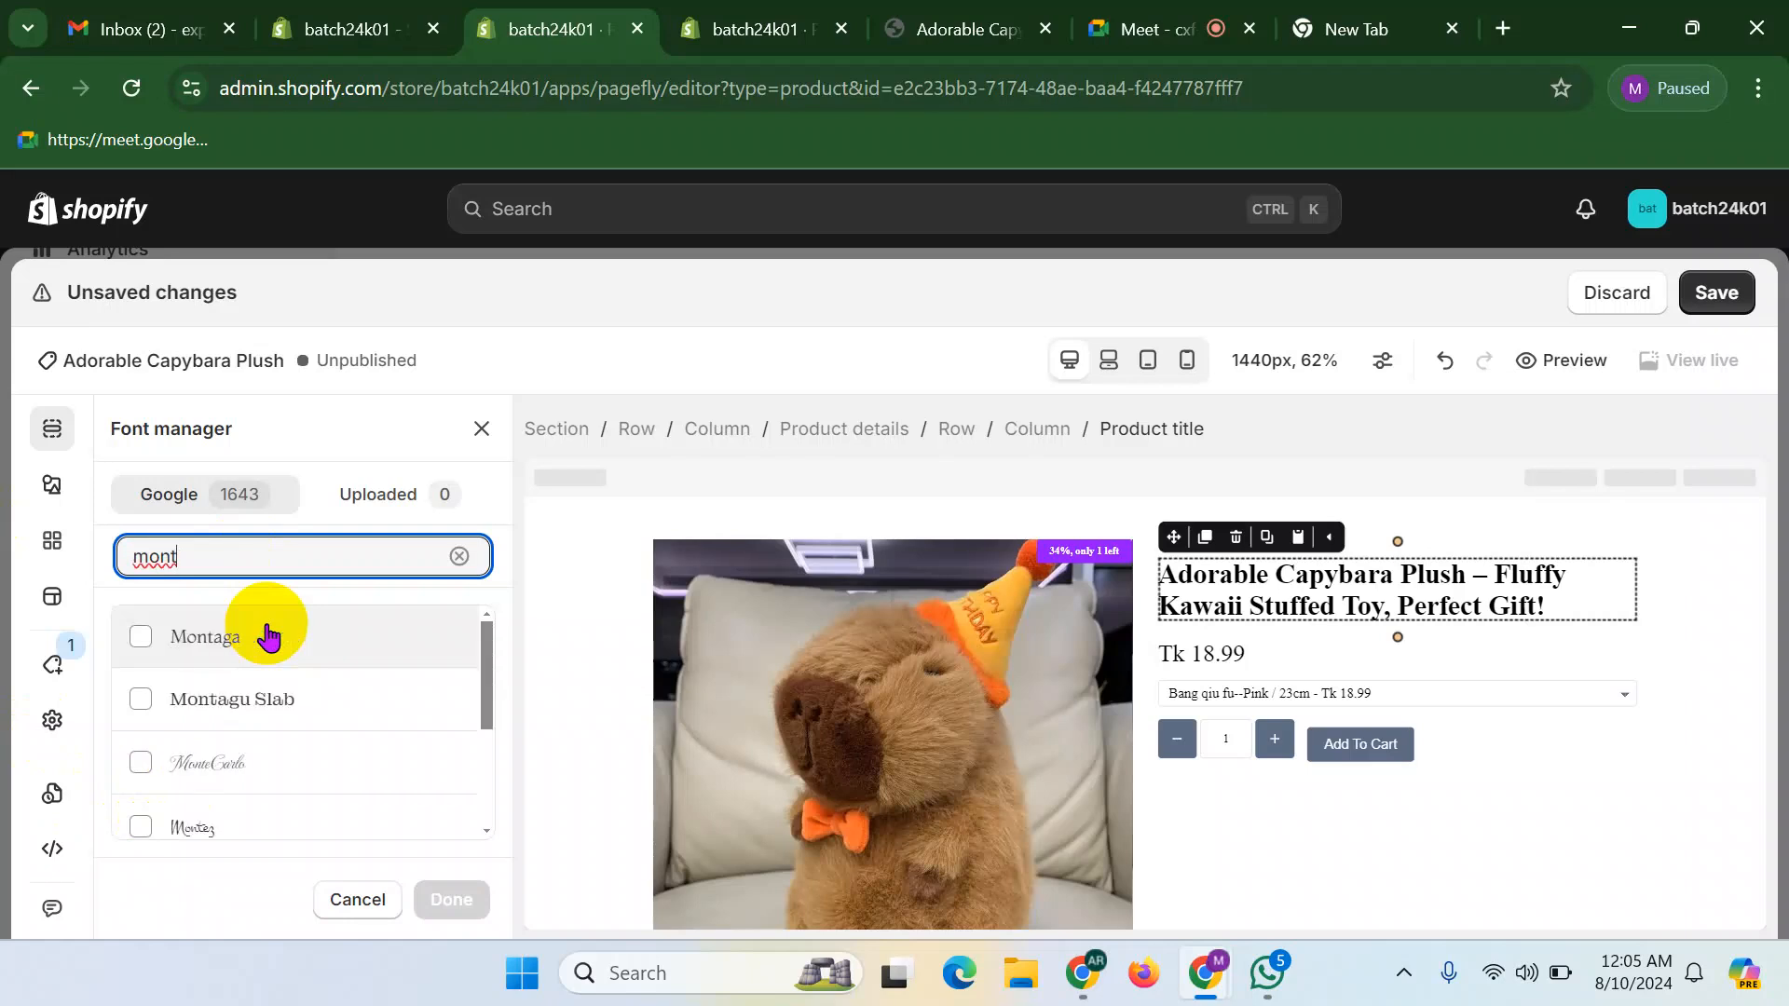
pyautogui.write('s')
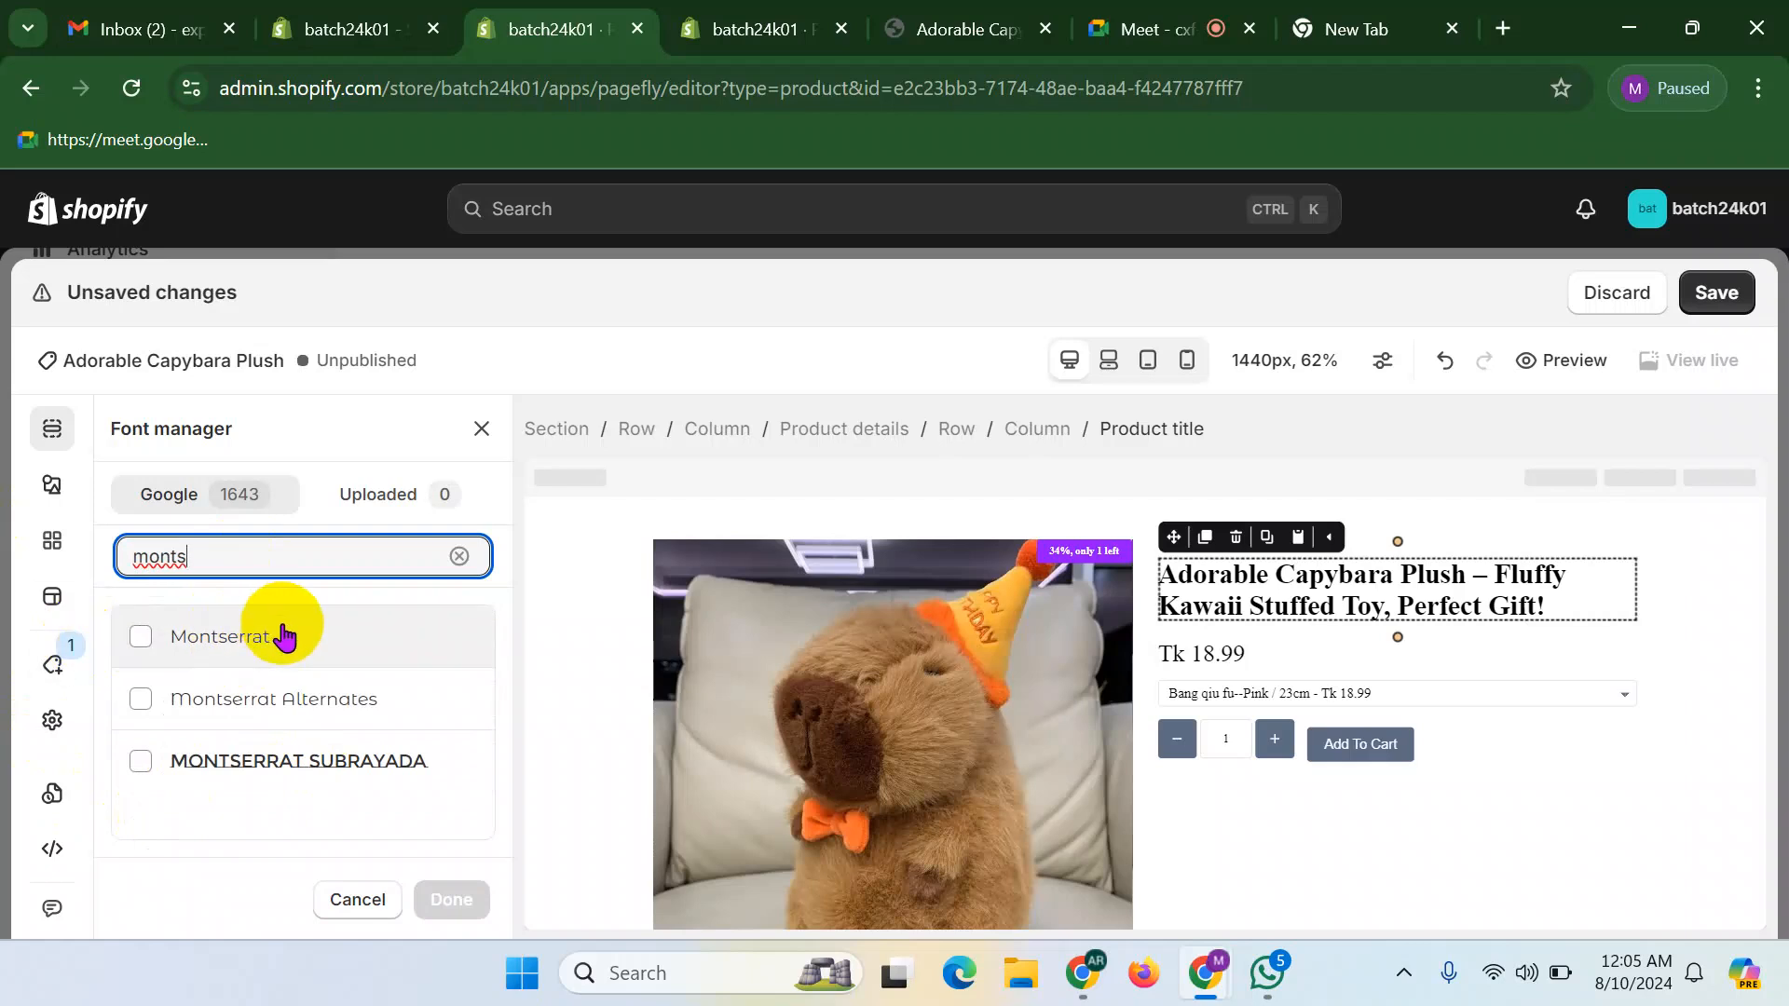
pyautogui.click(272, 636)
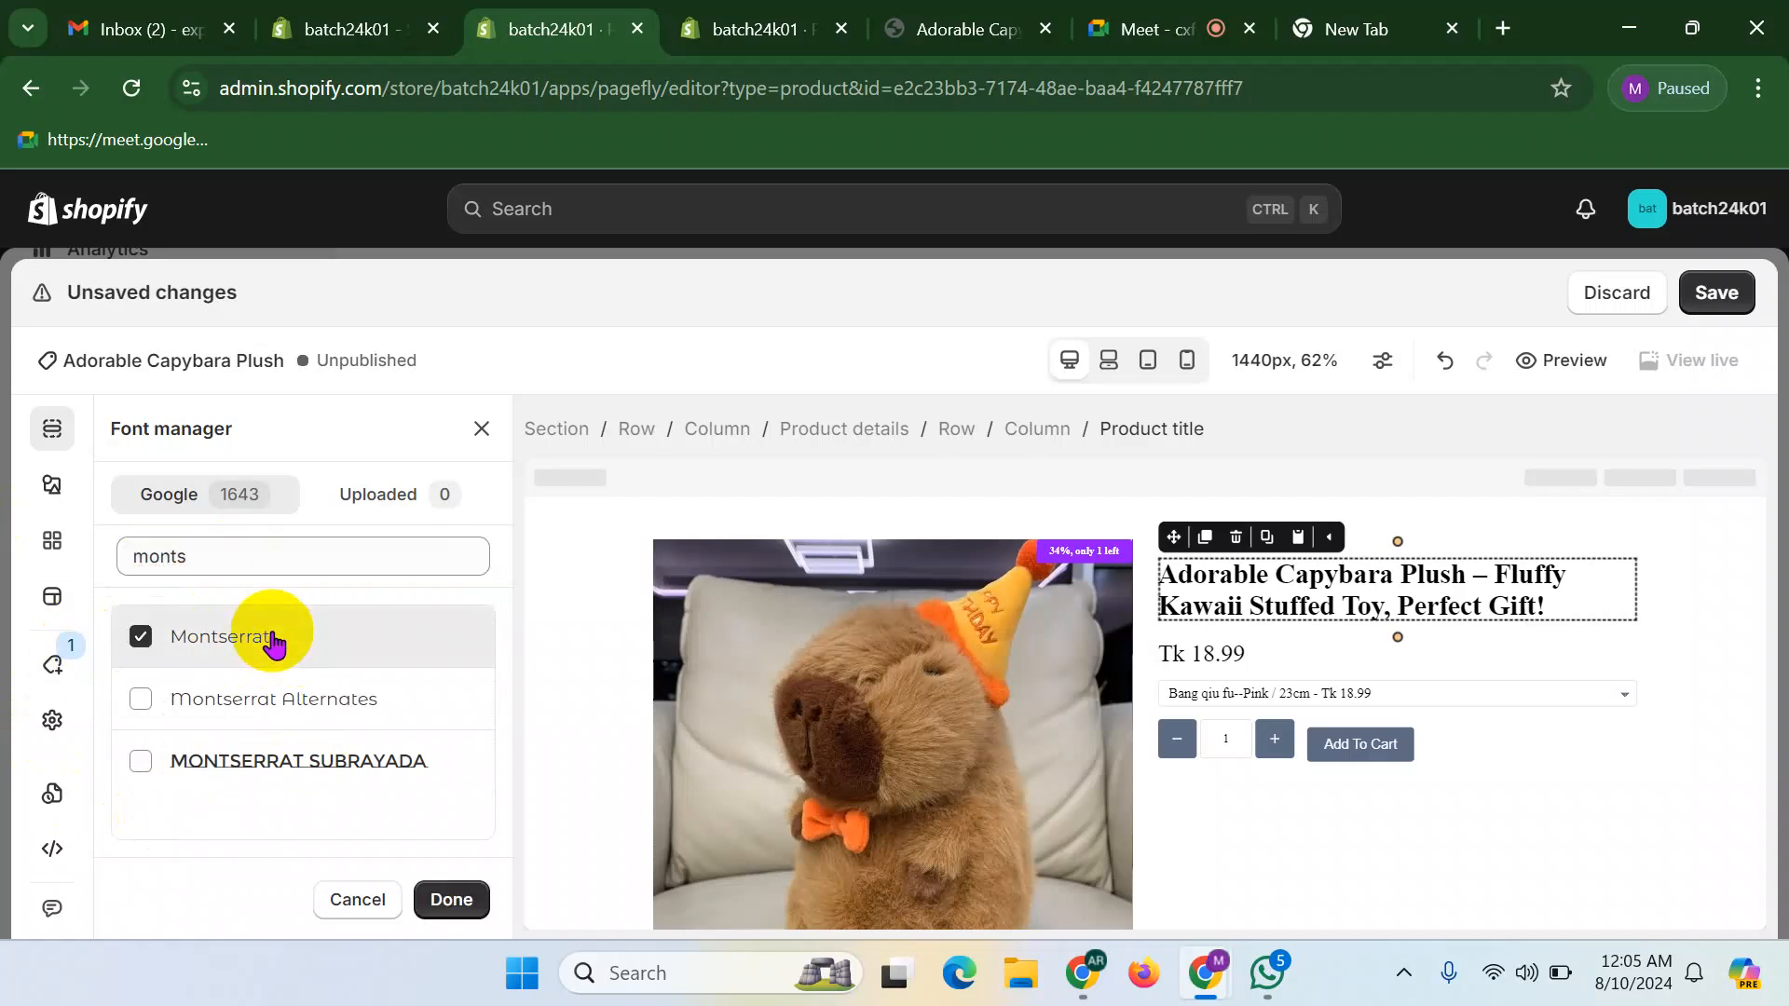
pyautogui.click(451, 899)
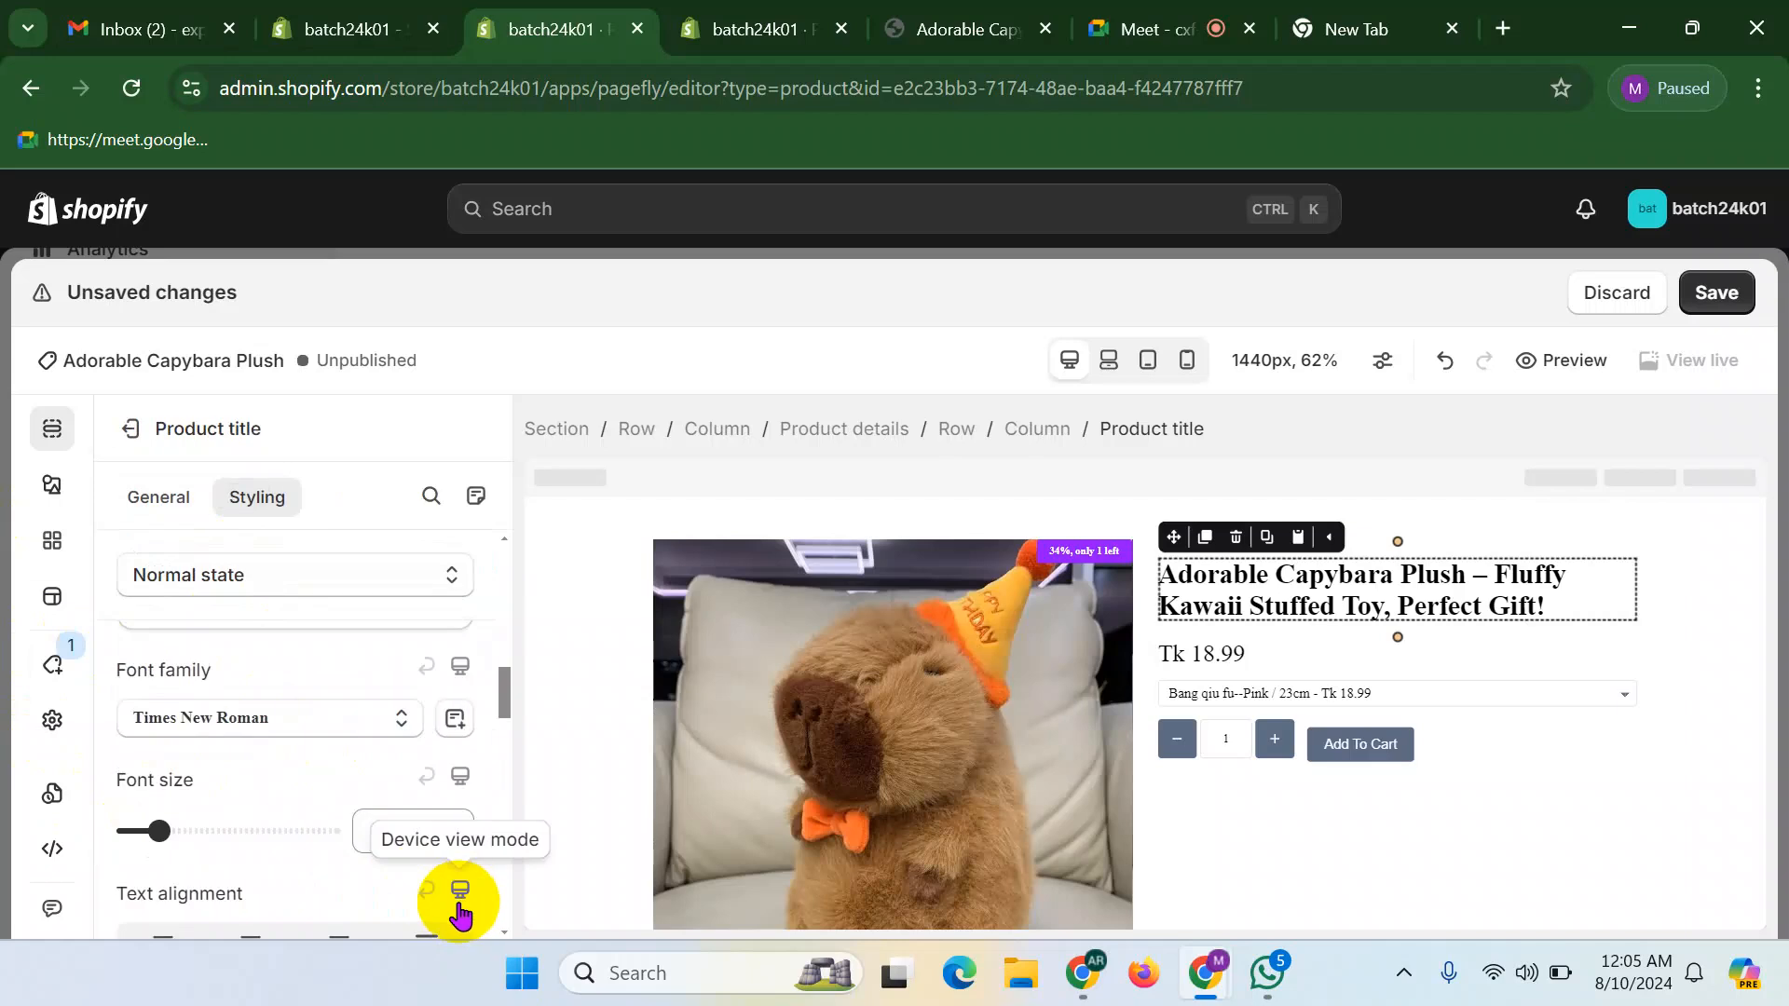
# - Set the product title's font family to Montserrat and its desktop font size to 40 px
pyautogui.click(298, 739)
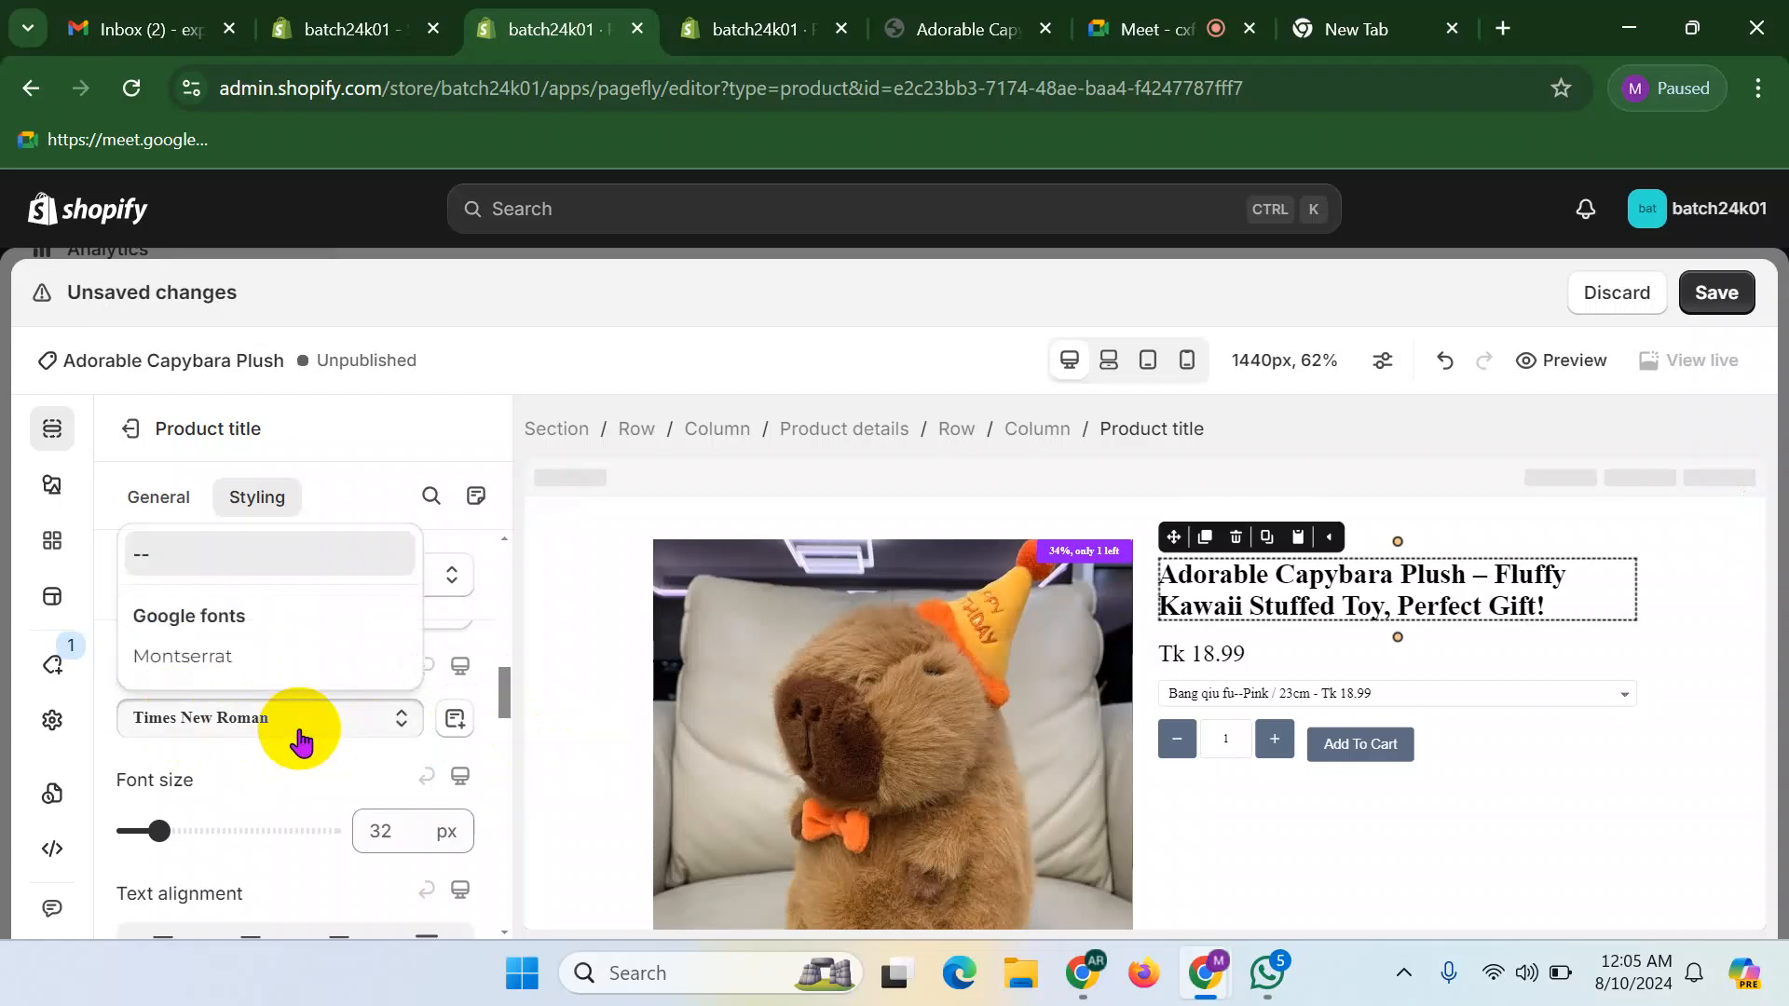
pyautogui.click(196, 660)
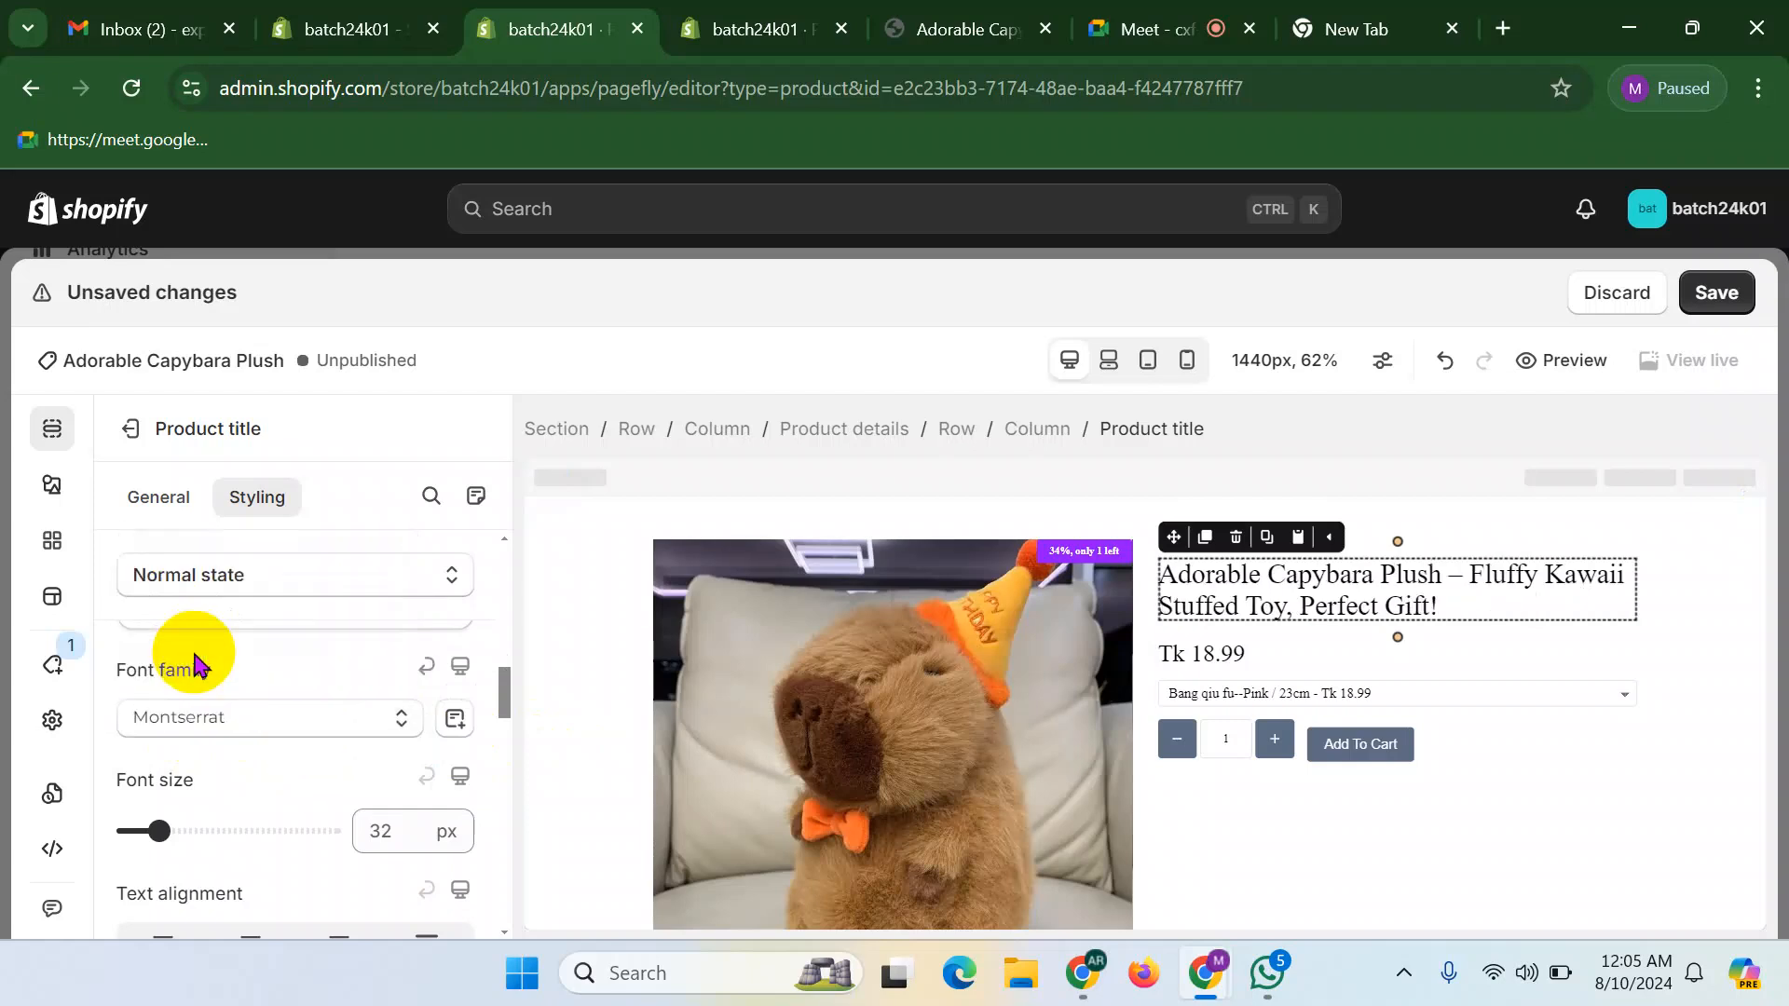
pyautogui.click(385, 832)
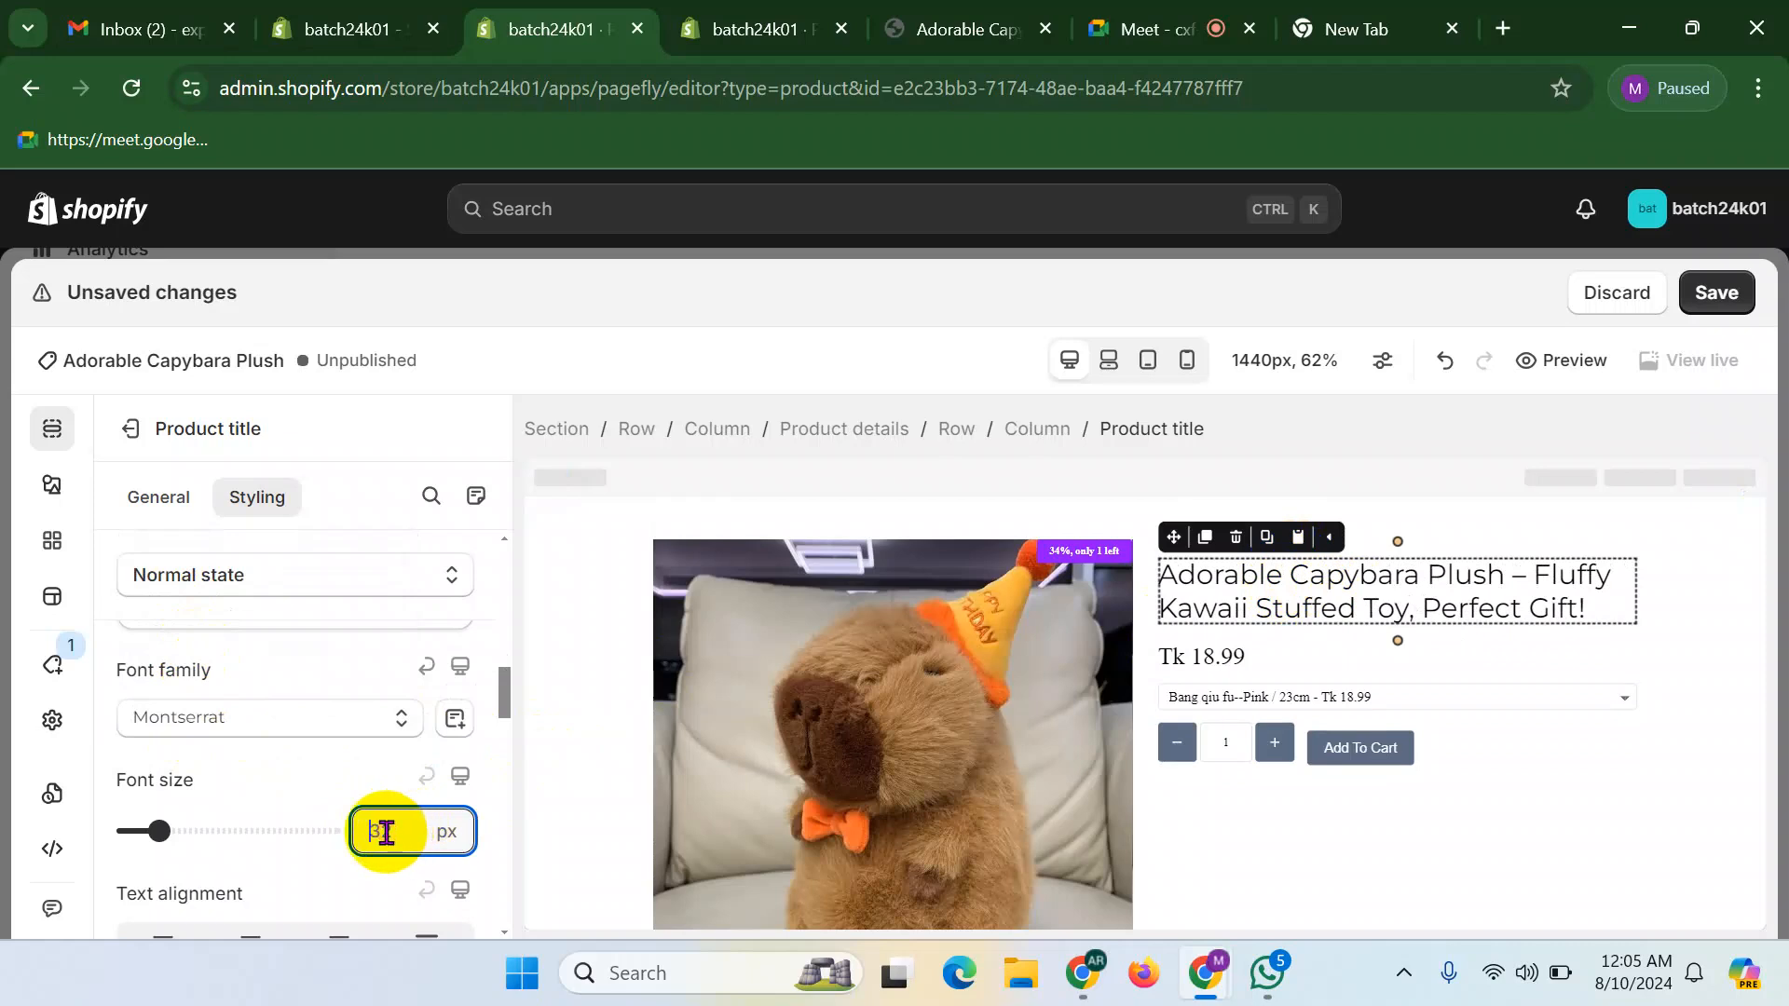
pyautogui.write('40')
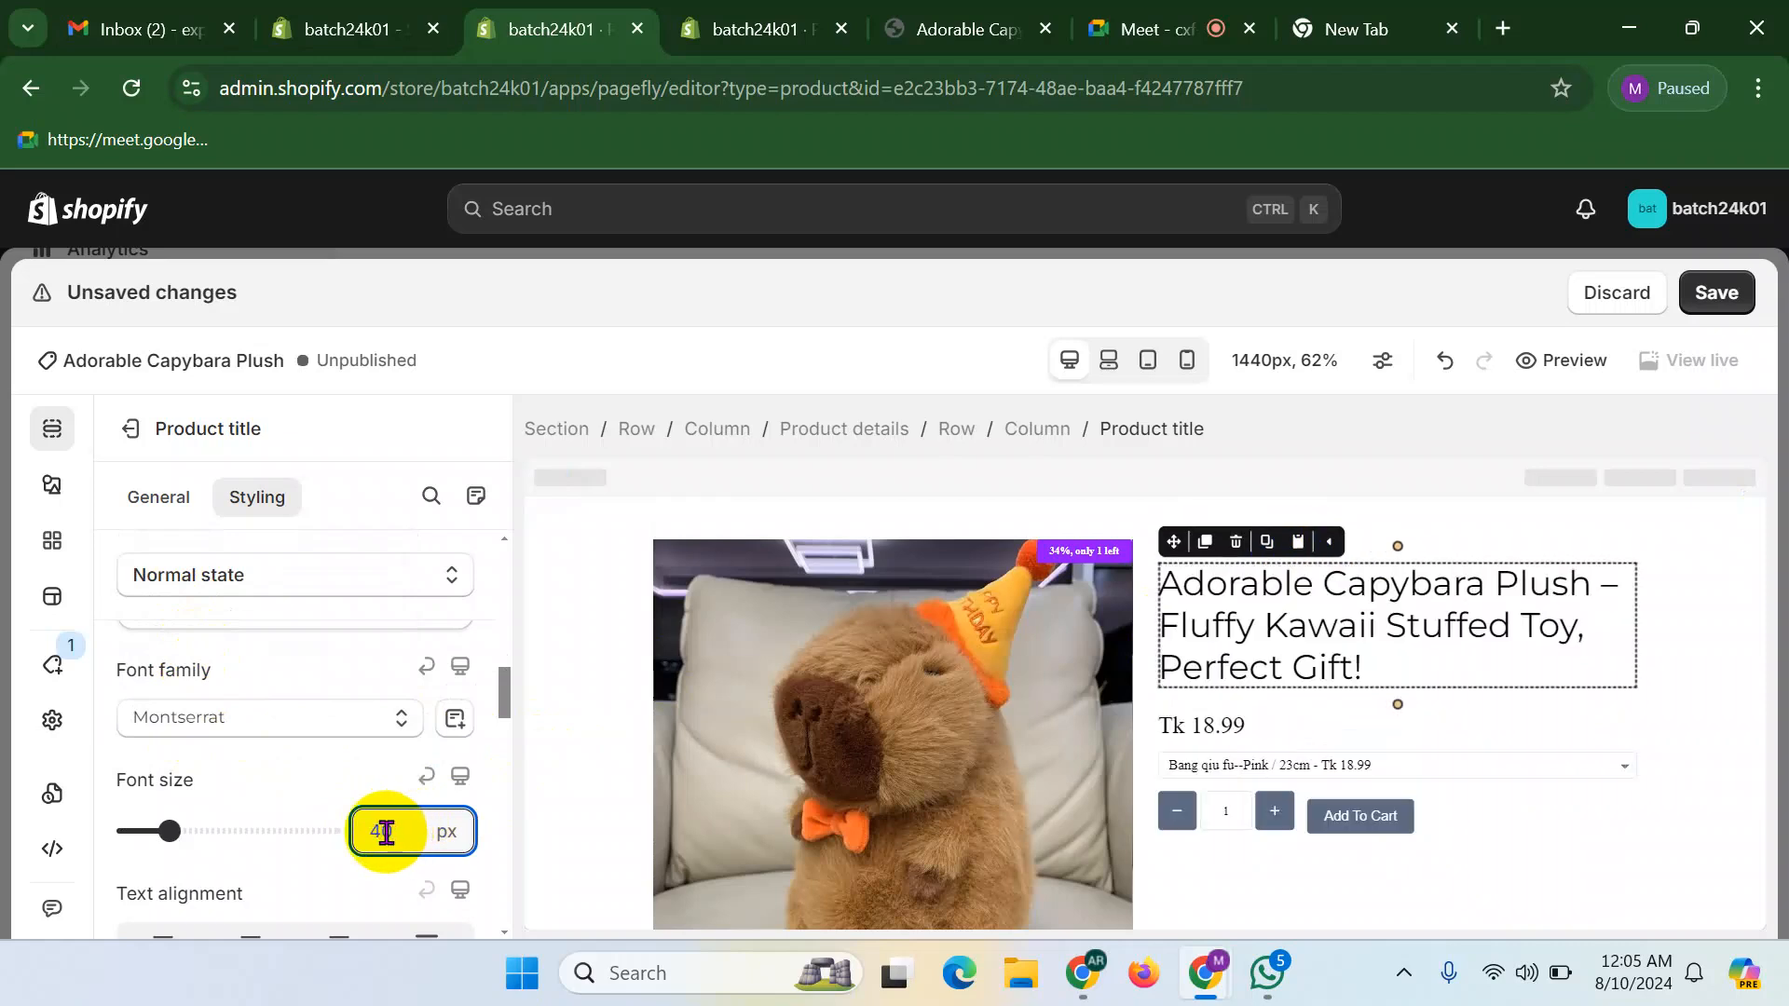
# - Set the product title's font size to 35 px for the laptop view and 30 px for the tablet view
pyautogui.click(1110, 368)
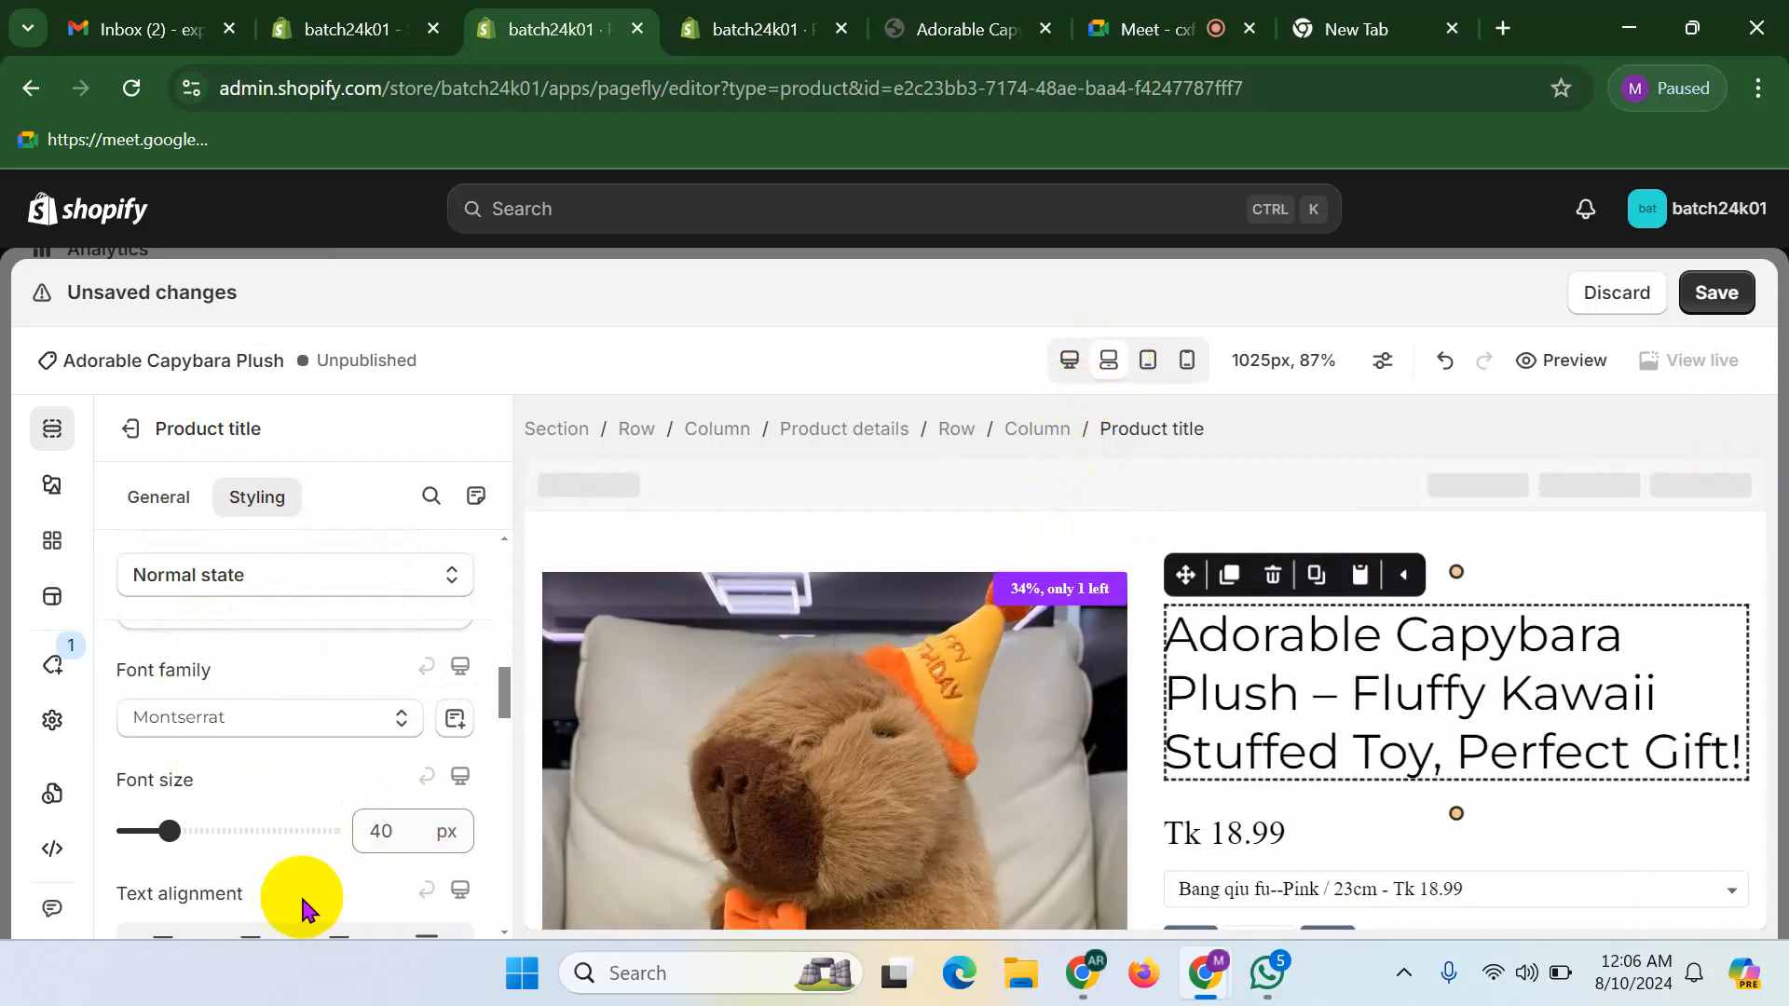
pyautogui.write('35')
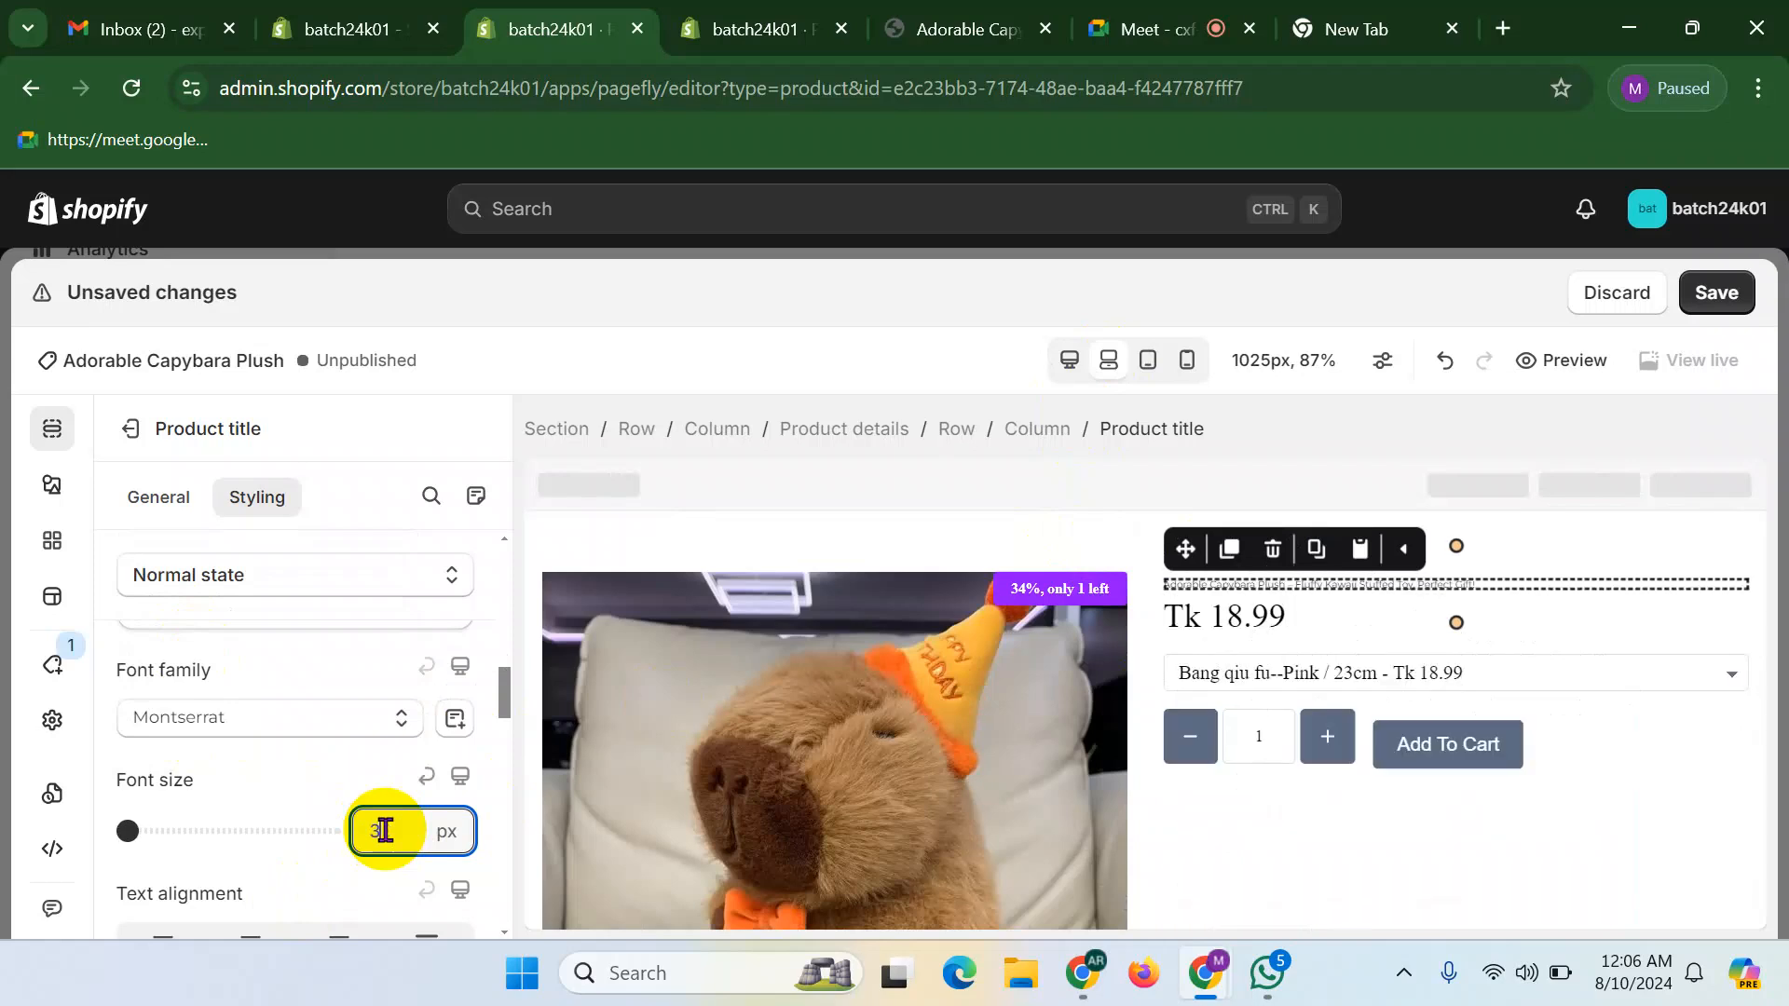
pyautogui.click(1144, 364)
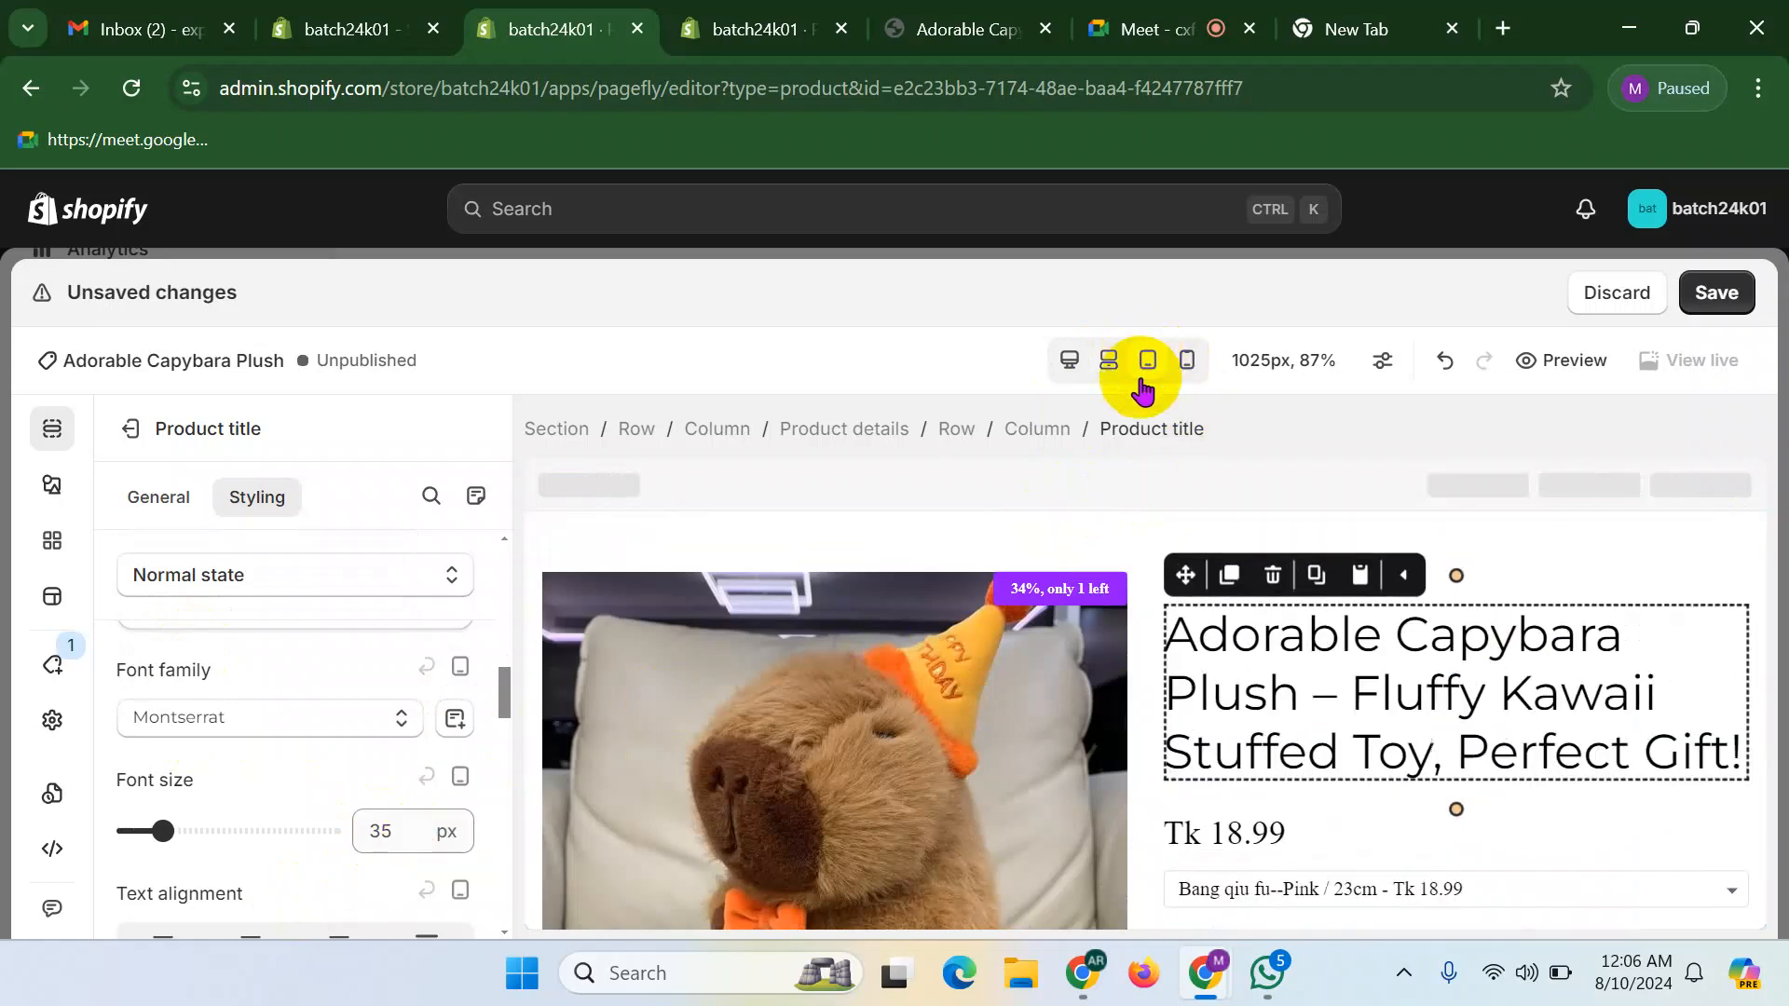
pyautogui.click(387, 834)
pyautogui.write('30')
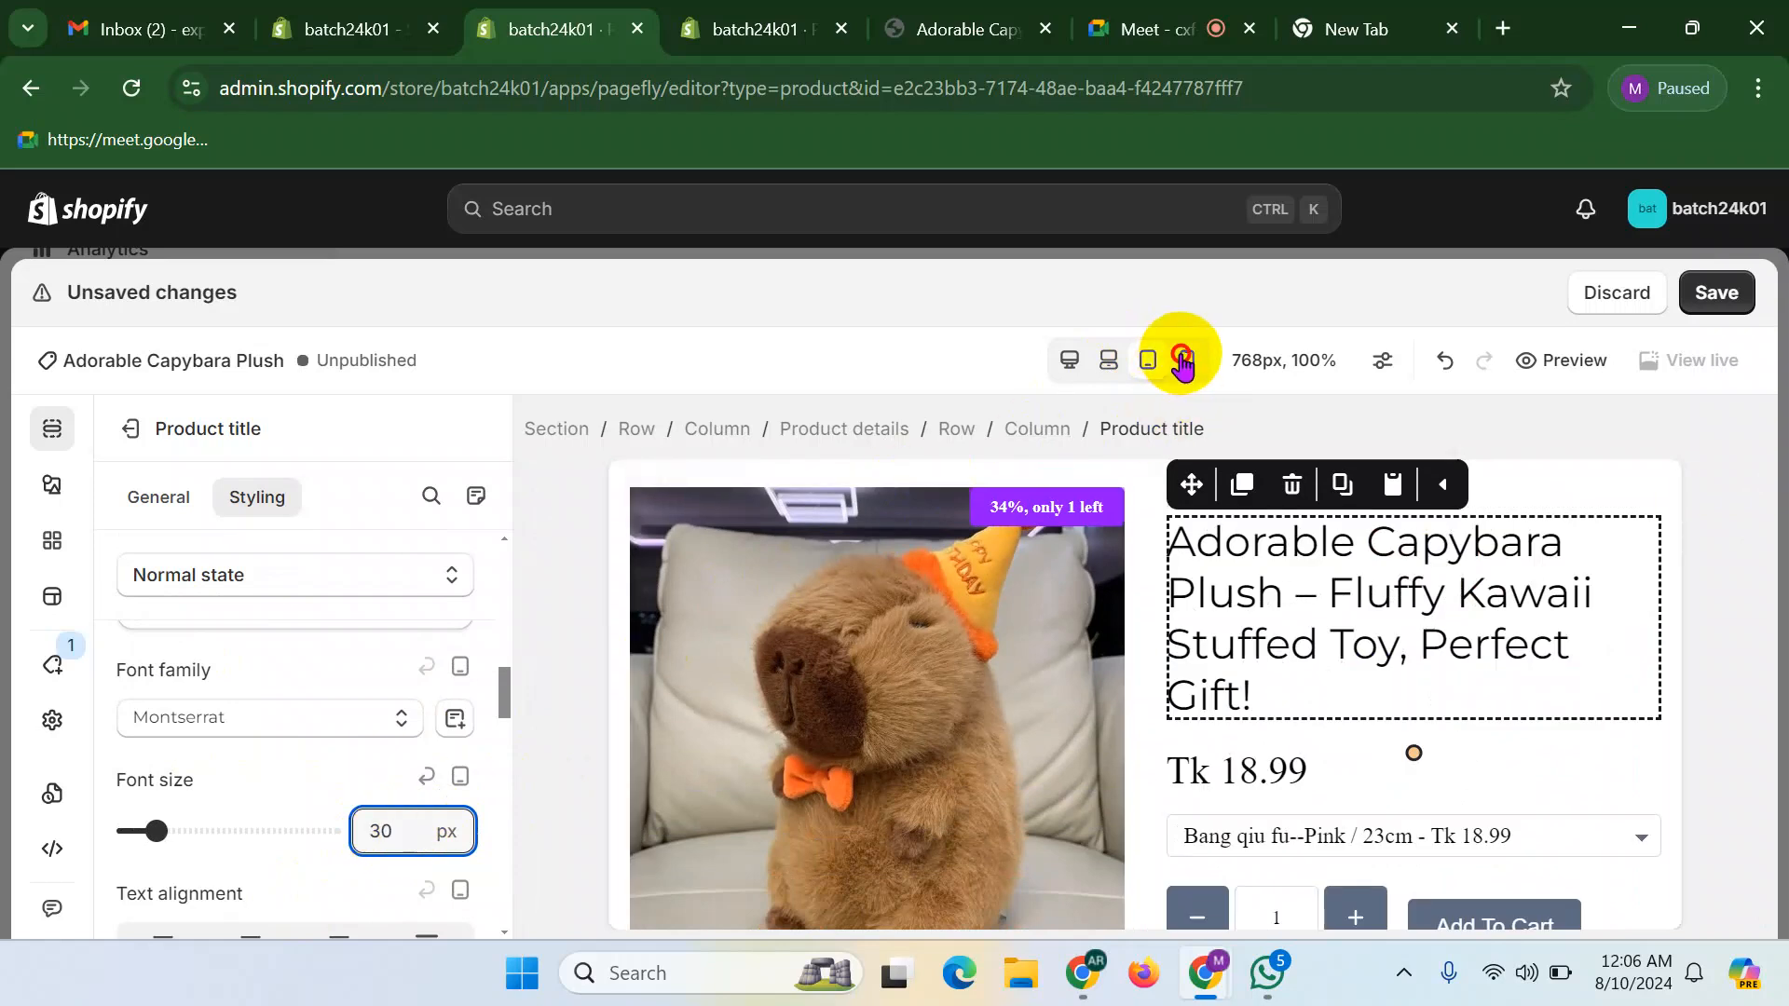
# - Set the product title's font size to 25 px for the mobile view
pyautogui.click(1181, 364)
pyautogui.click(384, 816)
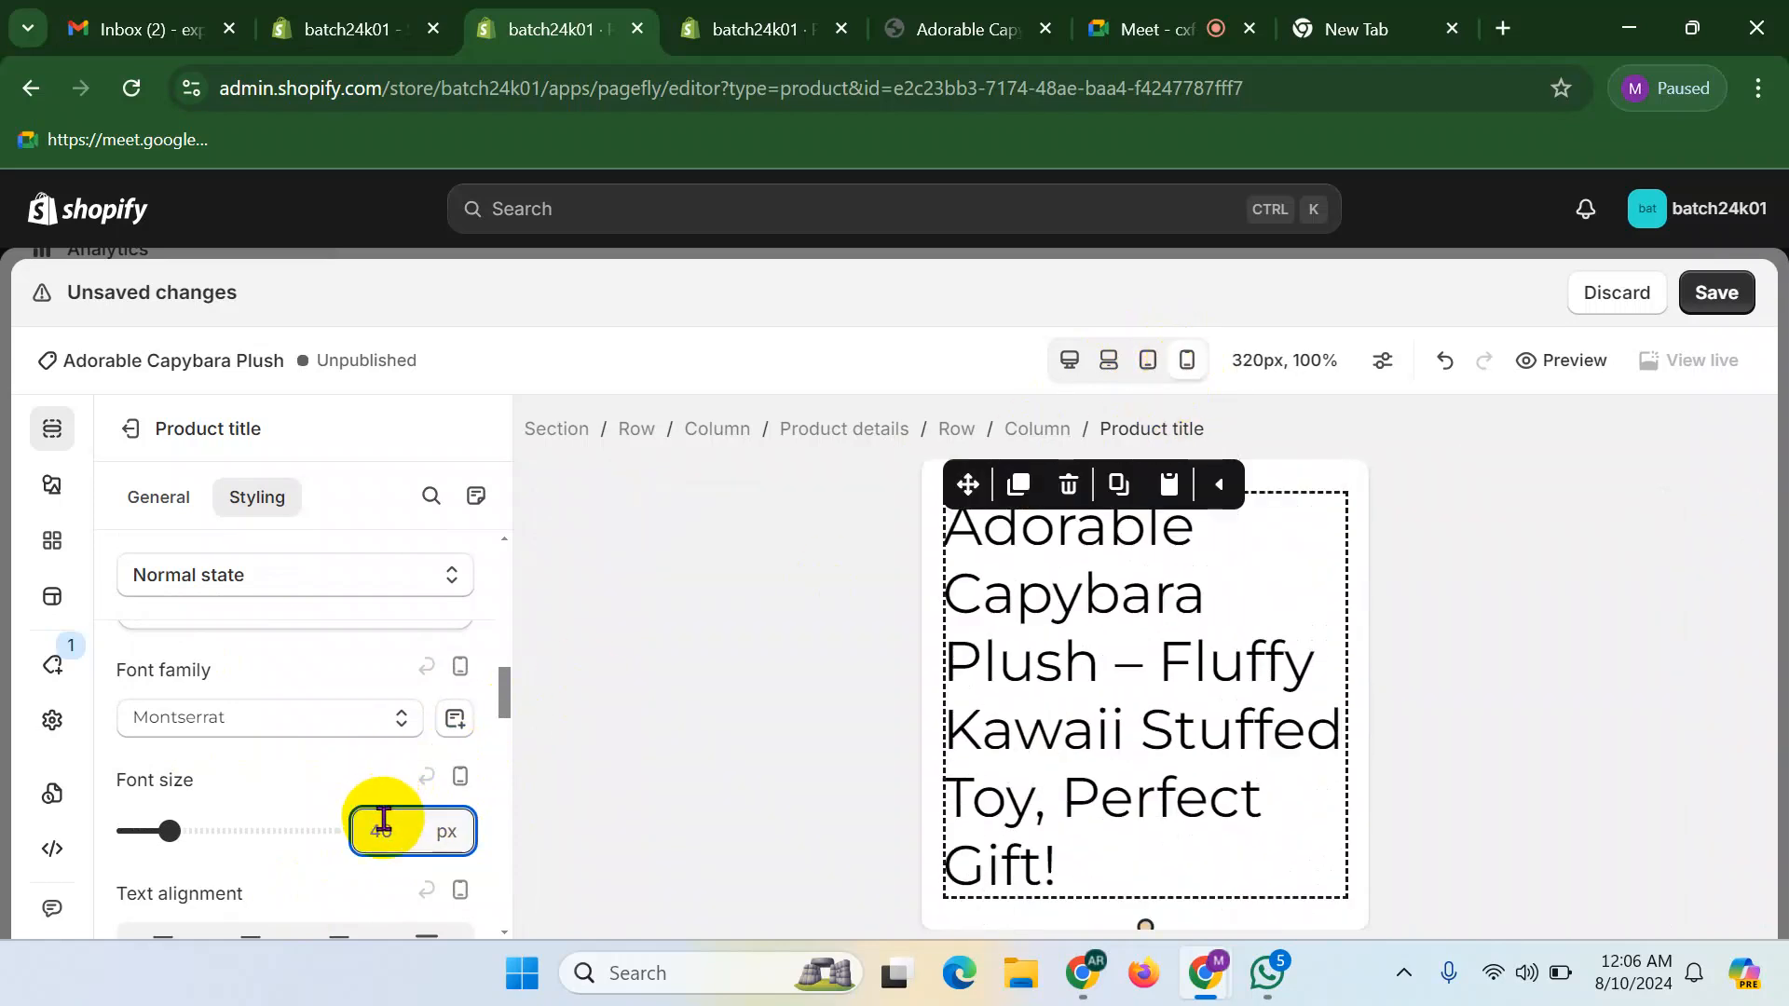
pyautogui.press('BackSpace')
pyautogui.press('BackSpace')
pyautogui.write('25')
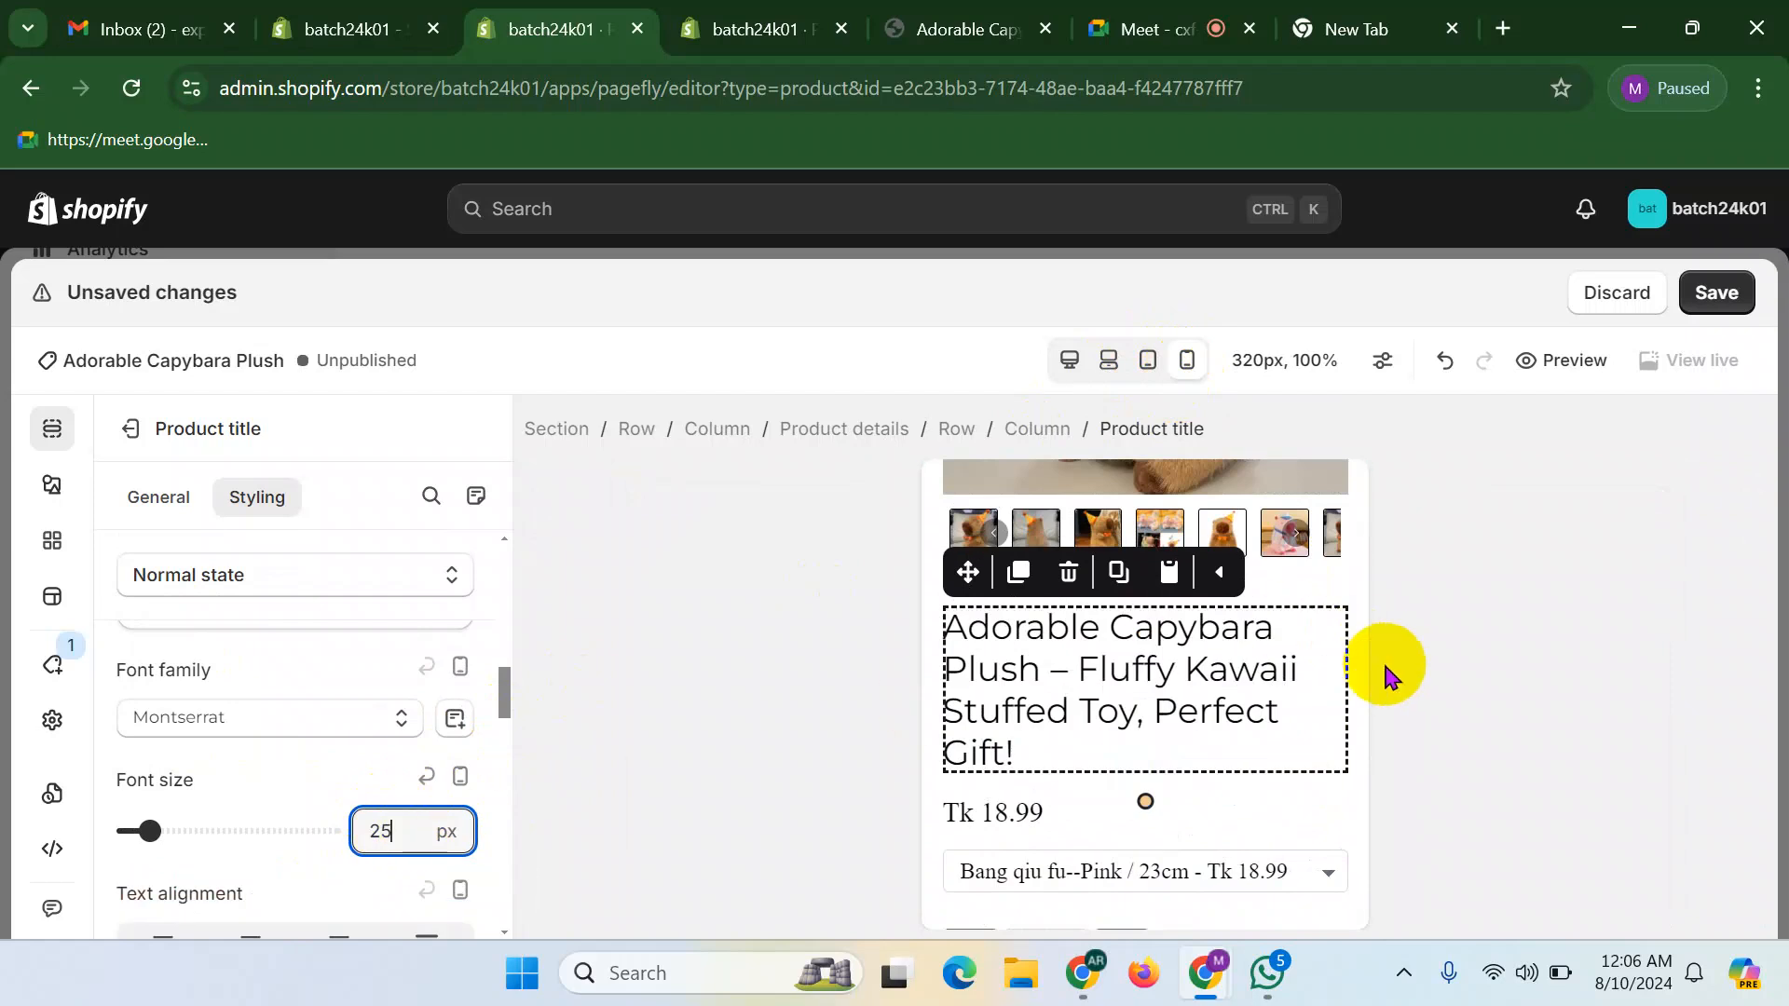
# - Return to the desktop view and open the additional text settings for the product title
pyautogui.click(1069, 359)
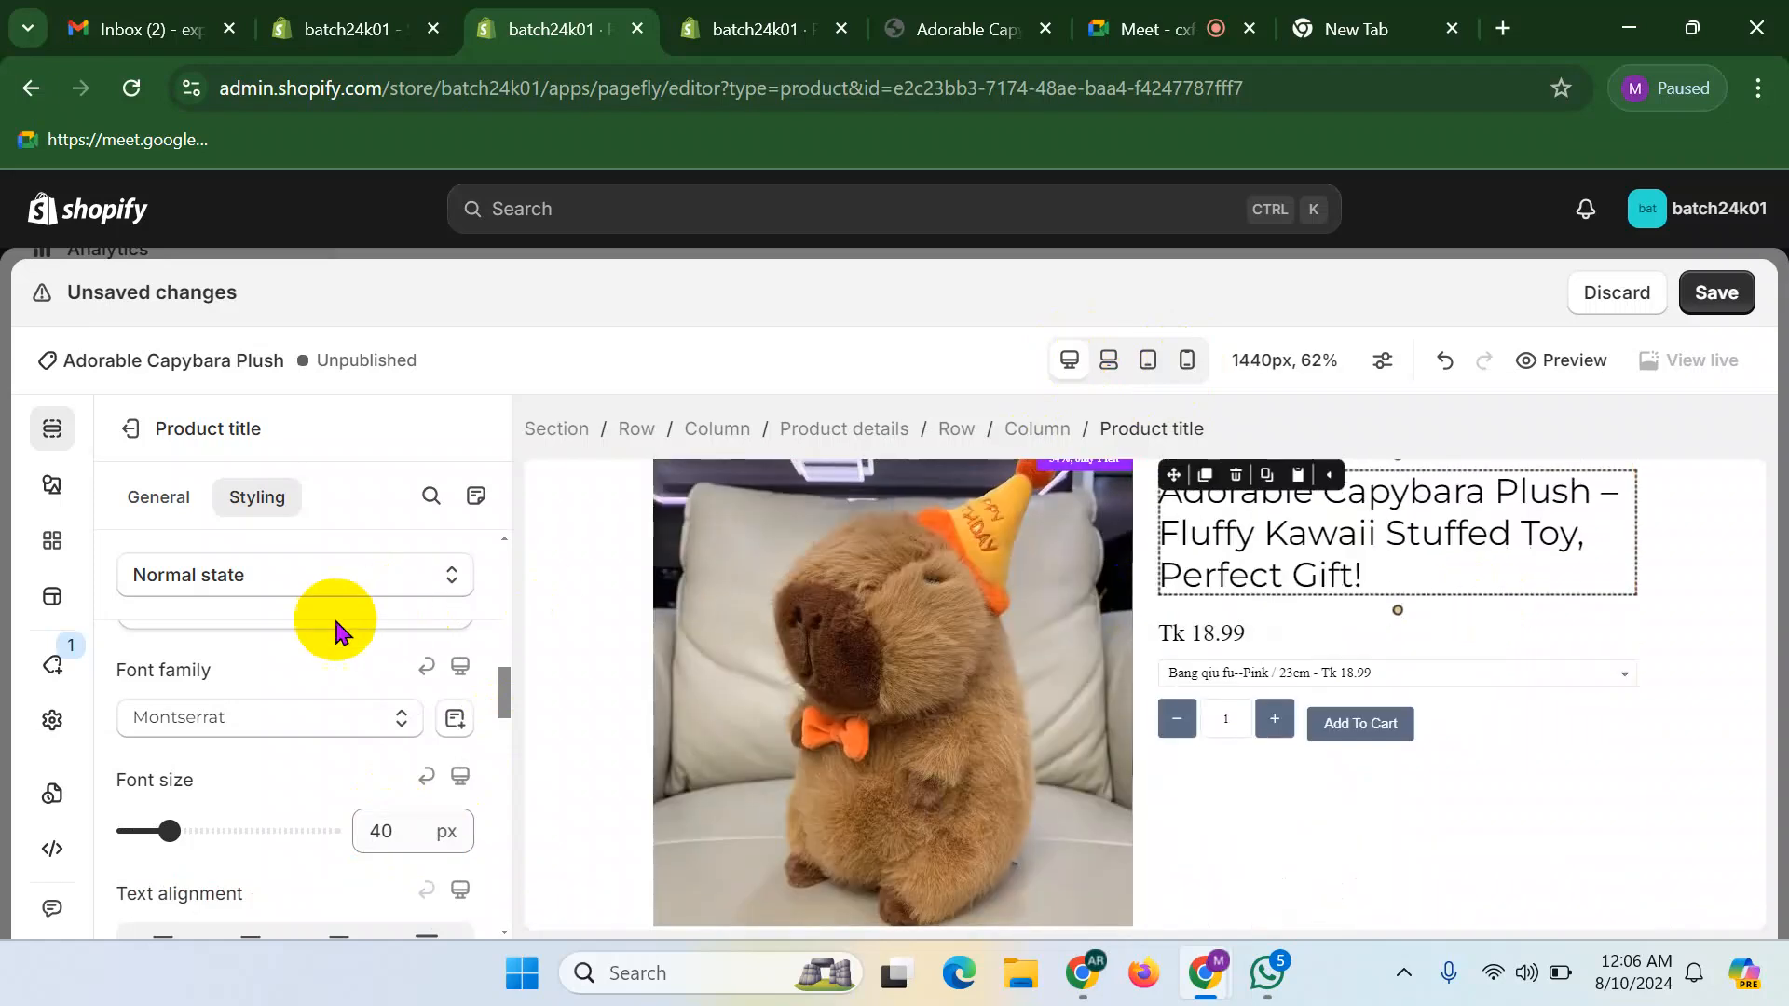
pyautogui.scroll(-3, 229, 722)
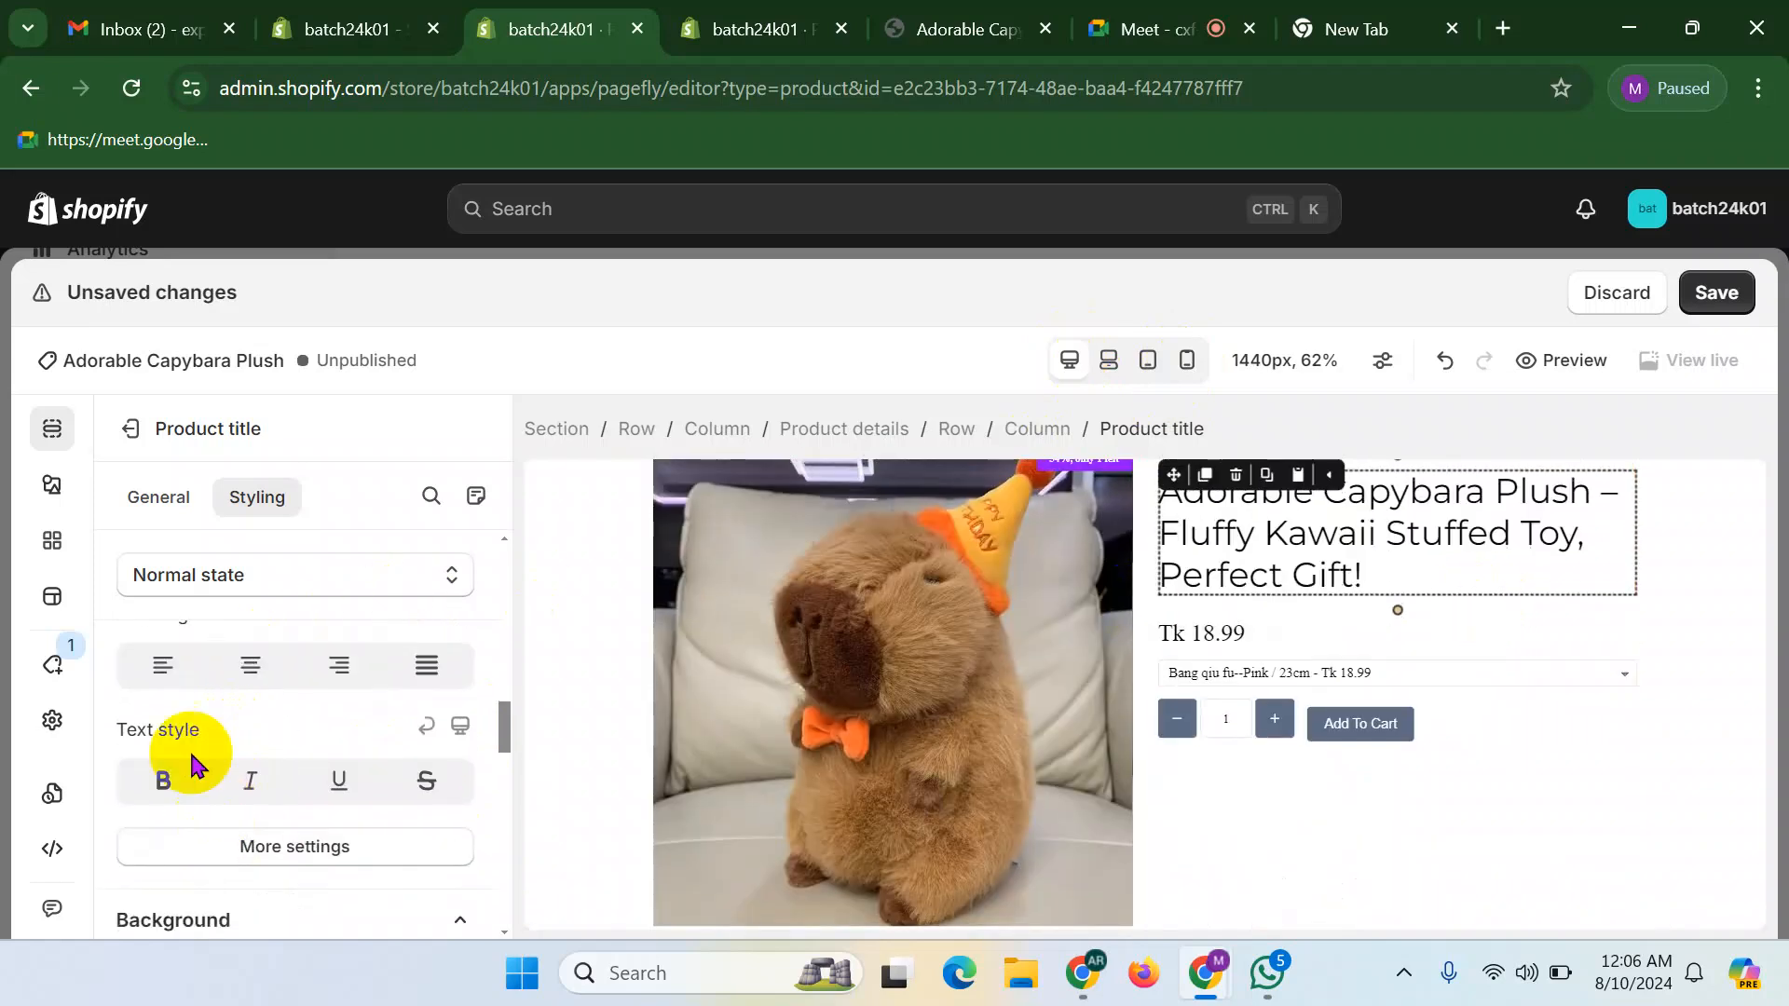
pyautogui.click(284, 857)
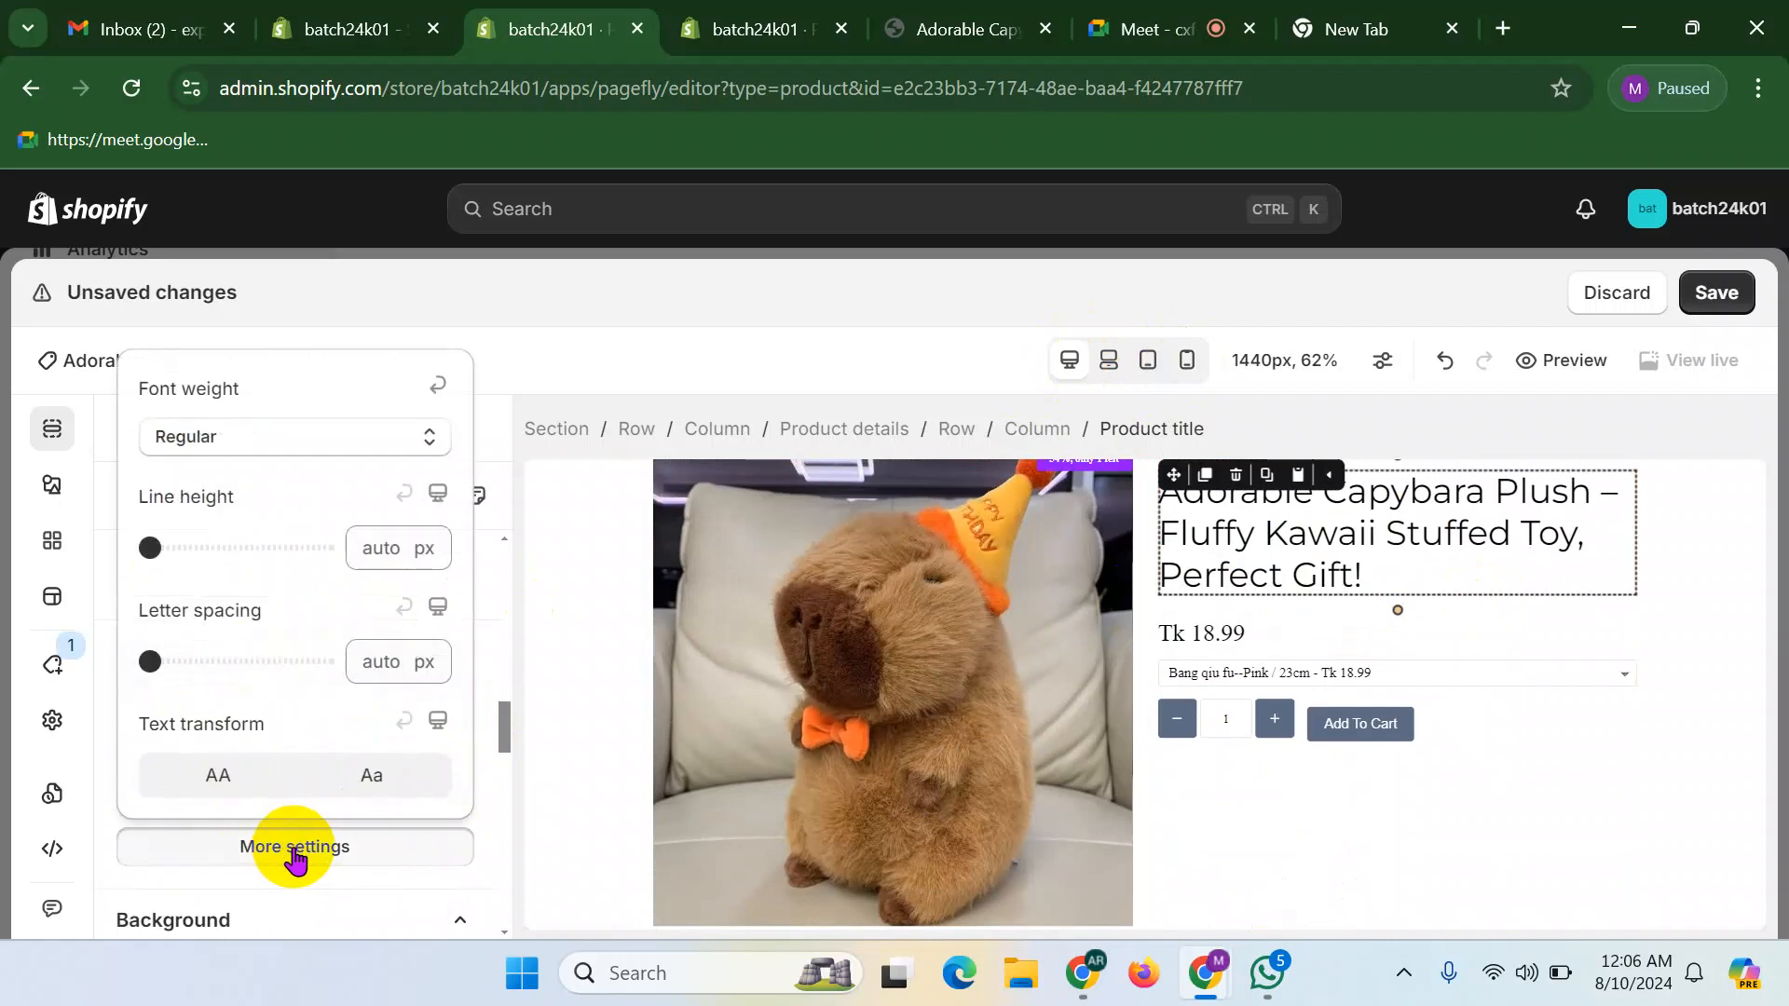
# - Try the Thin and Extra Light font weights on the product title
pyautogui.click(209, 438)
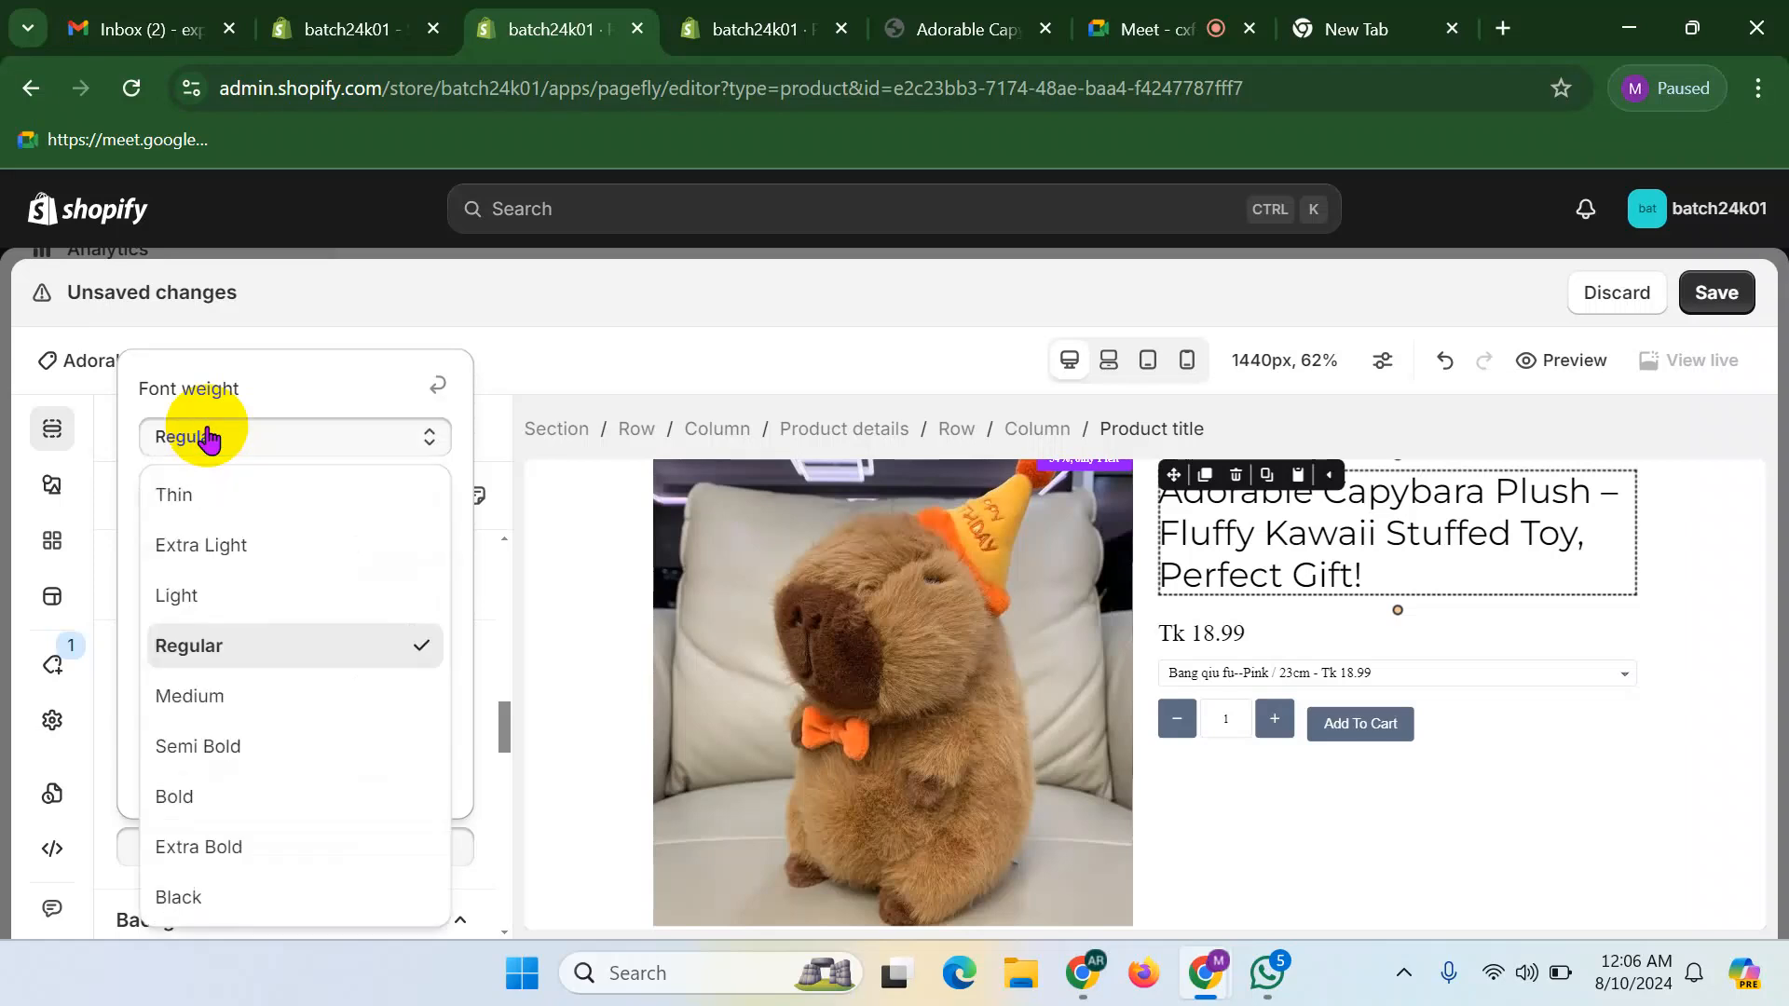
pyautogui.click(197, 504)
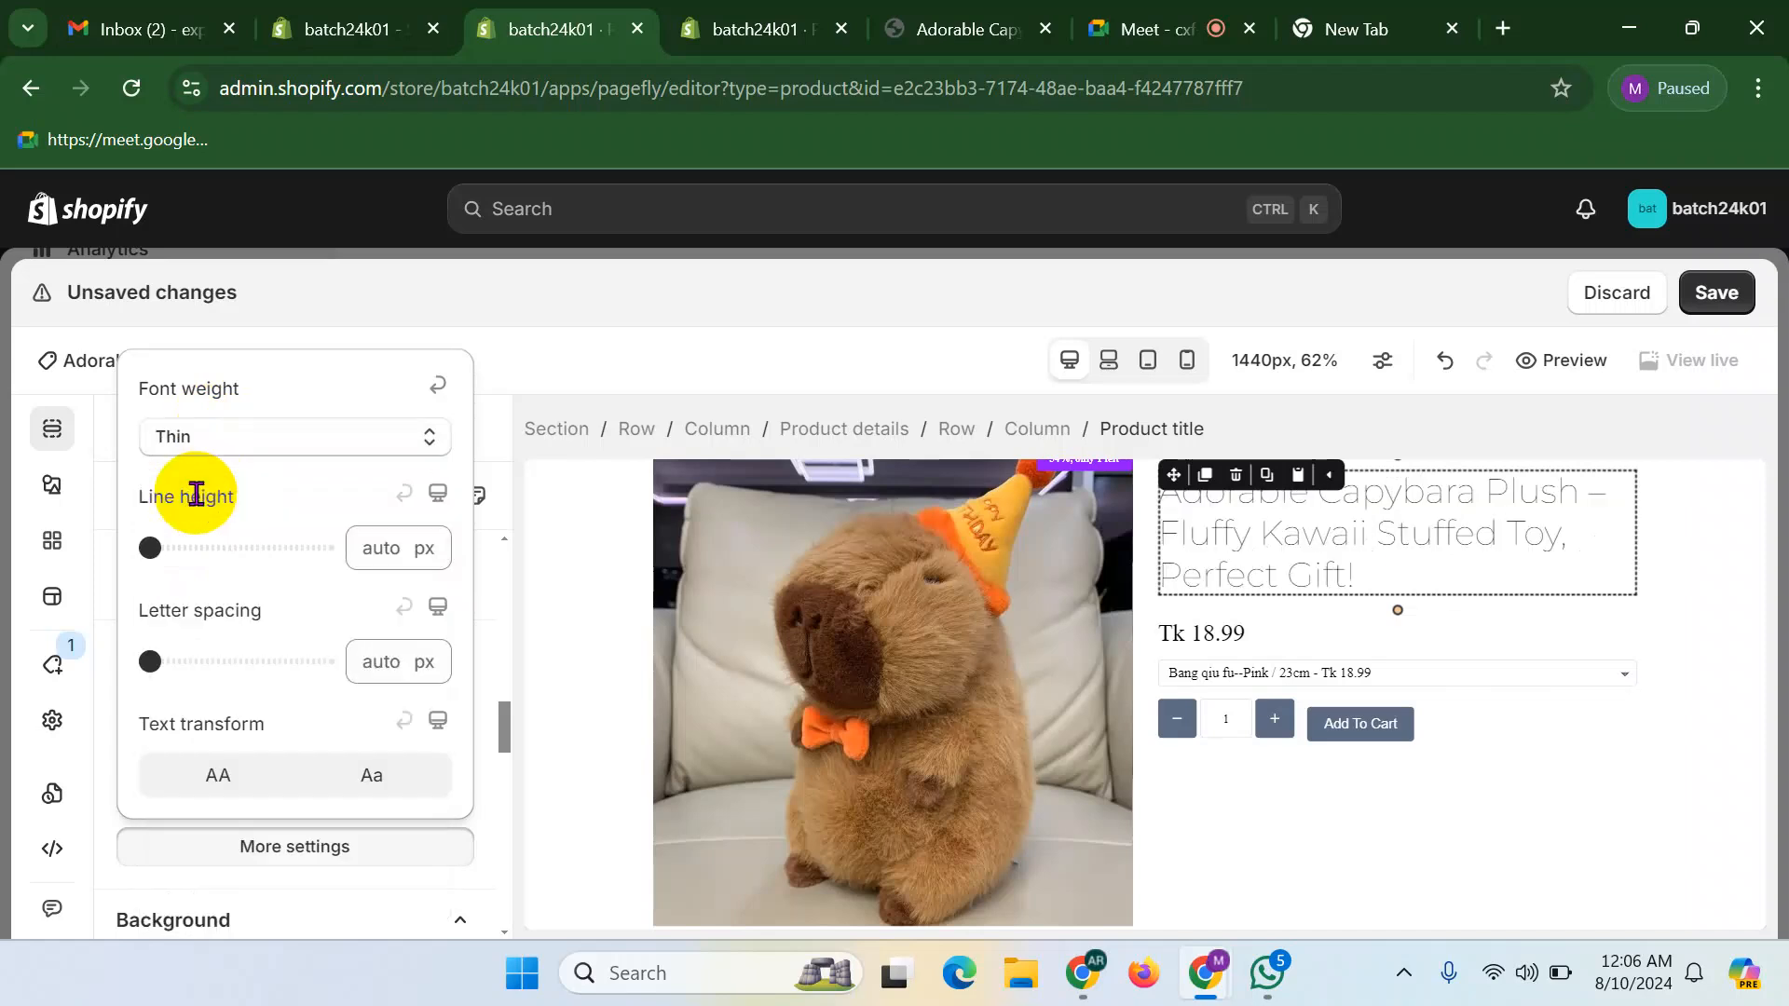
pyautogui.click(210, 449)
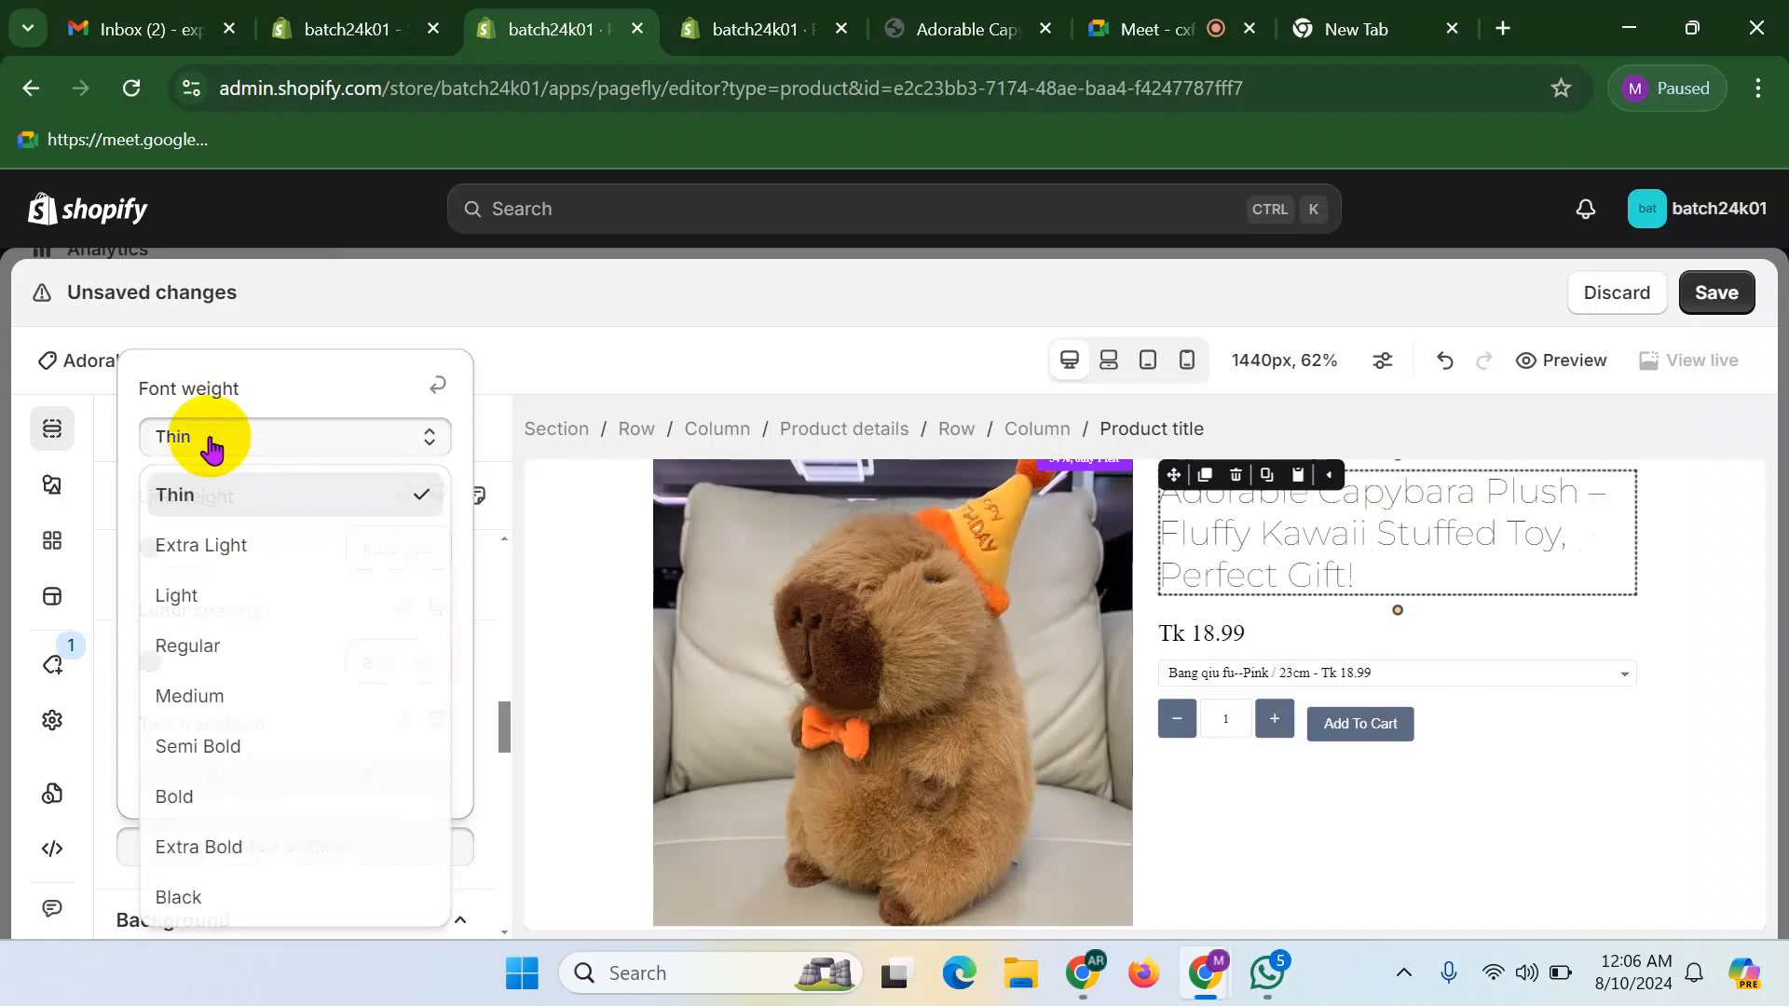
pyautogui.click(228, 550)
# - Set the product title's font weight to Bold and its line height to 1.2 em
pyautogui.click(218, 437)
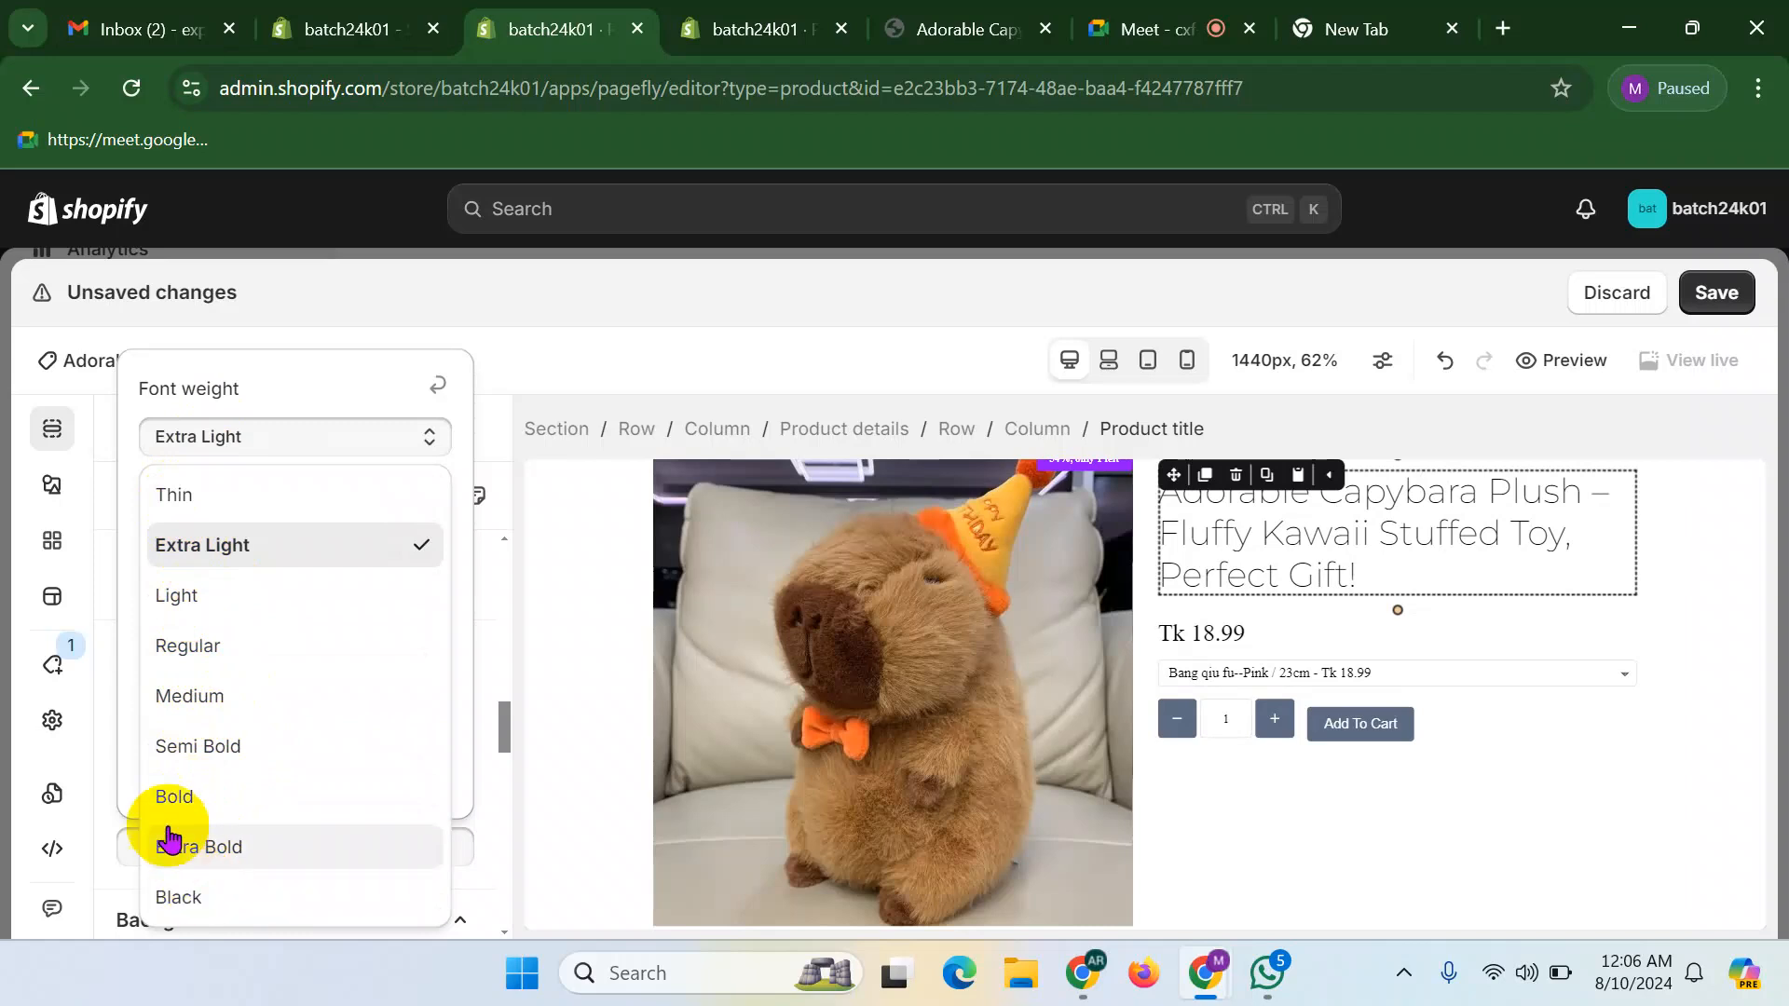
pyautogui.click(191, 799)
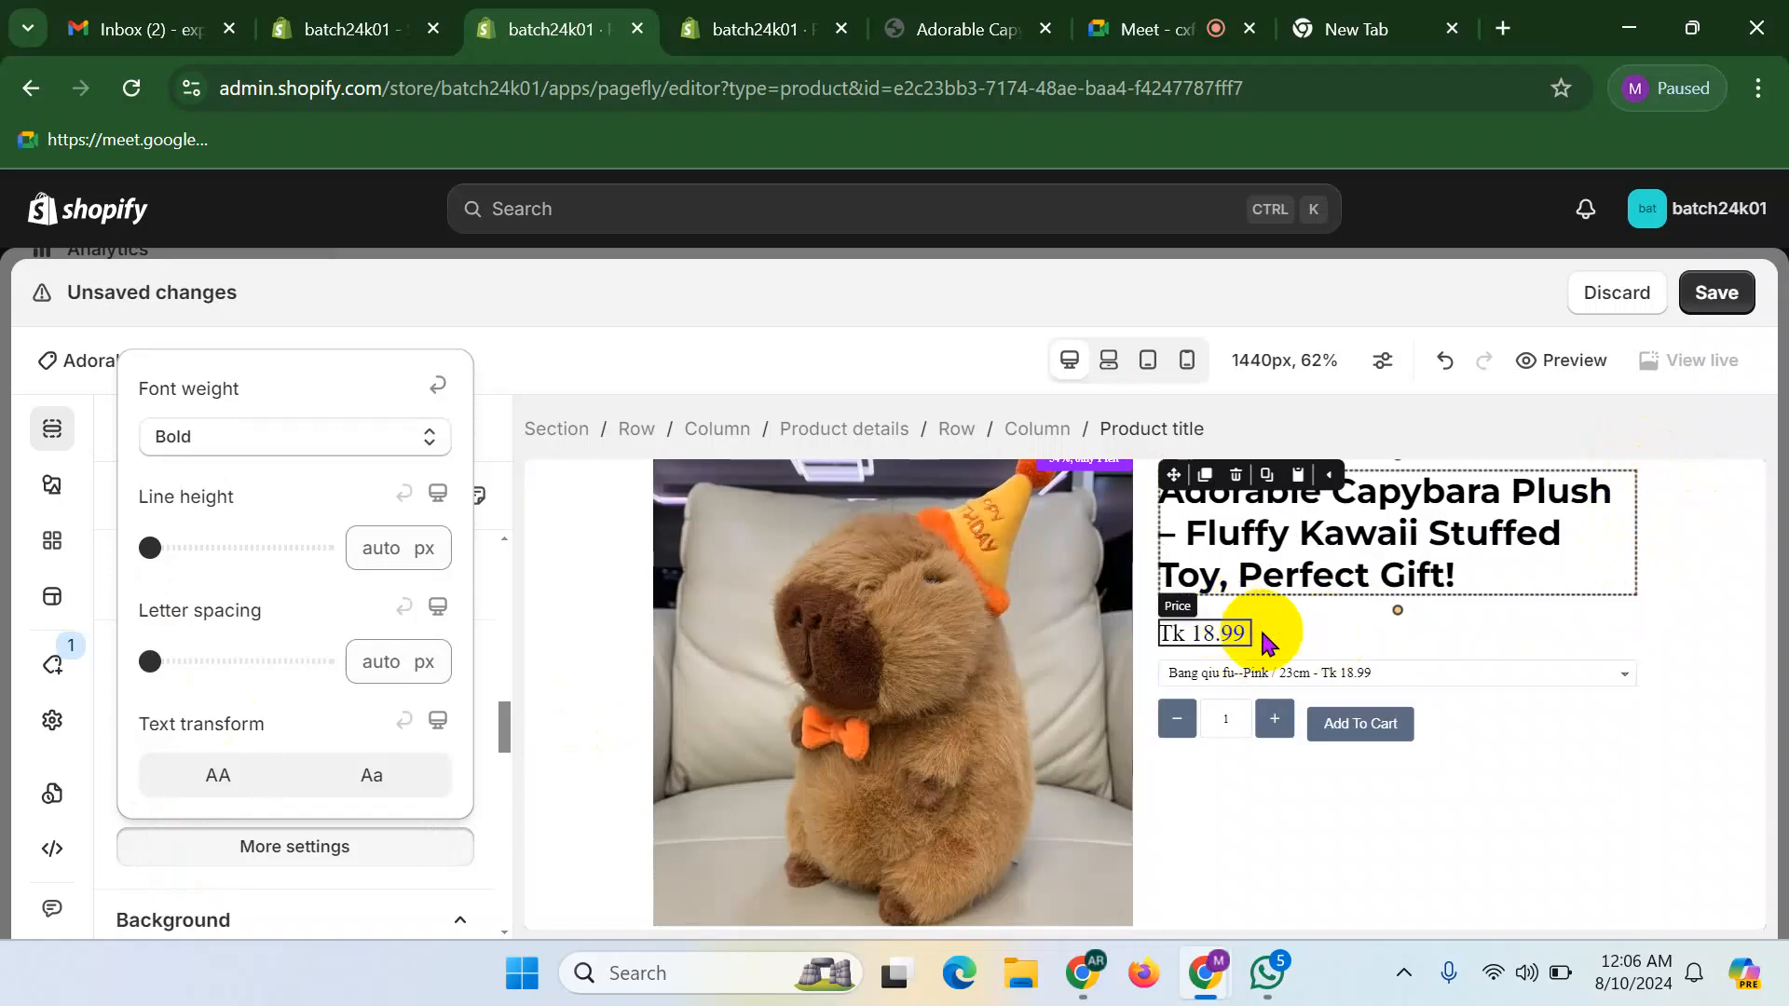
pyautogui.click(421, 557)
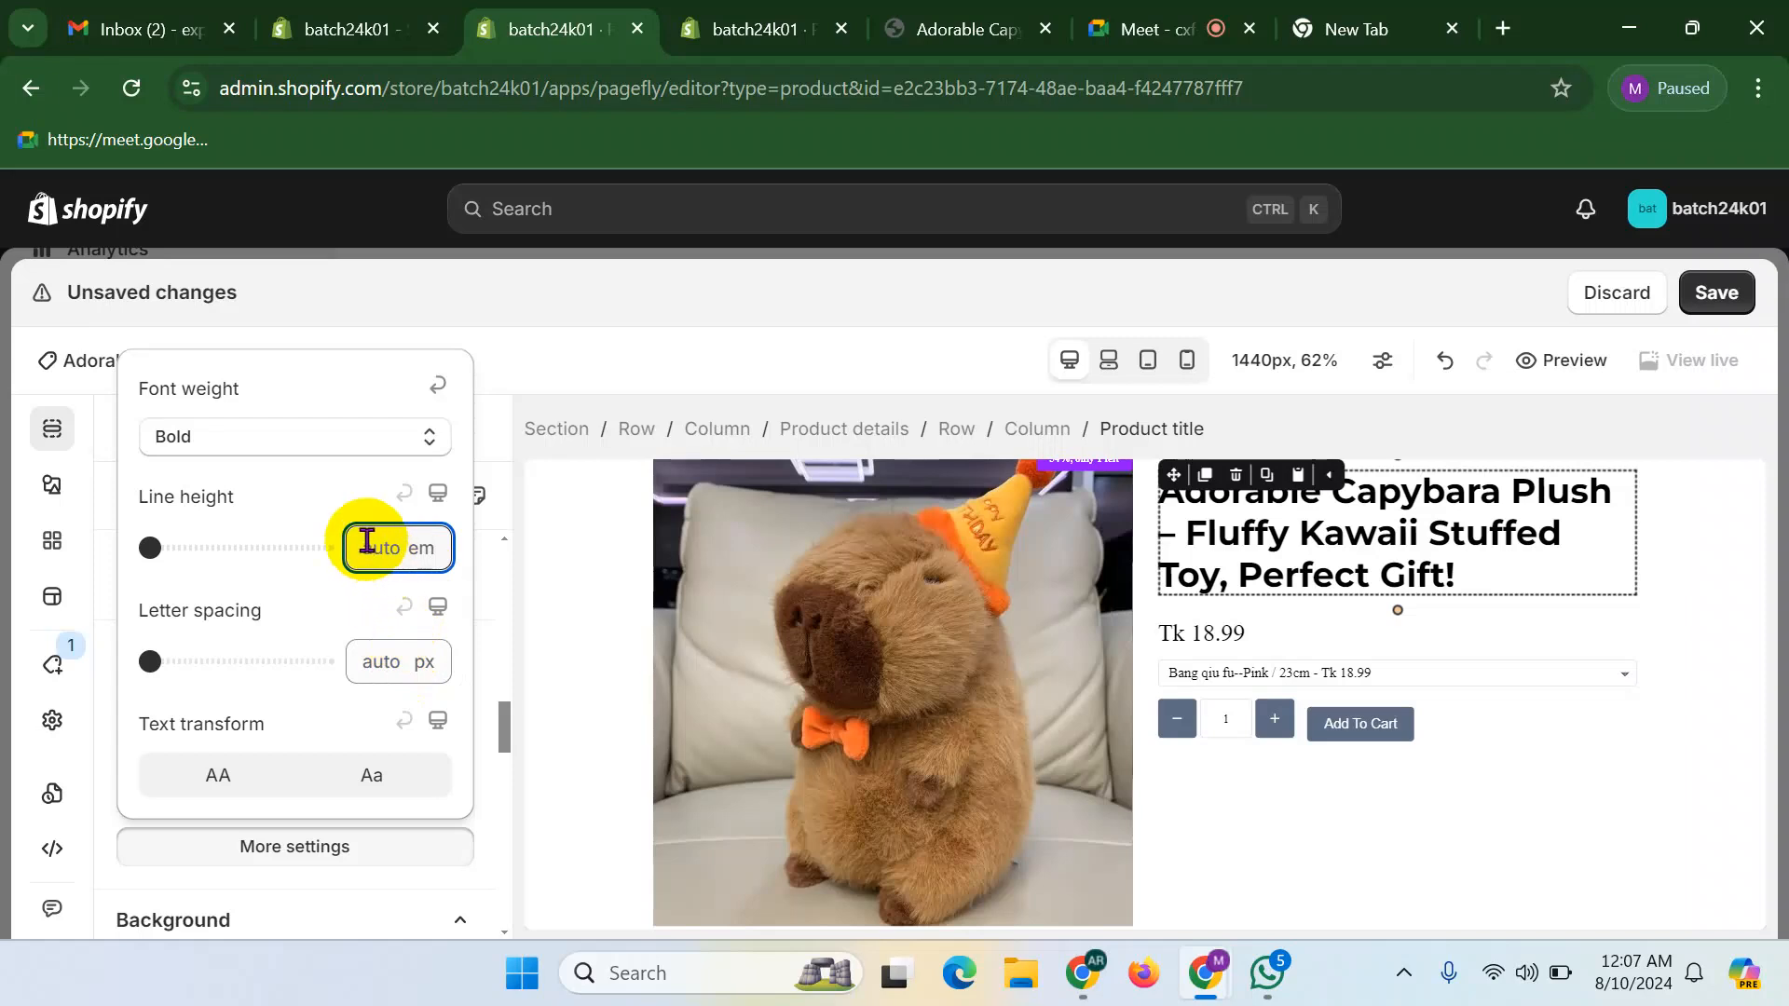
pyautogui.write('1')
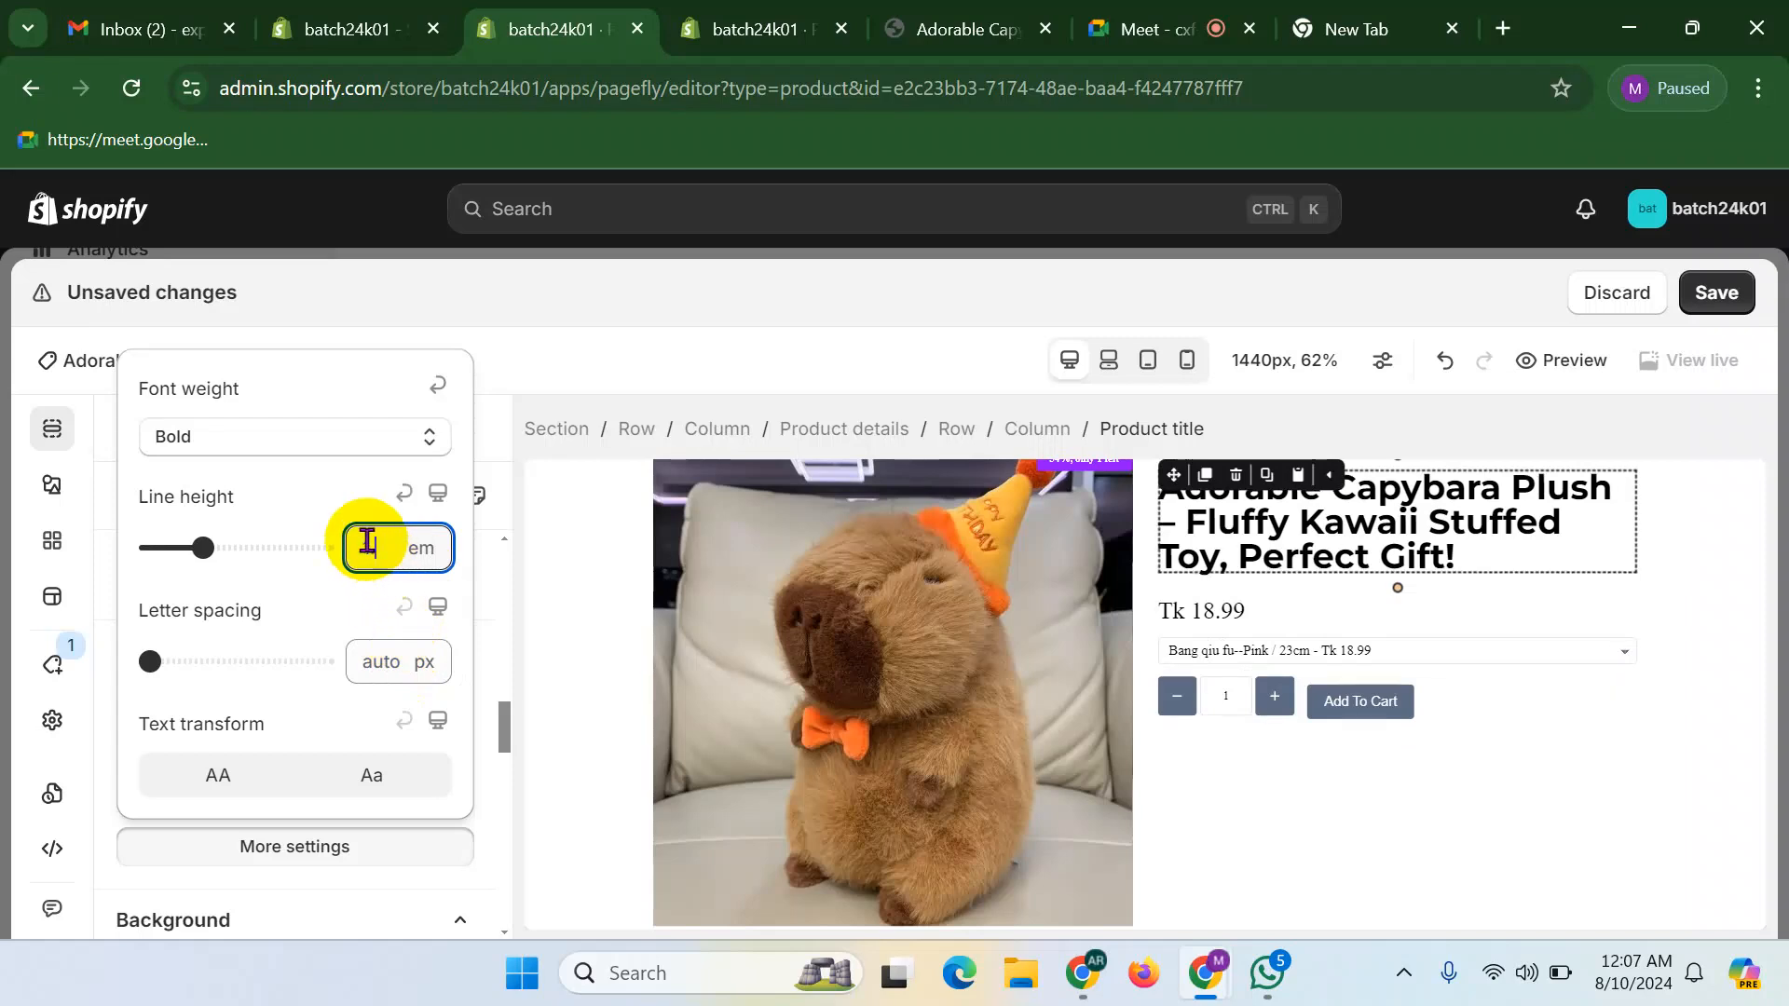
pyautogui.write('.2')
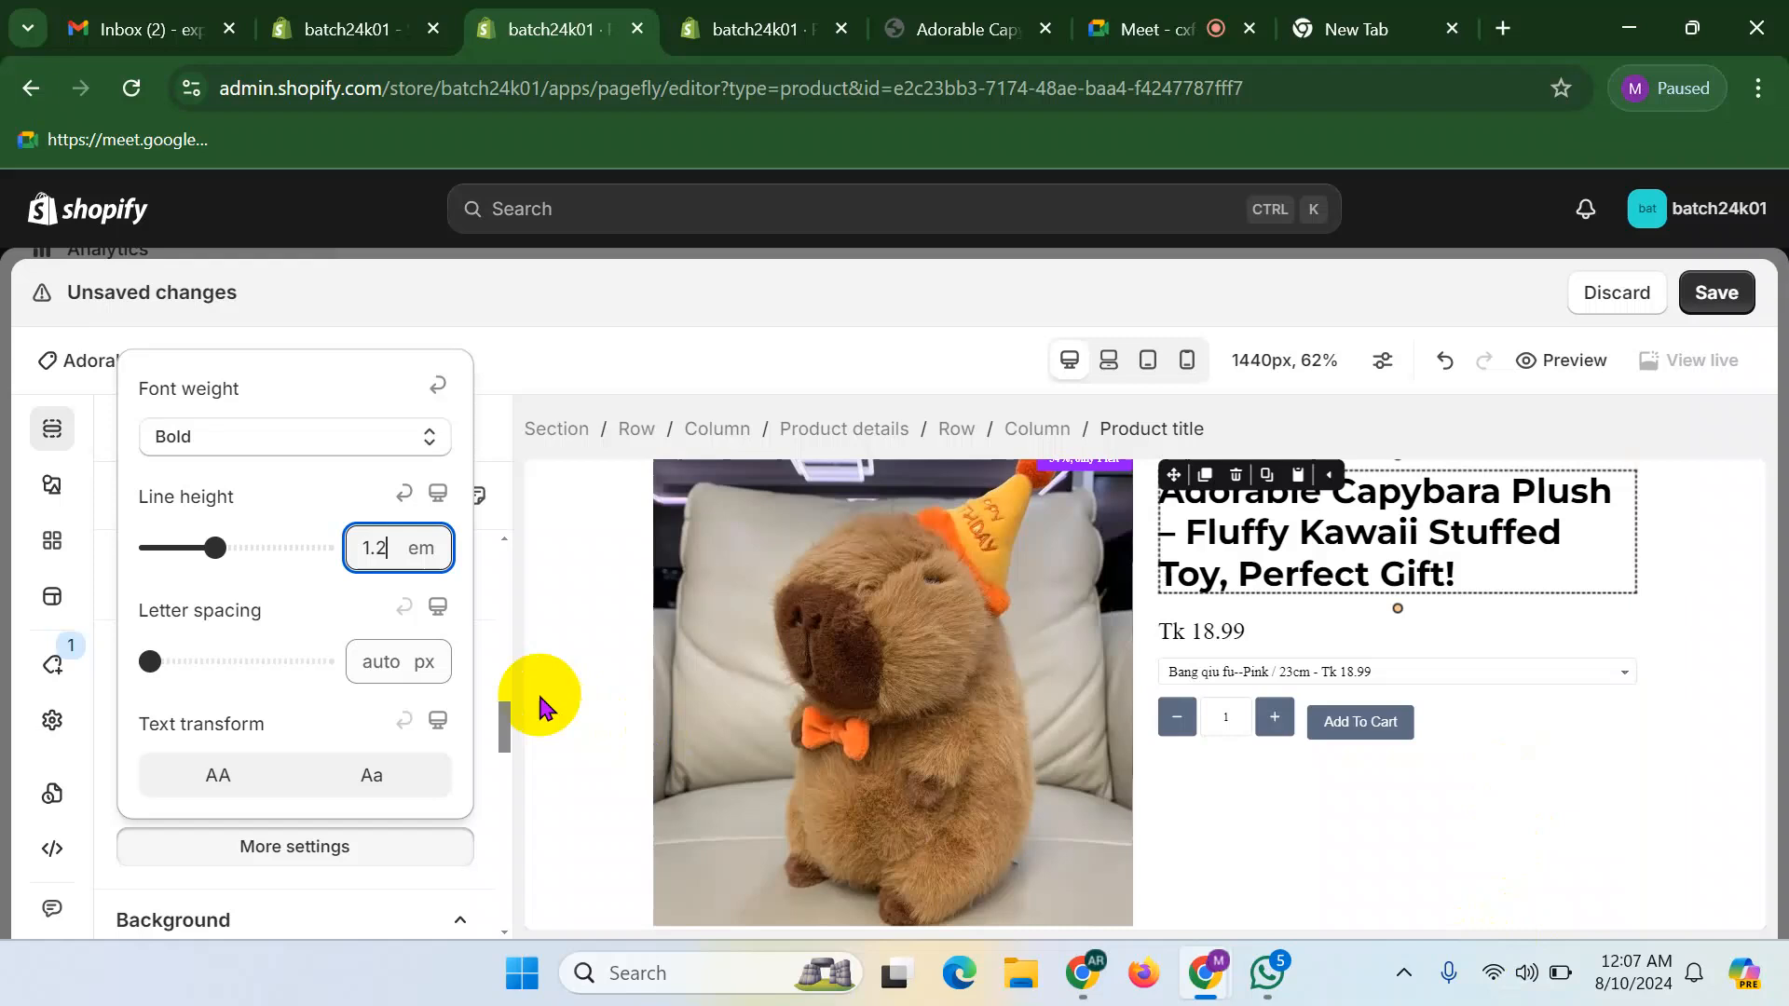
# - Try letter spacings of 3 px and 1 px on the product title, and settle on 0 px
pyautogui.click(375, 662)
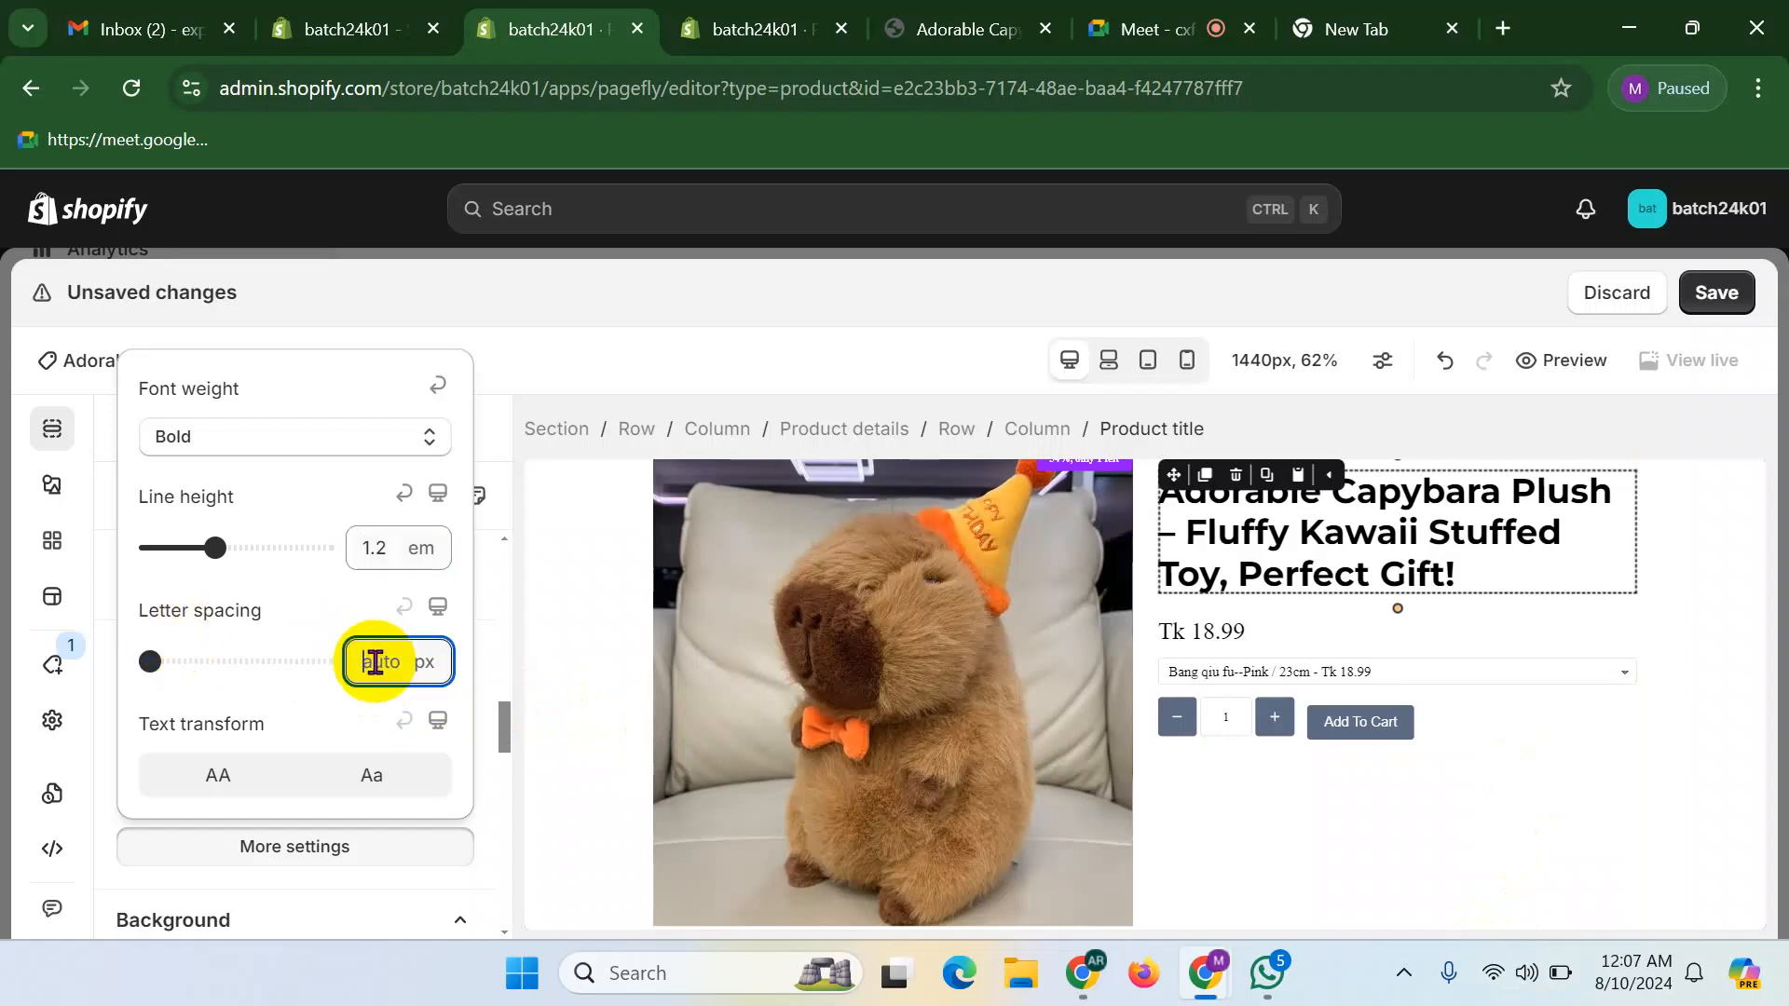
pyautogui.write('3')
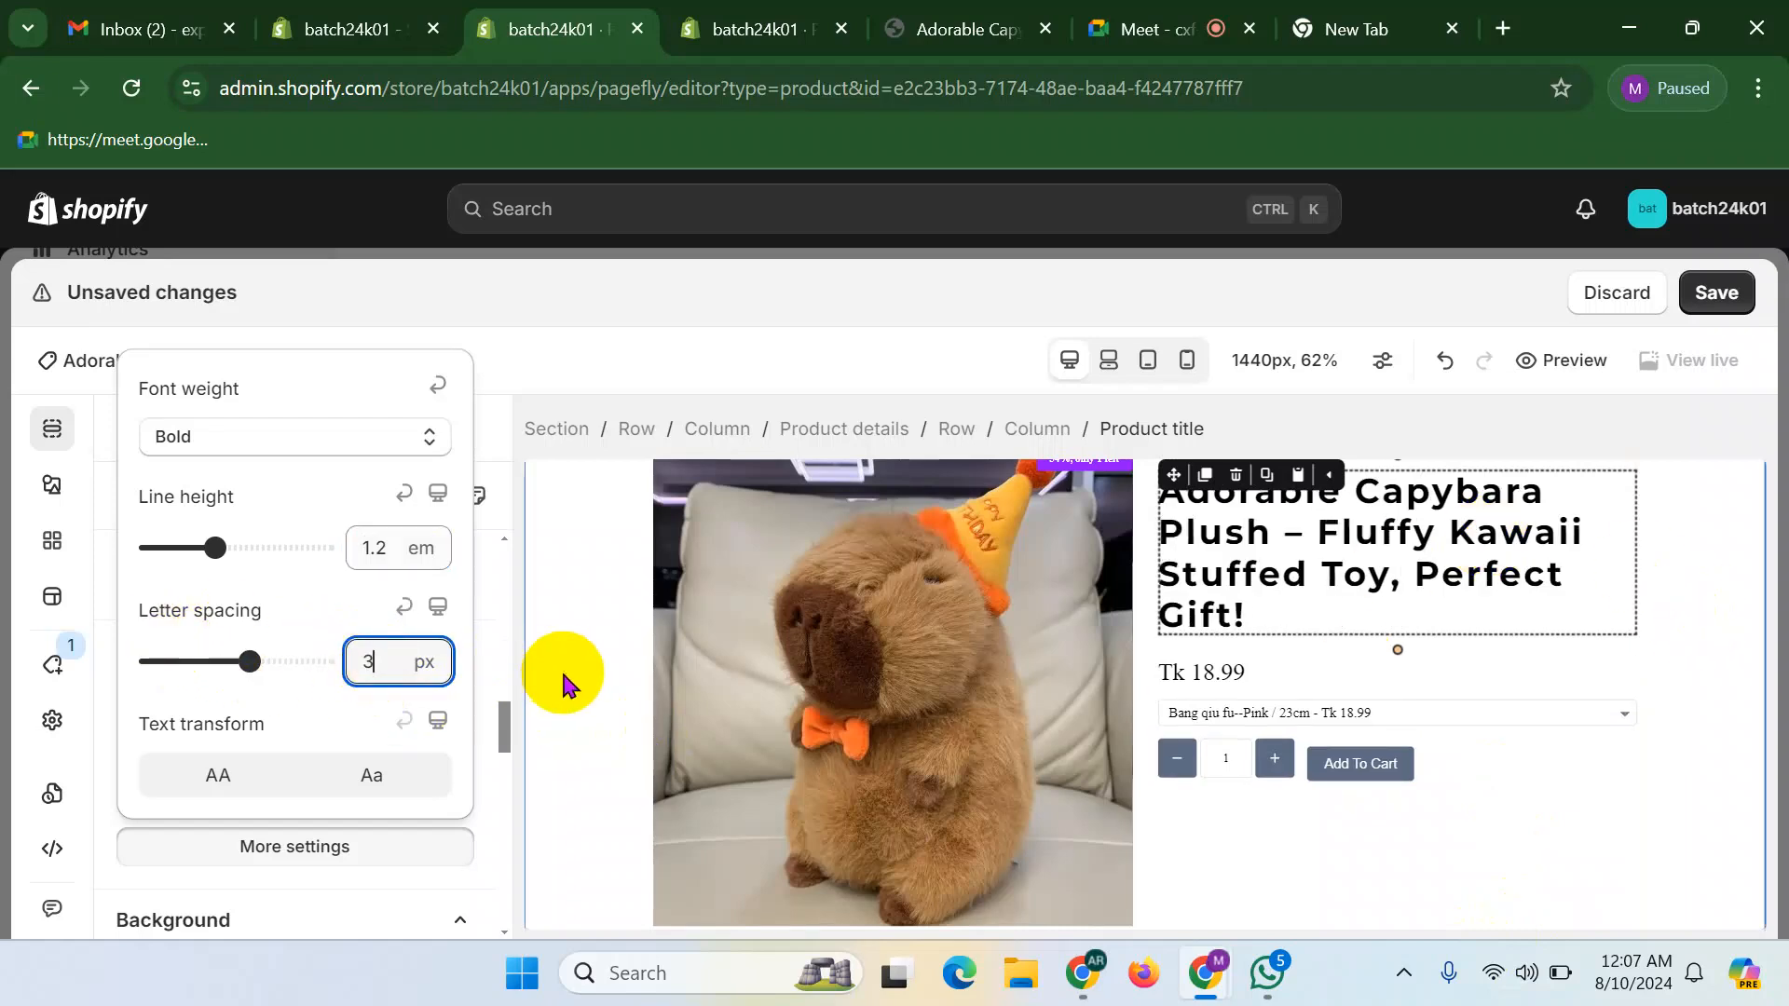
pyautogui.moveTo(391, 667); pyautogui.dragTo(362, 664)
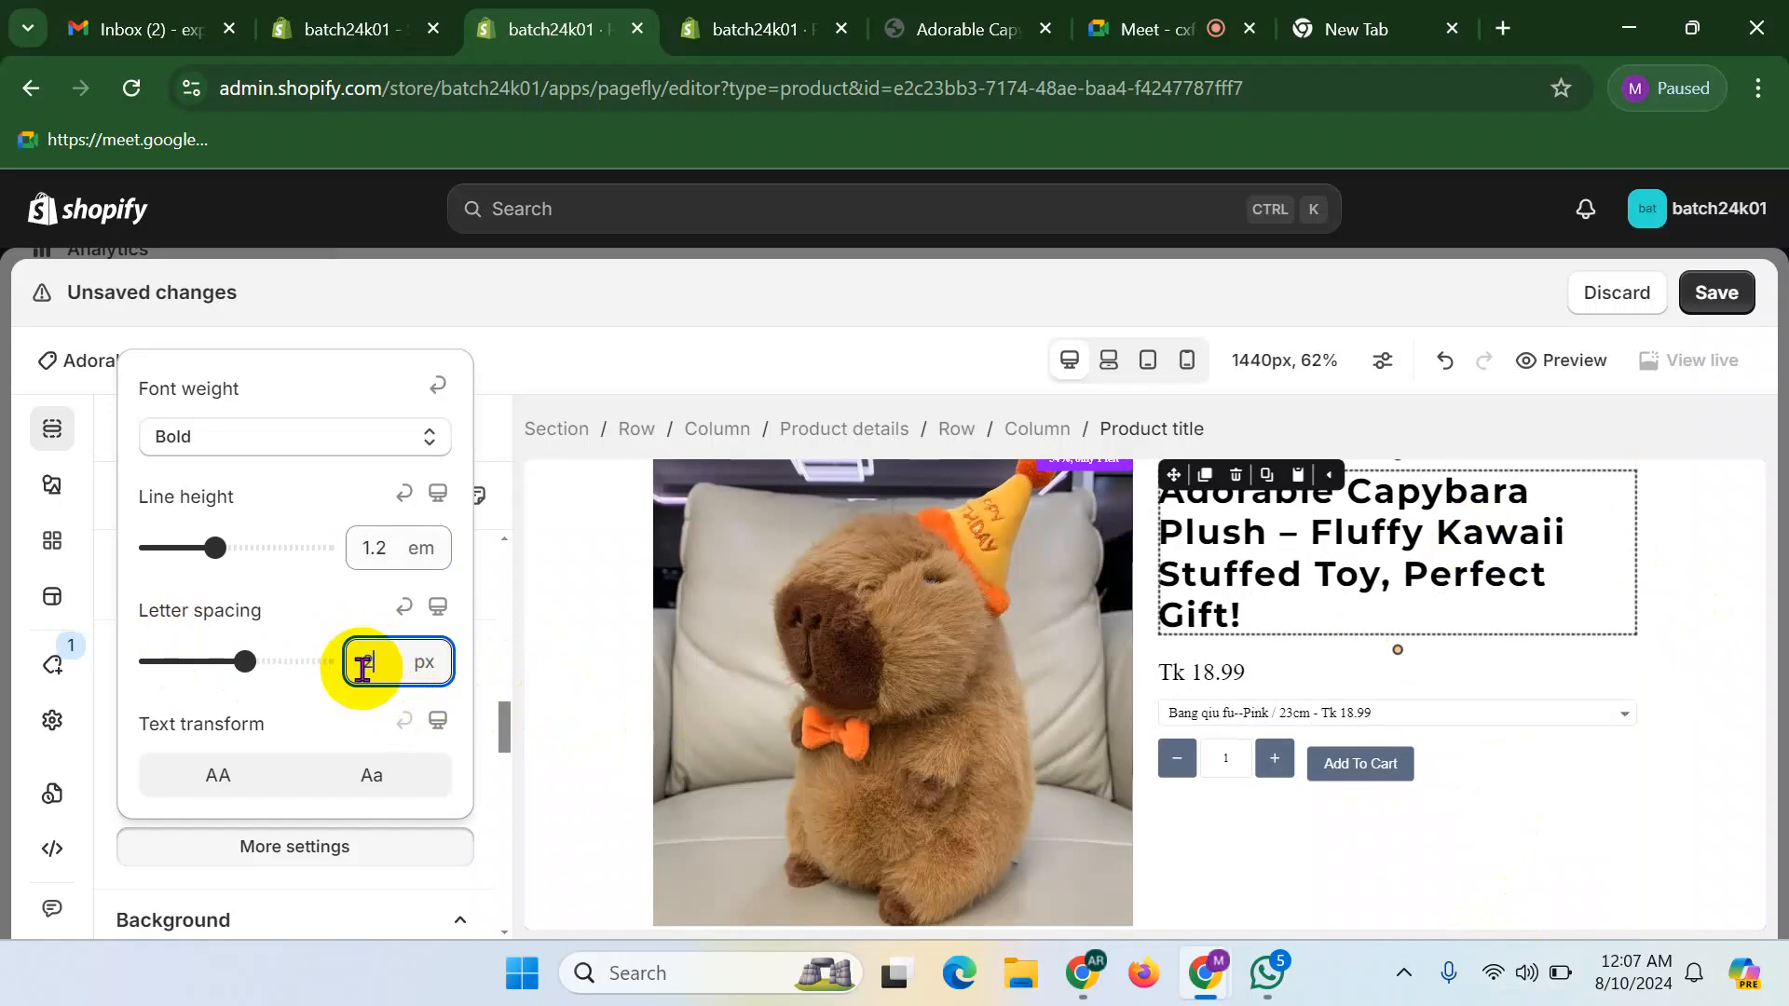
pyautogui.write('1')
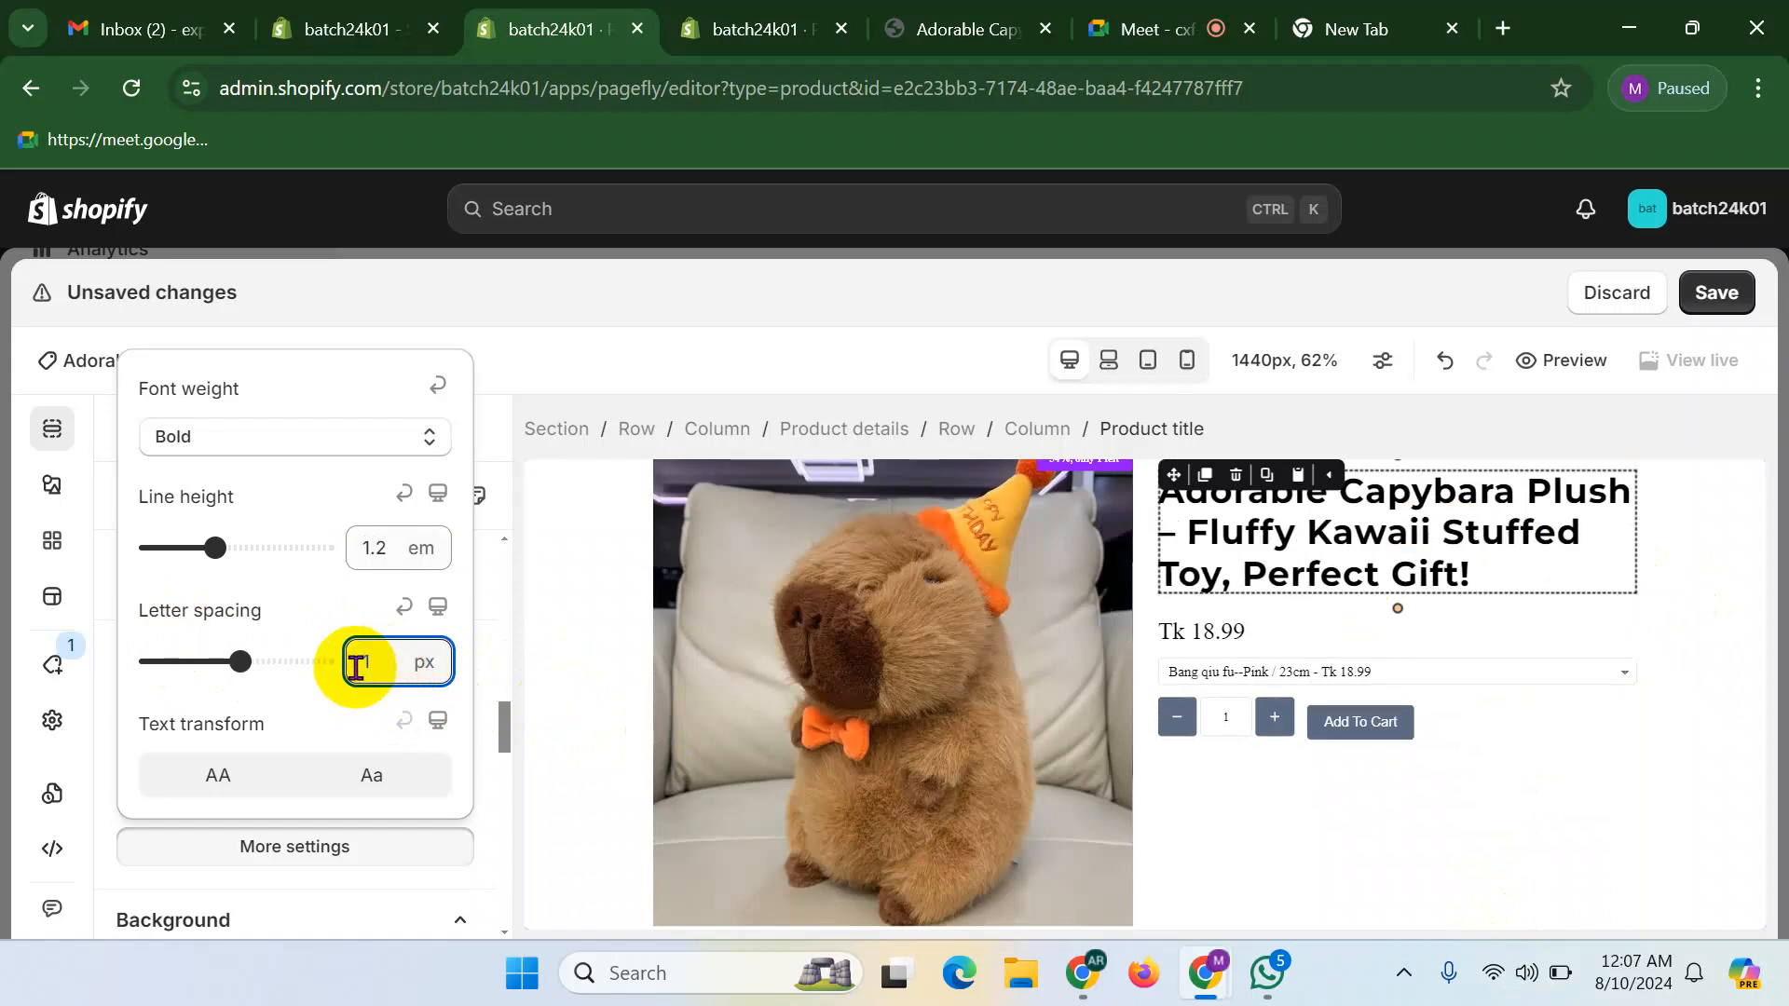
pyautogui.moveTo(372, 663); pyautogui.dragTo(362, 663)
pyautogui.write('0')
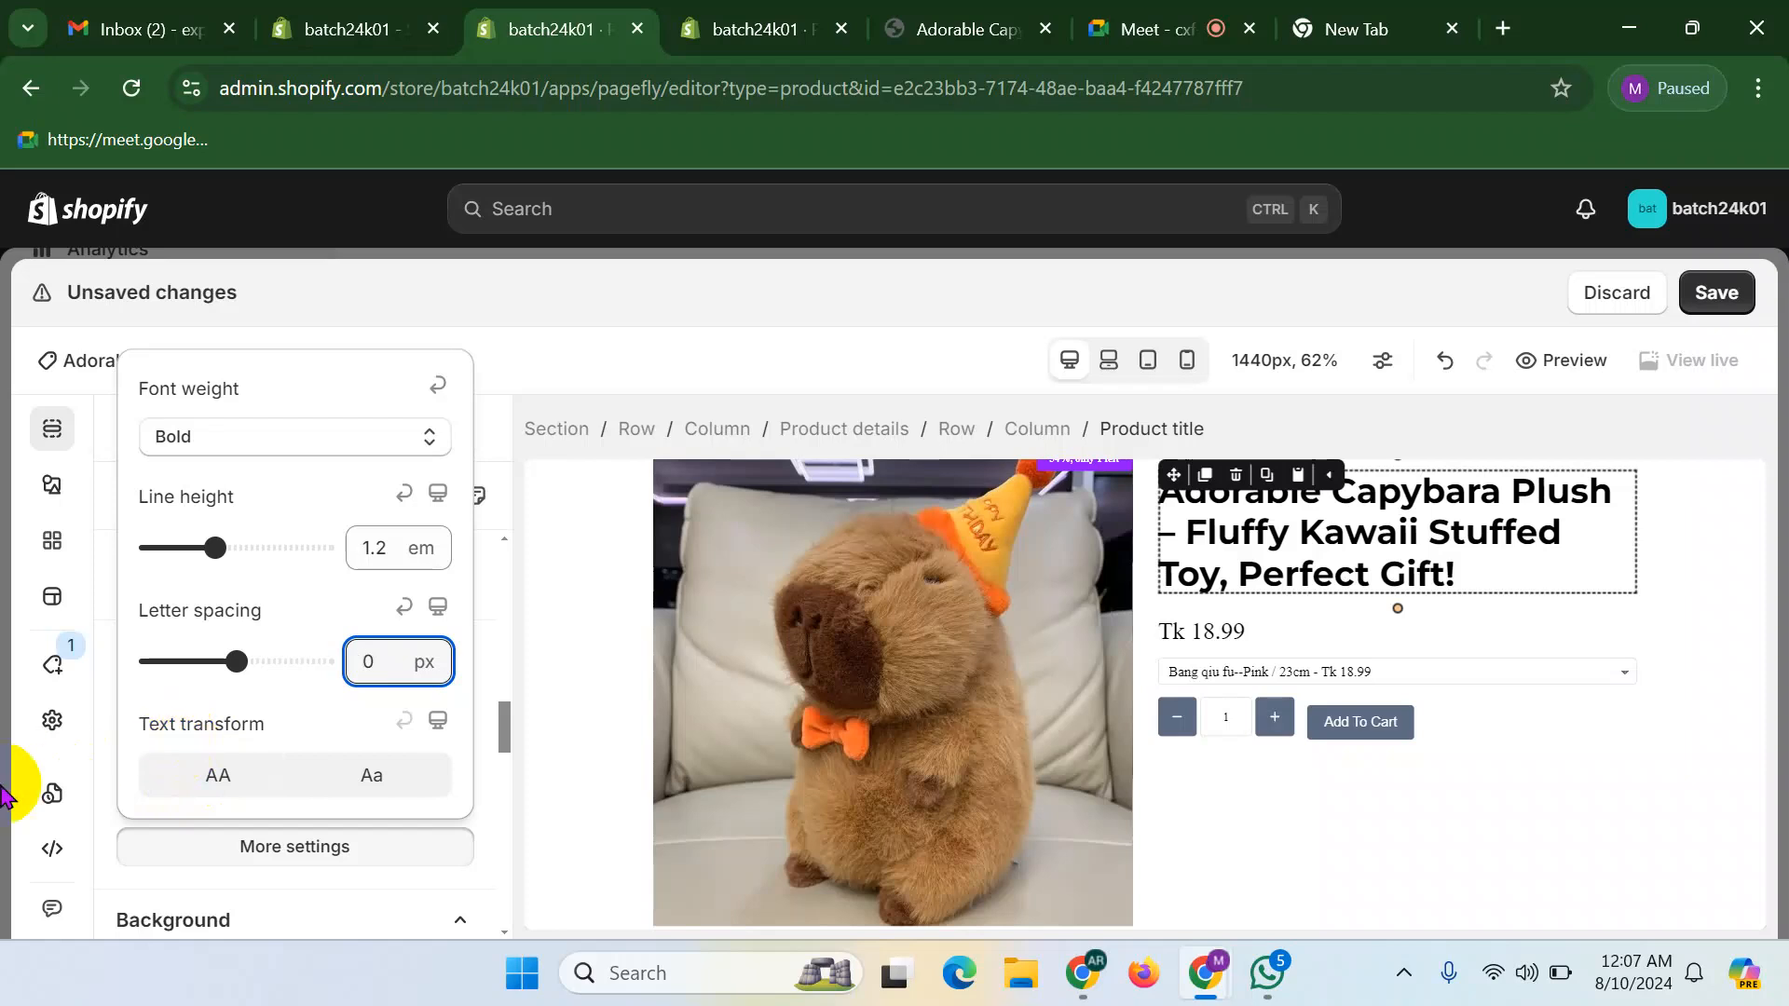
# - Try the uppercase and capitalized text transforms on the product title
pyautogui.click(221, 786)
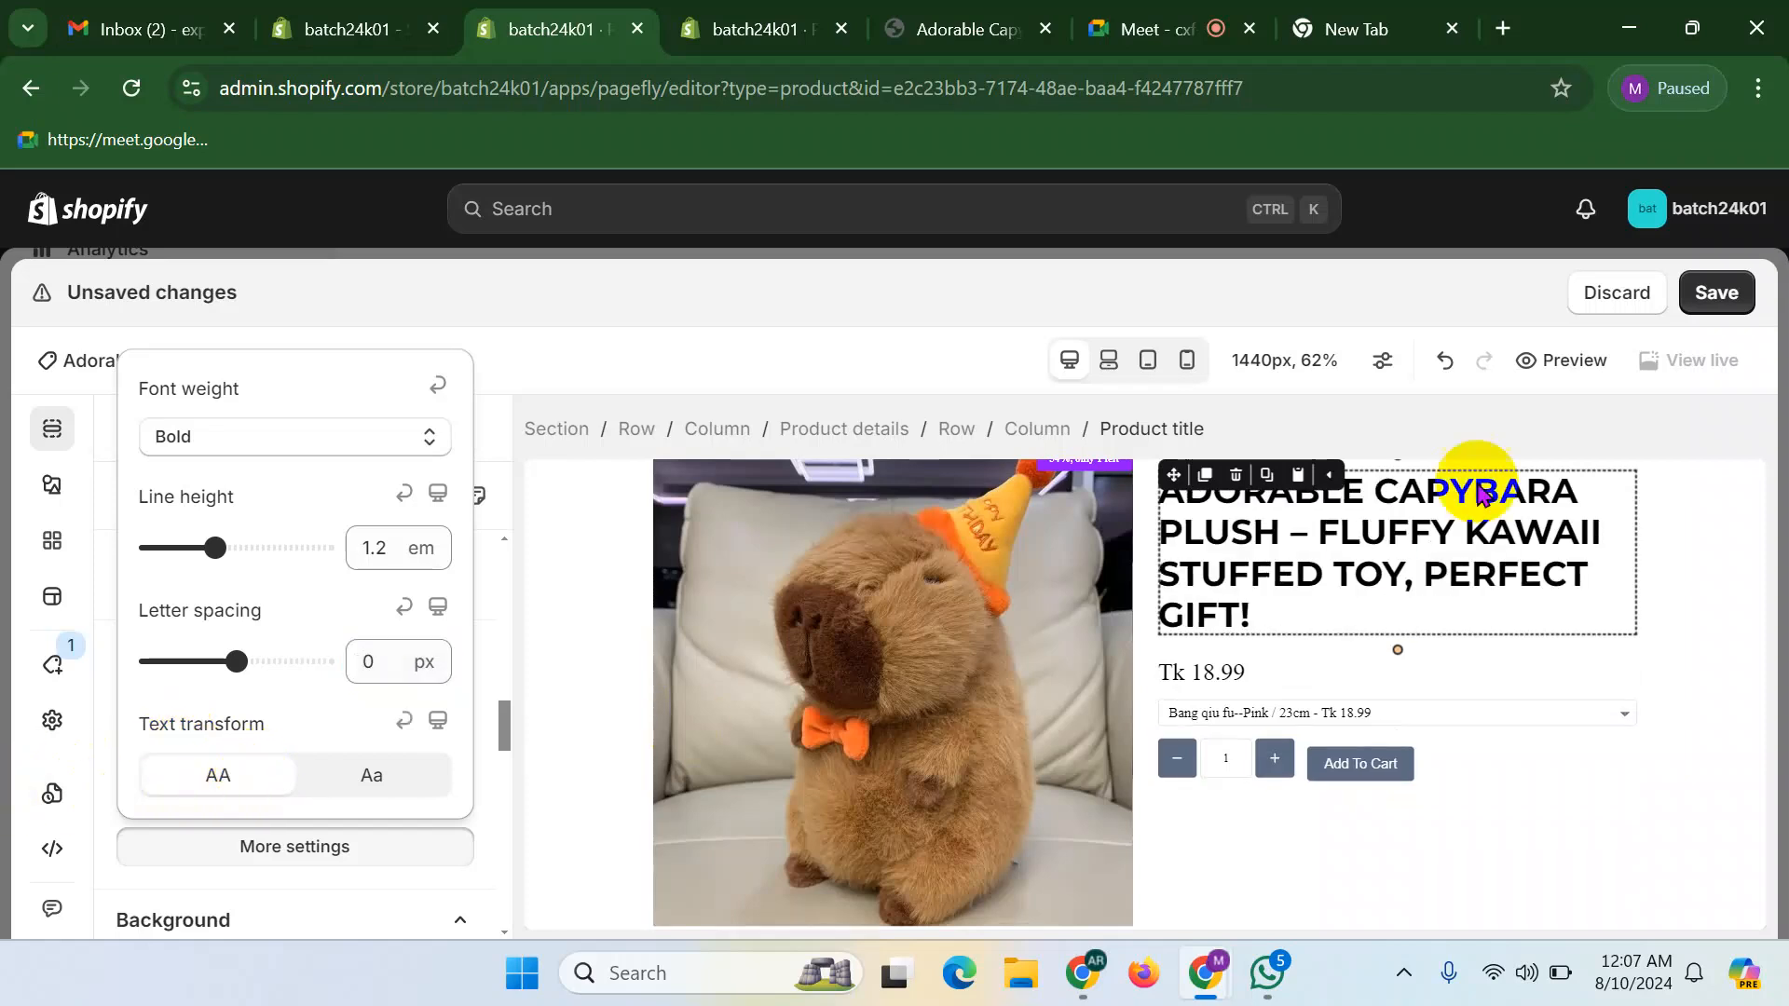
pyautogui.click(392, 781)
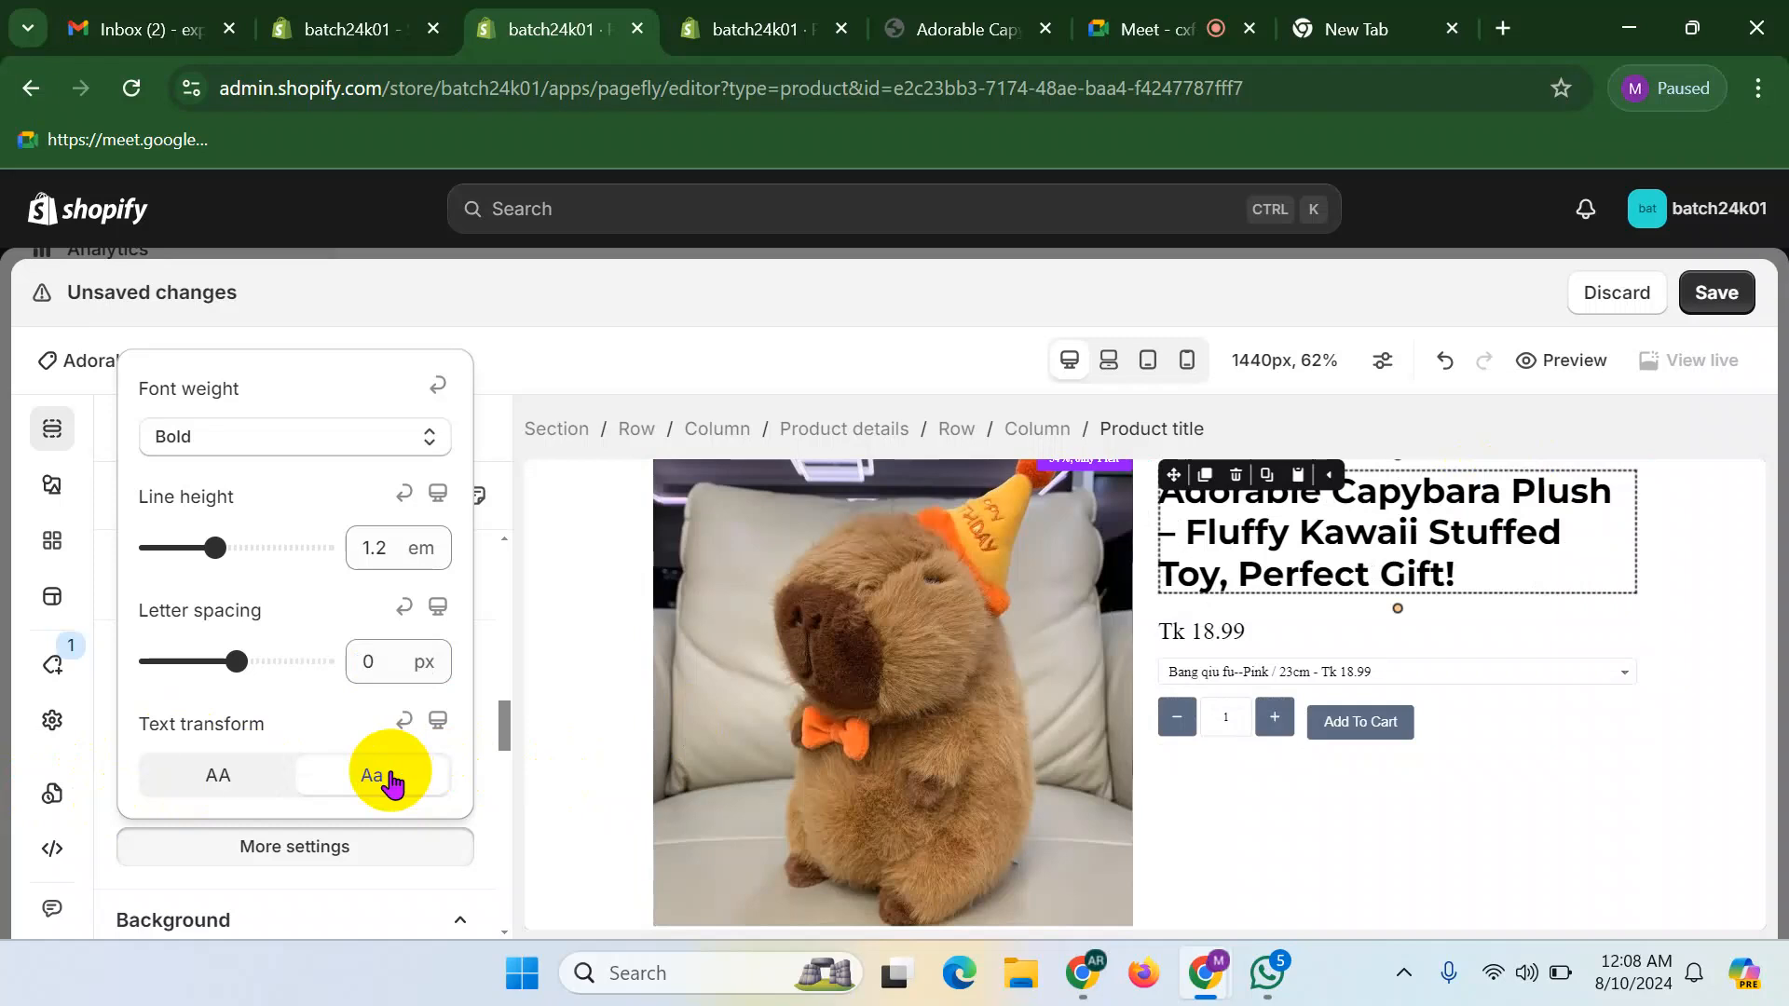
pyautogui.click(237, 788)
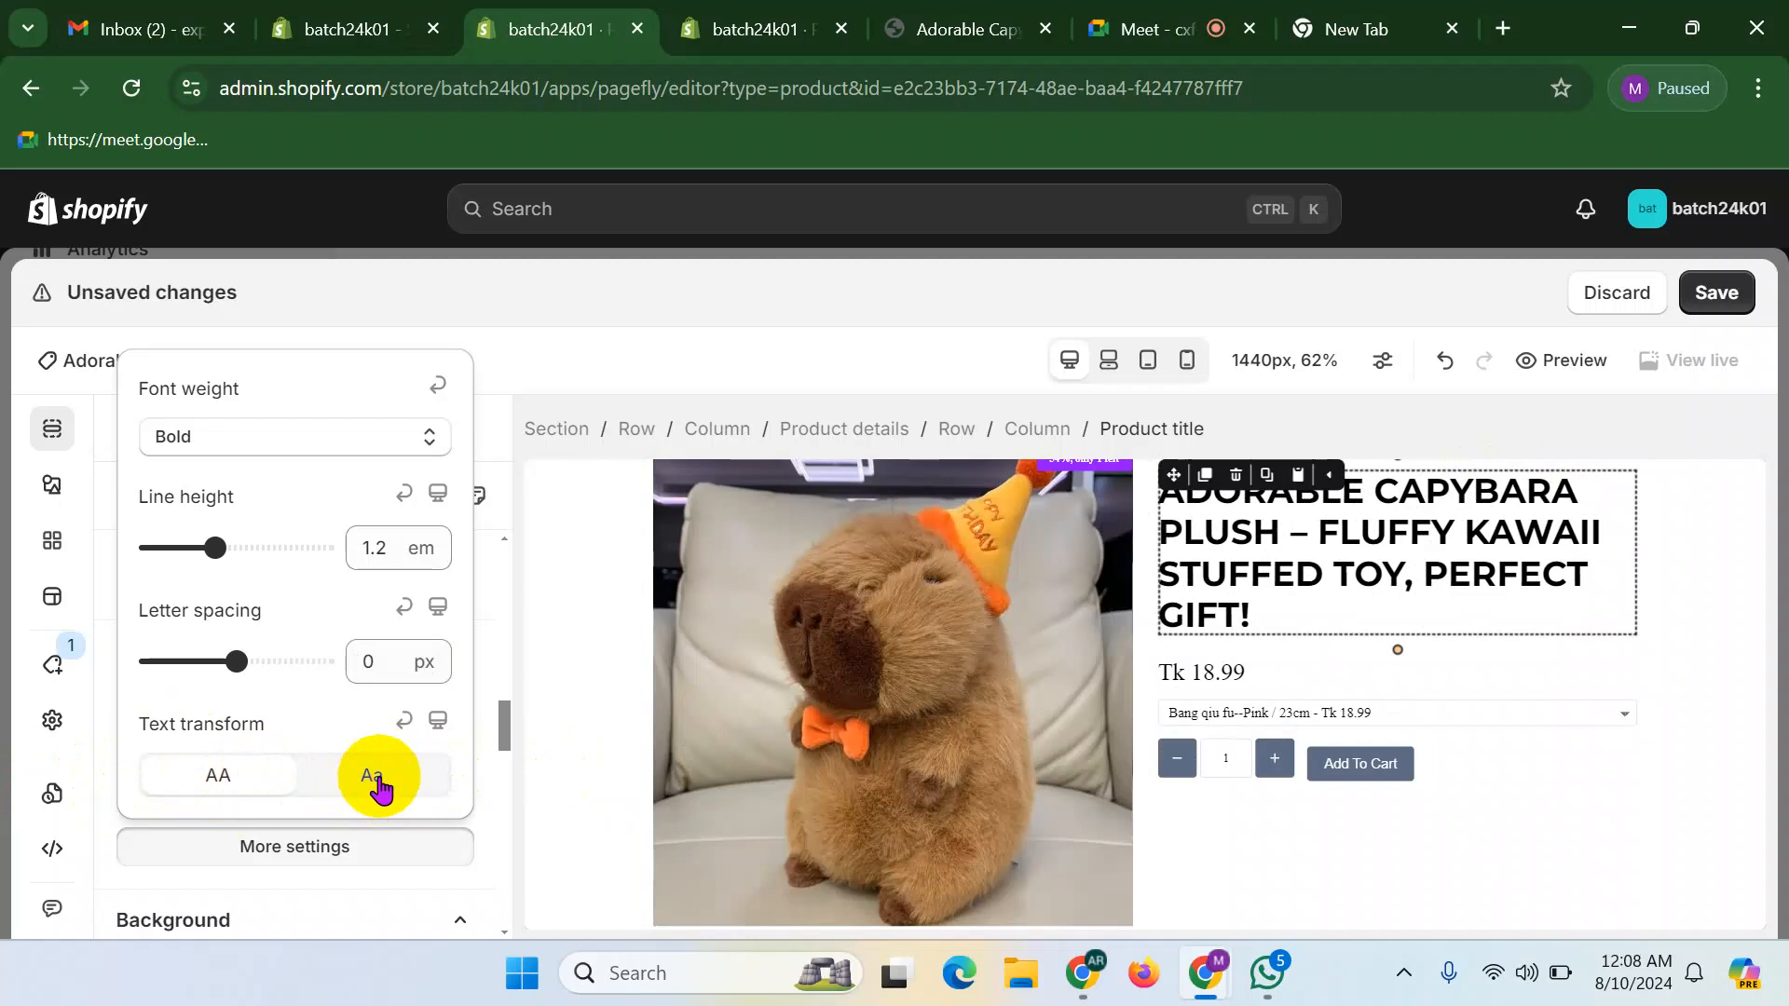
pyautogui.click(377, 781)
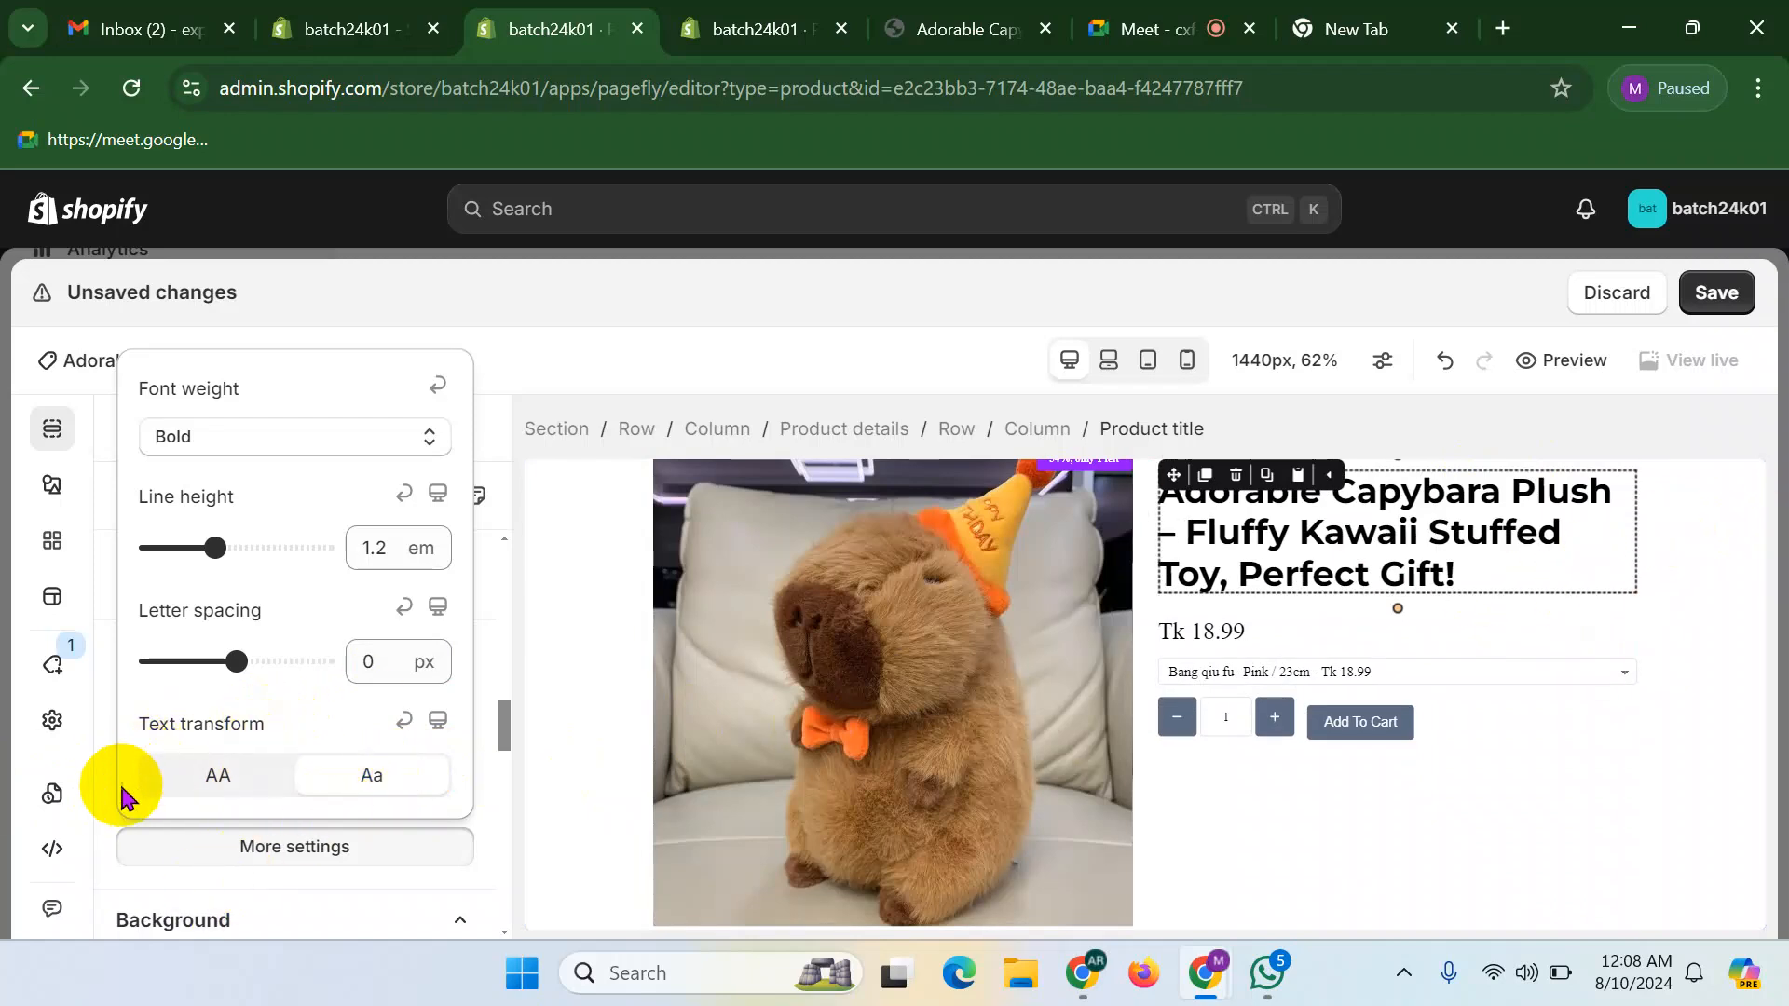
pyautogui.click(98, 797)
# - Remove the text-transform: capitalize line from the product title's CSS code
pyautogui.scroll(-5, 364, 689)
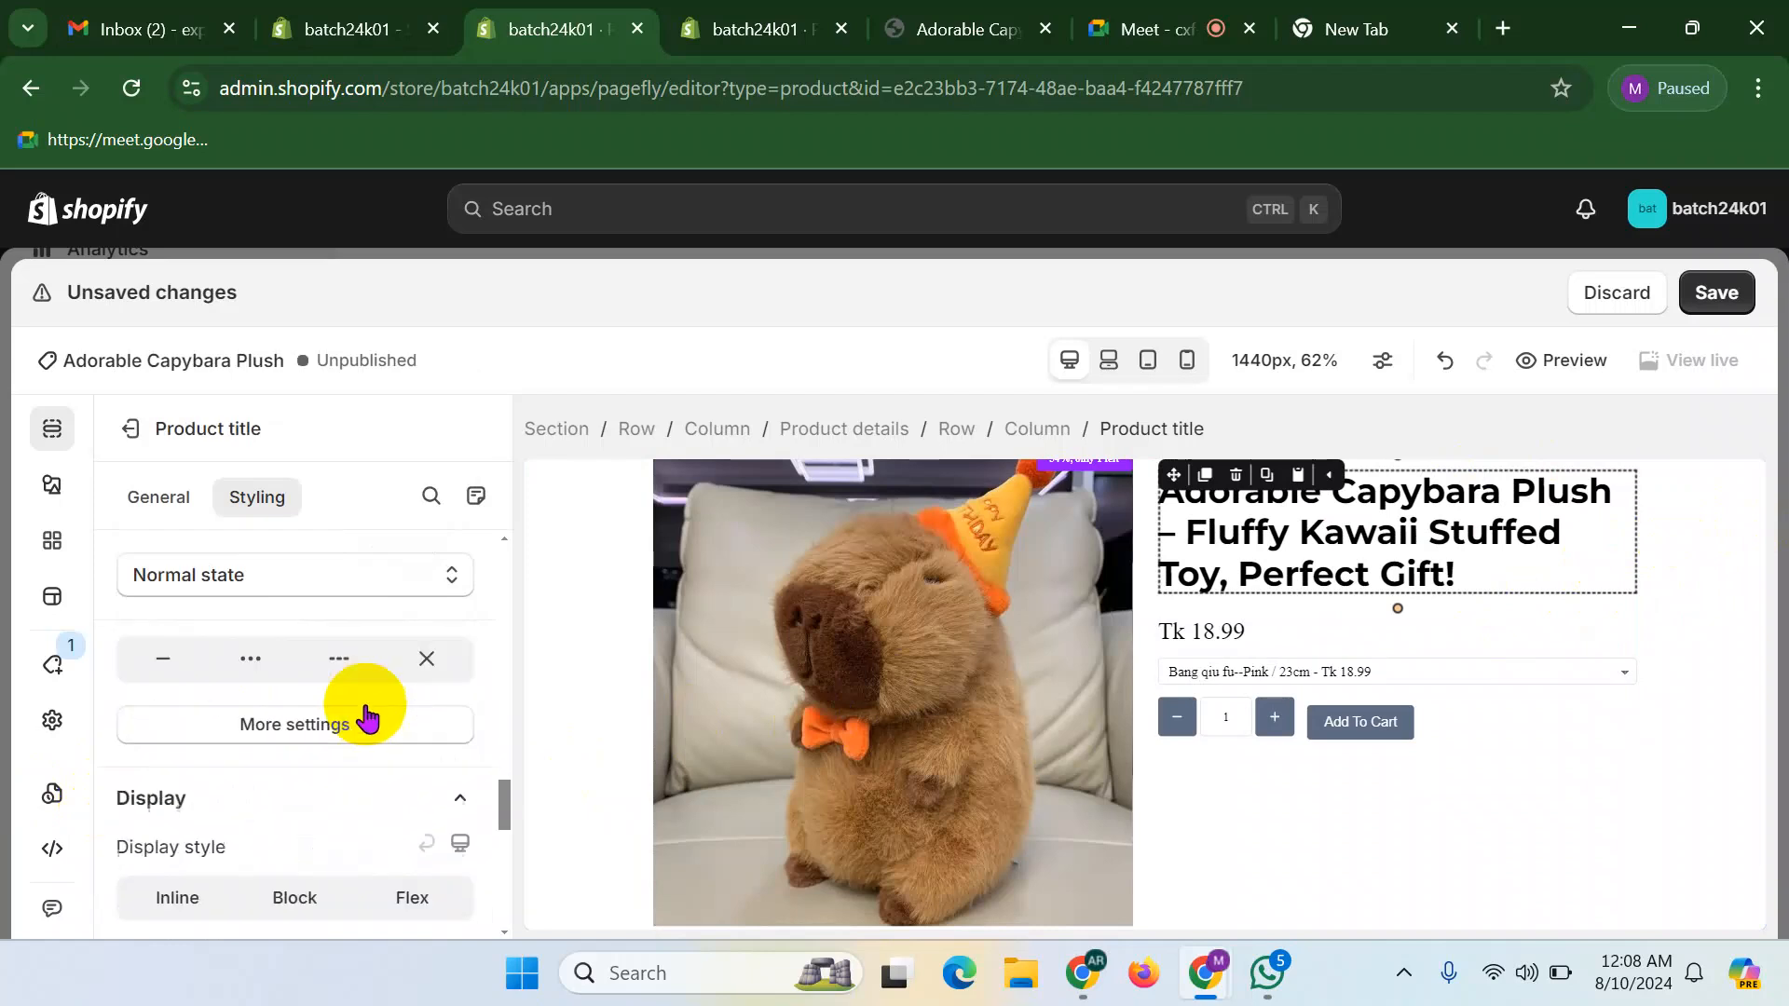
pyautogui.scroll(-5, 373, 801)
pyautogui.scroll(2, 379, 818)
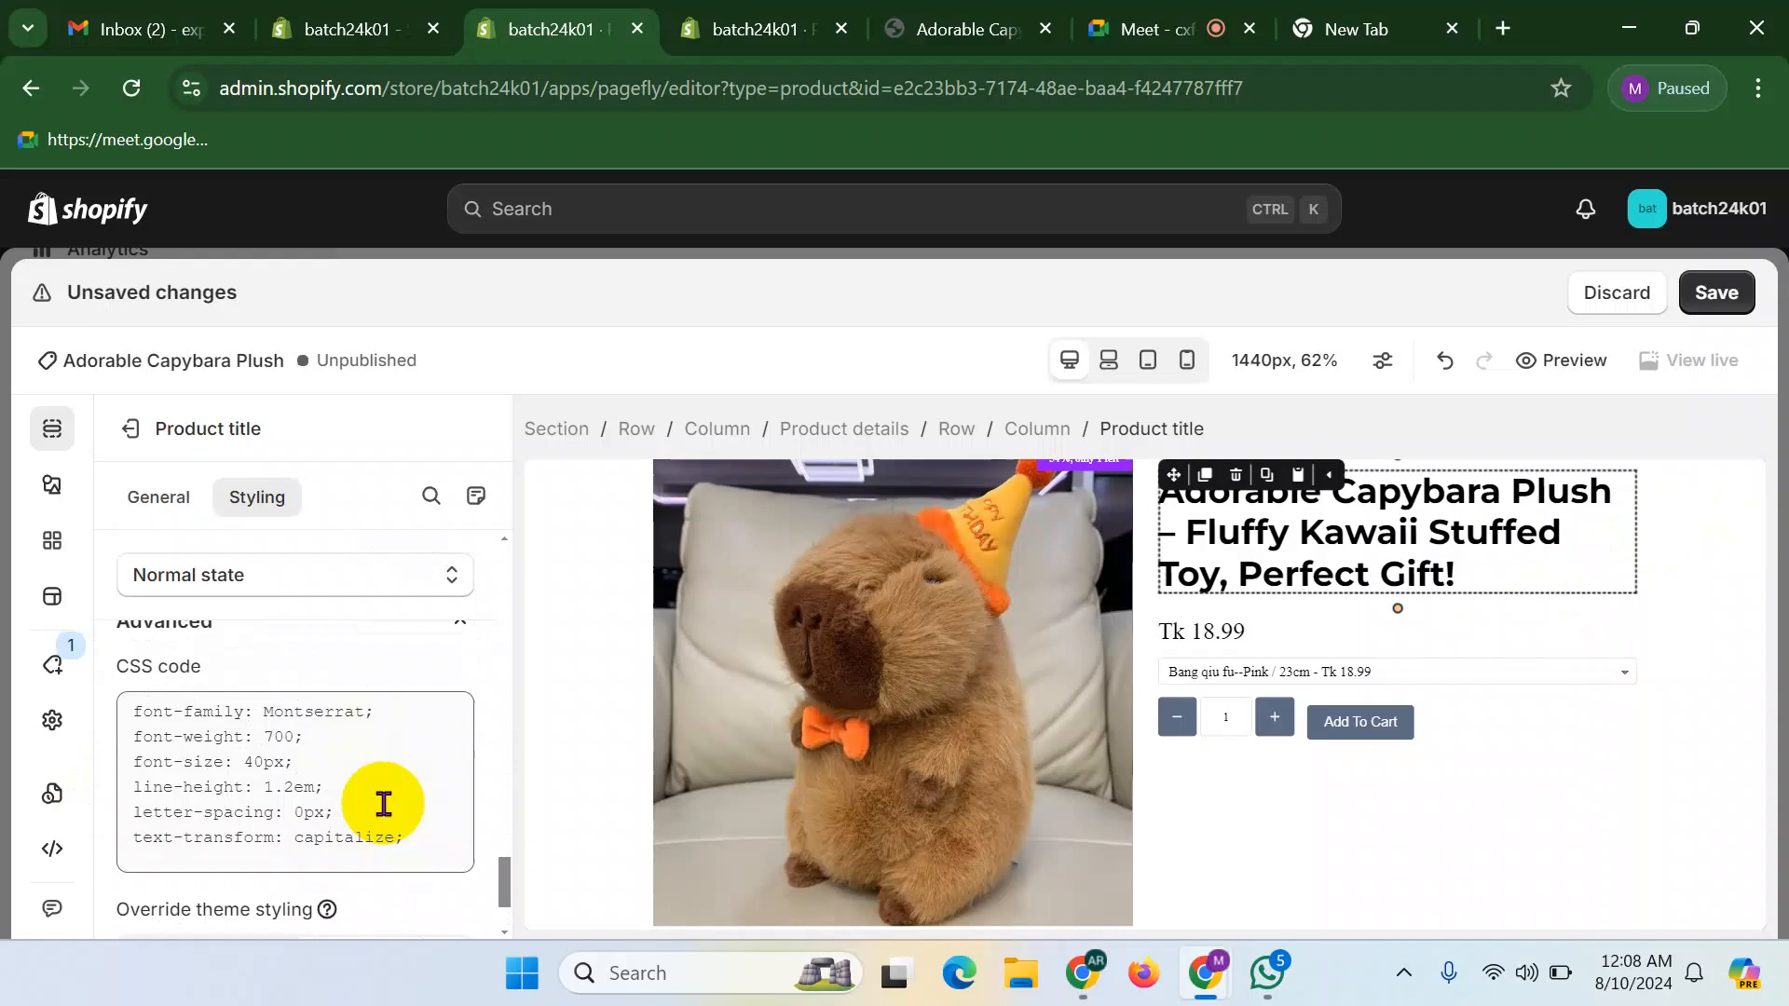
pyautogui.moveTo(412, 841); pyautogui.dragTo(122, 838)
pyautogui.press('BackSpace')
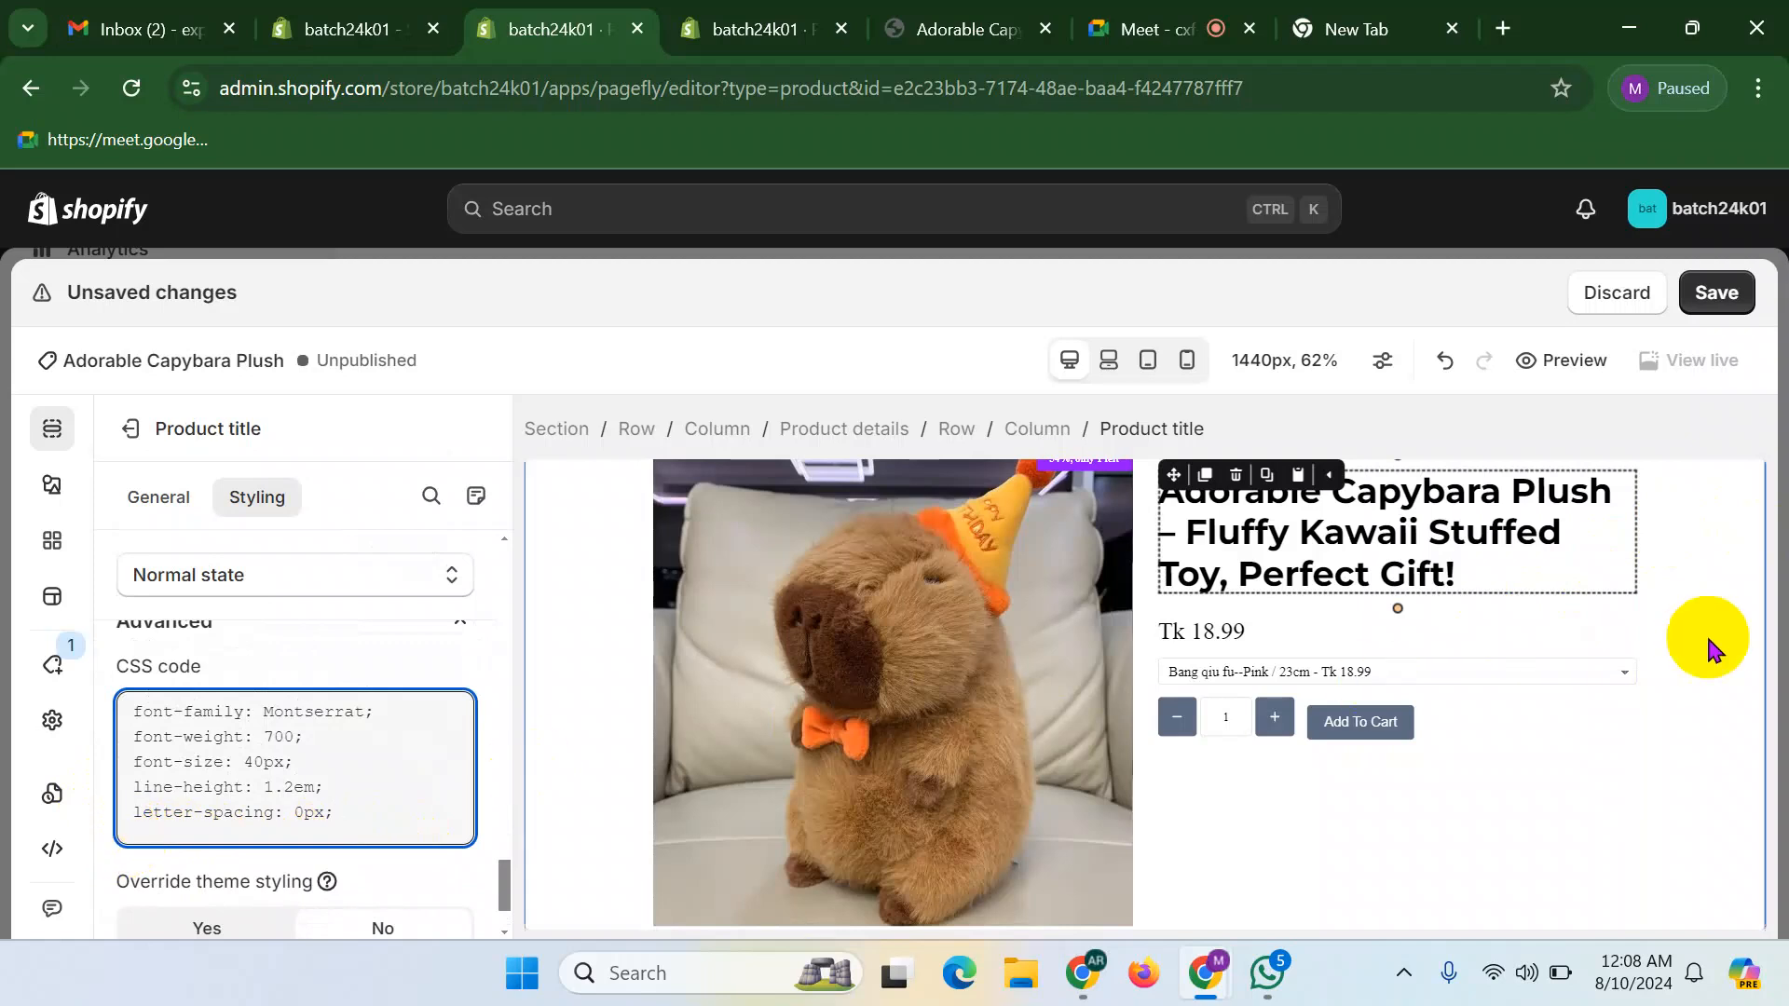
pyautogui.click(1457, 626)
pyautogui.click(1363, 529)
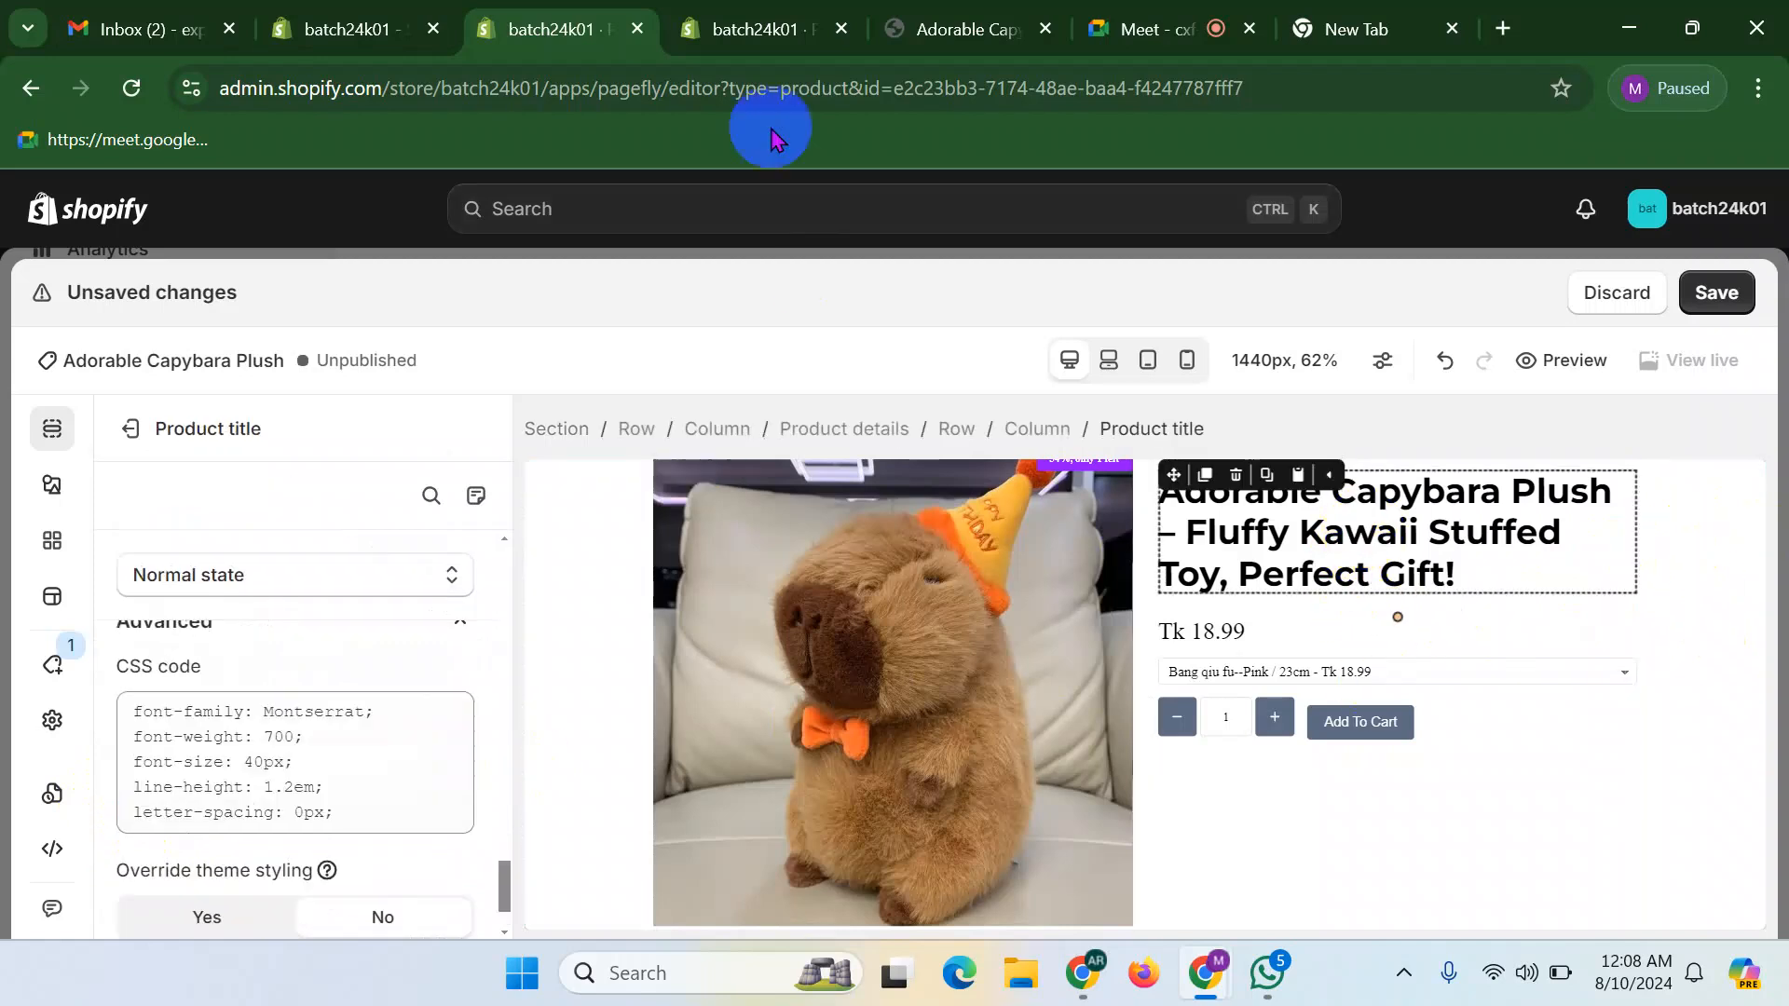
# - Look at how the price is displayed in the capybara plush store preview, and return to the page editor
pyautogui.click(1007, 25)
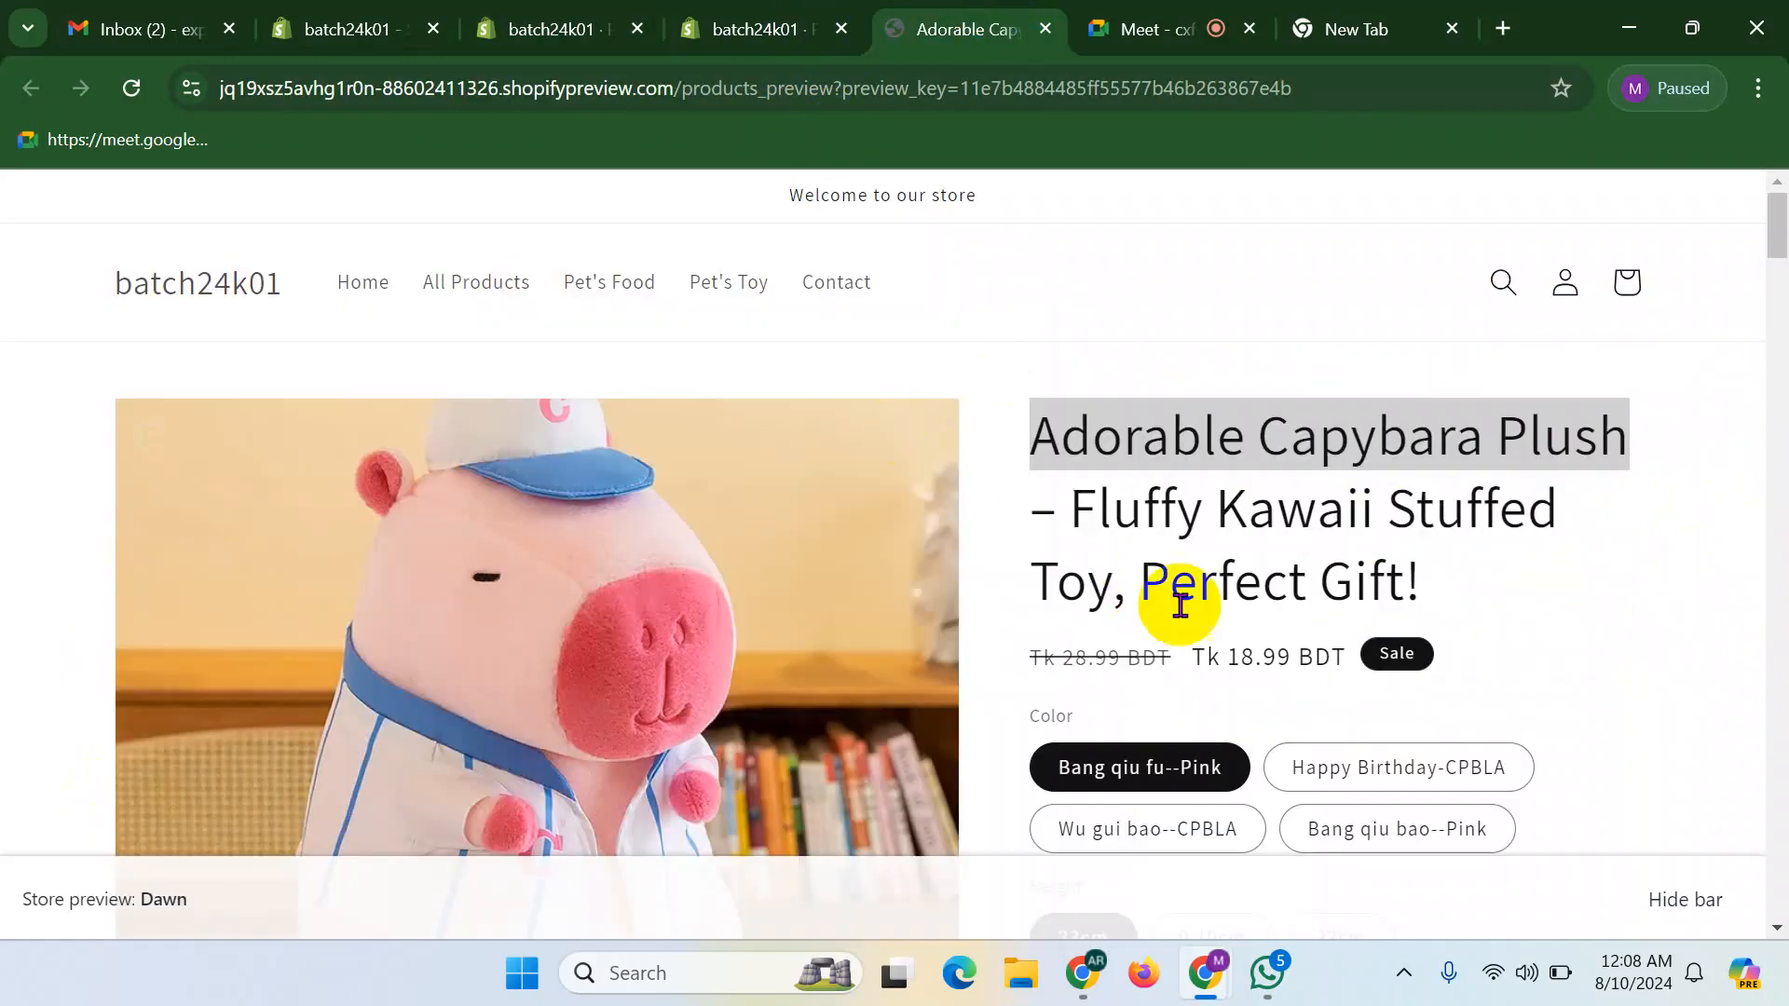
pyautogui.click(707, 11)
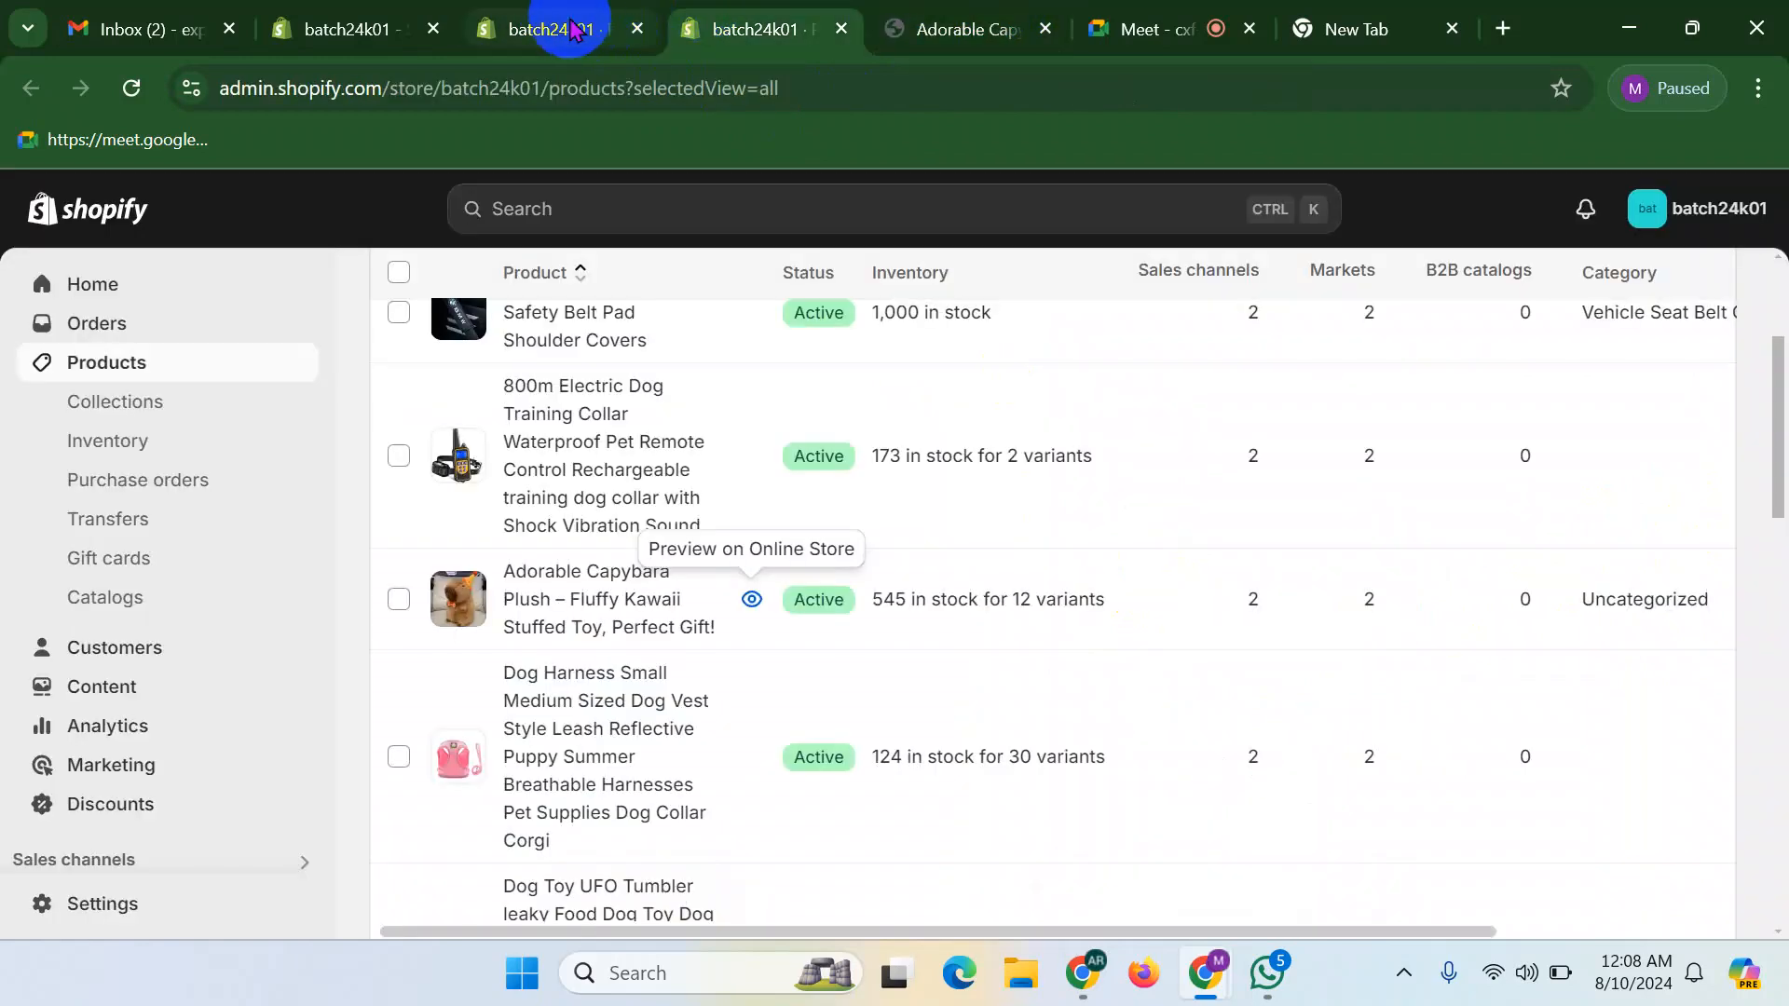
pyautogui.click(566, 20)
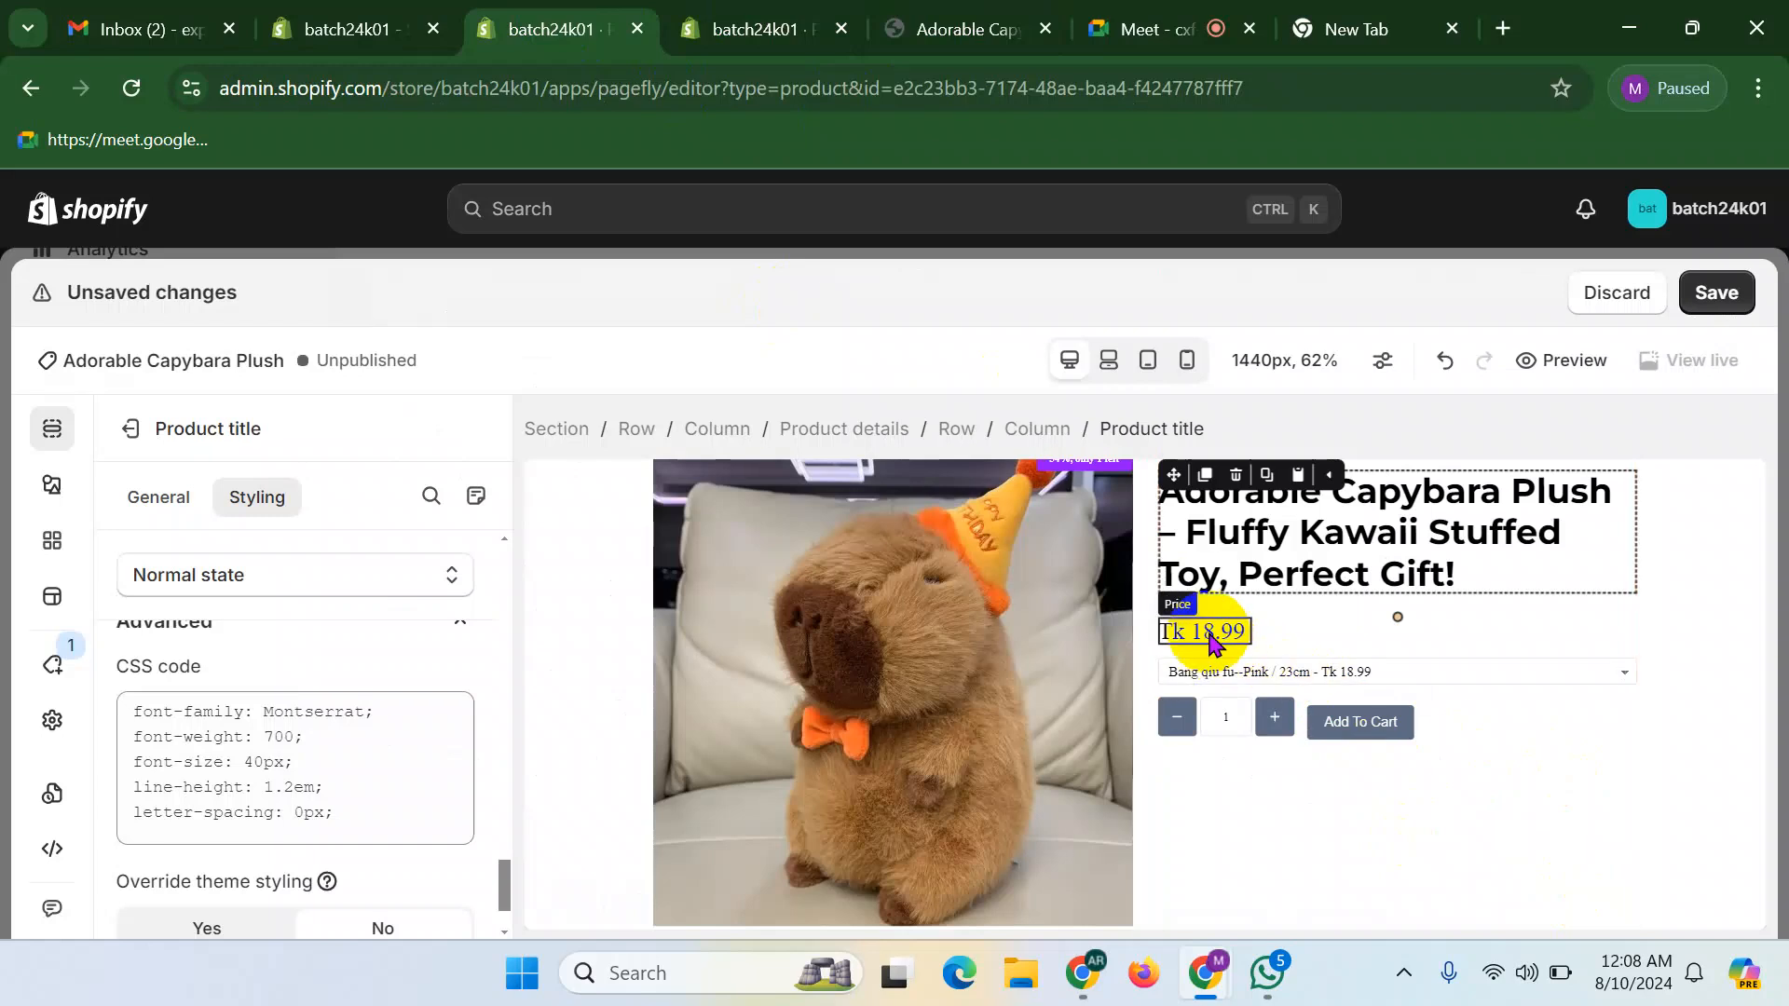
# - Set the product price element's display to show the sale price followed by the struck-through compare-at price
pyautogui.click(1234, 637)
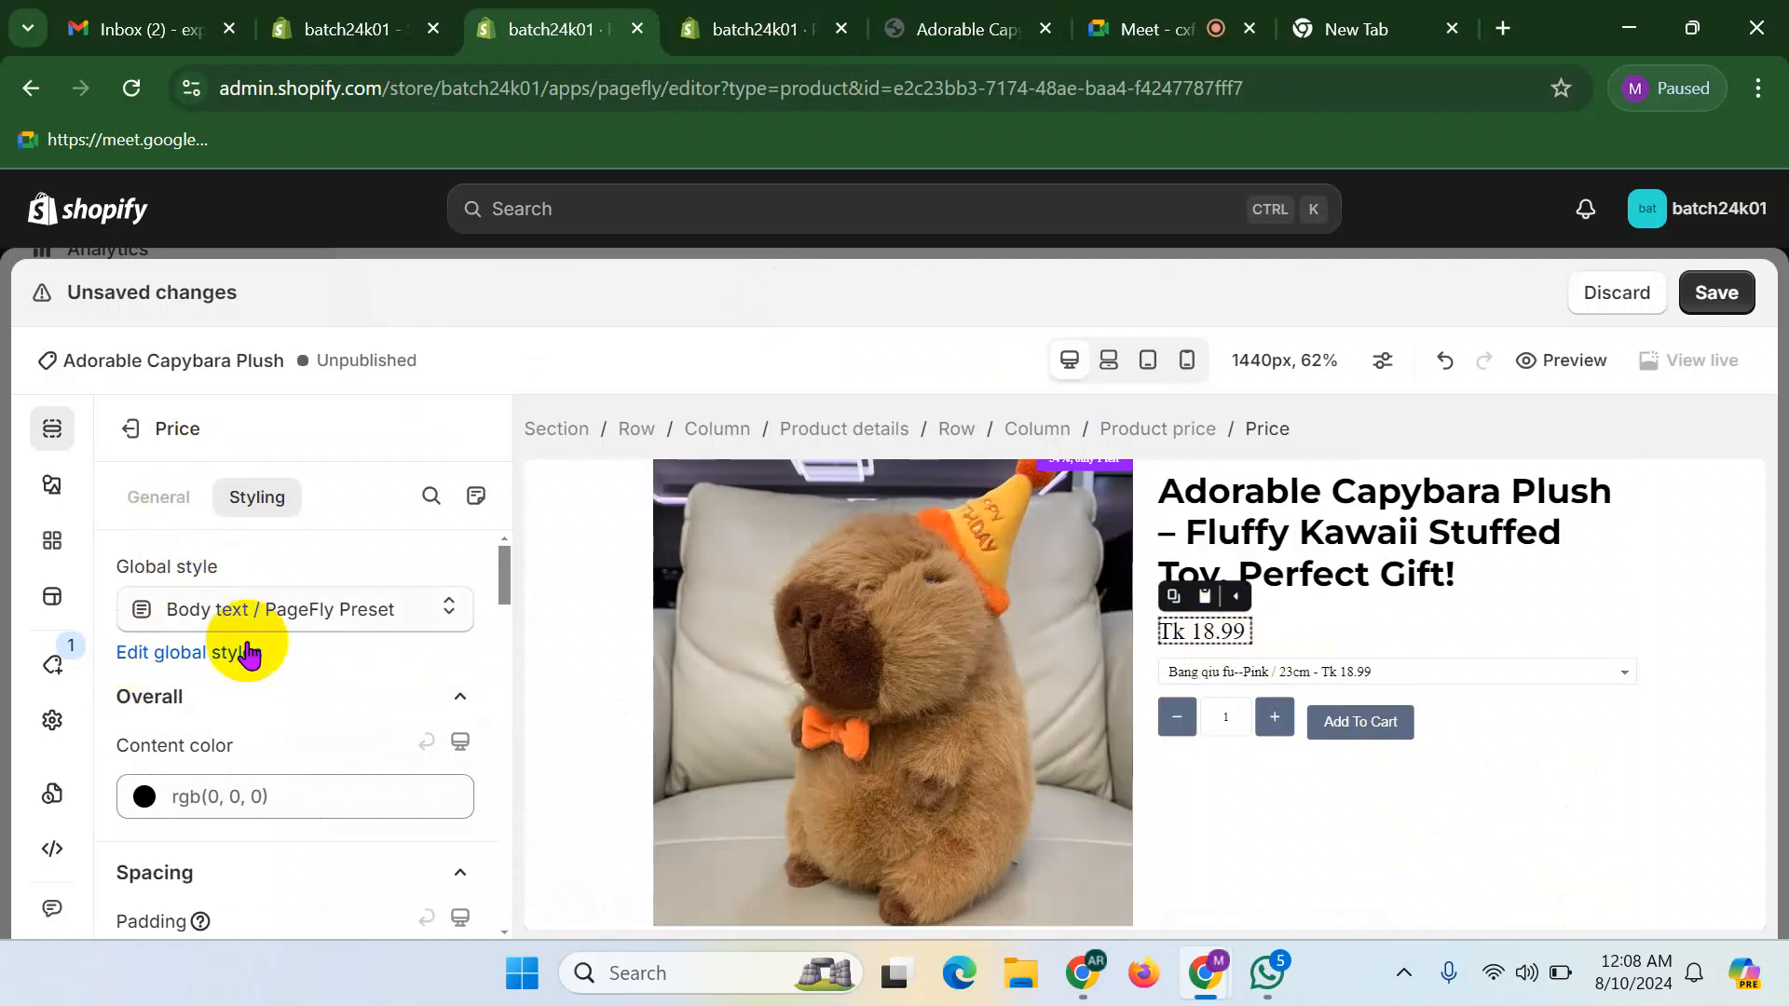
pyautogui.click(163, 499)
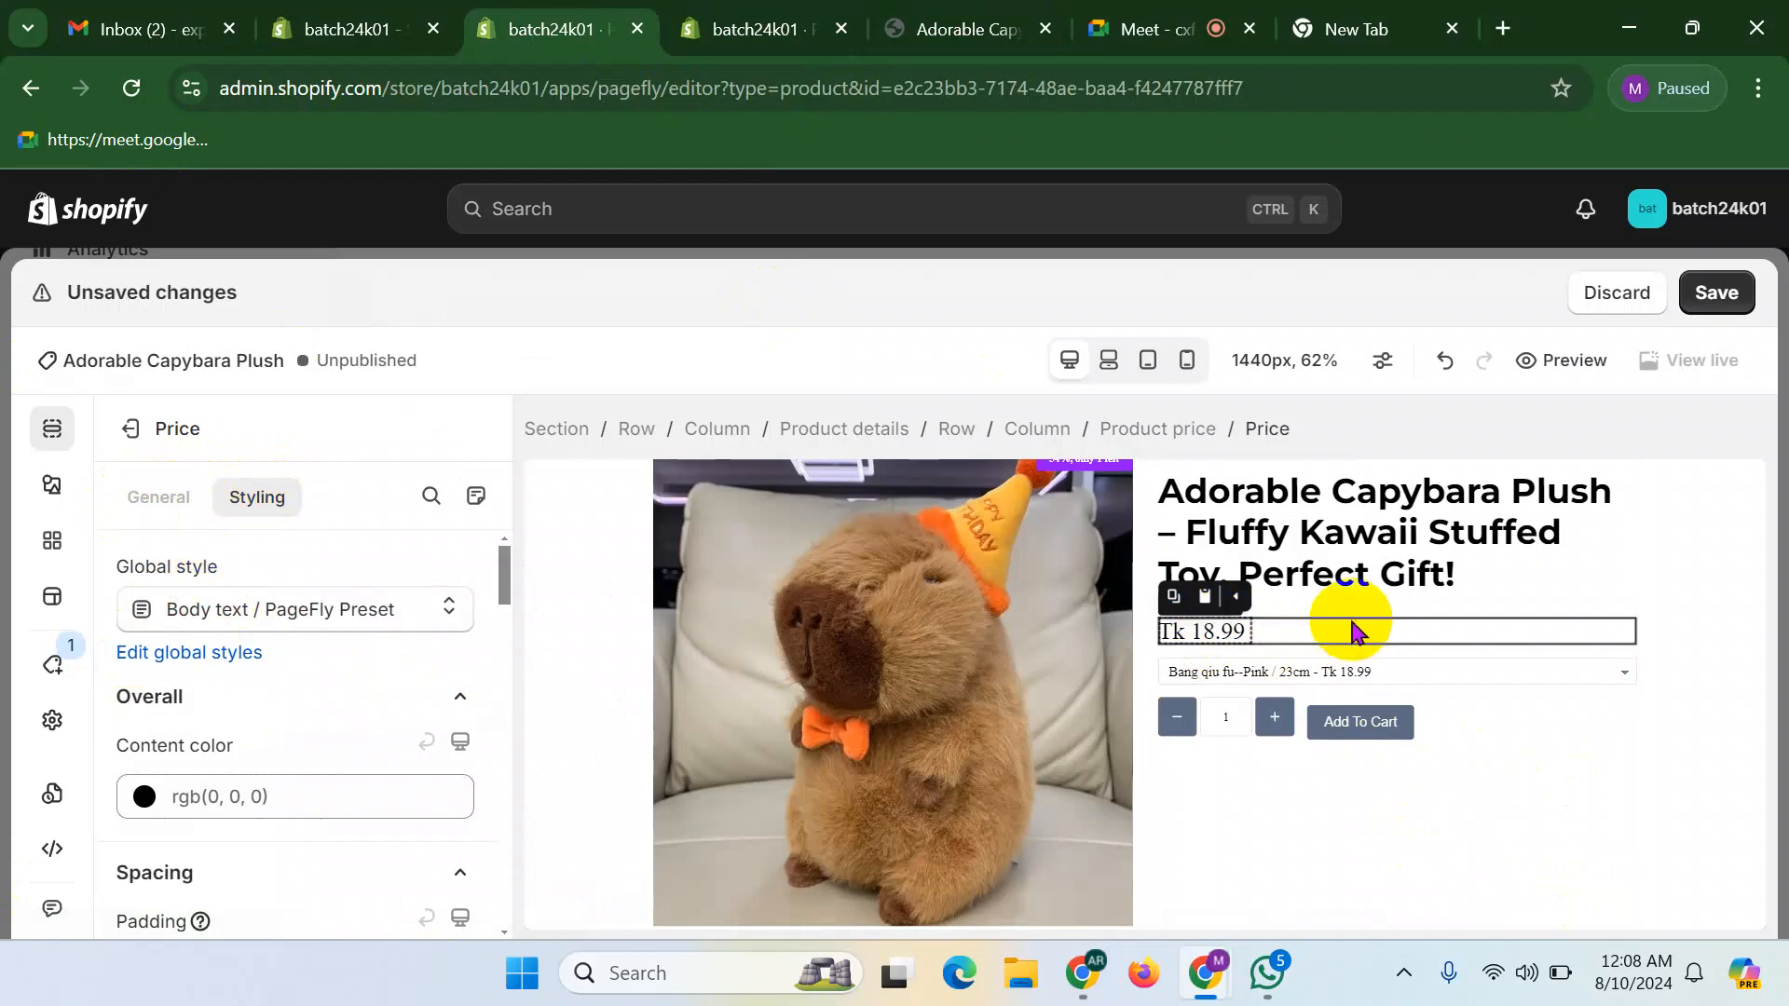
pyautogui.click(1165, 436)
pyautogui.click(154, 503)
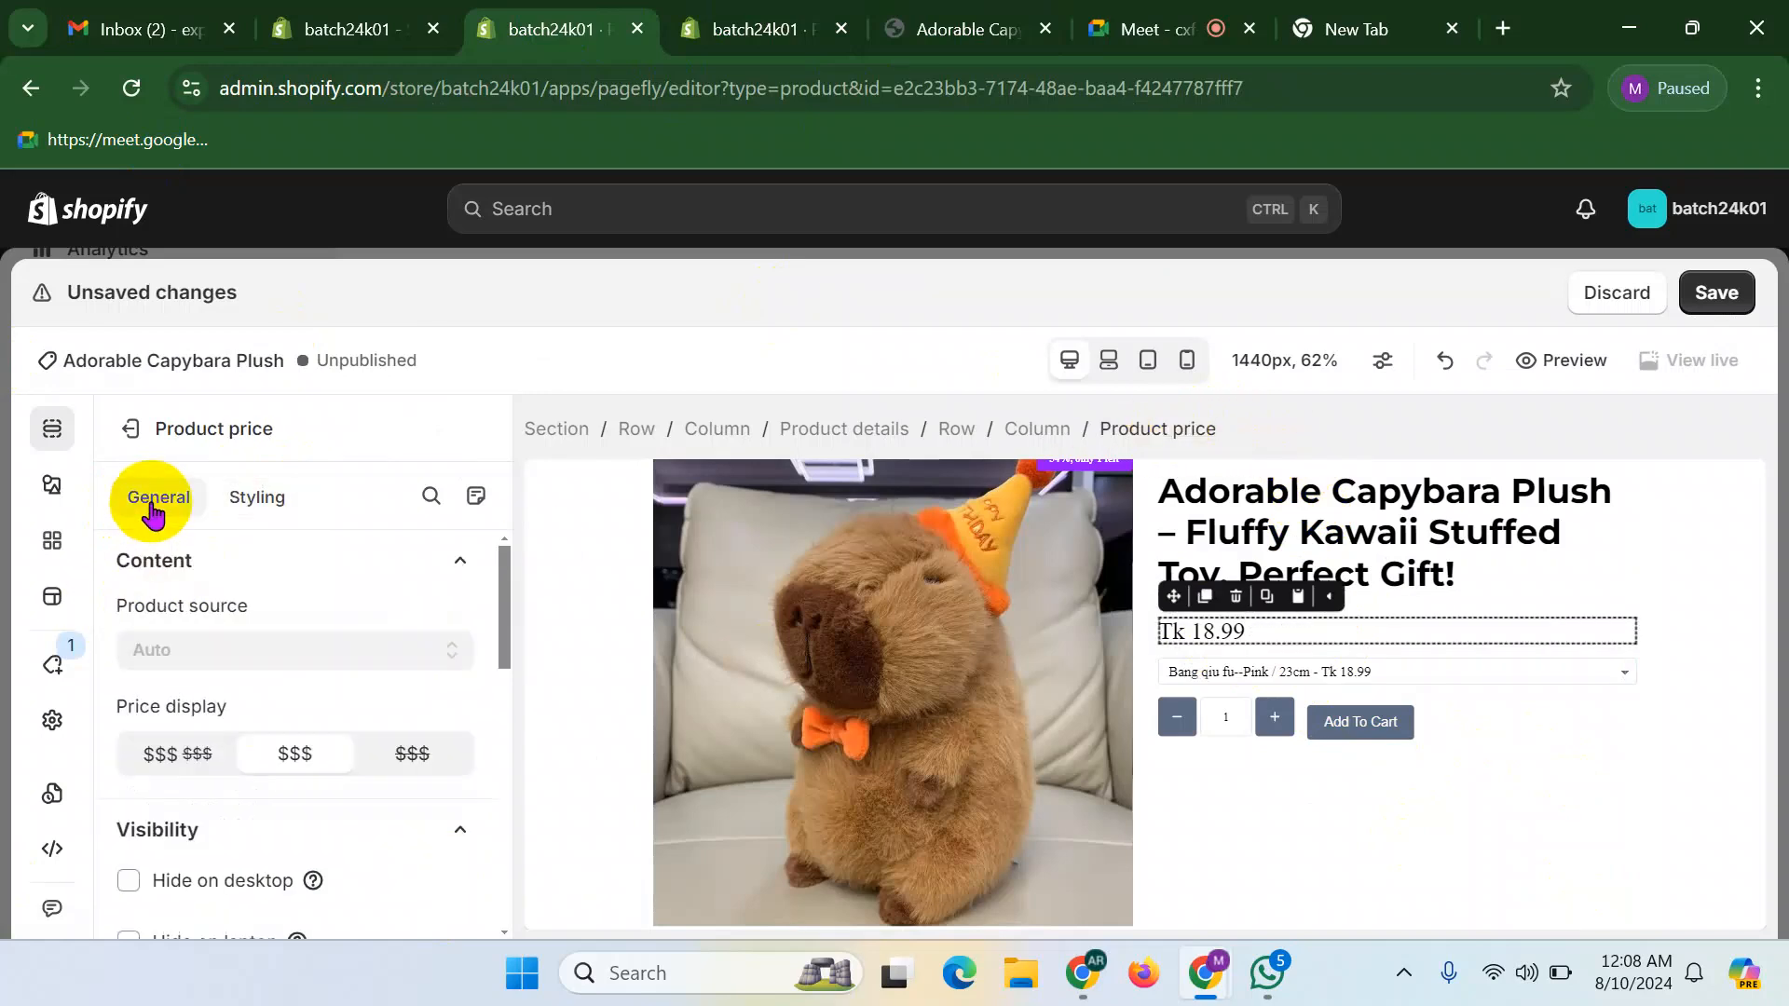
pyautogui.click(168, 759)
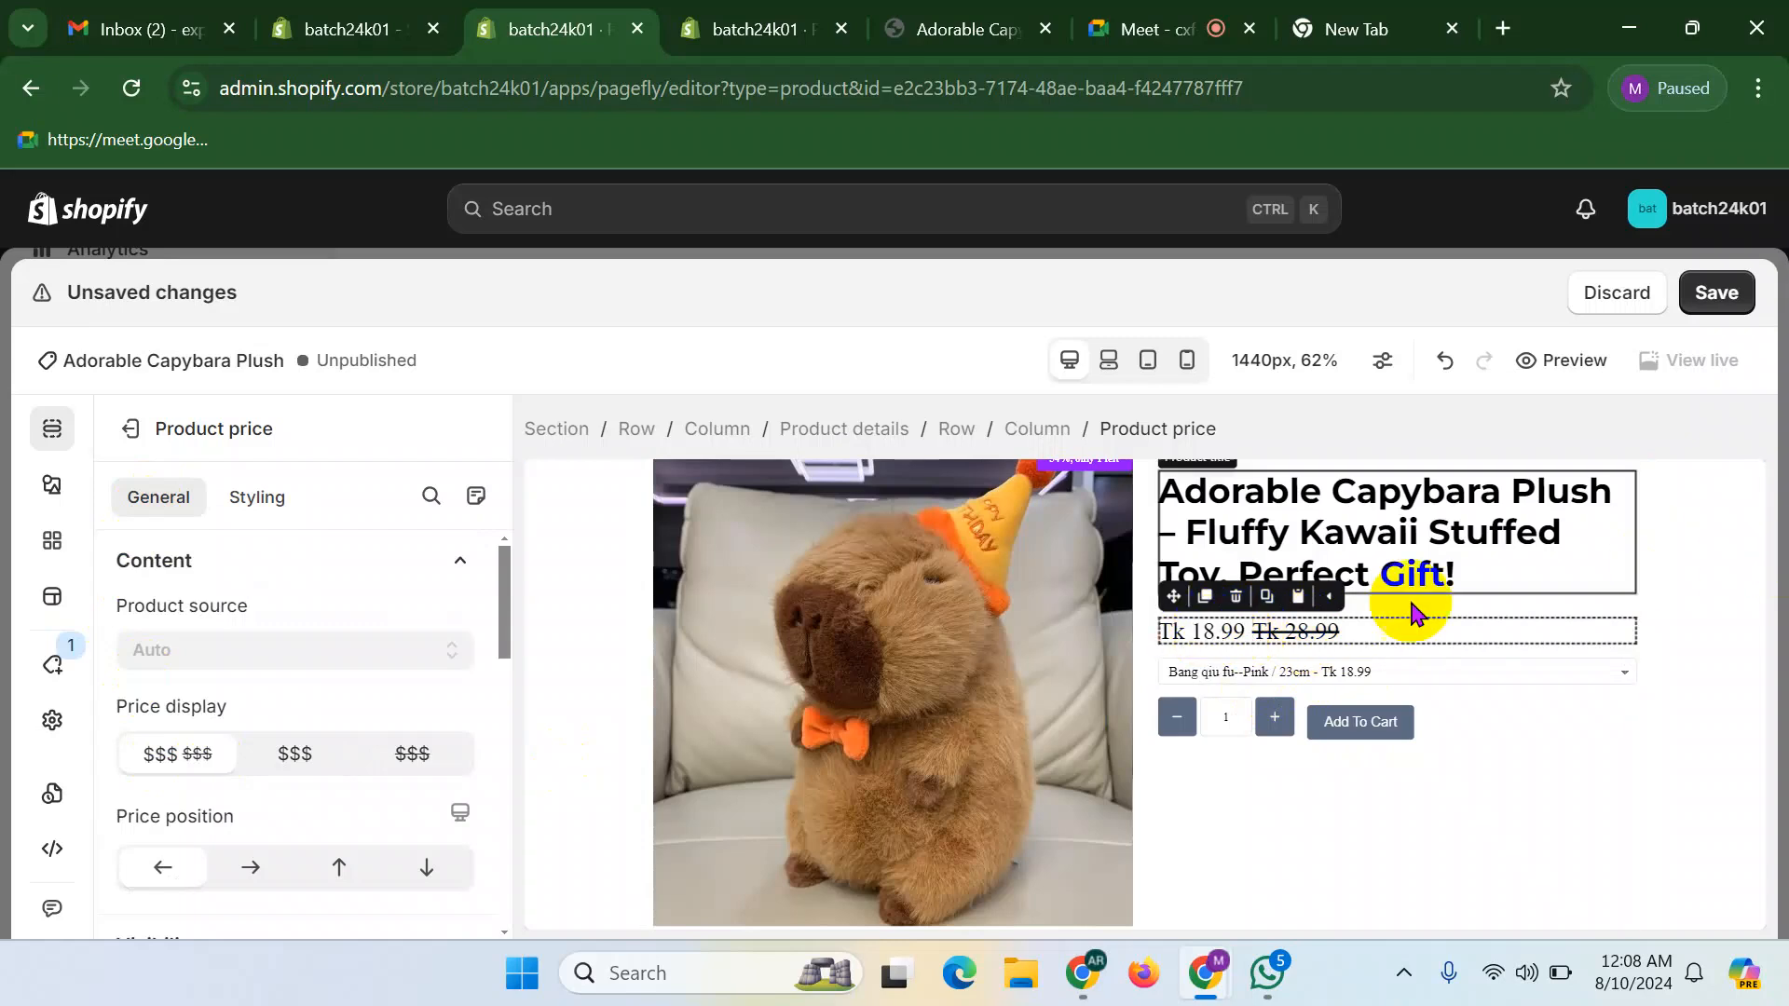
# - Set the sale price's font family to Montserrat and its font weight to Bold
pyautogui.click(1222, 638)
pyautogui.scroll(-8, 311, 730)
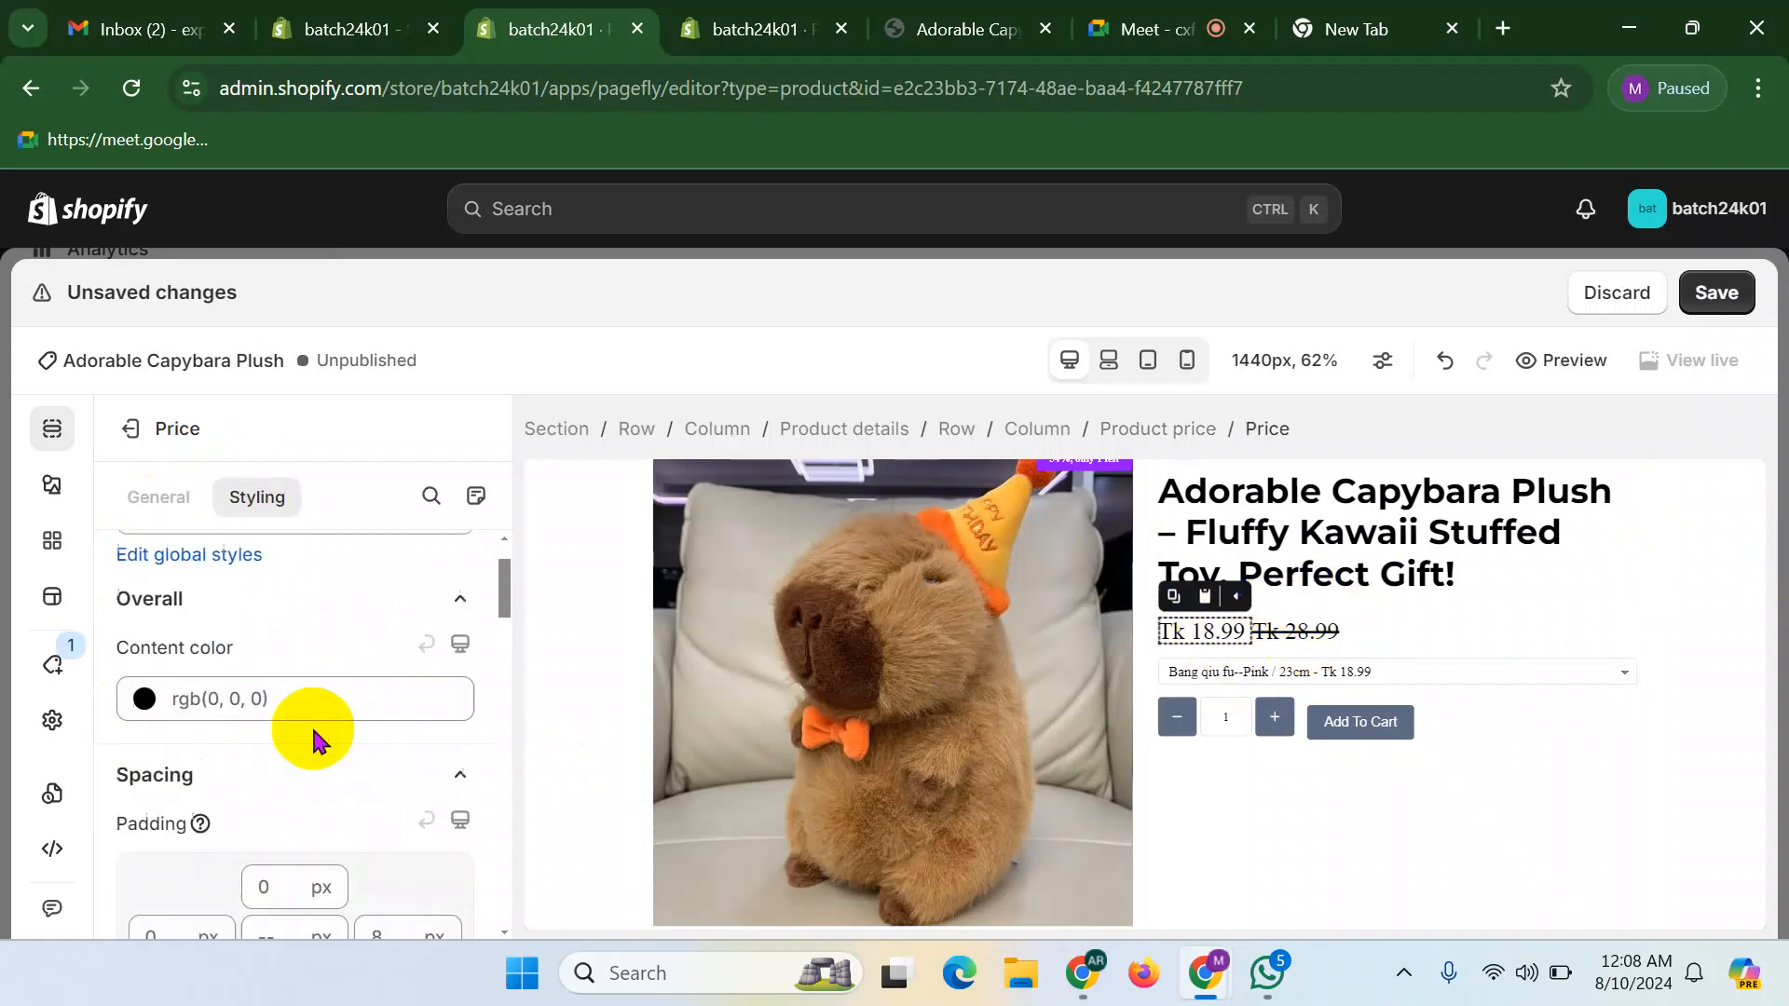
pyautogui.scroll(-3, 317, 746)
pyautogui.scroll(3, 312, 745)
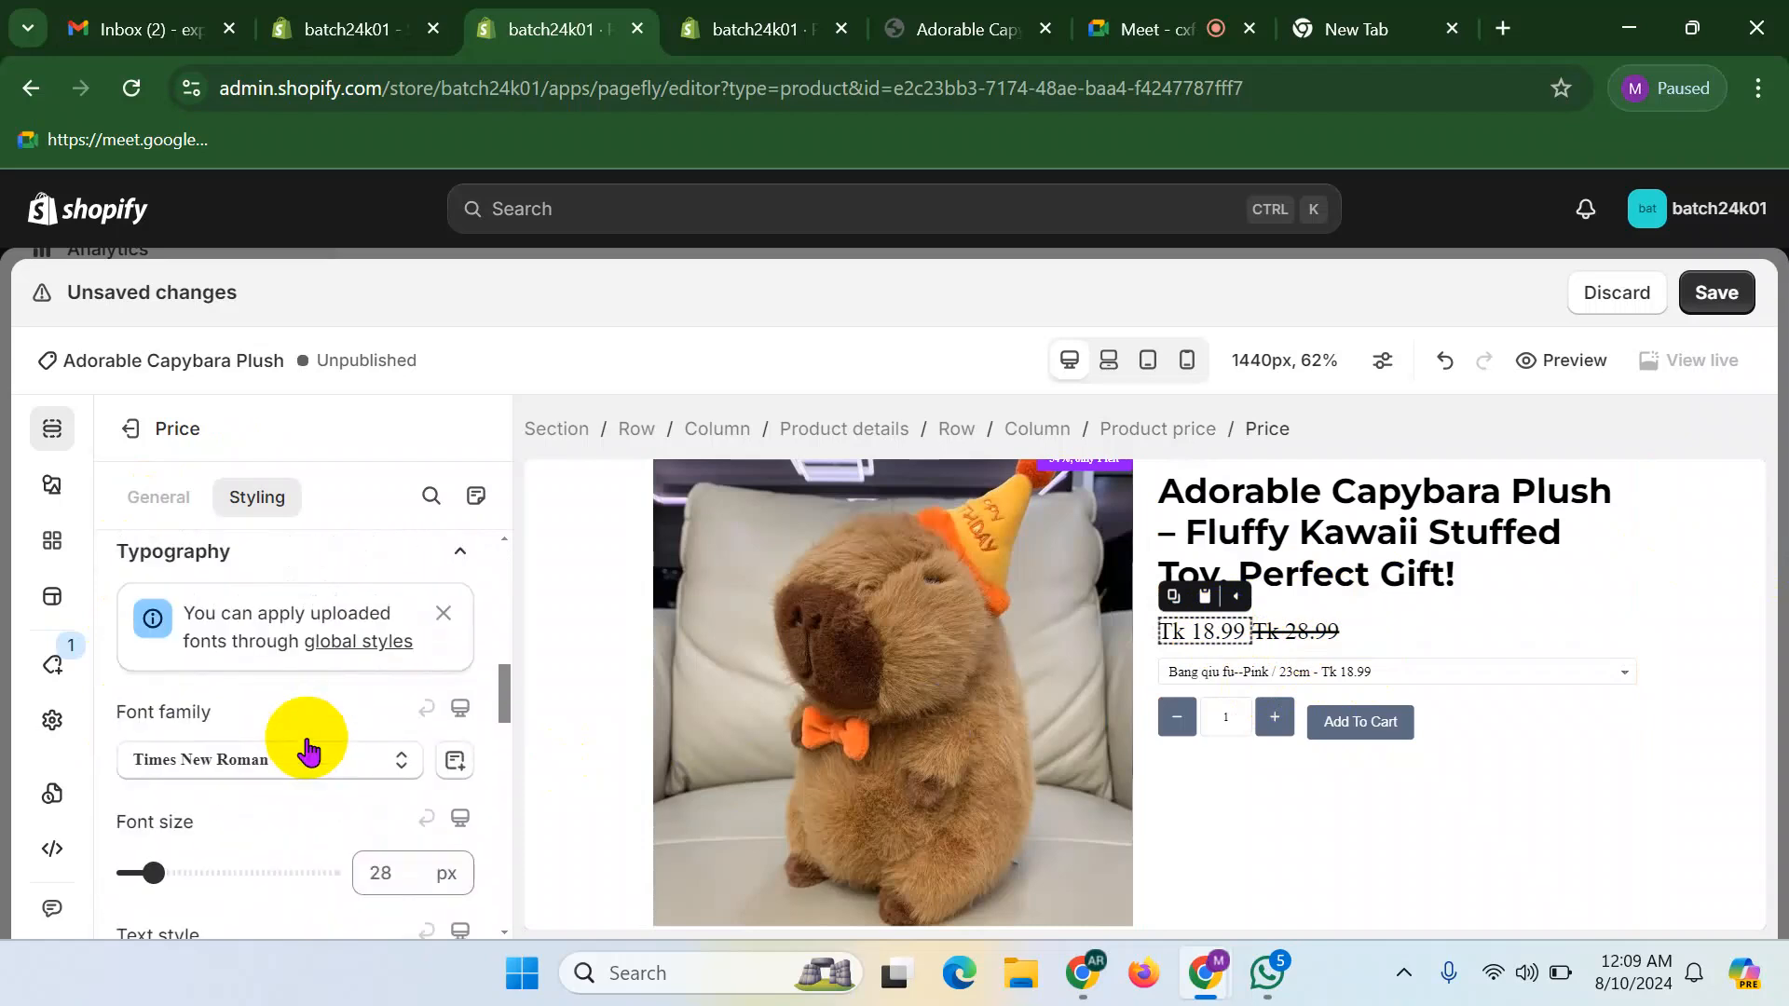
pyautogui.click(286, 766)
pyautogui.click(220, 699)
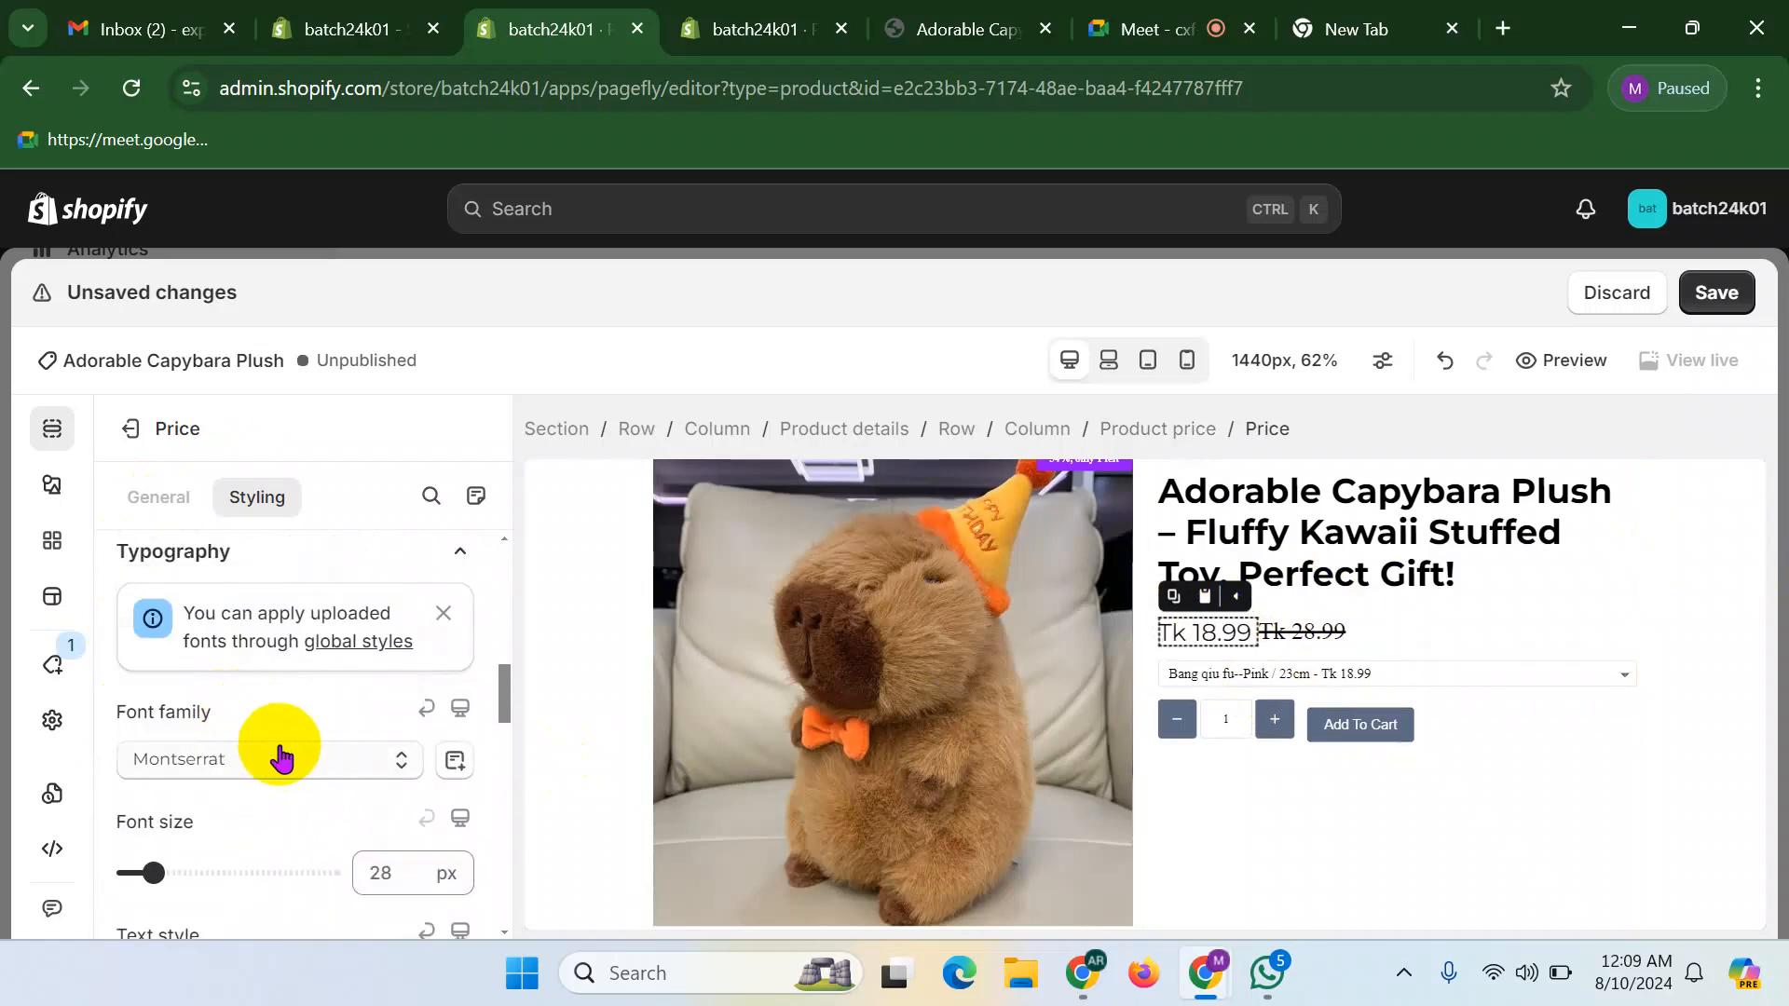
pyautogui.scroll(-5, 300, 771)
pyautogui.click(332, 644)
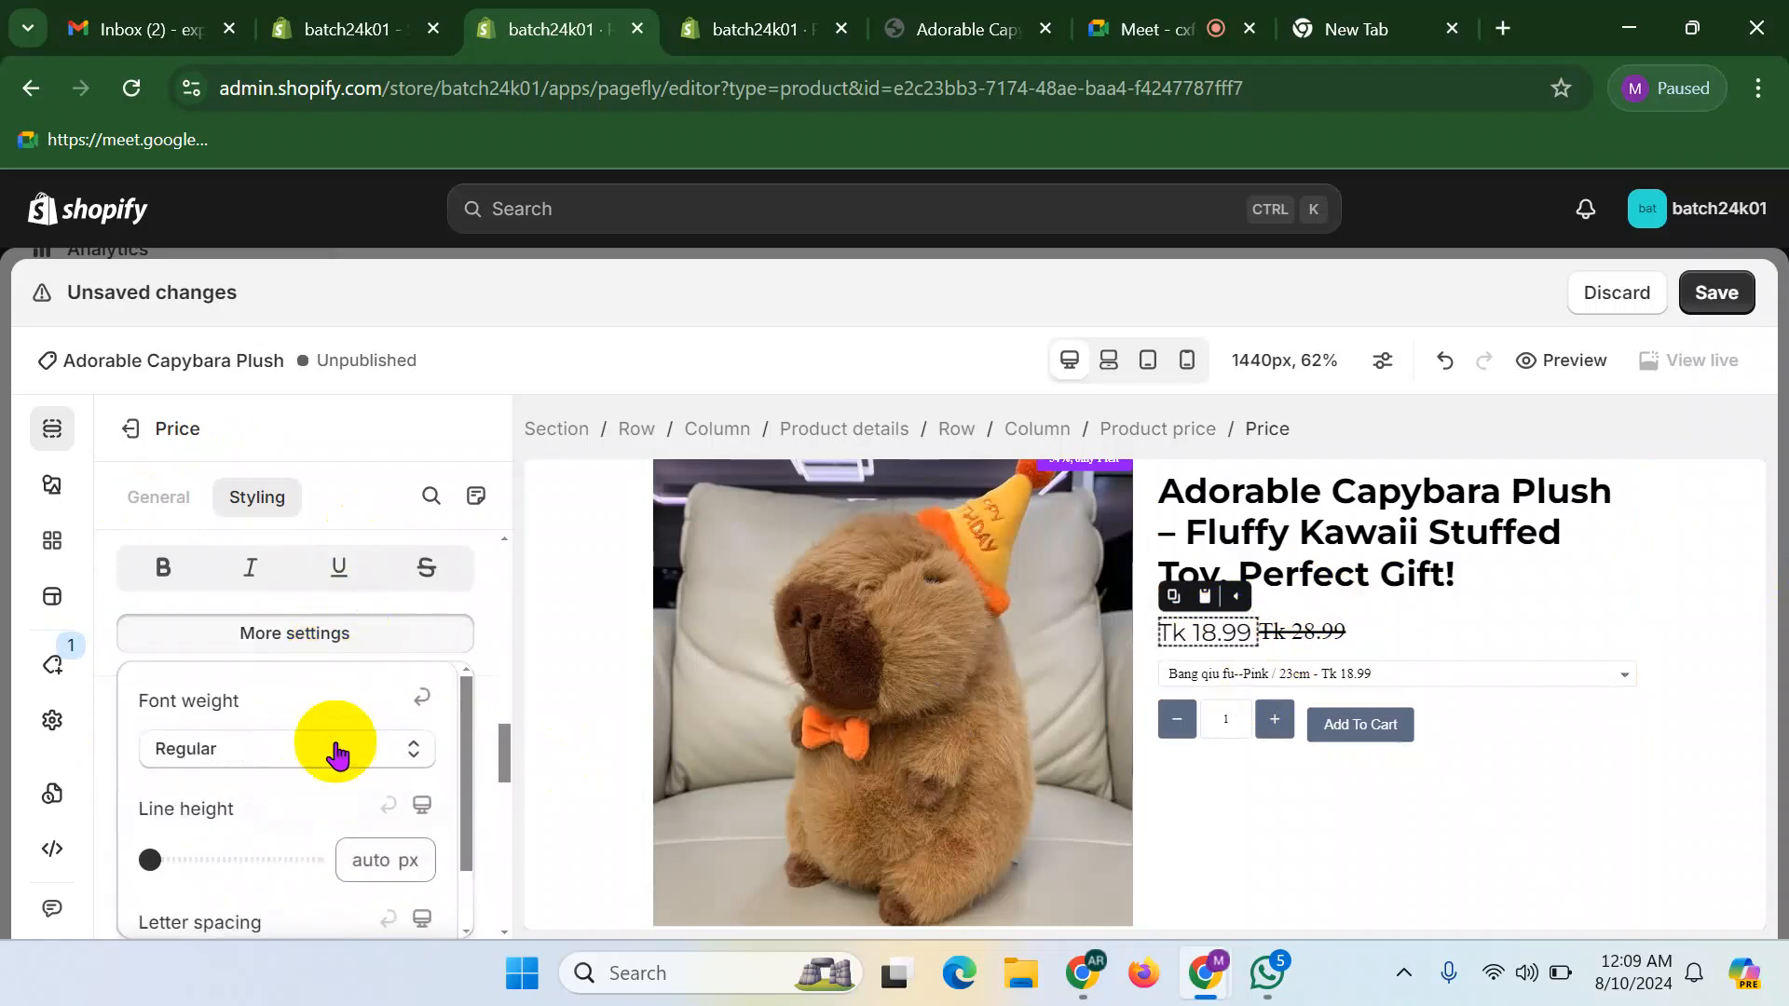
pyautogui.click(279, 751)
pyautogui.click(187, 653)
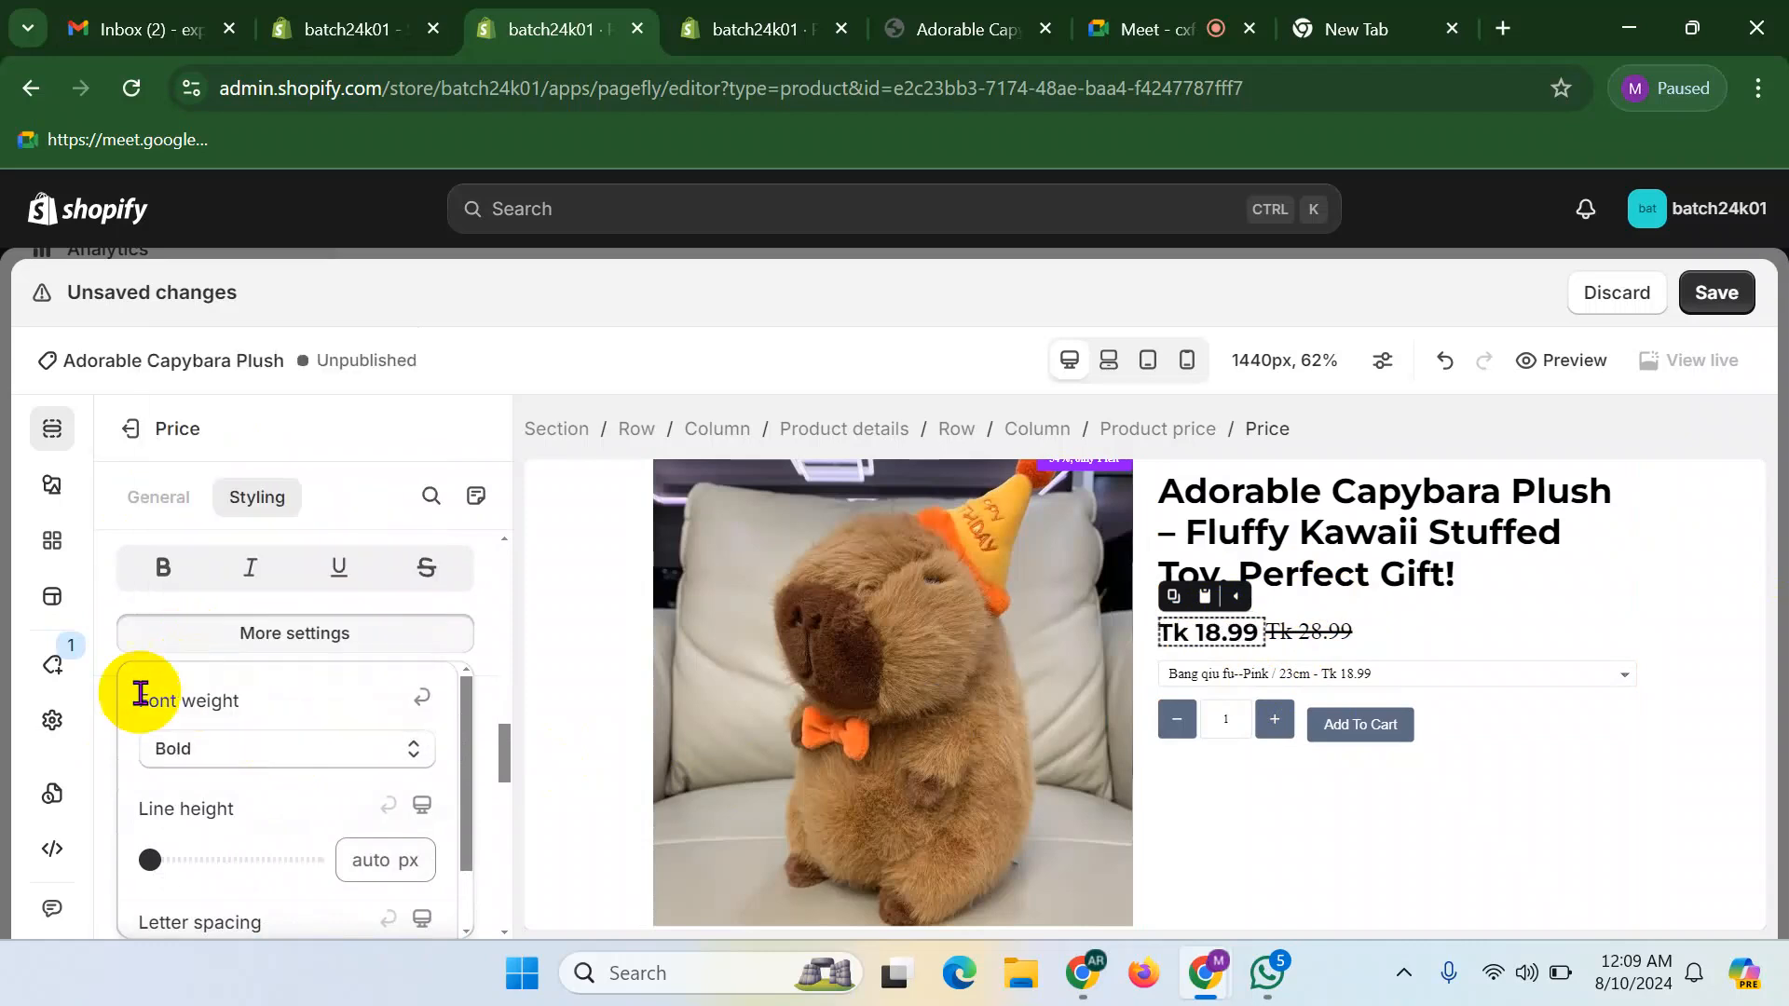
# - Set the sale price's line height to 1.2 em
pyautogui.click(366, 858)
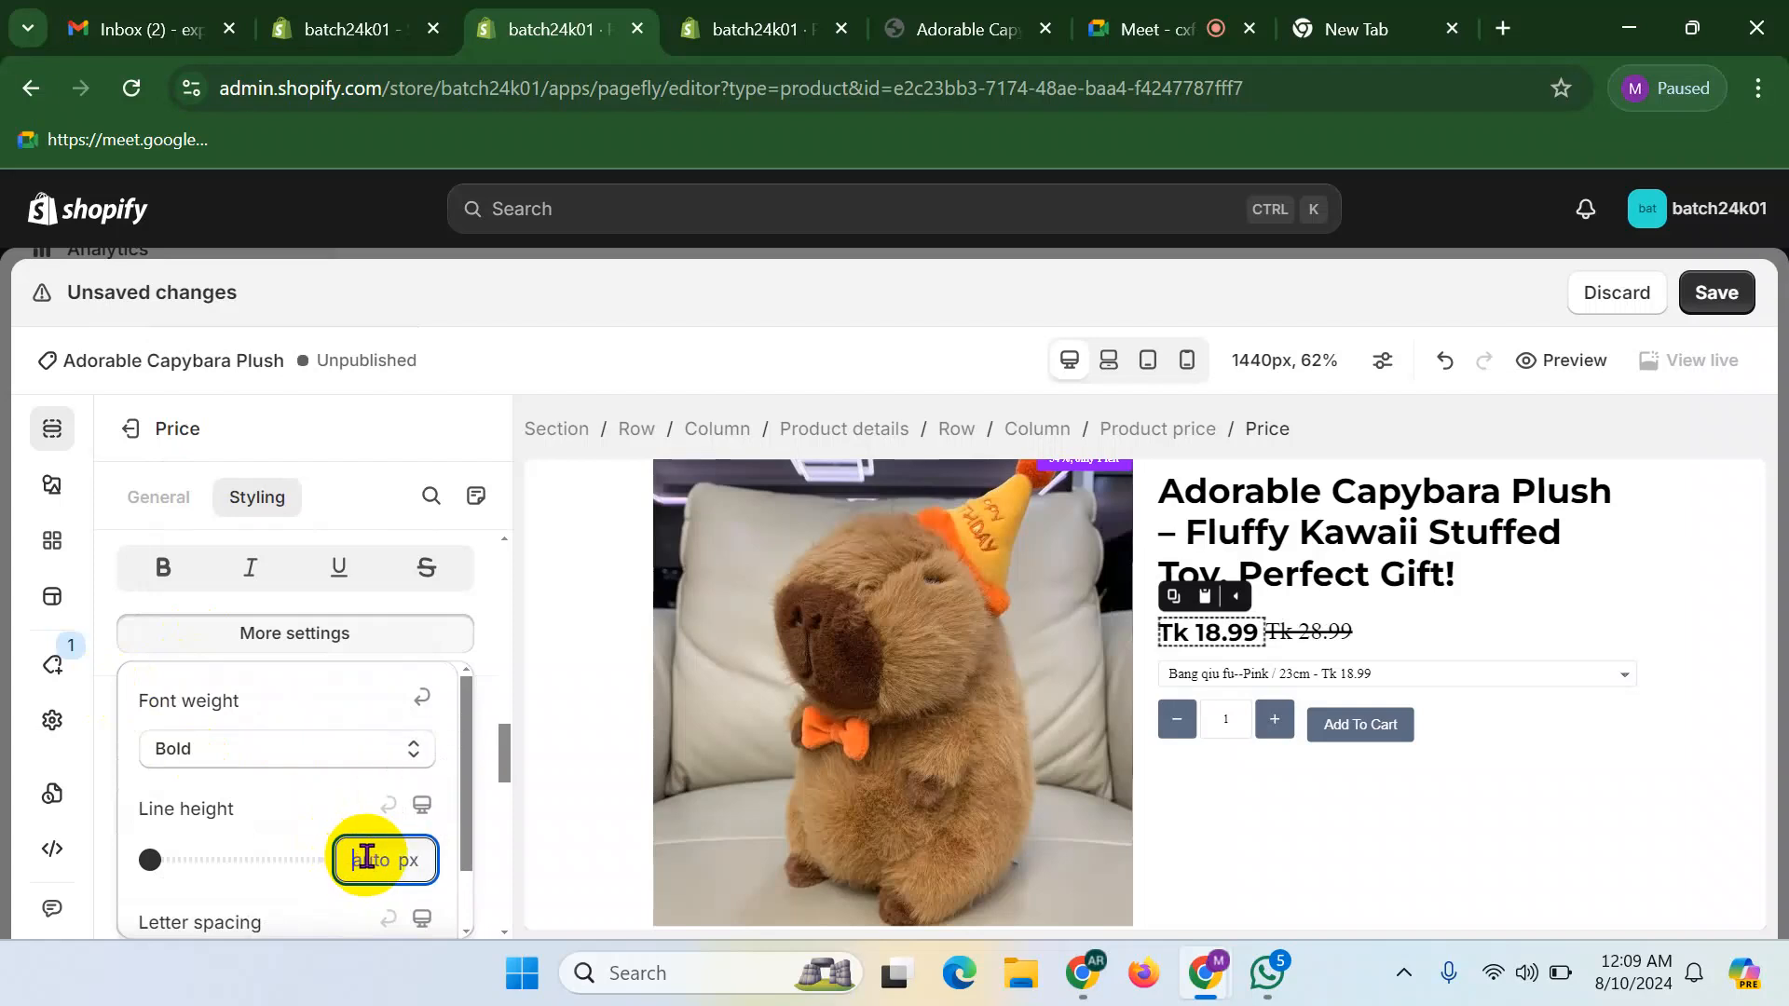
pyautogui.write('12')
pyautogui.click(408, 867)
pyautogui.click(386, 813)
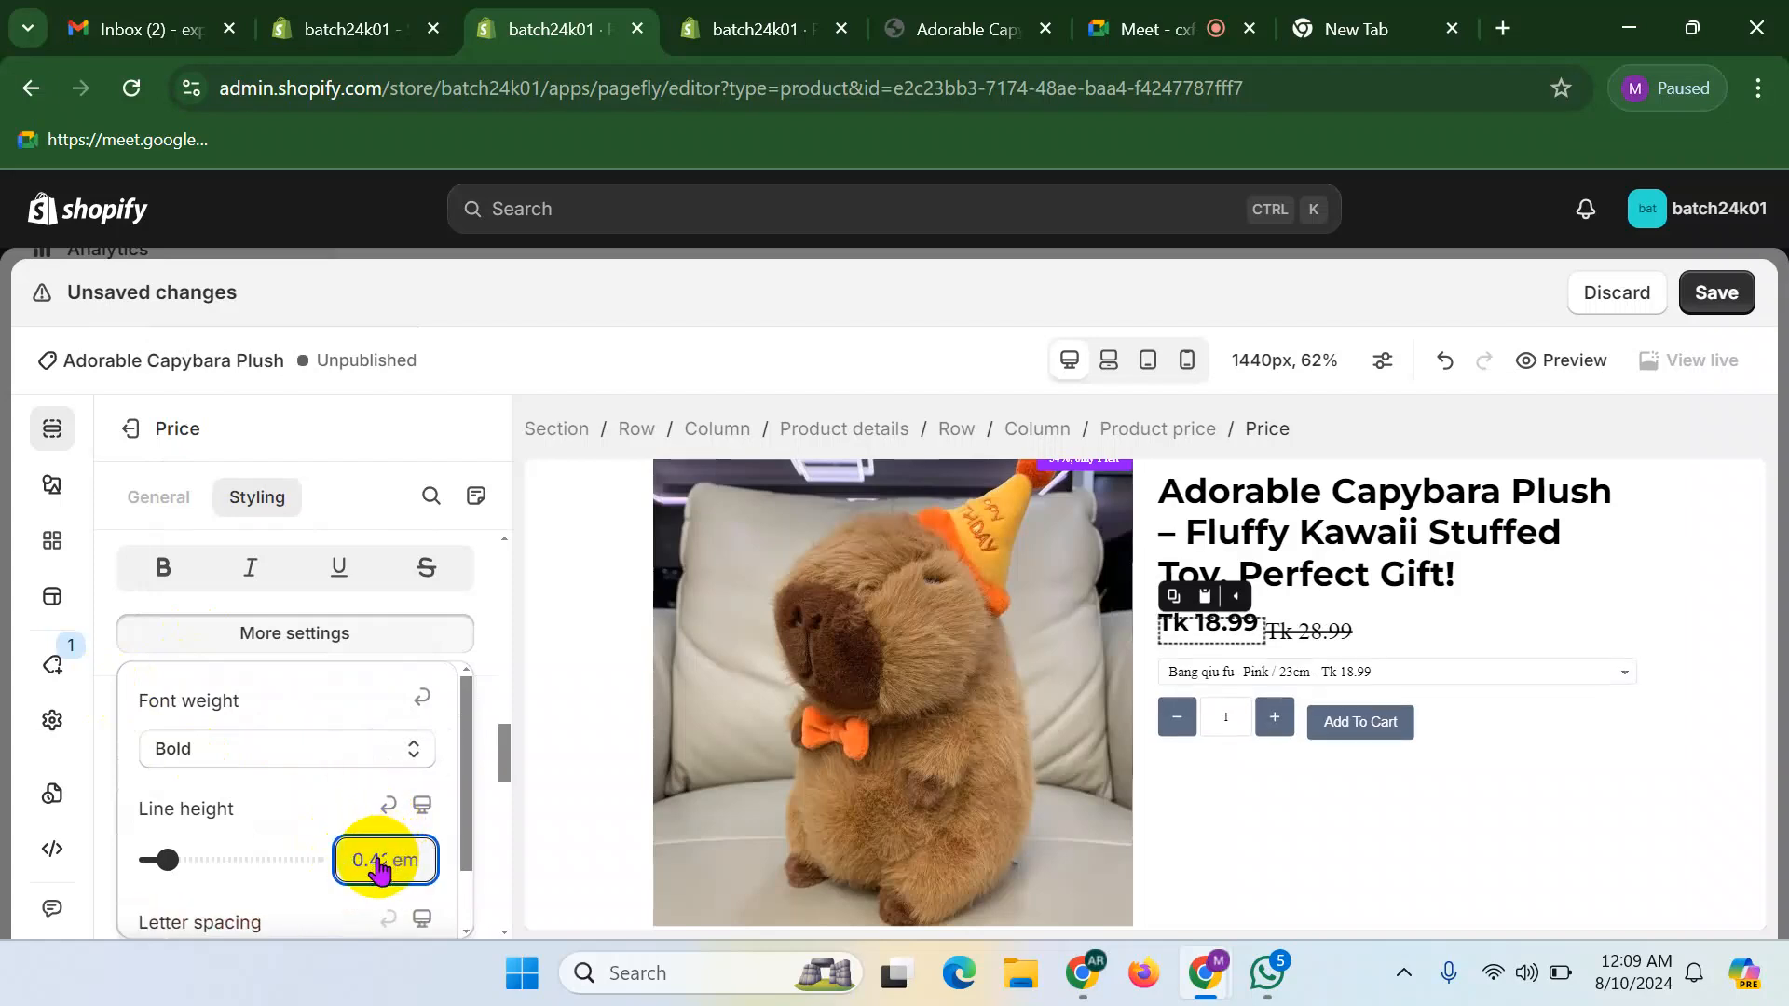
pyautogui.press('Up')
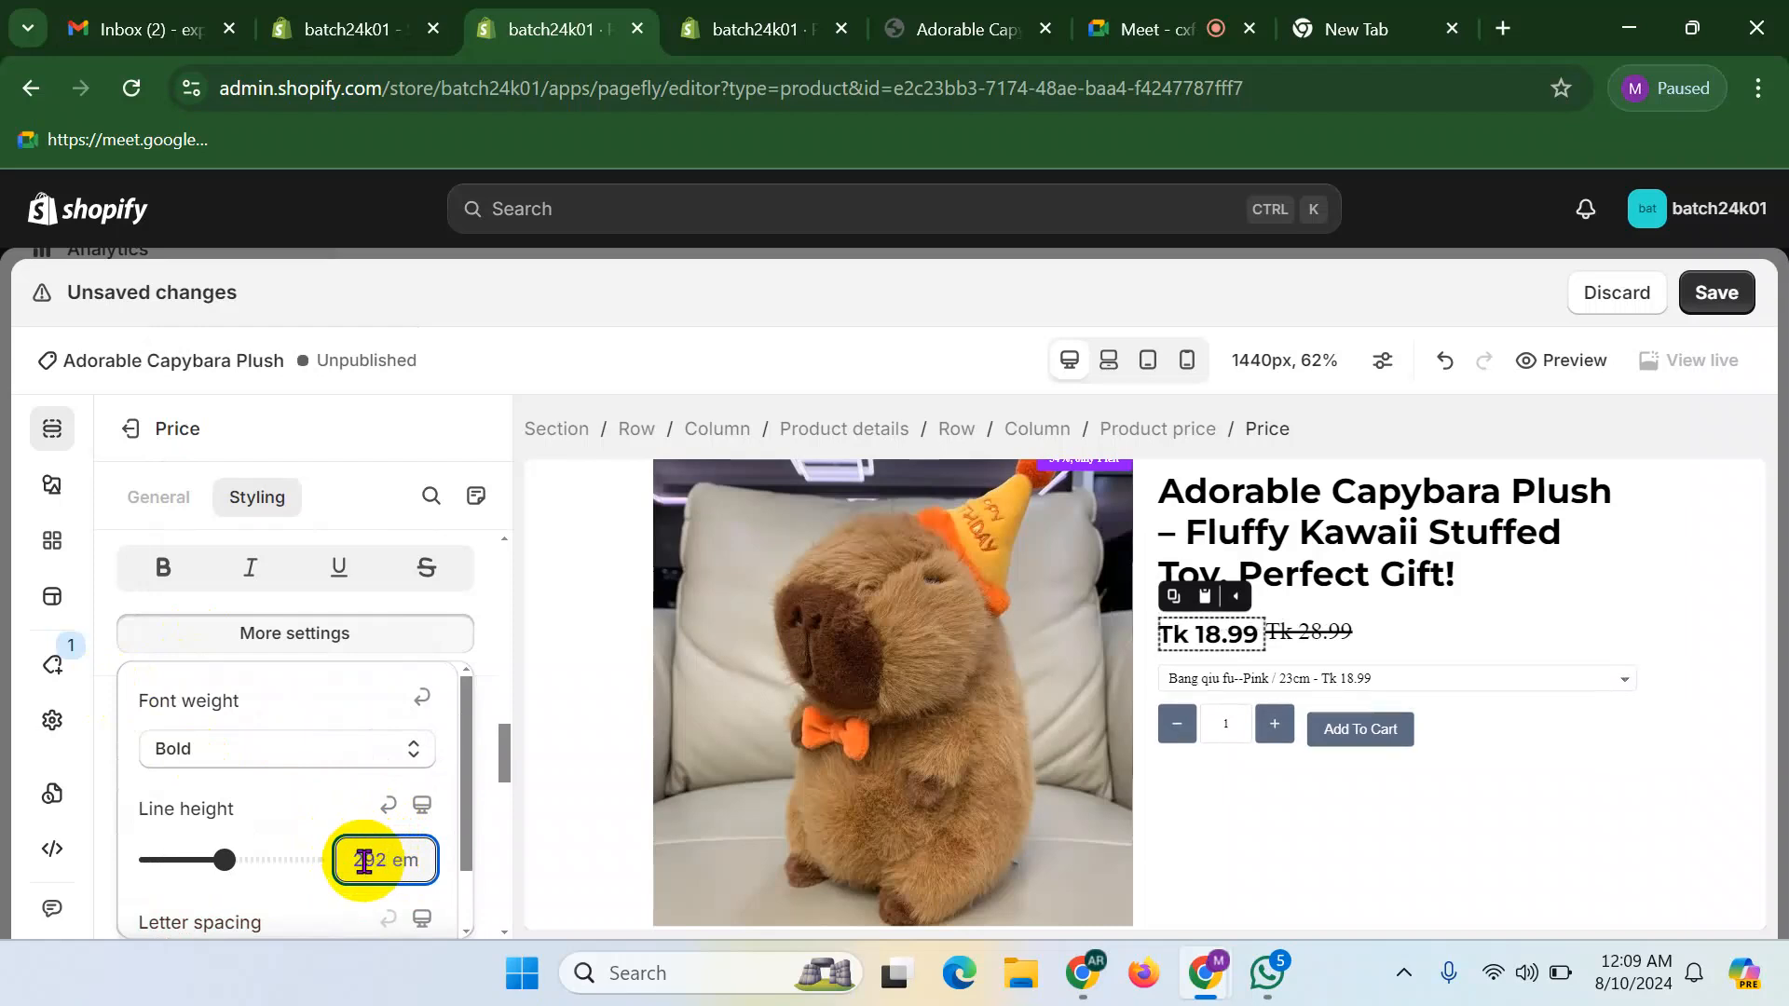
pyautogui.press('BackSpace')
pyautogui.press('BackSpace')
pyautogui.press('BackSpace')
pyautogui.press('BackSpace')
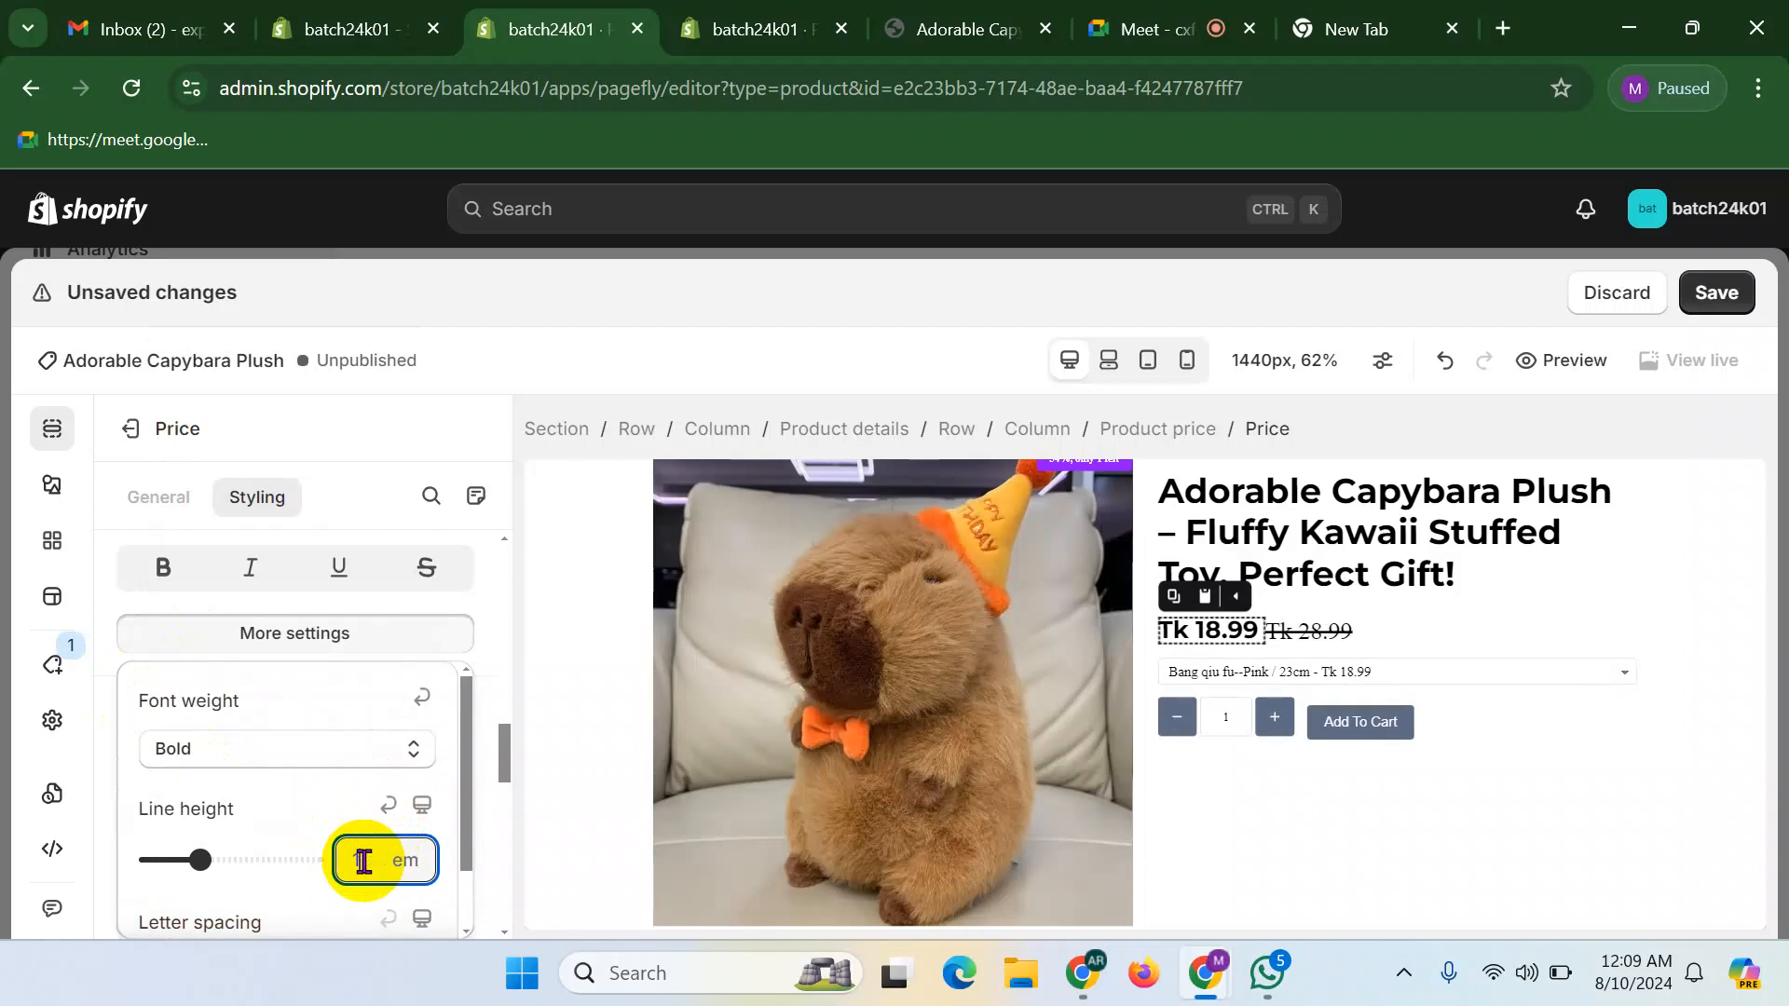
pyautogui.write('.2')
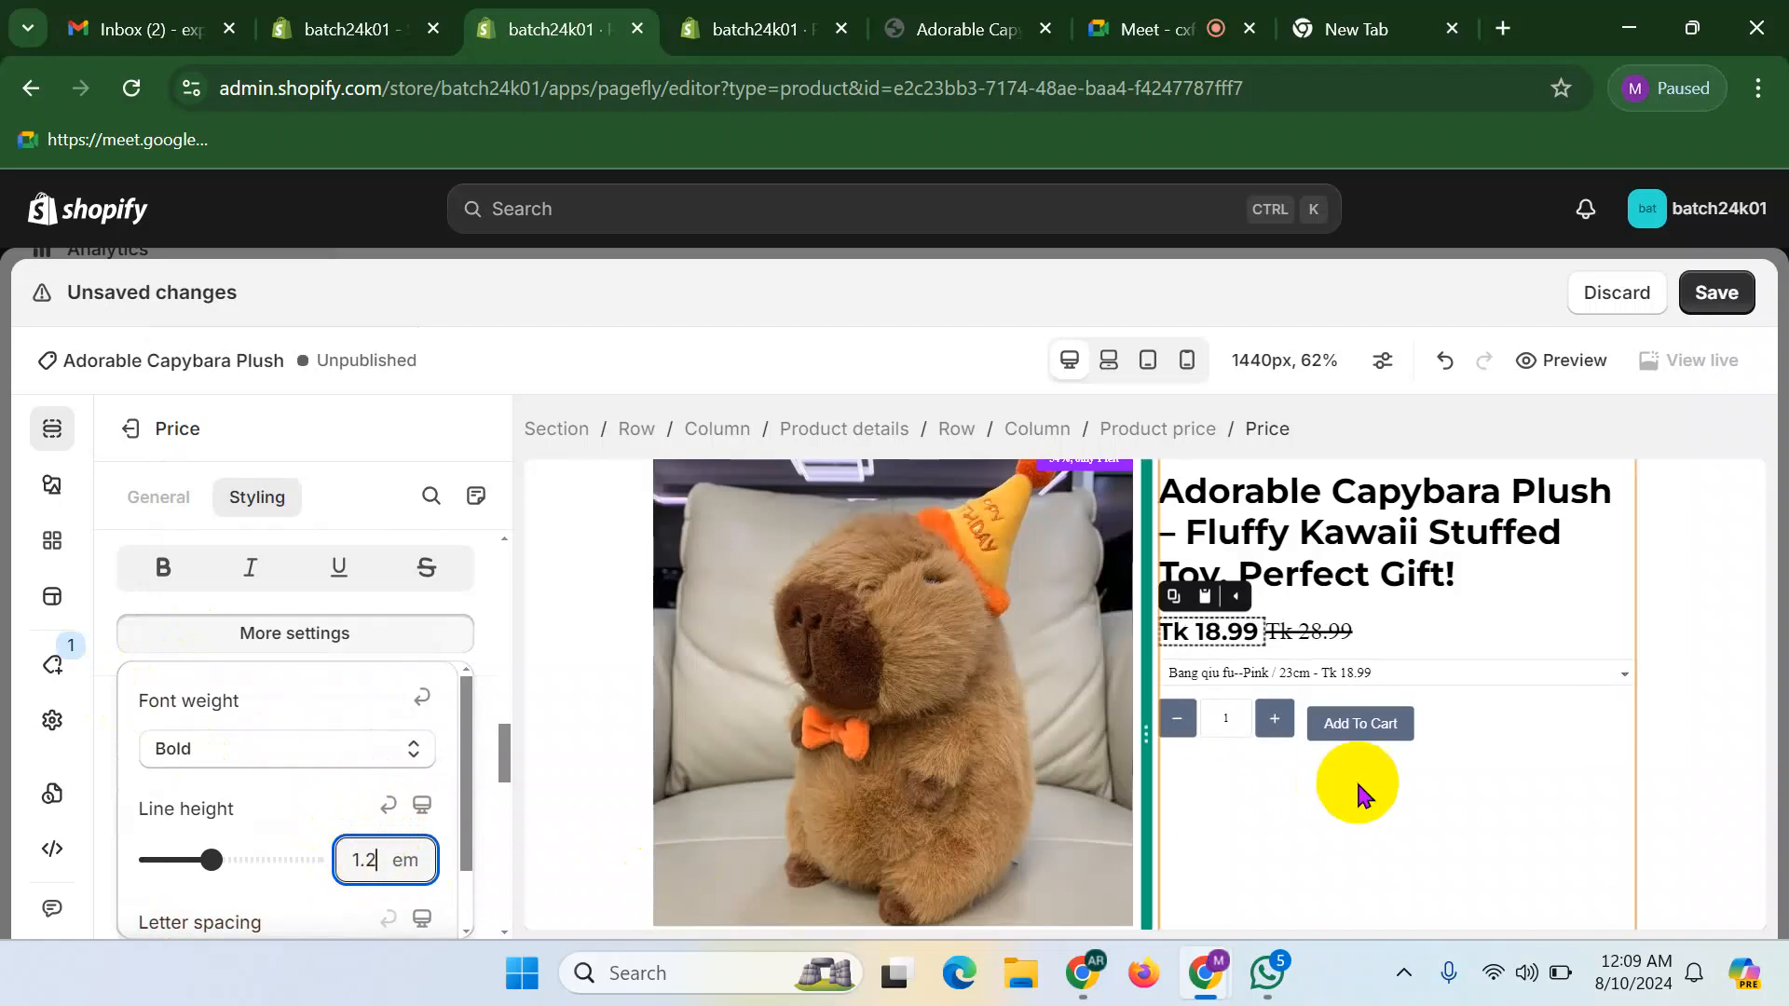
pyautogui.click(1533, 591)
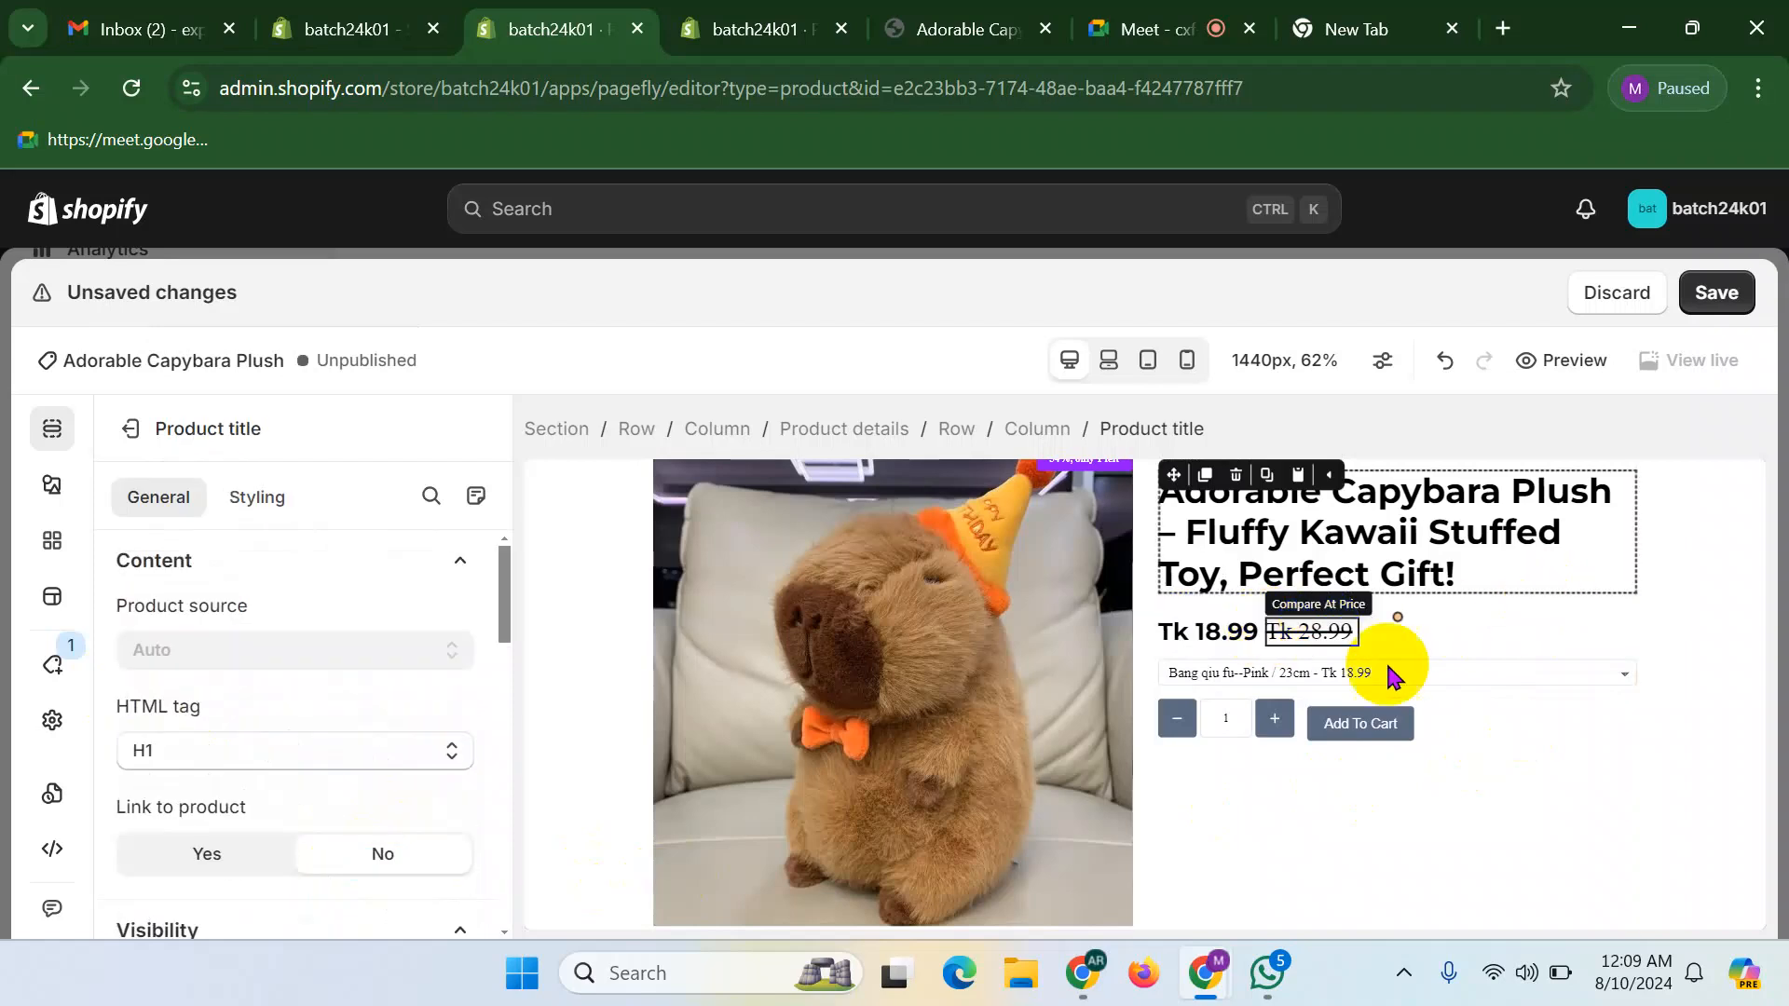
# - Turn off combined options on the product variant element to separate the Color and Height selectors
pyautogui.click(1244, 673)
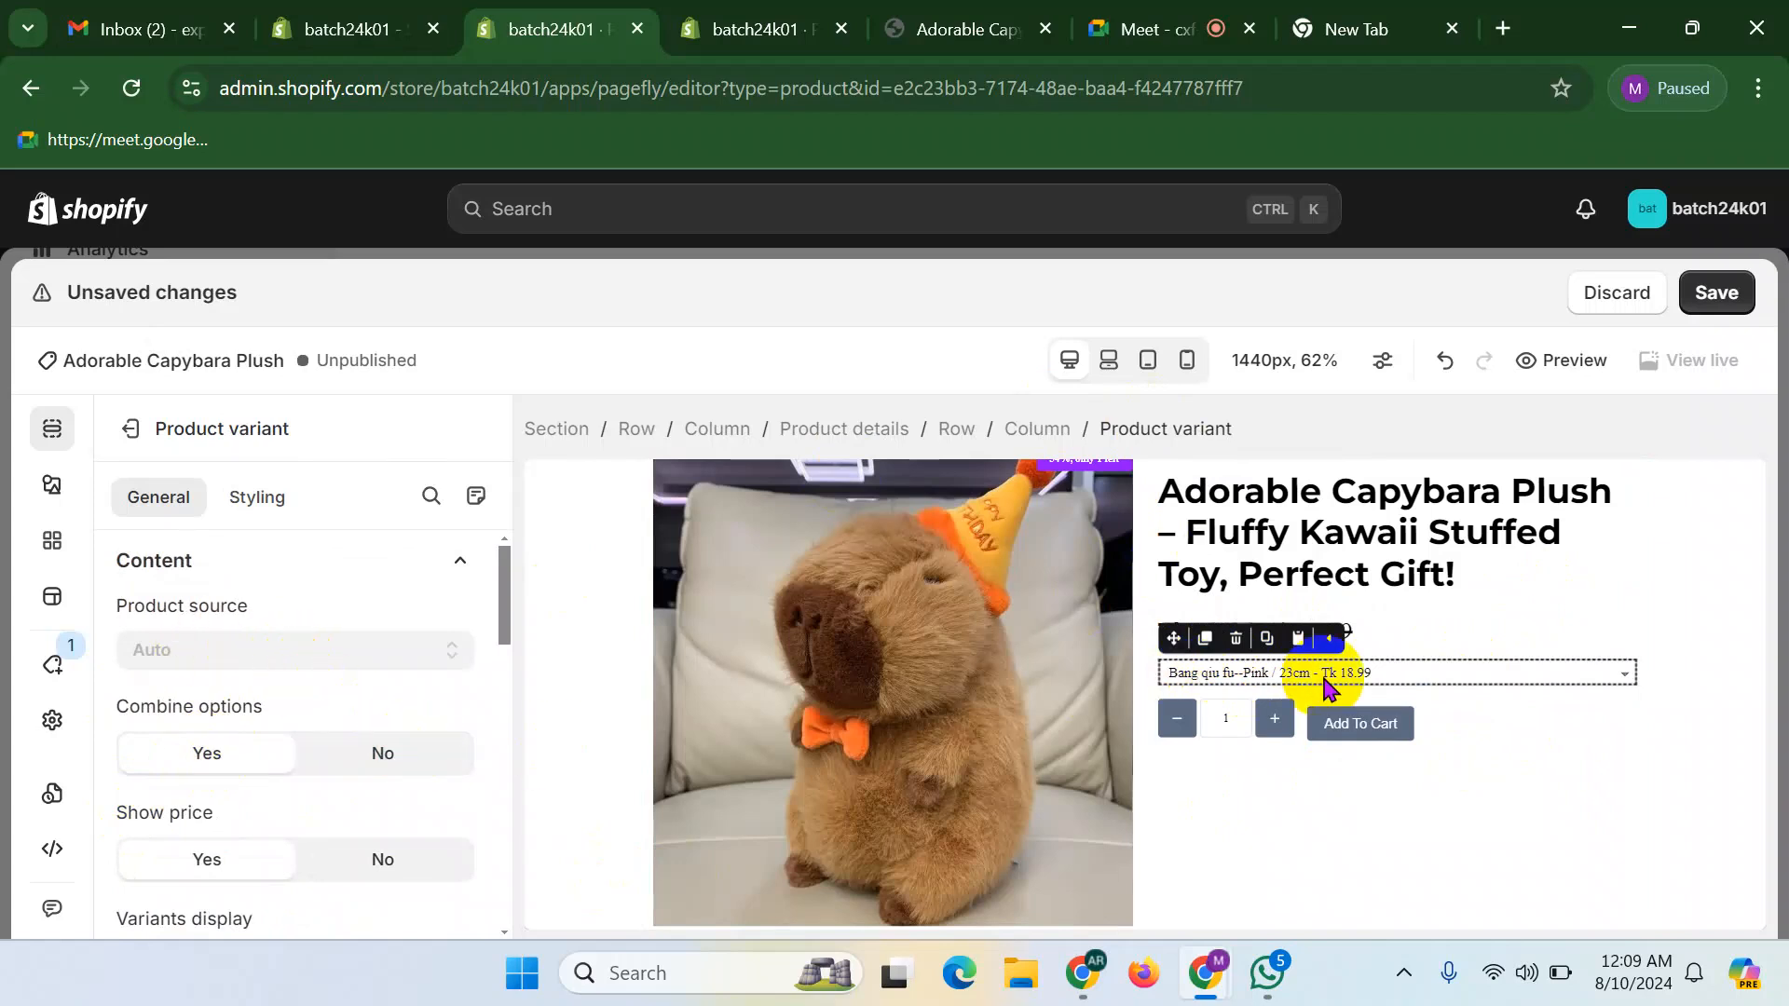
pyautogui.click(407, 768)
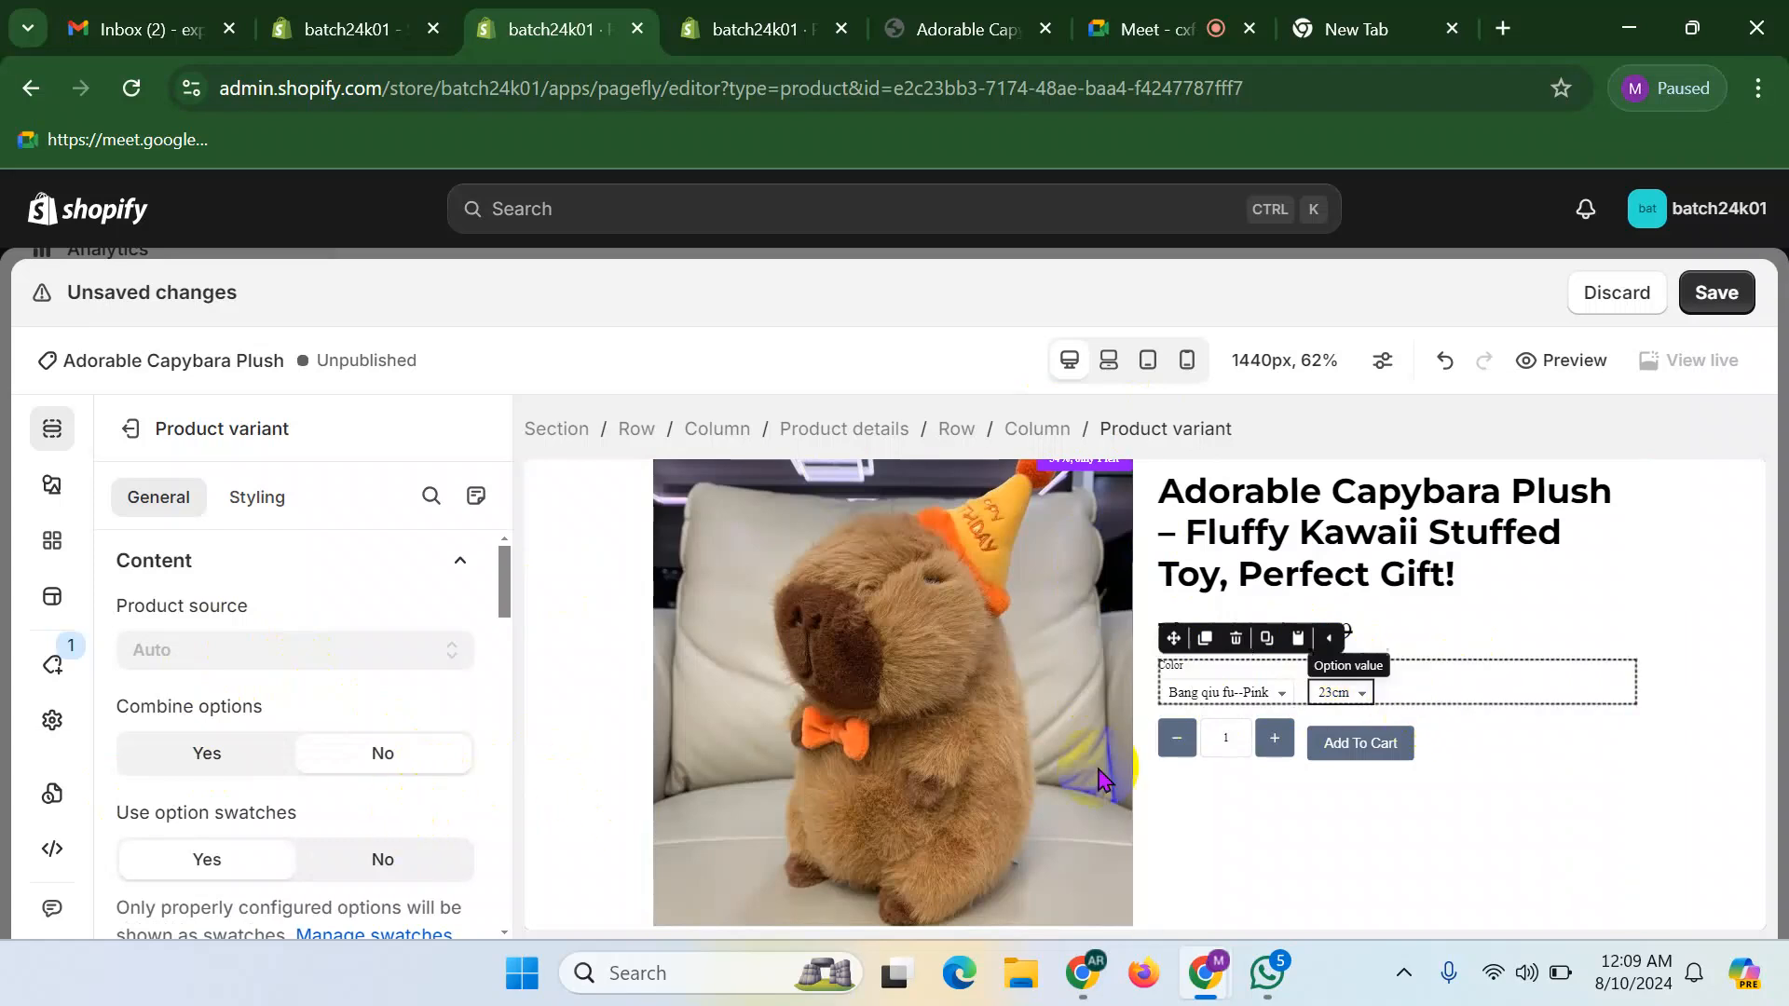
pyautogui.scroll(-1, 291, 819)
pyautogui.scroll(-2, 290, 819)
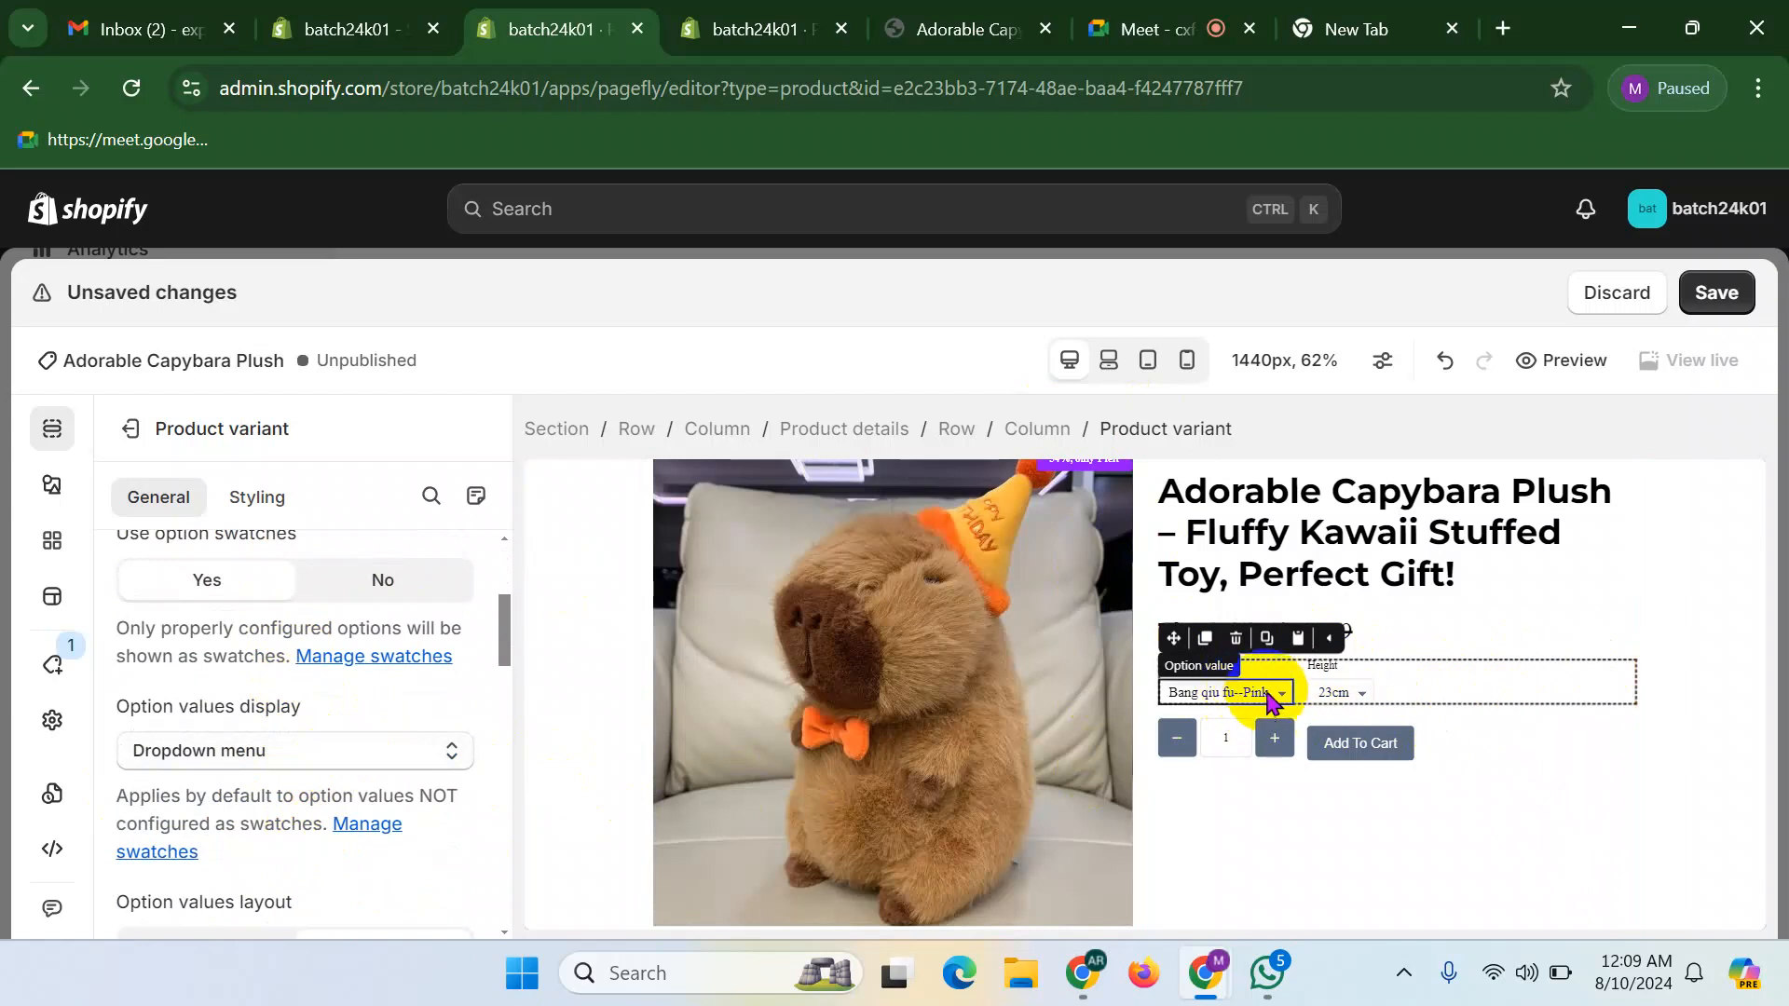
pyautogui.scroll(3, 251, 788)
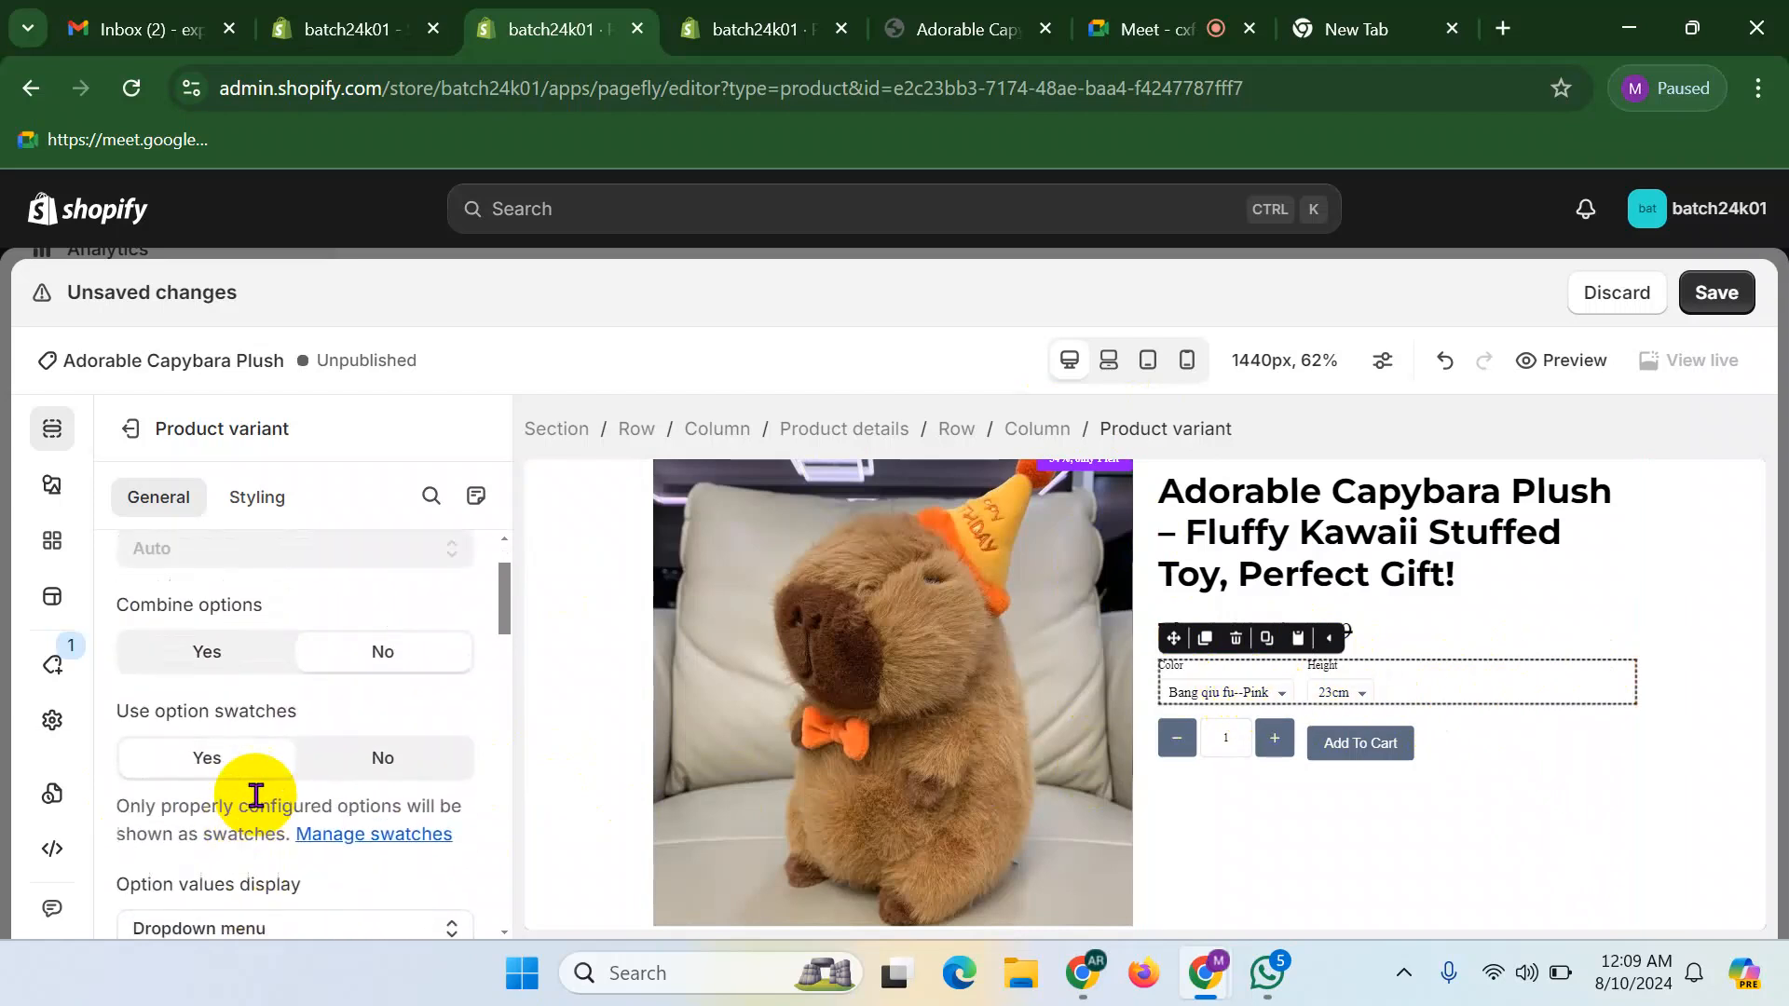
pyautogui.scroll(-1, 253, 795)
pyautogui.scroll(2, 260, 803)
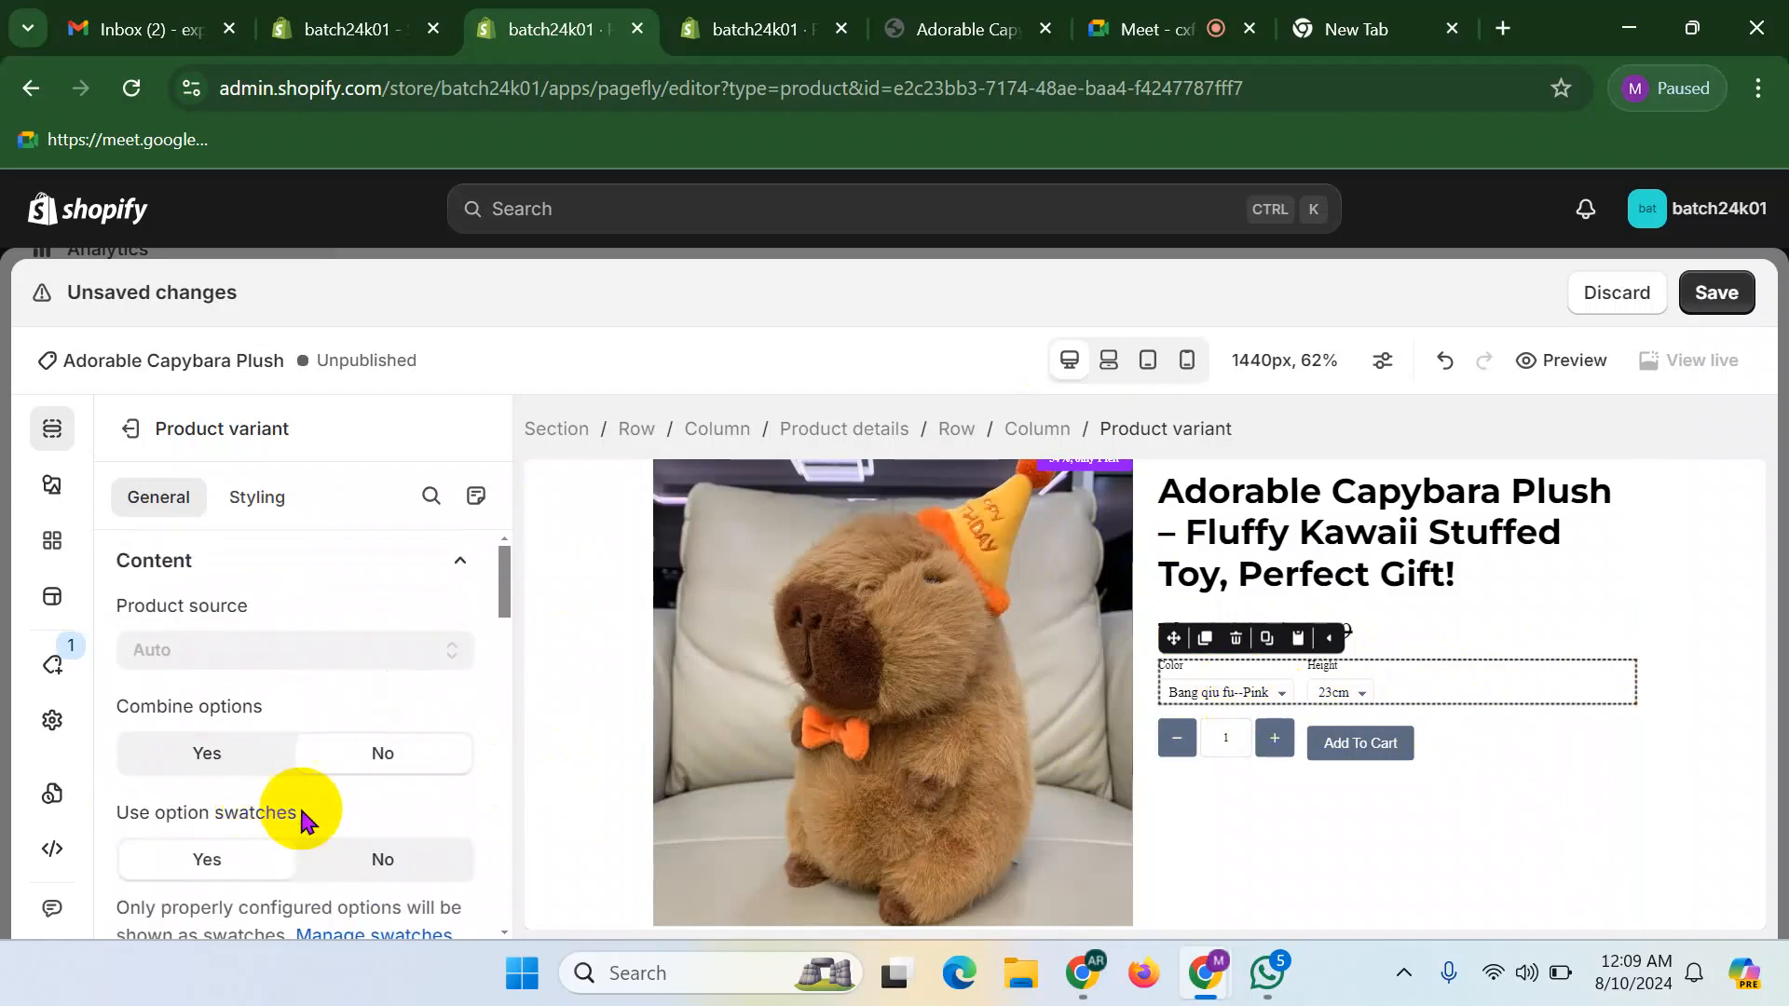
# - Try Radio buttons for the variant's option values display, and return it to Dropdown menu
pyautogui.scroll(-2, 357, 829)
pyautogui.scroll(-2, 354, 830)
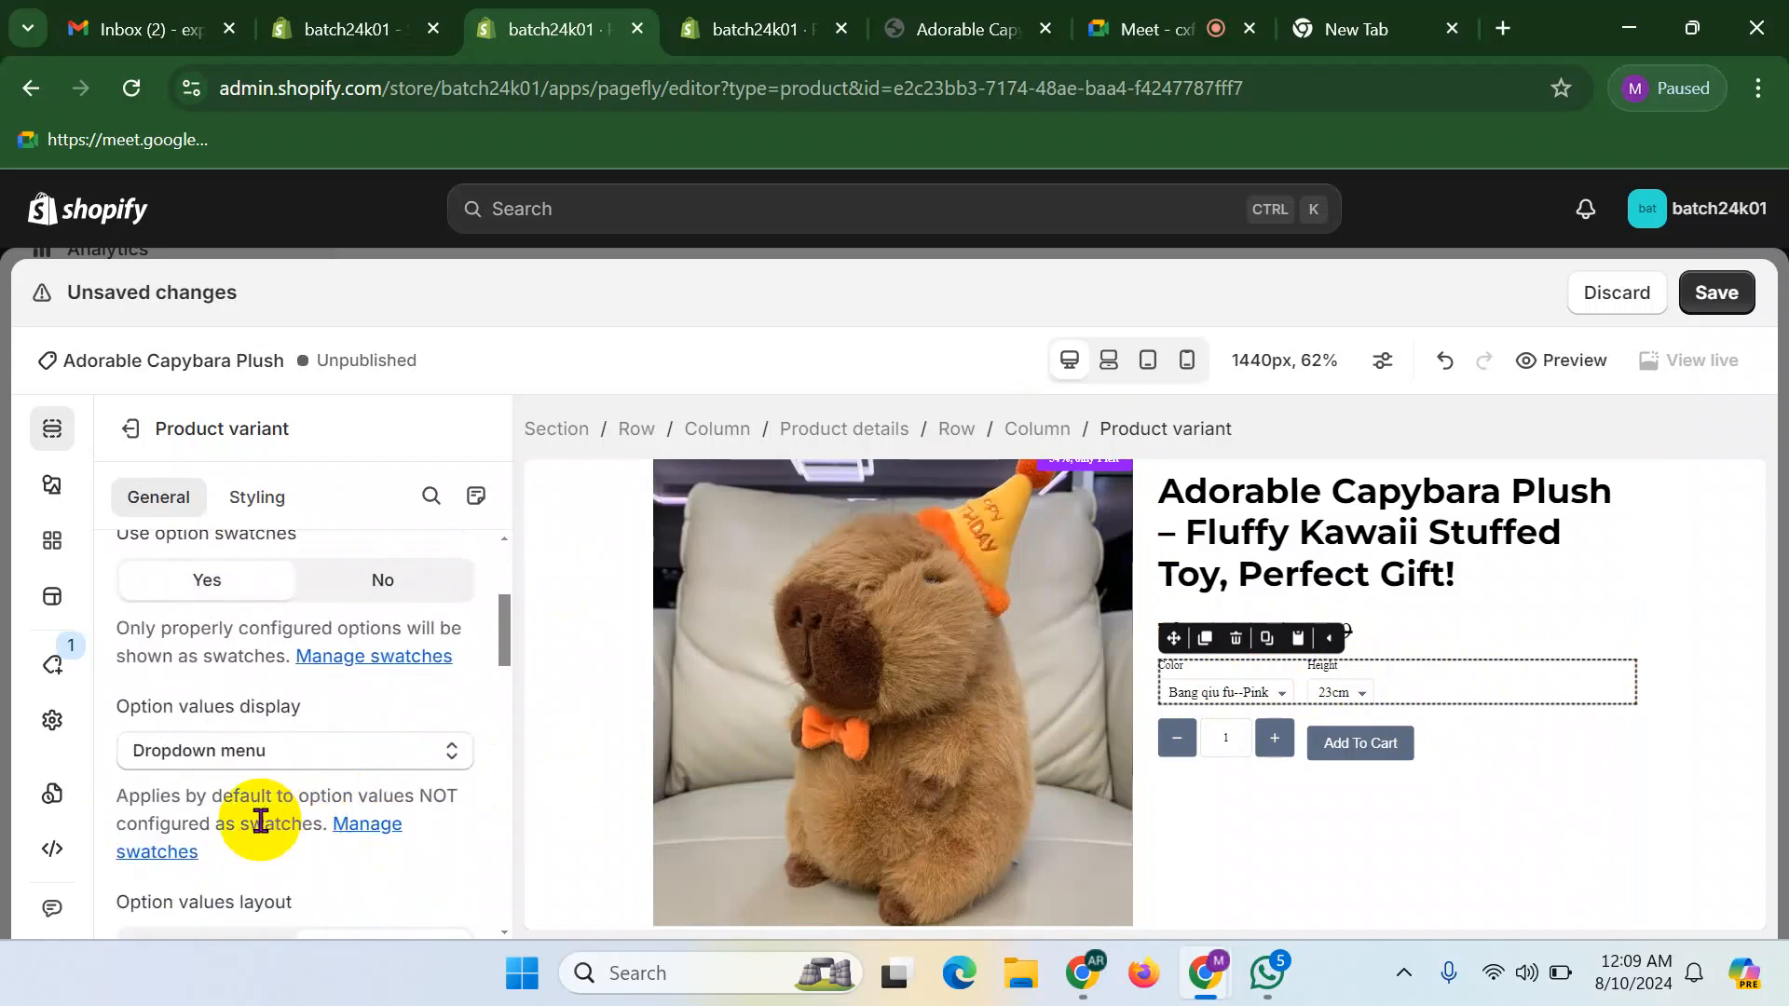
pyautogui.click(244, 766)
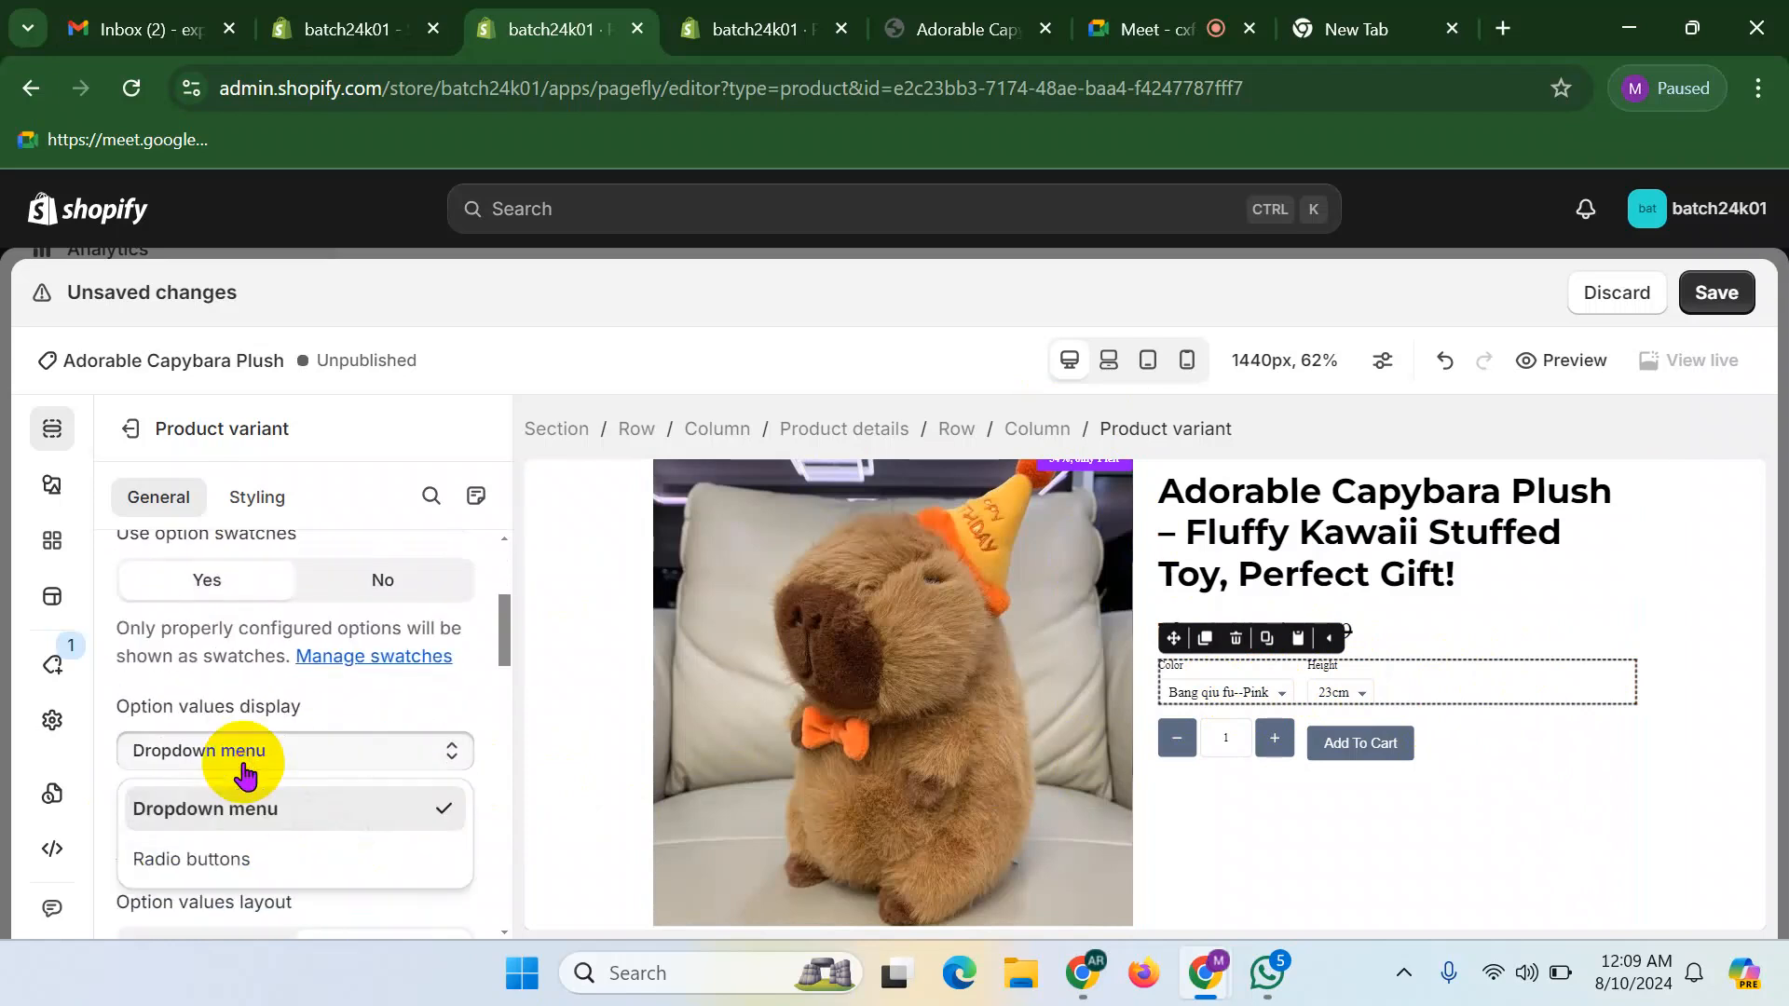
pyautogui.click(256, 856)
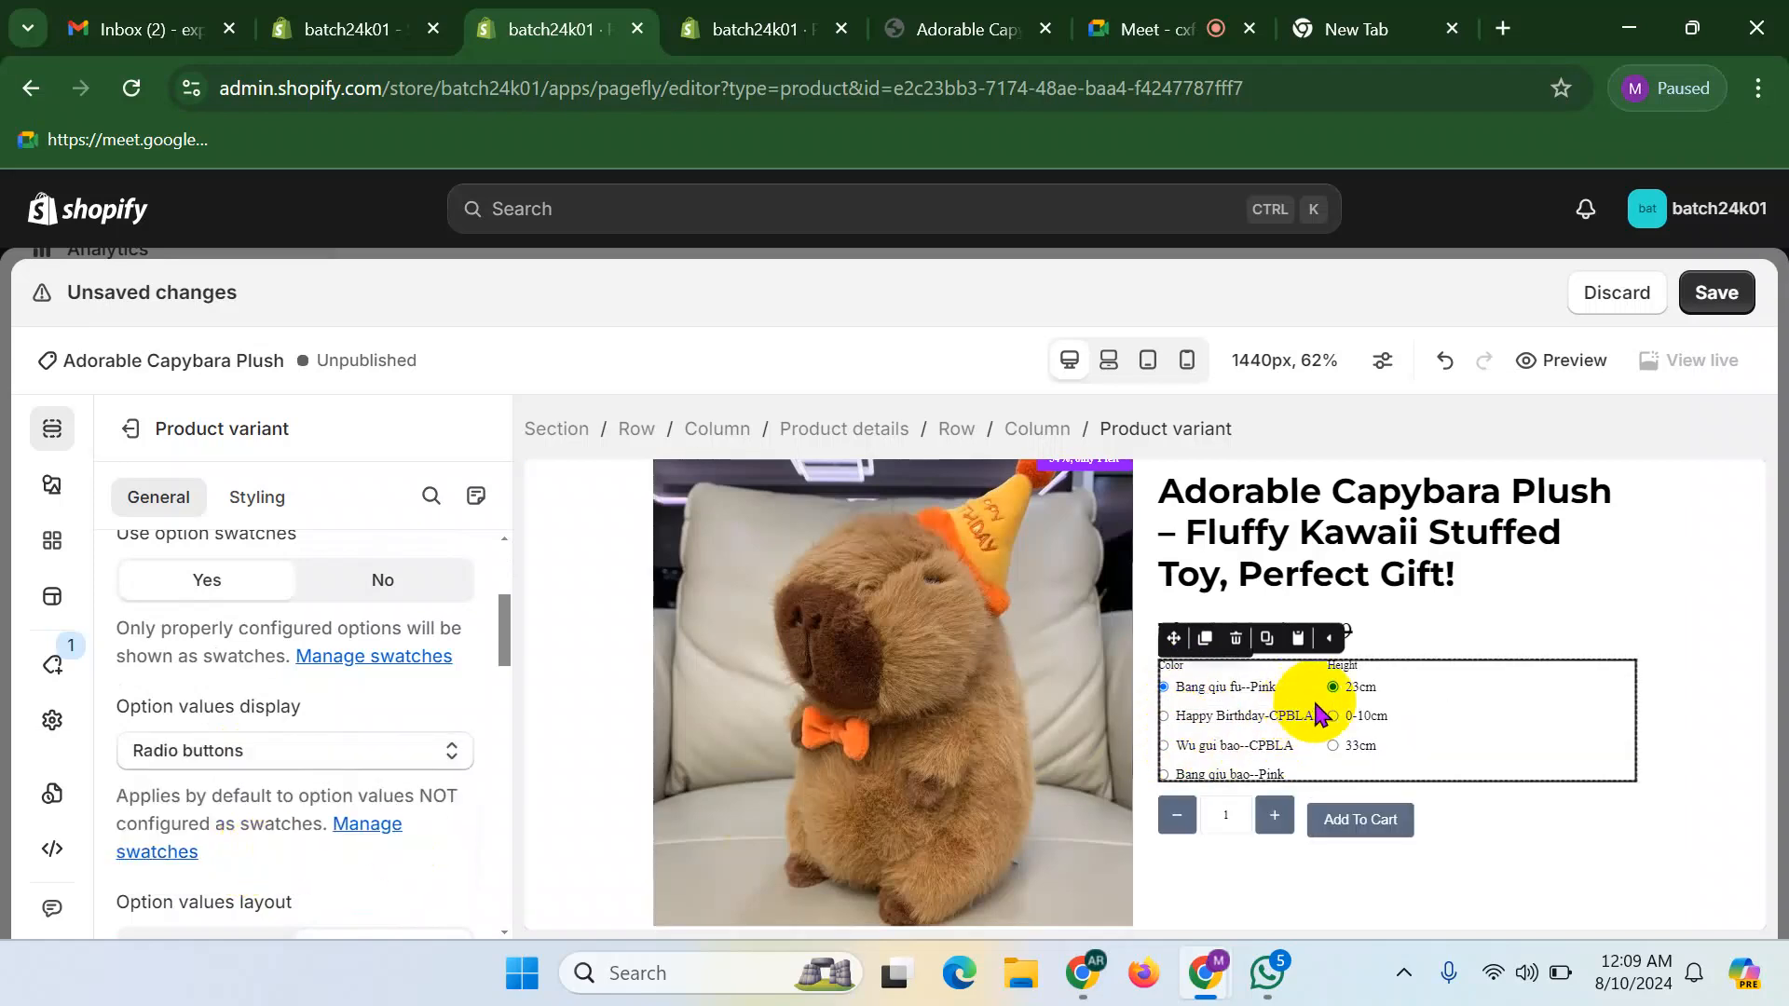
pyautogui.click(216, 756)
pyautogui.click(216, 807)
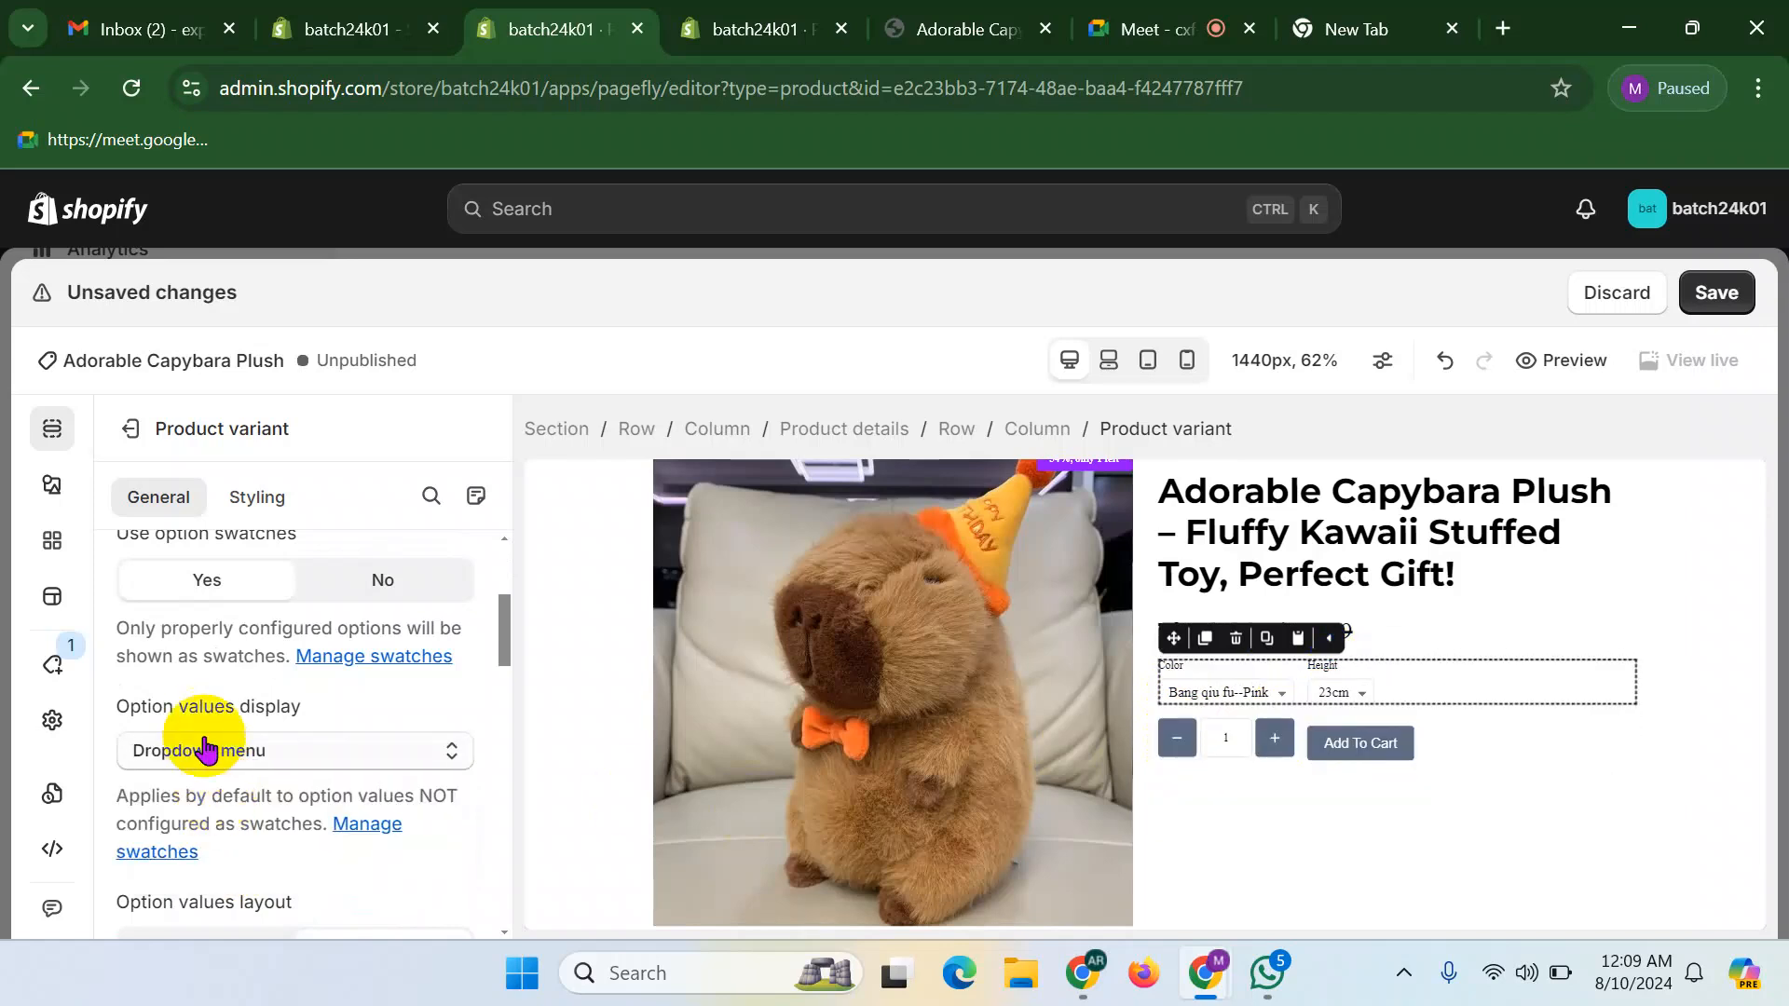
# - Compare the Horizontal and Vertical option values layouts on the product variant element, settling on Horizontal
pyautogui.scroll(-3, 203, 744)
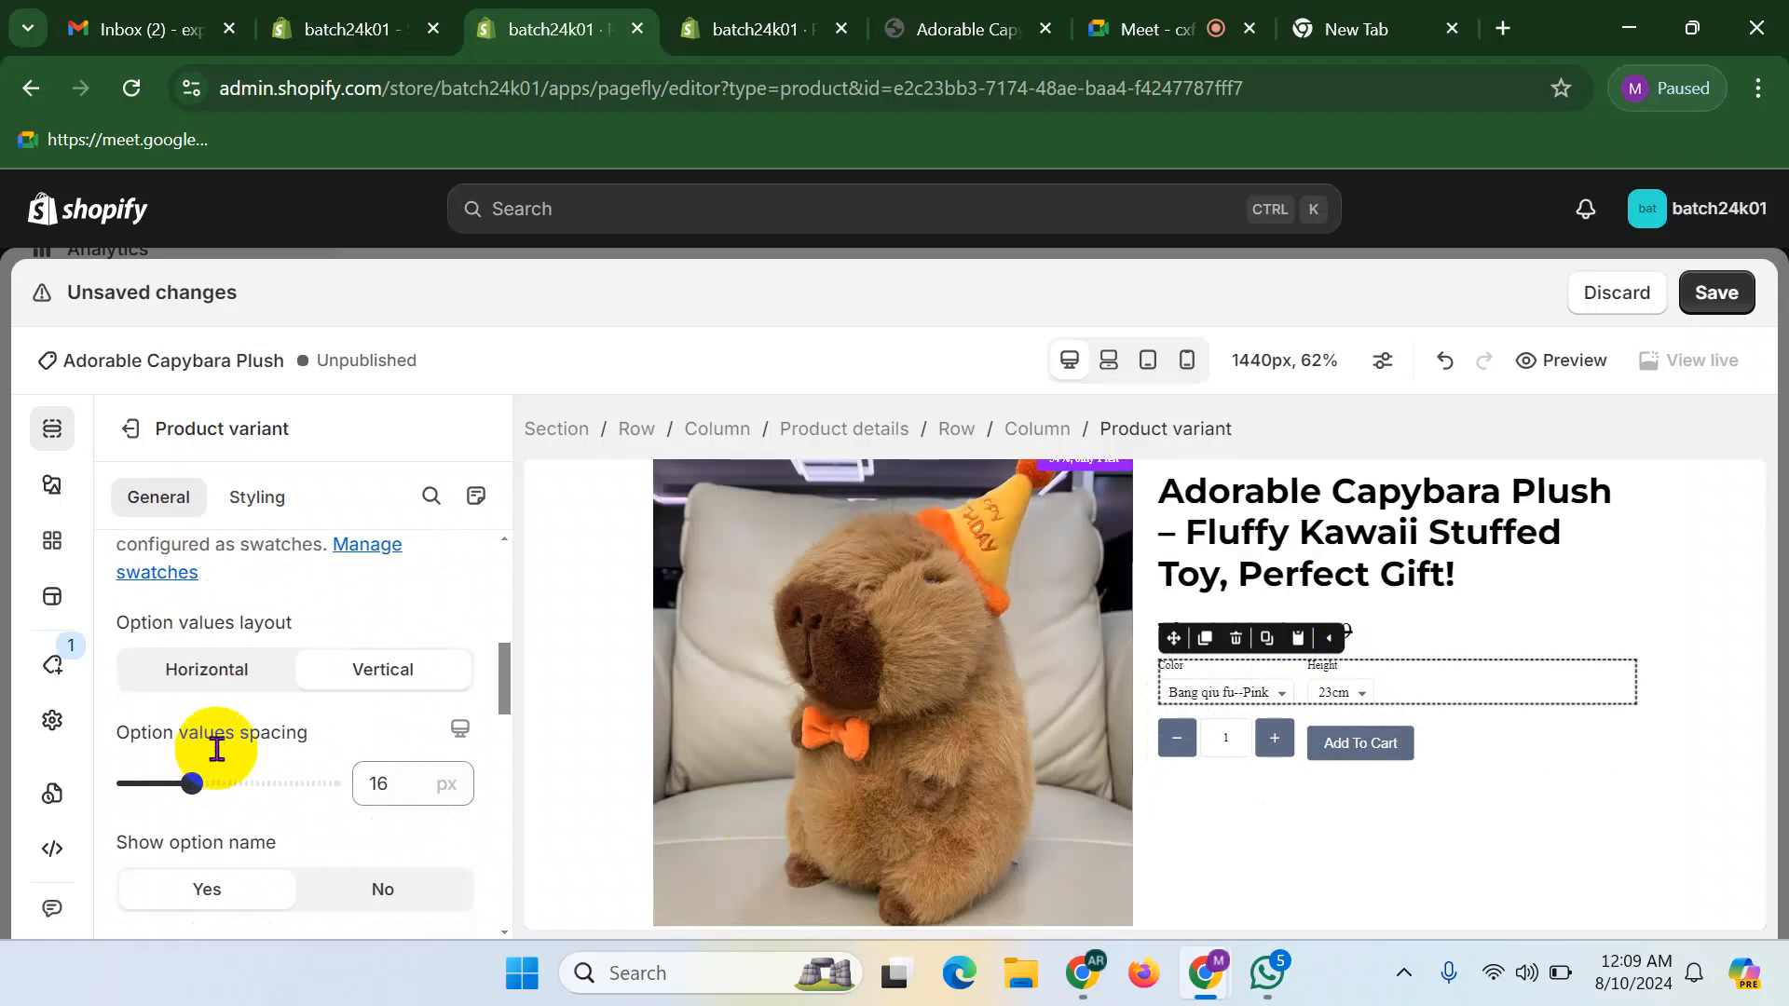
pyautogui.click(207, 669)
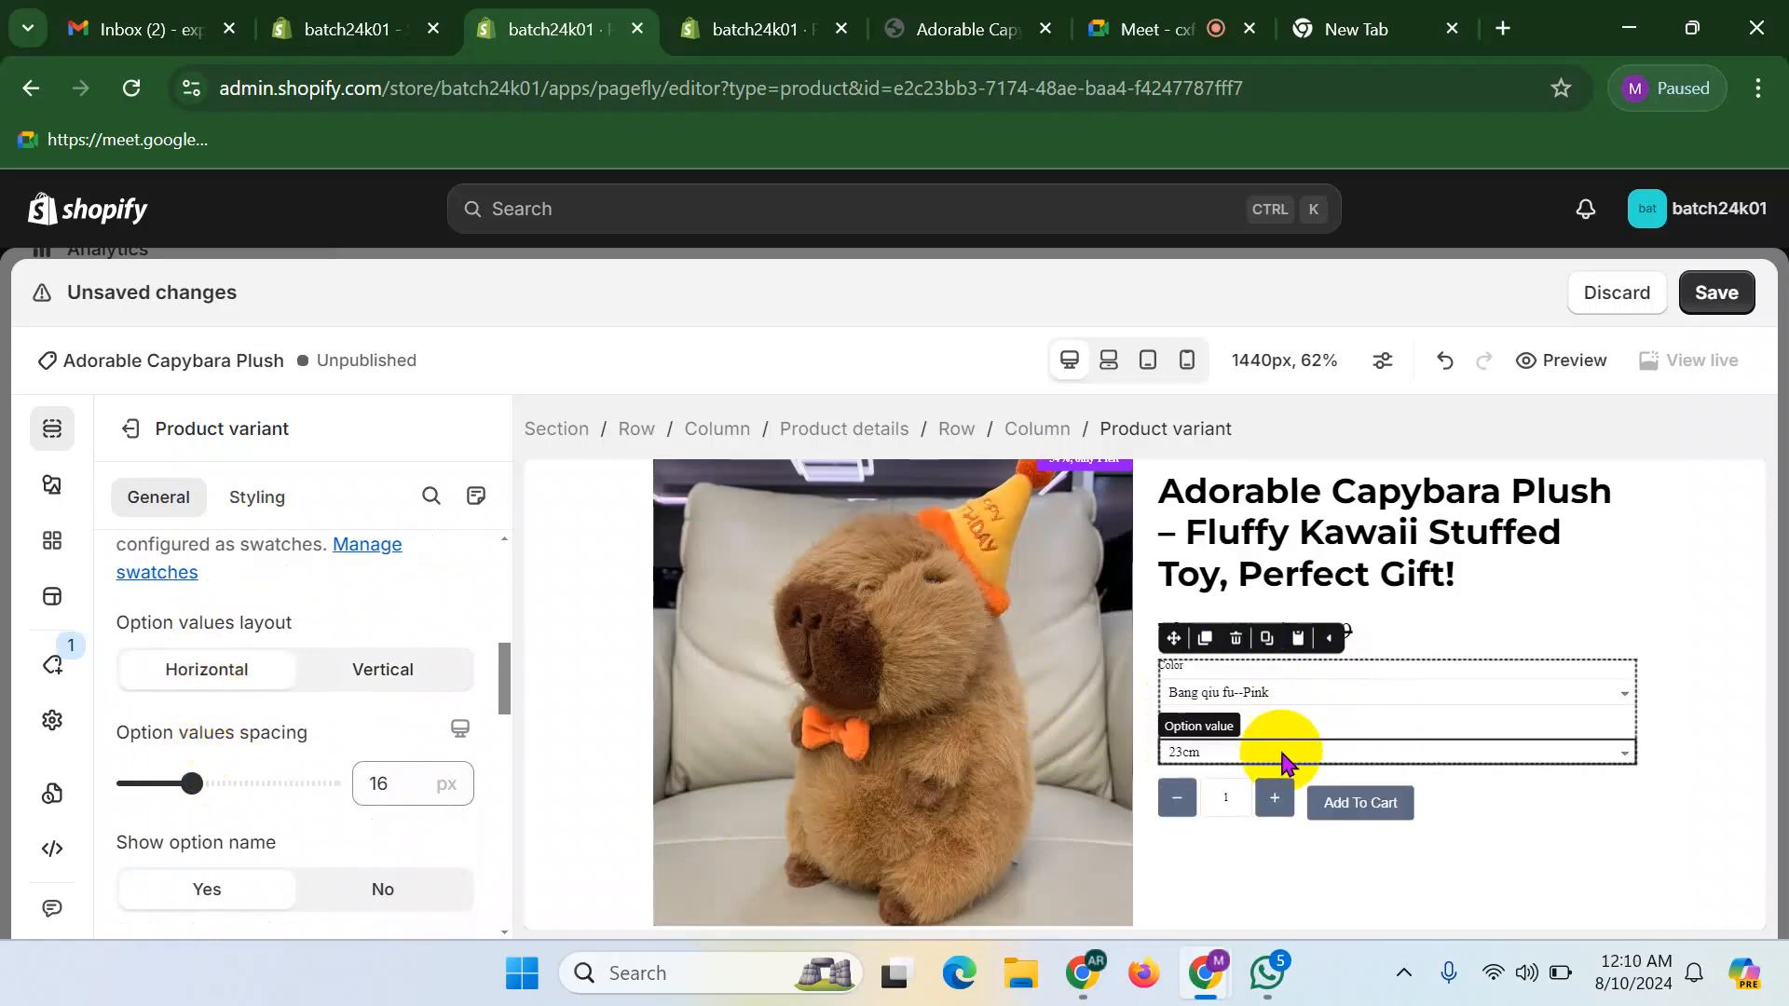
pyautogui.click(398, 678)
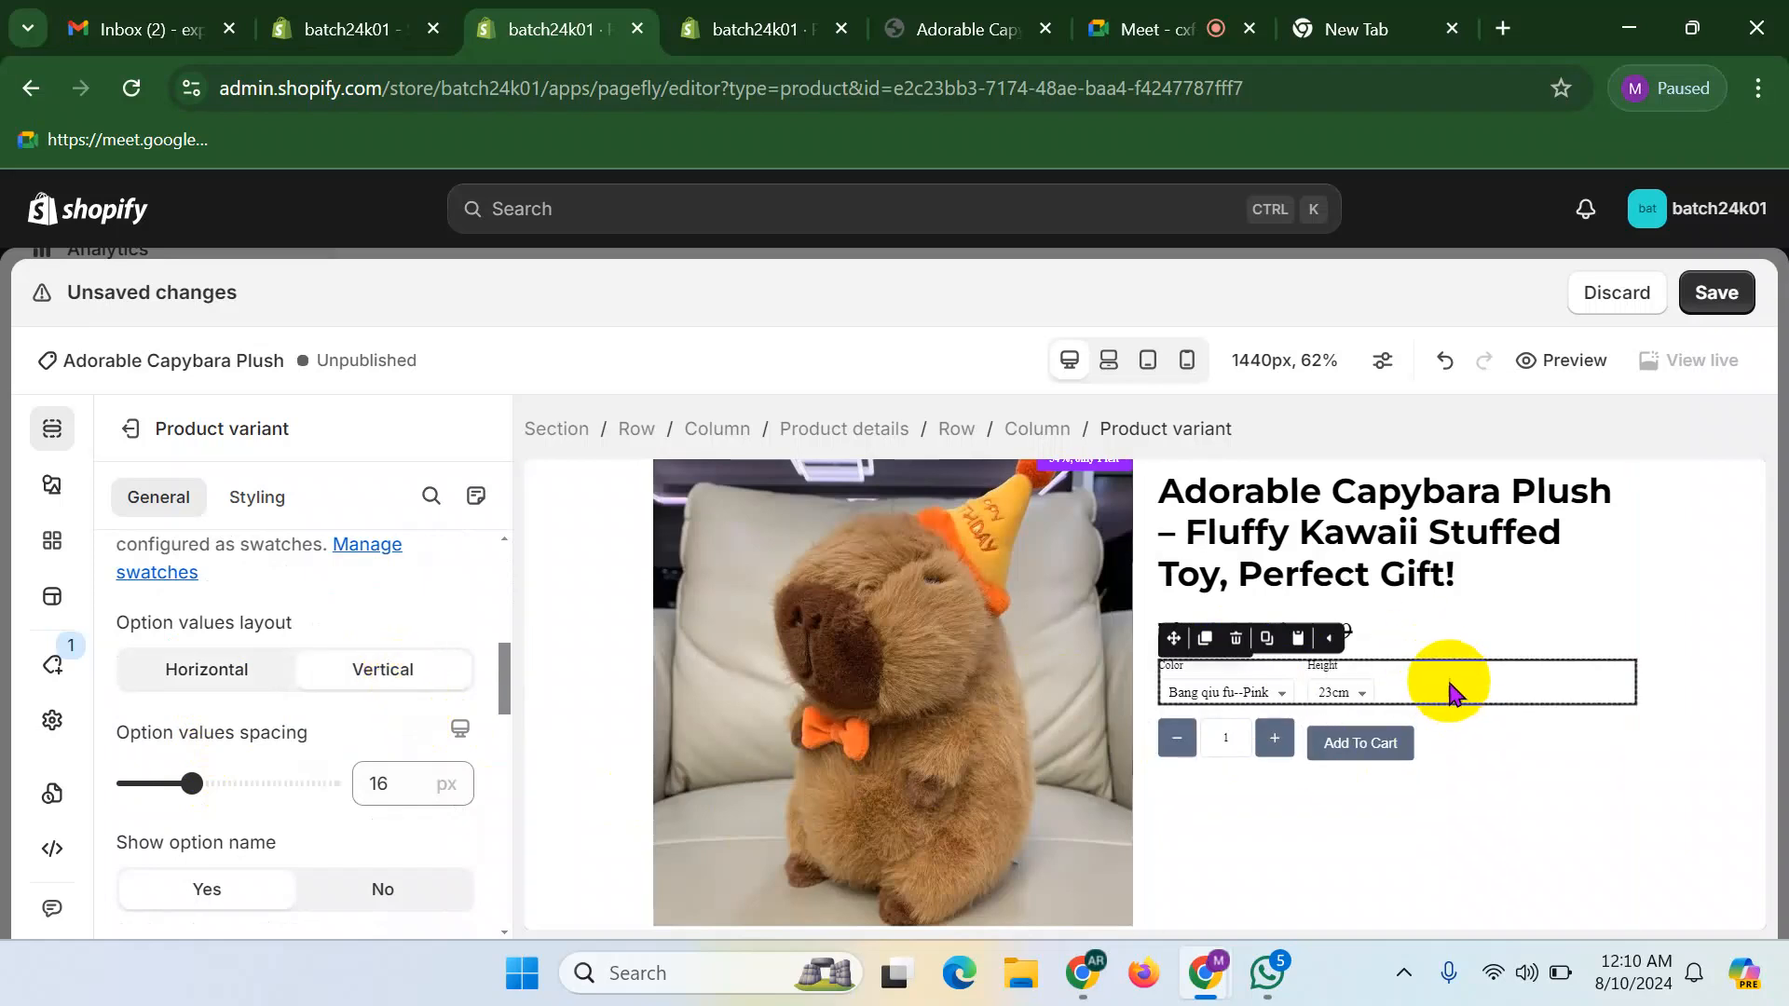
pyautogui.click(228, 680)
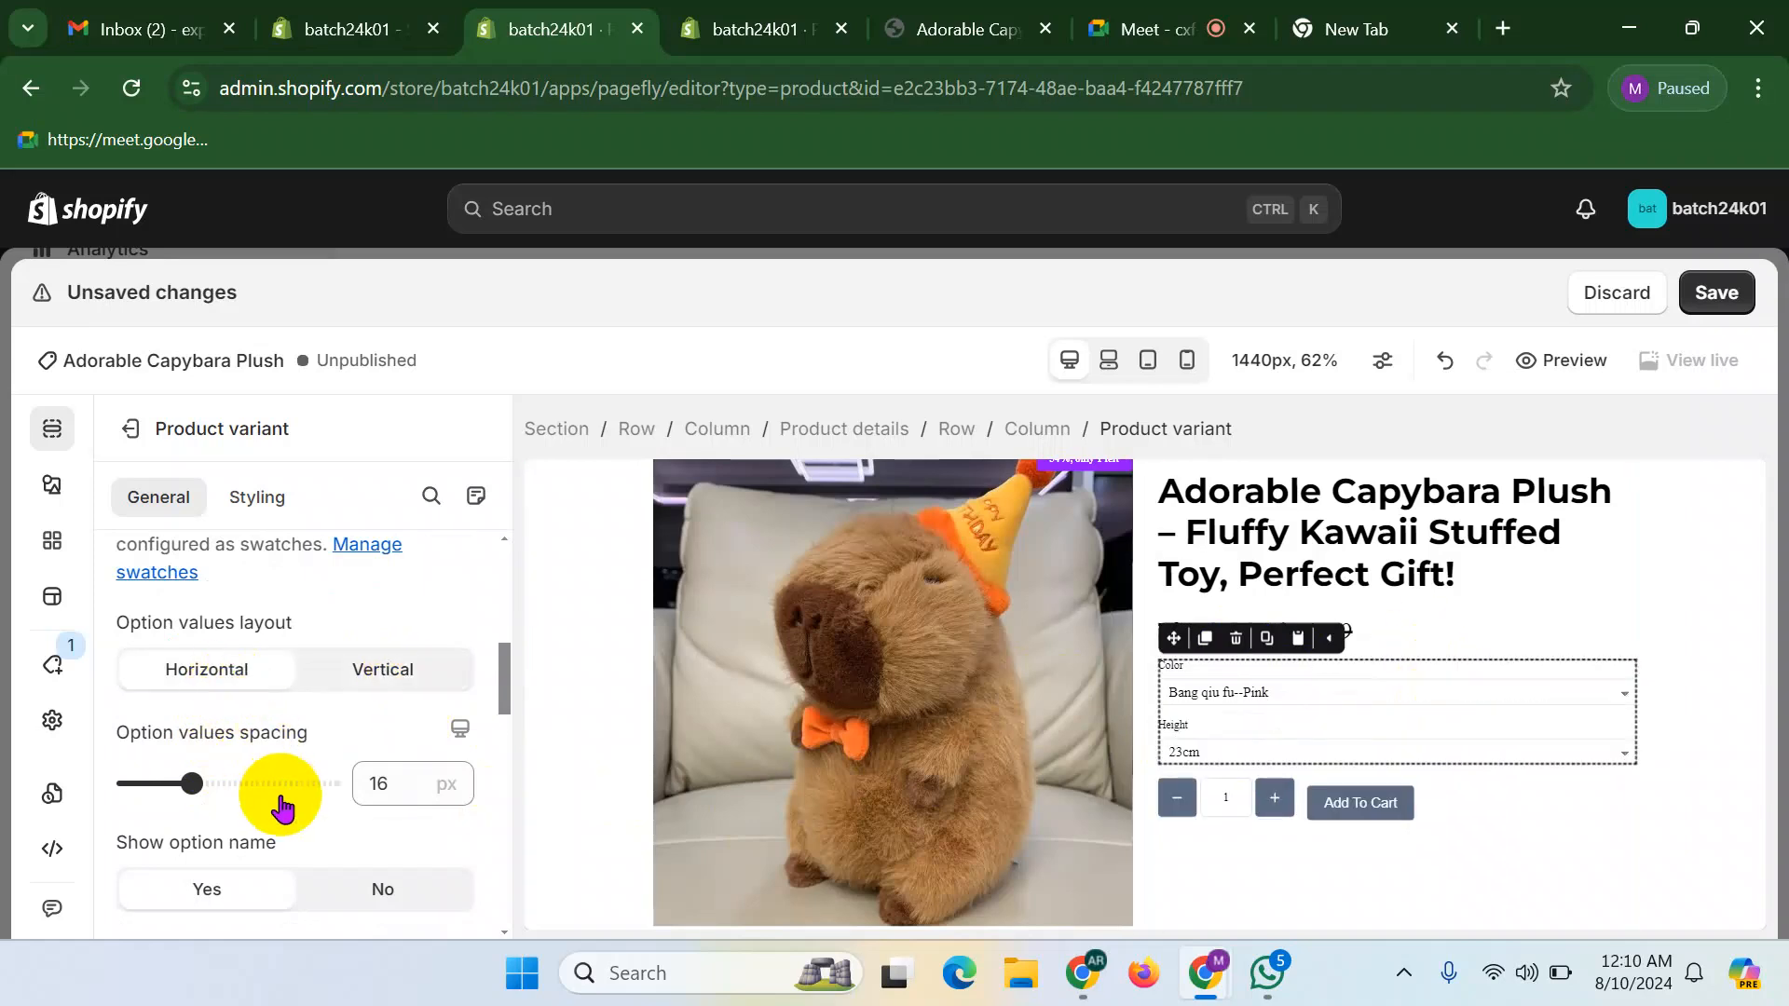
# - Set the product variant element's font family to Montserrat
pyautogui.scroll(-2, 279, 802)
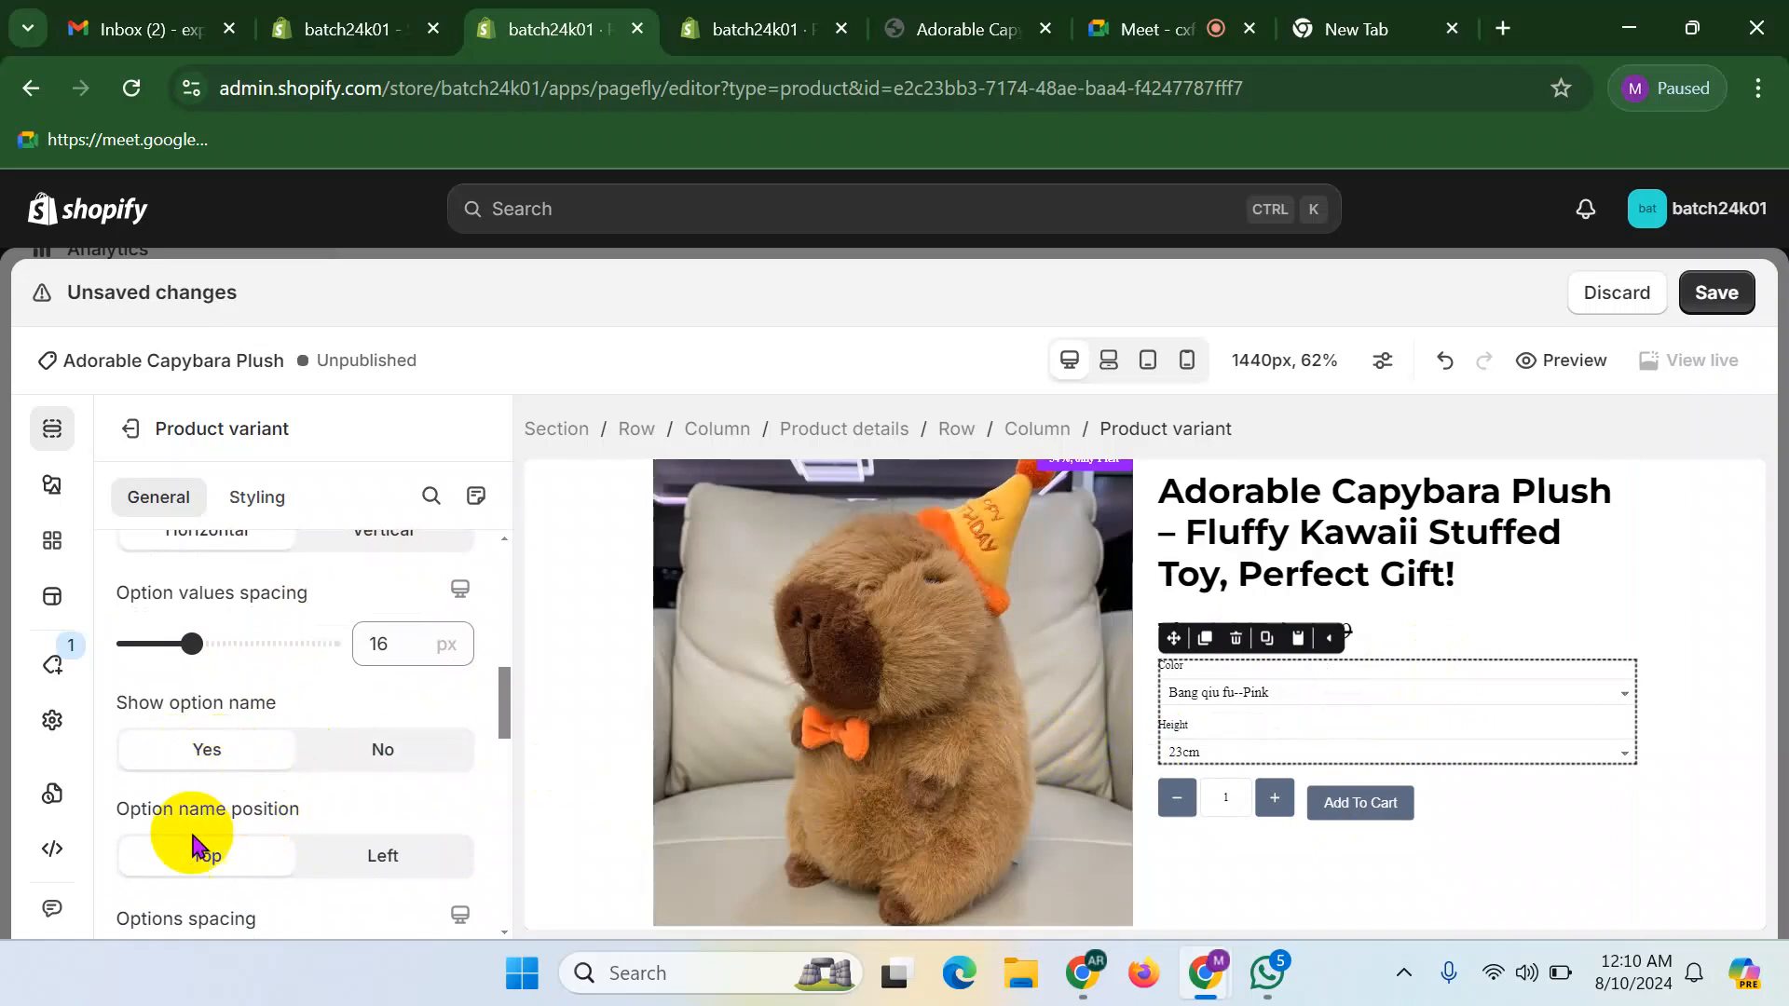
pyautogui.scroll(-2, 352, 858)
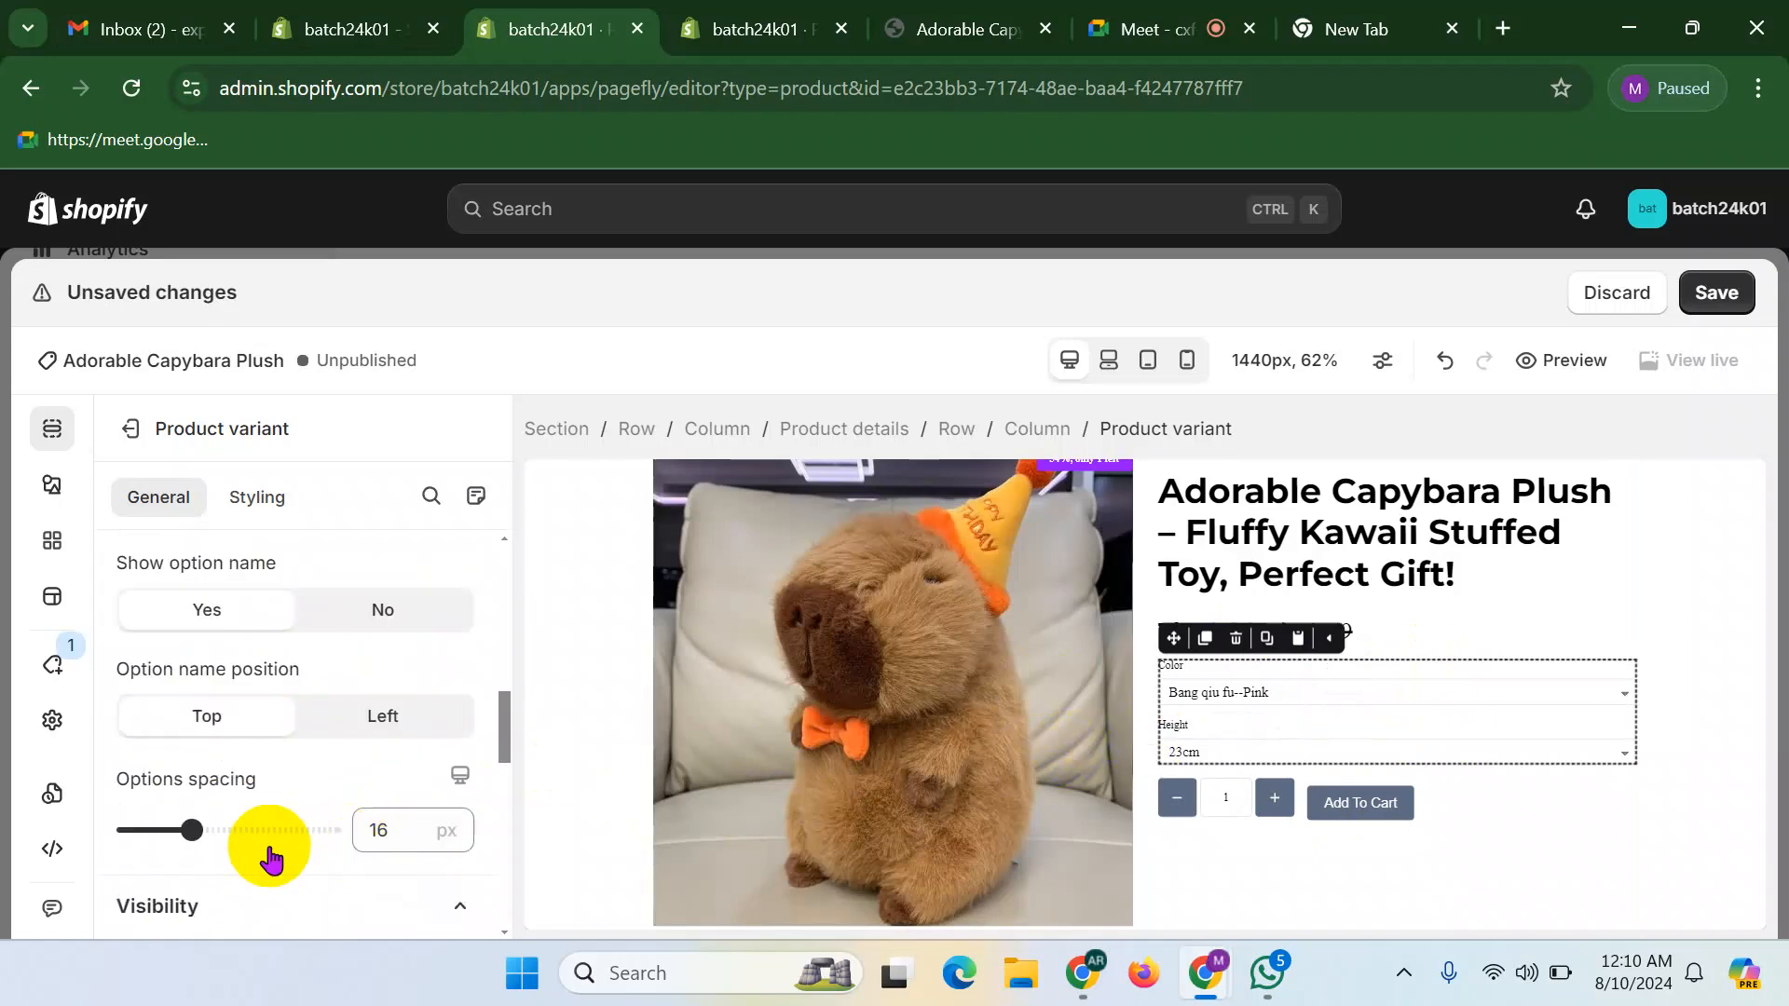
pyautogui.click(253, 508)
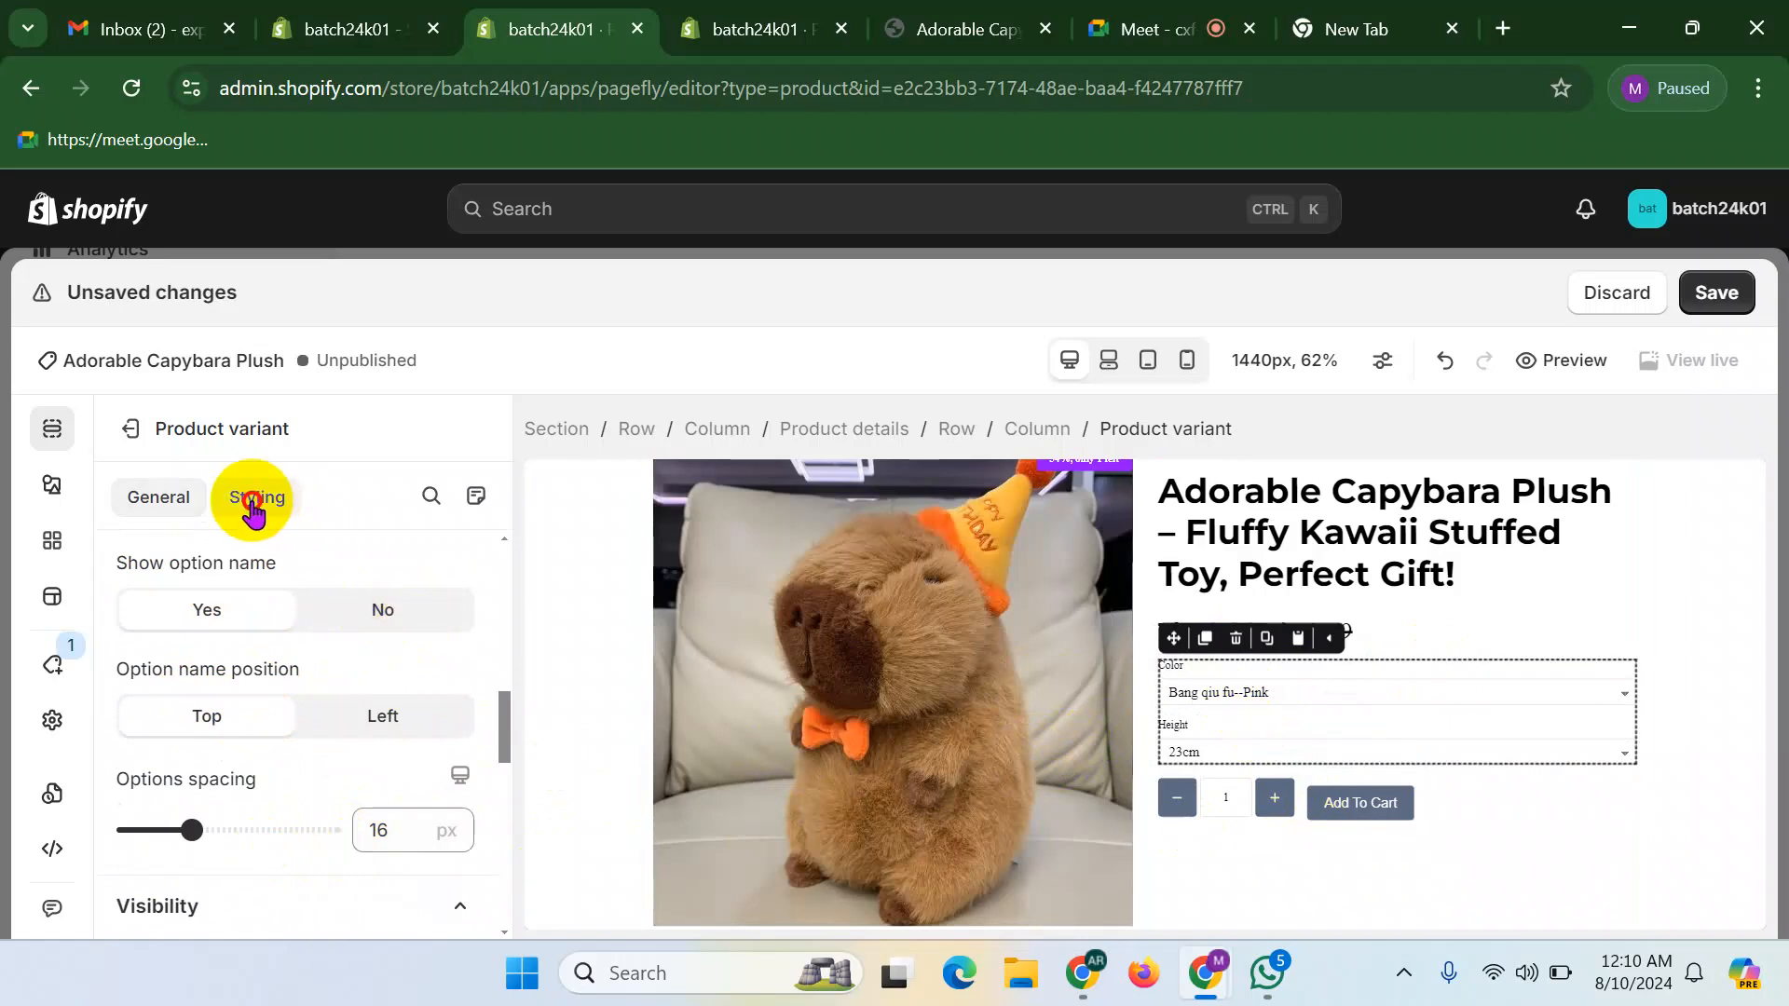
pyautogui.scroll(-5, 279, 671)
pyautogui.scroll(-3, 271, 752)
pyautogui.click(279, 759)
pyautogui.click(239, 709)
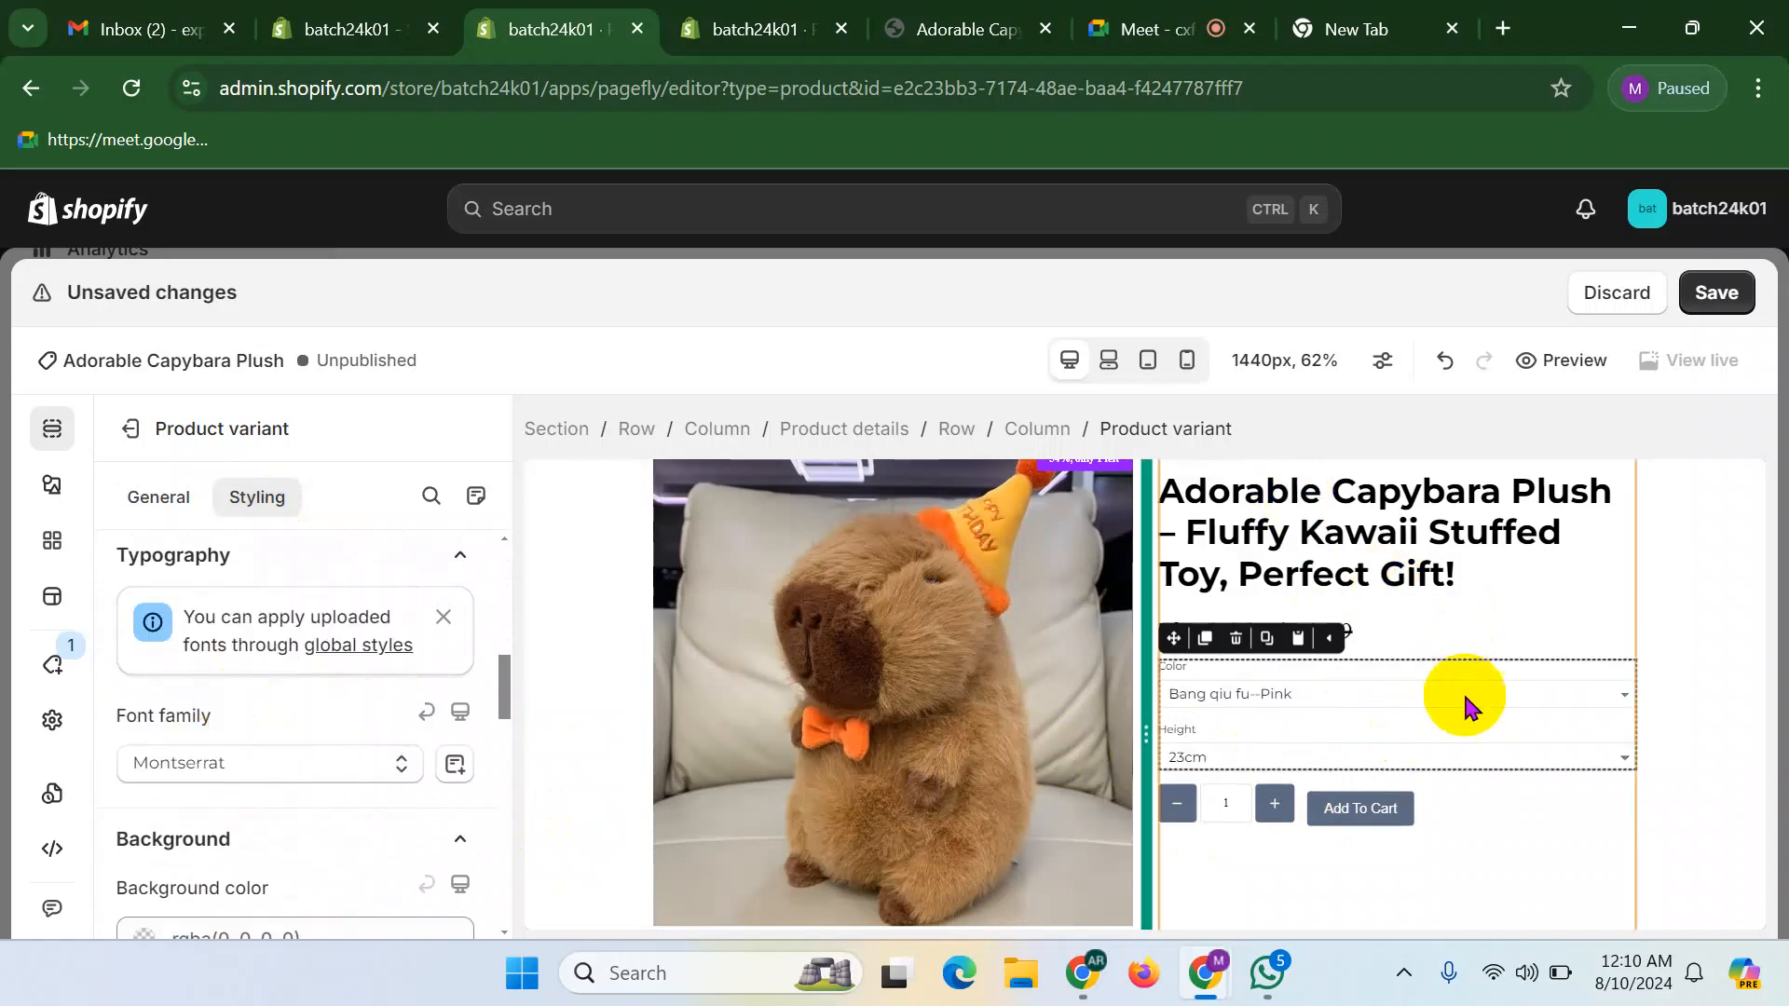
# - Duplicate the block holding the quantity selector and Add To Cart button, and delete the product quantity element from the copy
pyautogui.click(1544, 807)
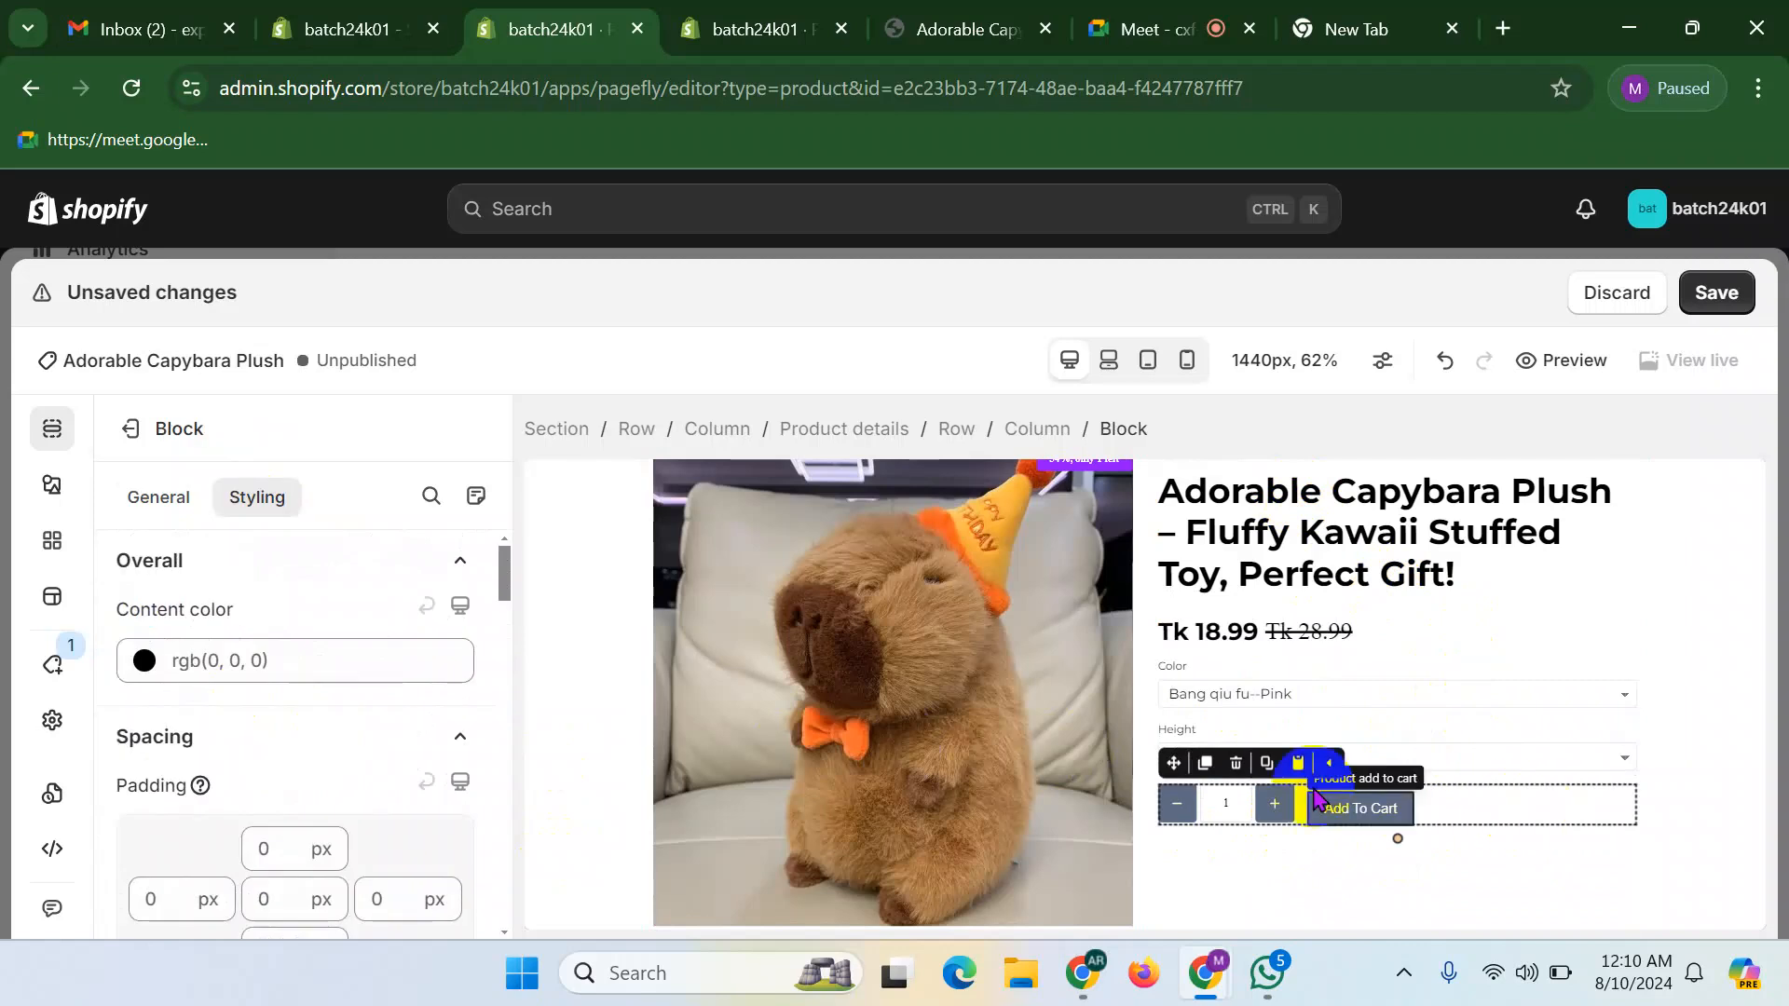
pyautogui.click(1205, 766)
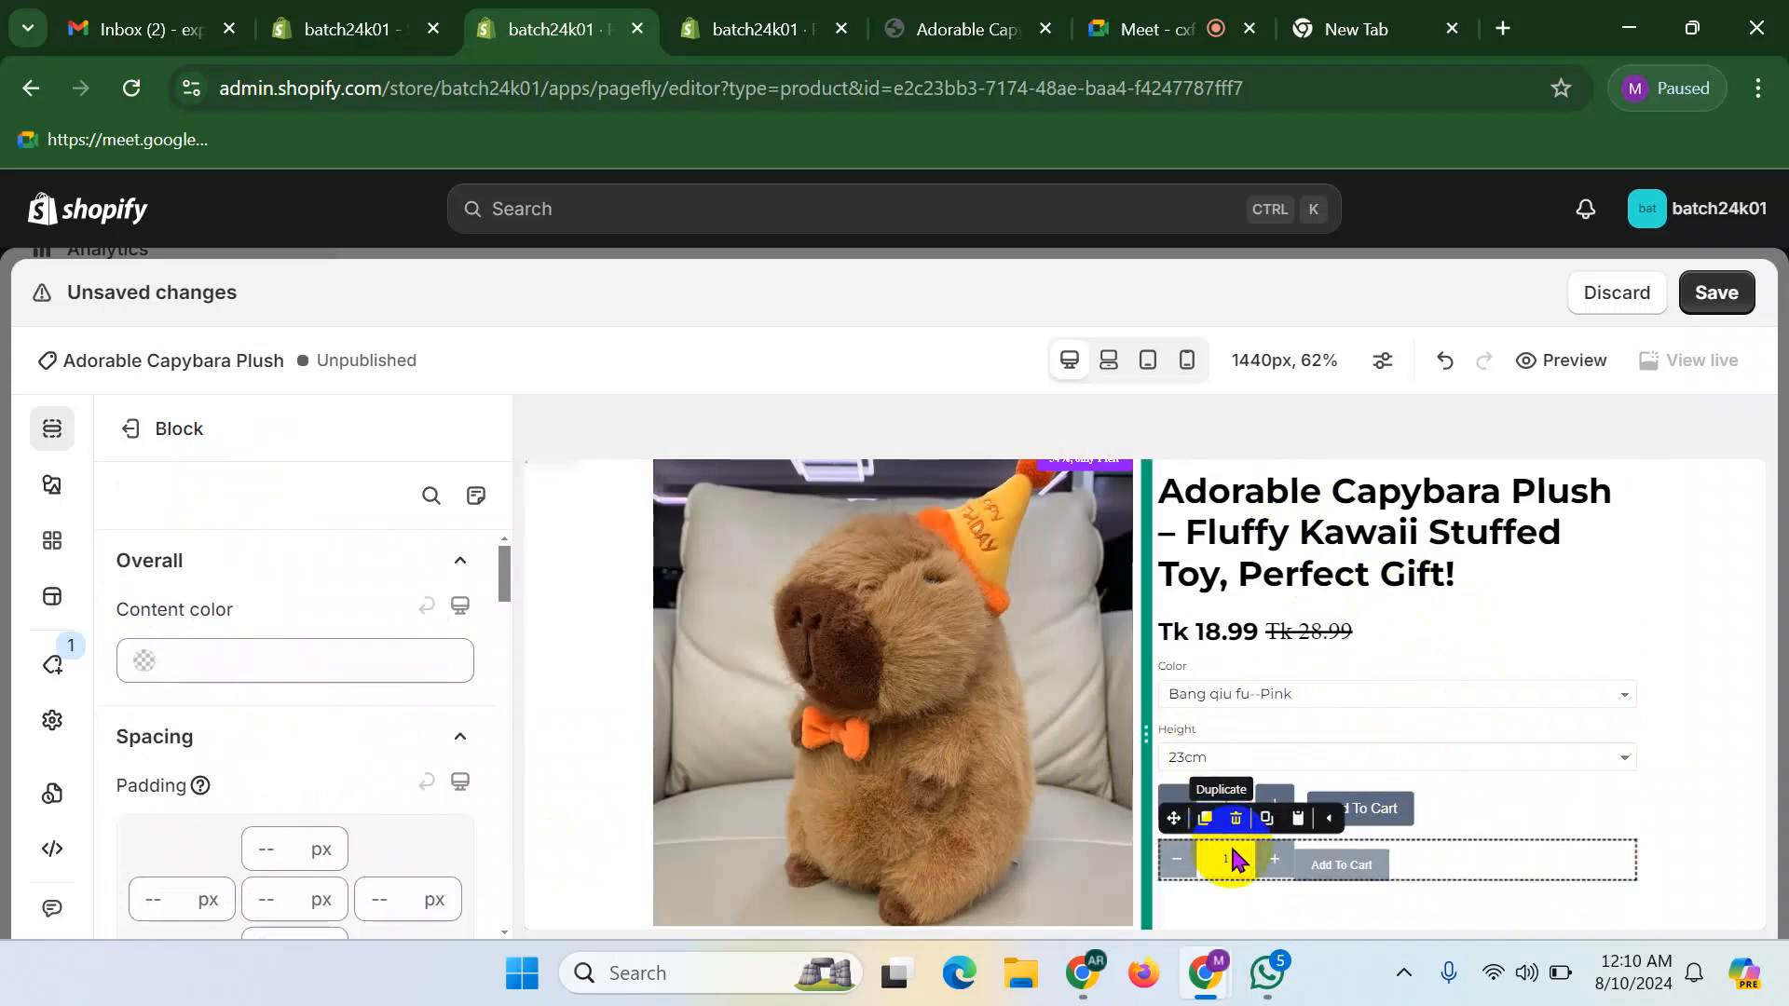
pyautogui.click(1277, 863)
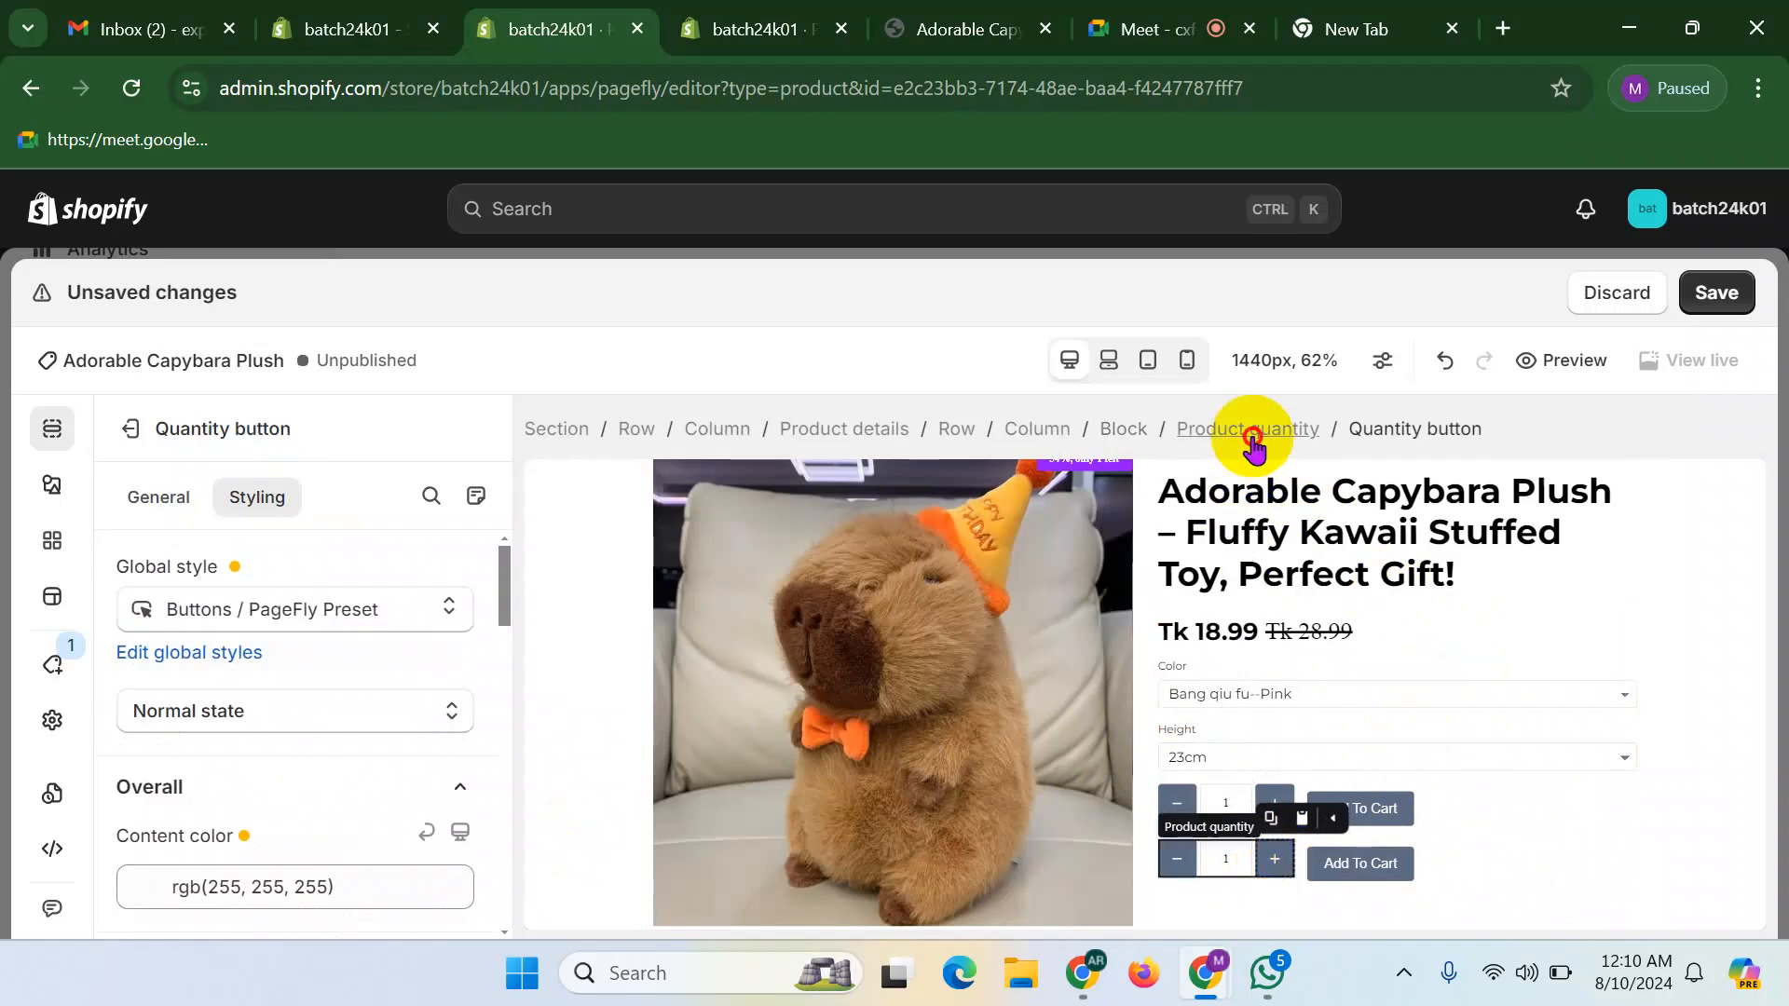
pyautogui.click(1251, 436)
pyautogui.click(1237, 820)
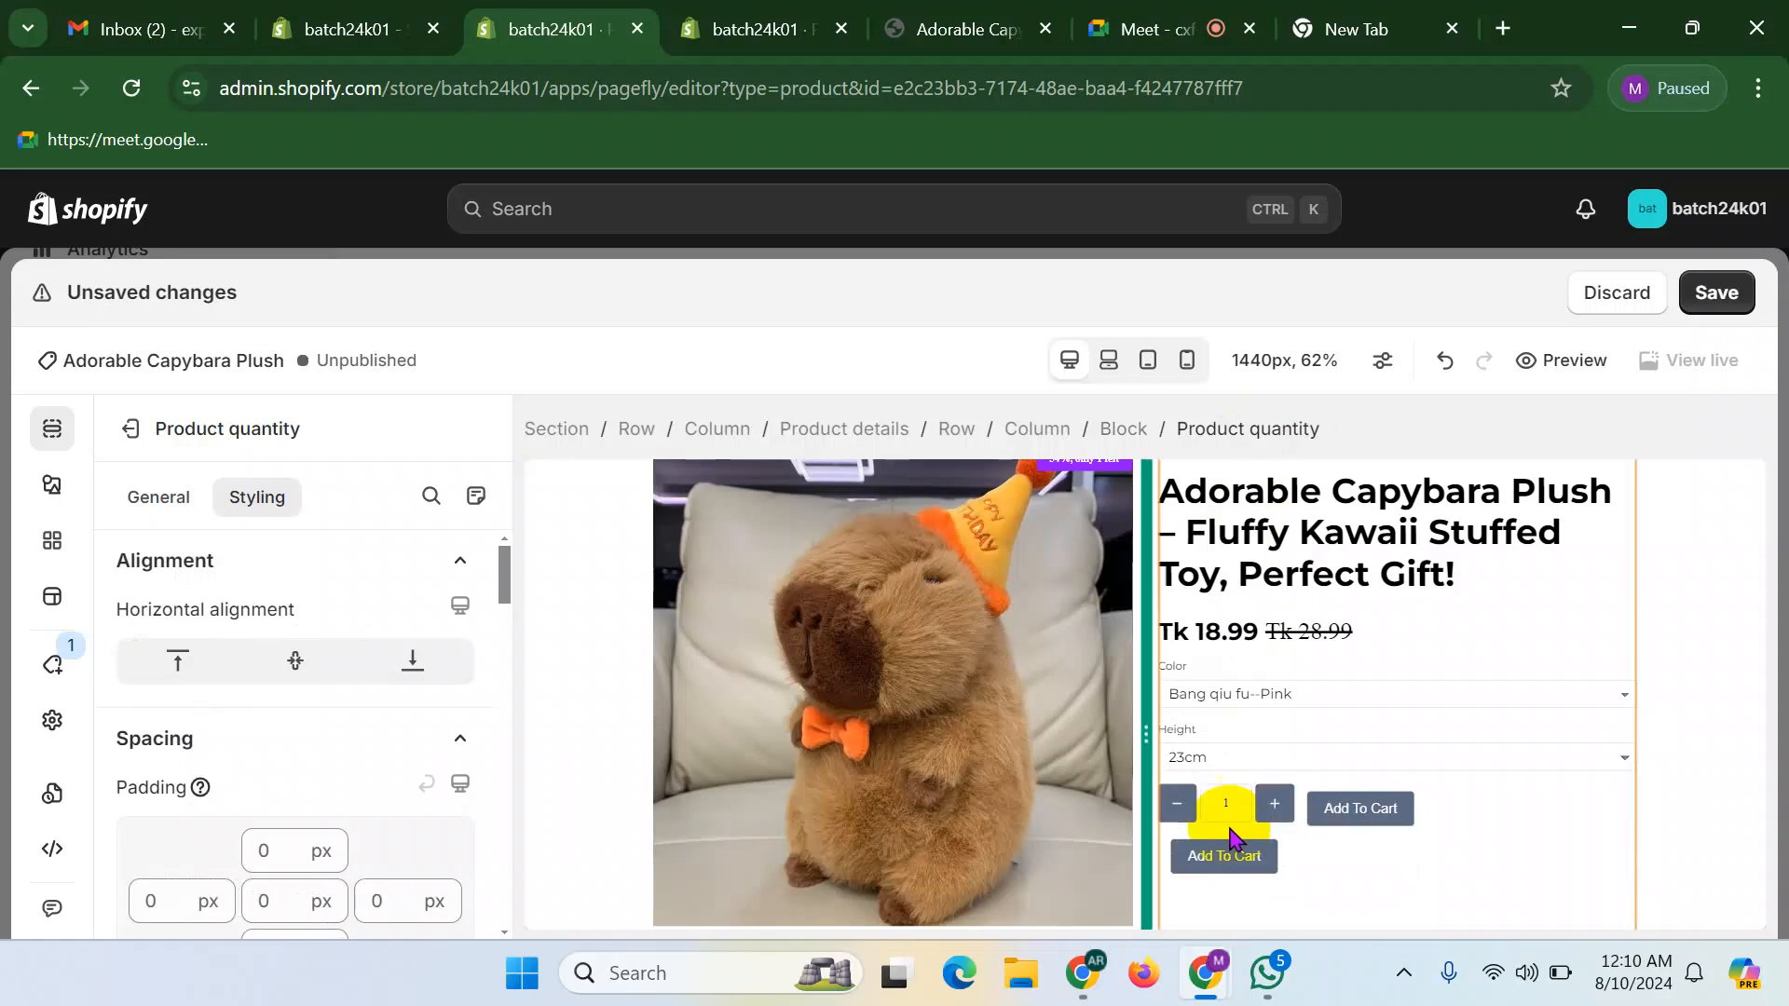
# - Delete the Add To Cart button beside the quantity selector in the original block
pyautogui.click(1224, 854)
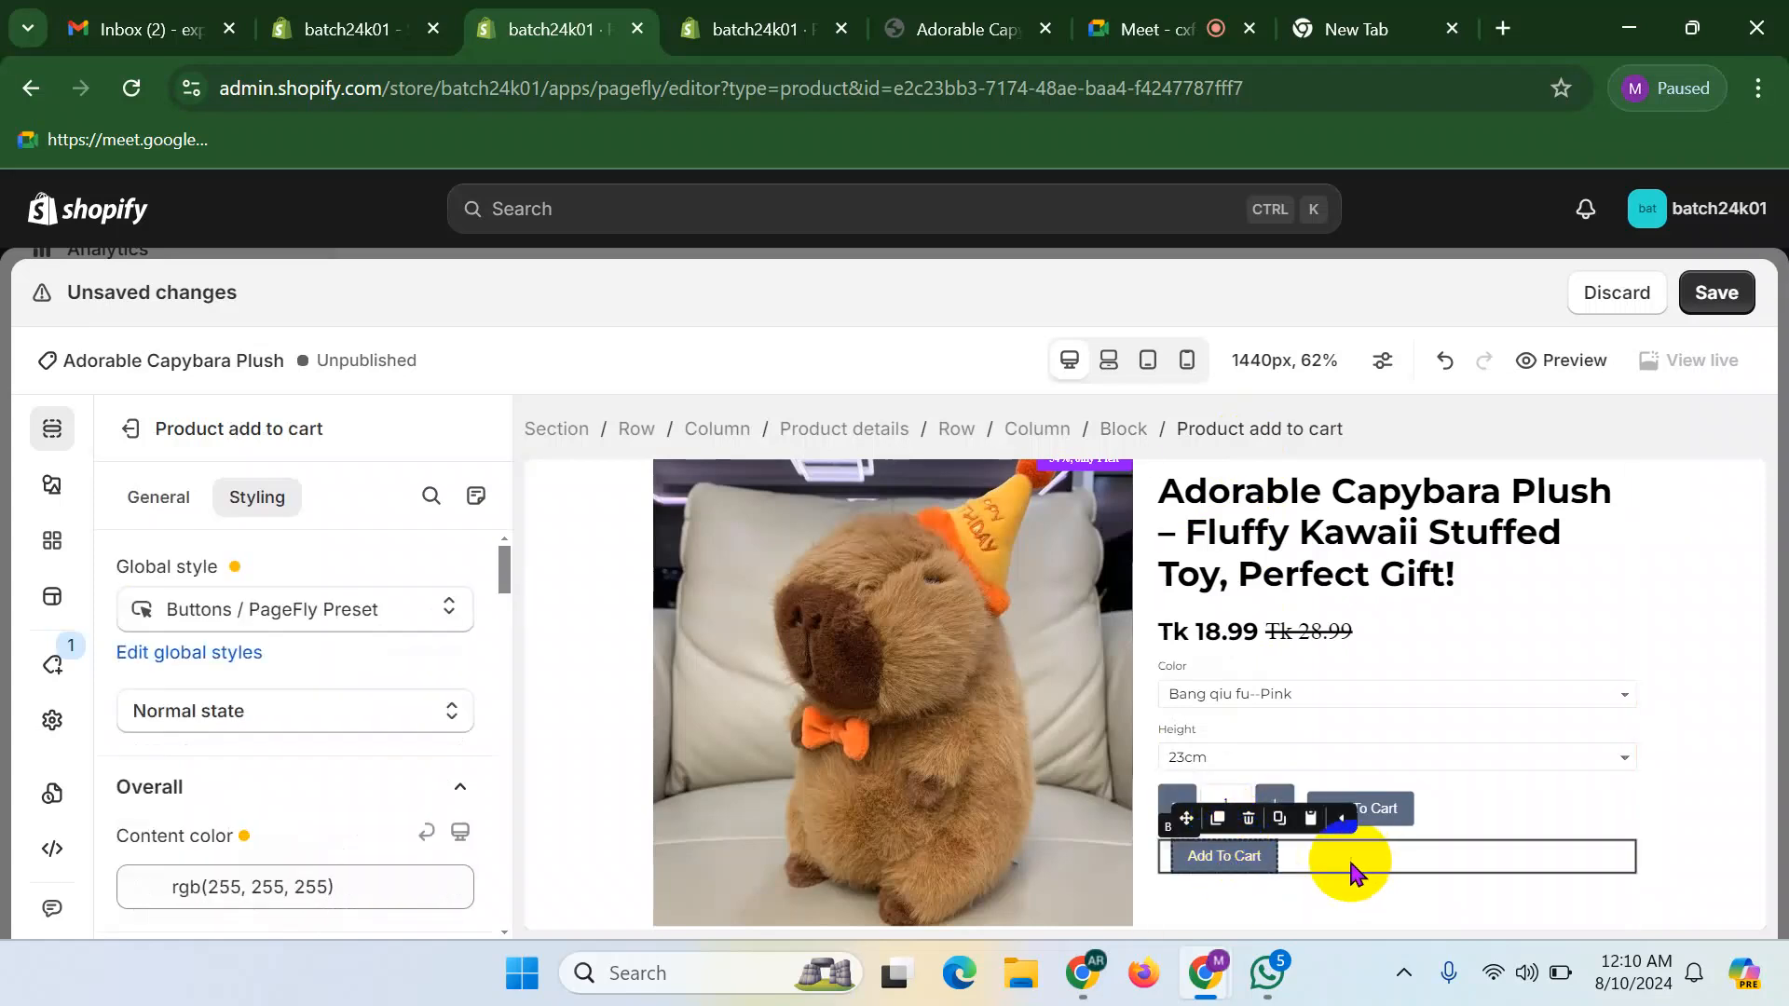
pyautogui.click(1403, 801)
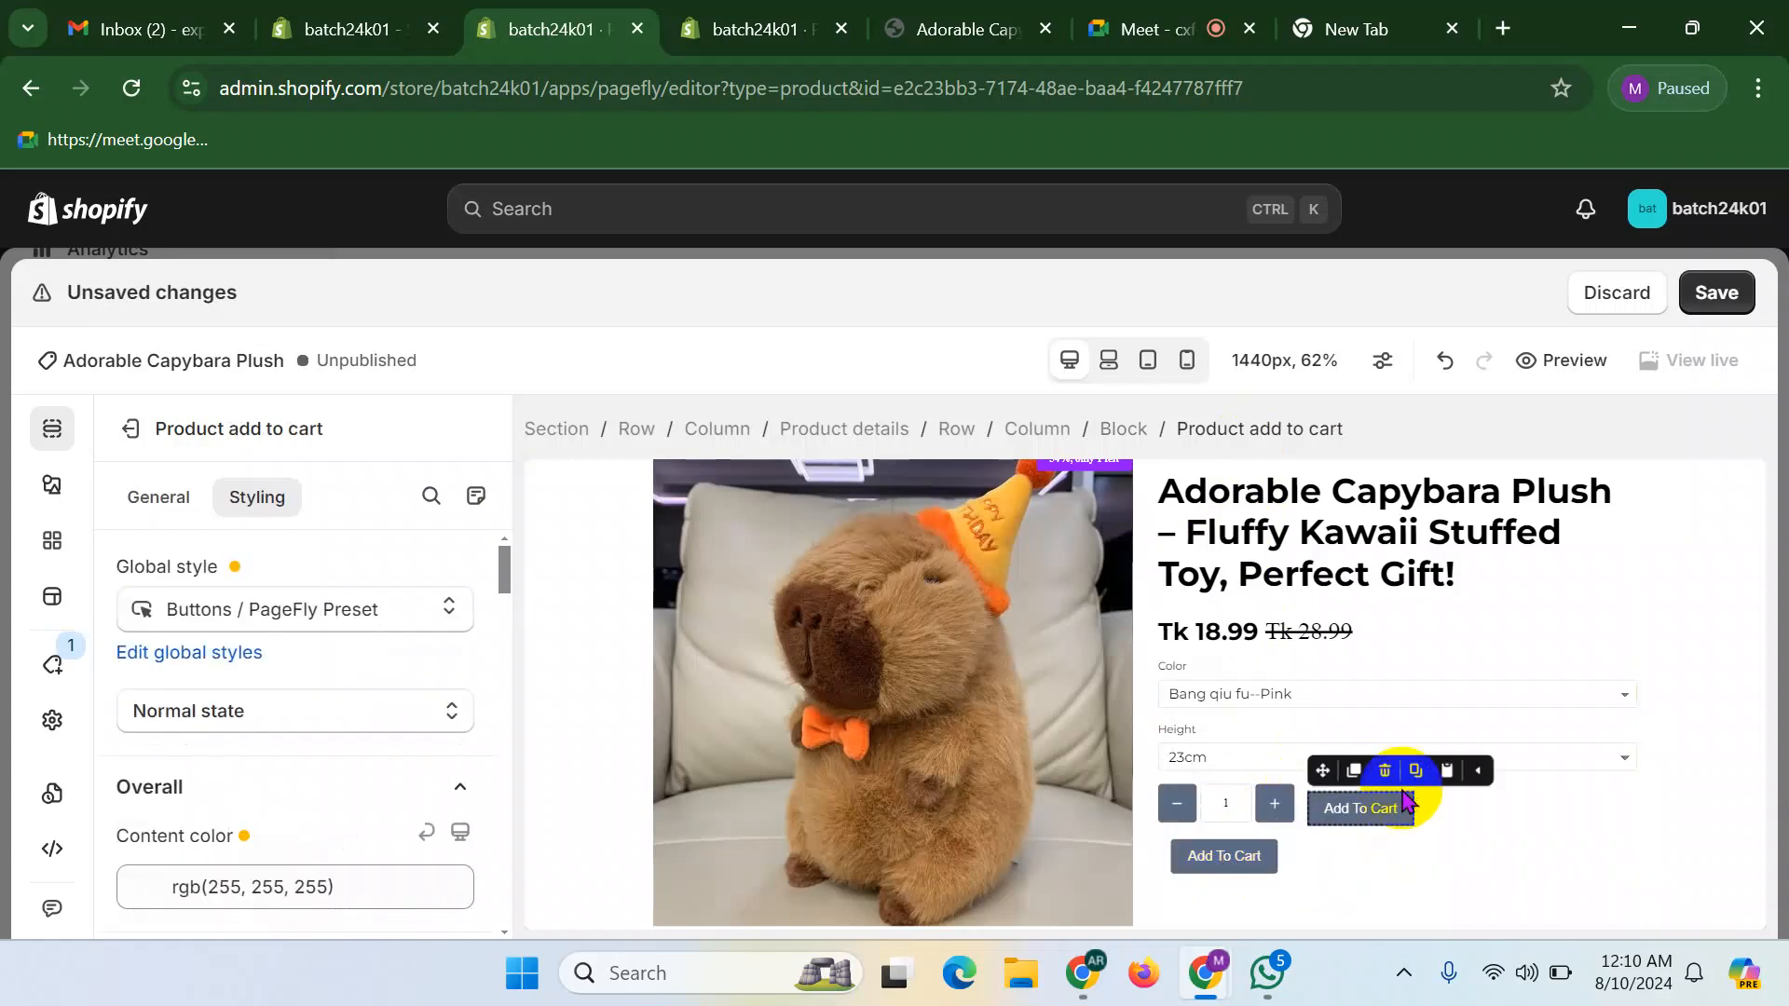
pyautogui.click(1389, 769)
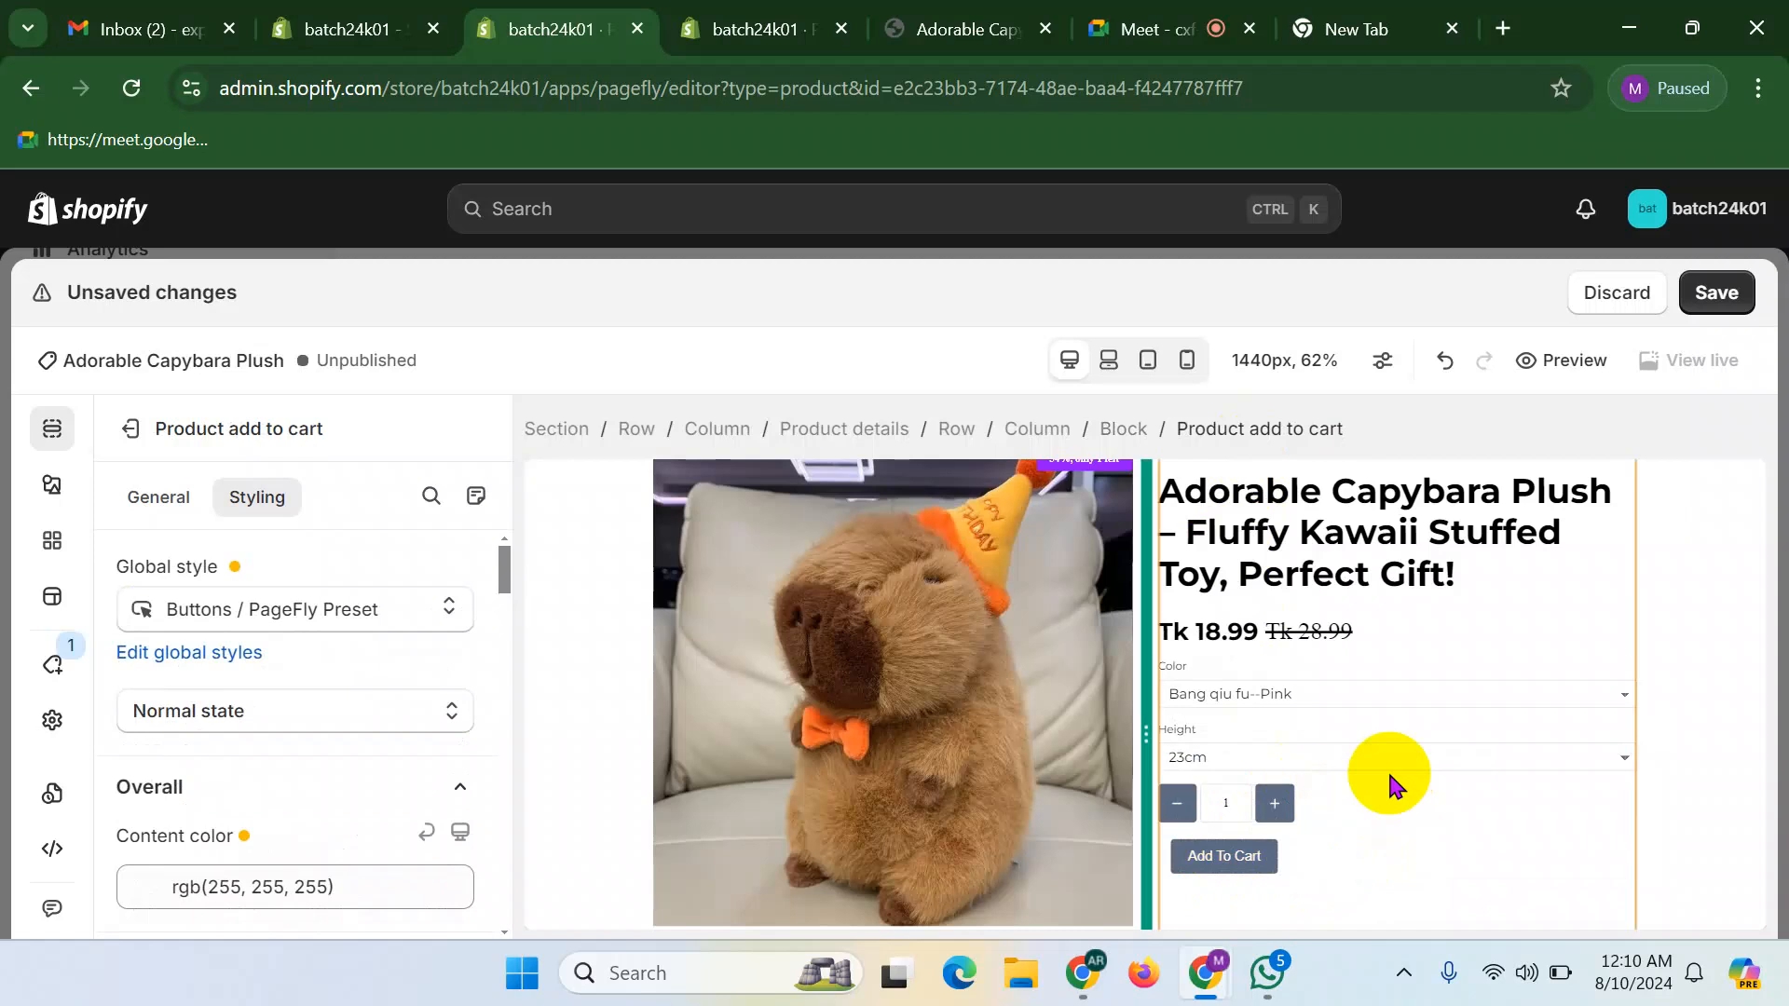
# - Set the remaining Add To Cart button's after add to cart action to Go to cart page and its button text to Buy Now
pyautogui.click(1224, 858)
pyautogui.click(169, 496)
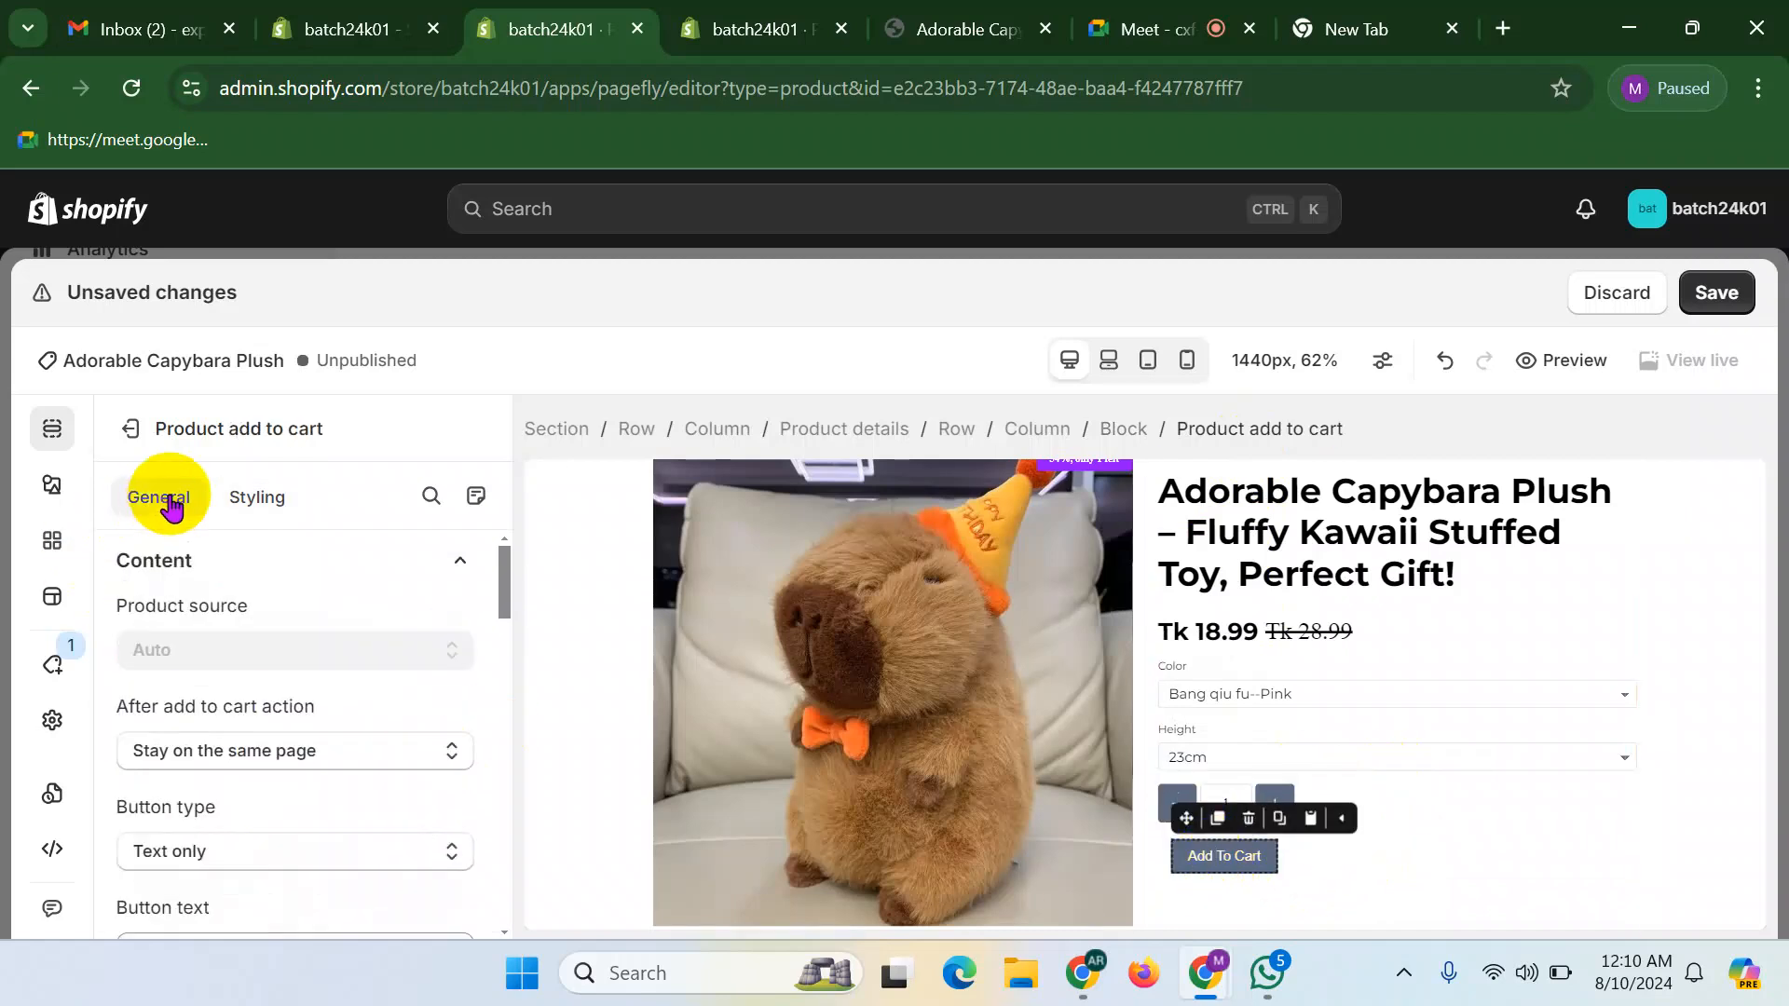
pyautogui.scroll(-2, 241, 746)
pyautogui.scroll(2, 243, 730)
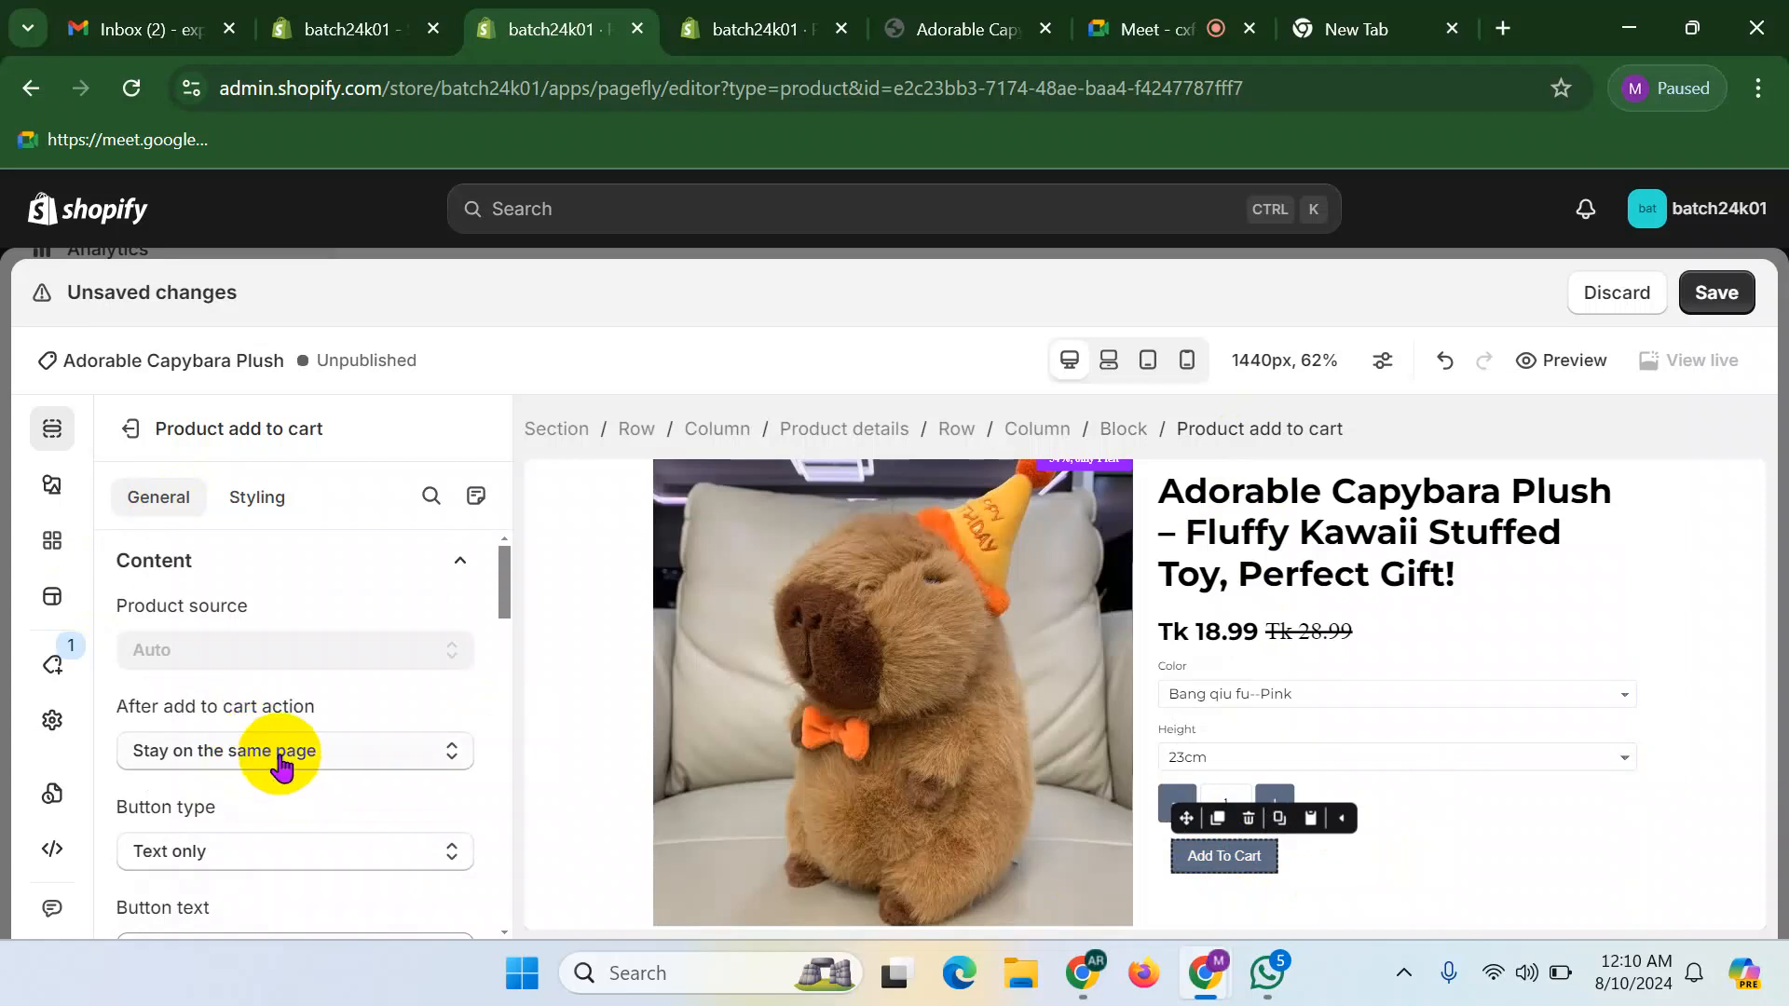
pyautogui.click(282, 759)
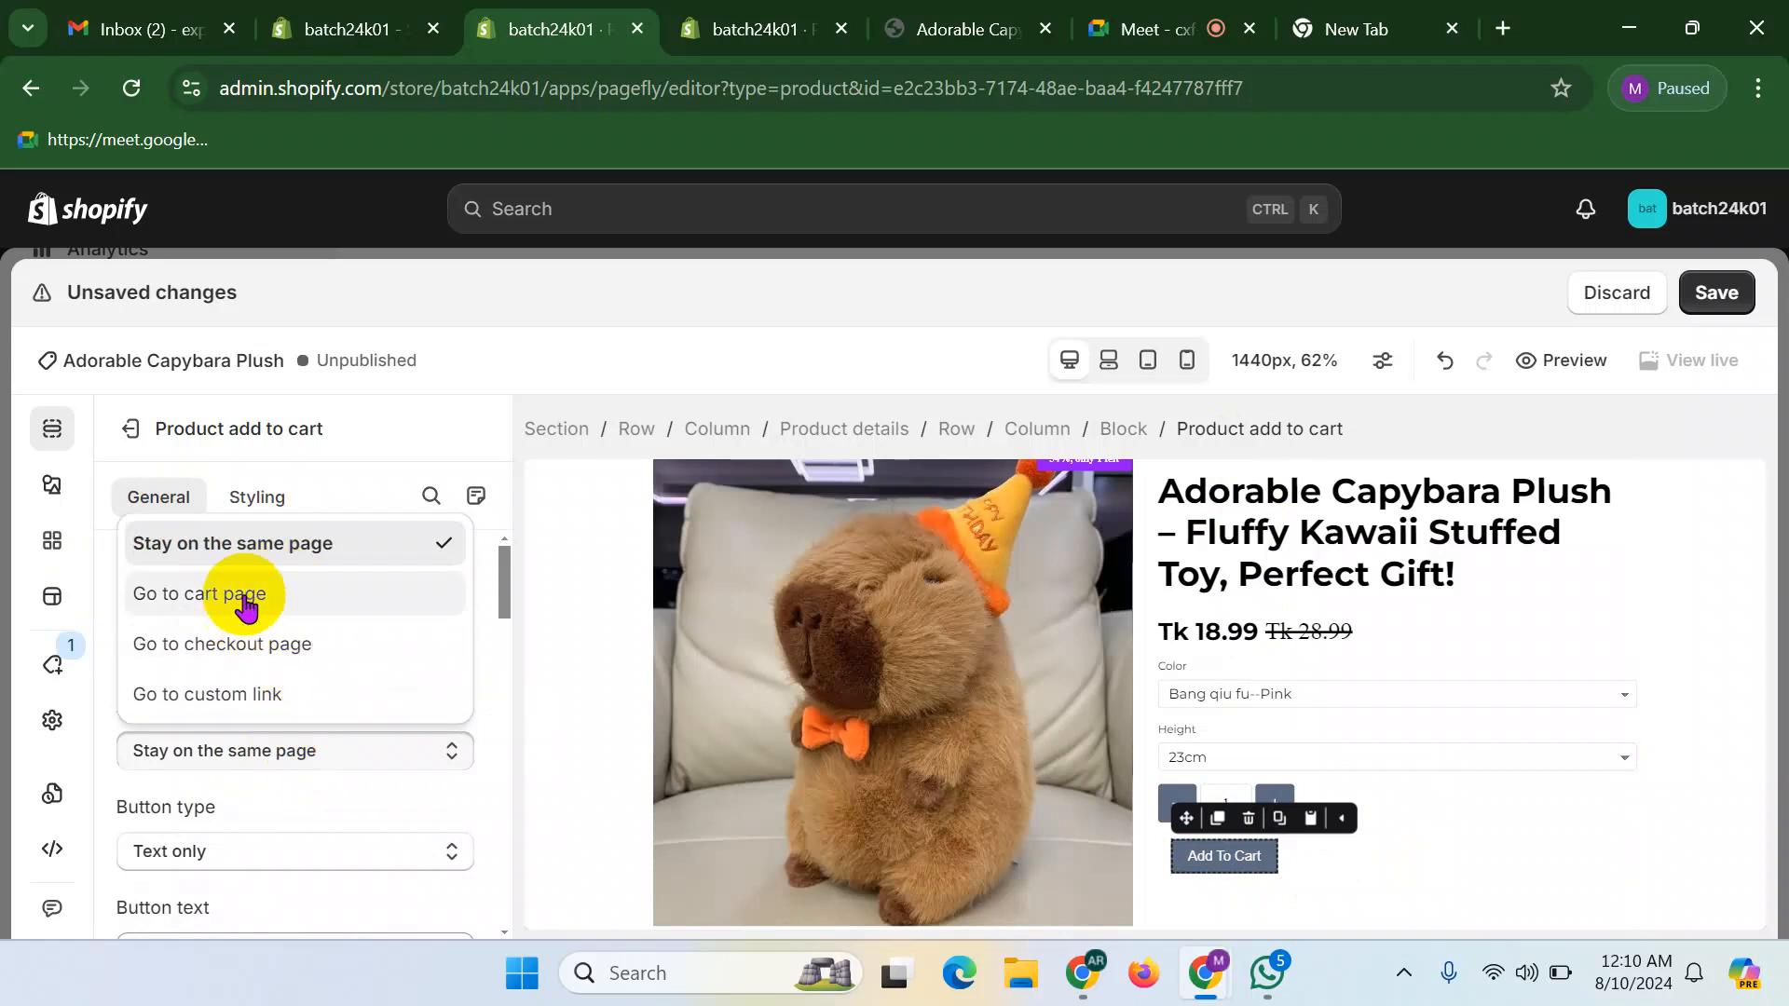
pyautogui.click(245, 608)
pyautogui.scroll(-3, 290, 774)
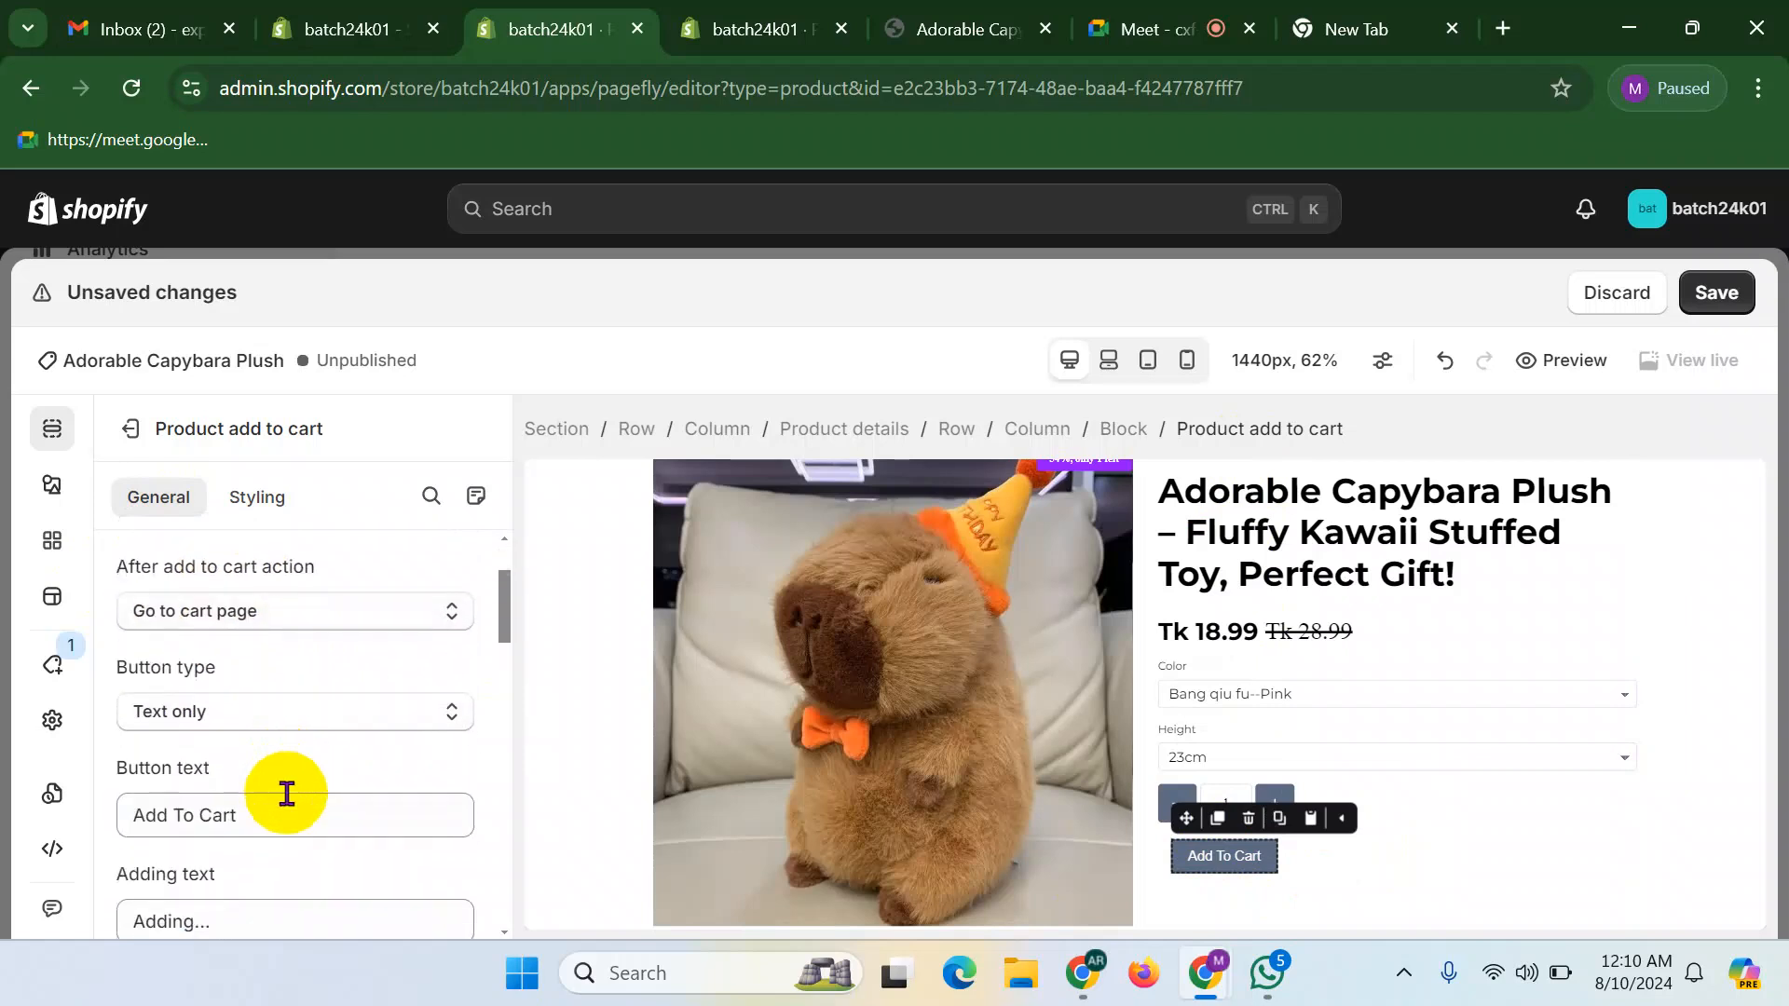
pyautogui.moveTo(264, 673); pyautogui.dragTo(139, 677)
pyautogui.write('Buy Now')
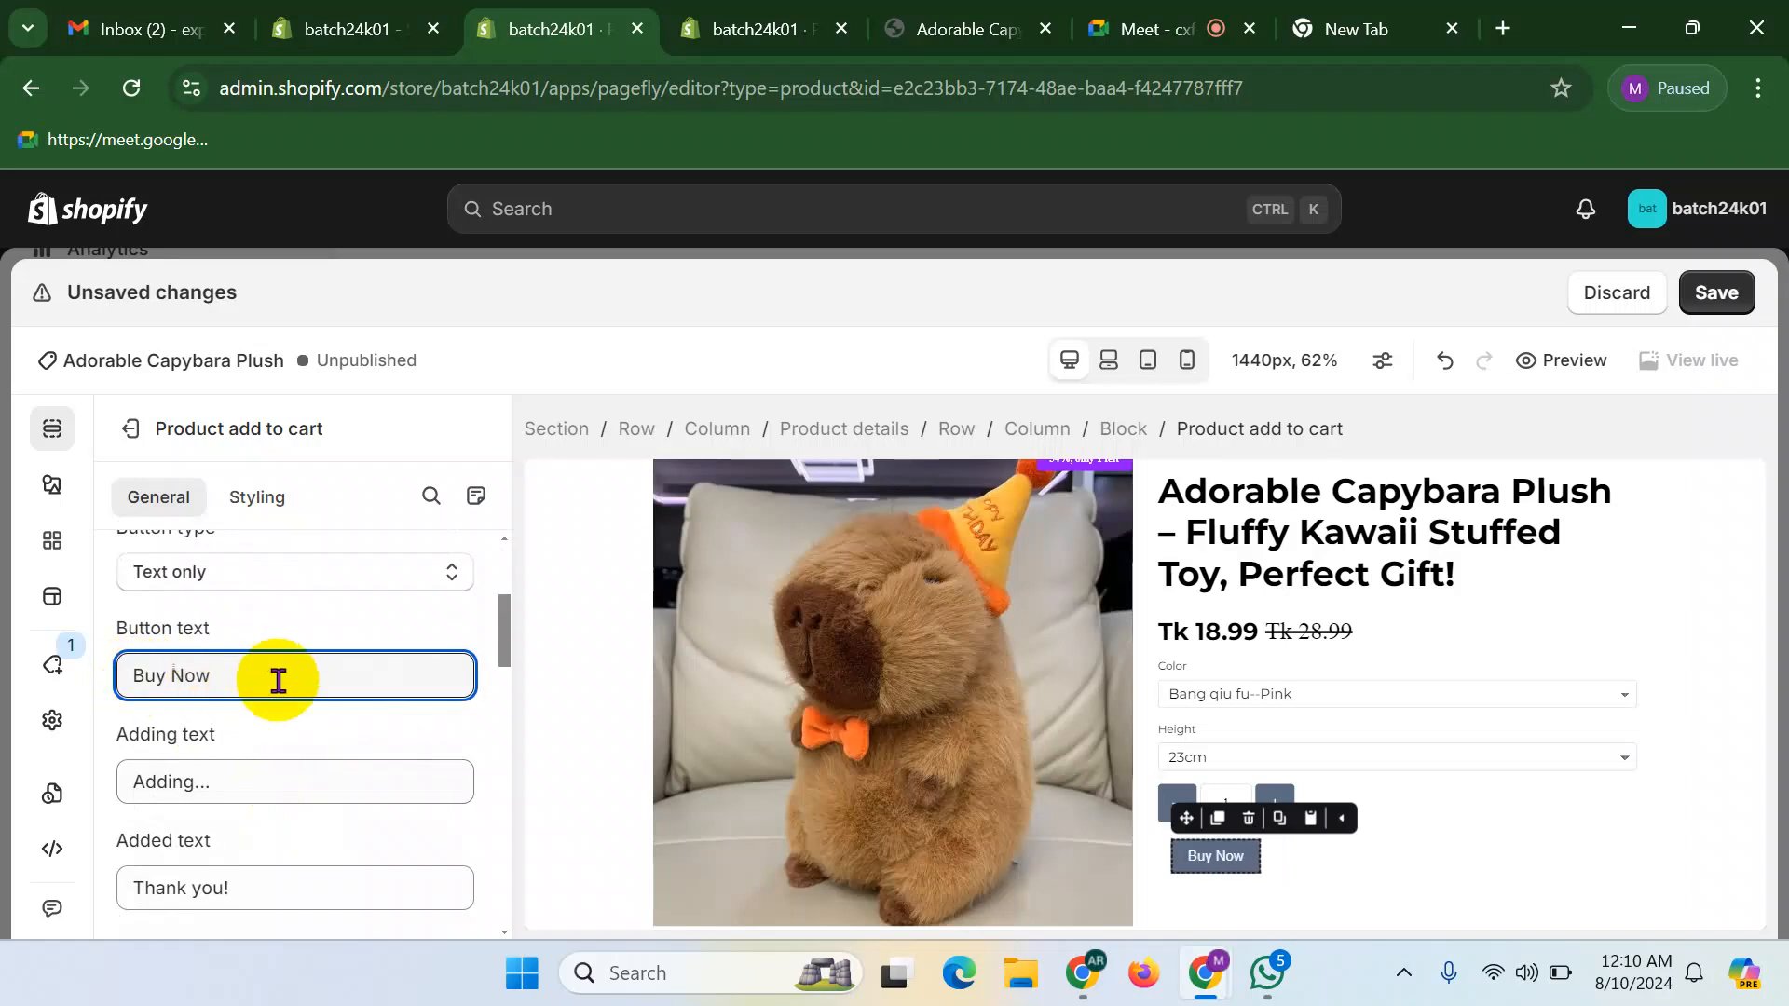
# - Set the Buy Now button's after add to cart action to Go to checkout page
pyautogui.scroll(2, 280, 685)
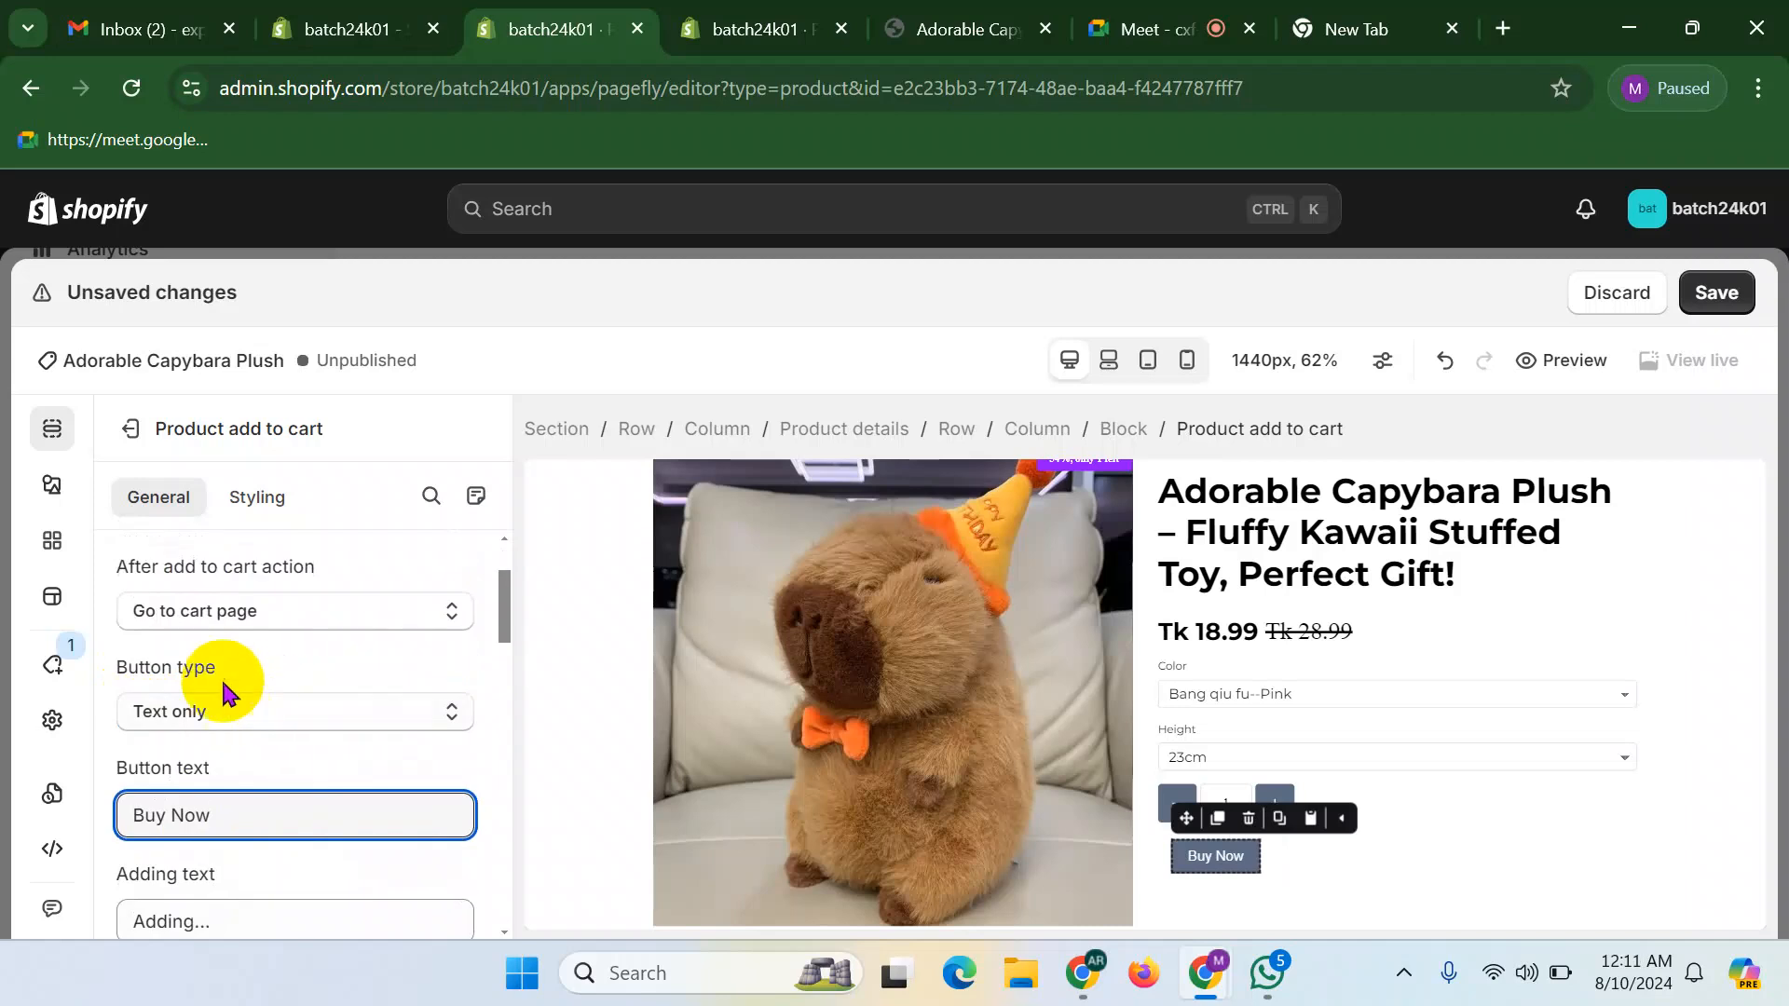
pyautogui.click(207, 626)
pyautogui.click(233, 774)
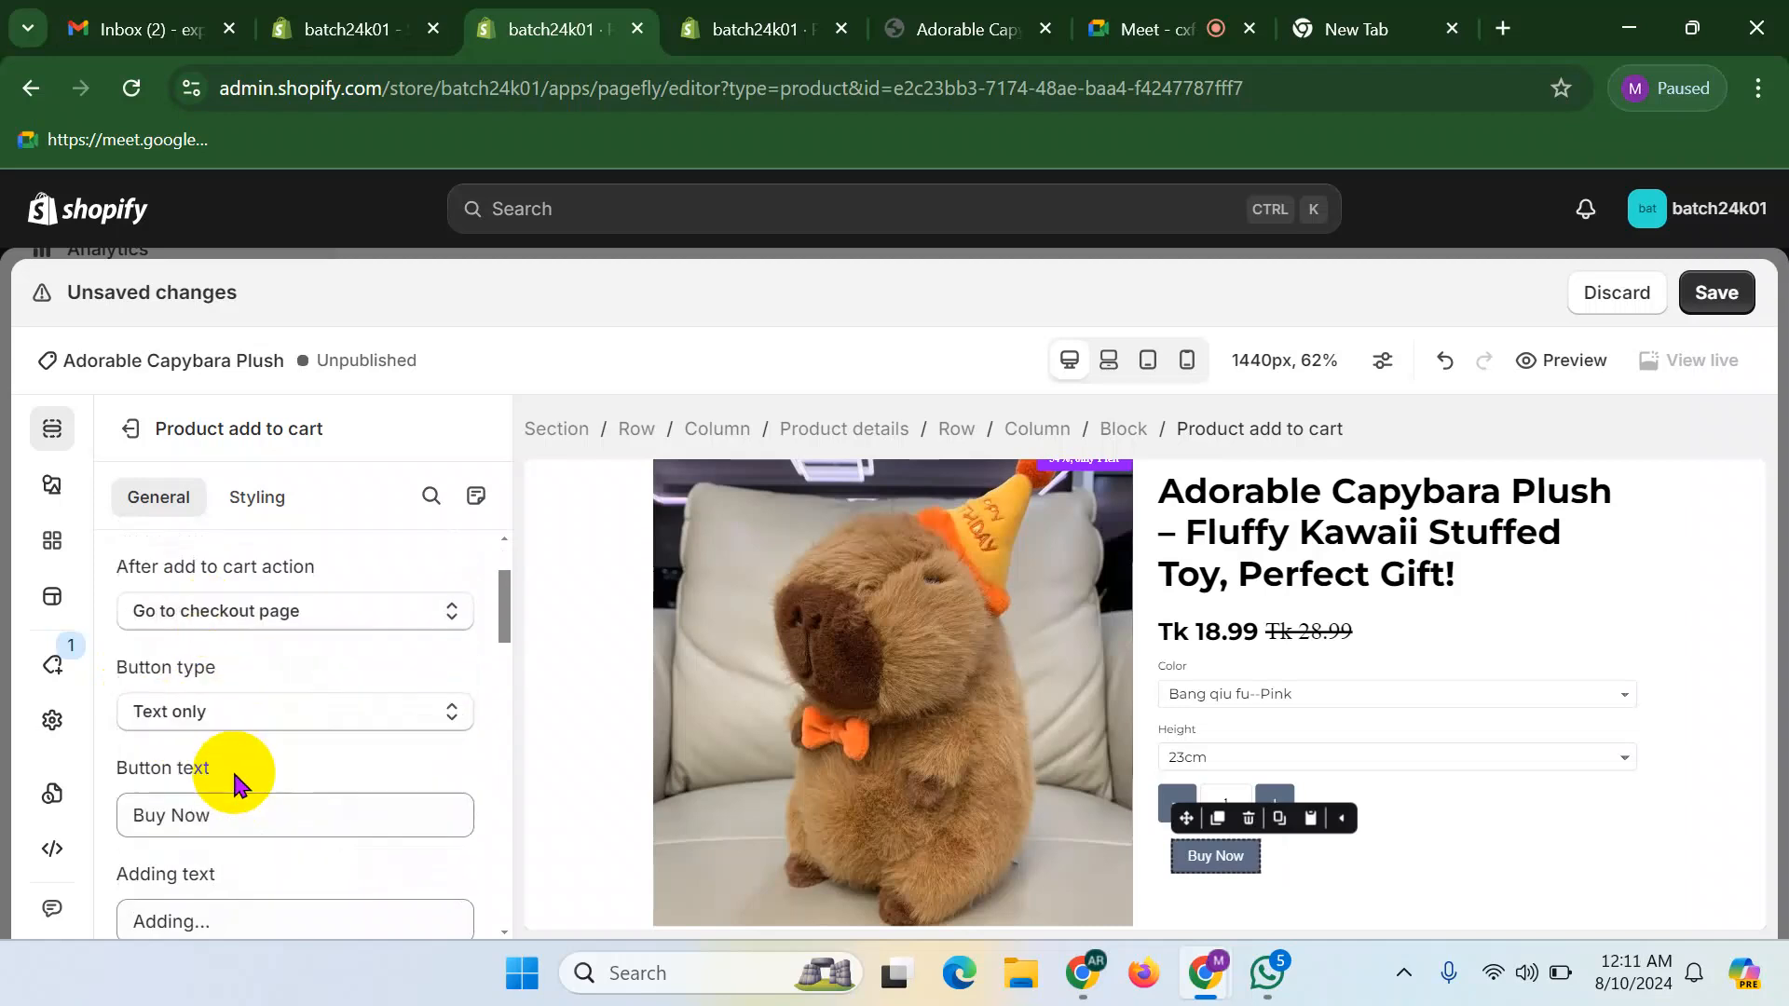
# - Enable full width for the Buy Now button
pyautogui.scroll(-3, 232, 770)
pyautogui.scroll(-3, 177, 689)
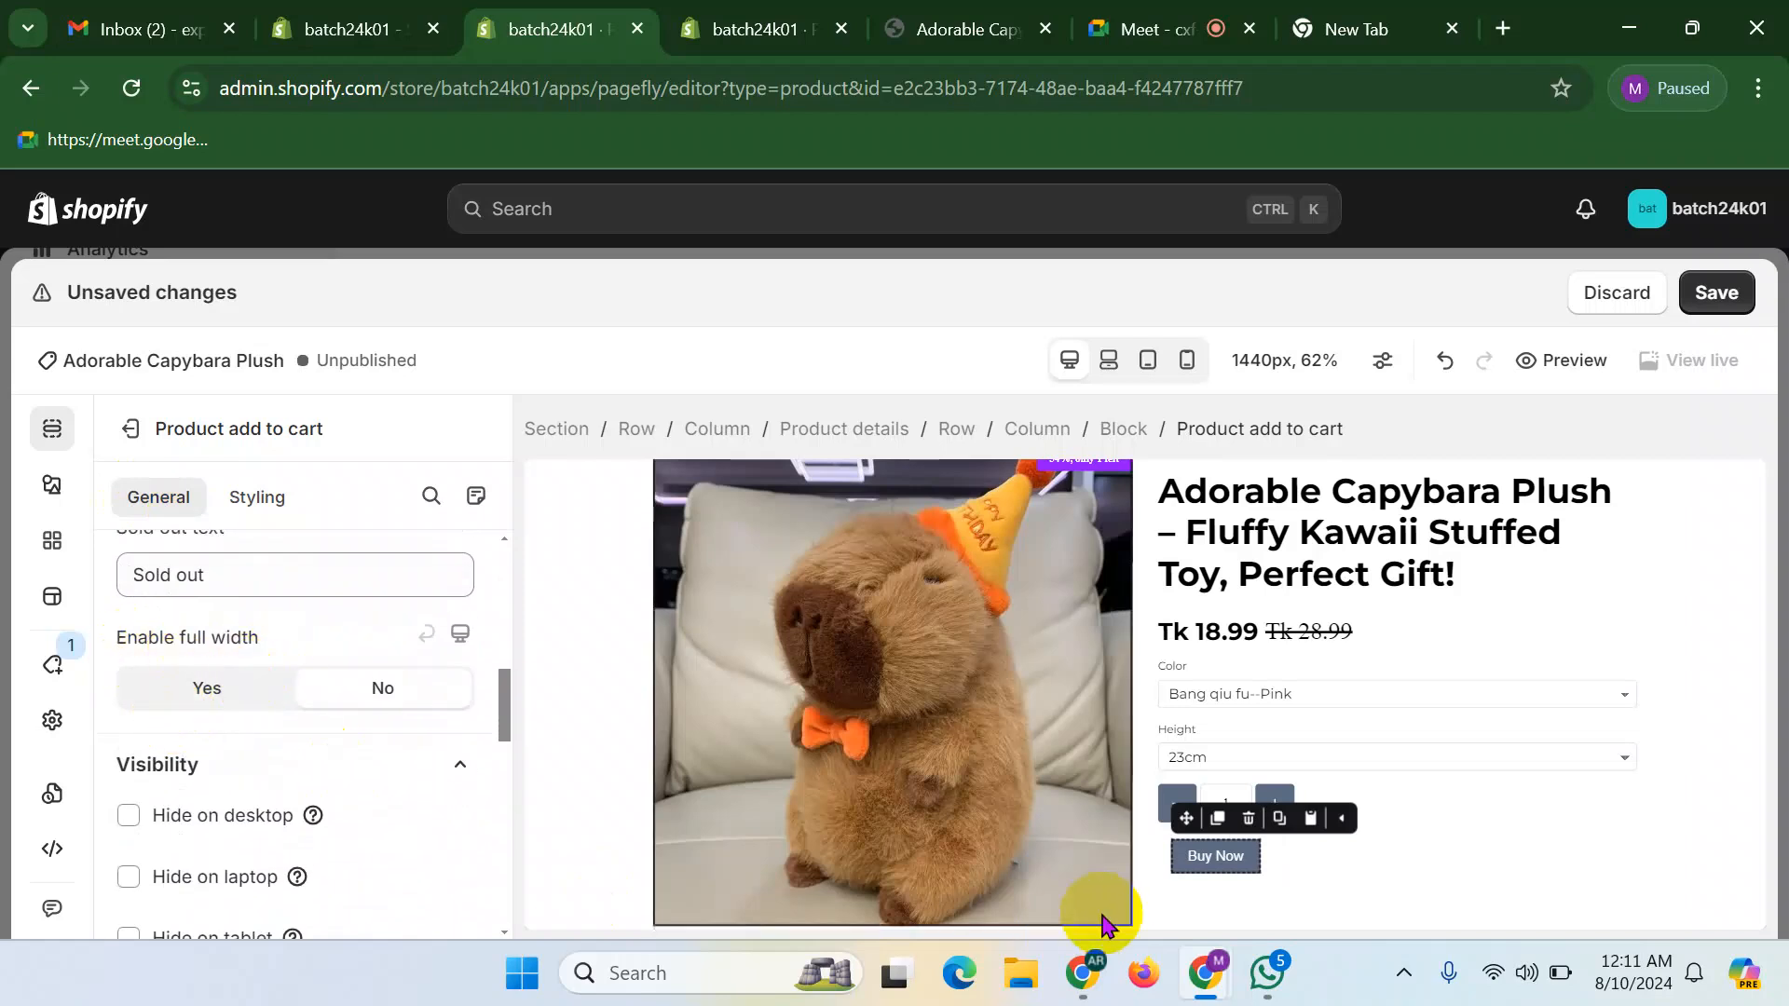
pyautogui.click(193, 691)
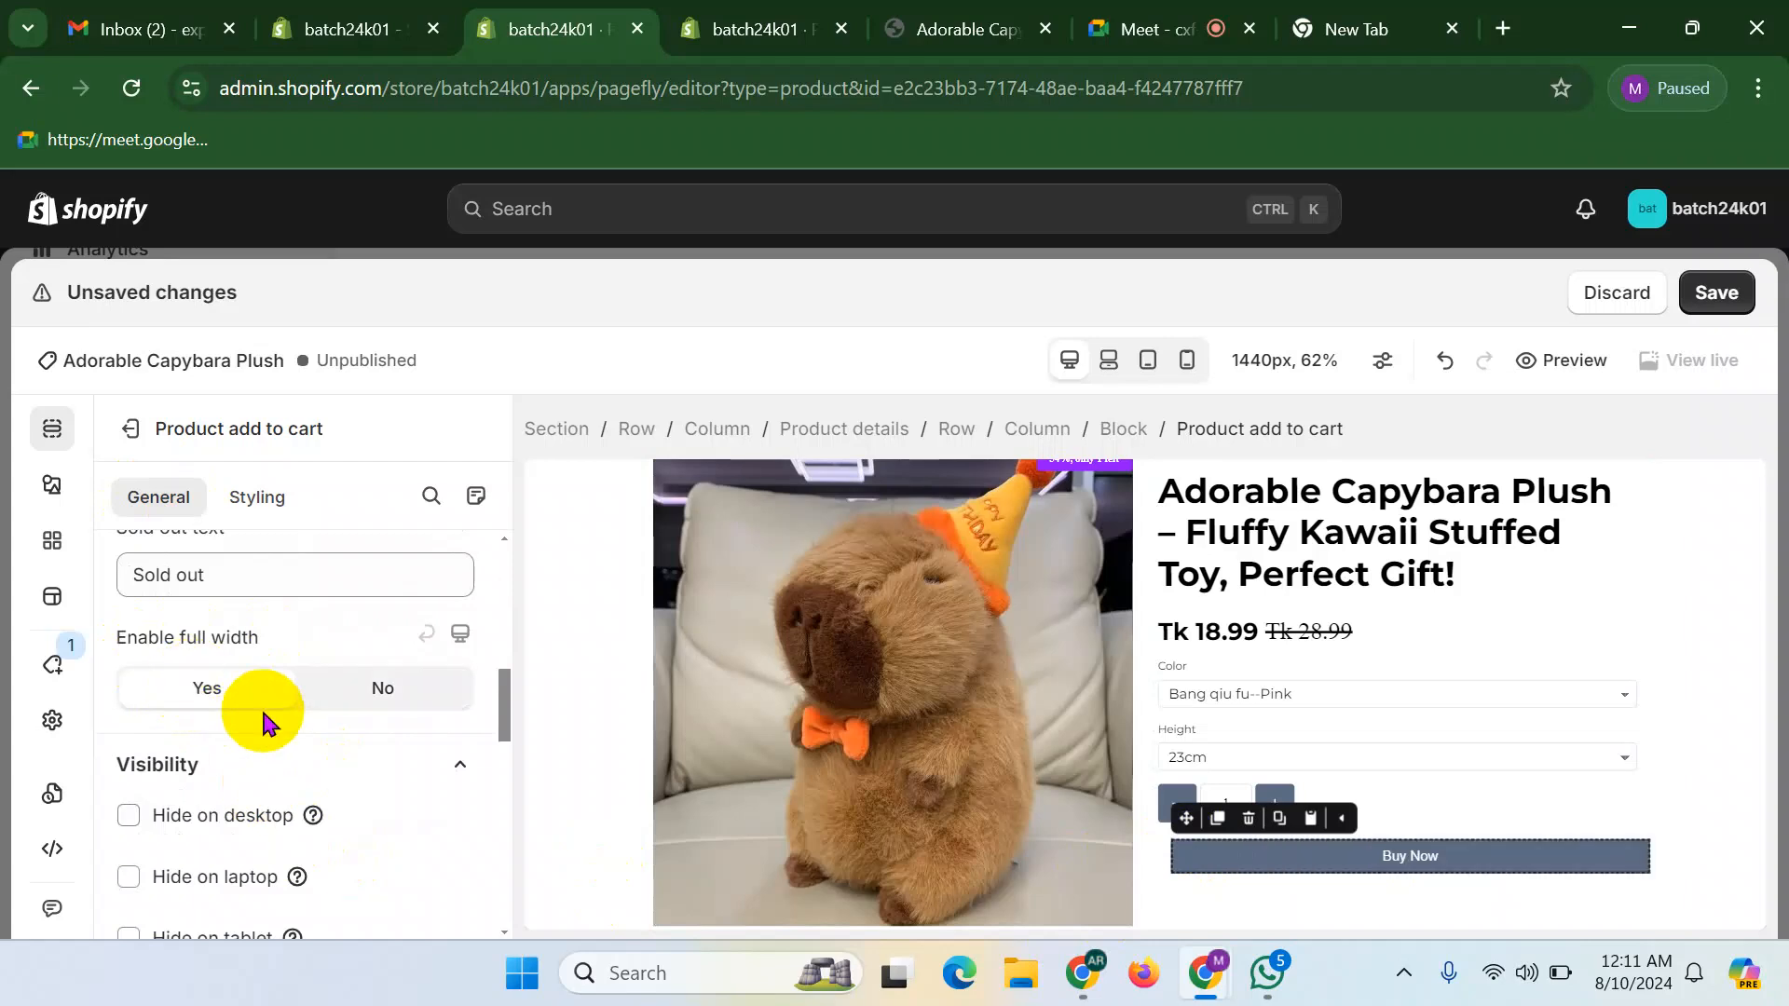
pyautogui.scroll(-4, 261, 707)
pyautogui.scroll(4, 210, 843)
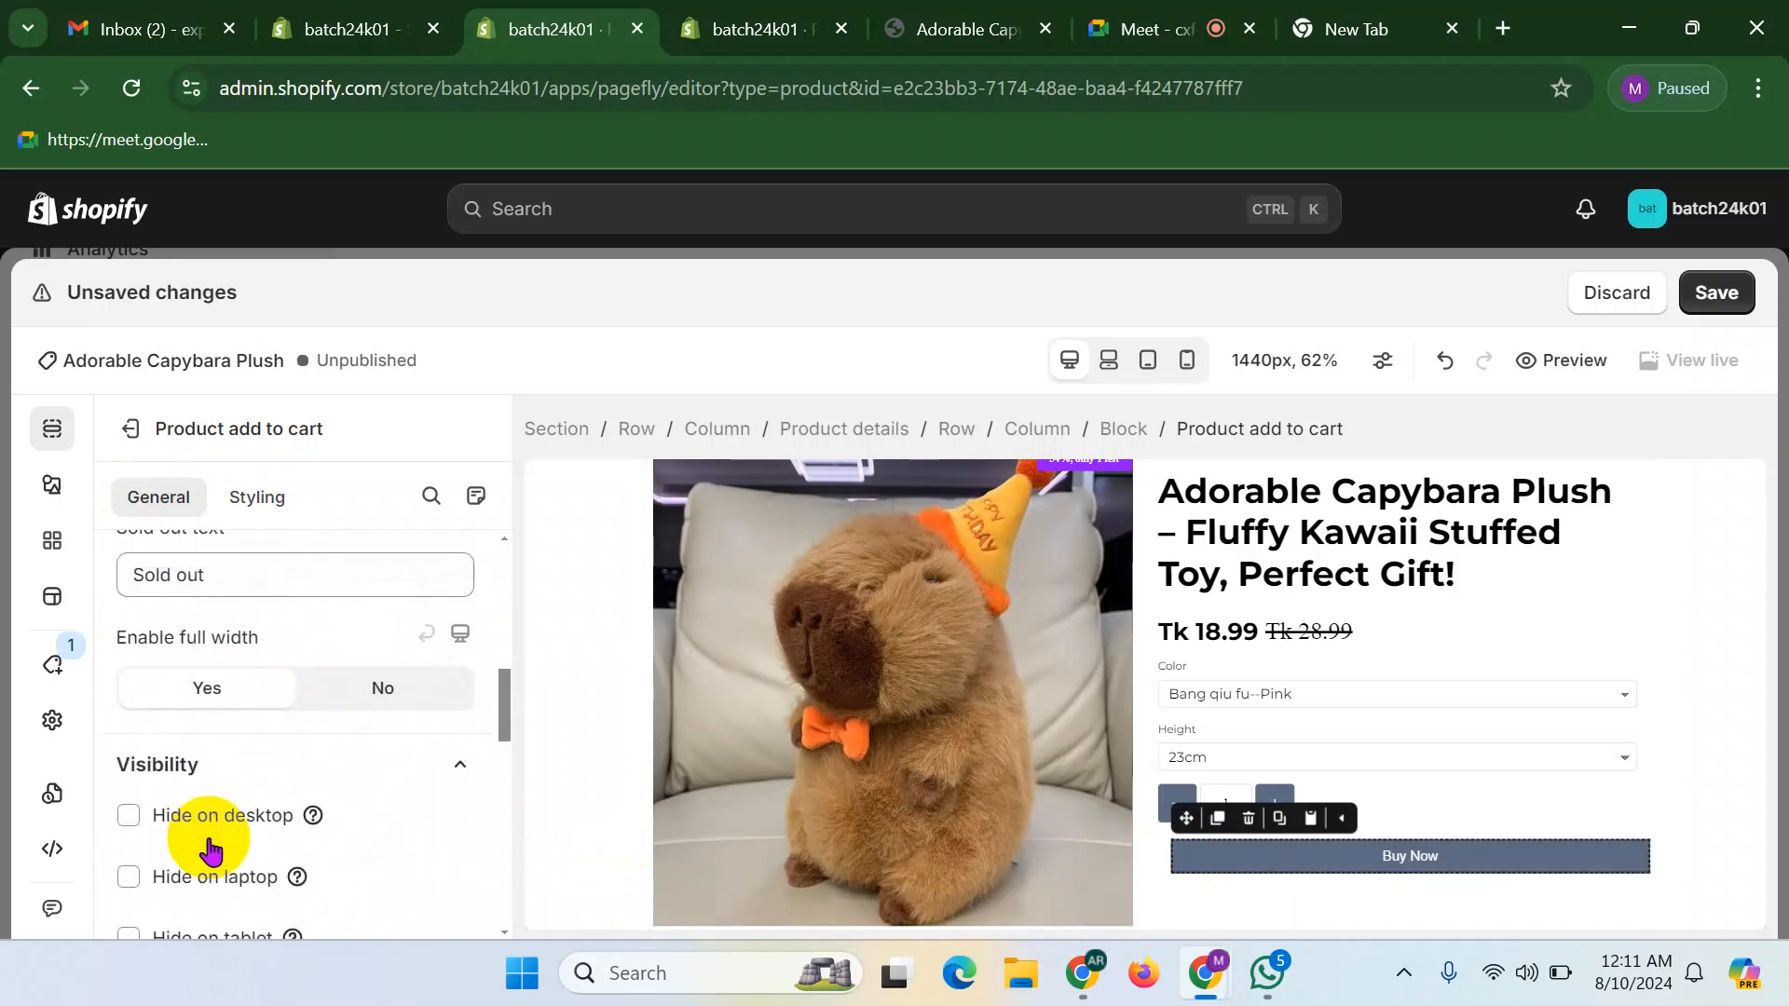
# - Set the Buy Now button's font family to Montserrat and its font size to 20 px
pyautogui.scroll(5, 214, 847)
pyautogui.click(264, 504)
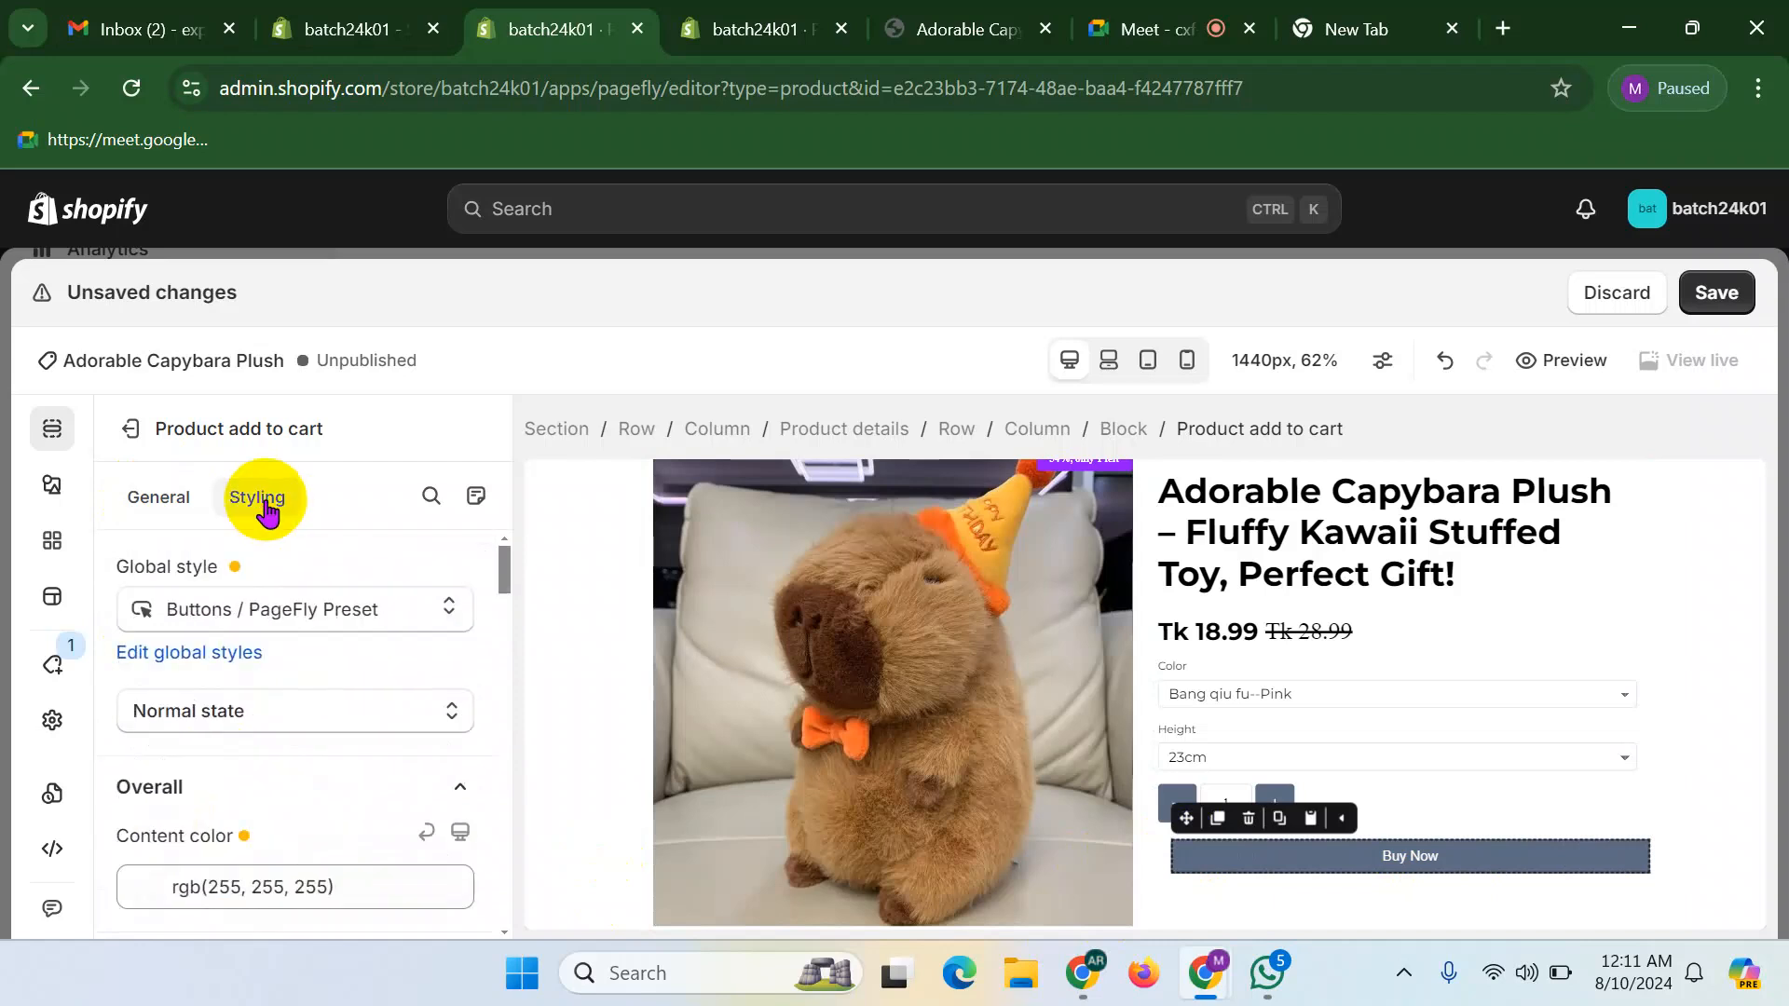
pyautogui.scroll(-3, 251, 736)
pyautogui.scroll(-8, 359, 766)
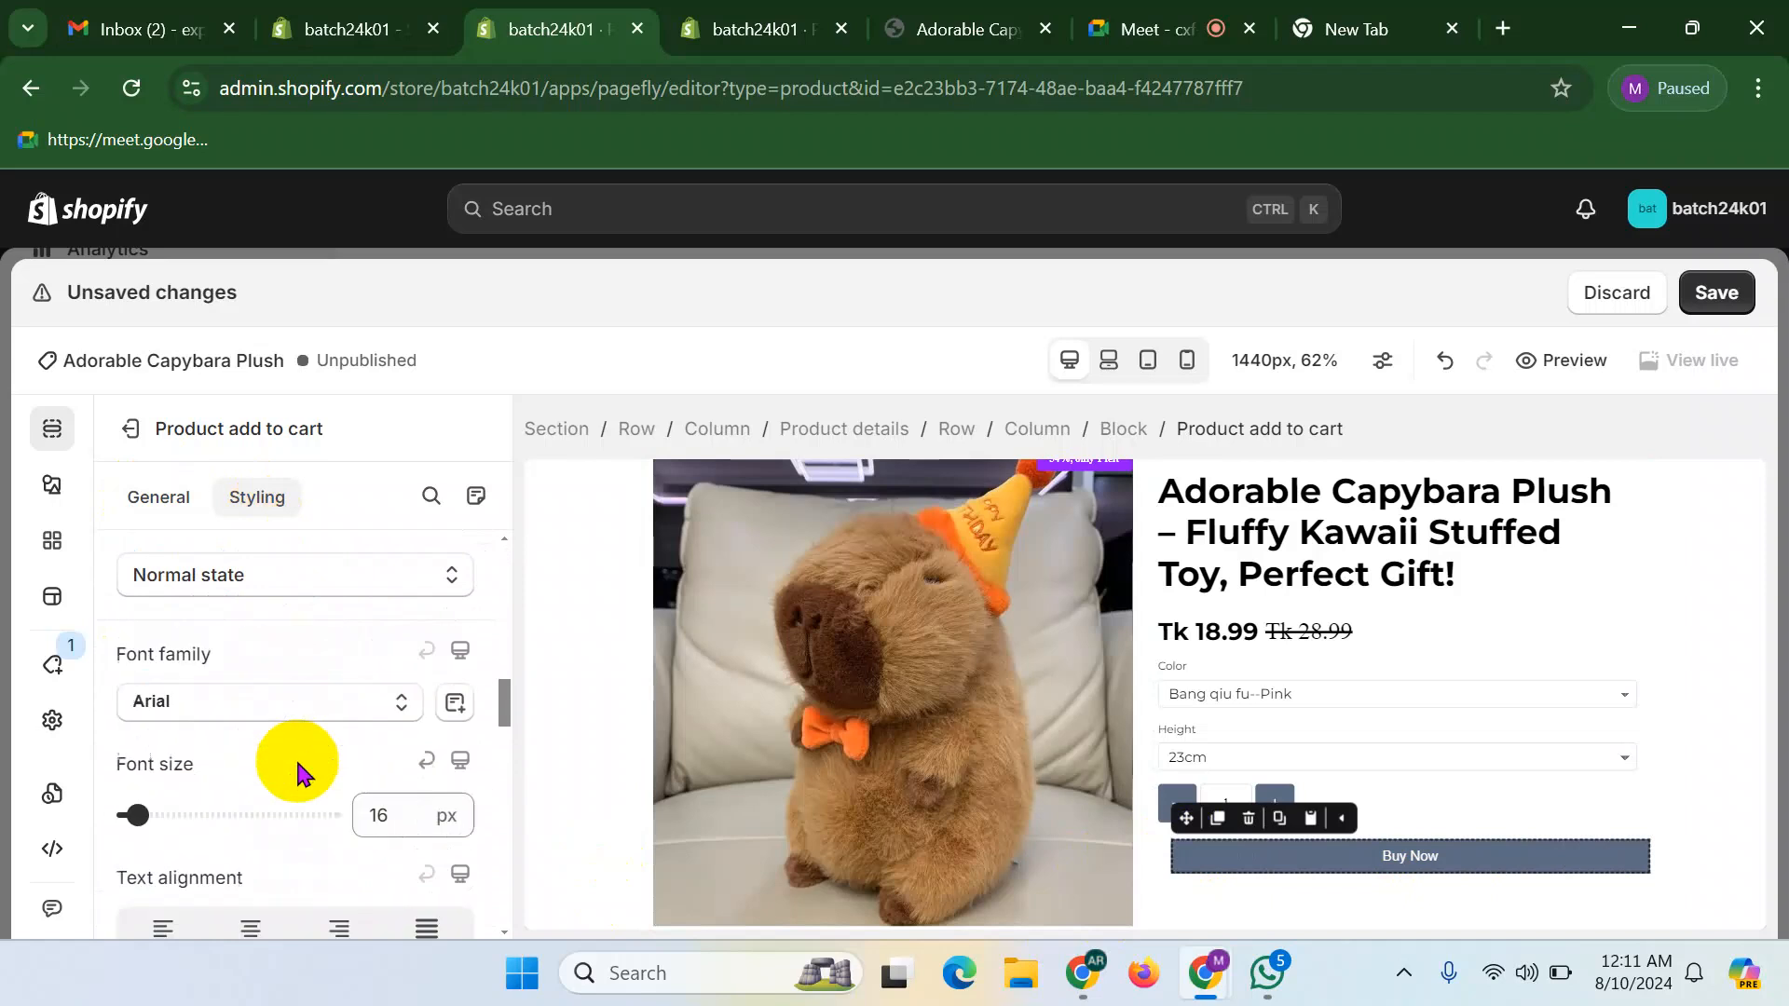
pyautogui.scroll(-4, 243, 673)
pyautogui.scroll(3, 239, 736)
pyautogui.click(240, 749)
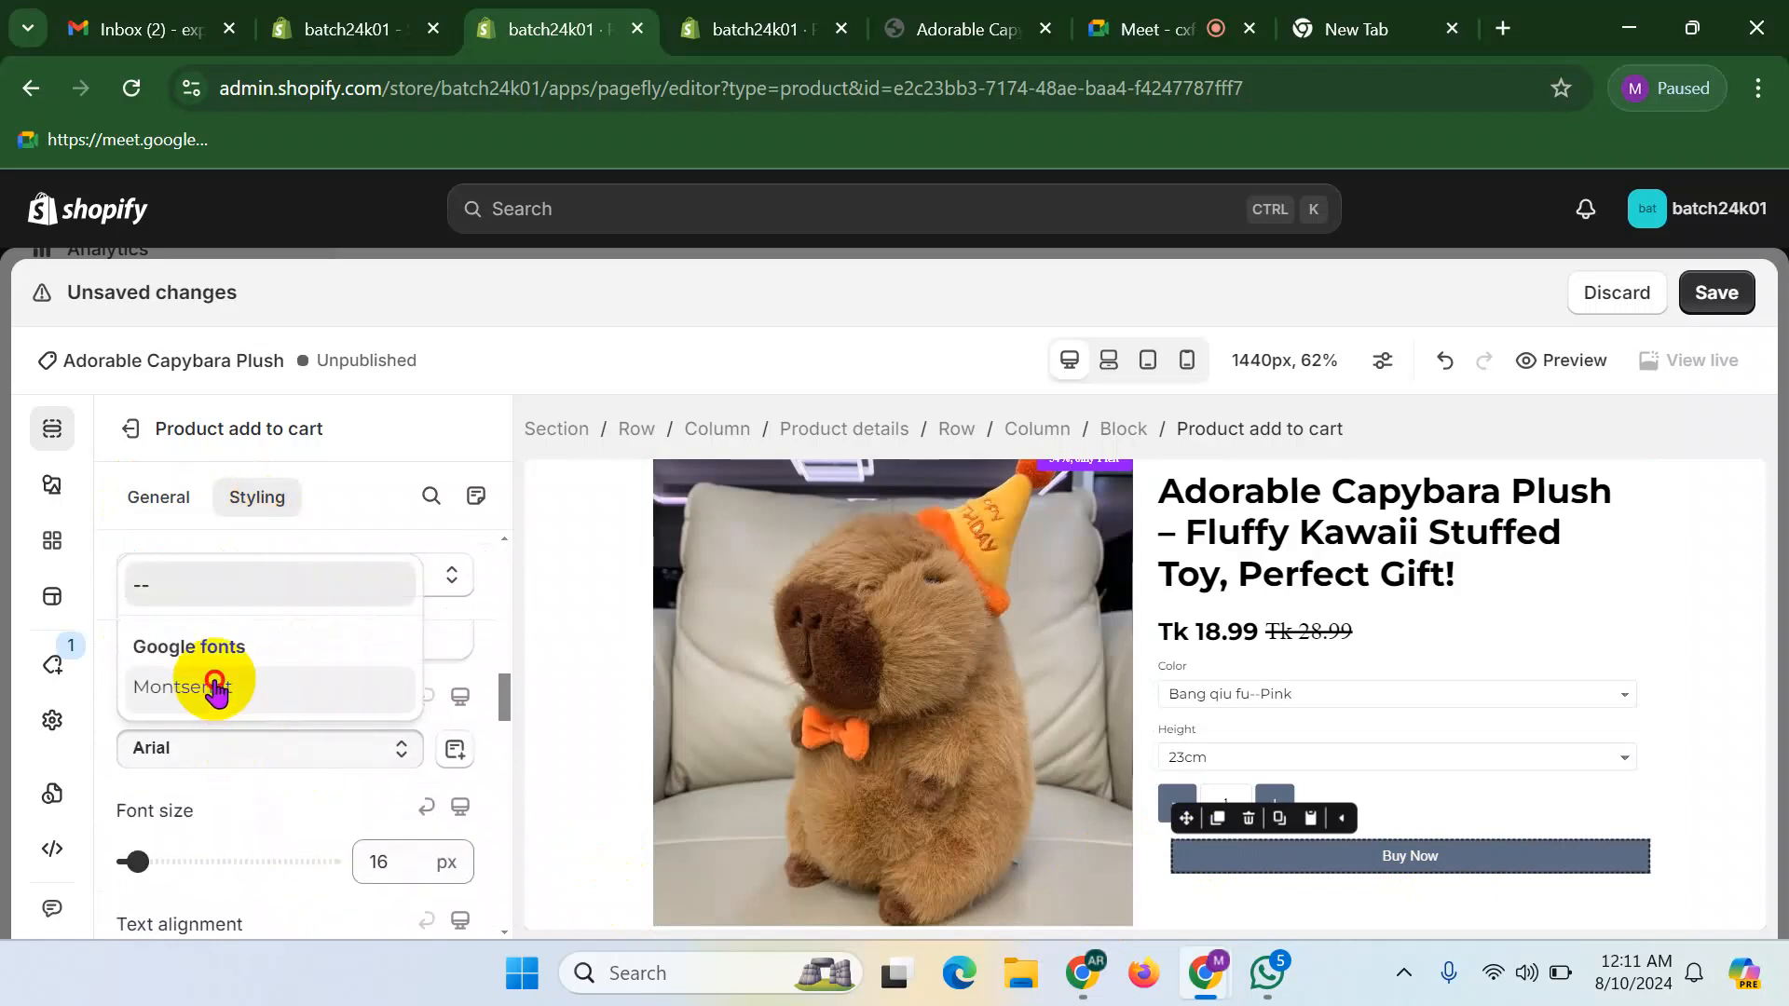
pyautogui.click(216, 690)
pyautogui.scroll(-3, 252, 820)
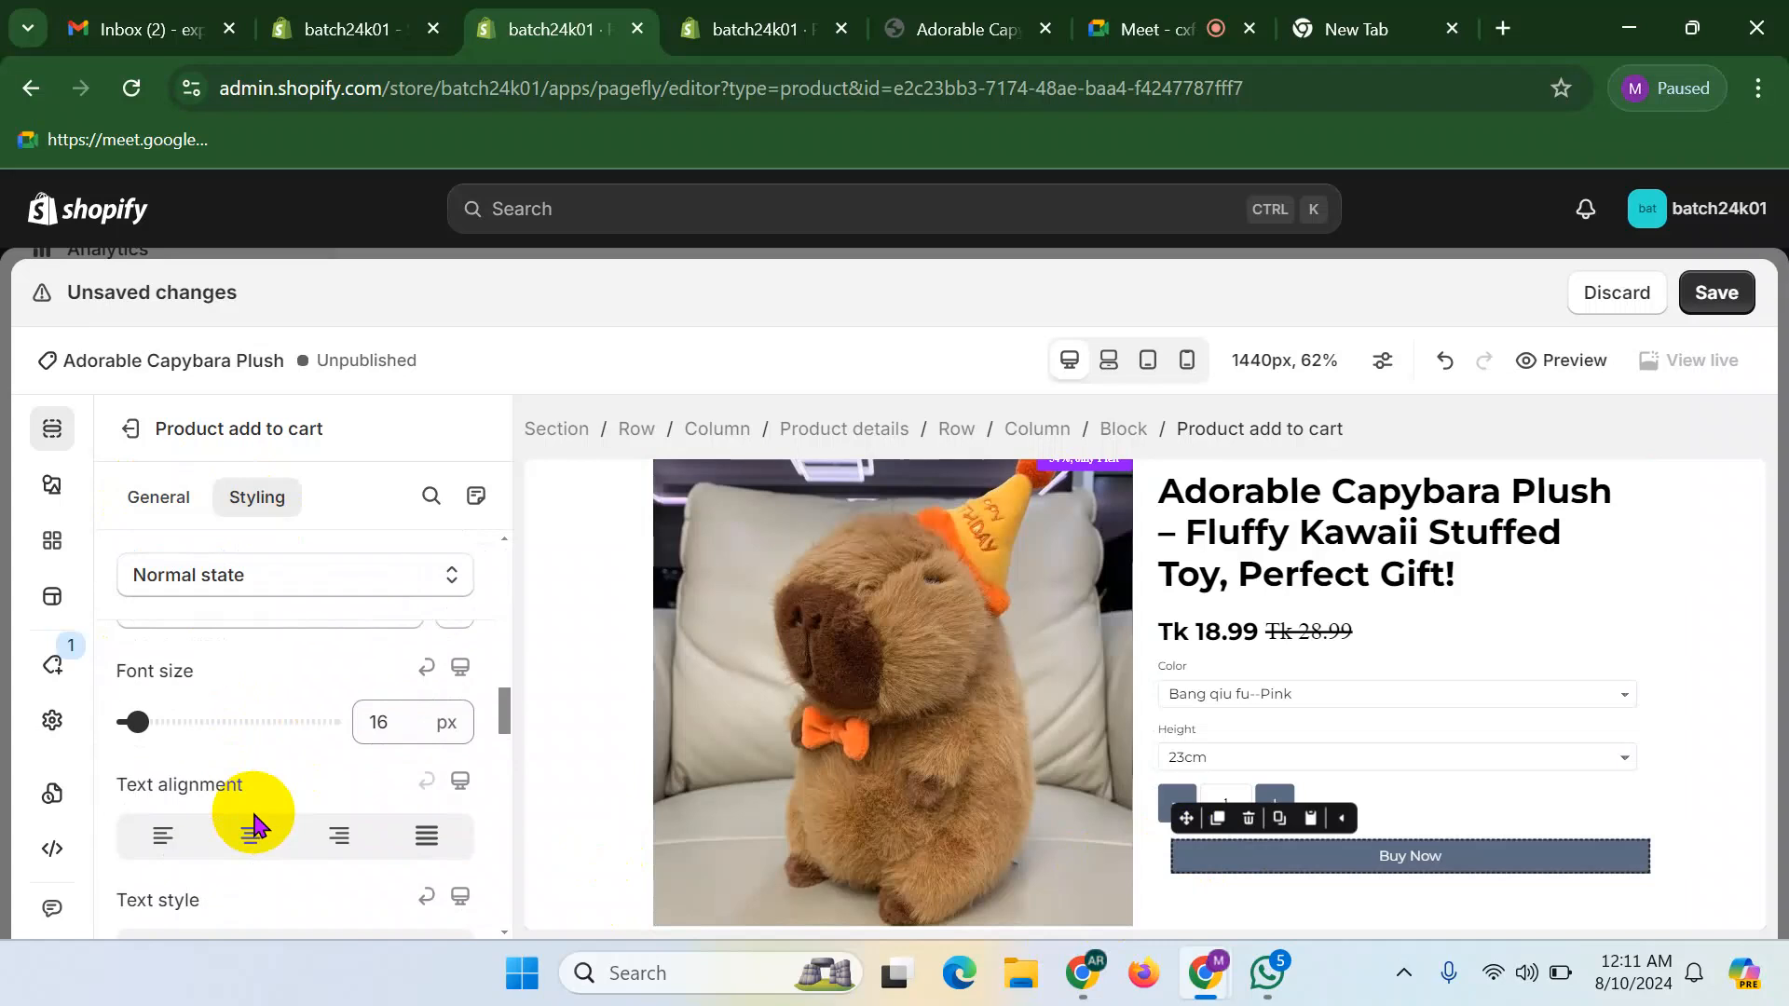
pyautogui.doubleClick(401, 720)
pyautogui.write('20')
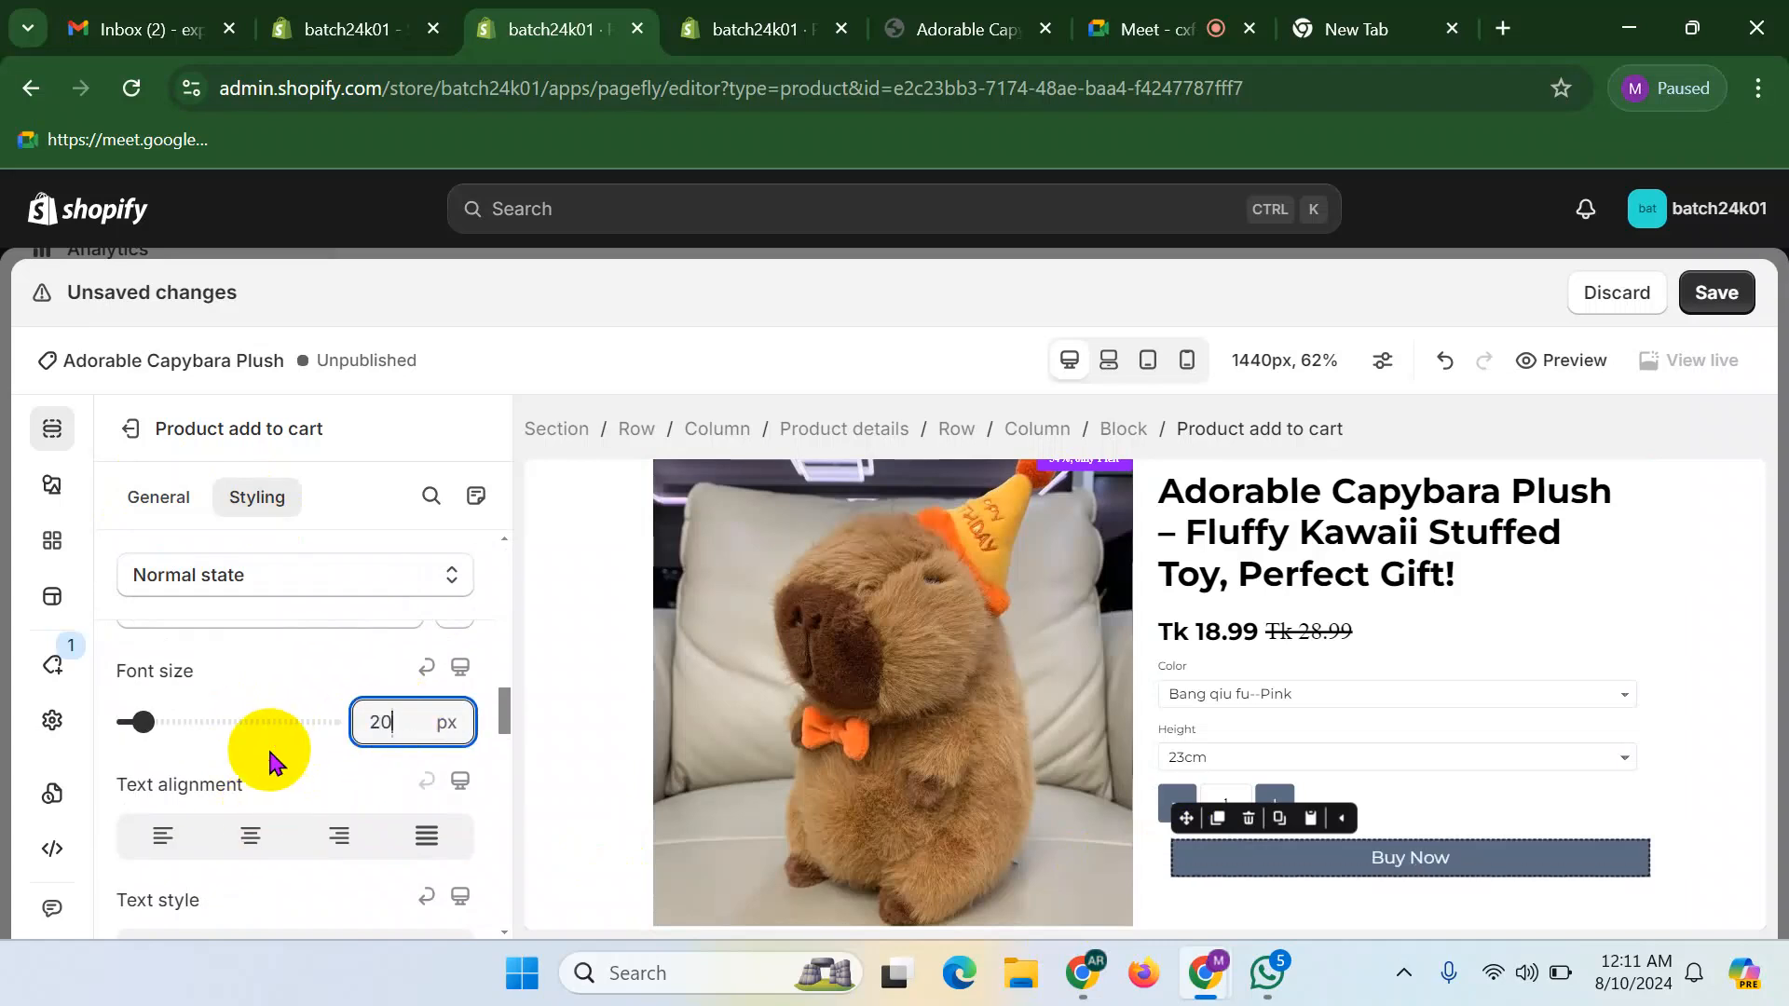
# - Set the Buy Now button's font weight to Bold and transform its text to uppercase
pyautogui.scroll(-3, 248, 784)
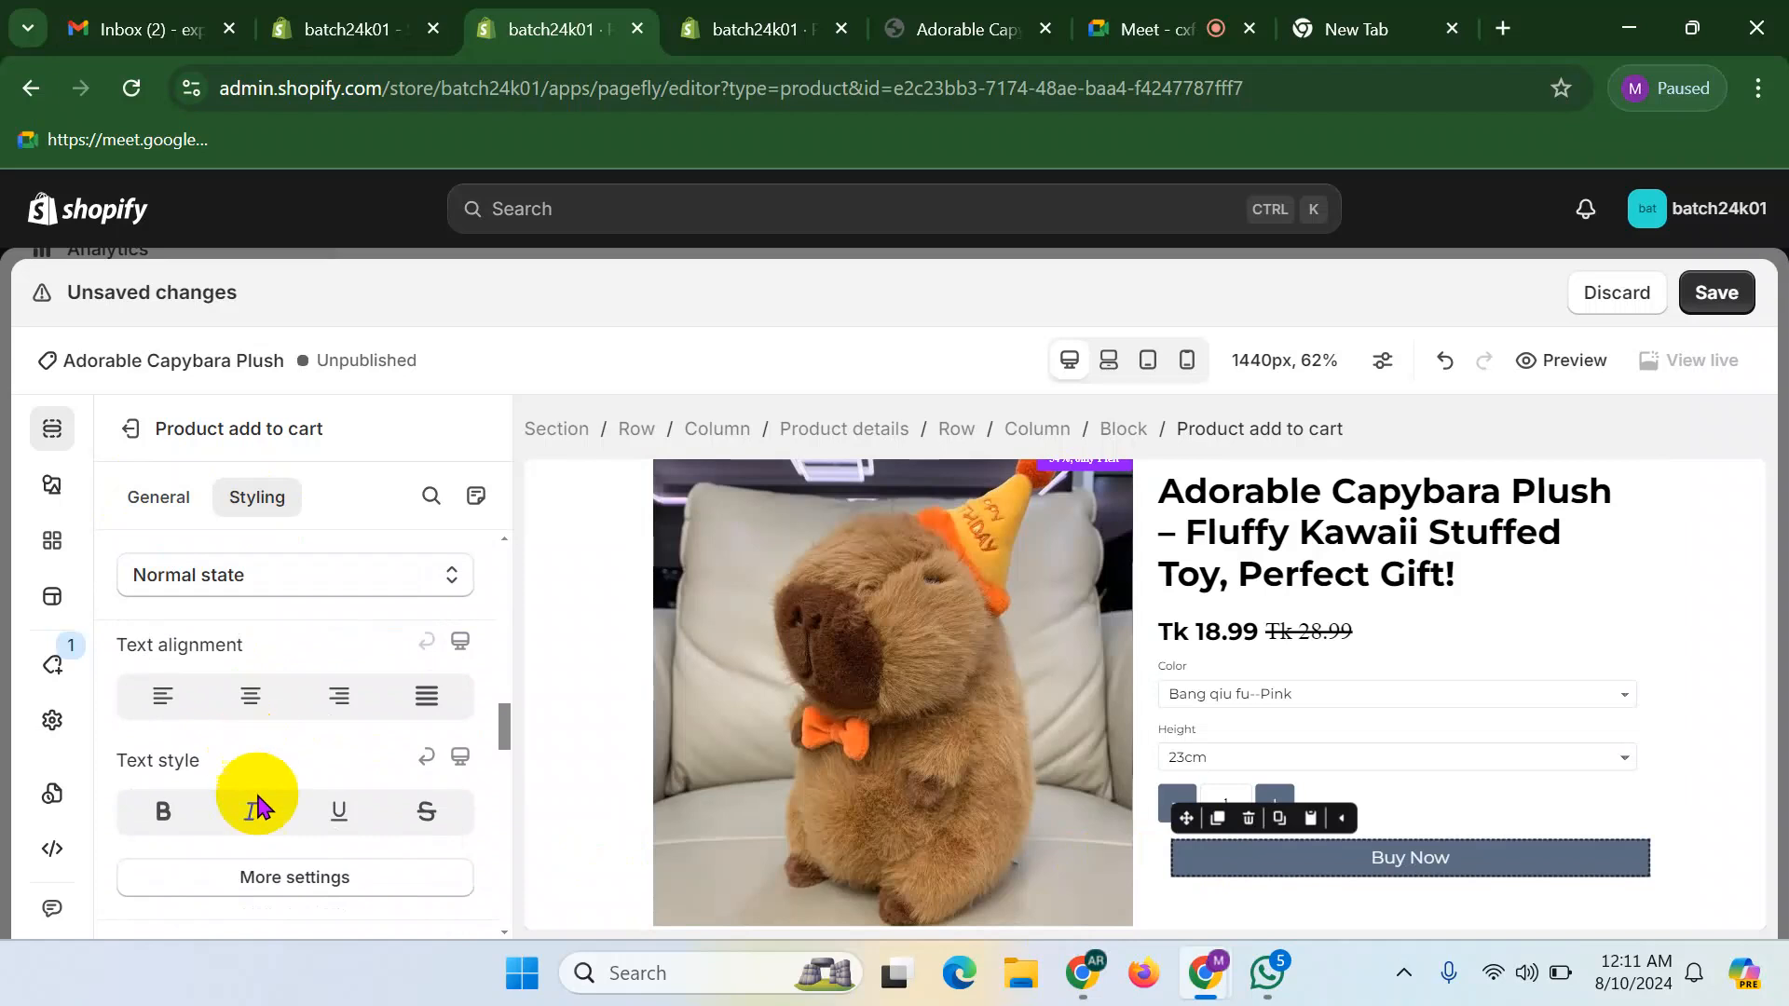
pyautogui.click(295, 877)
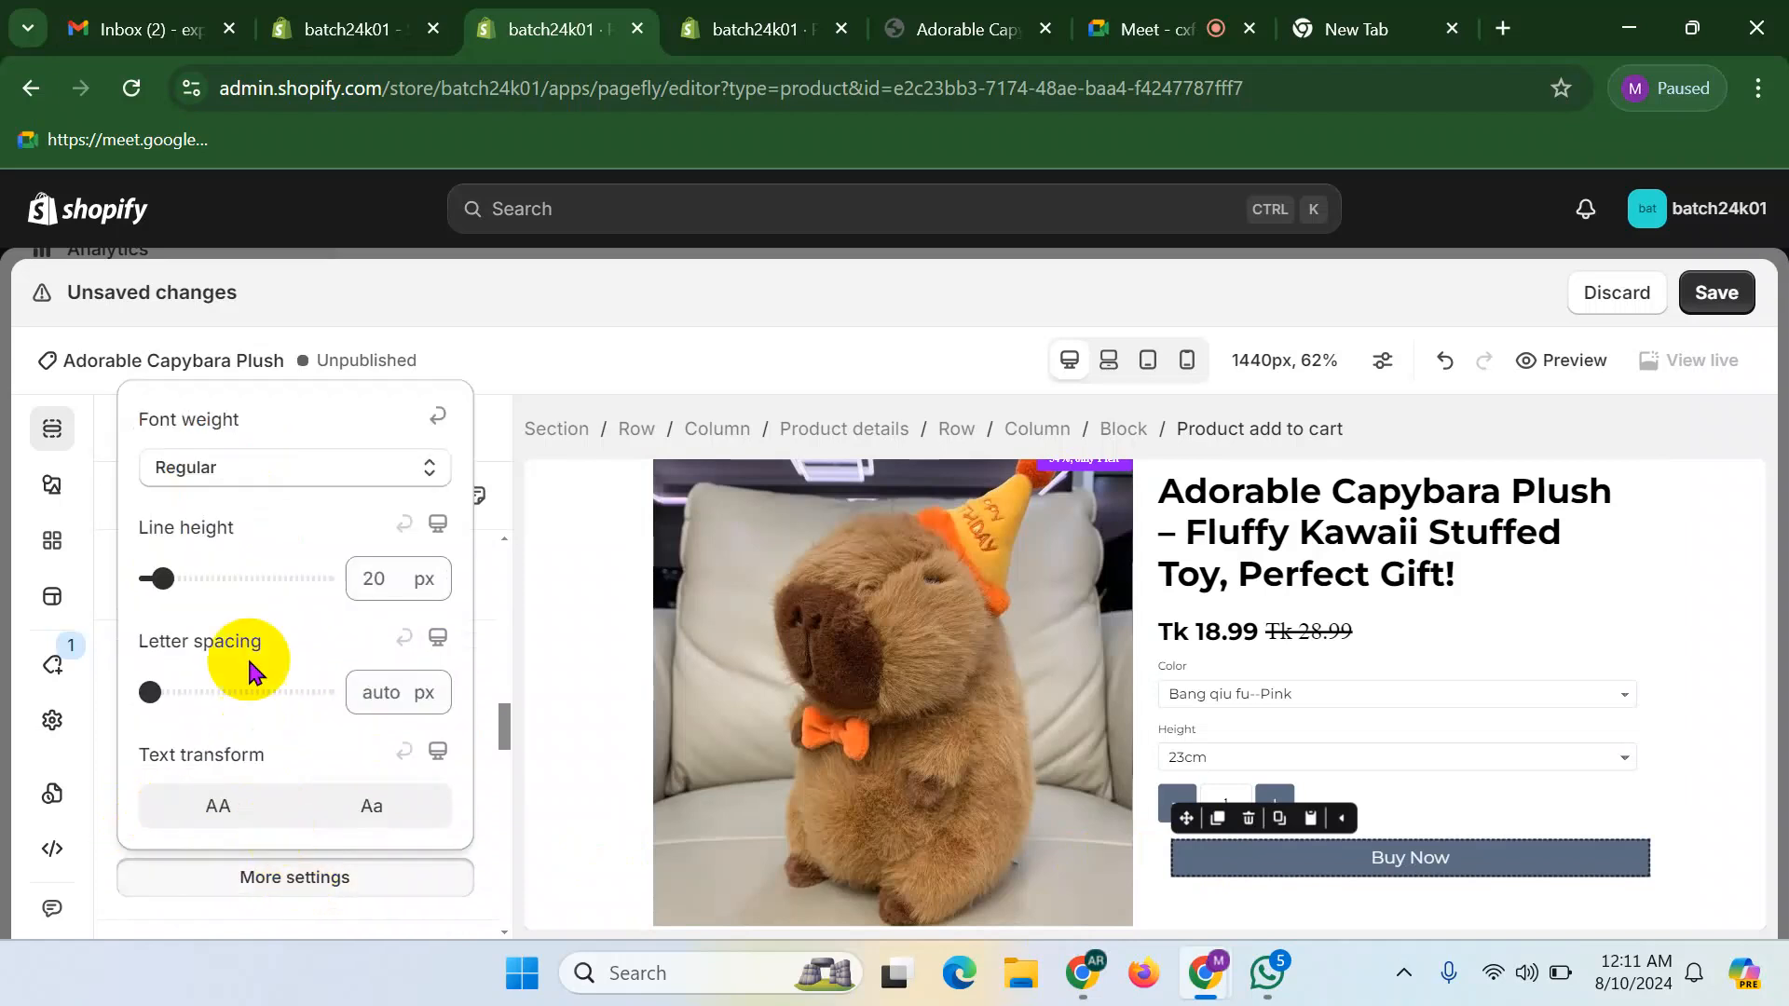
pyautogui.click(231, 469)
pyautogui.click(187, 829)
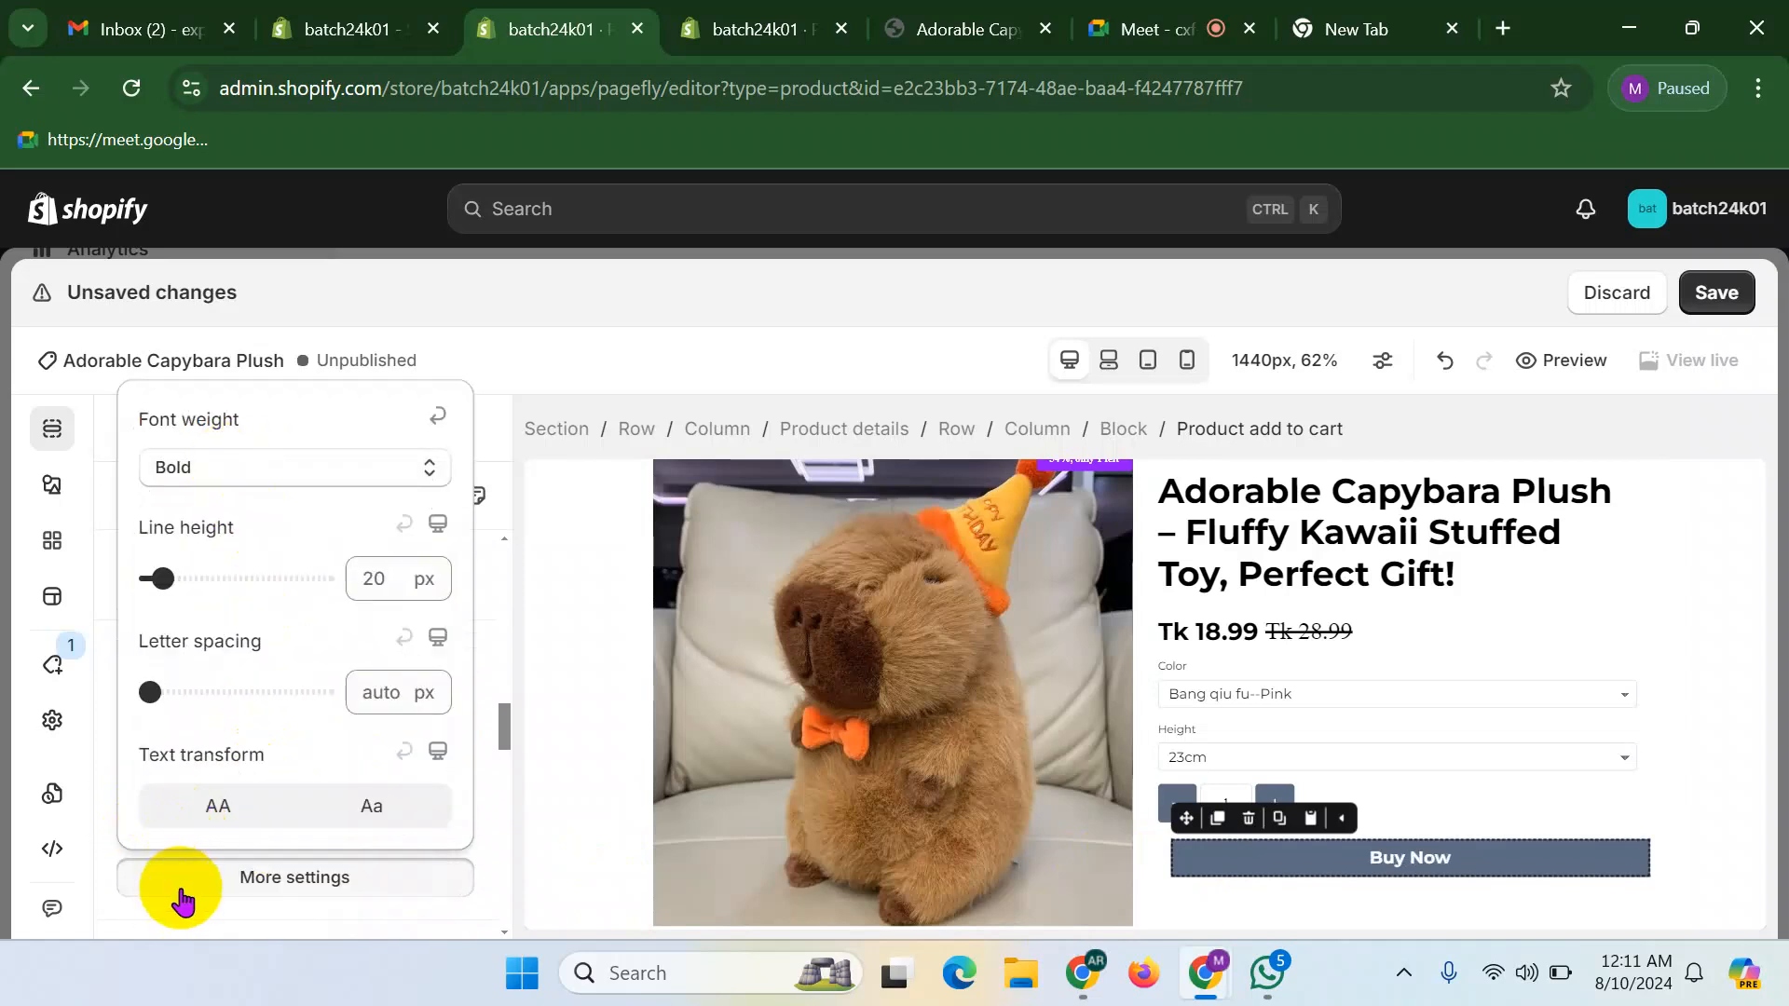
pyautogui.click(217, 805)
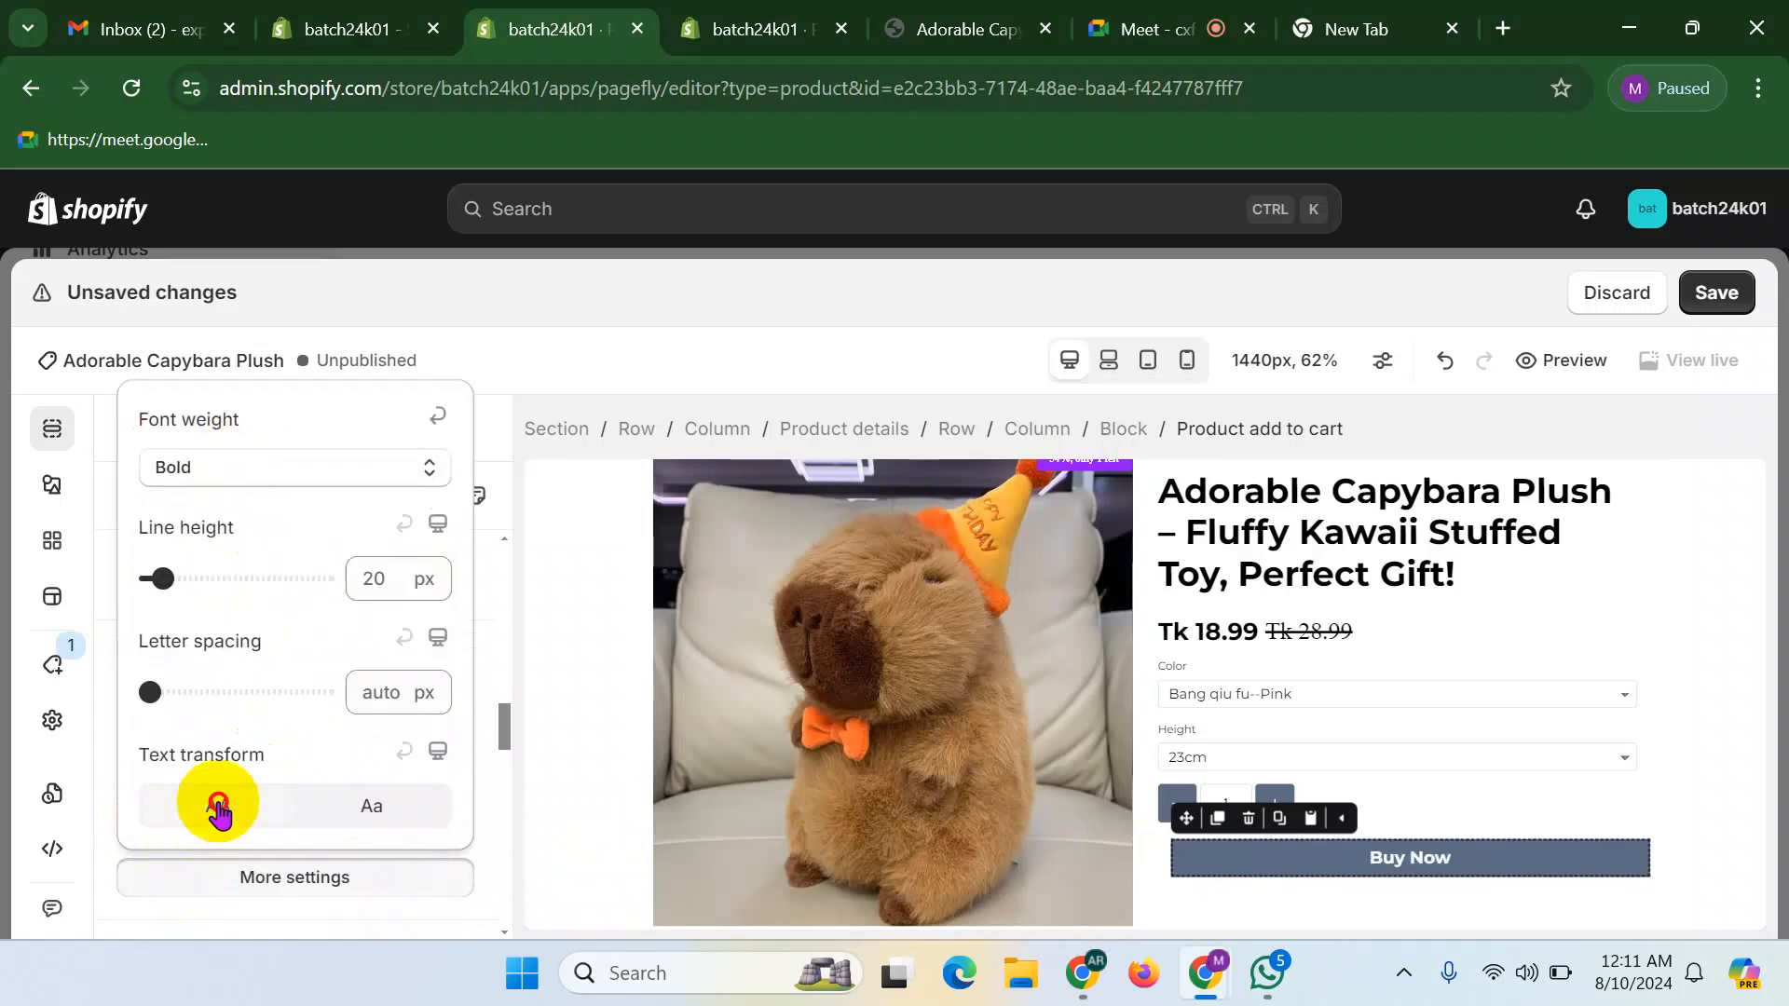
pyautogui.click(93, 802)
pyautogui.scroll(-3, 226, 783)
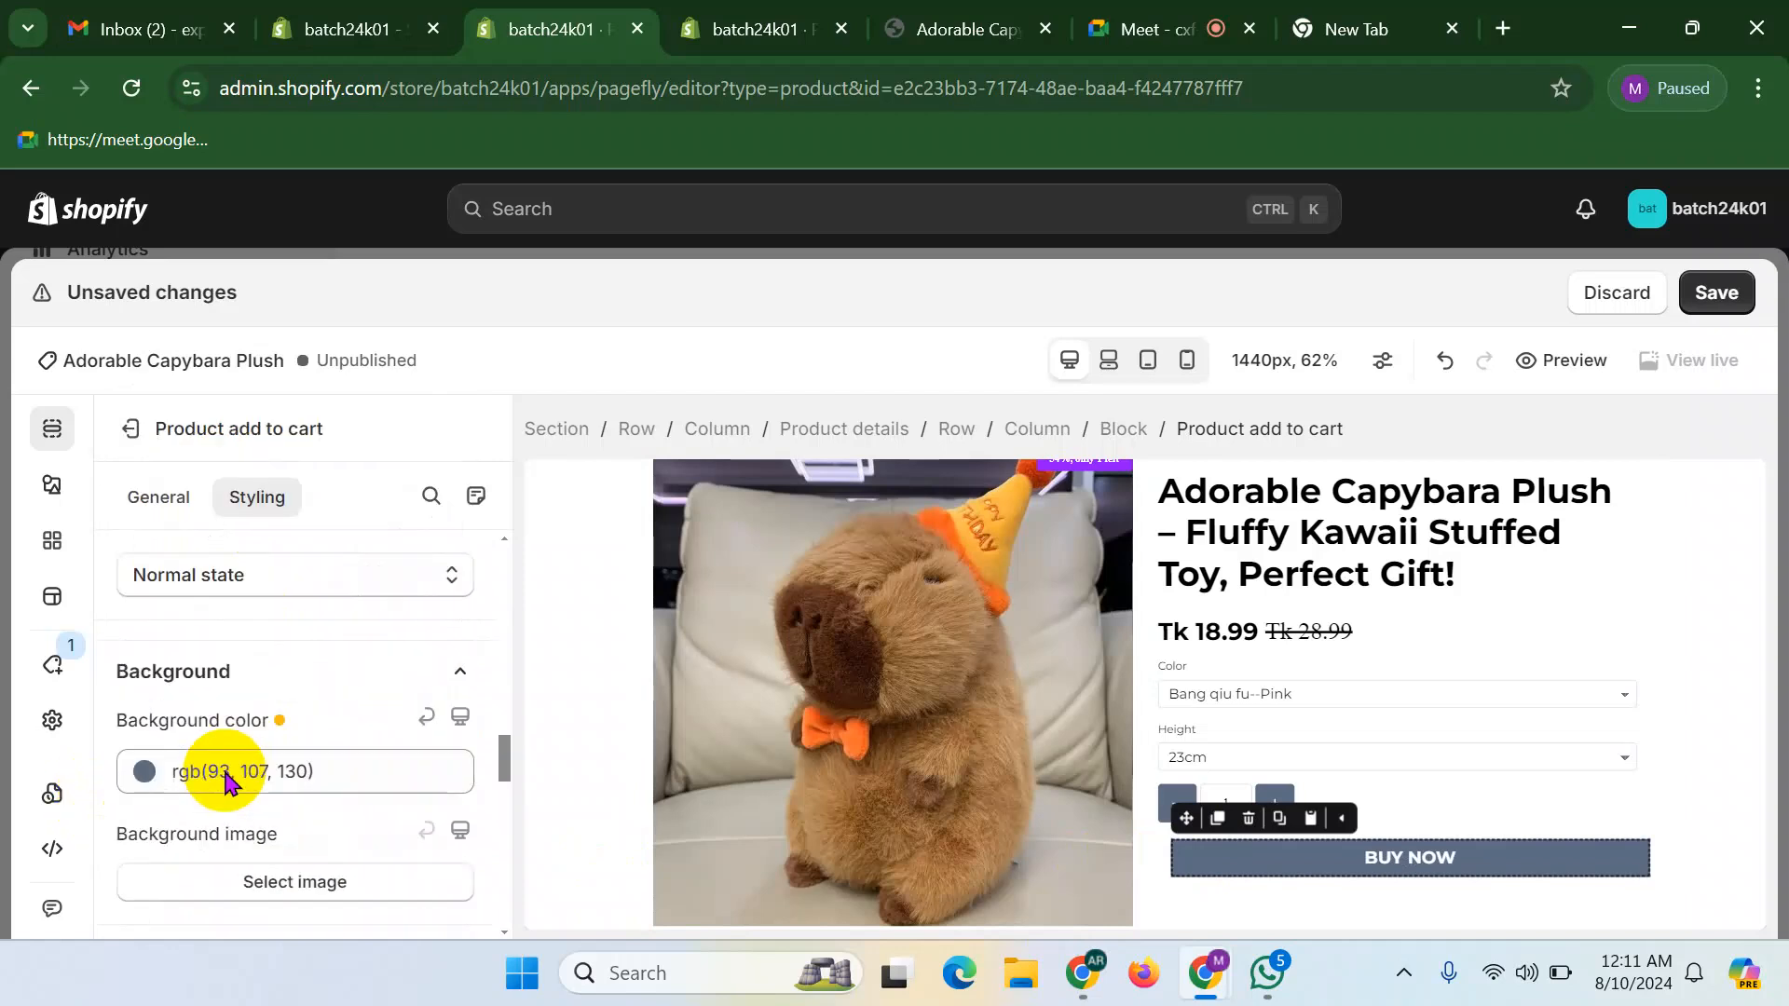
# - Set the Buy Now button's background color to black, rgb(0, 0, 0)
pyautogui.click(368, 773)
pyautogui.scroll(-1, 177, 717)
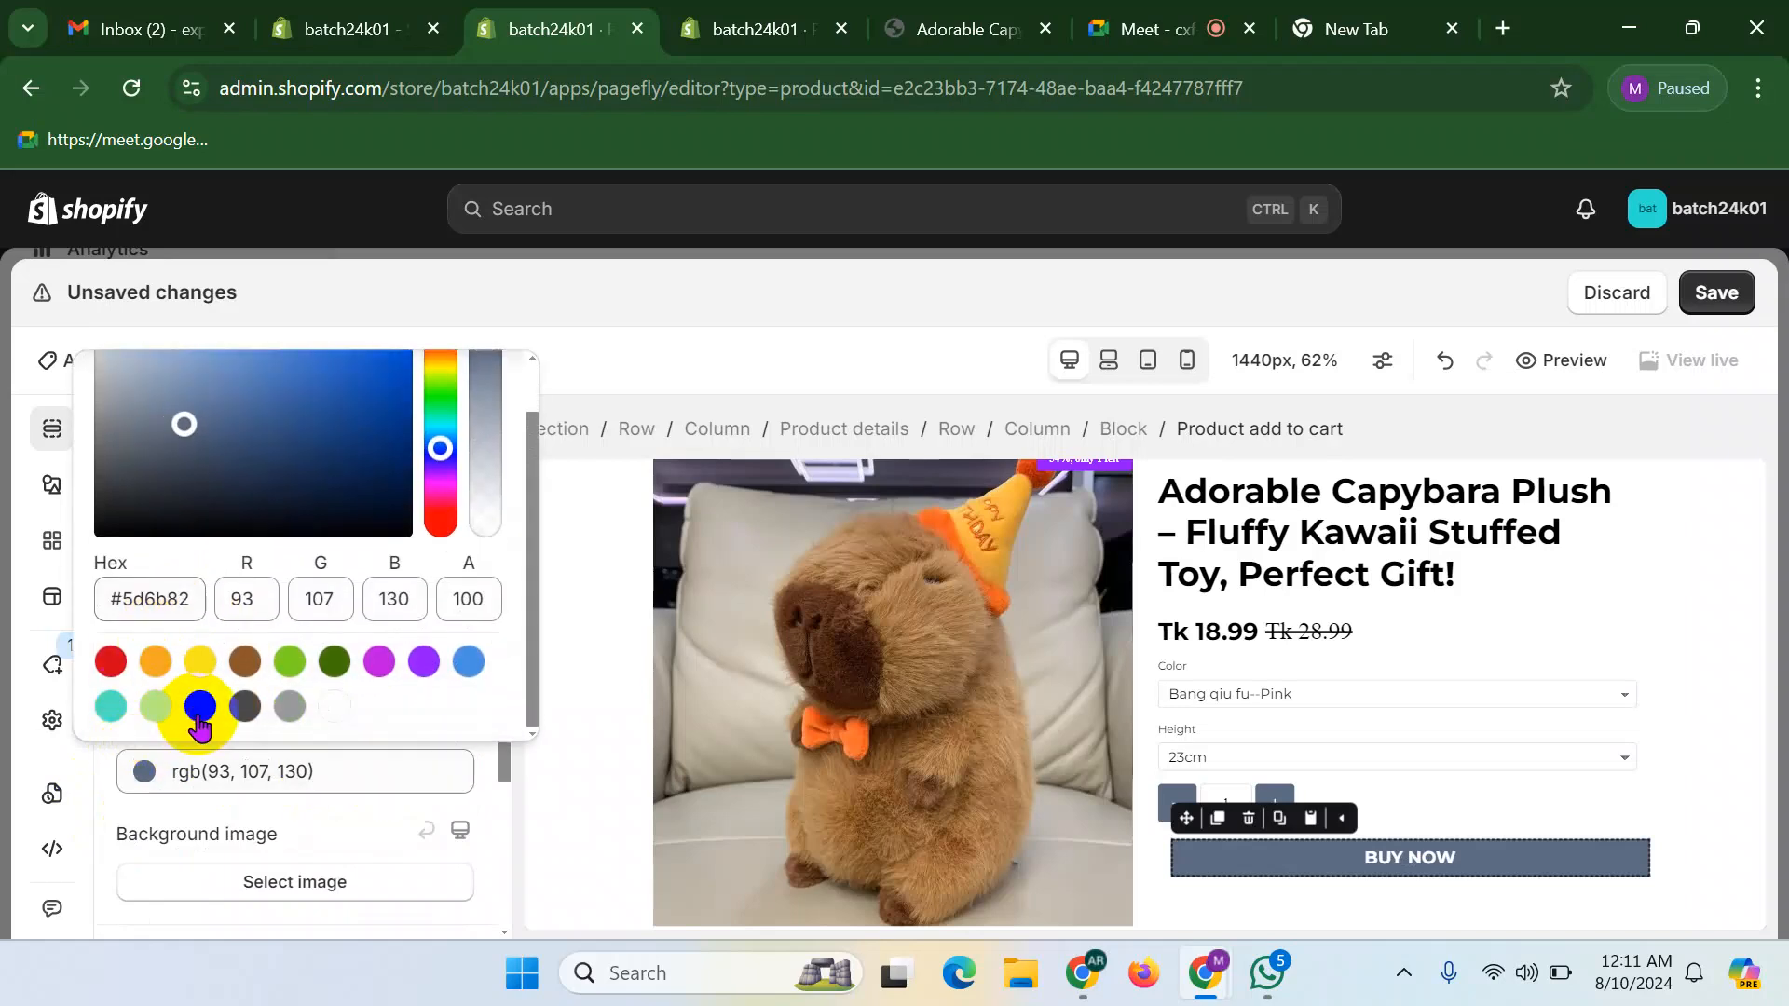
pyautogui.click(199, 707)
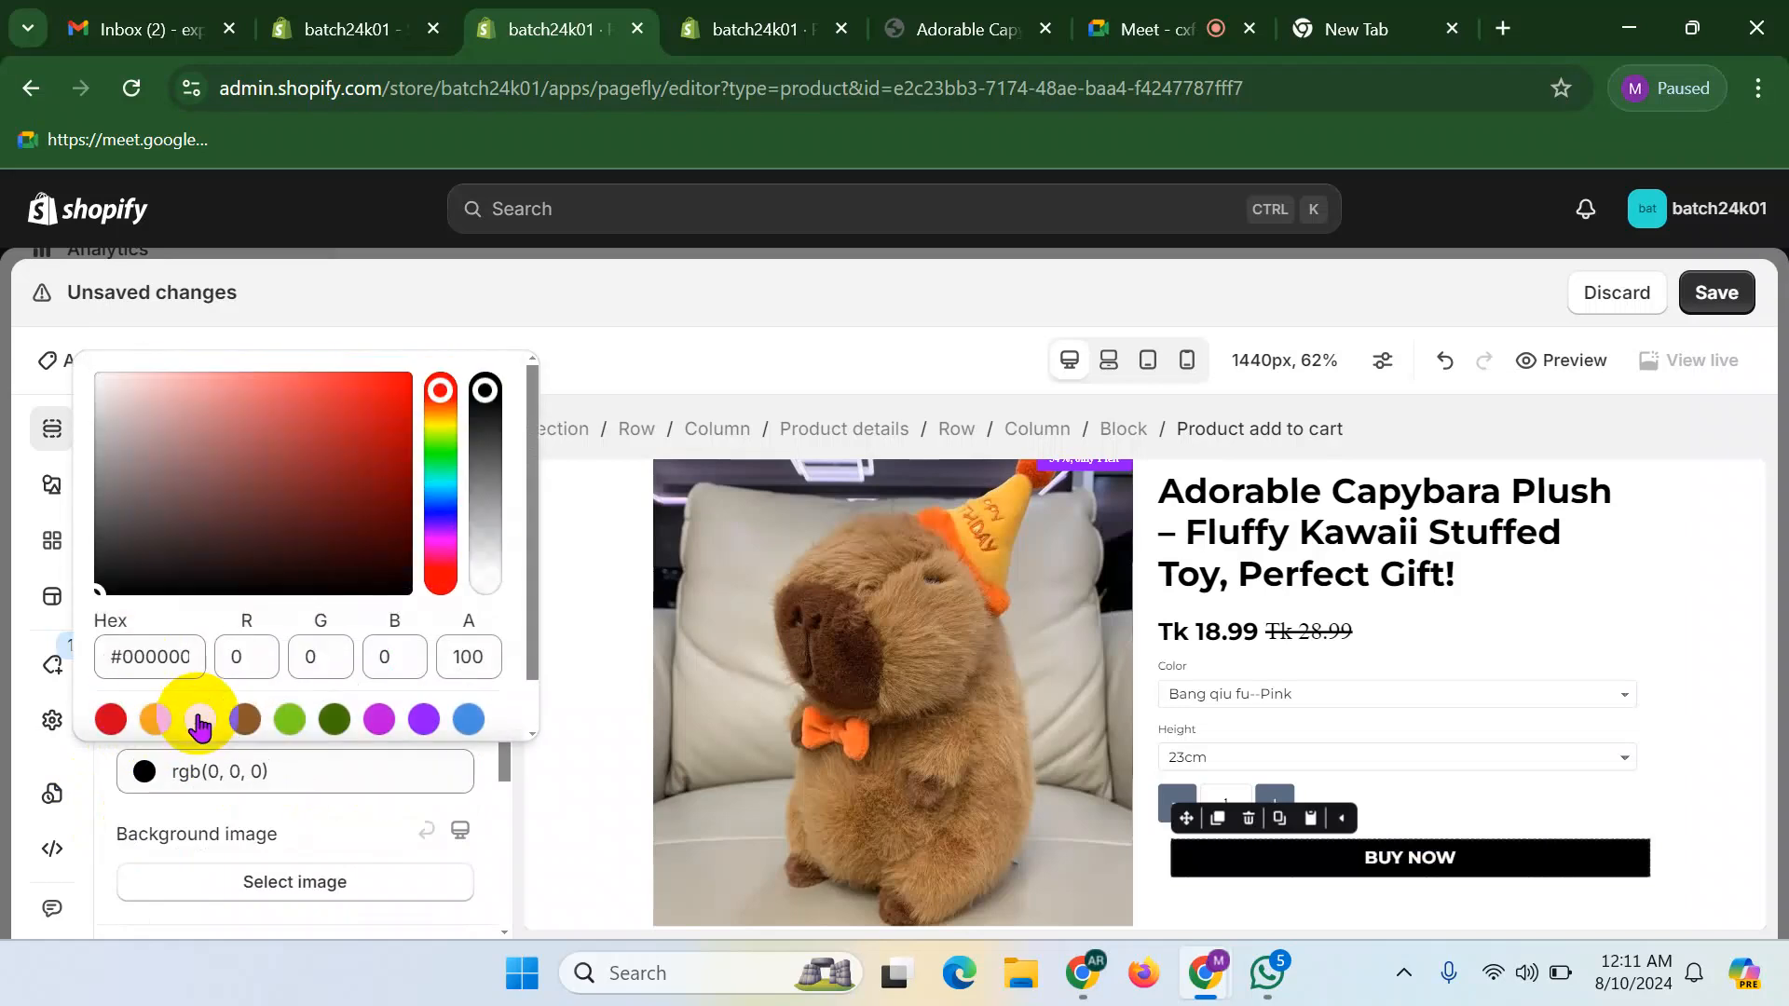
pyautogui.click(109, 853)
# - Set the Buy Now button's left margin to 0 px for the desktop layout
pyautogui.scroll(-10, 183, 767)
pyautogui.scroll(-5, 182, 793)
pyautogui.click(168, 831)
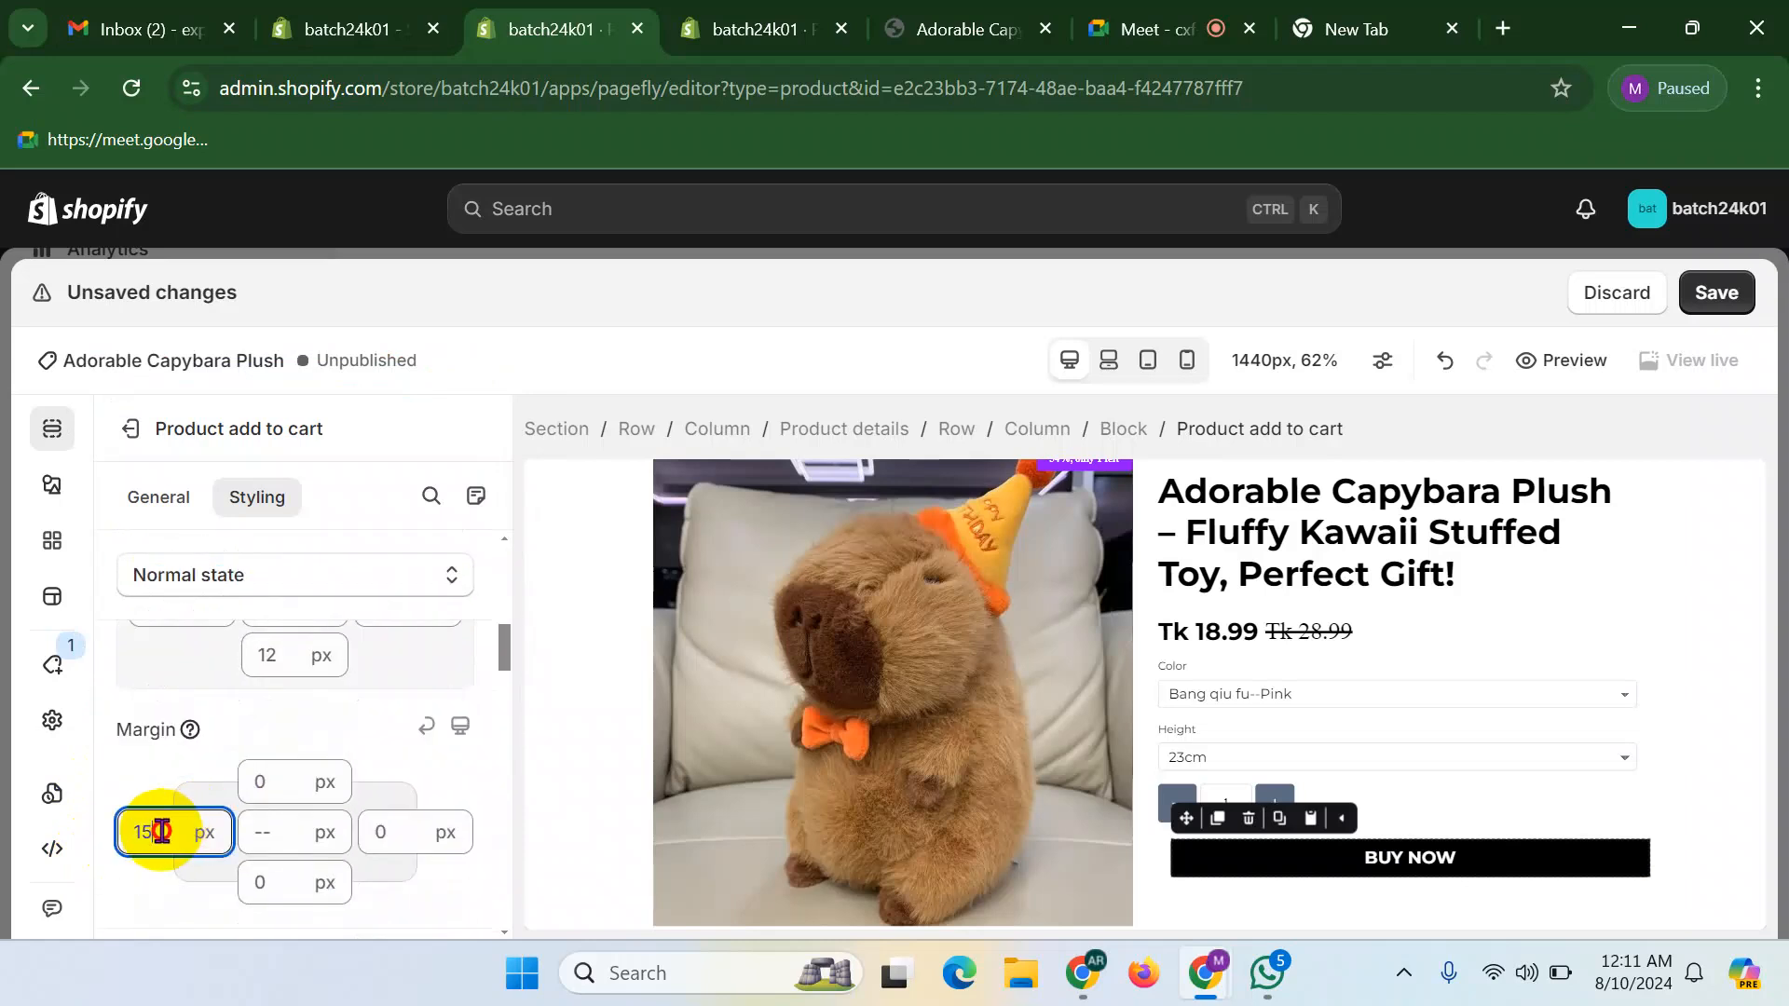
pyautogui.moveTo(168, 831); pyautogui.dragTo(123, 834)
pyautogui.write('0')
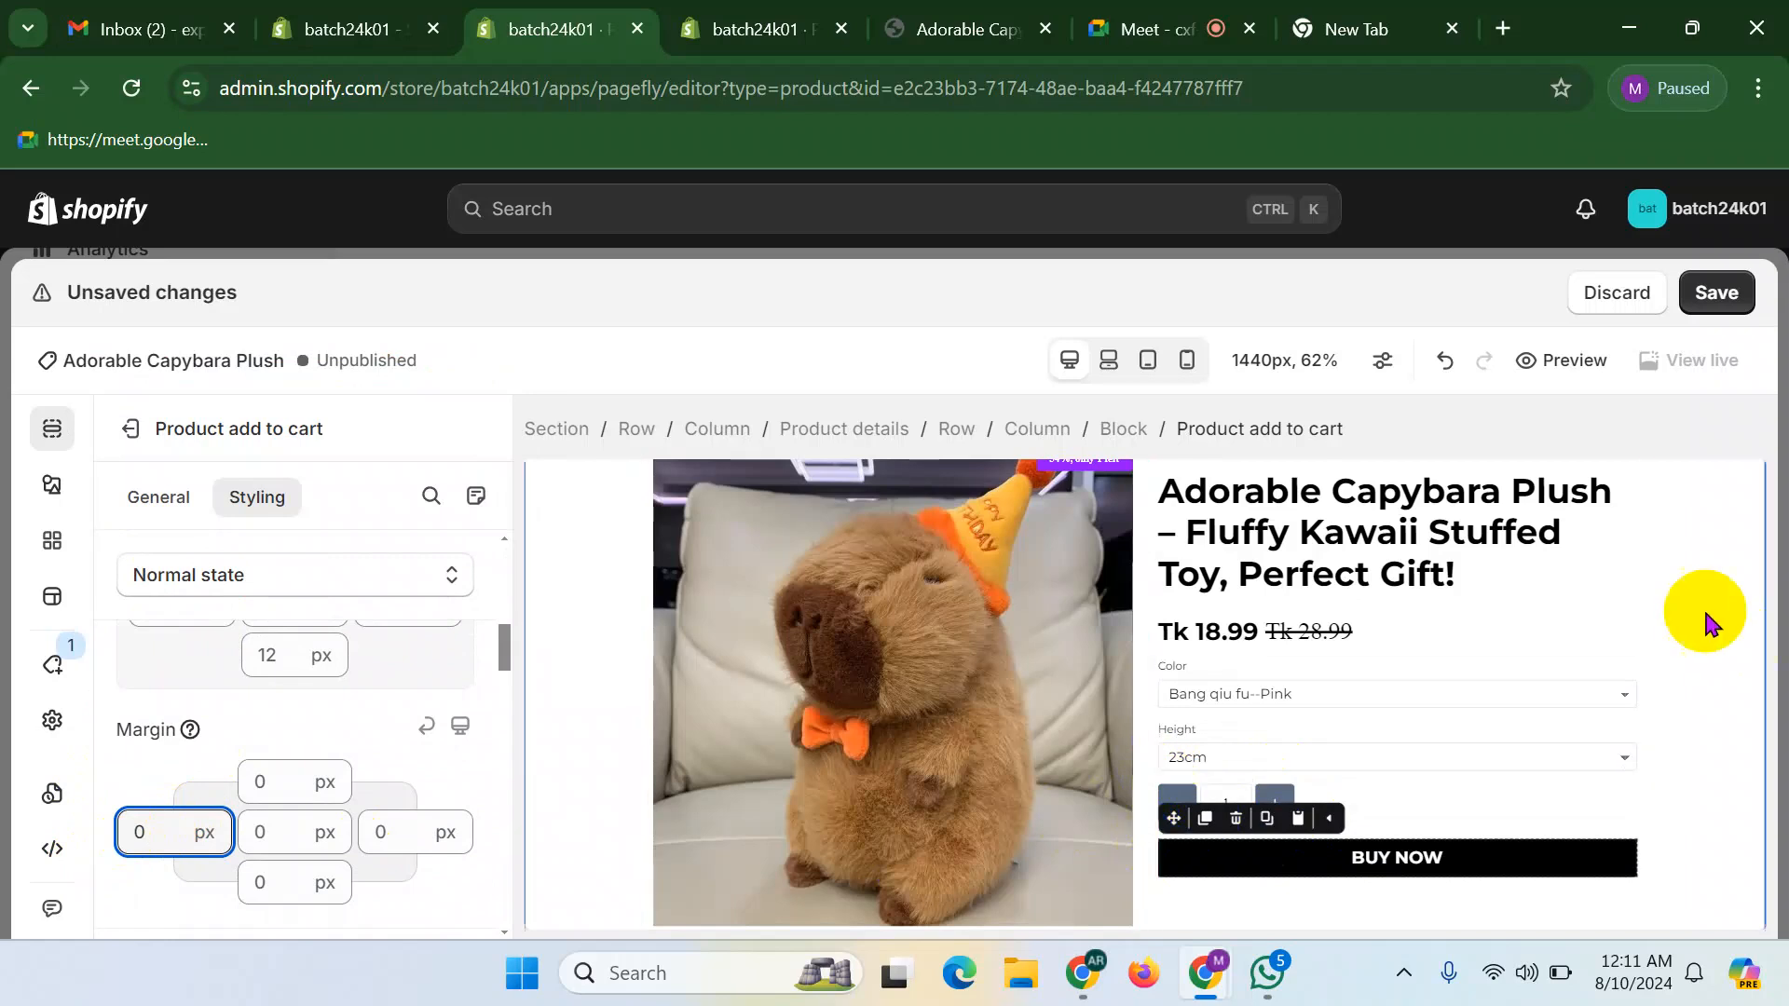
# - Set the Buy Now button's left margin to 0 px for the mobile layout and return to the desktop layout
pyautogui.click(1186, 362)
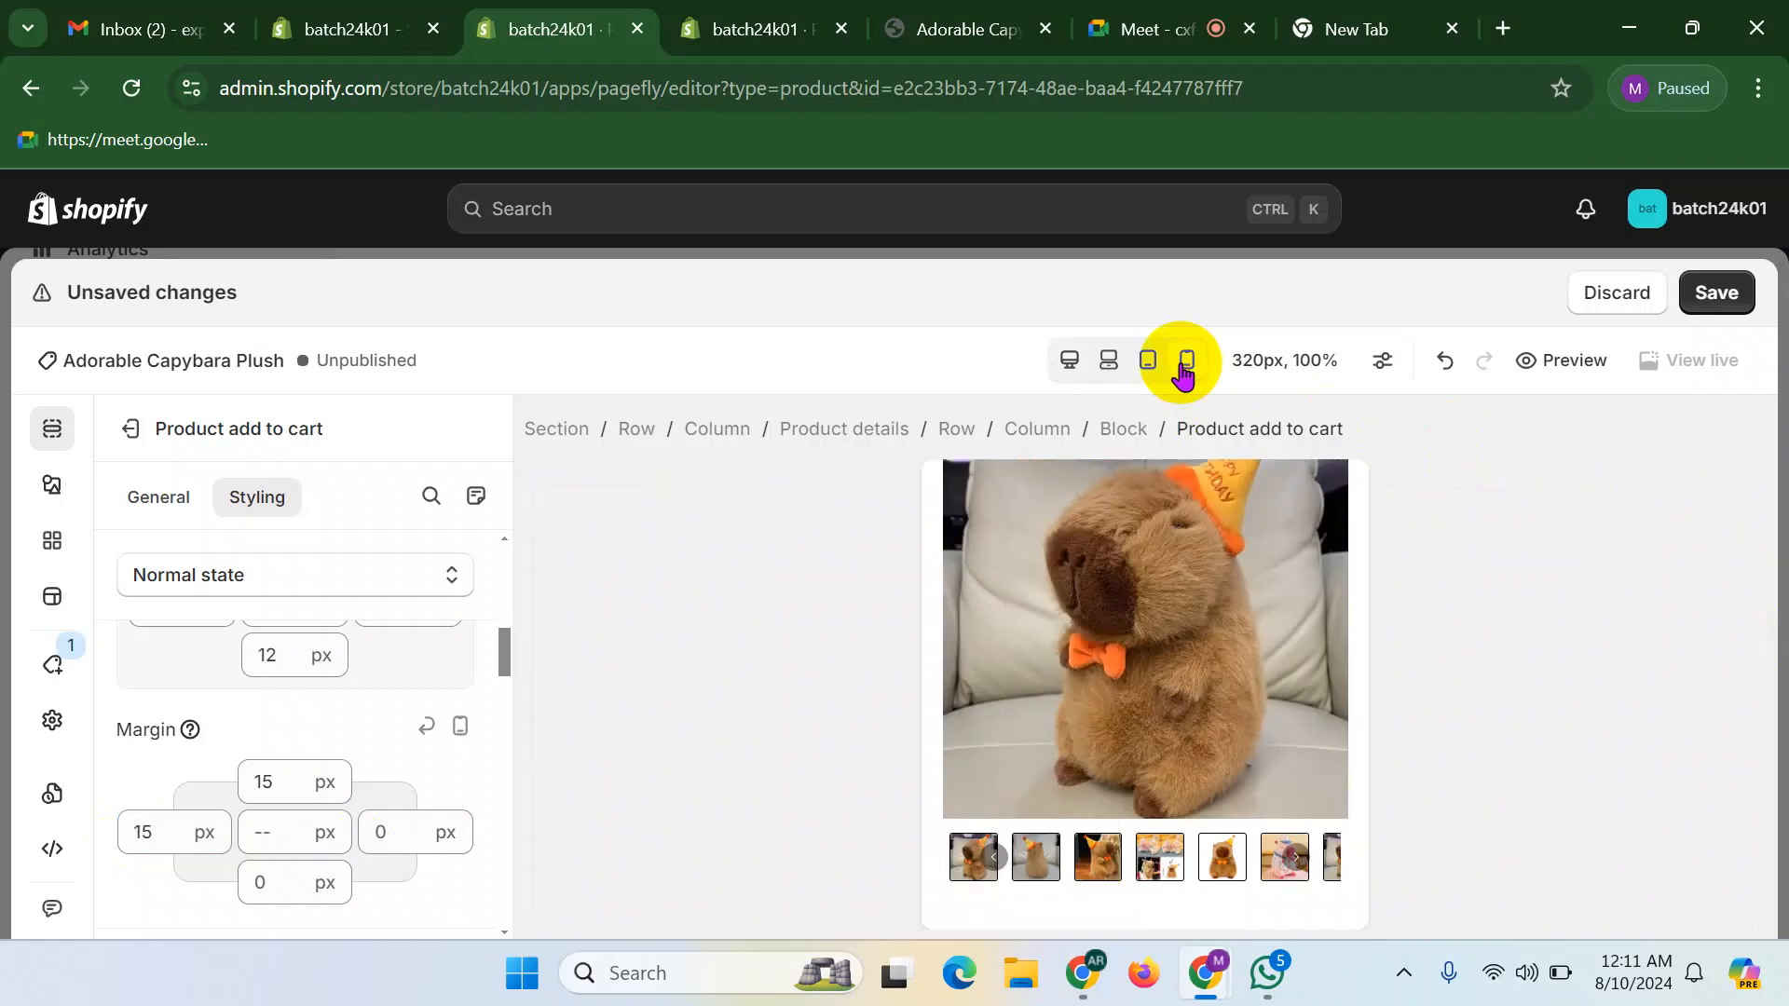
pyautogui.doubleClick(166, 834)
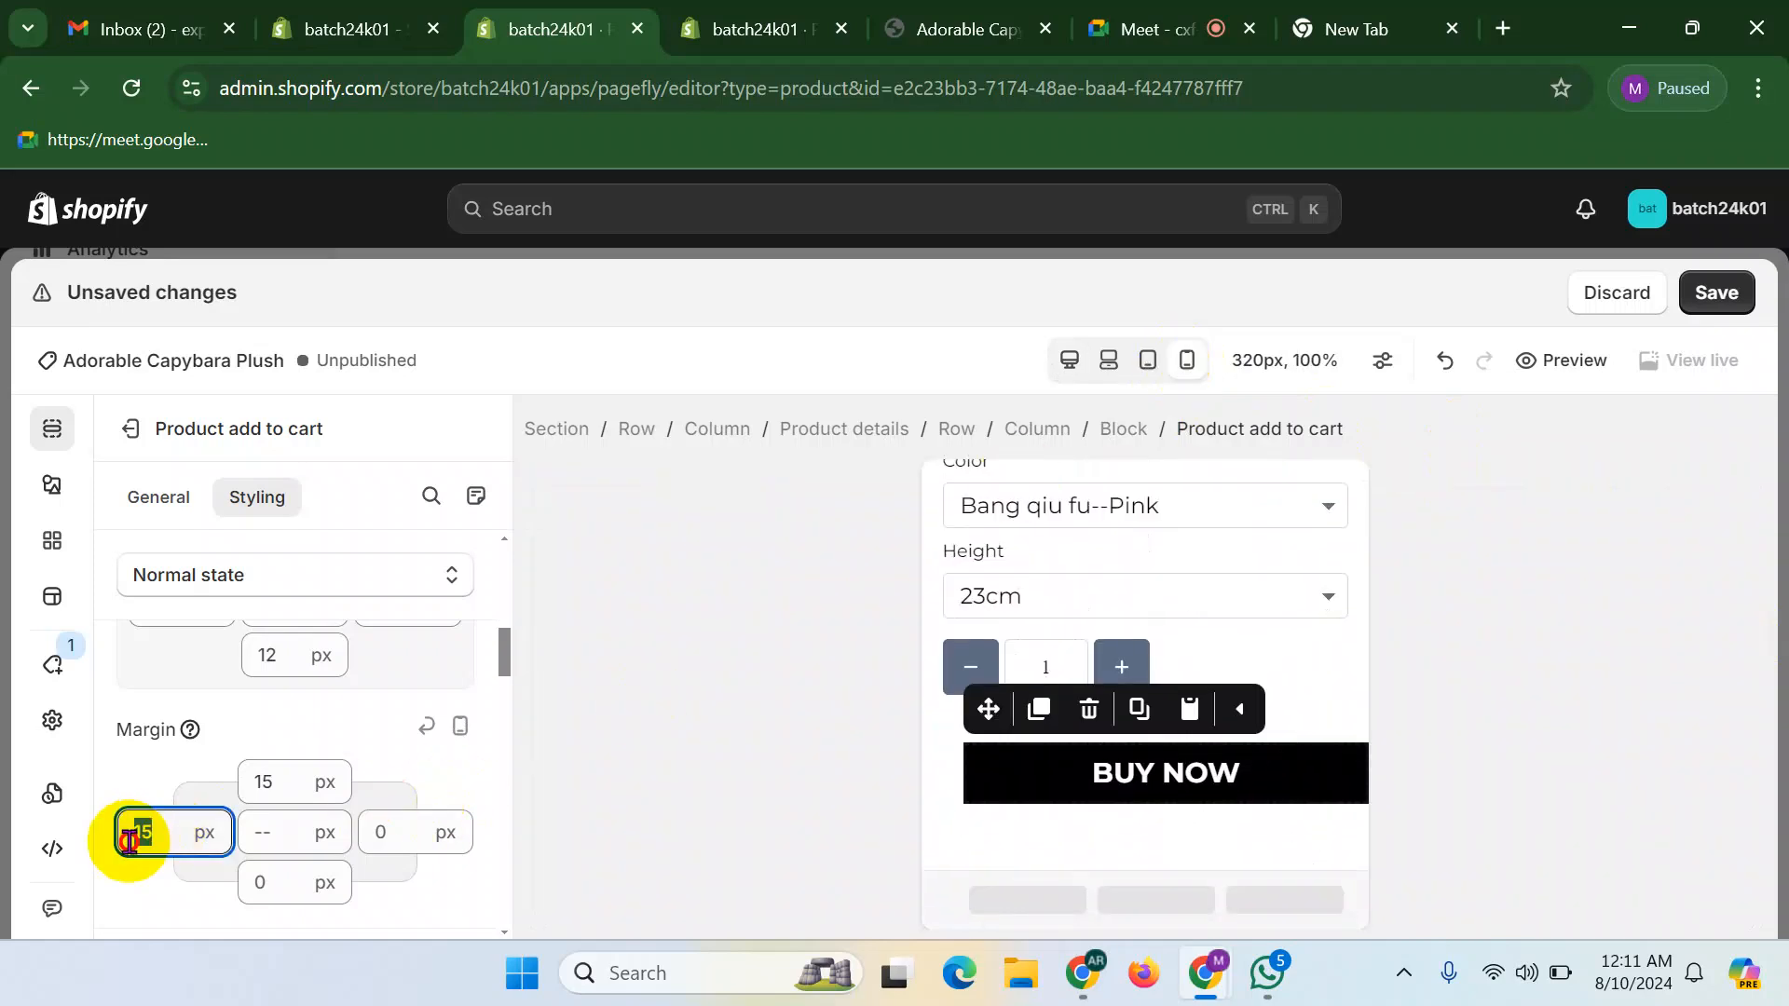
pyautogui.write('0')
pyautogui.click(1072, 361)
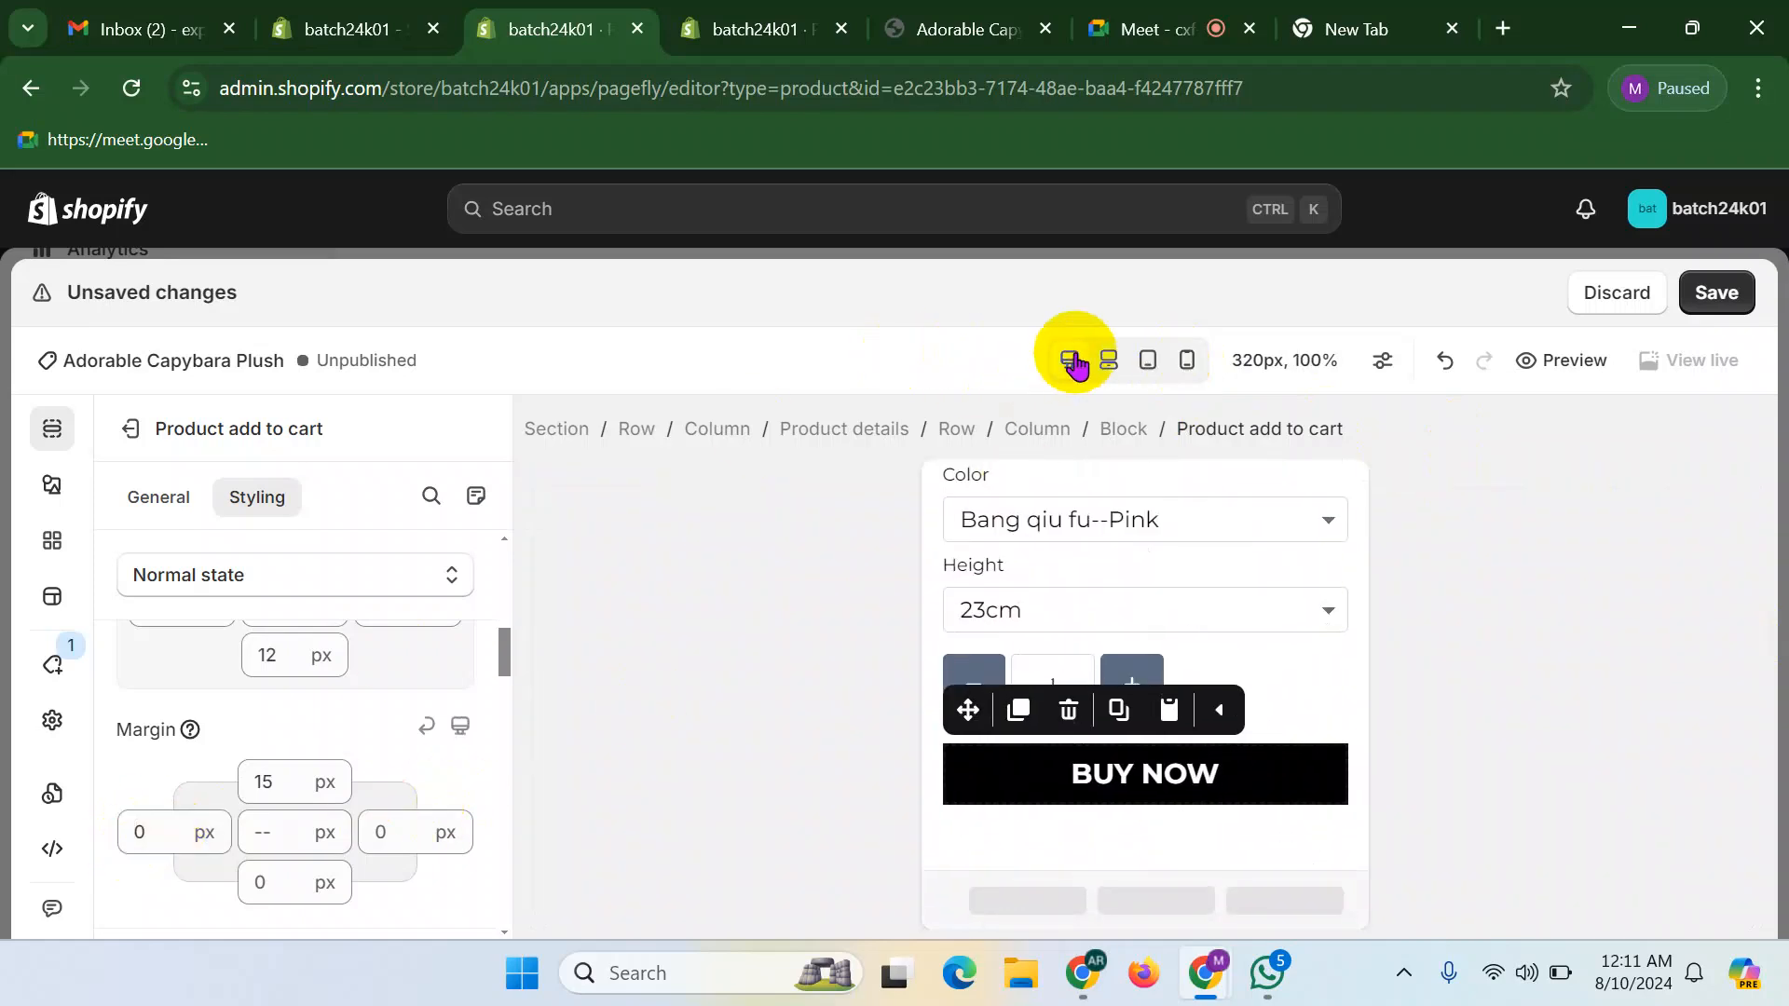
# - Set the background color of the quantity selector's plus and minus buttons to black, rgb(0, 0, 0)
pyautogui.click(1293, 639)
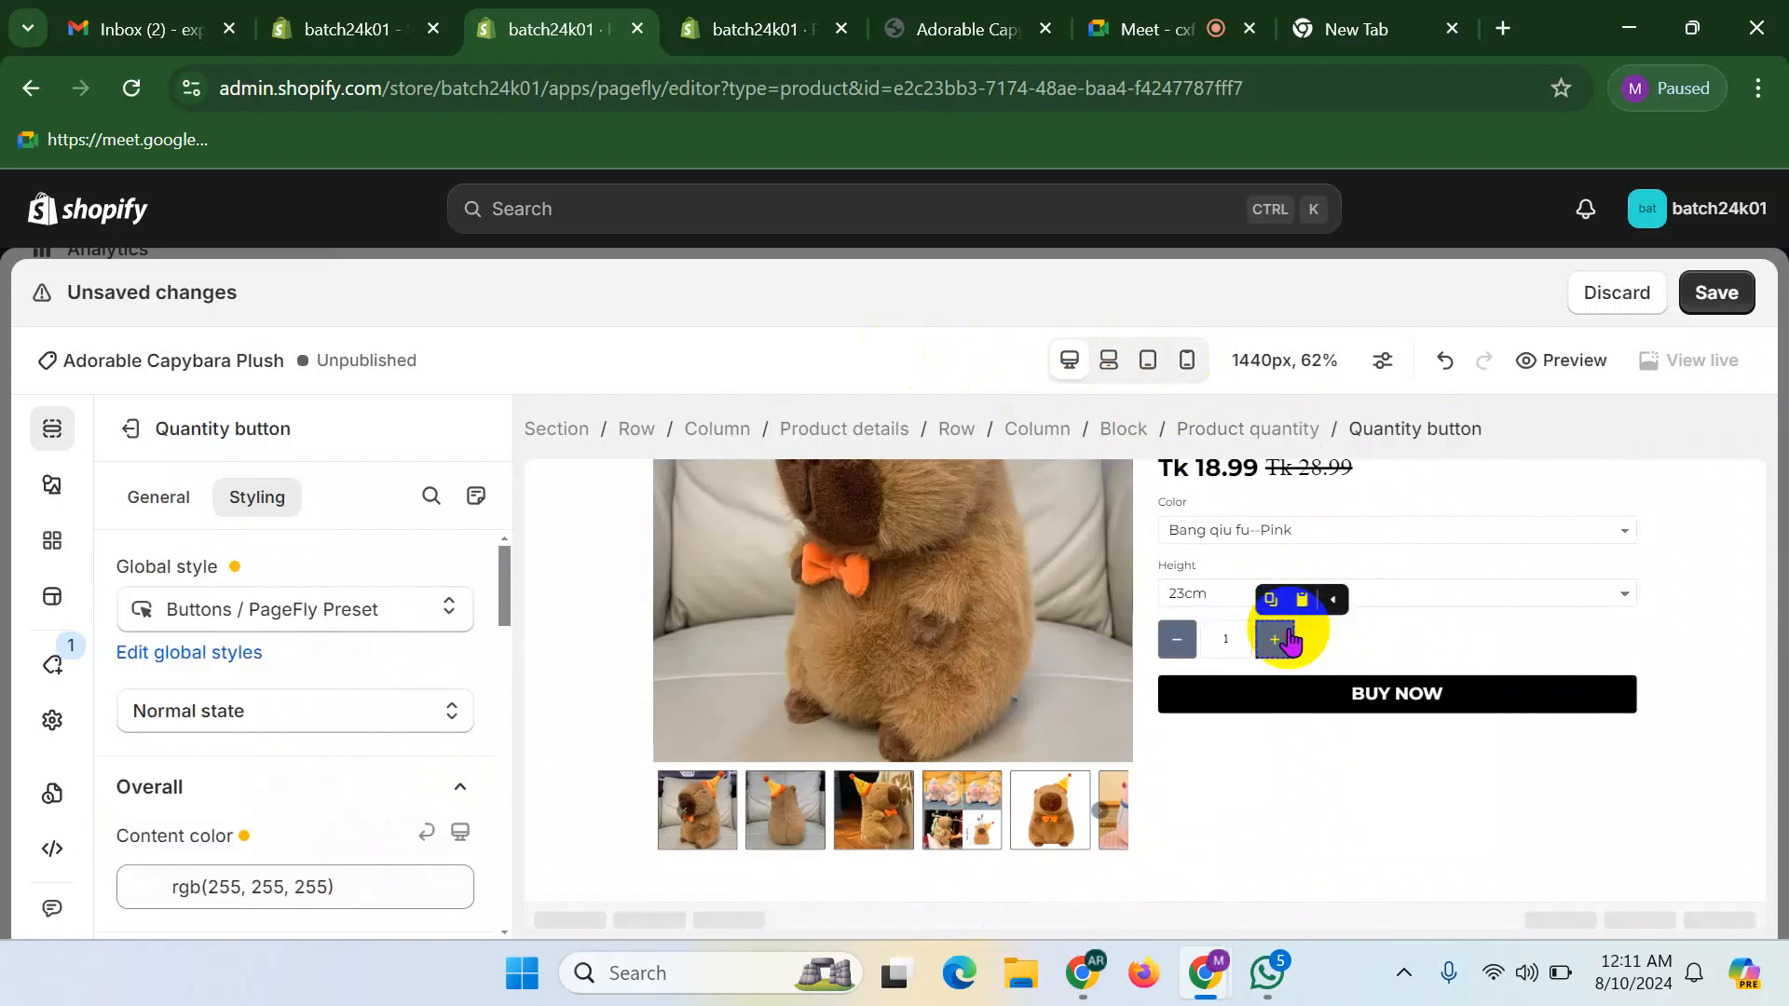
pyautogui.scroll(-1, 258, 745)
pyautogui.scroll(-3, 258, 746)
pyautogui.click(321, 643)
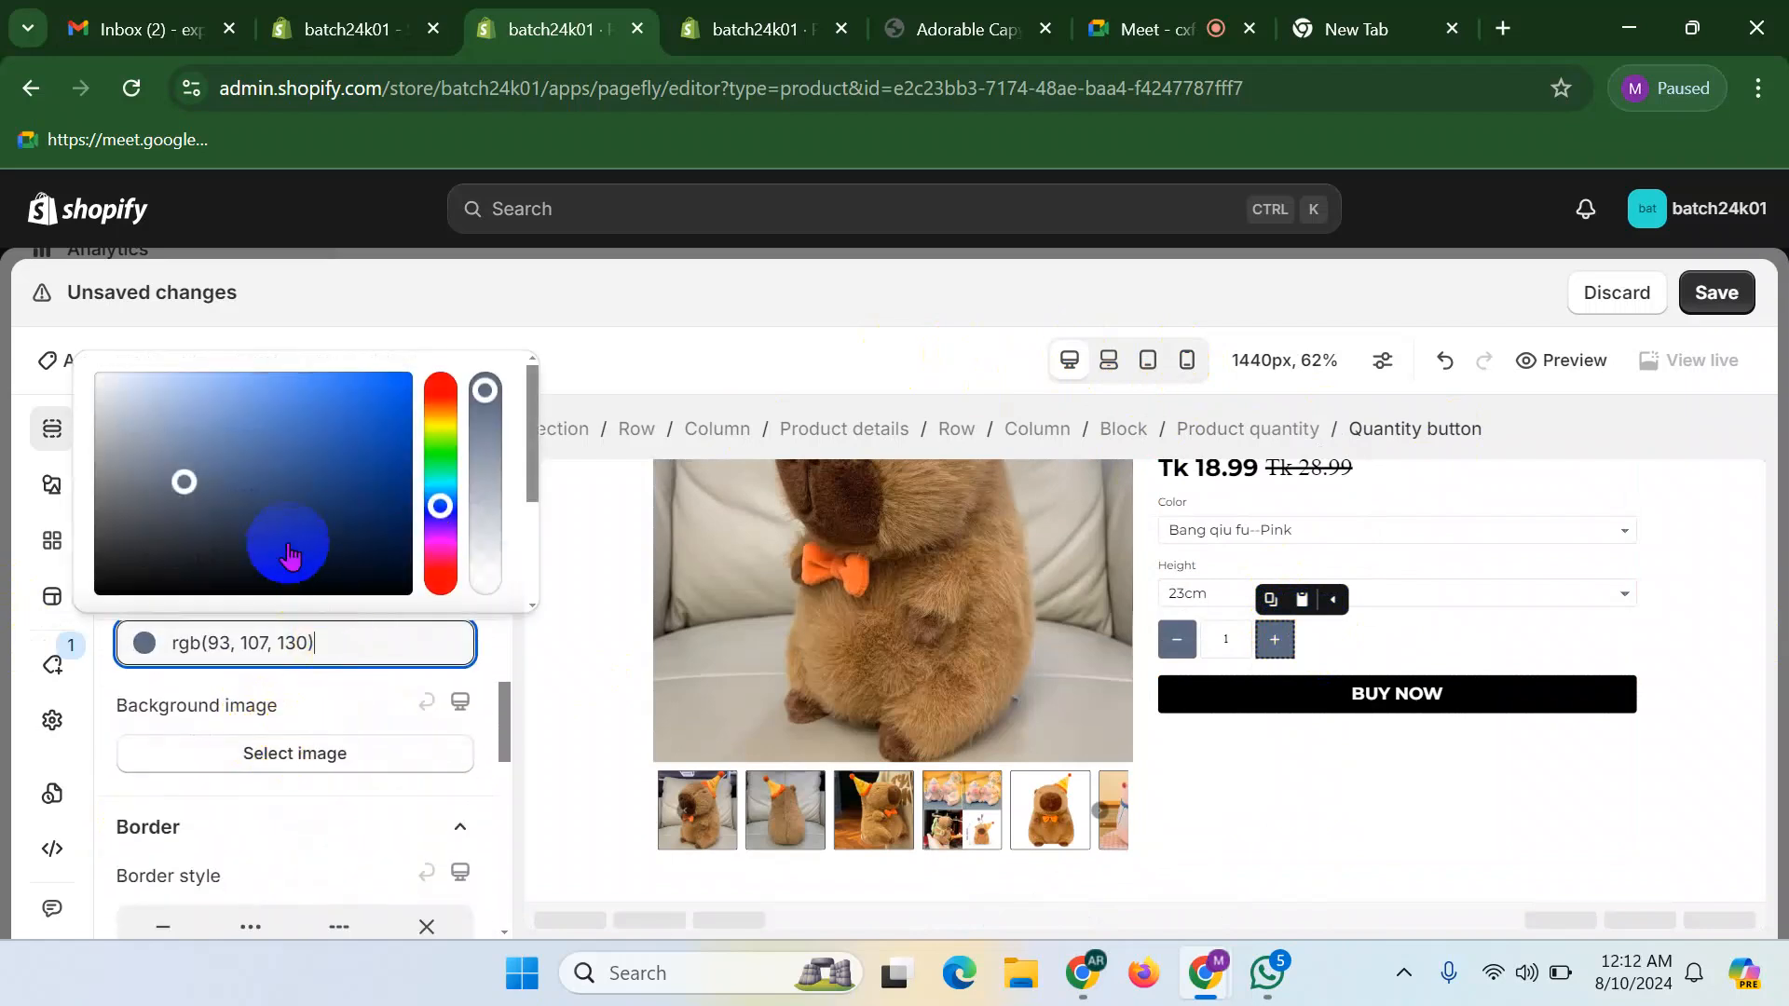
pyautogui.scroll(-2, 289, 562)
pyautogui.click(202, 579)
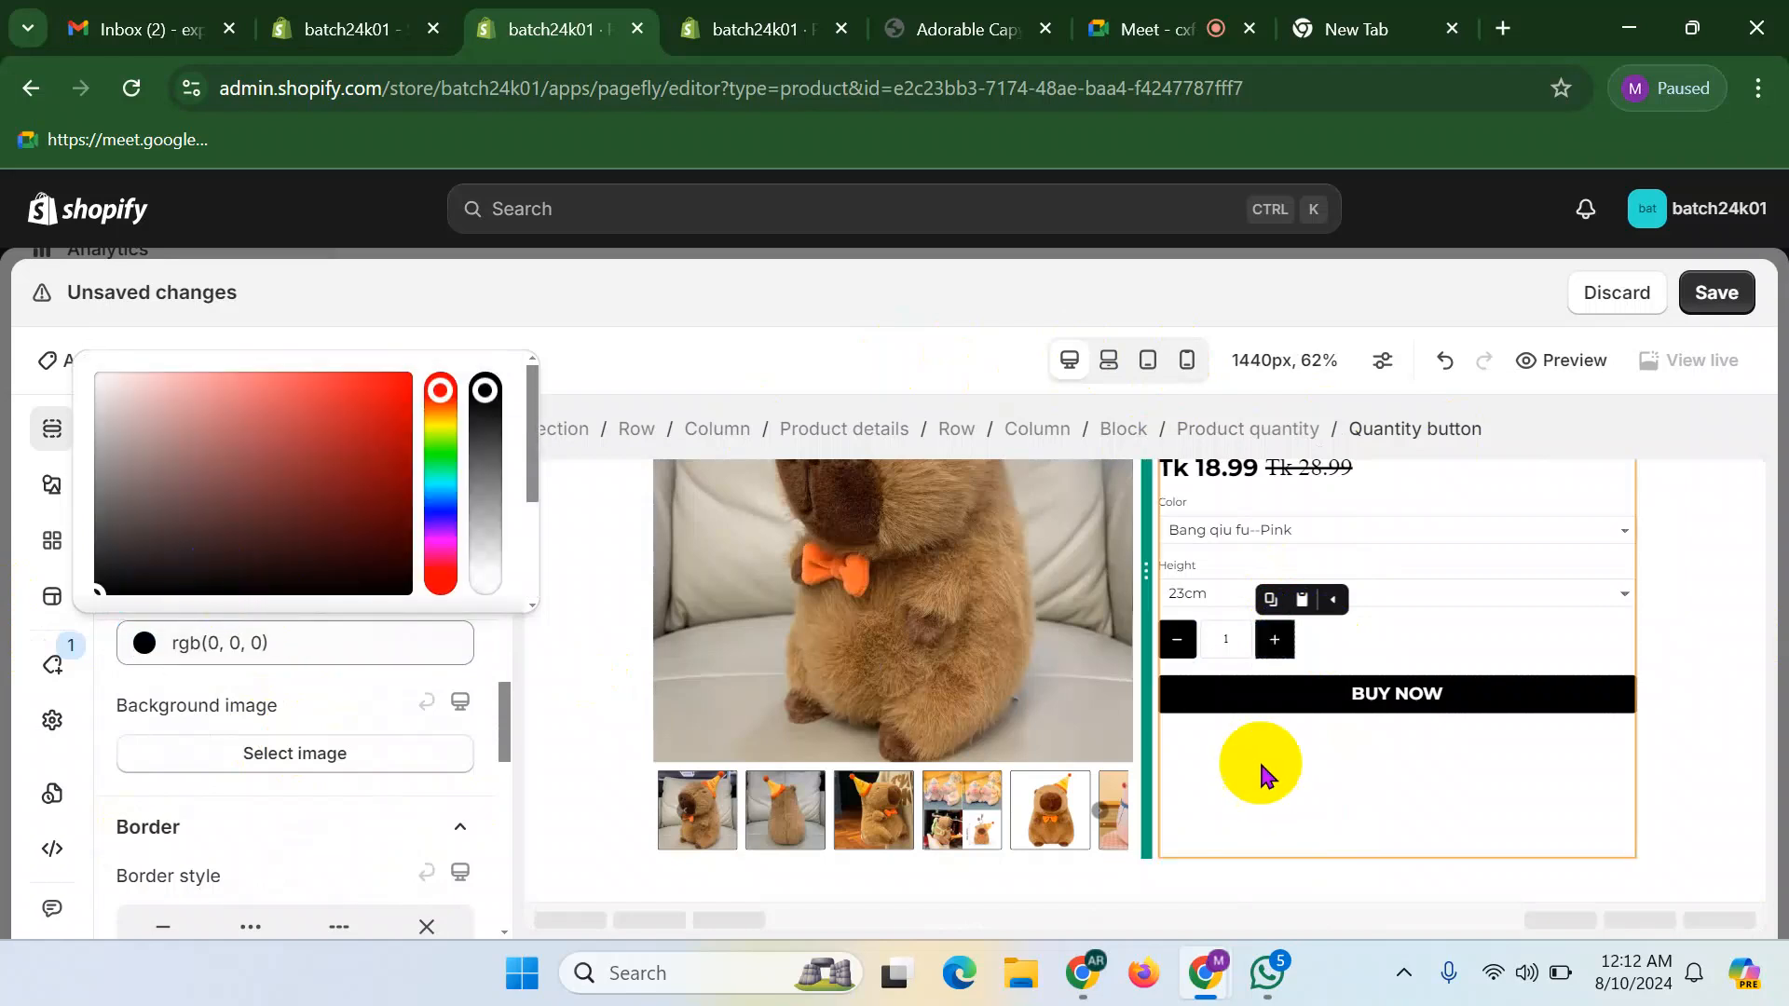
pyautogui.click(1290, 739)
# - Find the PageFly Image element and add it directly below the Buy Now button in the product details column
pyautogui.scroll(2, 1454, 550)
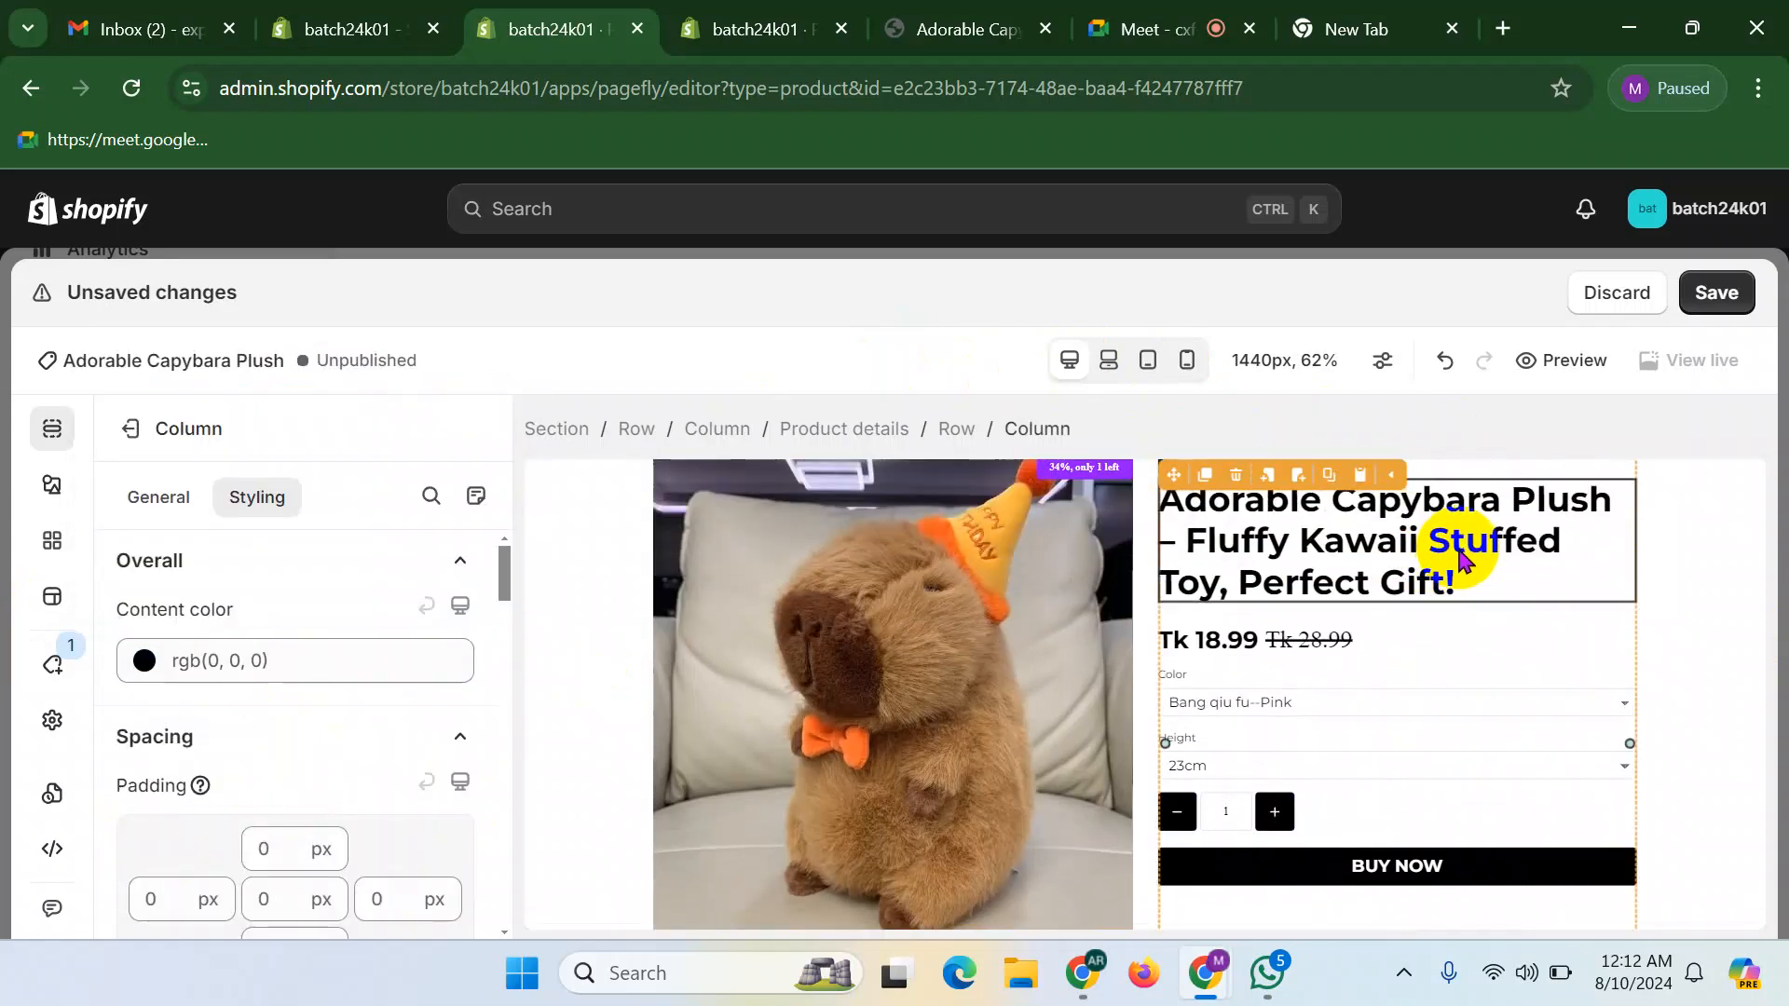
pyautogui.scroll(-2, 1462, 596)
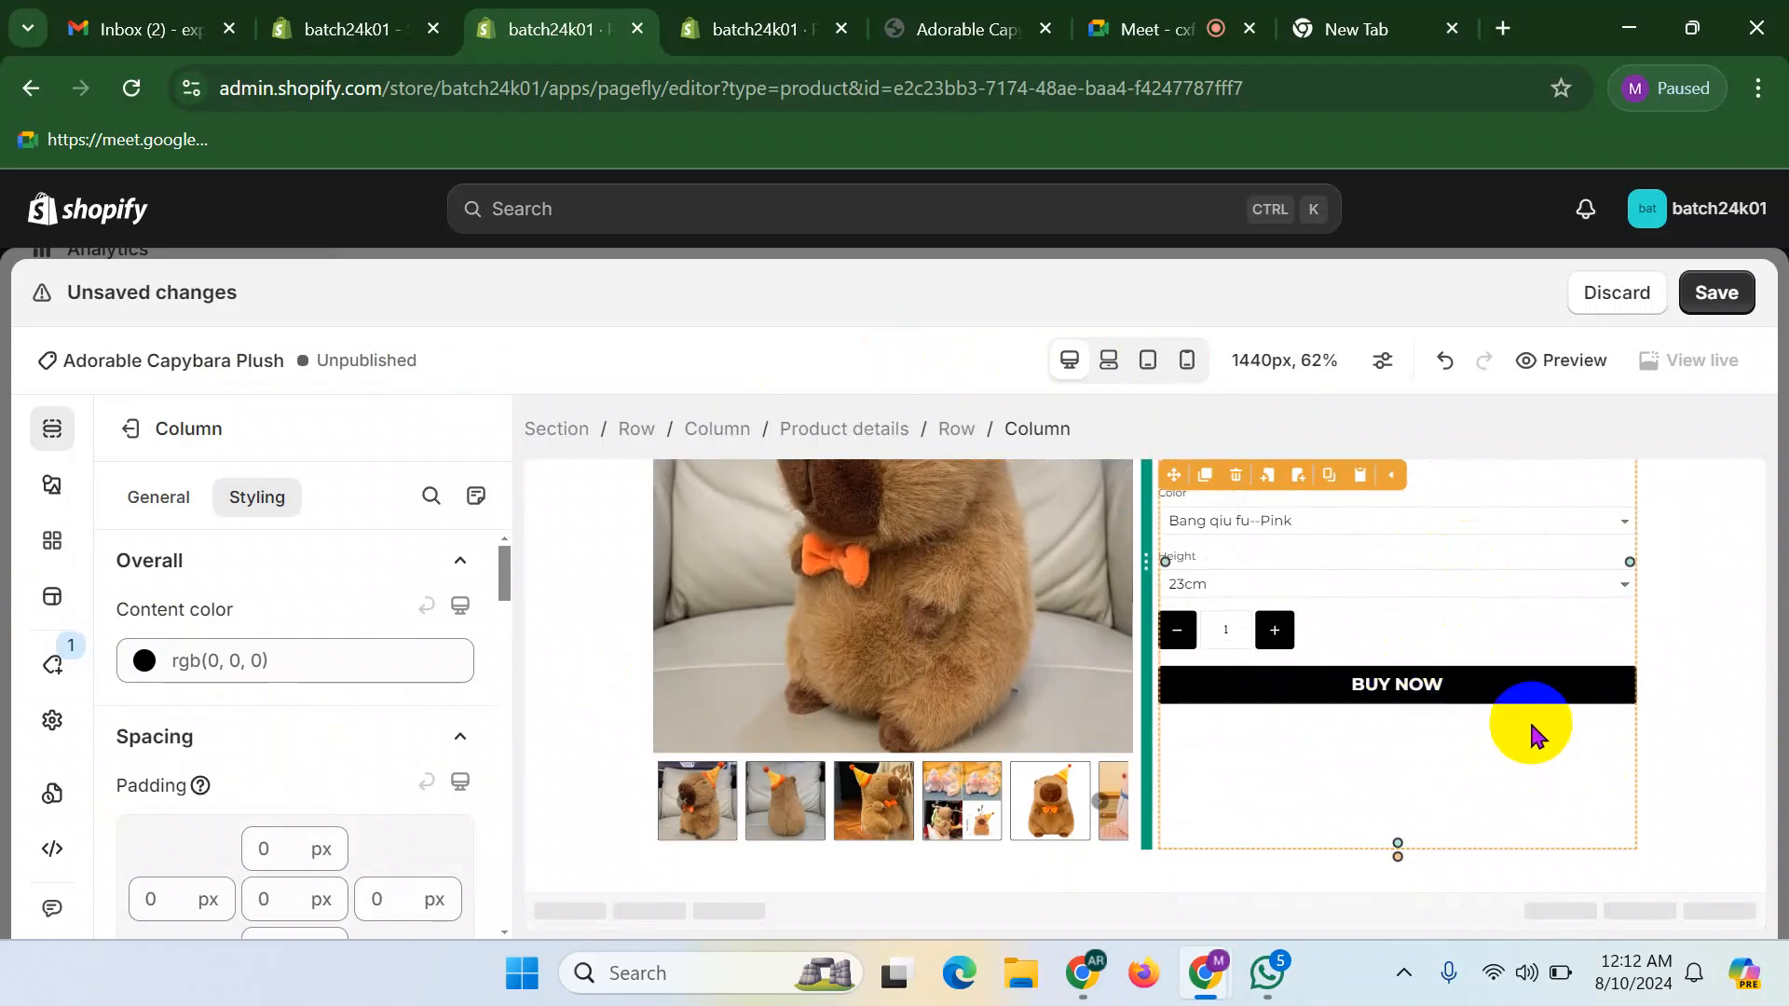
pyautogui.click(53, 484)
pyautogui.click(250, 493)
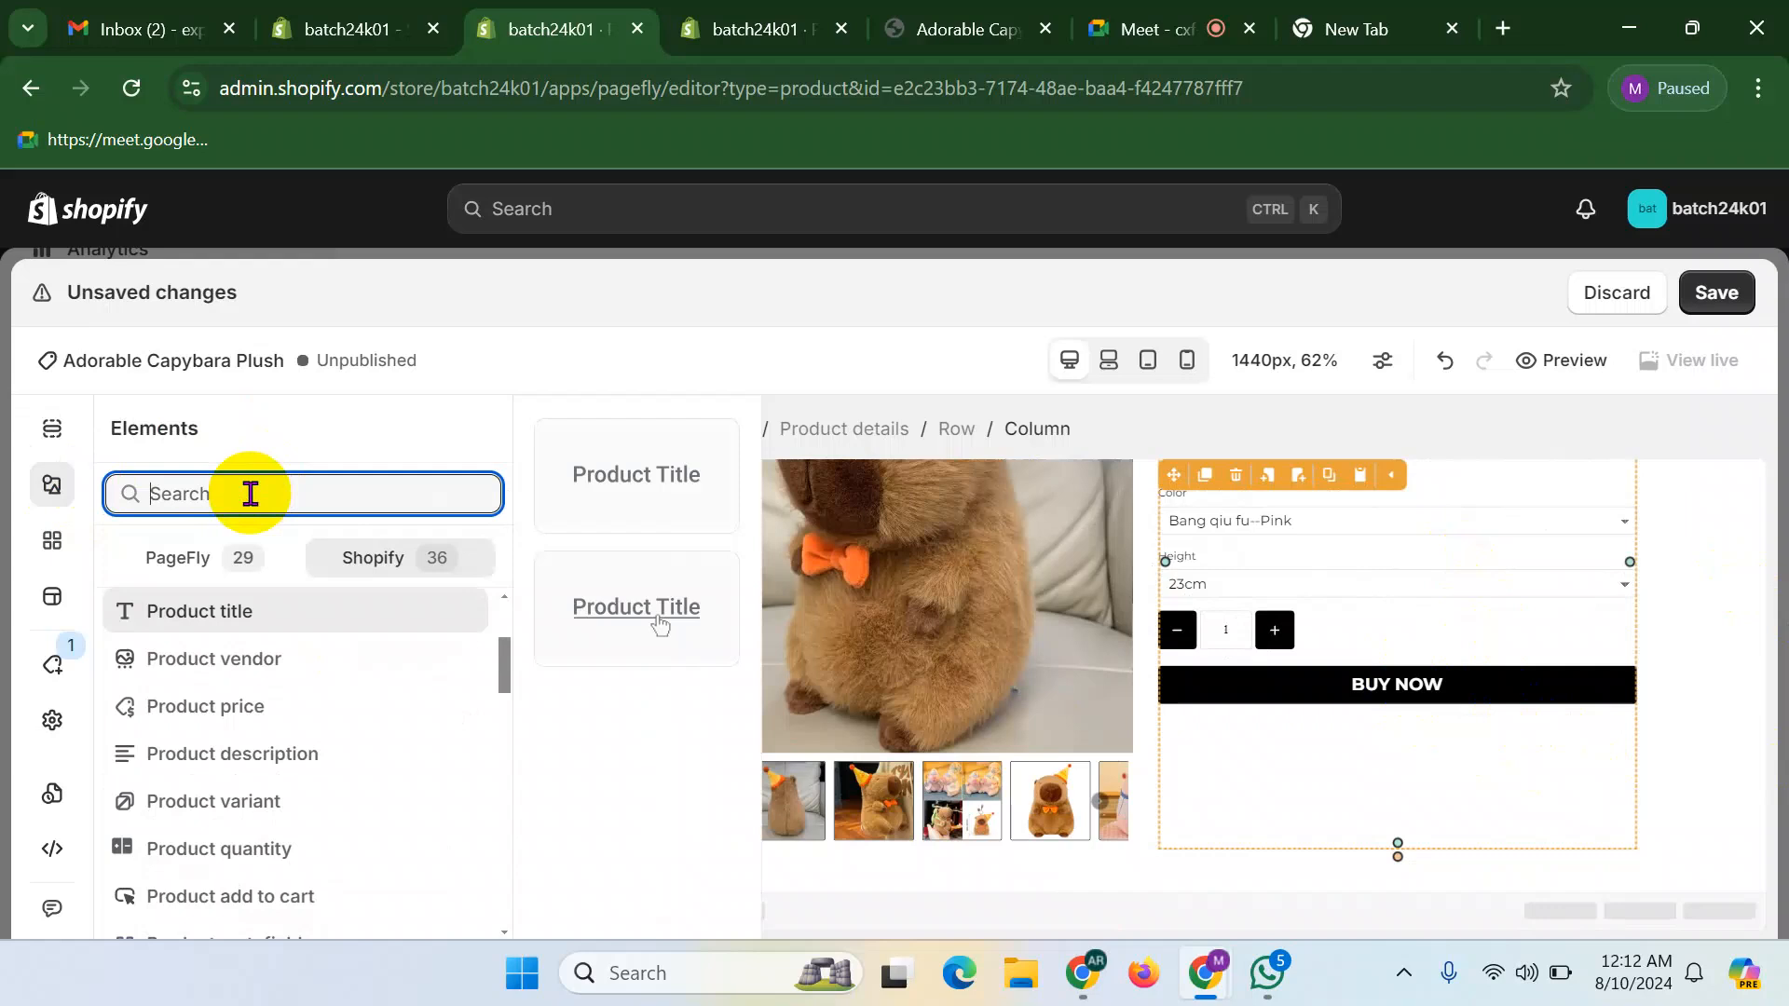
pyautogui.write('im')
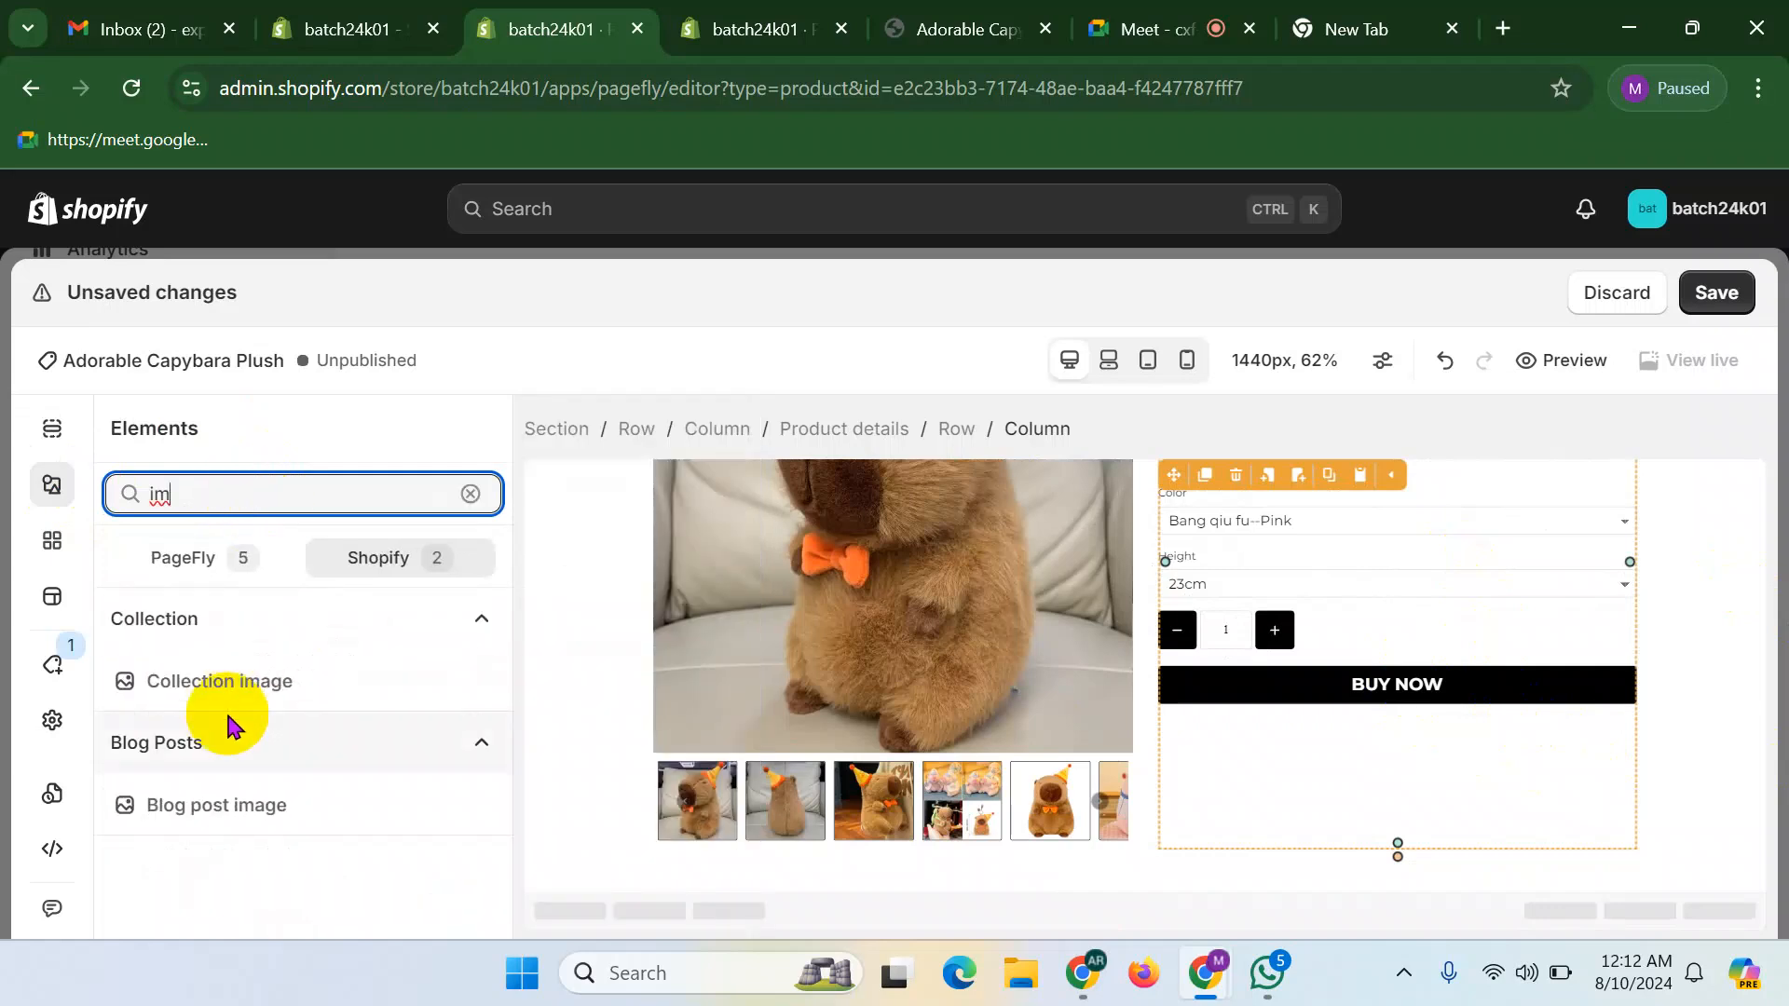
pyautogui.click(205, 558)
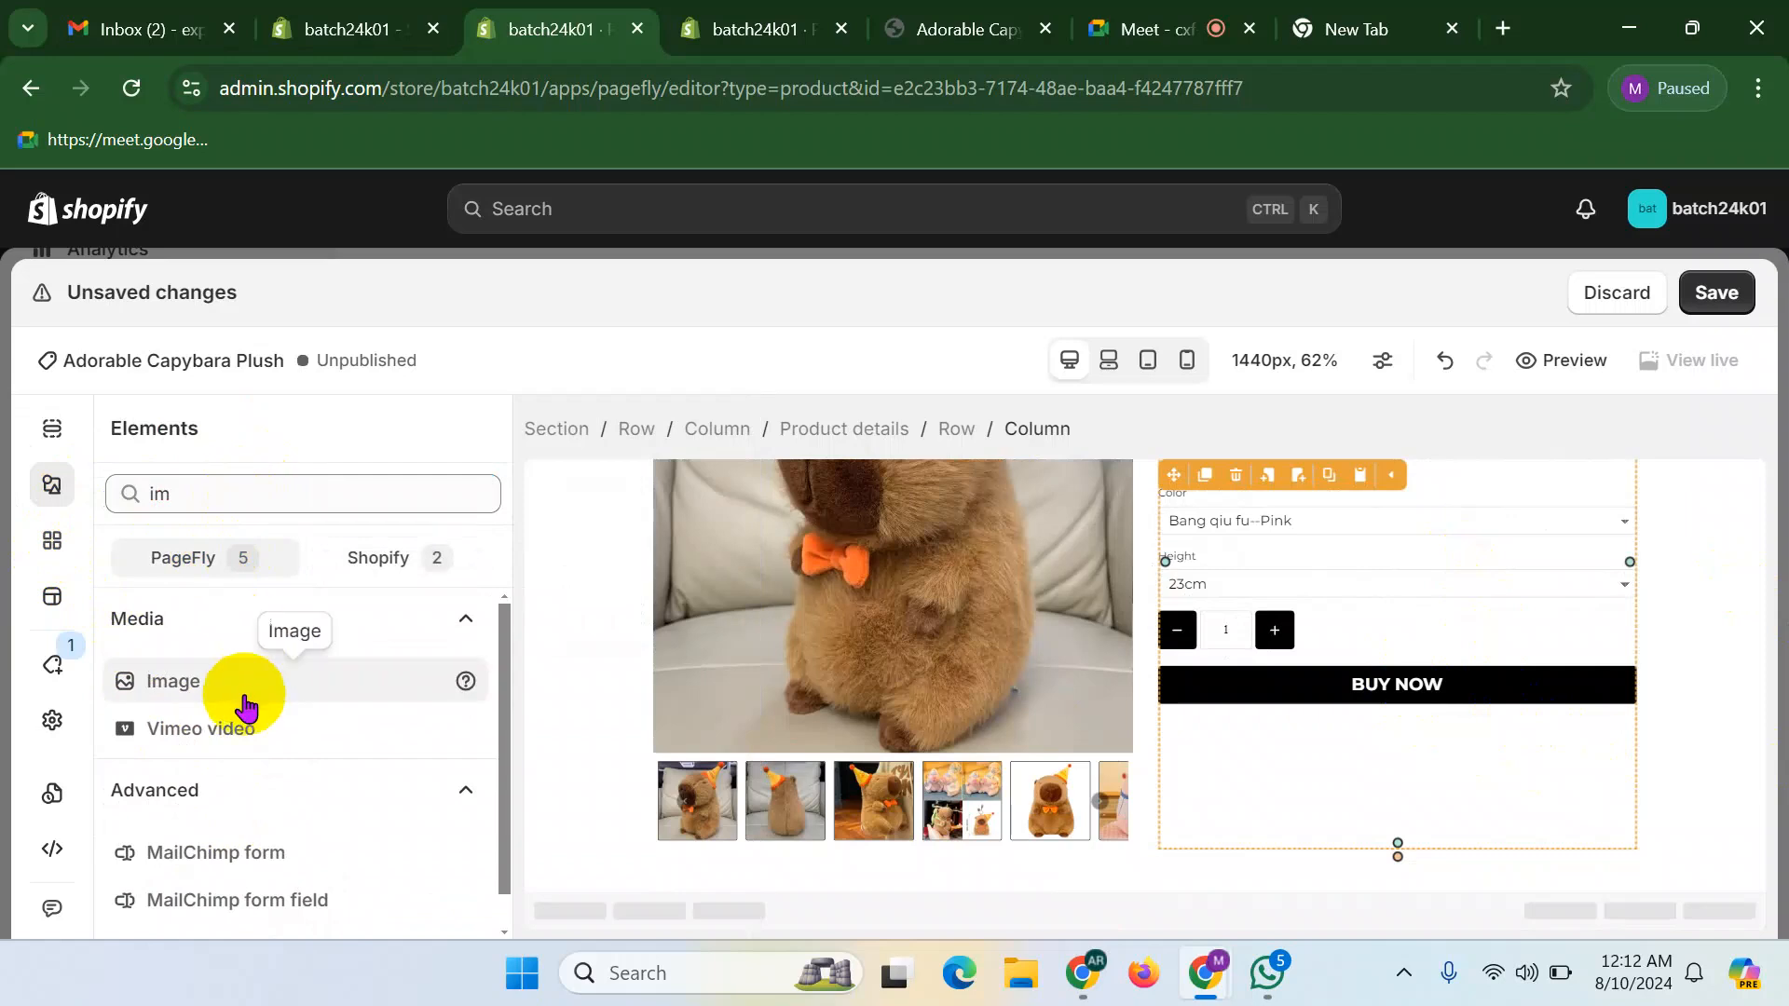
pyautogui.moveTo(201, 701)
pyautogui.moveTo(627, 479); pyautogui.dragTo(1340, 731)
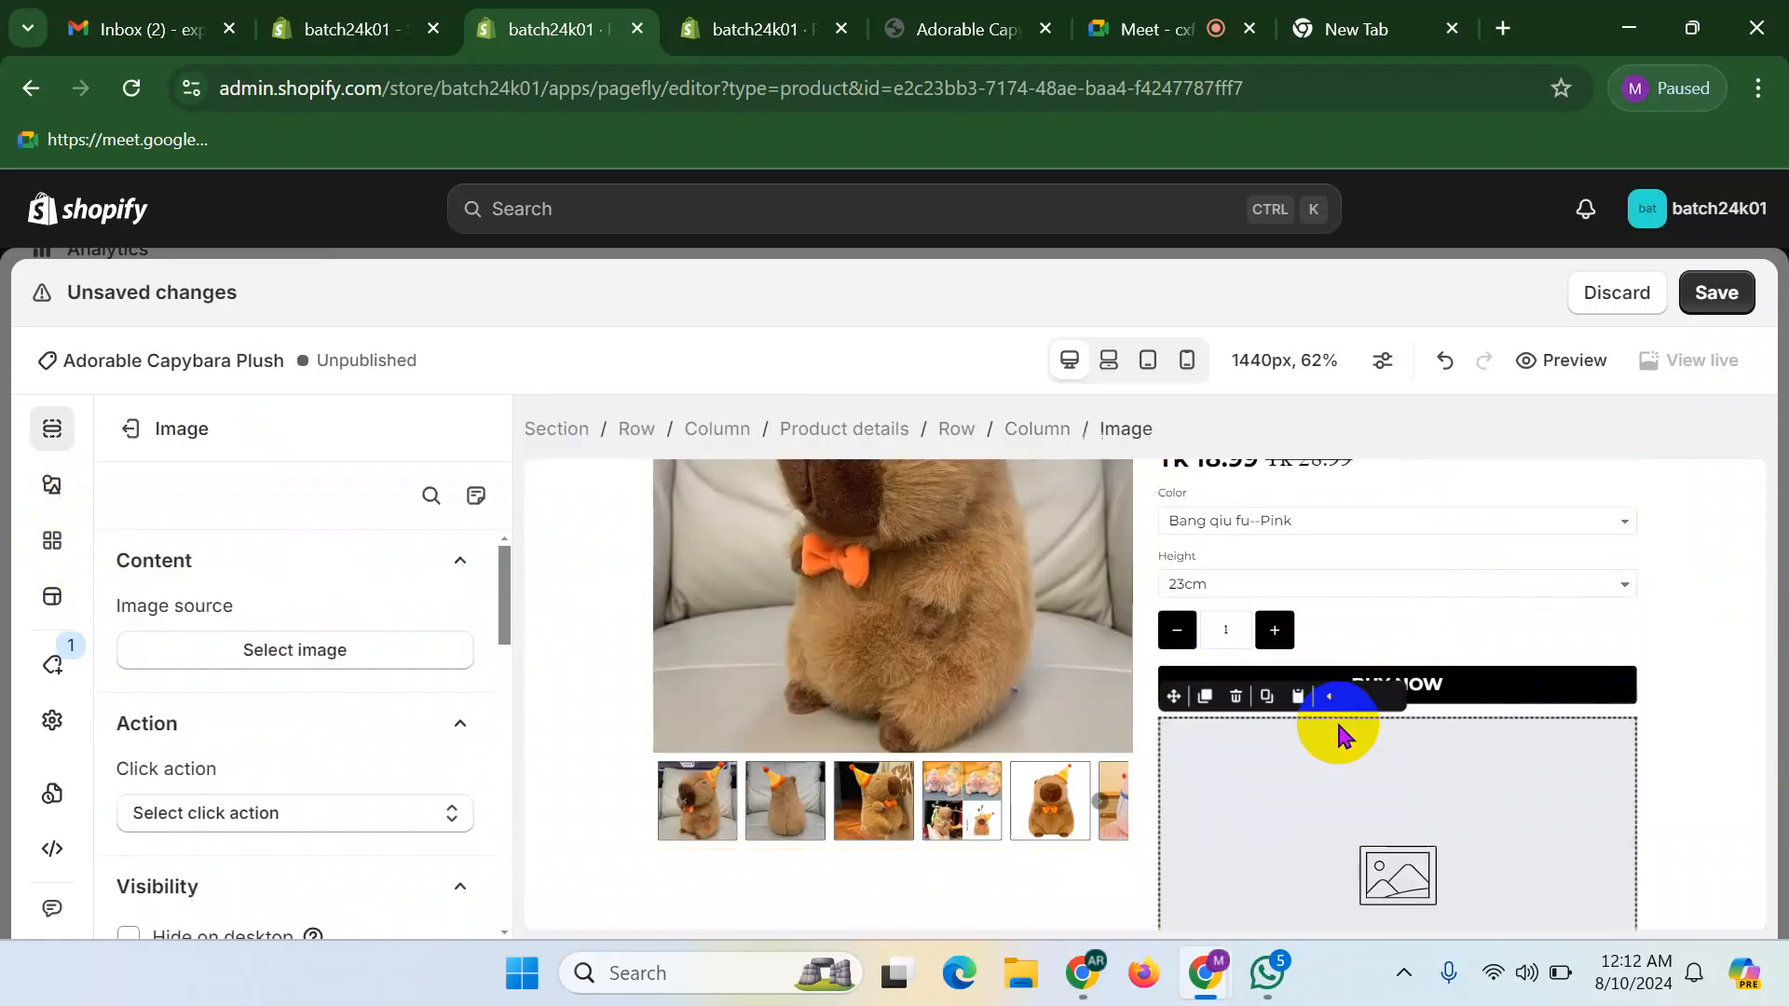
# - Upload mille_BAGS_2.png from the Downloads folder and use it as the source of the image below the Buy Now button
pyautogui.scroll(-1, 1397, 759)
pyautogui.click(1401, 745)
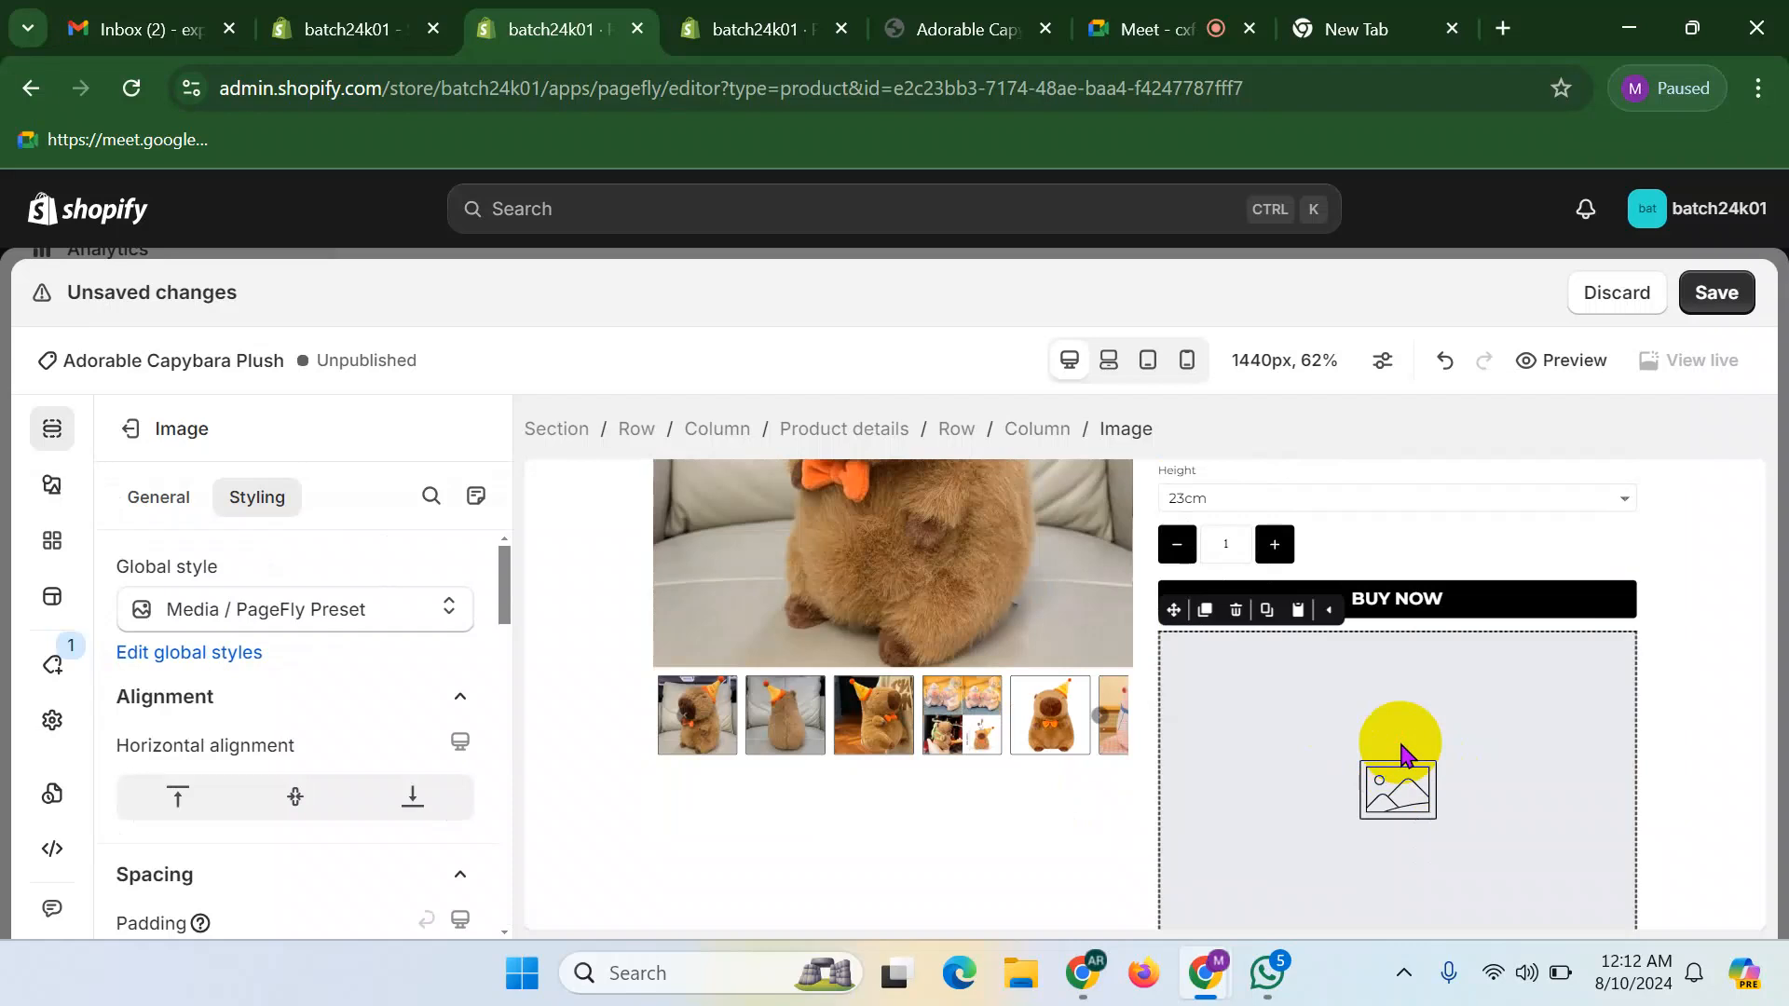
pyautogui.click(144, 496)
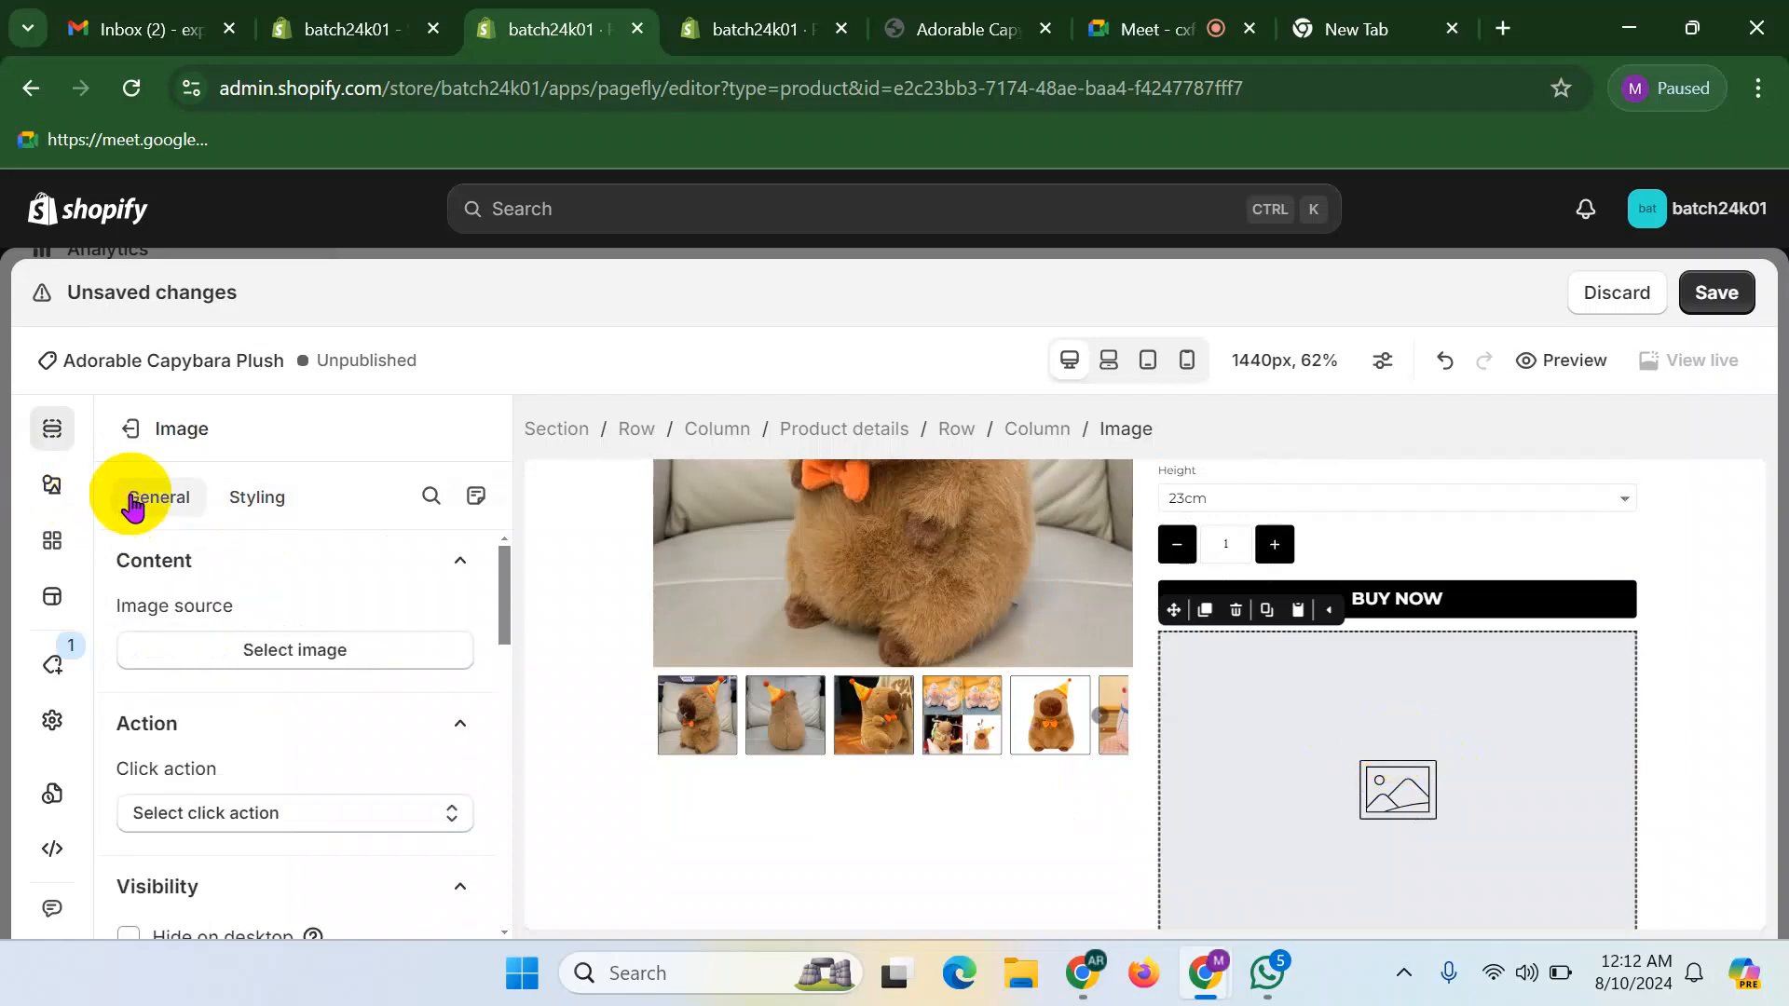
pyautogui.click(295, 655)
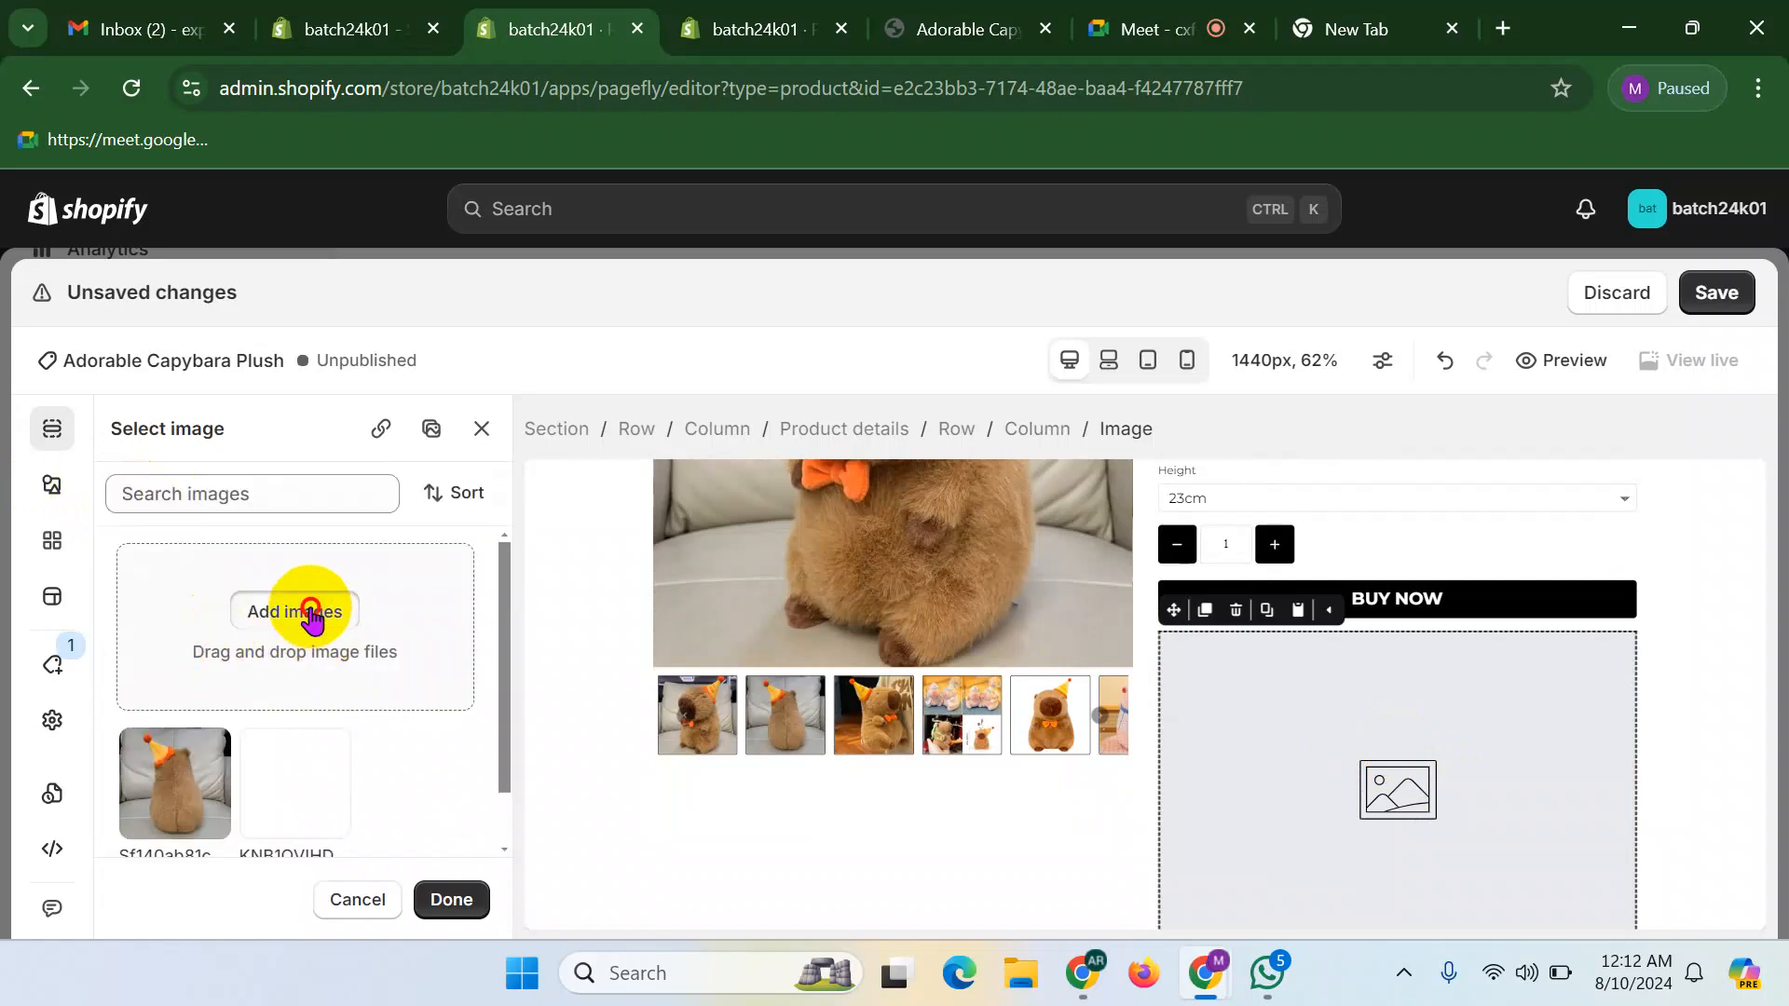
pyautogui.click(313, 649)
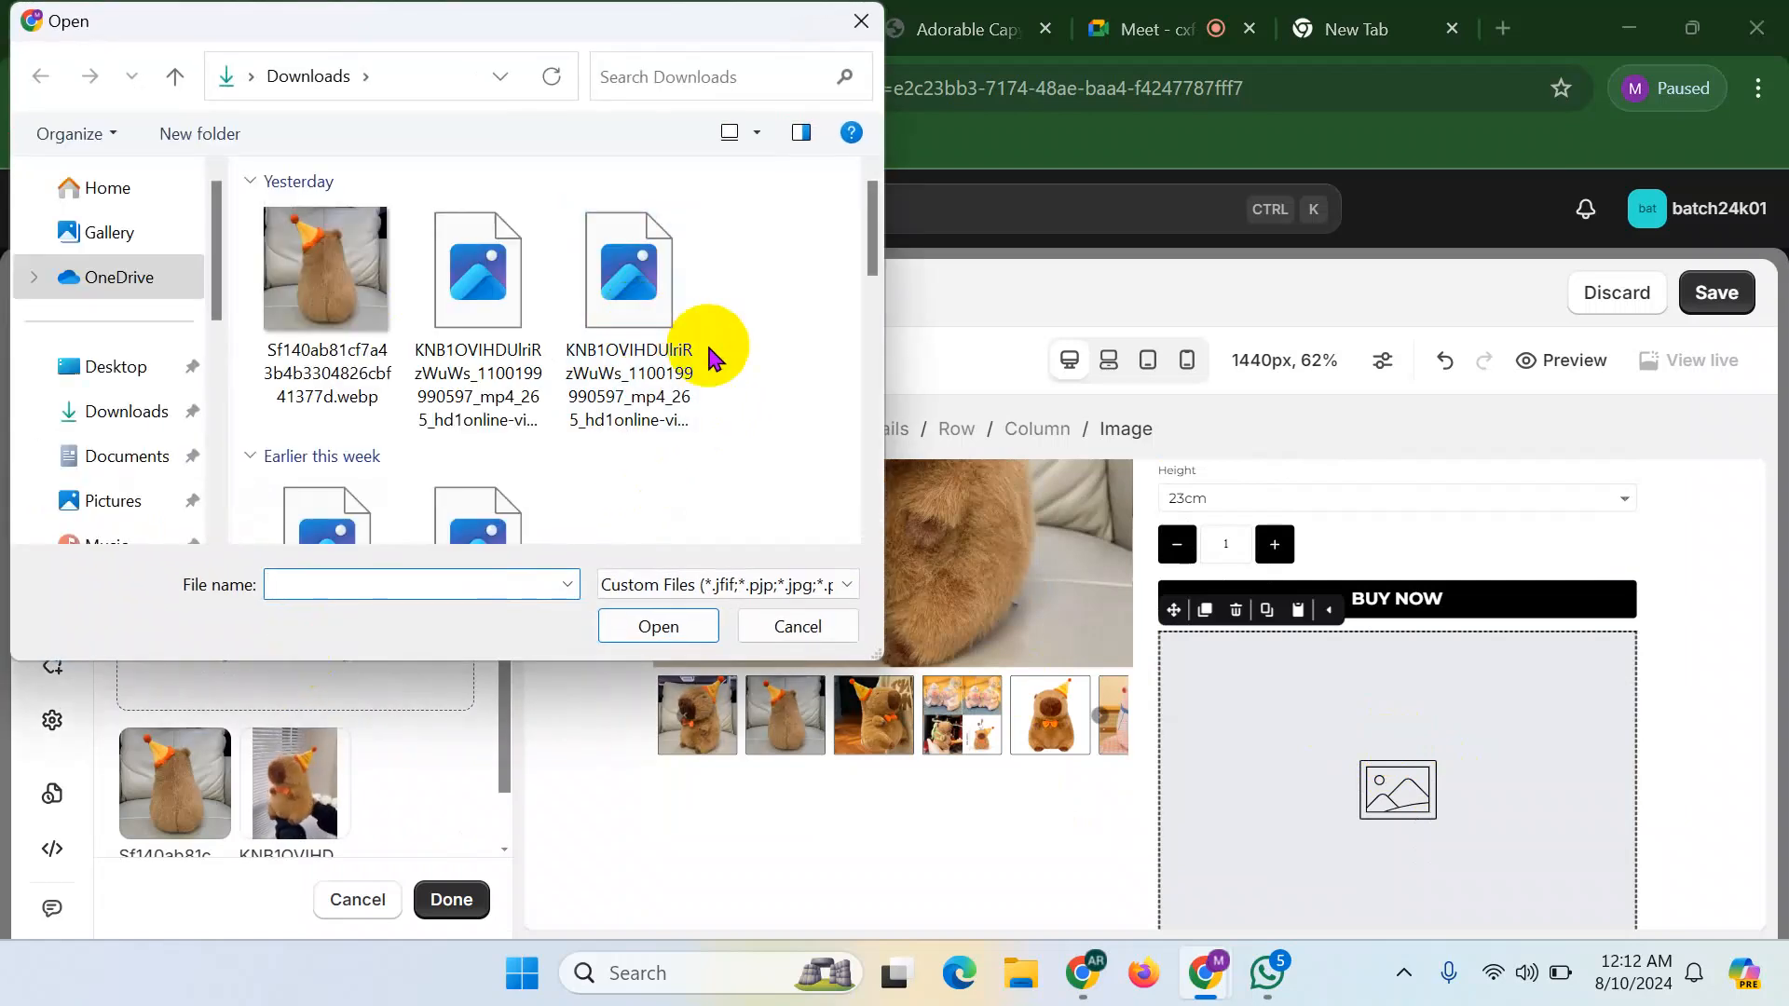
pyautogui.moveTo(873, 235); pyautogui.dragTo(885, 500)
pyautogui.click(319, 467)
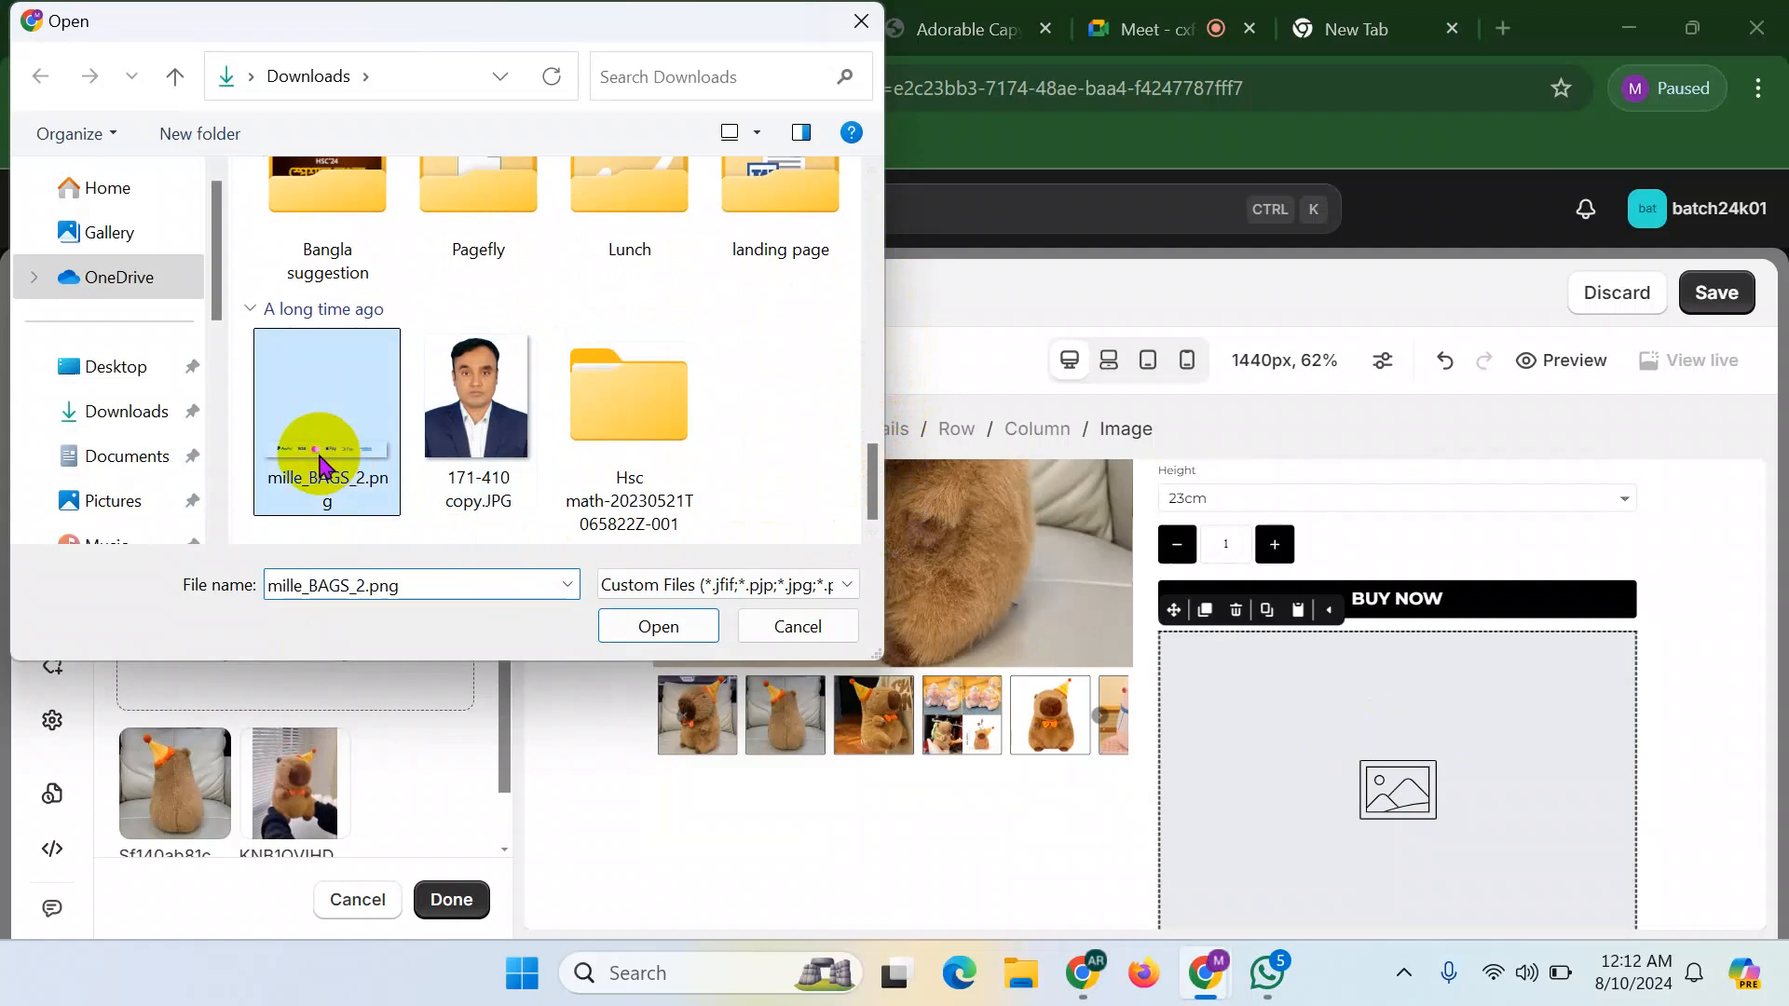
pyautogui.click(660, 627)
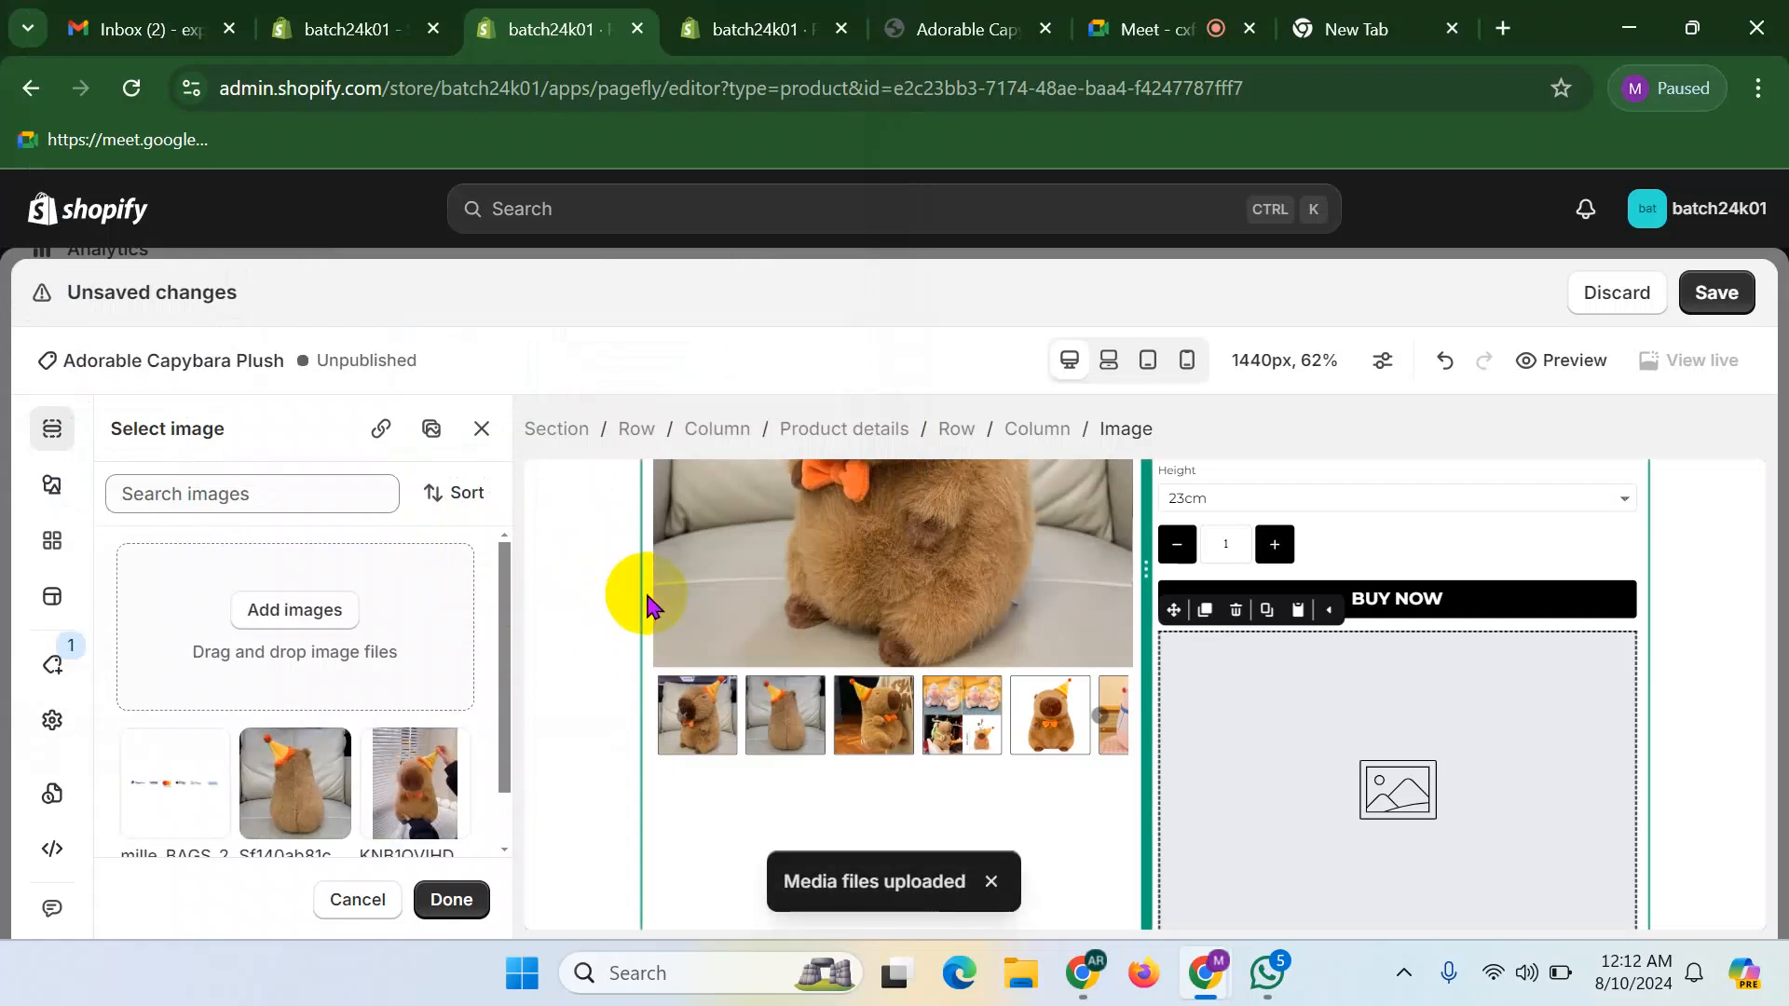
pyautogui.click(174, 788)
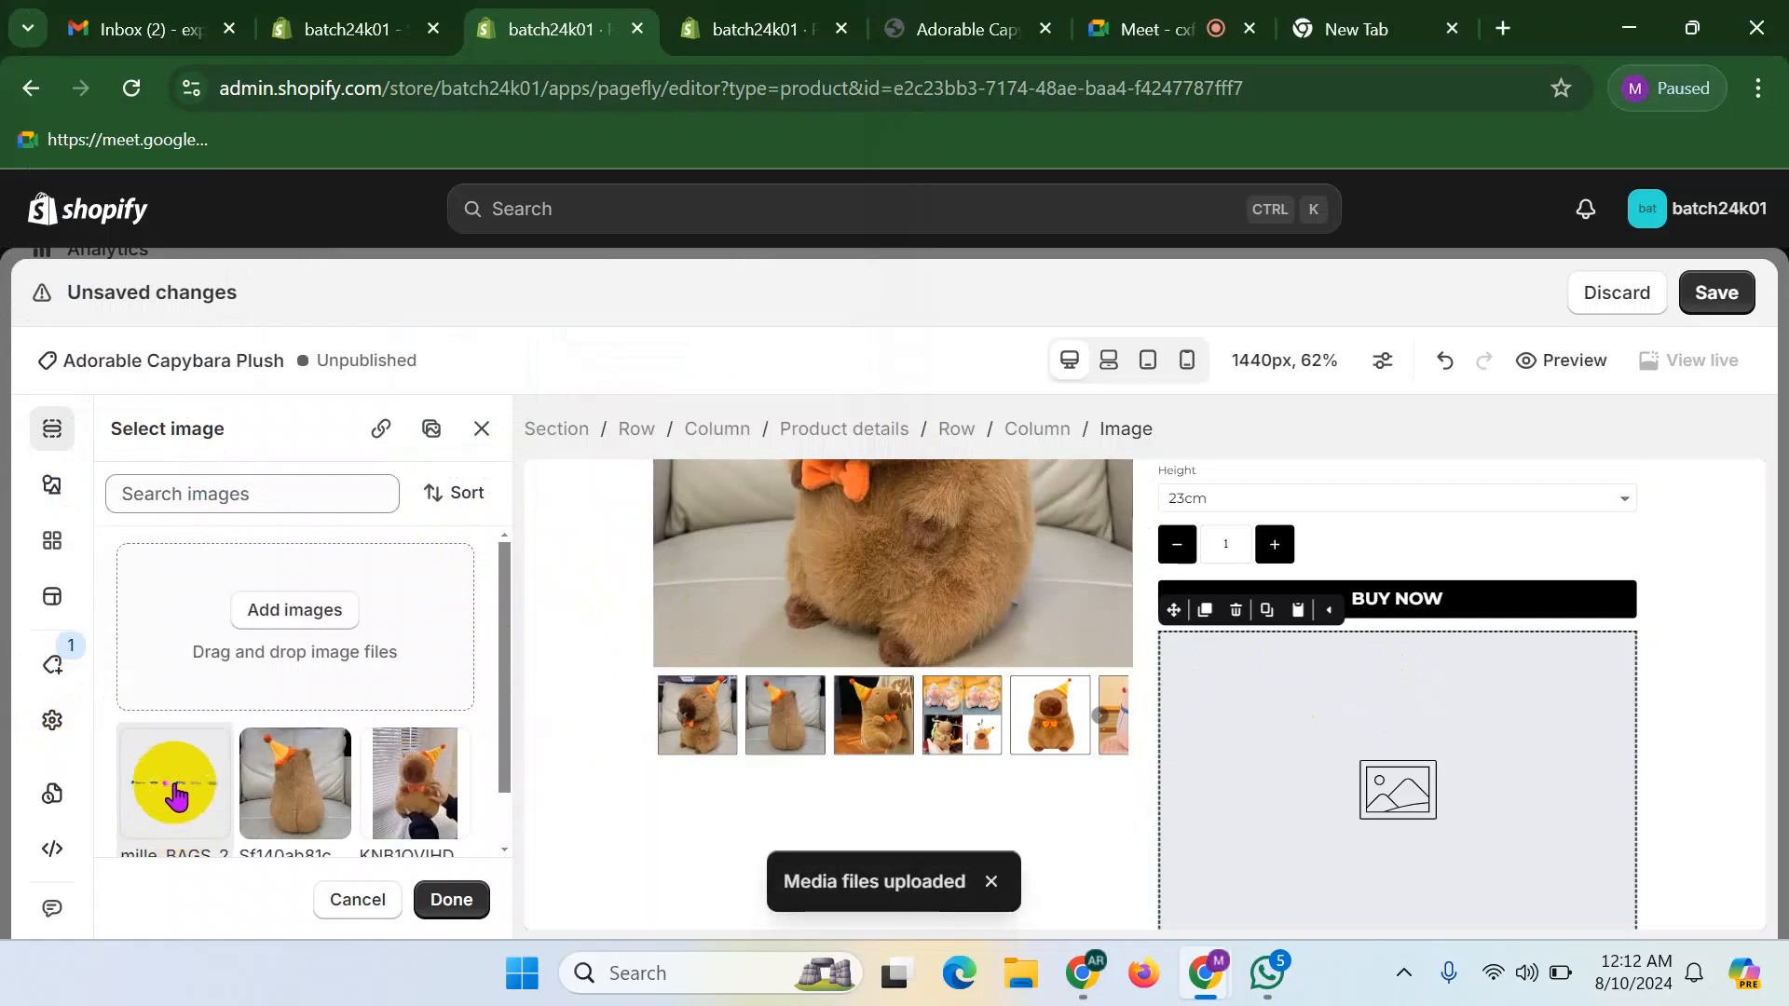
pyautogui.click(466, 900)
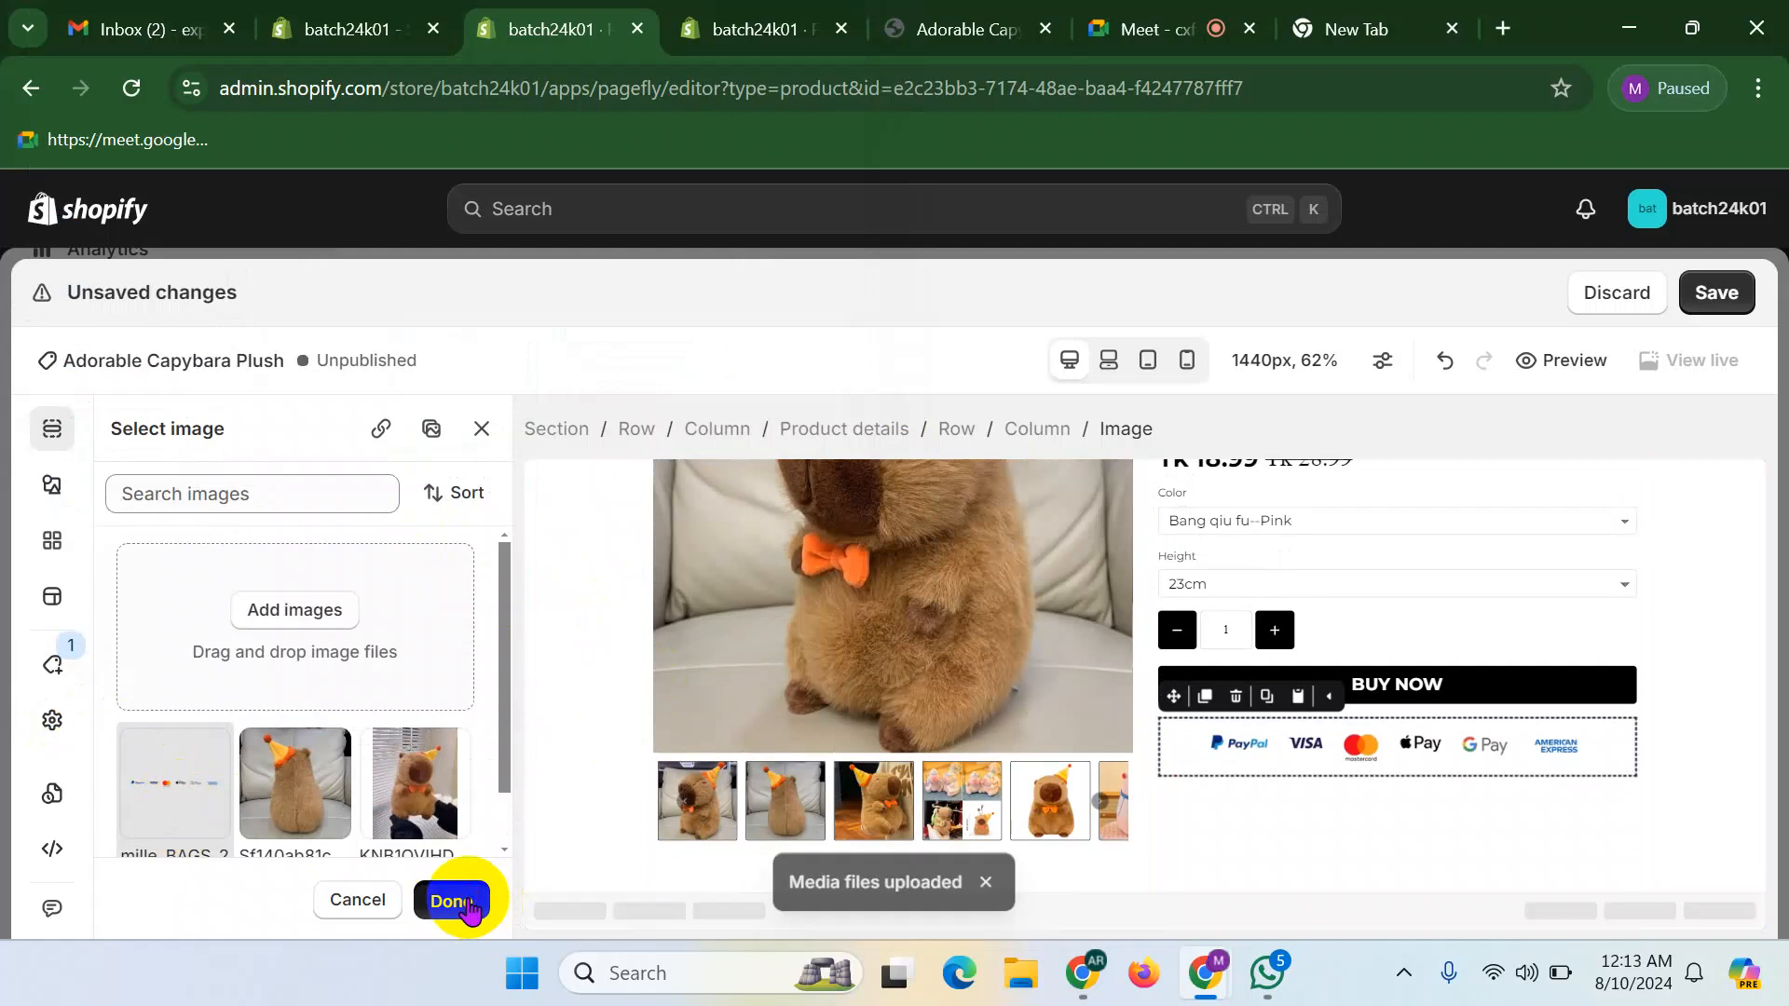
# - Replace the payment logos image's alt text with "Adorable Capybara Plush" from the clipboard history
pyautogui.scroll(-3, 198, 708)
pyautogui.click(148, 653)
pyautogui.hotkey('ctrl', 'a')
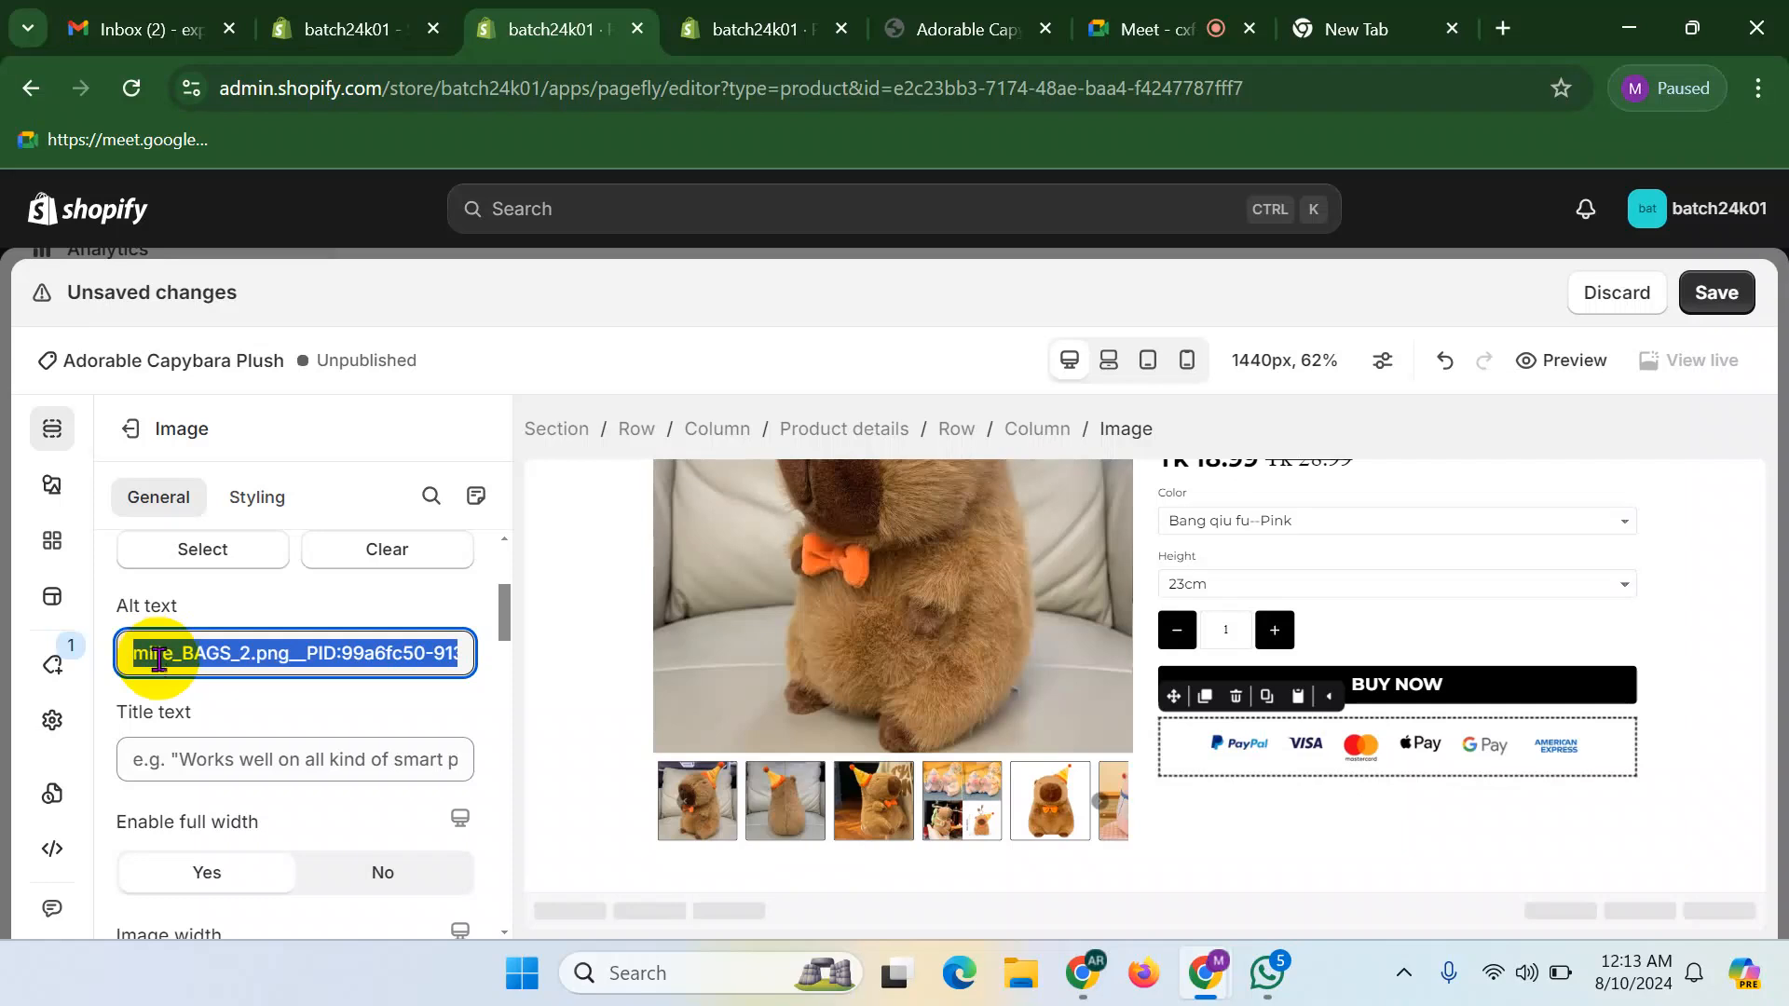
pyautogui.press('super+v')
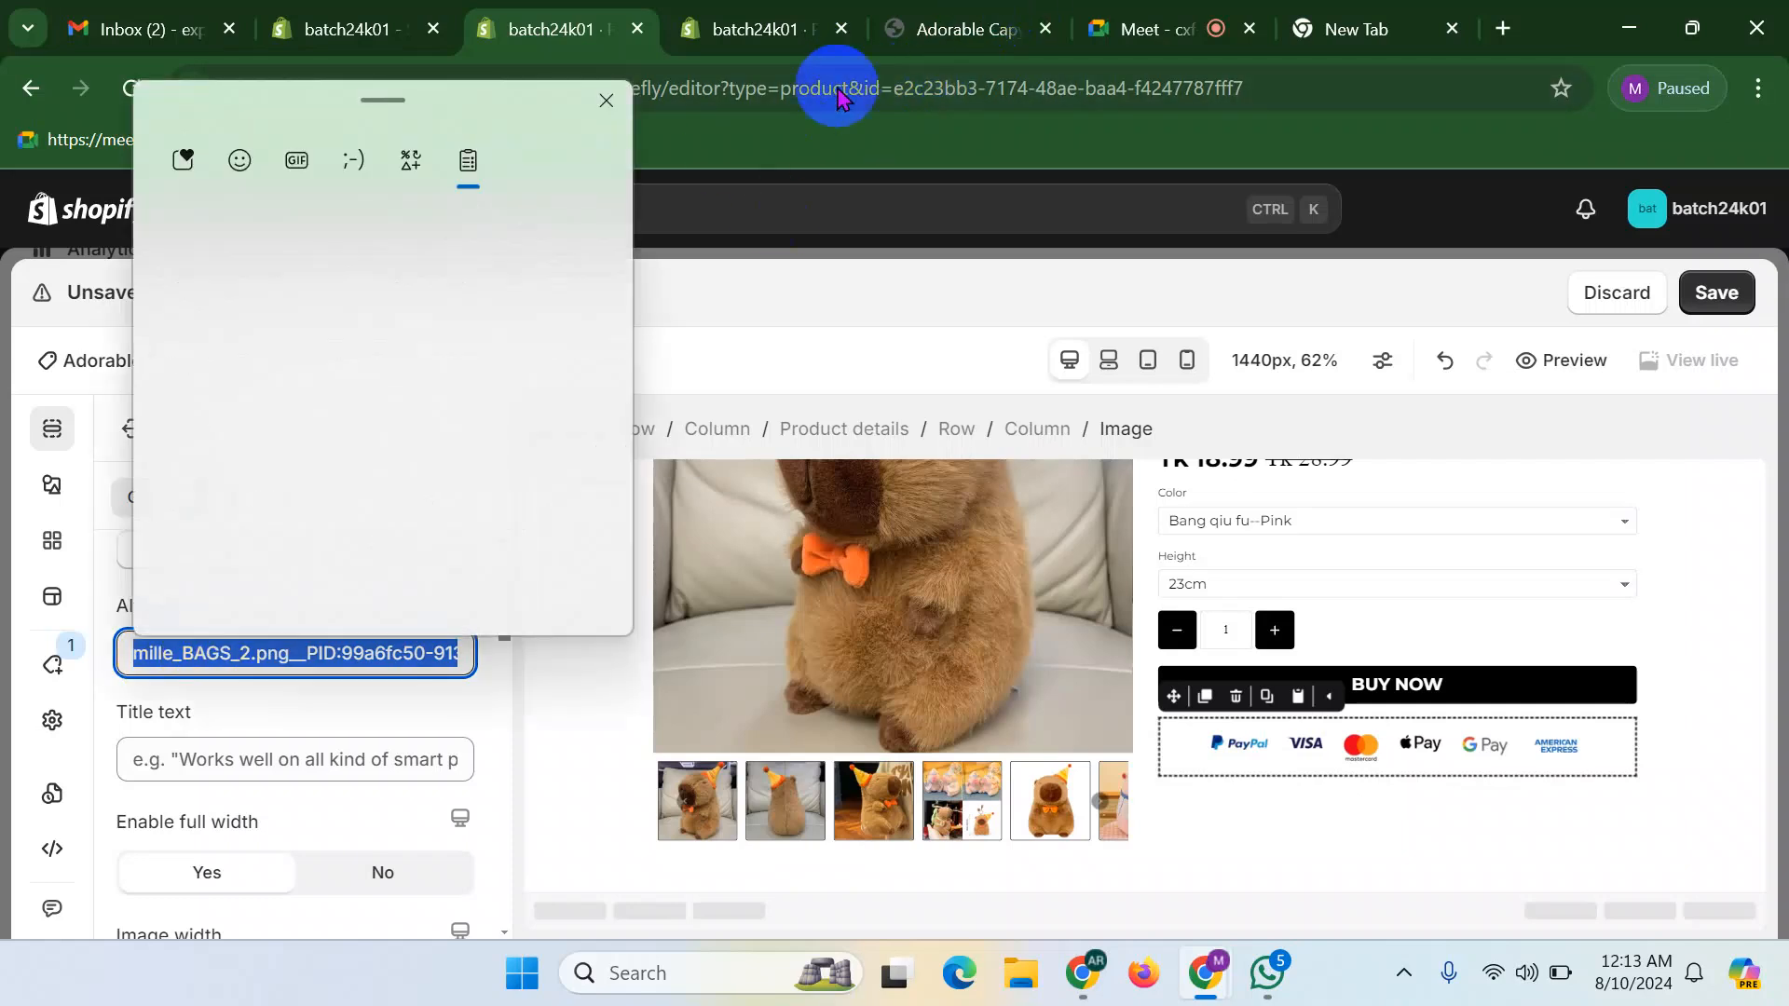
pyautogui.click(323, 315)
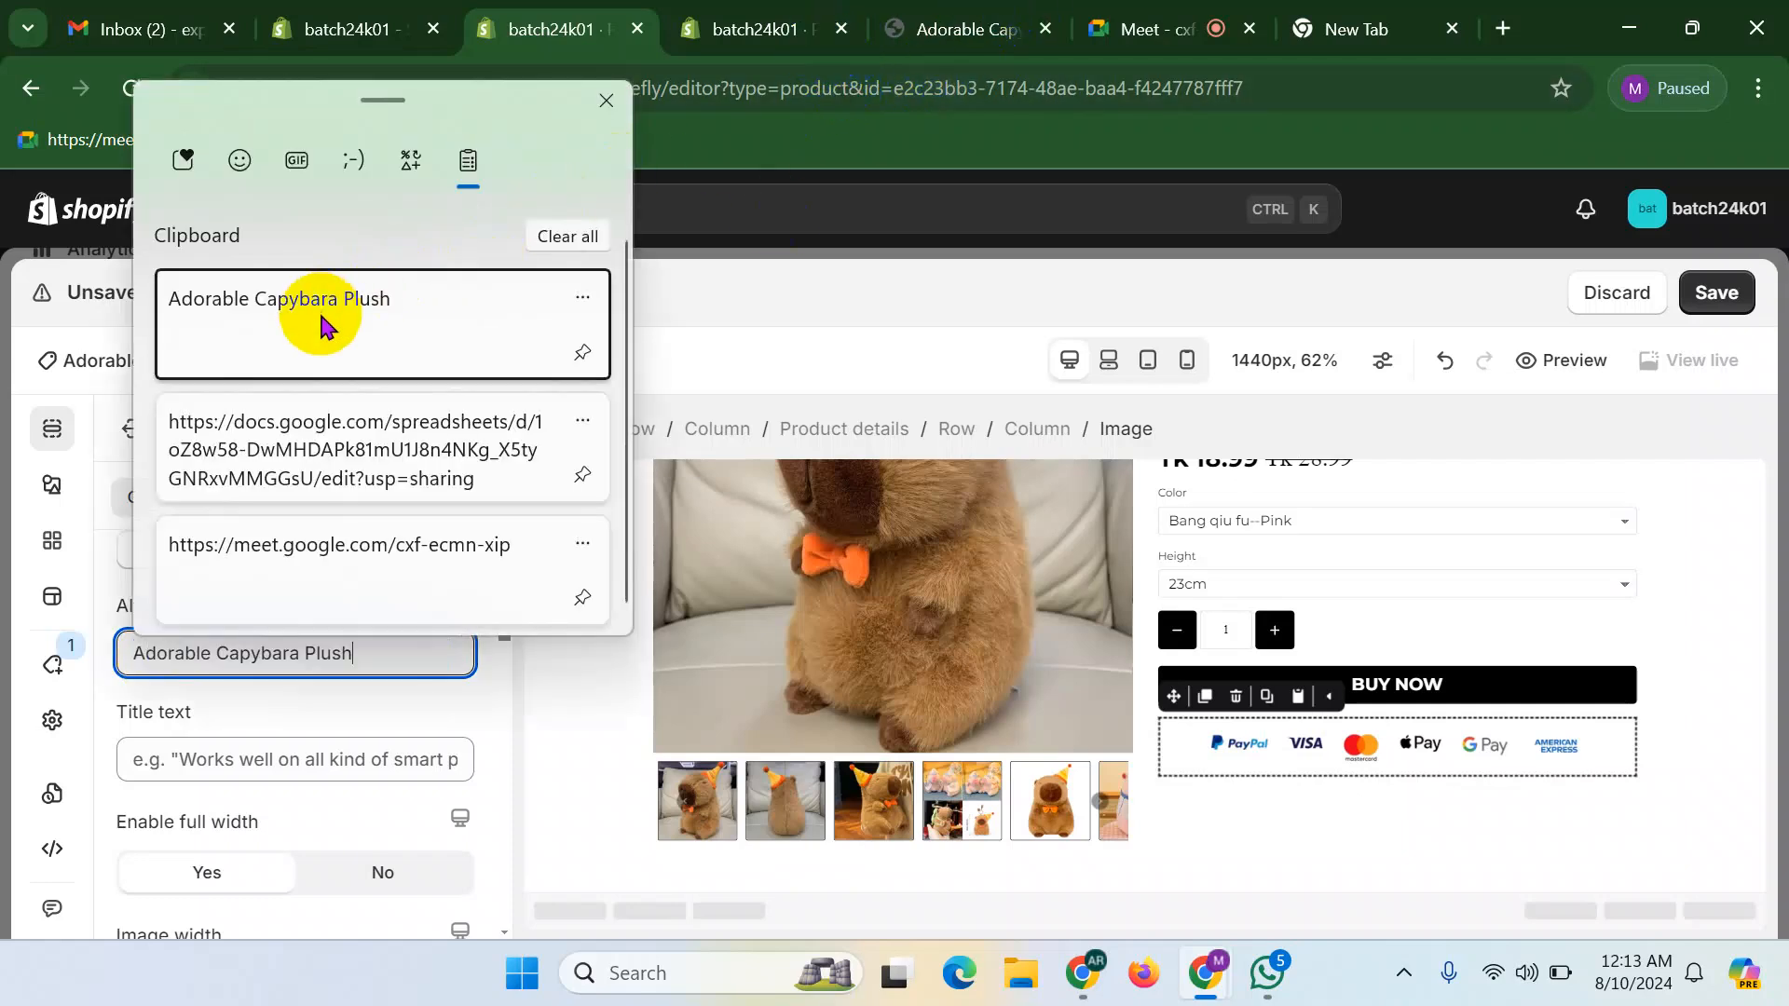
pyautogui.scroll(-3, 292, 751)
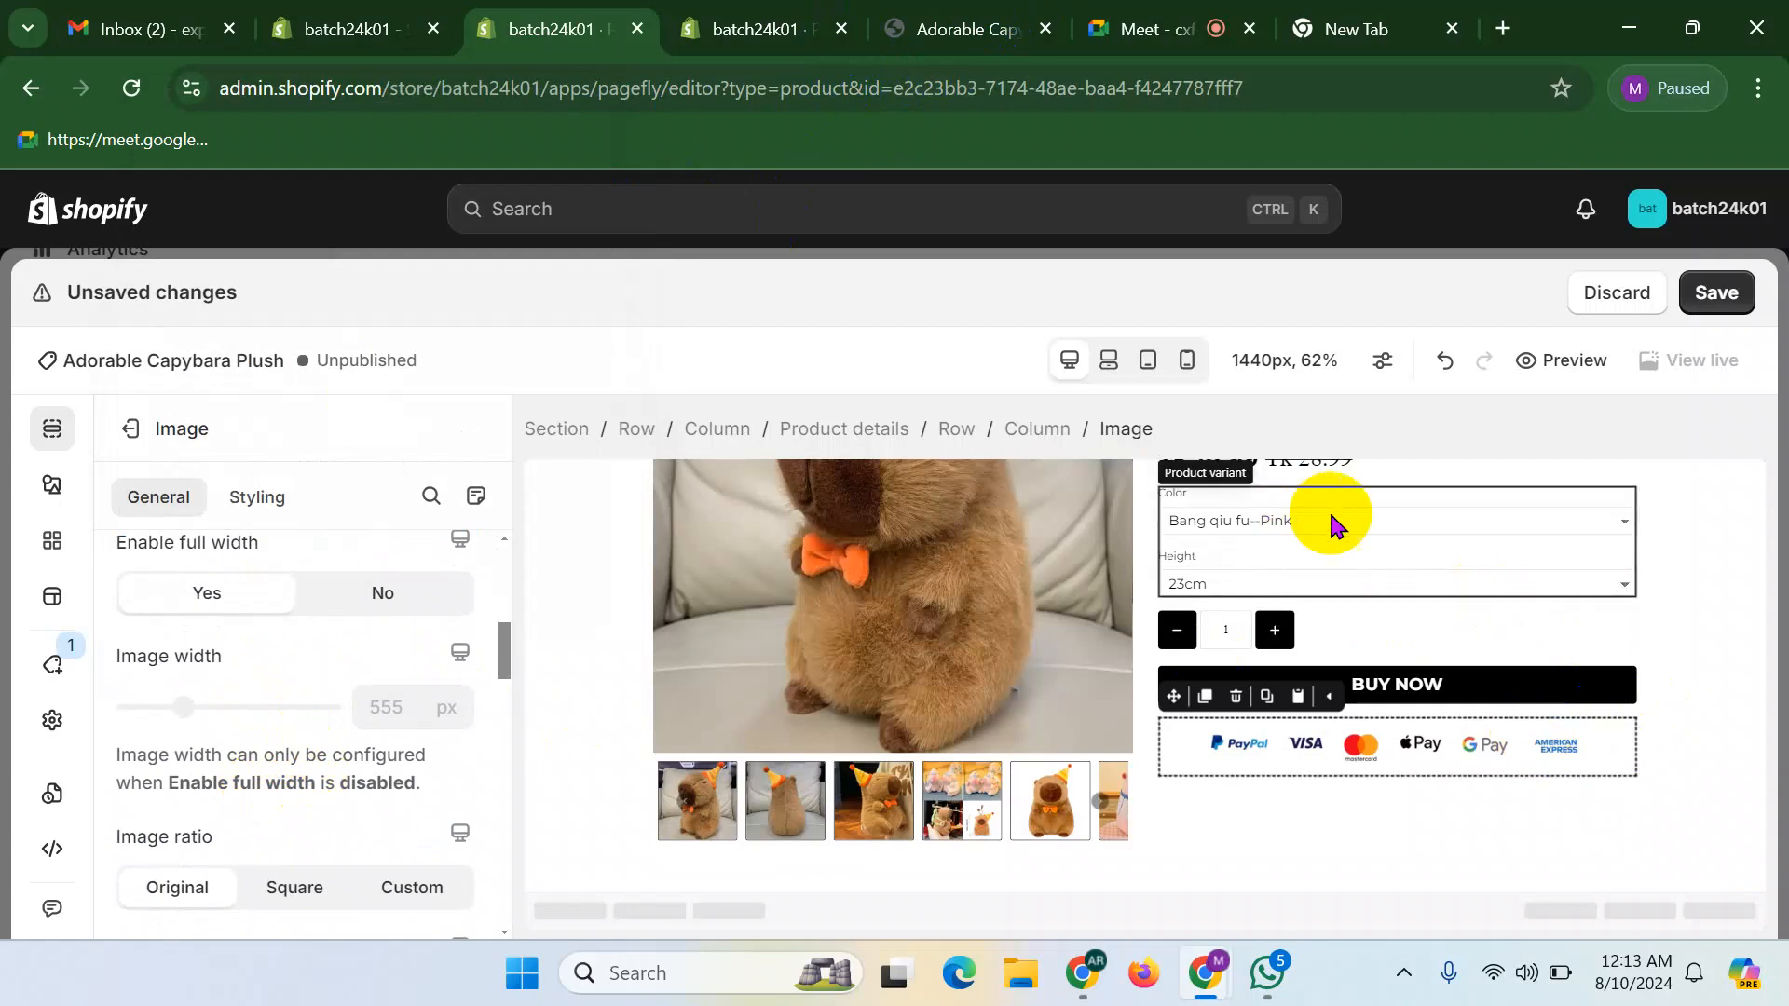
# - Review the product page layout and save the page
pyautogui.scroll(3, 1298, 518)
pyautogui.scroll(-3, 1419, 582)
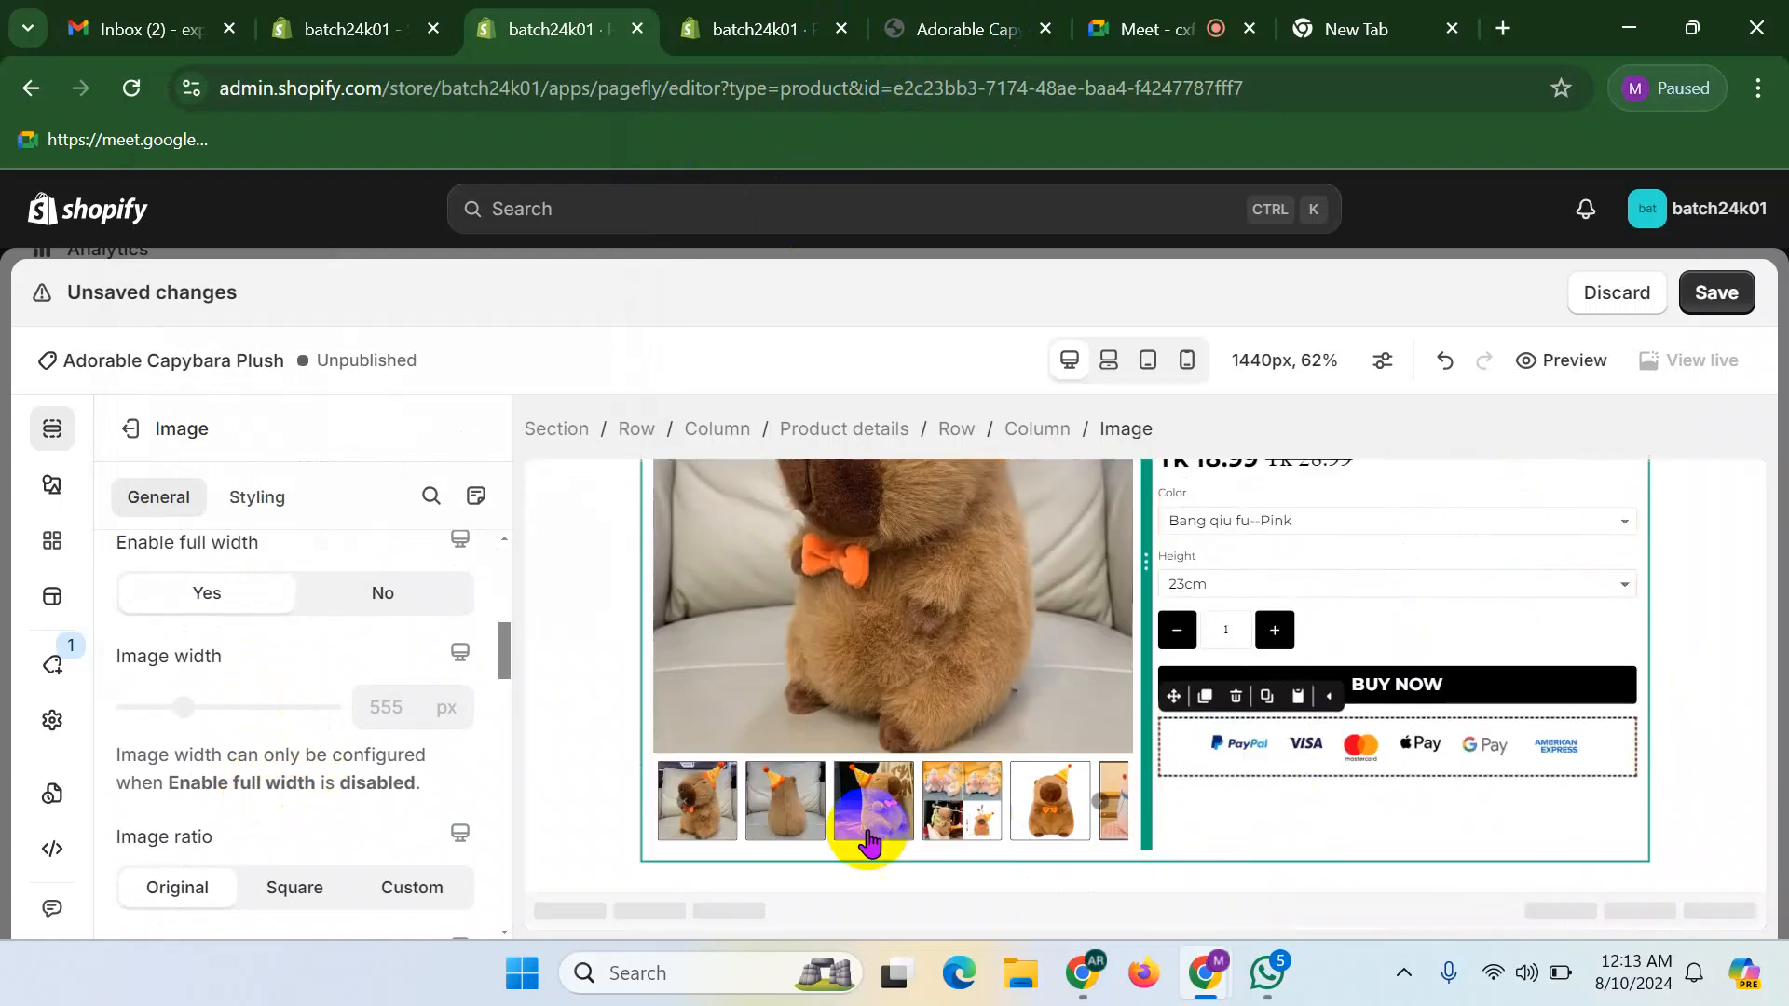
pyautogui.scroll(2, 746, 815)
pyautogui.scroll(1, 727, 815)
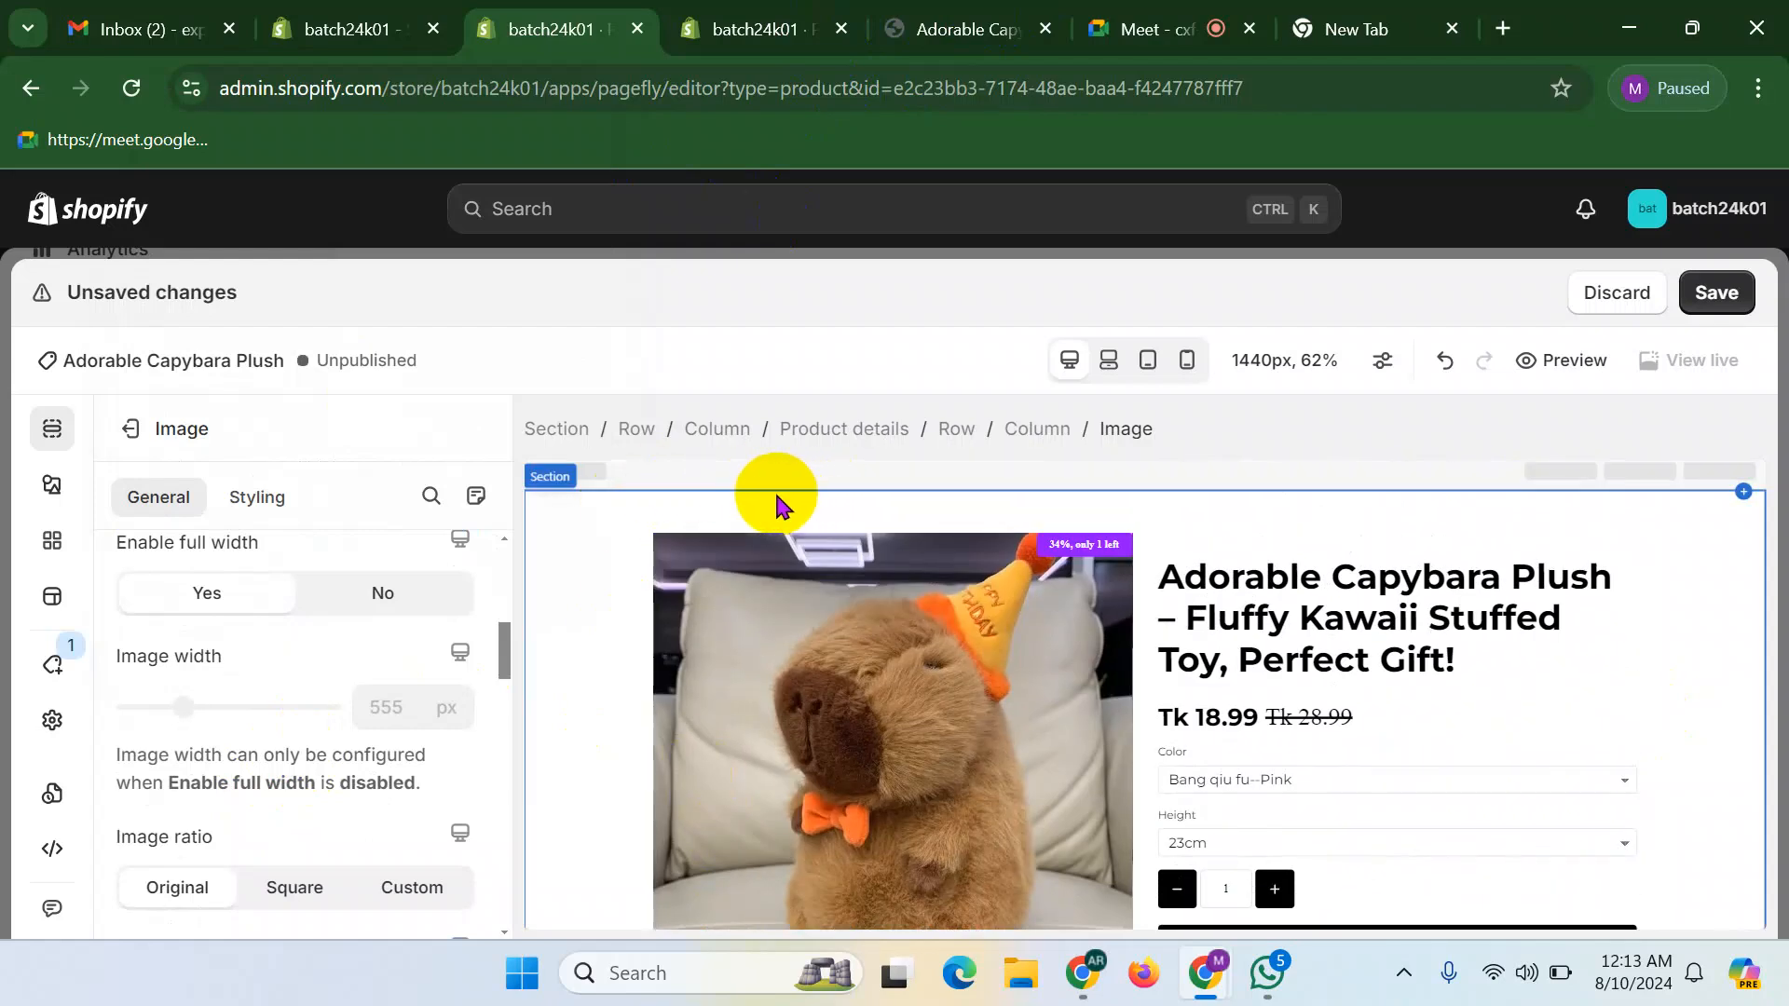
pyautogui.click(1732, 303)
pyautogui.click(1732, 303)
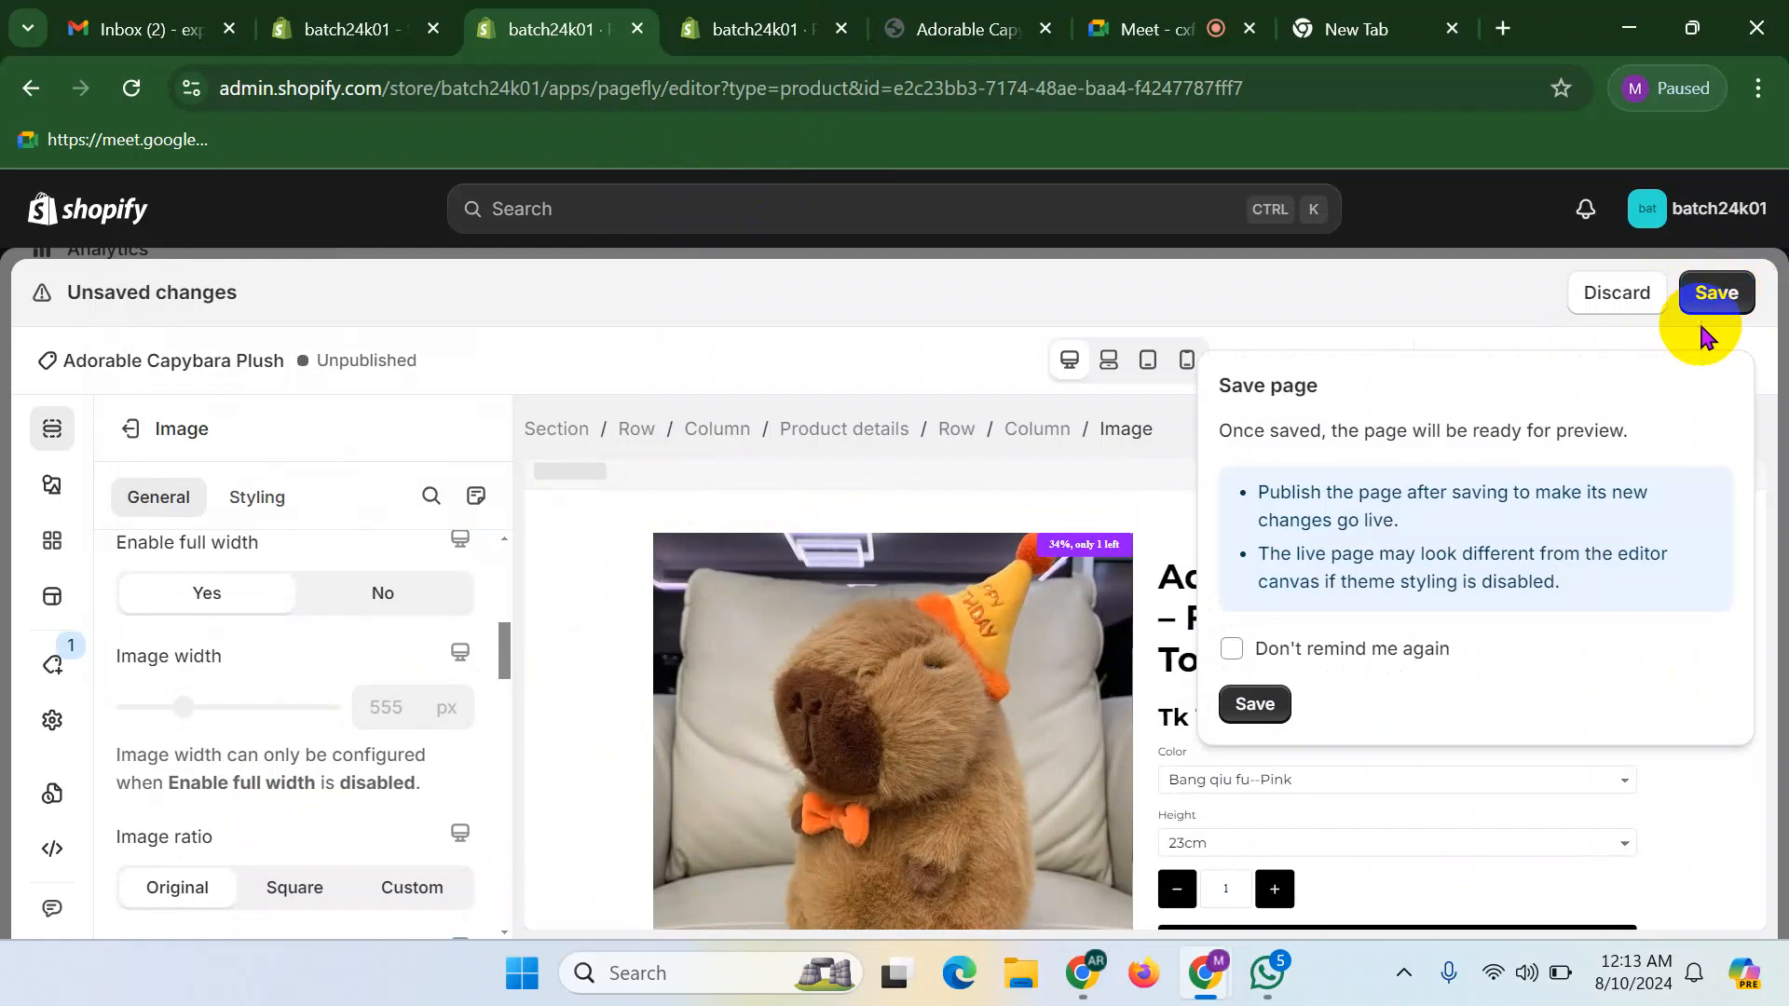
pyautogui.click(1255, 704)
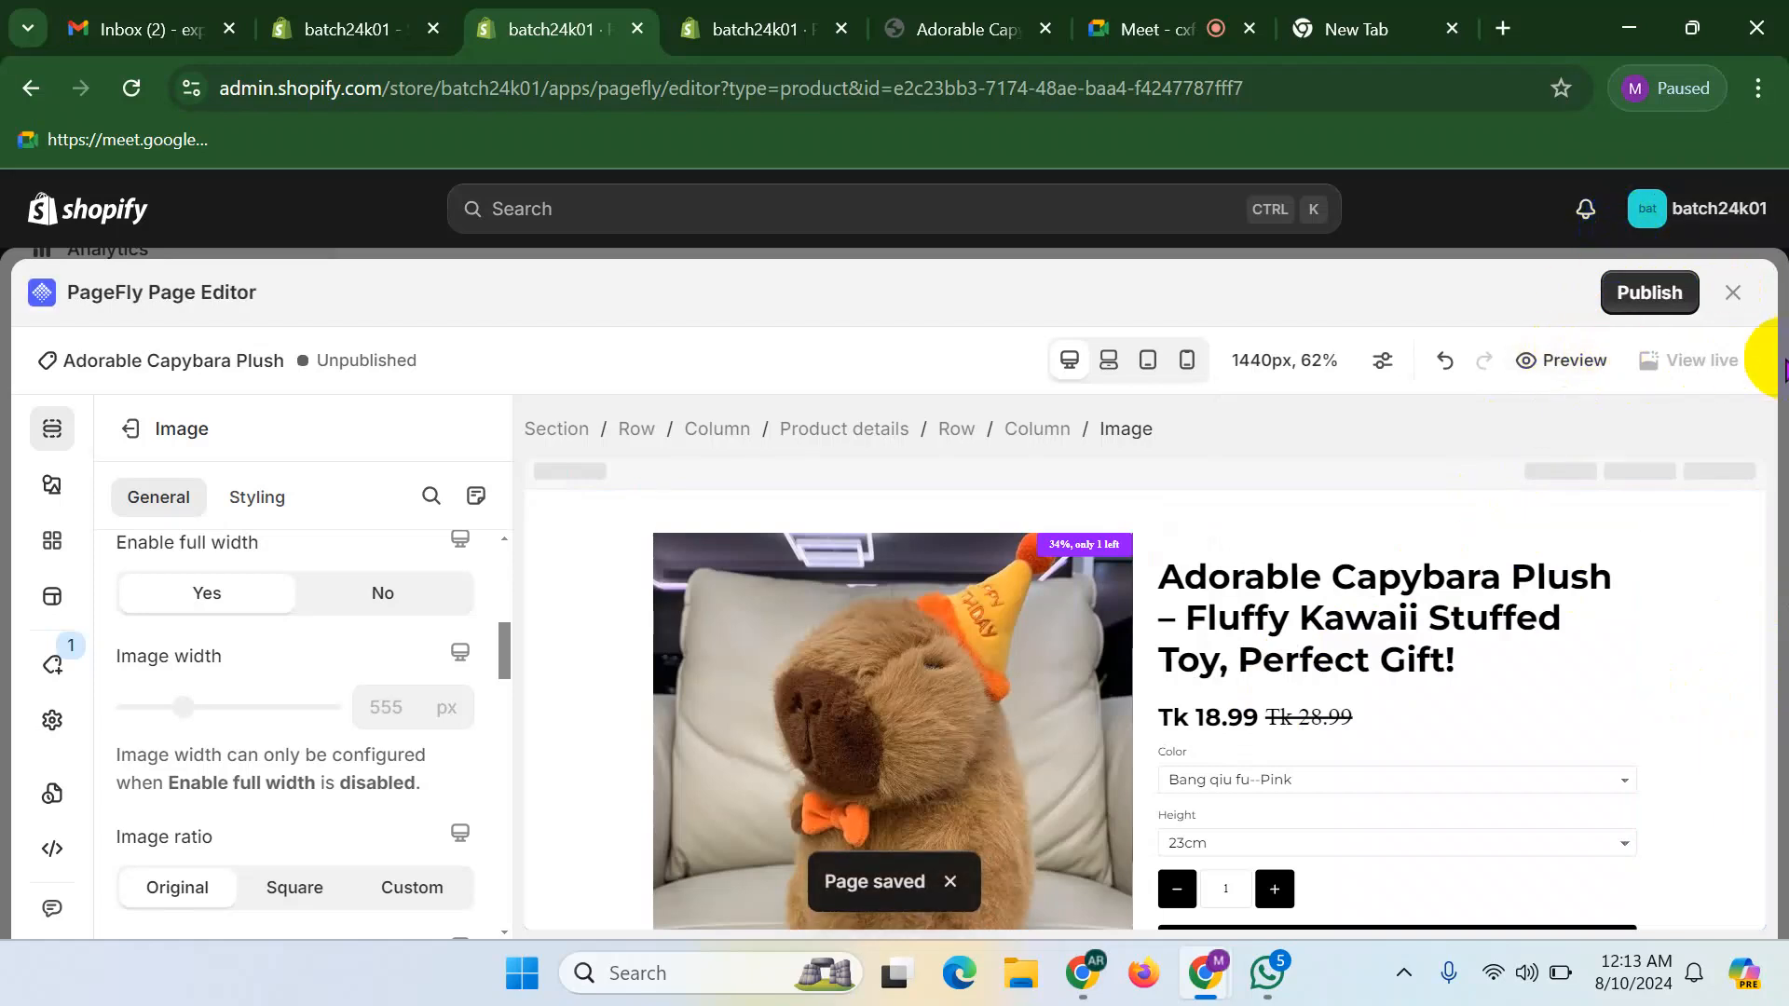
# - Unlock the storefront with the prefilled store password and open the saved page's preview from the editor
pyautogui.click(1587, 371)
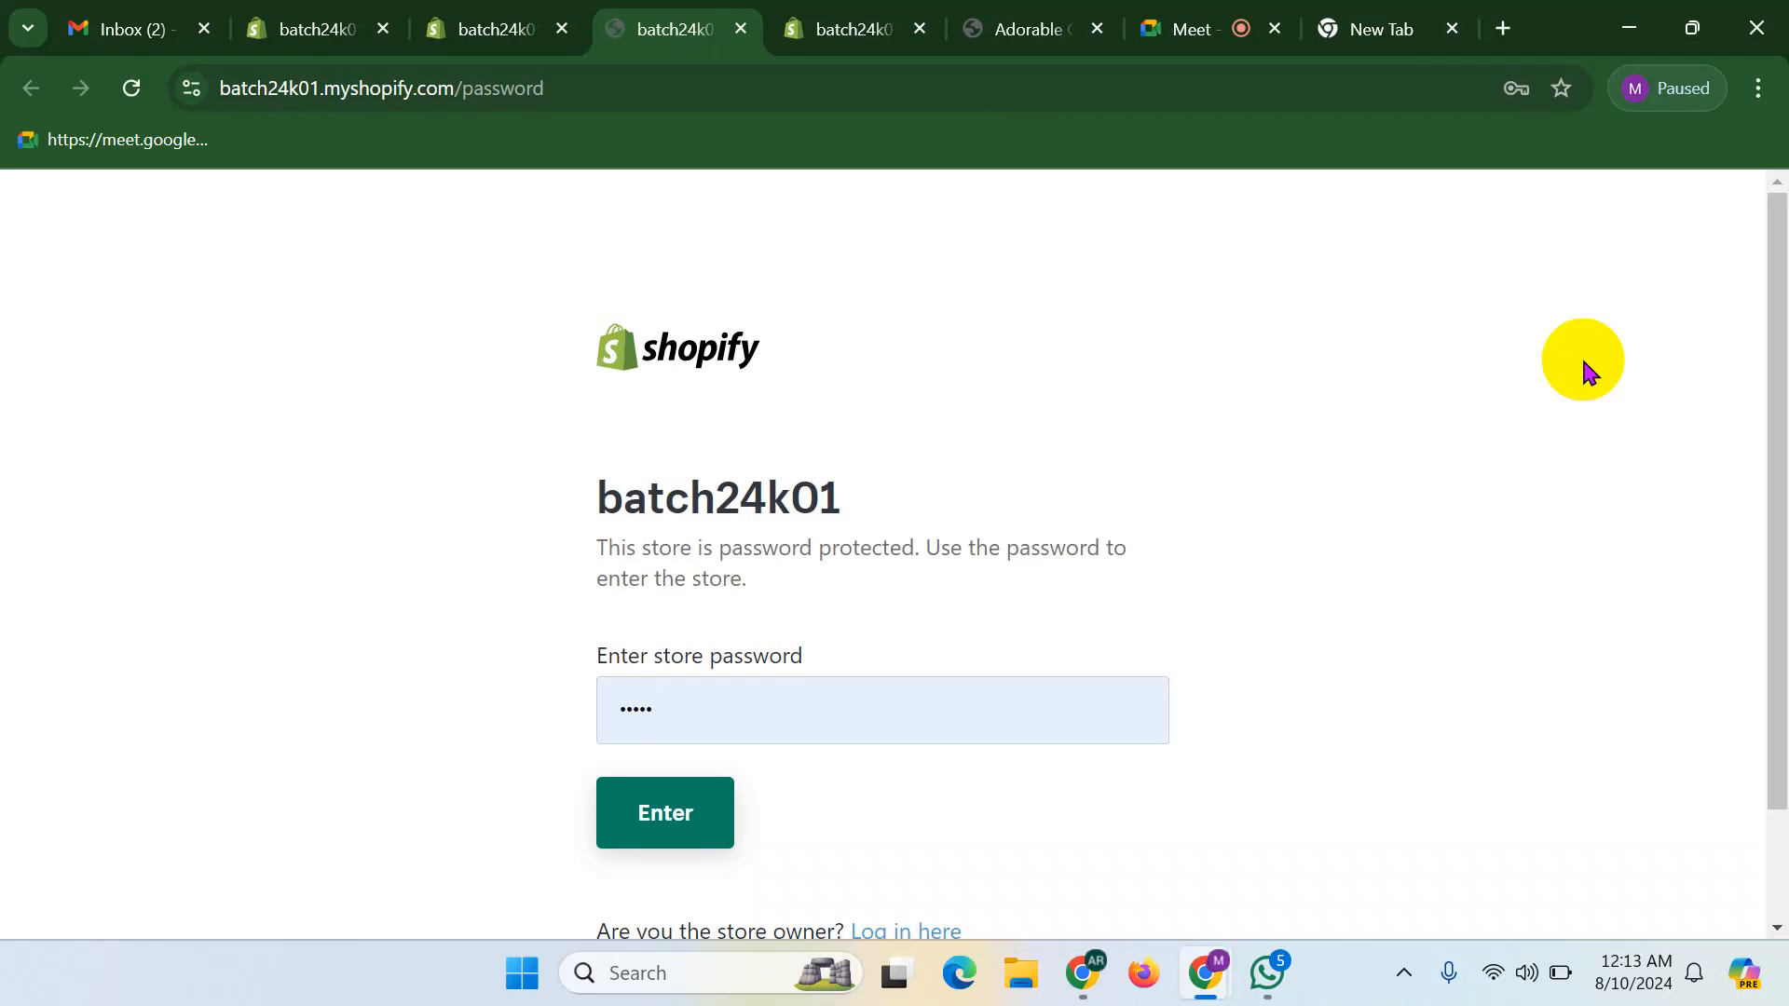
pyautogui.click(704, 812)
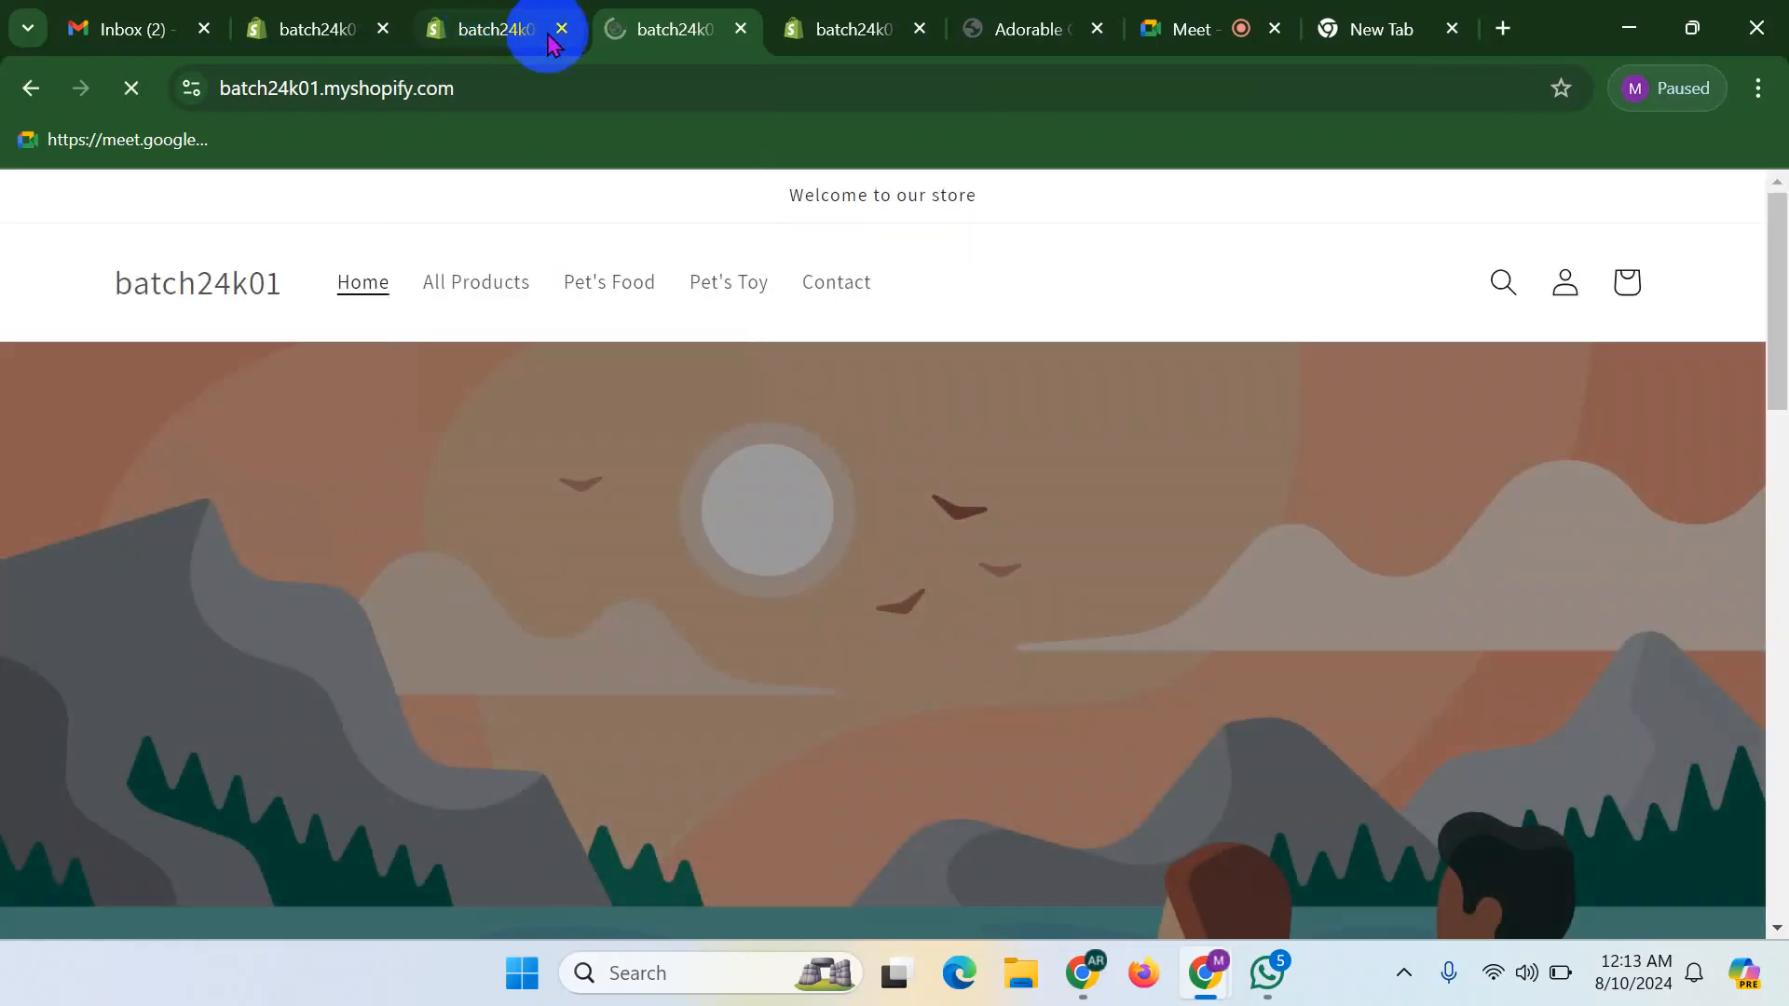
pyautogui.click(491, 26)
pyautogui.click(1572, 376)
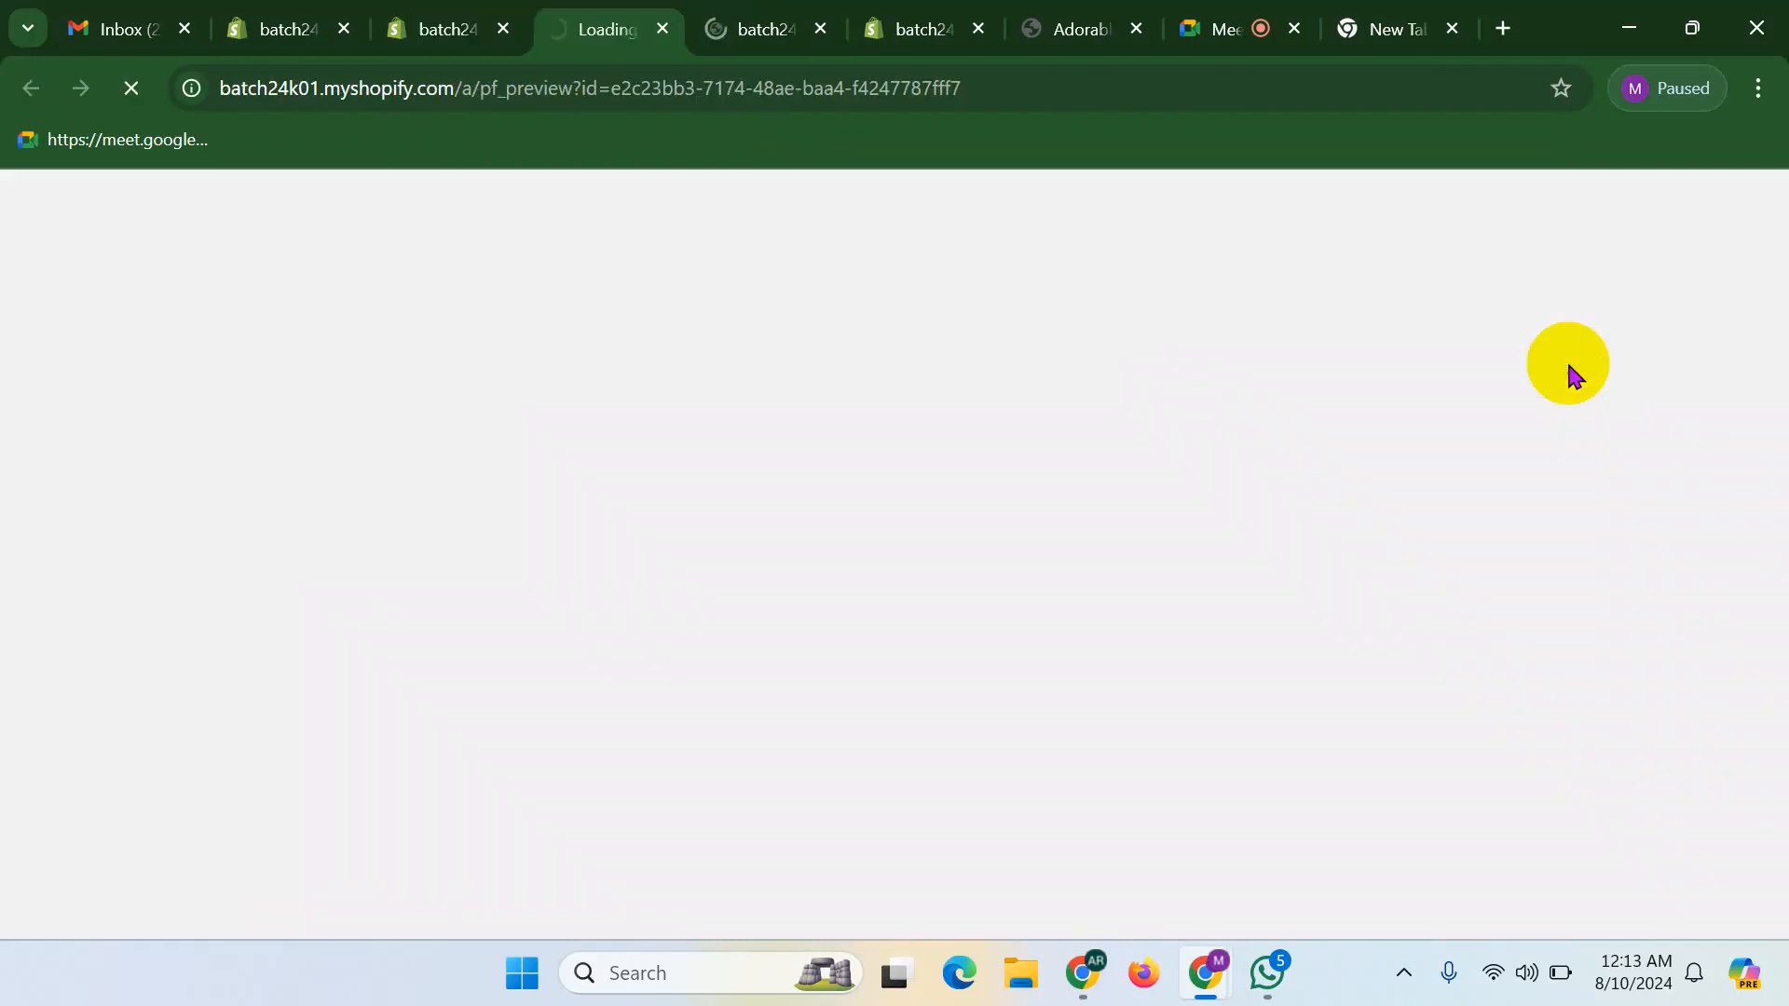
# - Close the duplicate preview tab, set the Product details element's product source to Custom product in the page editor, and save the page
pyautogui.click(785, 32)
pyautogui.click(819, 29)
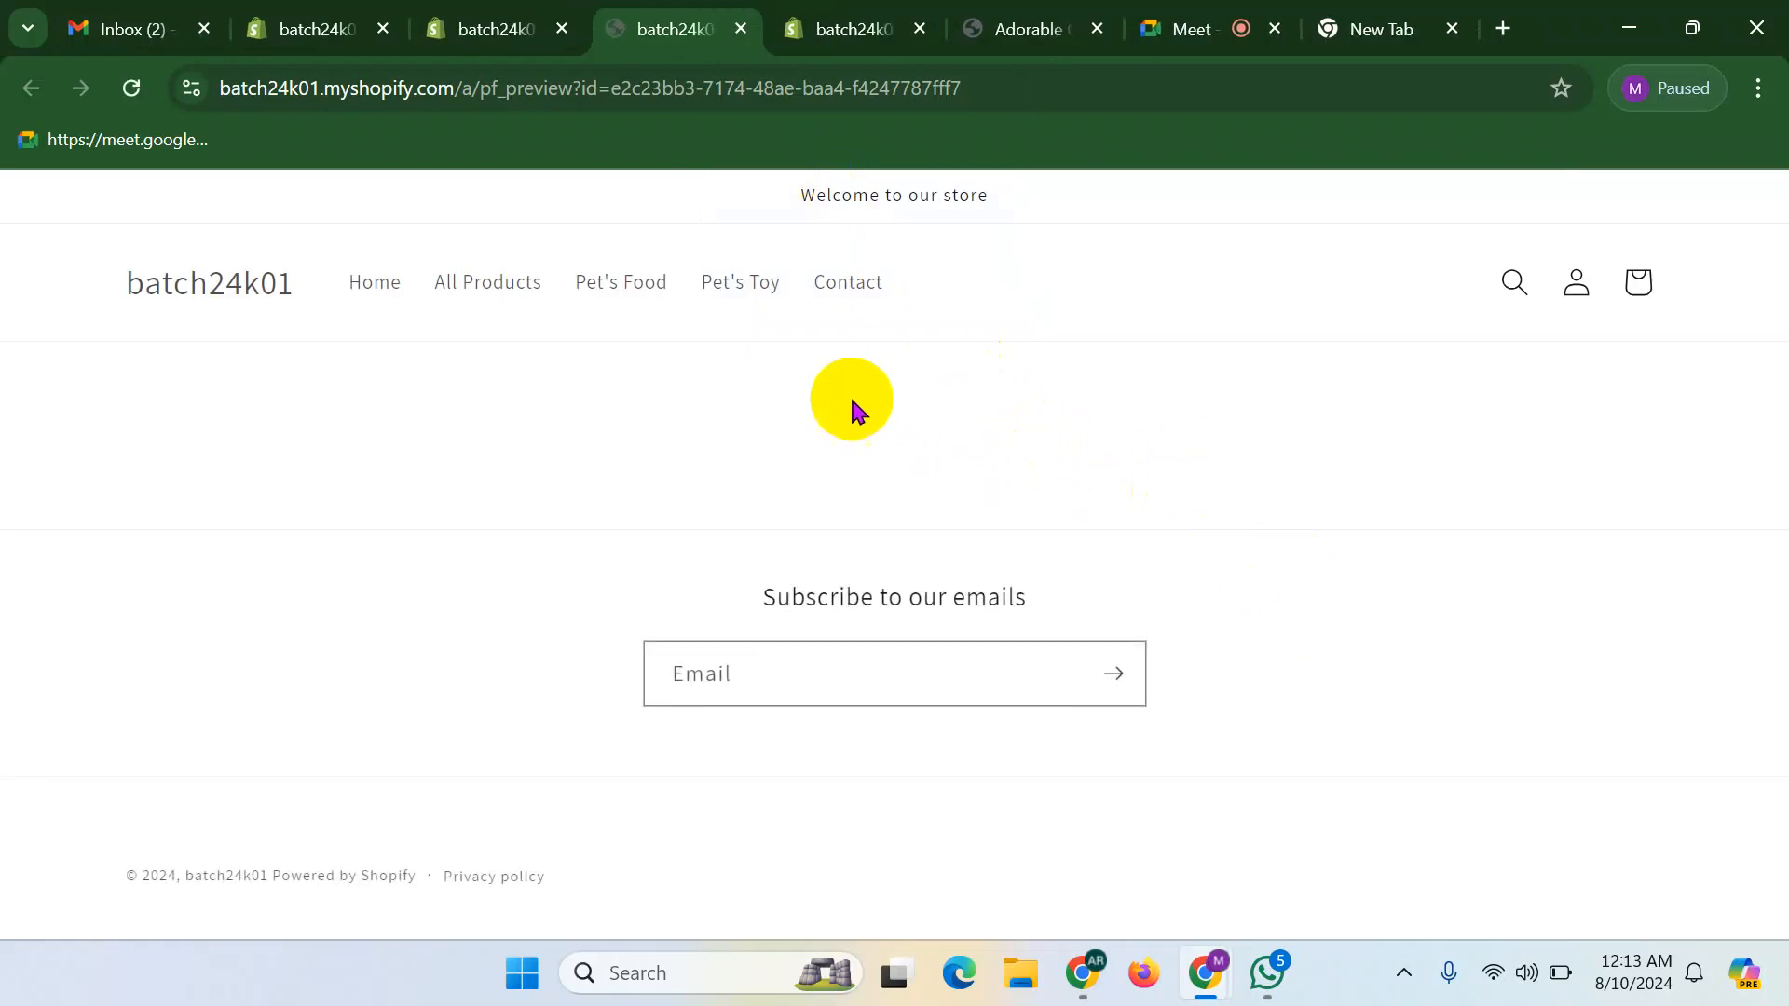
pyautogui.click(466, 29)
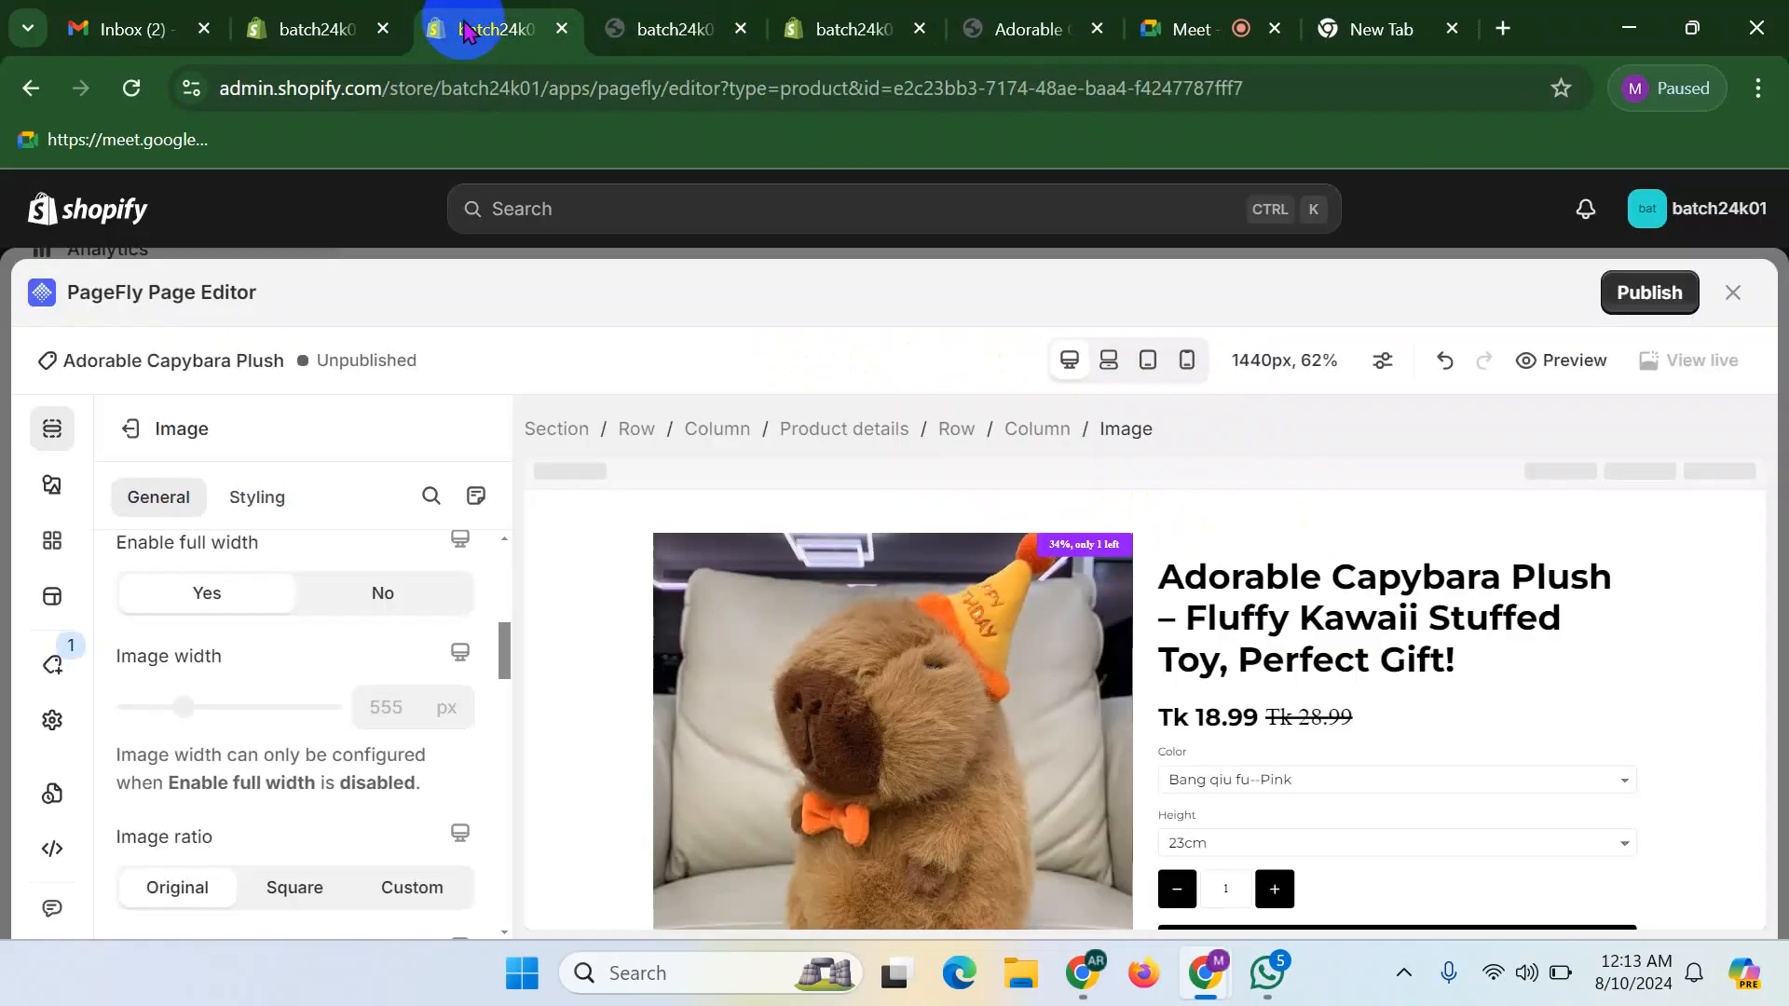
pyautogui.click(834, 431)
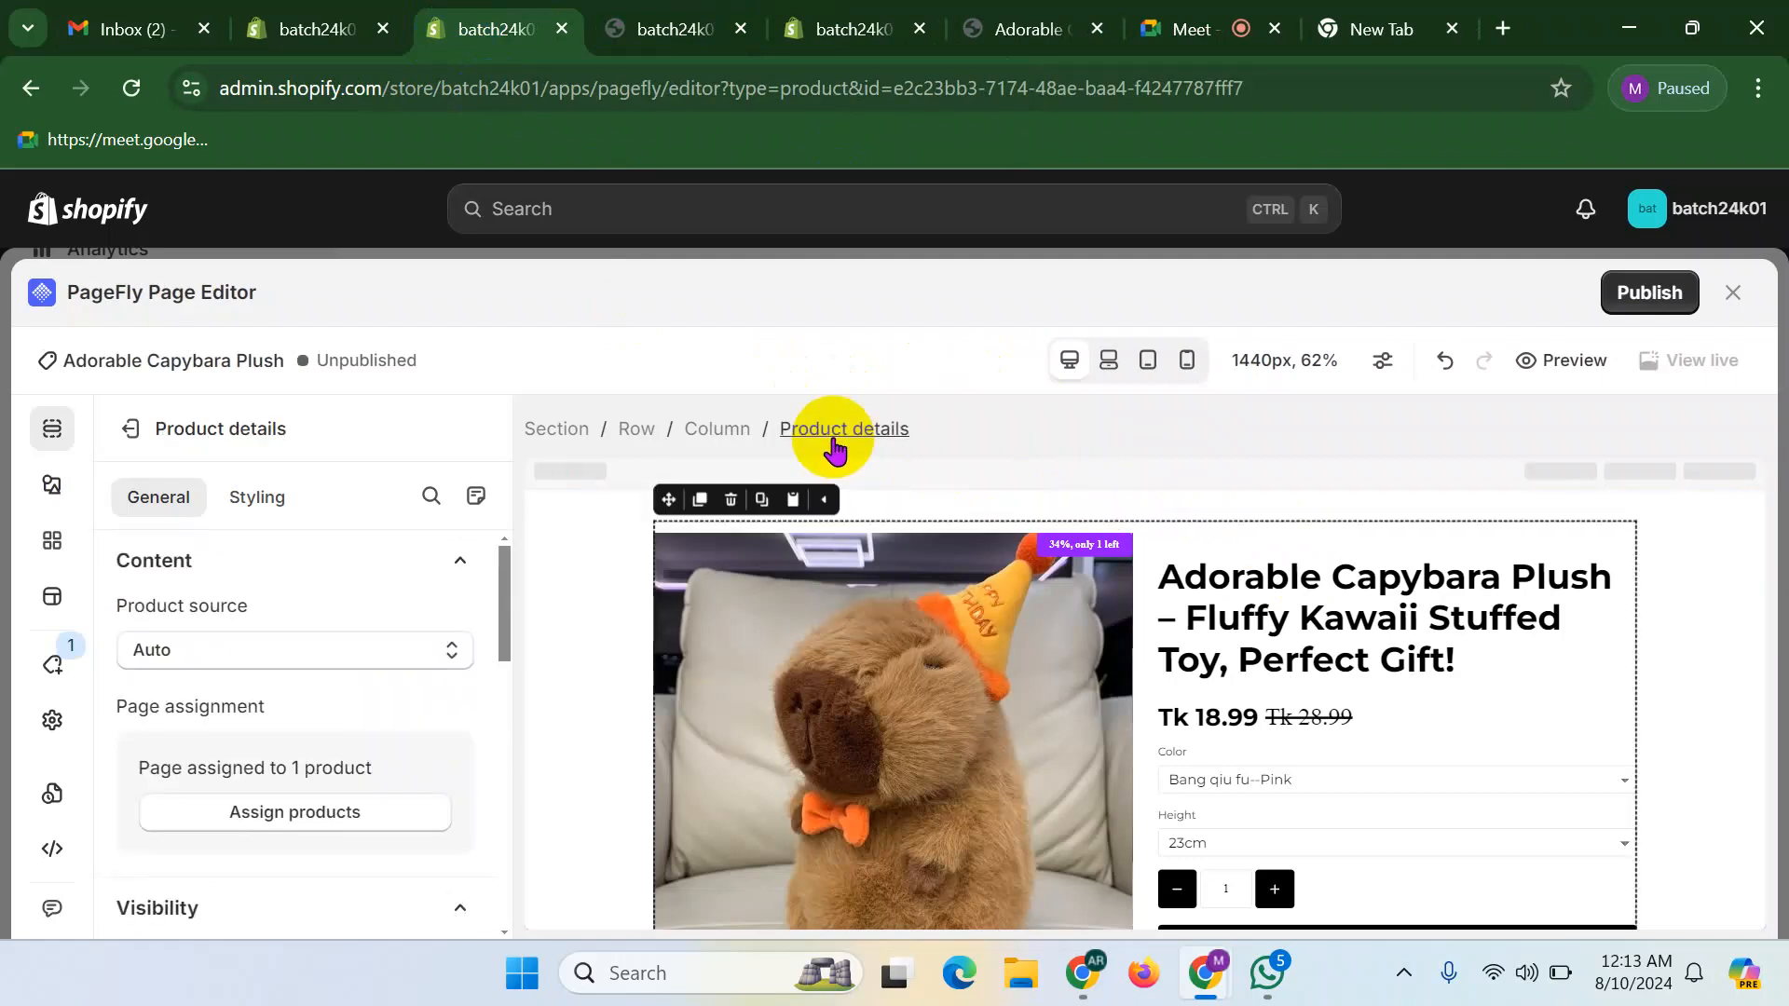
pyautogui.click(175, 657)
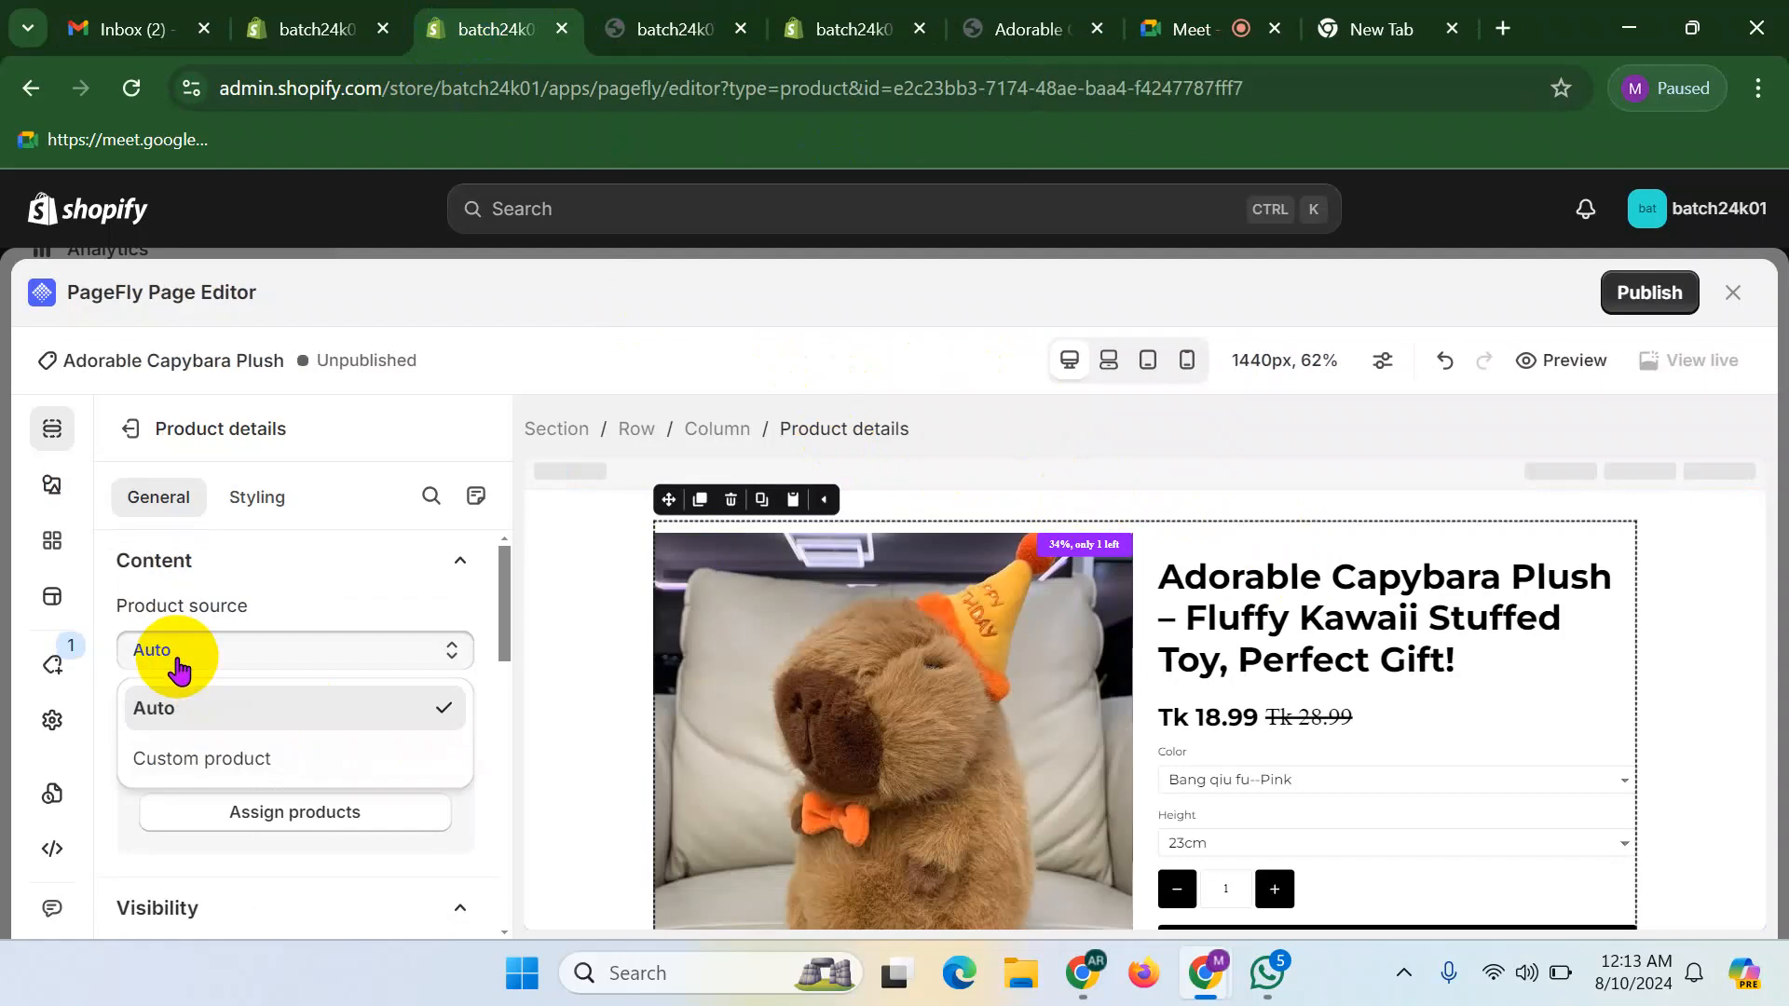
pyautogui.click(172, 759)
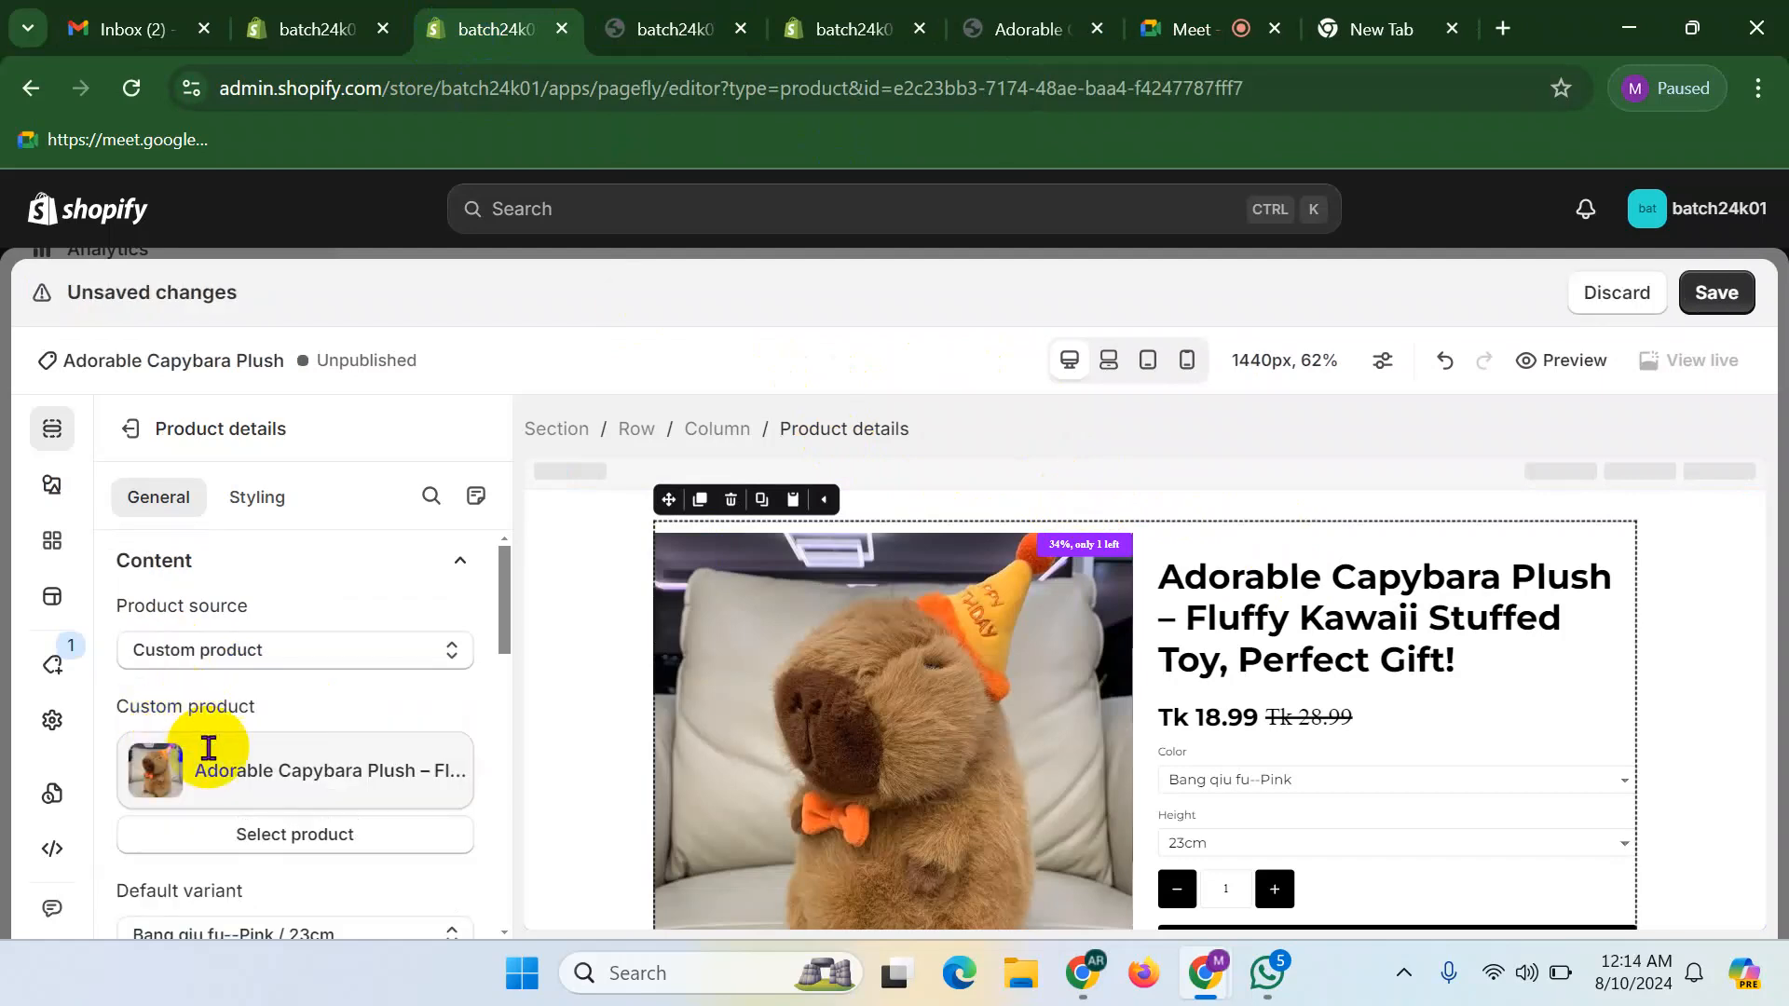
pyautogui.click(1720, 297)
pyautogui.click(1720, 292)
pyautogui.click(1254, 705)
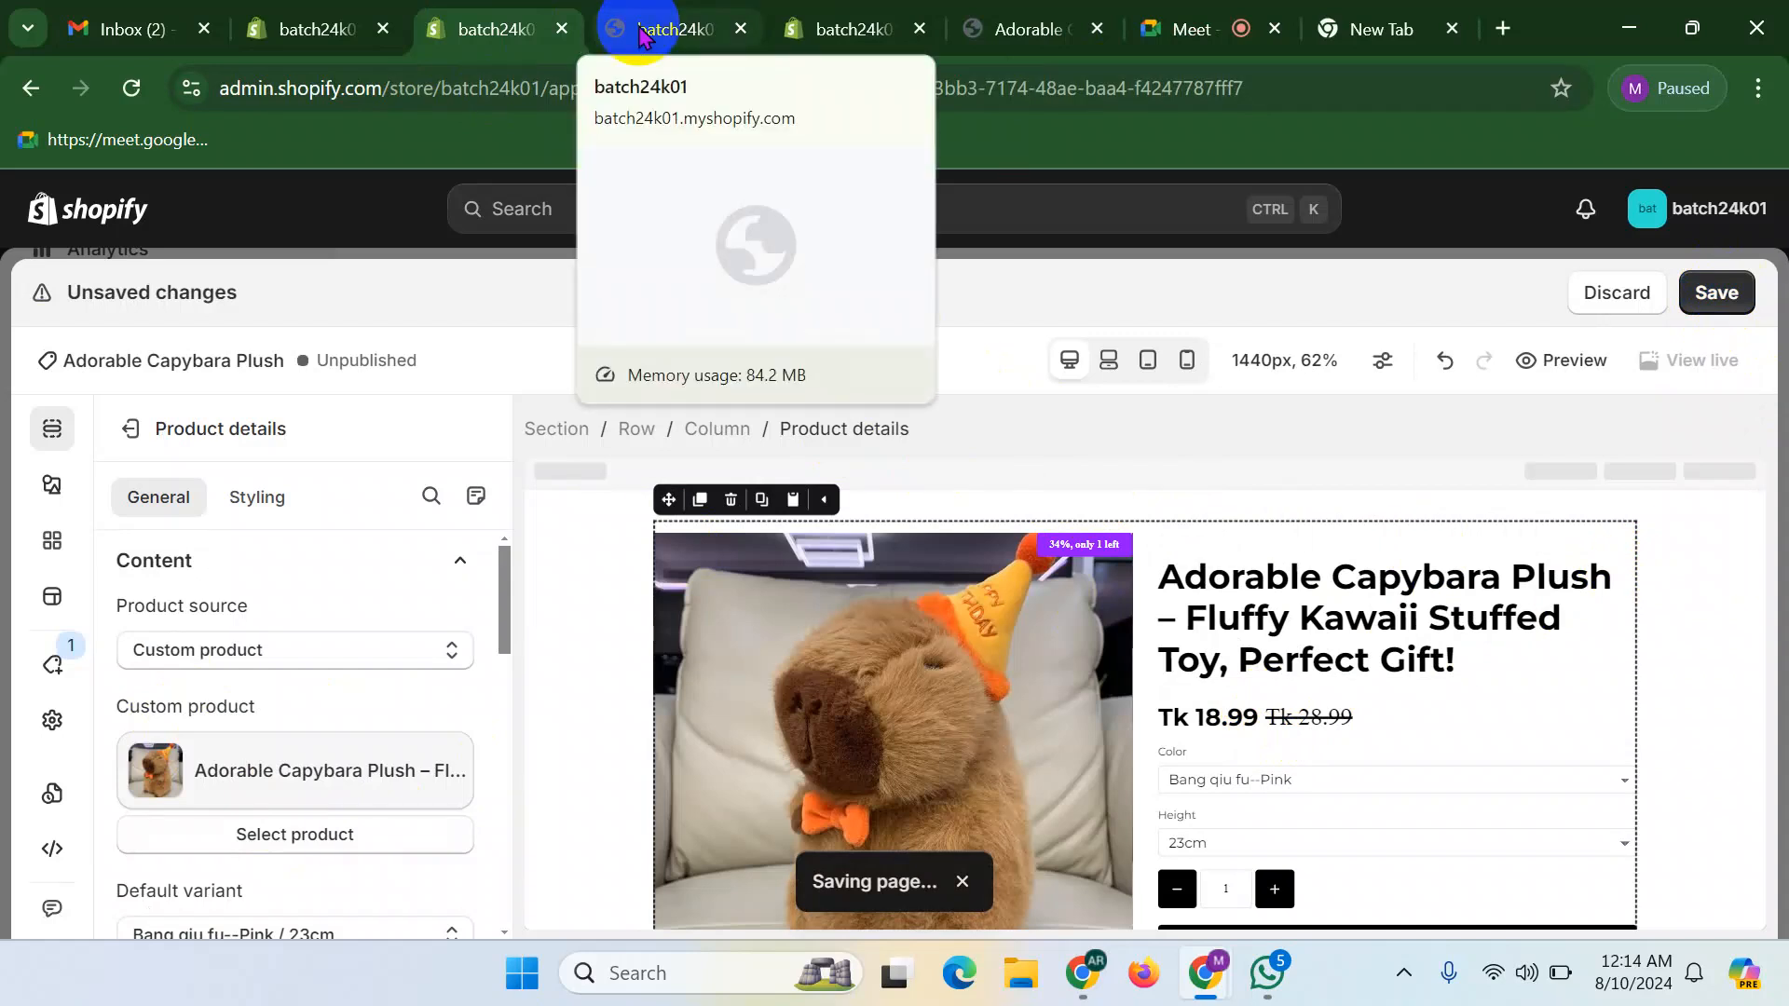
# - Reload the page preview and check the product image, price, variant selectors, quantity buttons, Buy Now button and payment logos
pyautogui.click(673, 23)
pyautogui.click(132, 87)
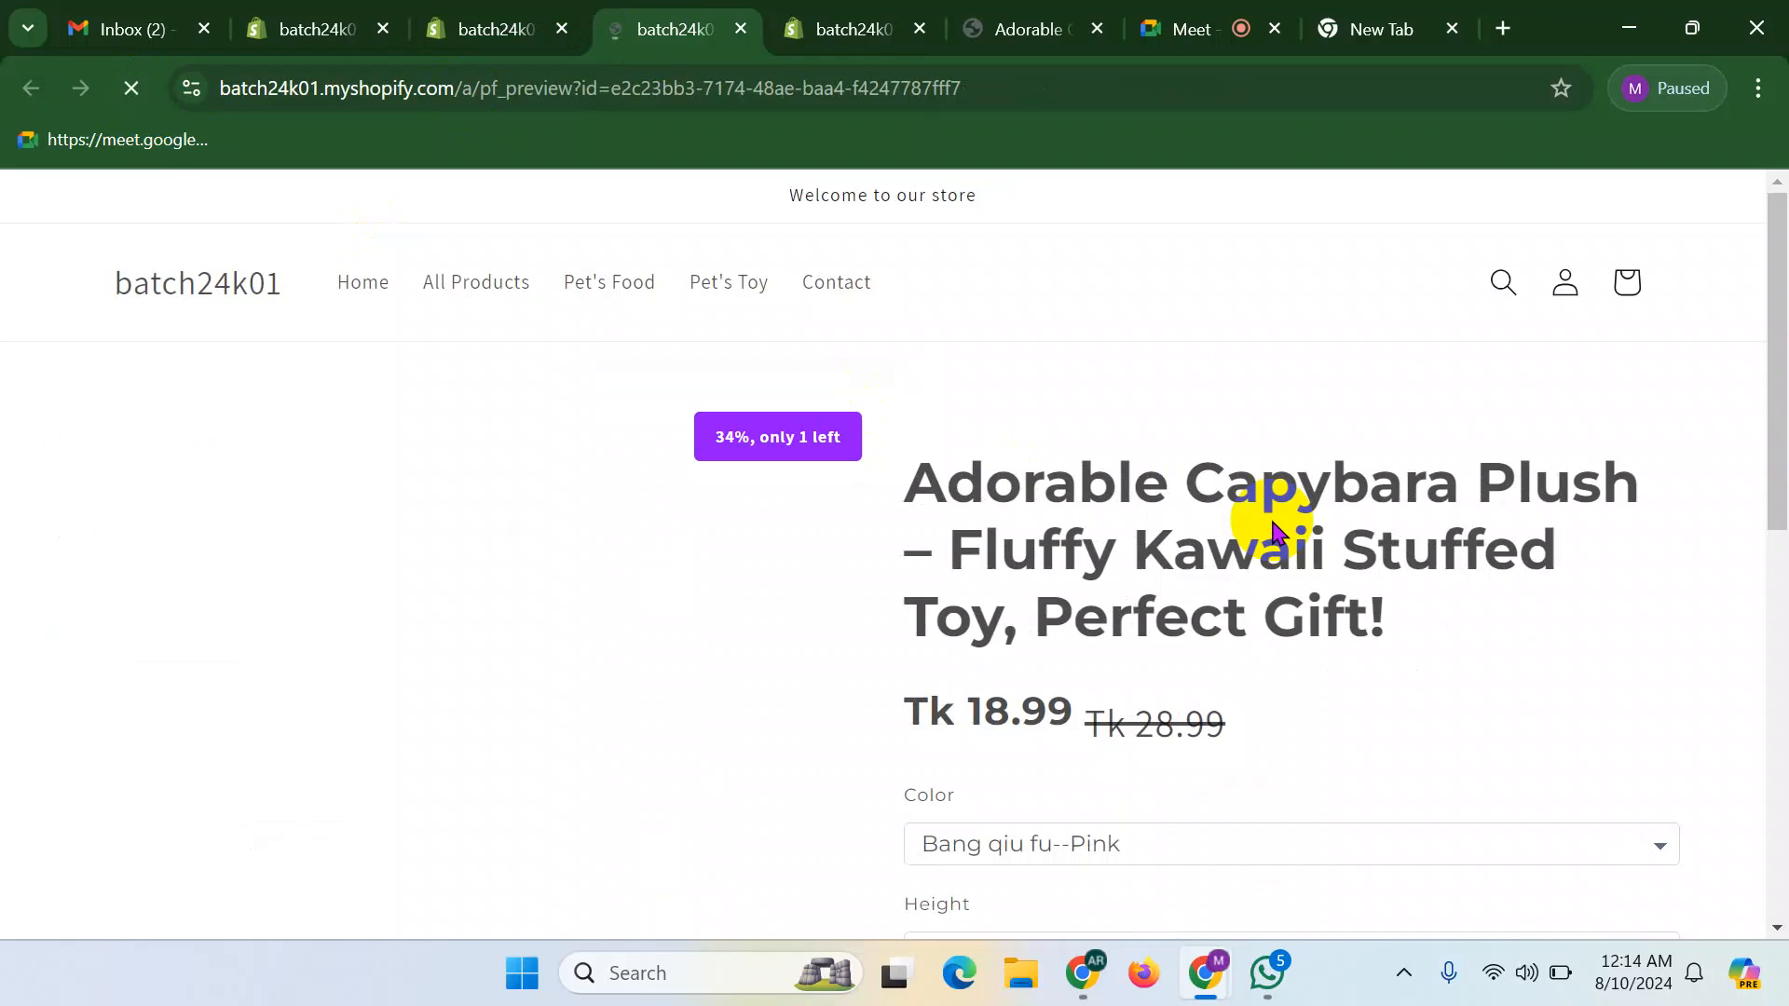
pyautogui.scroll(-8, 1517, 657)
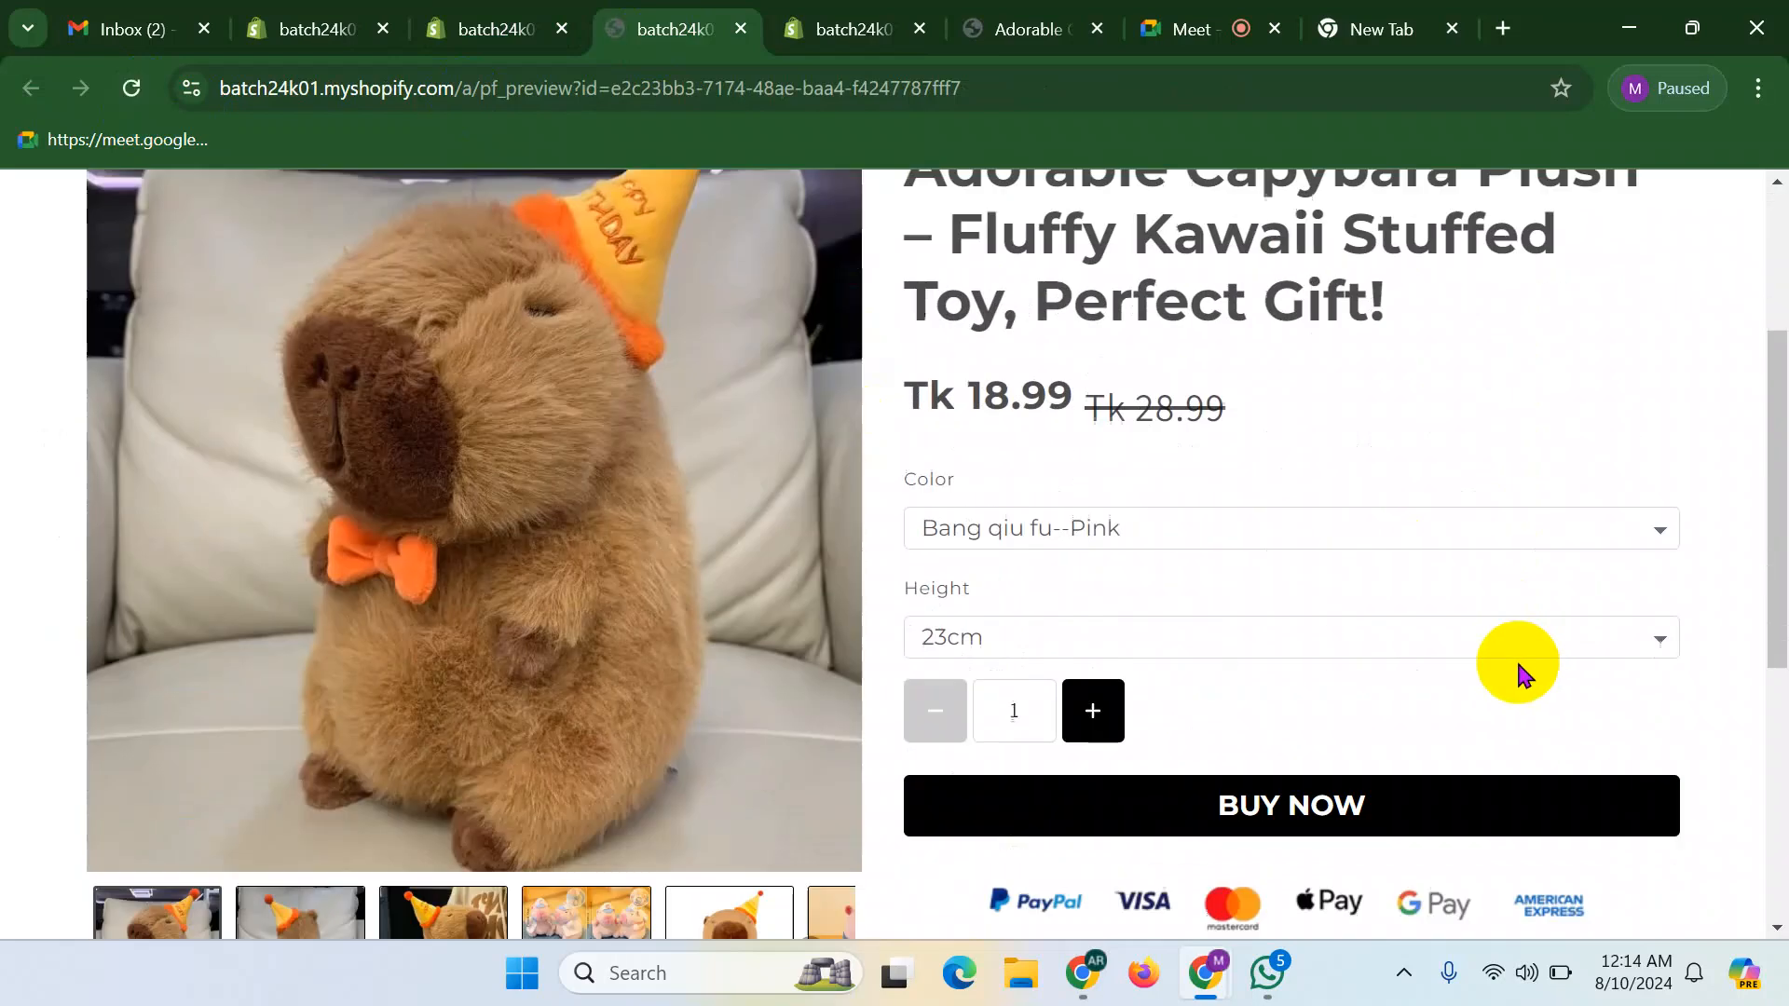
pyautogui.scroll(3, 1031, 508)
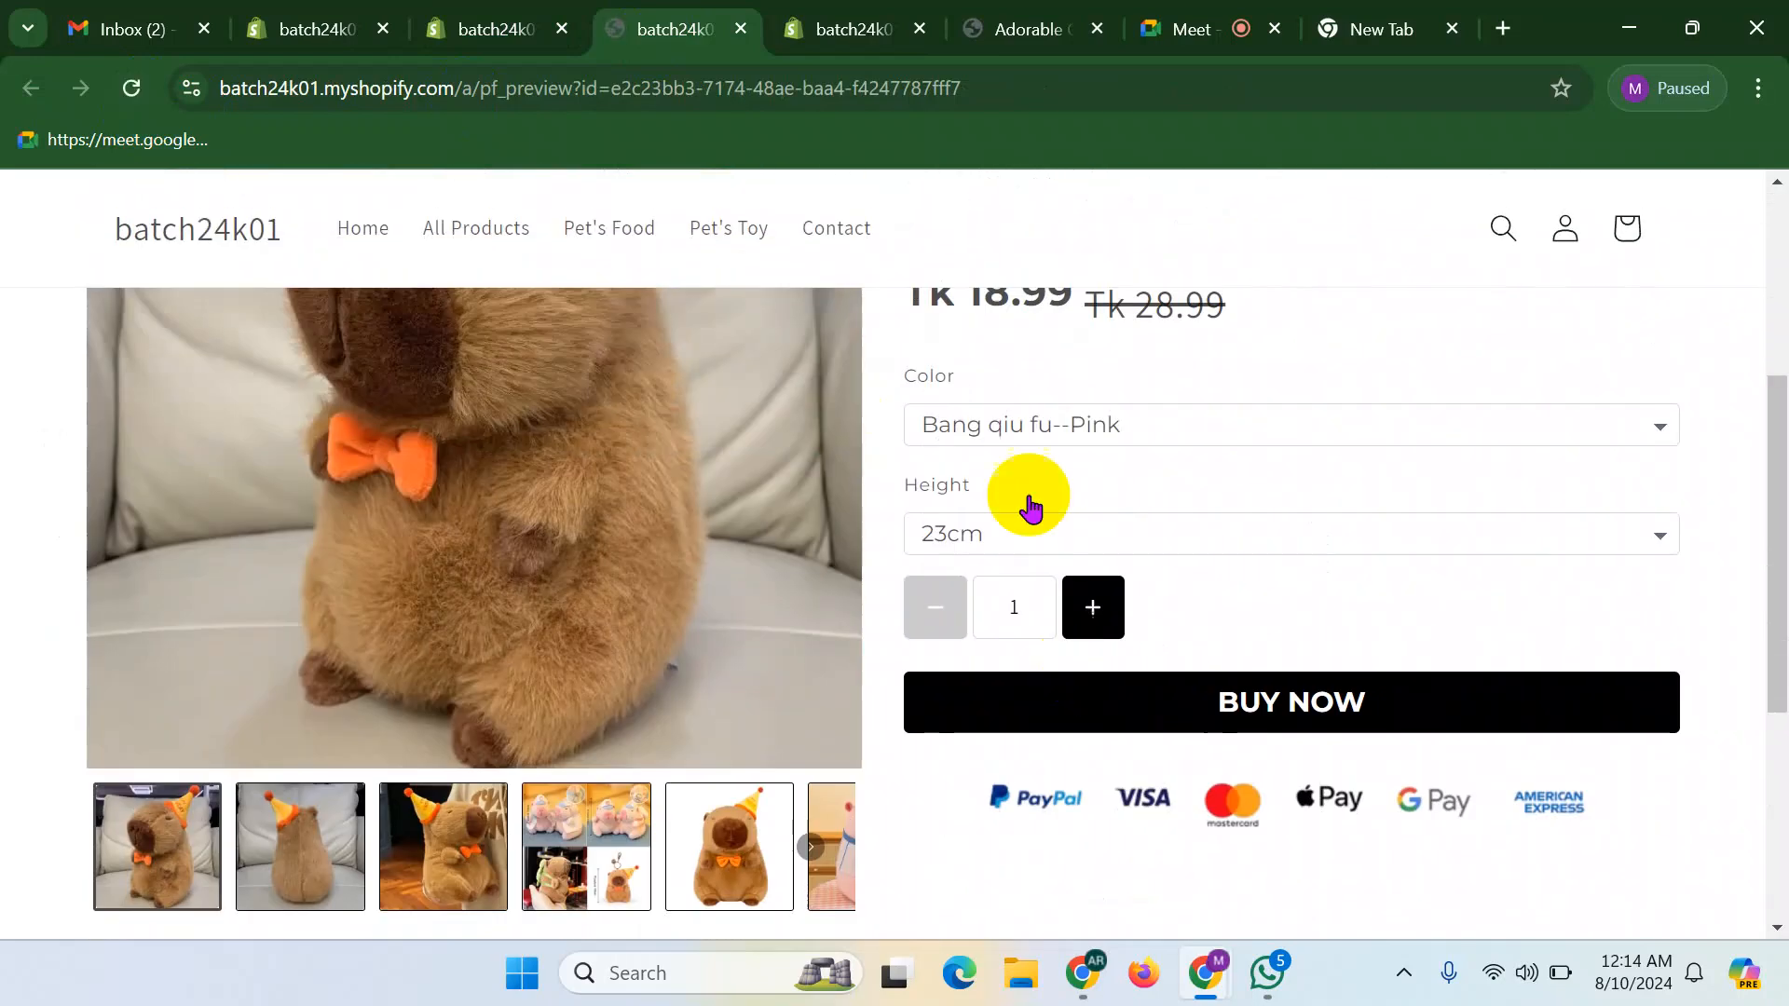
# - Examine the product's default Dawn theme page to compare it with the custom page design
pyautogui.click(1011, 29)
pyautogui.scroll(-4, 1304, 578)
pyautogui.scroll(-5, 966, 679)
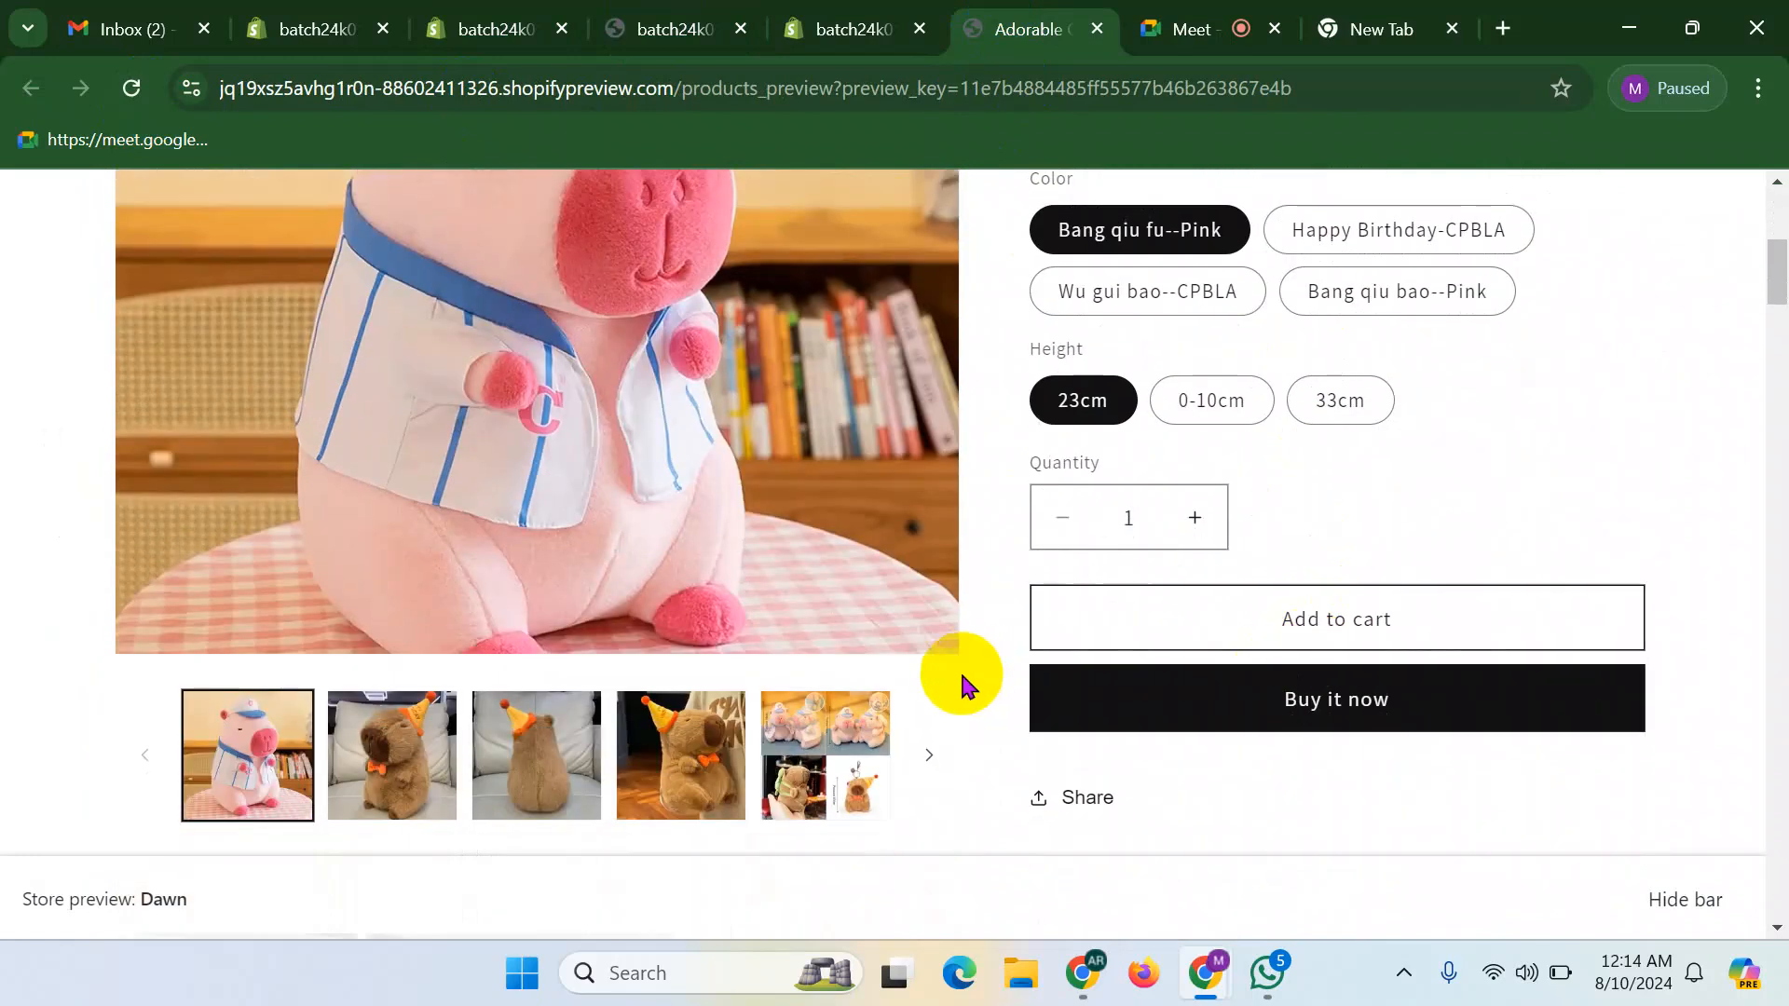
pyautogui.scroll(2, 820, 687)
pyautogui.scroll(-3, 1510, 664)
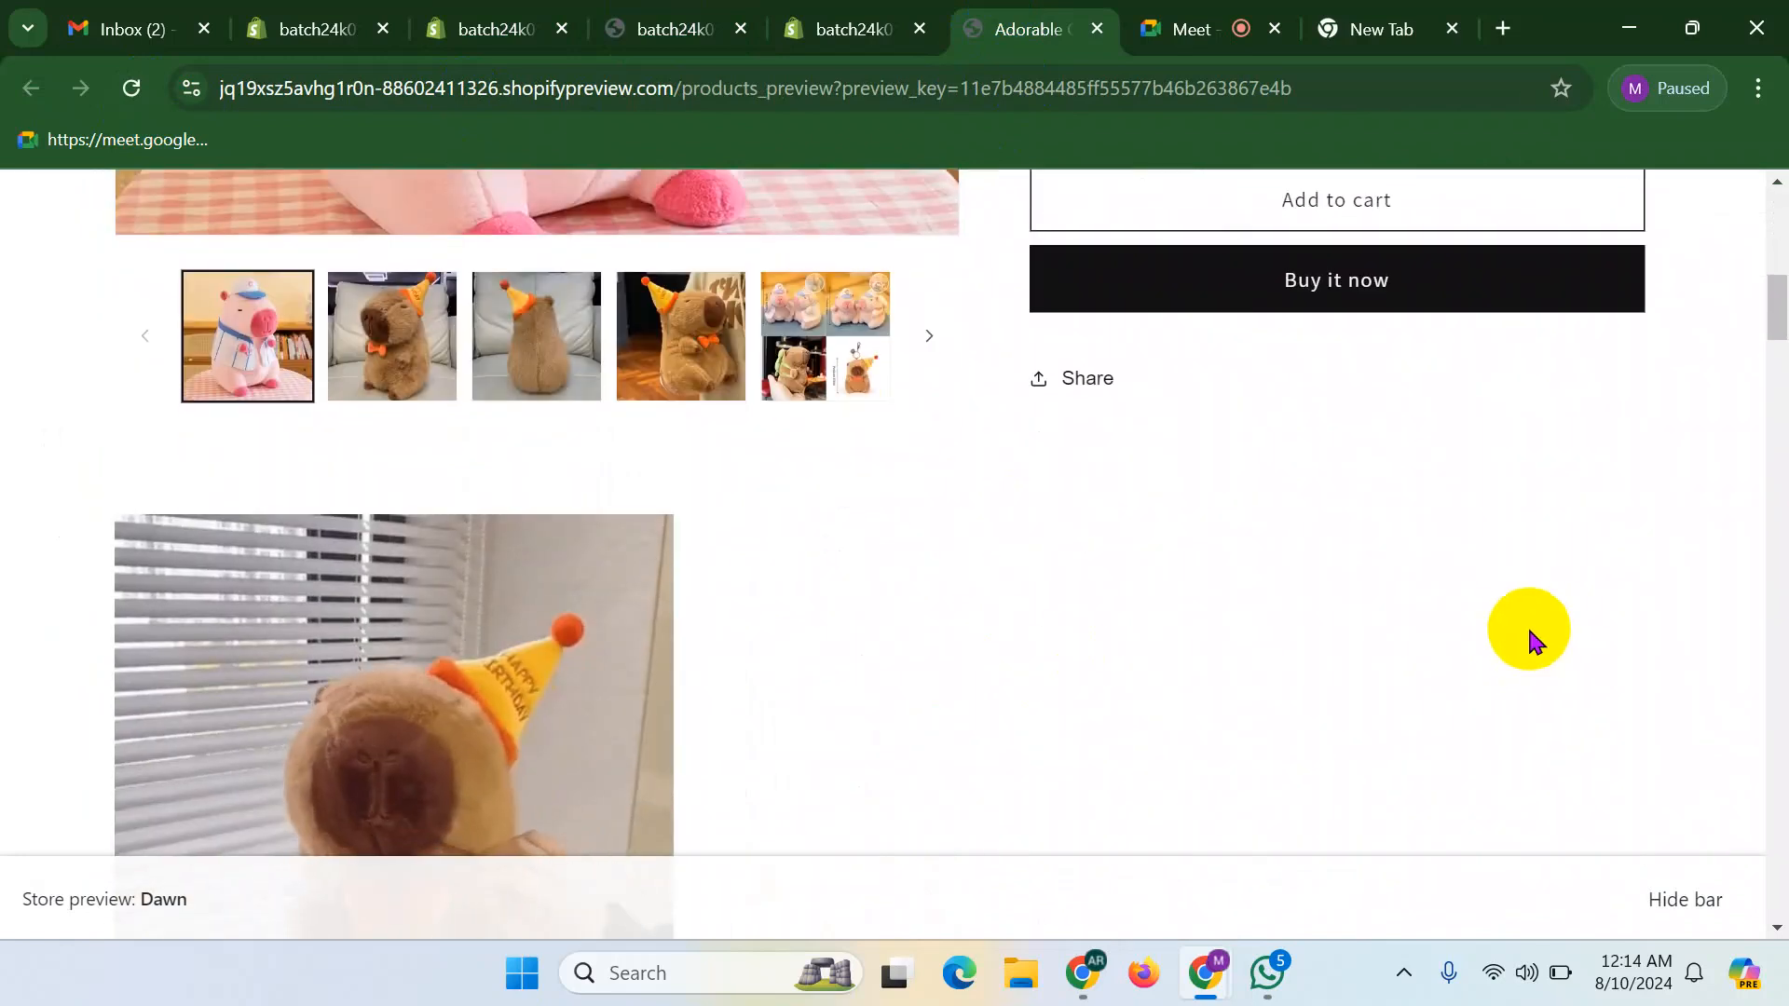
pyautogui.scroll(10, 1528, 629)
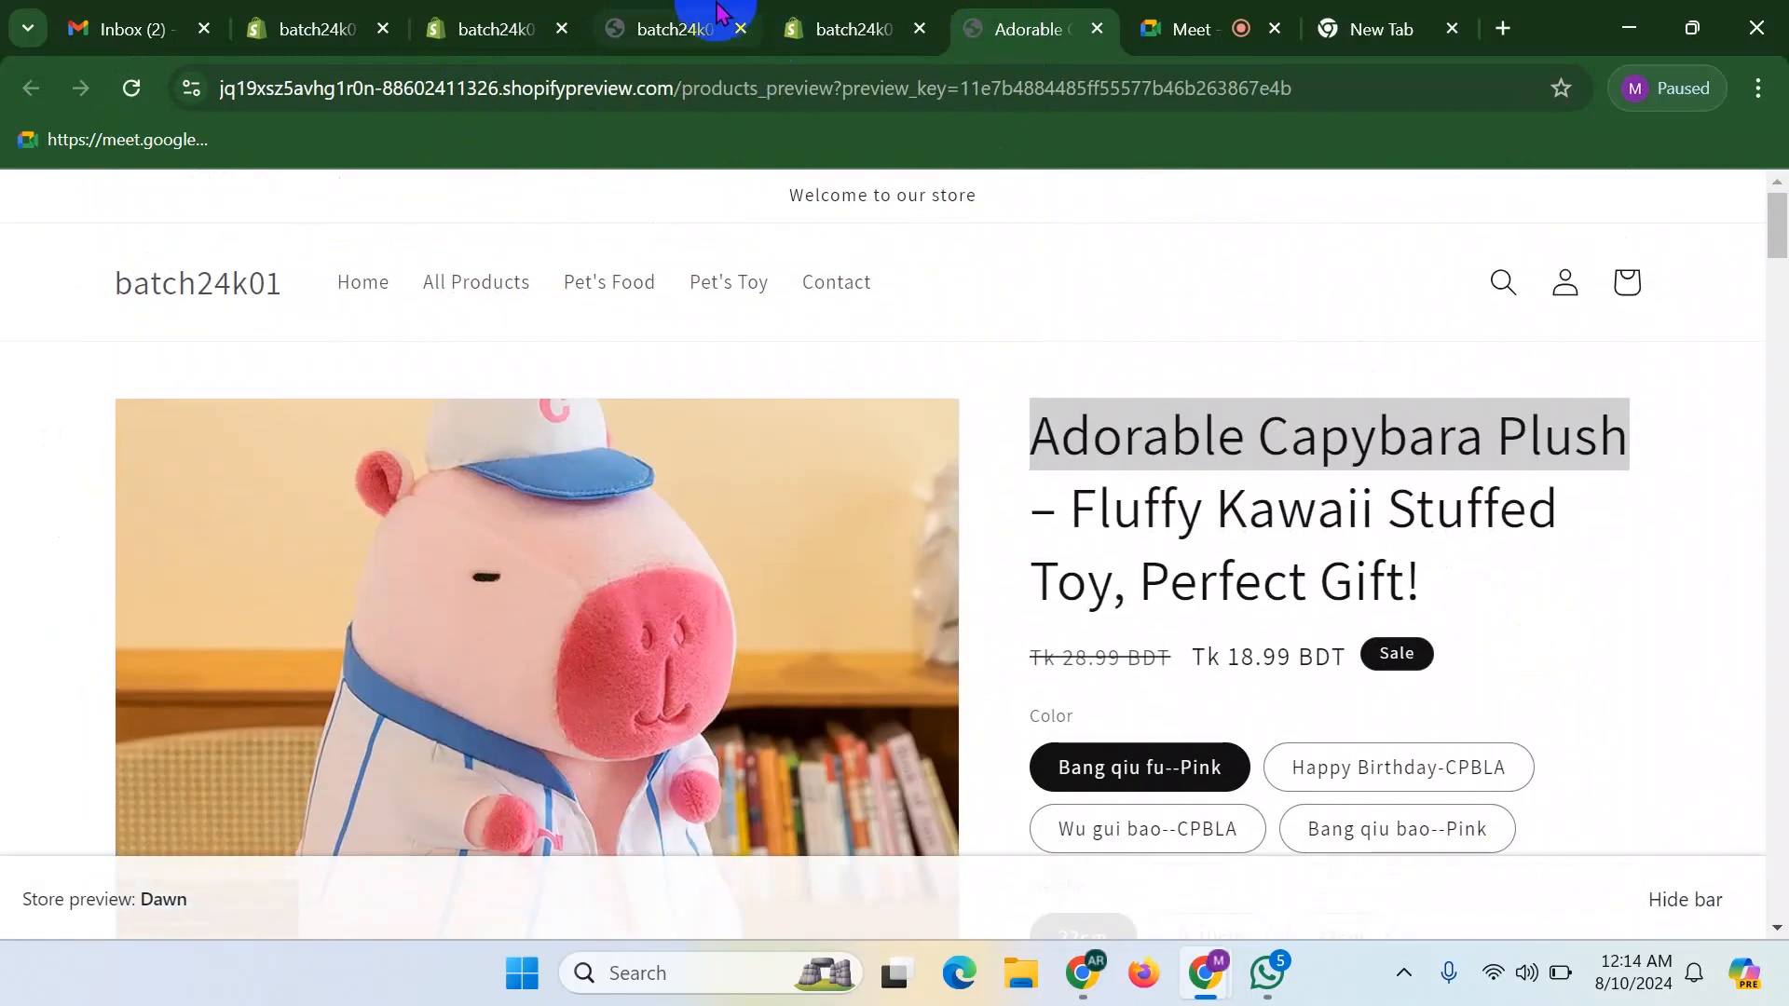
# - Return to the custom page preview and review its layout from the header down to the email subscription section
pyautogui.click(677, 13)
pyautogui.scroll(5, 976, 410)
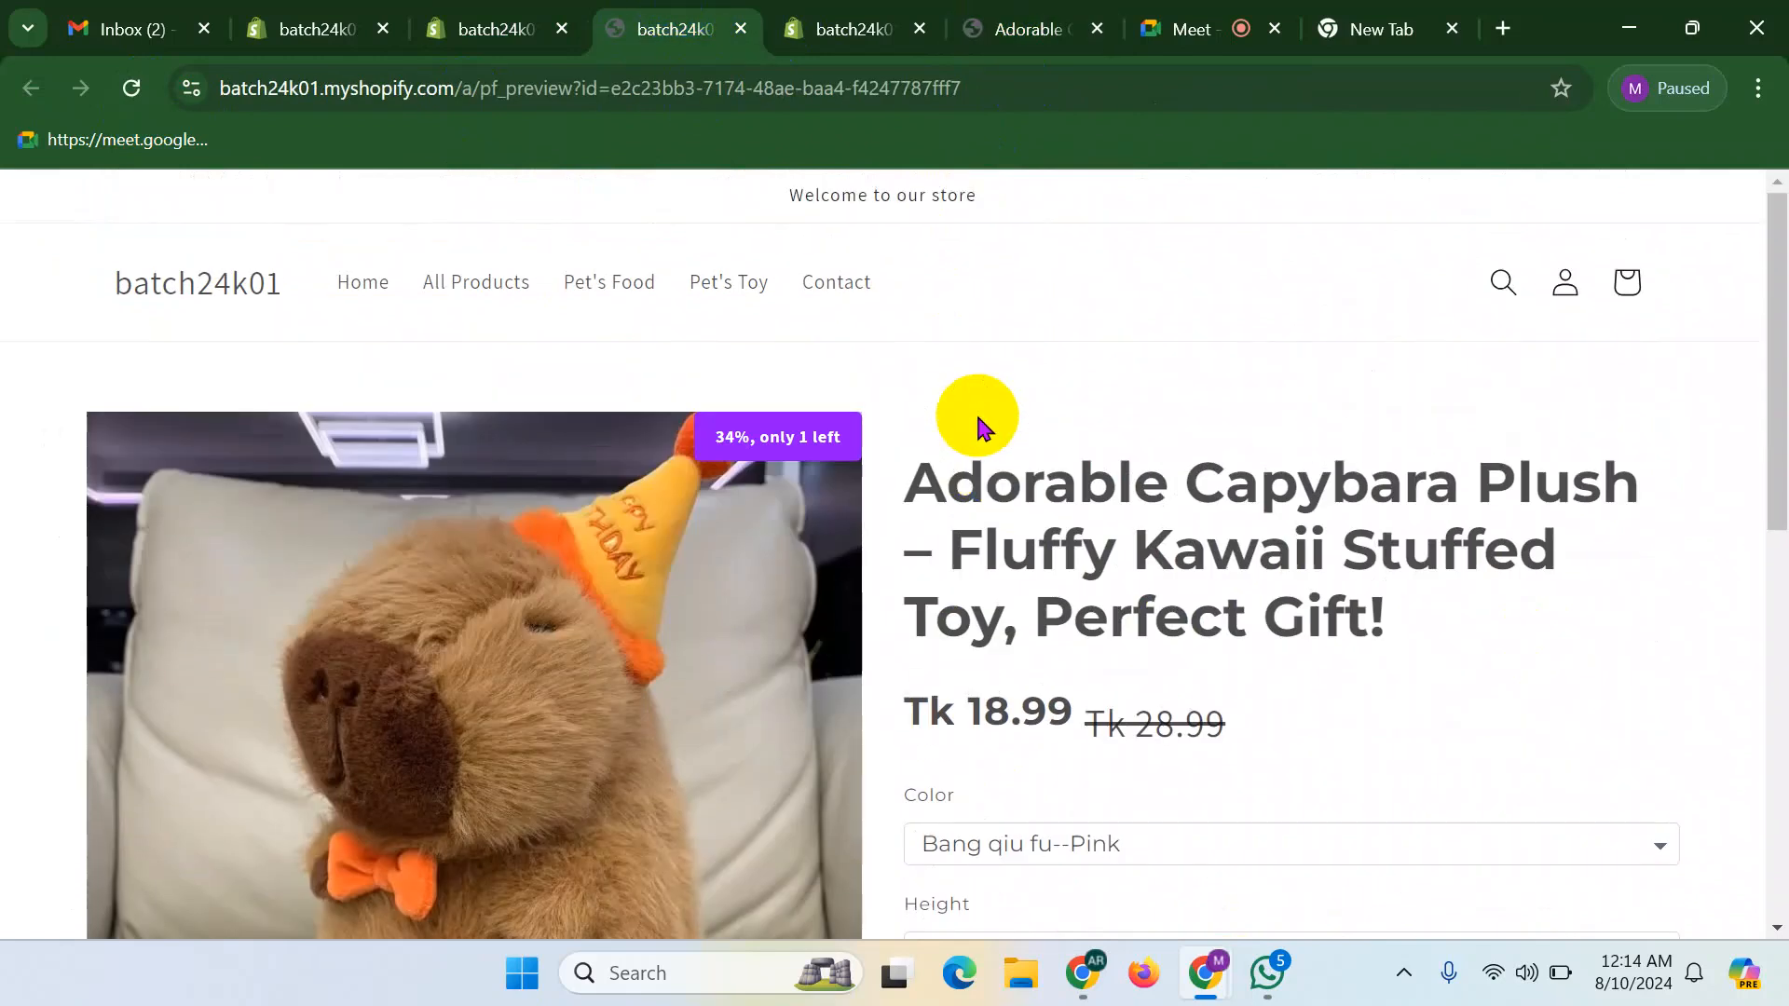
pyautogui.scroll(-9, 1250, 518)
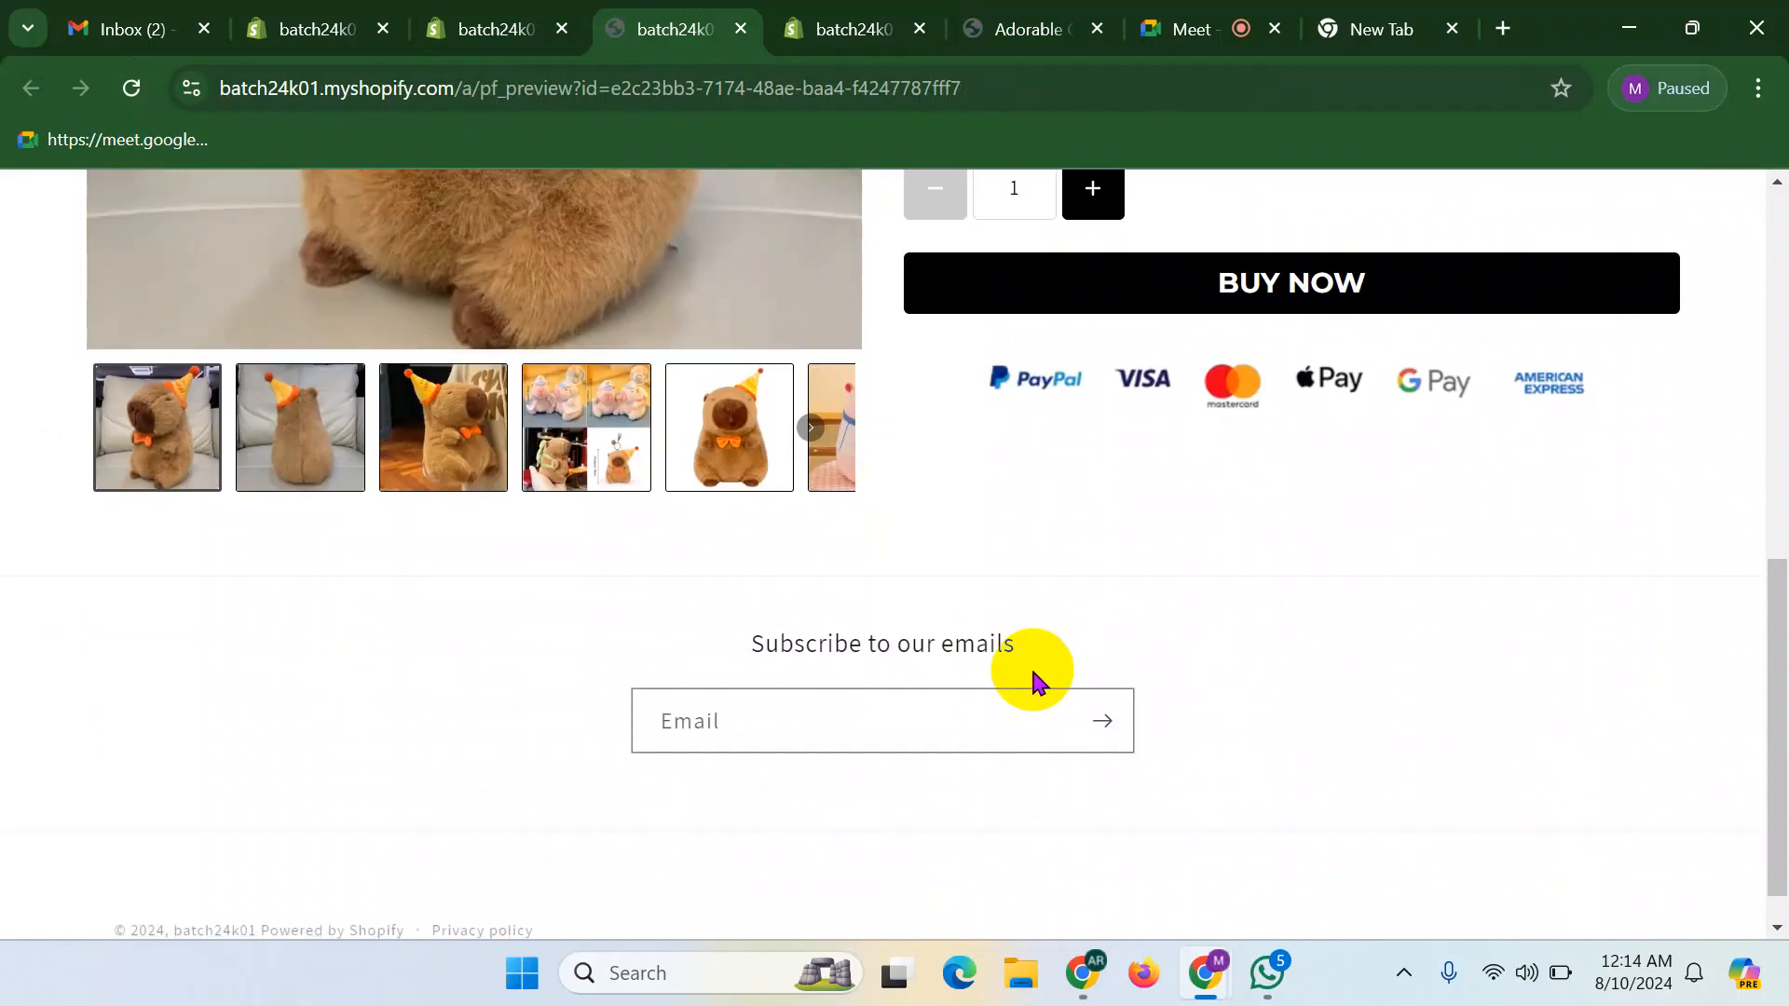
pyautogui.scroll(8, 1033, 675)
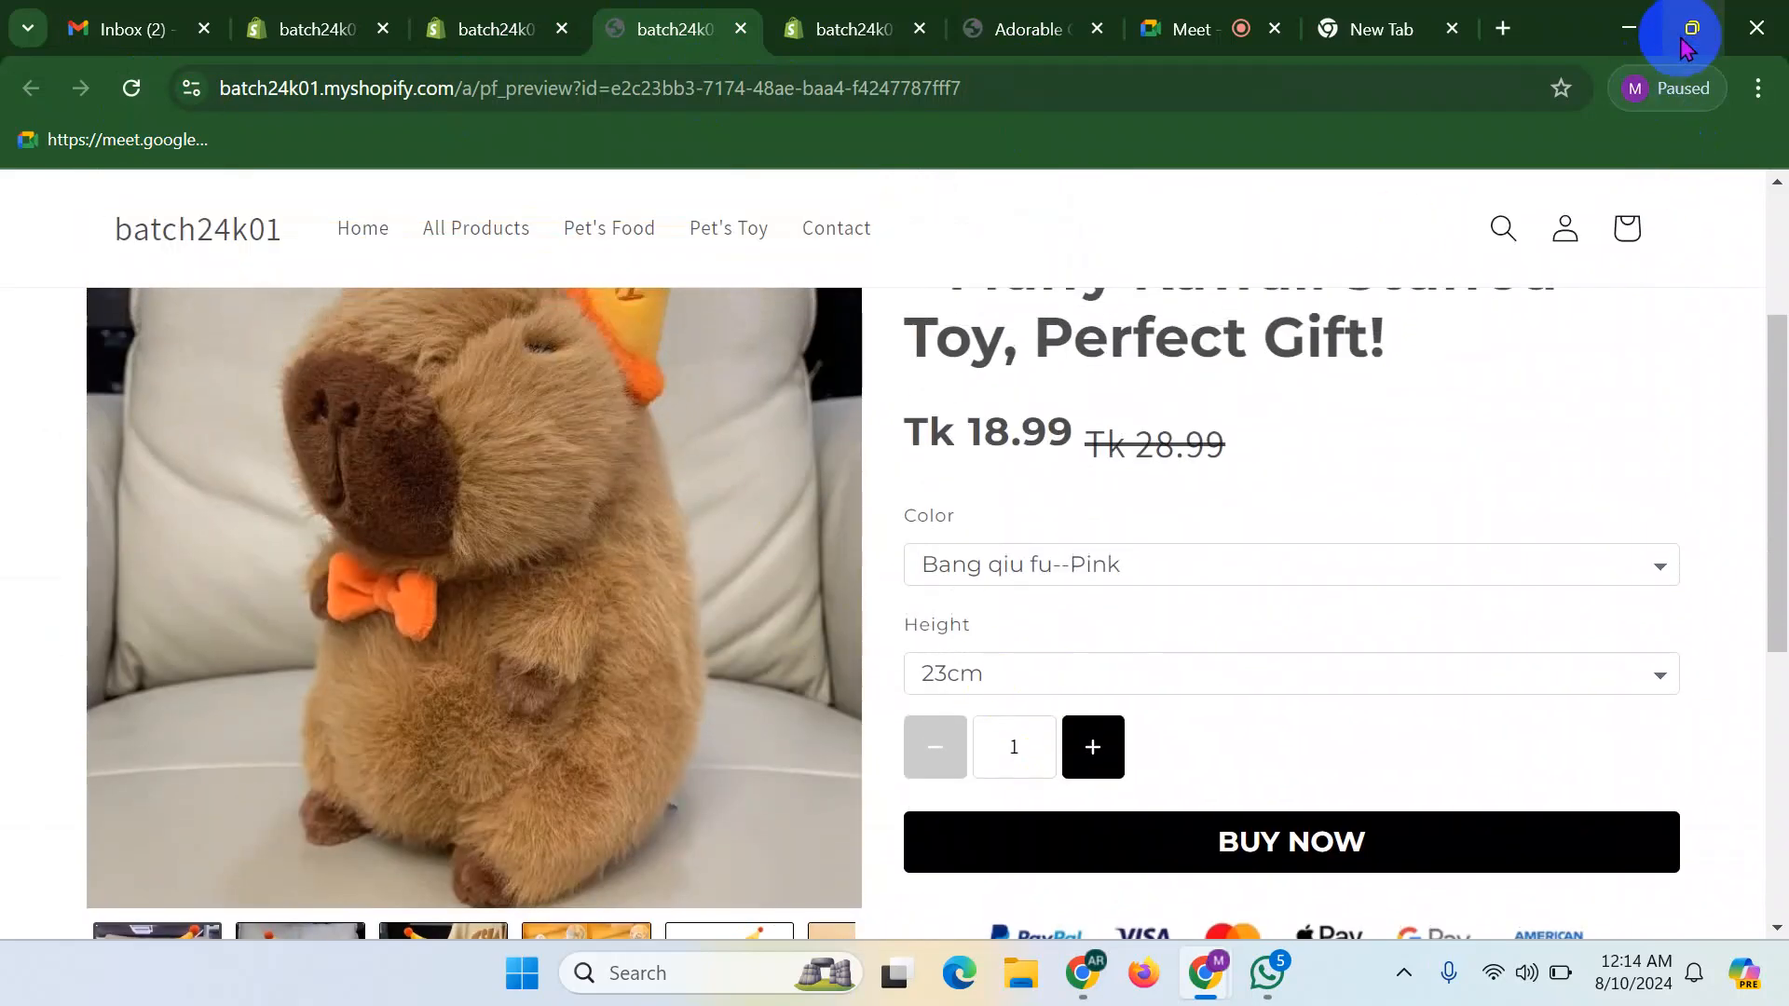
# - Shrink the browser window to check the product page's narrow-screen layout, then restore it to full size
pyautogui.click(1688, 30)
pyautogui.scroll(-5, 1262, 467)
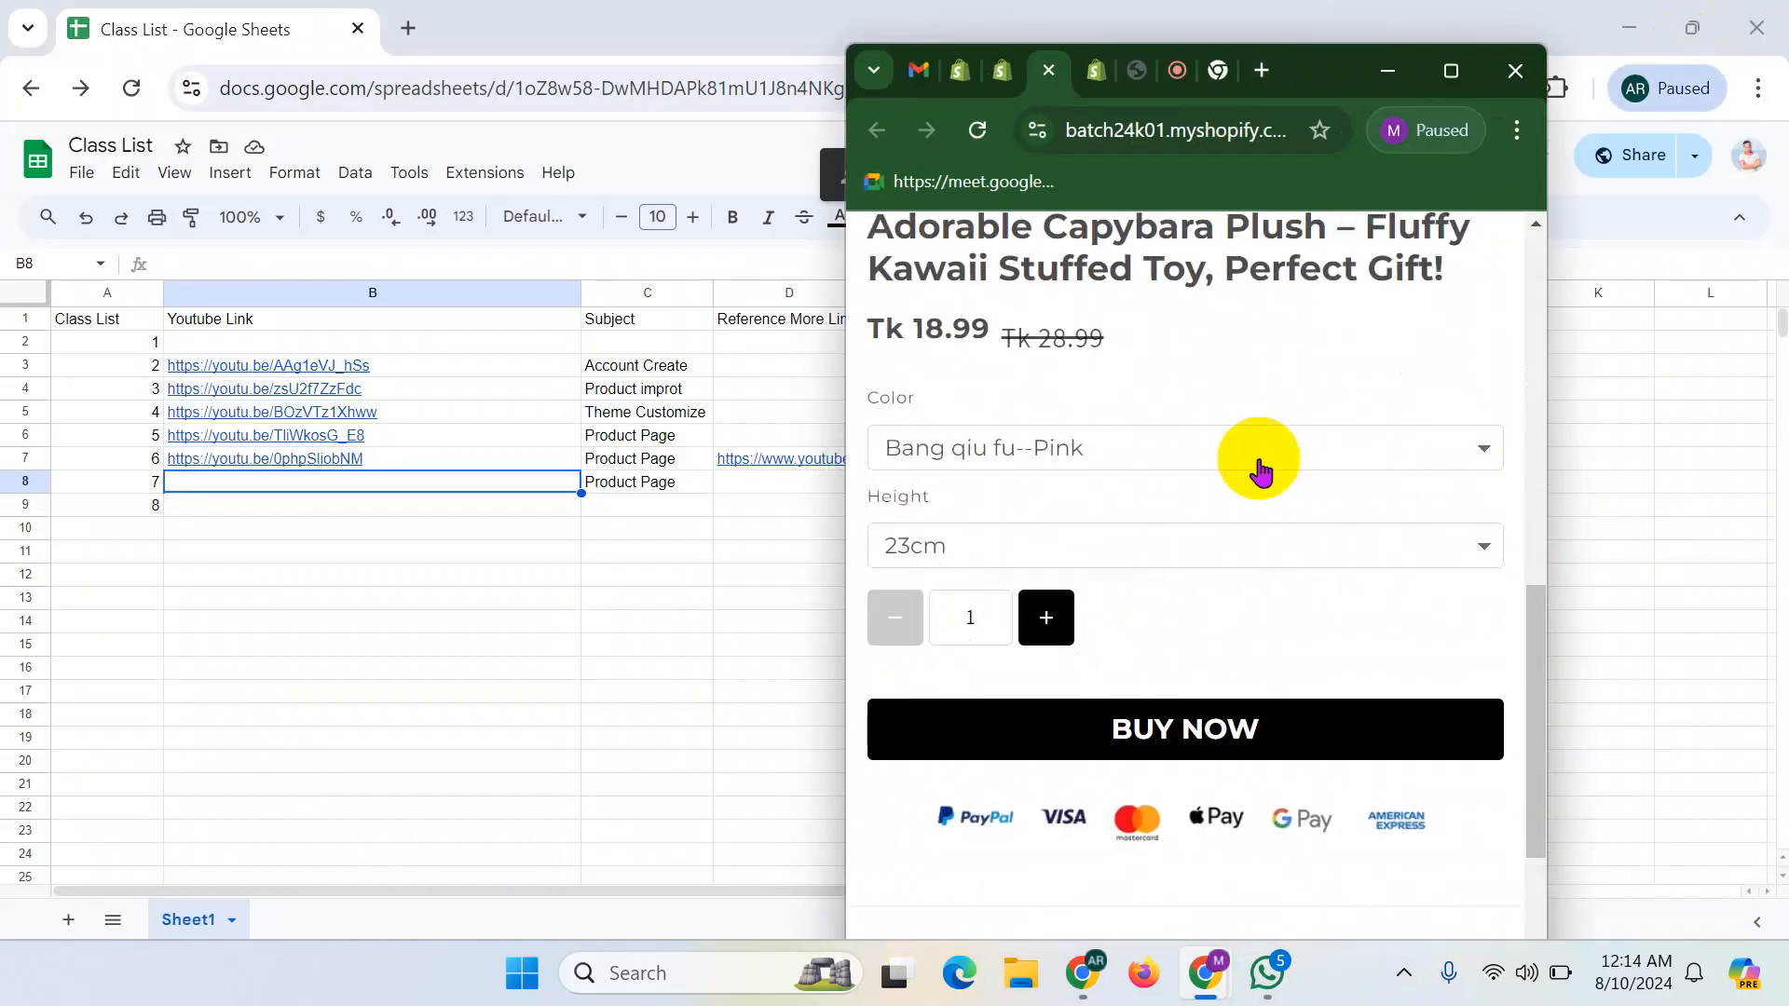
pyautogui.scroll(5, 1254, 459)
pyautogui.scroll(3, 1258, 480)
pyautogui.scroll(-7, 1260, 483)
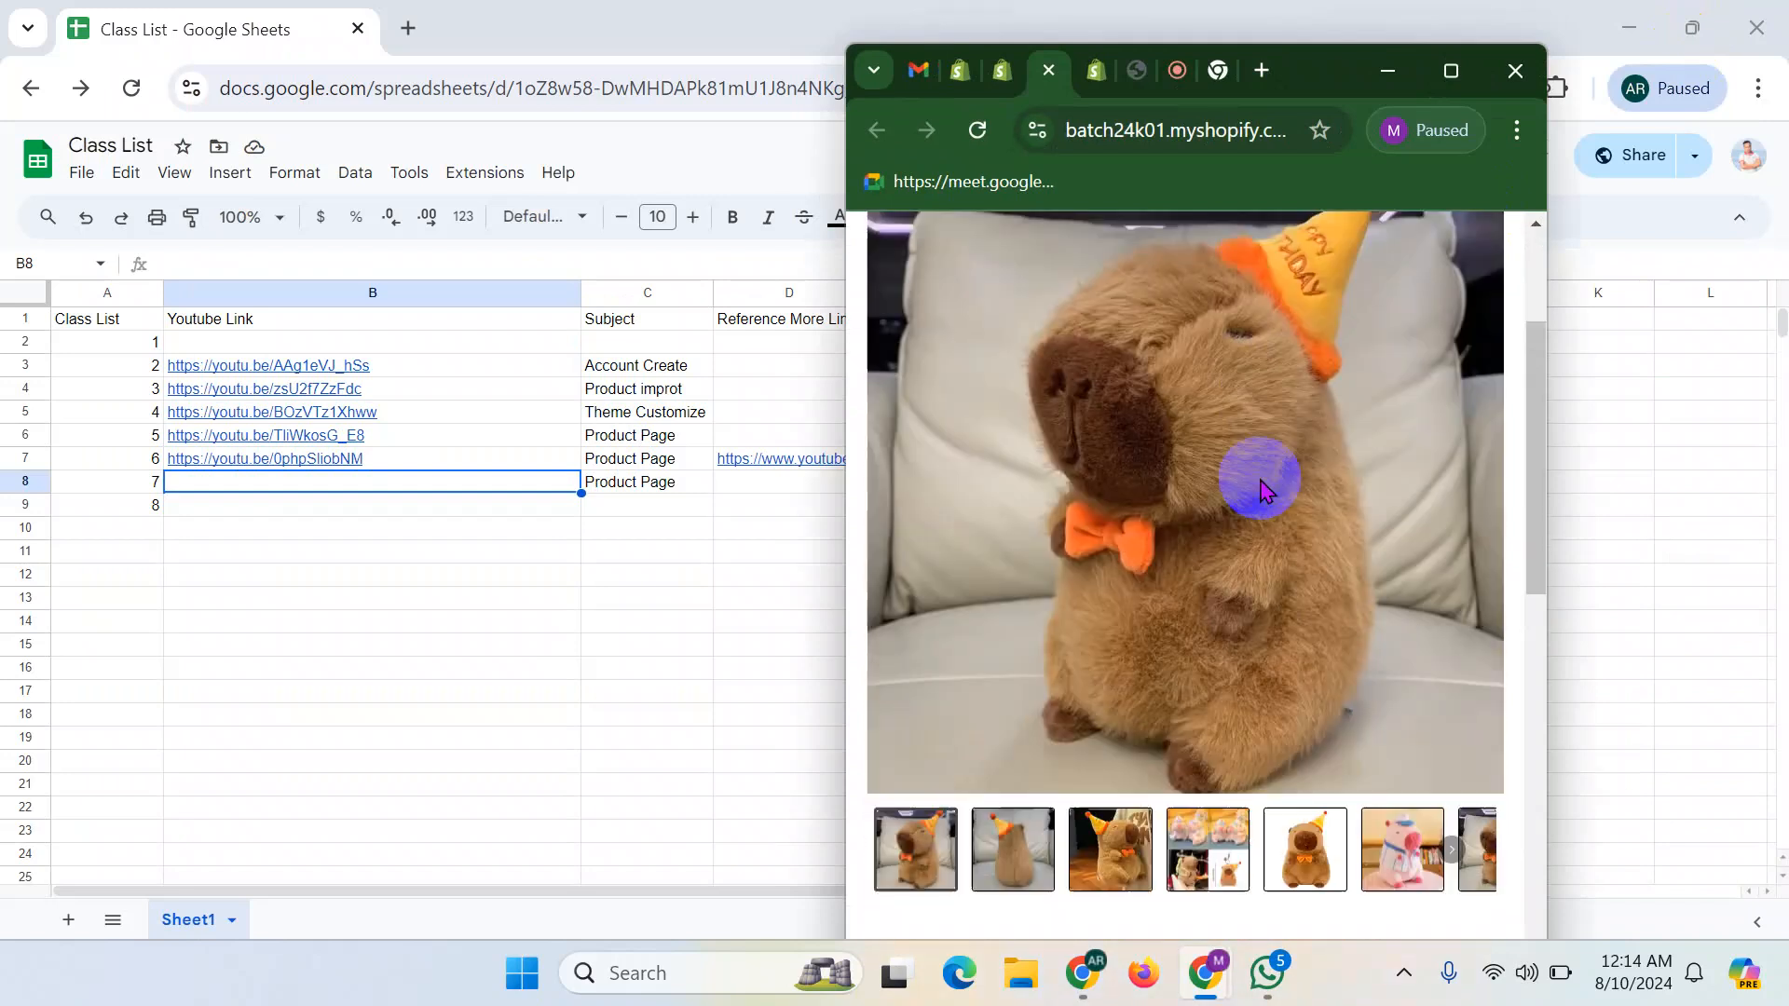
pyautogui.scroll(-5, 1260, 483)
pyautogui.scroll(7, 1259, 482)
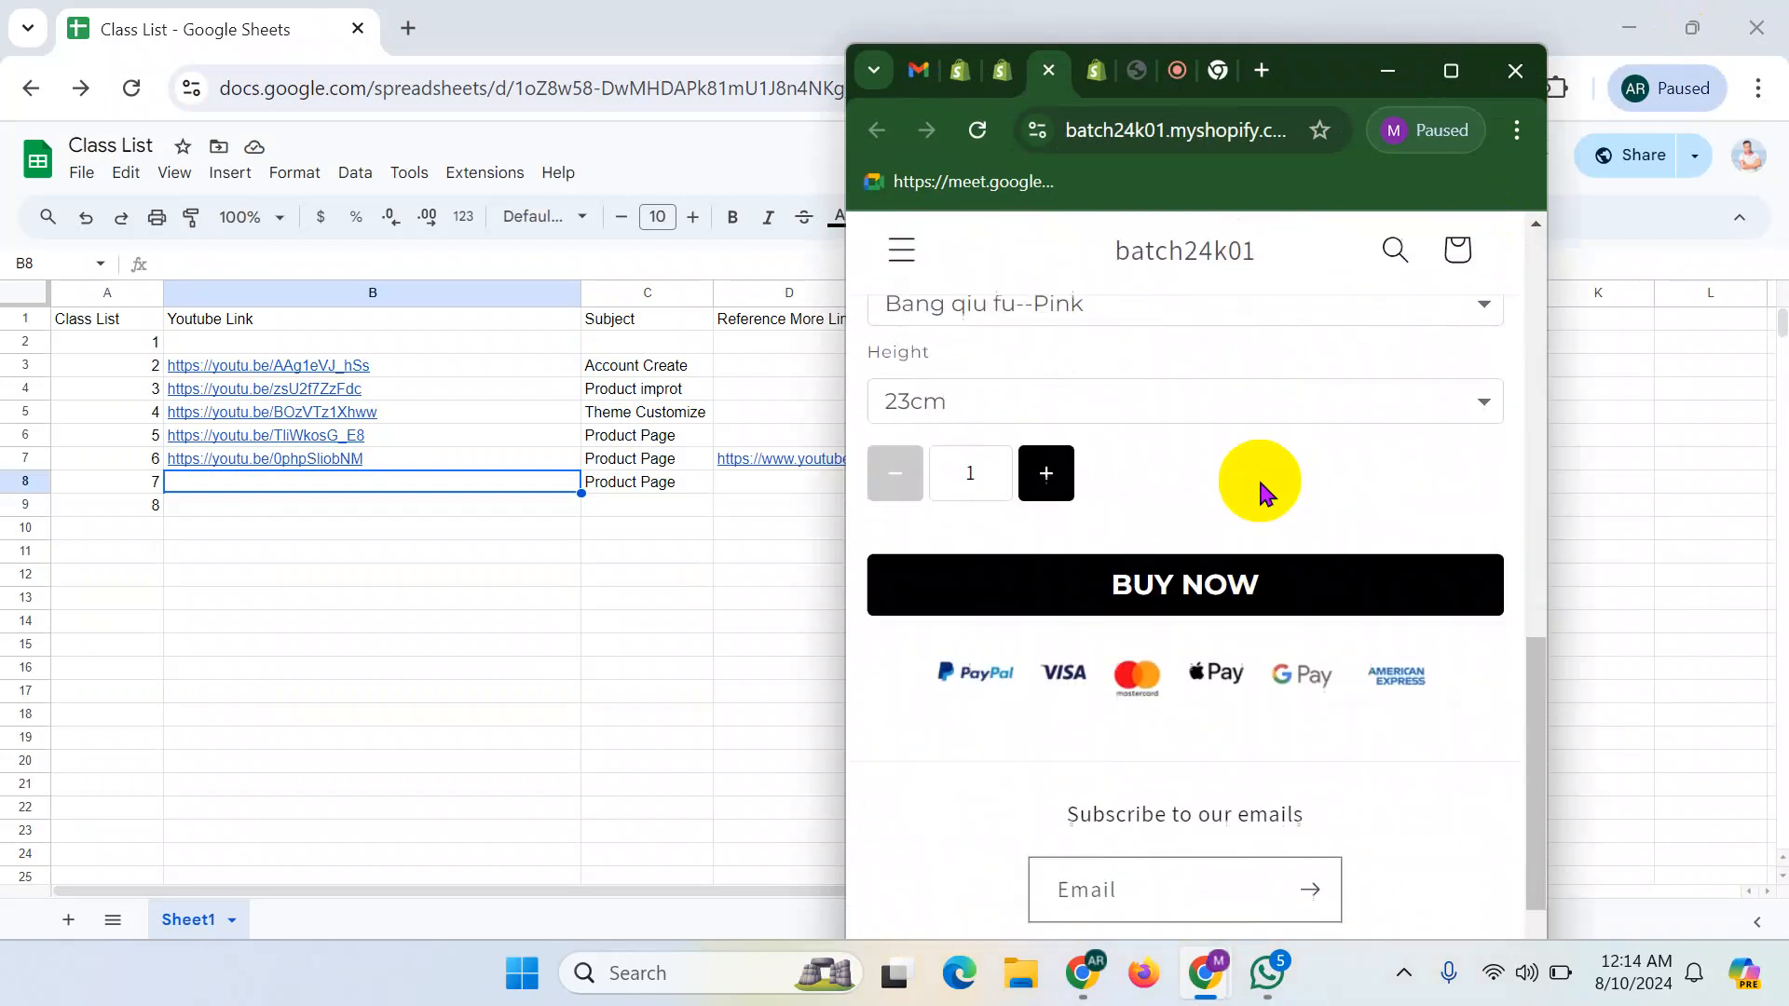
pyautogui.scroll(3, 1260, 483)
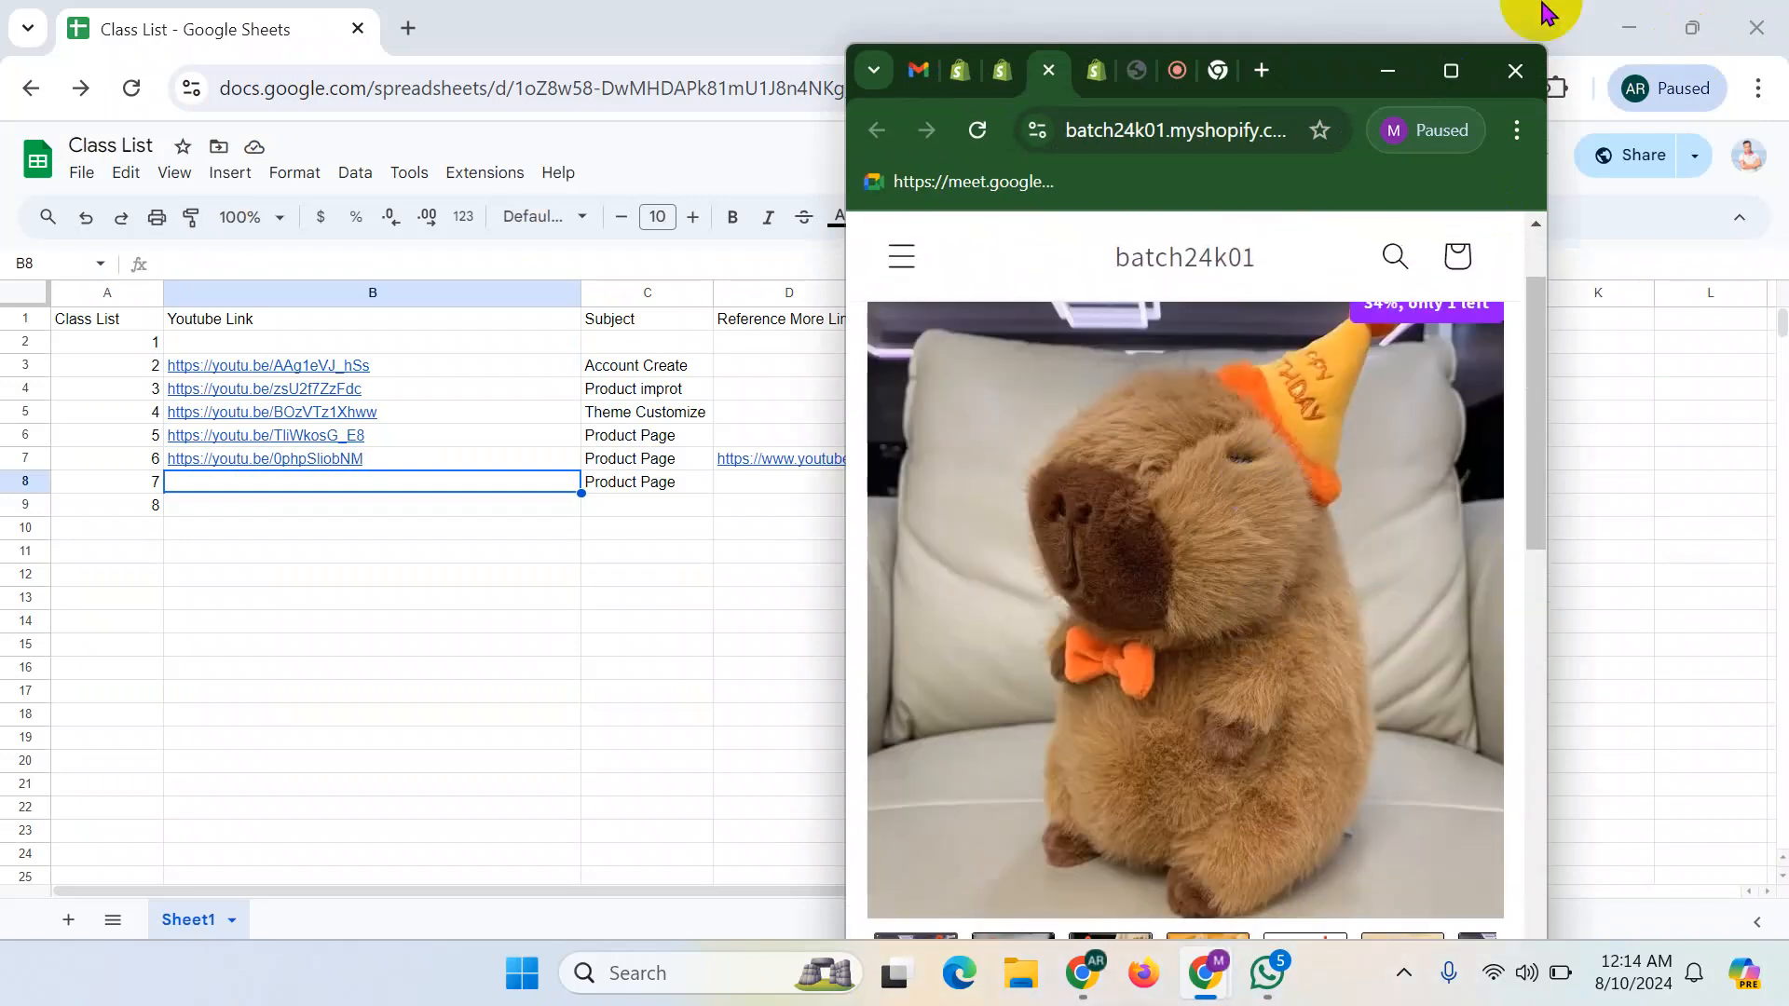
pyautogui.click(1452, 72)
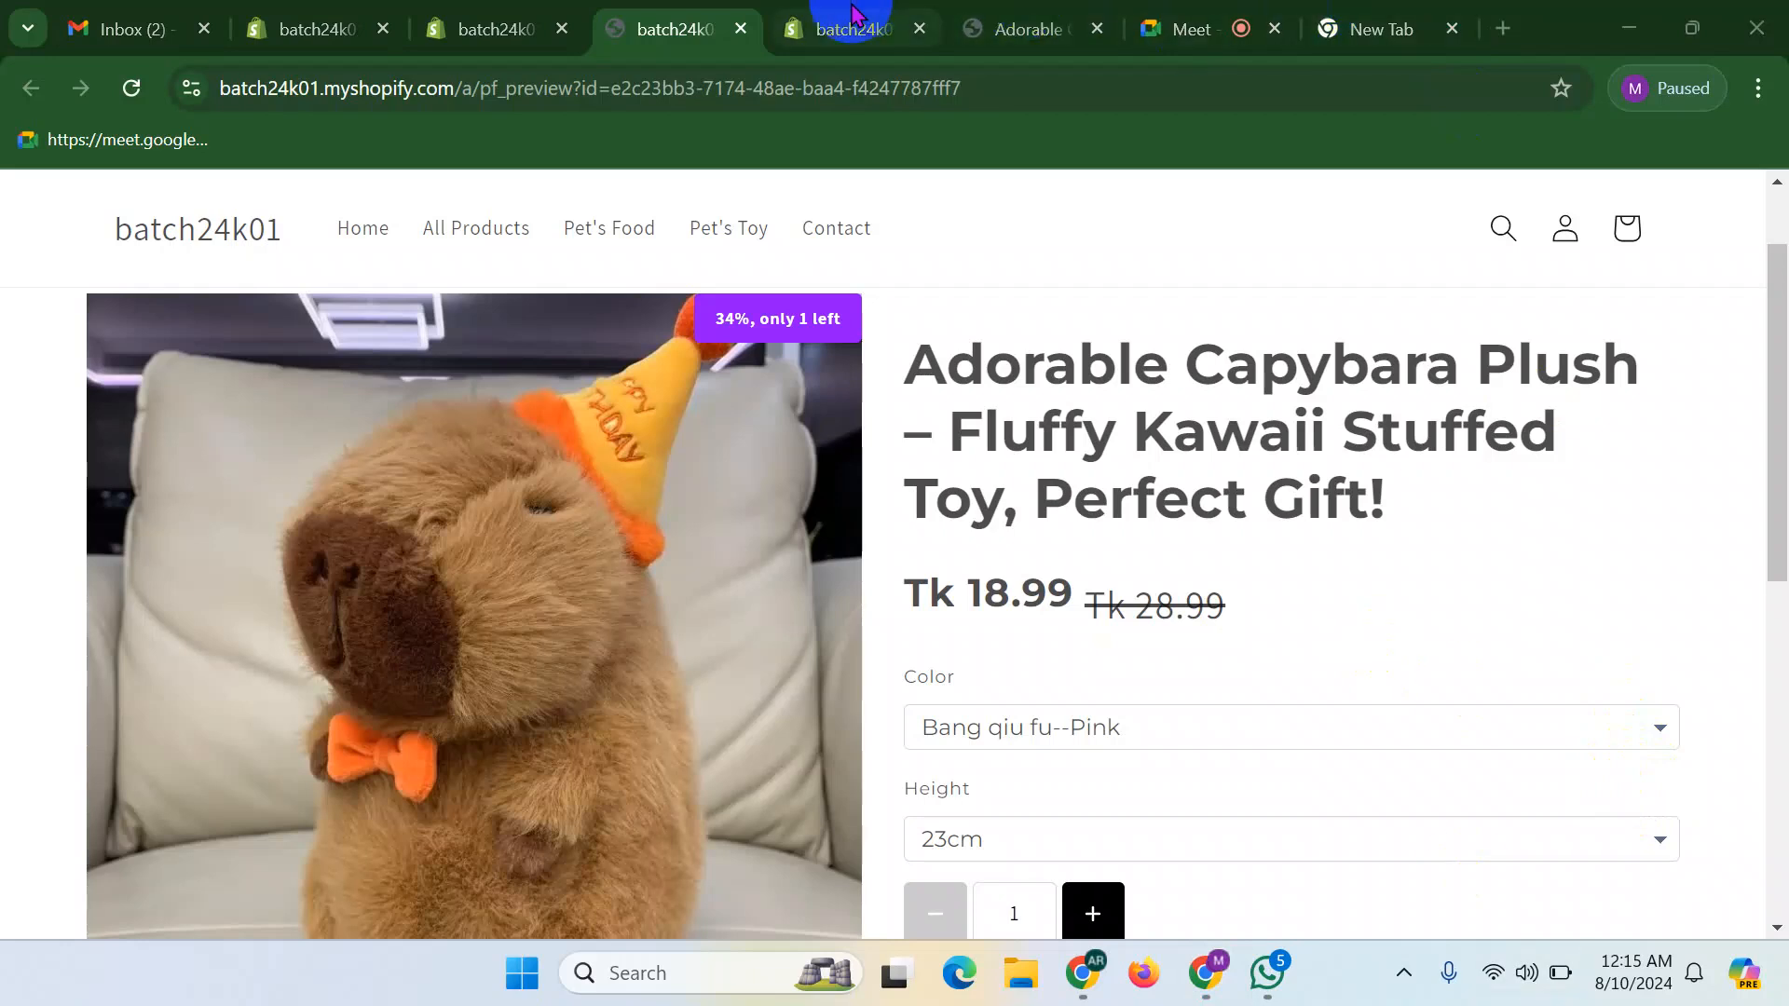
# - Open the Adorable Capybara Plush product in the Shopify admin and check its theme template setting
pyautogui.click(844, 29)
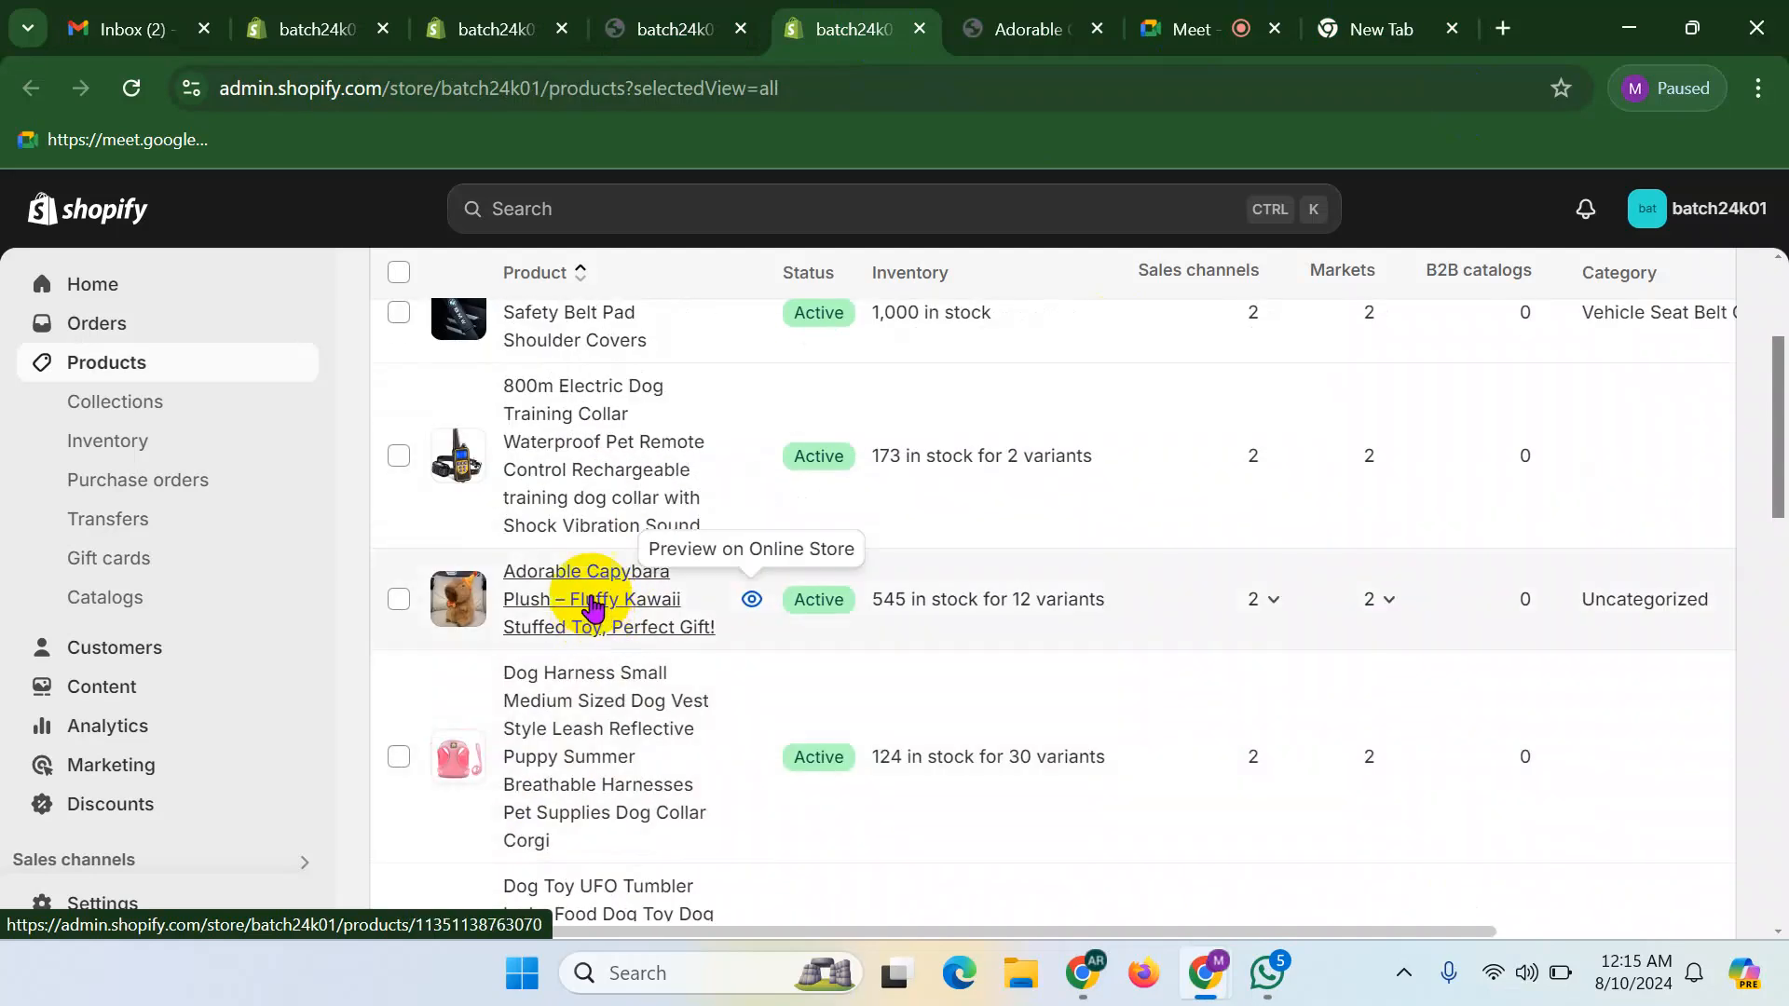
pyautogui.click(1538, 597)
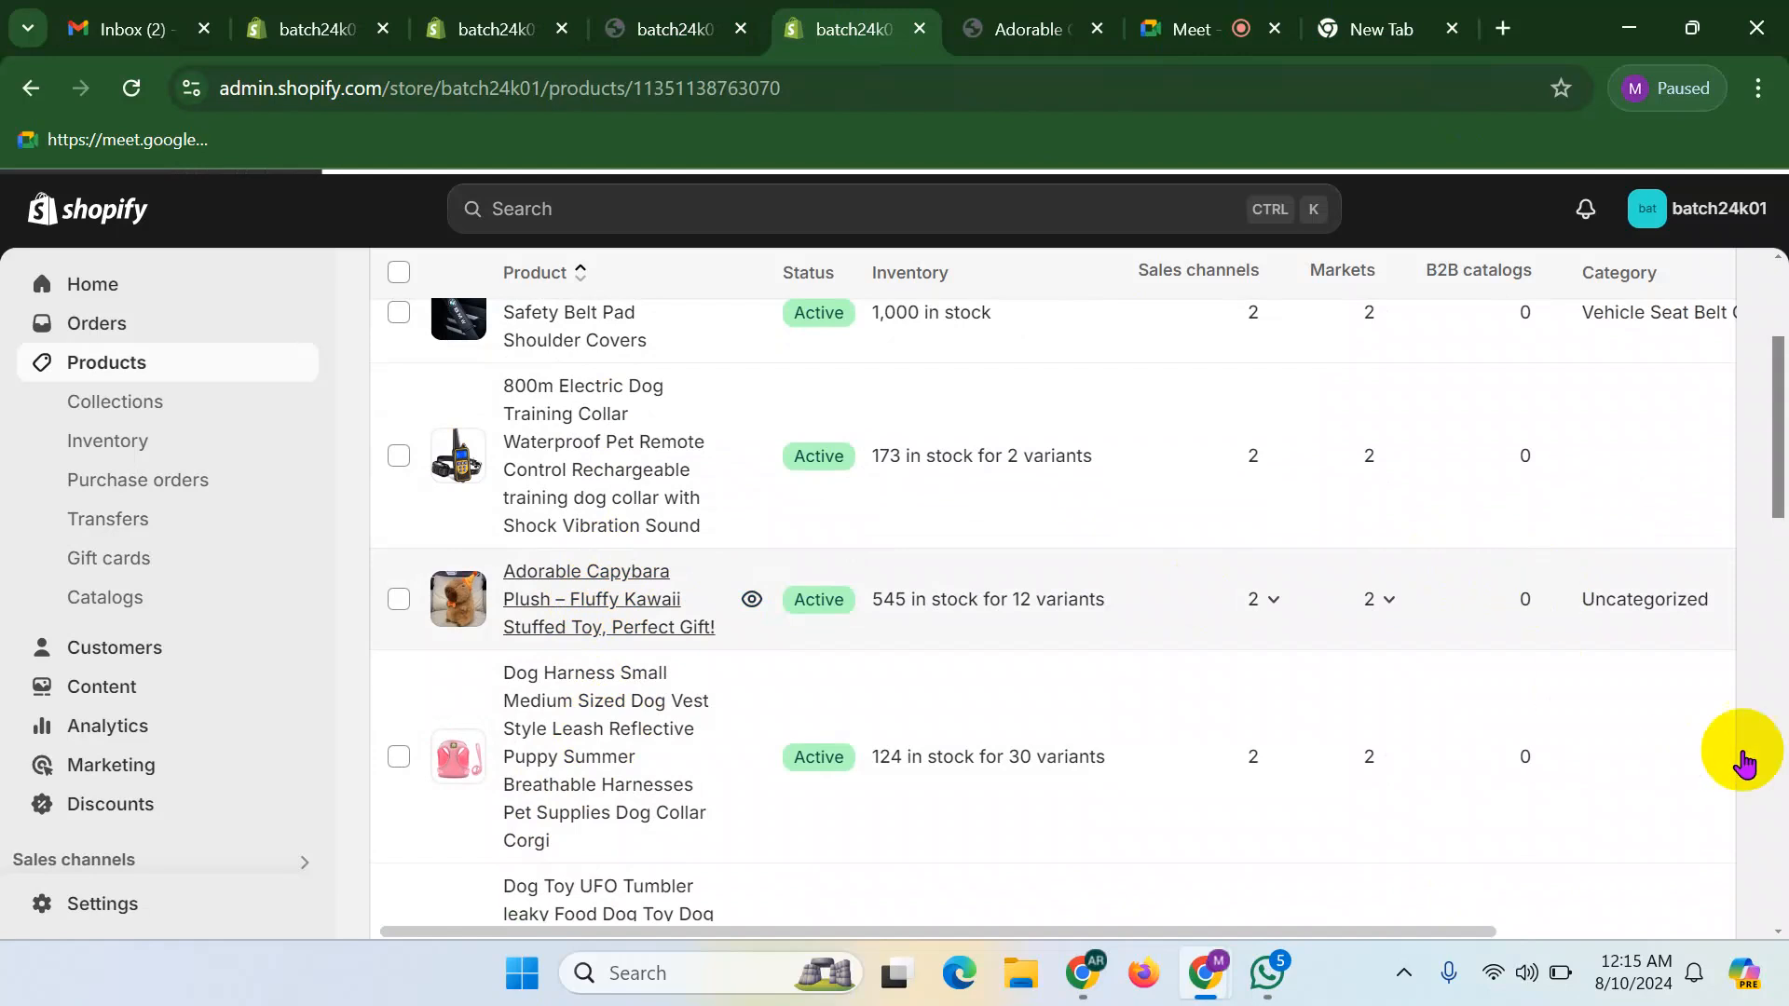
pyautogui.scroll(-5, 1631, 653)
pyautogui.scroll(-1, 1392, 809)
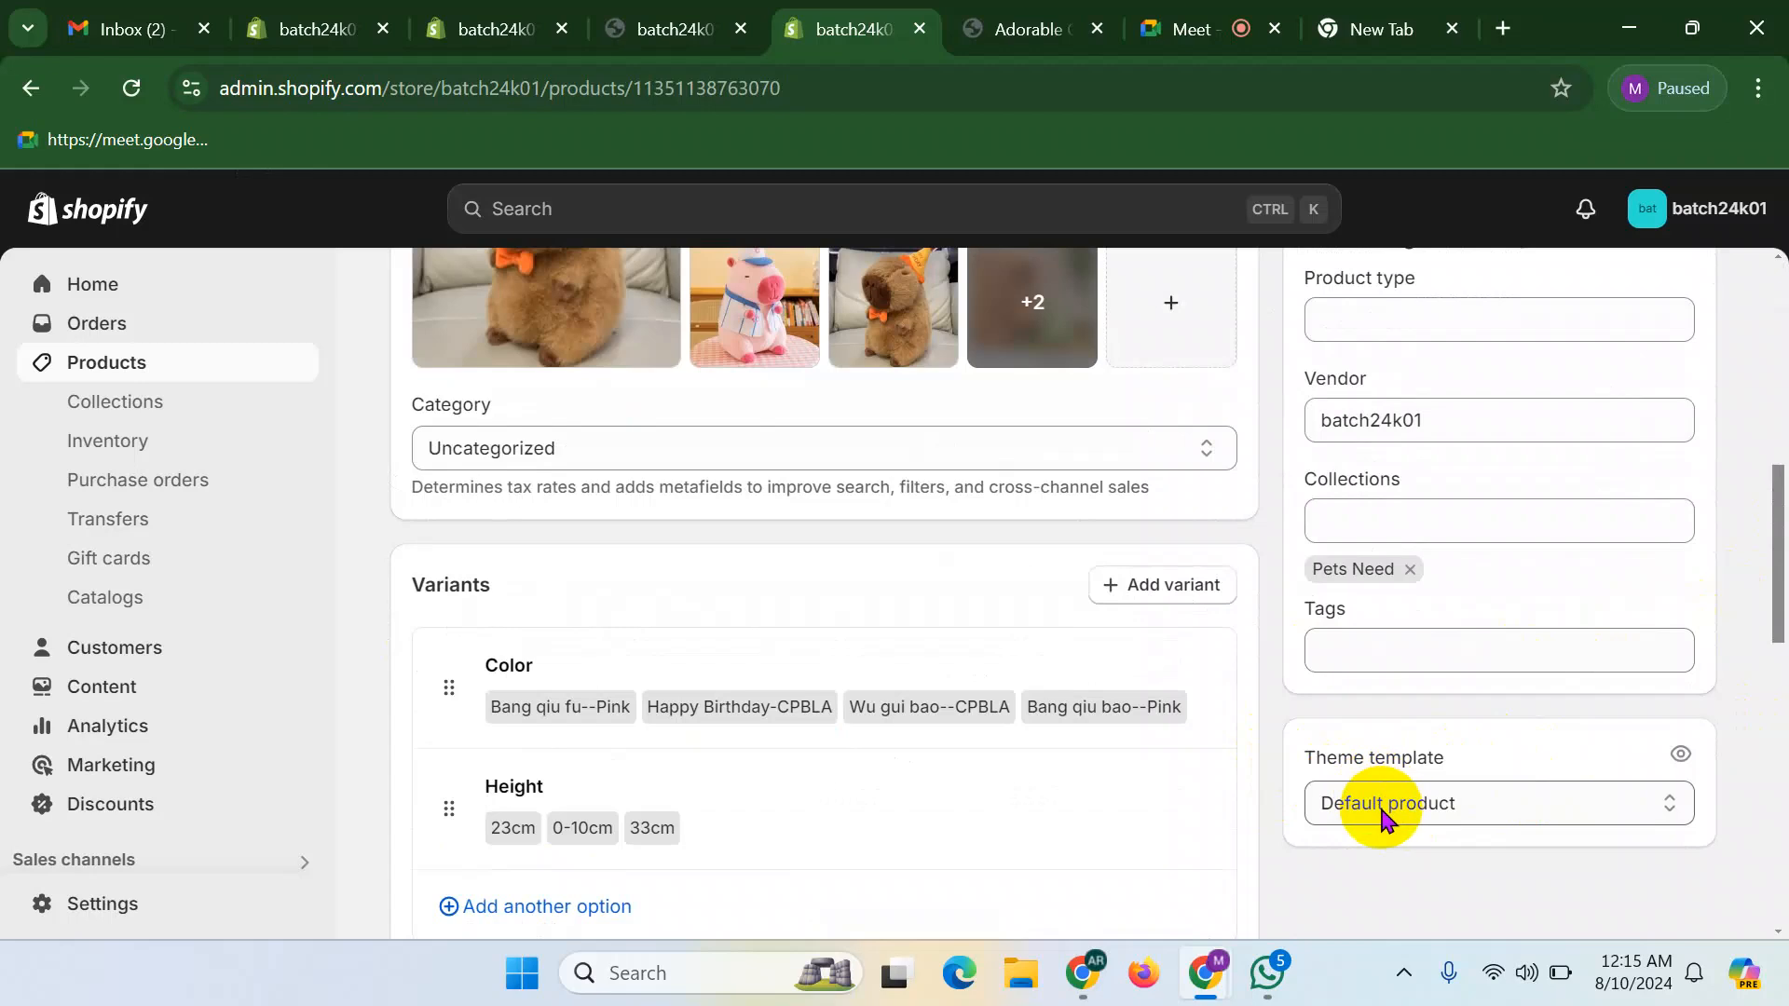
# - Publish the Adorable Capybara Plush page from the page editor, turning off the page replacement reminder
pyautogui.click(480, 28)
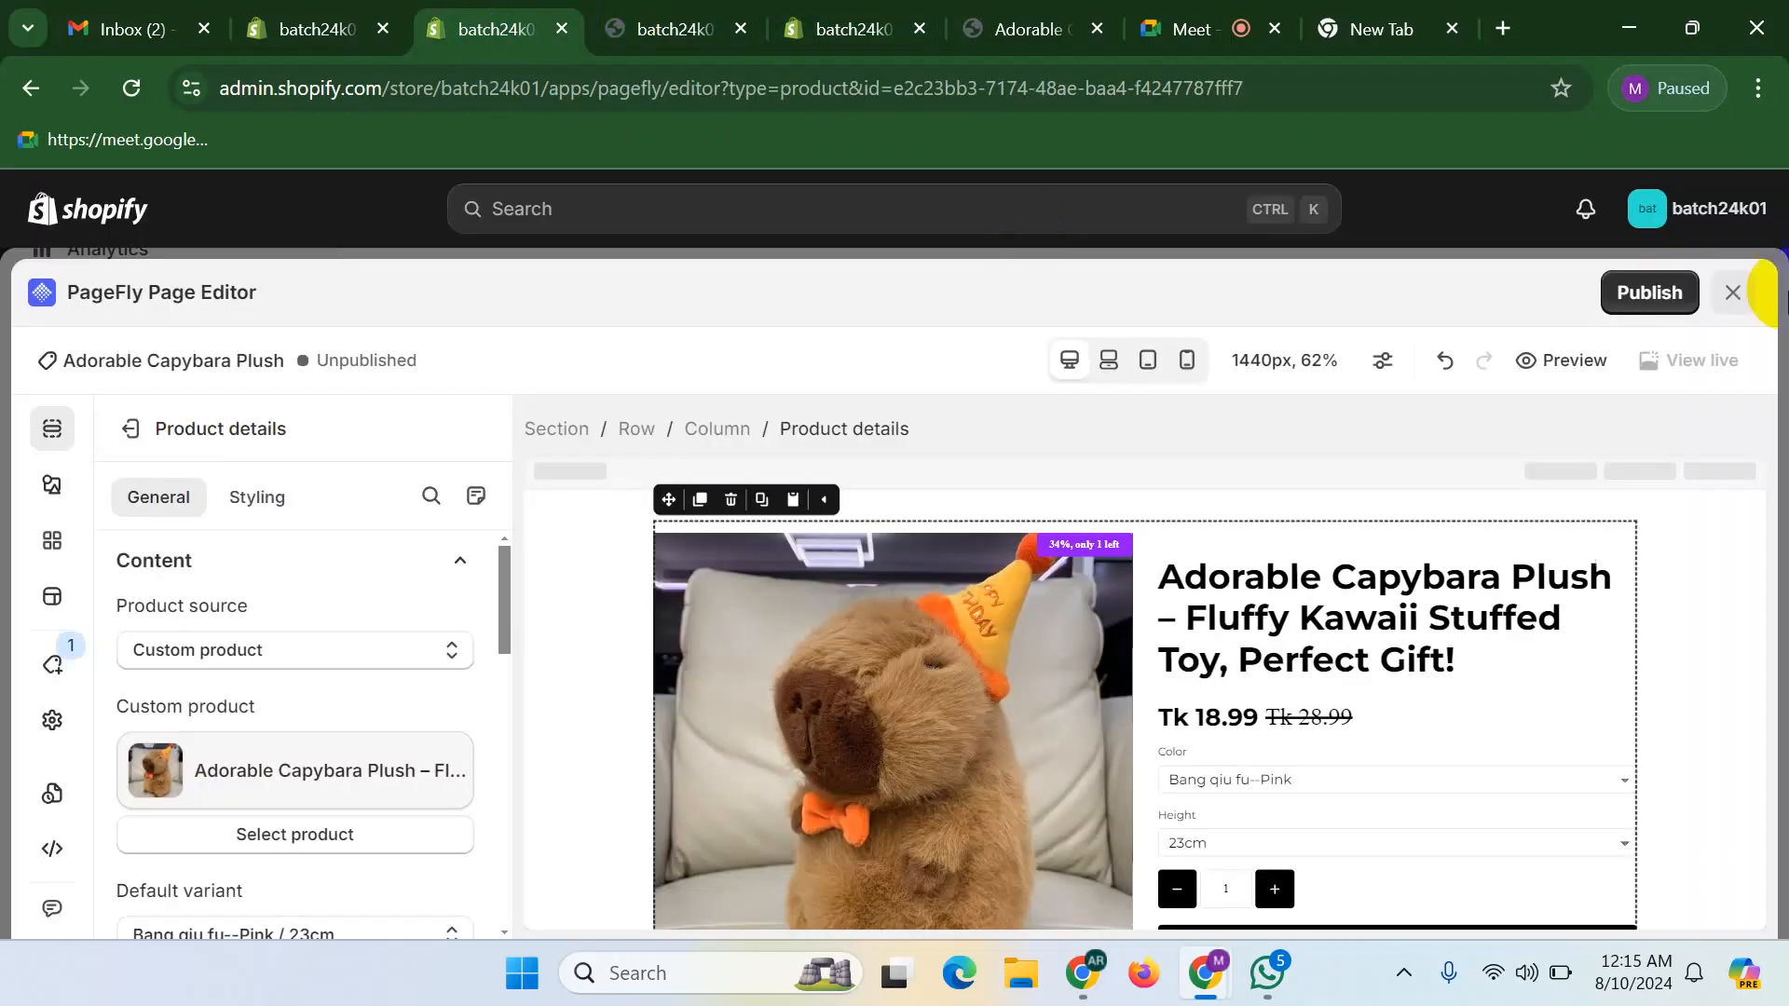
pyautogui.click(1650, 292)
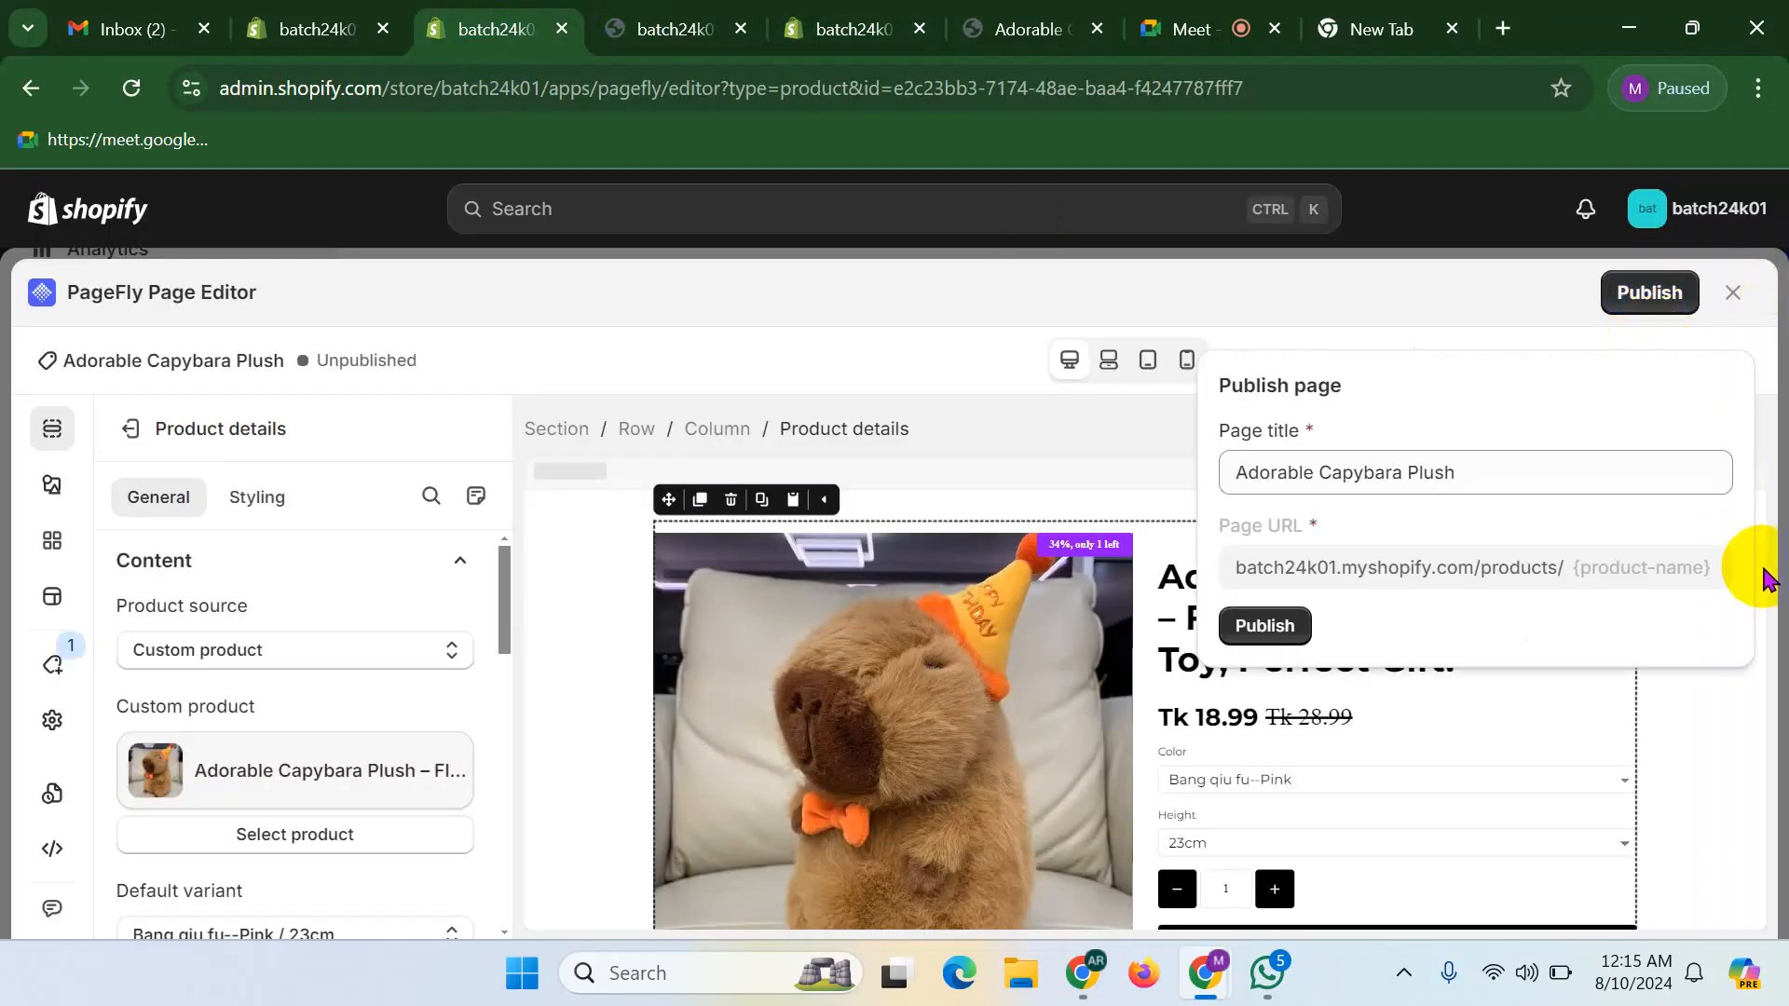
pyautogui.click(1272, 636)
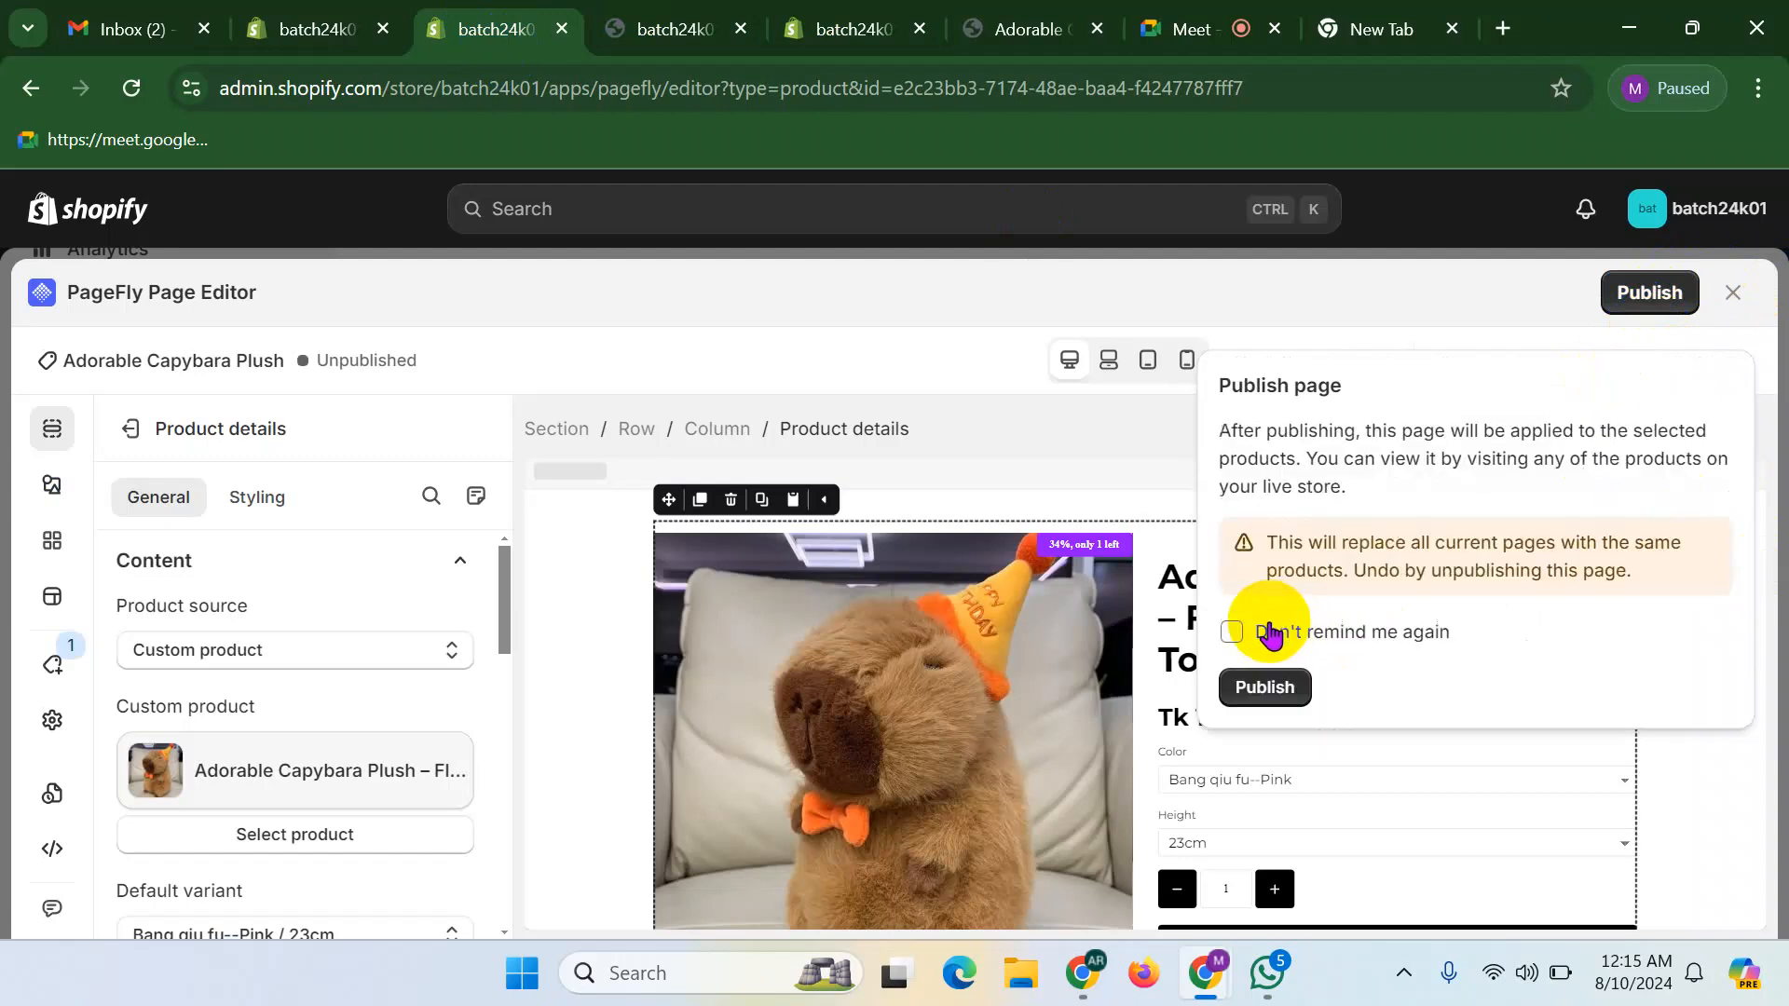
pyautogui.click(1231, 632)
pyautogui.click(1258, 689)
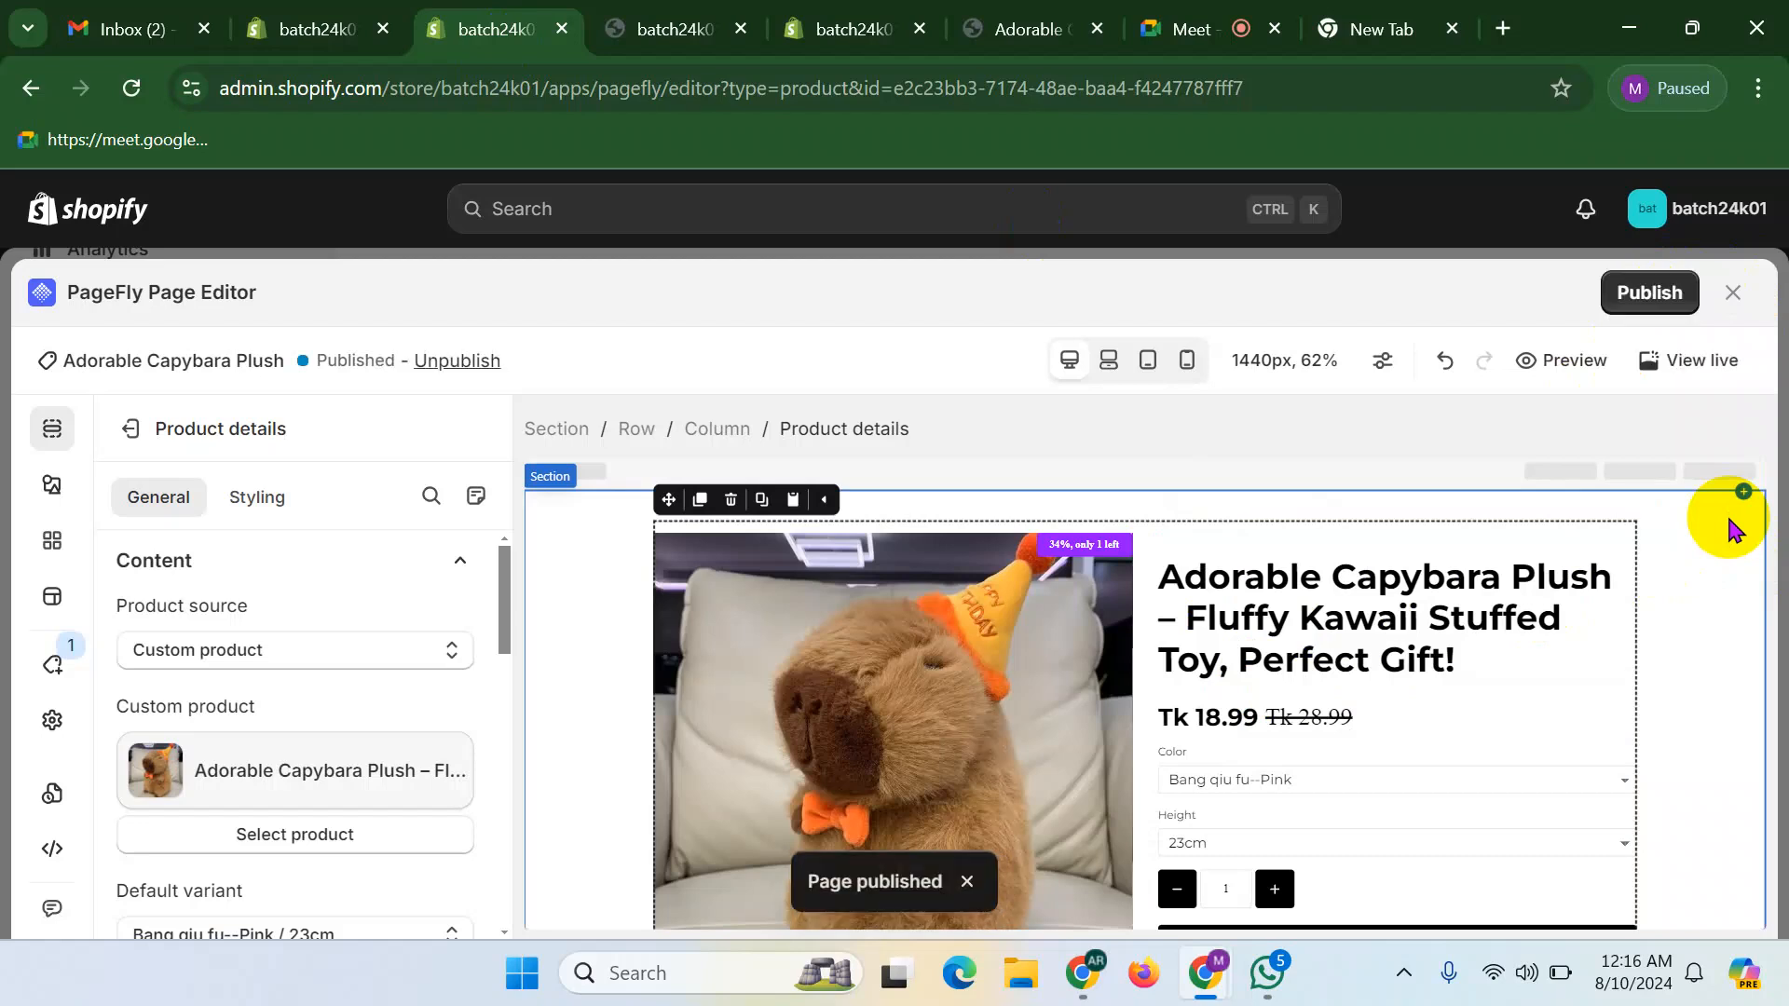
# - Reload the product's Dawn store preview, look through the page for the published design, and close its tab
pyautogui.click(1011, 23)
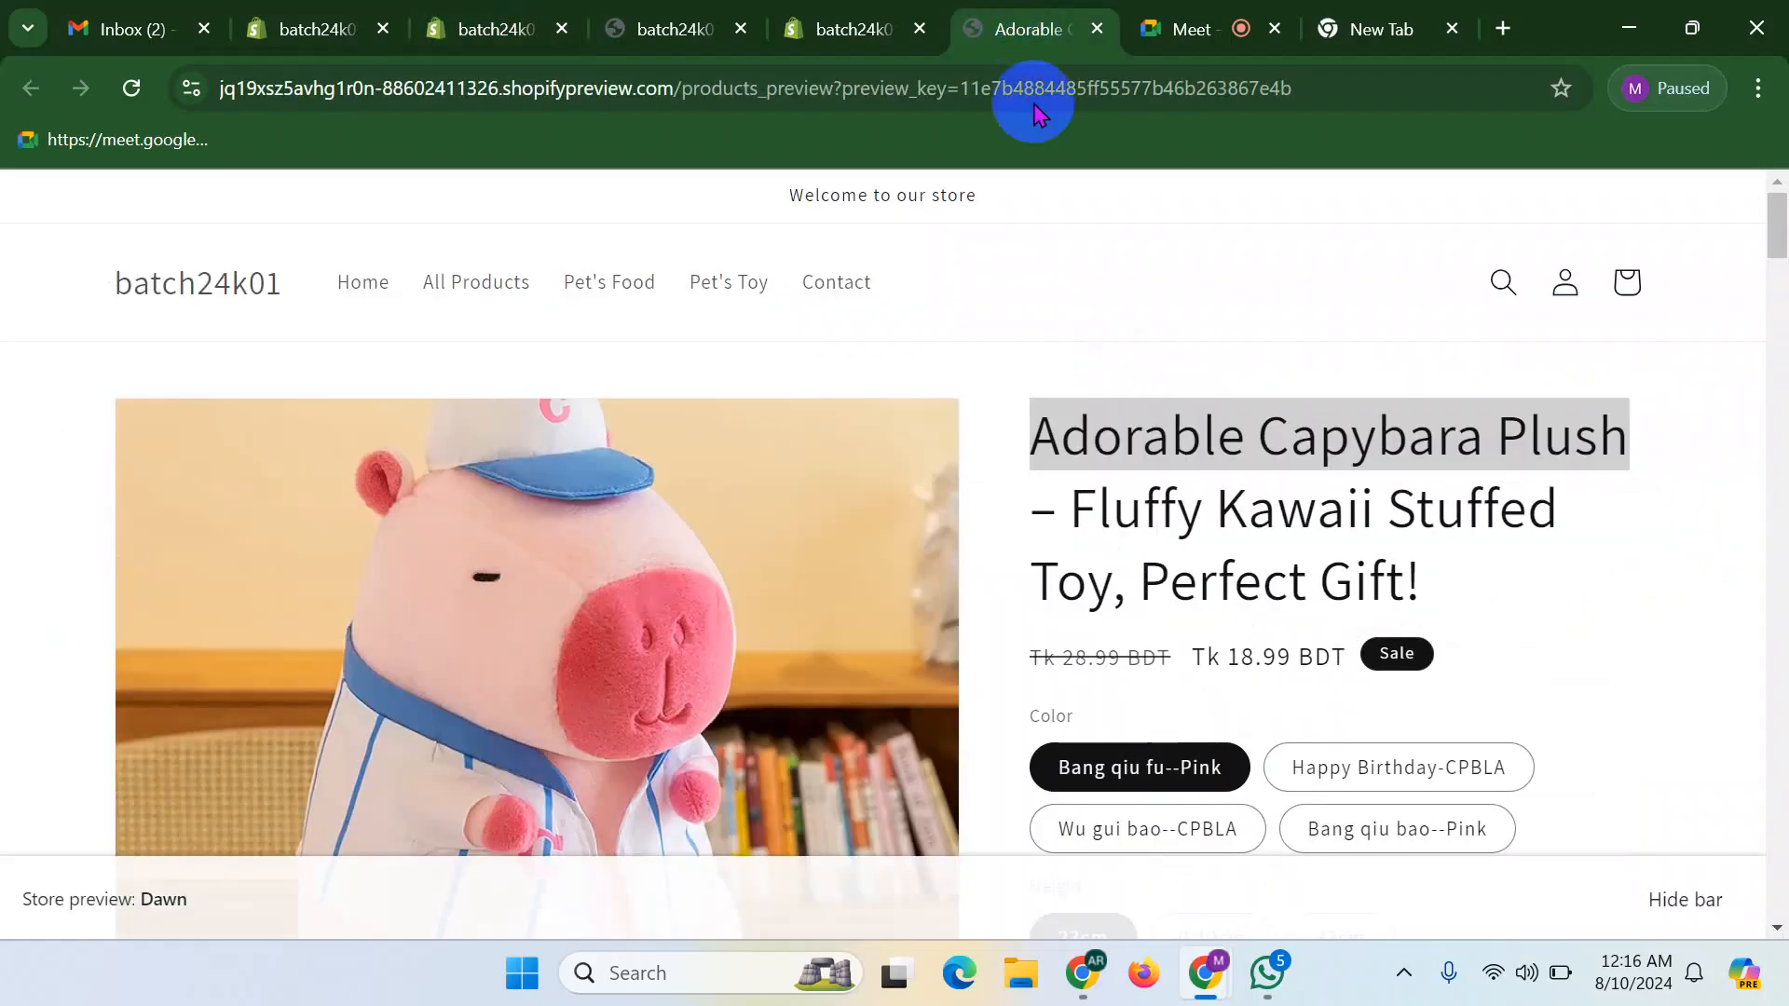
pyautogui.click(132, 87)
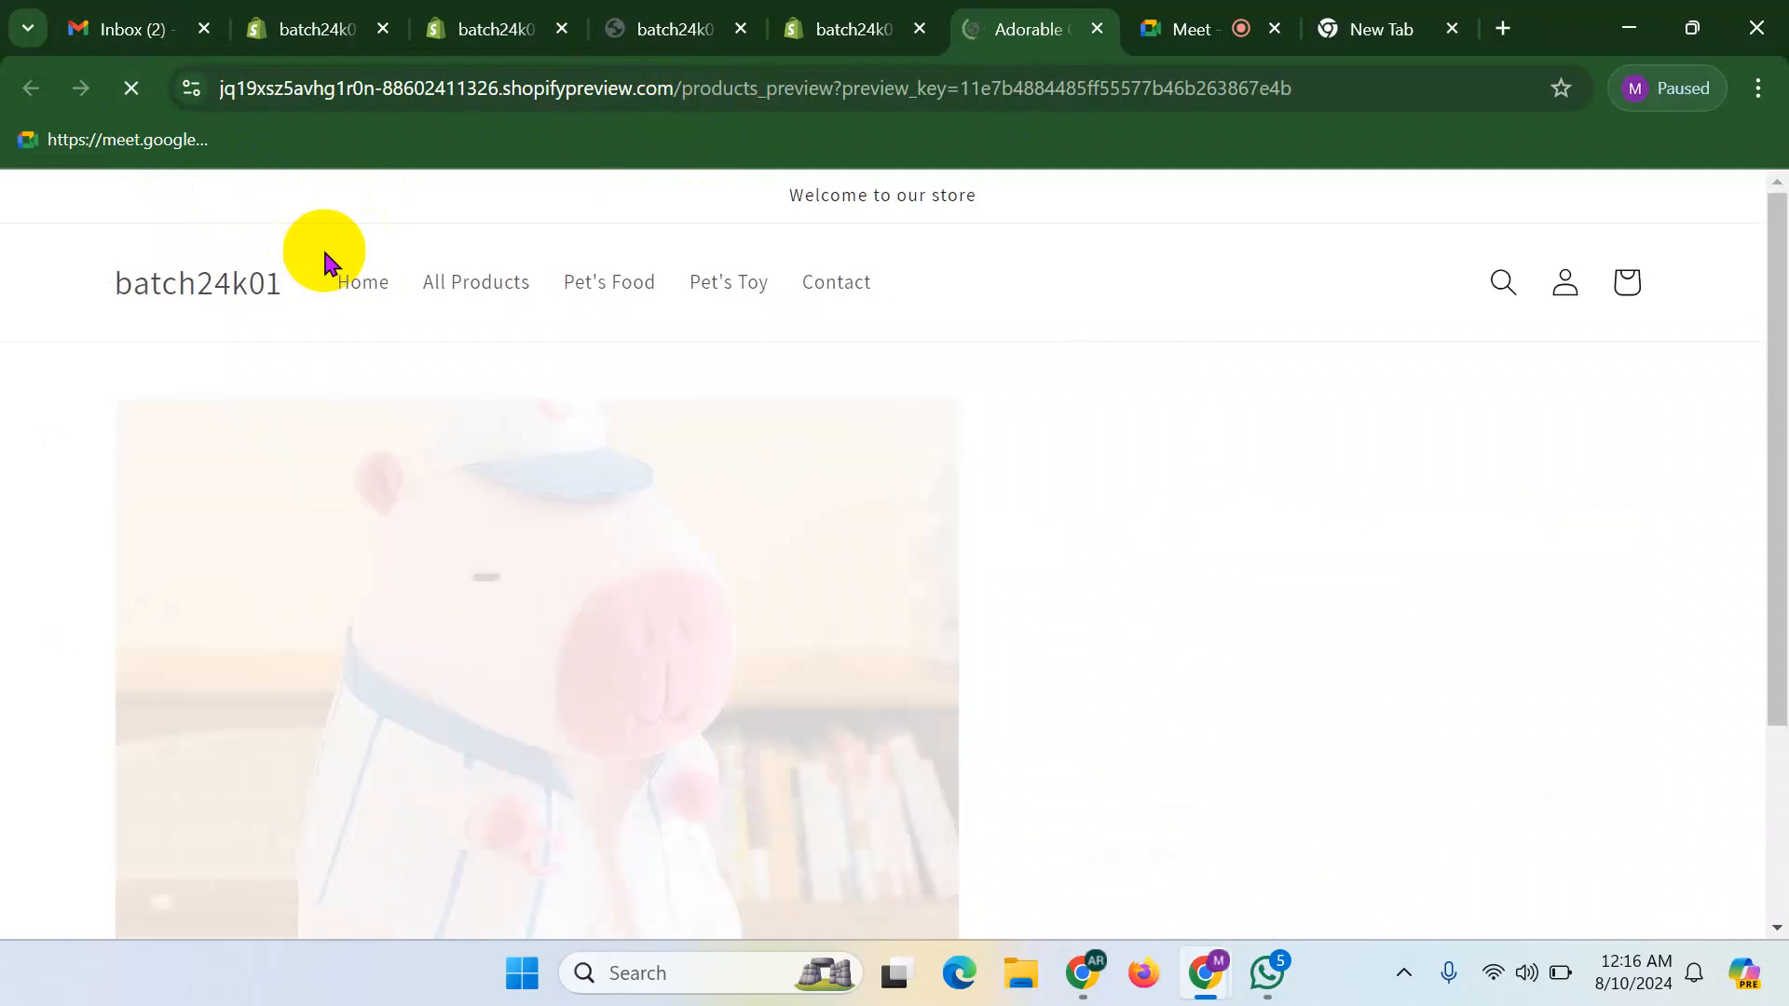
pyautogui.scroll(-3, 1495, 387)
pyautogui.scroll(-15, 1495, 386)
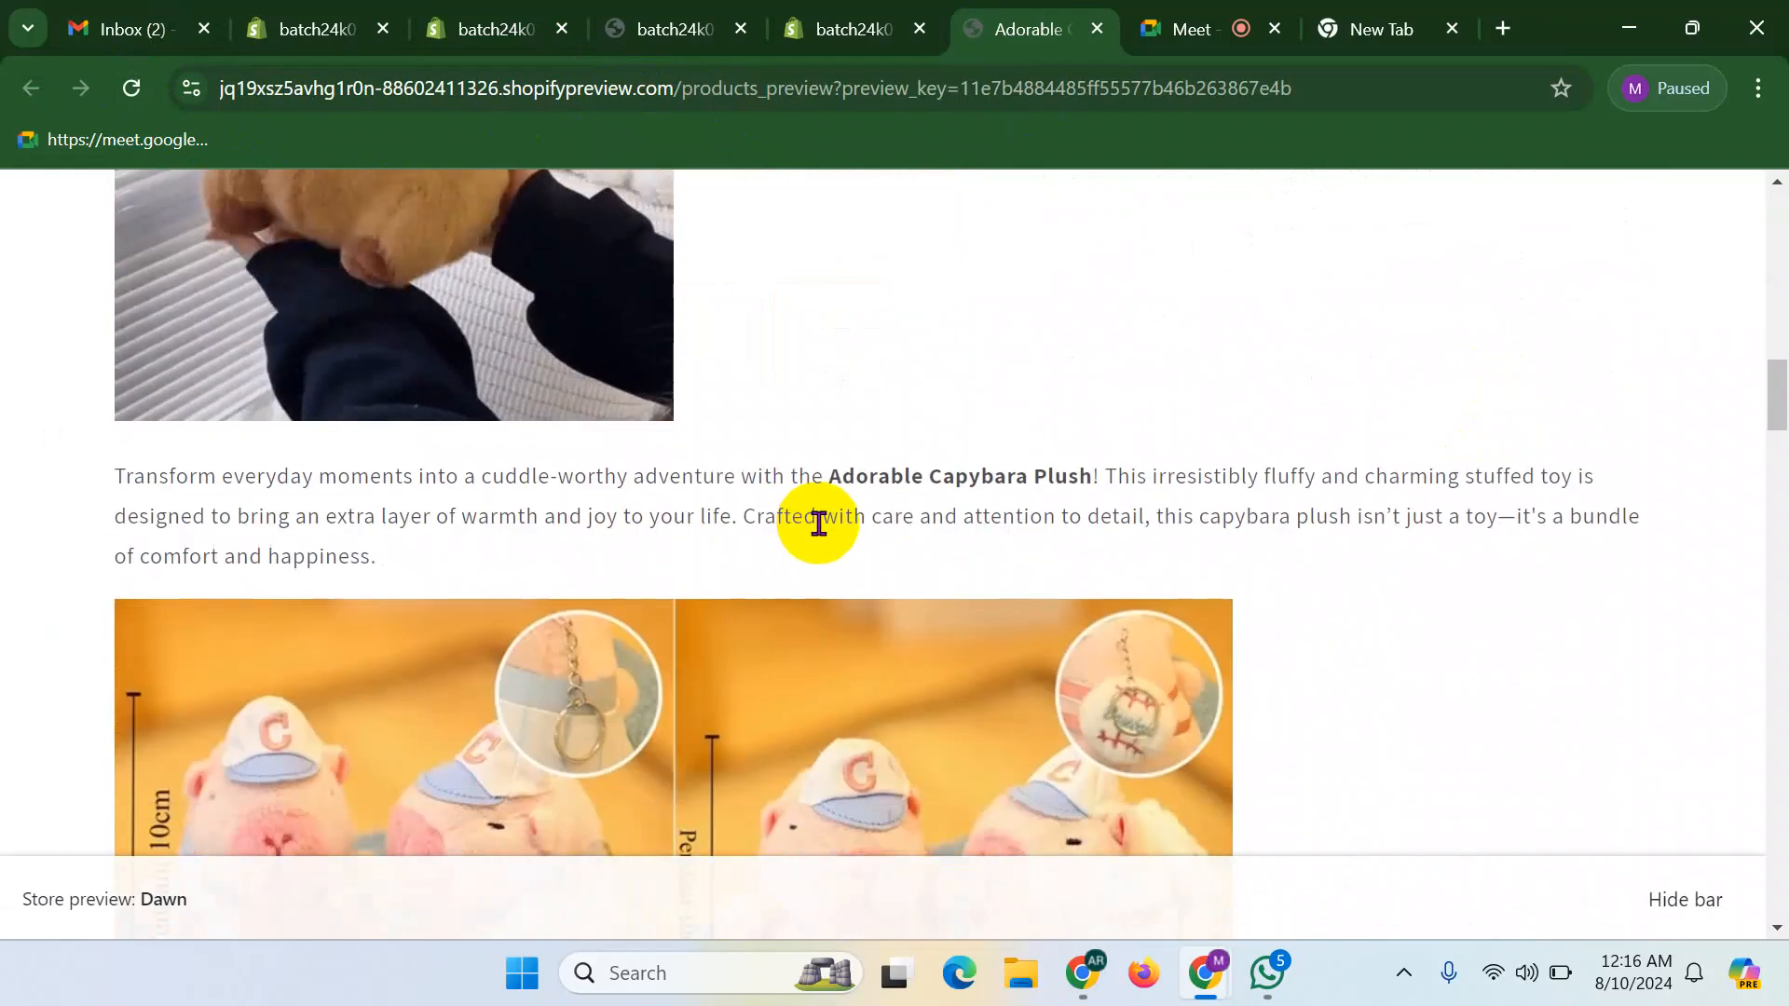
pyautogui.moveTo(1775, 396); pyautogui.dragTo(1763, 233)
pyautogui.click(1097, 29)
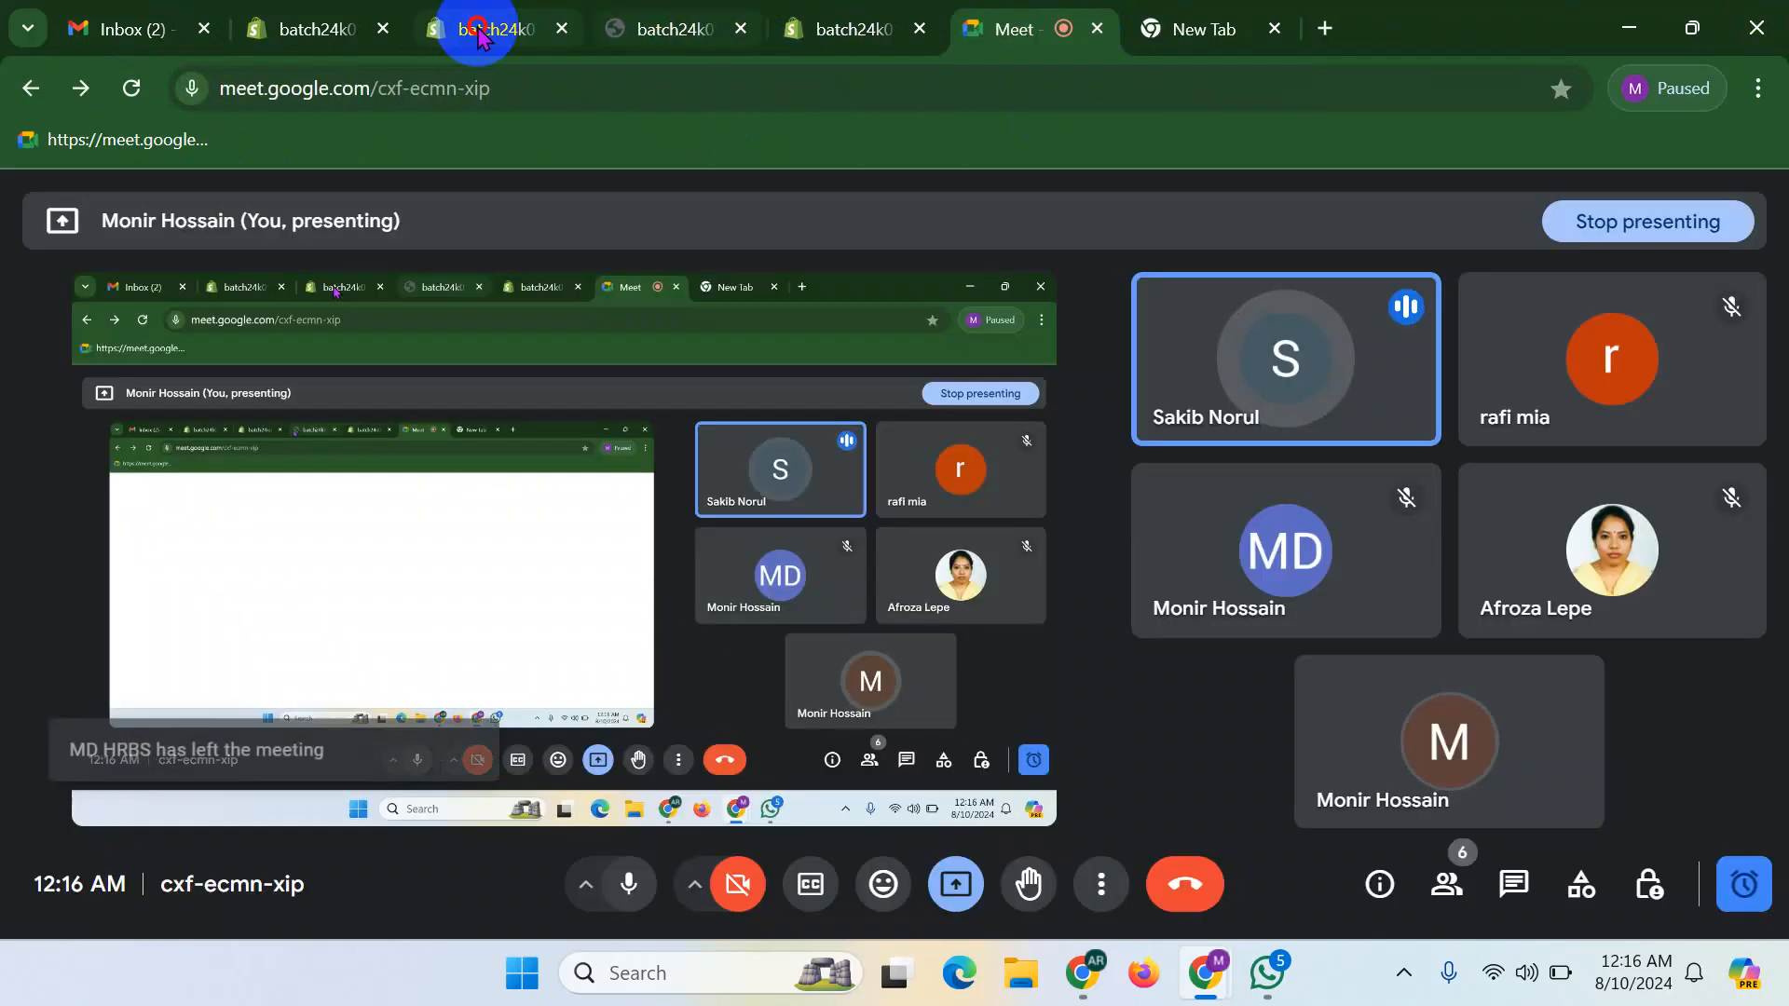
# - Open the published page's live view from the page editor and inspect the product page down through its description
pyautogui.click(486, 36)
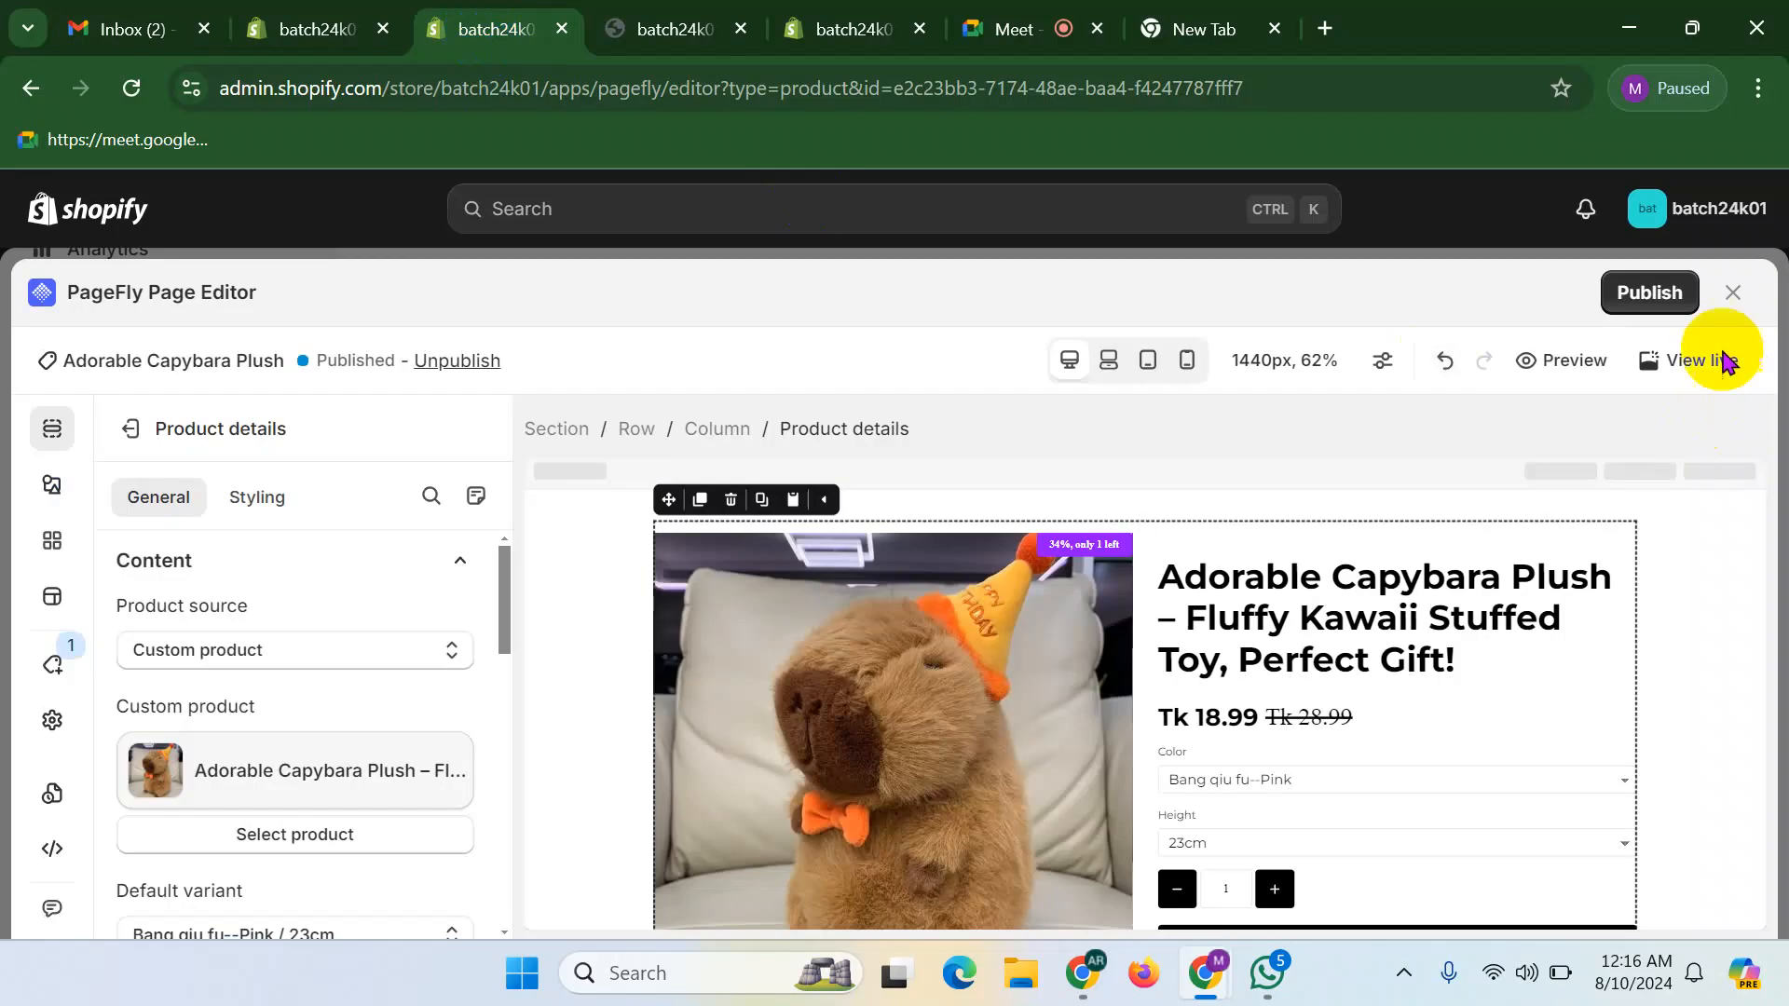
pyautogui.click(1695, 371)
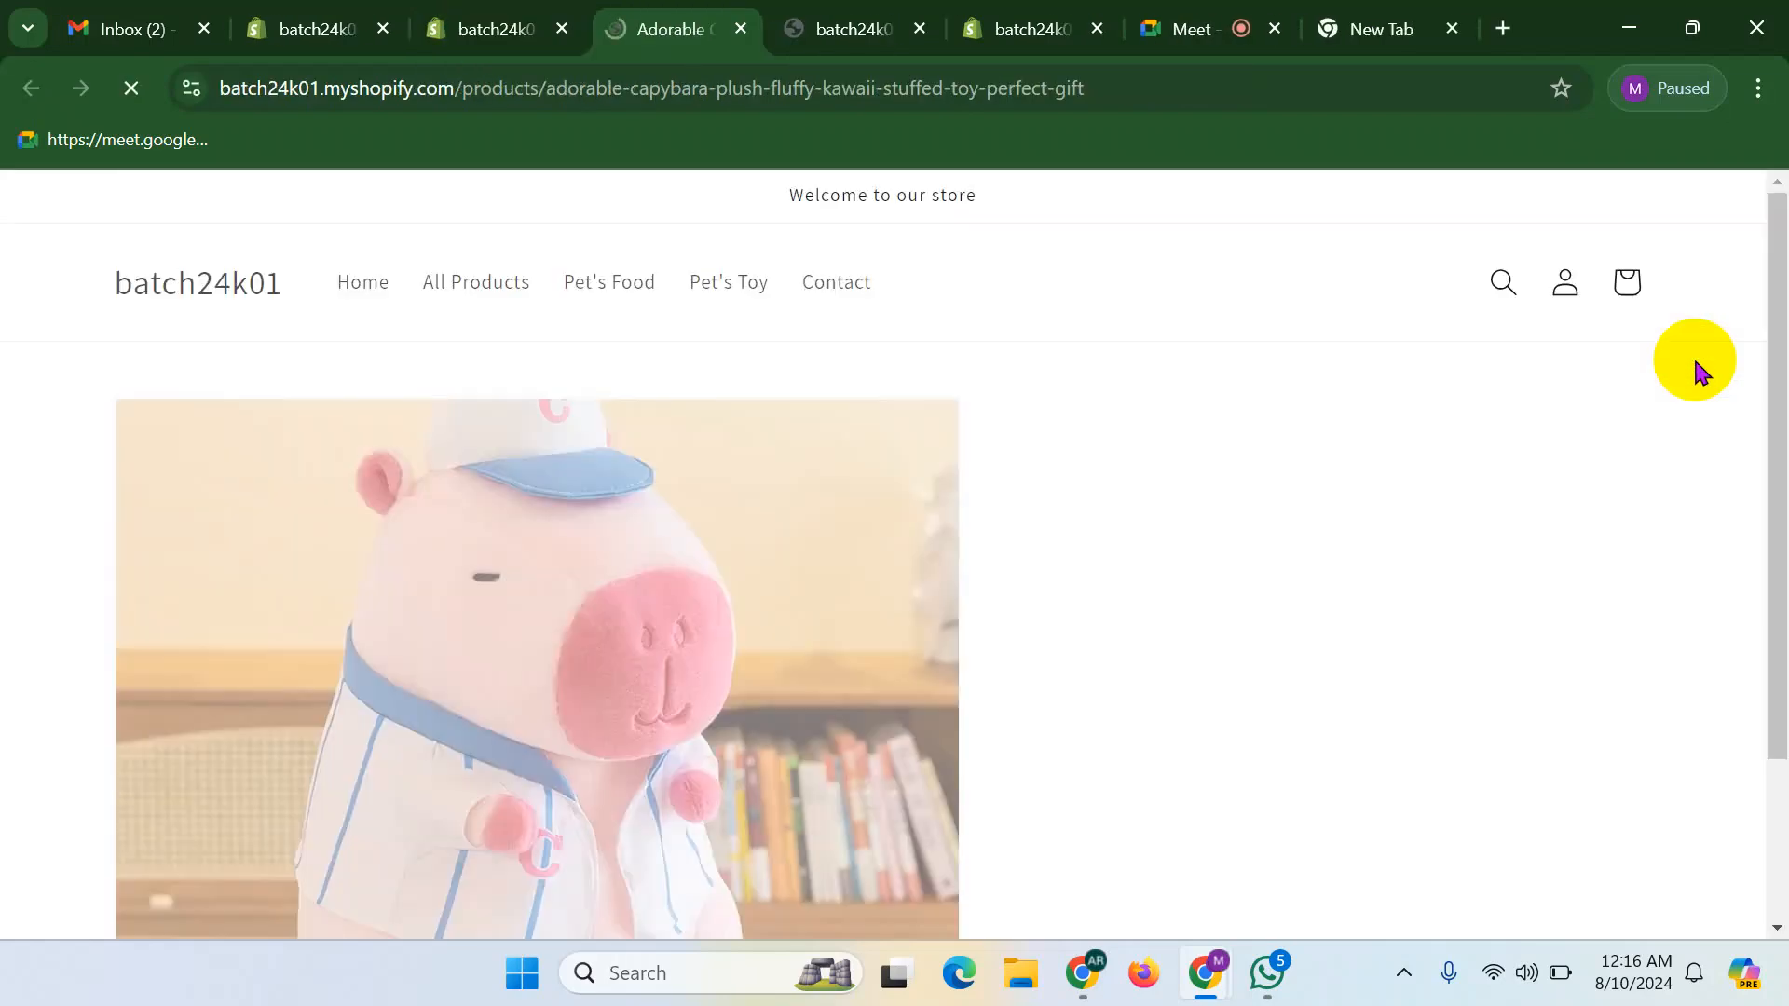
pyautogui.scroll(-20, 1362, 597)
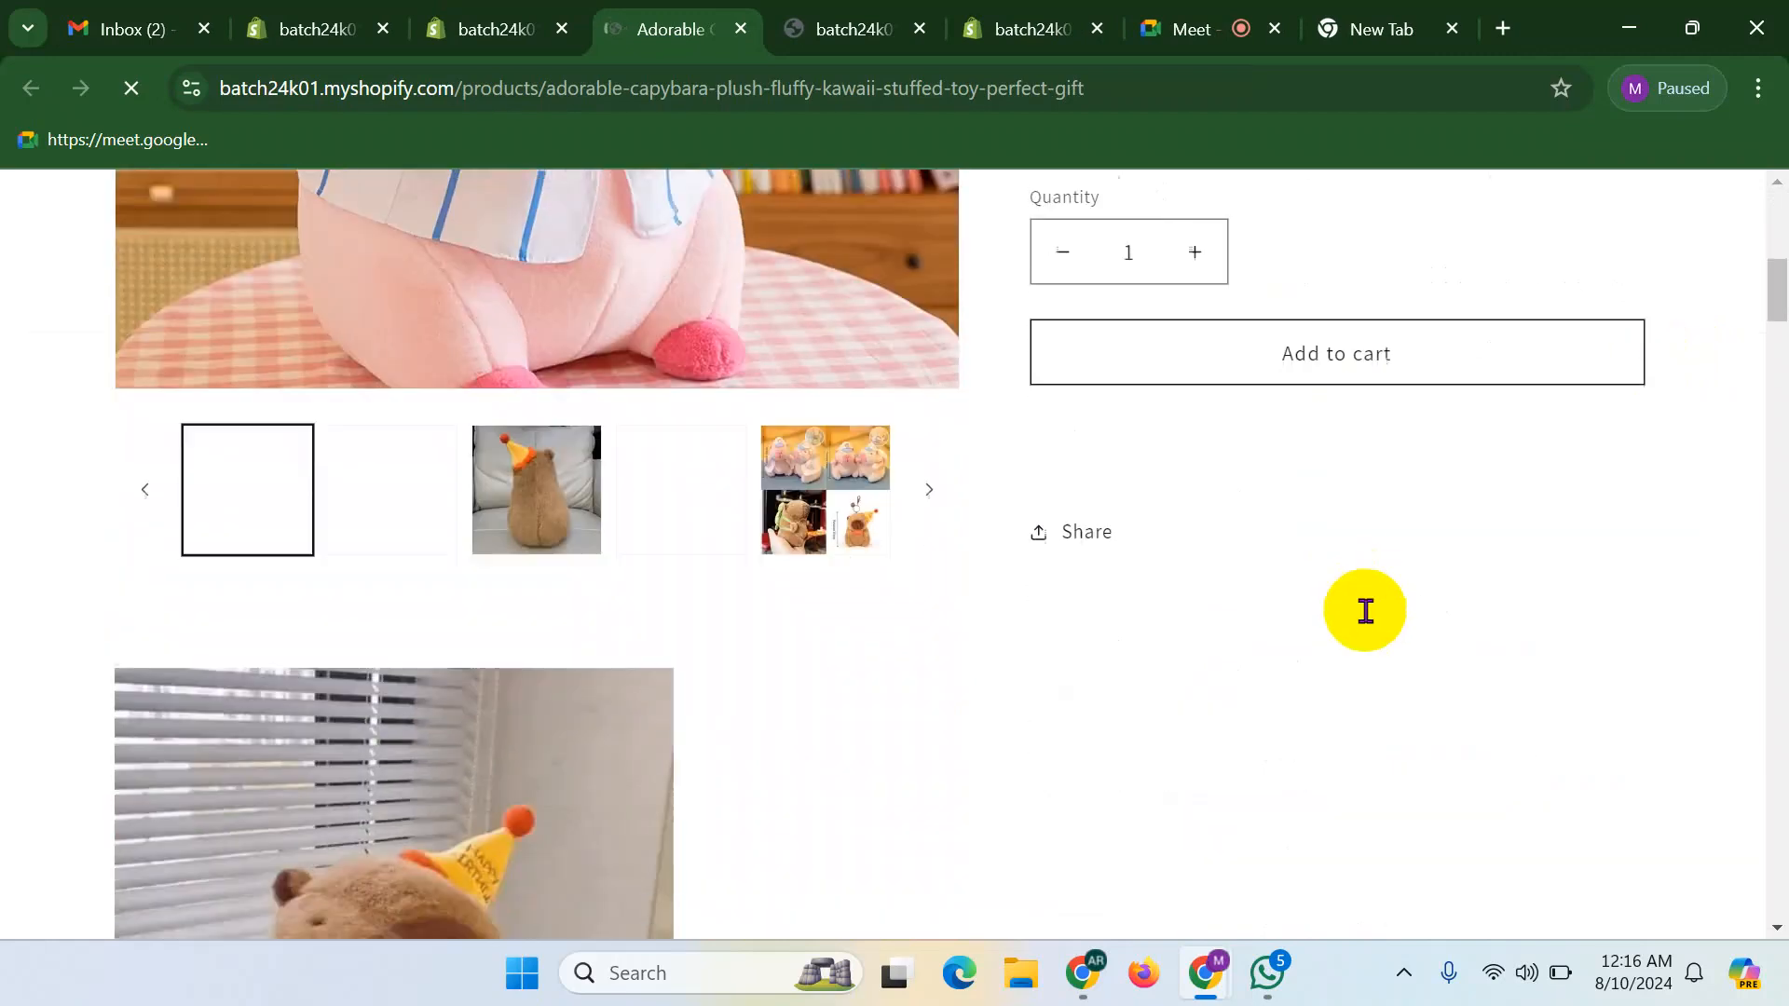
pyautogui.scroll(-20, 1363, 620)
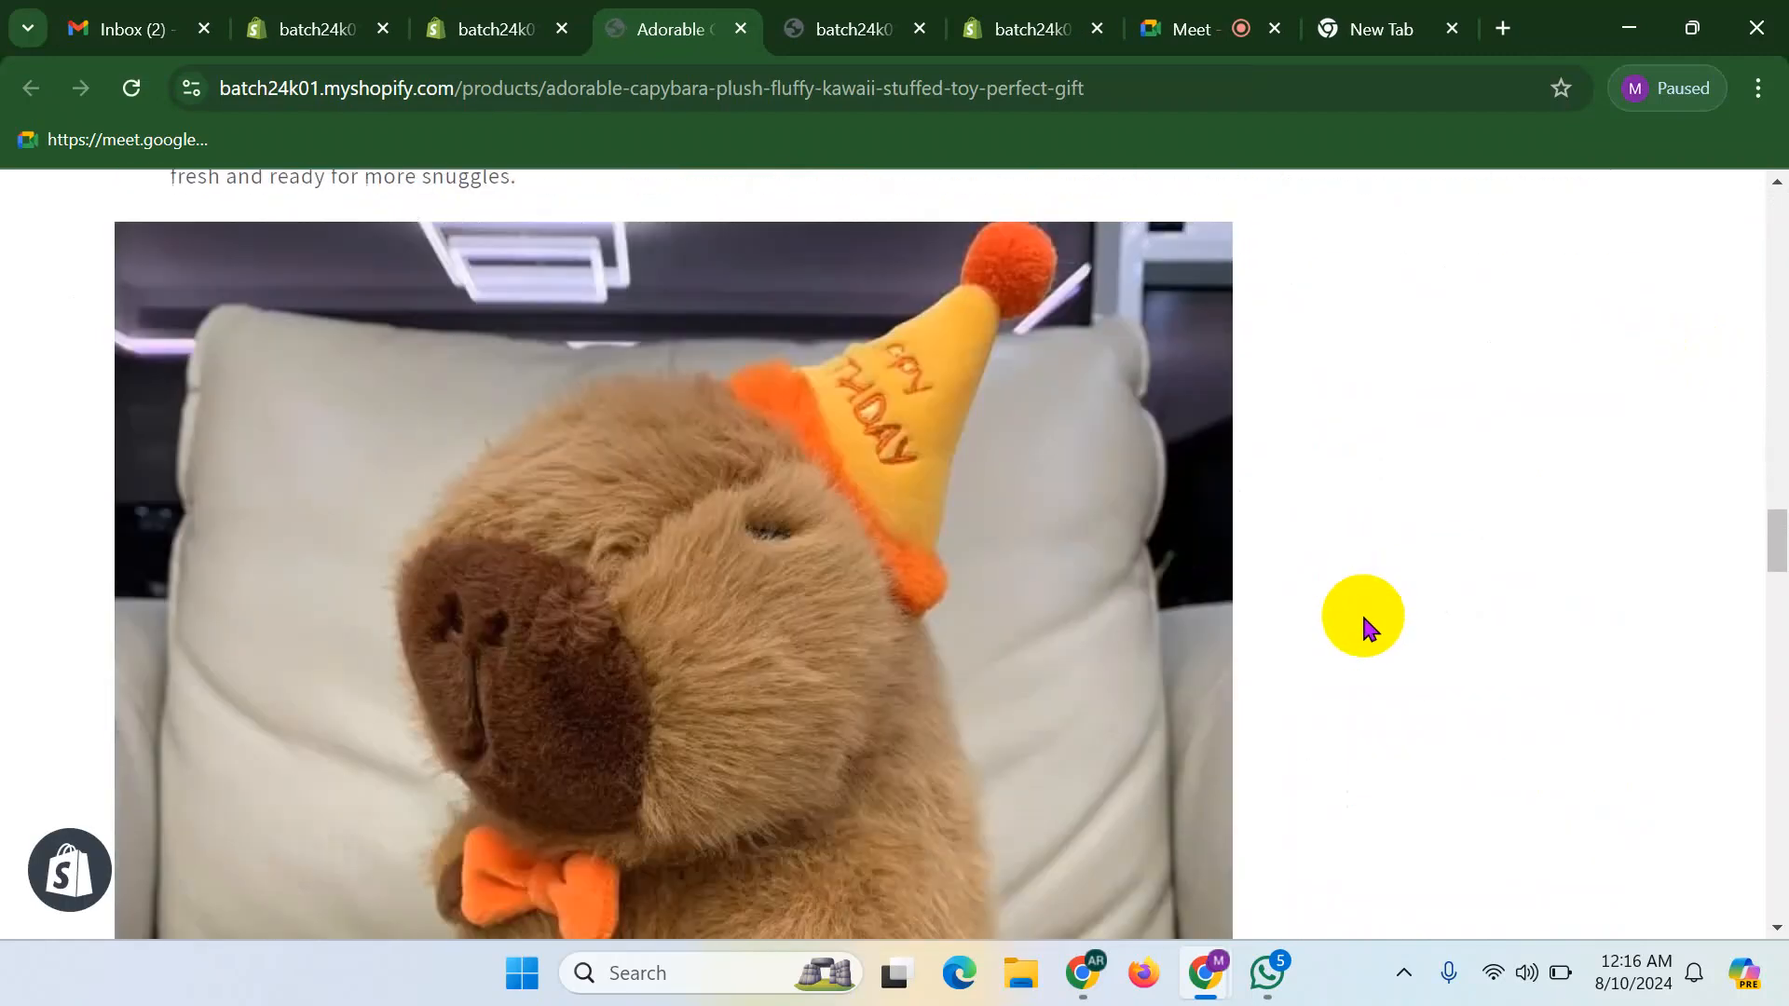
# - Inspect the rest of the live product page, from the description images down to the custom product section and the footer
pyautogui.scroll(-10, 1362, 619)
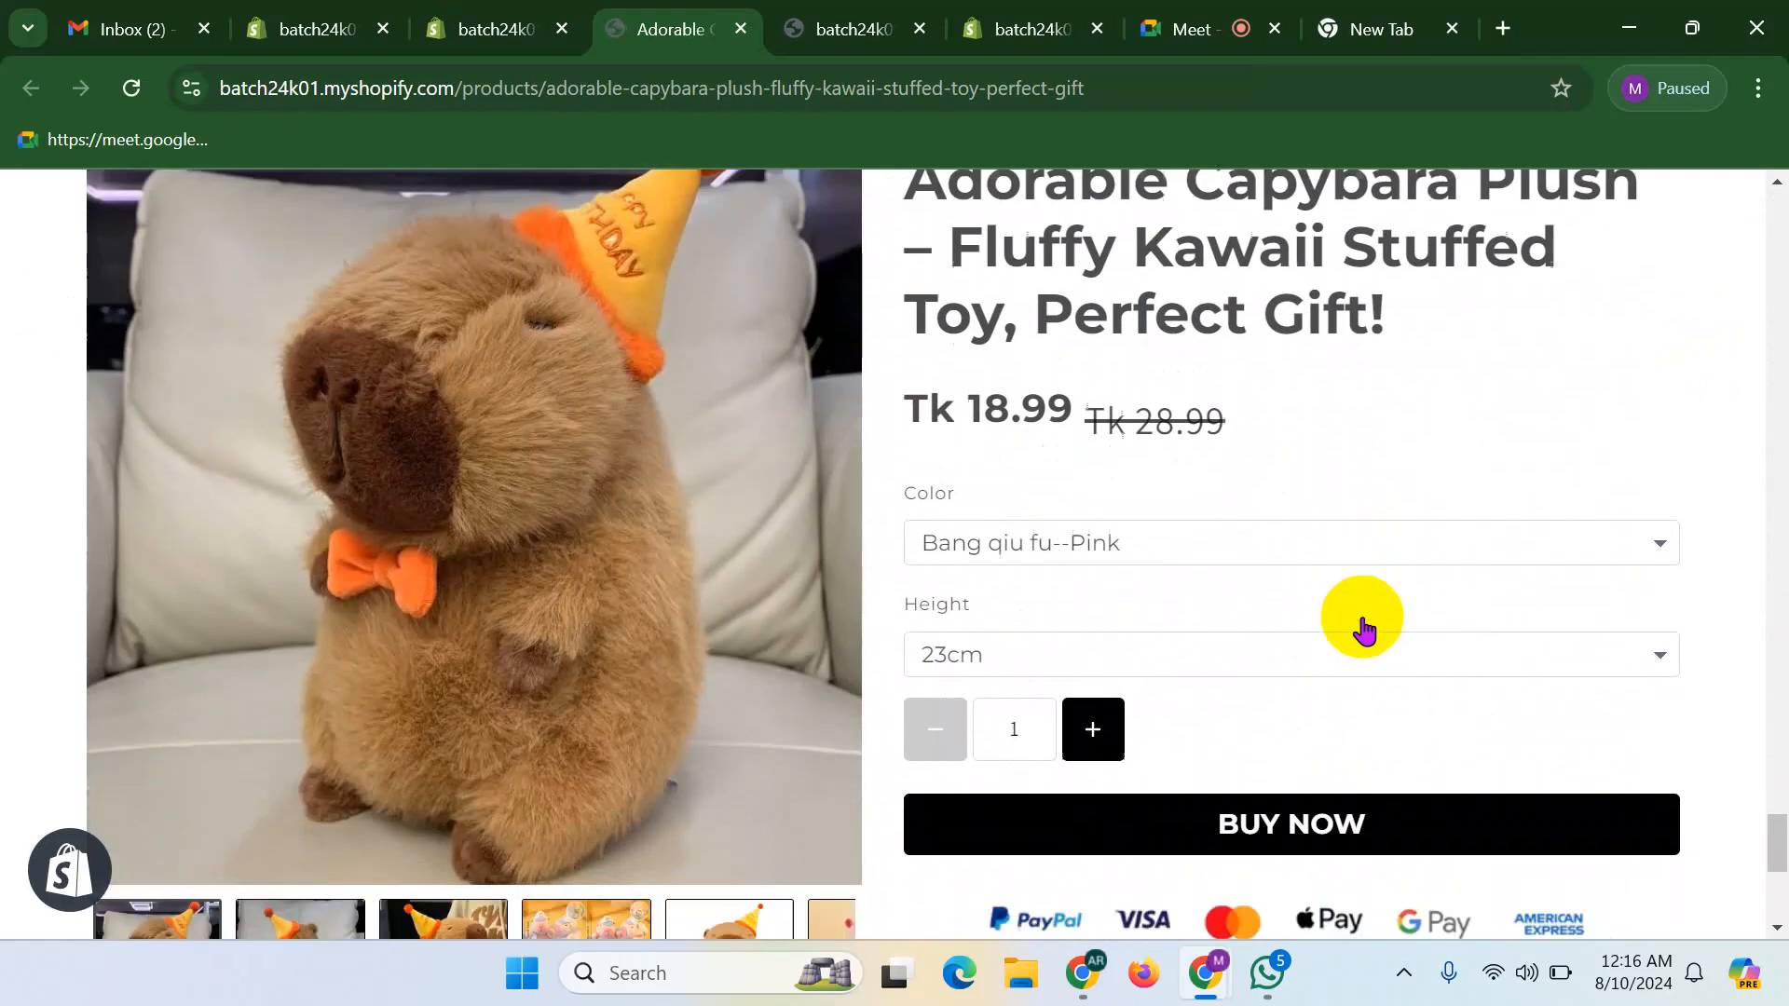
pyautogui.scroll(5, 1360, 615)
pyautogui.scroll(-3, 1443, 519)
pyautogui.scroll(-5, 1443, 508)
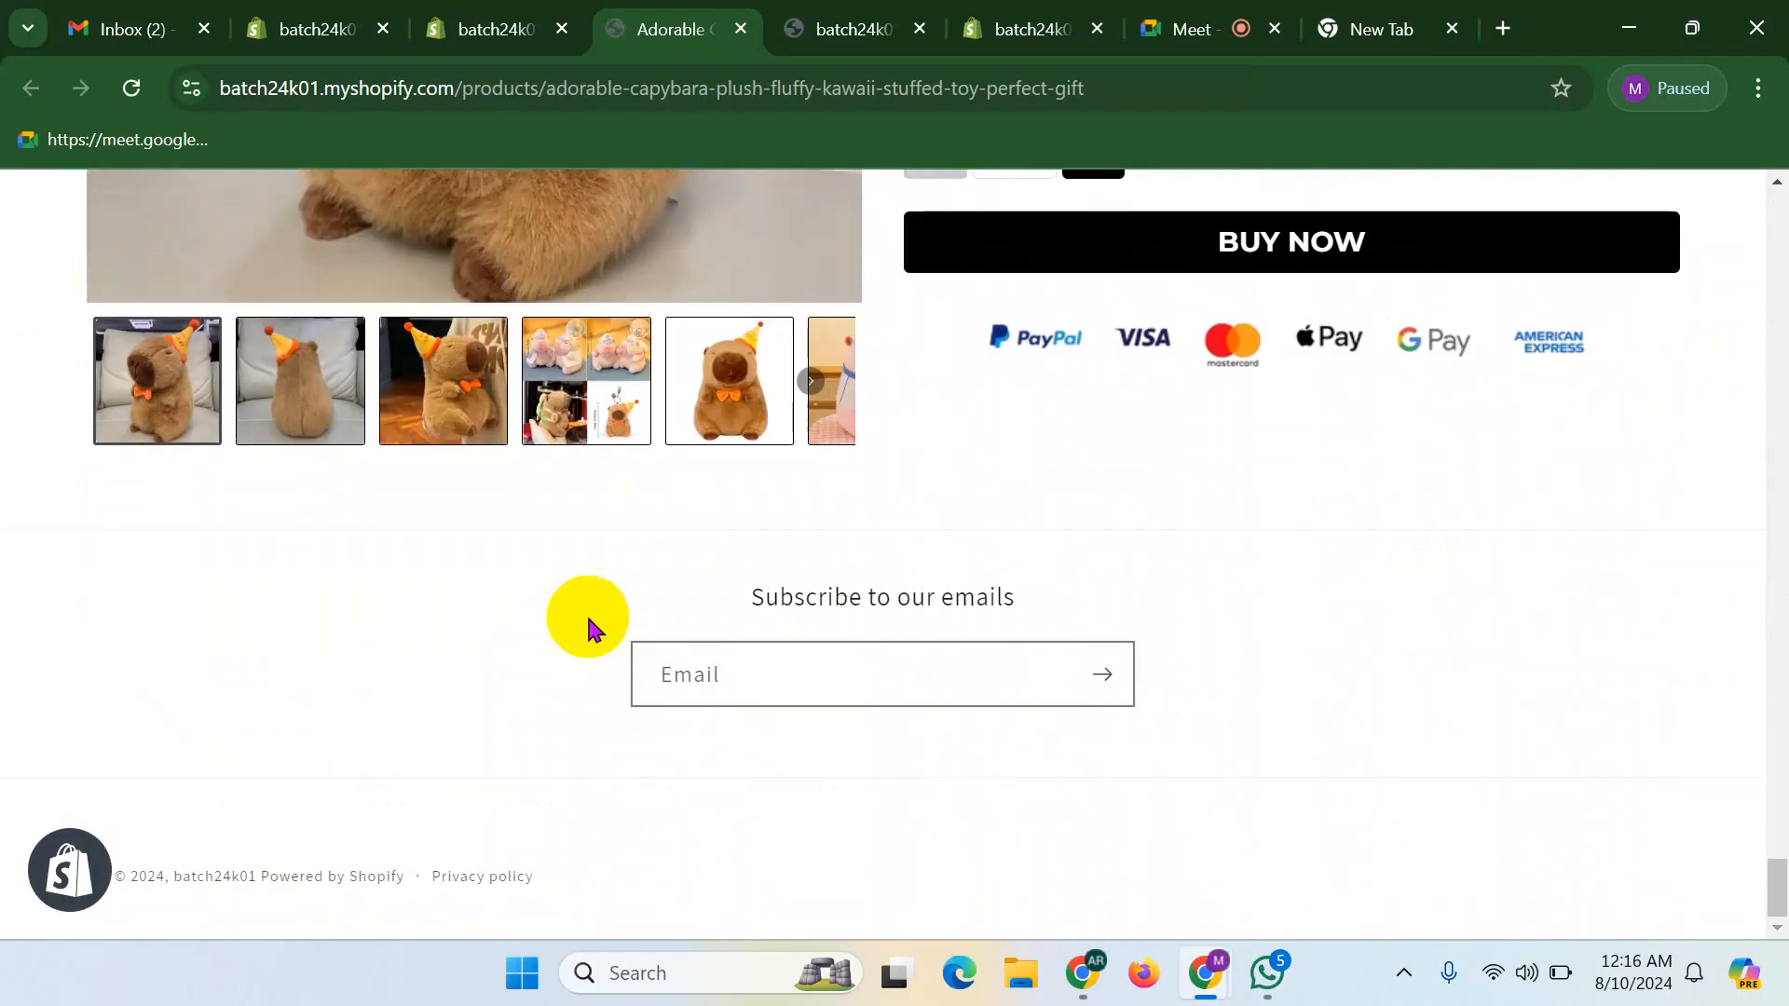
pyautogui.scroll(7, 575, 599)
pyautogui.scroll(3, 1099, 783)
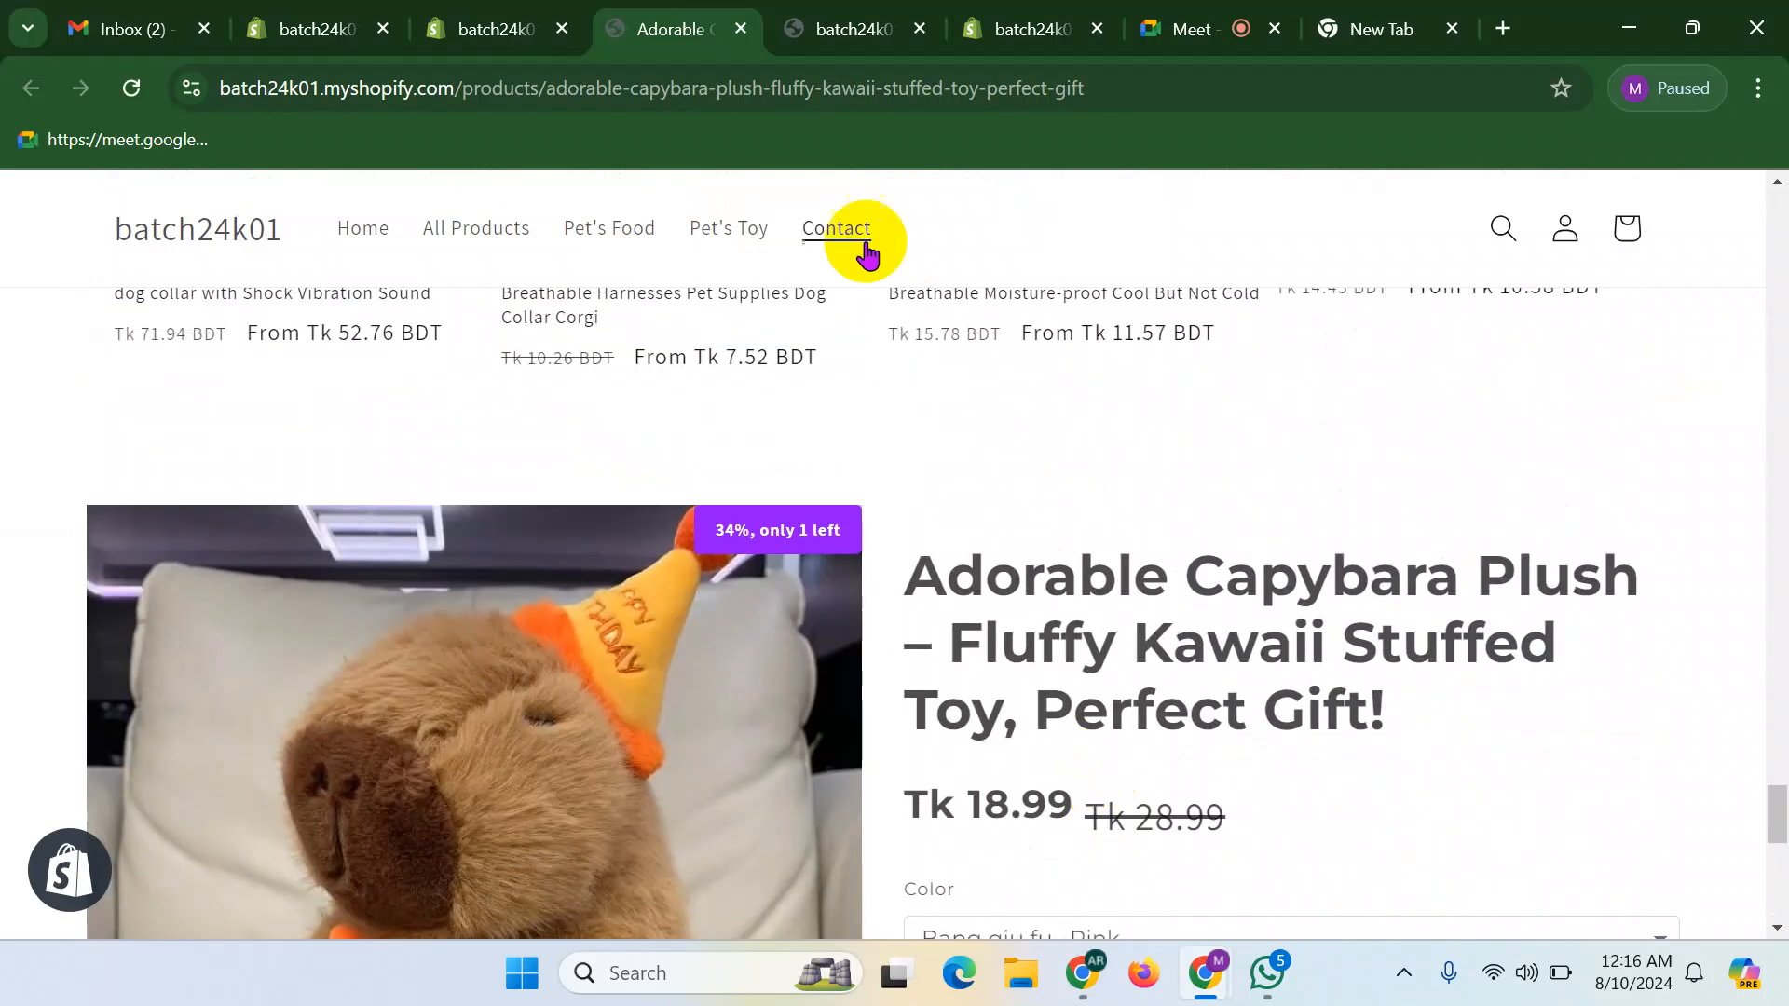
# - Load the store's admin from batch24k01.myshopify.com/admin in the page preview's tab and dismiss the Energy Saver notice
pyautogui.click(854, 32)
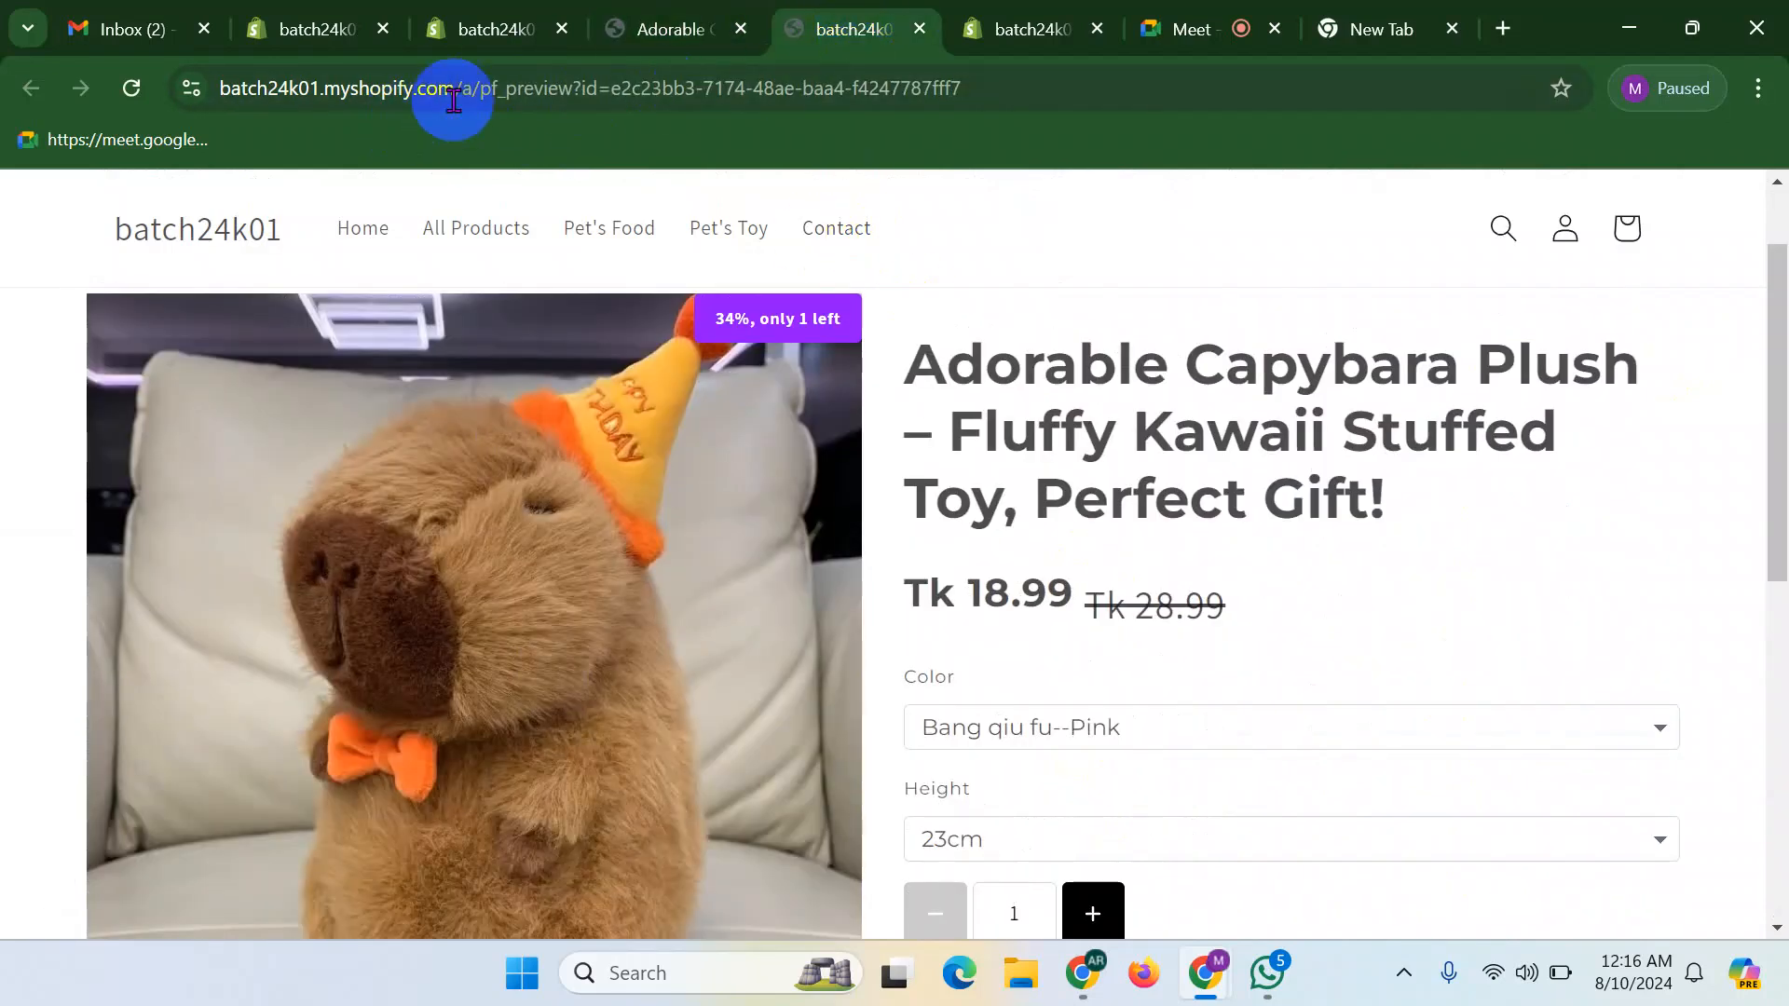
pyautogui.moveTo(472, 91); pyautogui.dragTo(1184, 84)
pyautogui.press('BackSpace')
pyautogui.press('BackSpace')
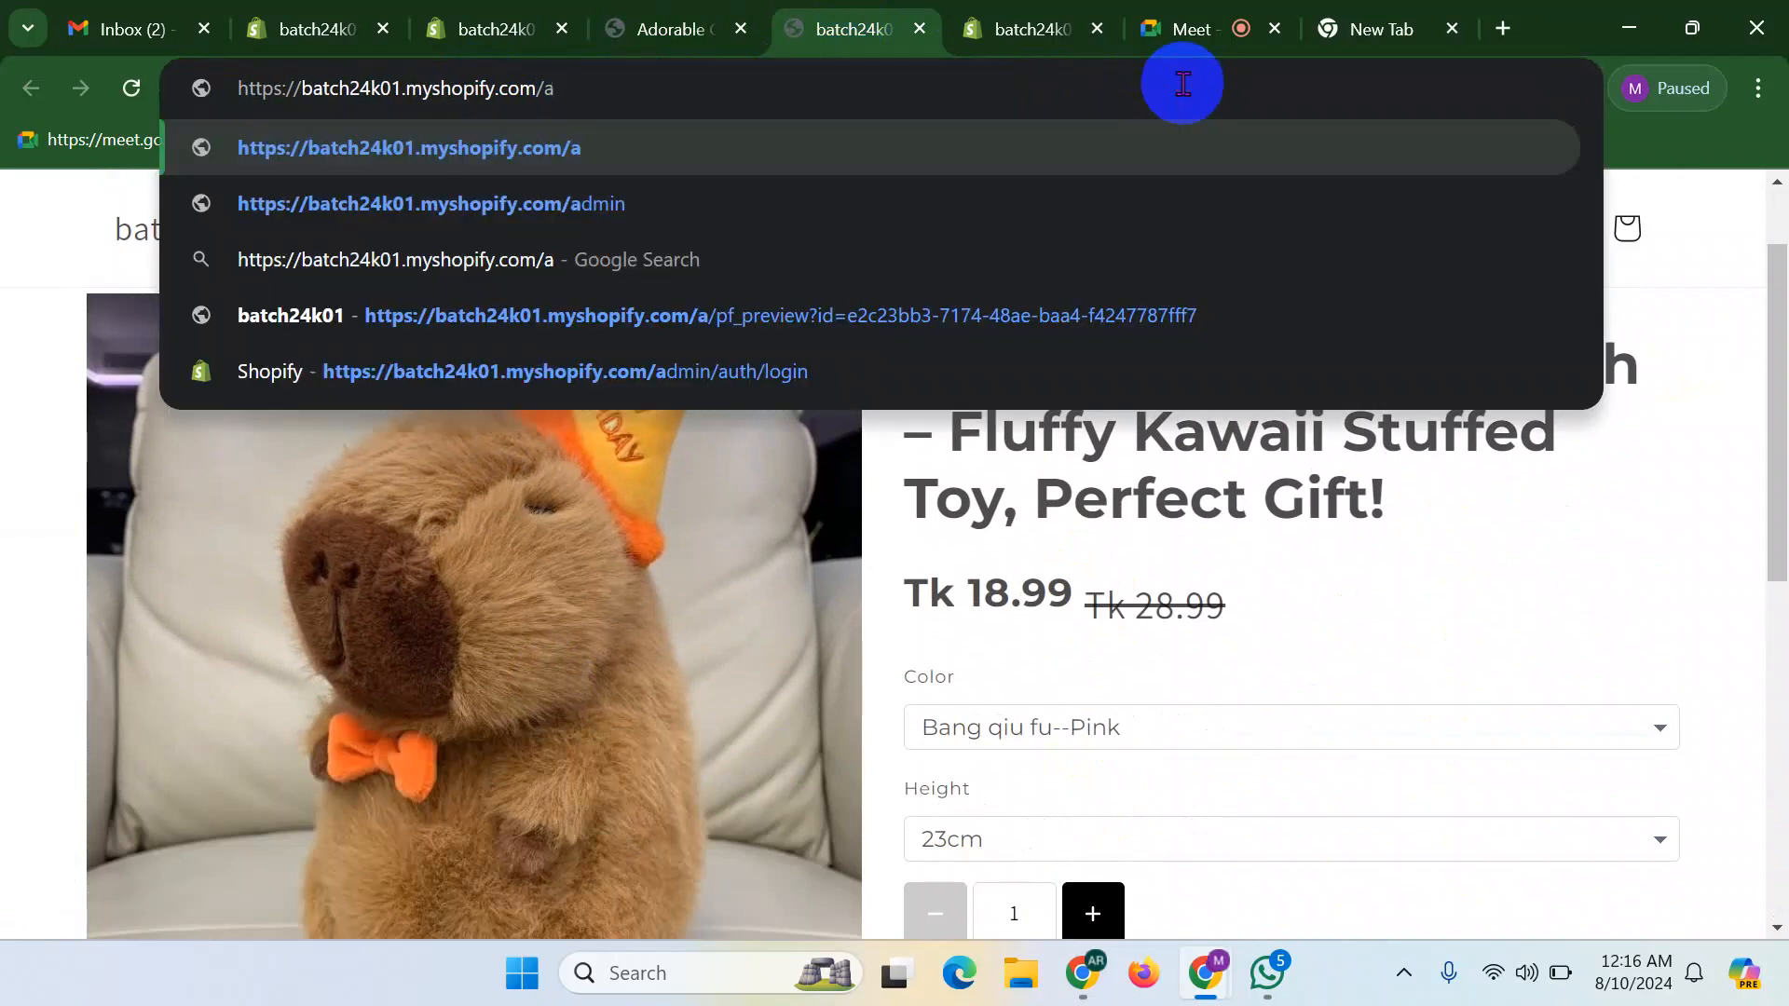
pyautogui.write('admi')
pyautogui.press('Return')
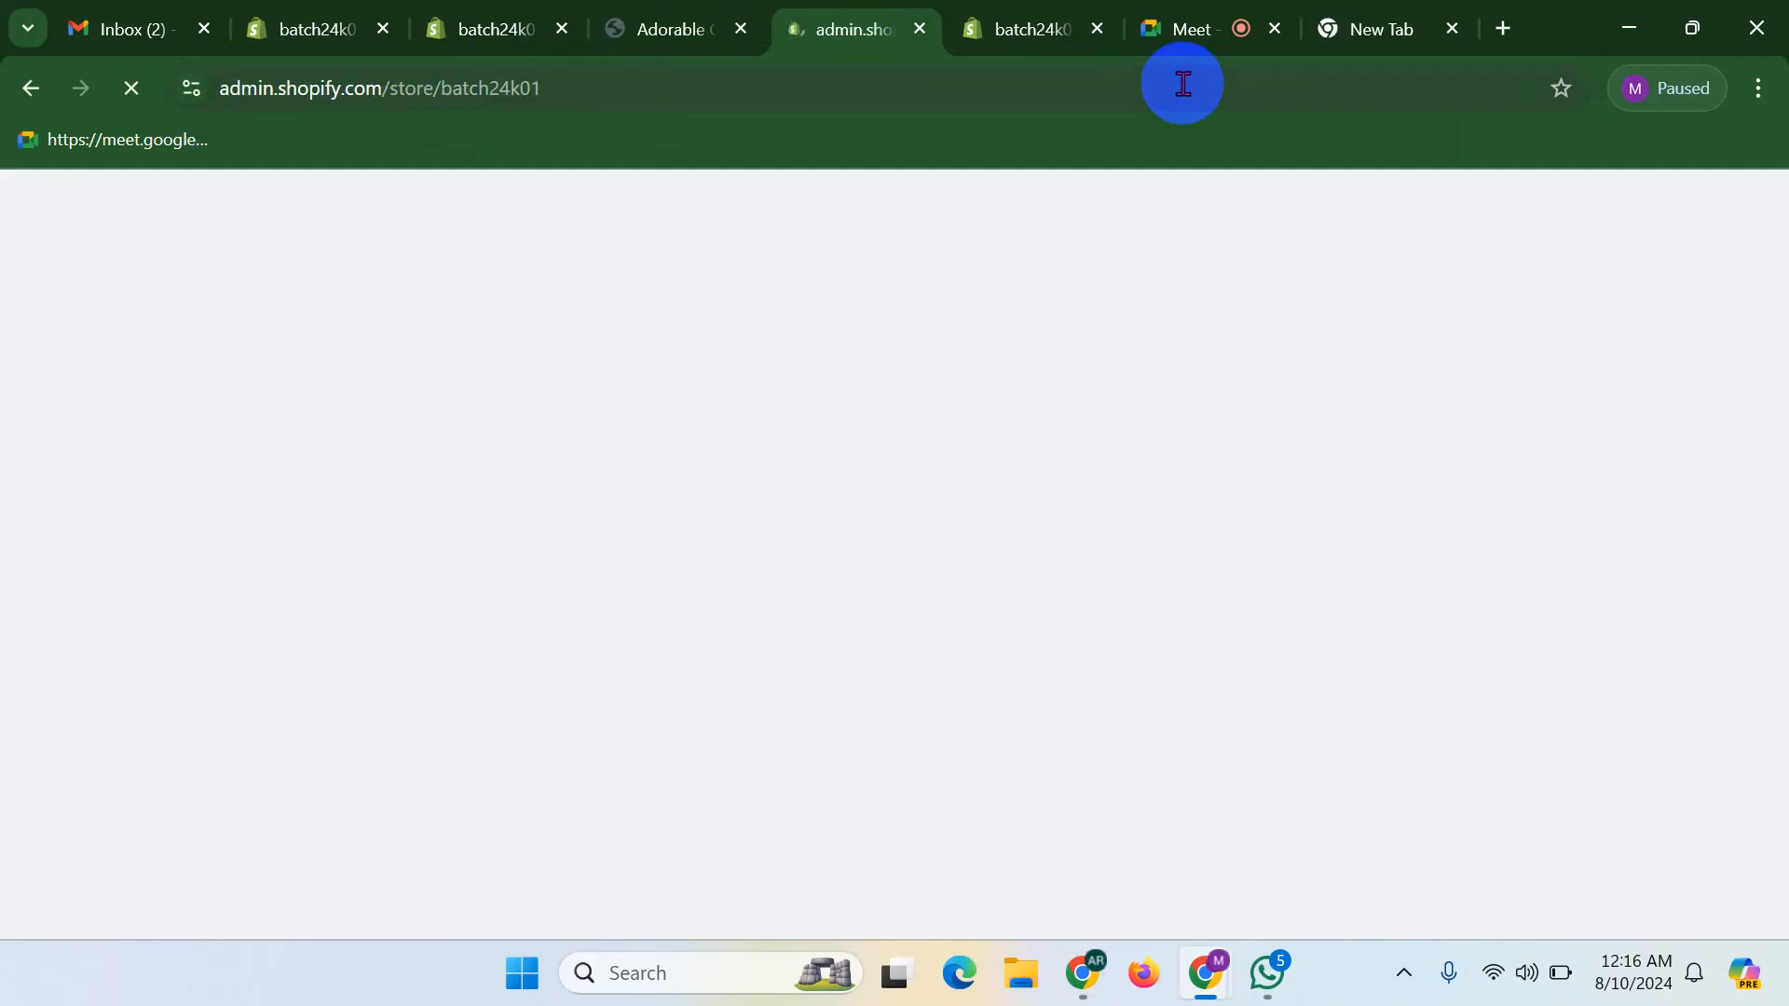
pyautogui.click(481, 28)
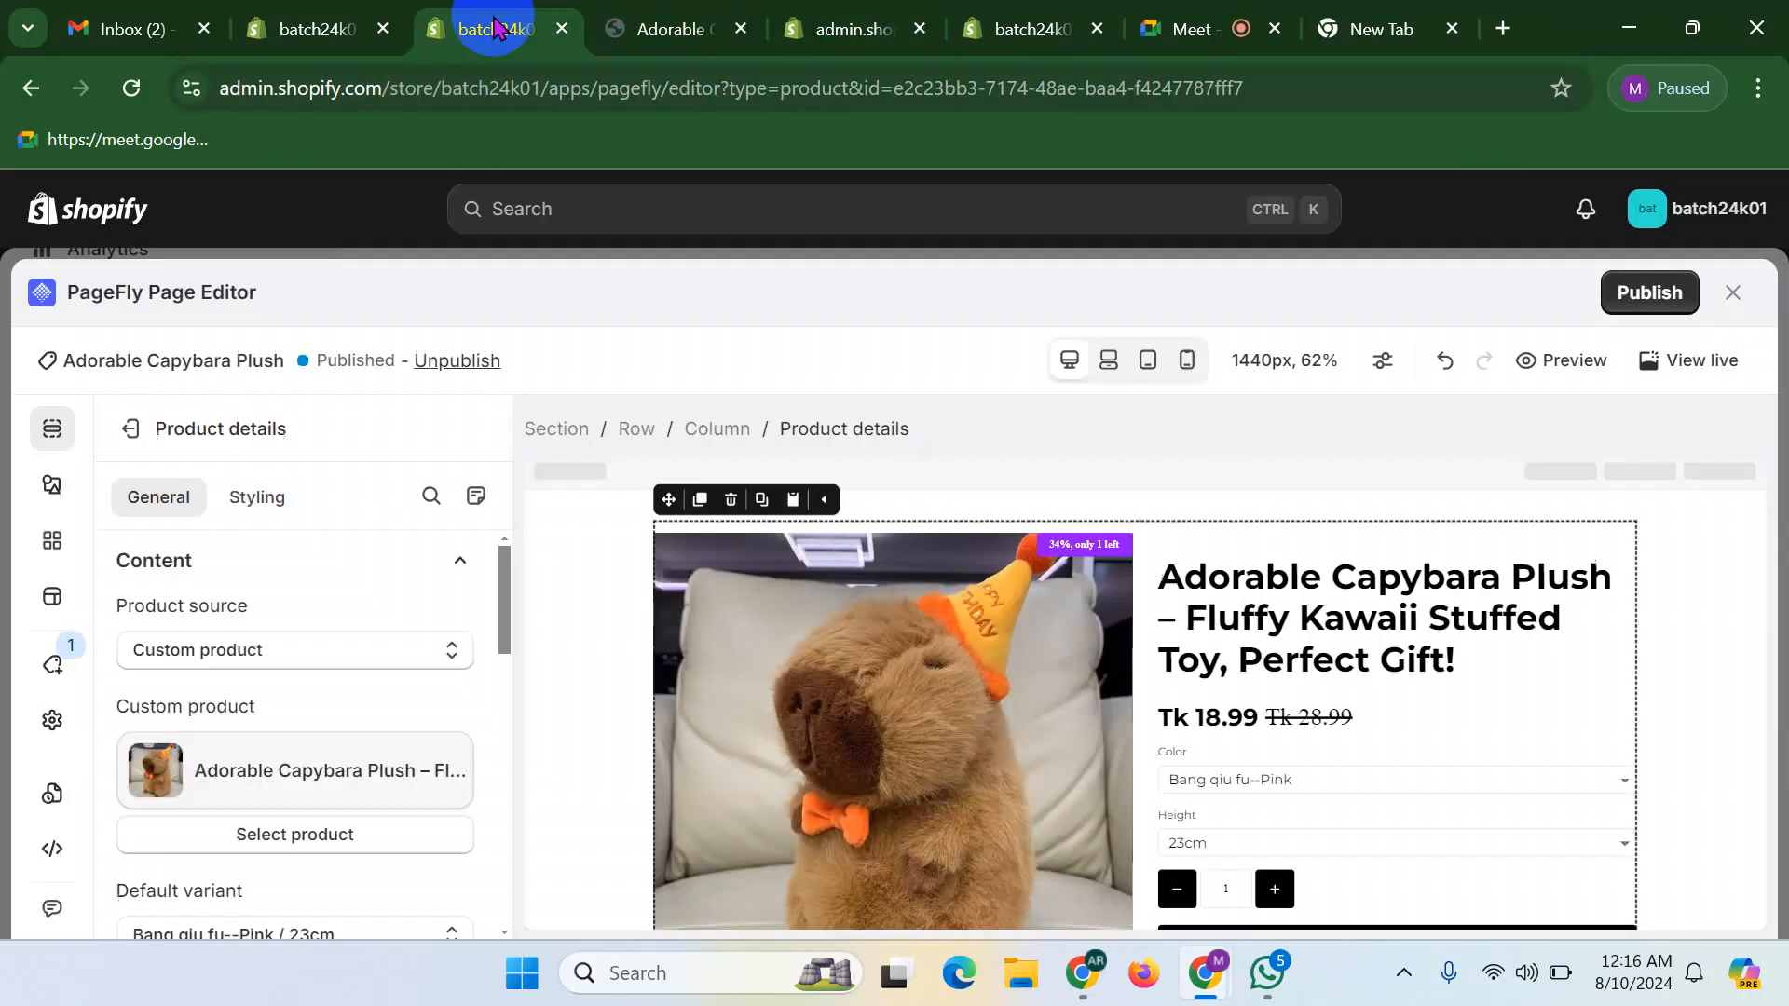
pyautogui.click(303, 21)
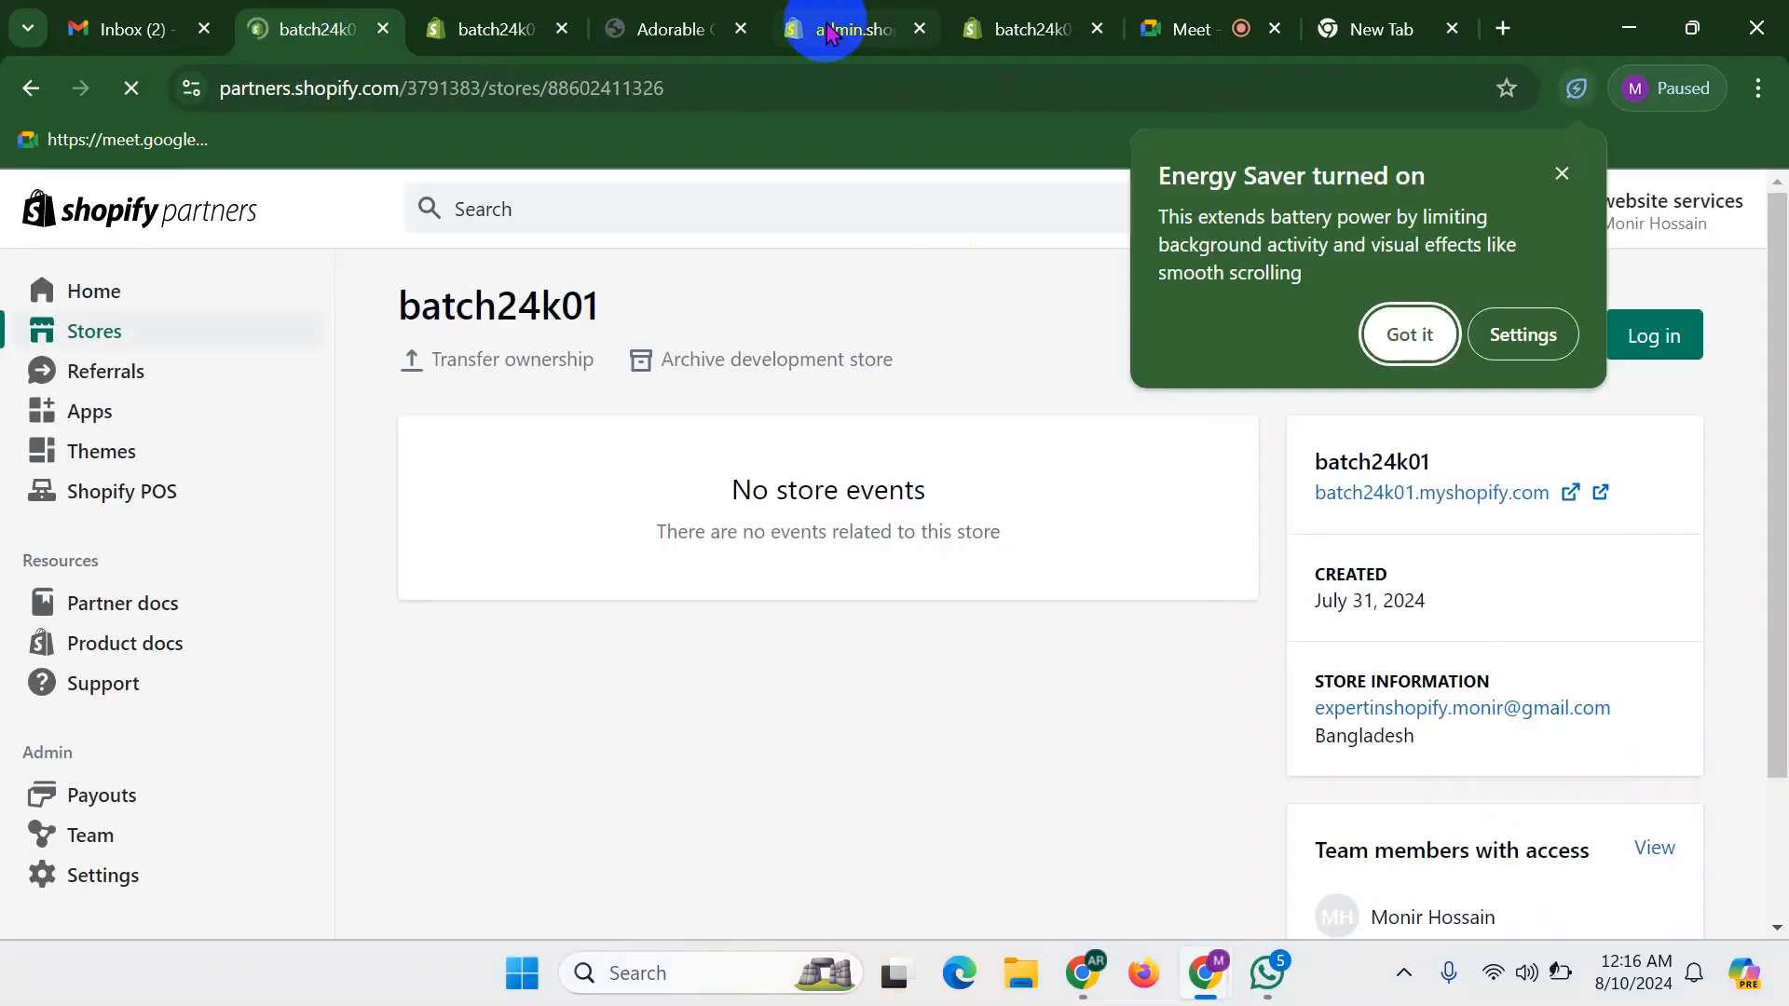
pyautogui.click(829, 31)
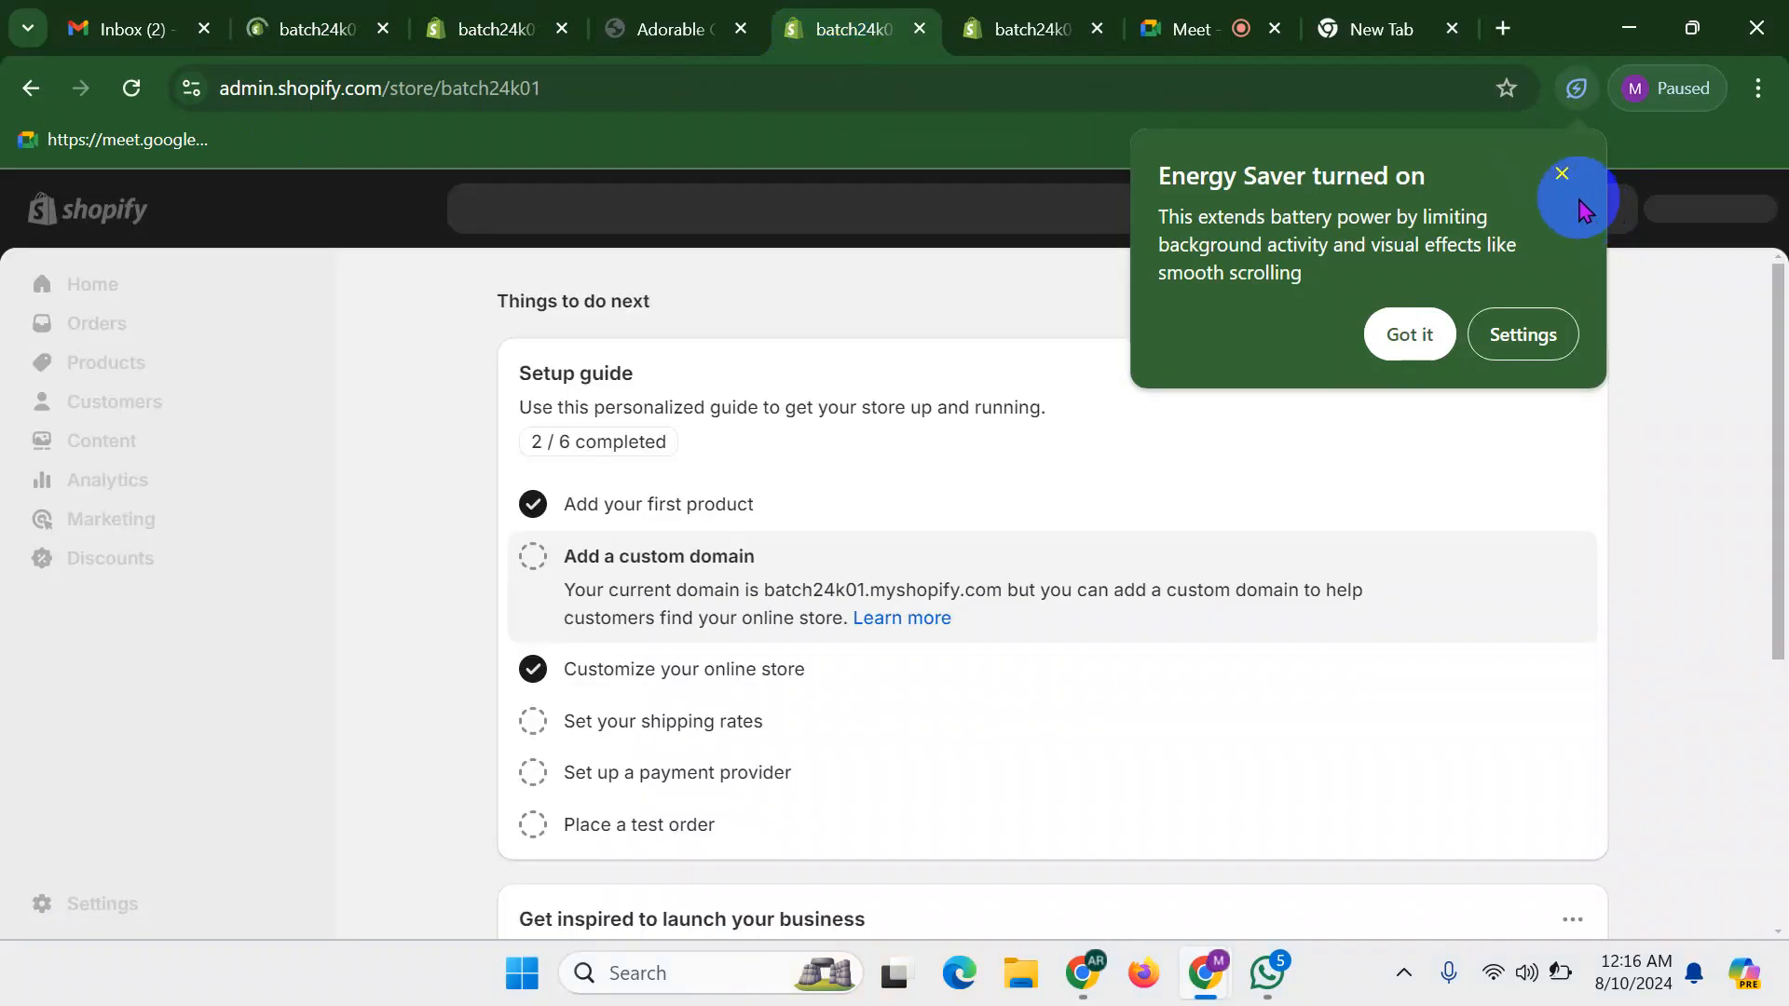
pyautogui.click(1562, 173)
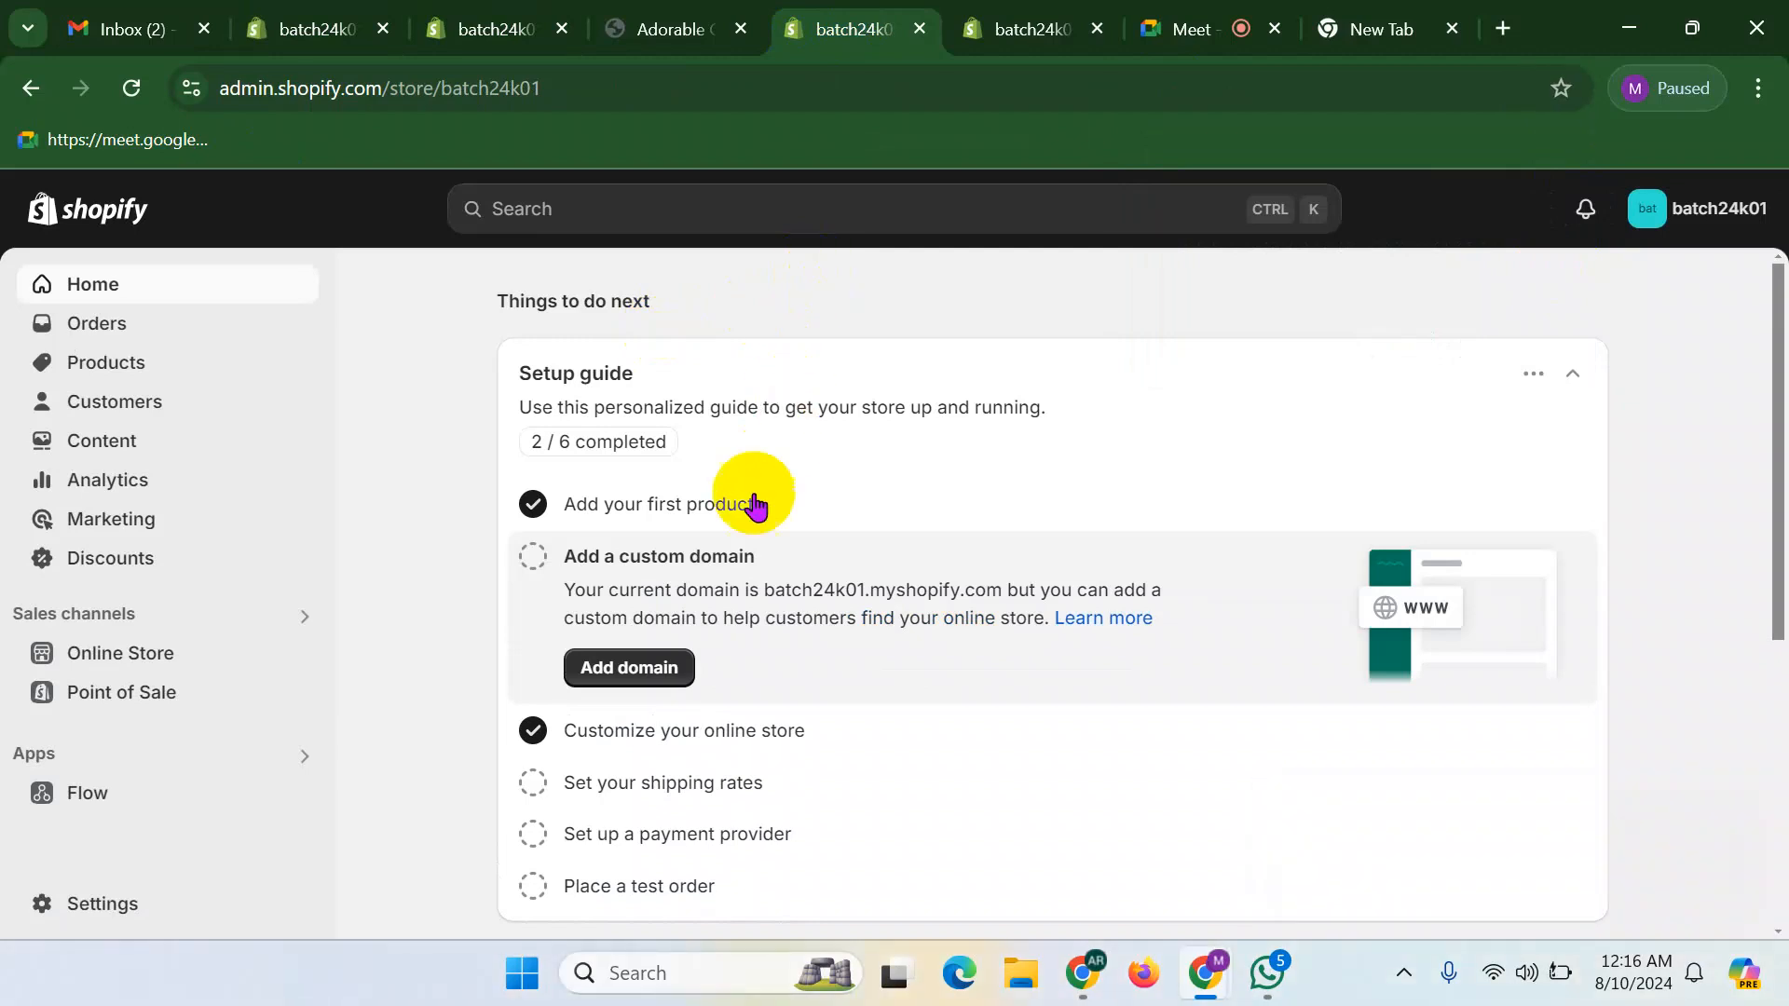
# - Open the Adorable Capybara Plush product in the Shopify admin and check which theme template it uses
pyautogui.click(113, 363)
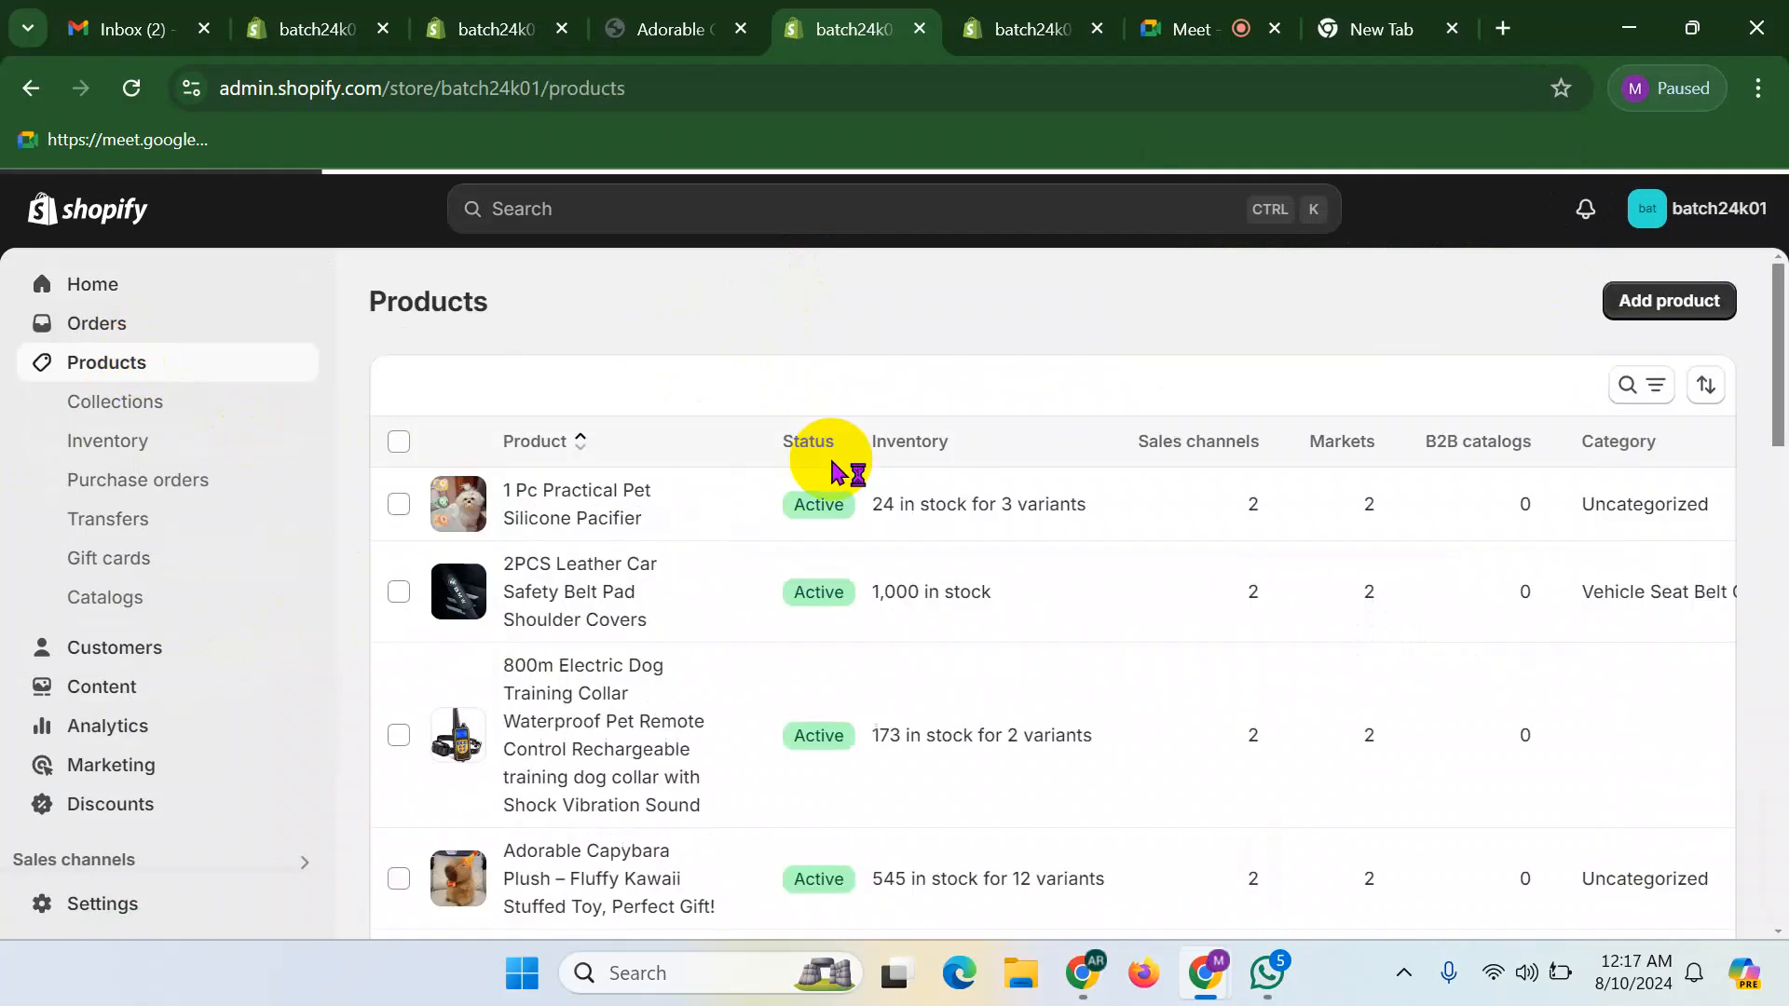
pyautogui.scroll(-4, 648, 785)
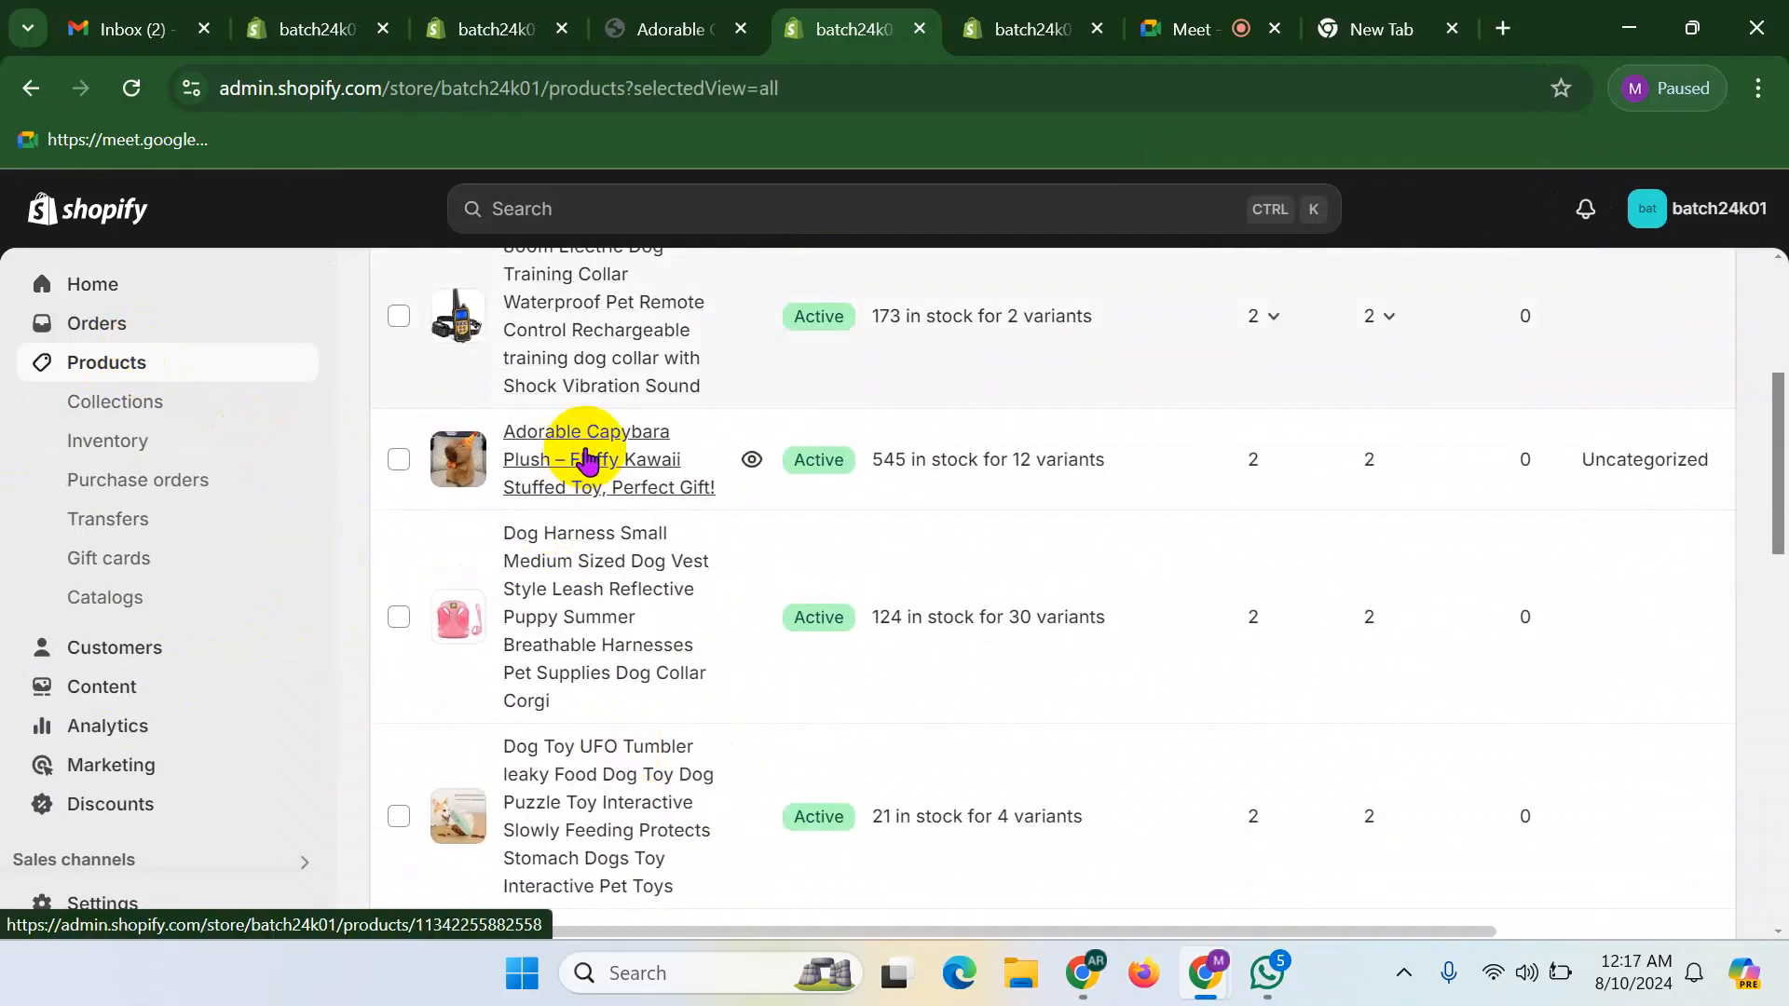
pyautogui.click(586, 460)
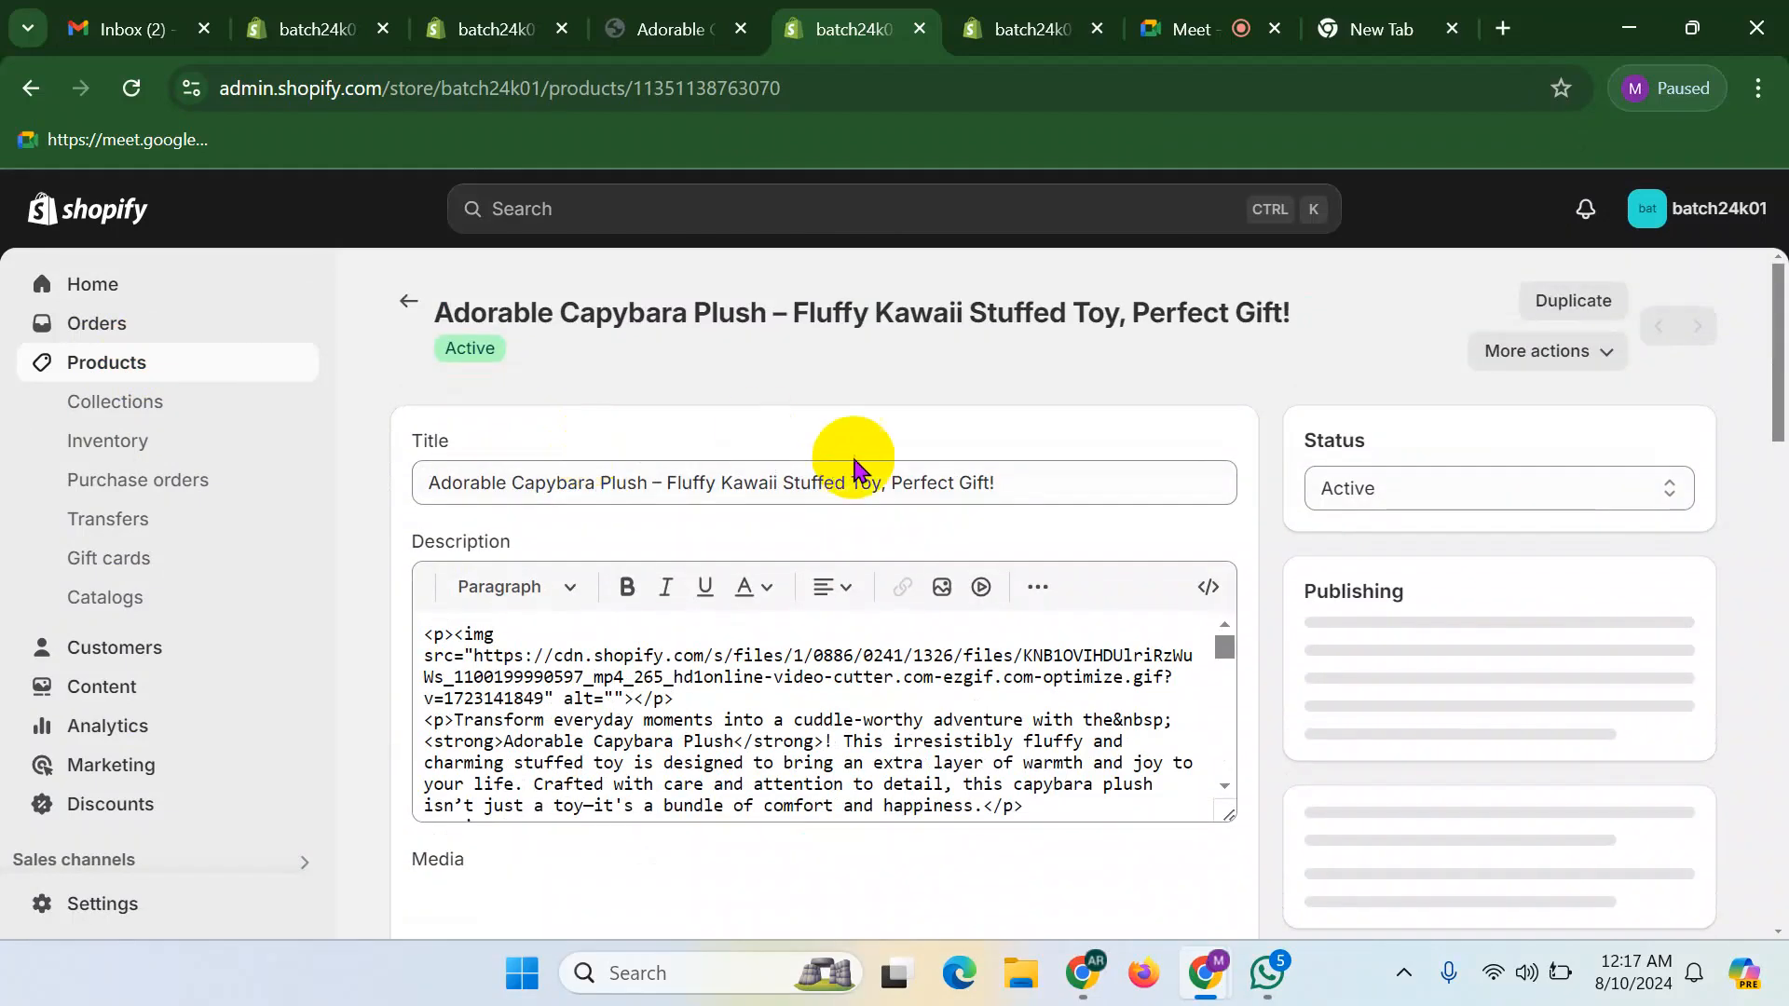
pyautogui.scroll(-3, 1546, 687)
pyautogui.scroll(-6, 1419, 897)
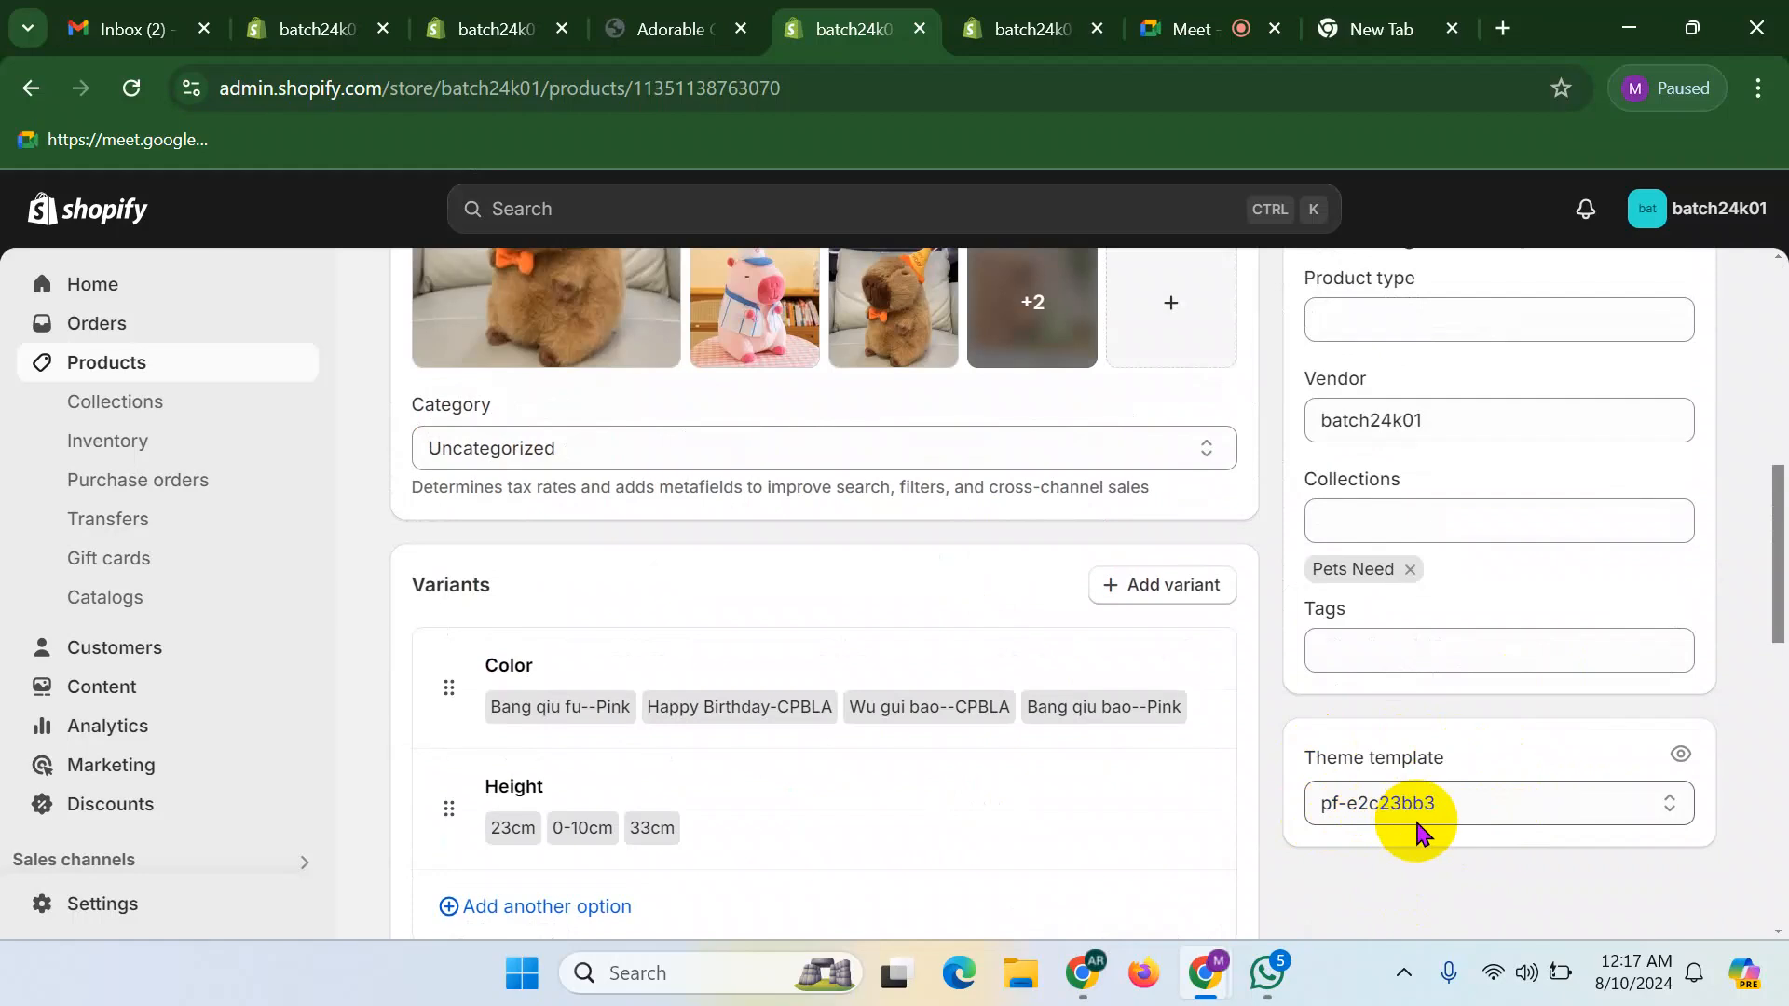
# - Open the Dawn theme of the online store for customization and switch to the product template pf-e2c23bb3
pyautogui.scroll(-1, 137, 798)
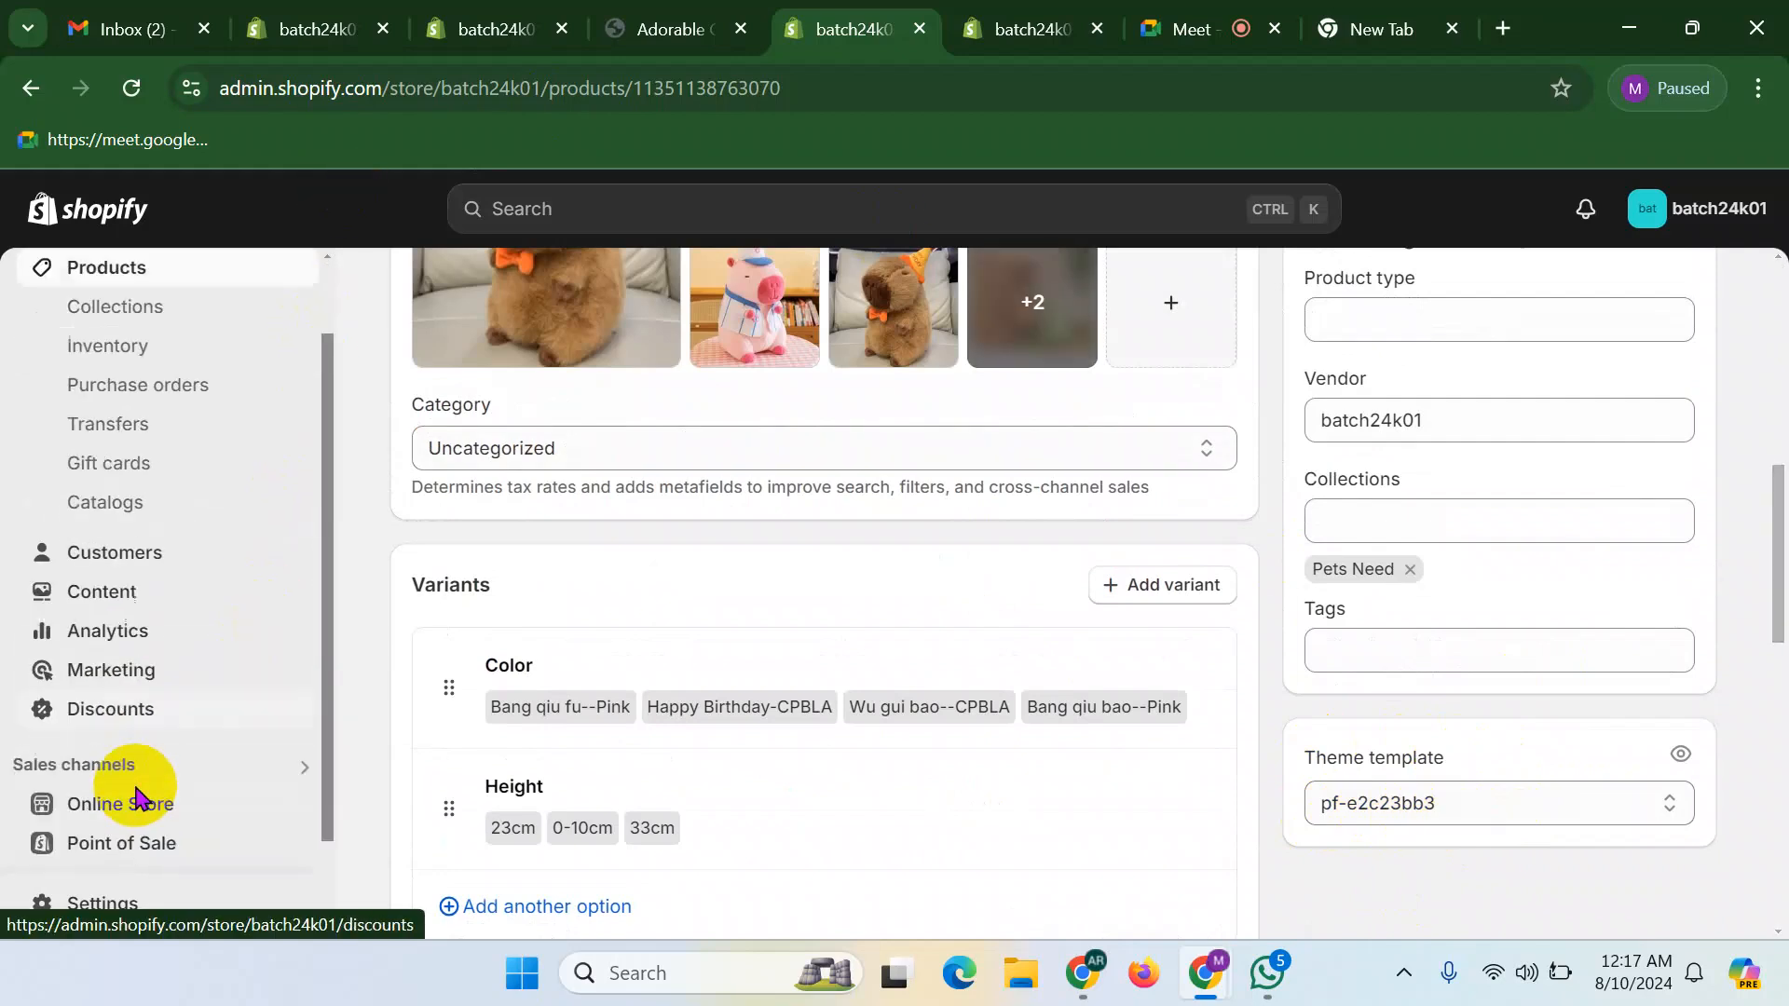
pyautogui.scroll(-1, 140, 801)
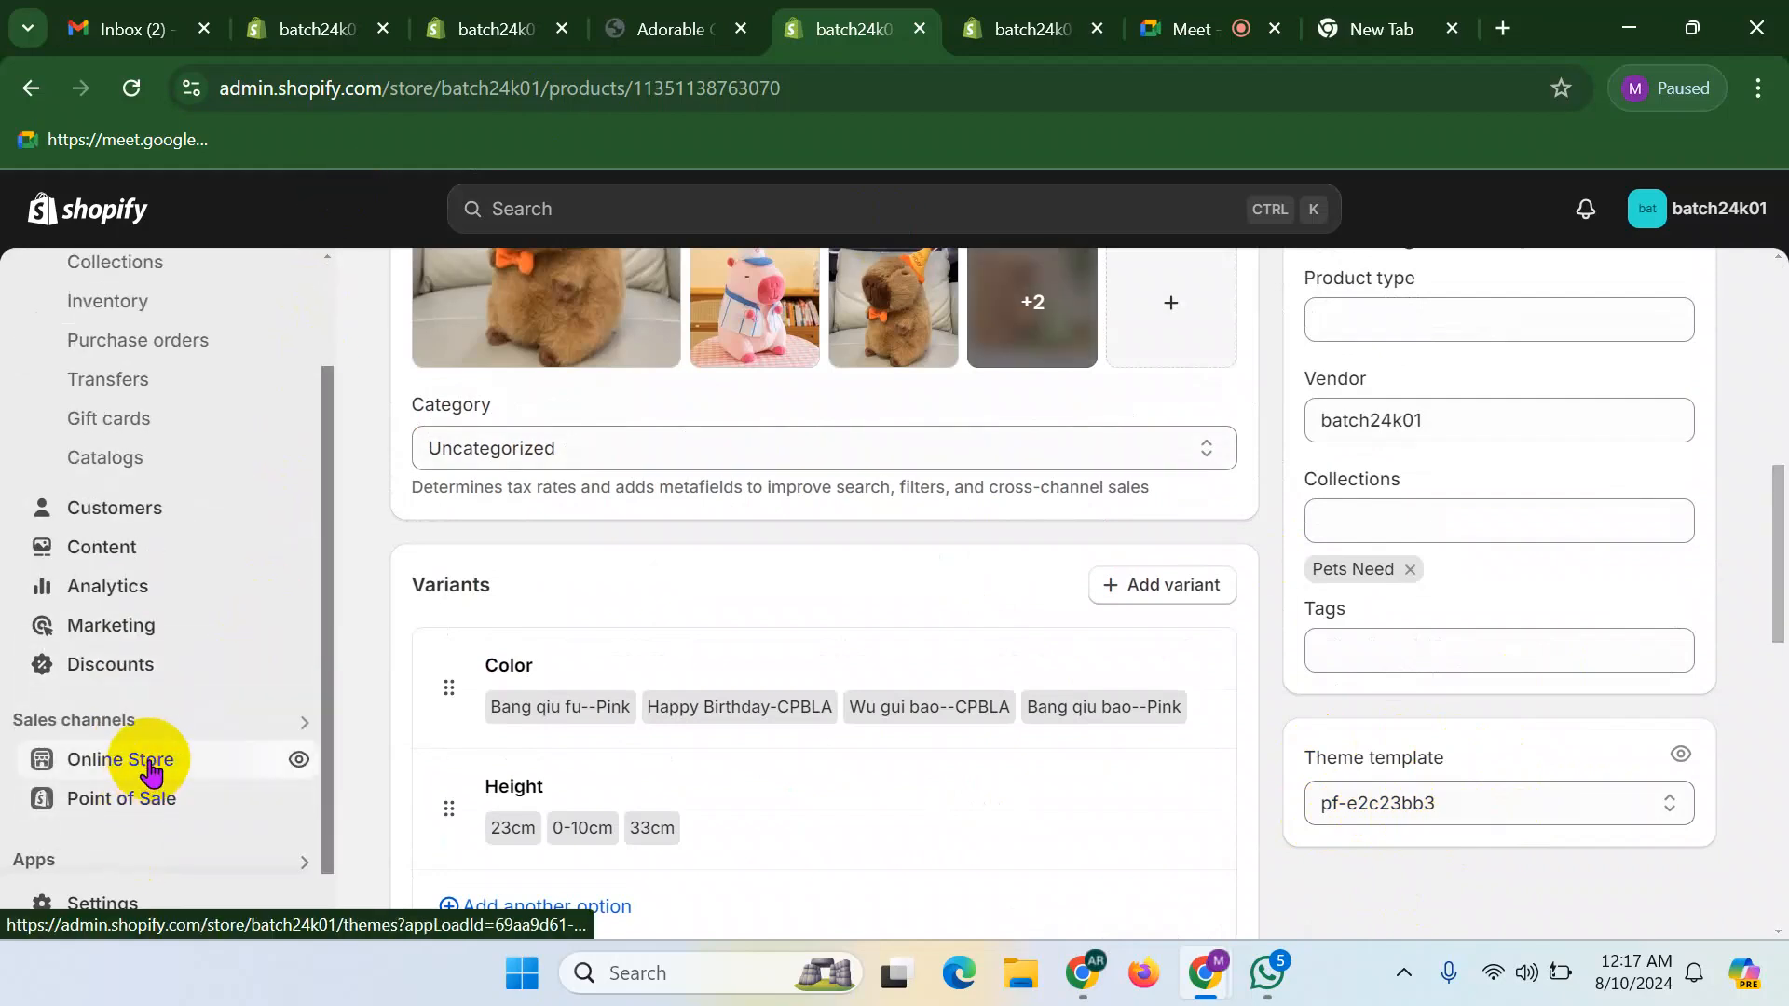
pyautogui.click(151, 771)
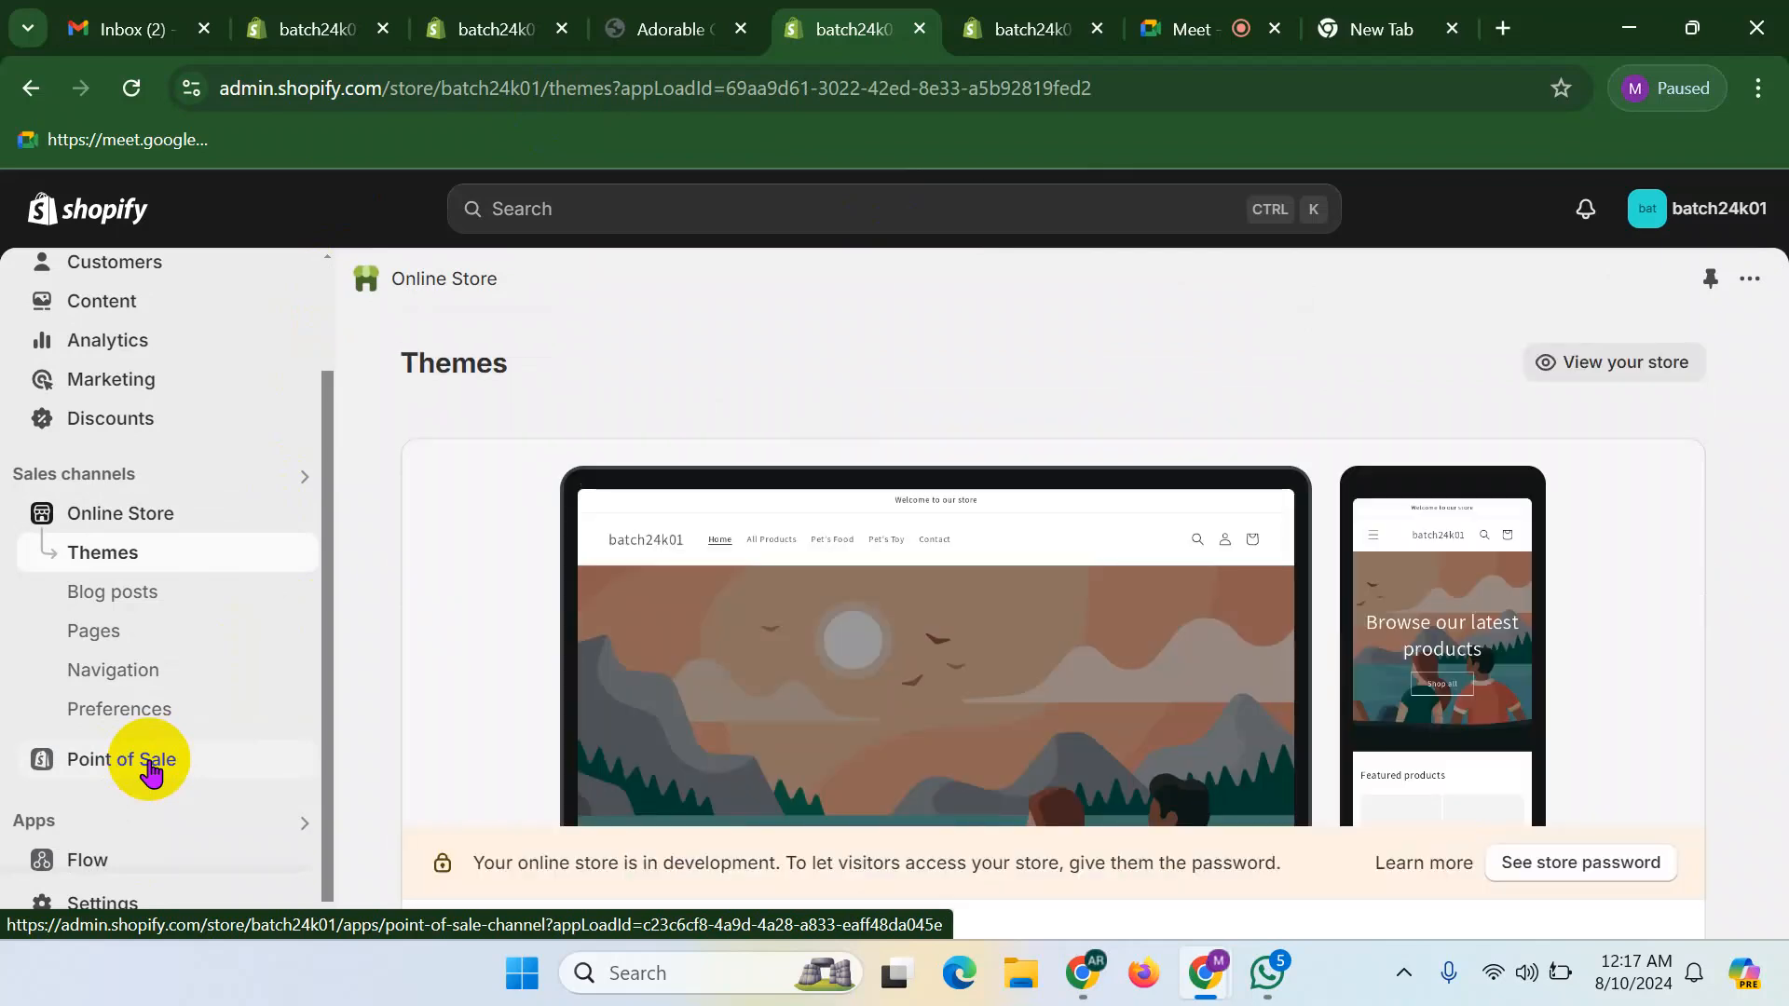
pyautogui.scroll(-3, 839, 745)
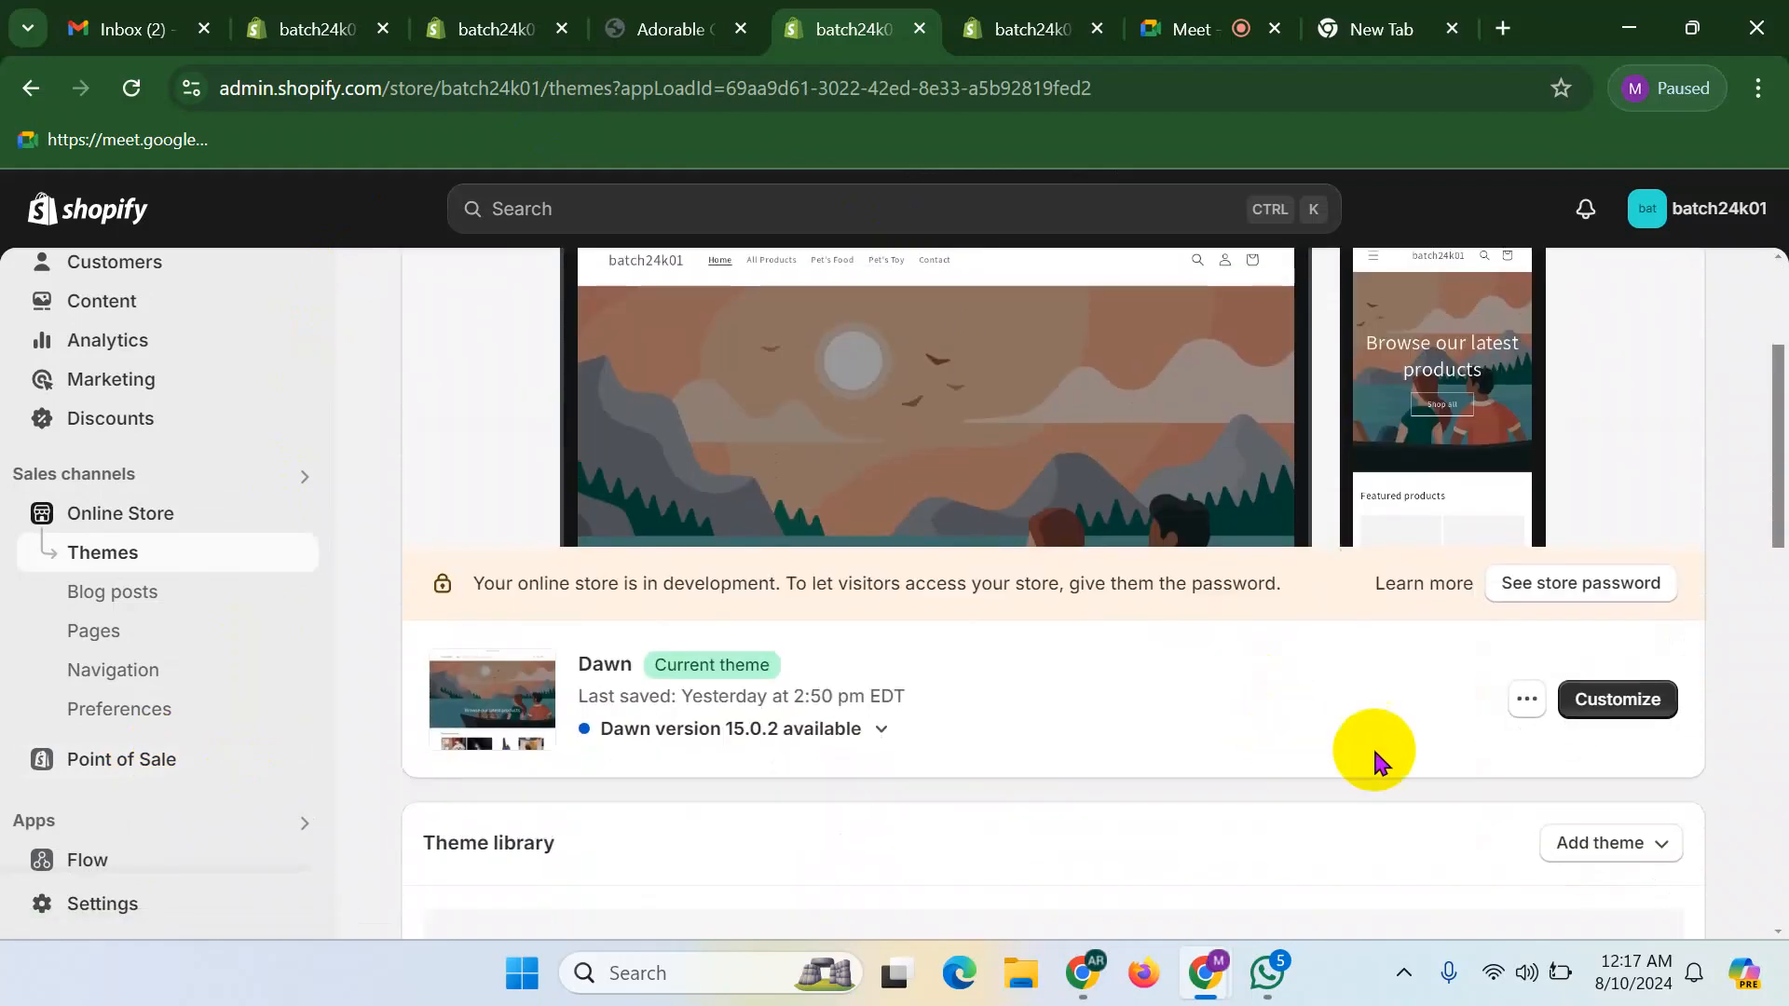
pyautogui.click(1627, 705)
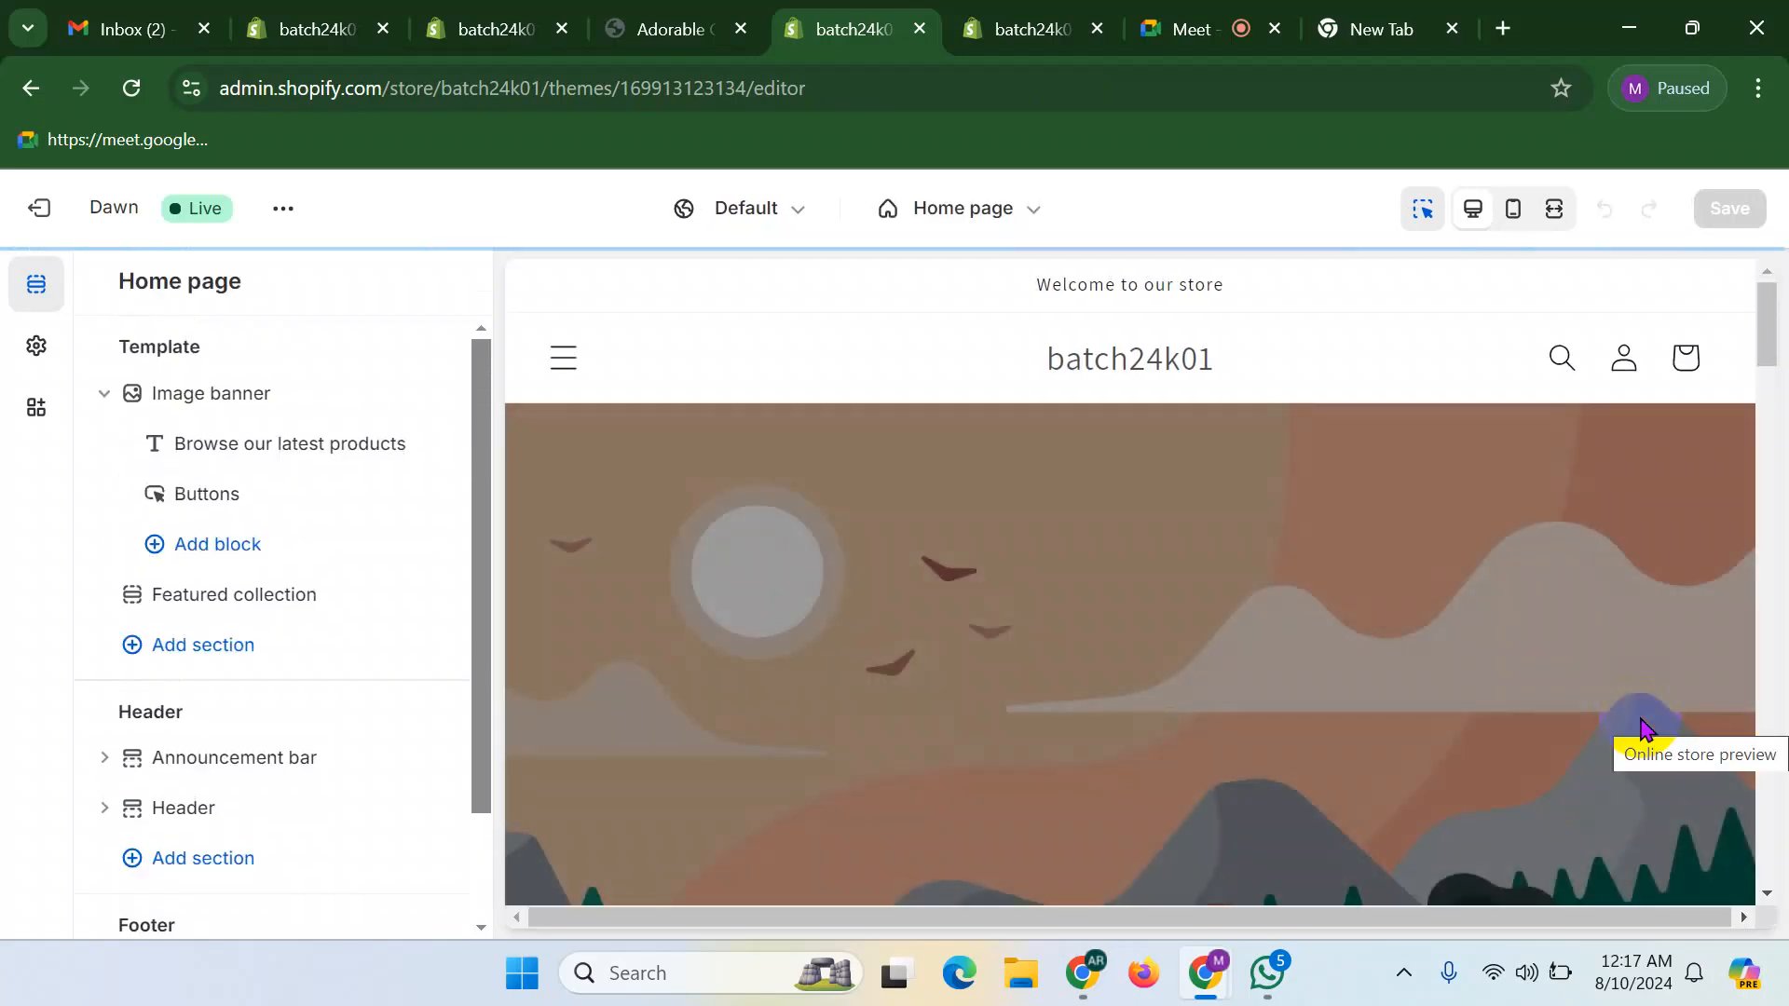
pyautogui.click(962, 220)
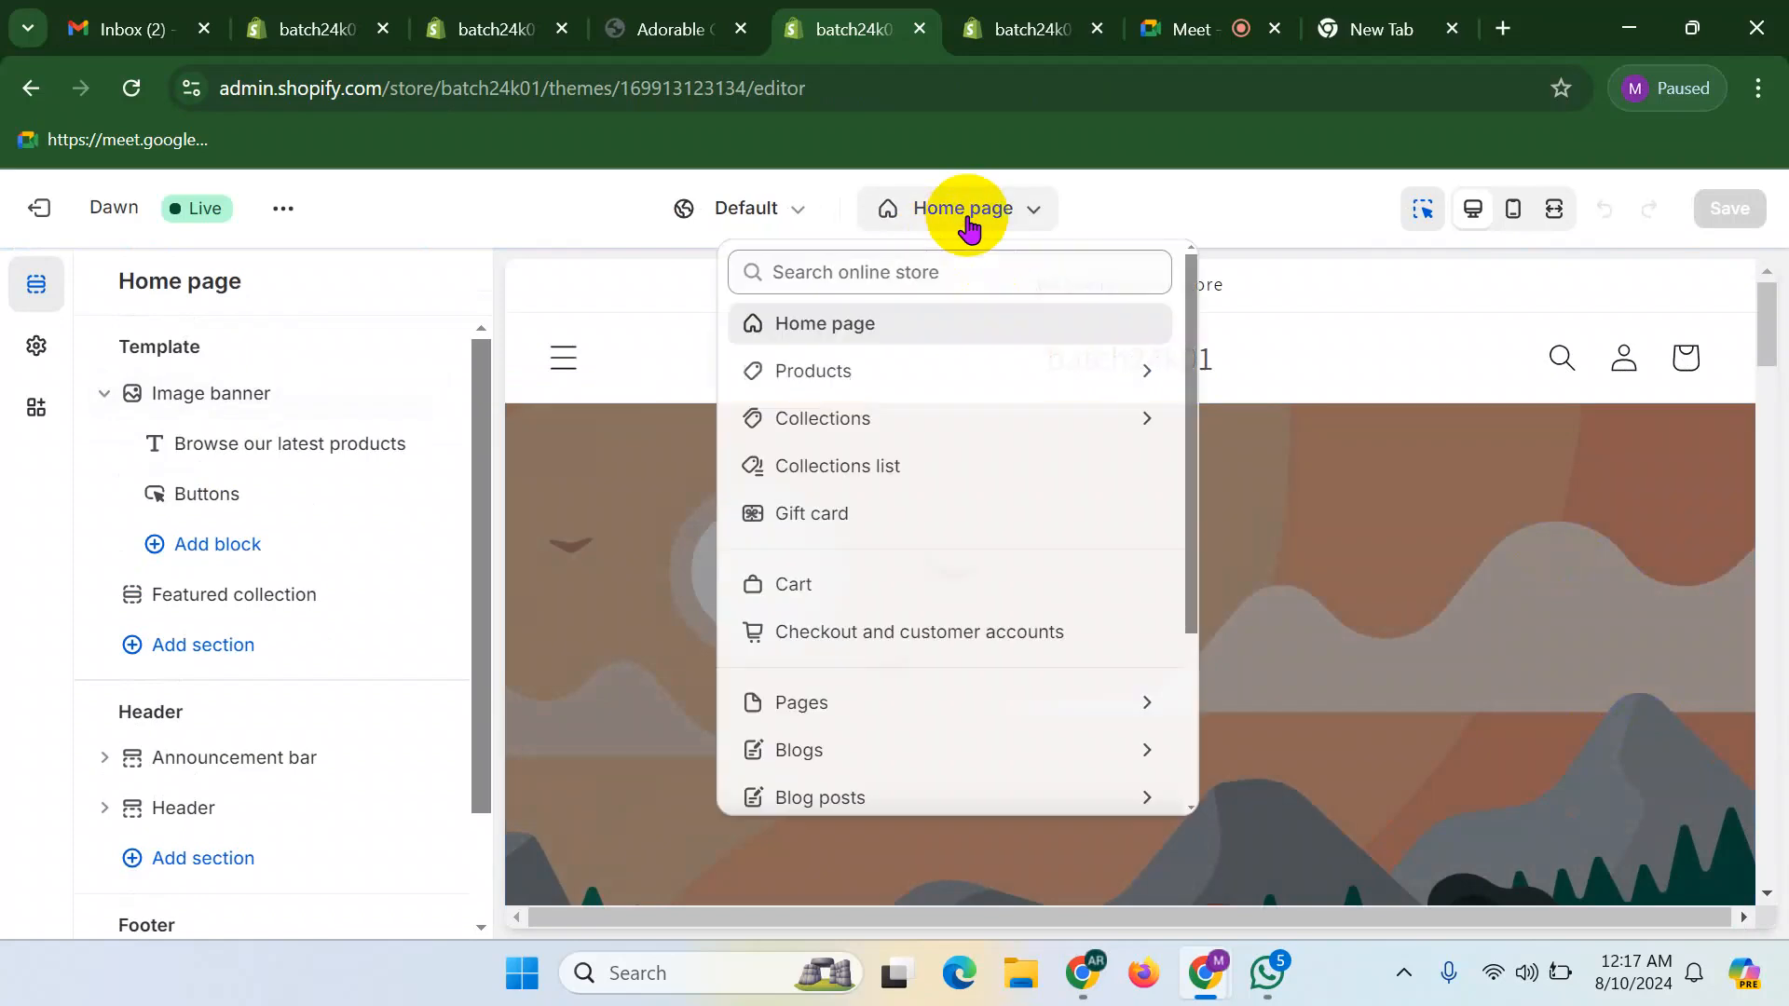
pyautogui.click(836, 377)
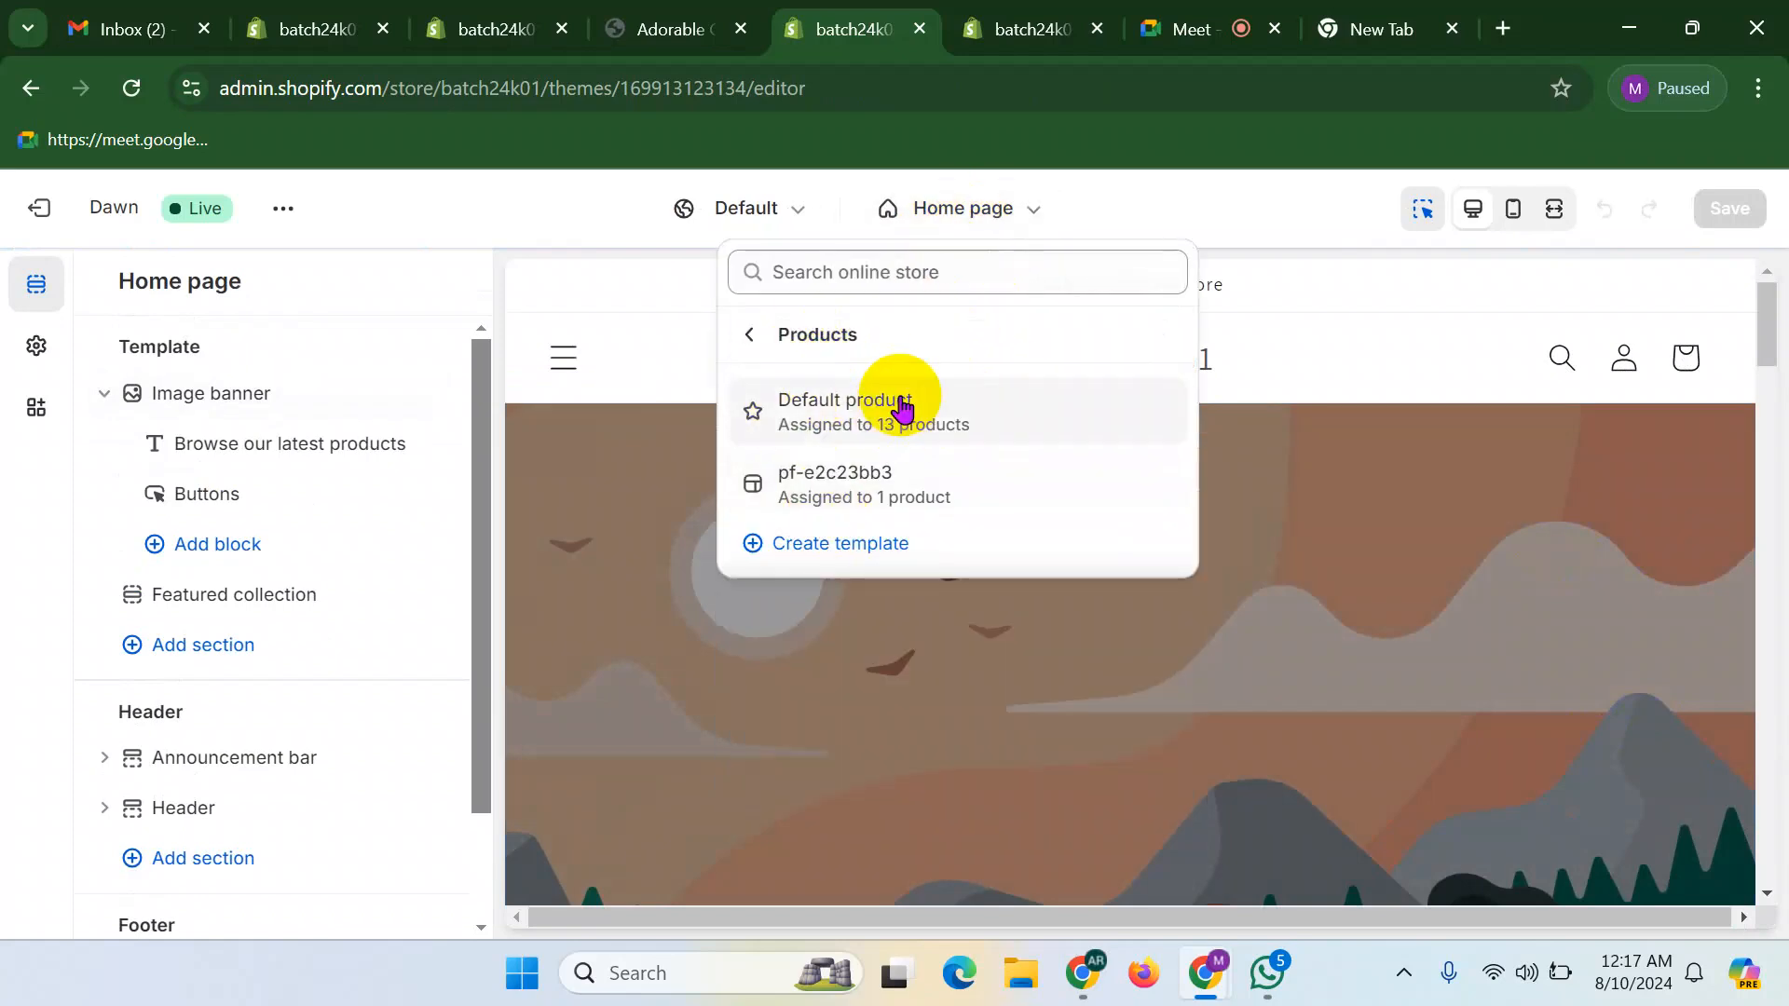
pyautogui.click(828, 485)
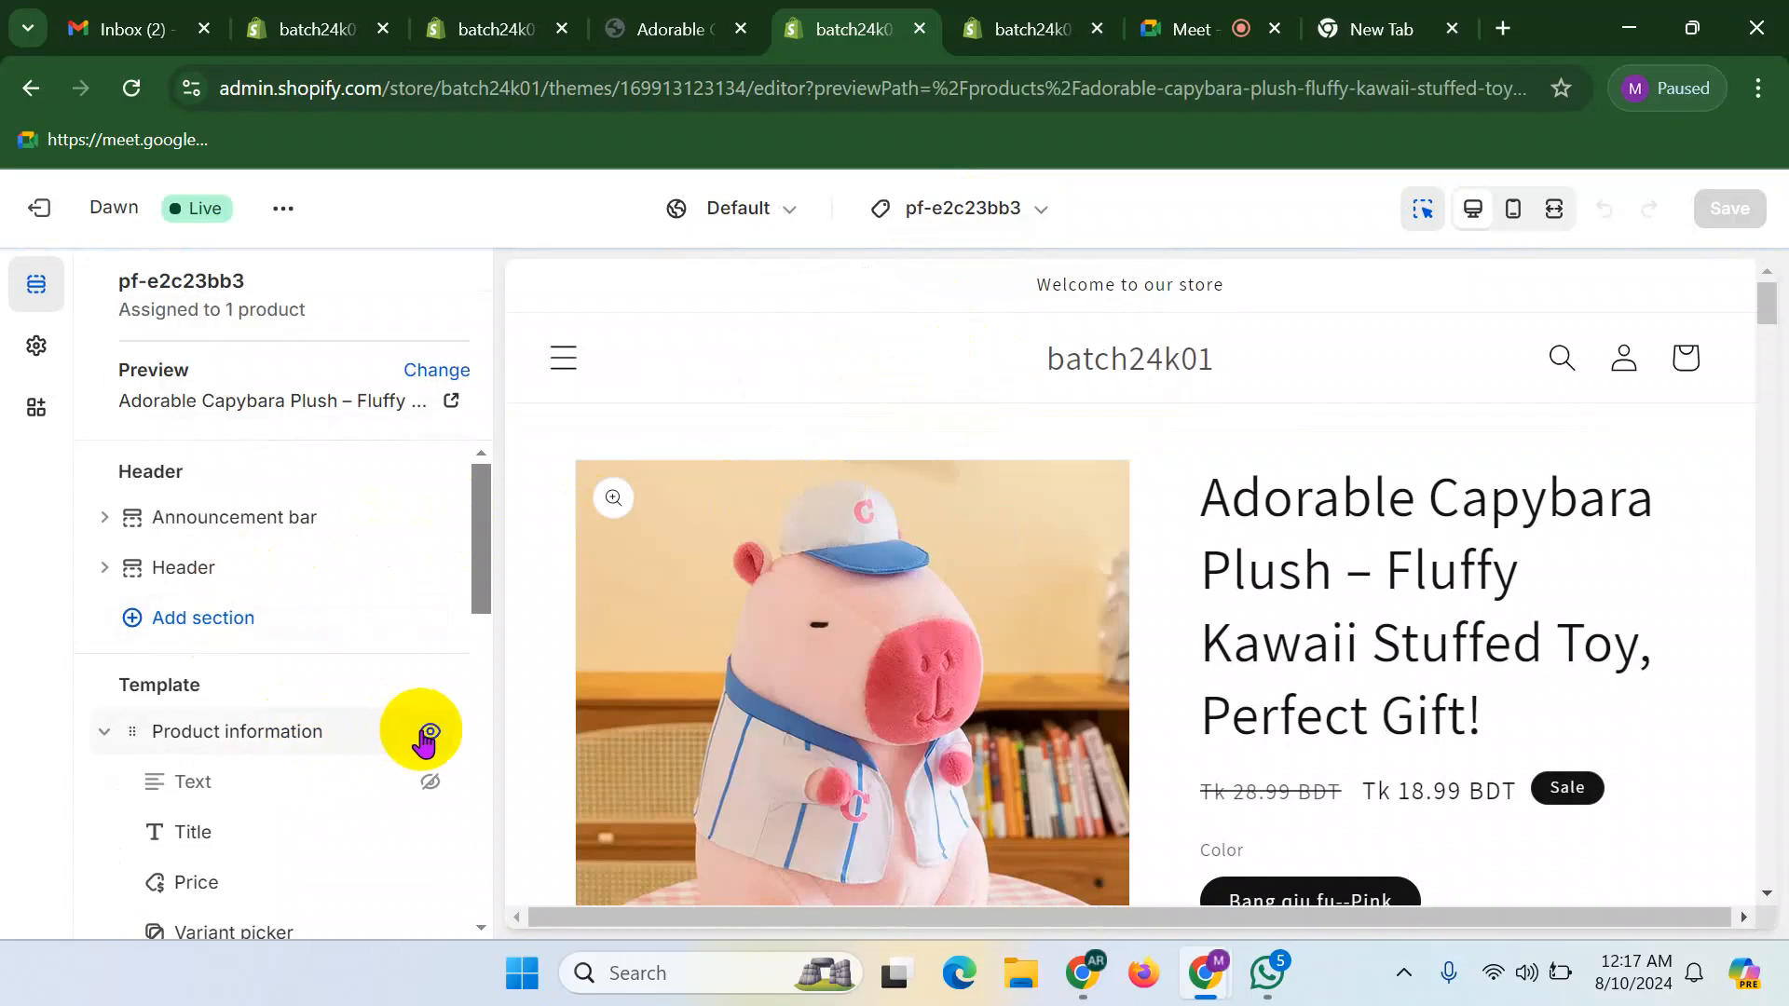
# - Hide the Product information, Custom Liquid, Collapsible content and Related products sections of the pf-e2c23bb3 template
pyautogui.click(429, 732)
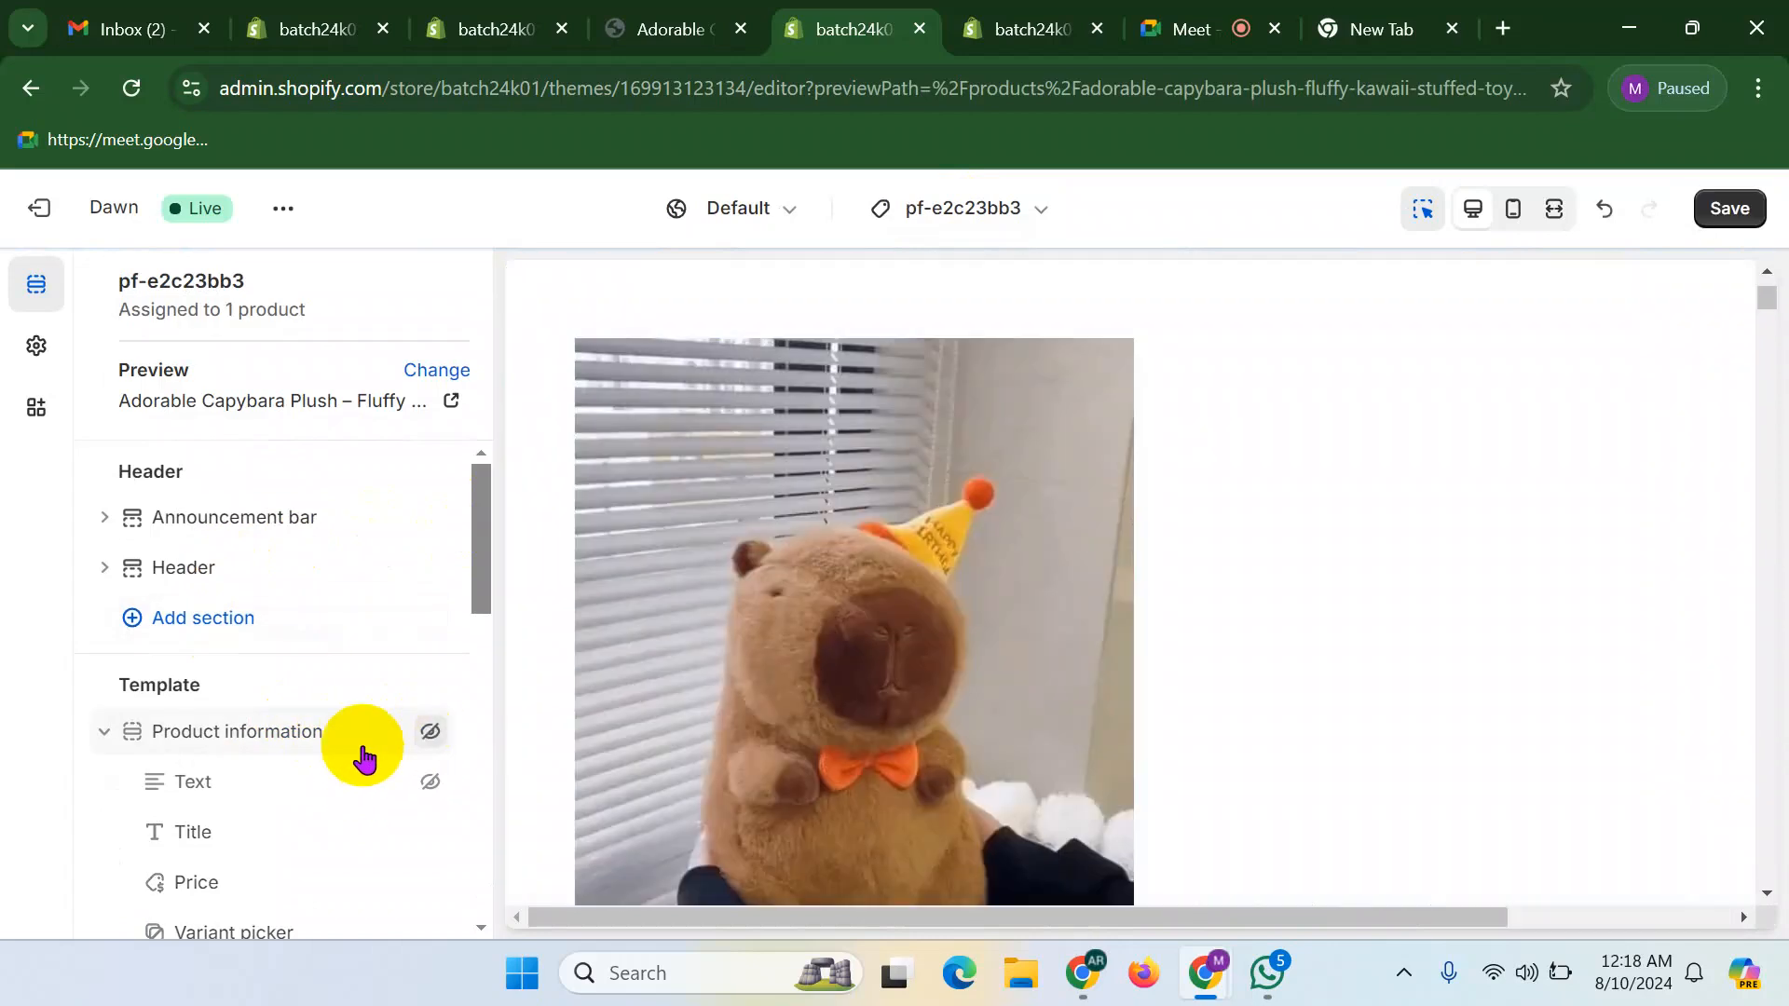
pyautogui.scroll(-8, 363, 760)
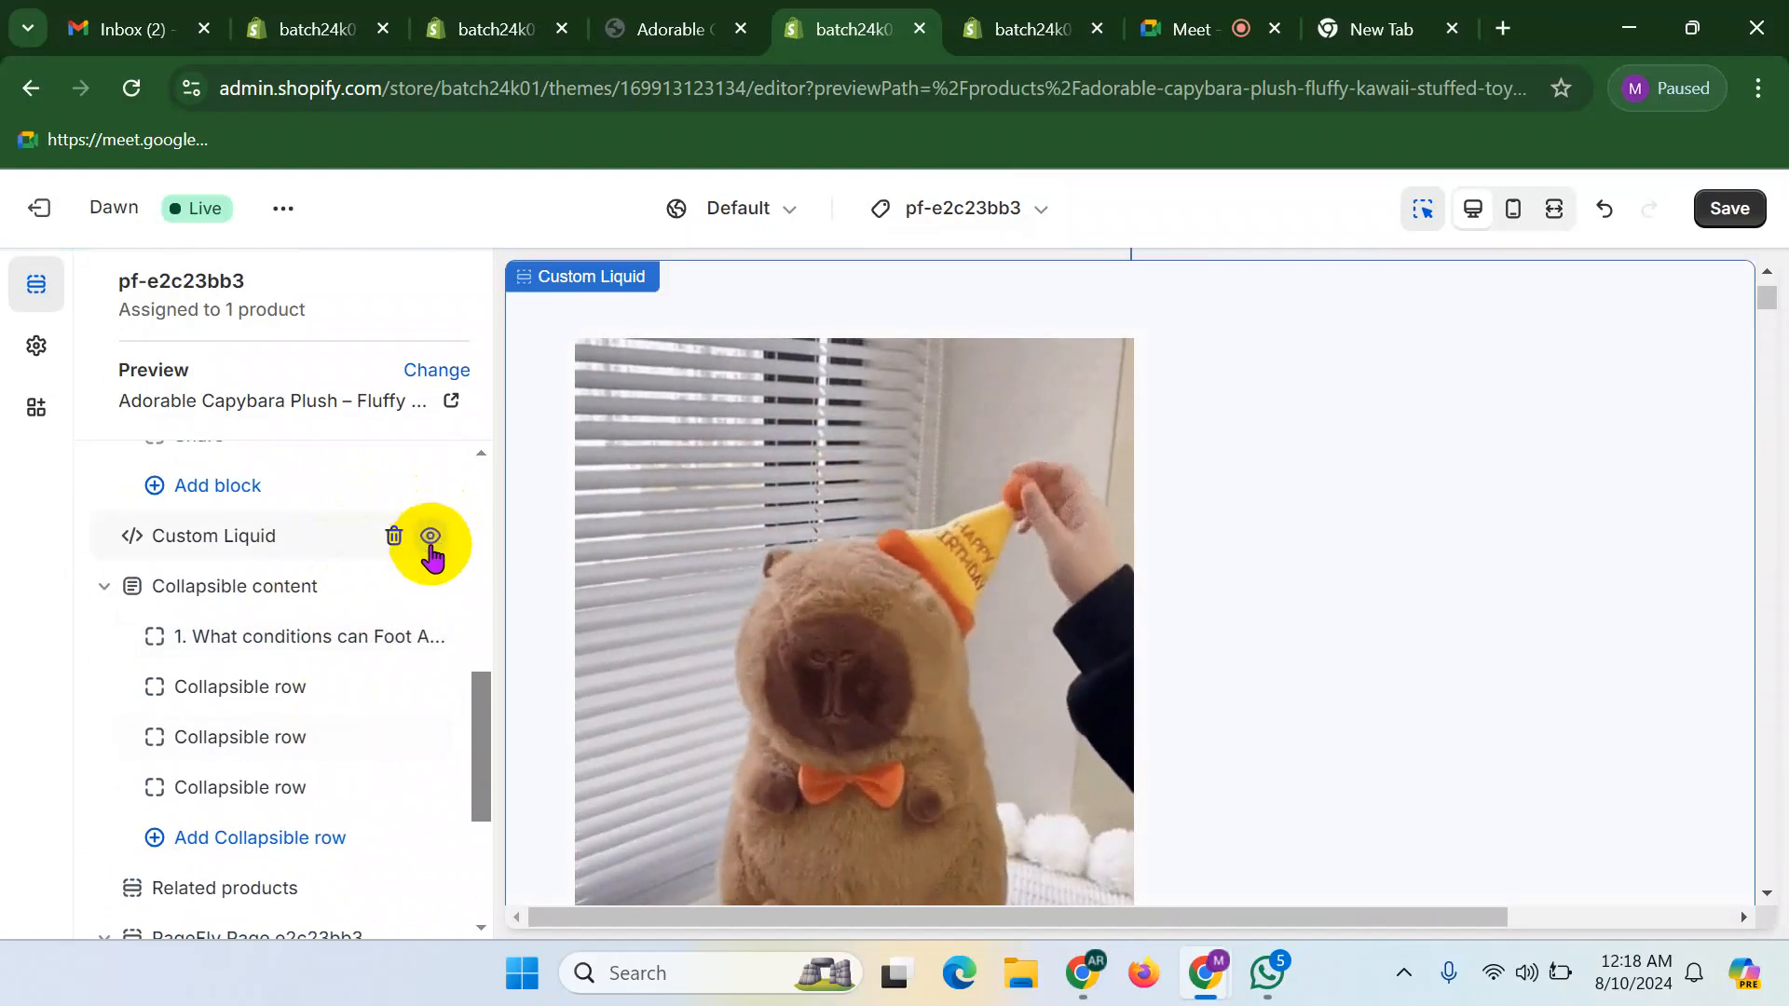
pyautogui.click(430, 540)
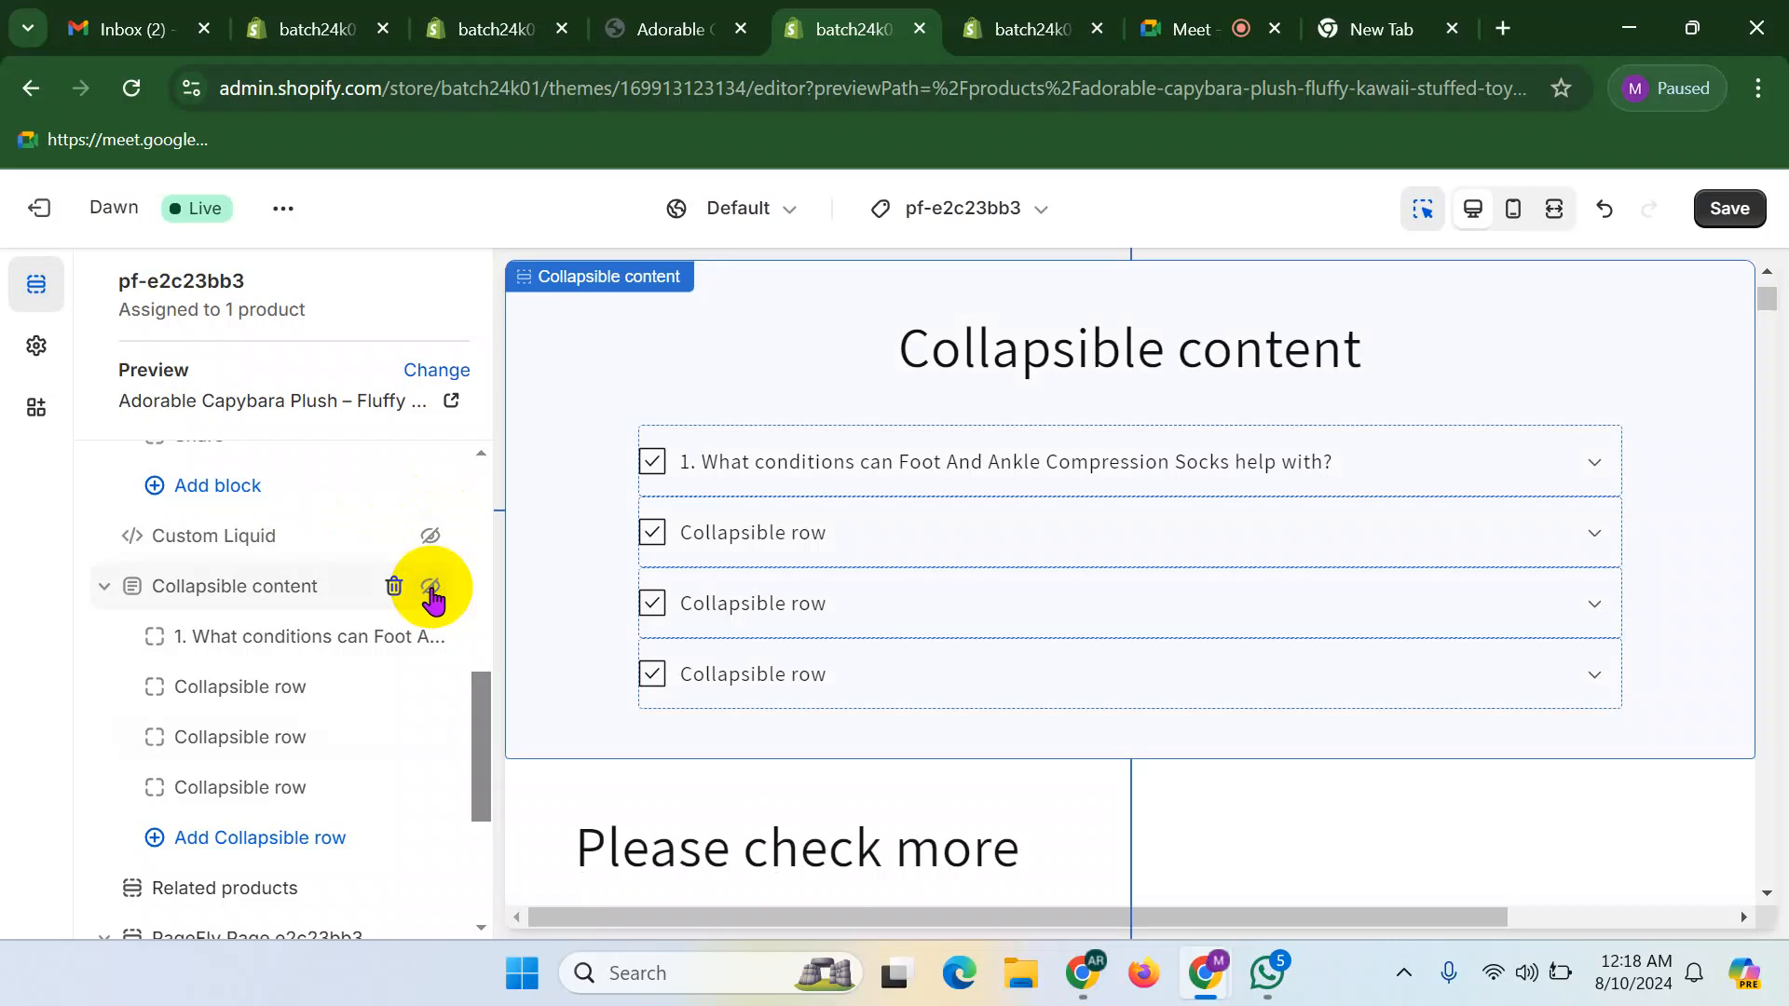
pyautogui.click(430, 587)
pyautogui.scroll(-2, 396, 793)
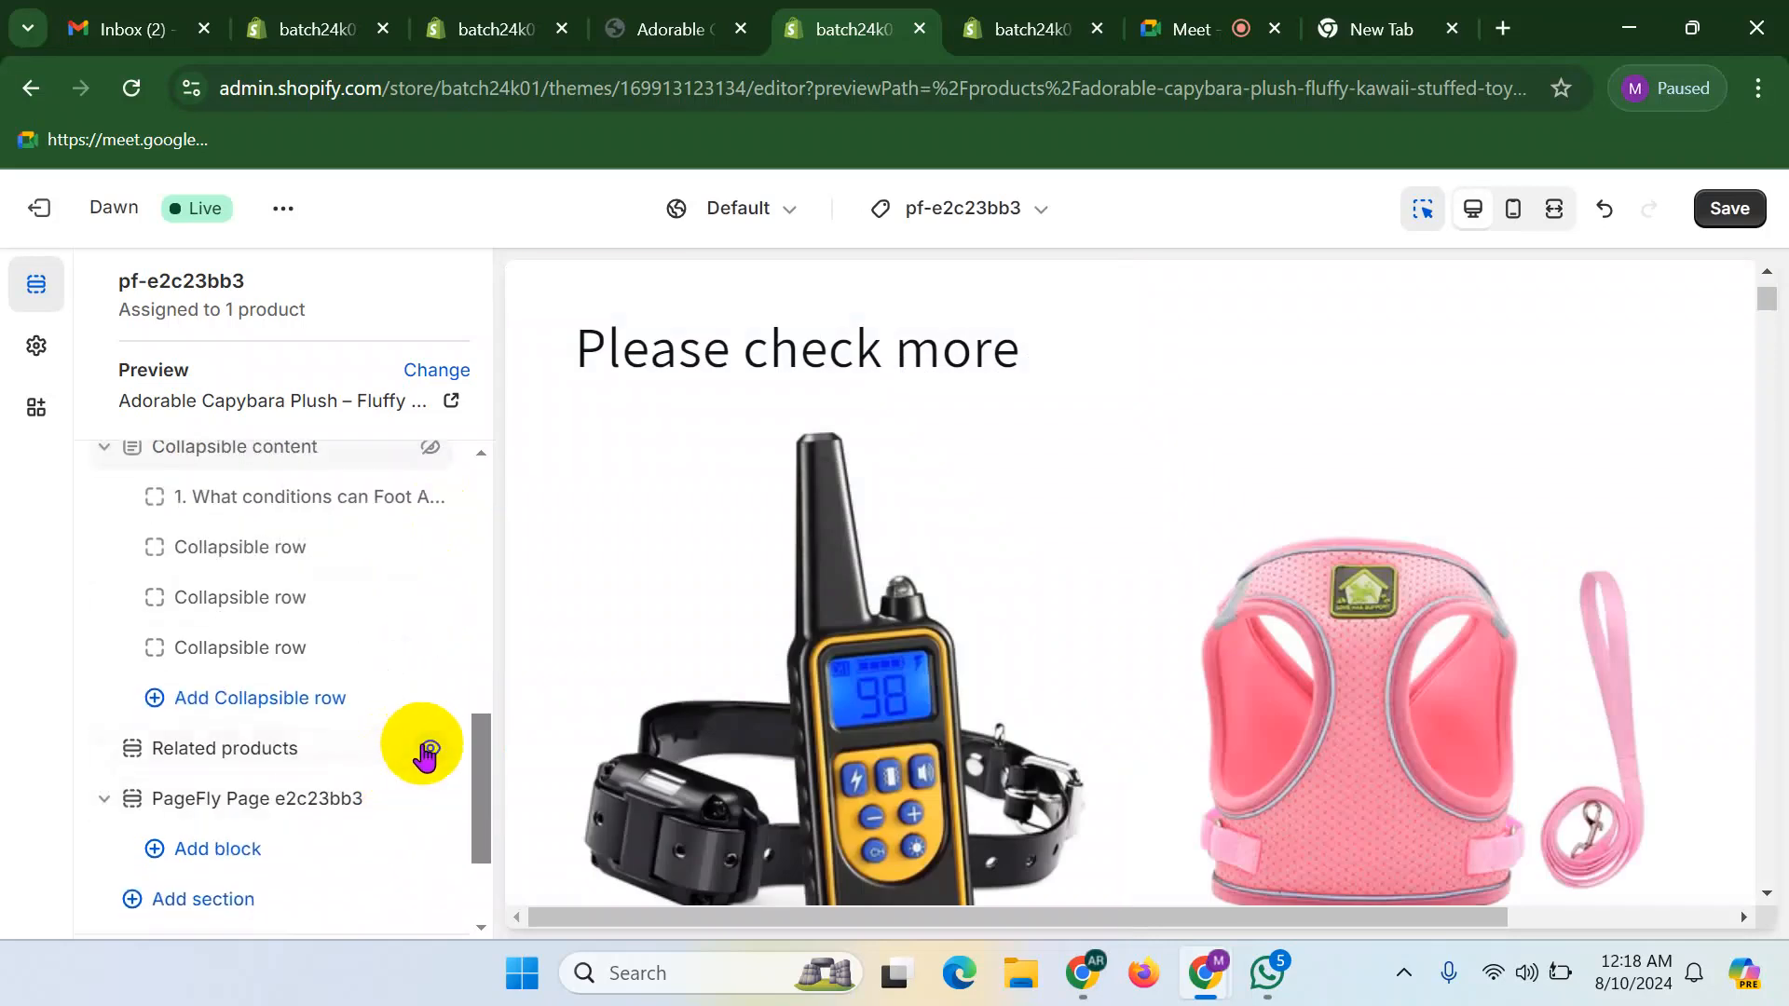
pyautogui.click(428, 748)
pyautogui.click(427, 750)
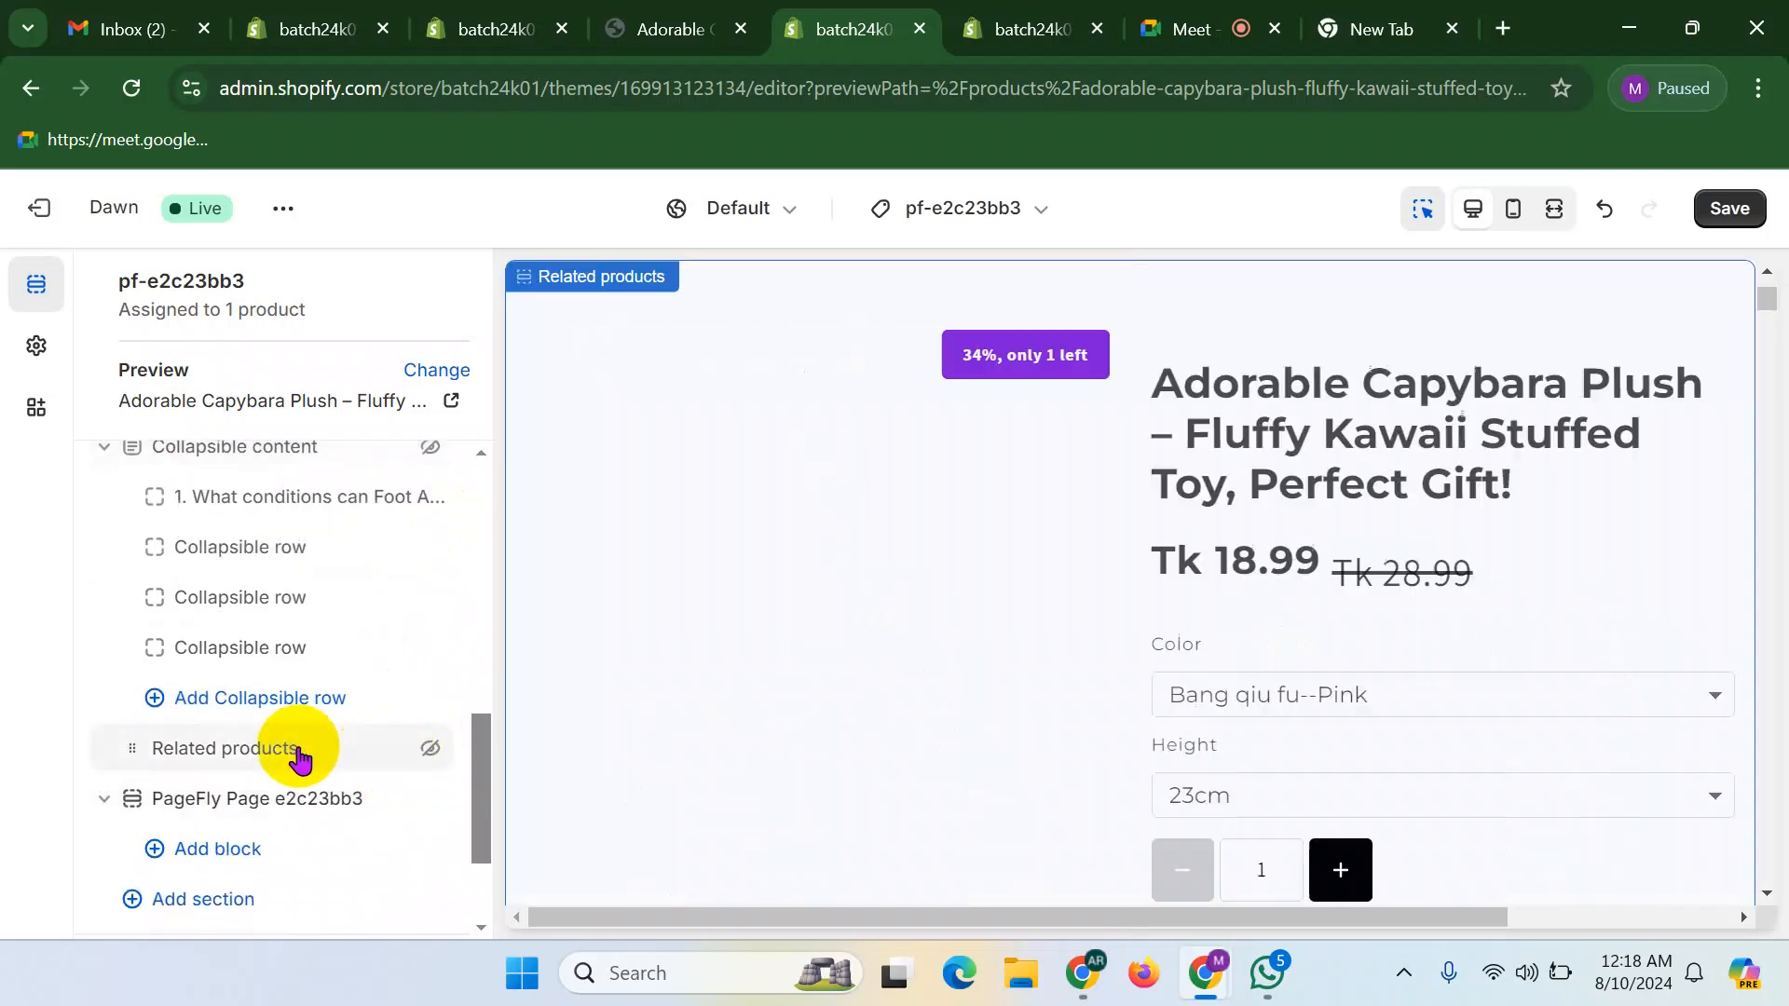
pyautogui.click(299, 751)
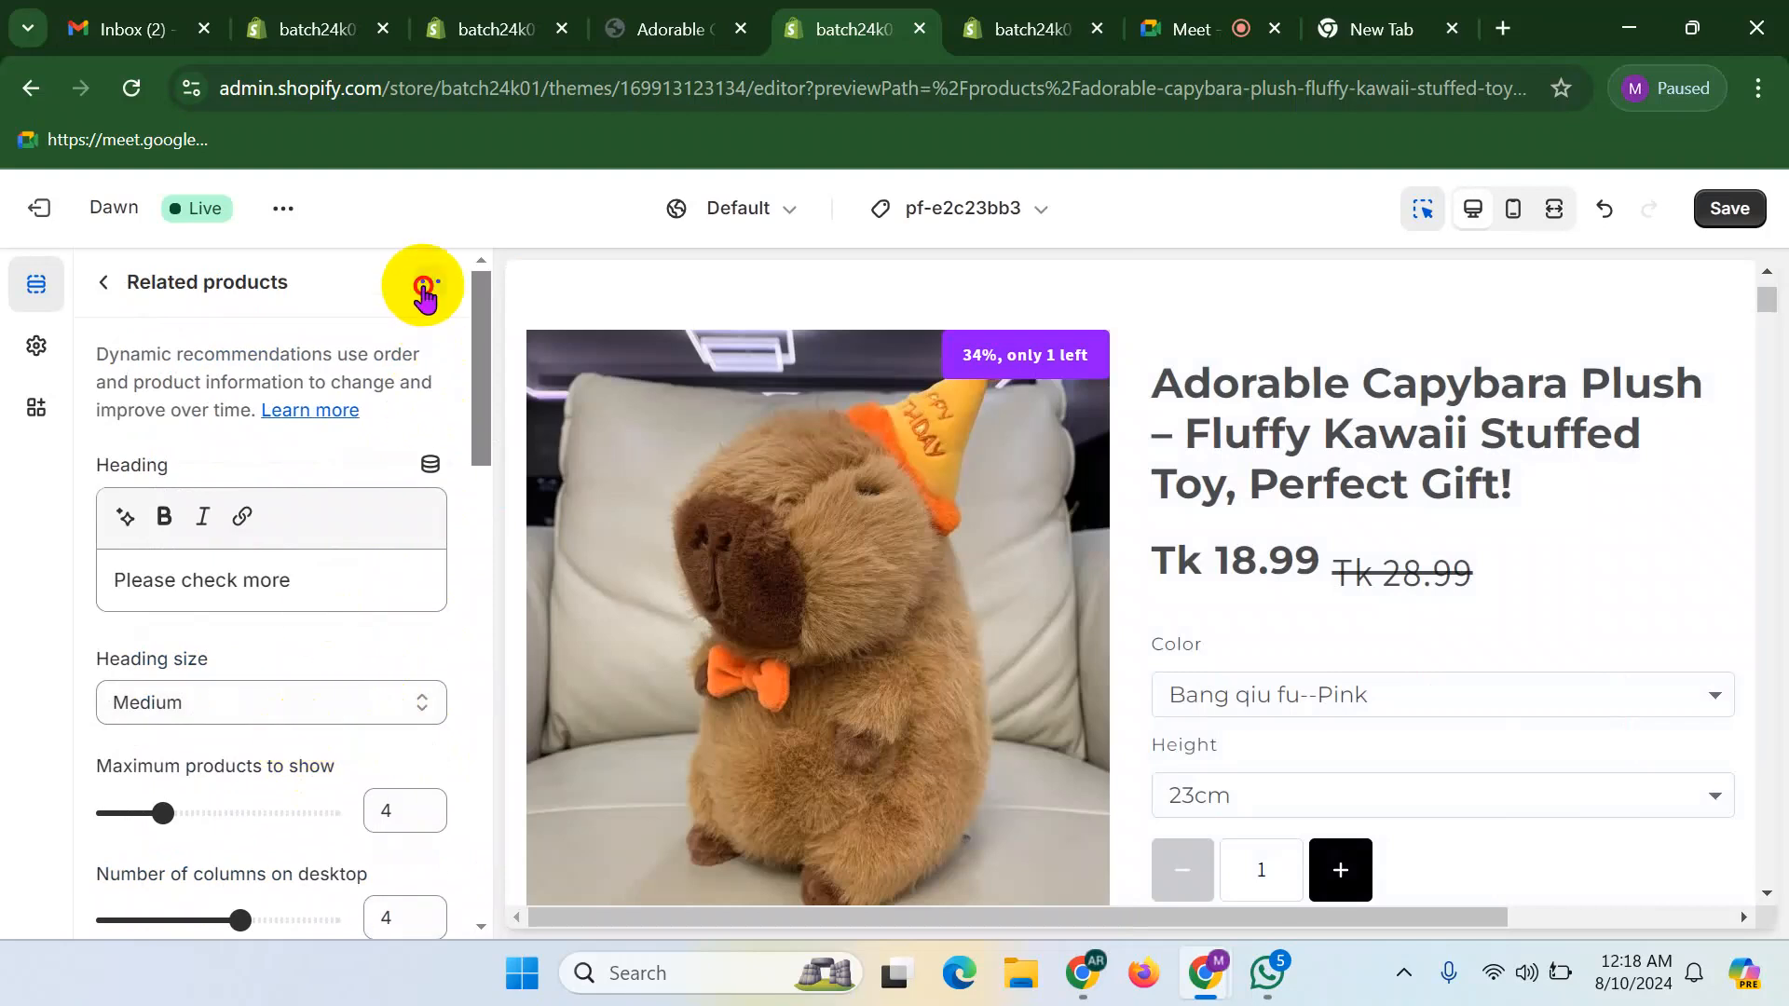
pyautogui.click(104, 282)
# - Review the remaining PageFly section in the template preview and save the theme changes
pyautogui.scroll(-1, 295, 736)
pyautogui.scroll(-3, 1558, 640)
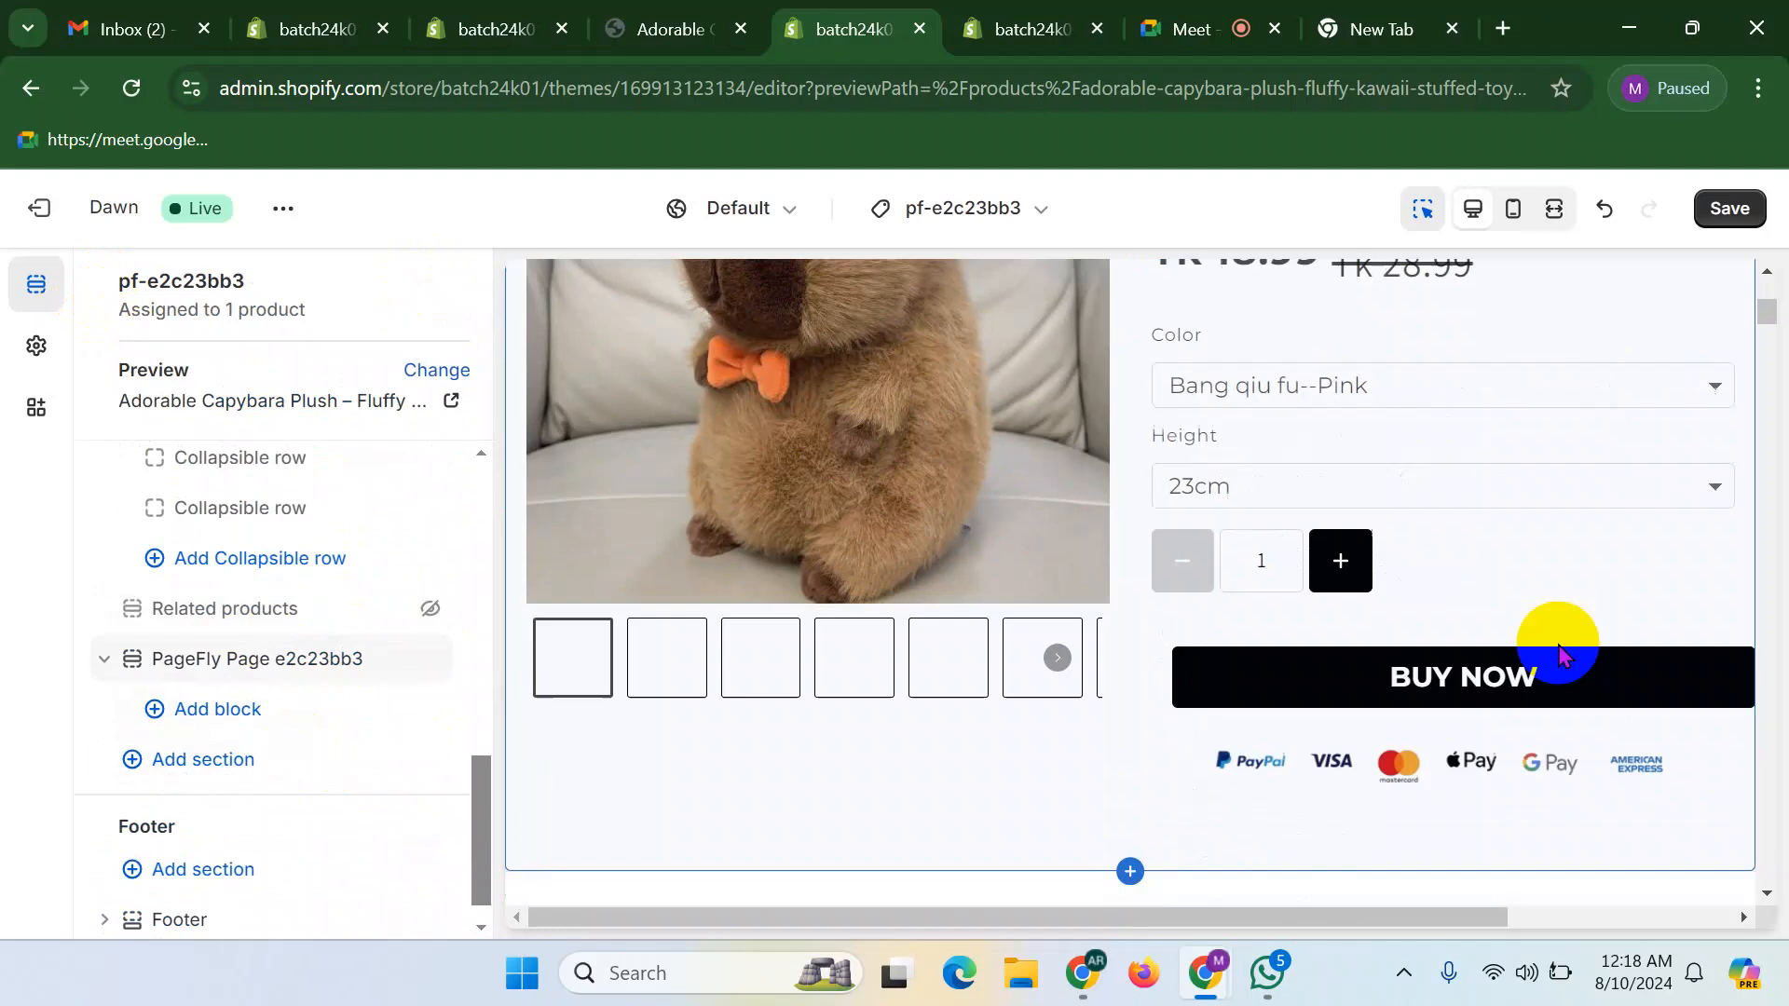
pyautogui.scroll(4, 1557, 640)
pyautogui.click(1728, 207)
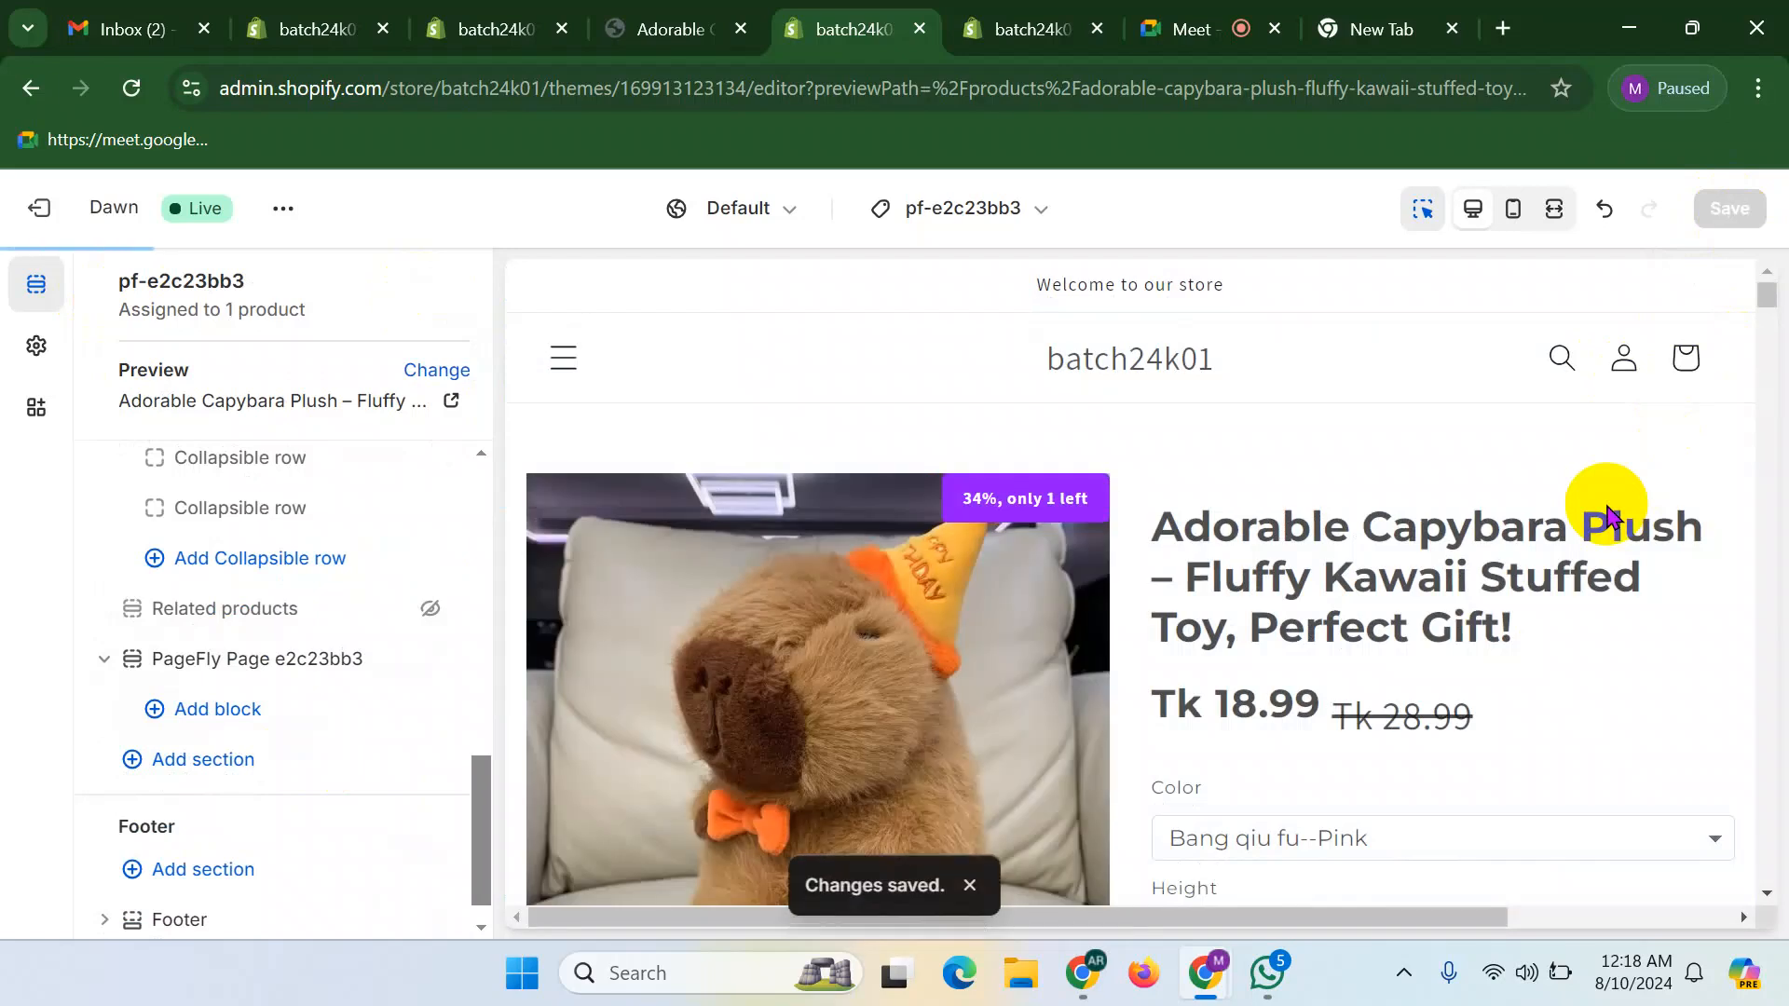
# - Reload the live Adorable Capybara Plush product page and look through it down to the email signup
pyautogui.click(655, 25)
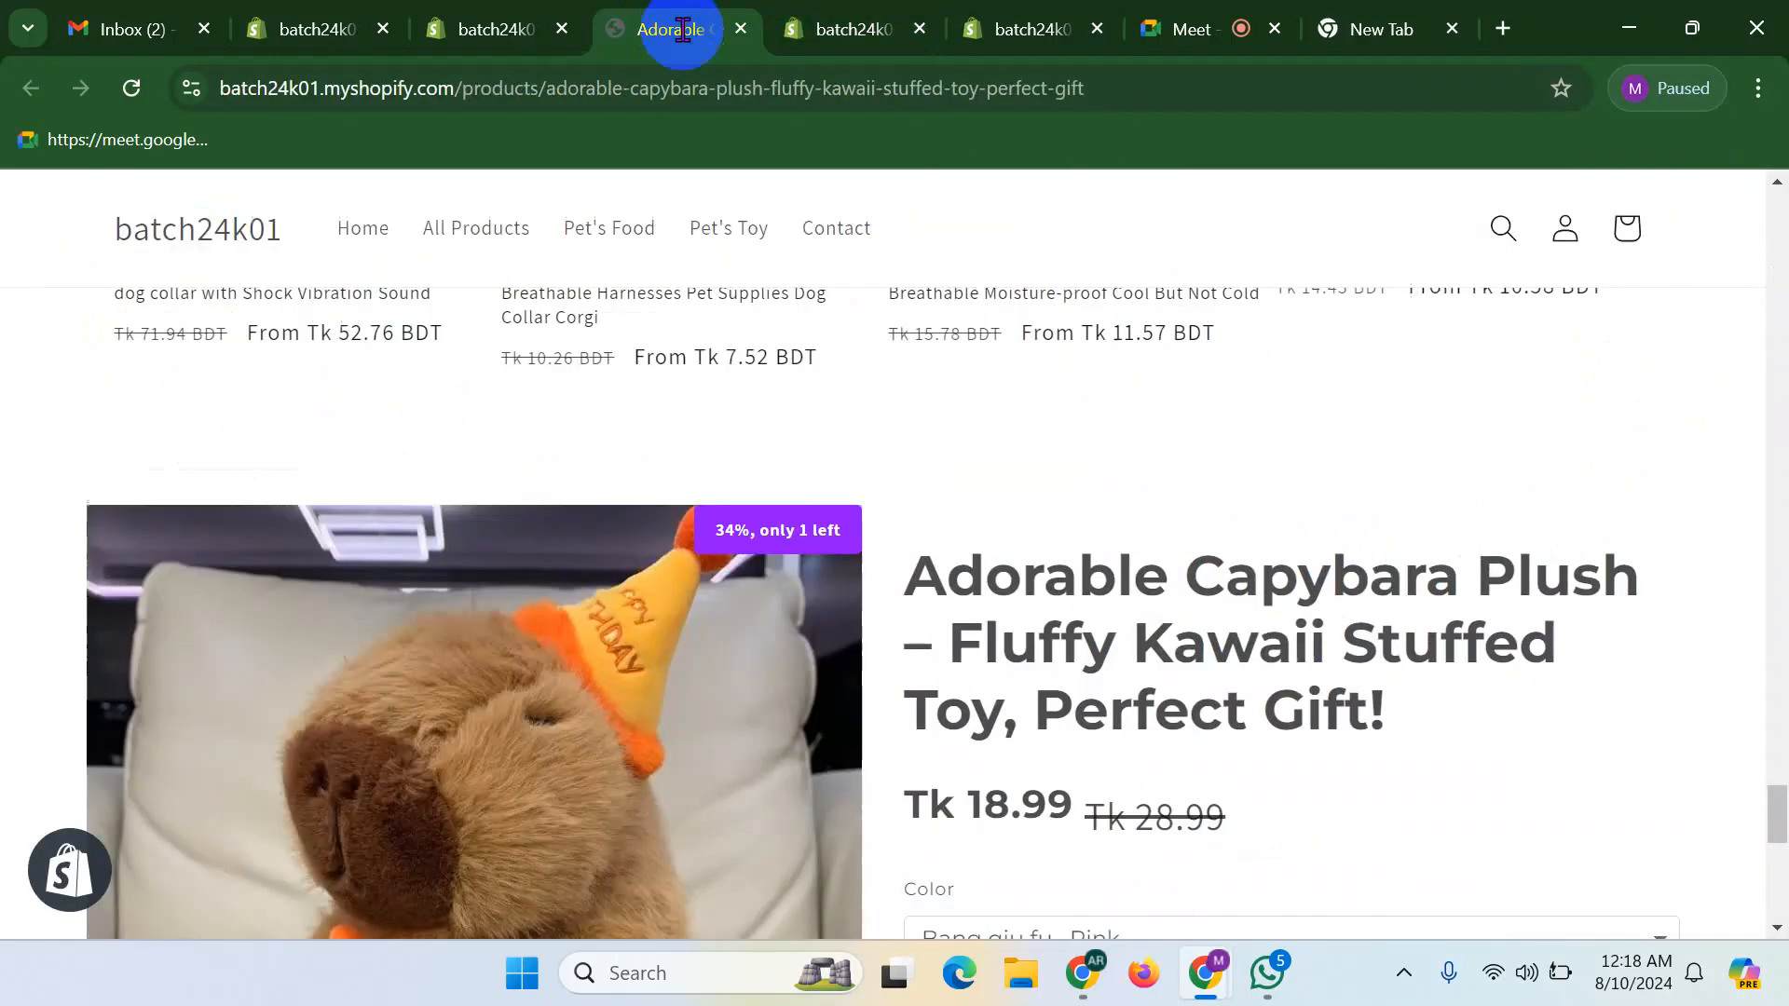
pyautogui.click(129, 89)
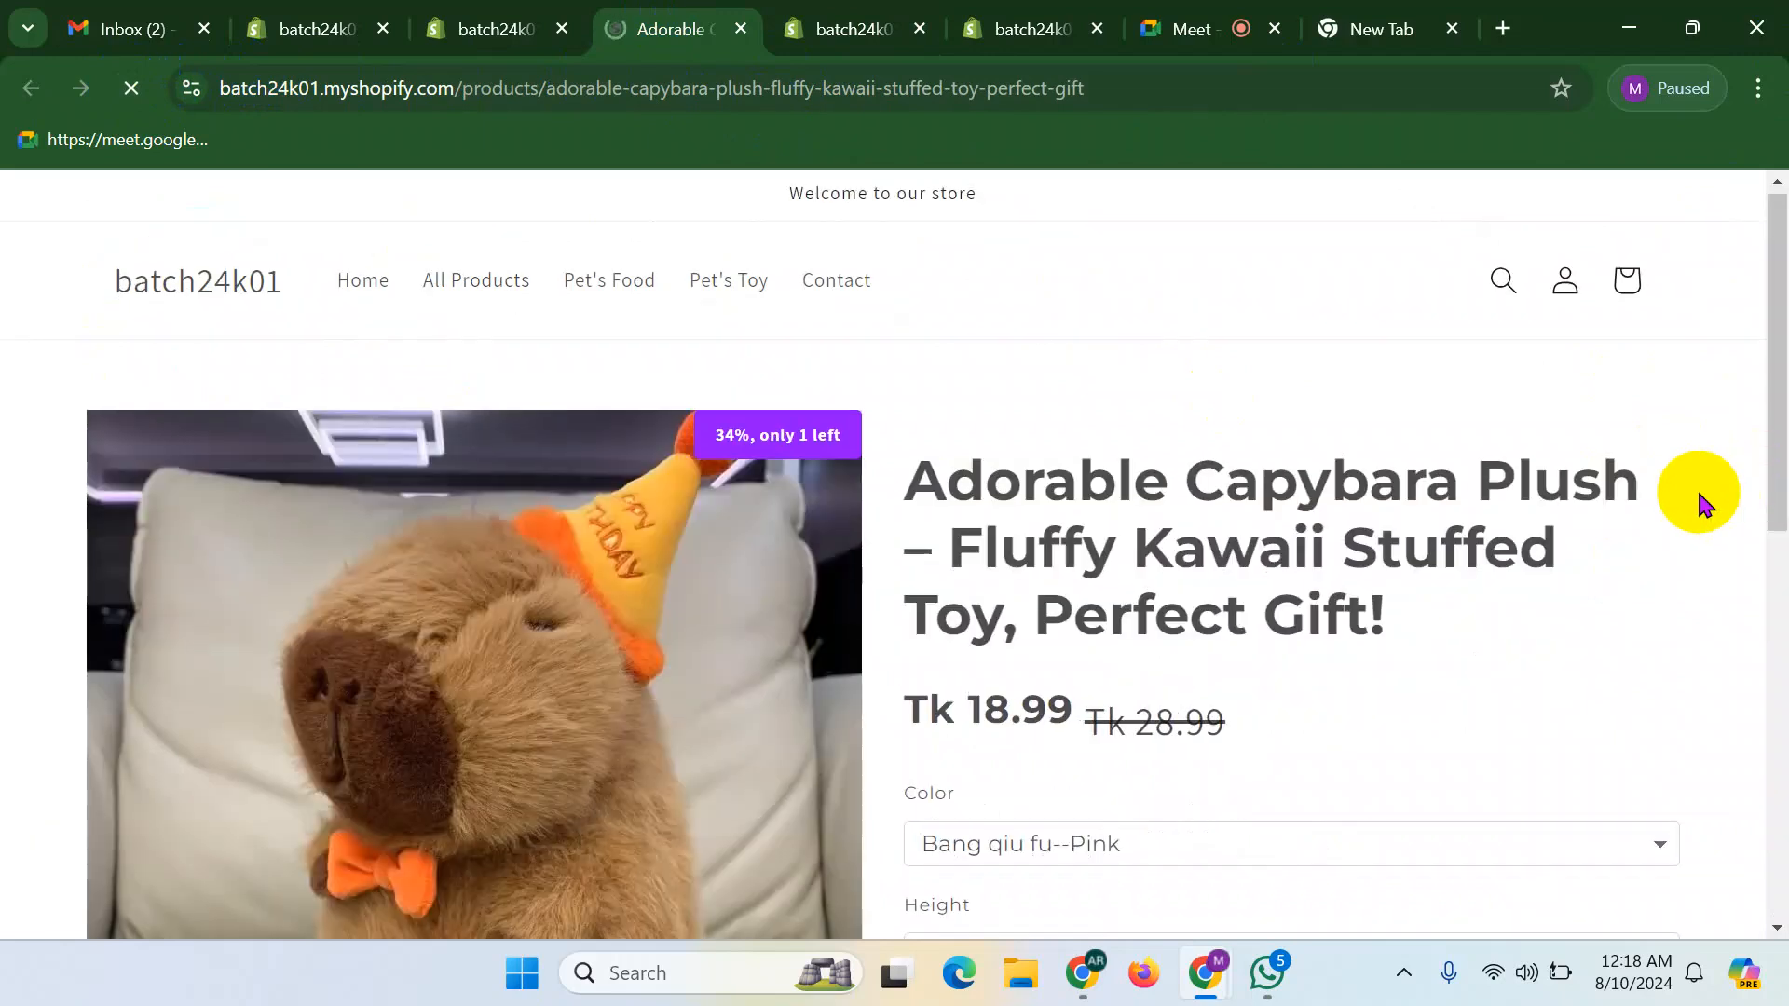
pyautogui.scroll(-7, 1705, 494)
pyautogui.scroll(4, 1678, 508)
pyautogui.scroll(-7, 1119, 560)
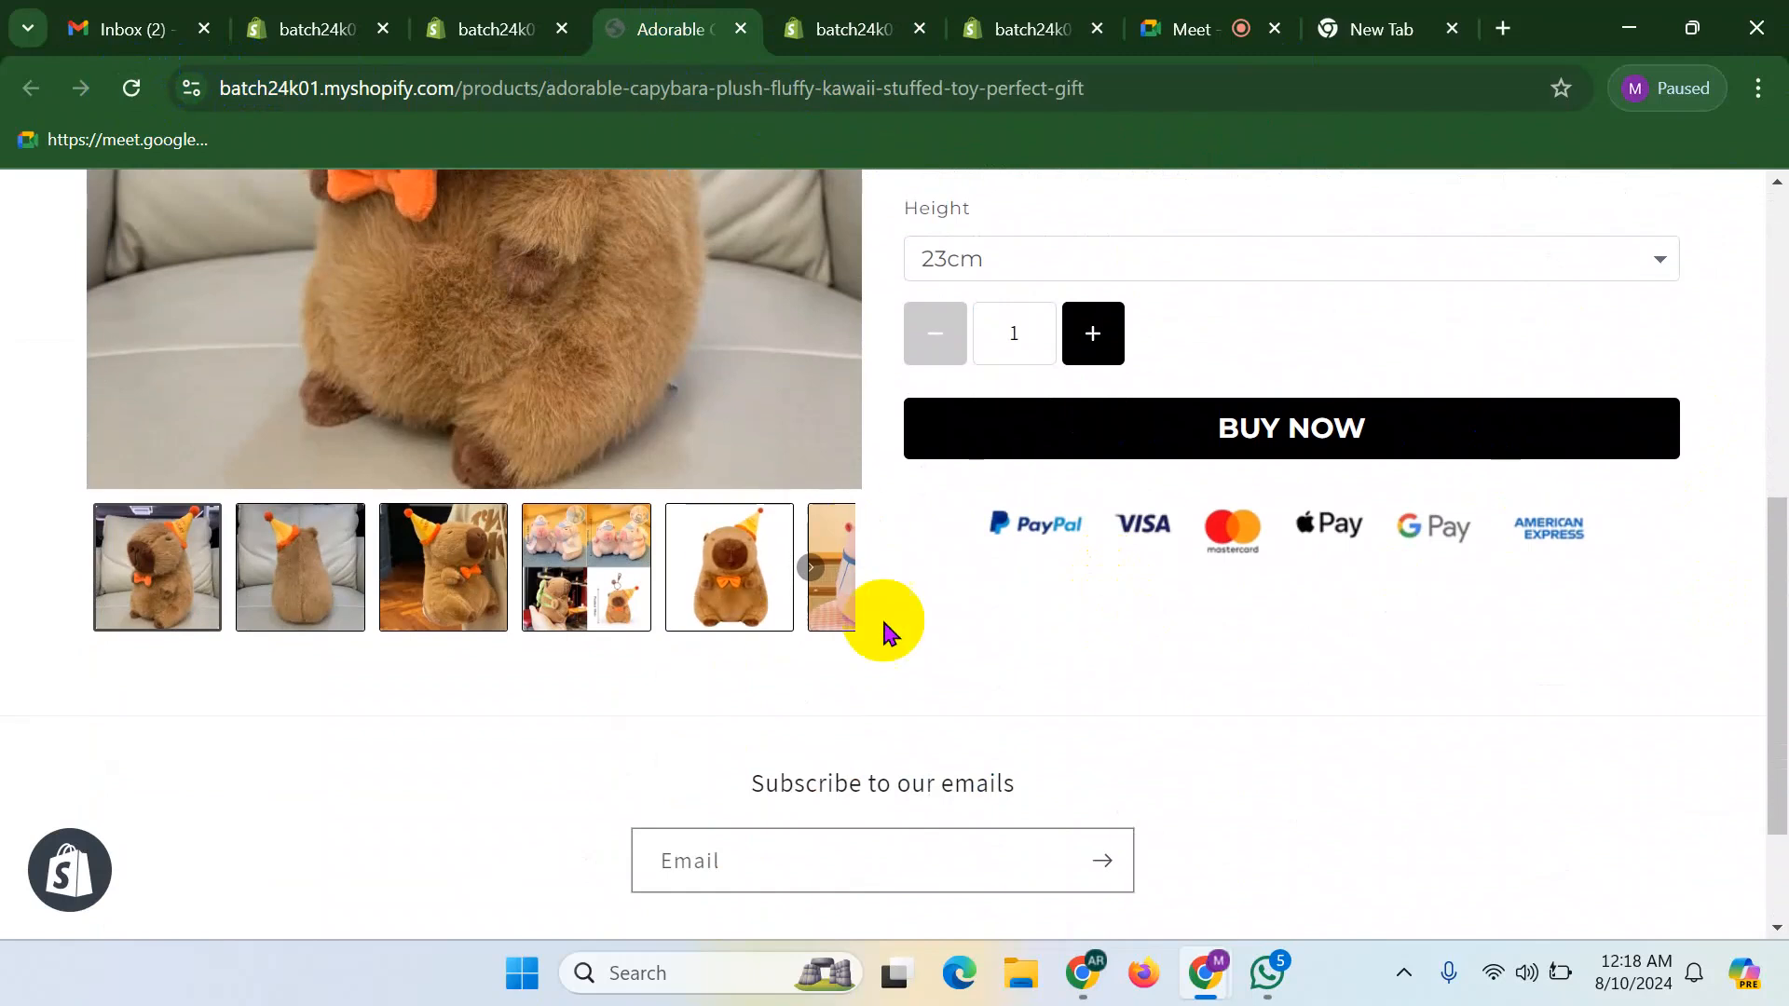
# - In the PageFly editor, disable full width for the payment icons image under the Buy Now button and set its width to 500 px
pyautogui.click(473, 31)
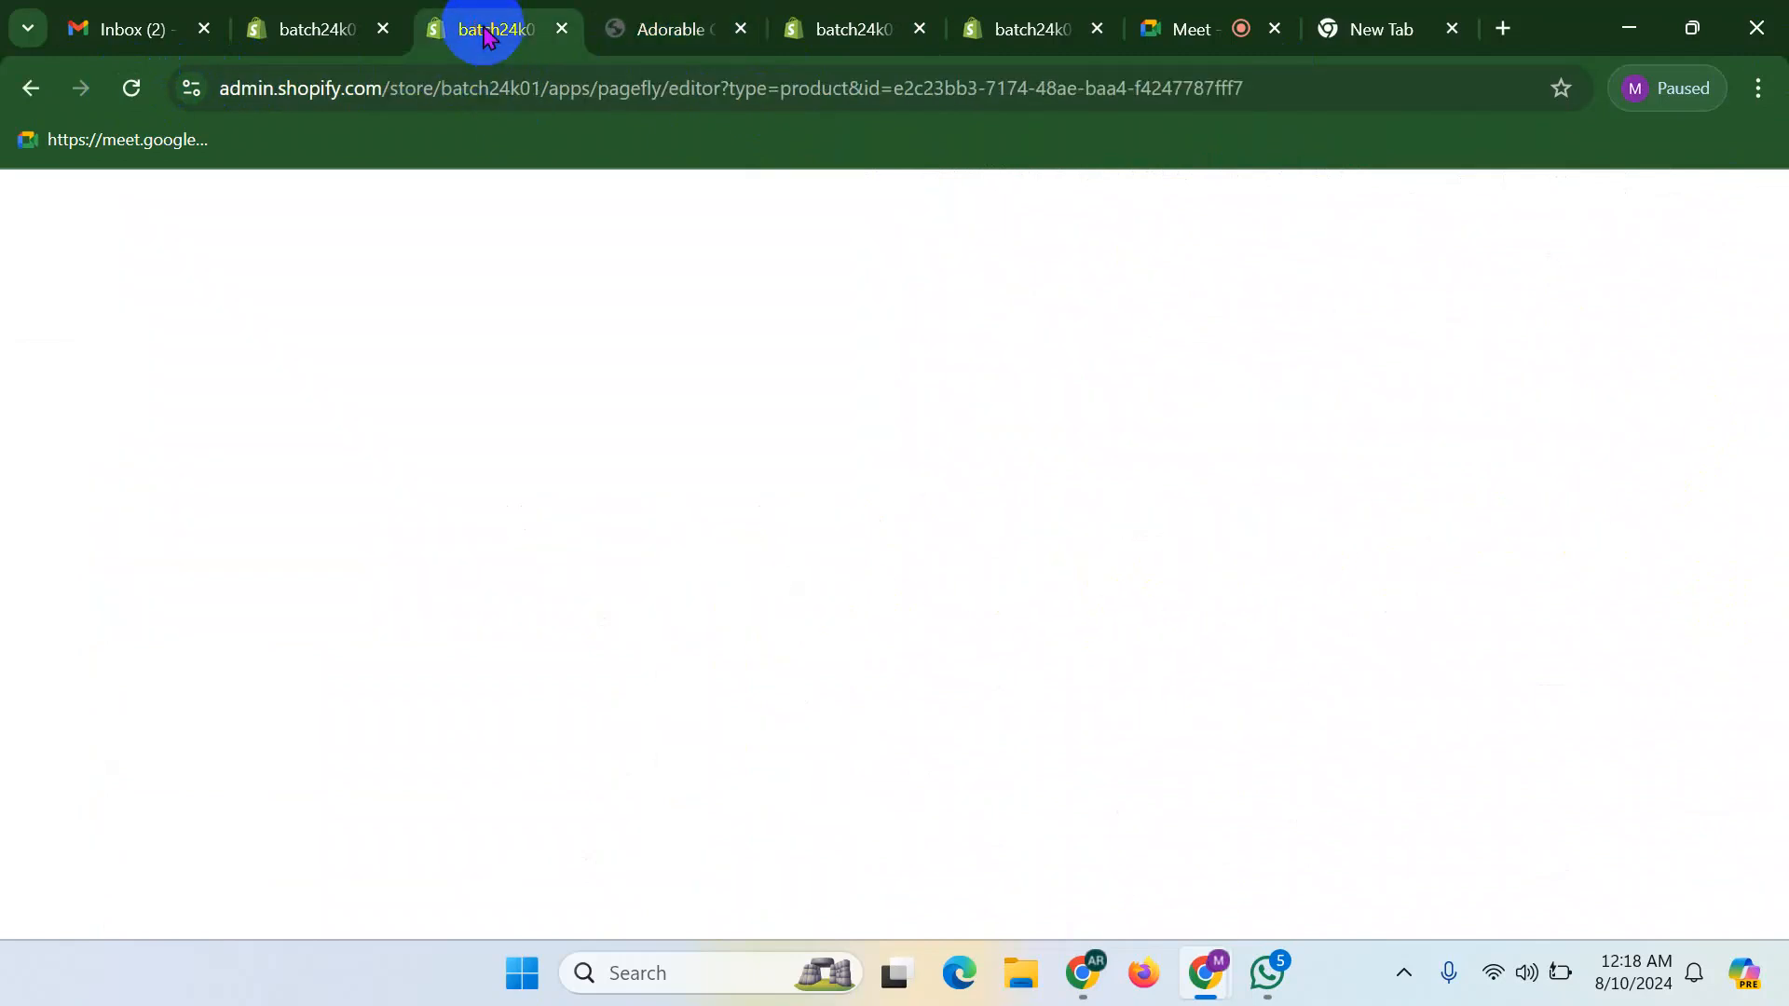
pyautogui.scroll(-3, 1373, 664)
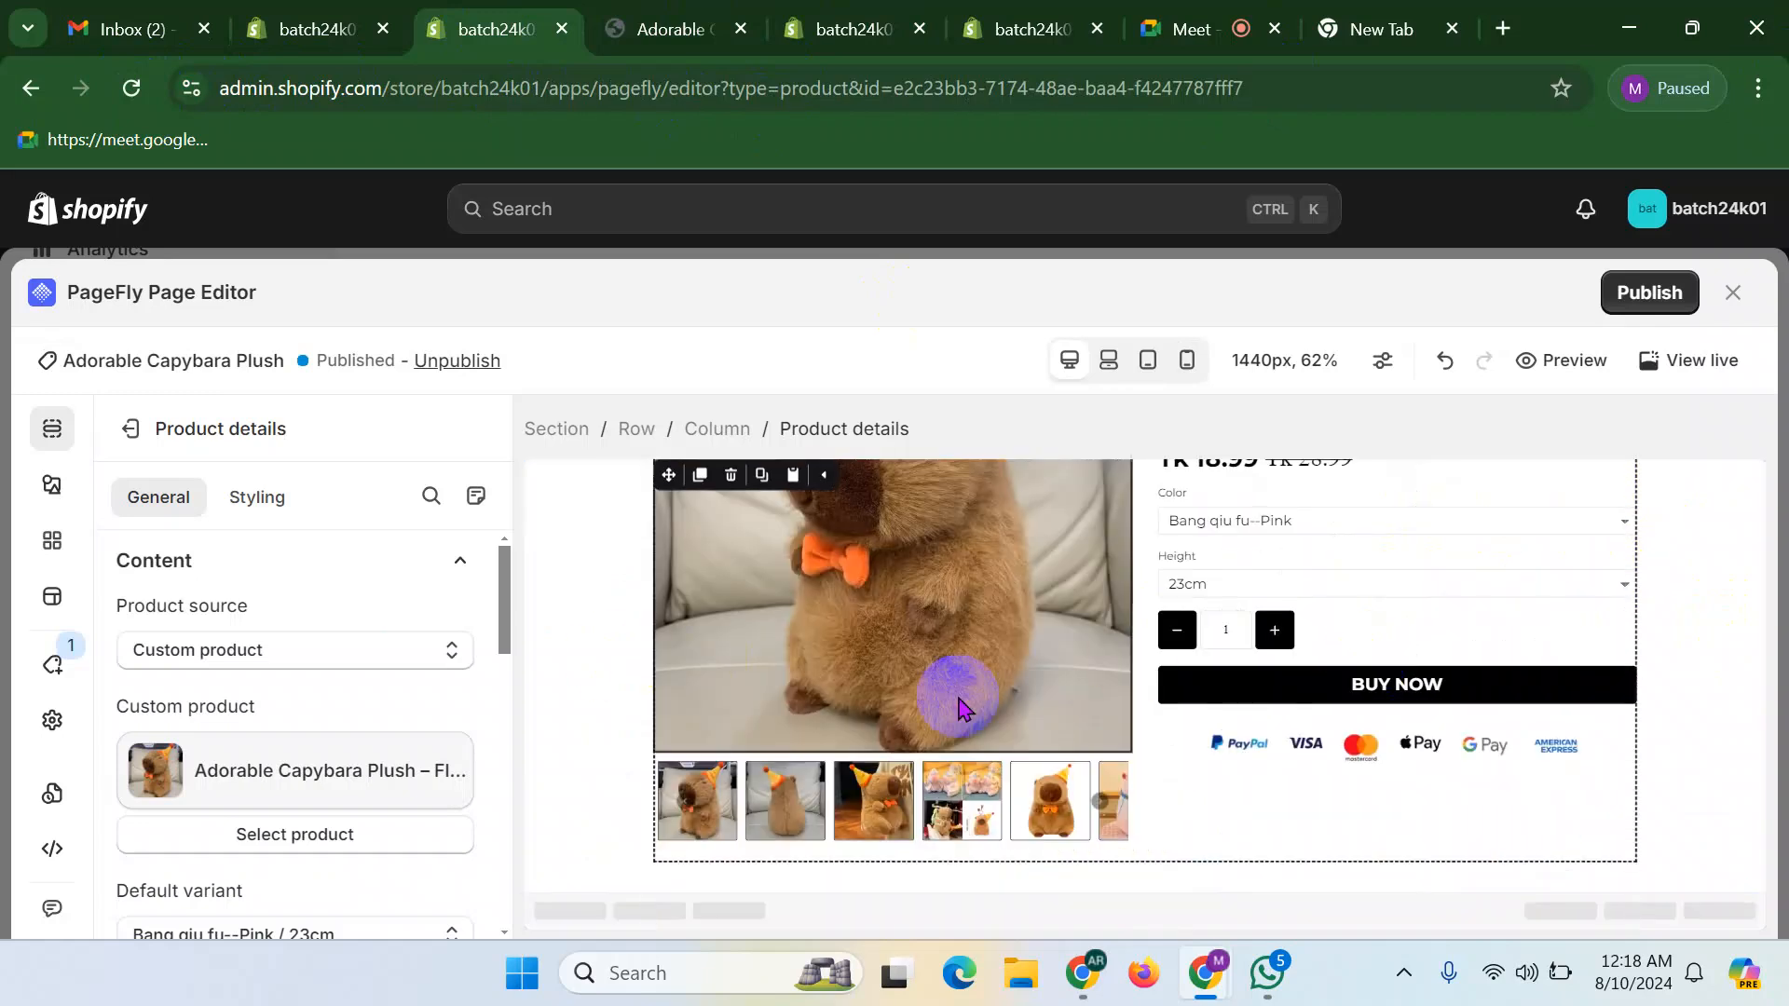
pyautogui.click(1265, 767)
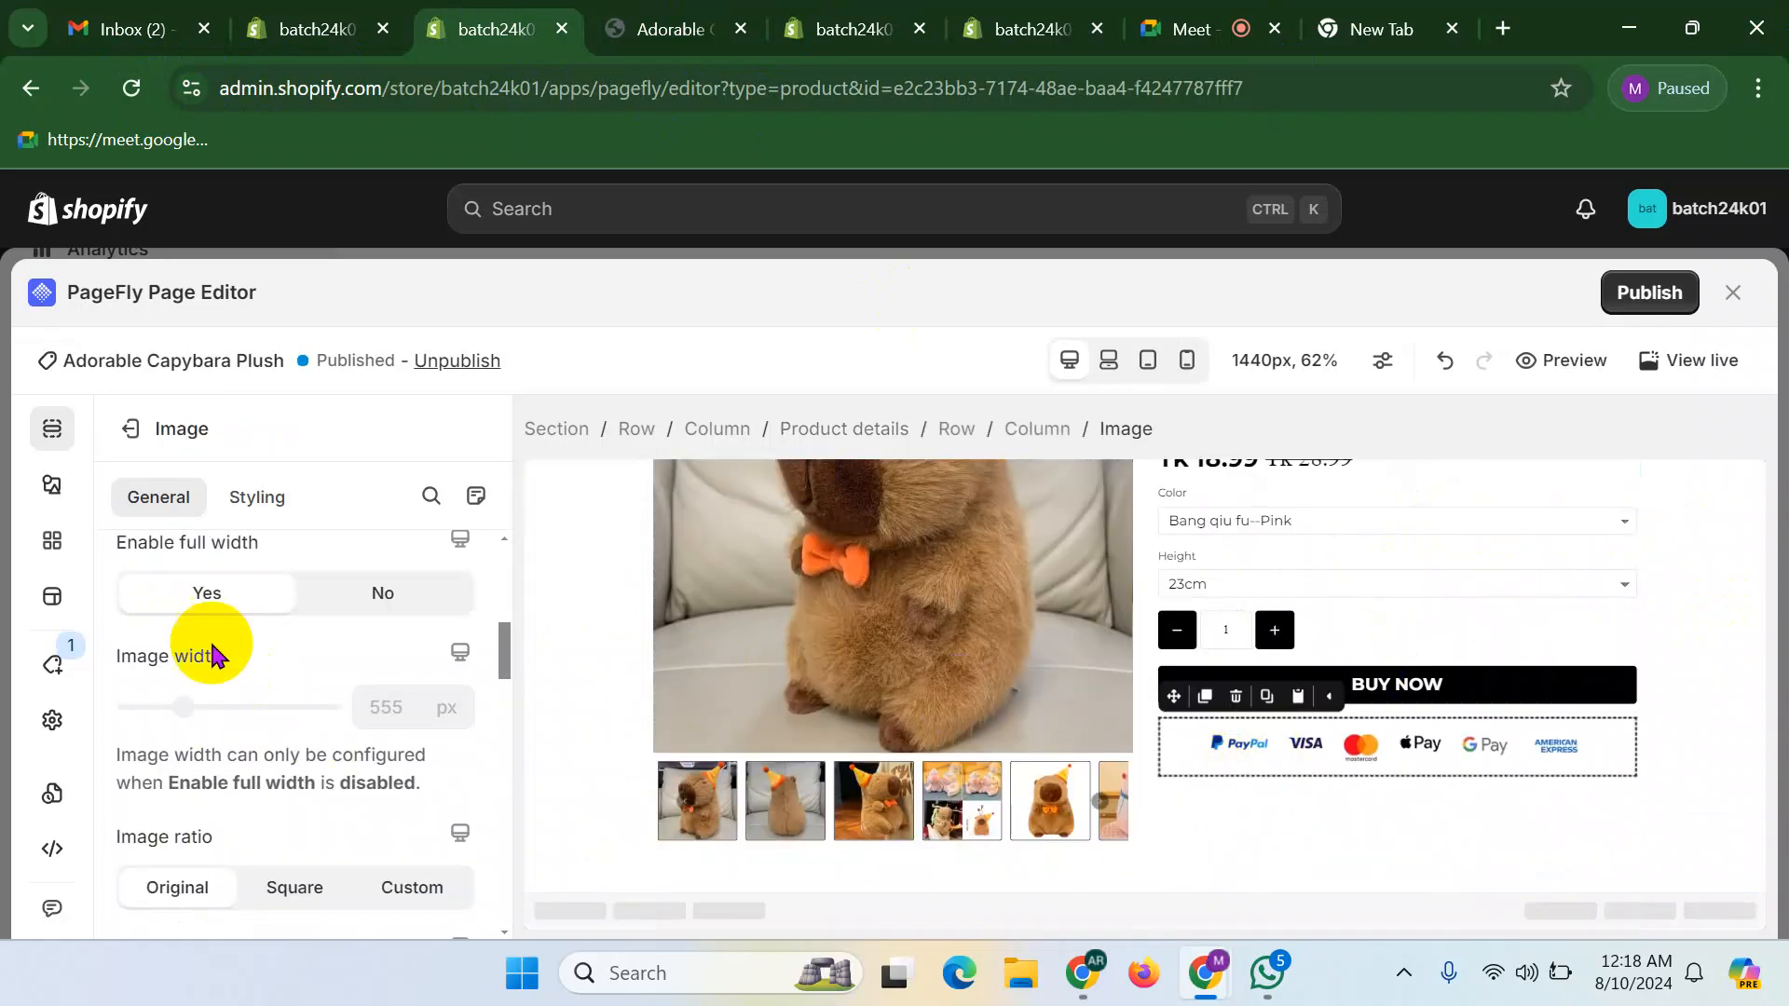
pyautogui.click(358, 604)
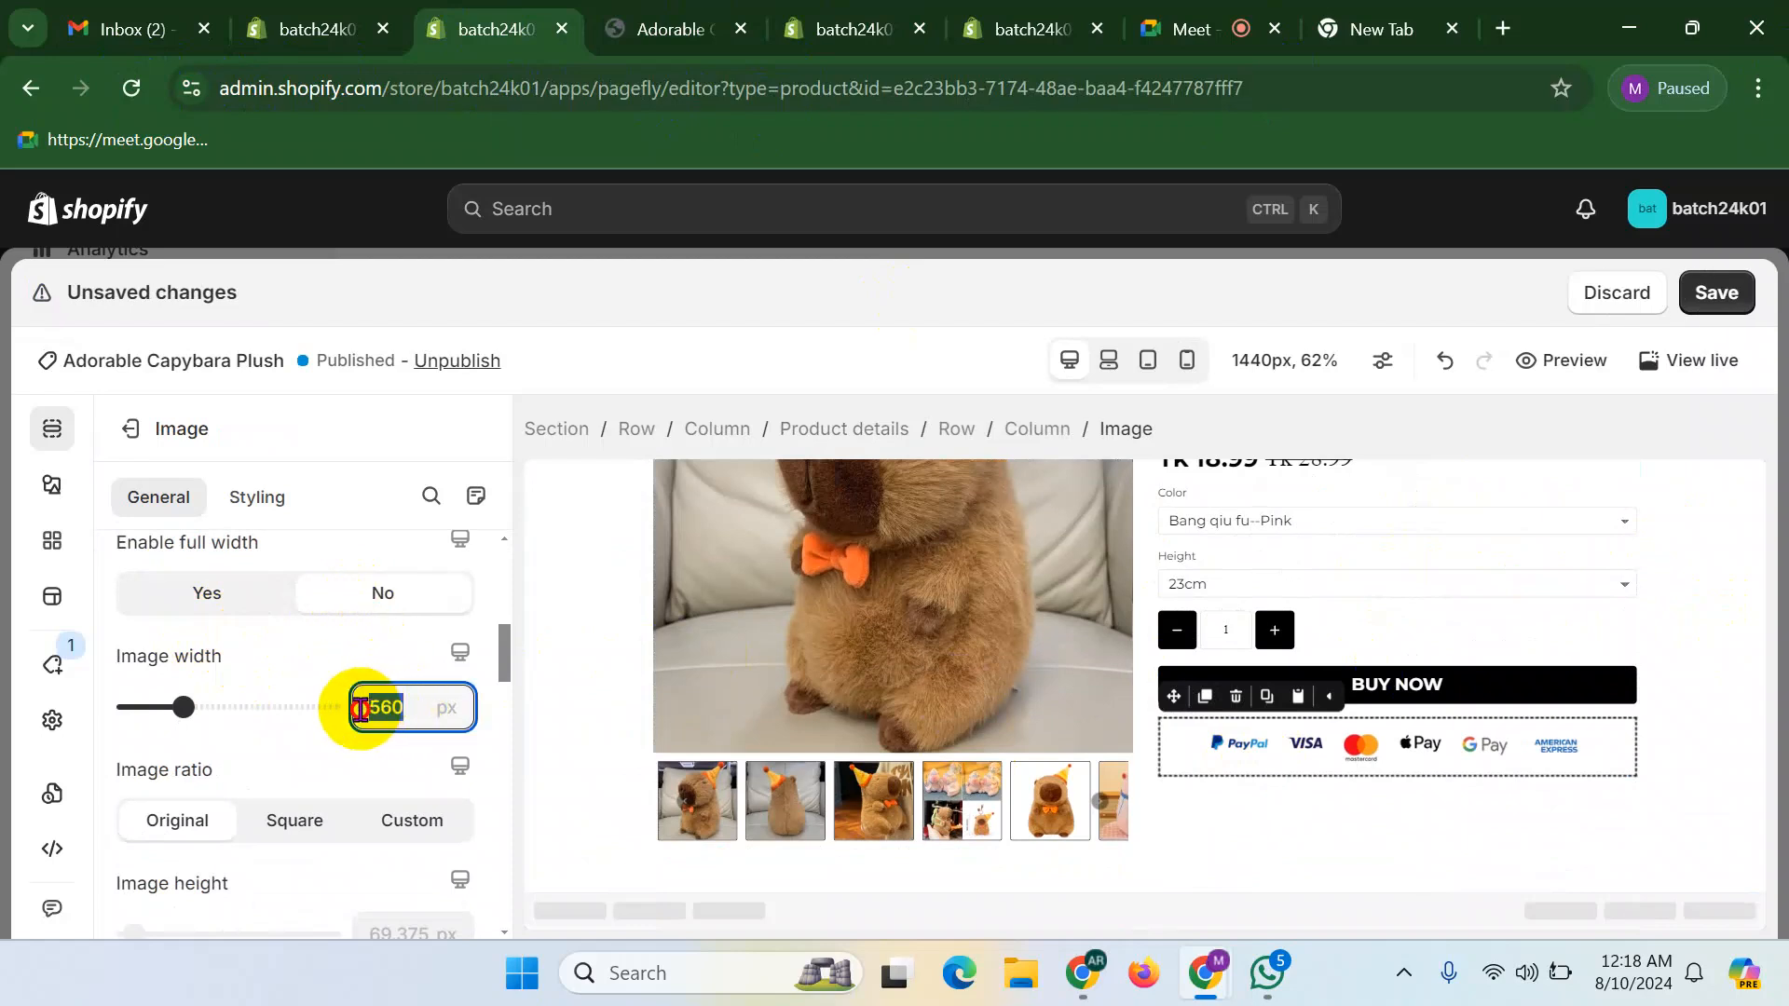
pyautogui.write('400')
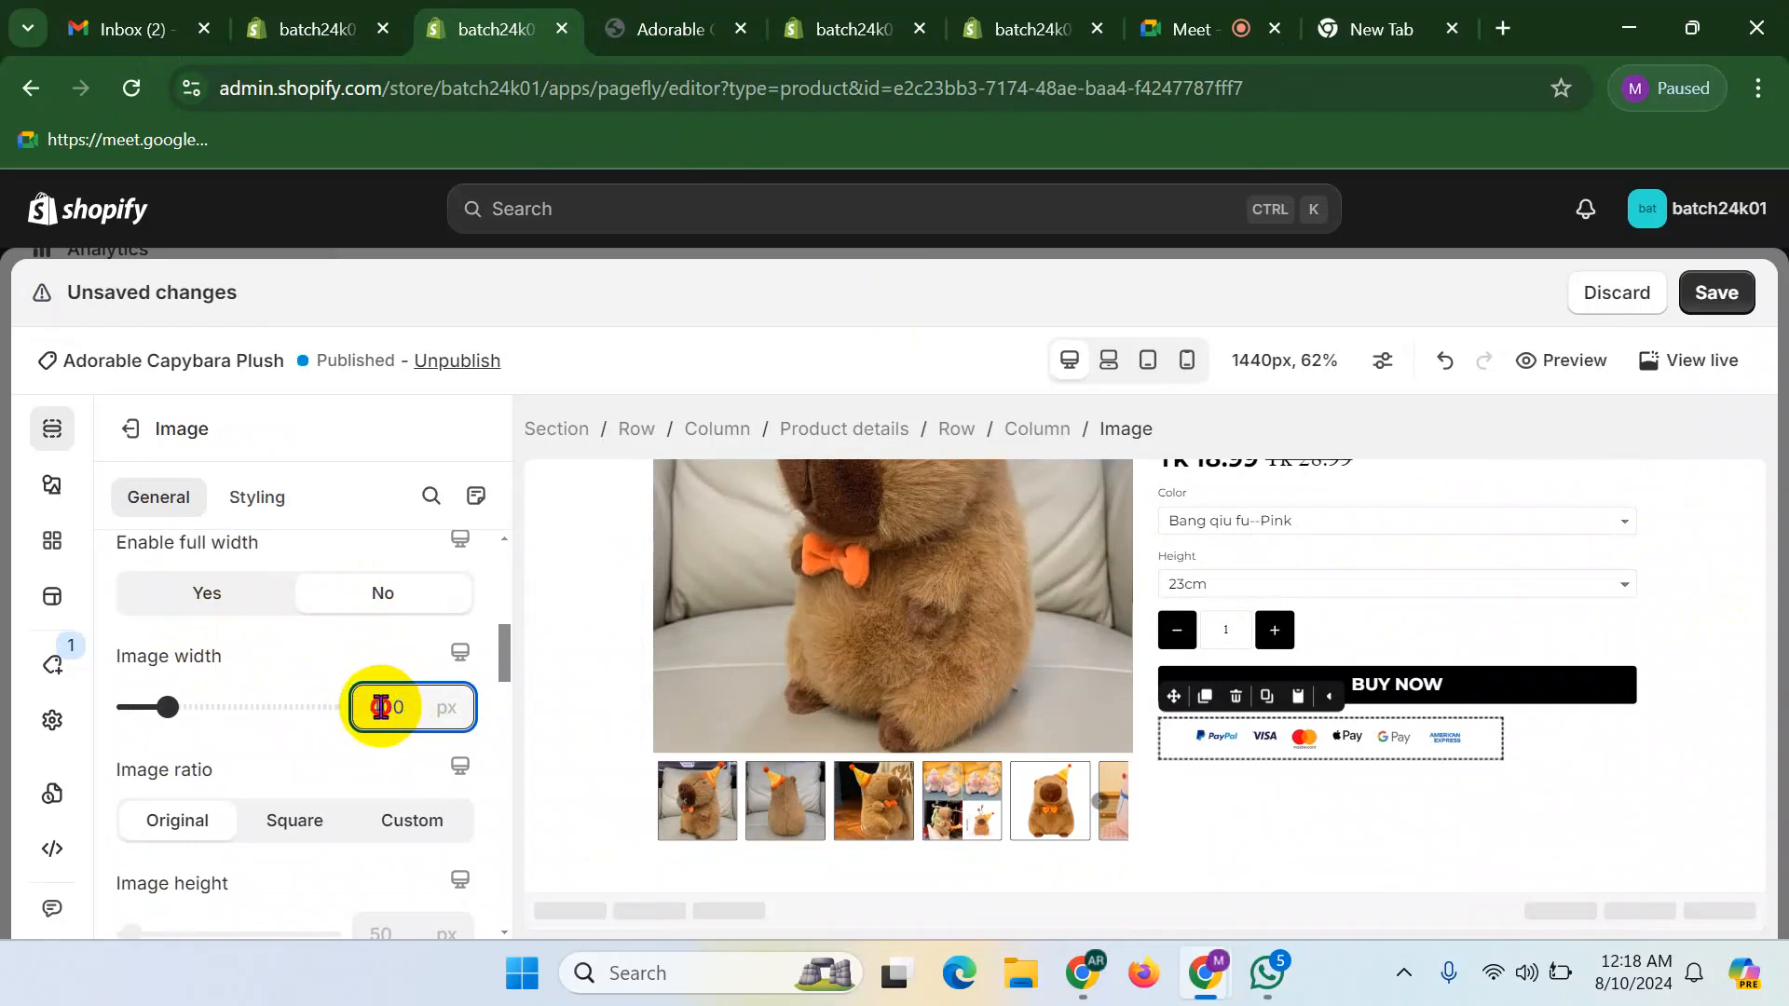
pyautogui.write('5')
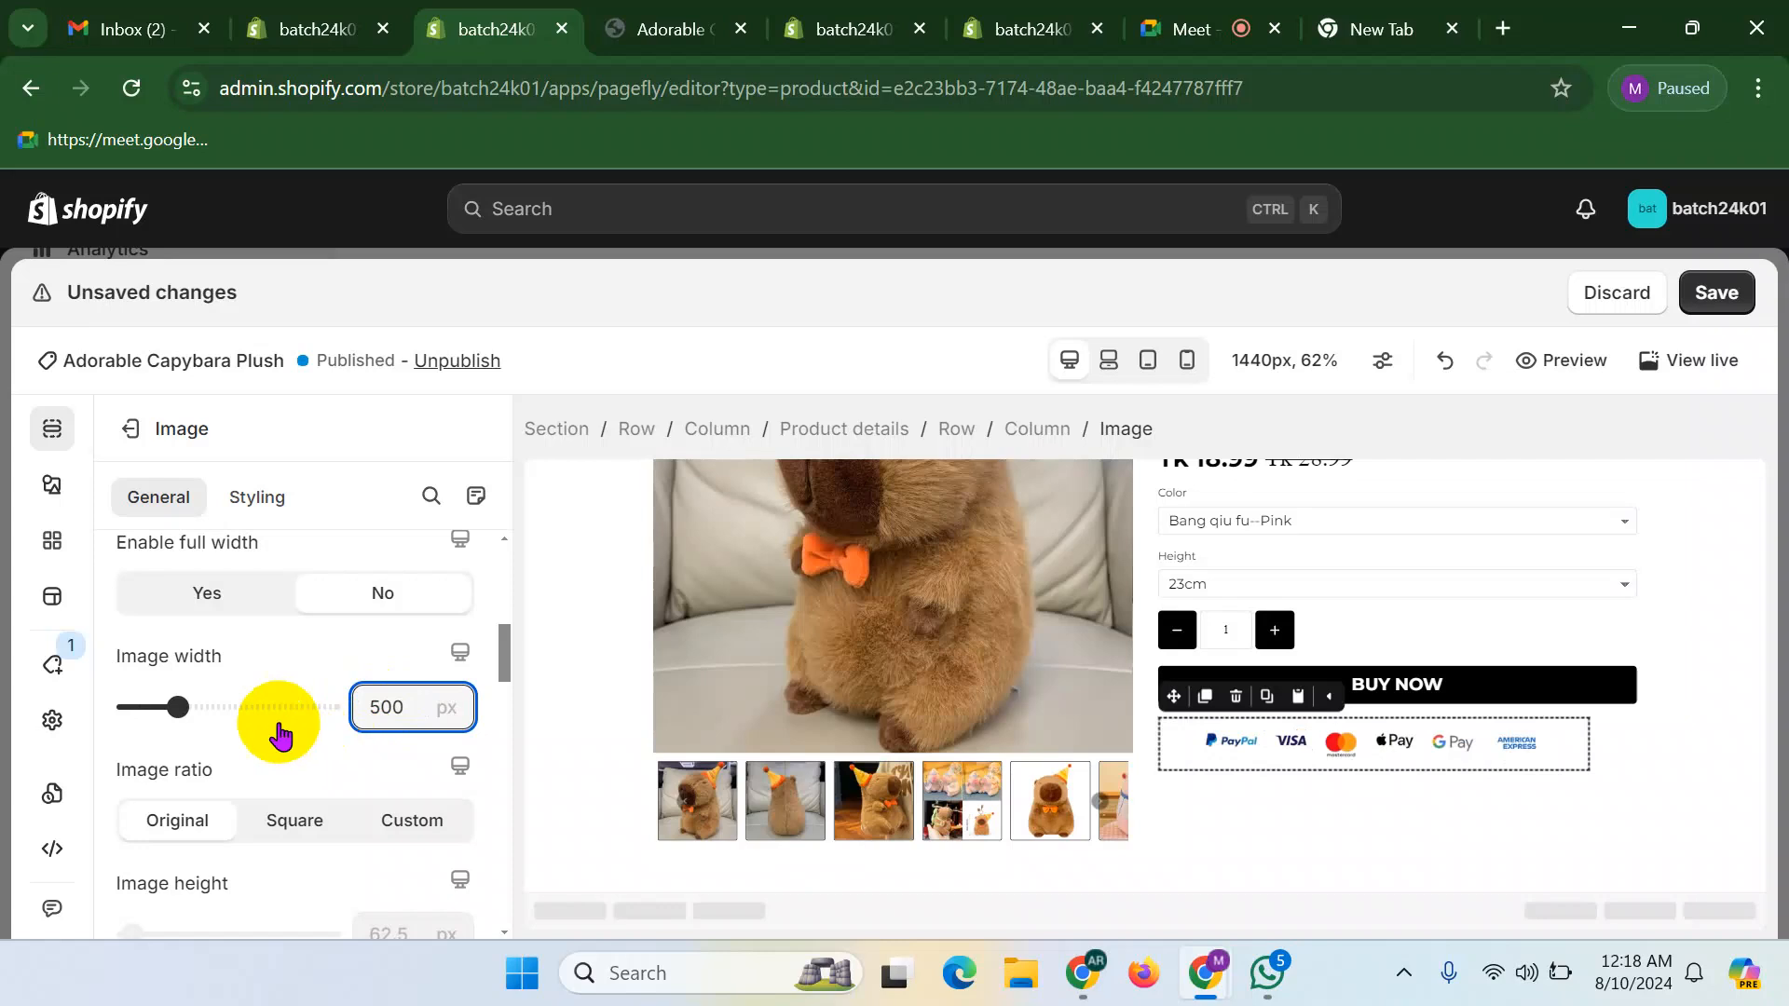
# - Centre the payment icons image horizontally in its column
pyautogui.click(270, 503)
pyautogui.scroll(-2, 293, 696)
pyautogui.click(293, 663)
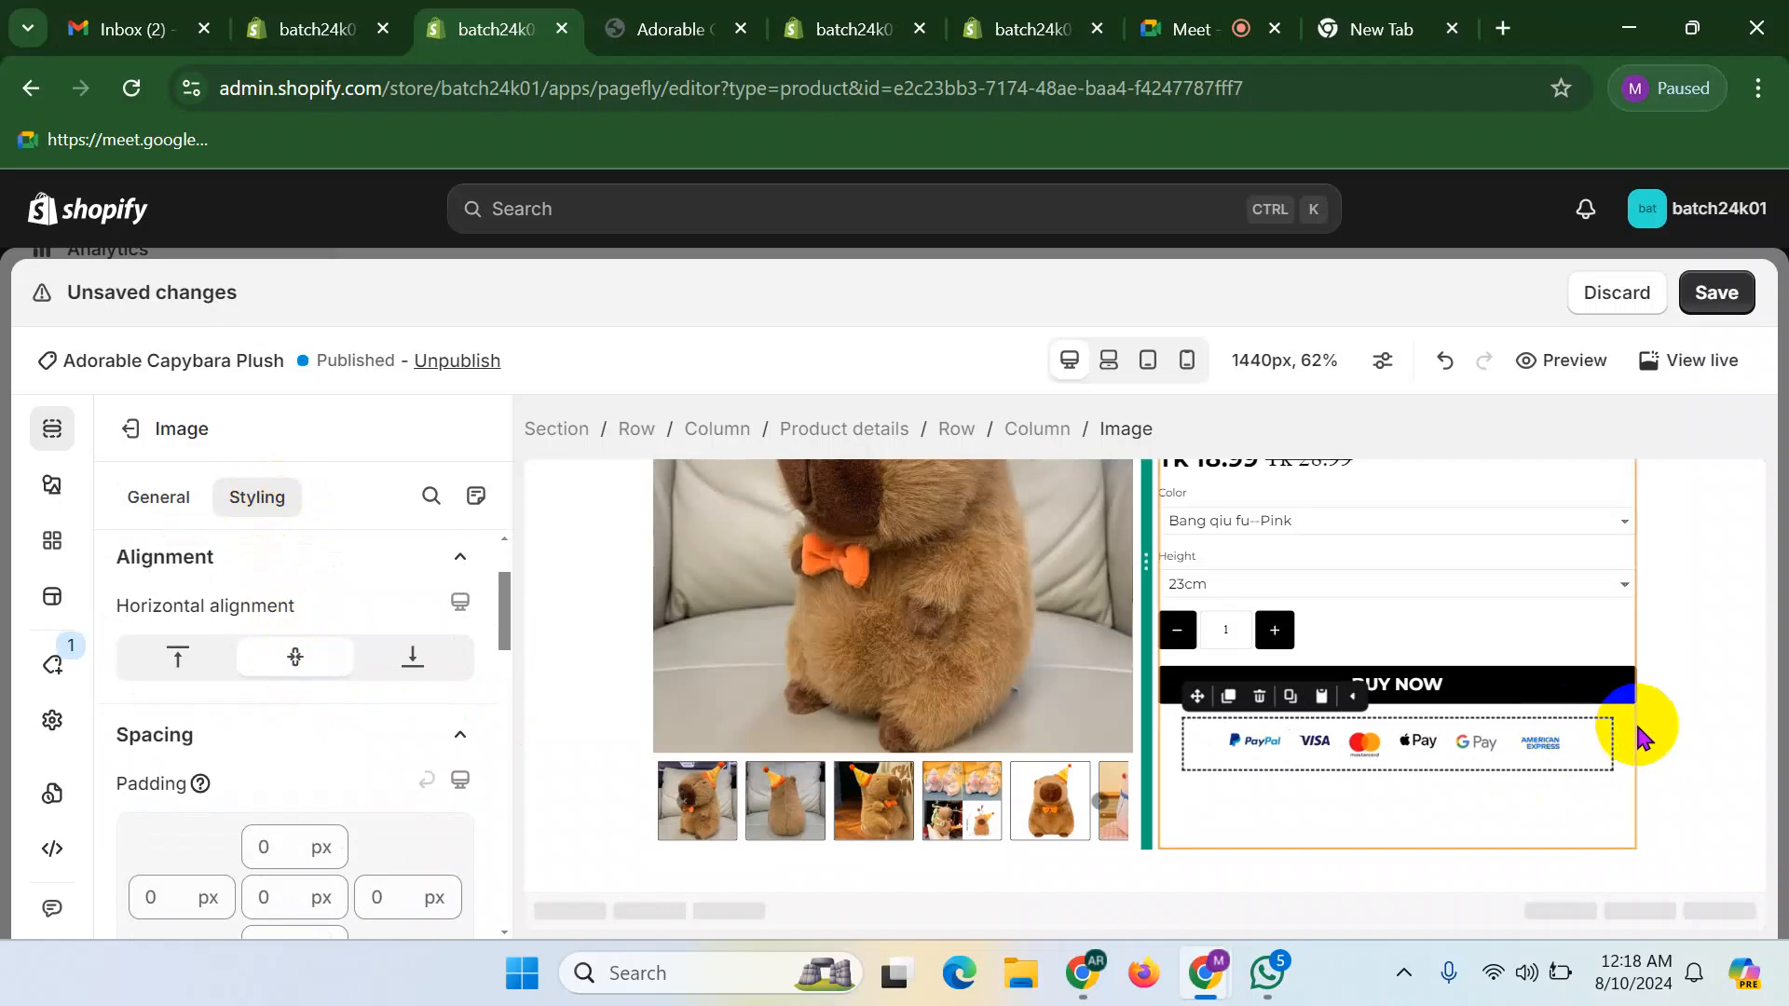
pyautogui.click(1637, 735)
# - Save the Adorable Capybara Plush page and publish the changes
pyautogui.click(1736, 296)
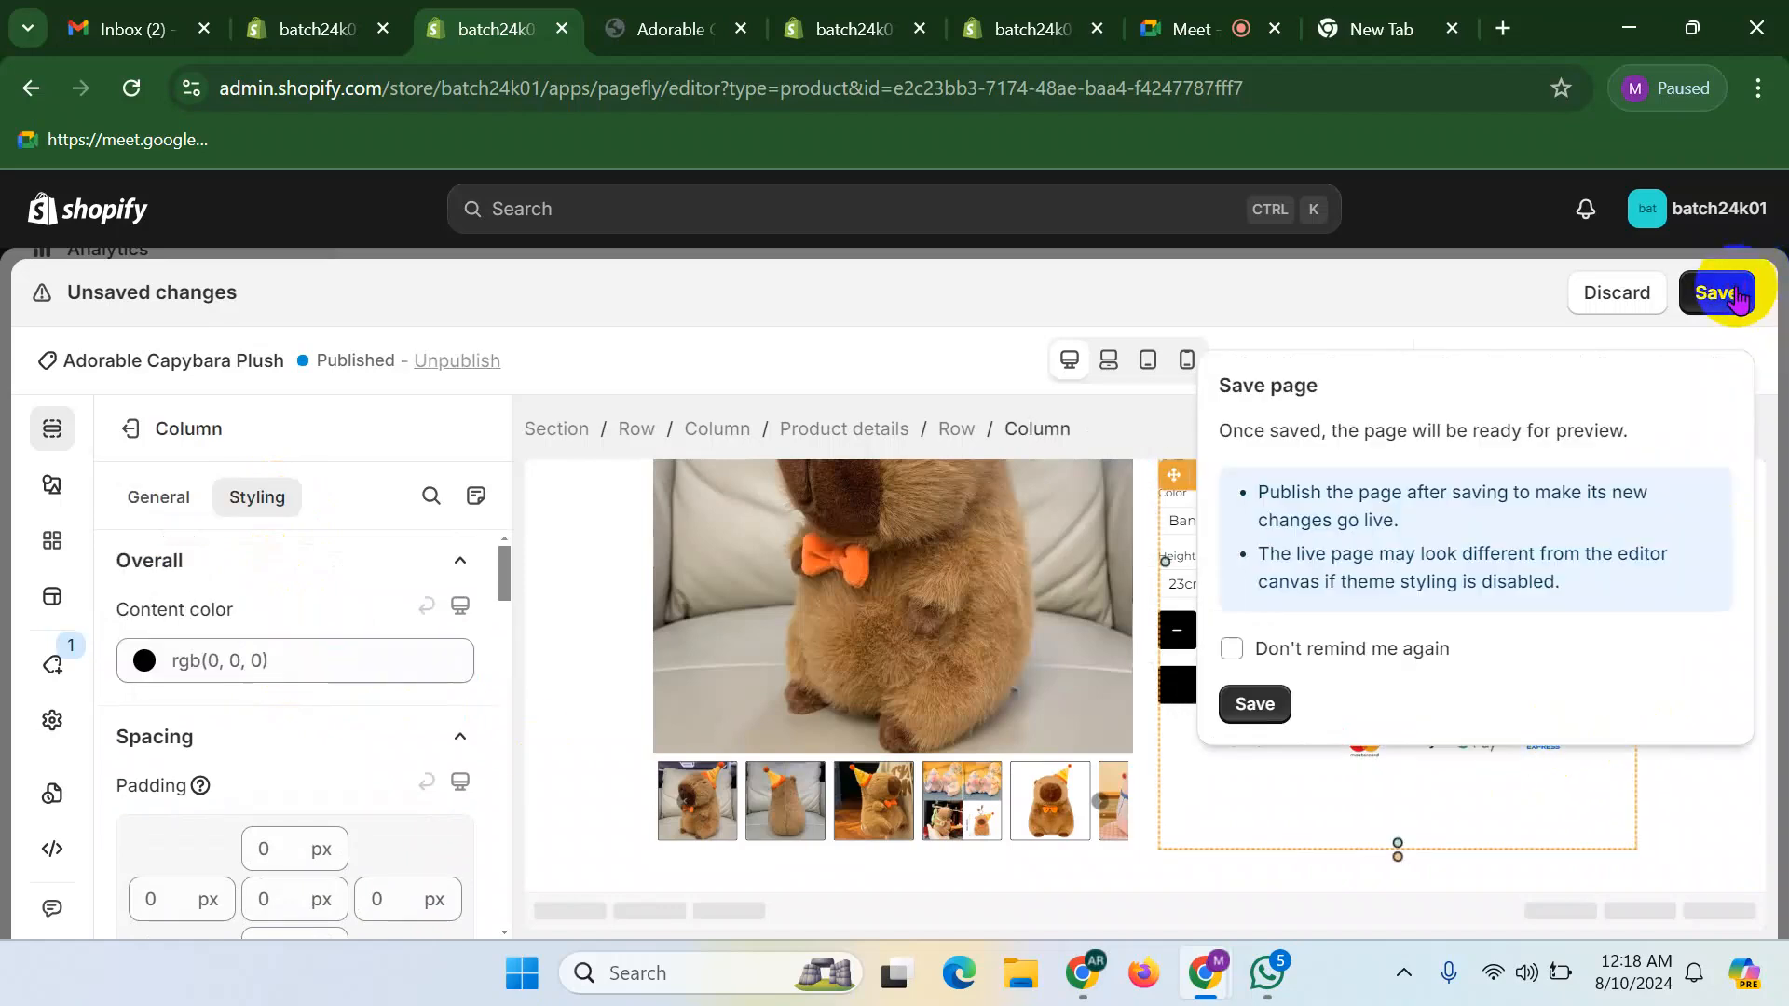
pyautogui.click(1260, 701)
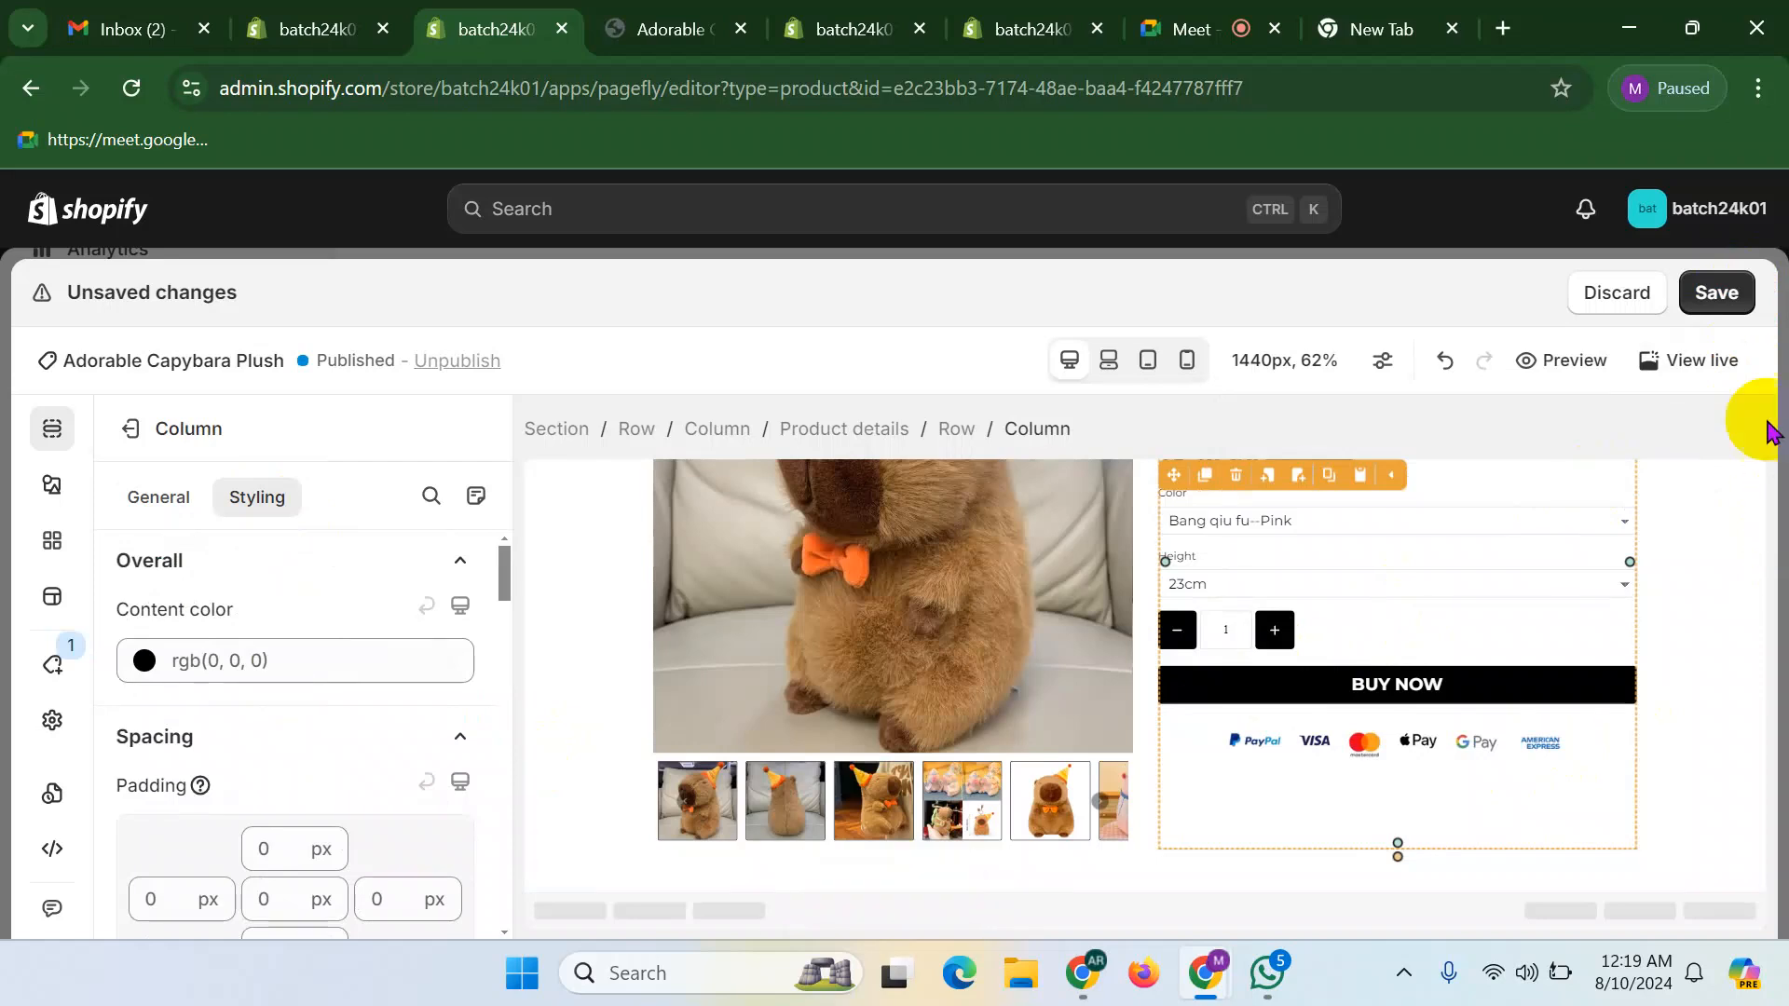
pyautogui.click(1713, 296)
pyautogui.click(1651, 296)
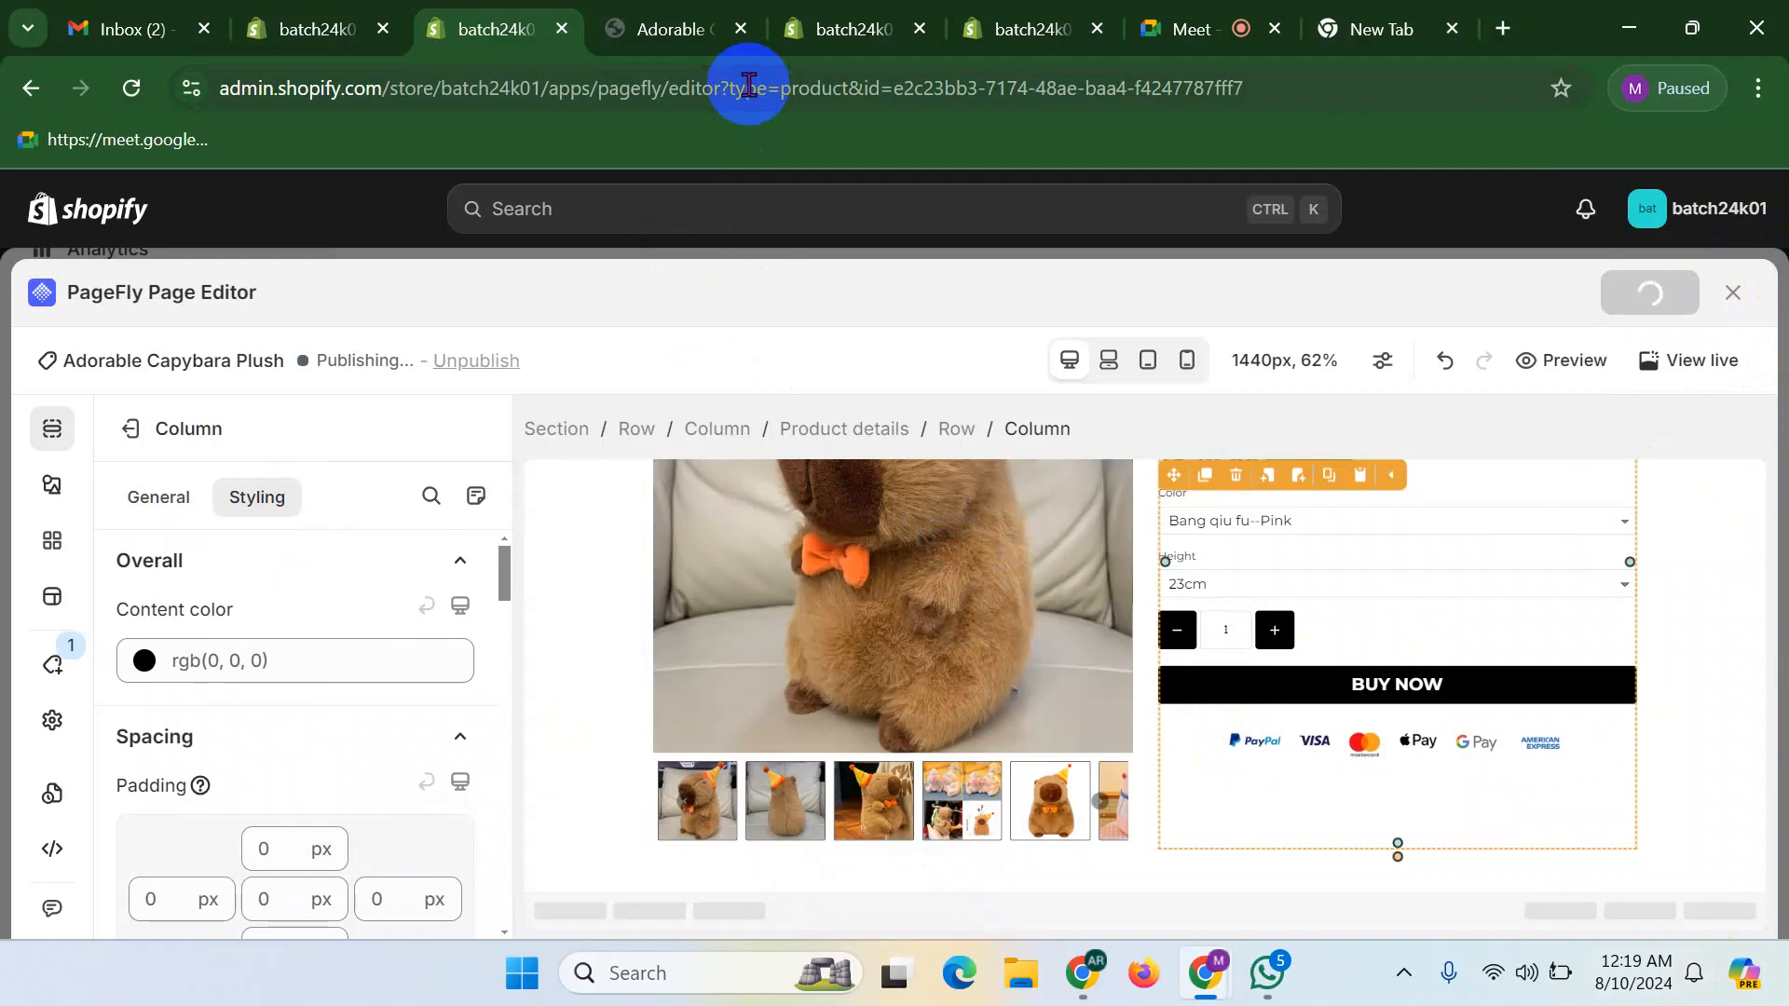
# - Switch to the live product page and check the payment icons and overall layout from header to email signup
pyautogui.click(676, 32)
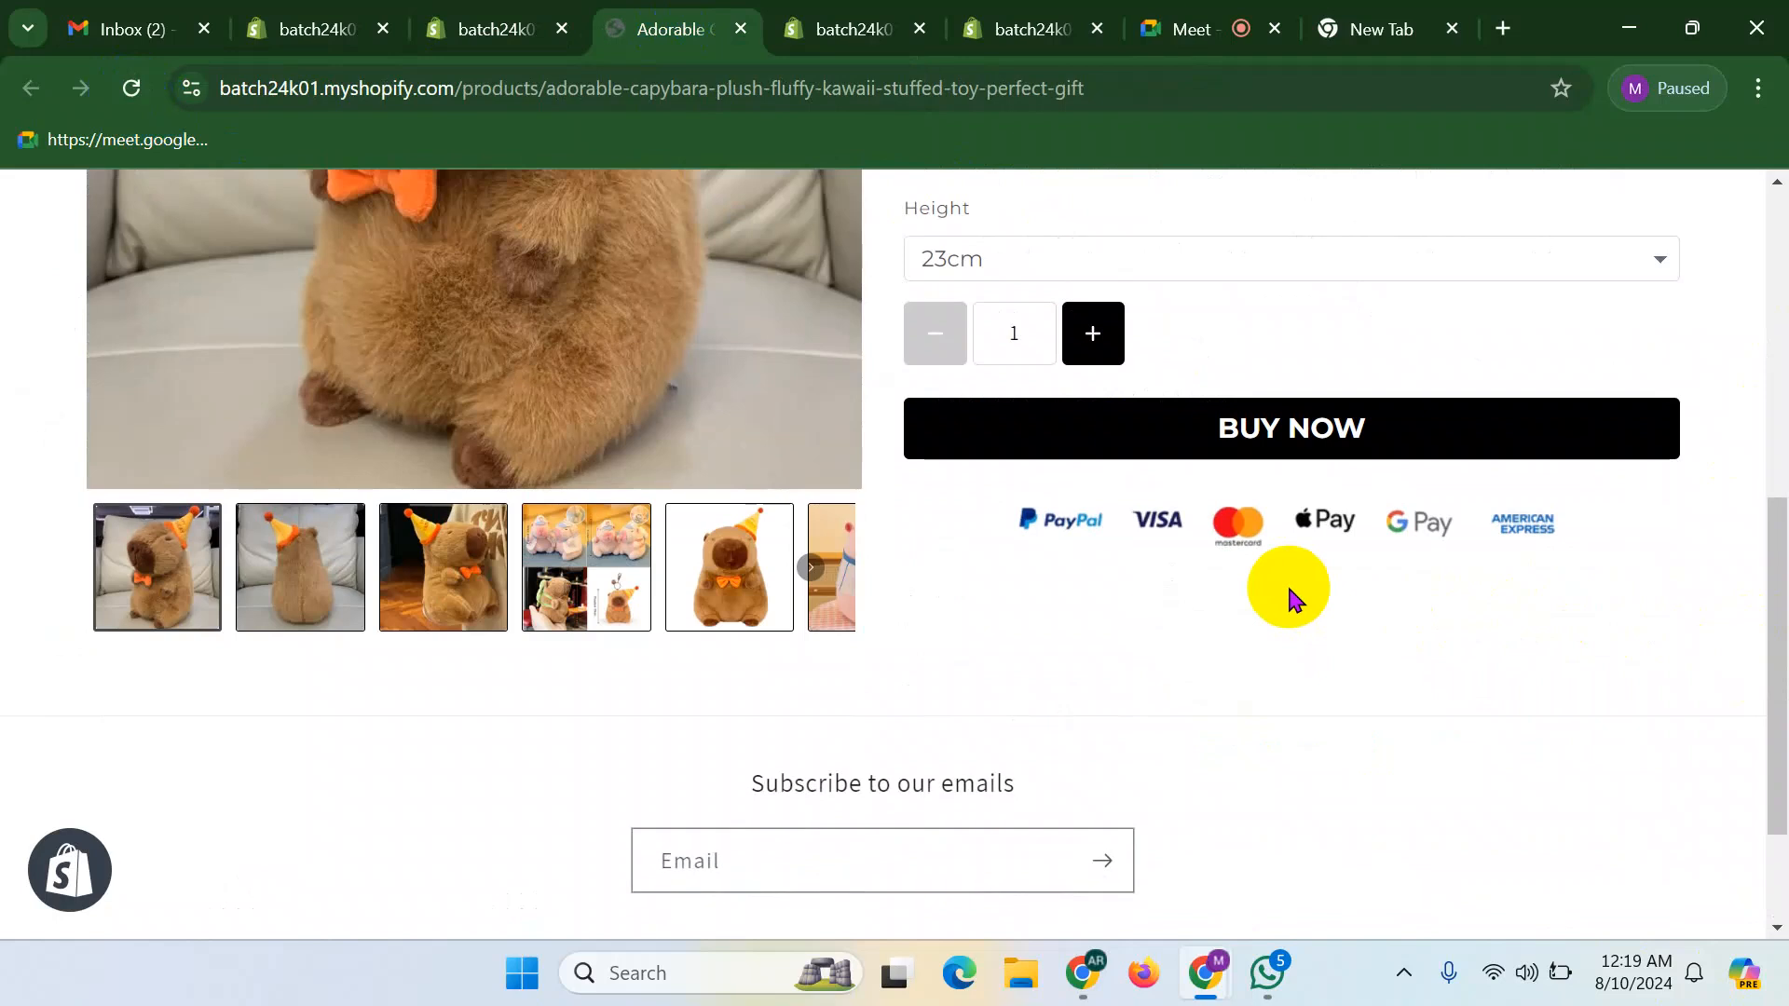
pyautogui.scroll(-2, 1286, 591)
pyautogui.scroll(6, 1279, 595)
pyautogui.scroll(3, 1279, 594)
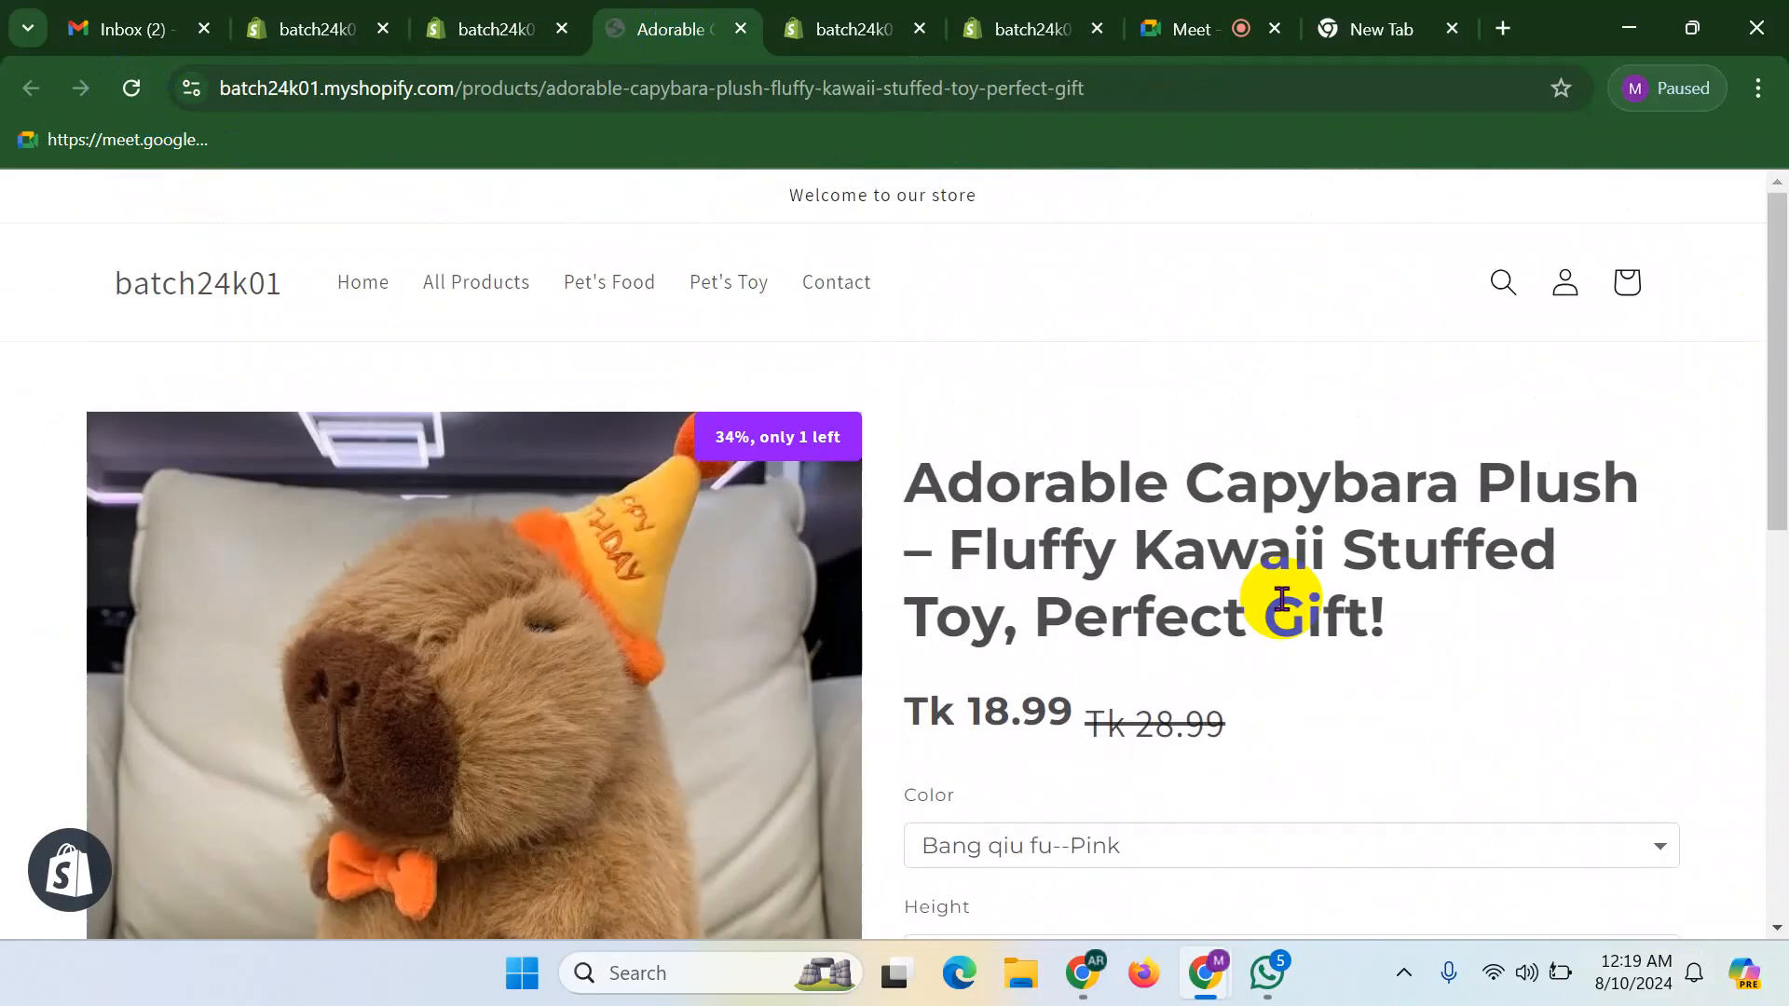
pyautogui.scroll(-8, 1278, 591)
pyautogui.scroll(10, 1081, 652)
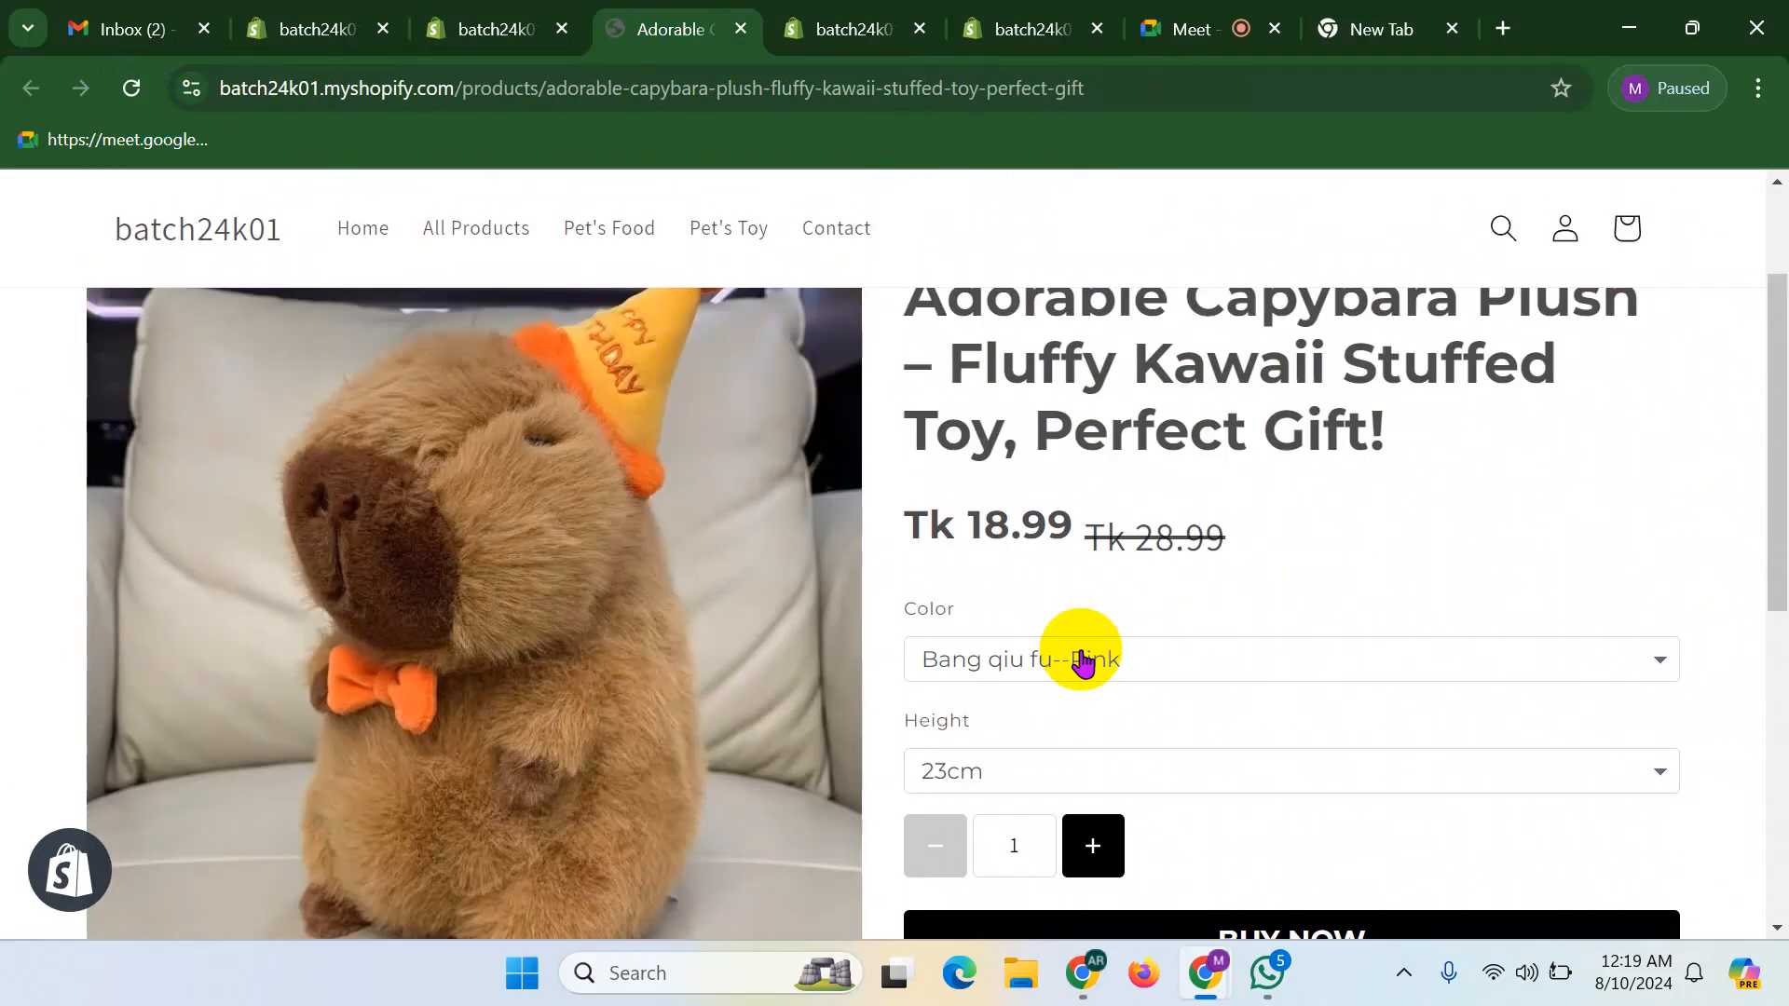
pyautogui.scroll(-8, 1079, 652)
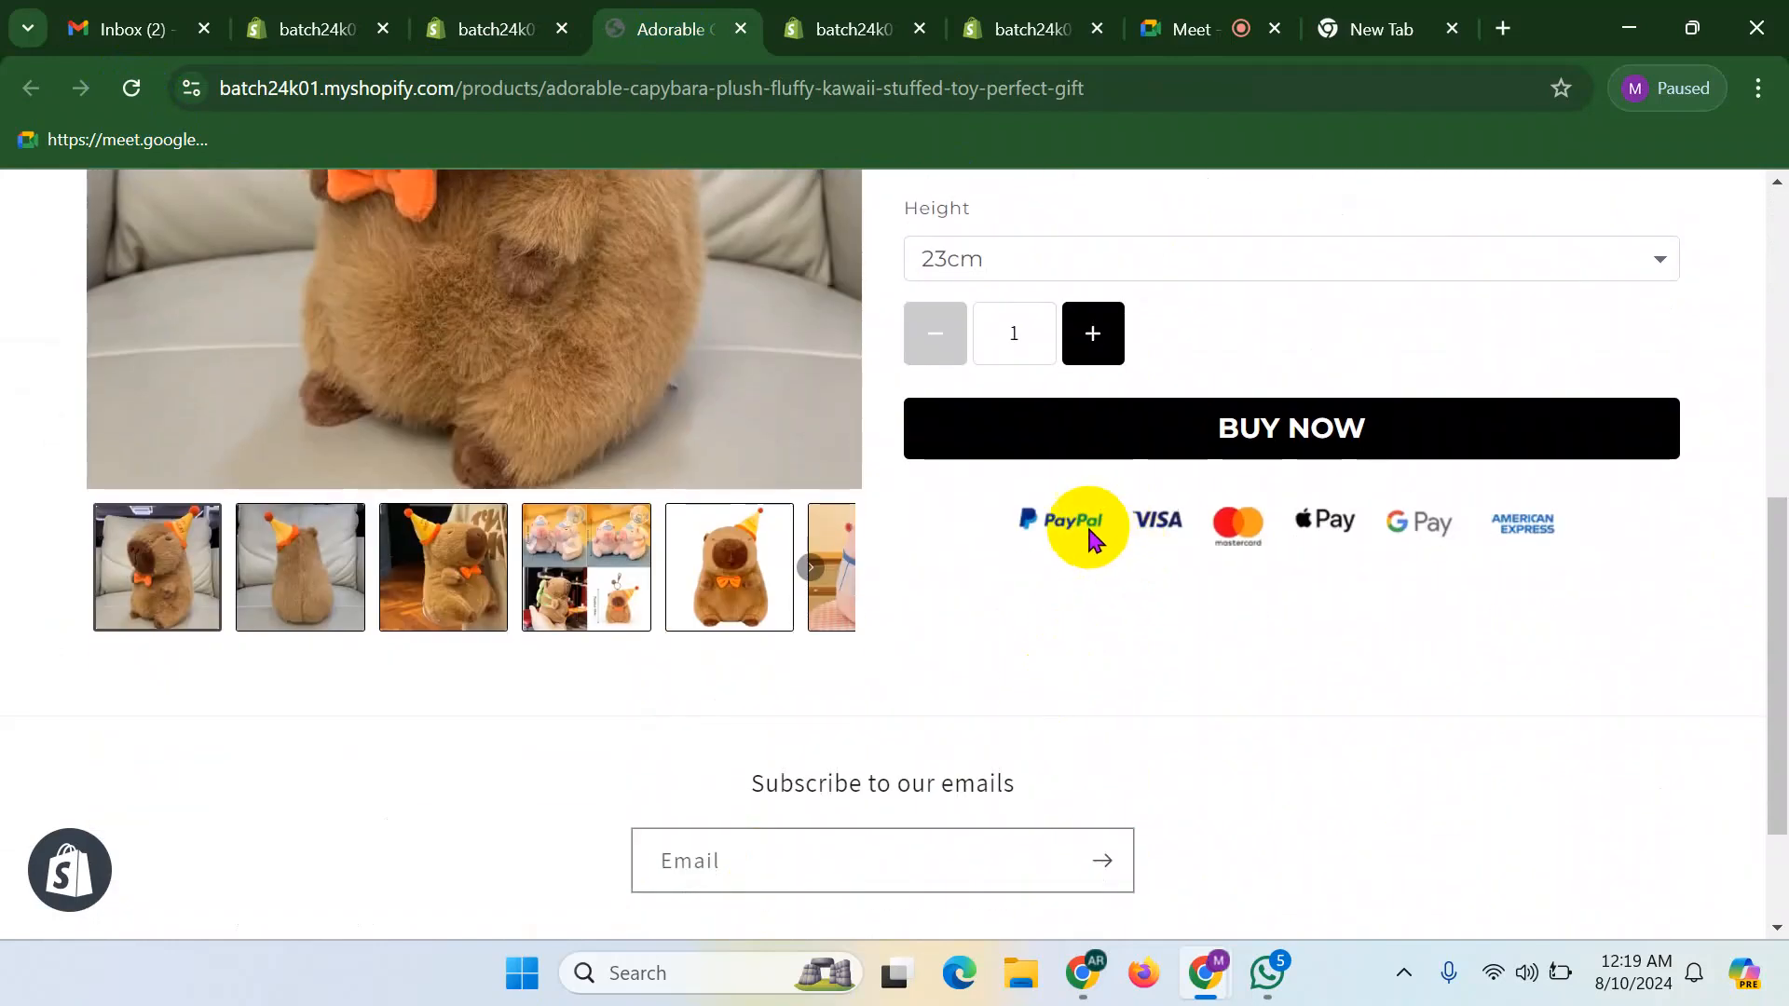
# - Test the live variant selection with color Wu gui bao--CPBLA and height 33cm, checking the image and price
pyautogui.scroll(3, 1212, 522)
pyautogui.click(1200, 424)
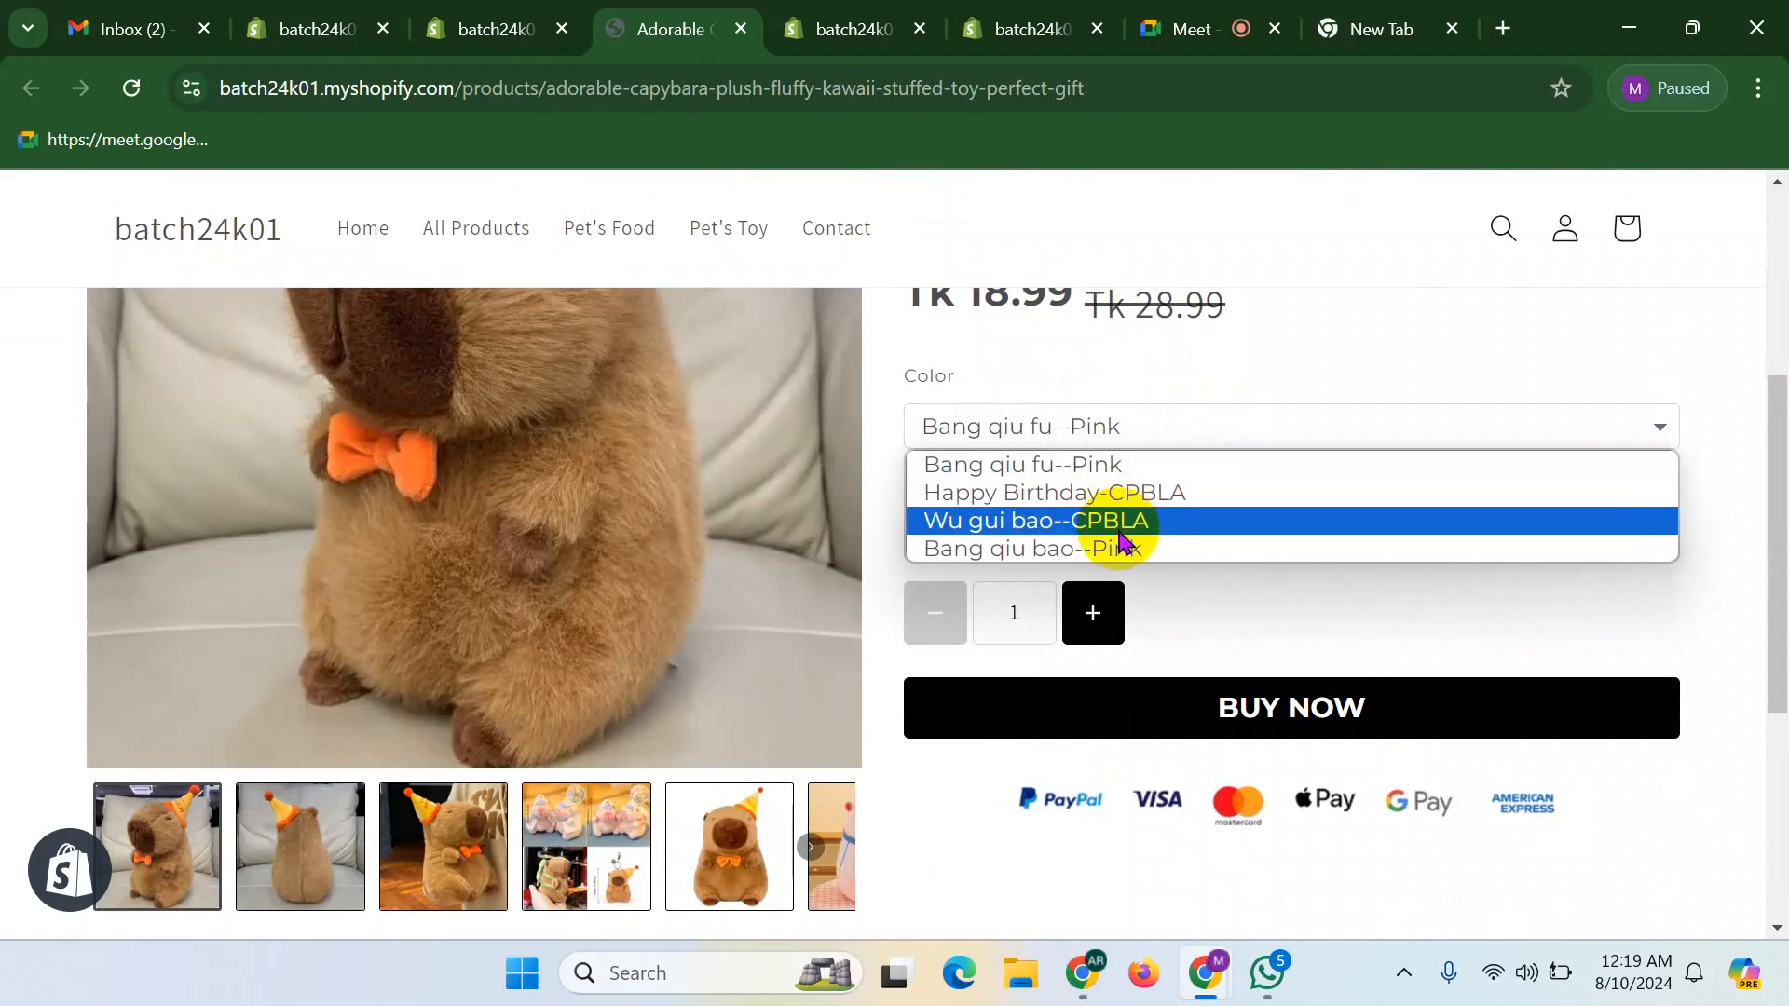
pyautogui.click(1121, 527)
pyautogui.click(1090, 545)
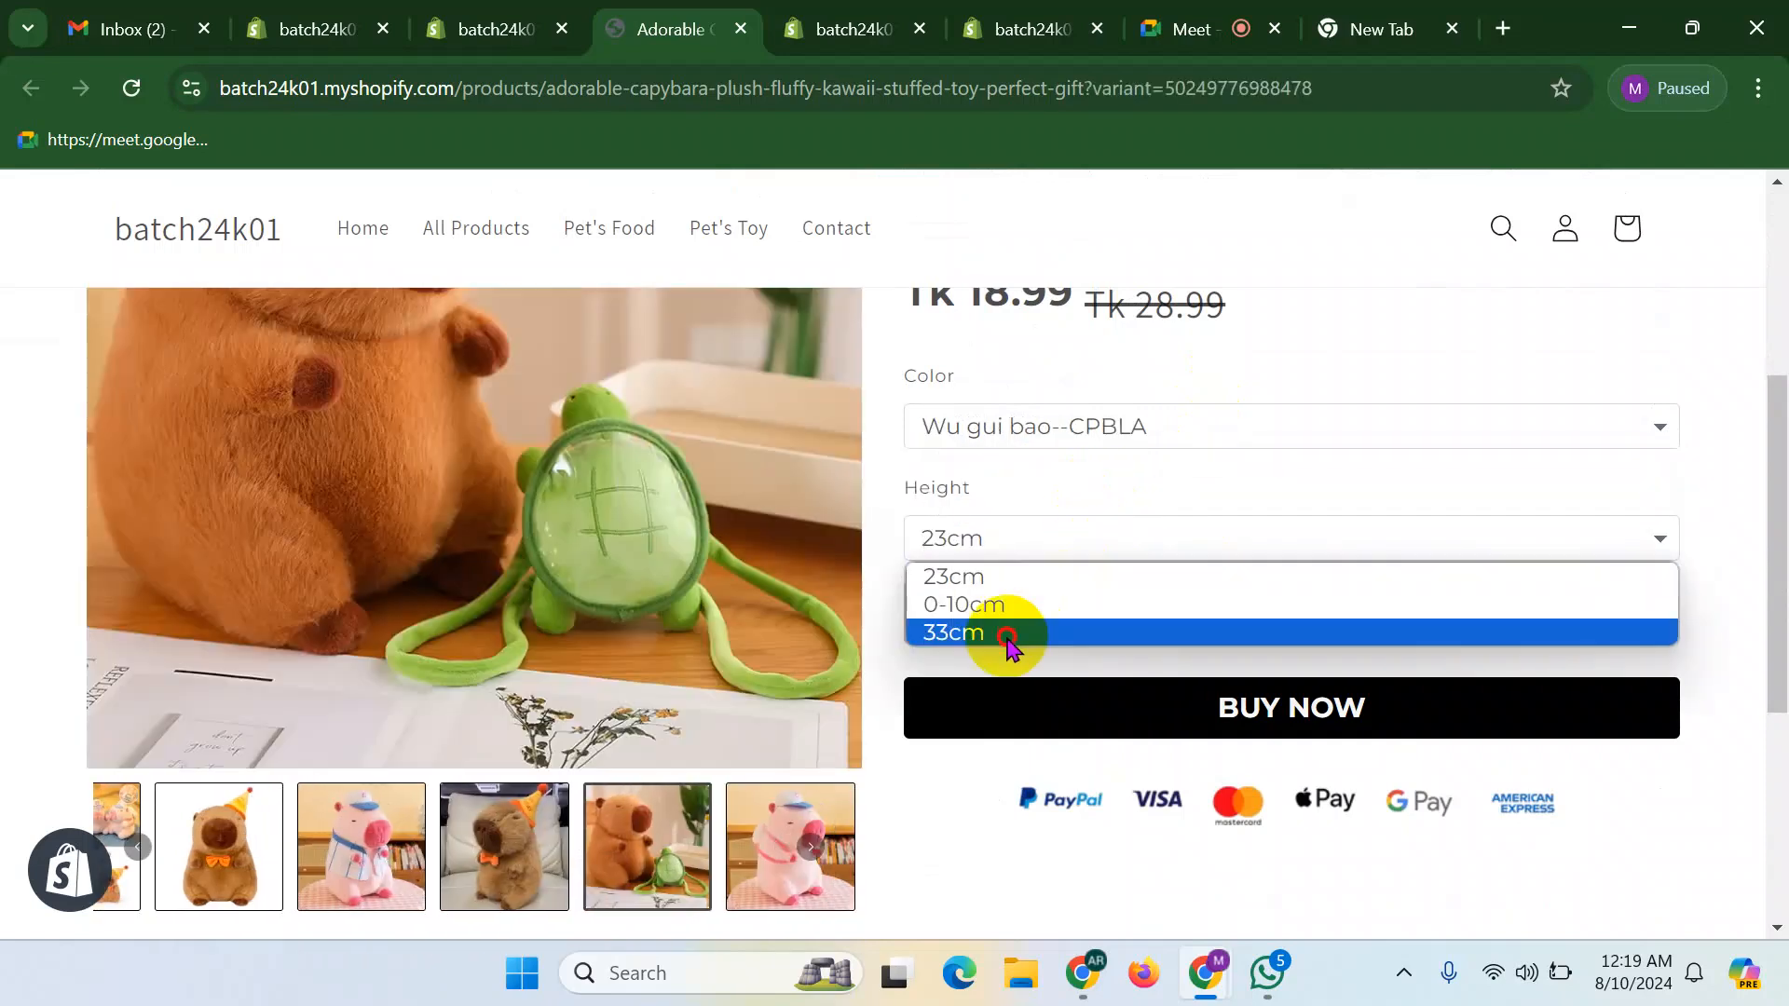
pyautogui.click(1009, 636)
pyautogui.scroll(5, 1272, 713)
pyautogui.scroll(-1, 1267, 712)
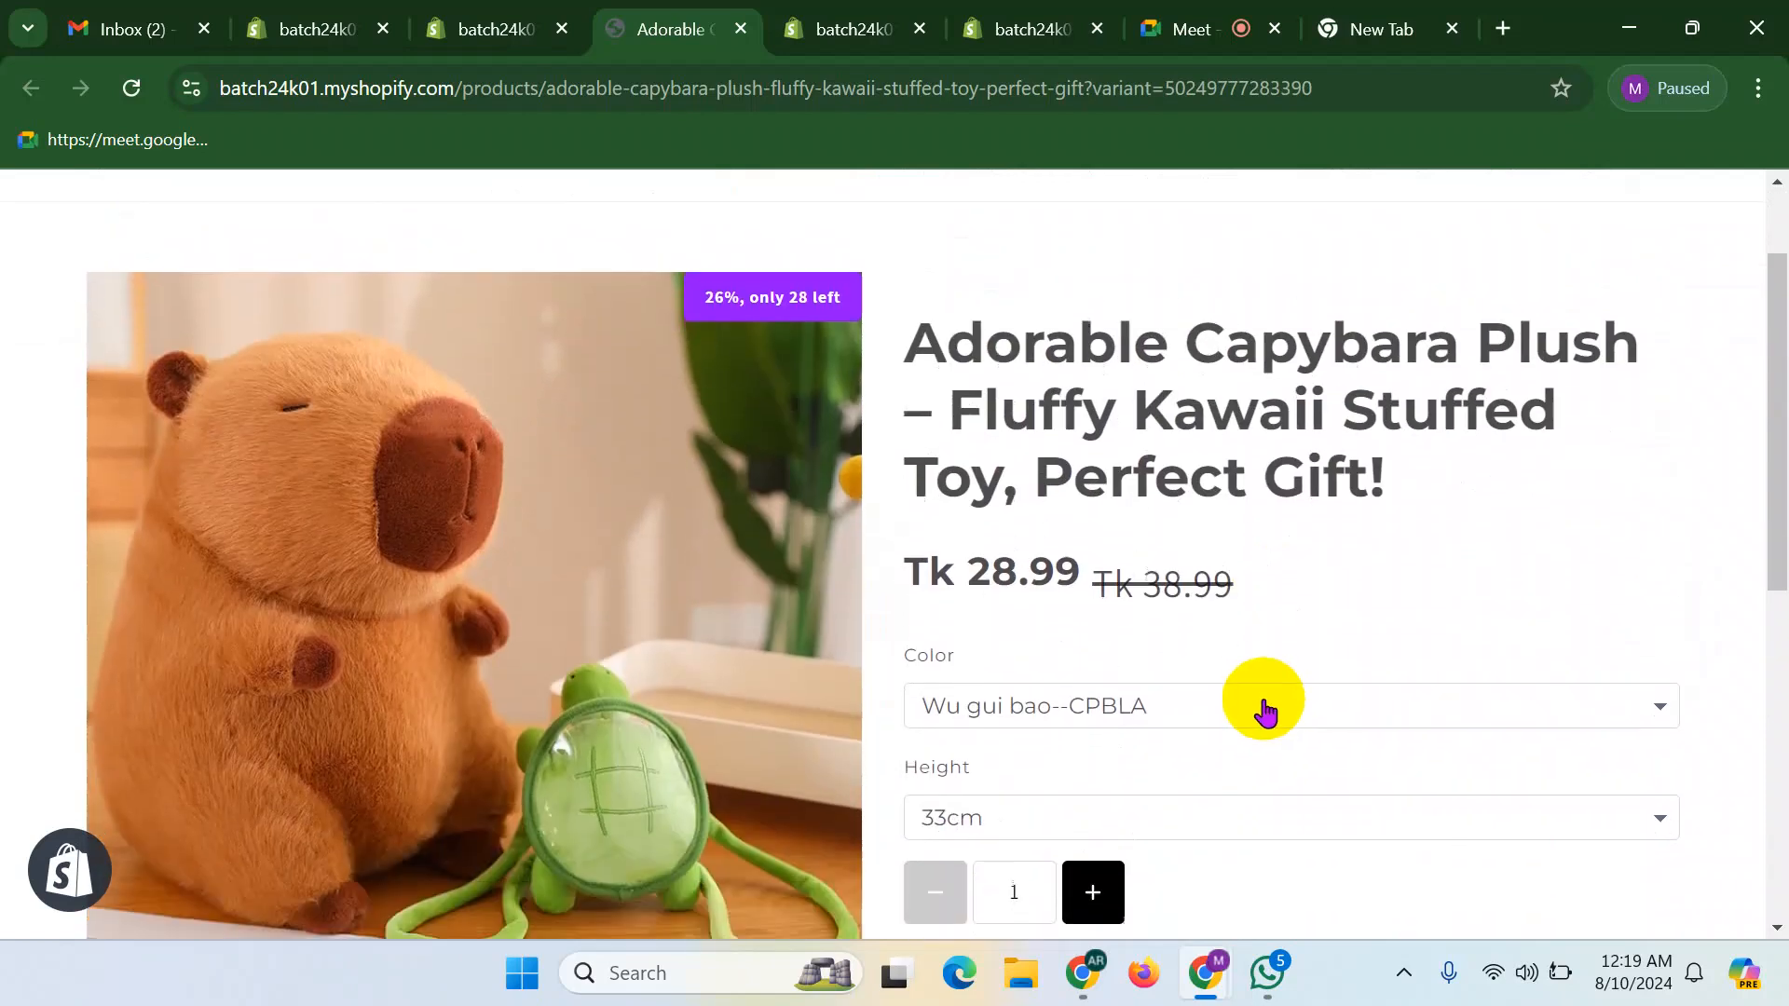
# - Test the live variant selection with color Bang qiu bao--Pink and height 0-10cm, and look through the page
pyautogui.click(1146, 713)
pyautogui.click(1051, 828)
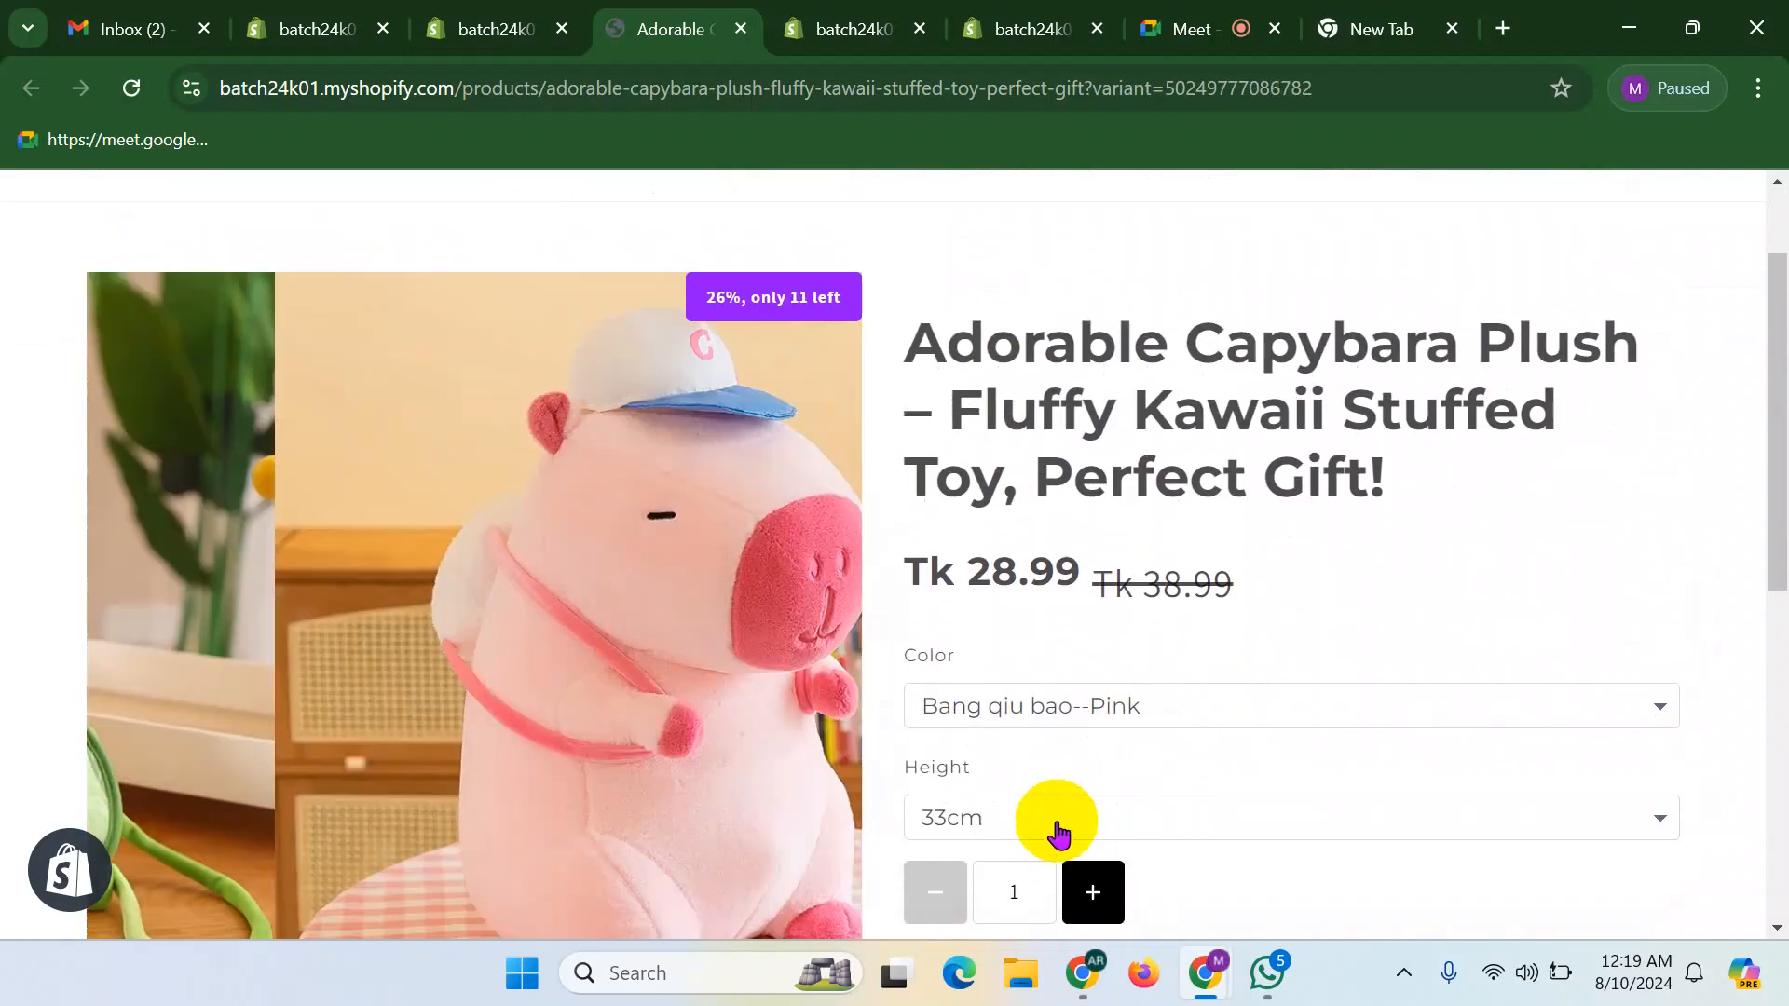
pyautogui.click(1059, 832)
pyautogui.click(990, 882)
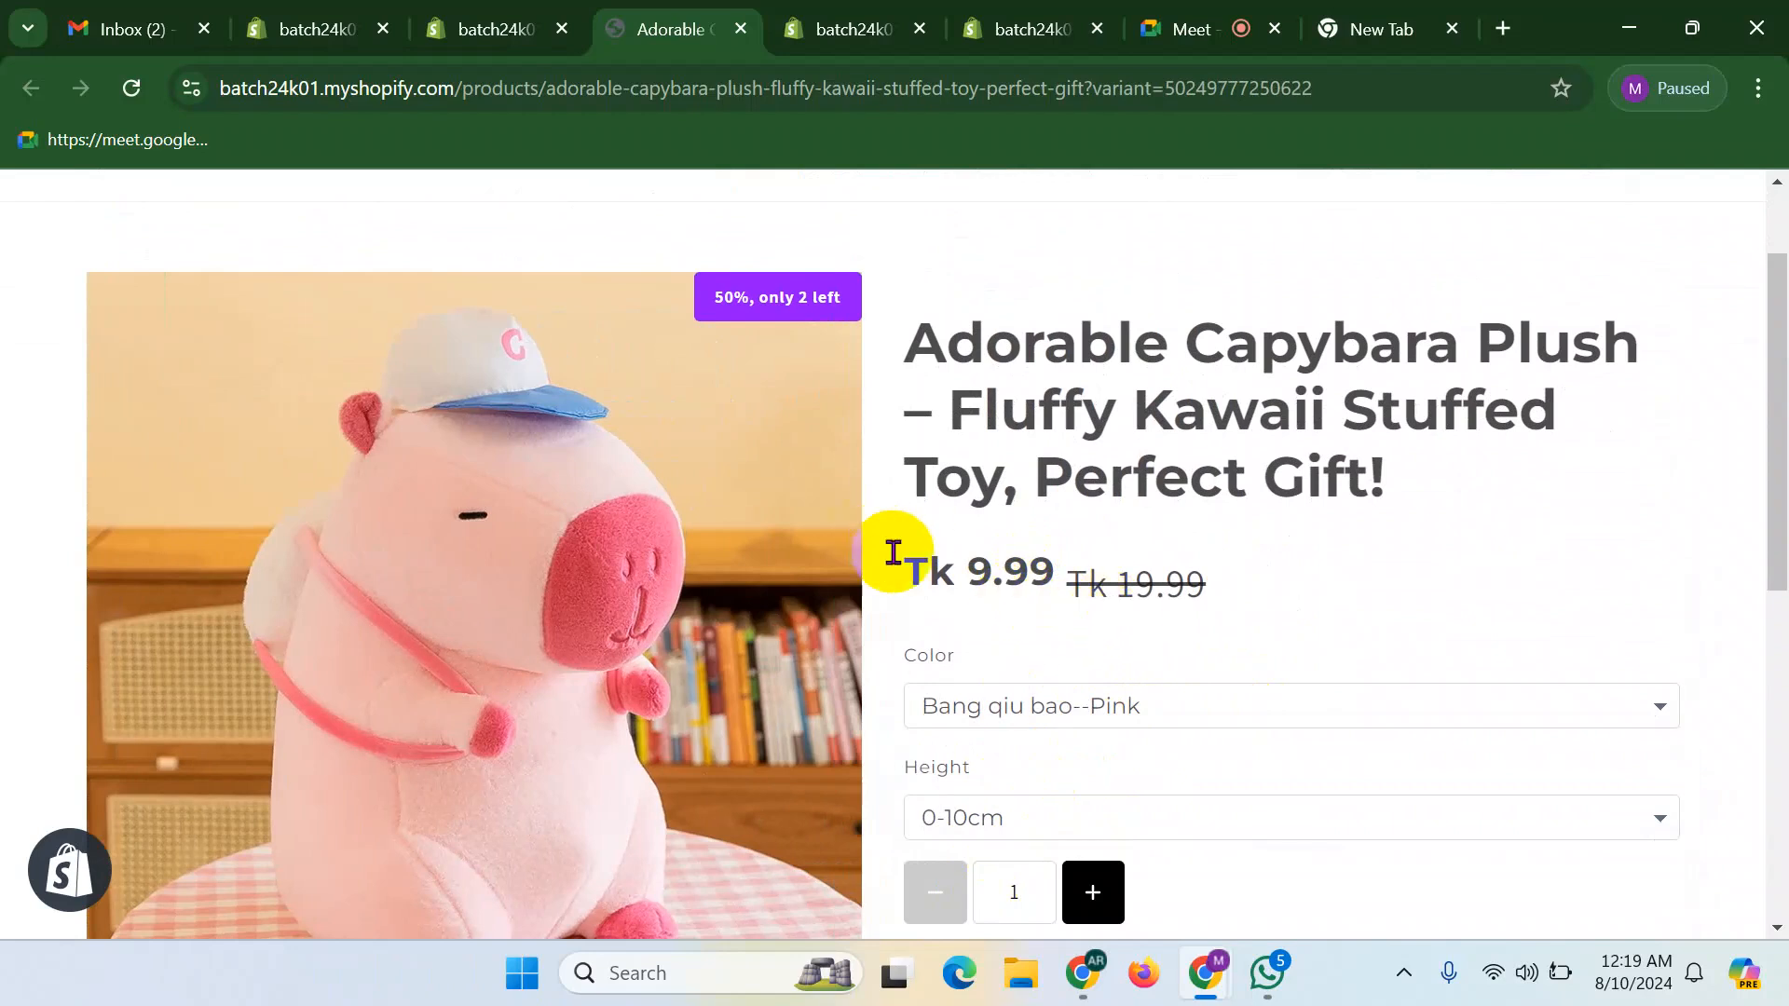
pyautogui.scroll(-3, 1118, 560)
pyautogui.scroll(-4, 1109, 573)
pyautogui.scroll(6, 1330, 627)
# - Return to the PageFly editor and add a three-column 1/3 layout below the product details section
pyautogui.click(466, 22)
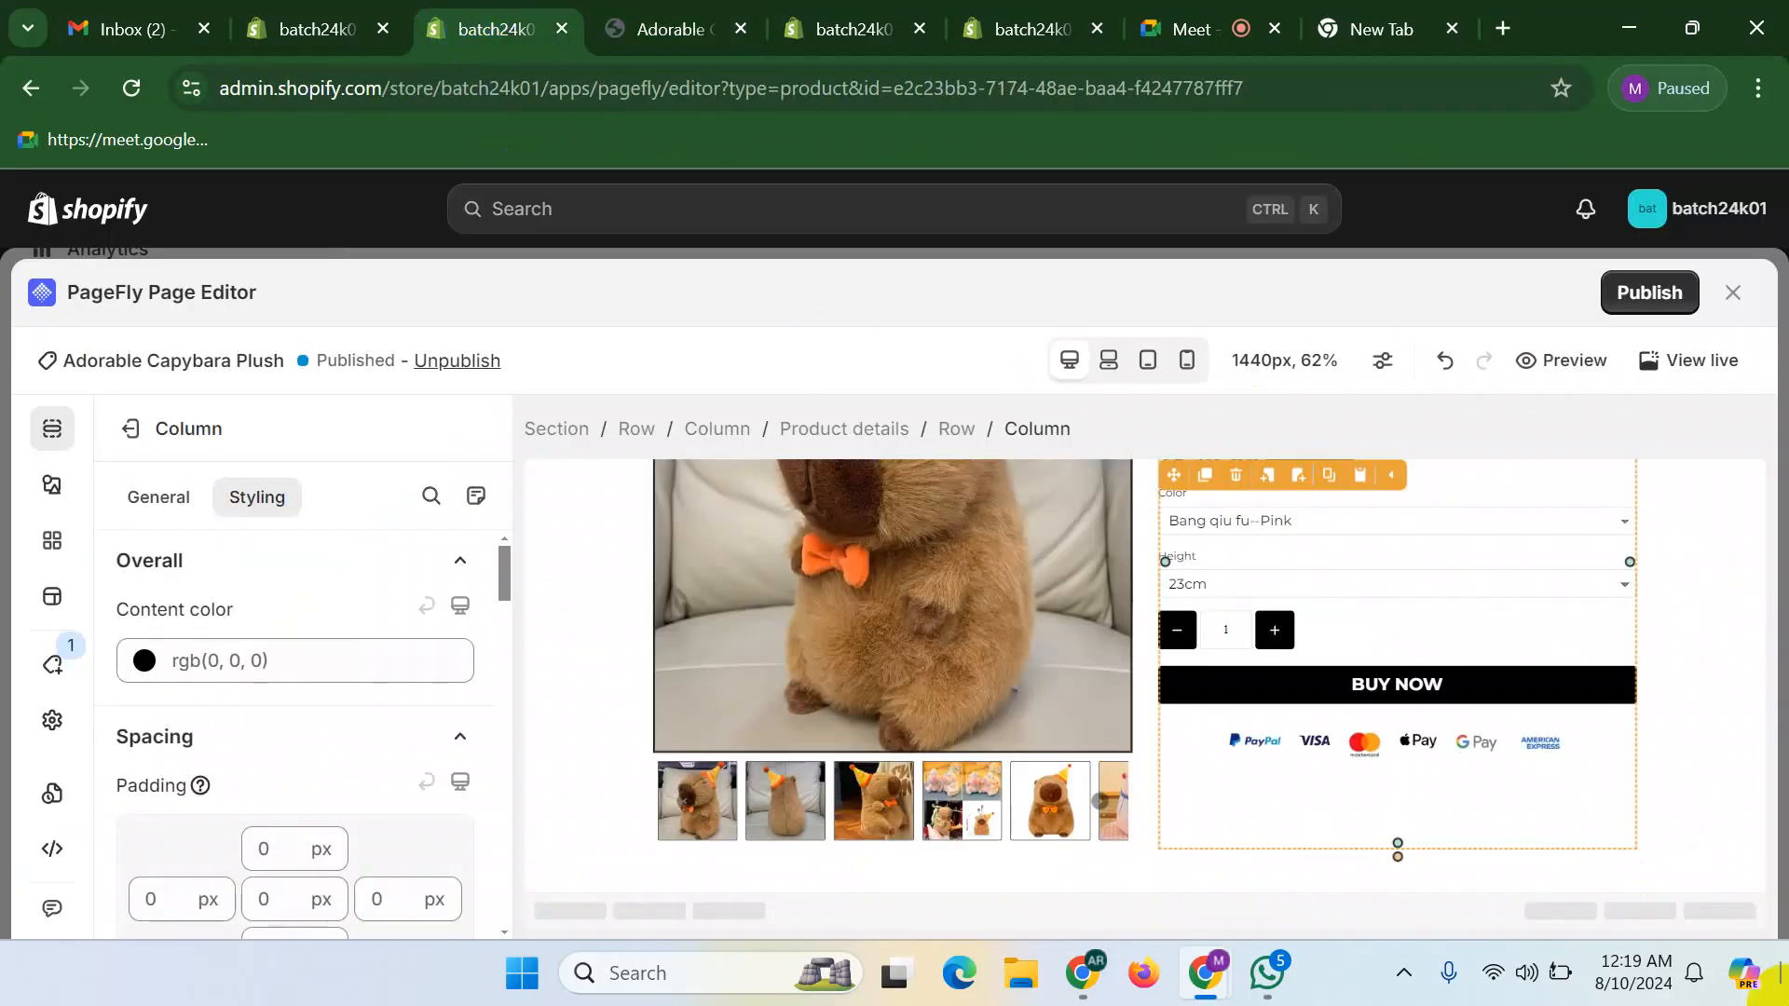
pyautogui.click(588, 844)
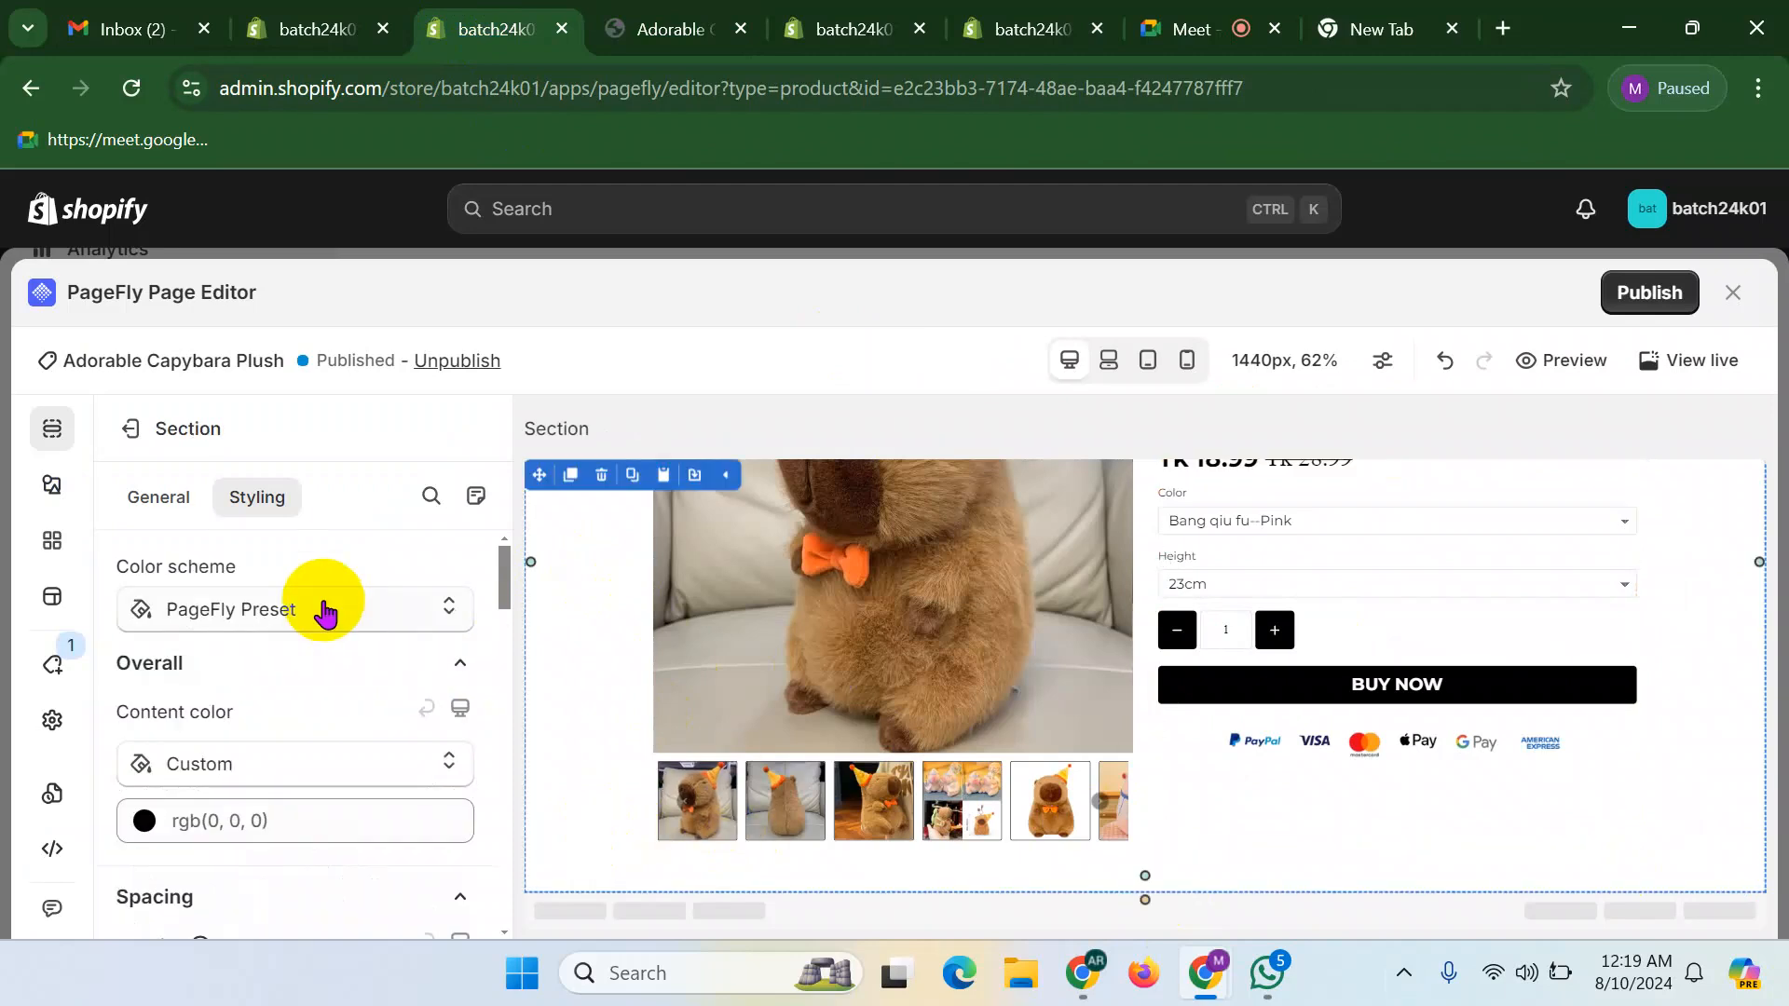
pyautogui.click(51, 492)
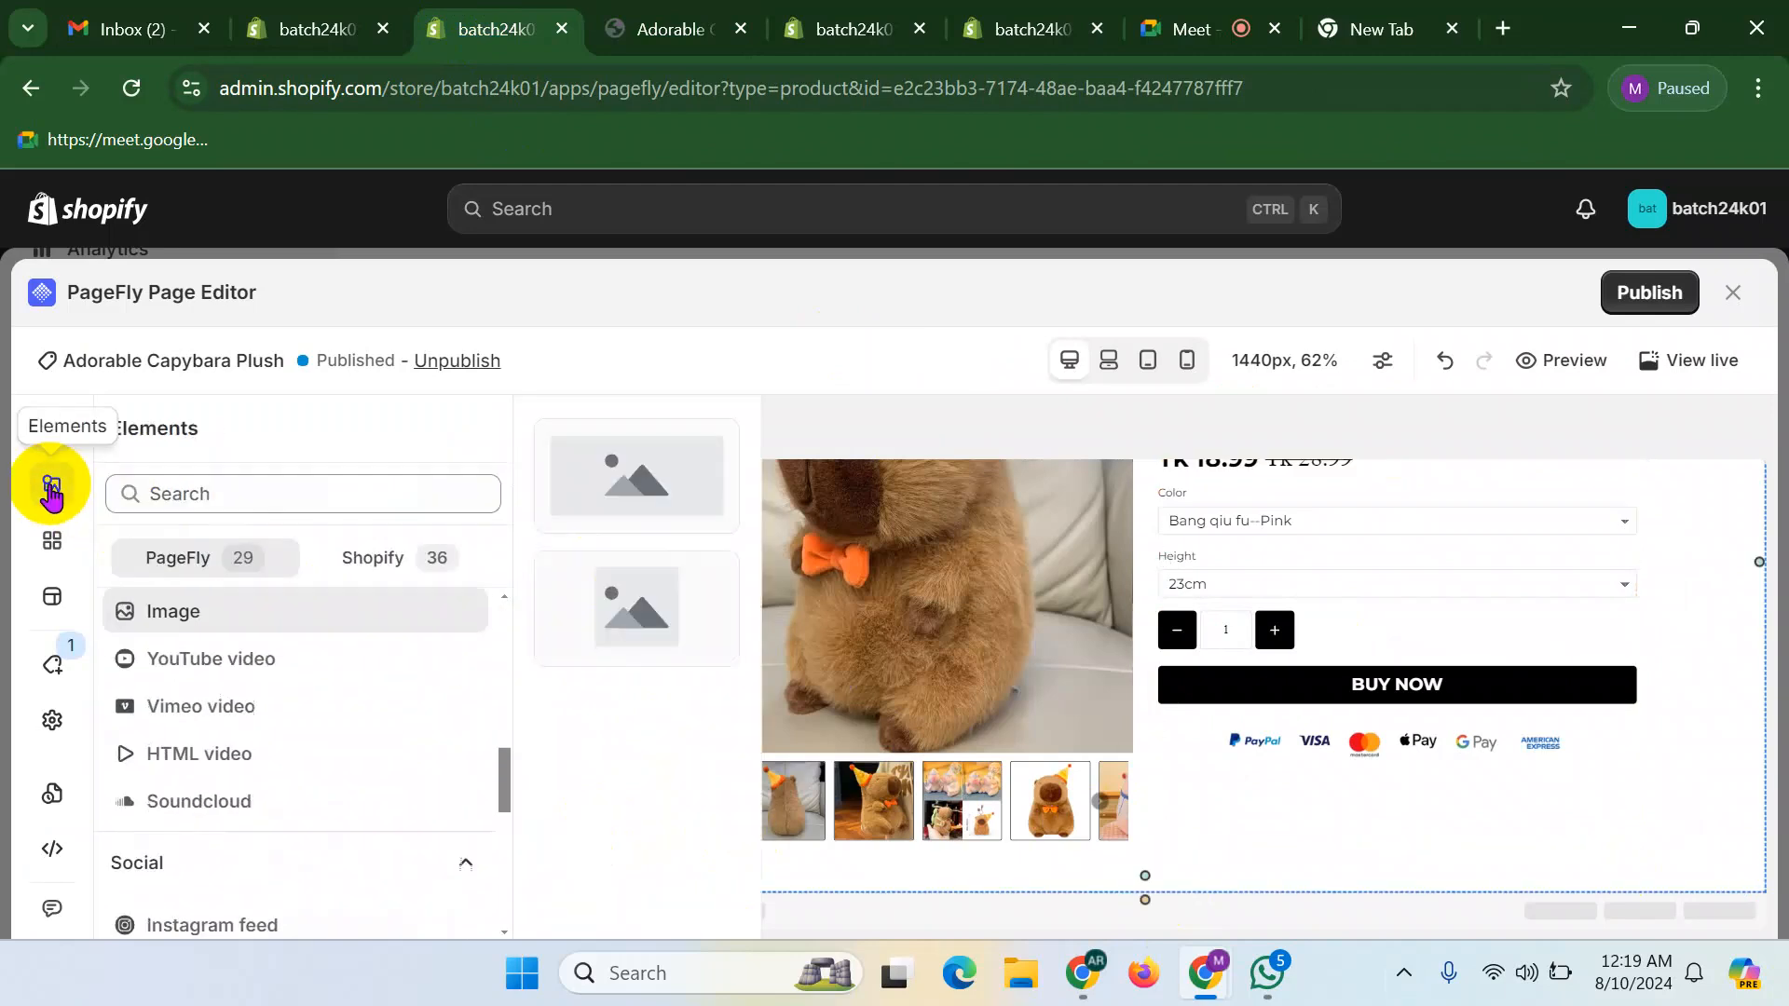
pyautogui.scroll(3, 144, 643)
pyautogui.scroll(3, 145, 659)
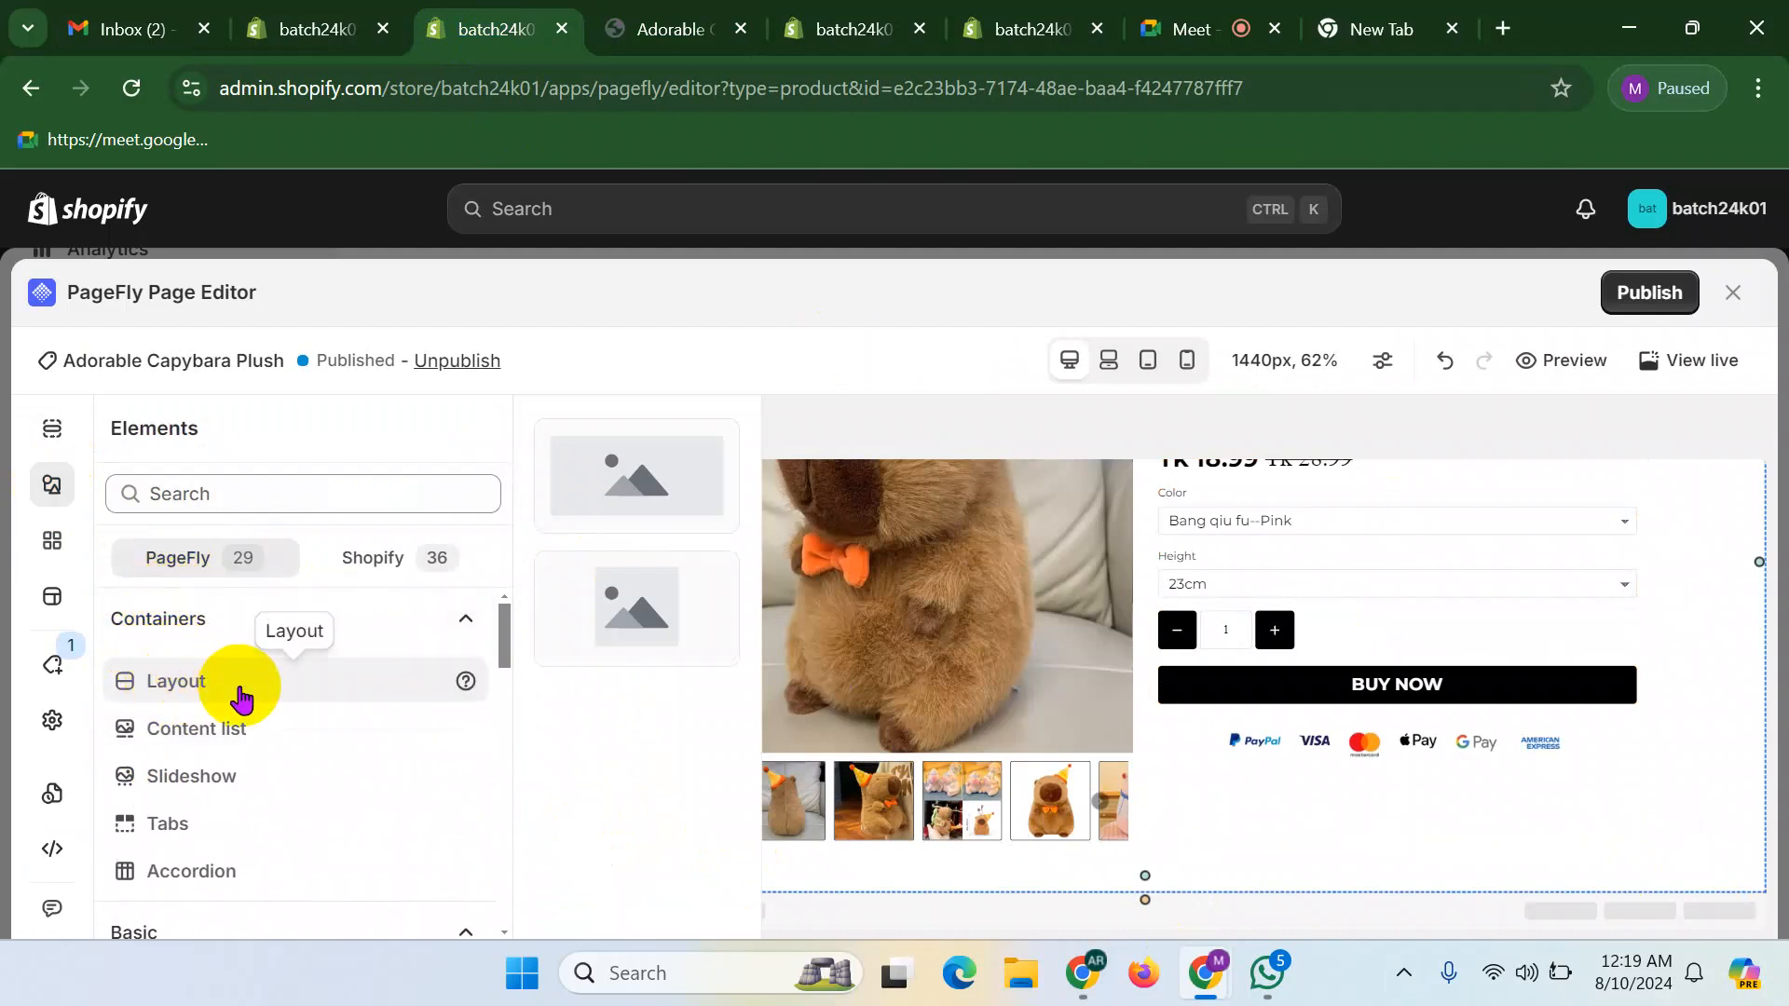
pyautogui.scroll(-1, 228, 694)
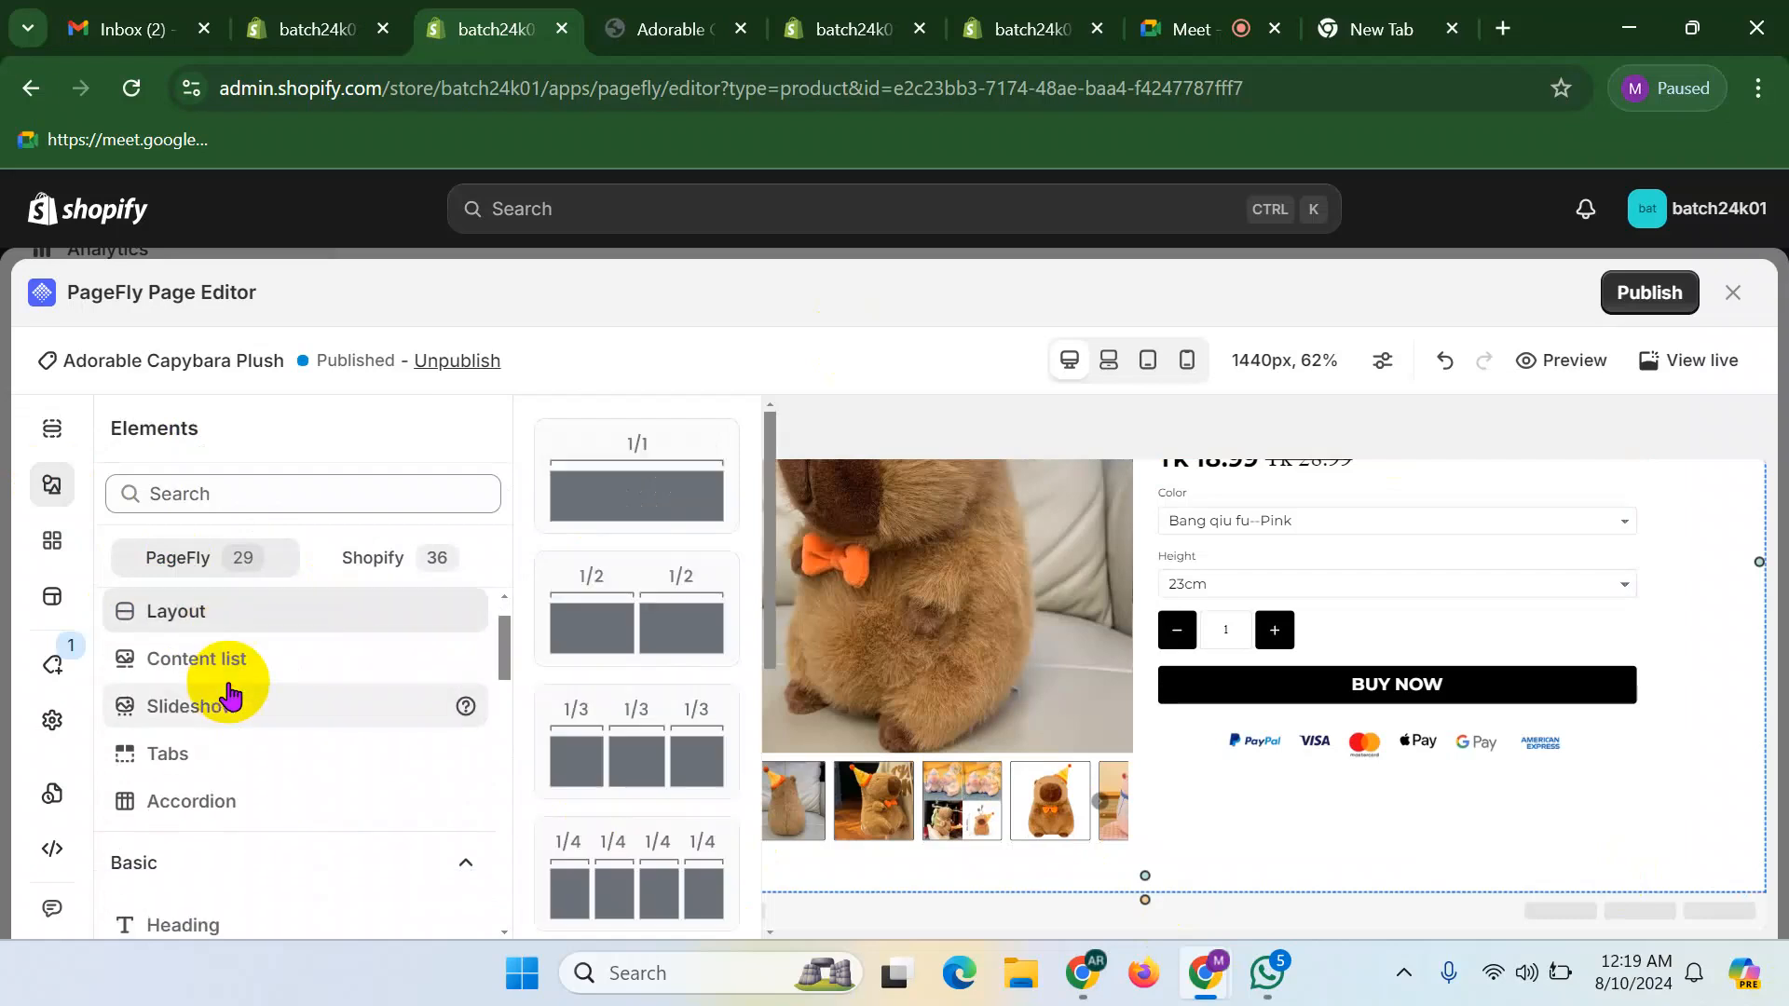
pyautogui.moveTo(608, 781); pyautogui.dragTo(1091, 894)
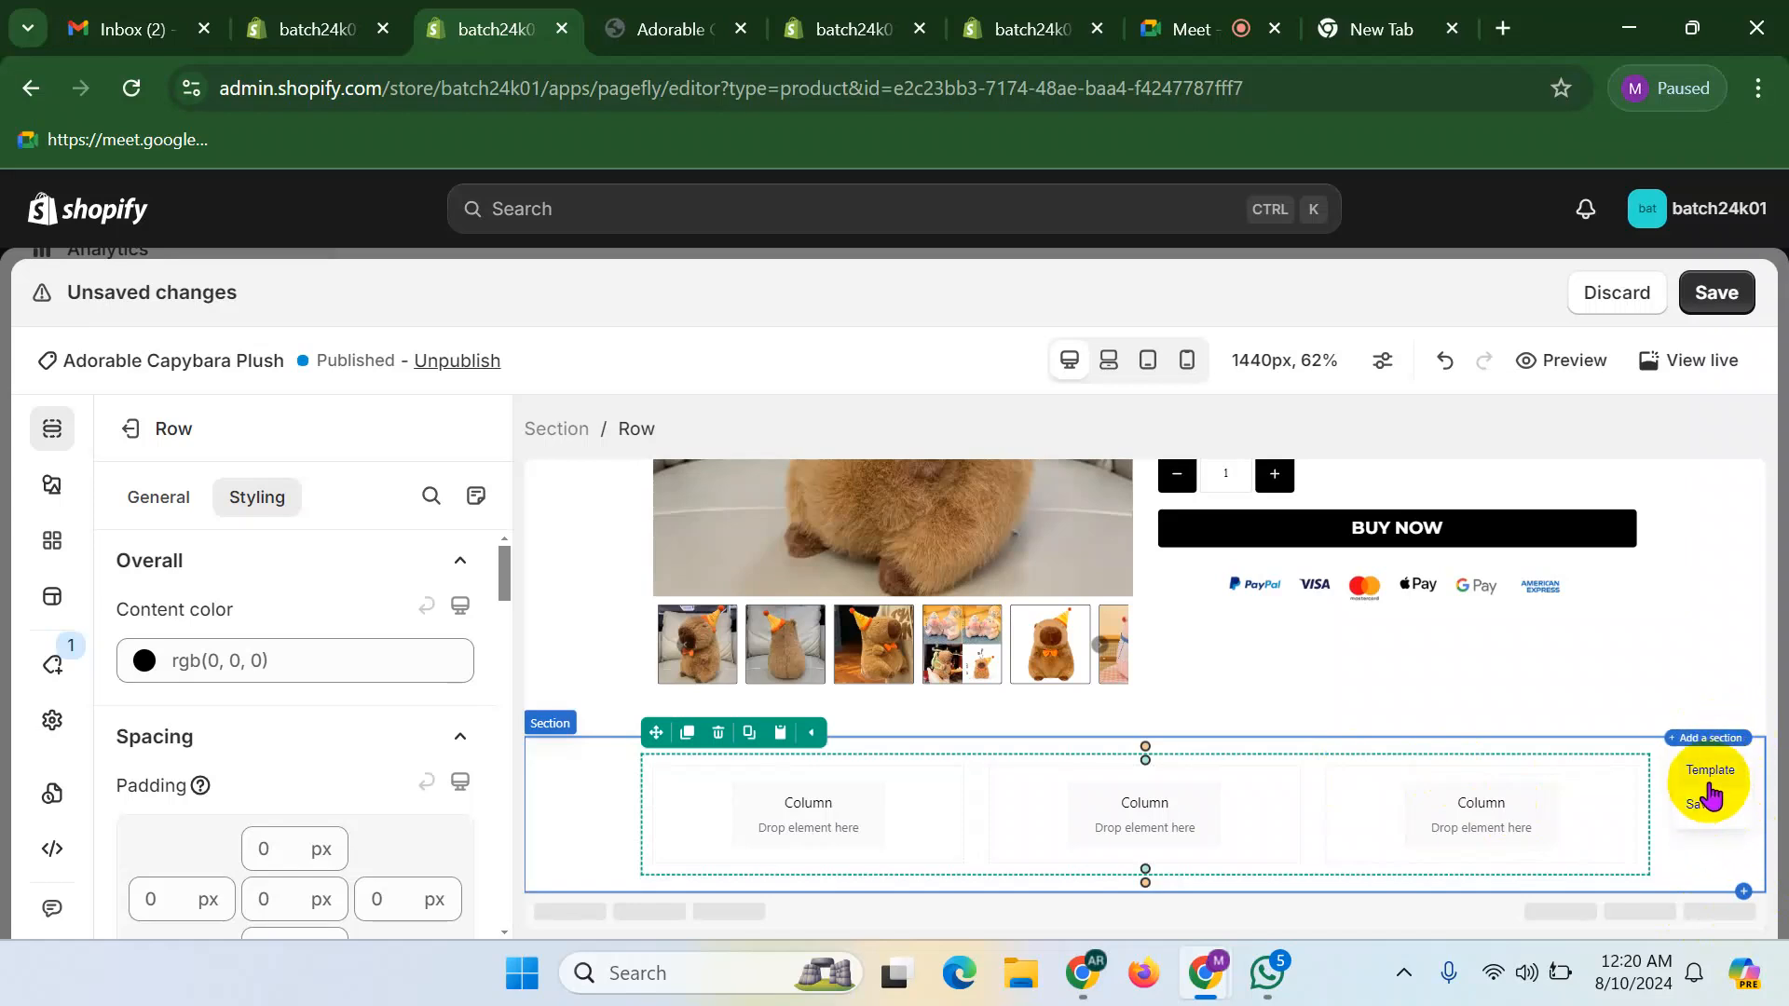
# - Open the section templates from the new three-column section, browse them and filter by the Trust badge category
pyautogui.click(1711, 771)
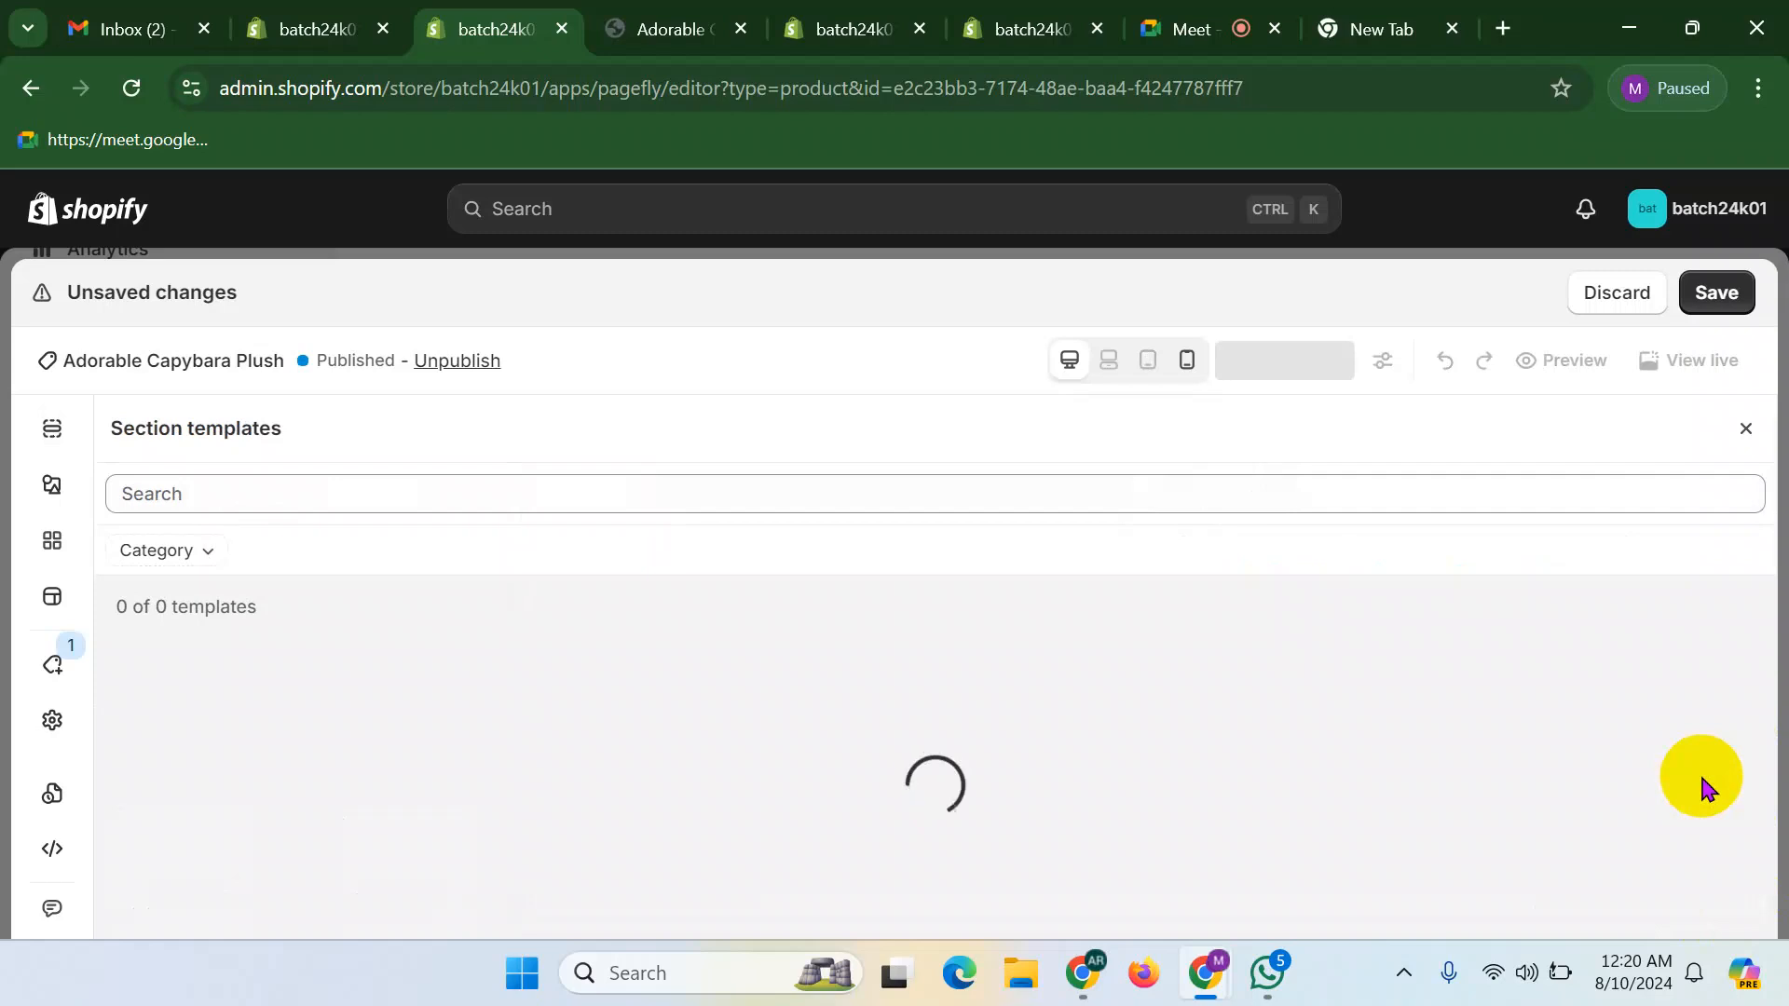
pyautogui.scroll(-3, 1046, 712)
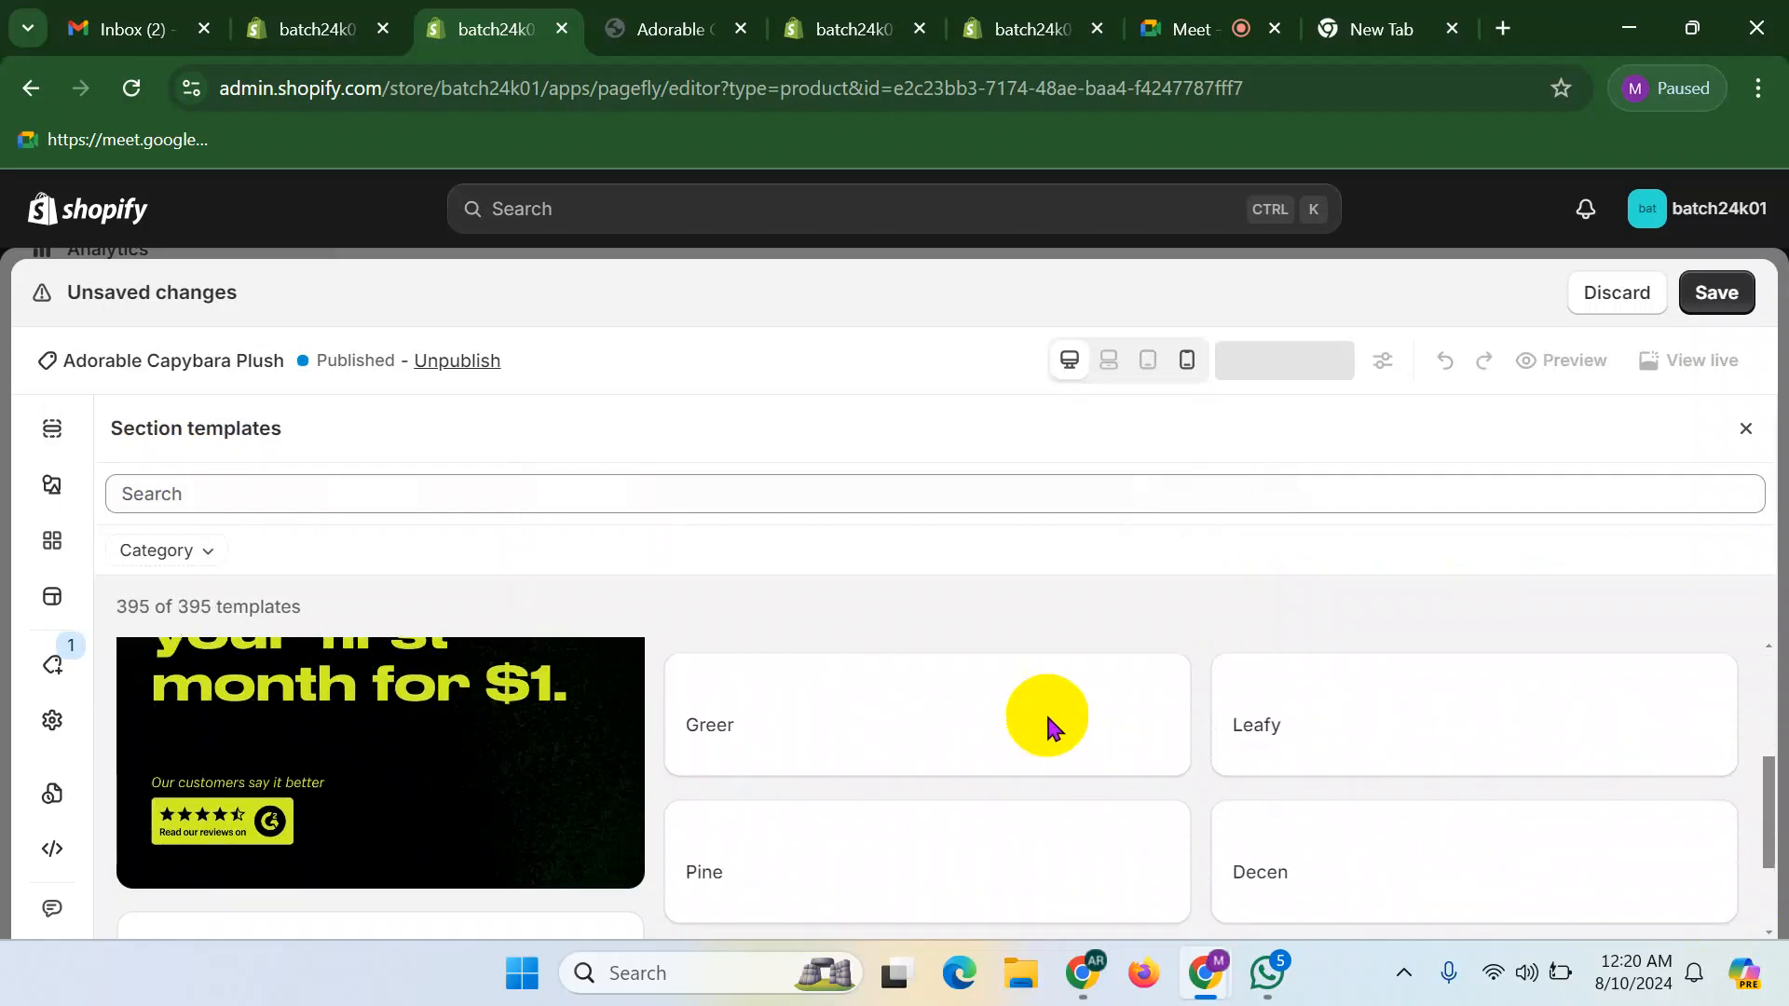
pyautogui.scroll(-2, 1096, 771)
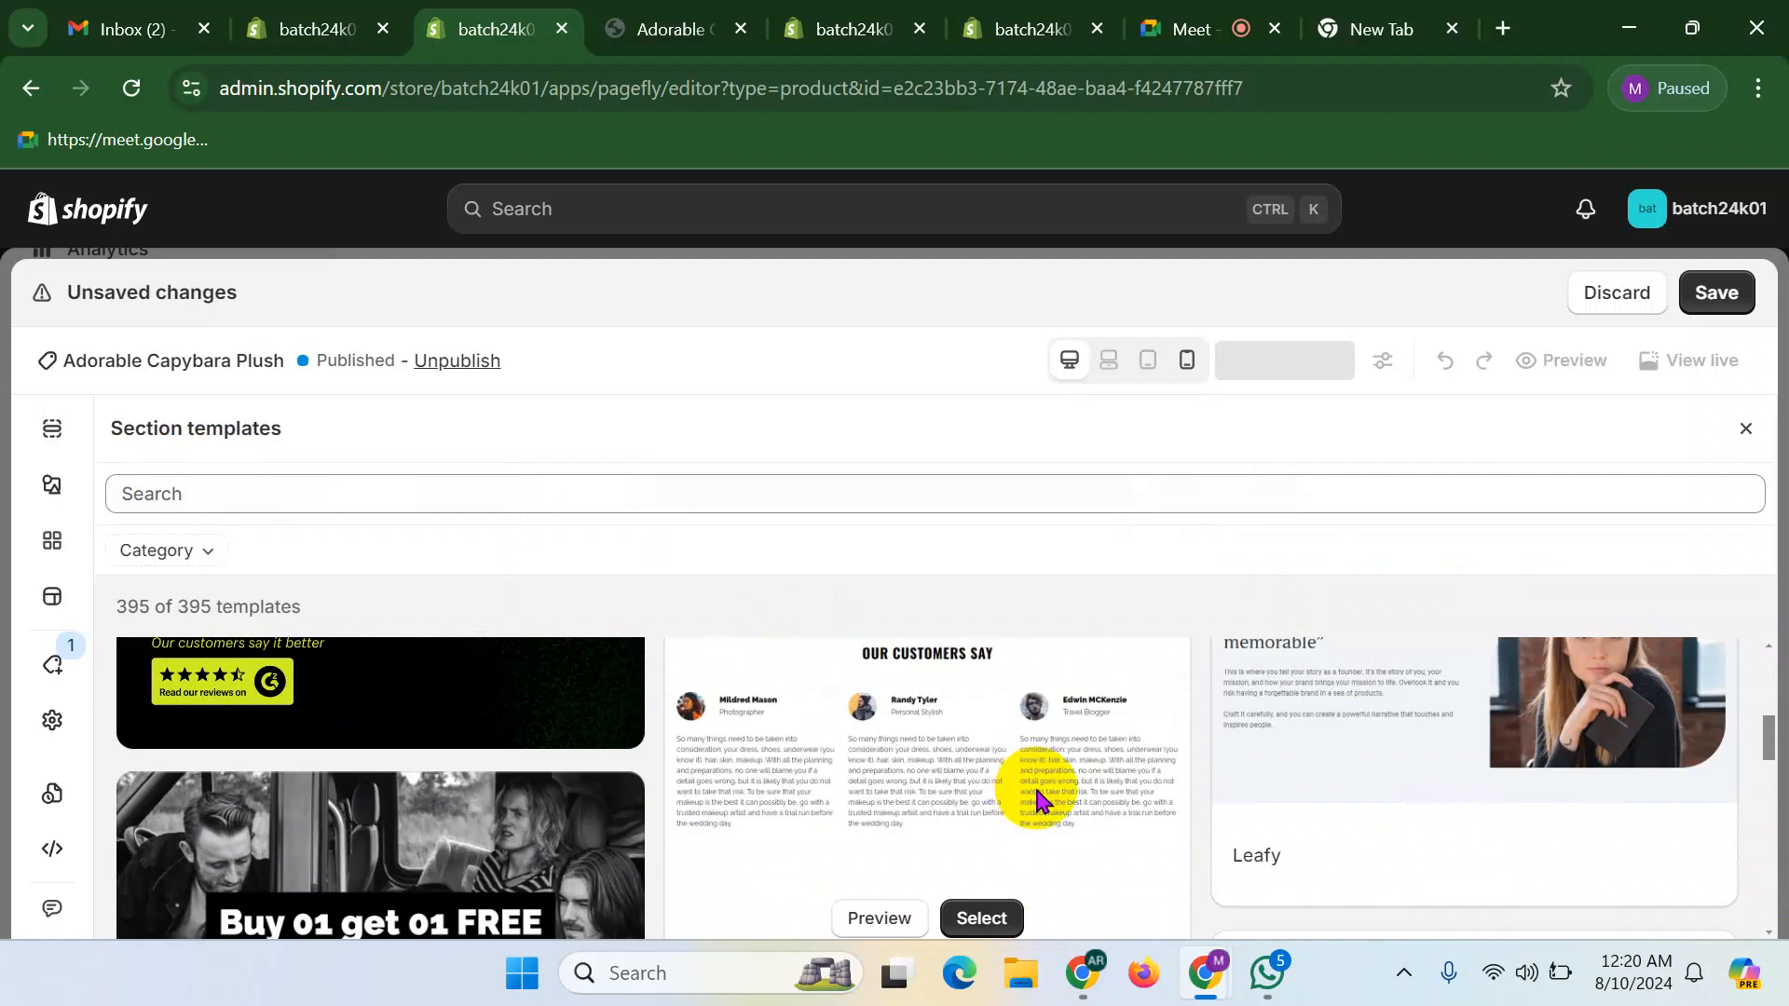
pyautogui.scroll(3, 1031, 792)
pyautogui.scroll(-5, 1040, 790)
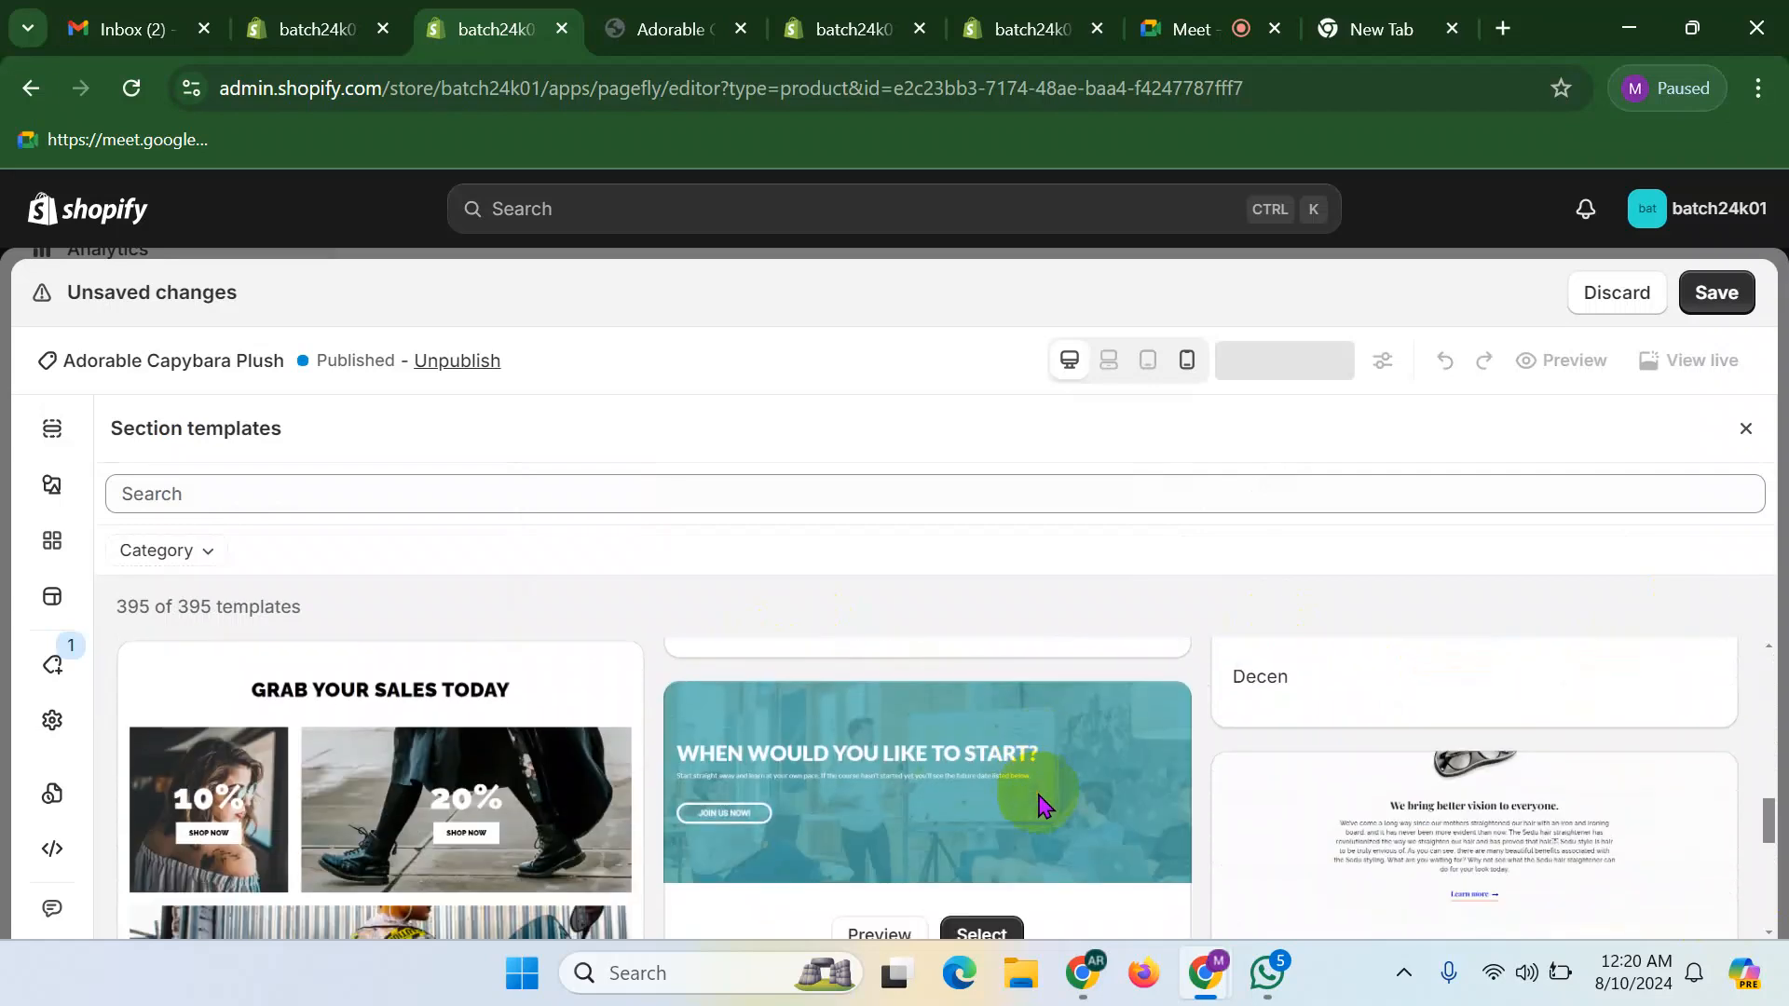
pyautogui.scroll(-3, 1039, 804)
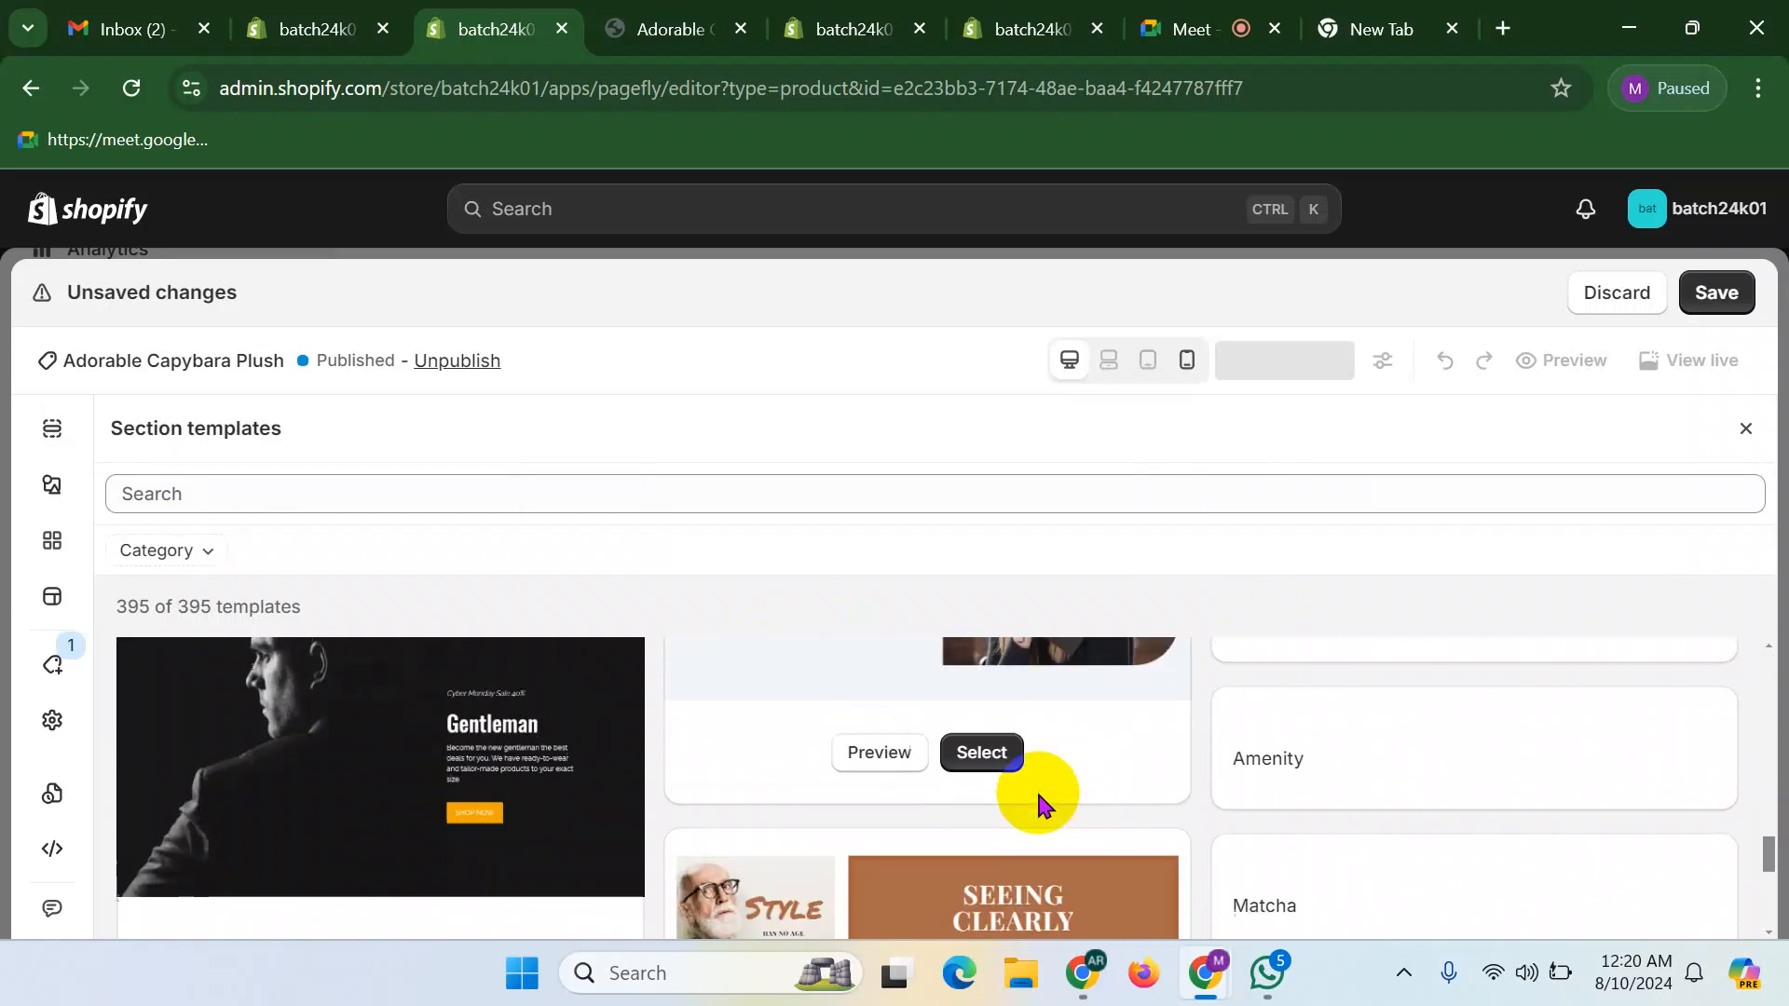
pyautogui.scroll(2, 1035, 799)
pyautogui.click(214, 557)
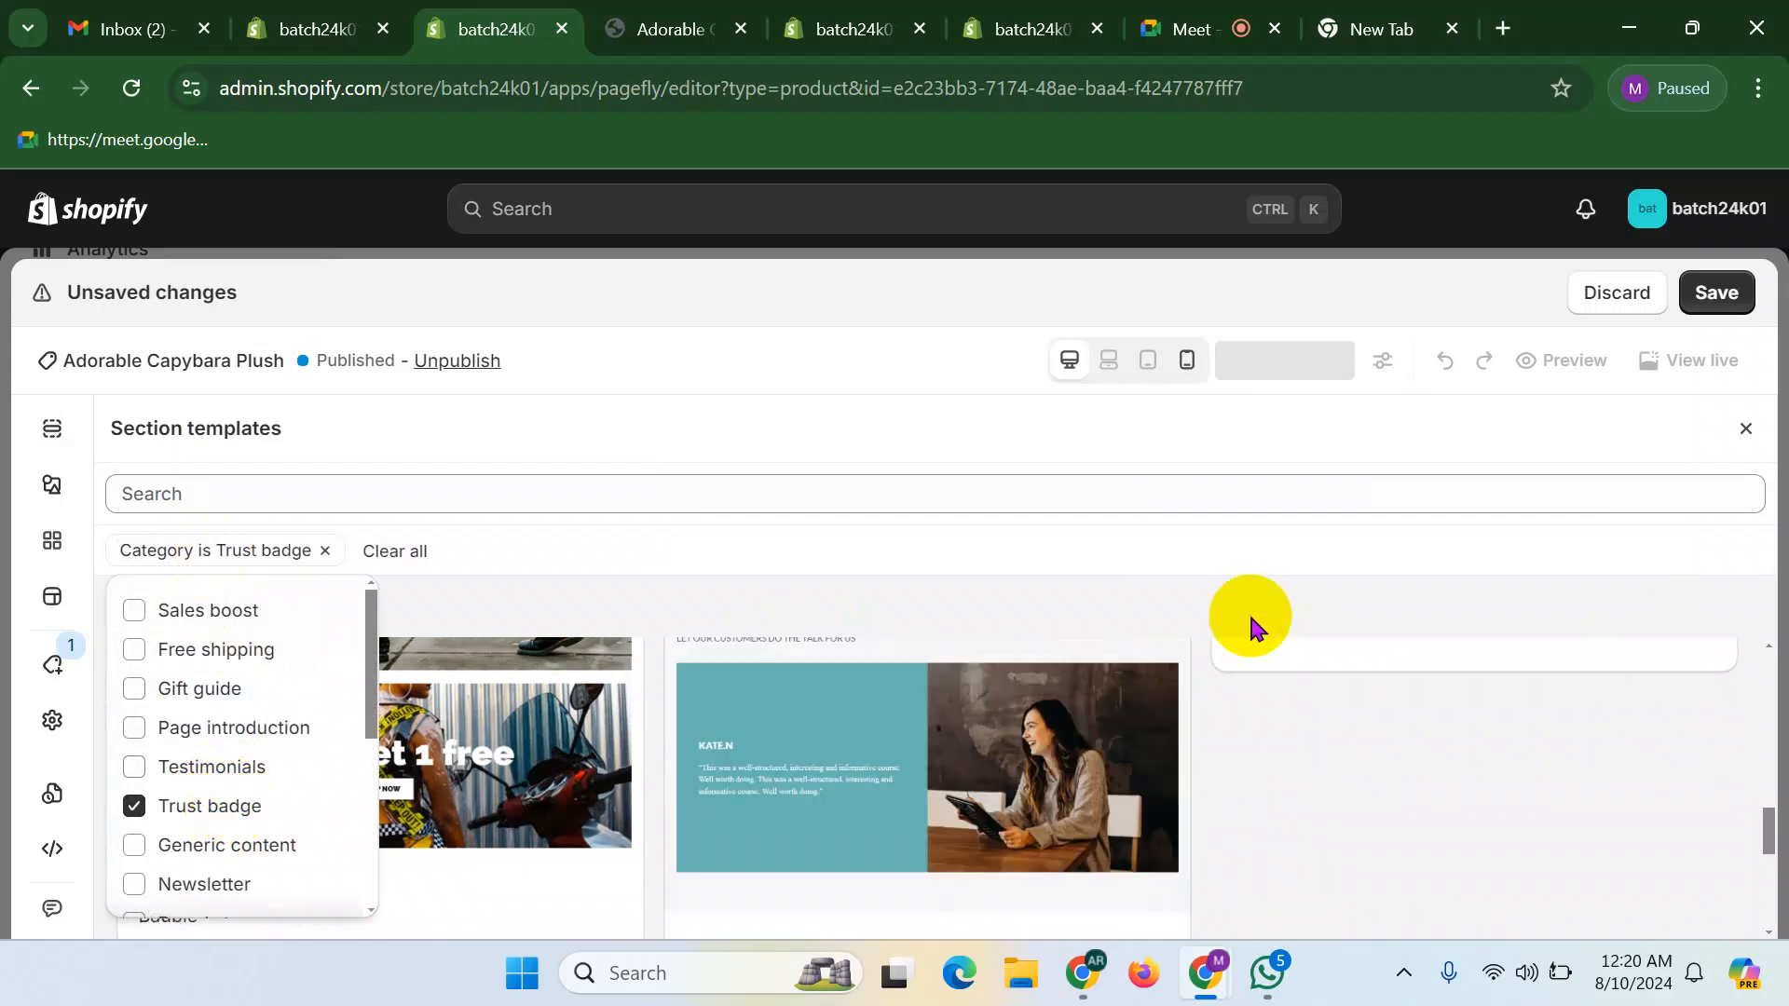
pyautogui.click(627, 571)
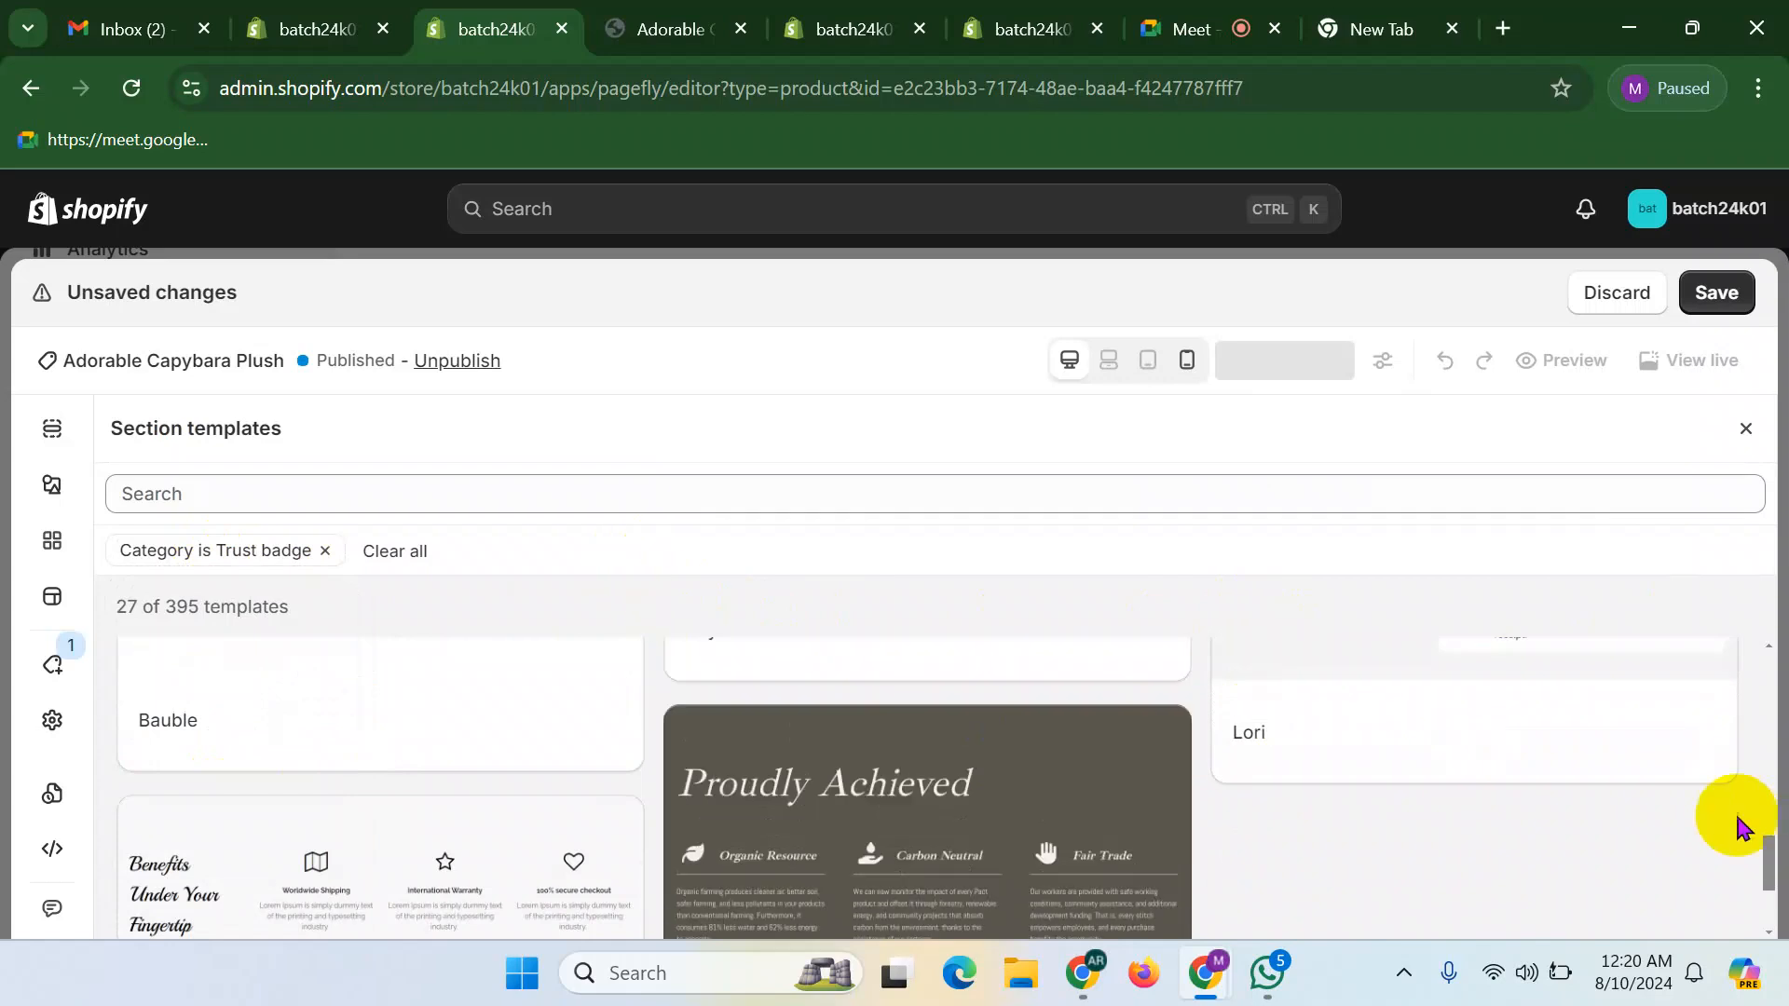
# - Browse the trust badge templates and insert the one with Worldwide Shipping, Quality Certificate and 100% Money Back Guarantee
pyautogui.scroll(-2, 495, 832)
pyautogui.scroll(2, 493, 829)
pyautogui.scroll(-2, 493, 830)
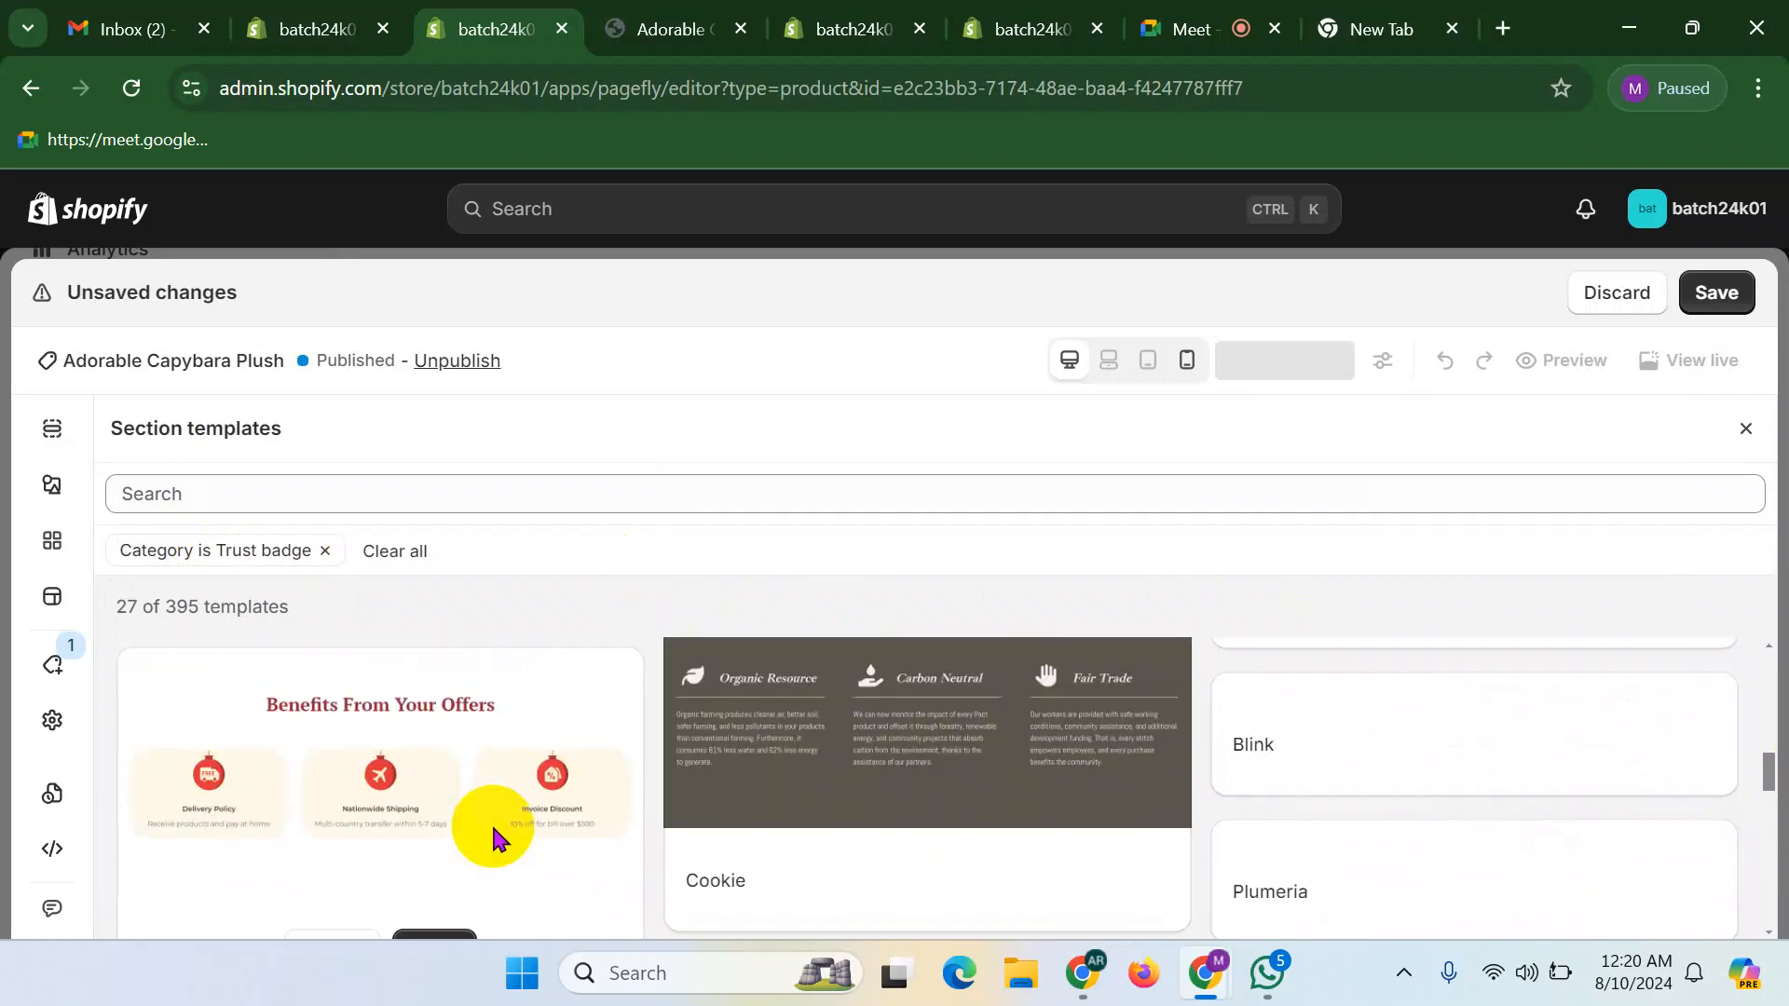
pyautogui.scroll(5, 1040, 839)
pyautogui.scroll(-3, 1040, 835)
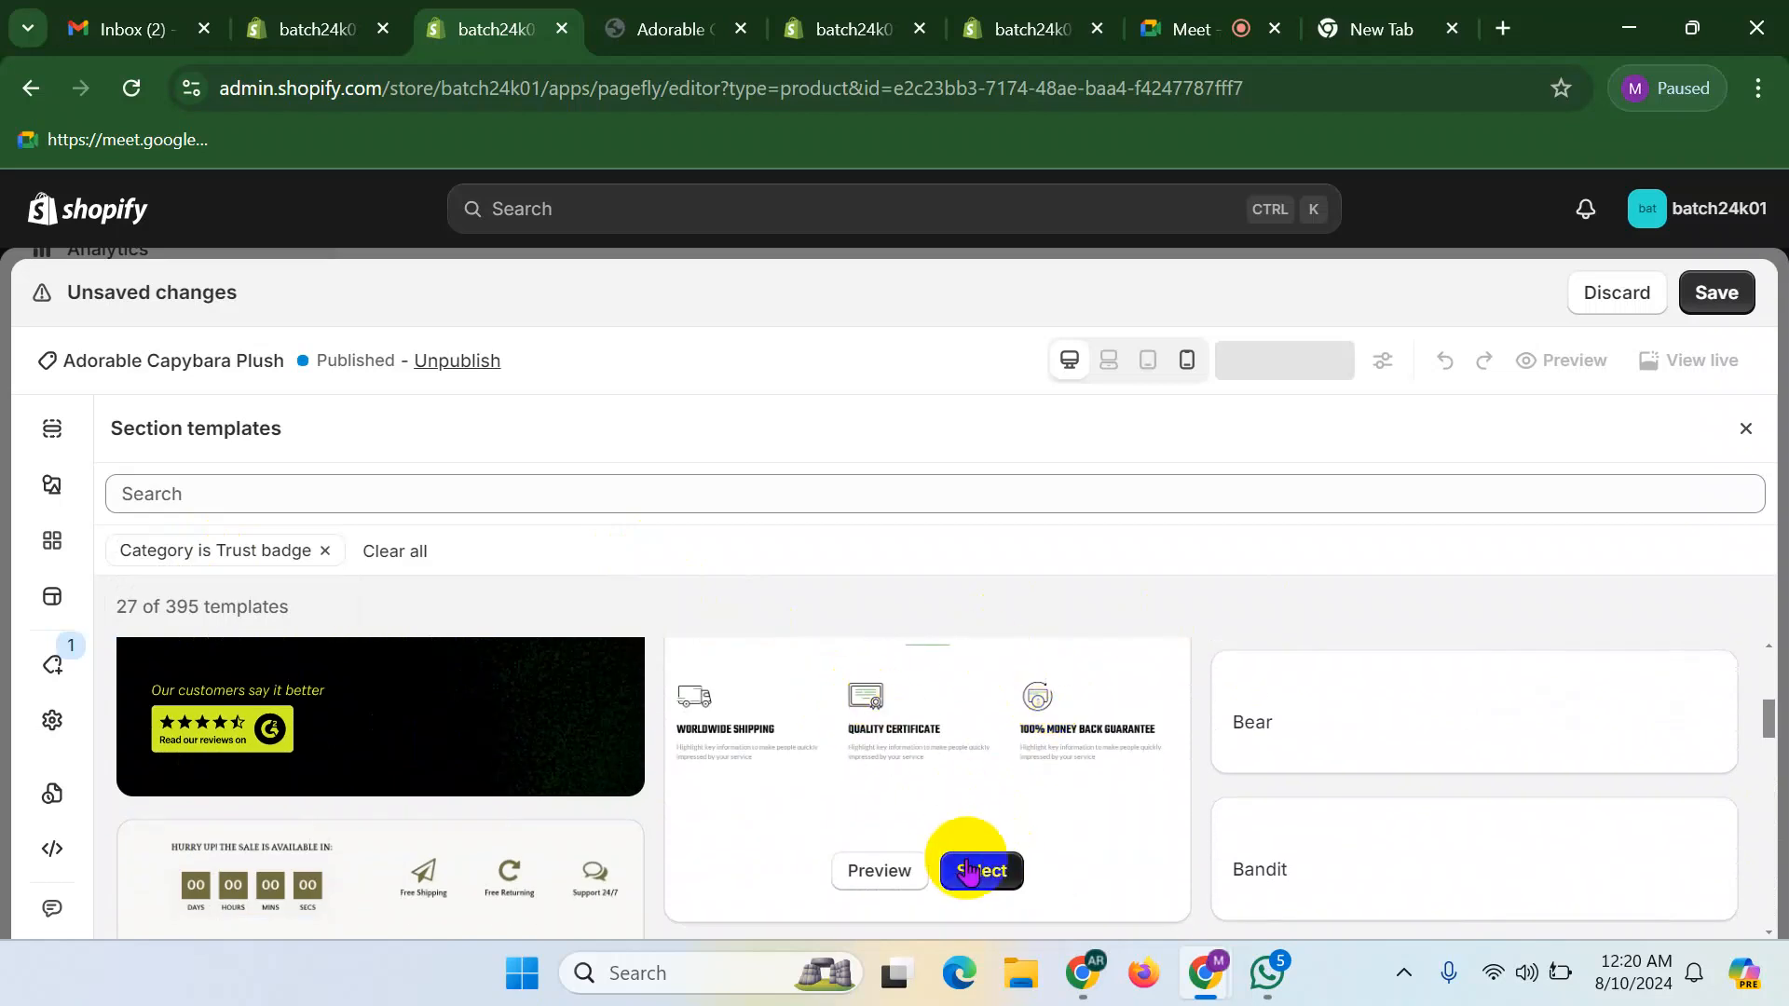
pyautogui.click(993, 872)
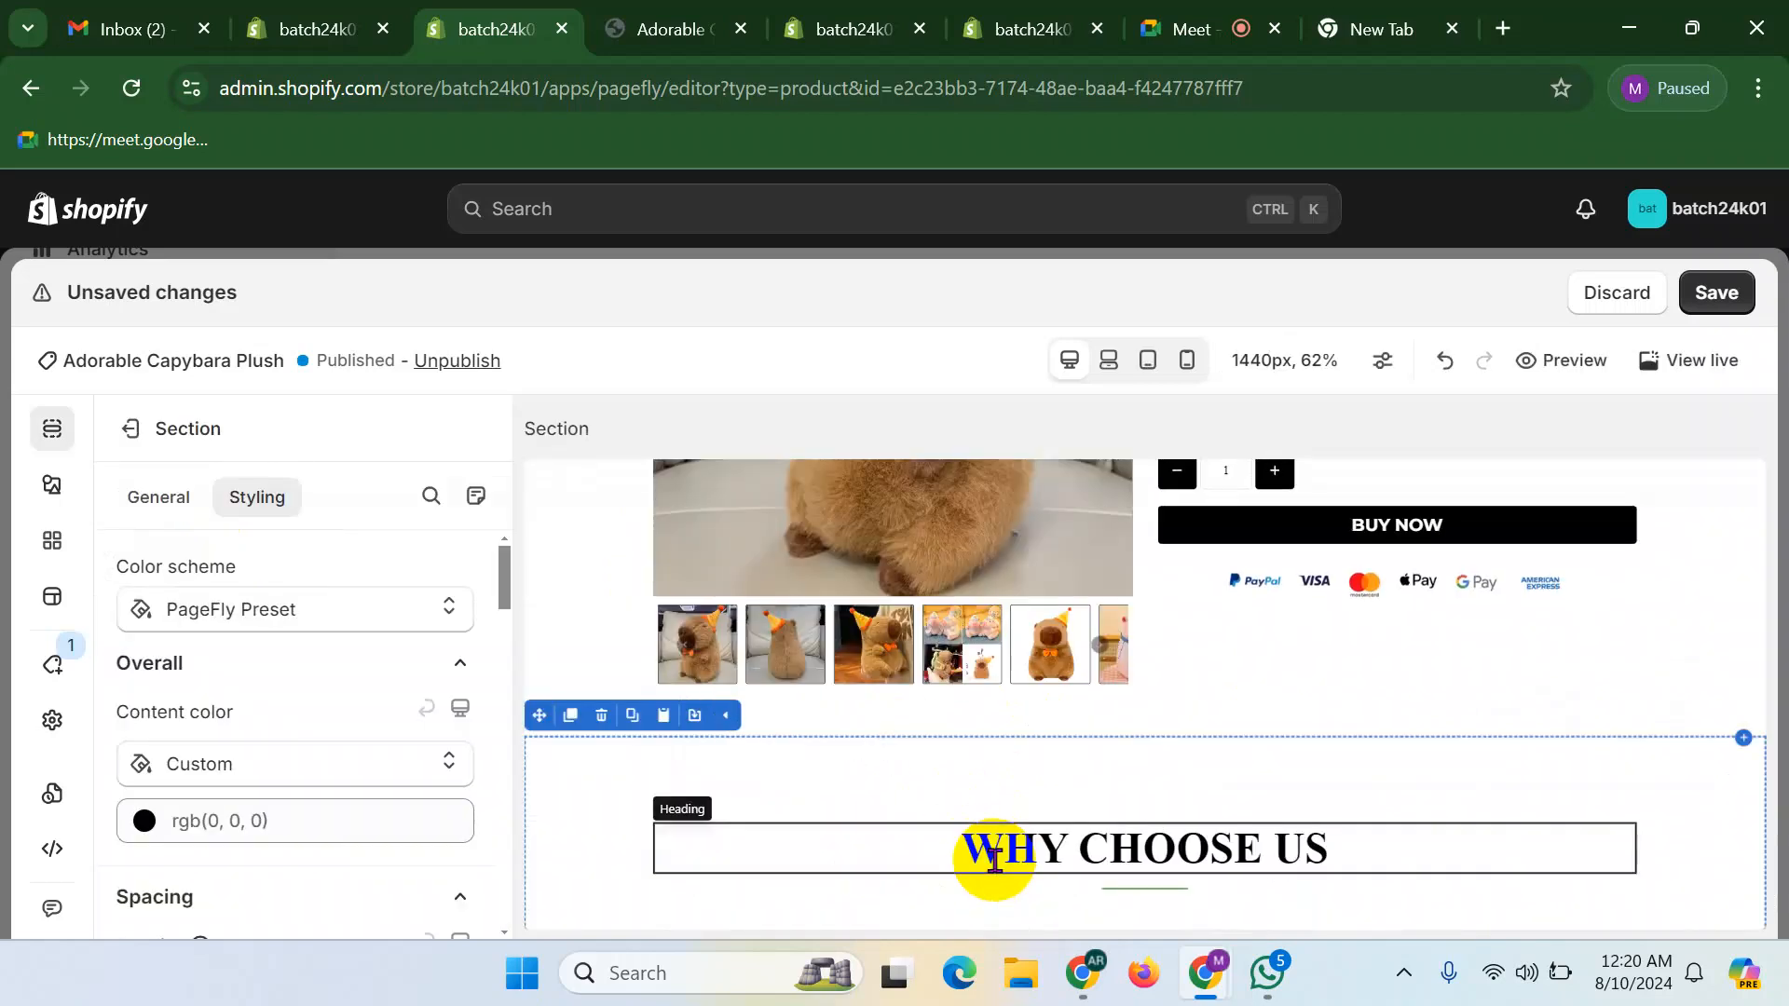
# - Delete the placeholder description paragraph beneath the Worldwide Shipping heading in the trust badge section
pyautogui.scroll(-5, 1419, 767)
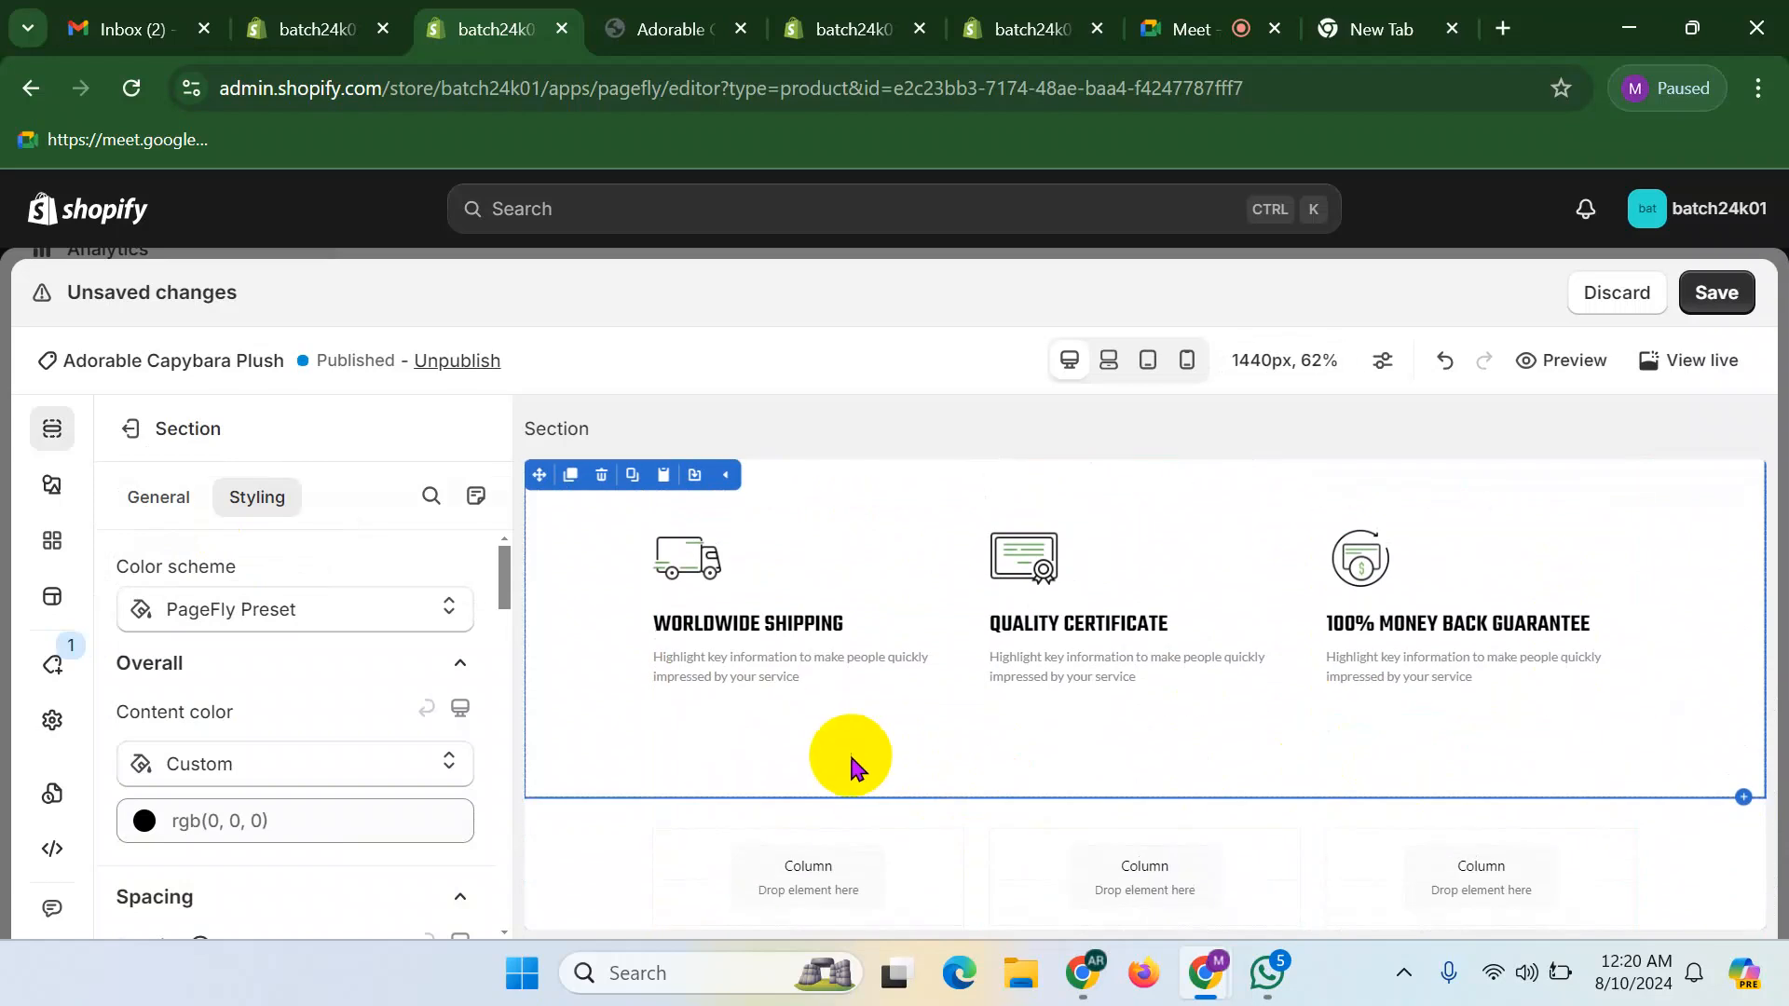
pyautogui.click(687, 559)
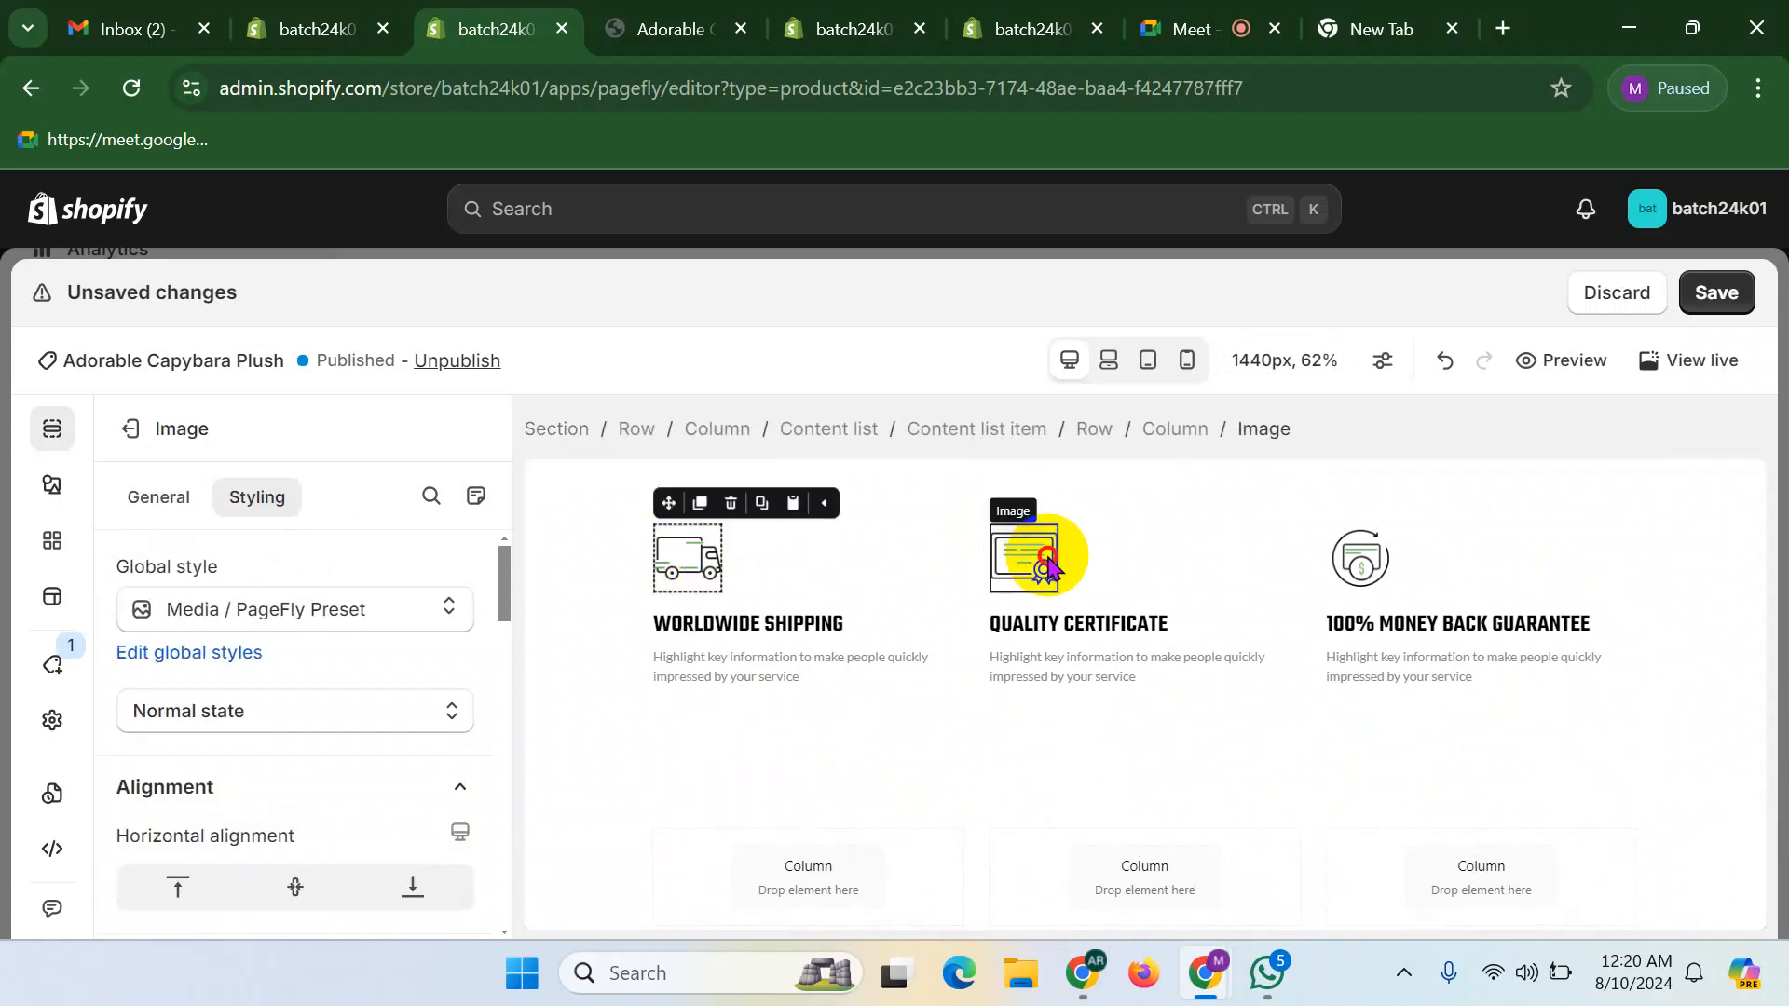
pyautogui.click(1034, 563)
pyautogui.click(824, 628)
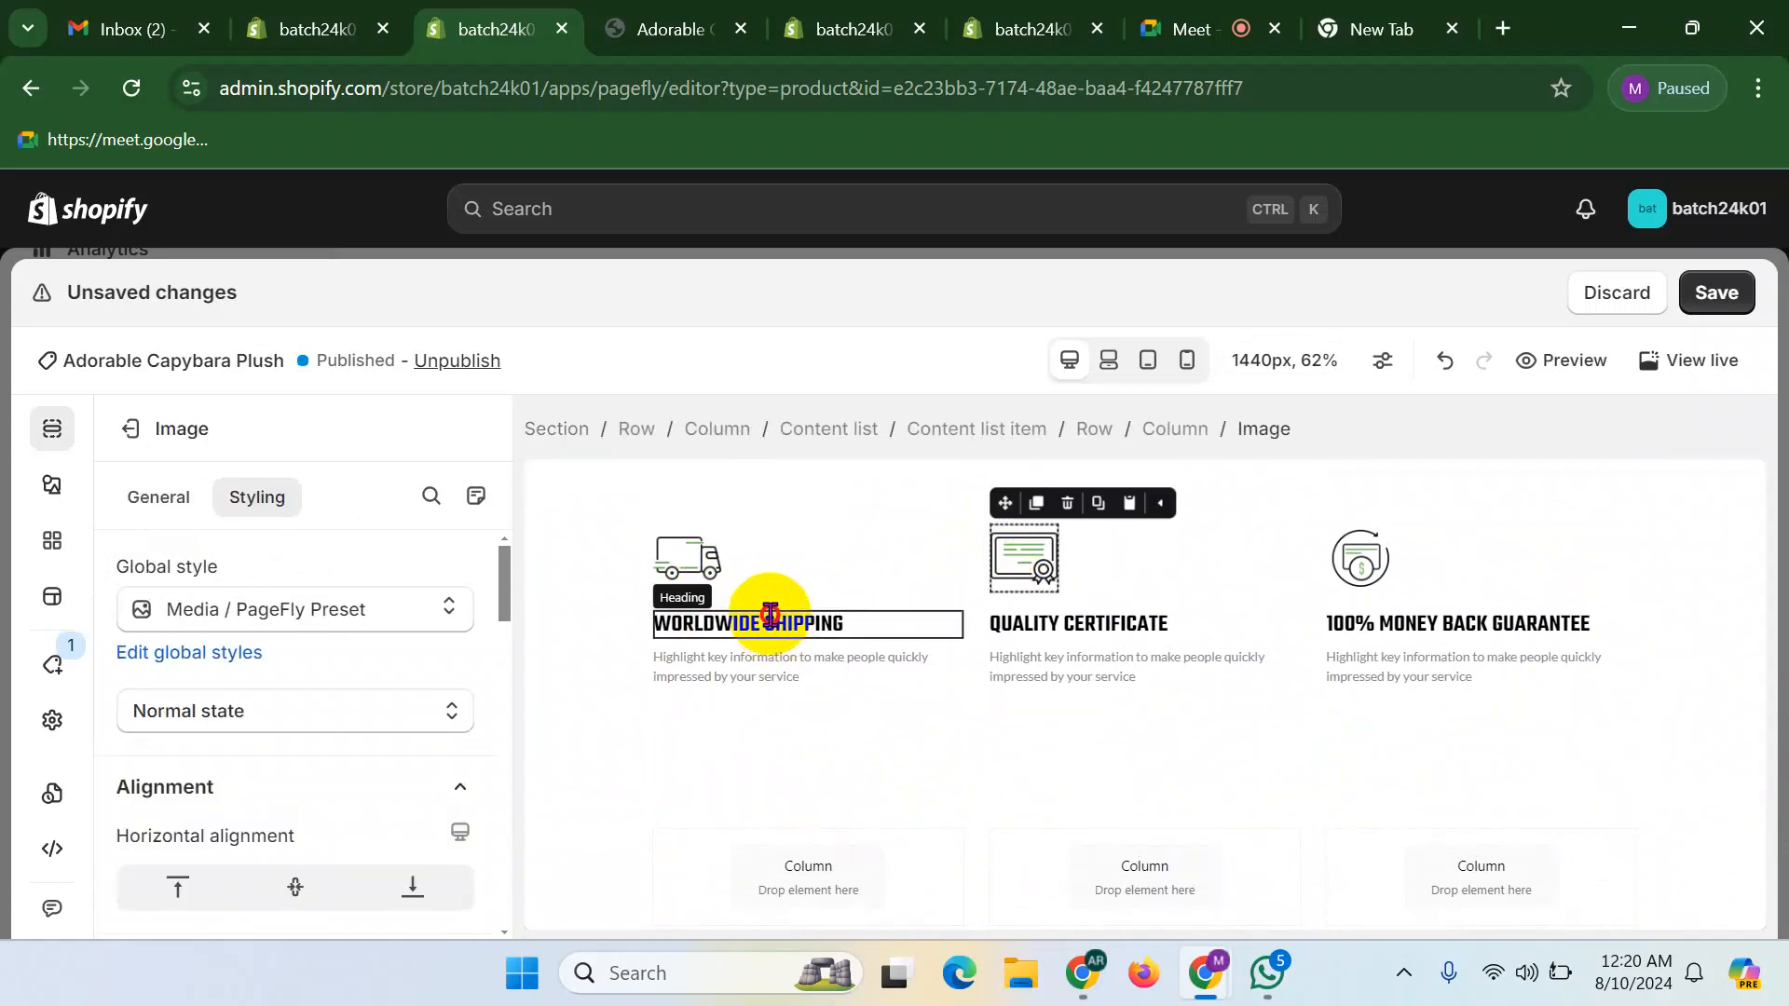
pyautogui.click(741, 676)
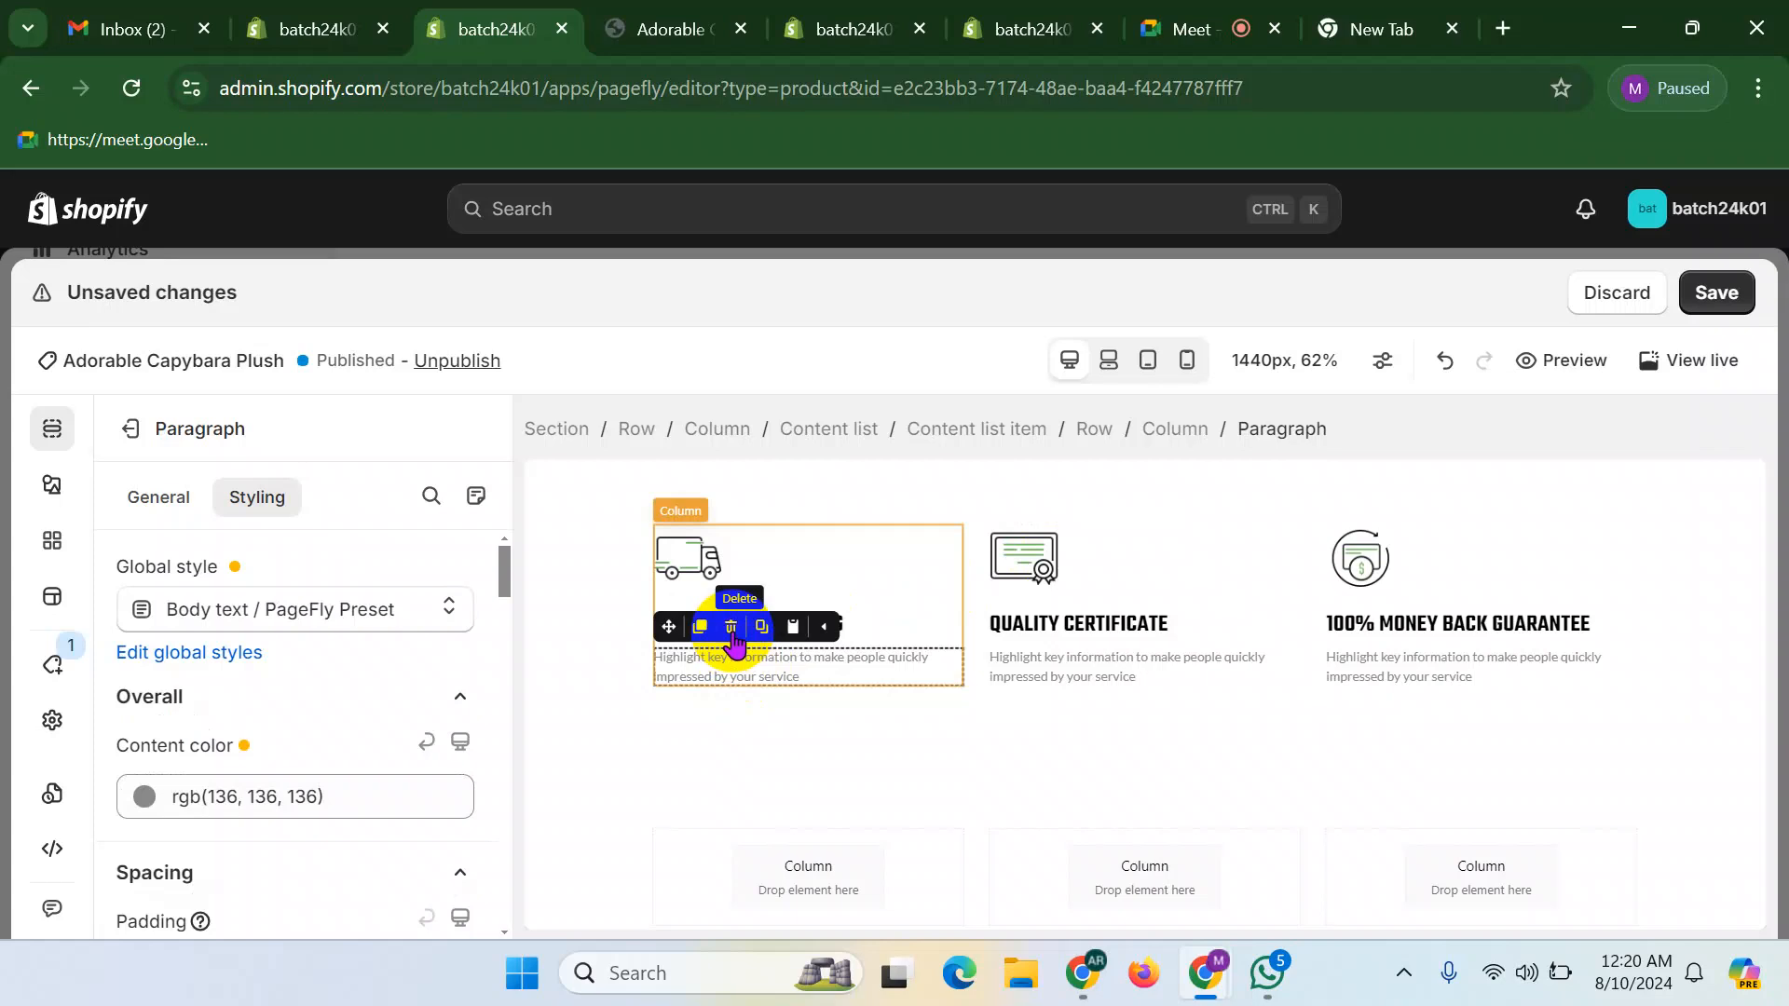
pyautogui.click(731, 626)
# - Select the Why Choose Us section, then save and publish the product page
pyautogui.scroll(2, 1435, 629)
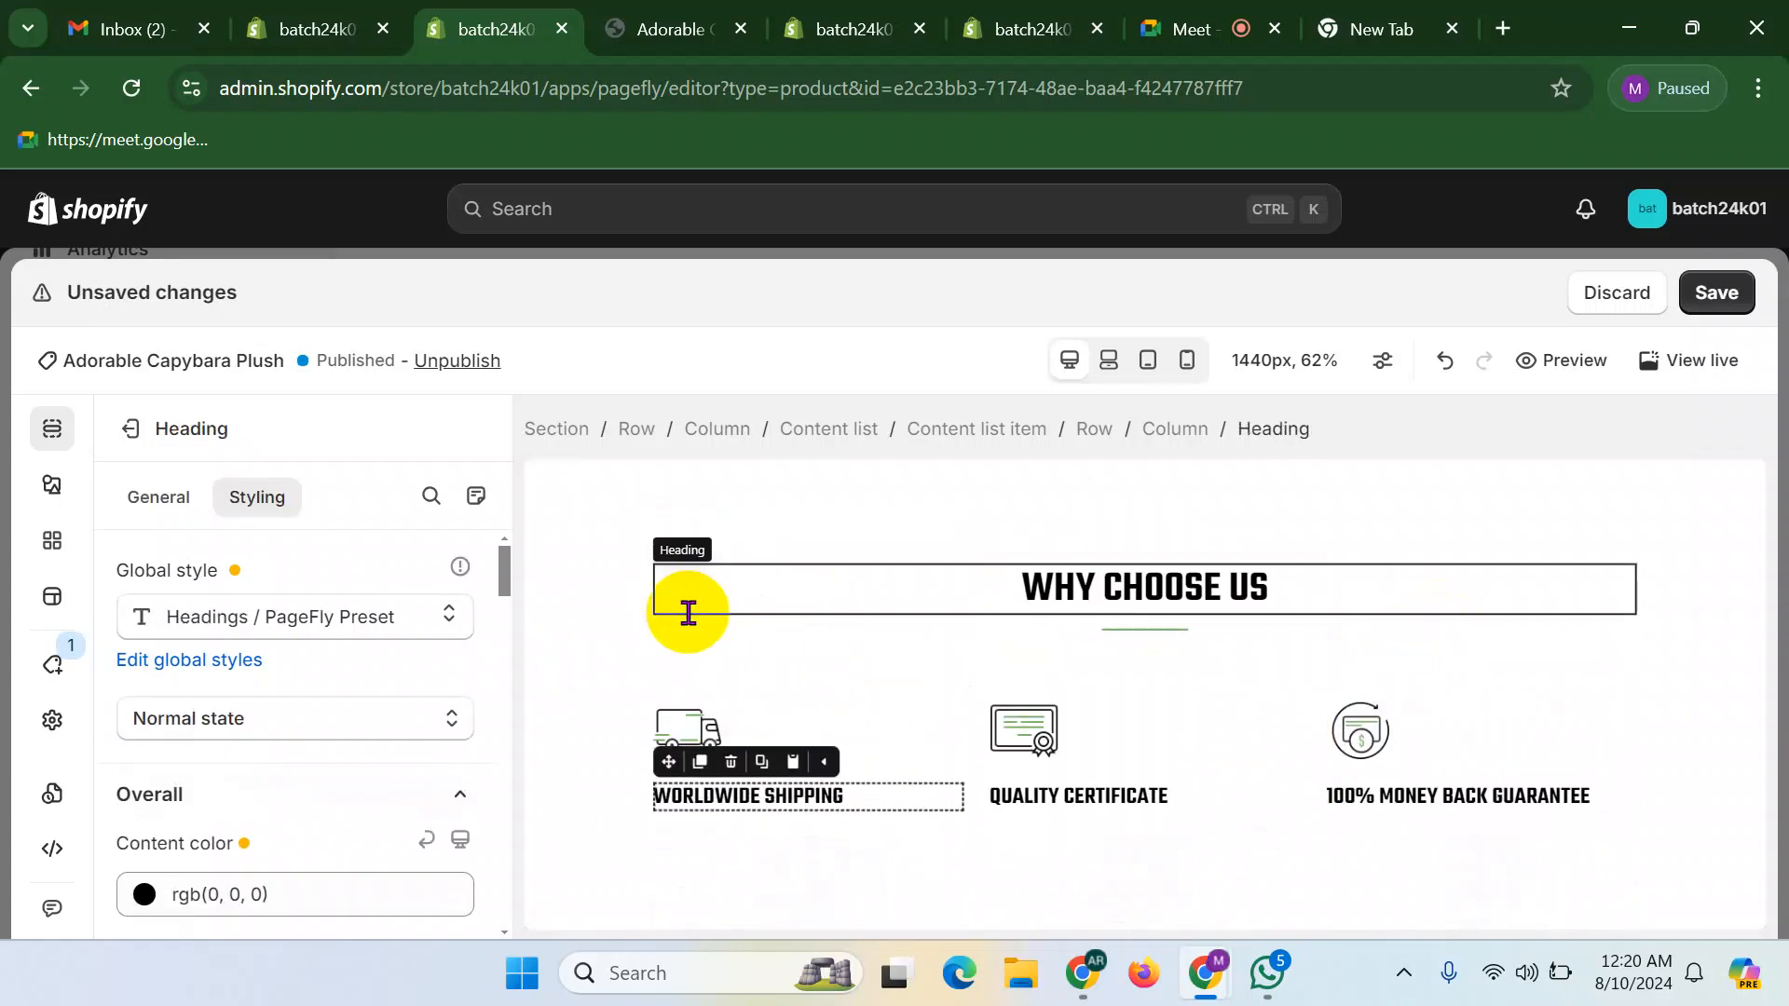
pyautogui.click(766, 583)
pyautogui.click(1739, 302)
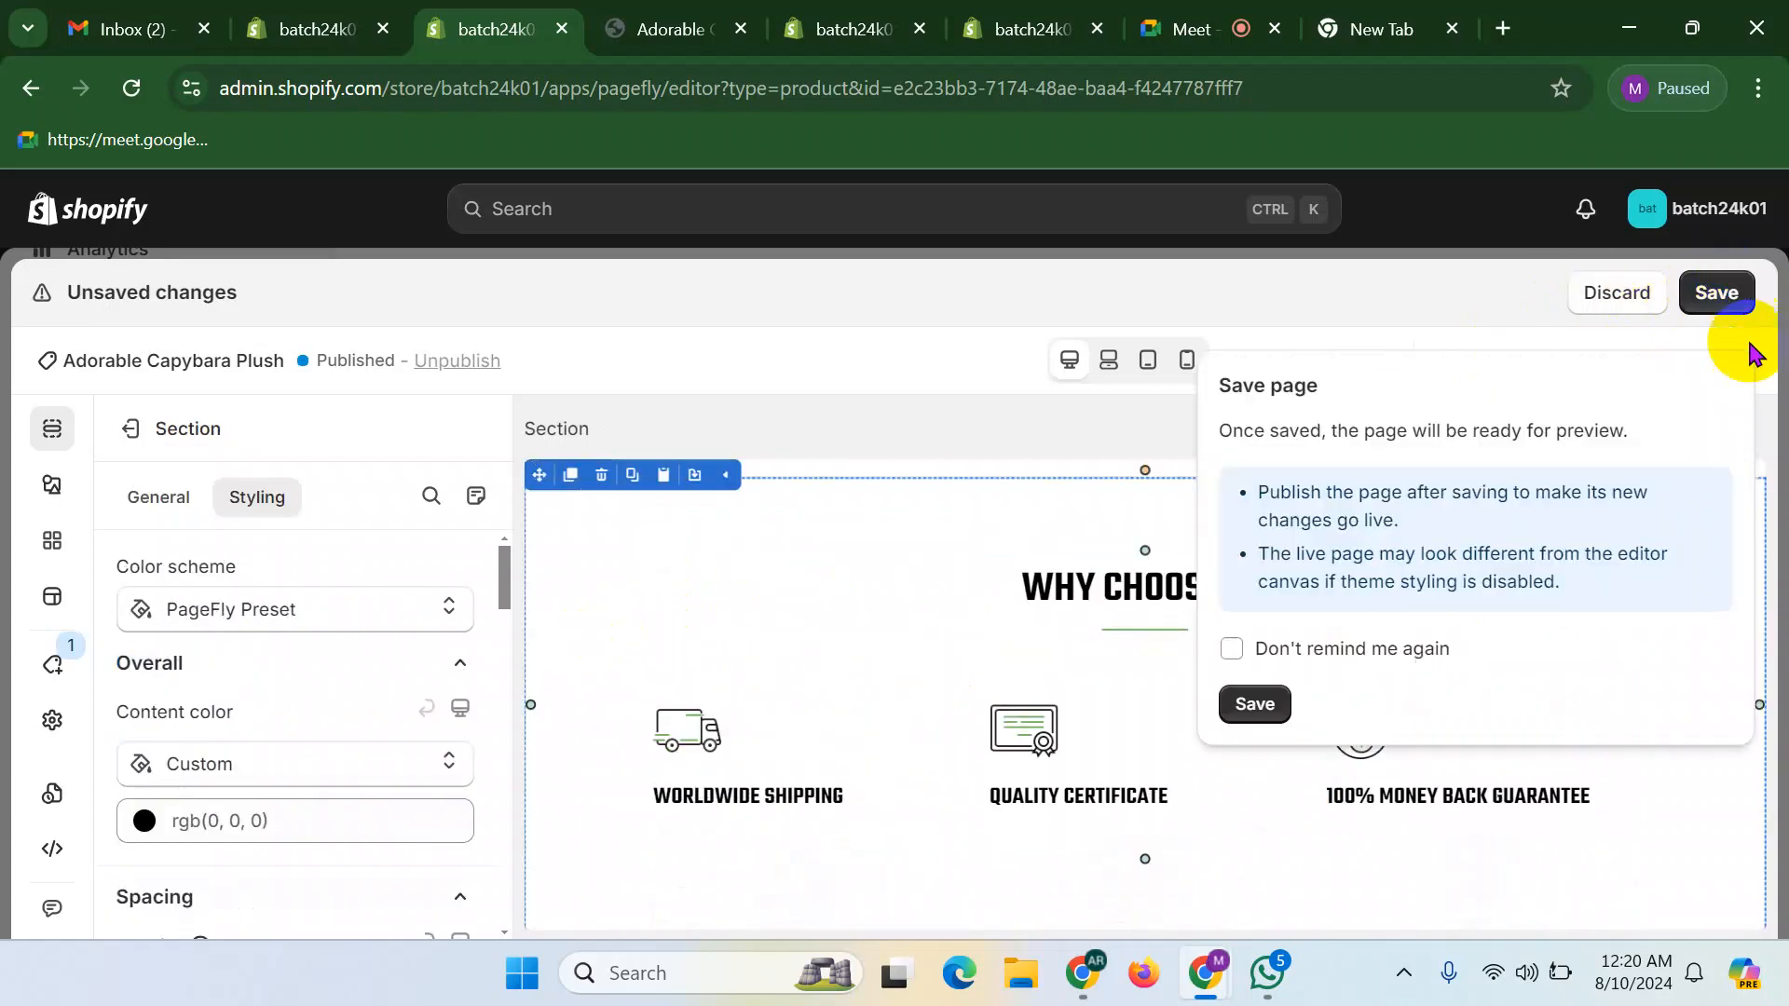
pyautogui.click(1254, 707)
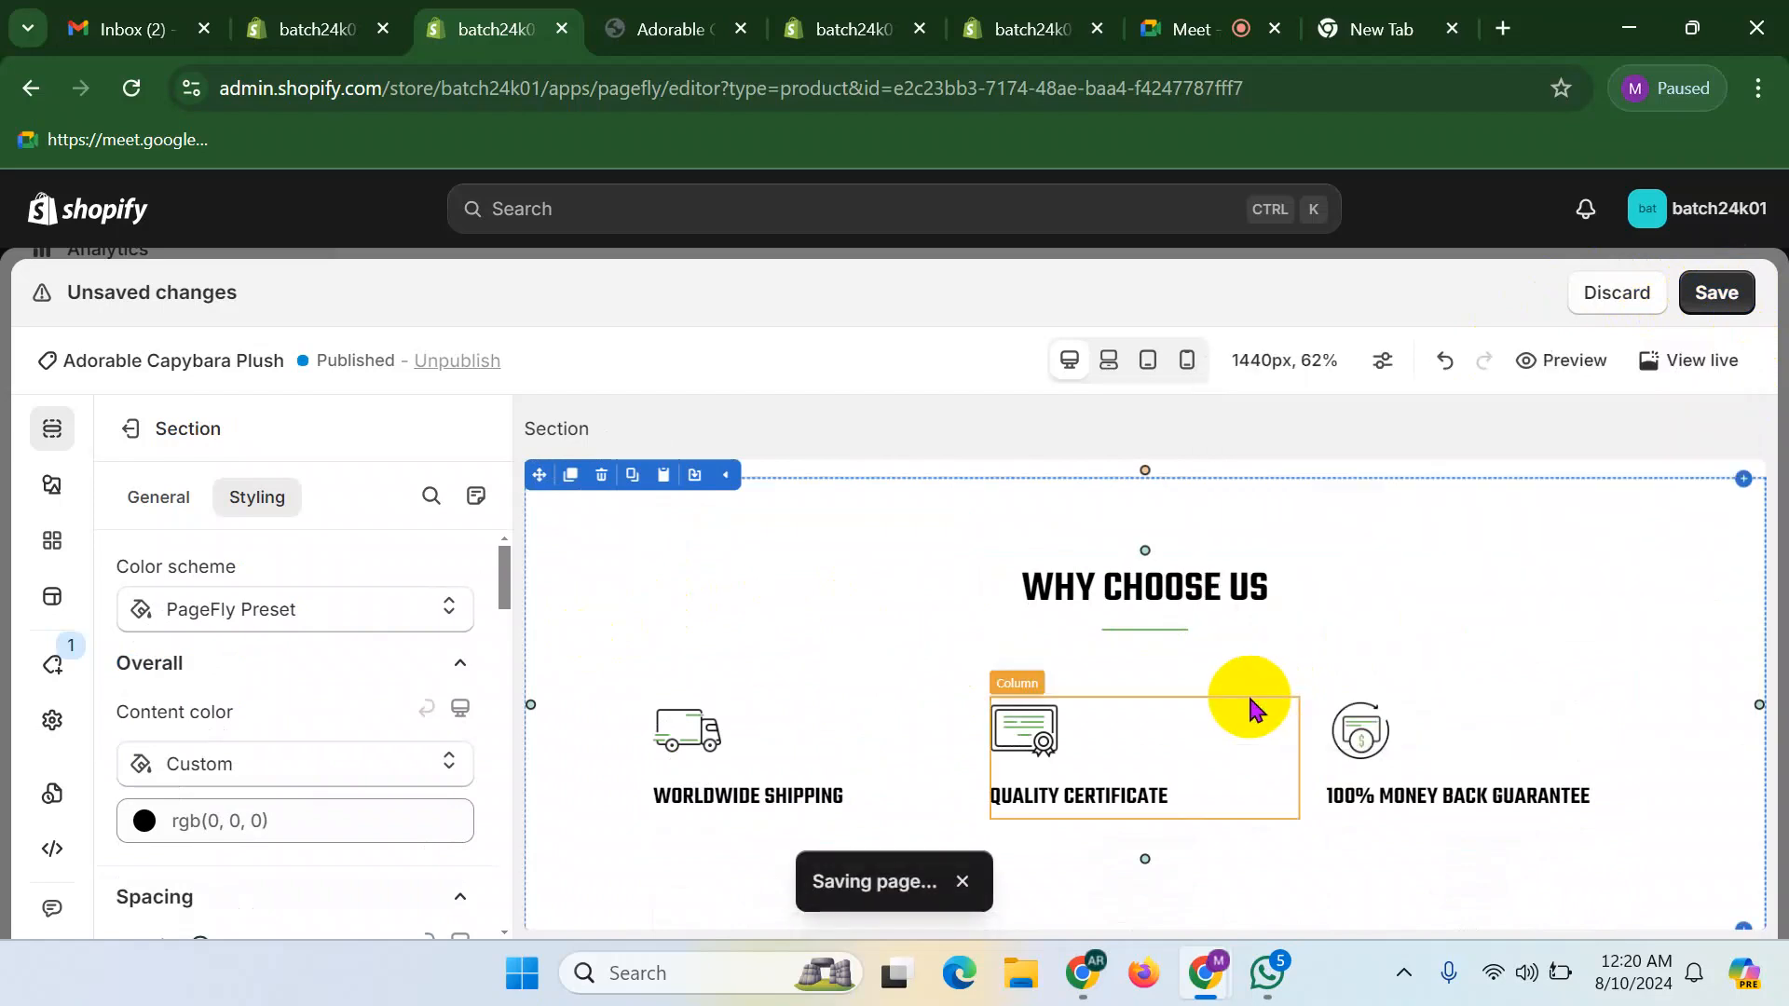
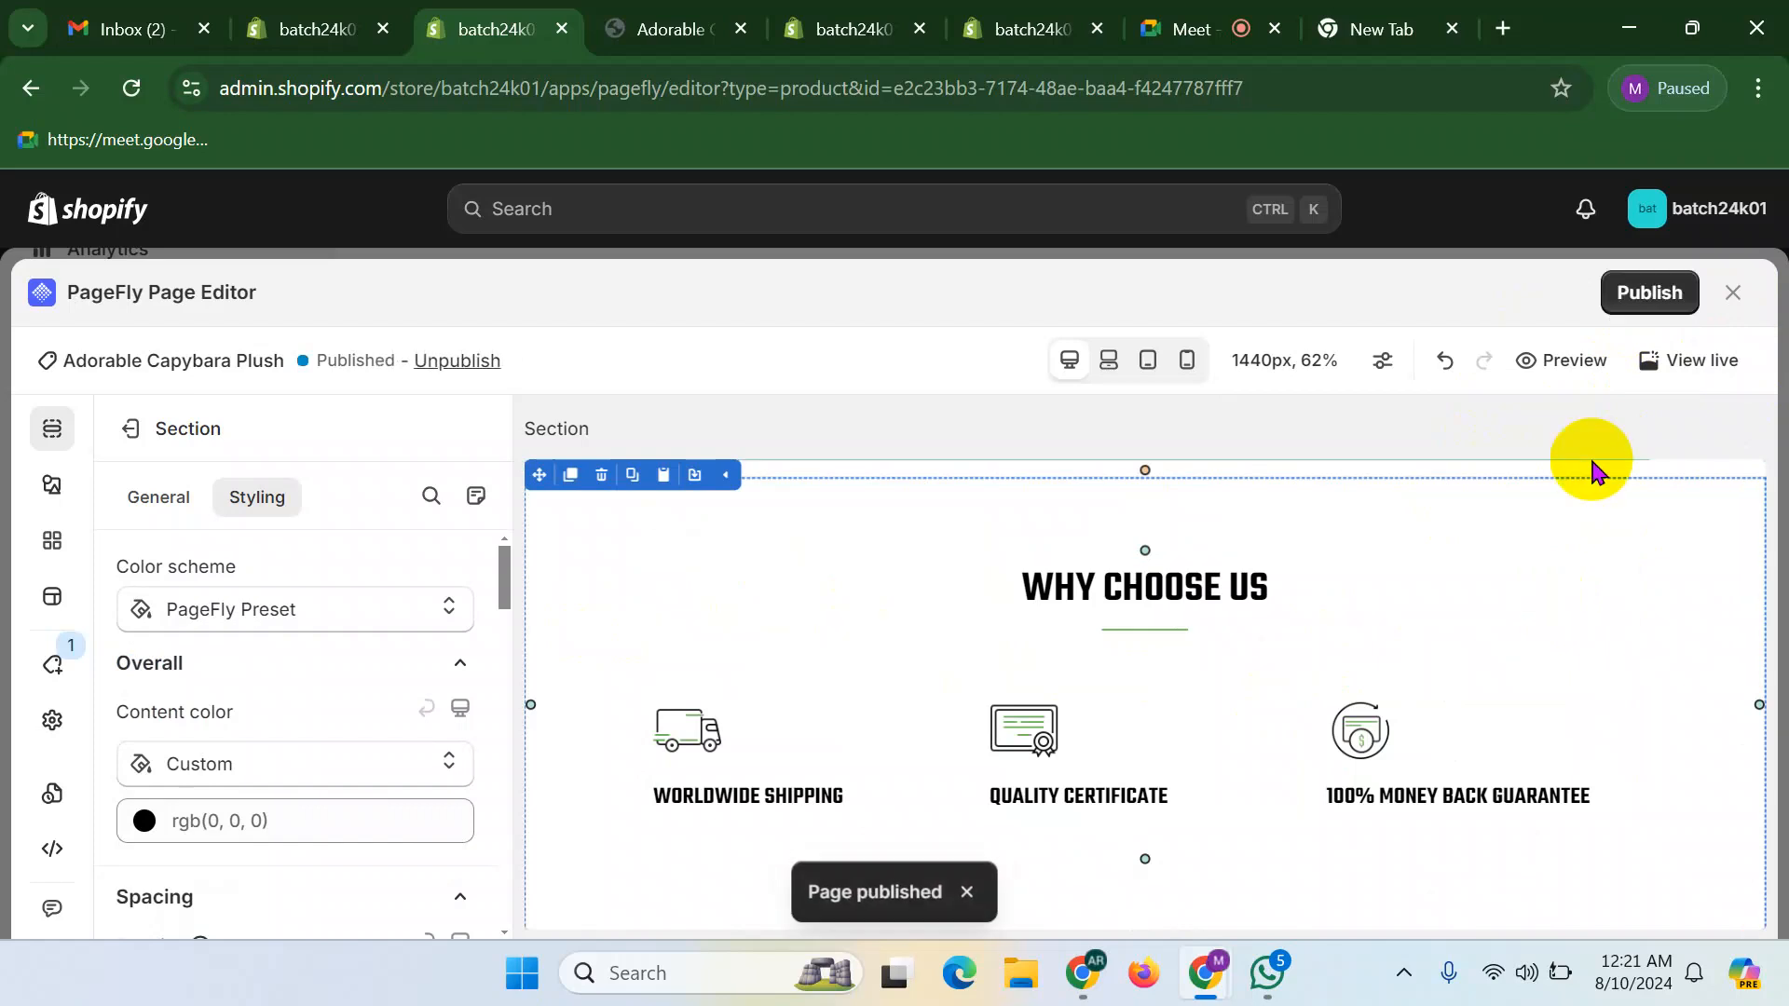
# - Reload the live Adorable Capybara Plush page and examine how the Why Choose Us section looks below the product details
pyautogui.click(643, 19)
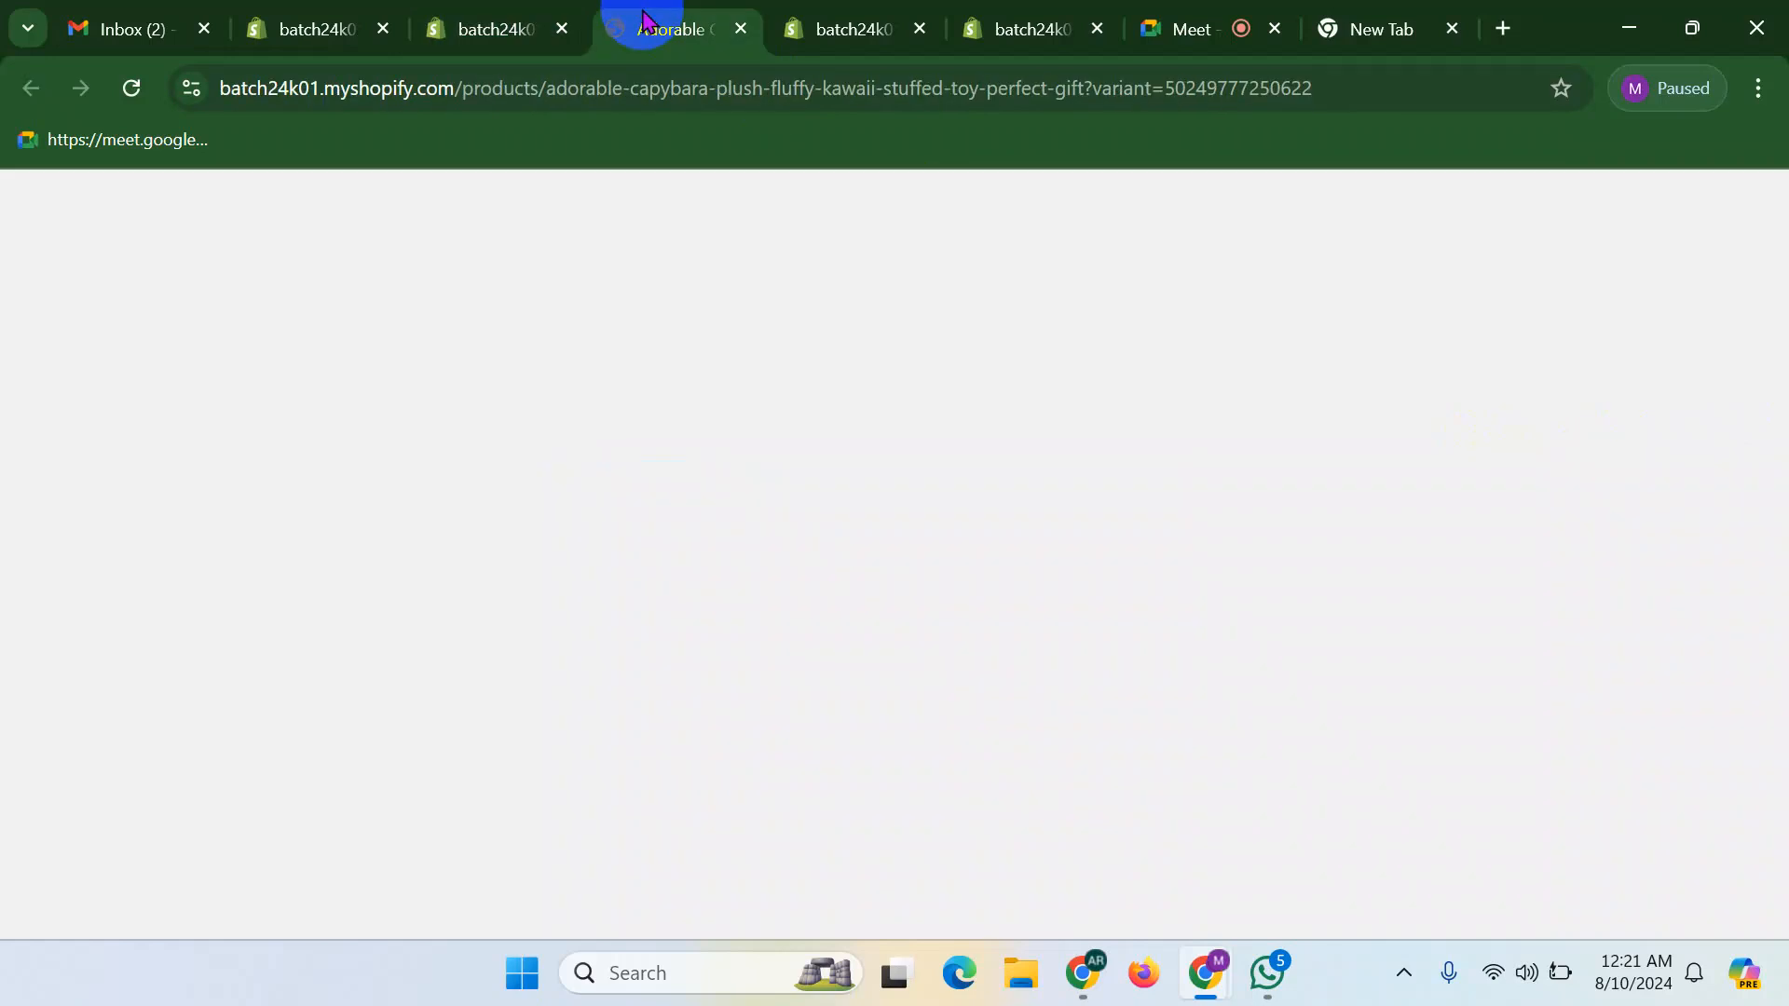
pyautogui.click(131, 88)
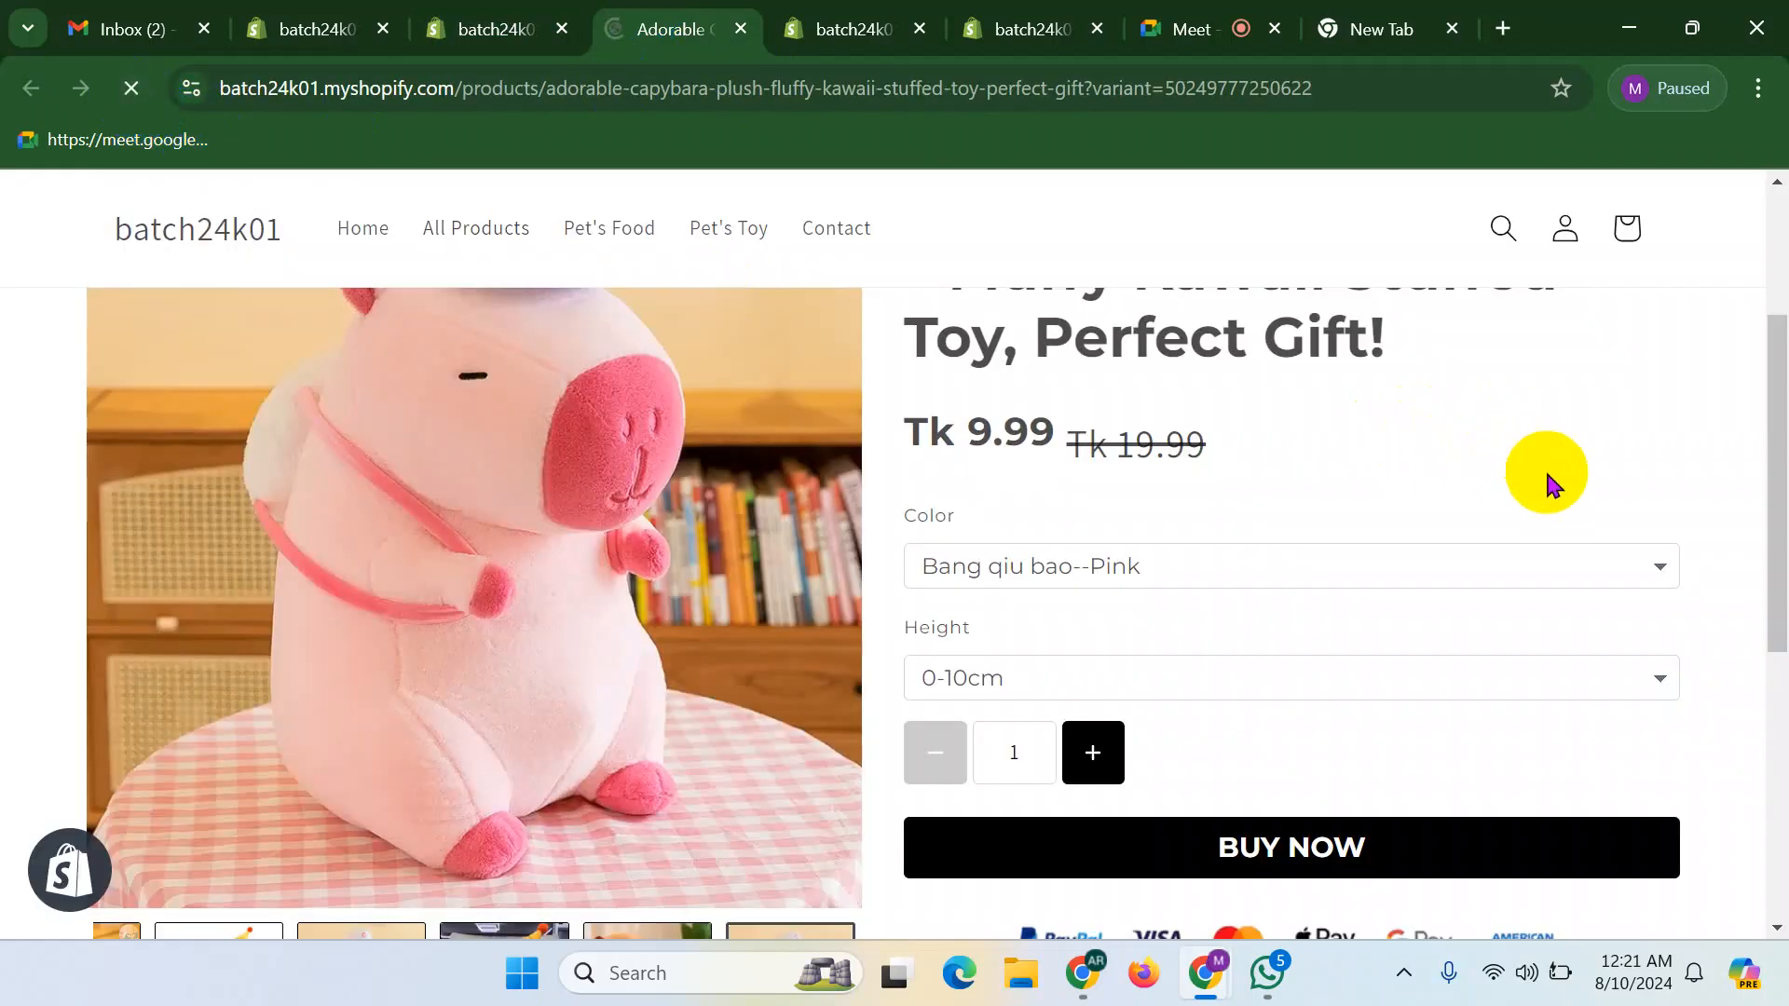
pyautogui.scroll(-12, 1266, 500)
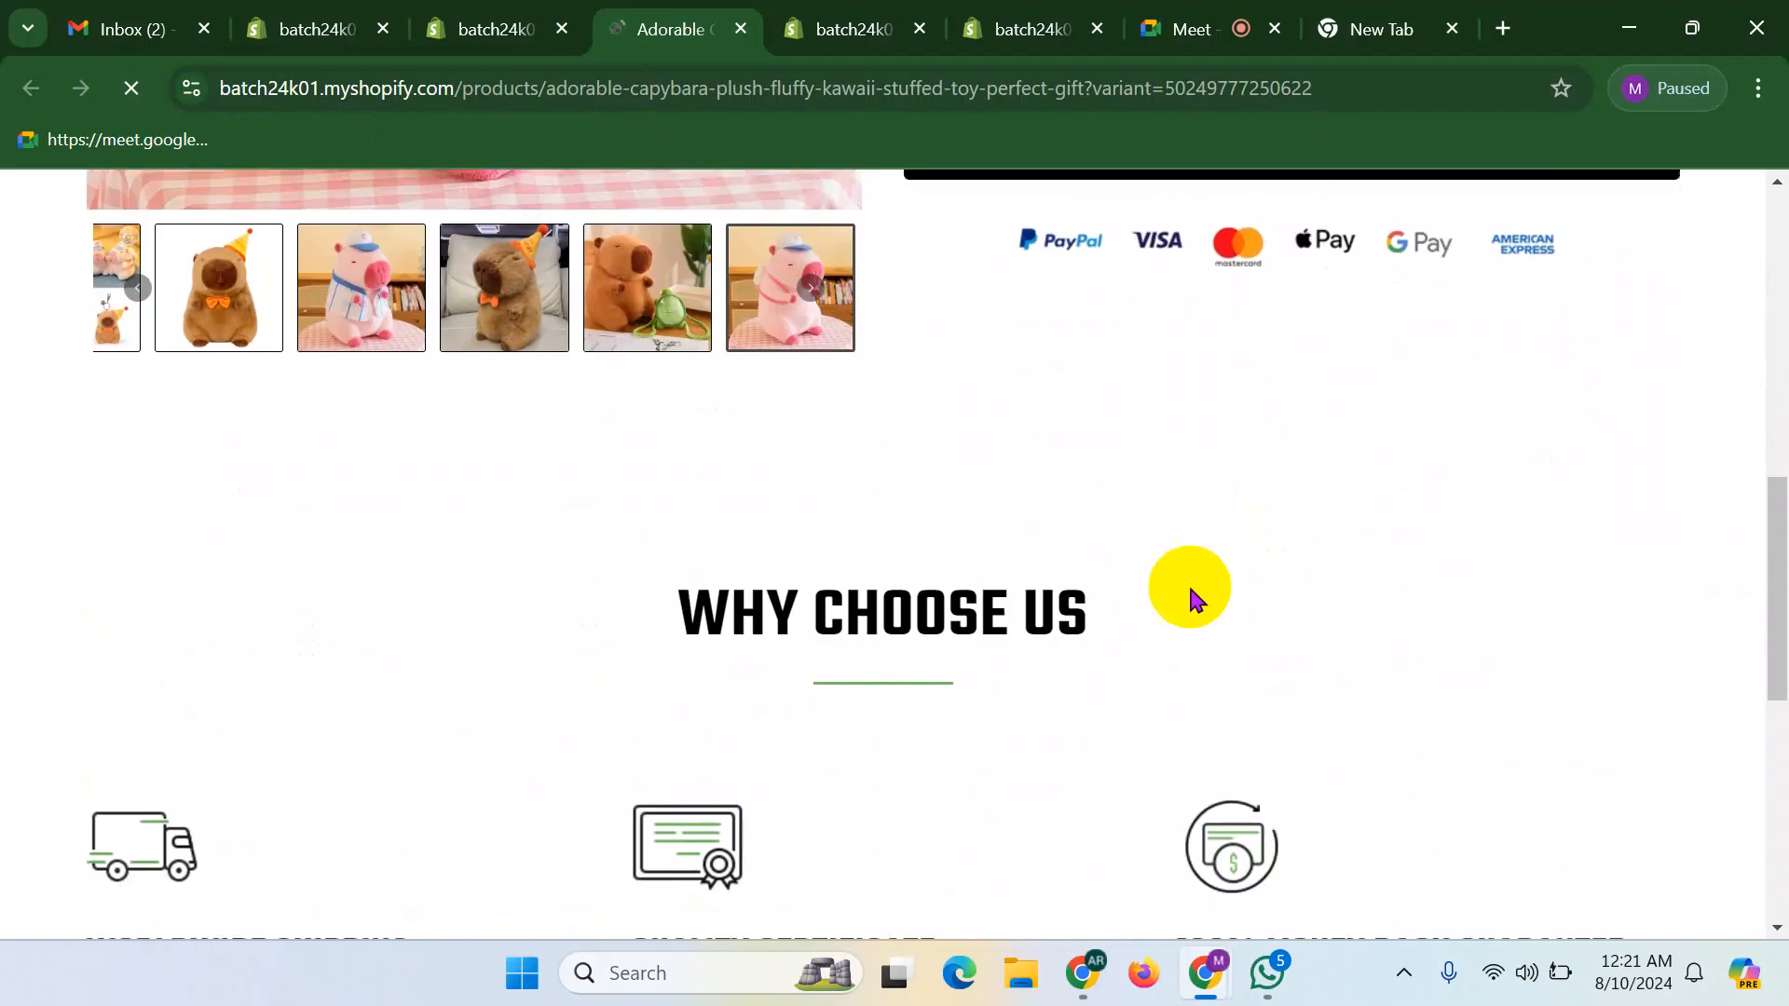
pyautogui.scroll(3, 807, 387)
pyautogui.scroll(-3, 809, 438)
pyautogui.scroll(6, 821, 441)
pyautogui.scroll(2, 826, 451)
pyautogui.scroll(-6, 828, 452)
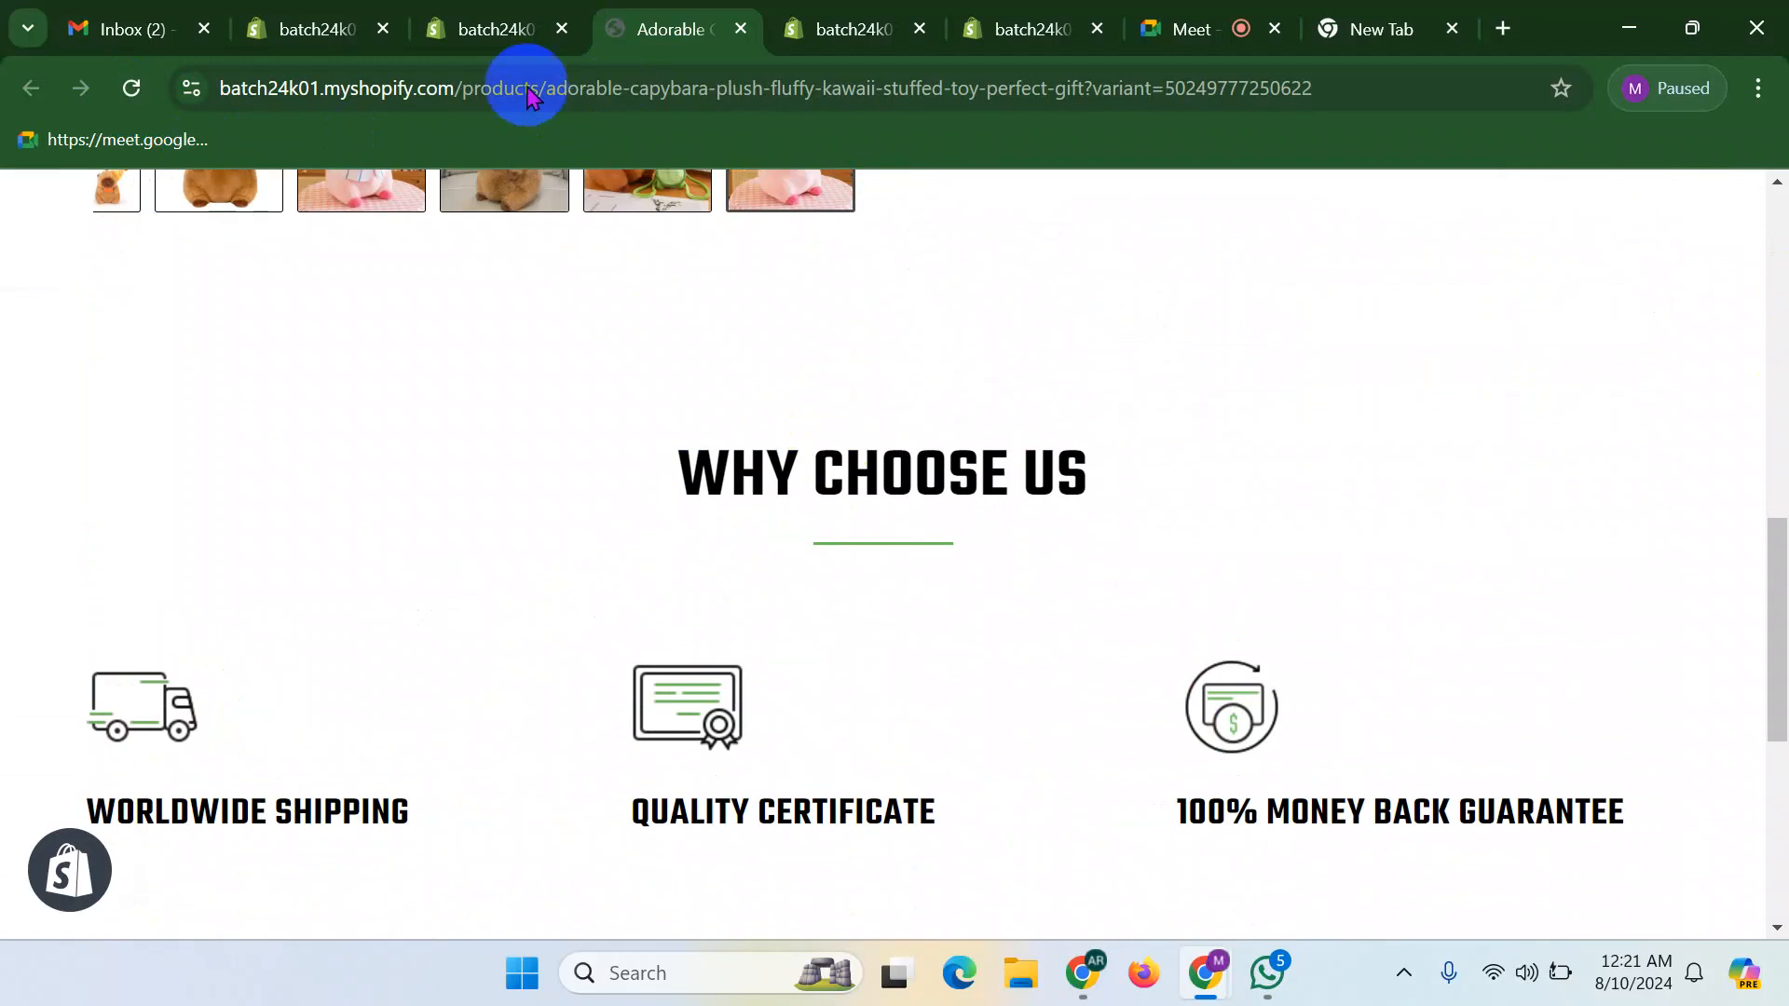
# - Return to the PageFly editor and add a two-column 1/2 layout between the product details and the Why Choose Us section
pyautogui.click(498, 32)
pyautogui.scroll(2, 1719, 649)
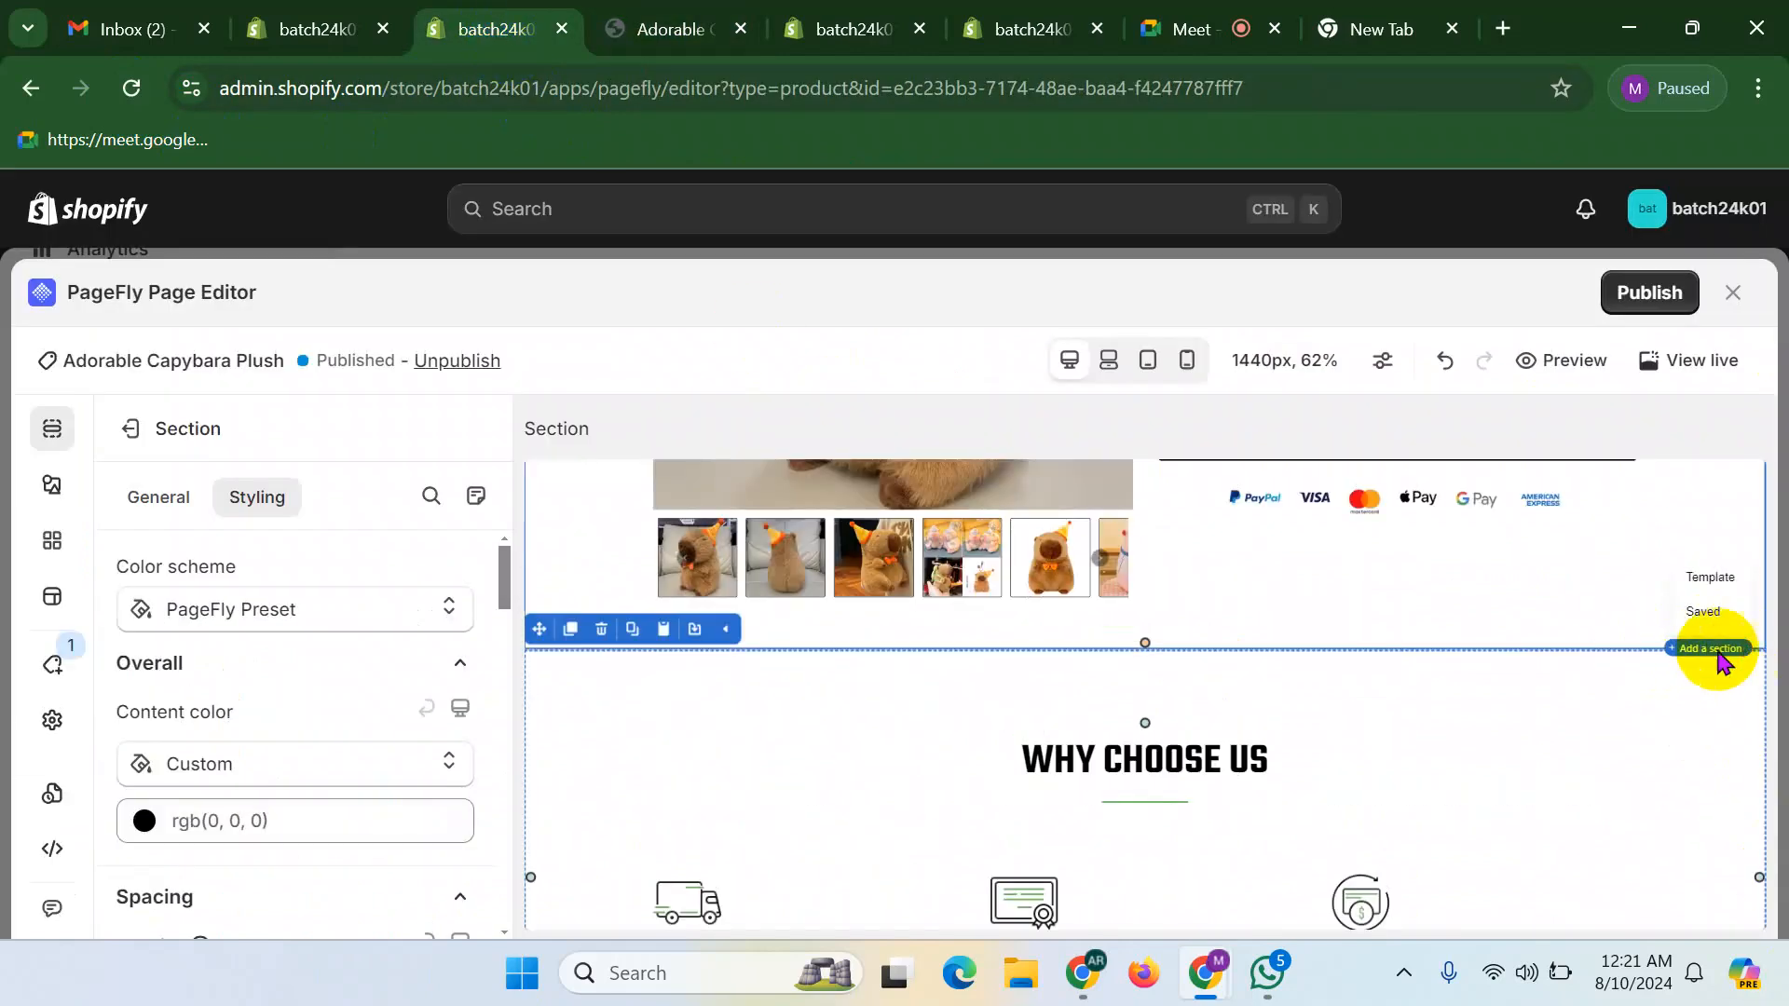
pyautogui.click(169, 499)
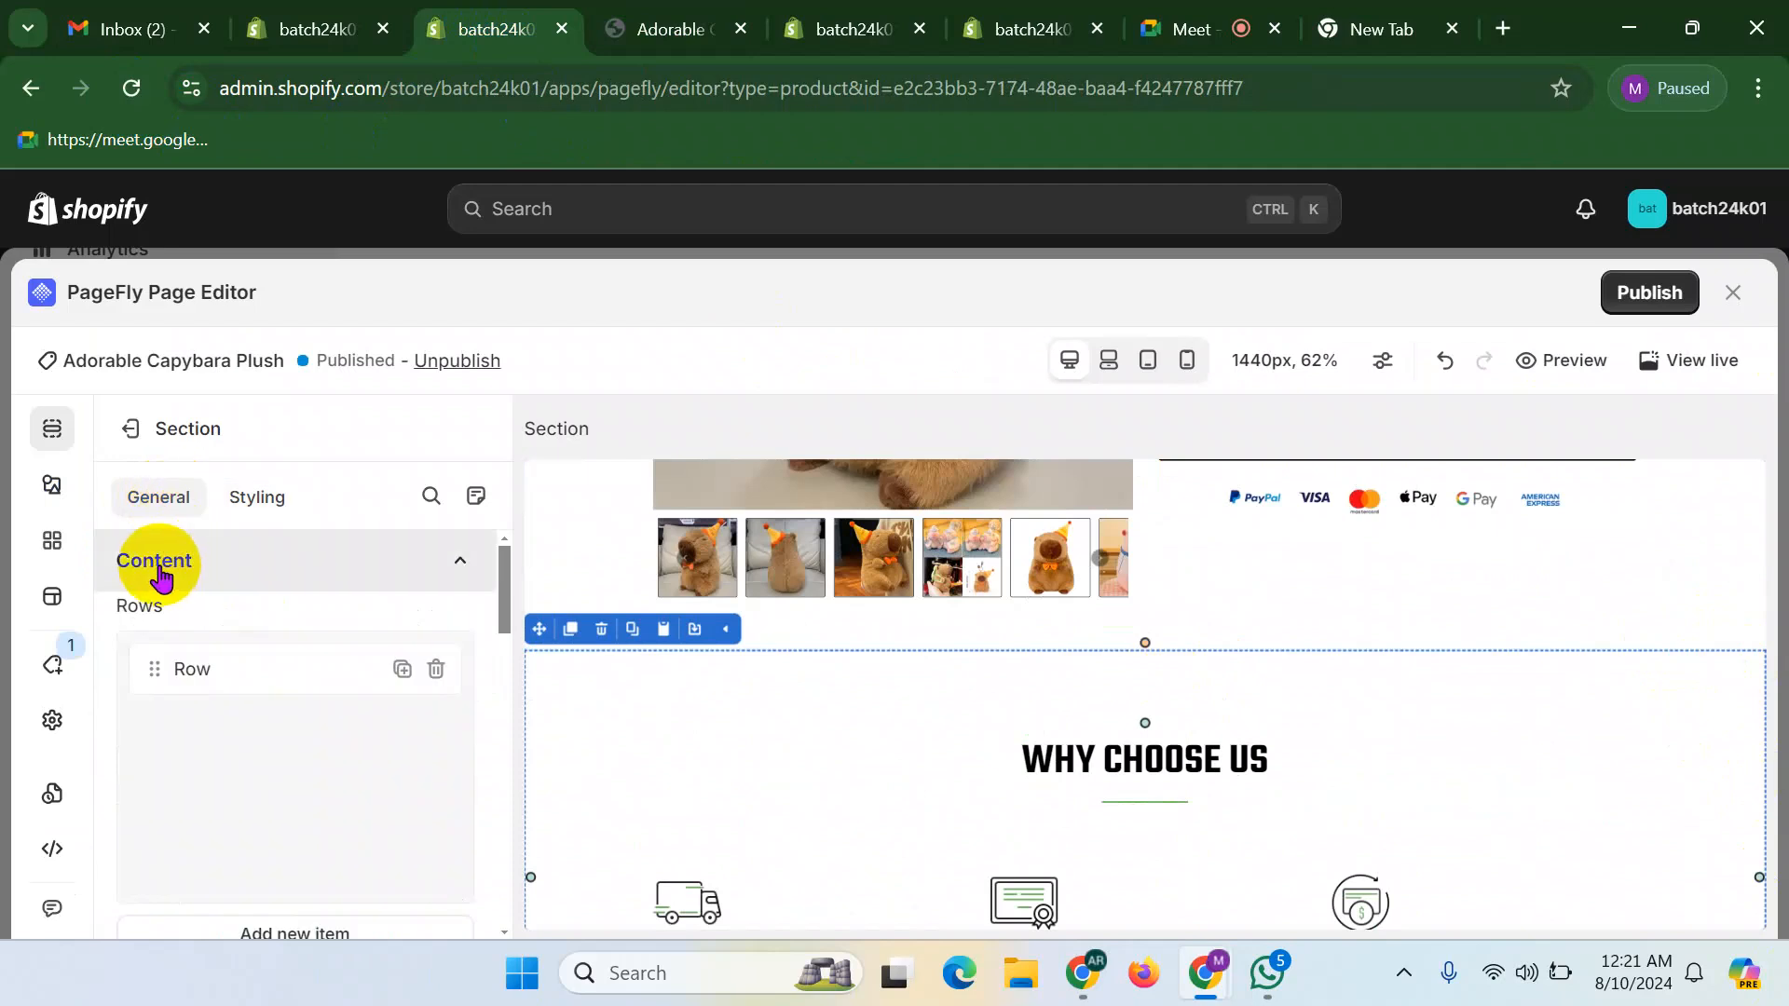
pyautogui.click(61, 494)
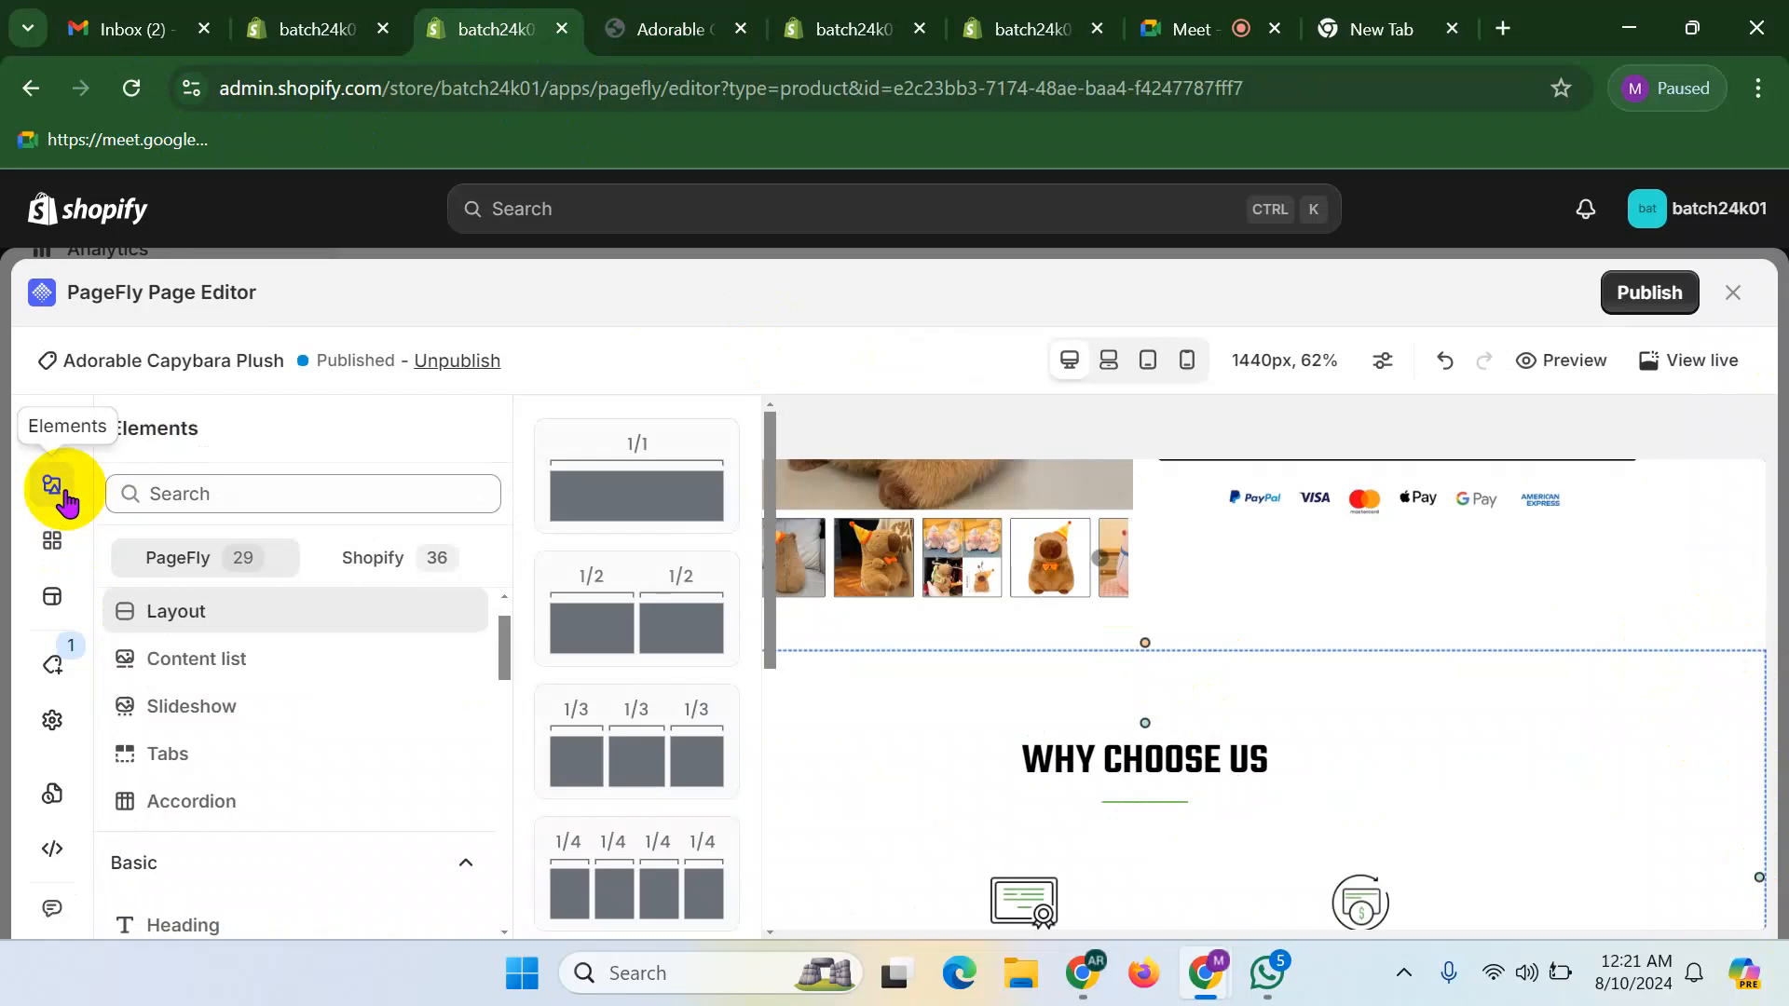
pyautogui.click(233, 585)
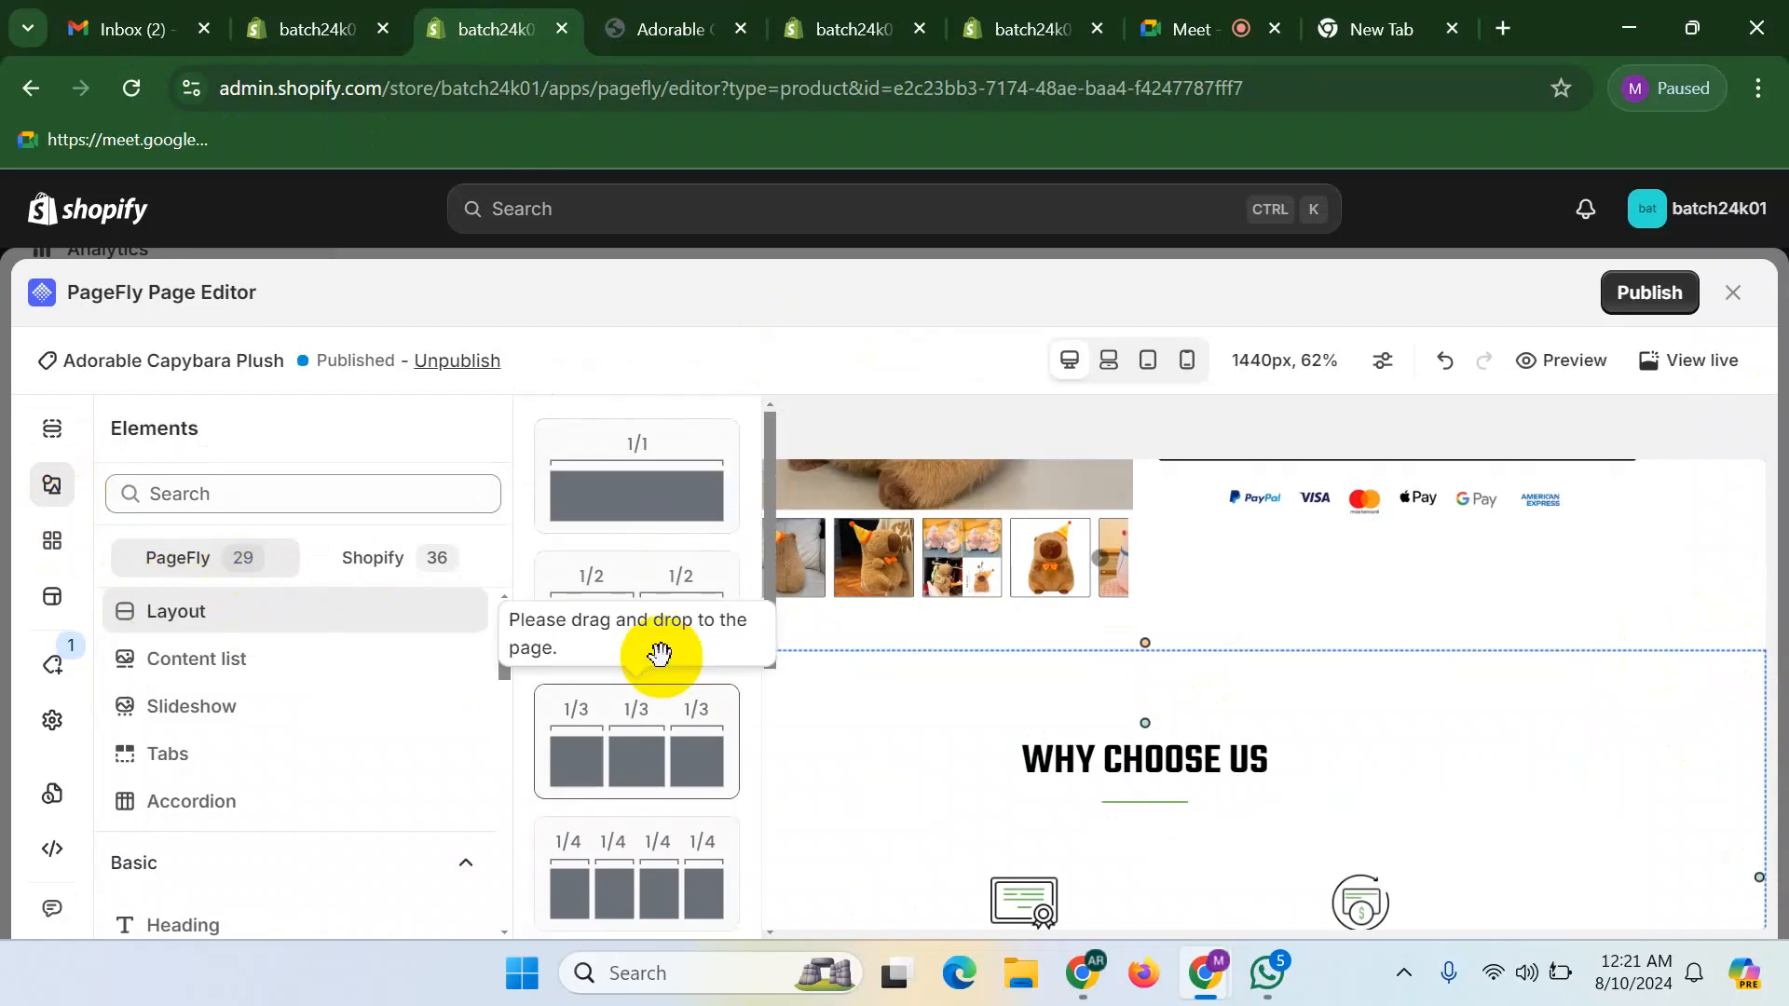
pyautogui.moveTo(648, 628); pyautogui.dragTo(1038, 643)
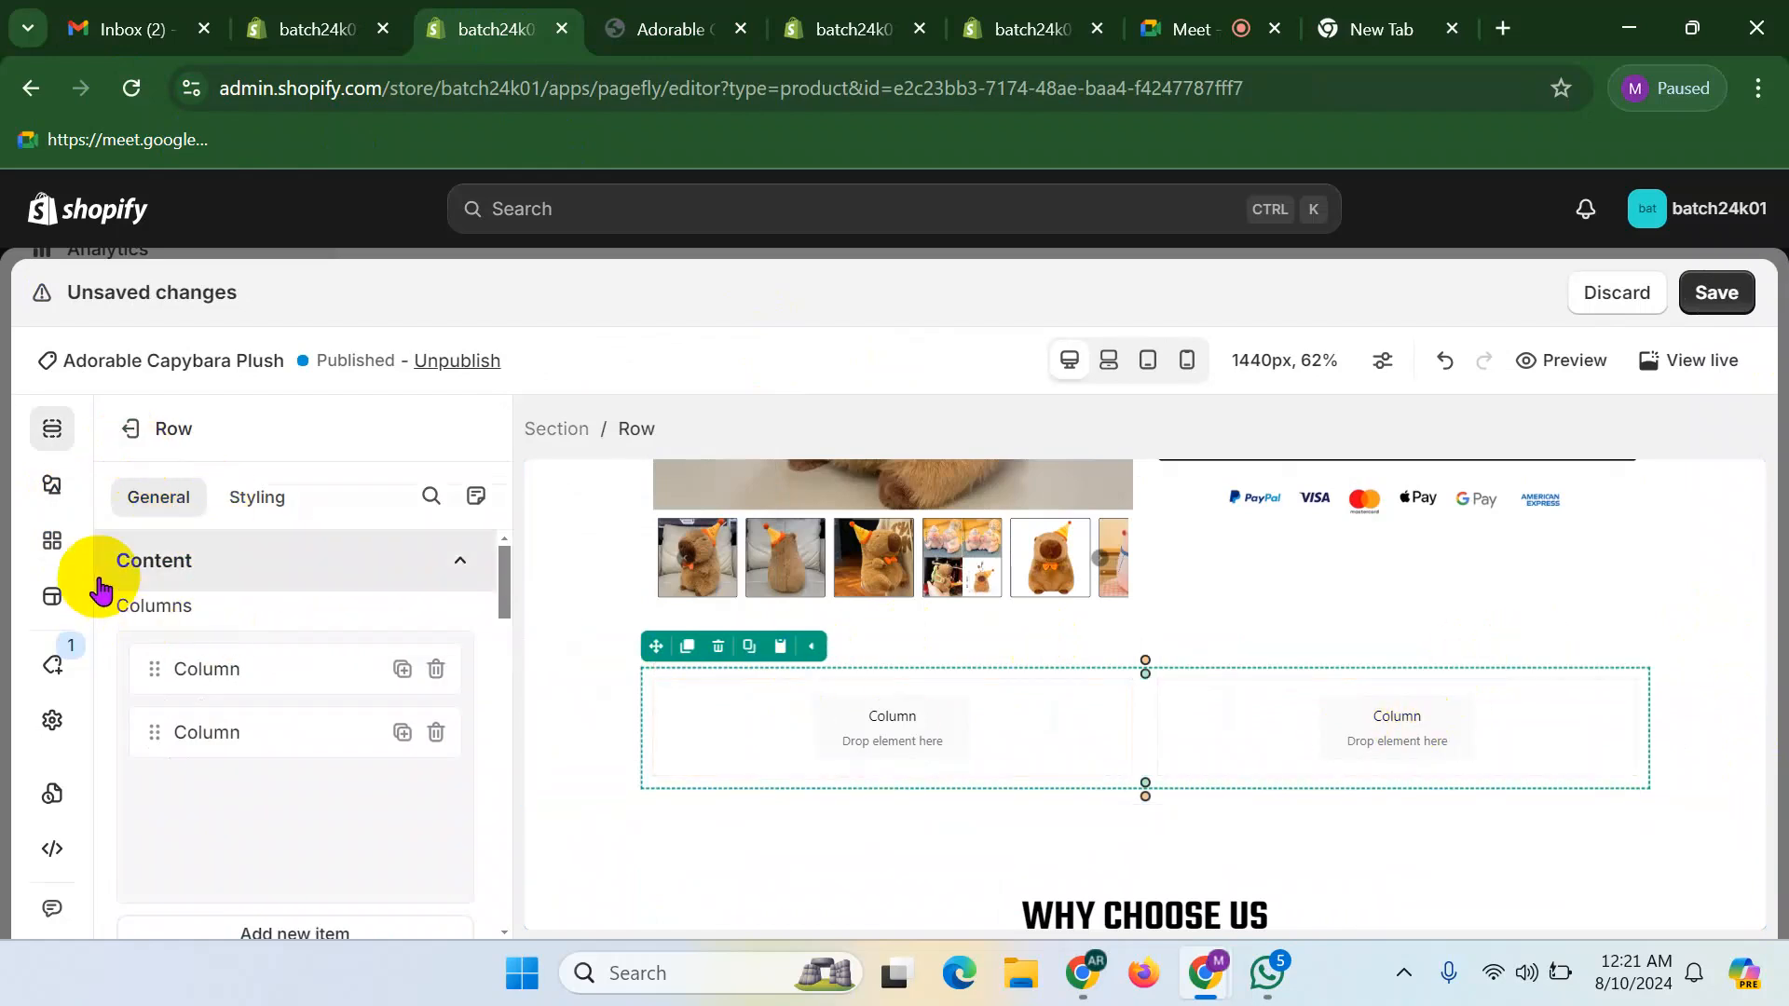
# - Add a plain heading to the first column of the new layout and a plain paragraph beneath it
pyautogui.click(64, 498)
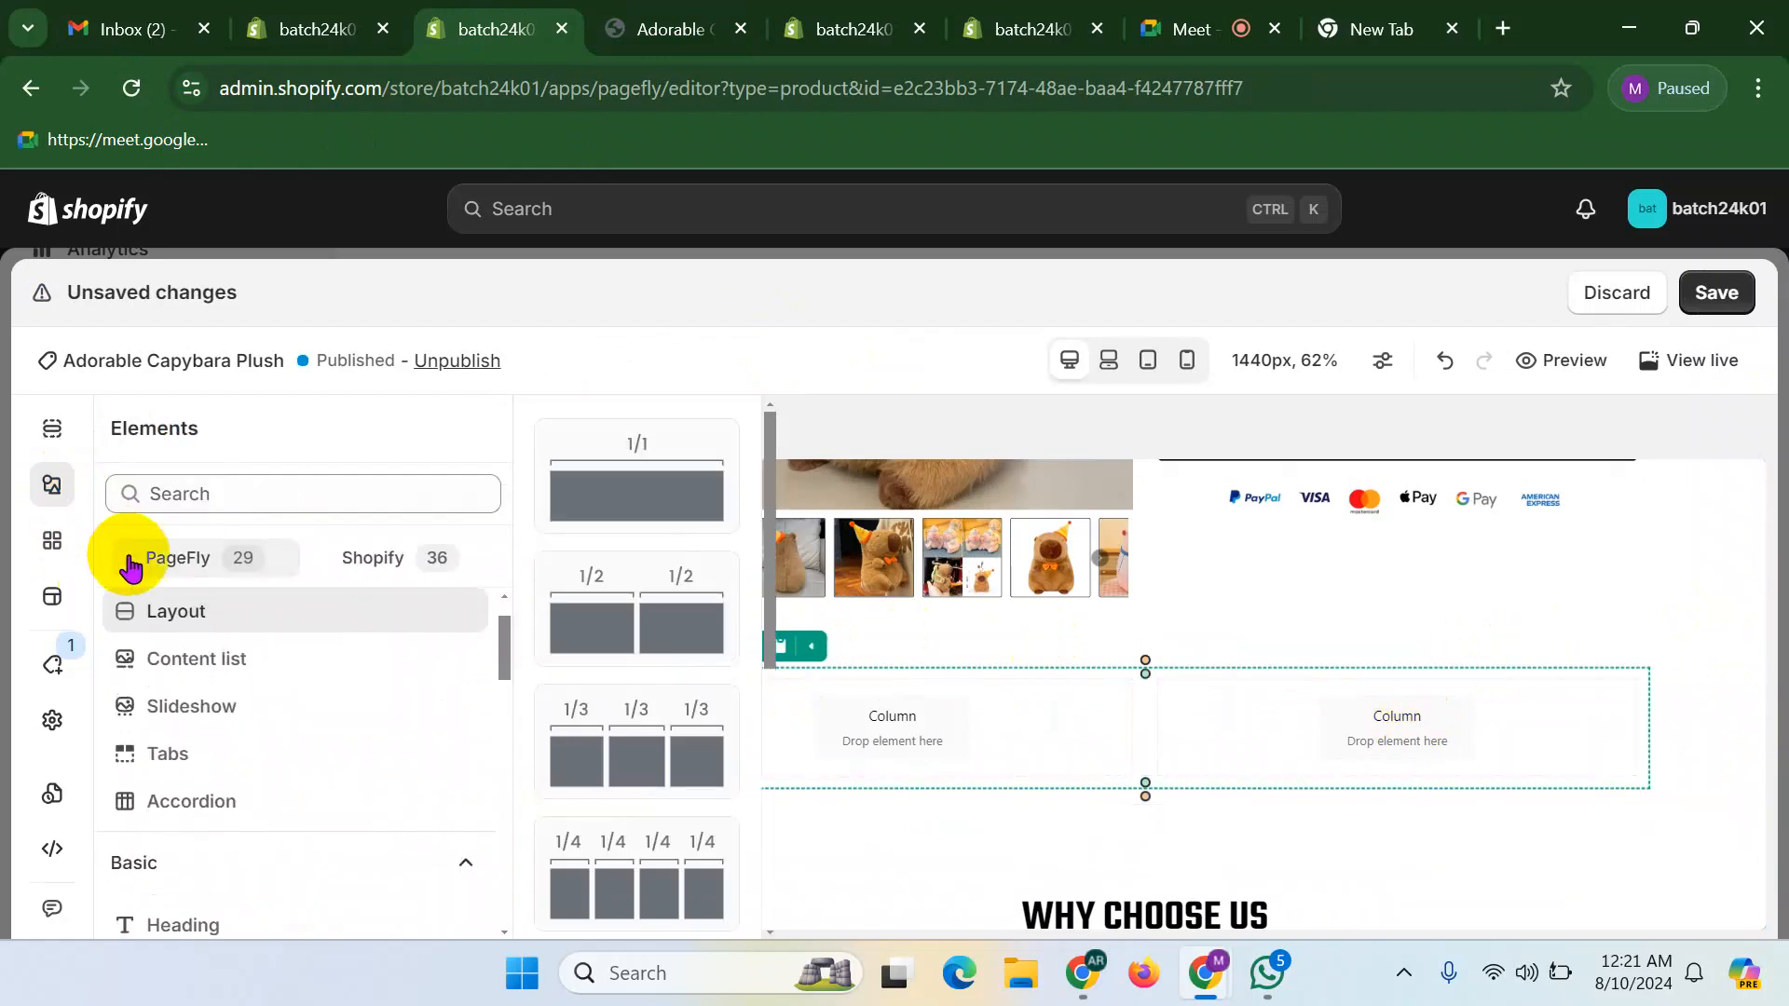
pyautogui.scroll(-2, 183, 797)
pyautogui.click(181, 785)
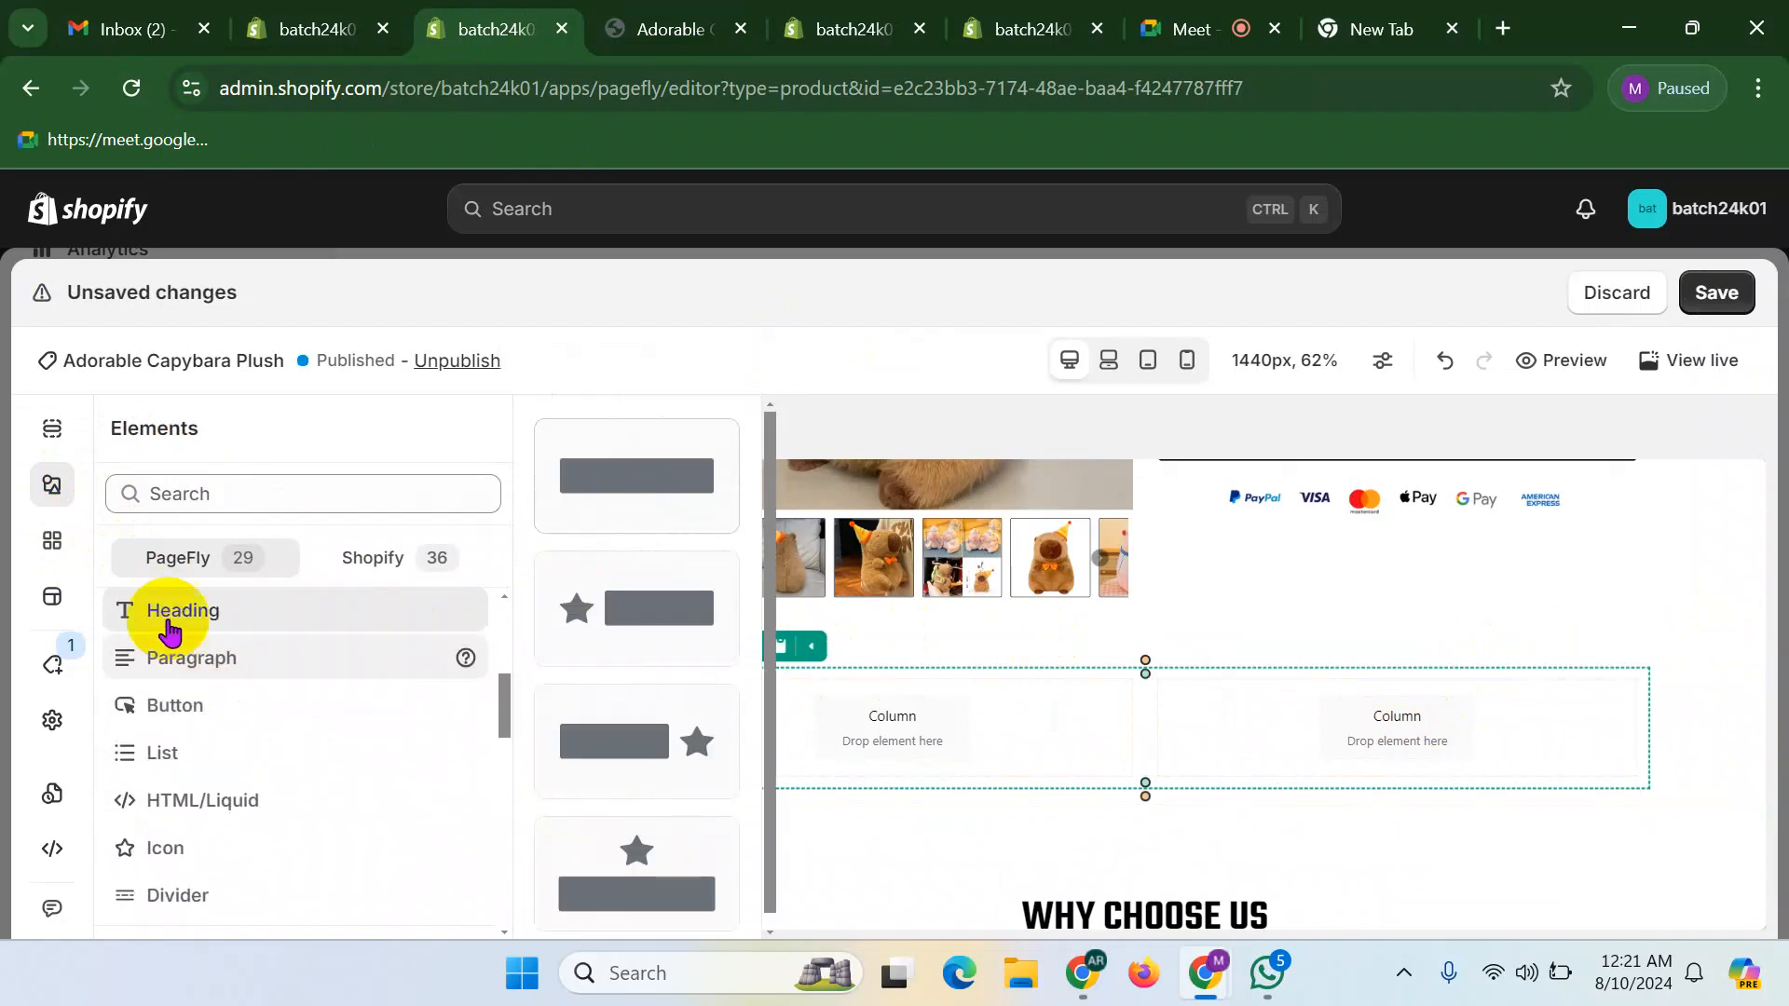
pyautogui.moveTo(605, 473); pyautogui.dragTo(743, 799)
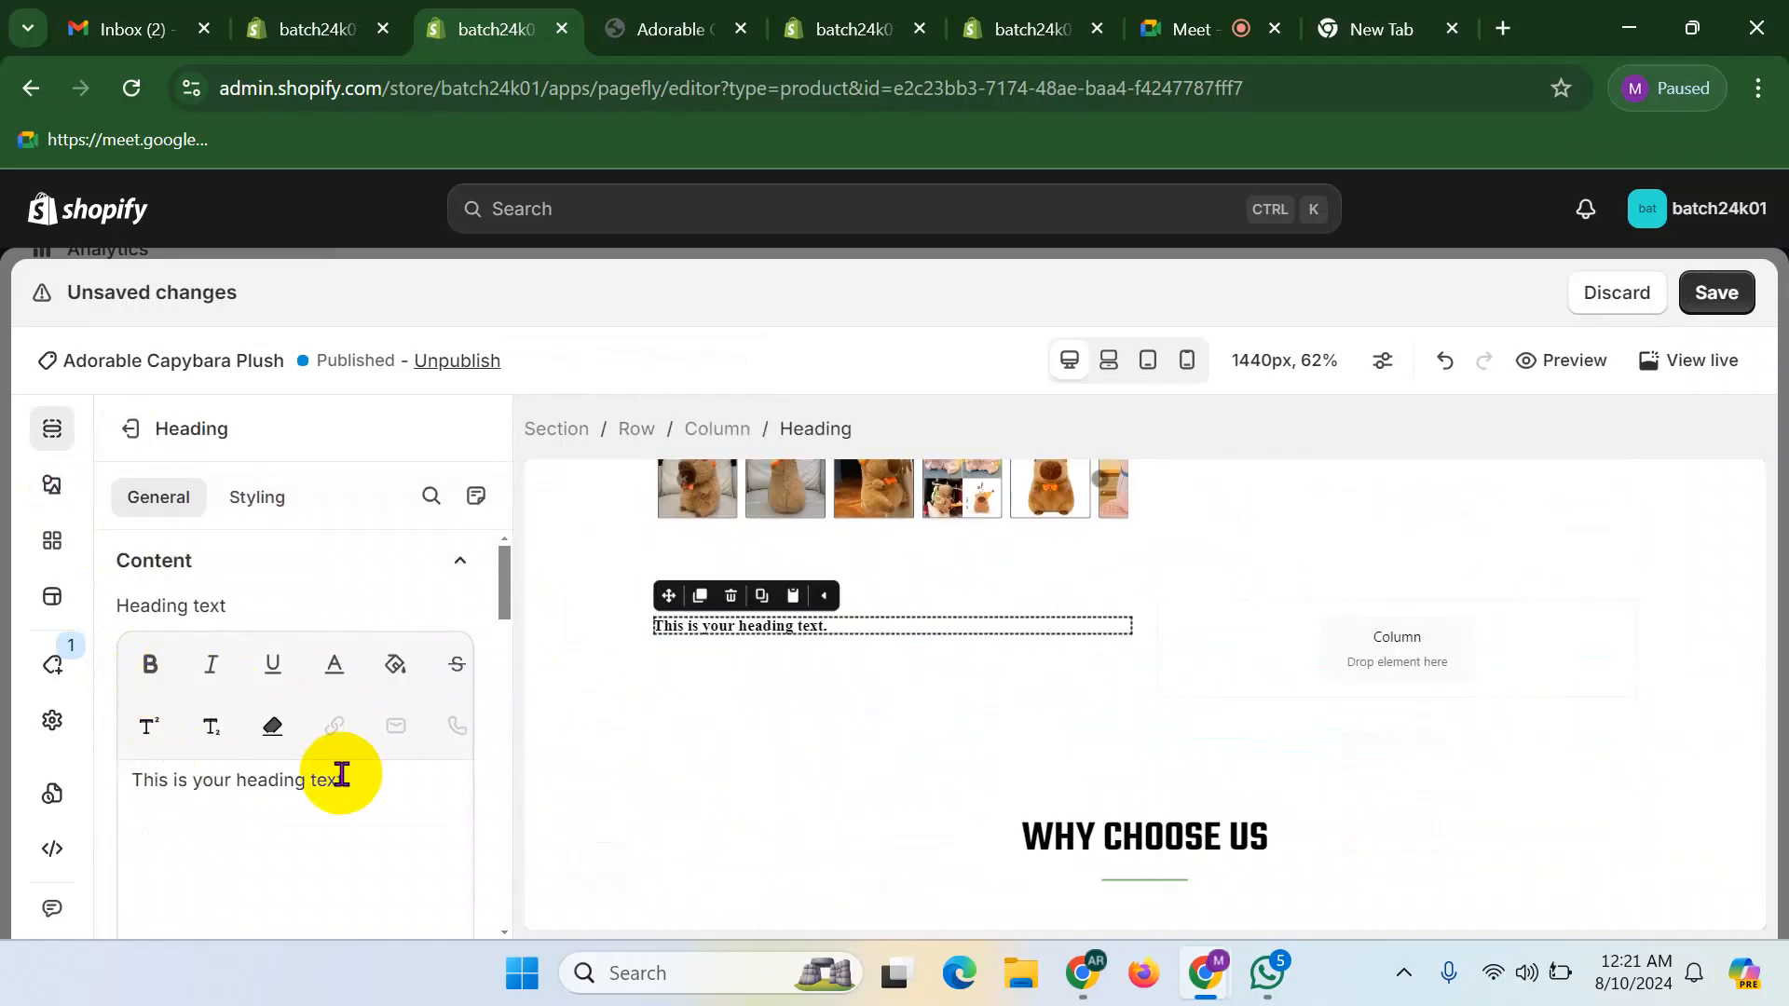
pyautogui.click(54, 504)
pyautogui.scroll(-1, 224, 671)
pyautogui.moveTo(579, 488); pyautogui.dragTo(770, 655)
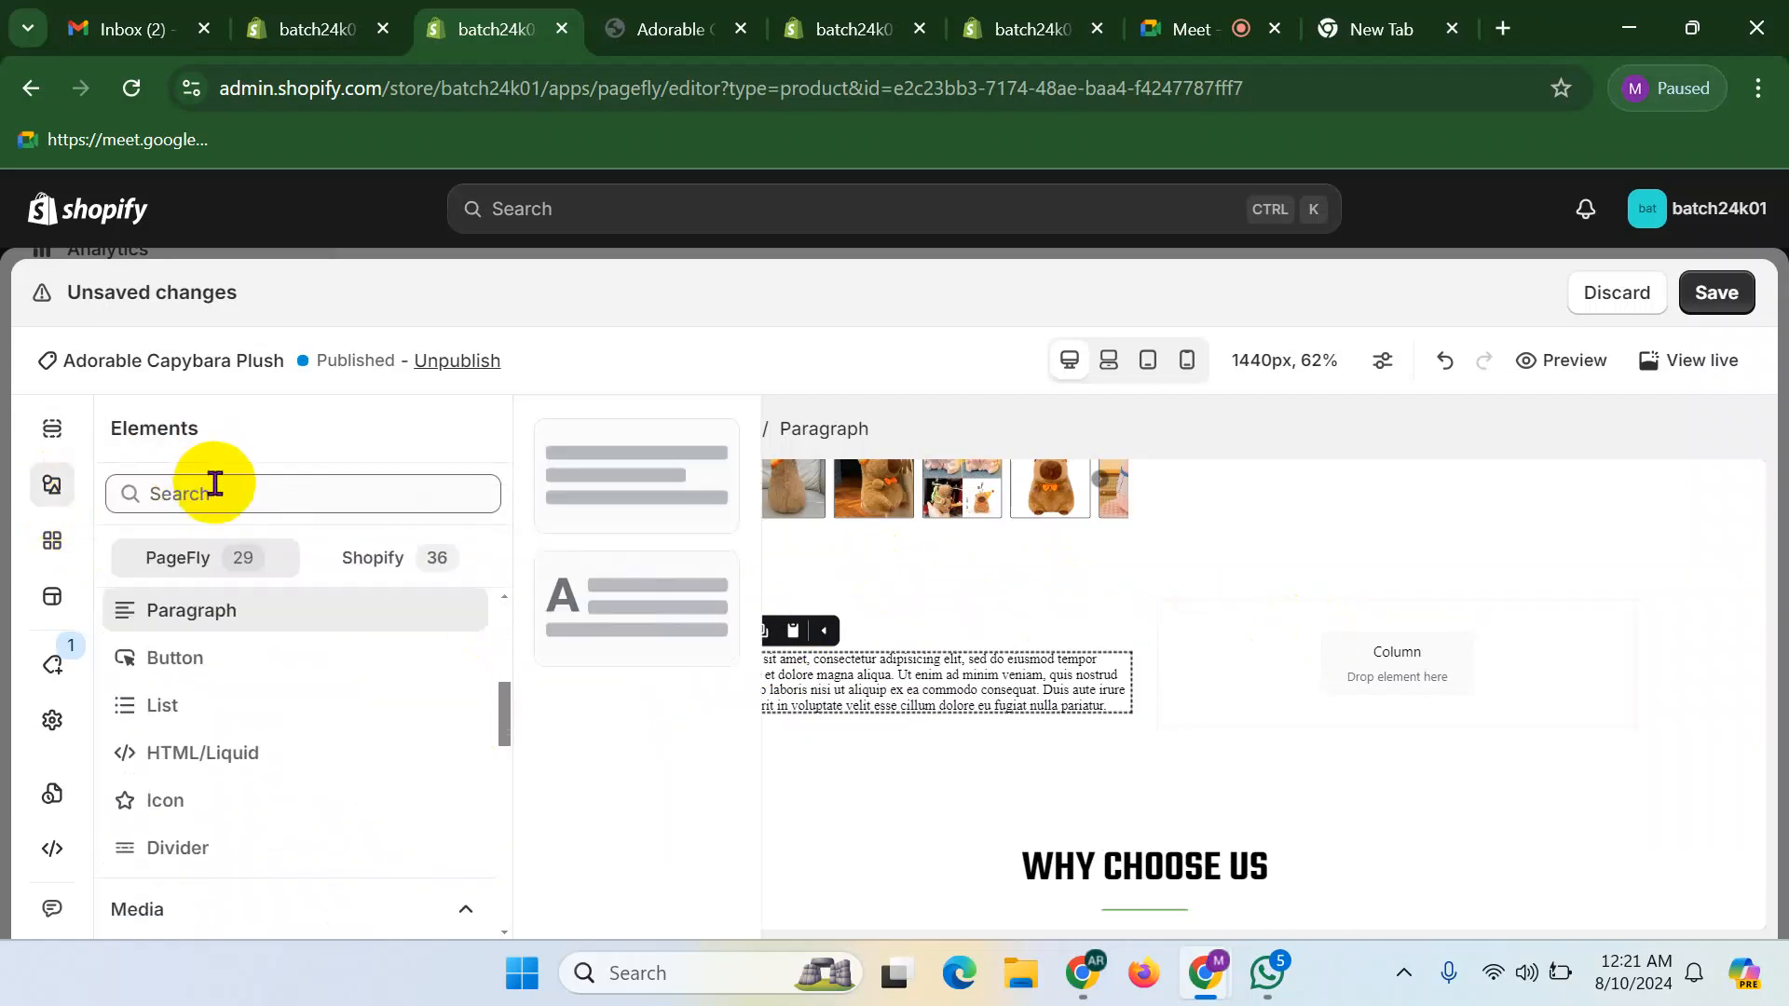
# - Add an image element to the second column and use the capybara GIF from the image library as its source
pyautogui.write('ima')
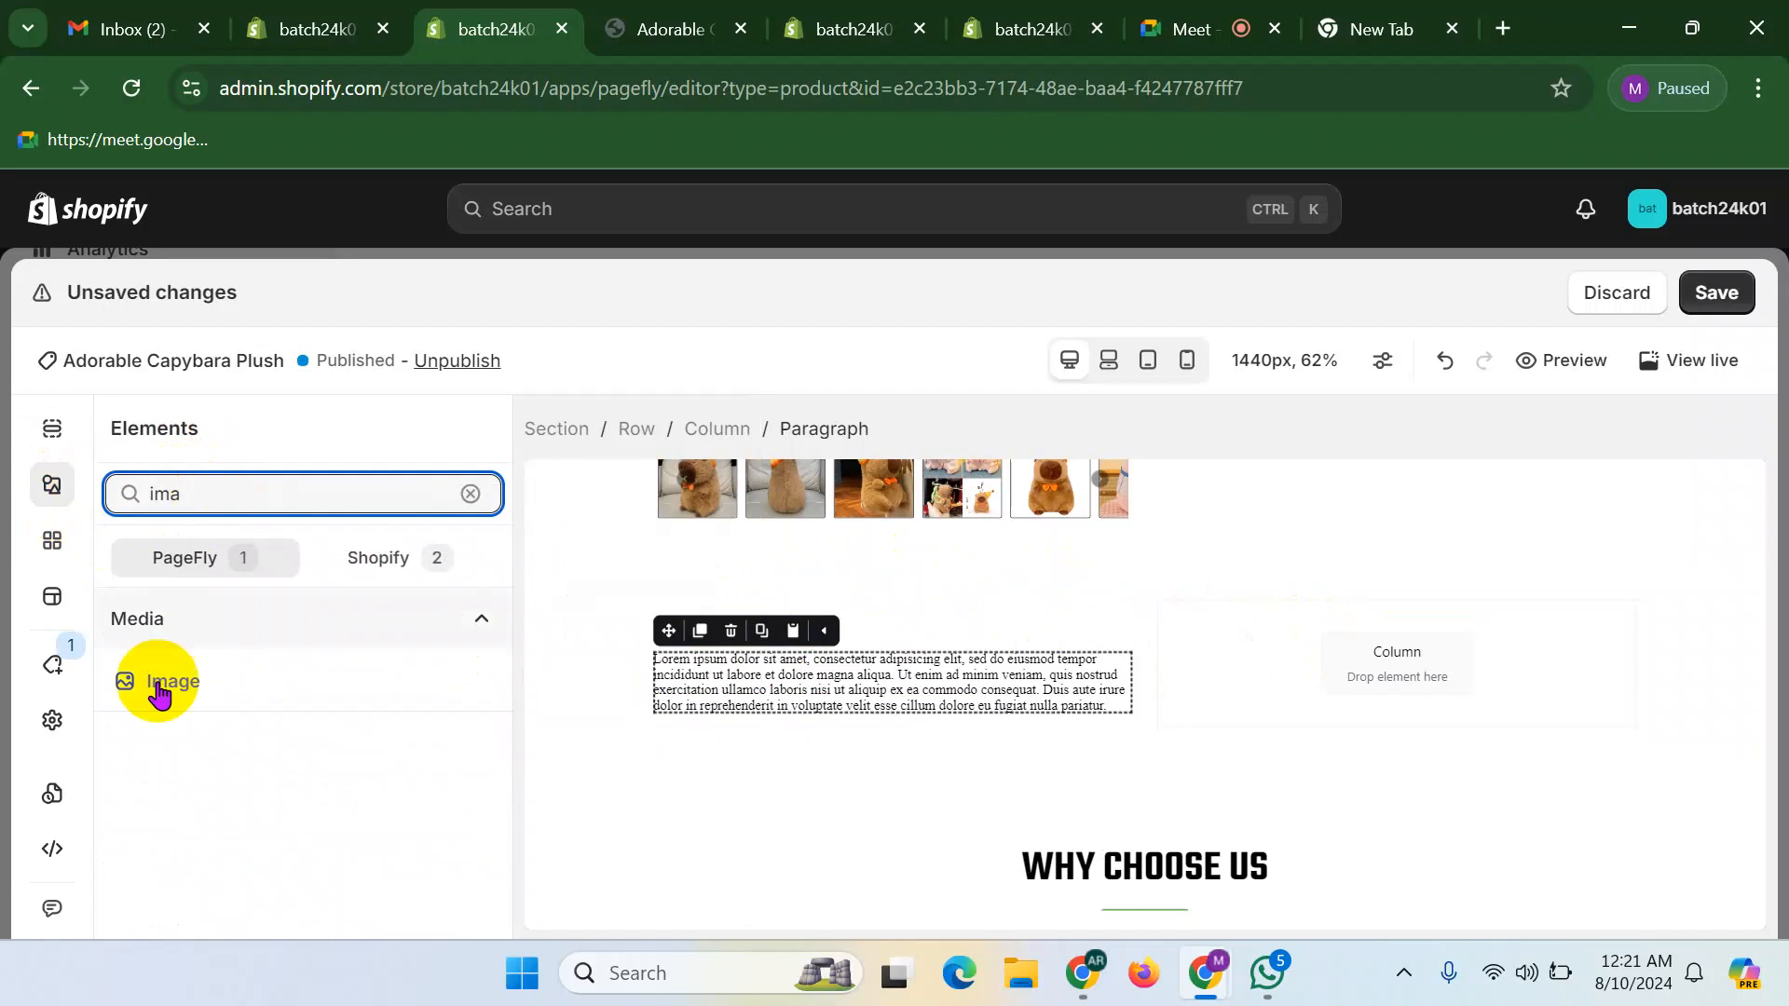
pyautogui.moveTo(180, 687); pyautogui.dragTo(1315, 673)
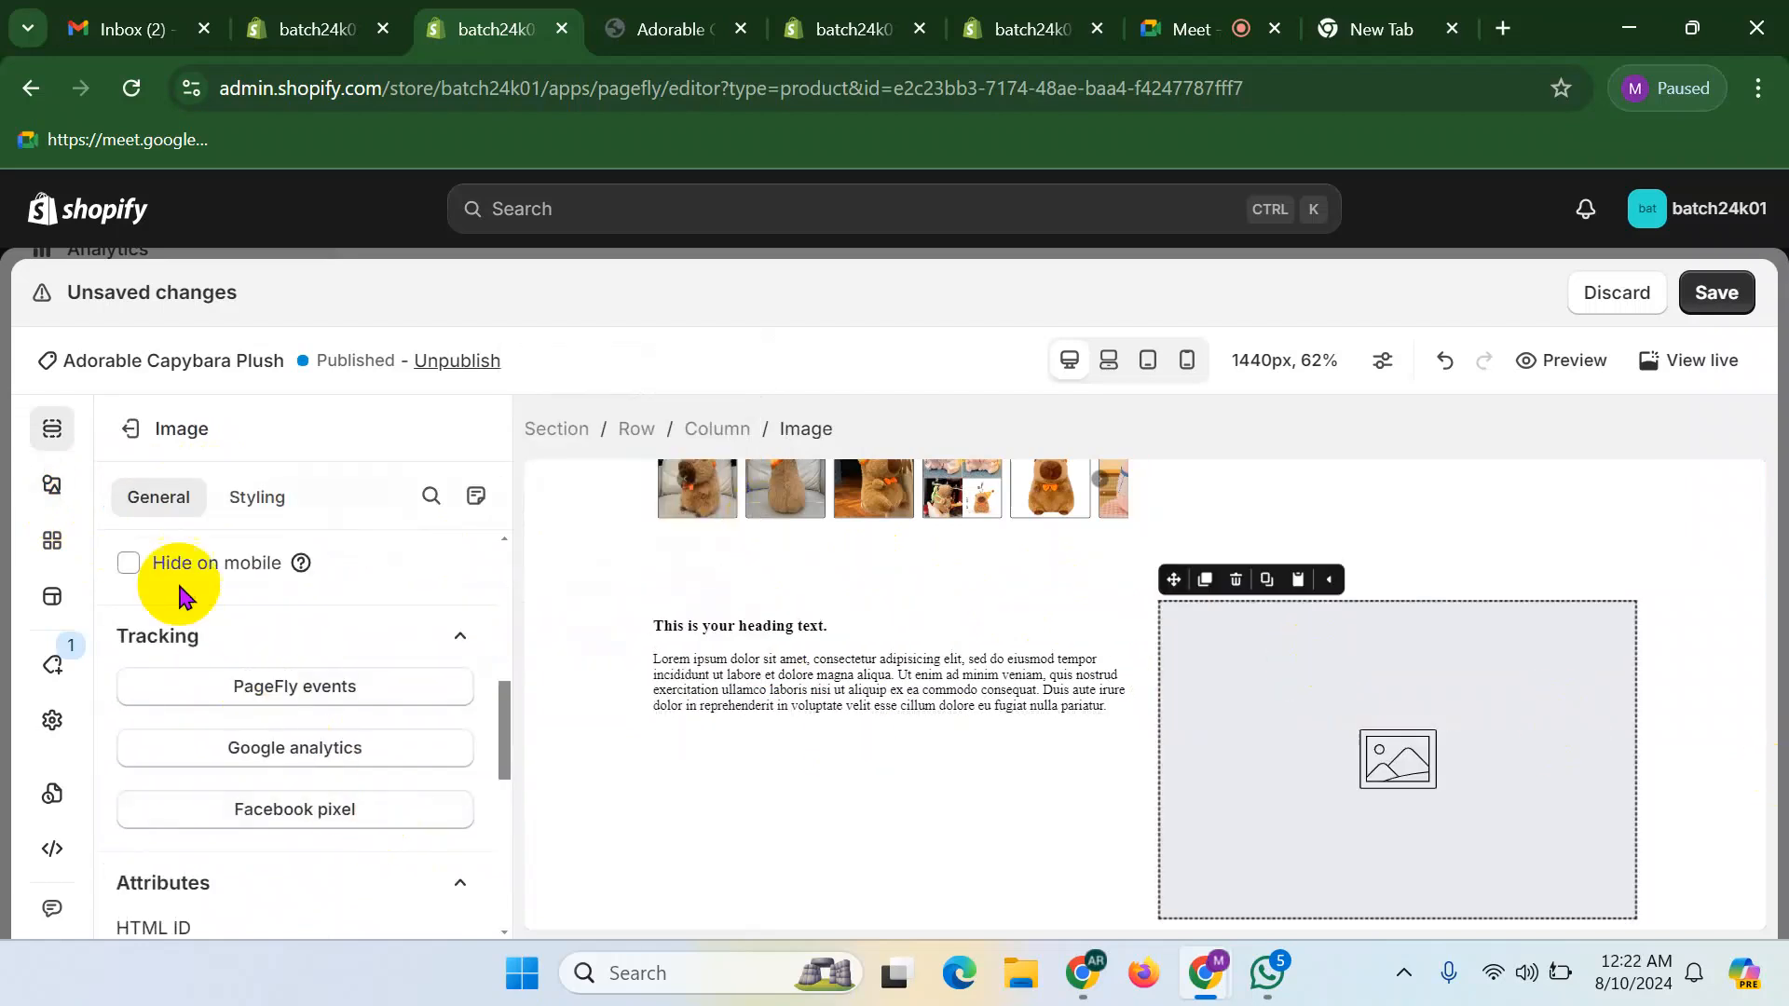
pyautogui.scroll(5, 148, 770)
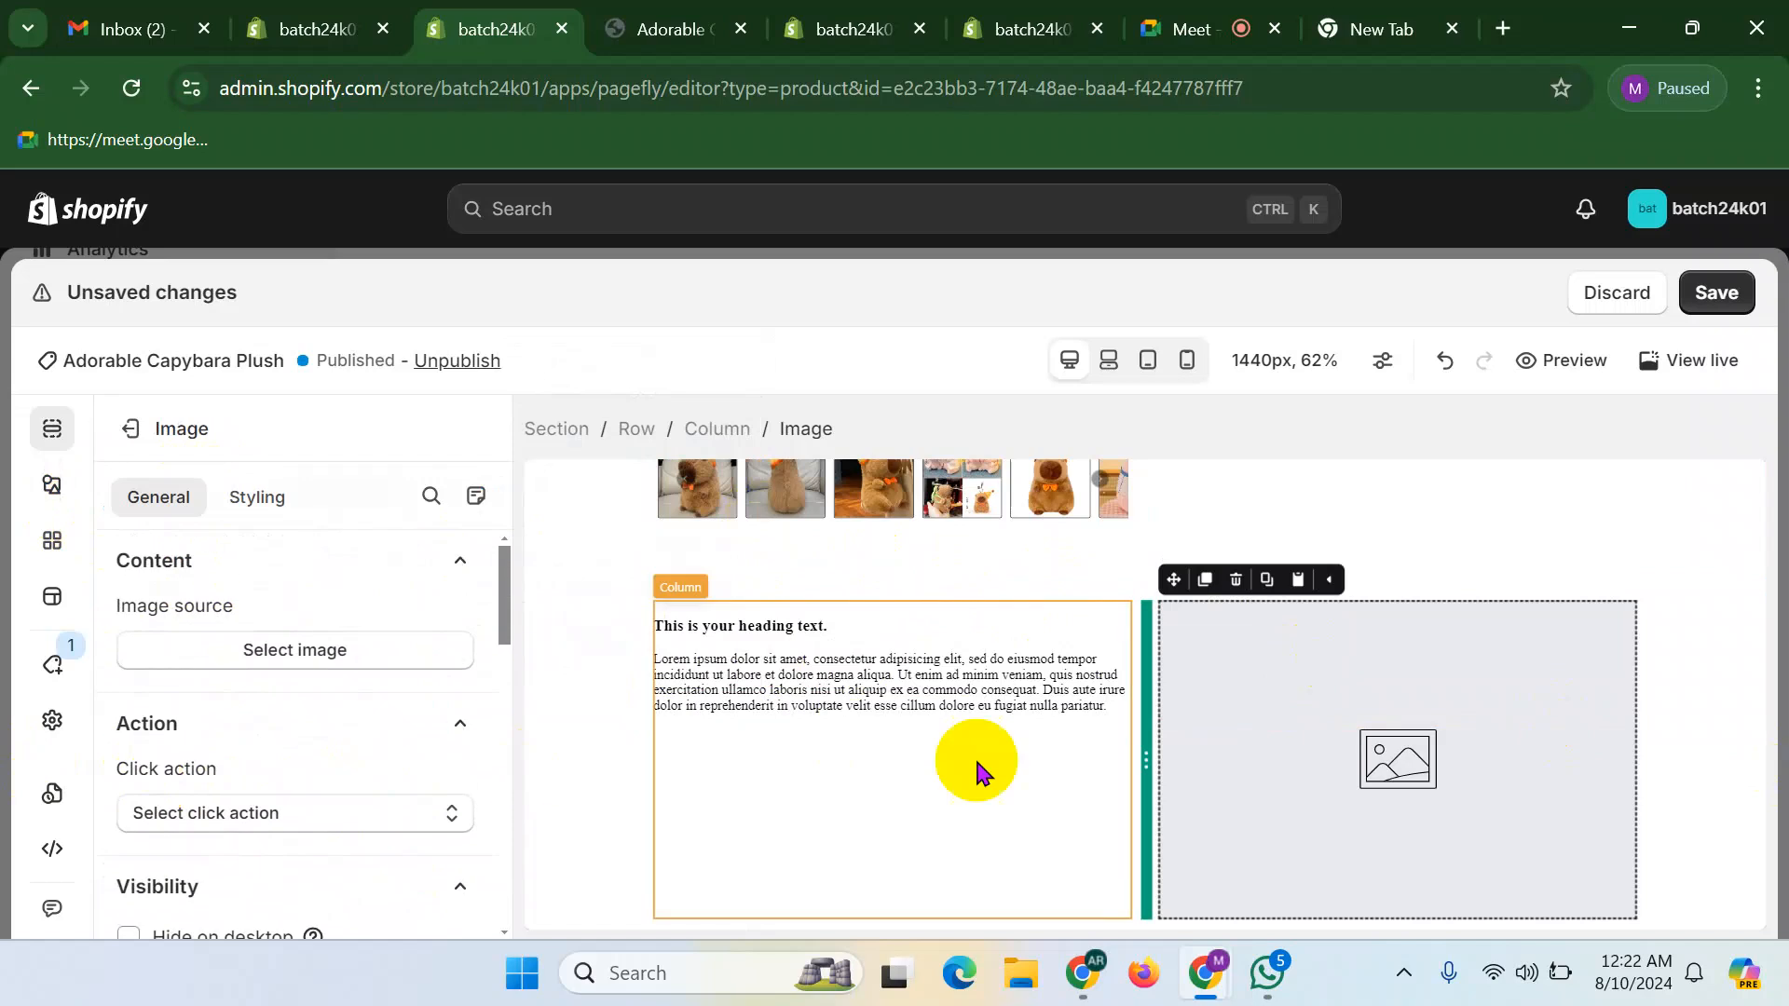
pyautogui.click(285, 657)
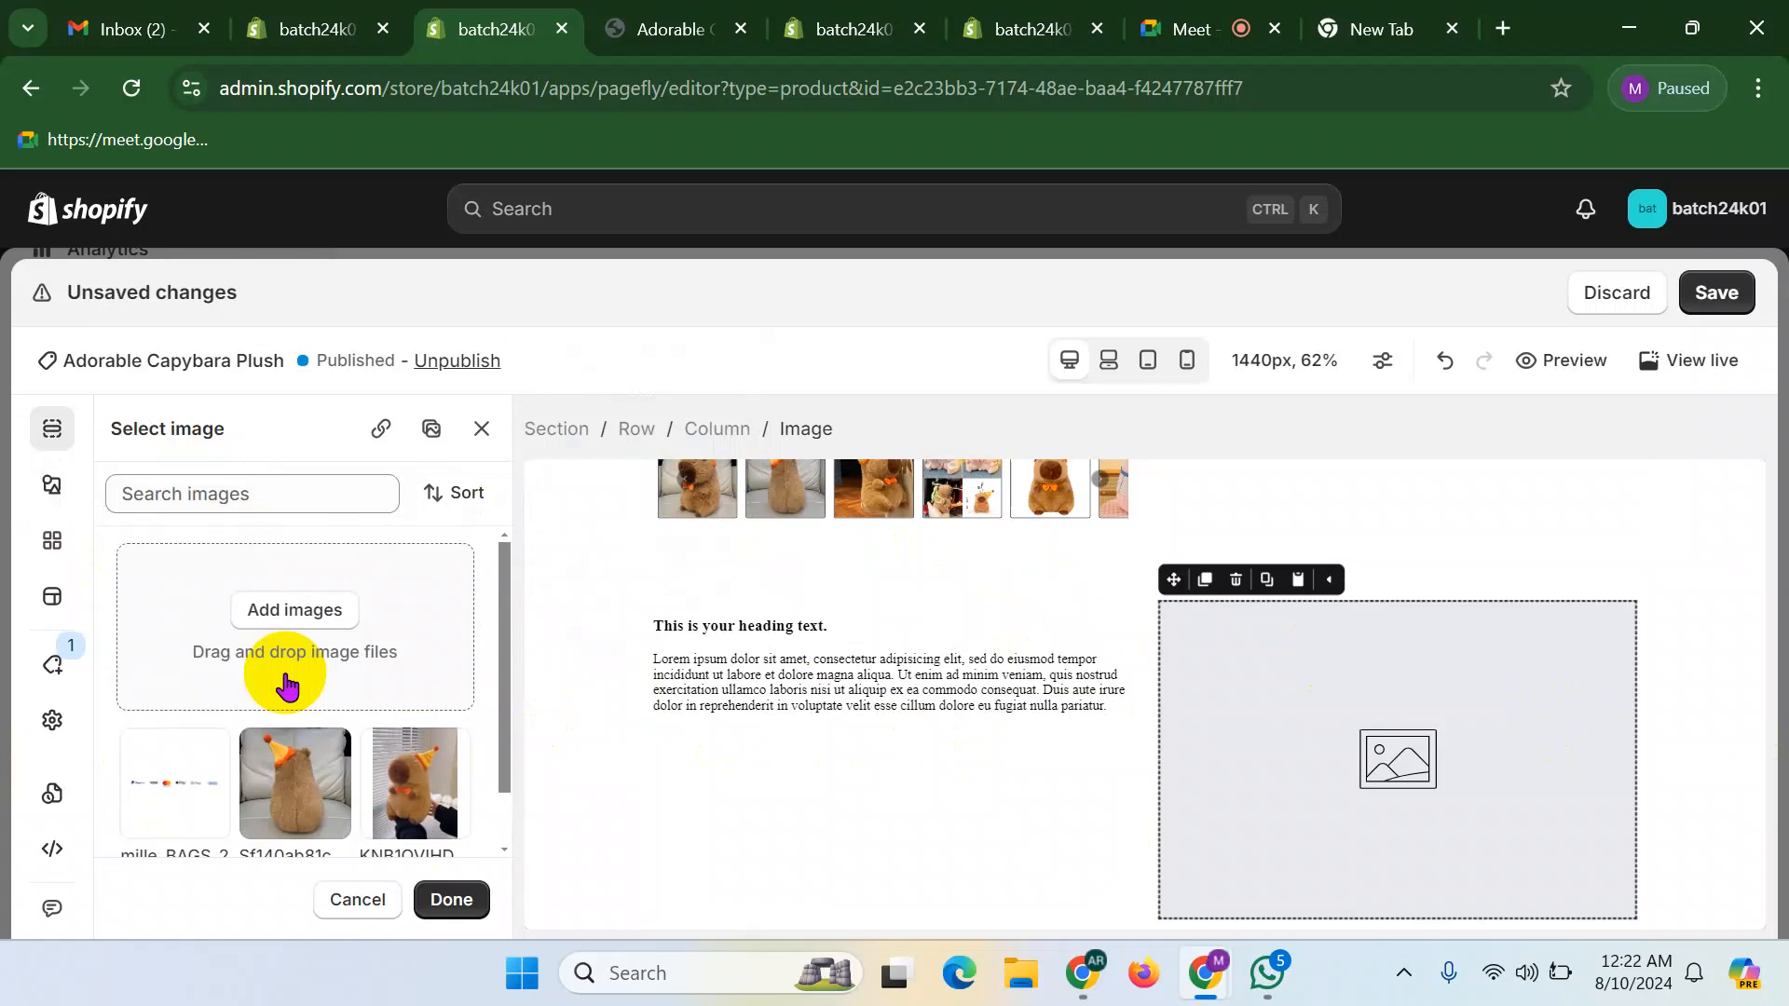
pyautogui.scroll(-1, 317, 717)
pyautogui.click(296, 722)
pyautogui.click(403, 741)
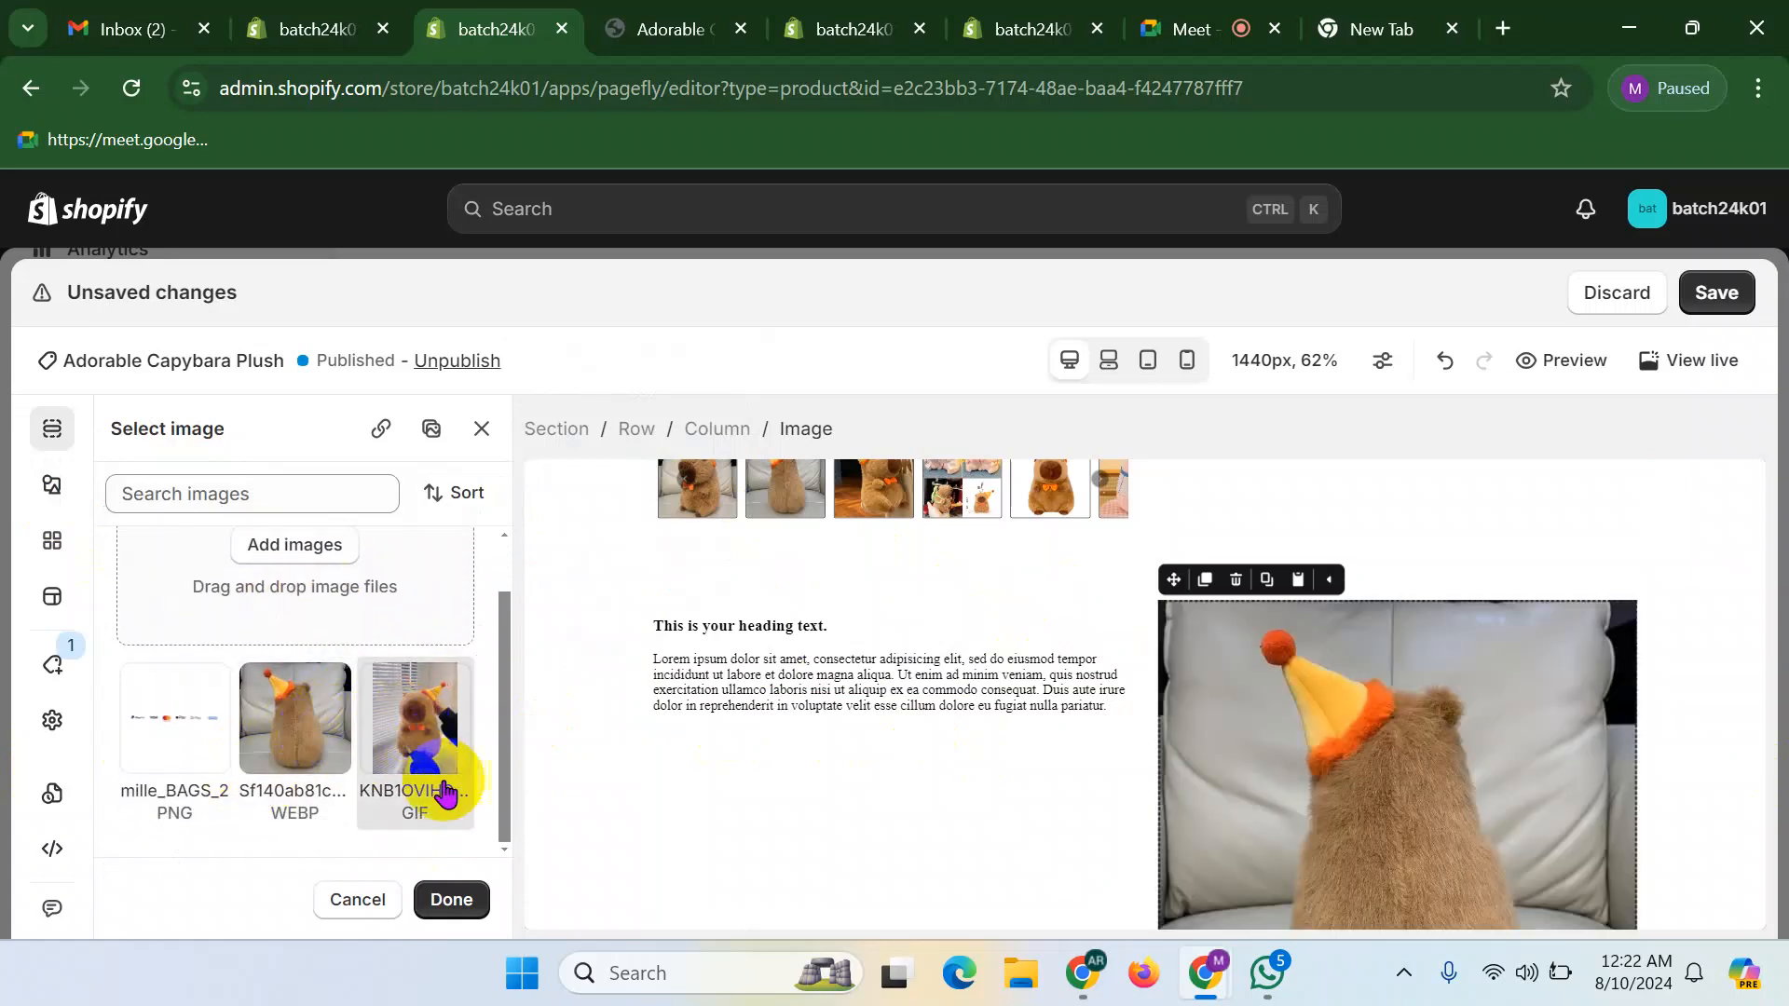
pyautogui.click(452, 902)
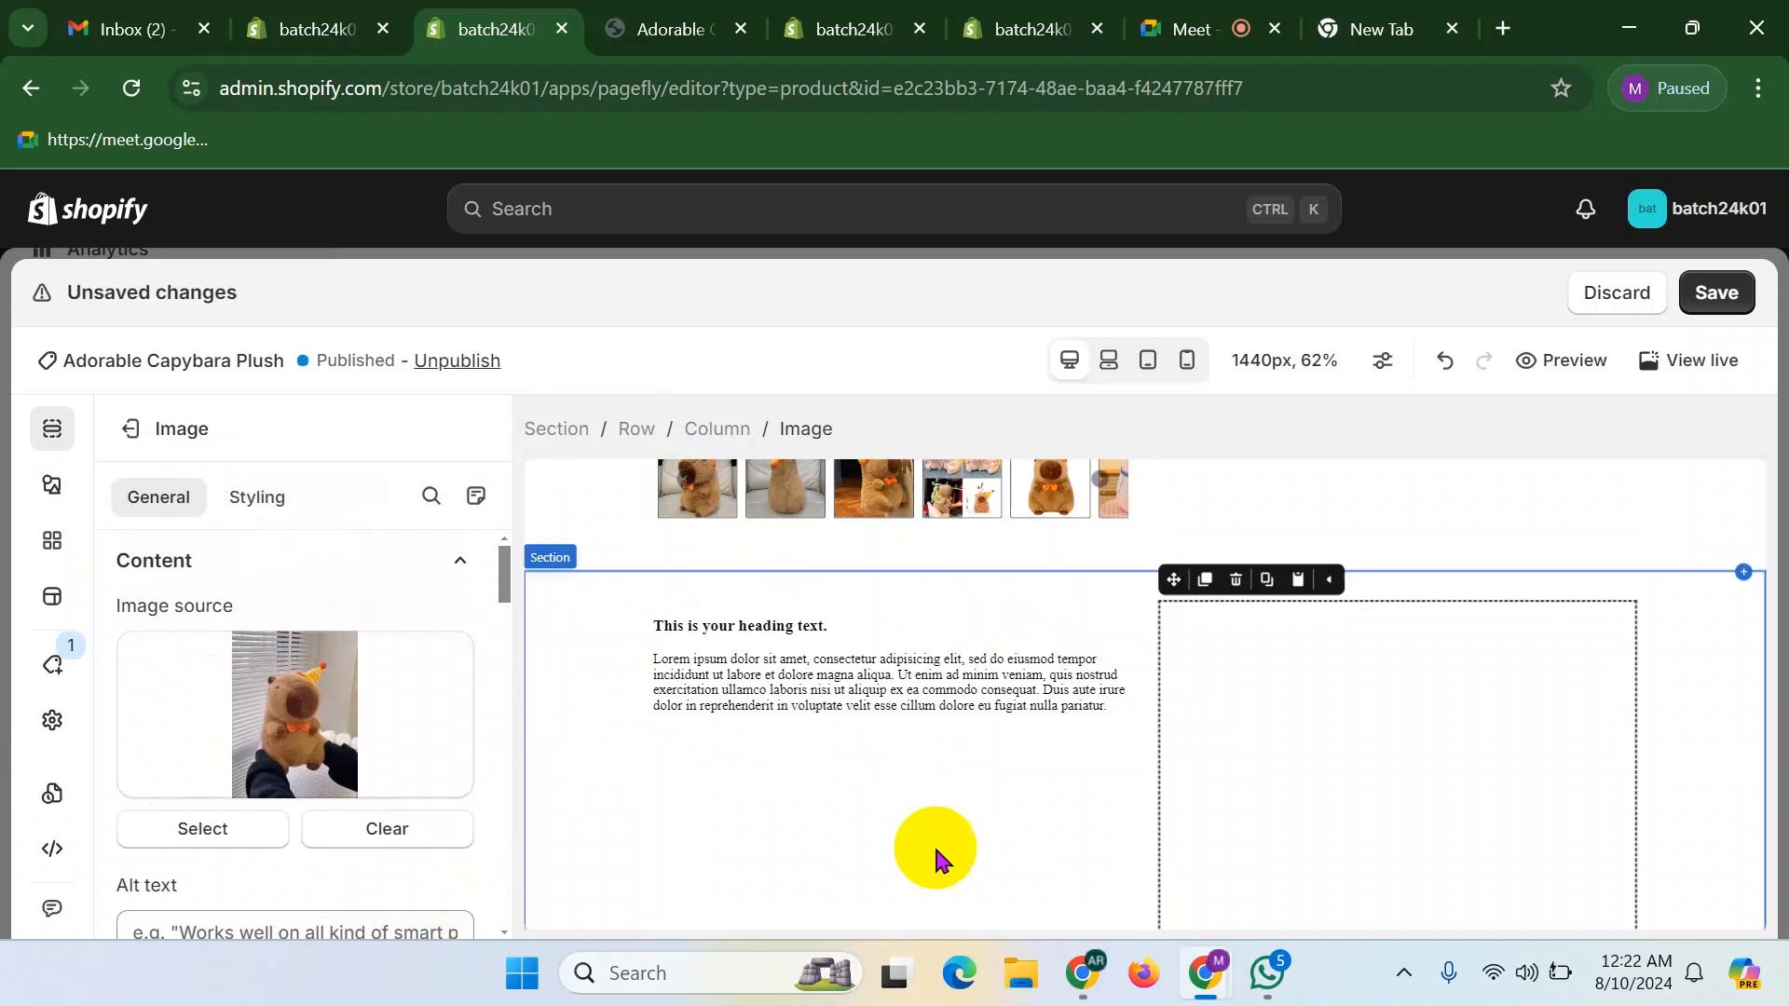
# - Disable full width for the capybara GIF in the desktop, laptop, tablet and mobile views, ending in the desktop view
pyautogui.scroll(-2, 1542, 653)
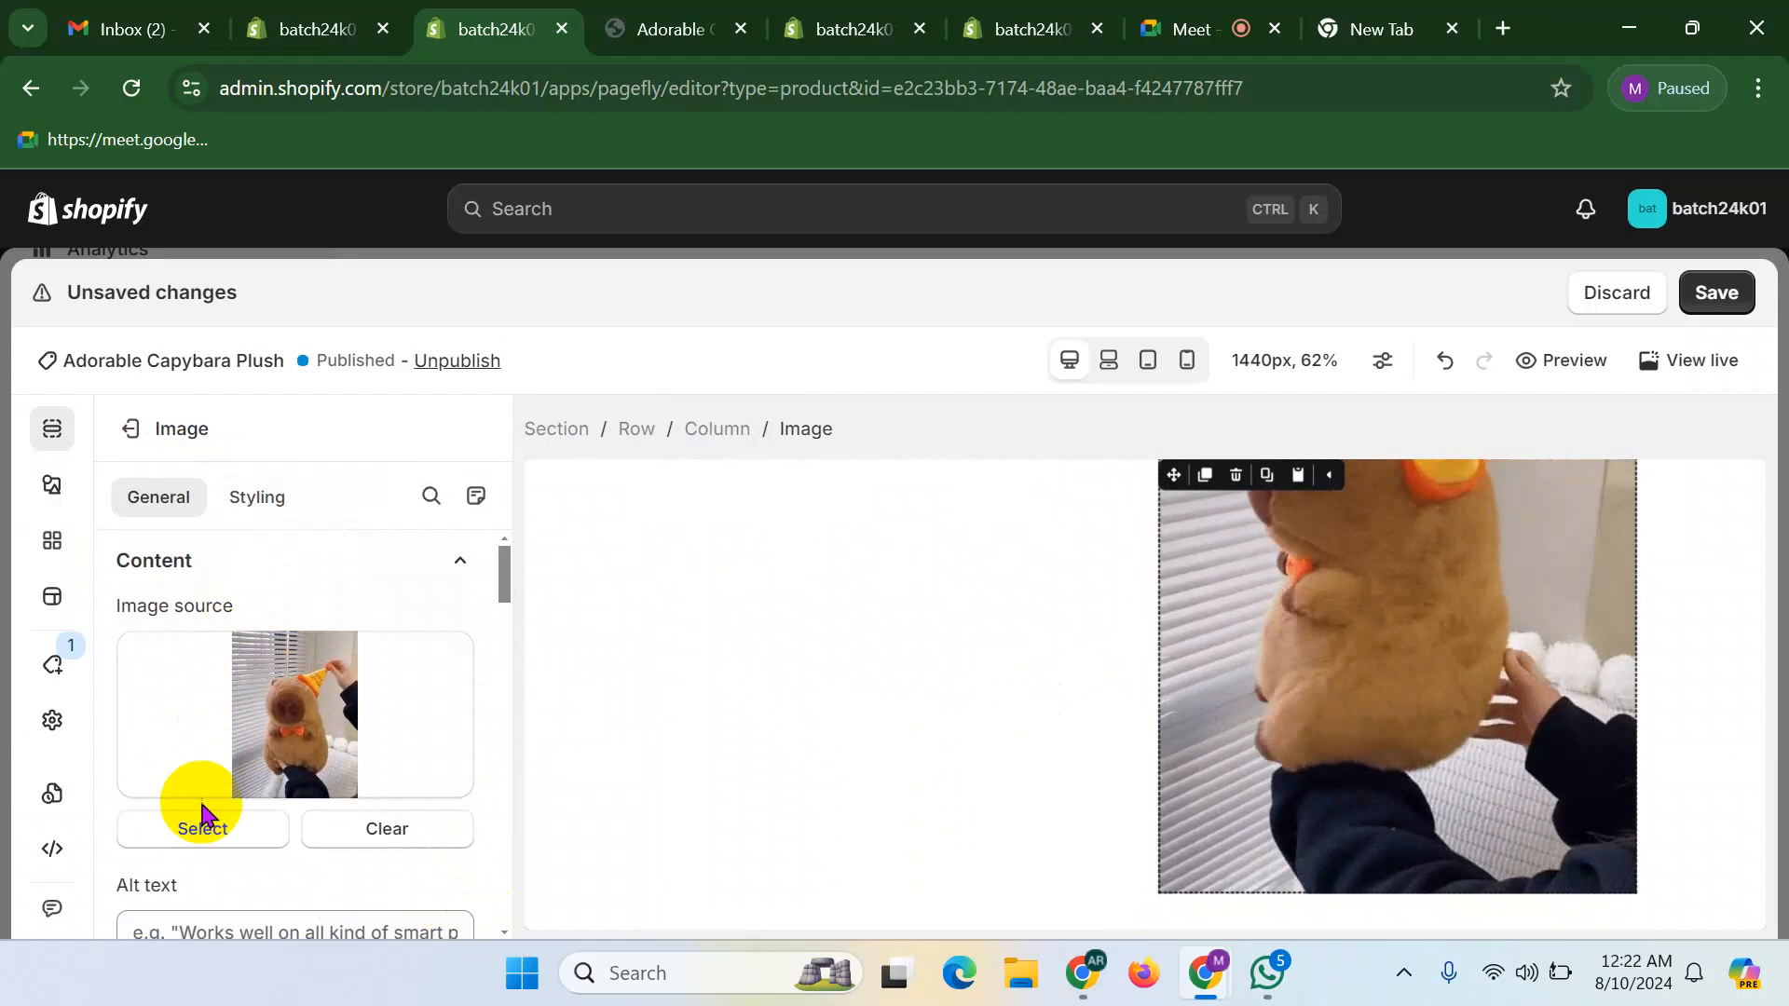
pyautogui.scroll(-3, 227, 736)
pyautogui.scroll(-1, 233, 736)
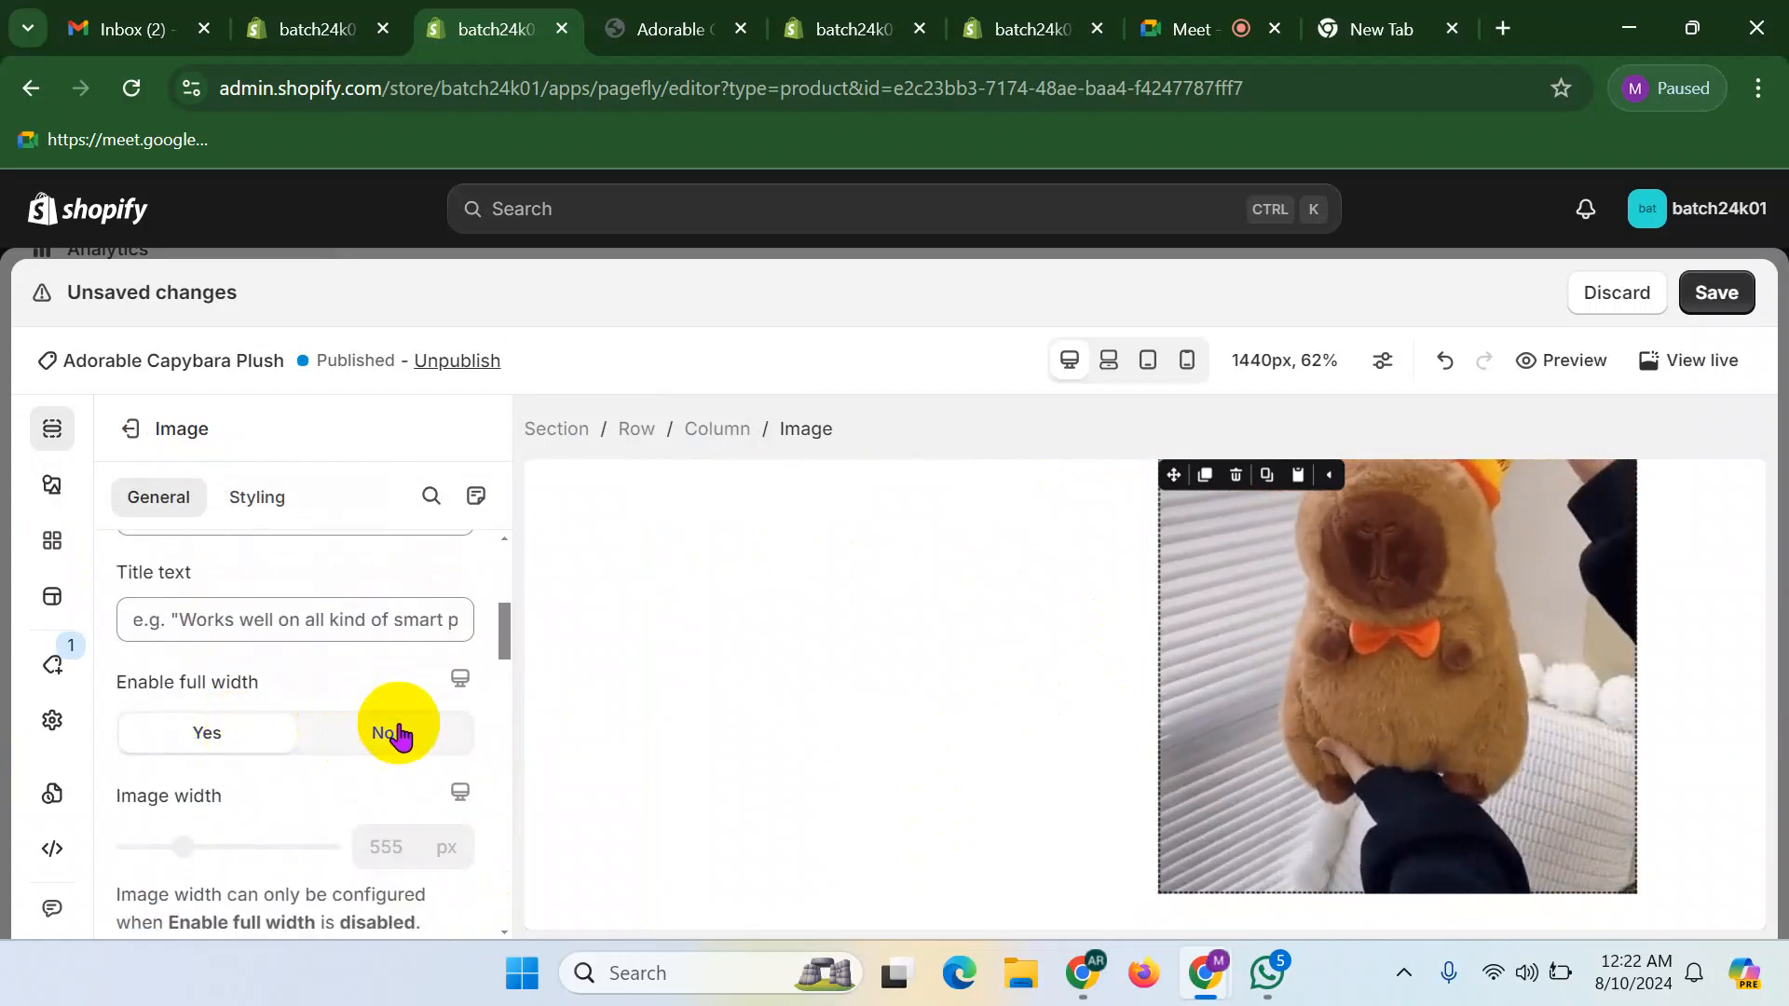
pyautogui.click(388, 732)
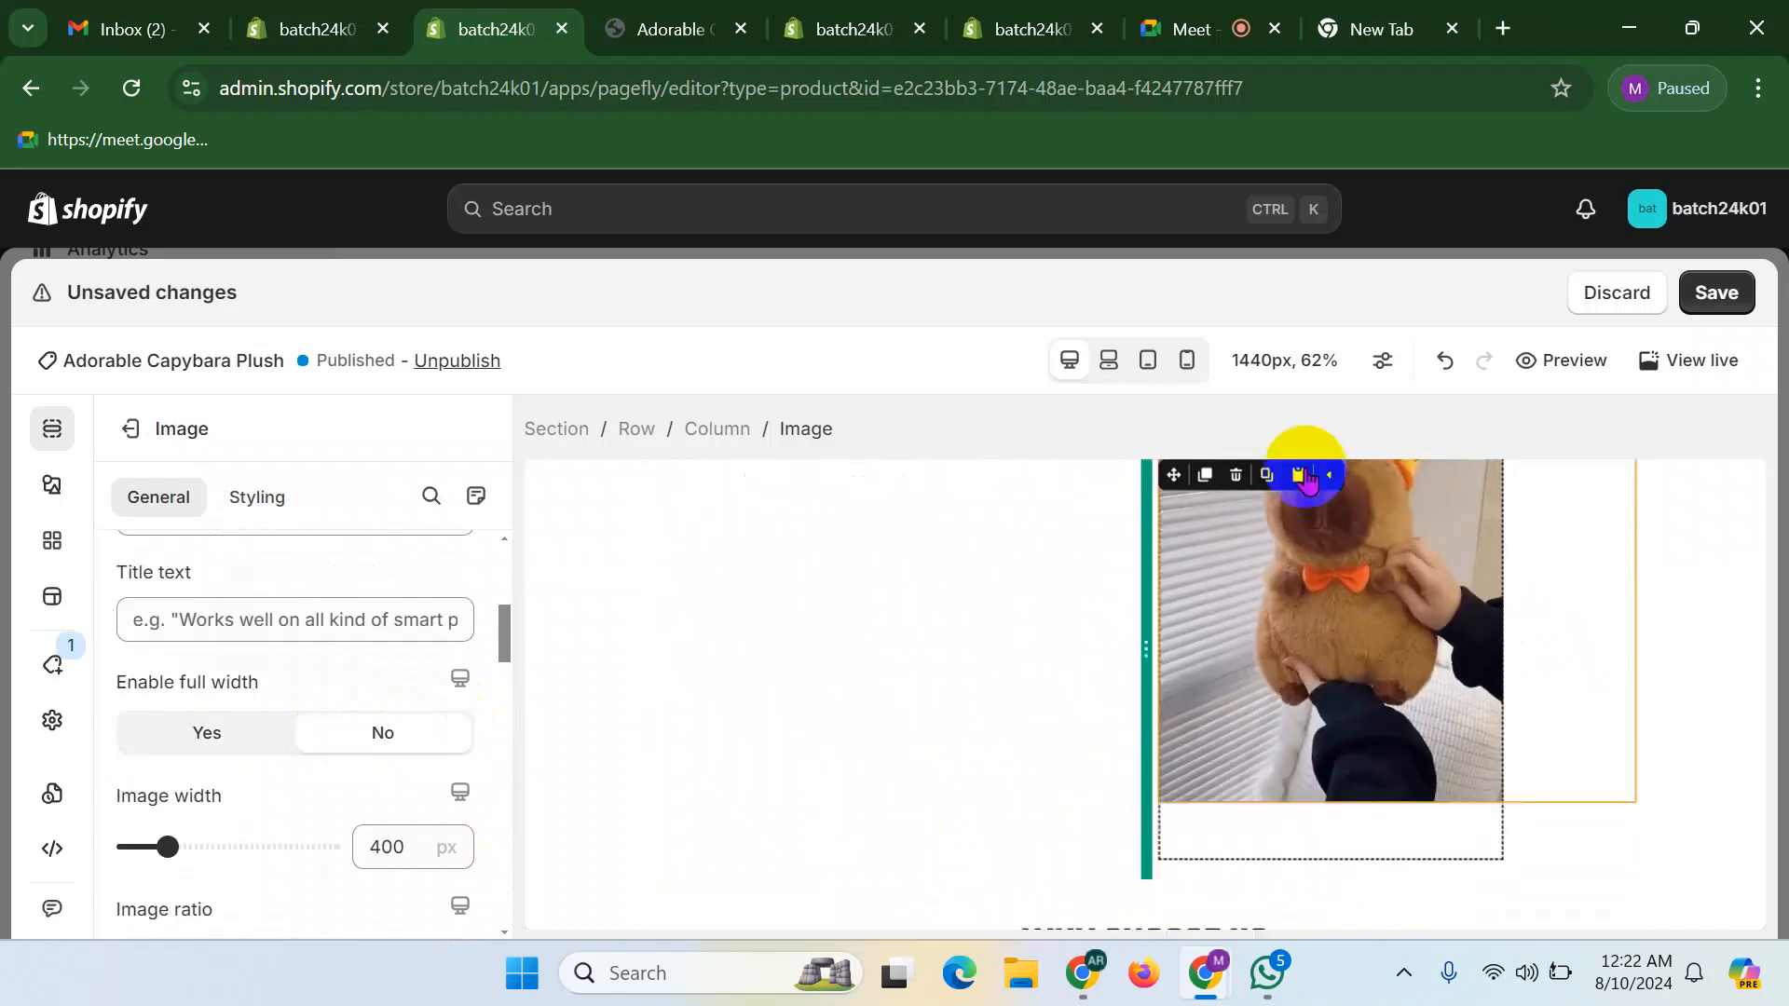
pyautogui.click(1109, 371)
pyautogui.click(379, 736)
pyautogui.click(1146, 364)
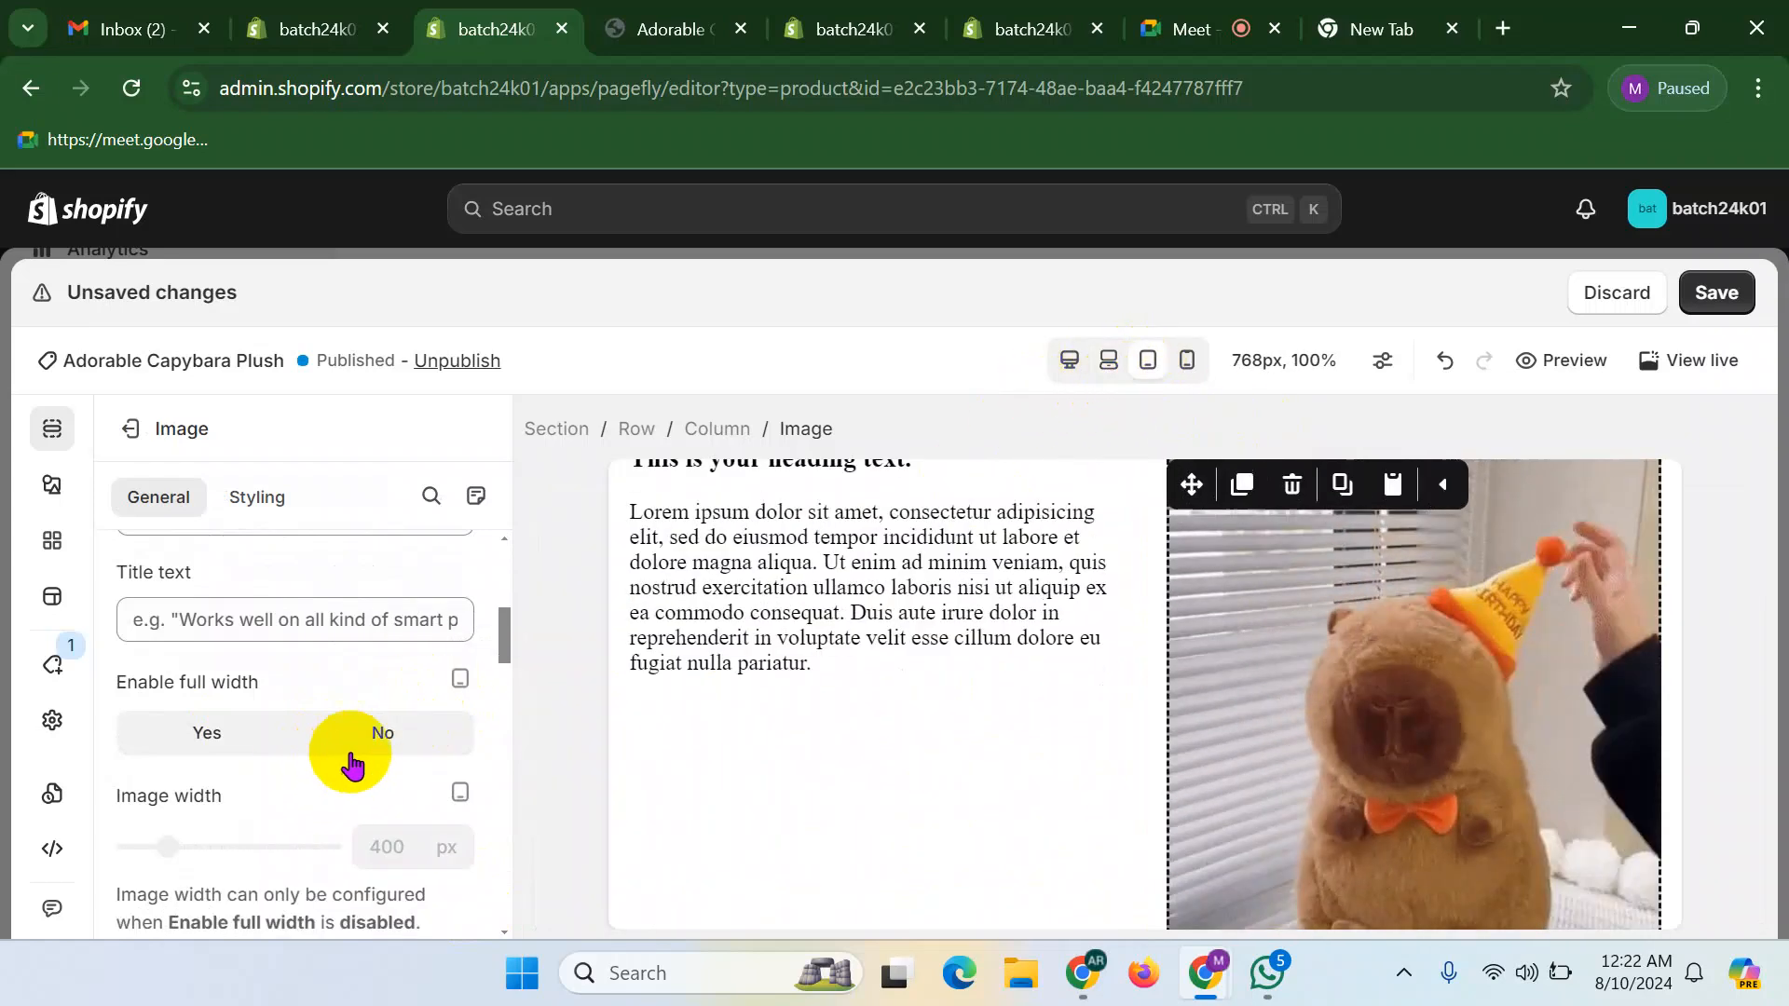
pyautogui.click(379, 733)
pyautogui.click(1187, 362)
pyautogui.click(390, 736)
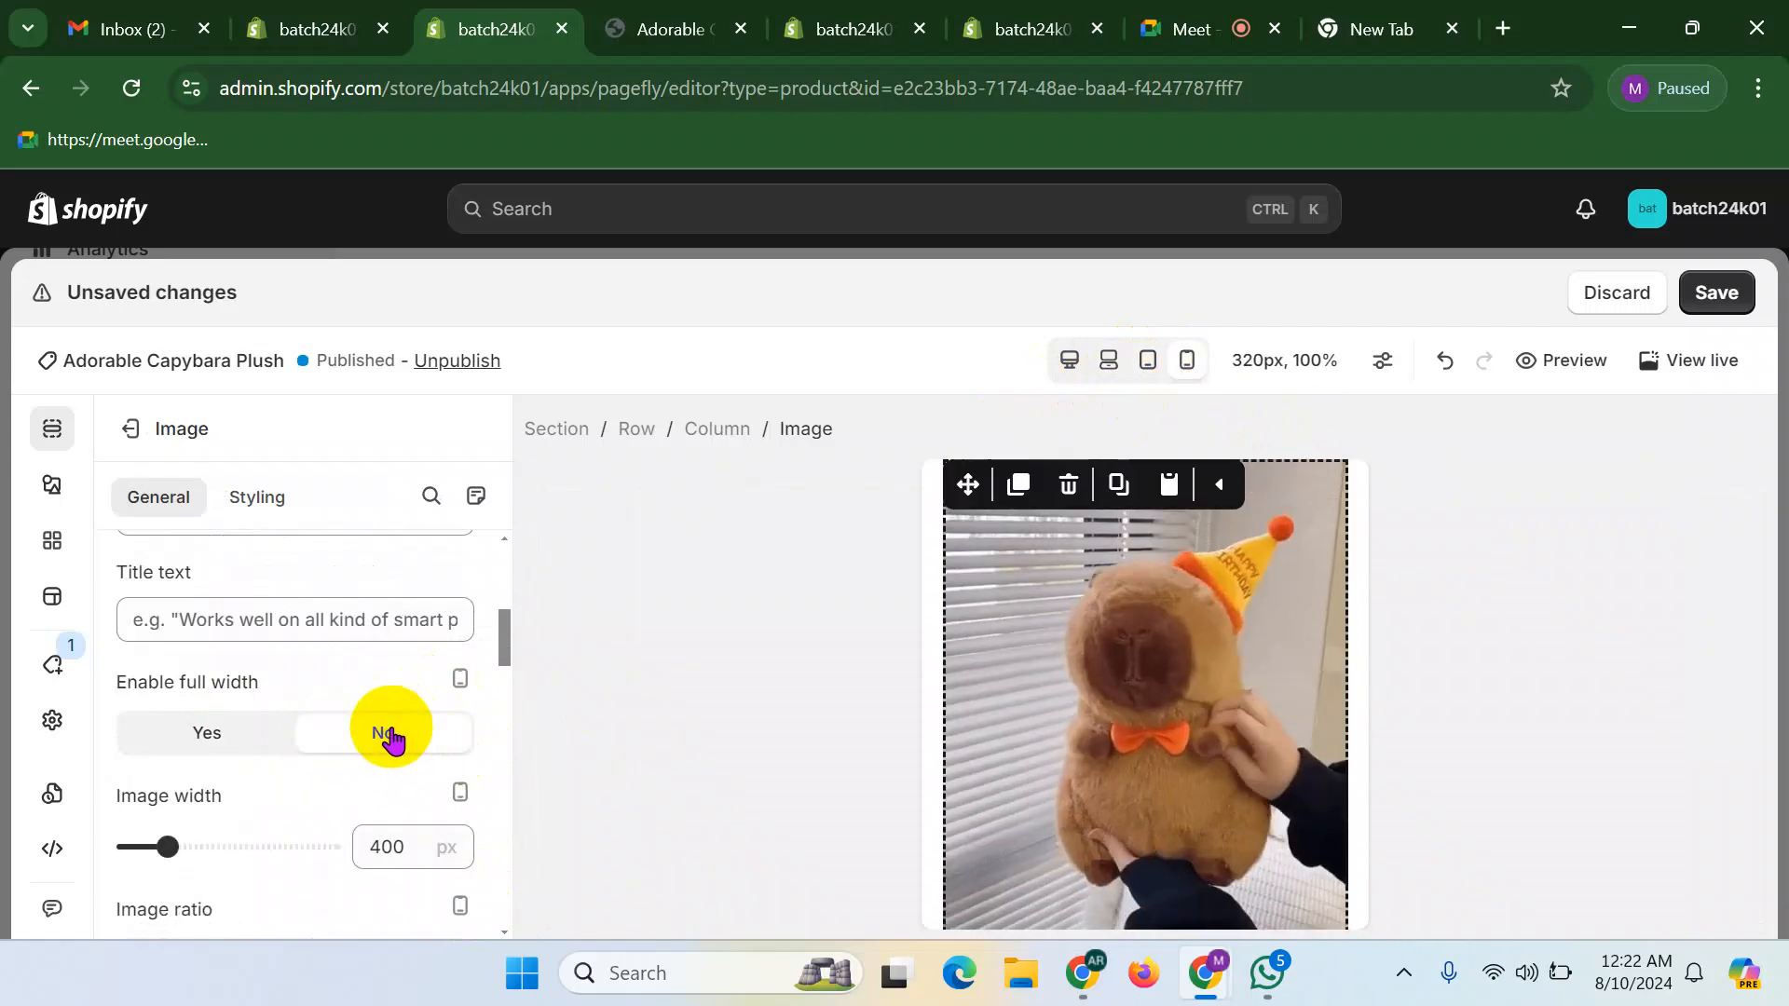
pyautogui.click(1067, 361)
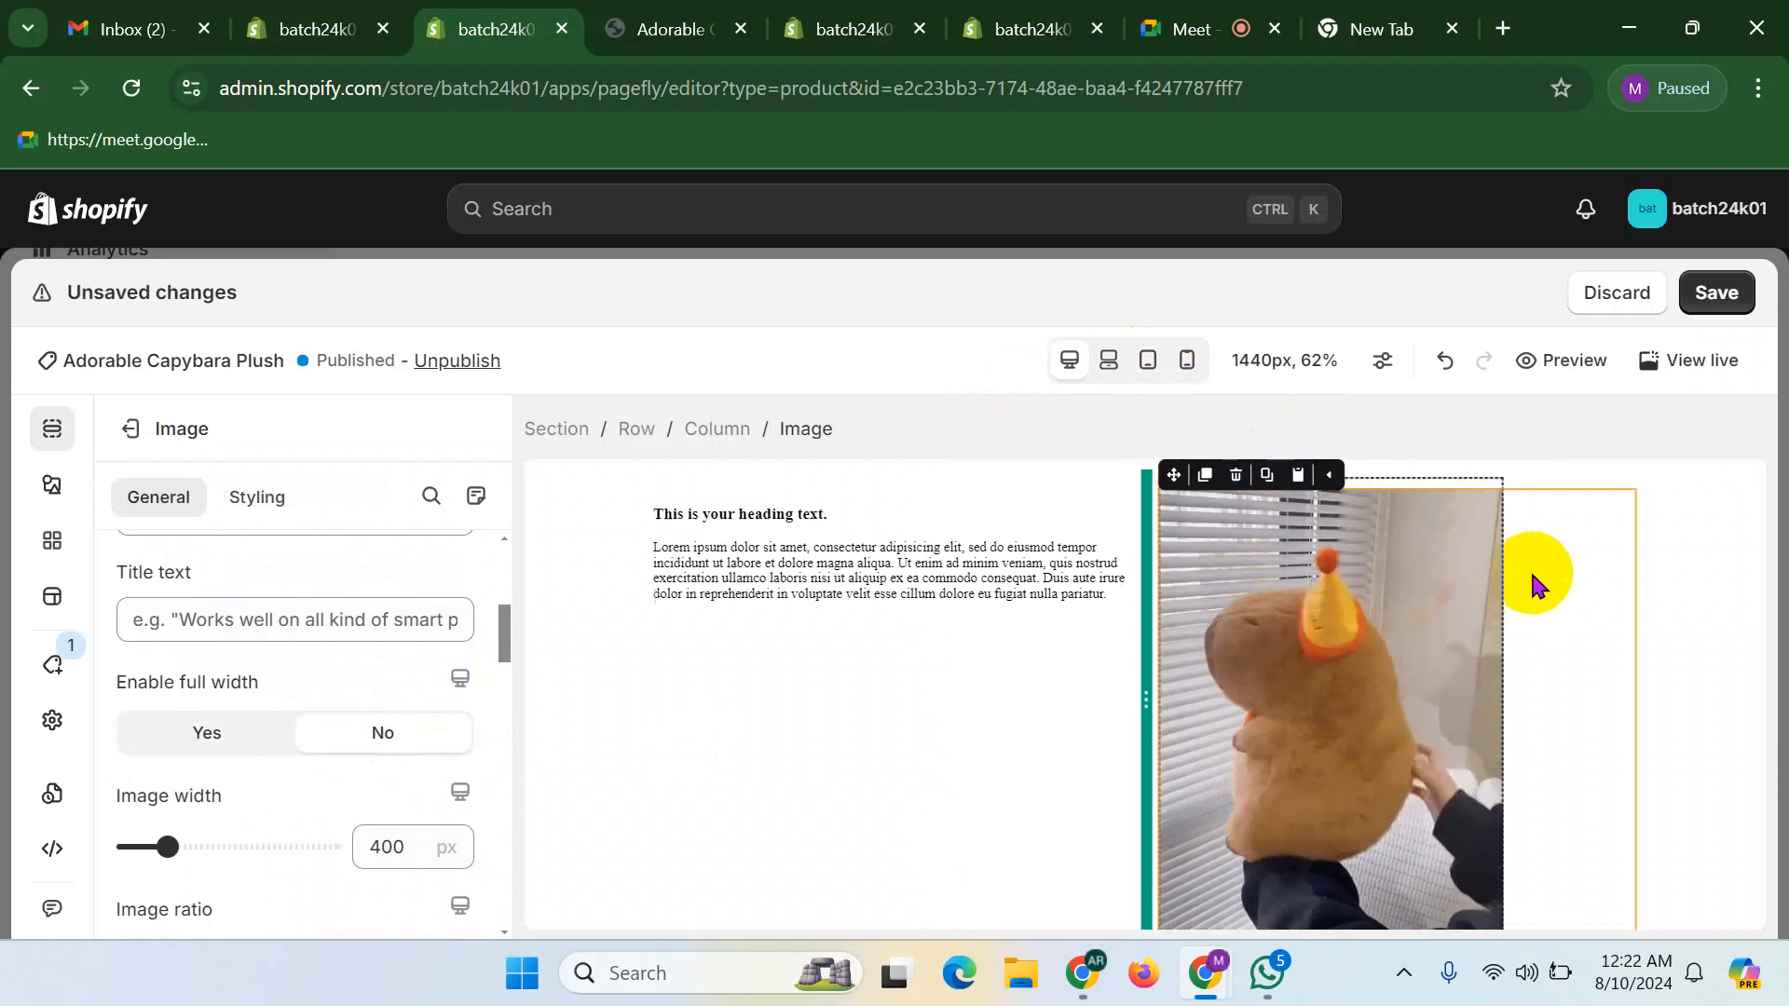
# - Set the text alignment of the column holding the capybara GIF to center in the desktop view
pyautogui.click(1550, 587)
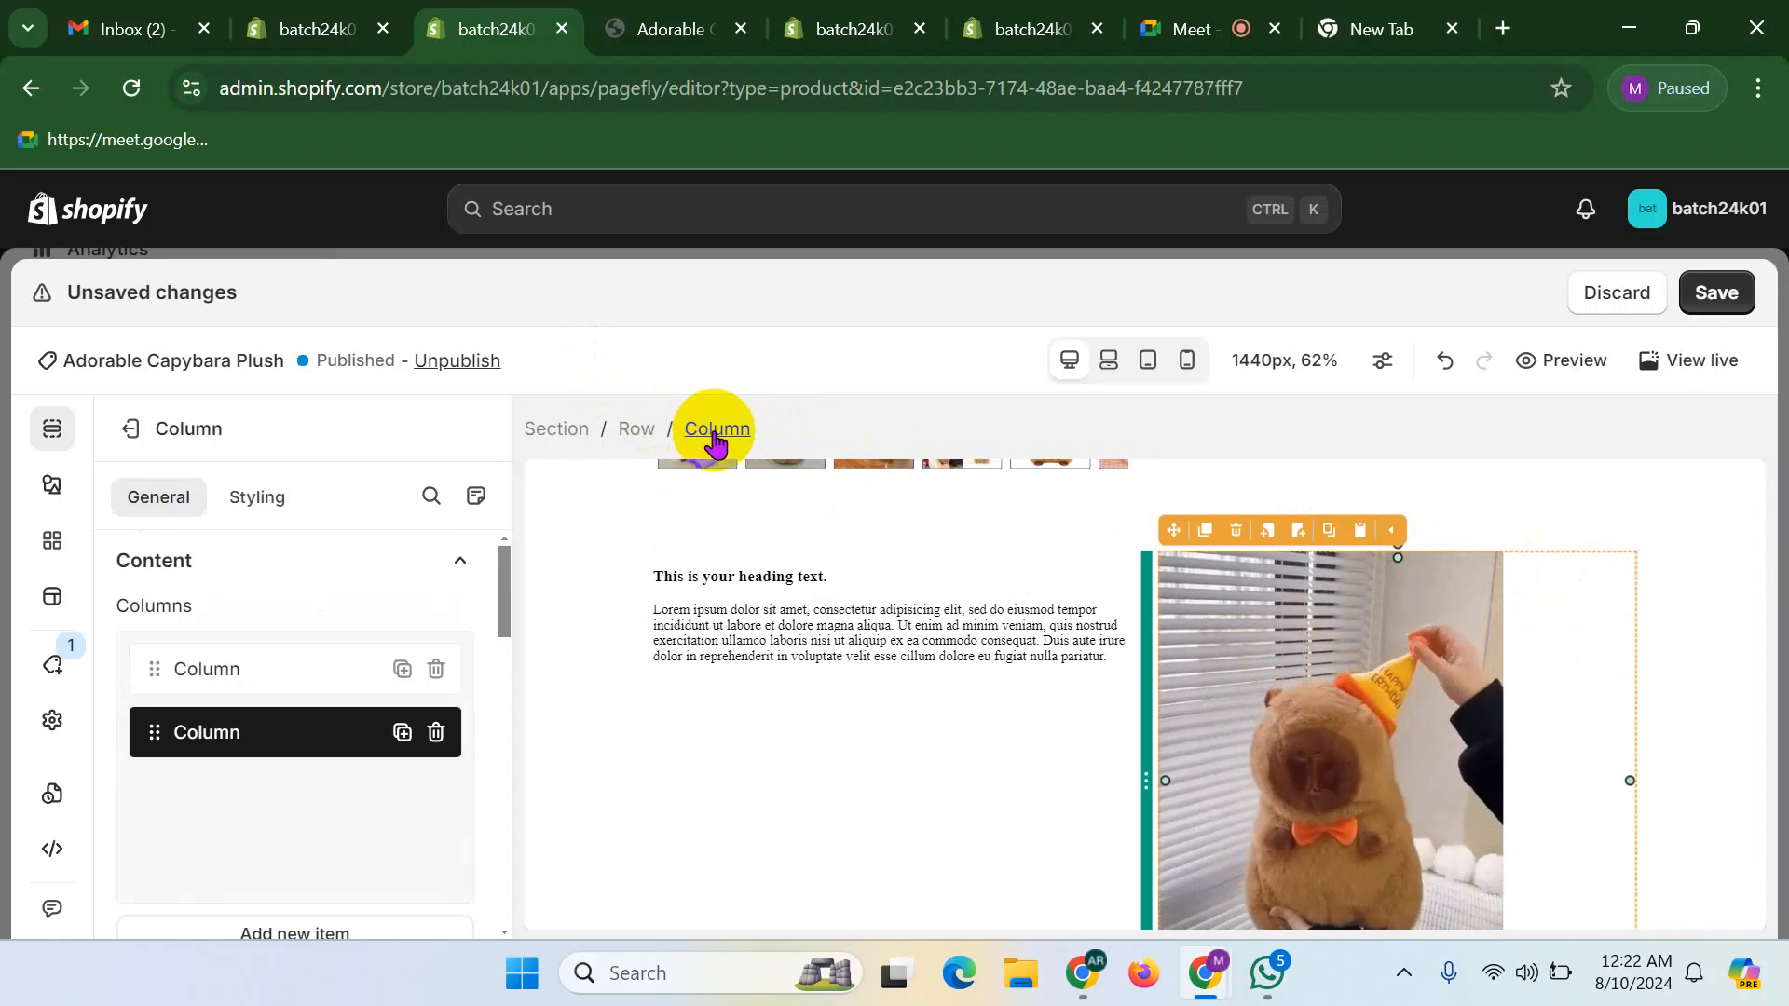
pyautogui.click(254, 496)
pyautogui.scroll(-8, 240, 699)
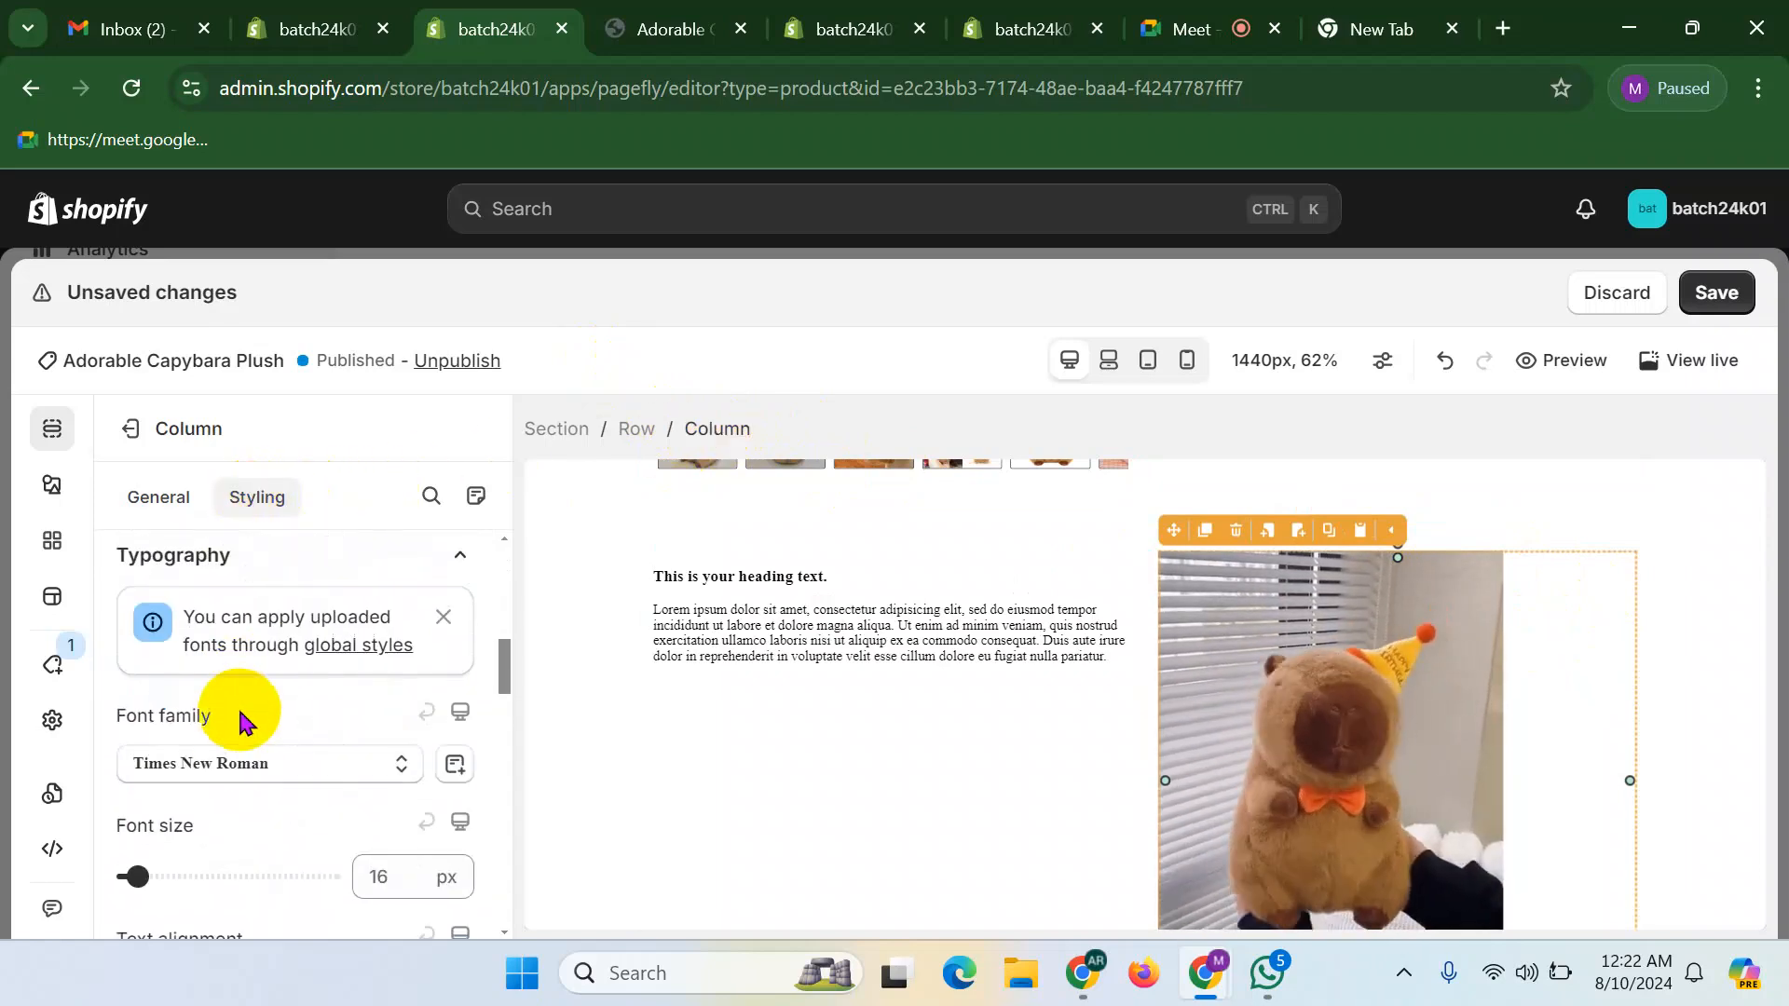
pyautogui.scroll(-3, 248, 783)
pyautogui.click(252, 717)
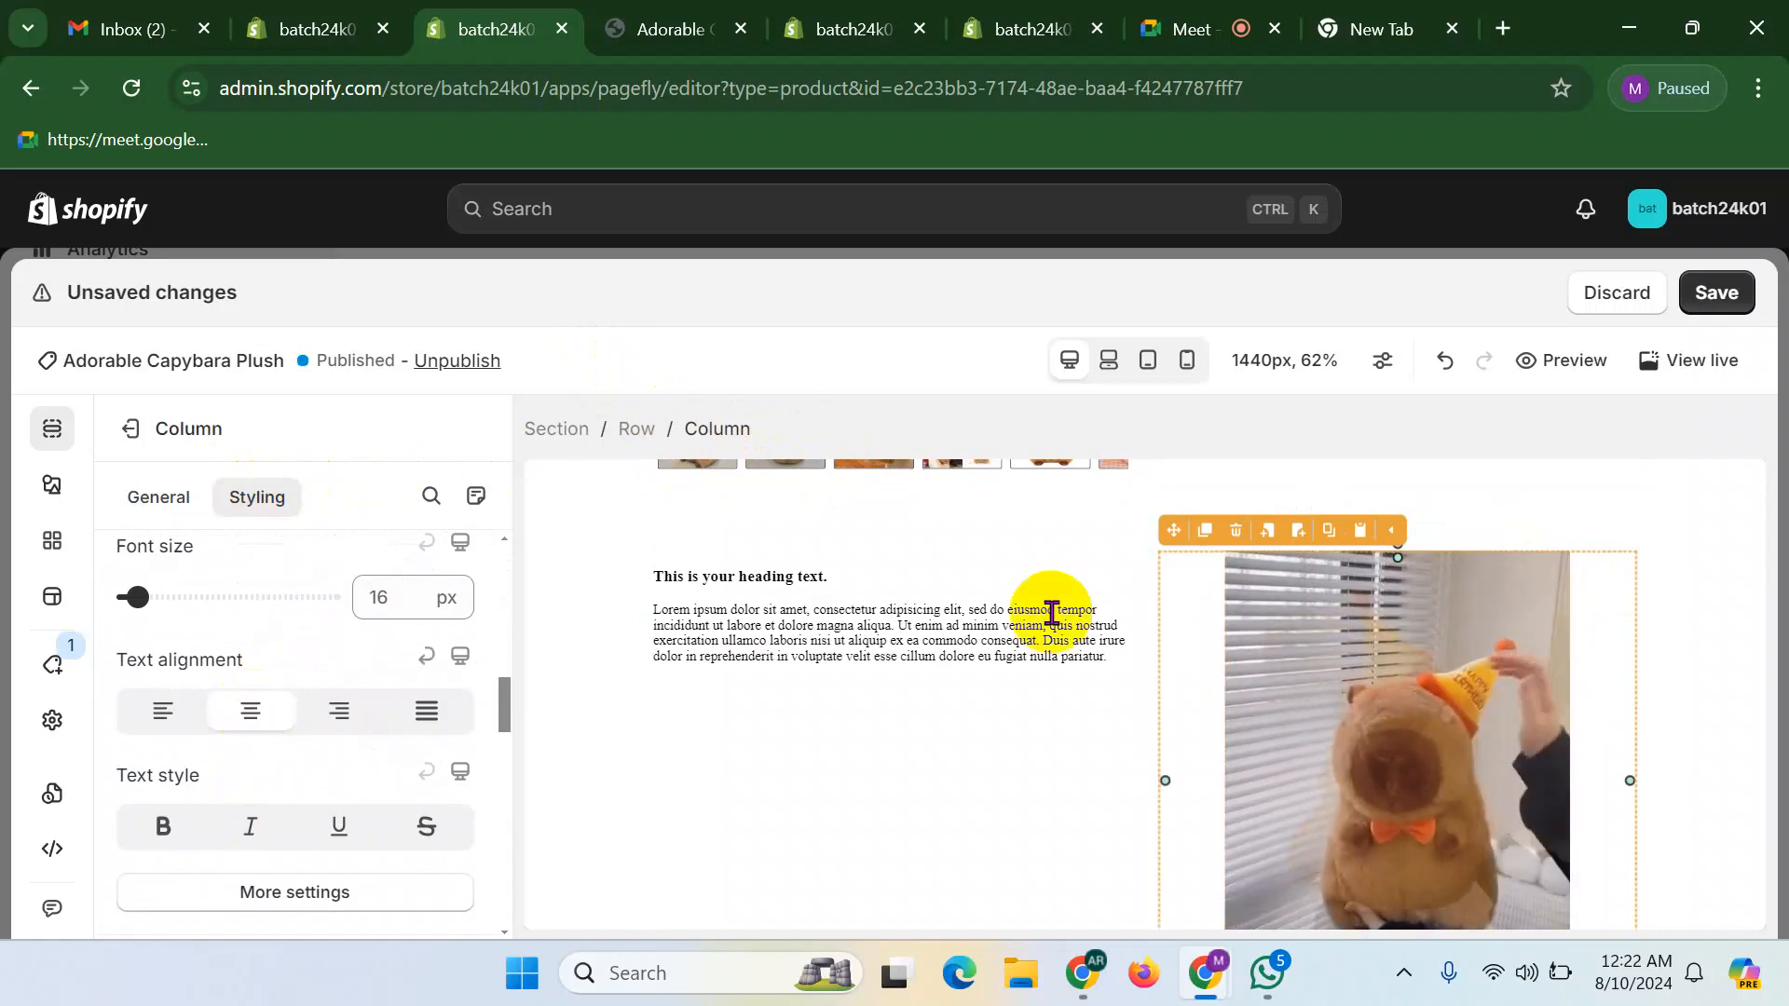
# - Set the content position of the two-column text-and-image row to Center center
pyautogui.click(1117, 554)
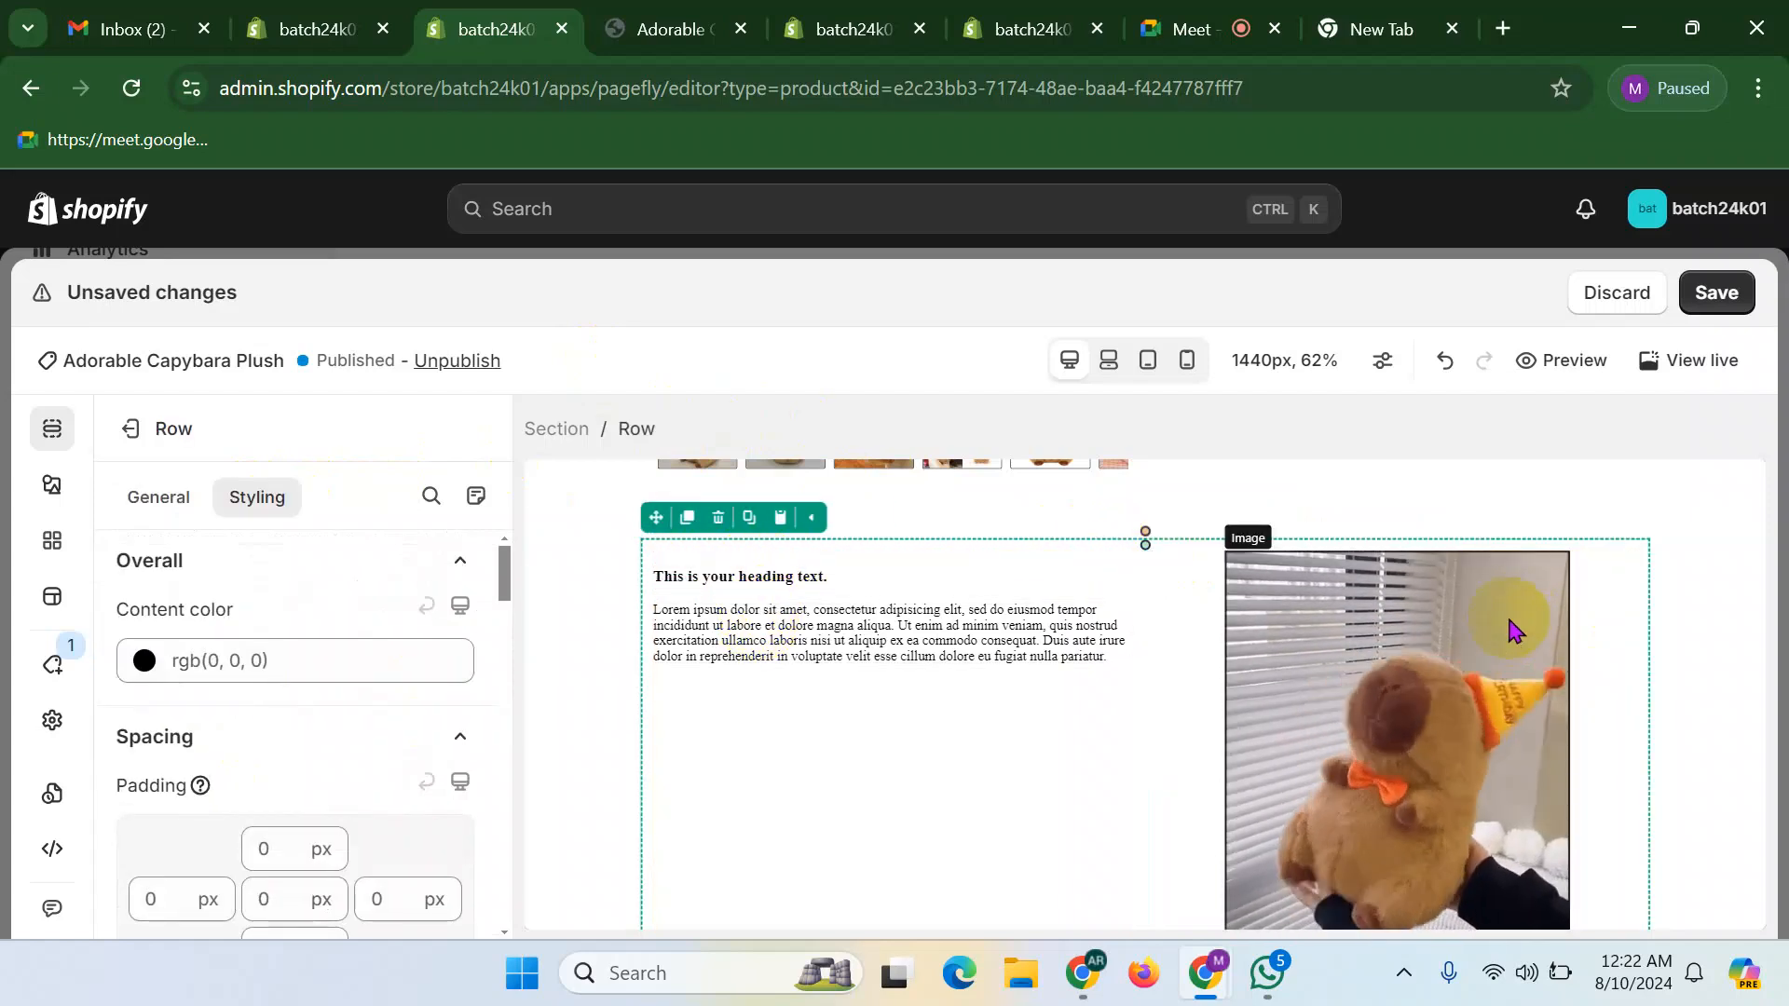
pyautogui.scroll(-2, 1528, 759)
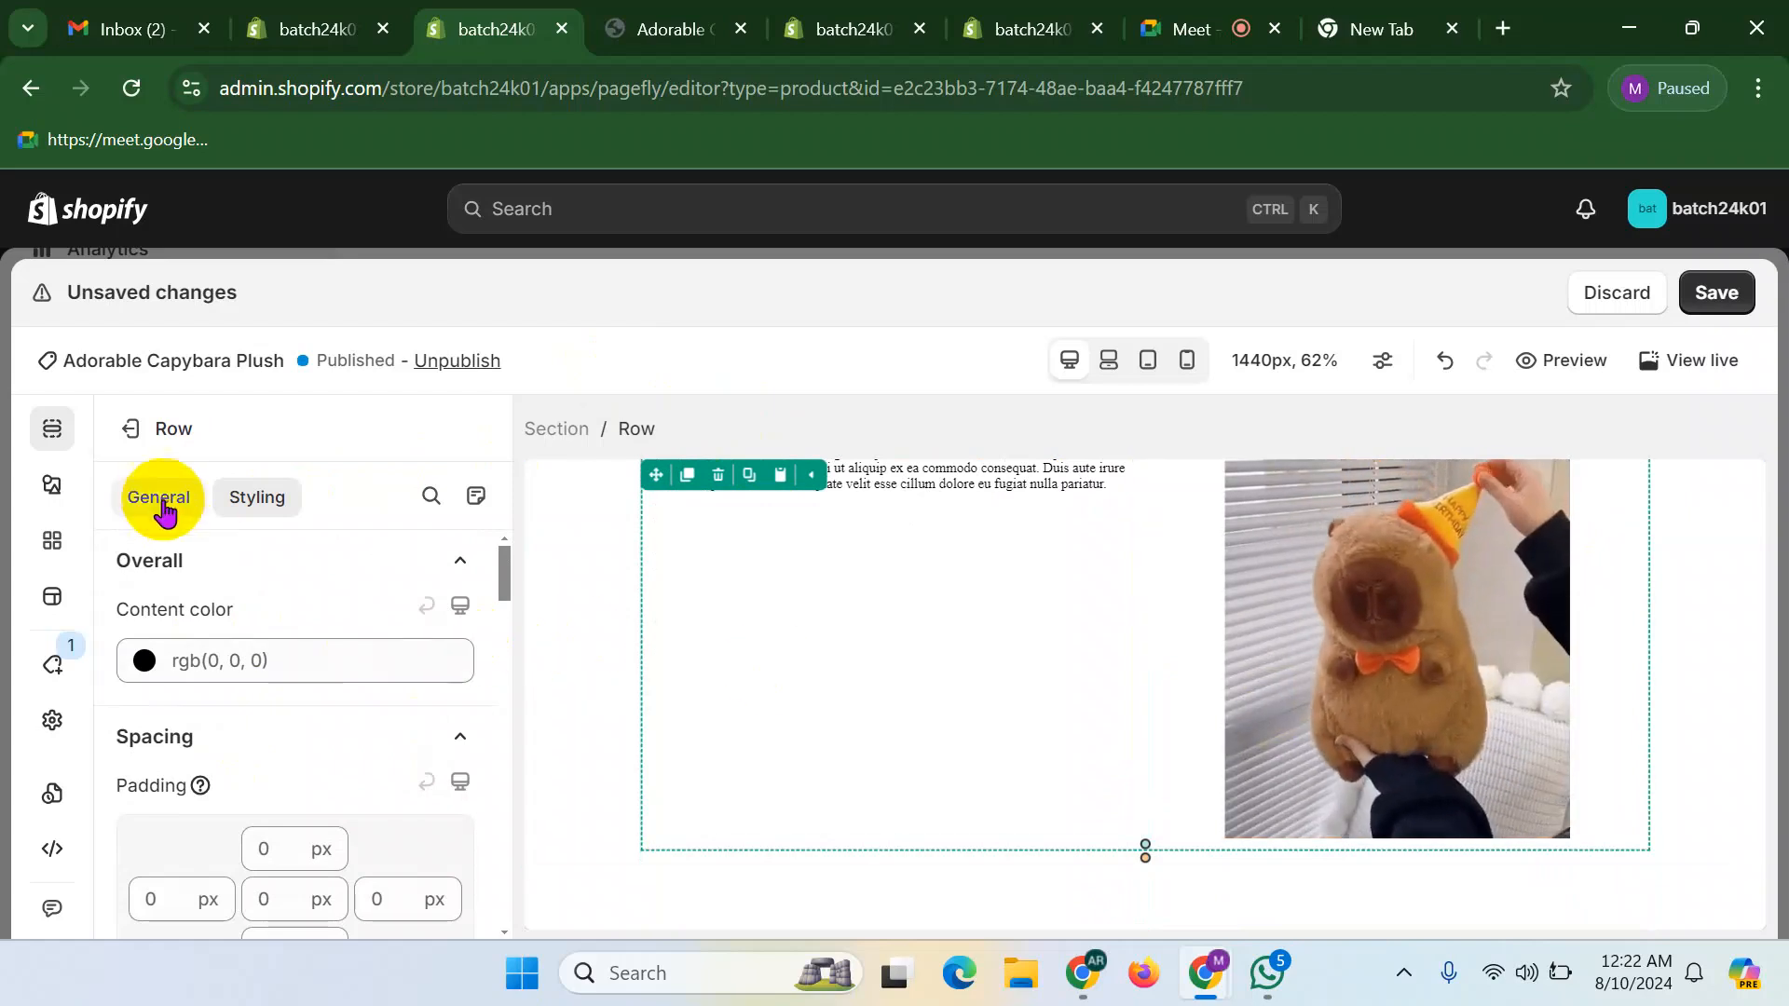
pyautogui.scroll(2, 866, 541)
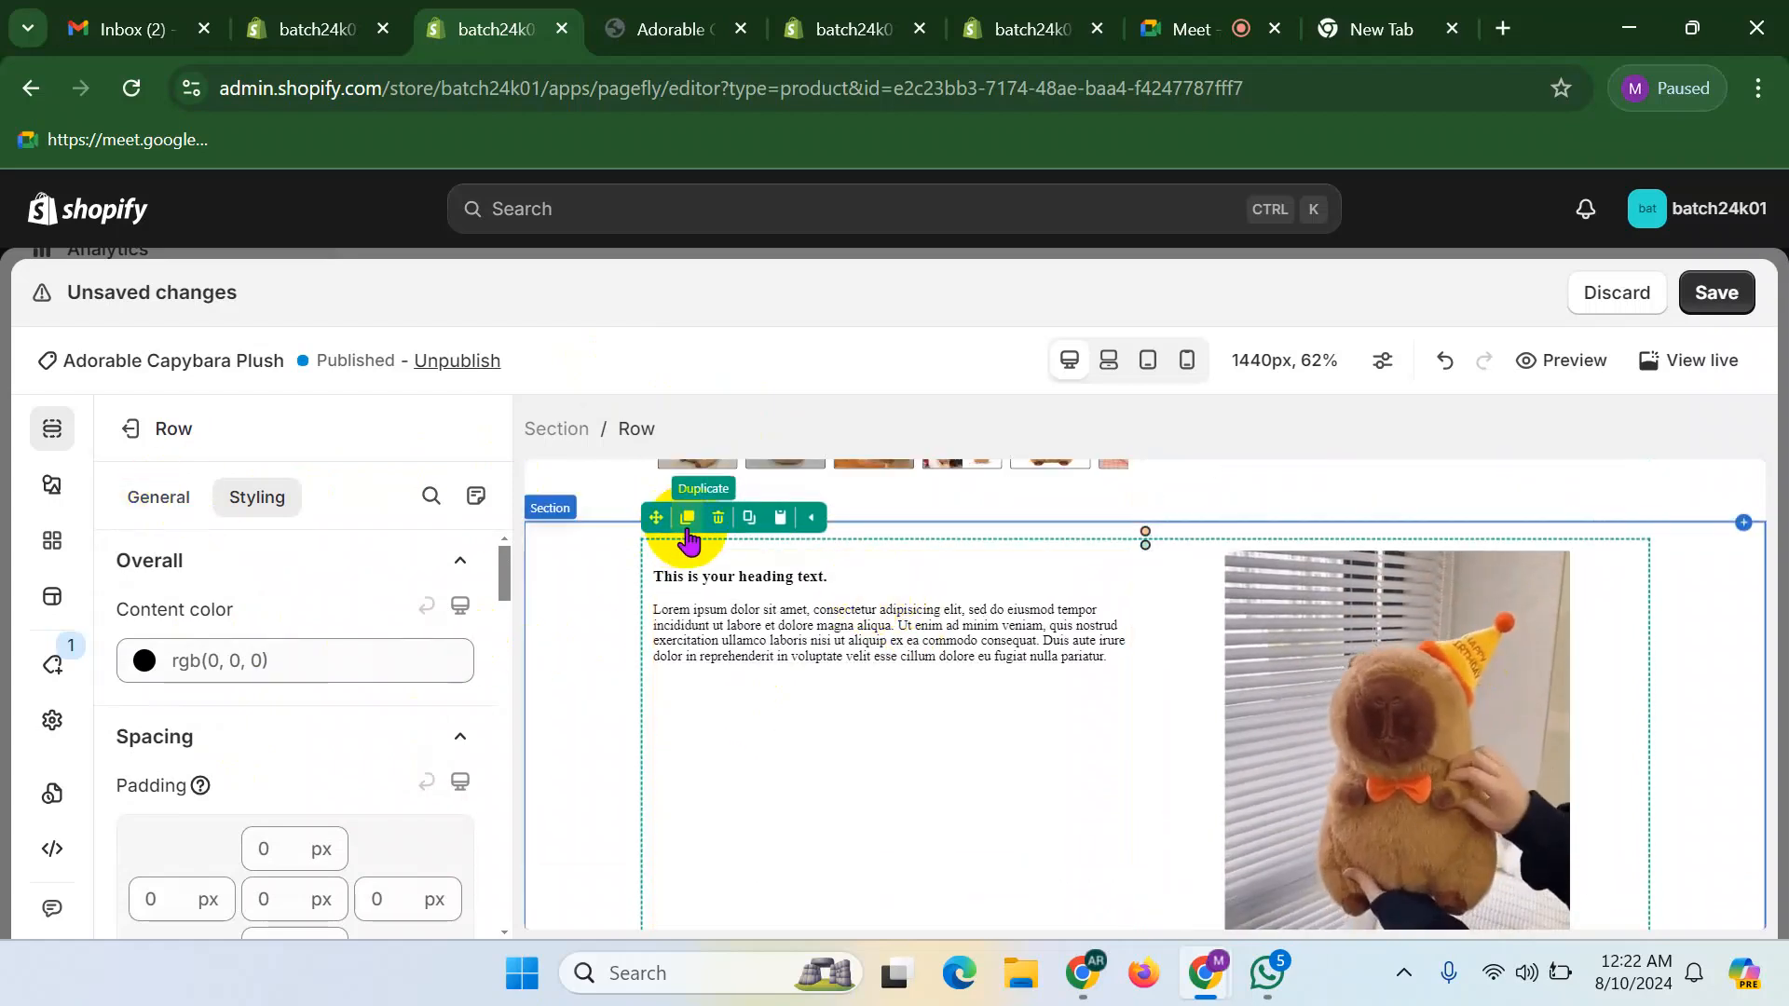
pyautogui.click(158, 503)
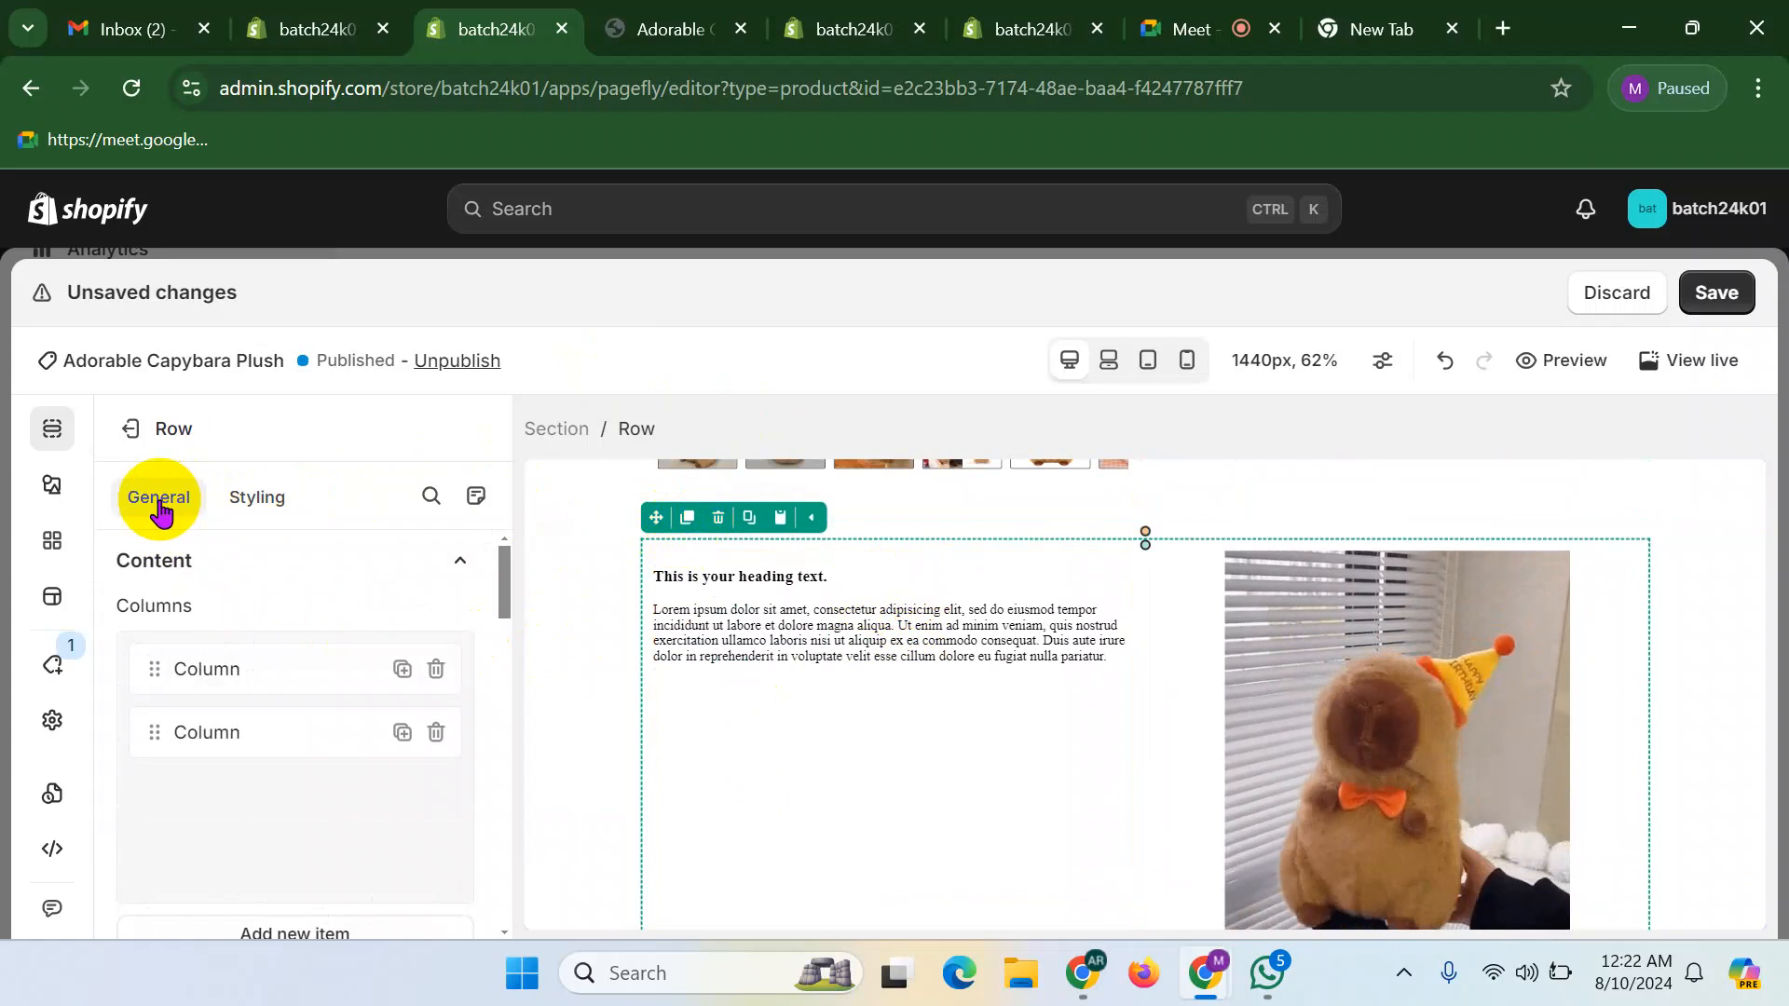
pyautogui.scroll(-5, 207, 629)
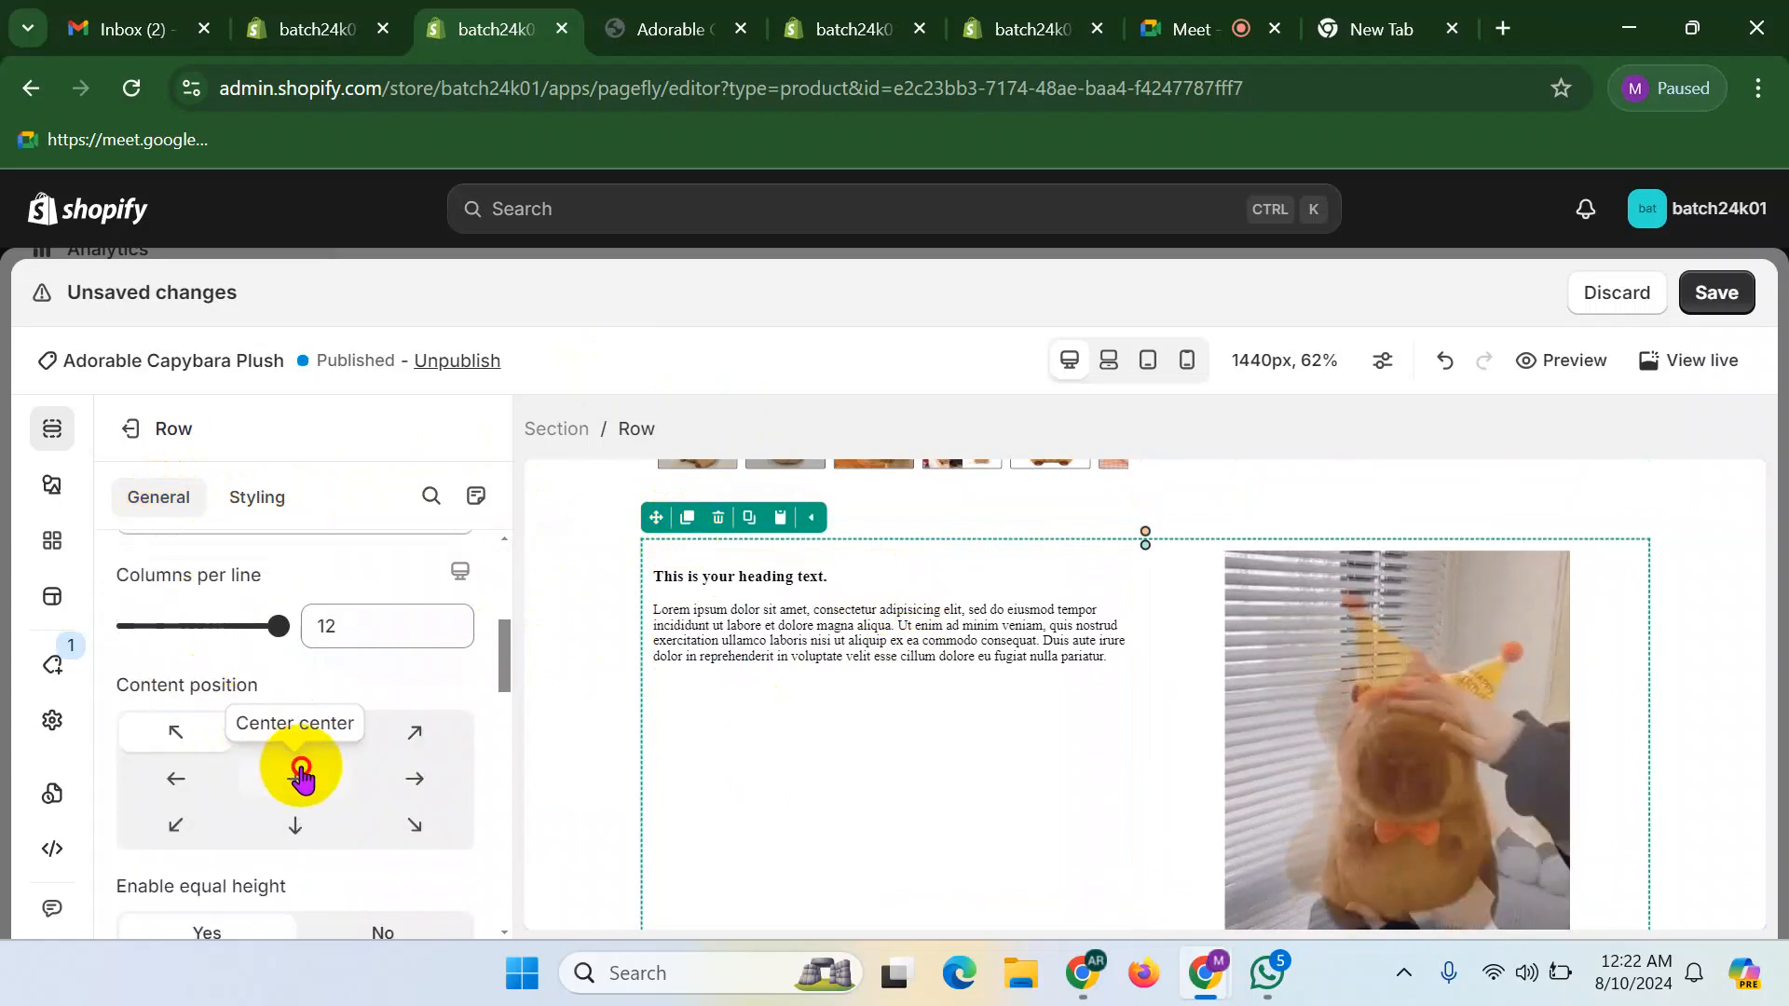
pyautogui.click(296, 778)
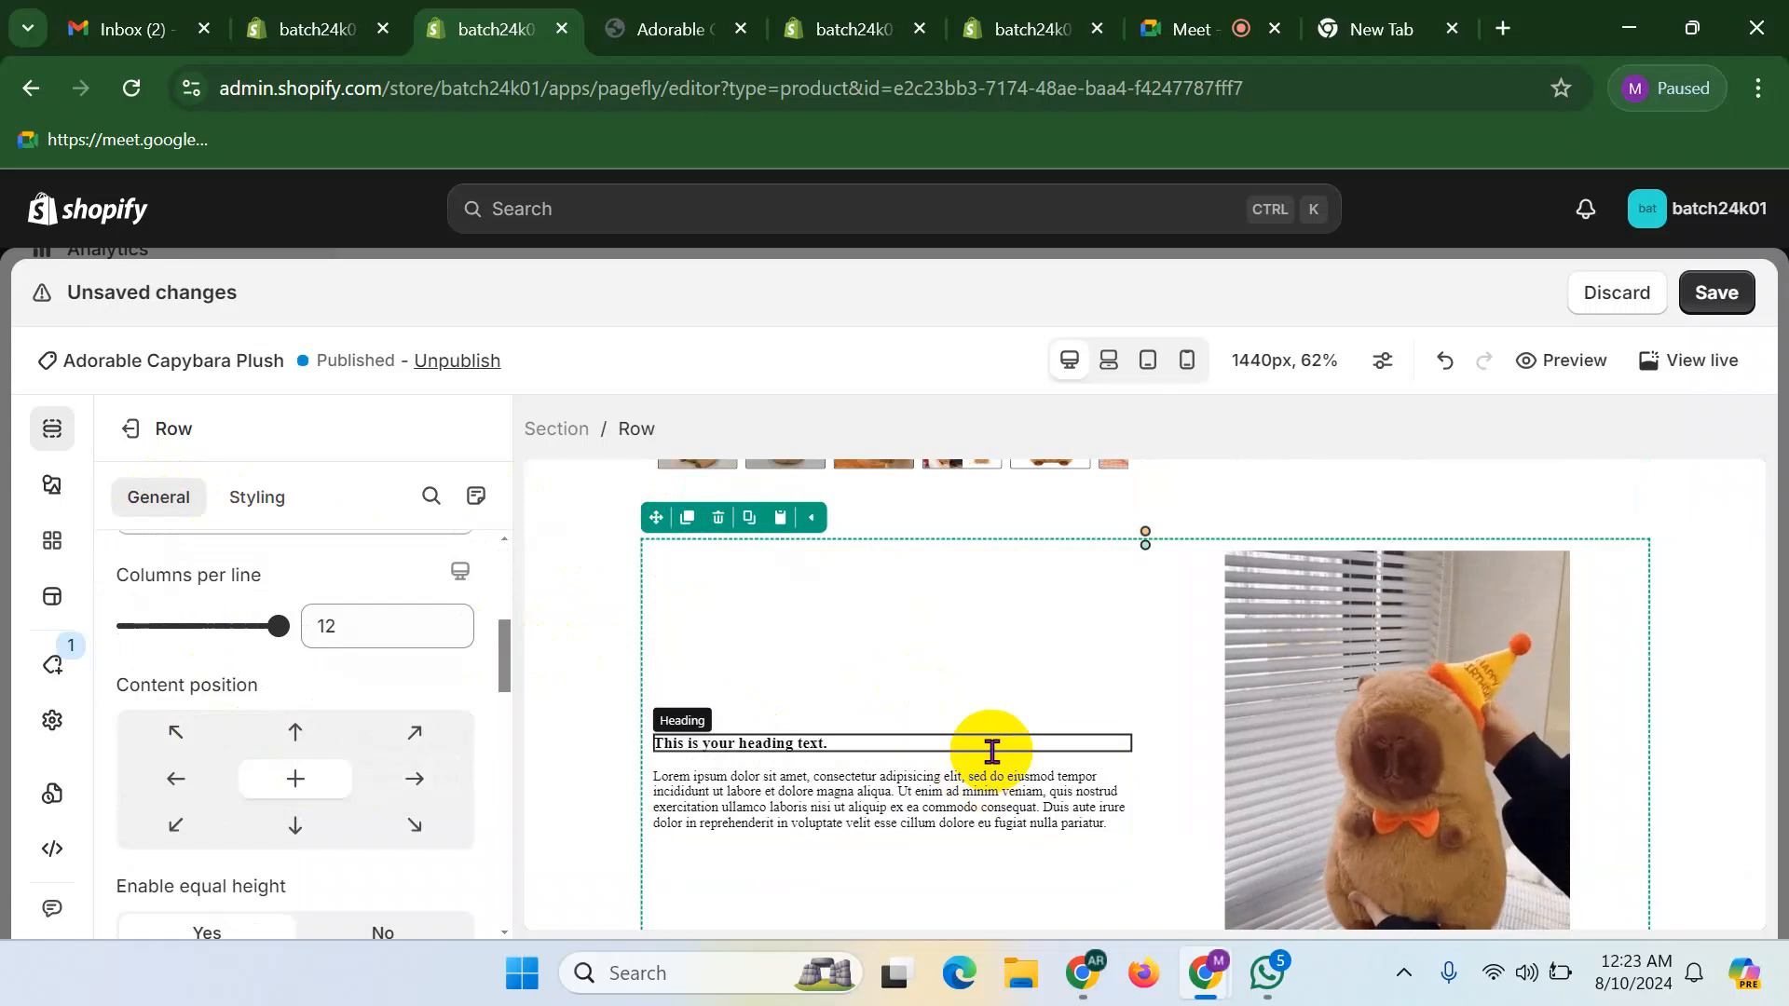
# - Try the center top and Center bottom content positions on the row, and restore Center center
pyautogui.click(298, 738)
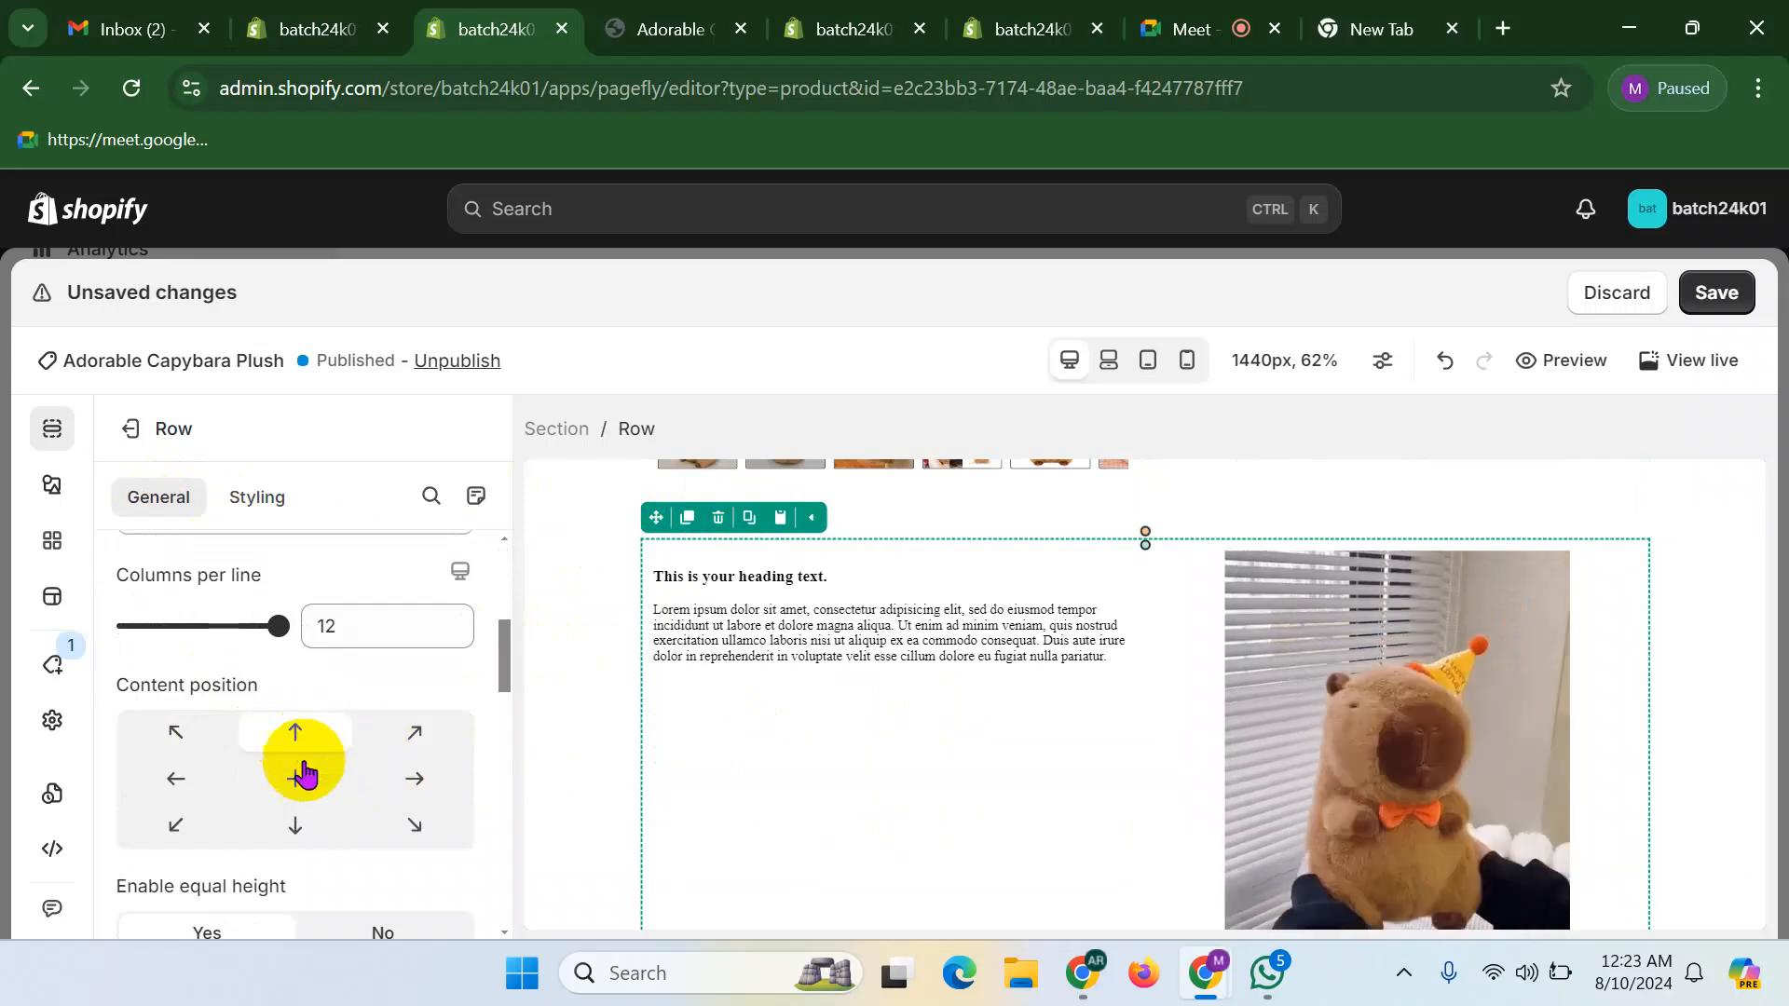
pyautogui.click(296, 825)
pyautogui.scroll(-1, 956, 736)
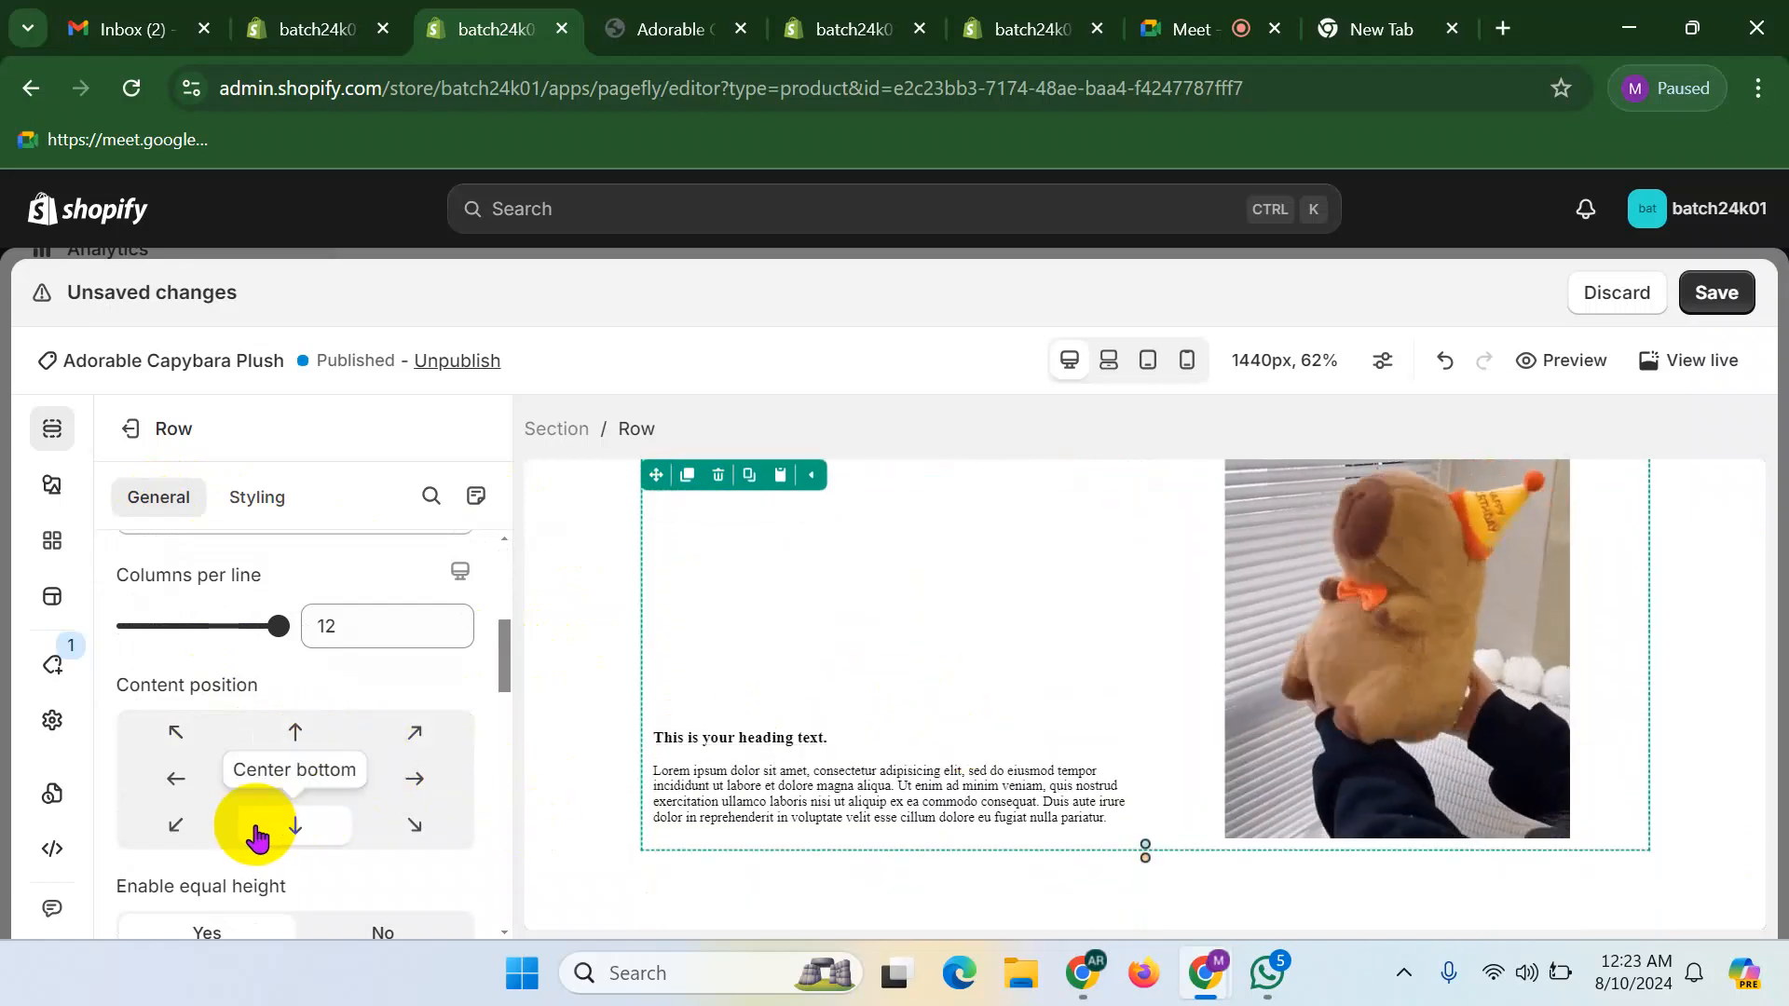
pyautogui.click(299, 778)
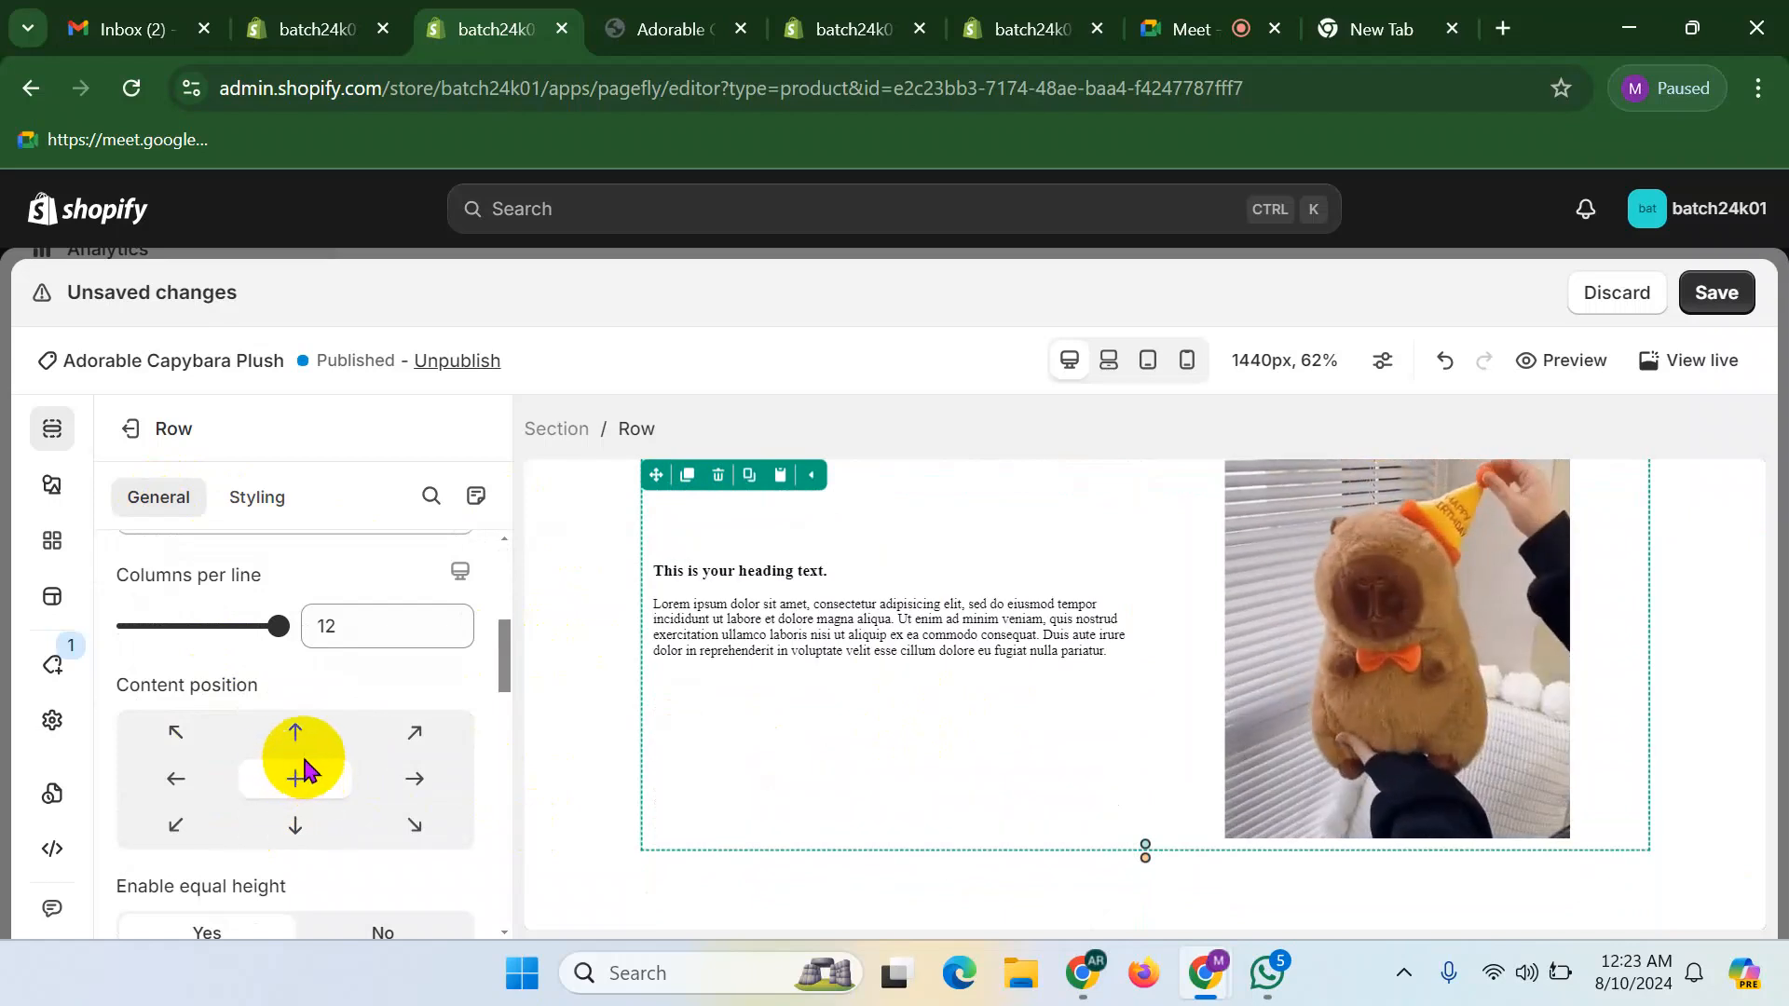
pyautogui.scroll(2, 287, 751)
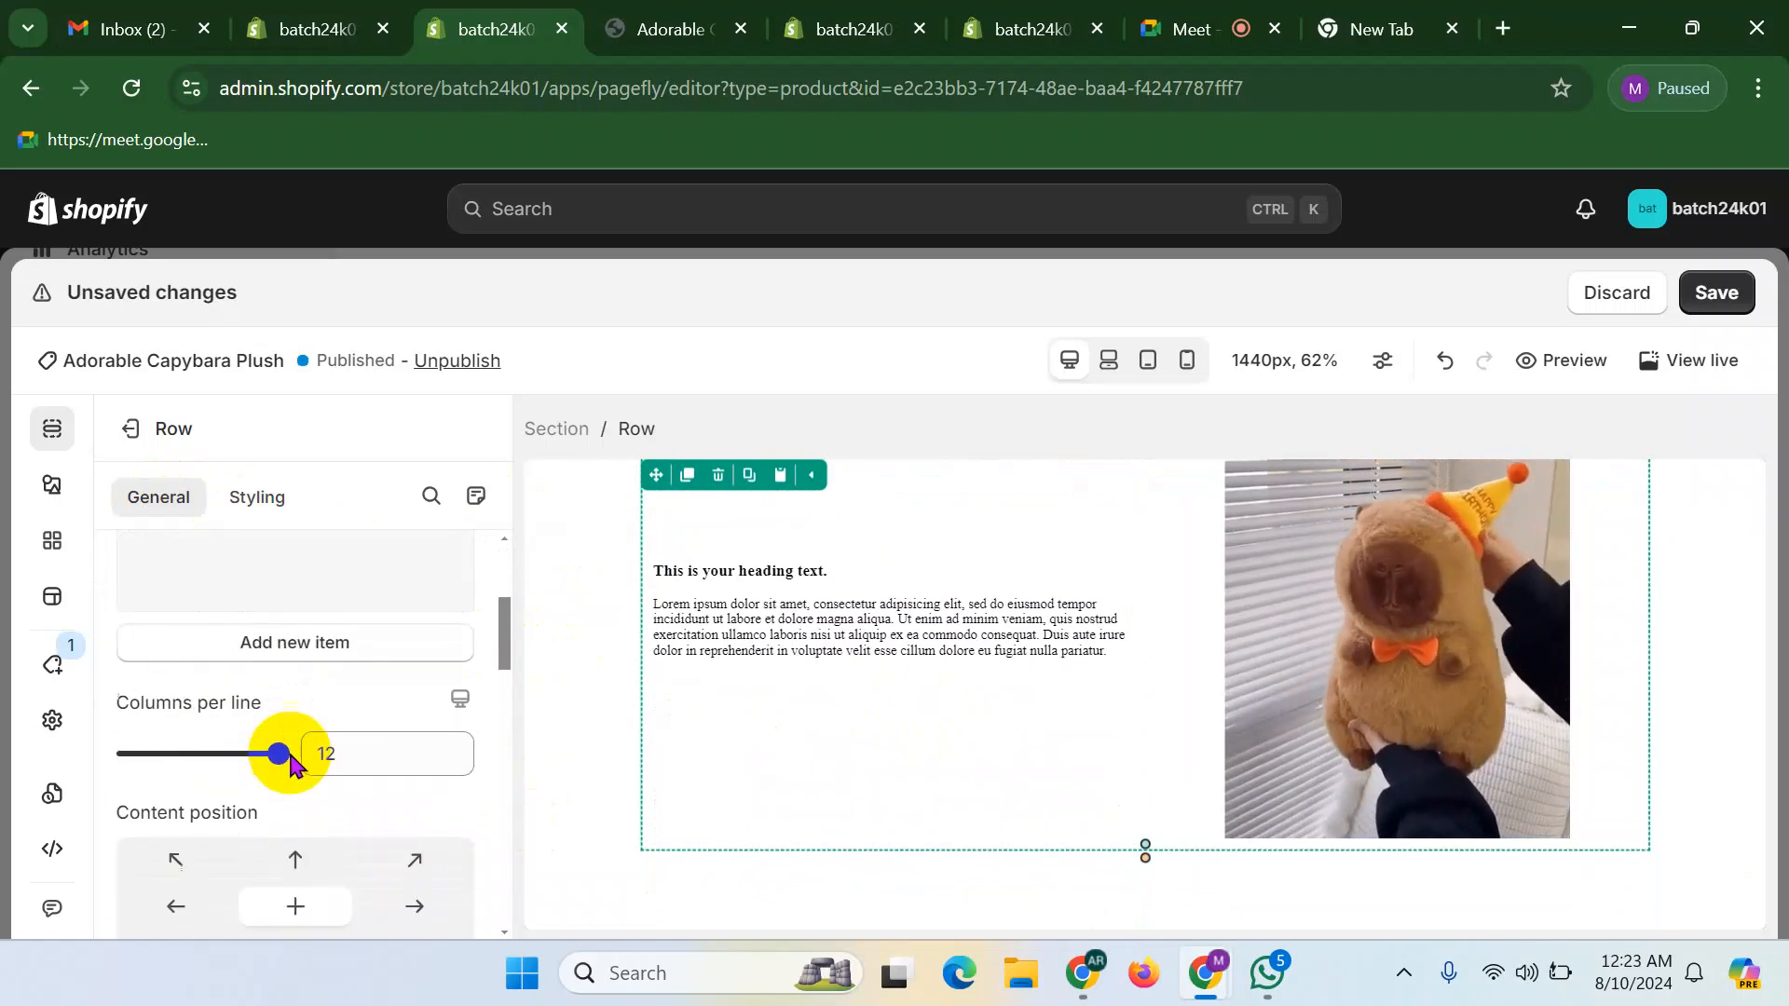
# - Set the display style of the text-and-image row to Flex in the mobile view
pyautogui.click(1189, 362)
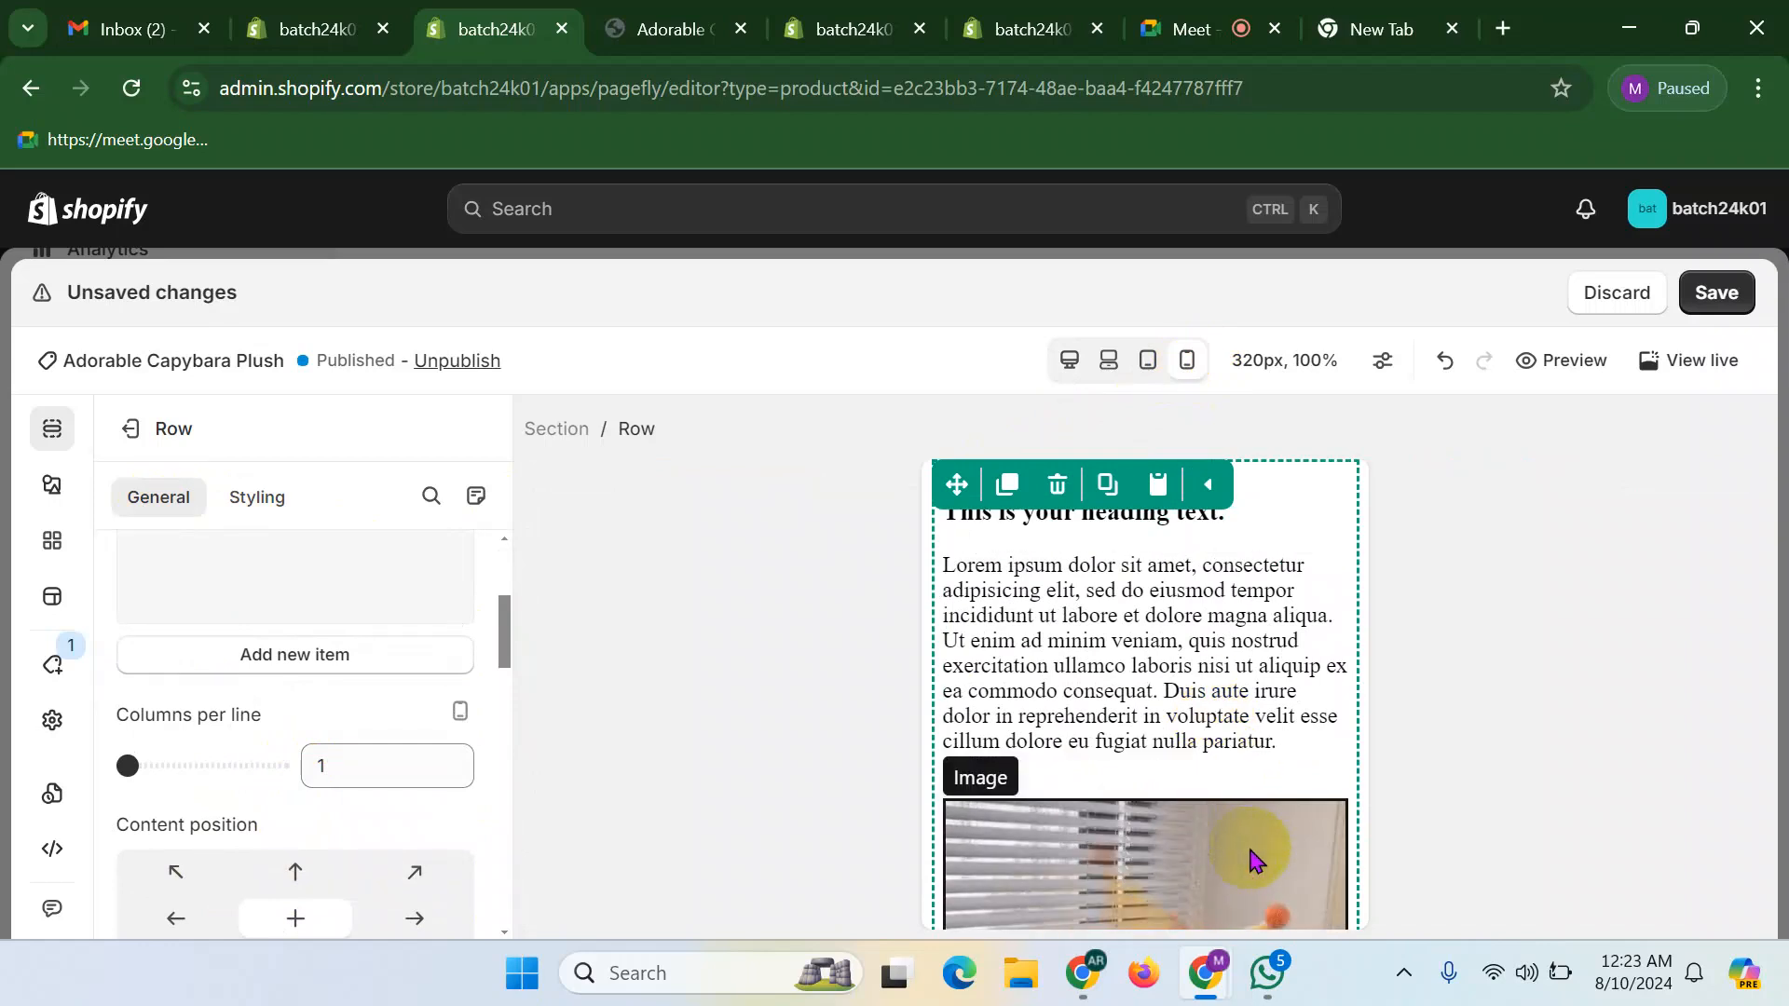
pyautogui.click(269, 503)
pyautogui.scroll(-6, 268, 656)
pyautogui.scroll(-2, 297, 738)
pyautogui.scroll(1, 471, 739)
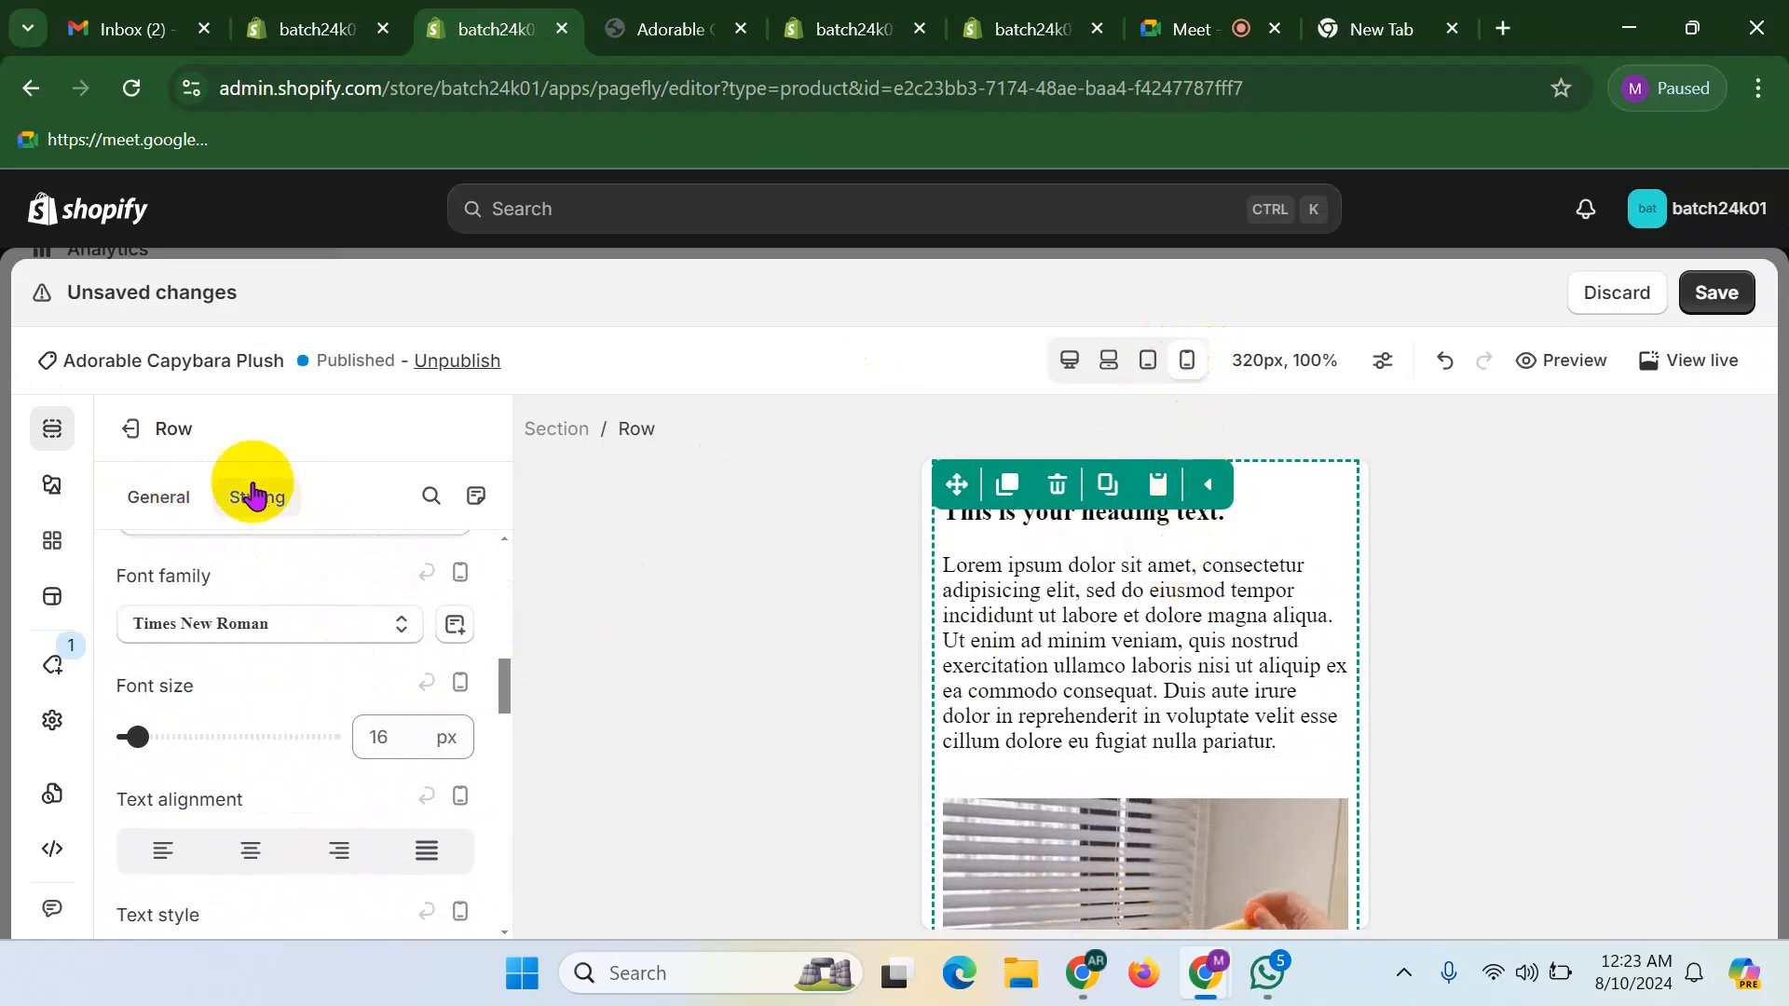
pyautogui.scroll(-6, 288, 739)
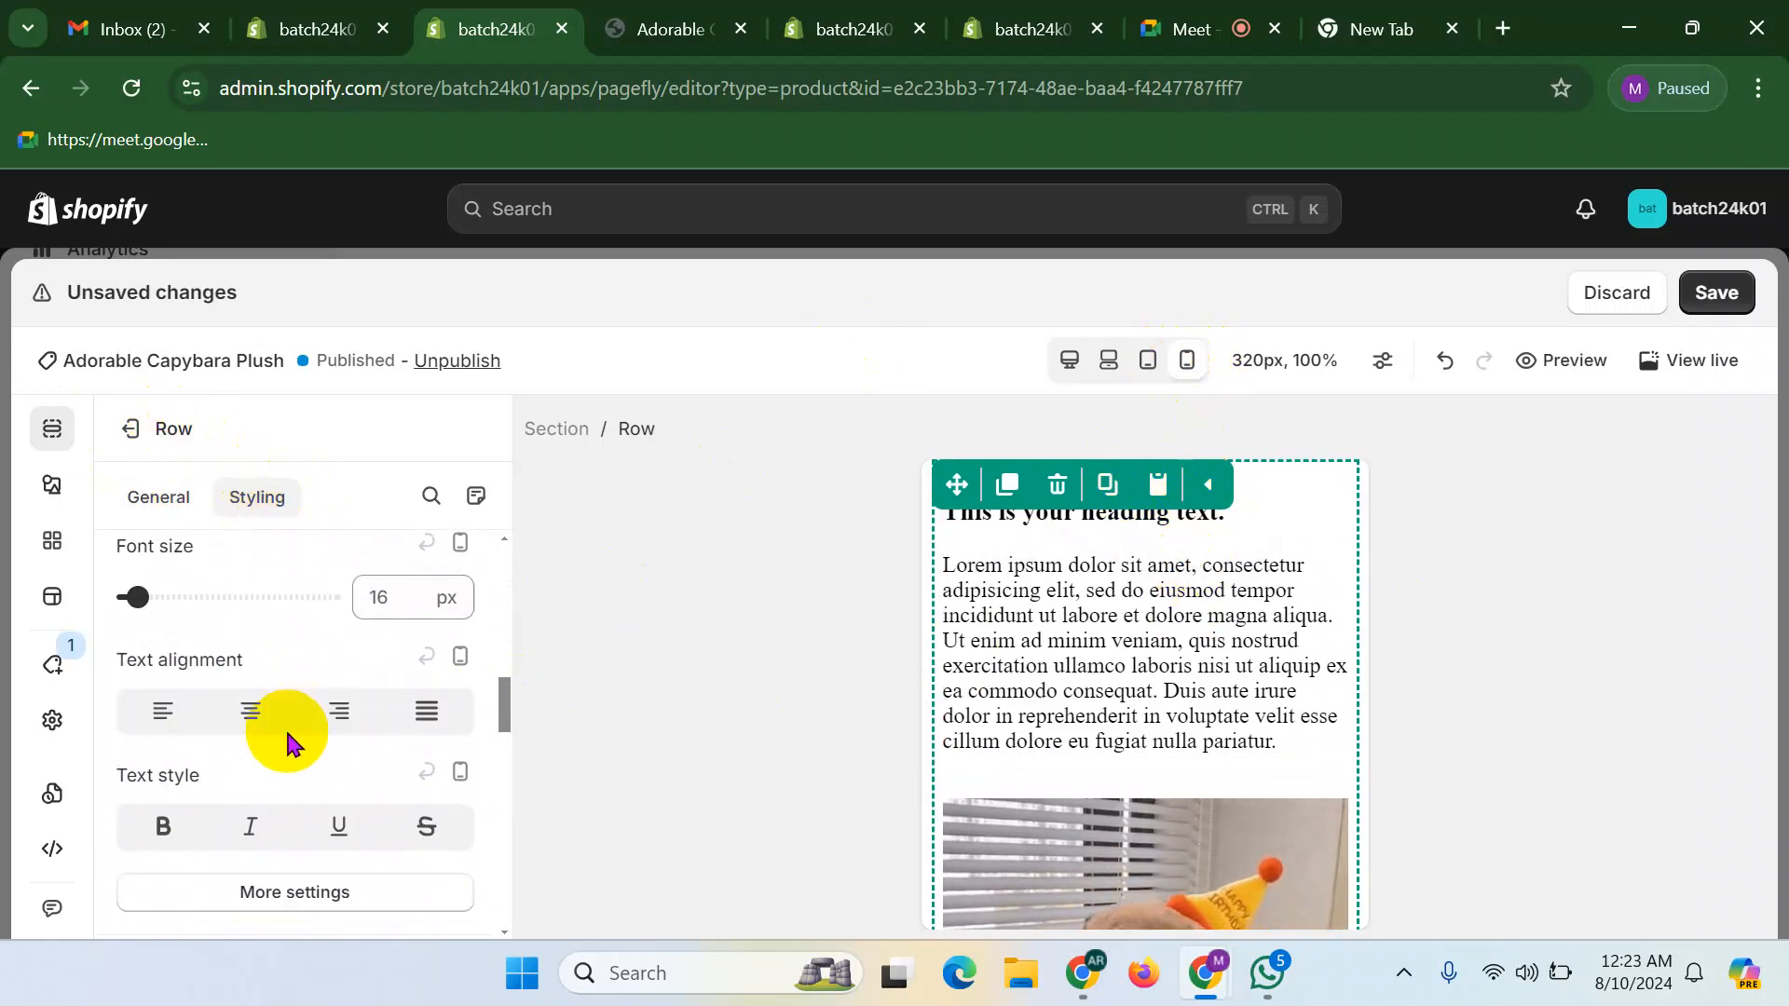
pyautogui.scroll(-4, 280, 759)
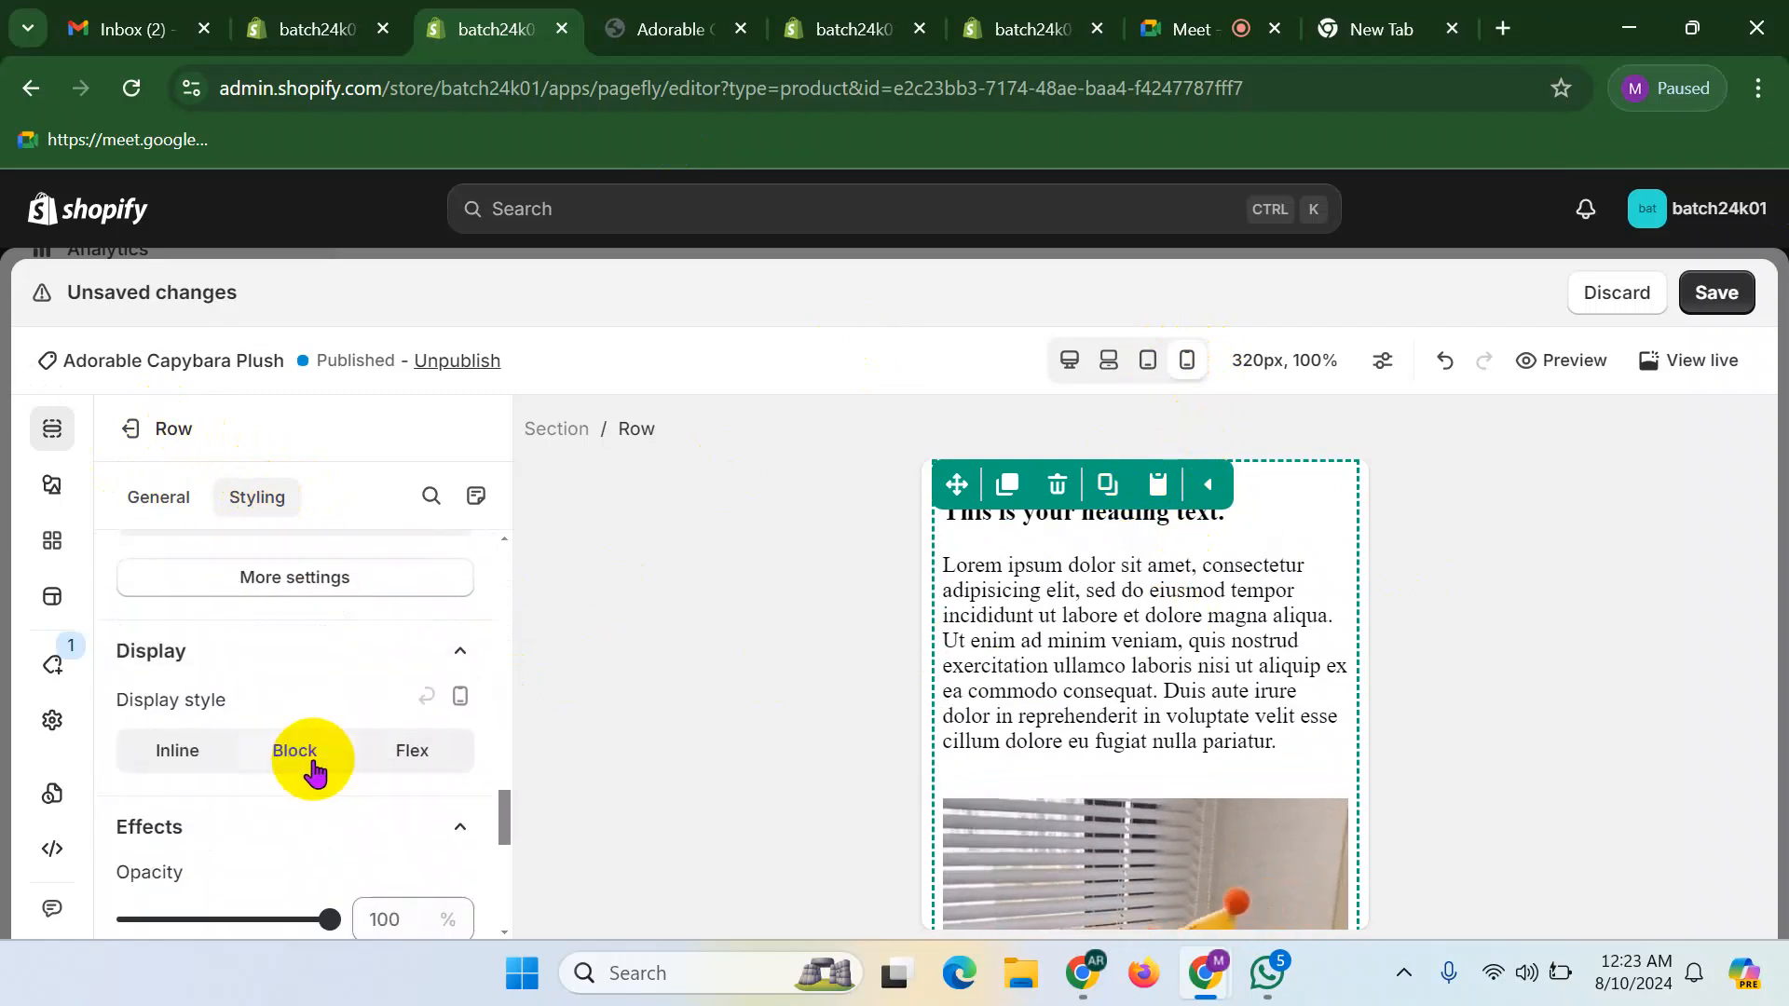
pyautogui.click(410, 760)
# - Set the row's mobile flex direction to Column reverse so the capybara GIF sits above the text
pyautogui.scroll(-5, 367, 690)
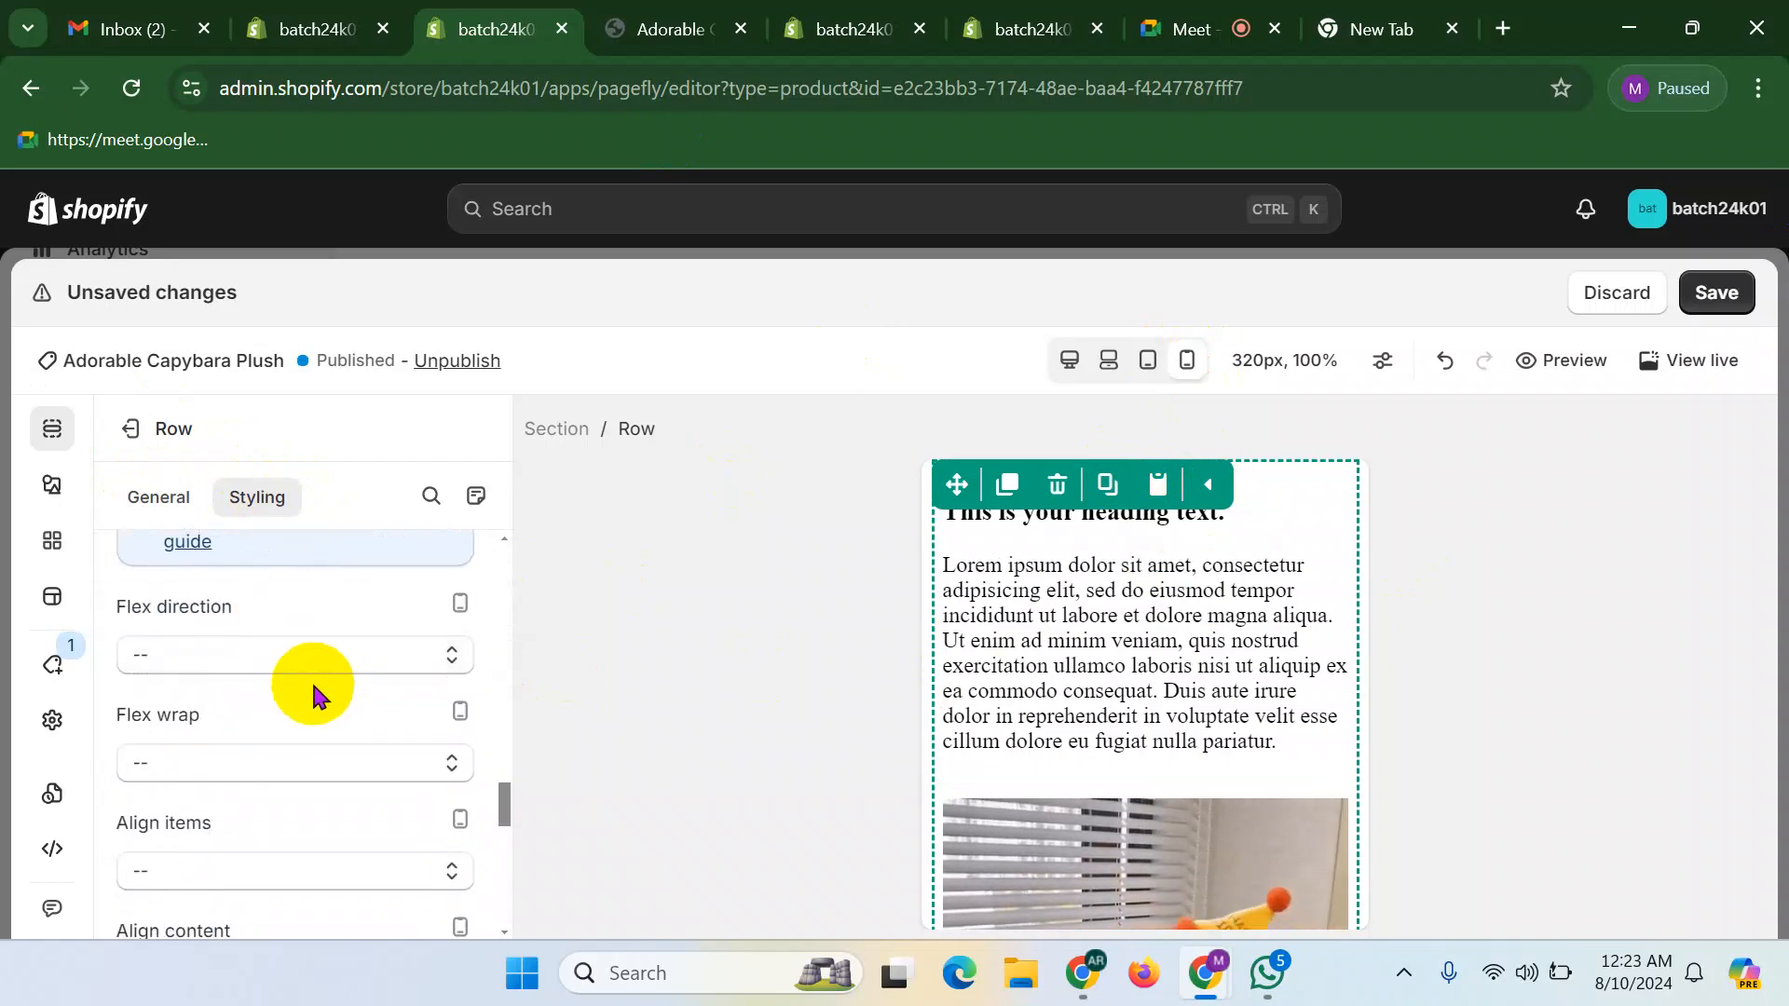
pyautogui.click(192, 664)
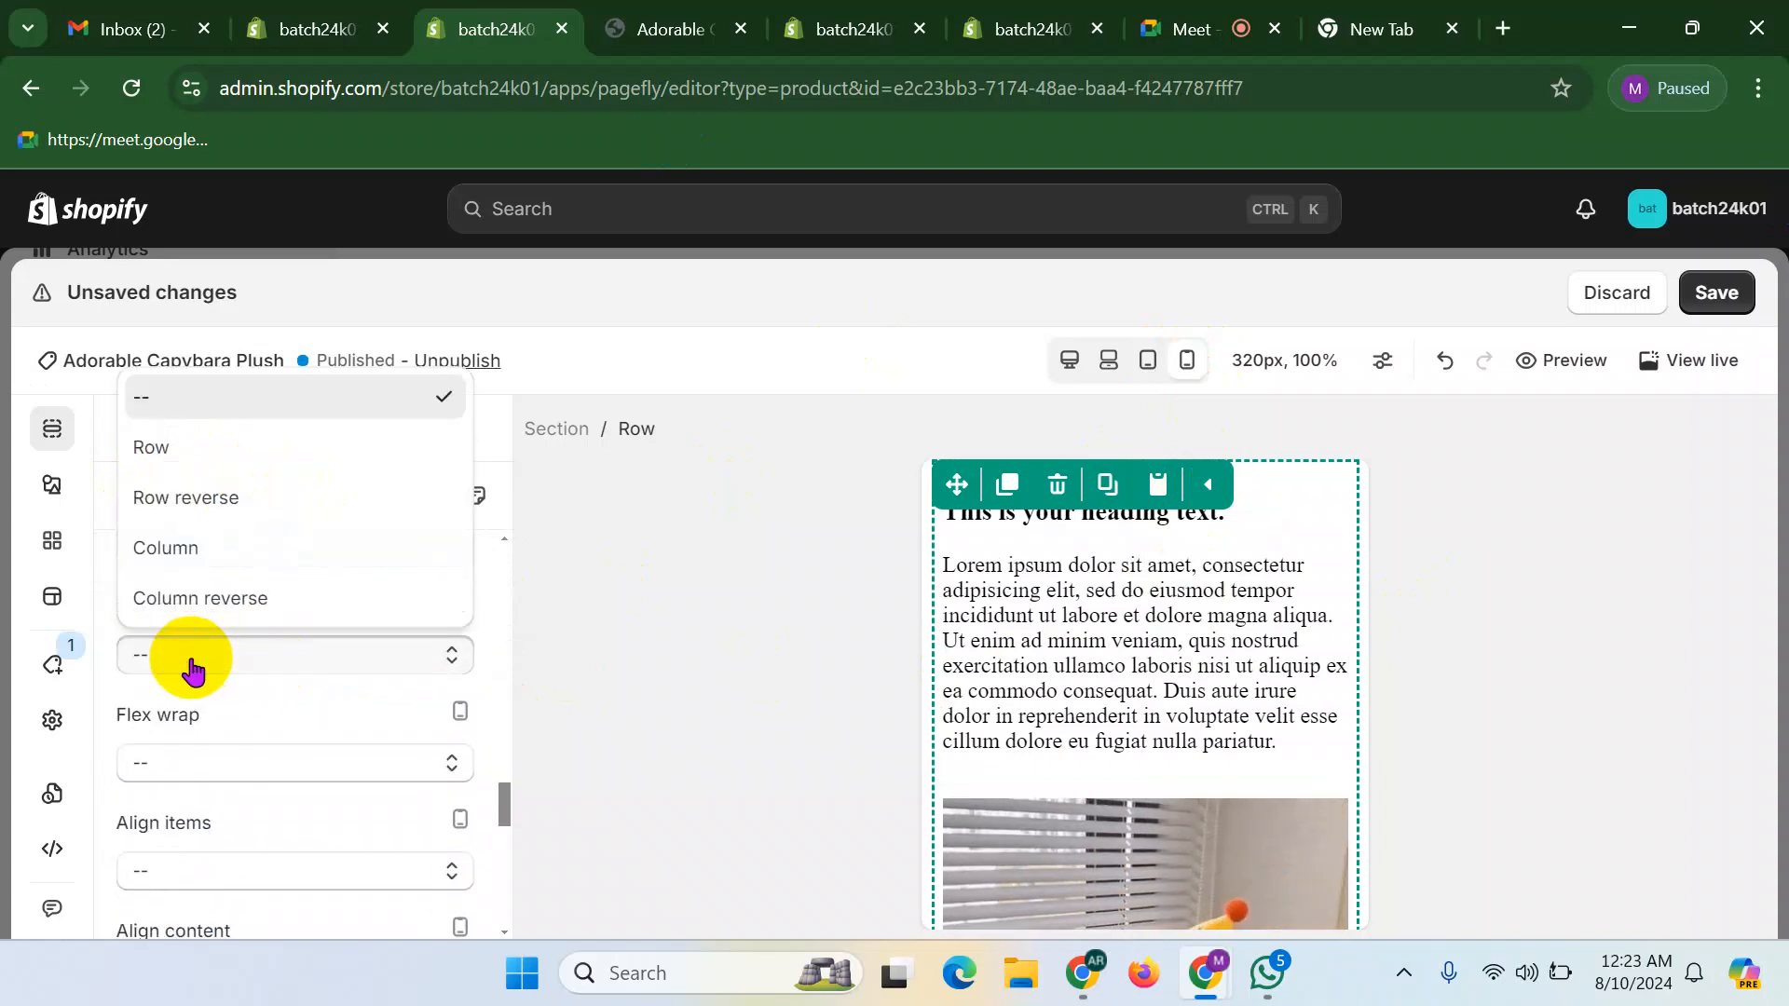
pyautogui.click(204, 601)
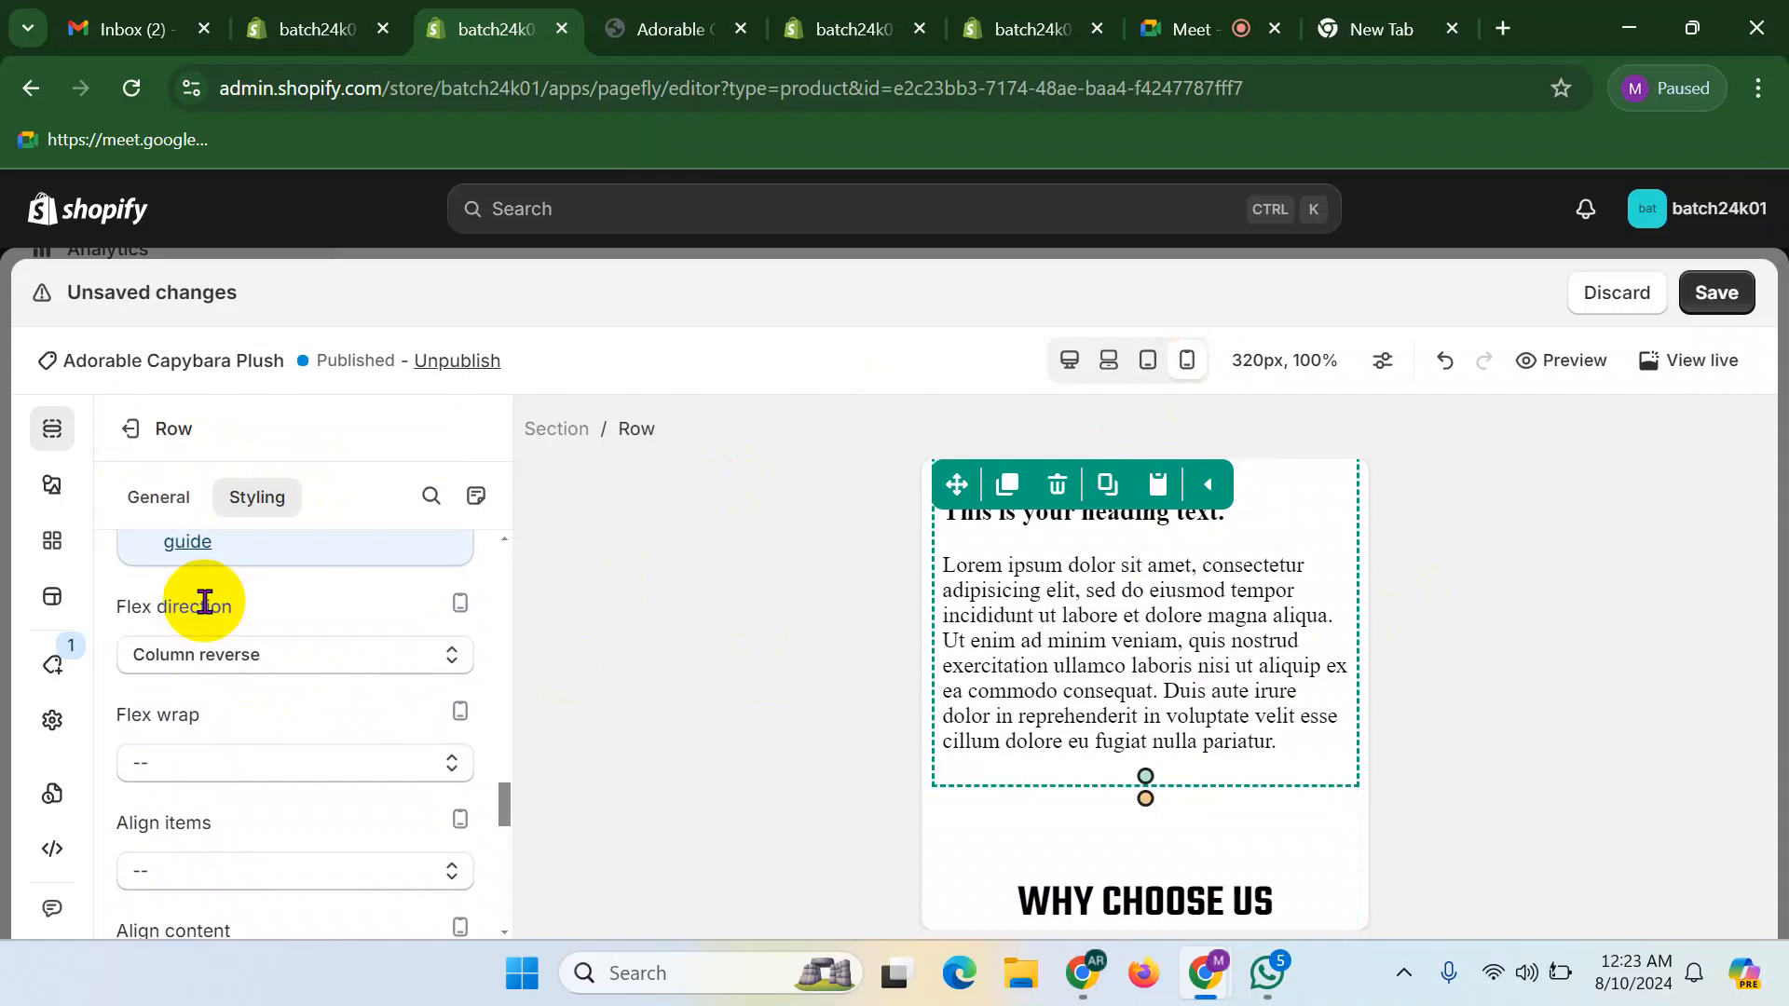
pyautogui.scroll(5, 1165, 783)
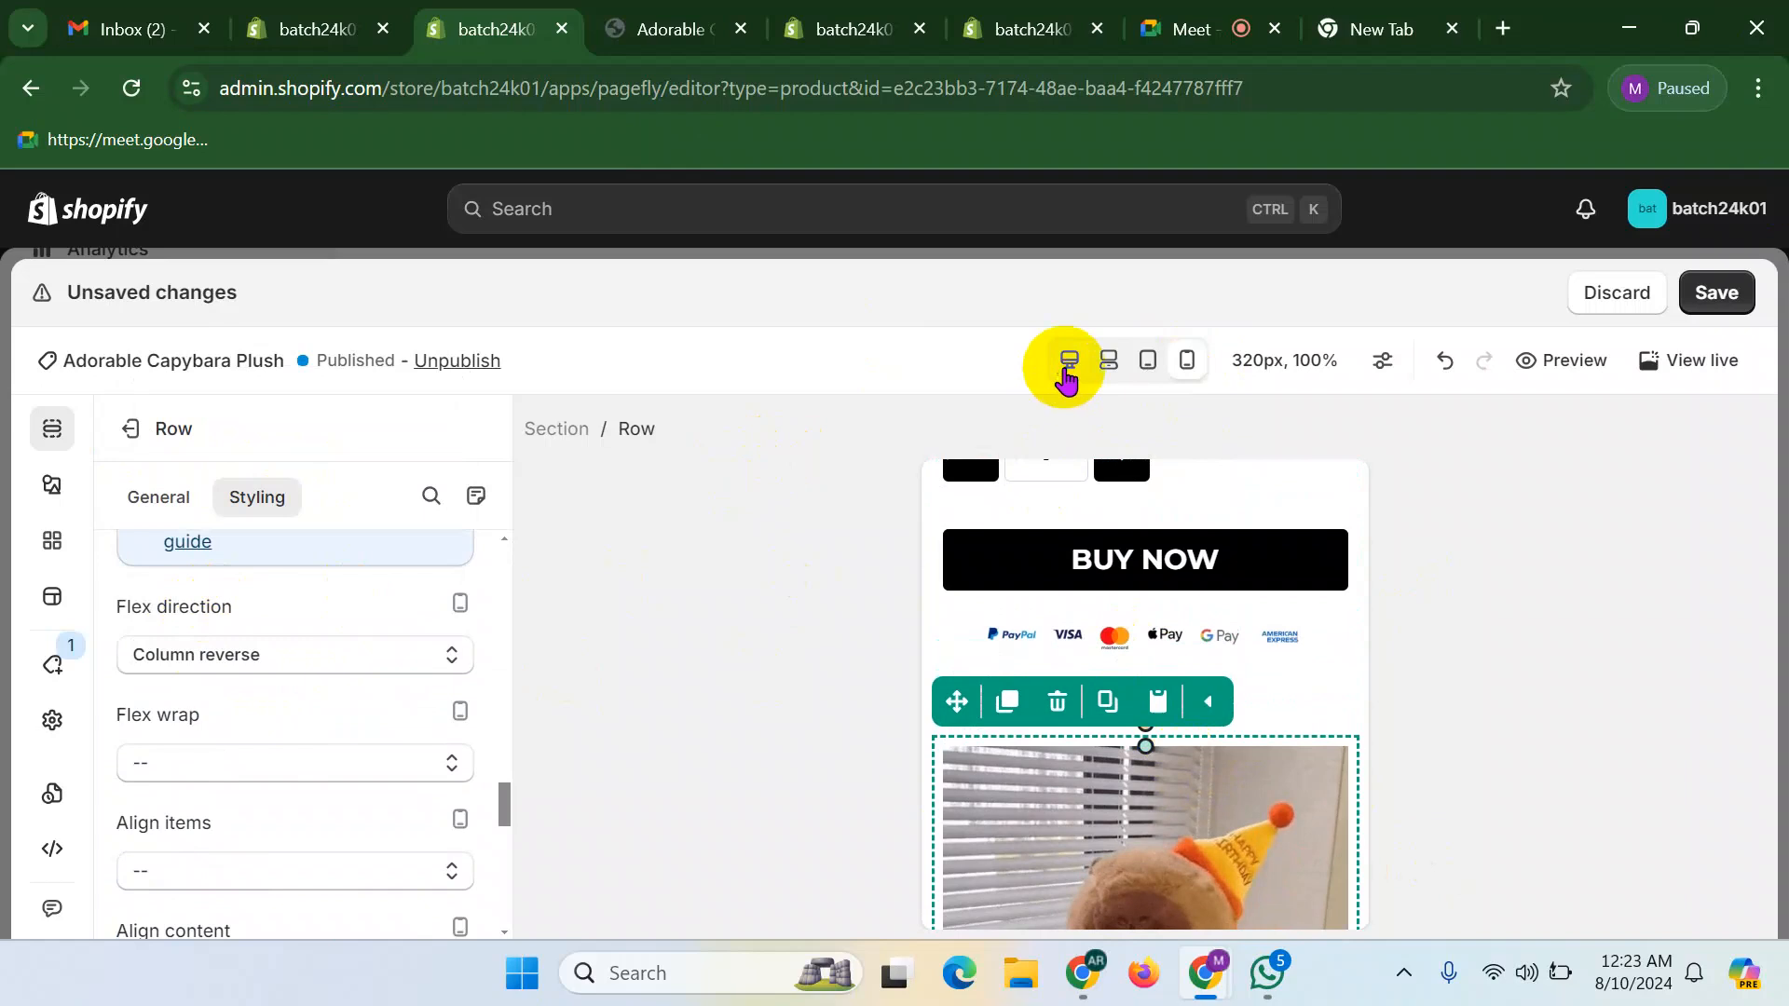
# - Compare the text-and-image row's layout in the desktop and mobile views, ending in the desktop view
pyautogui.click(1067, 376)
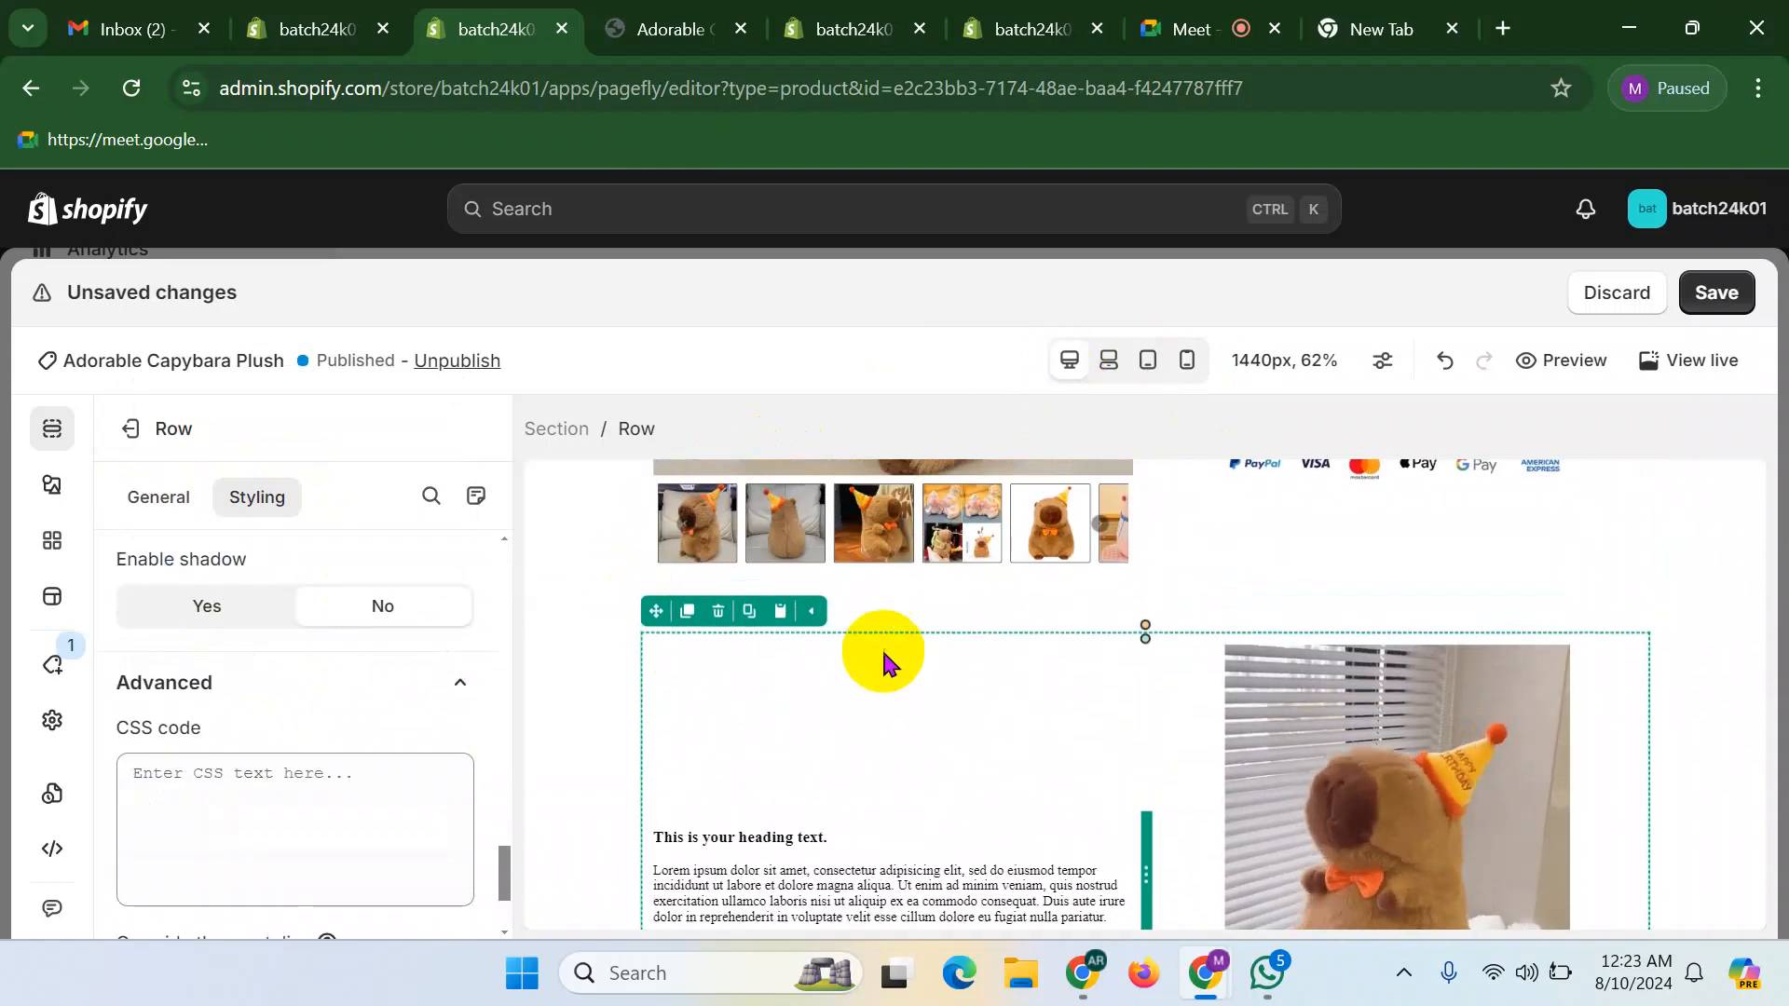
pyautogui.scroll(-1, 1654, 745)
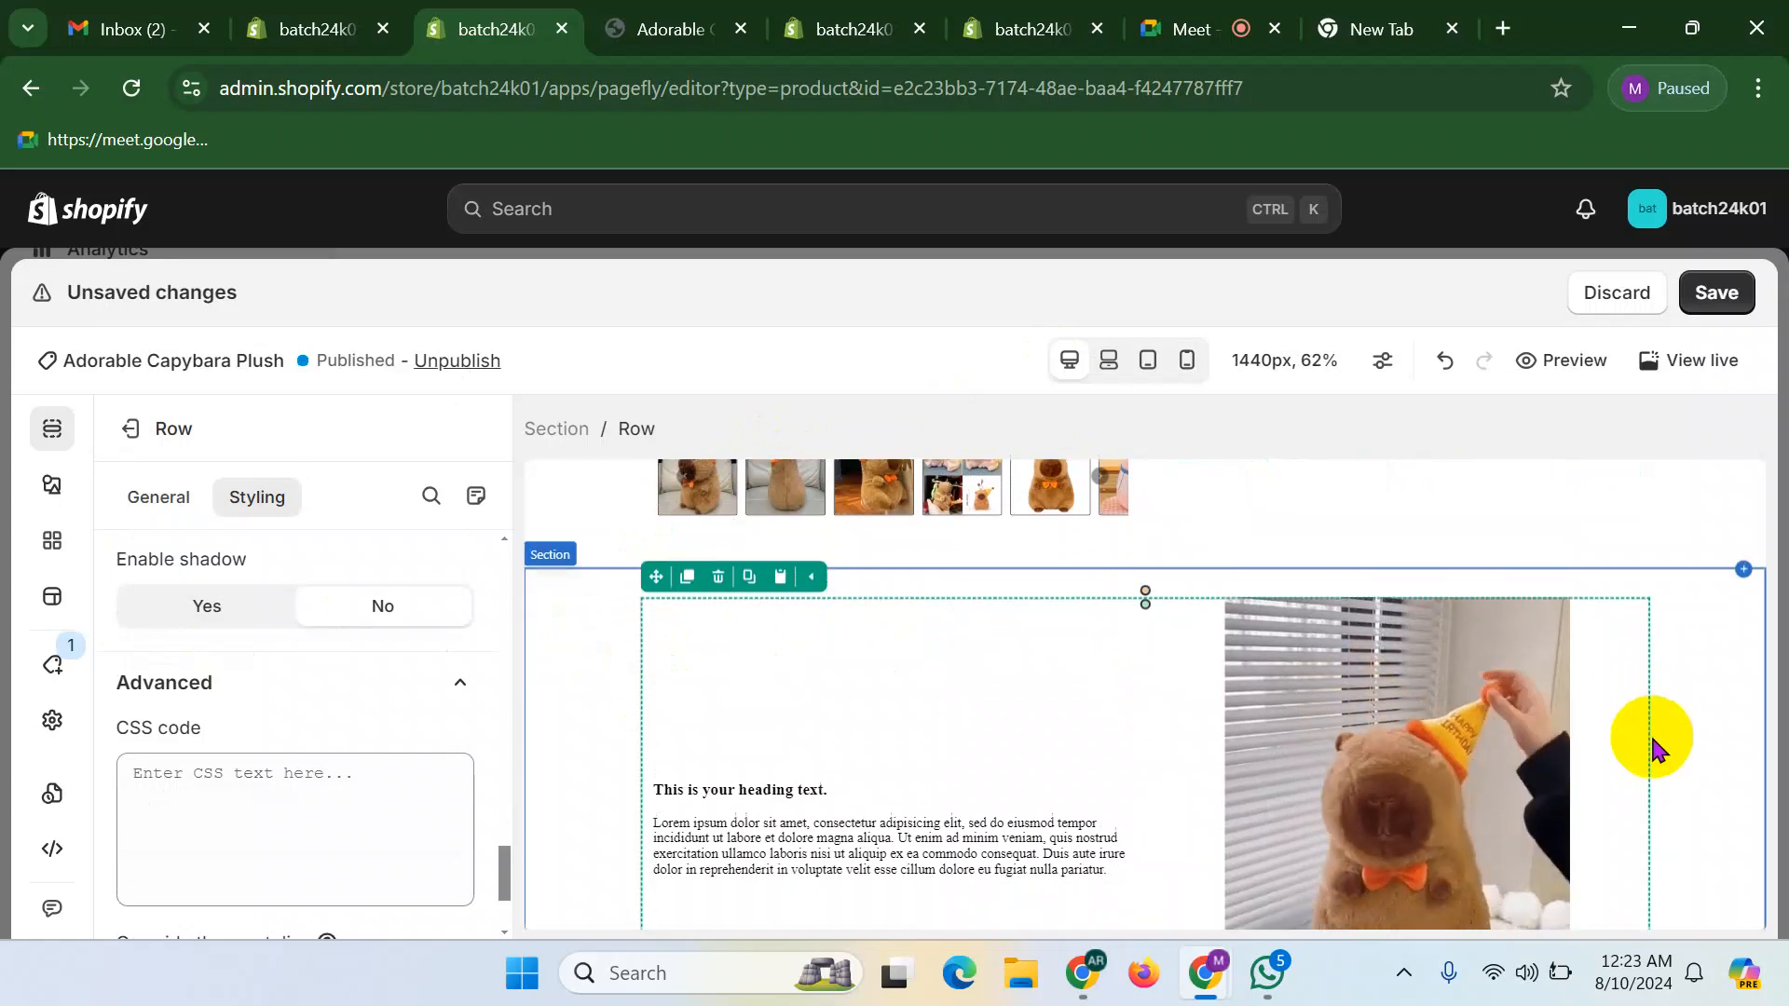
pyautogui.click(1188, 372)
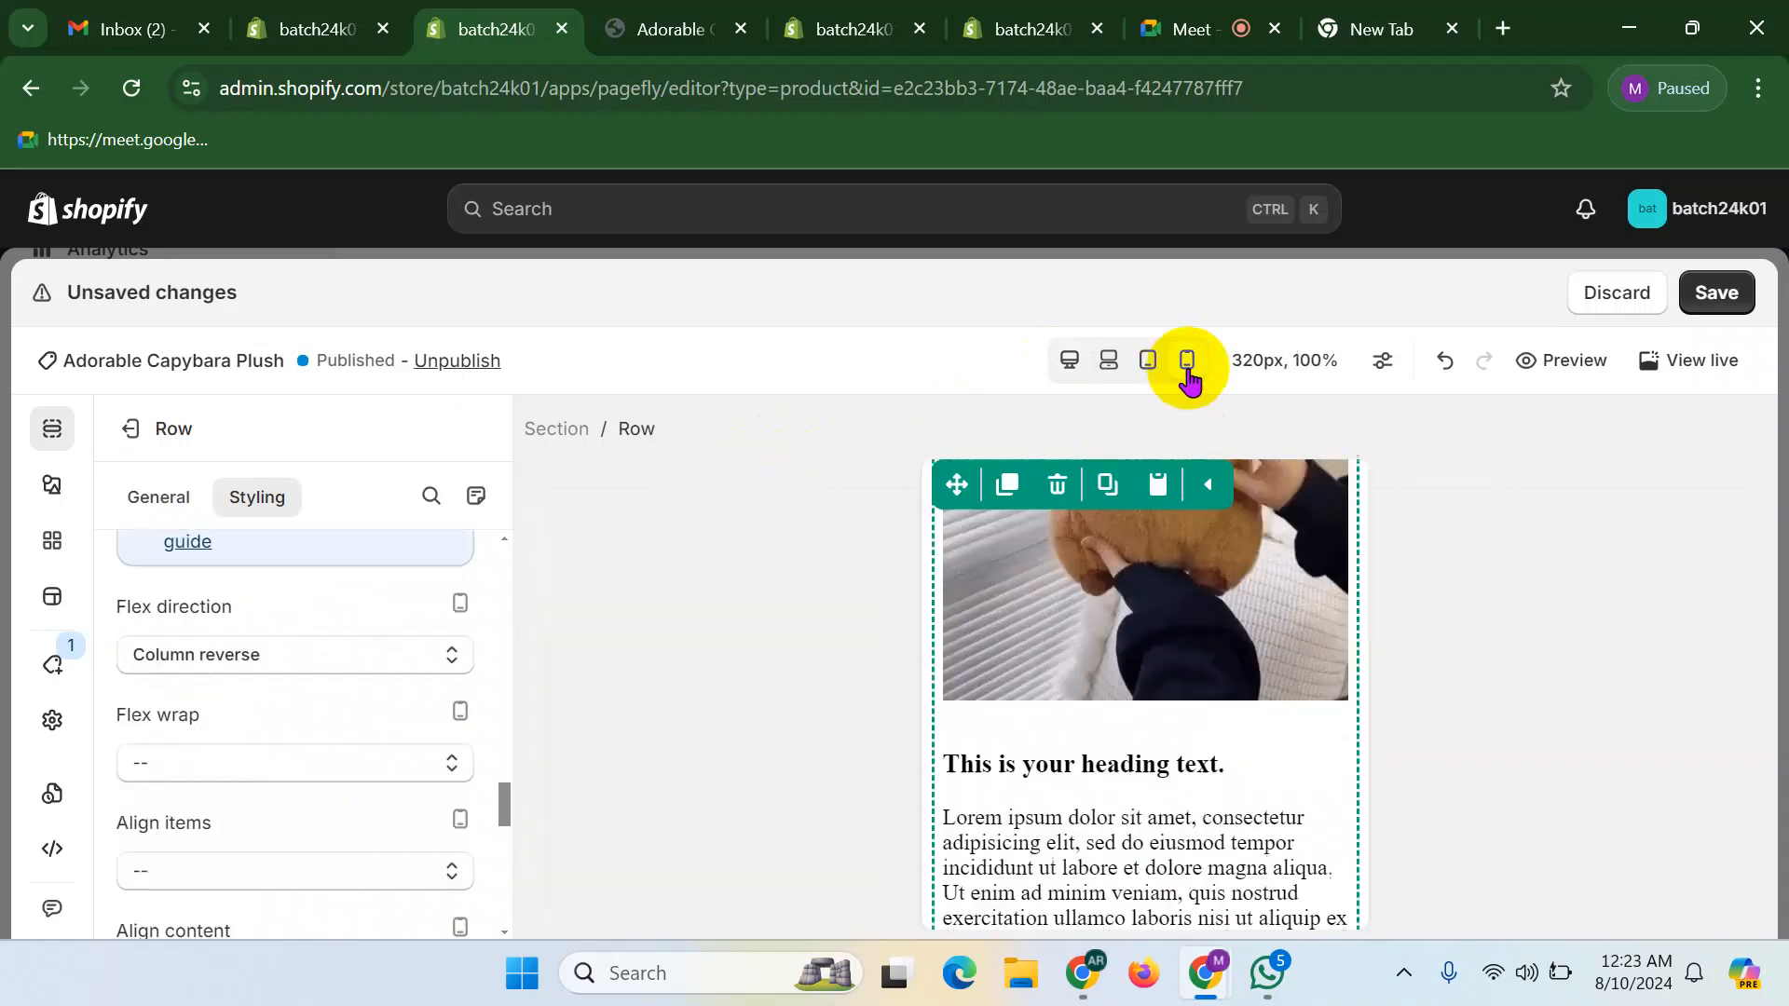
pyautogui.click(1069, 361)
pyautogui.scroll(3, 1570, 622)
# - Save the Adorable Capybara Plush page and publish its changes
pyautogui.click(1703, 298)
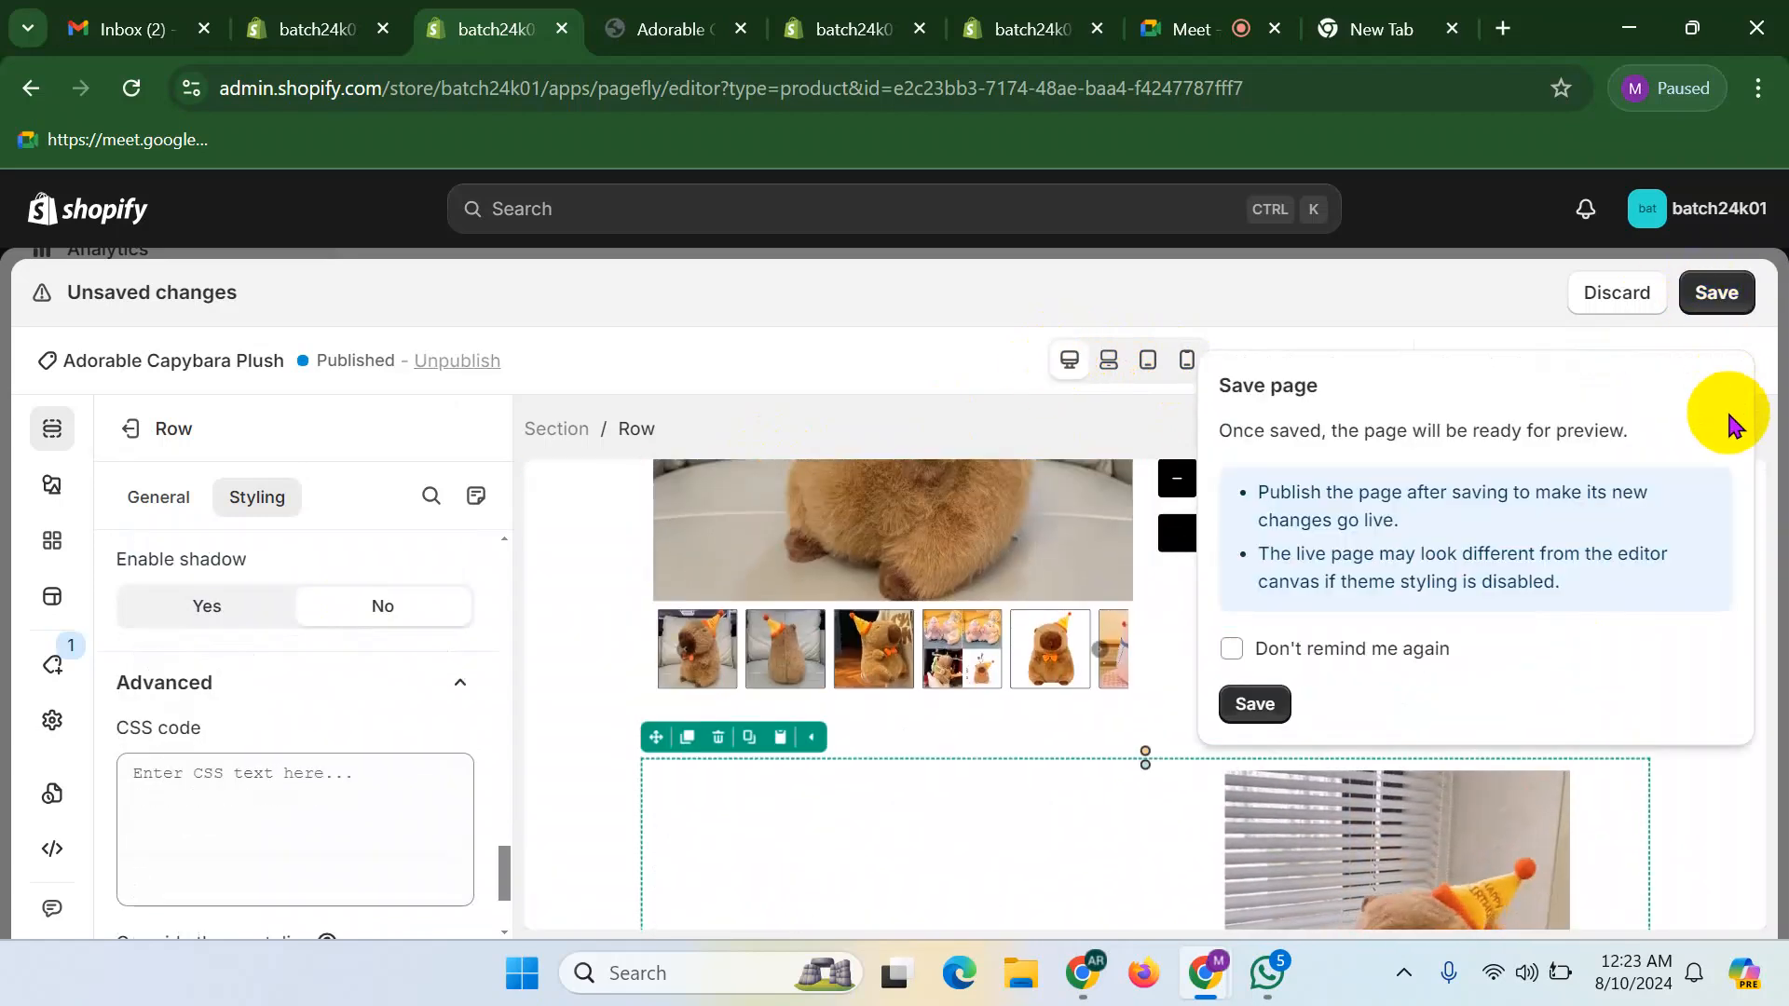
pyautogui.click(1258, 708)
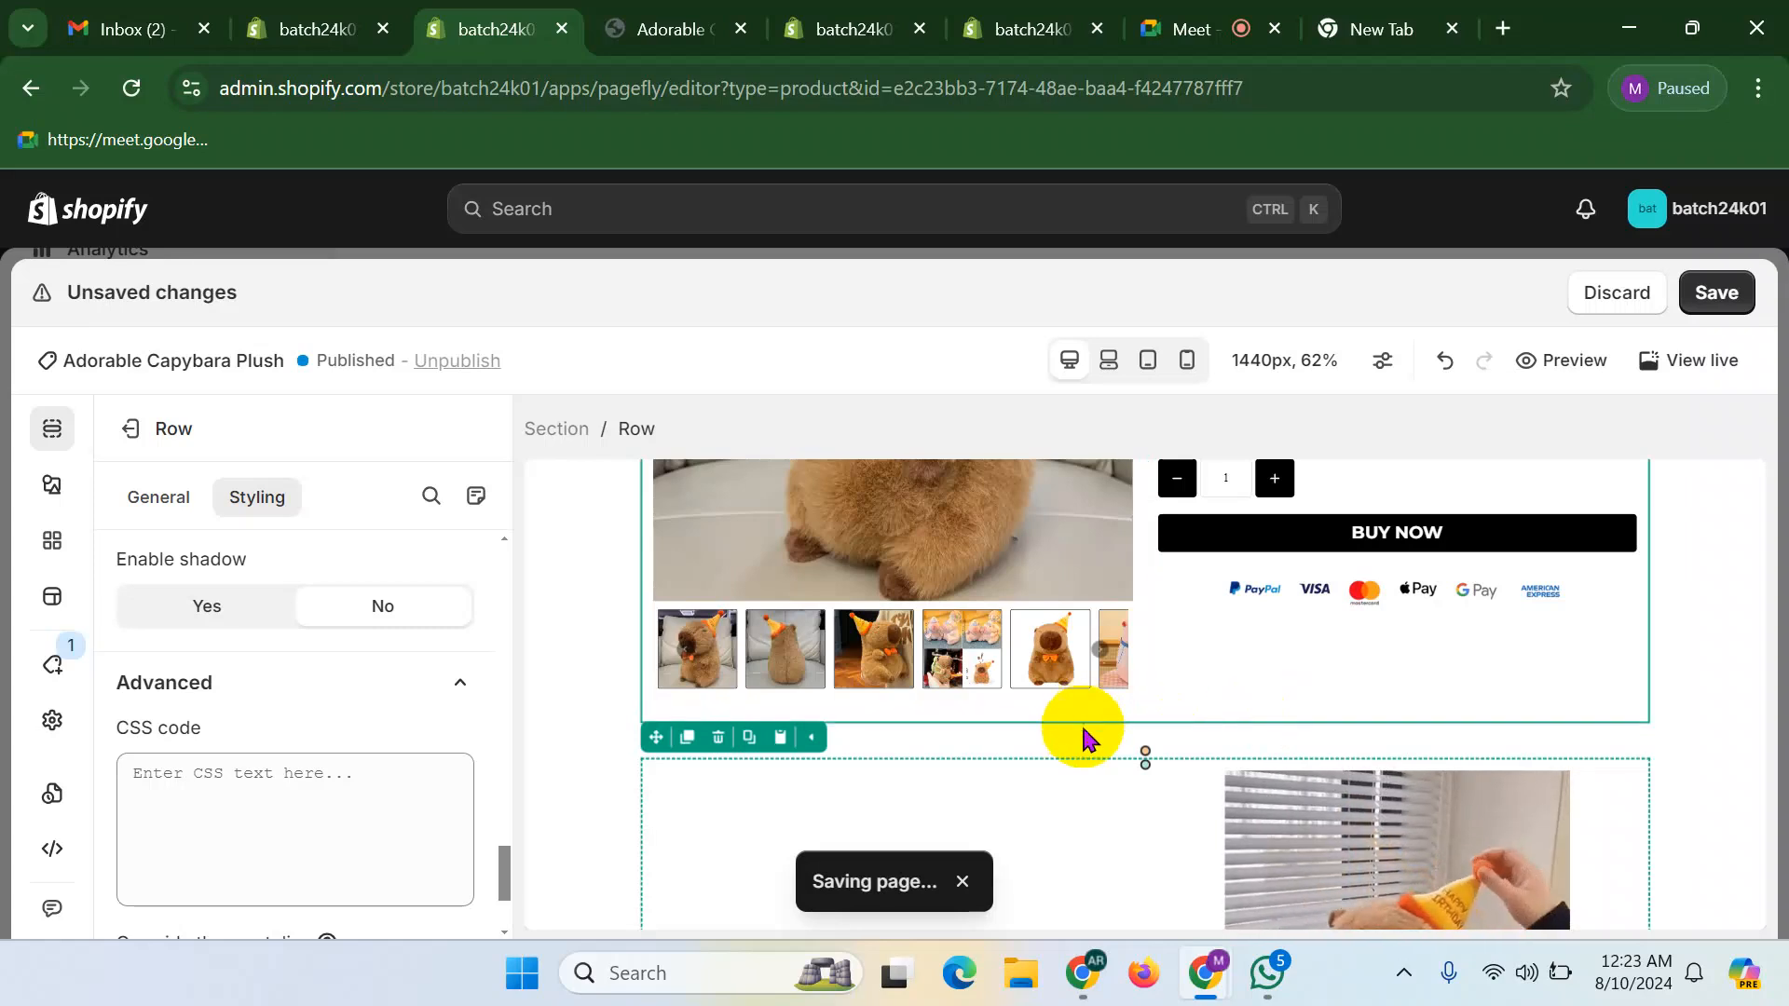
pyautogui.click(1683, 297)
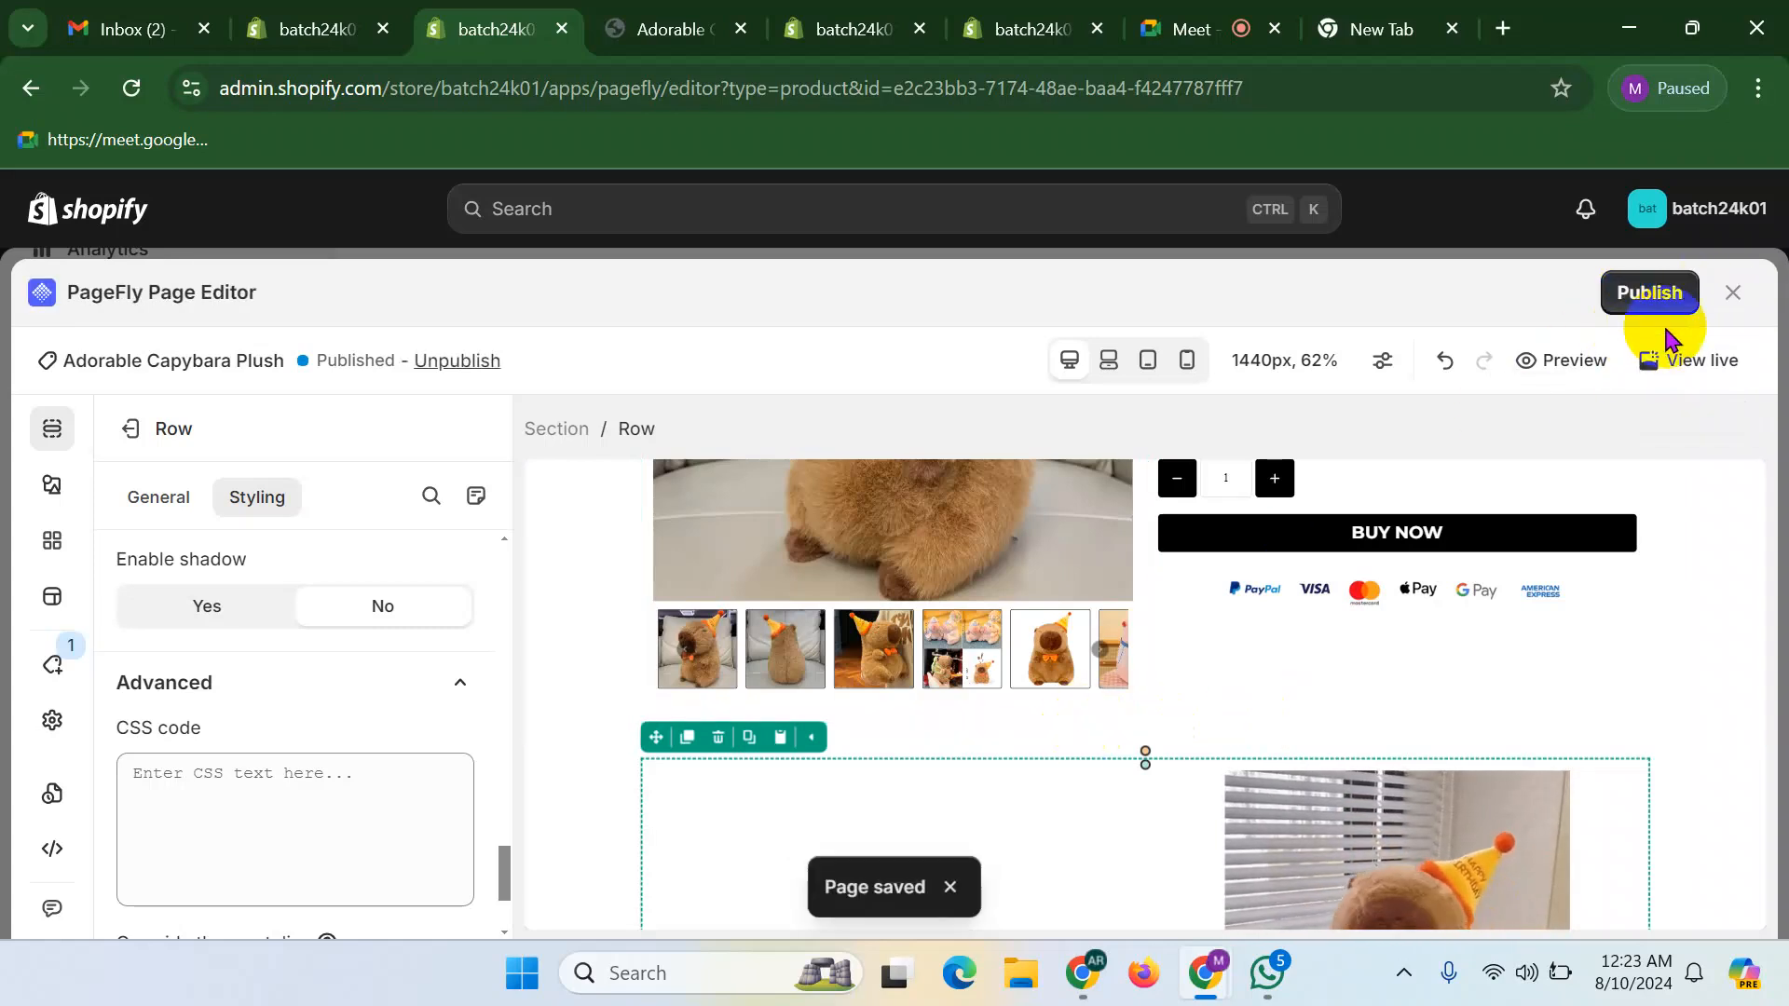
pyautogui.click(1651, 292)
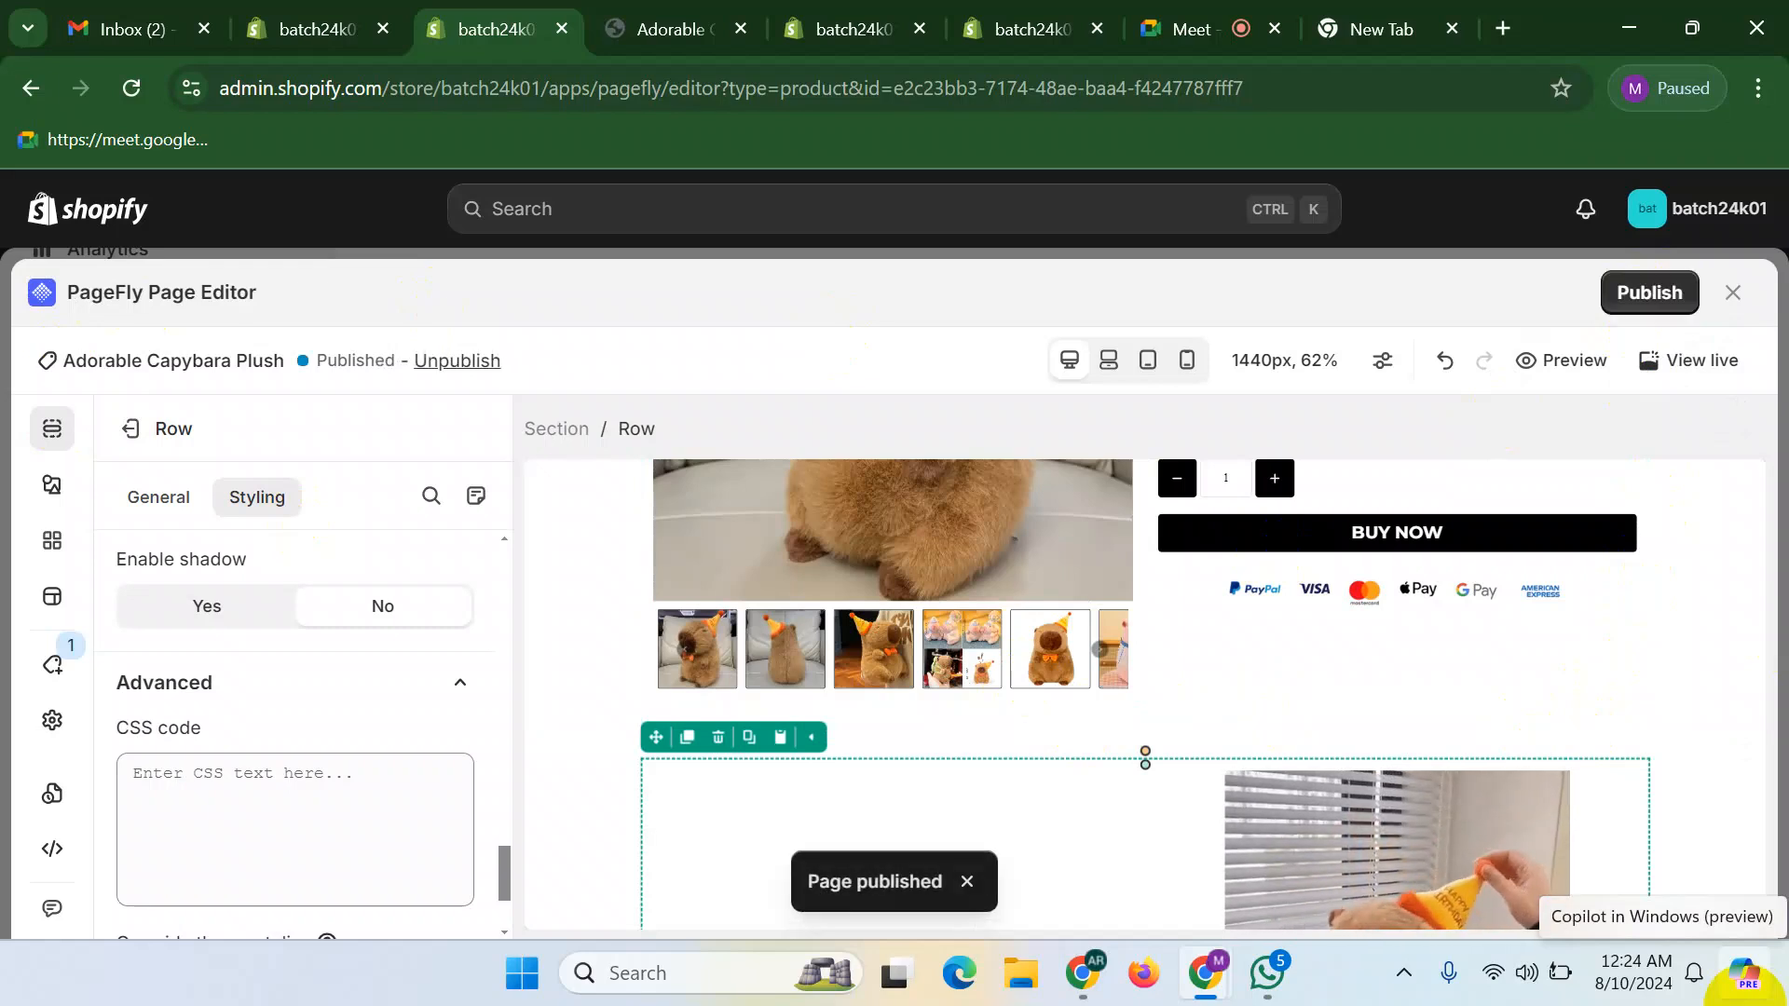
pyautogui.click(1642, 294)
# - Reload the live capybara product page, examine the new text-and-image section and its surroundings, and return to the PageFly editor
pyautogui.click(622, 34)
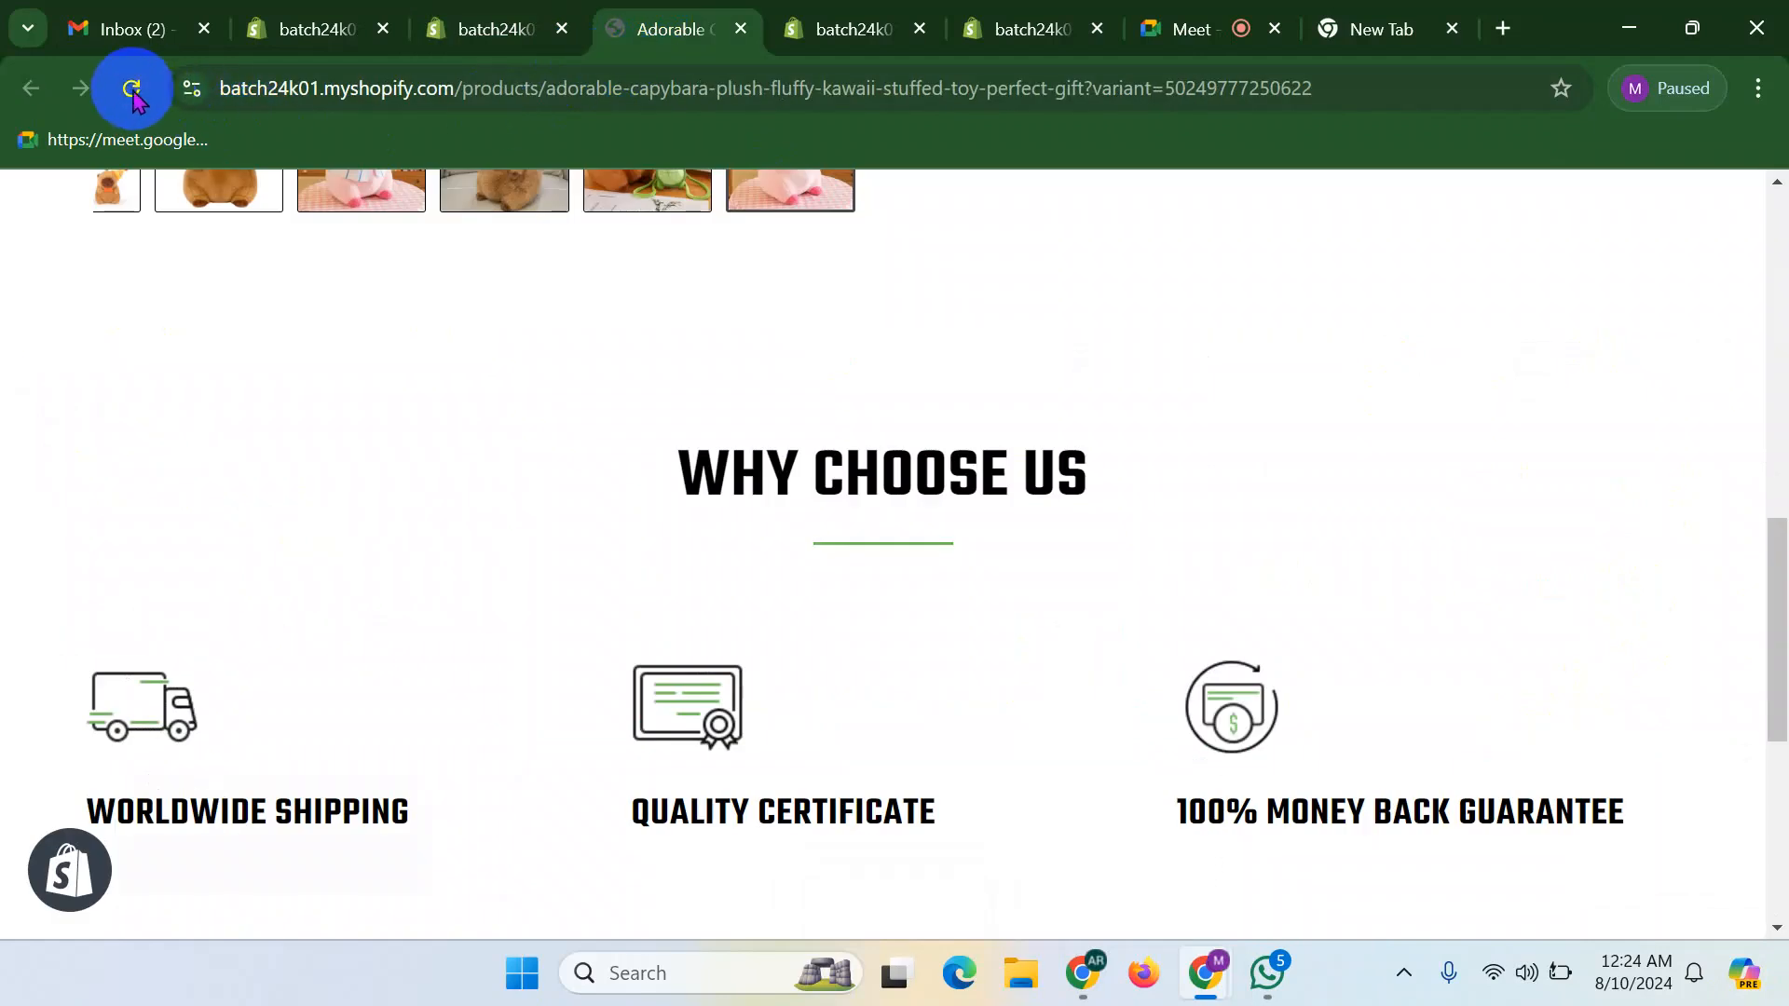
pyautogui.click(159, 140)
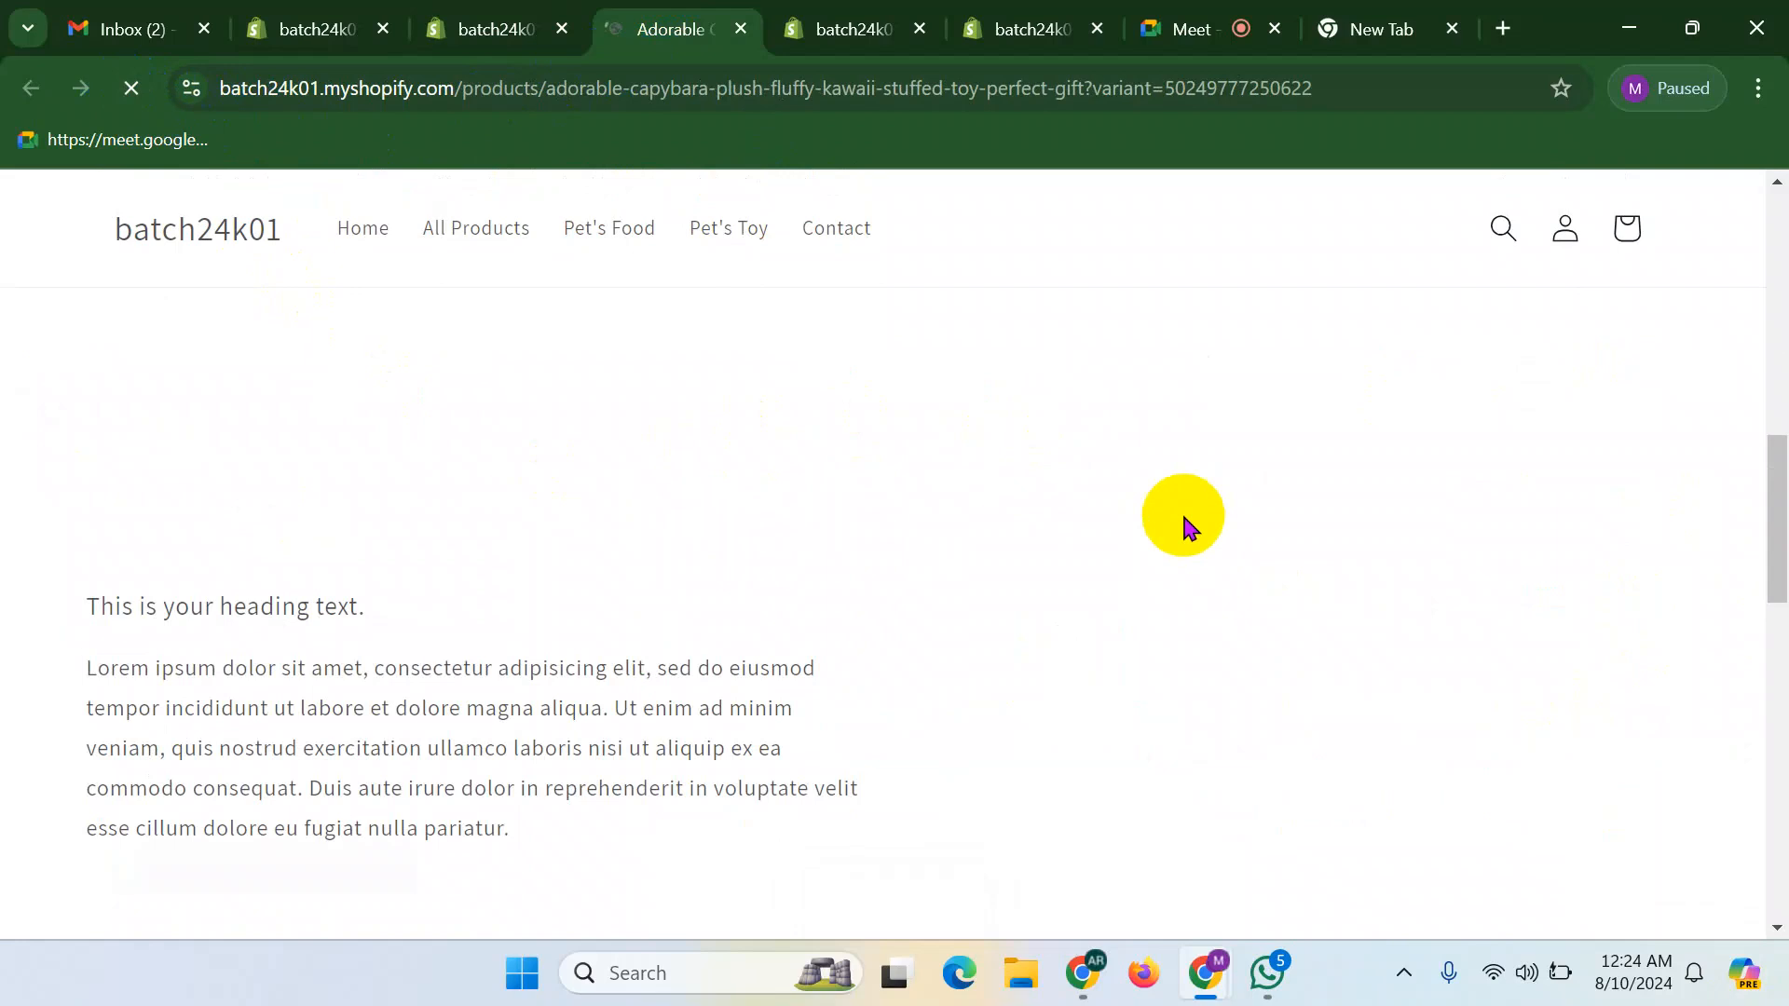
pyautogui.scroll(-1, 698, 571)
pyautogui.scroll(6, 698, 570)
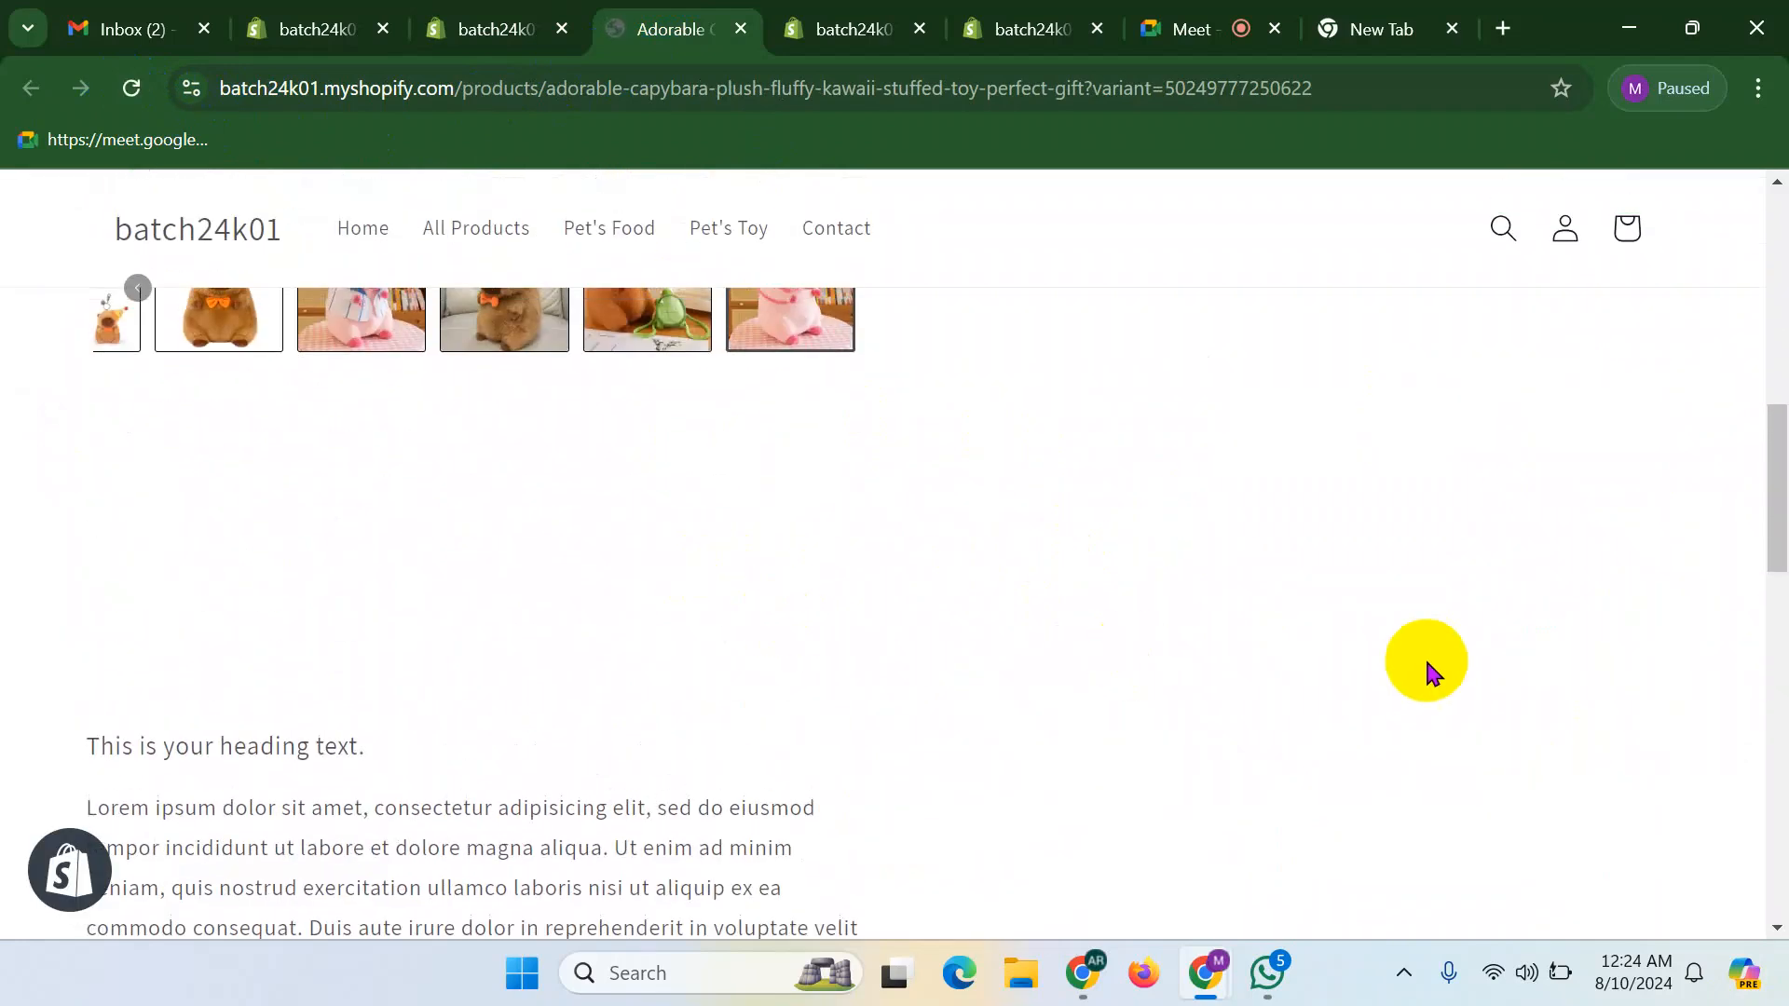
pyautogui.scroll(-4, 1415, 622)
pyautogui.scroll(5, 500, 599)
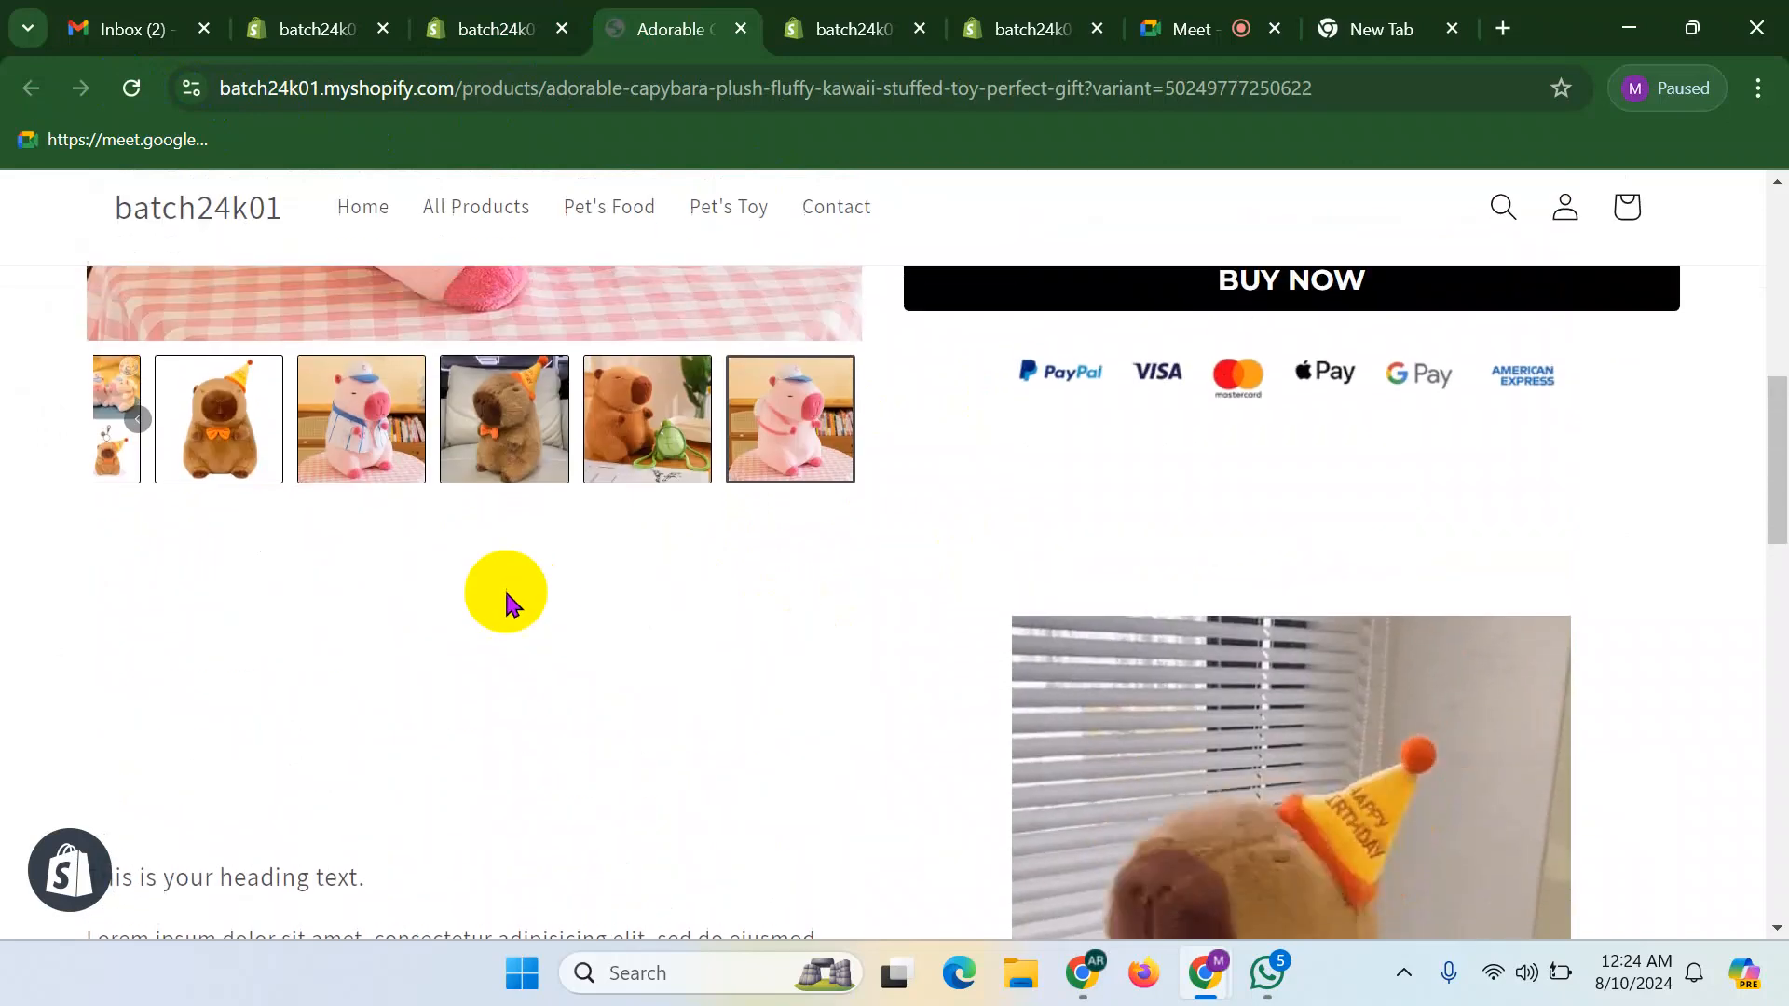
pyautogui.scroll(-4, 512, 599)
pyautogui.scroll(-3, 679, 508)
pyautogui.scroll(-6, 677, 508)
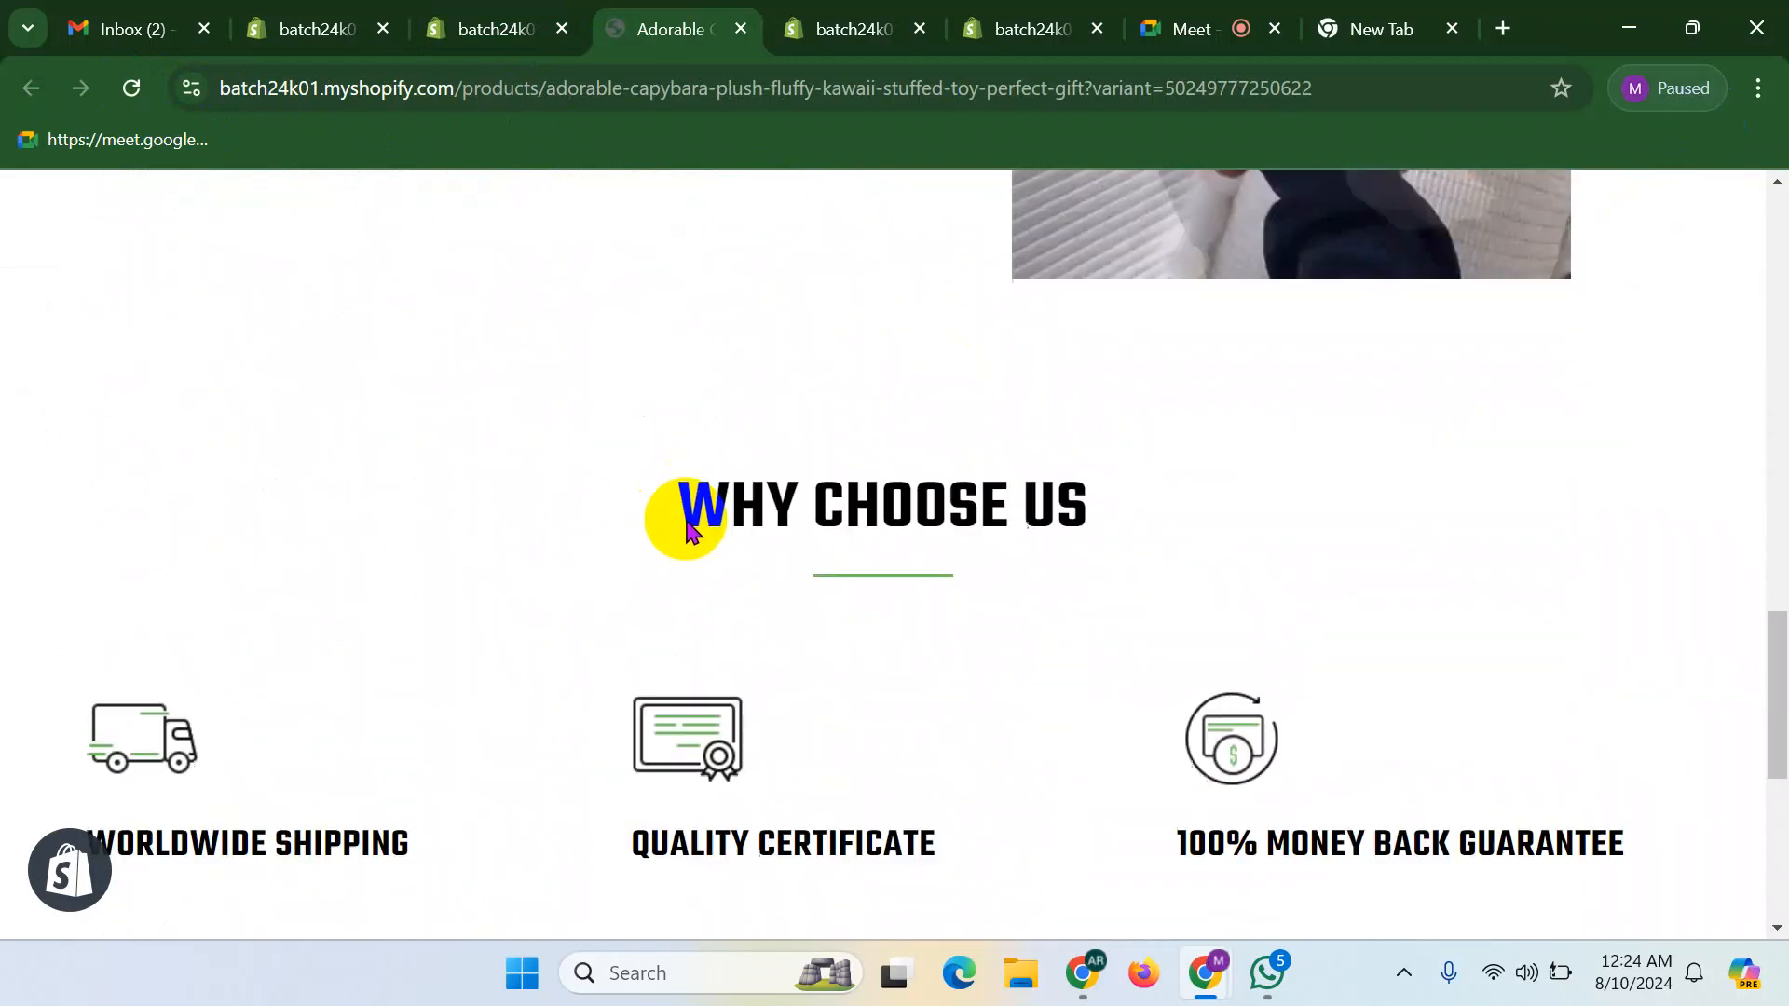
pyautogui.scroll(12, 952, 578)
pyautogui.scroll(6, 955, 583)
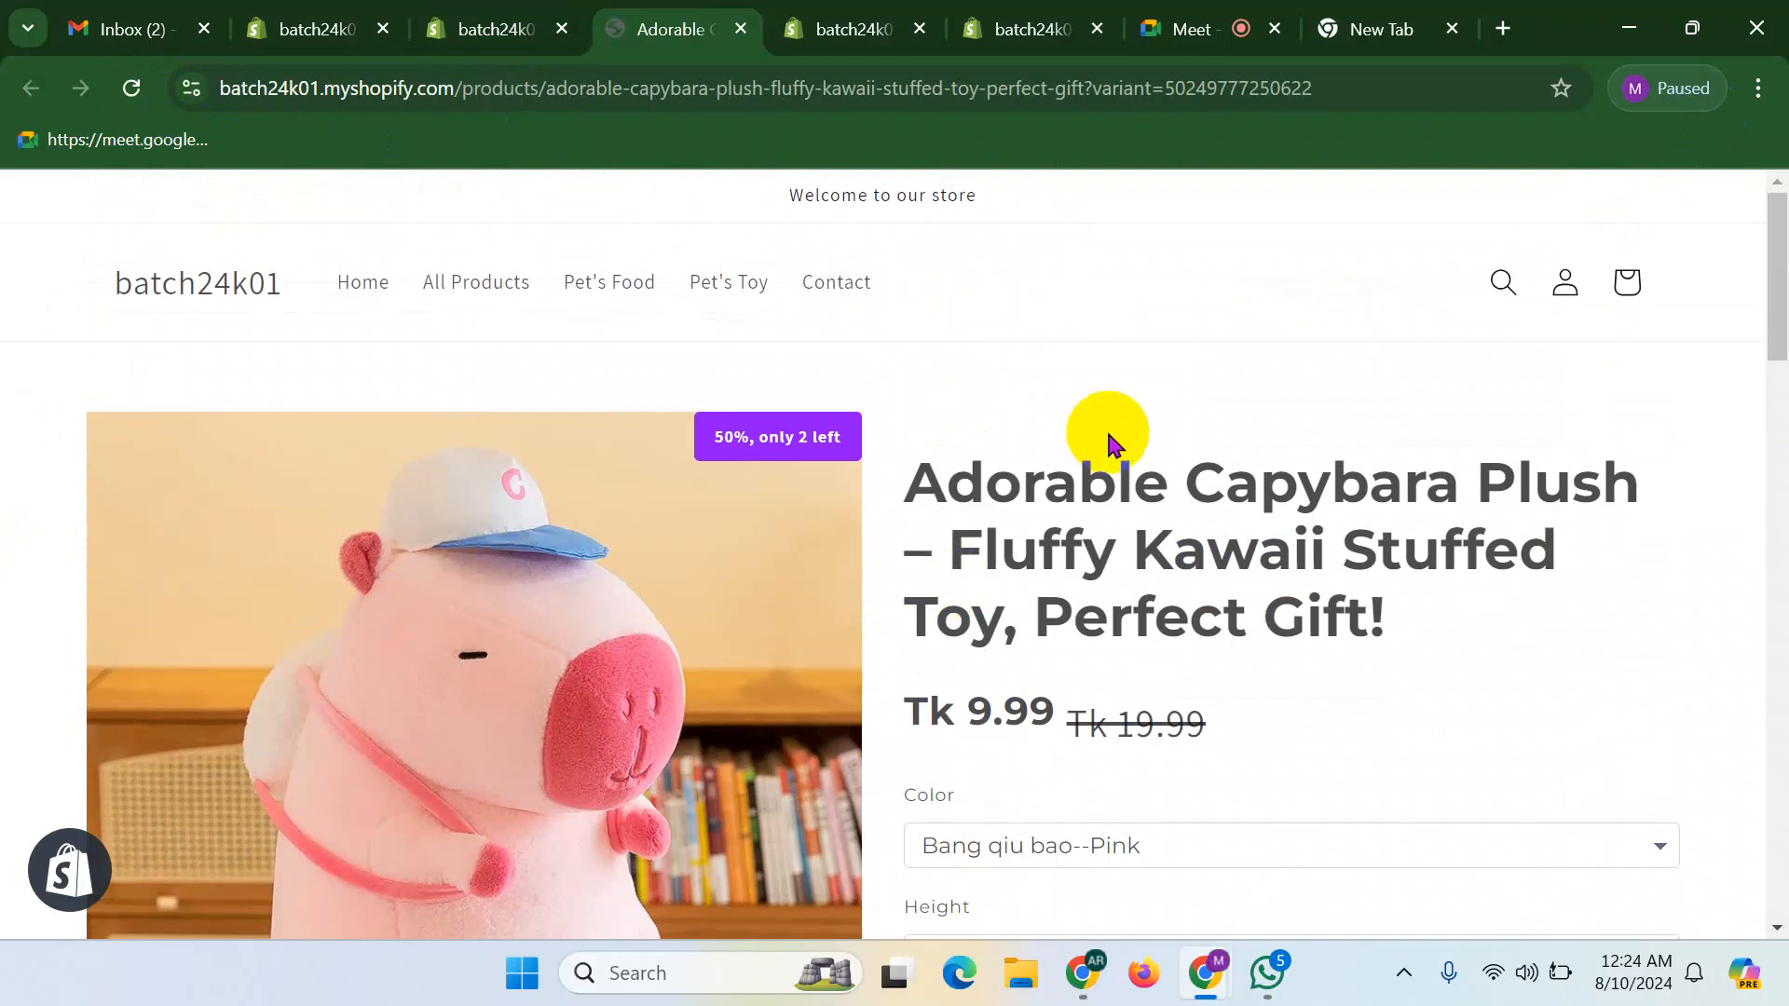
pyautogui.click(477, 28)
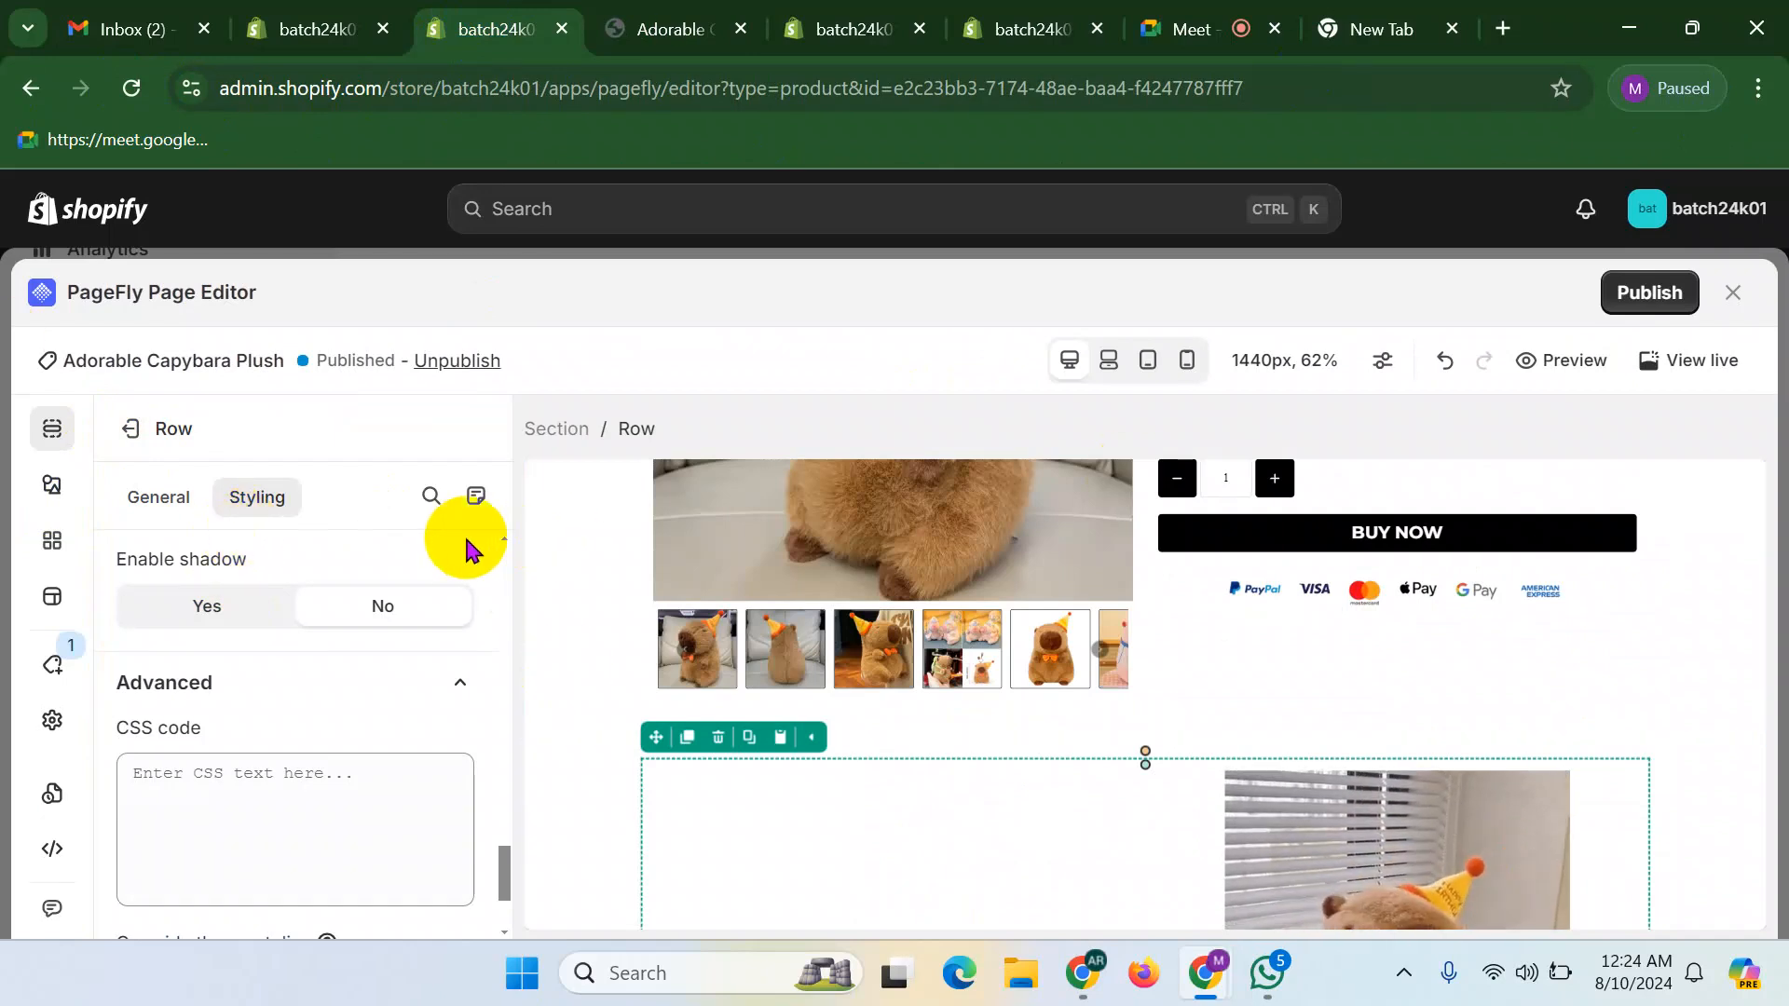
# - Look through the PageFly element library, from the container and basic elements to the media and advanced ones
pyautogui.scroll(8, 187, 547)
pyautogui.scroll(2, 162, 541)
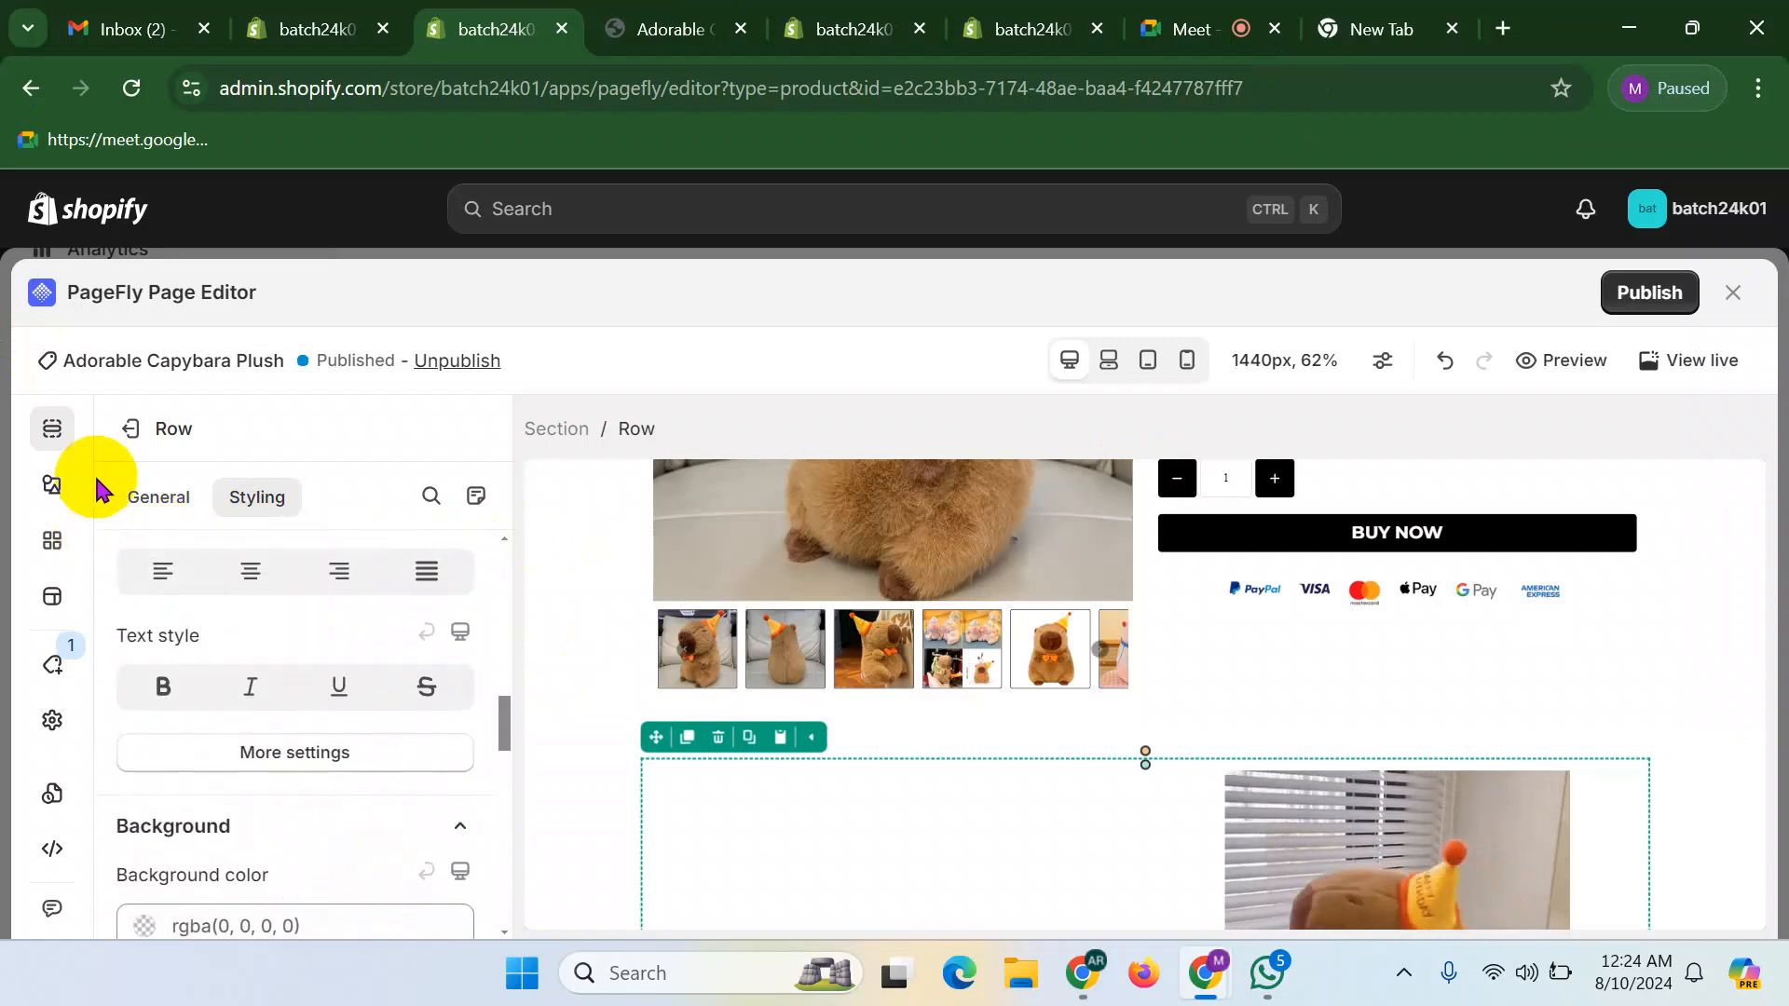
pyautogui.click(51, 489)
pyautogui.scroll(-5, 179, 619)
pyautogui.scroll(6, 191, 643)
pyautogui.scroll(4, 176, 786)
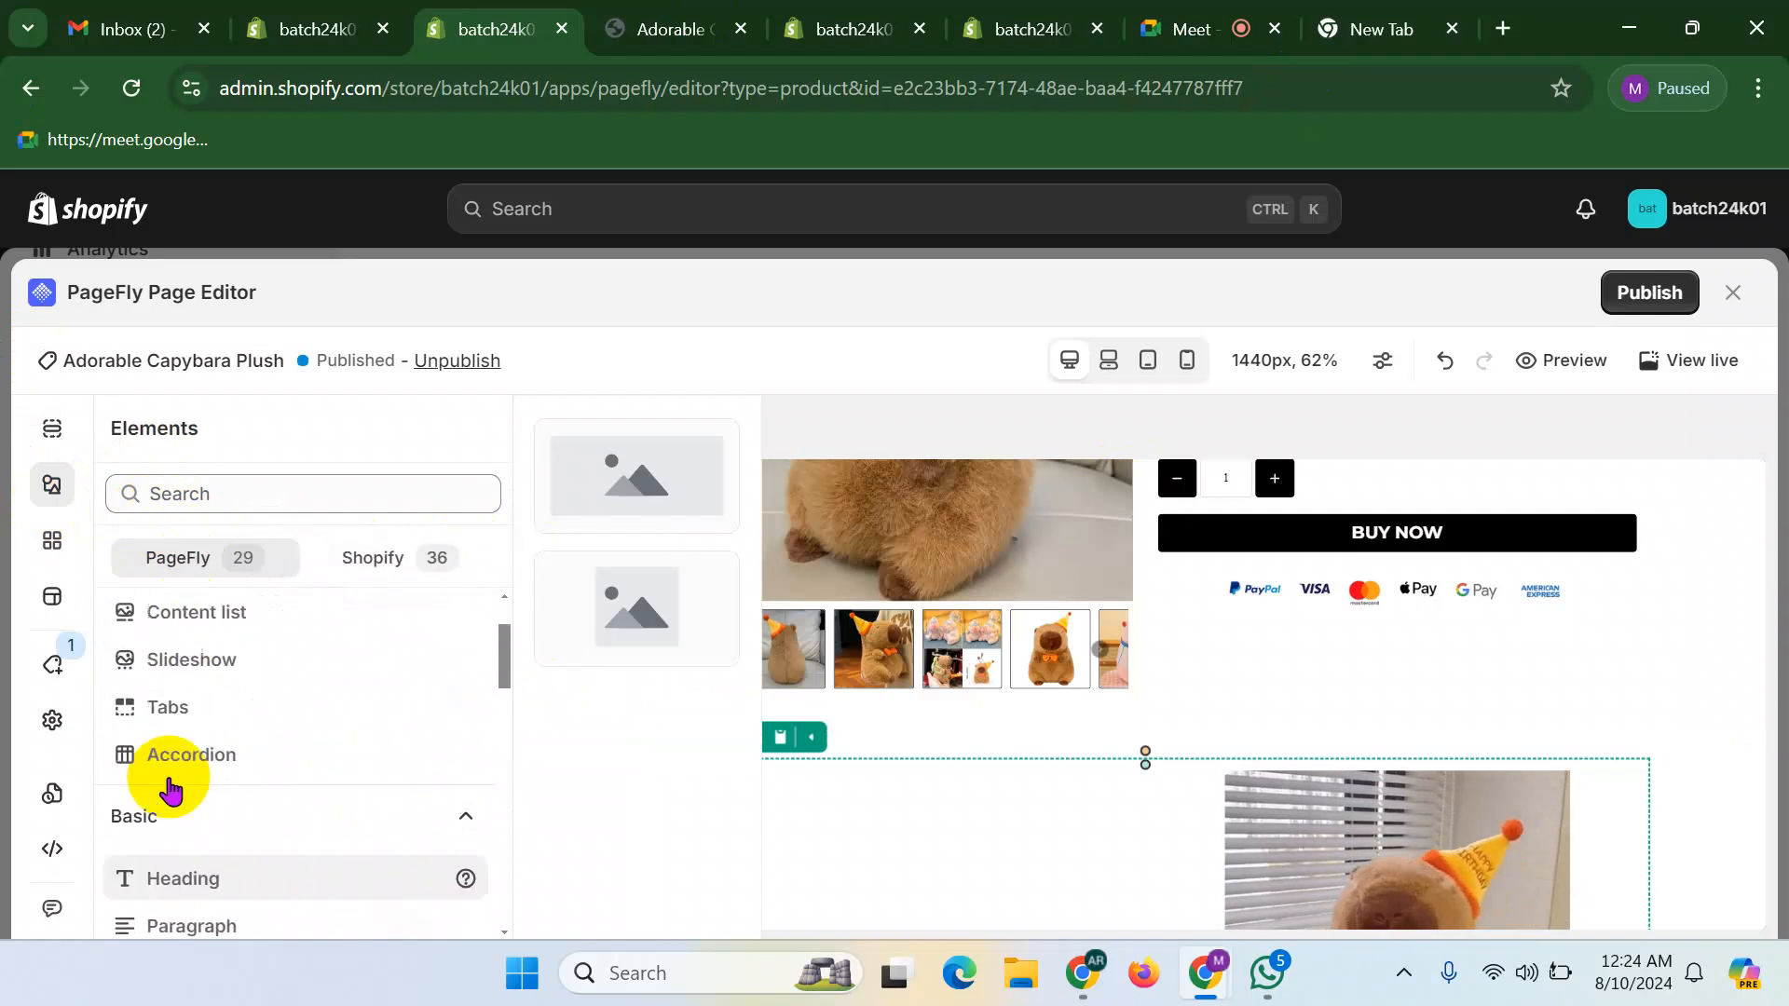
pyautogui.scroll(-2, 201, 802)
pyautogui.scroll(2, 224, 816)
pyautogui.scroll(-10, 228, 816)
pyautogui.scroll(-6, 227, 822)
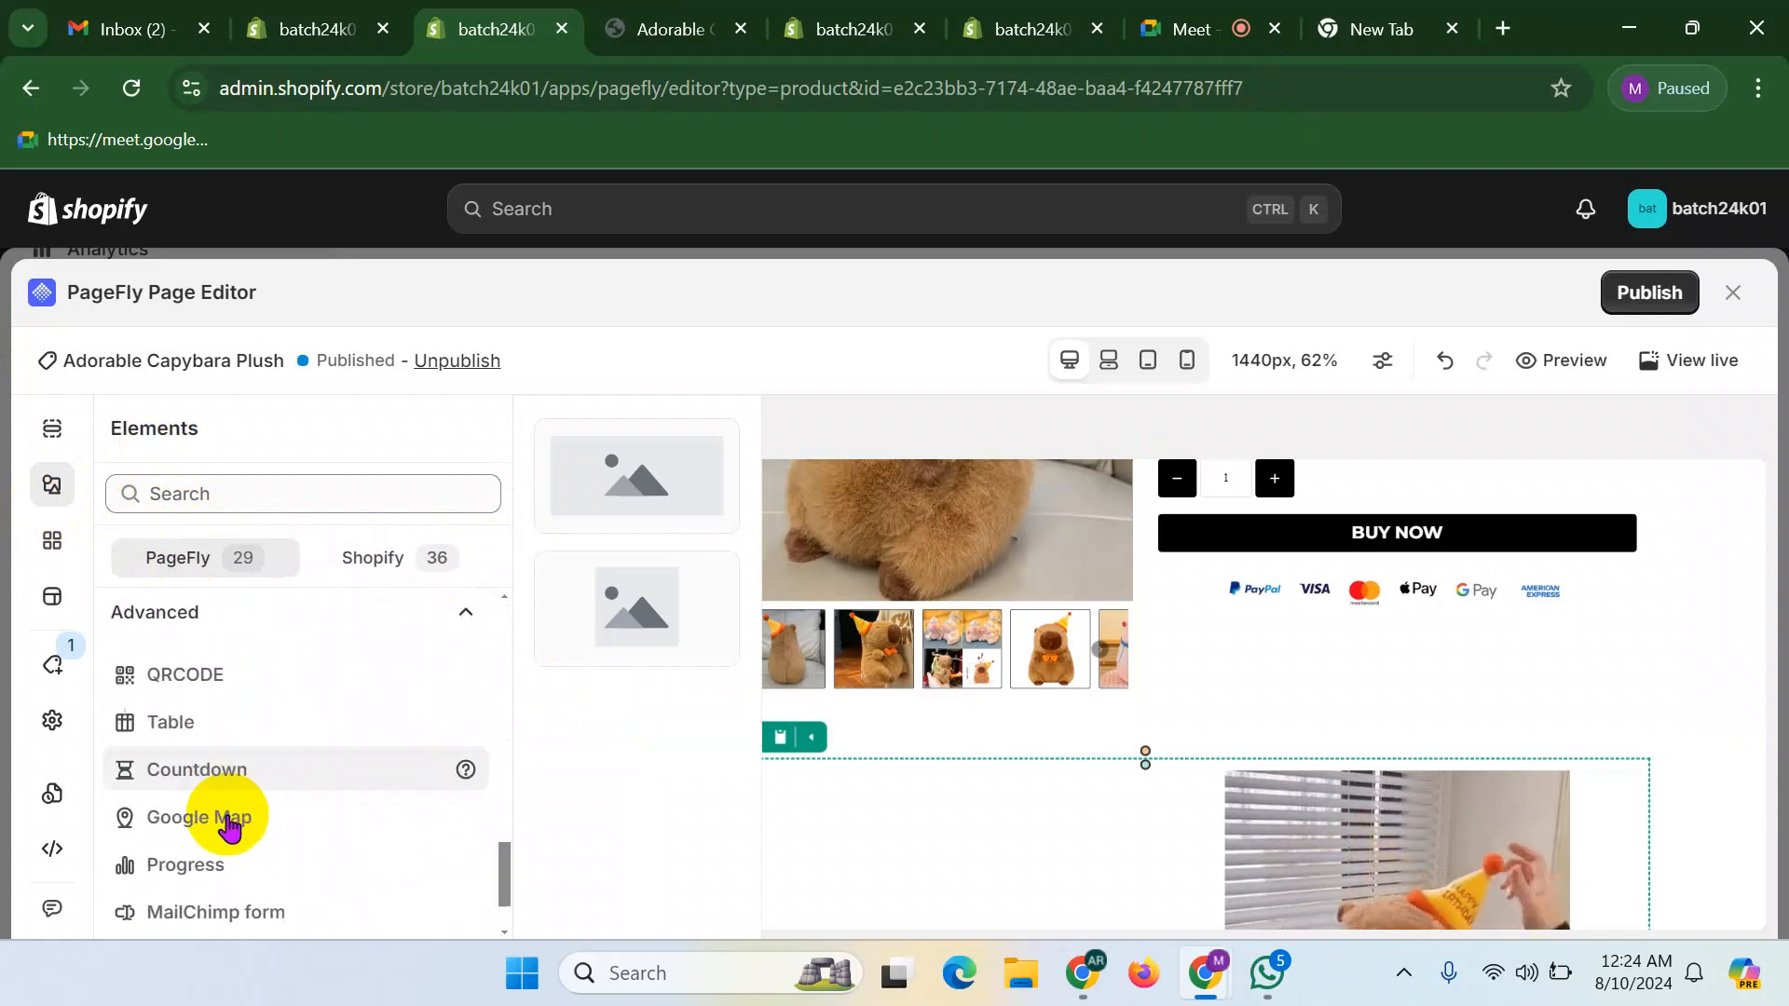
pyautogui.scroll(8, 199, 839)
pyautogui.scroll(8, 200, 839)
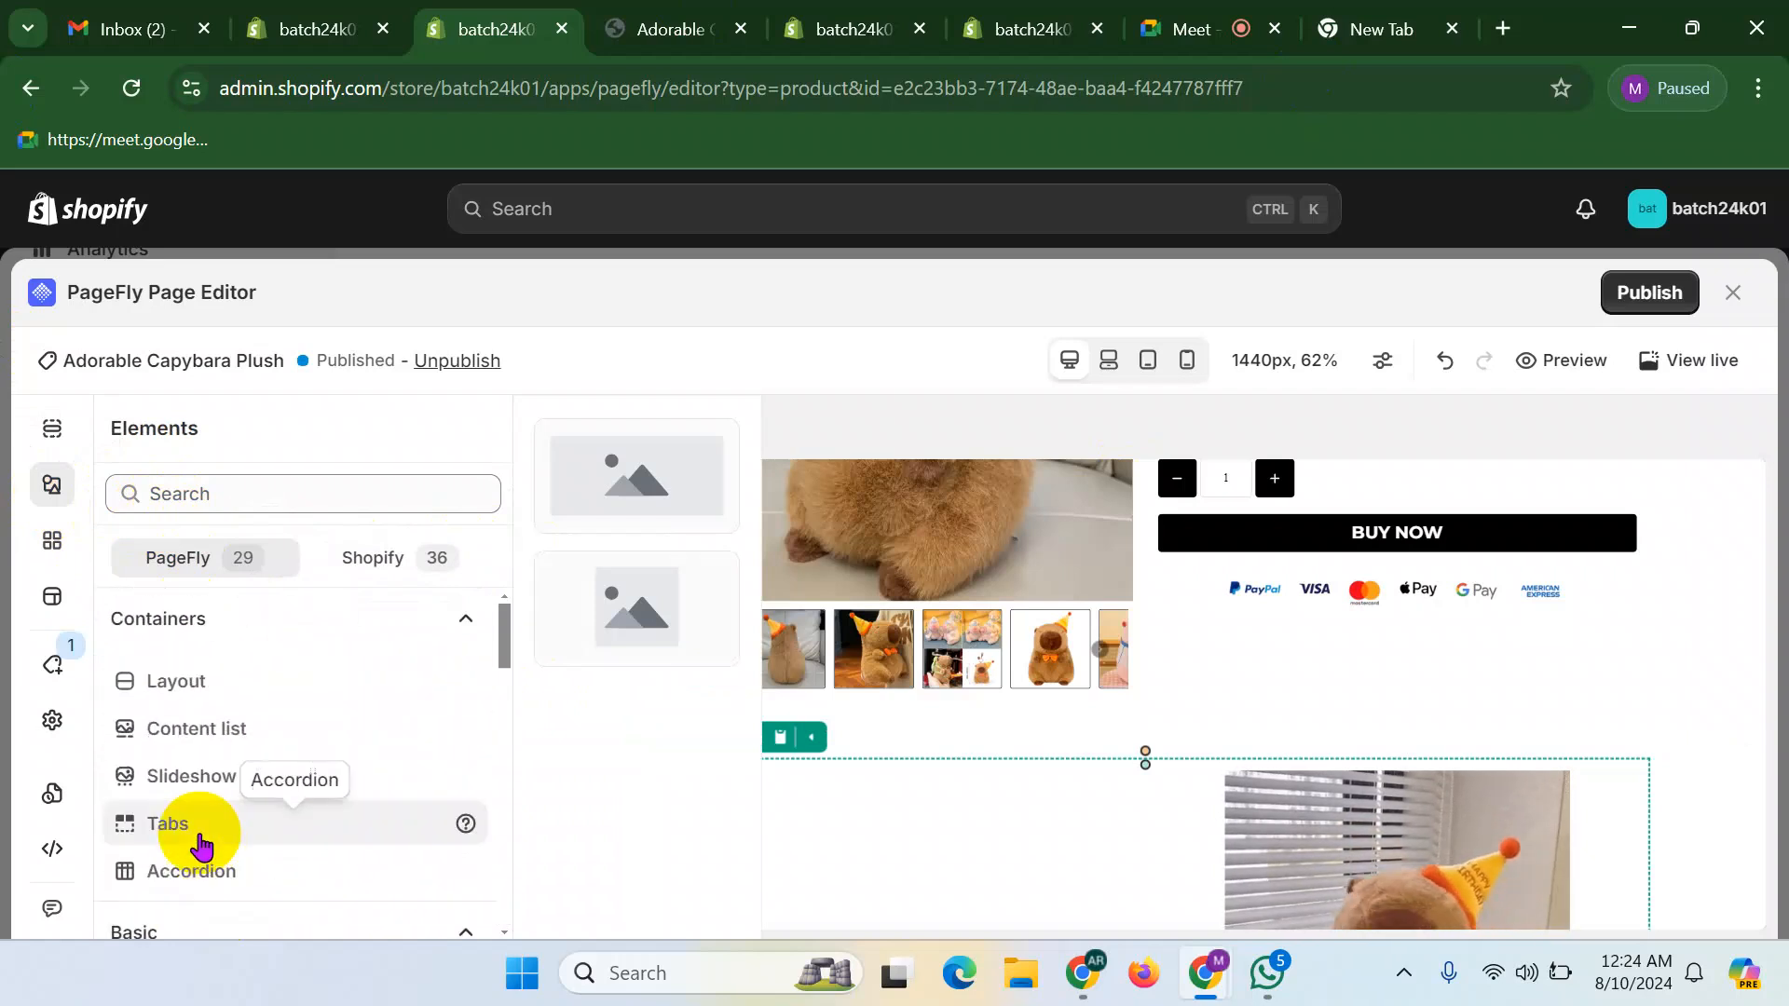
pyautogui.scroll(-4, 229, 876)
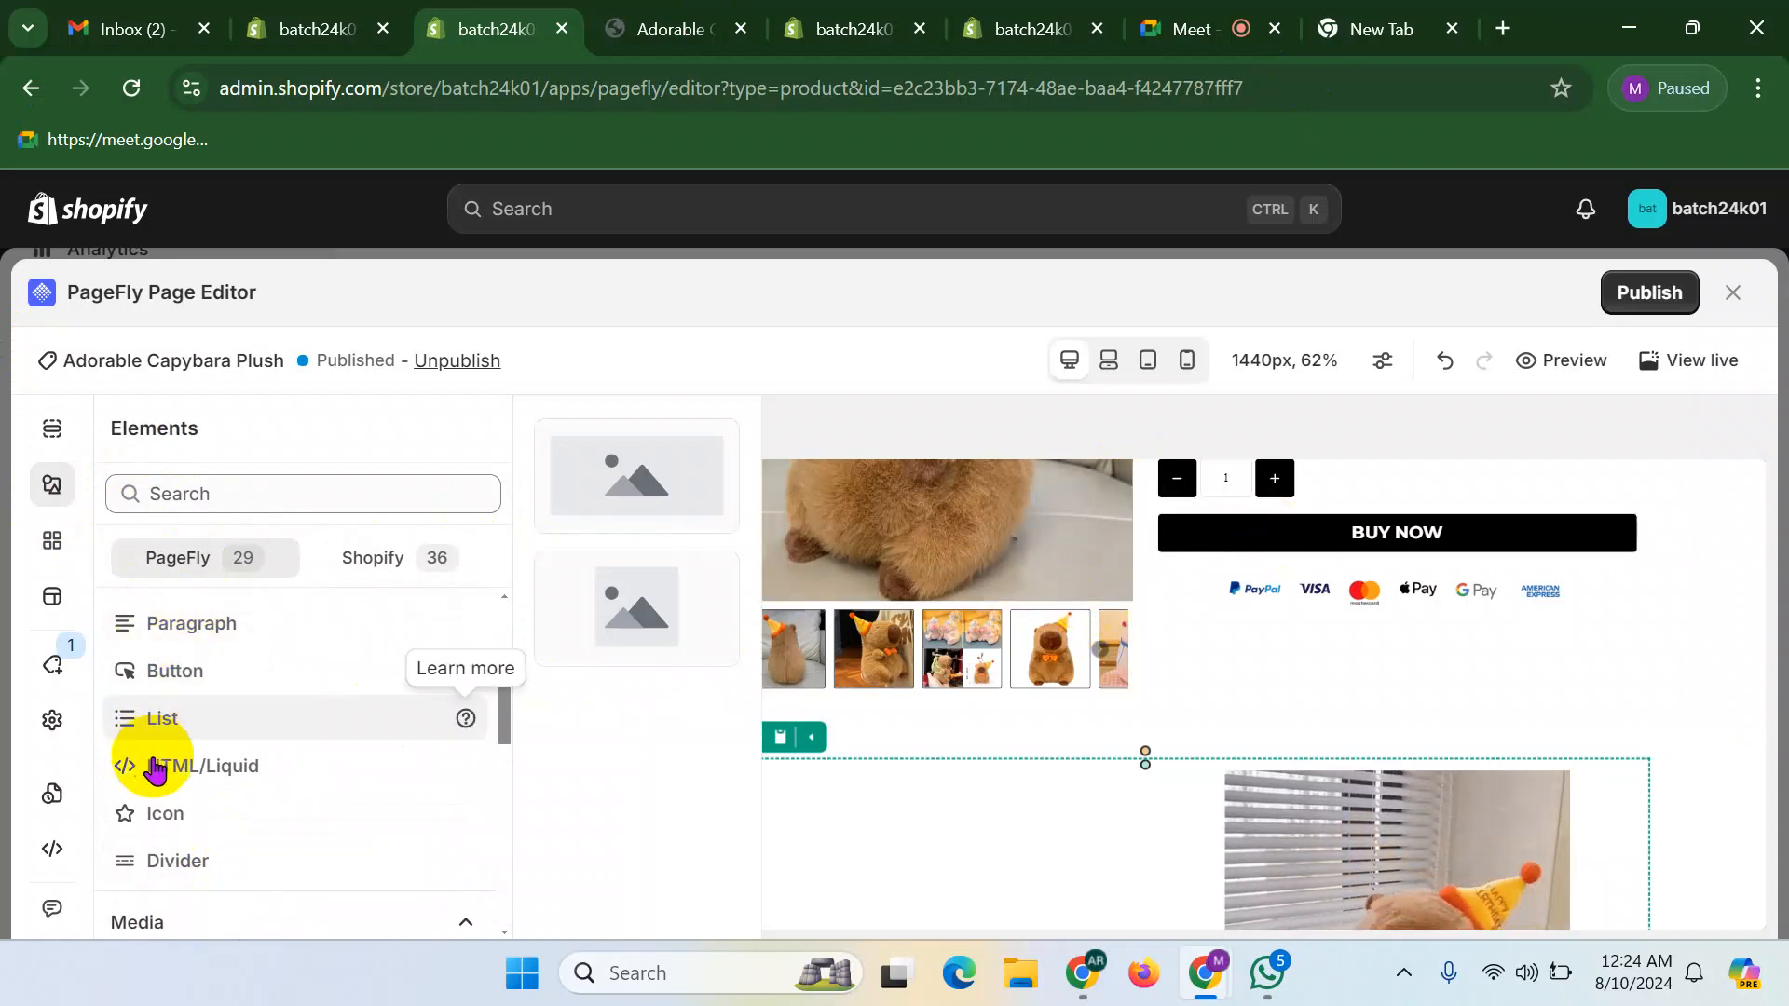
pyautogui.scroll(-2, 279, 775)
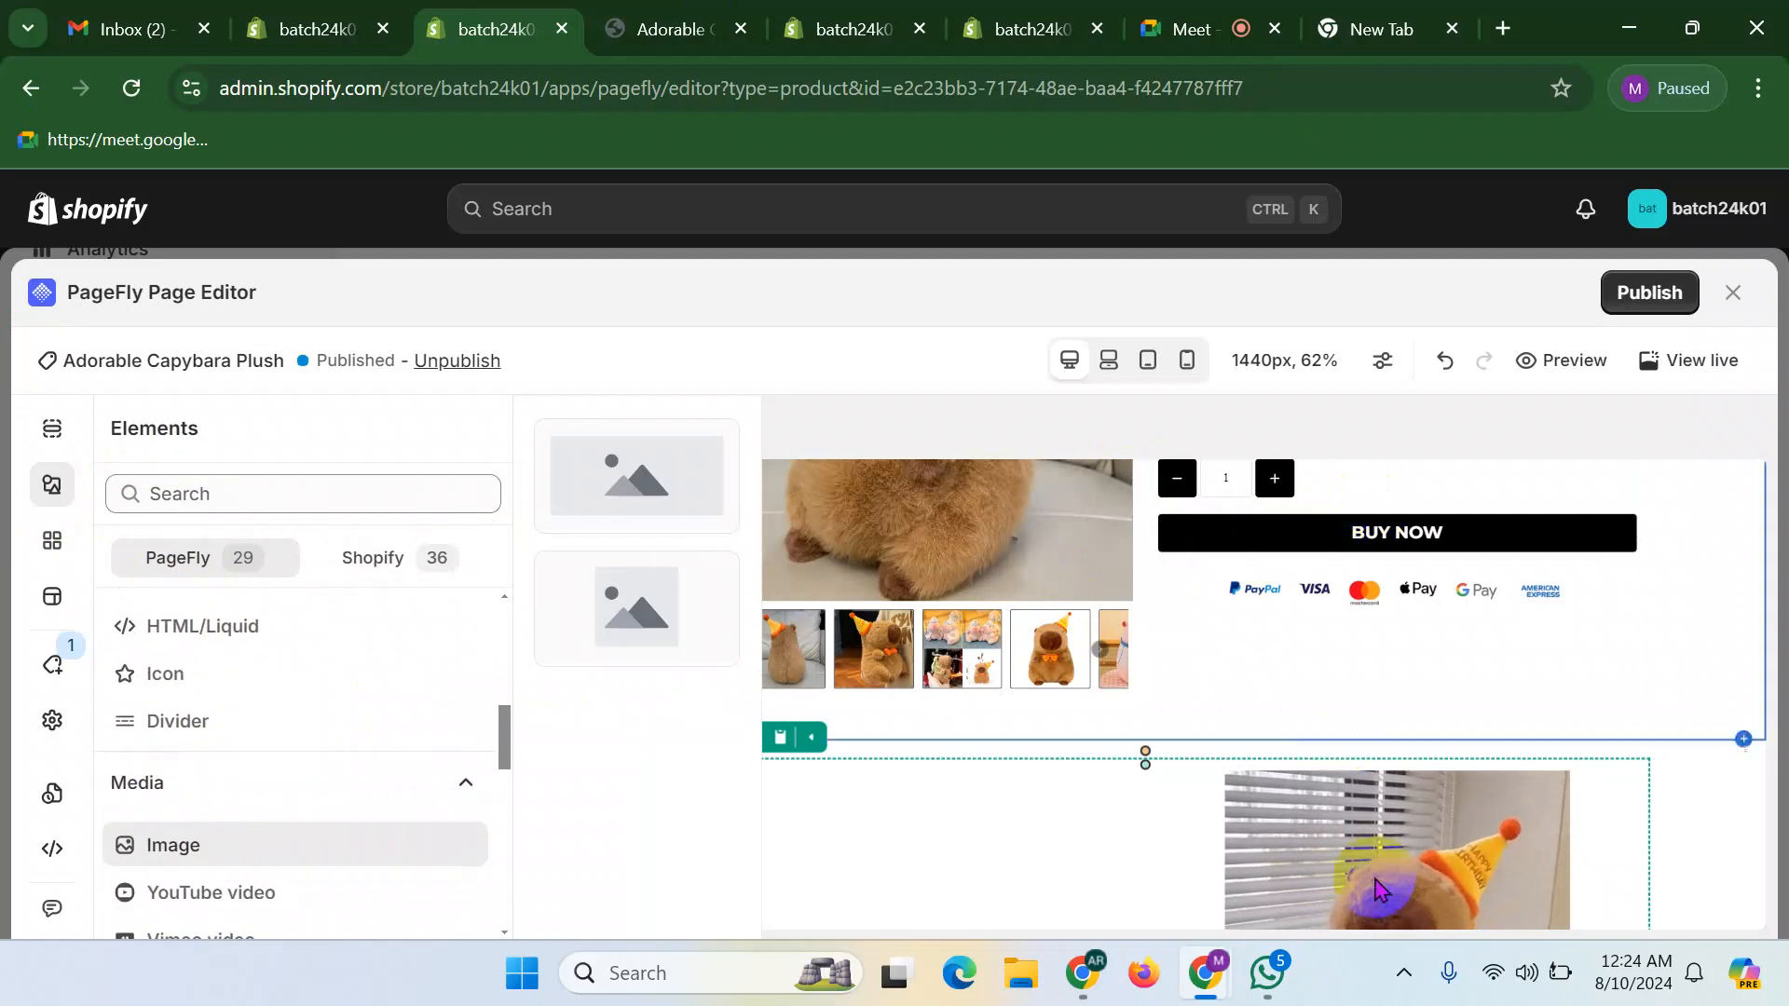